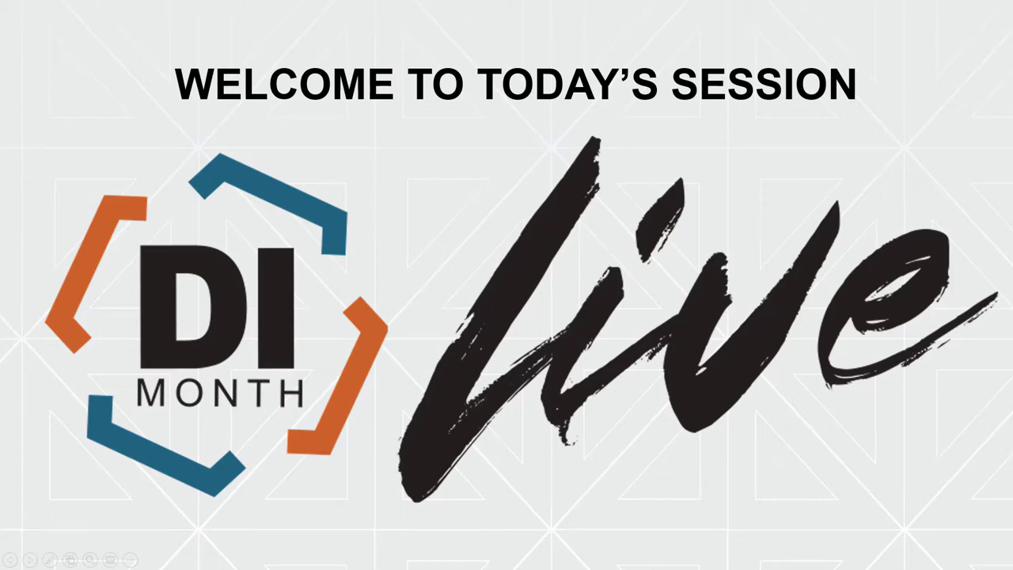
# Advance the slideshow from the DI Month welcome slide to the Design Innovation Live slide.
pyautogui.press('Right')
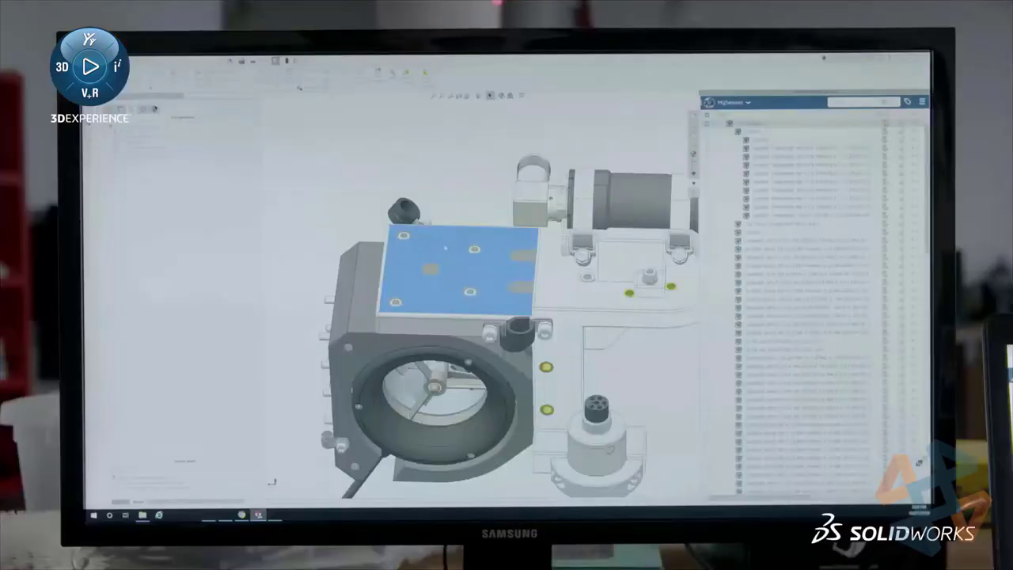
# Let the promotional clip run into the live SOLIDWORKS demo of part 01640.
pyautogui.rightClick(444, 247)
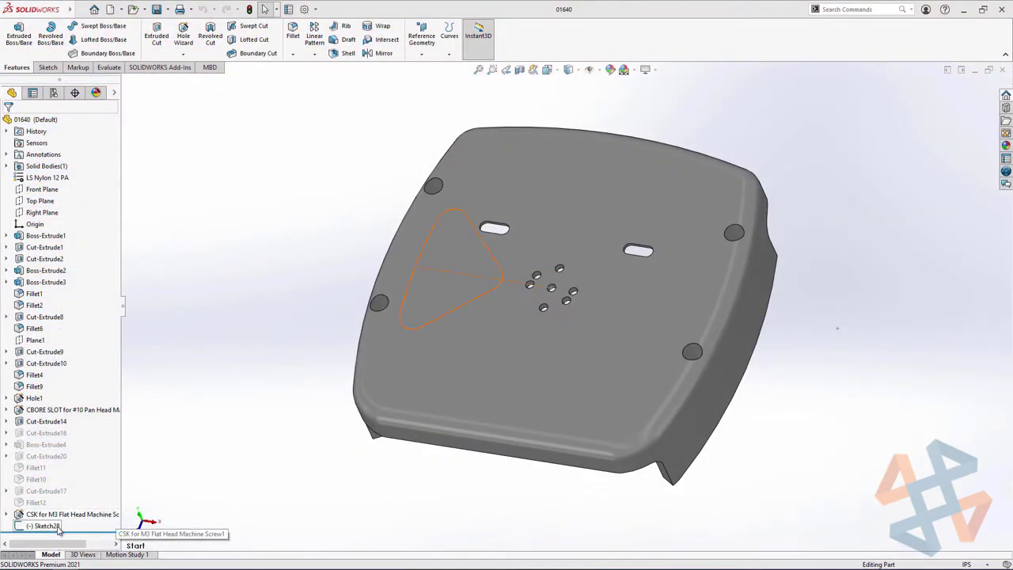
# Preview Sketch28, then set the Sketch, Inactive system colour to dark green in Options.
pyautogui.click(55, 525)
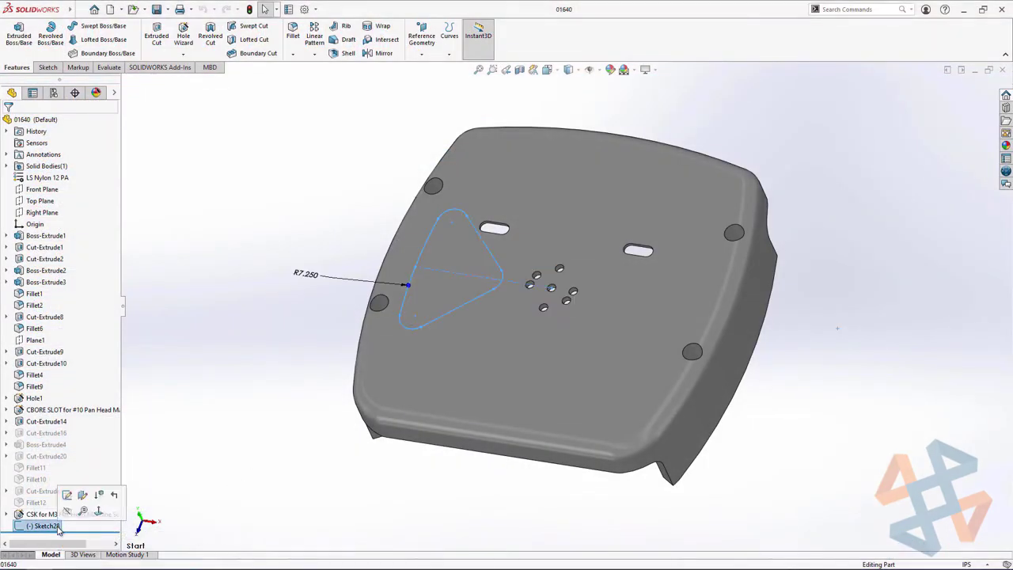
pyautogui.click(348, 231)
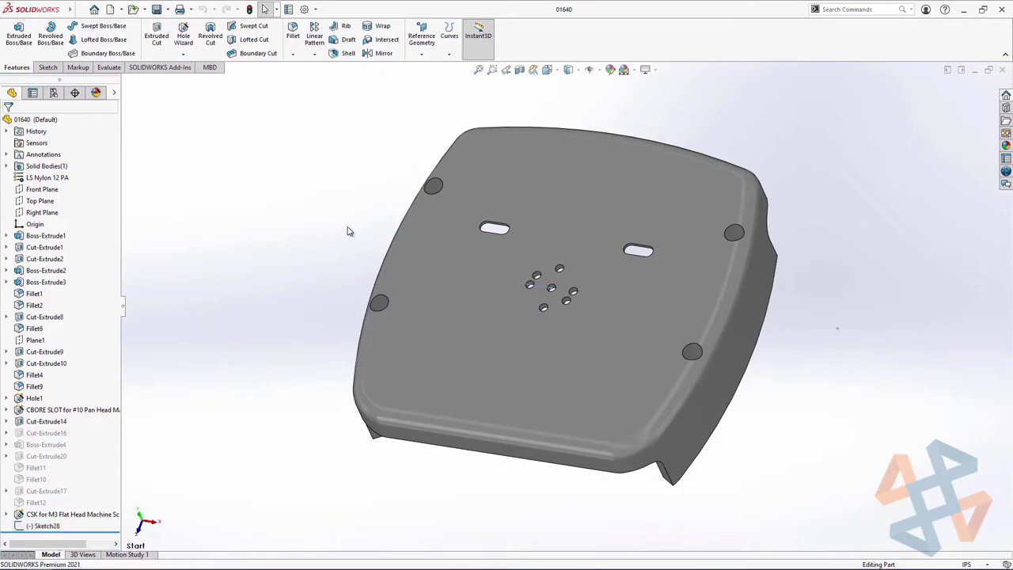
pyautogui.click(304, 9)
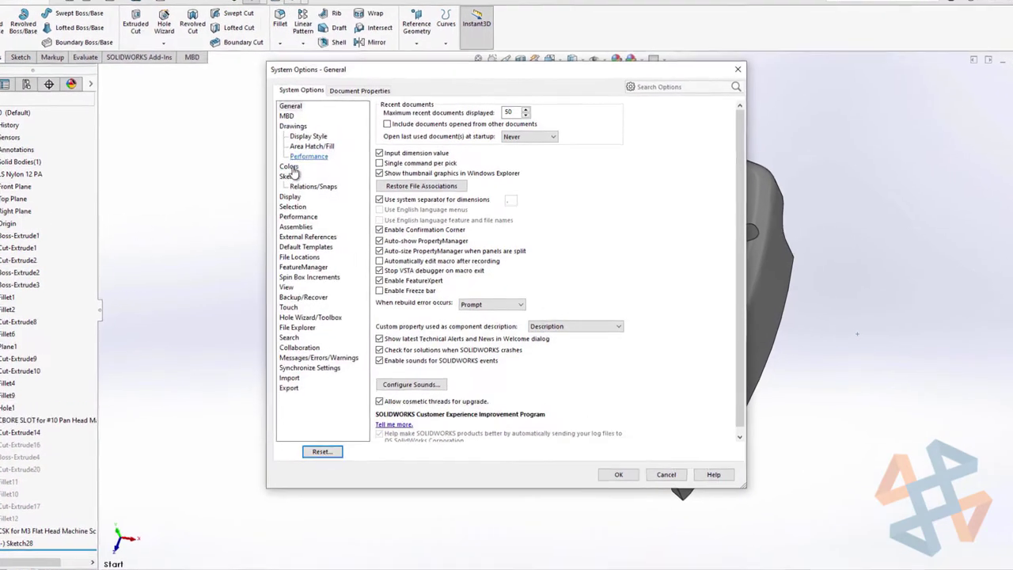
pyautogui.click(298, 176)
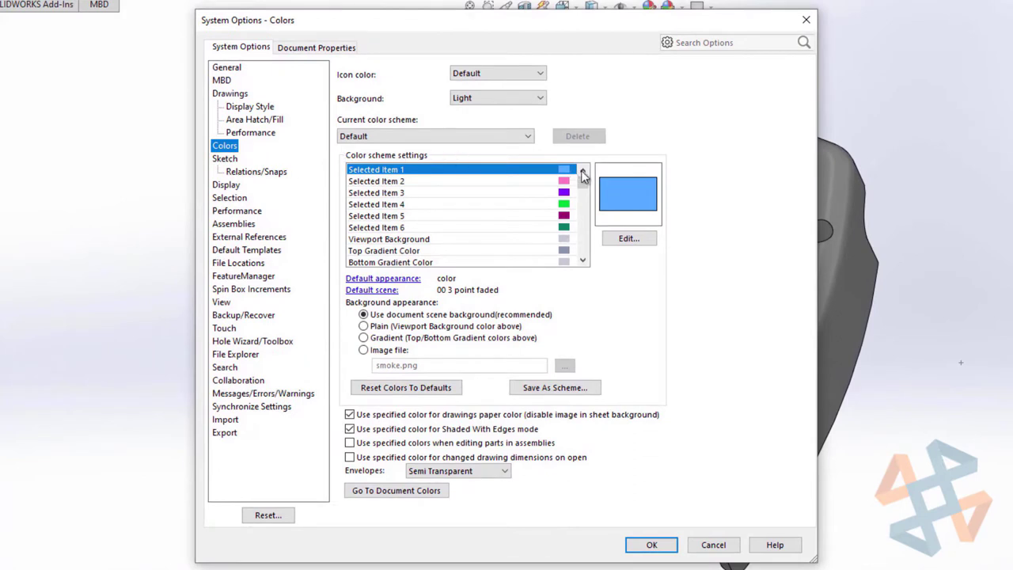
pyautogui.moveTo(584, 183); pyautogui.dragTo(590, 220)
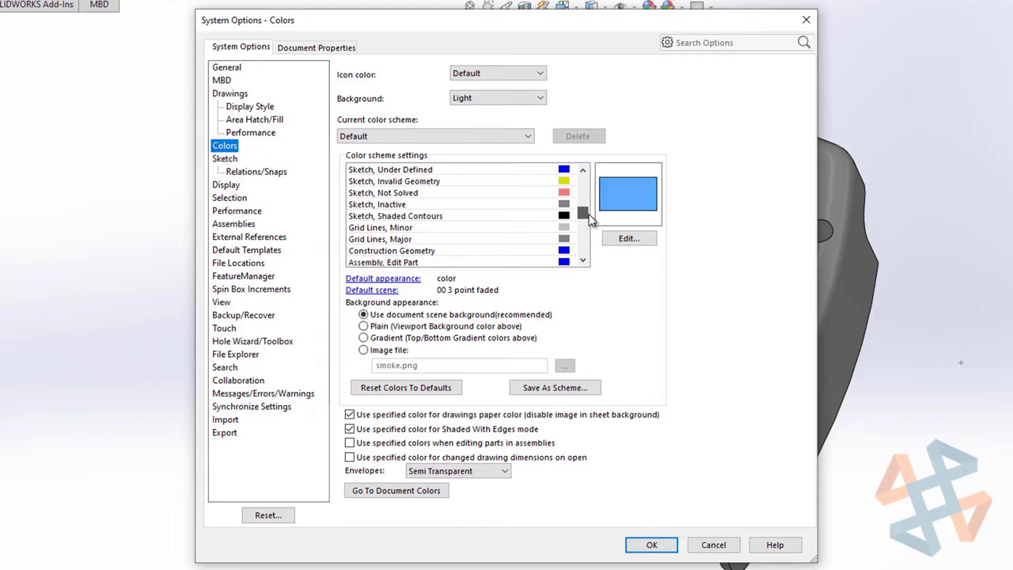
pyautogui.click(569, 205)
pyautogui.click(622, 238)
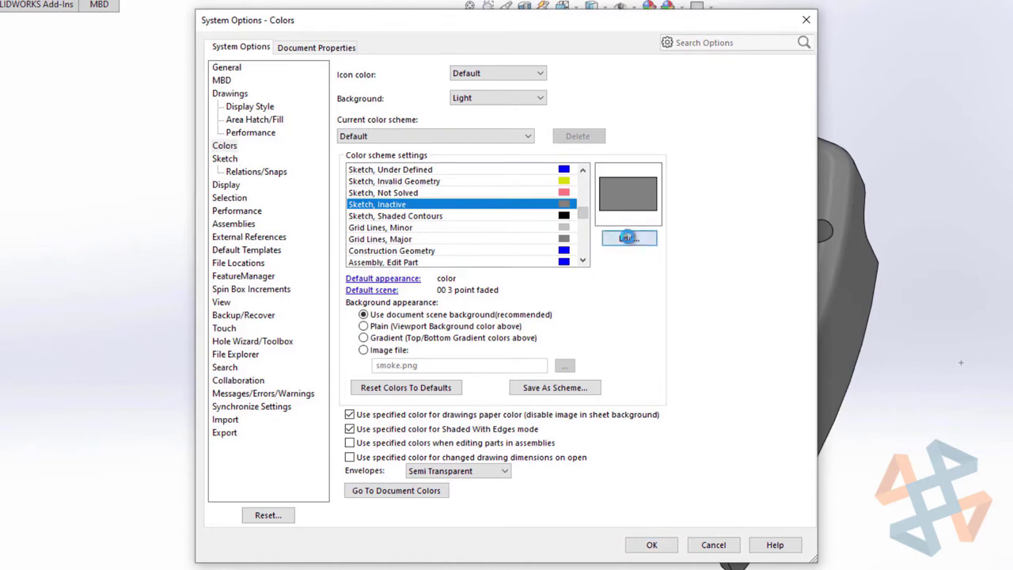
pyautogui.click(395, 261)
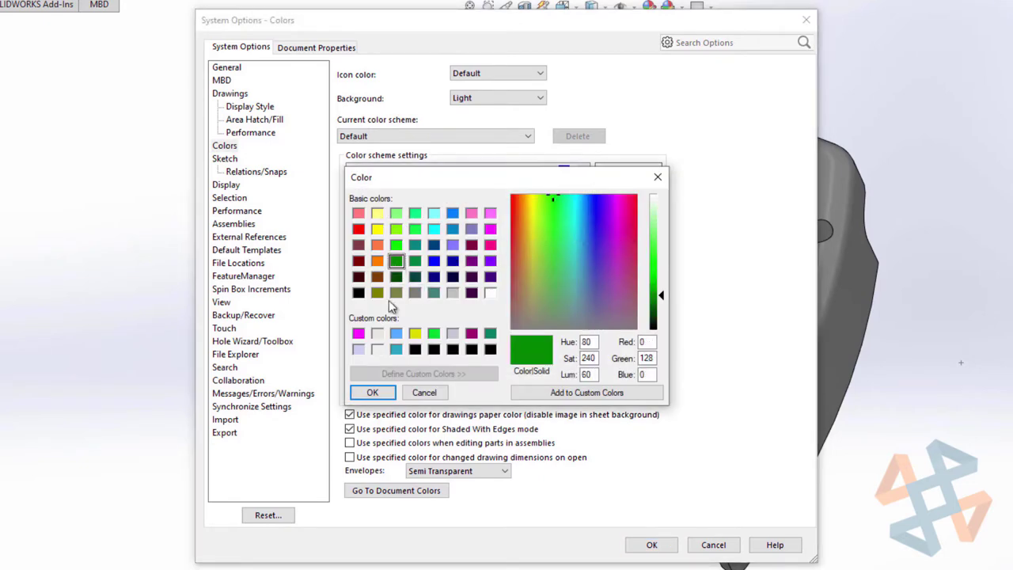
pyautogui.click(372, 392)
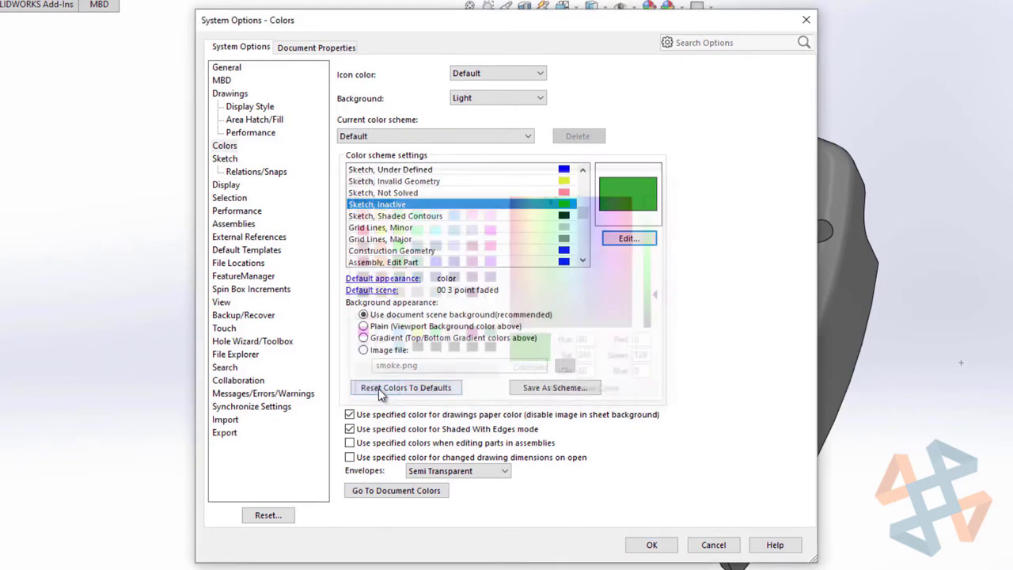
pyautogui.click(651, 544)
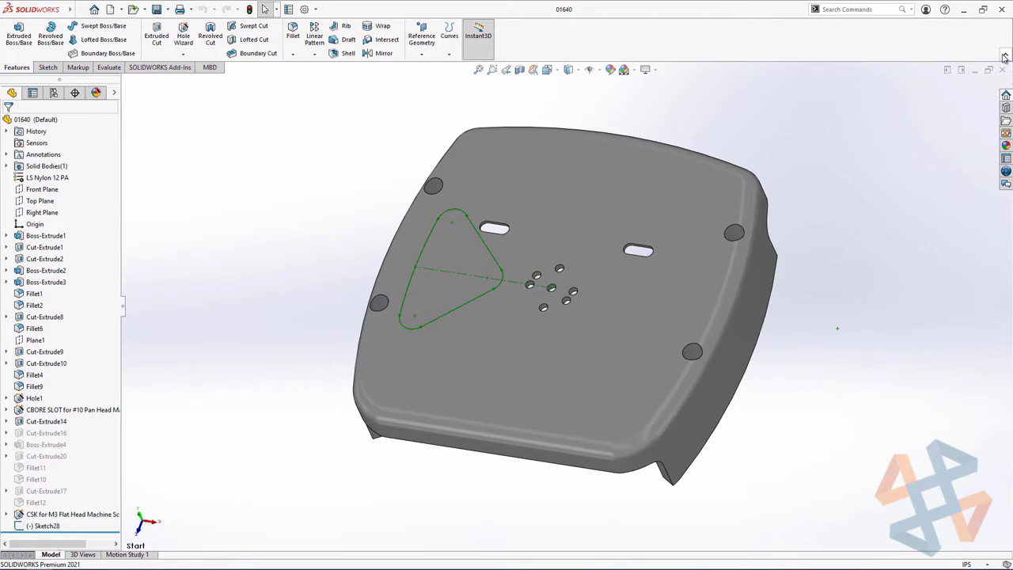
# Collapse the CommandManager and open Customize, moving the quick access tools into the command area.
pyautogui.click(1004, 57)
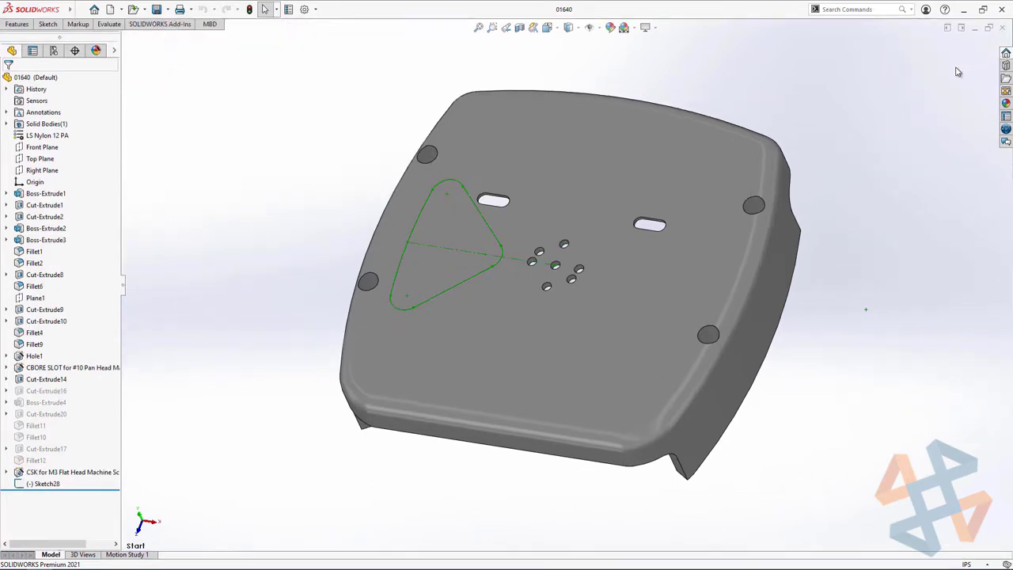
pyautogui.rightClick(333, 16)
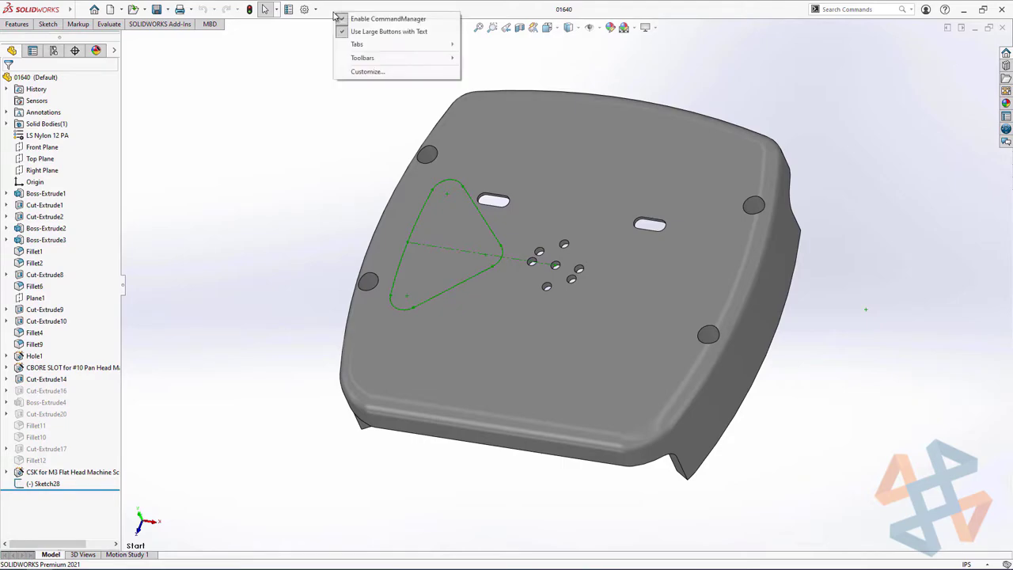
pyautogui.click(360, 72)
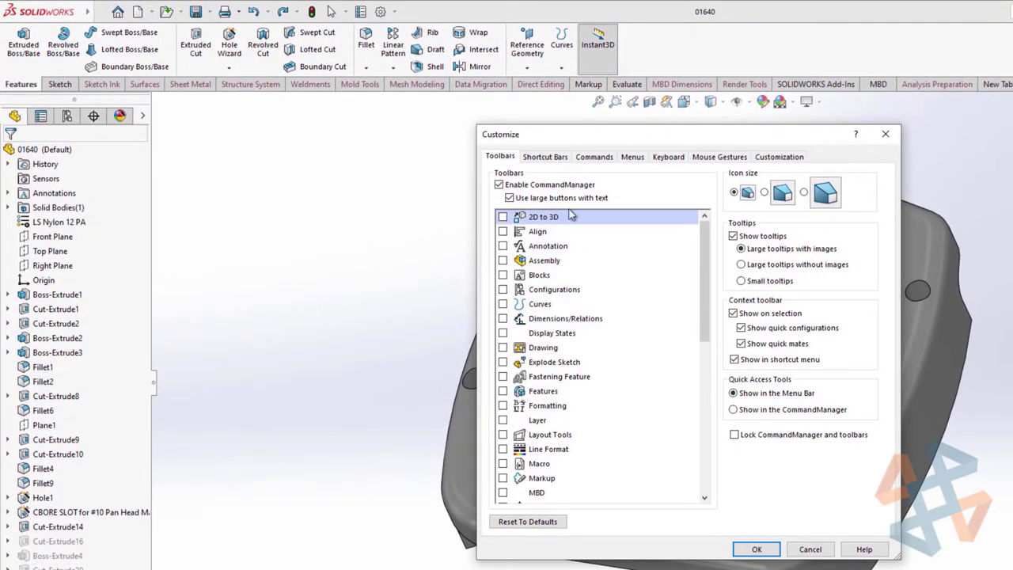
pyautogui.click(766, 413)
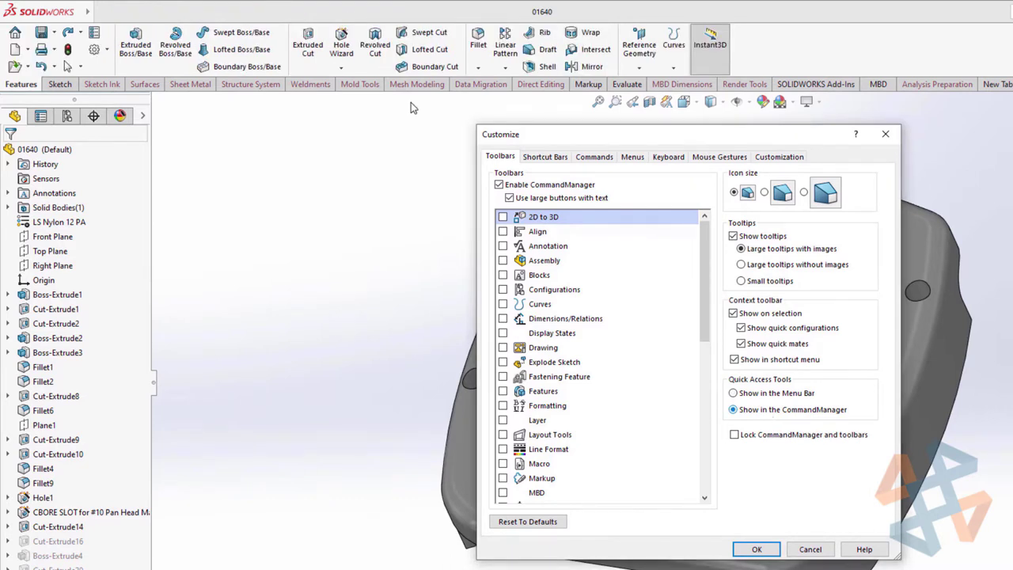
# Add Circular Pattern from the Features list to the Part shortcut bar.
pyautogui.click(564, 158)
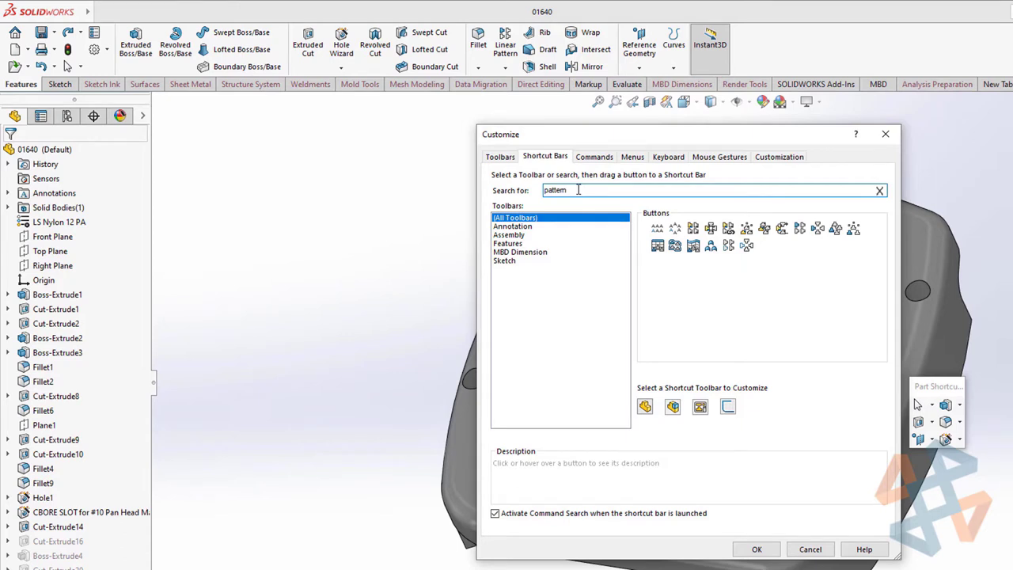
pyautogui.click(531, 246)
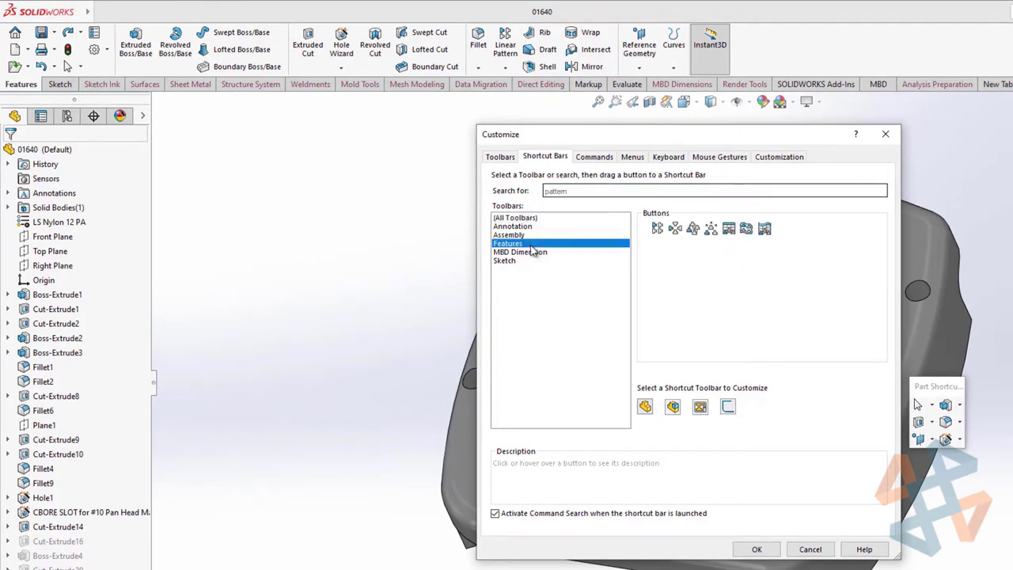
pyautogui.moveTo(675, 229); pyautogui.dragTo(960, 441)
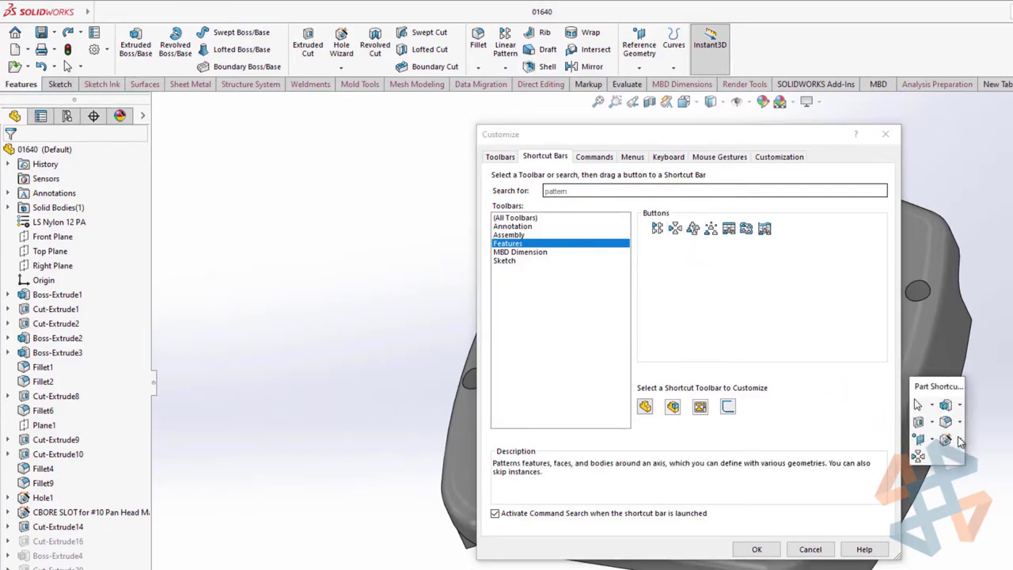
# Search commands for 'do' and add Undo and Redo to the heads-up view toolbar.
pyautogui.click(879, 193)
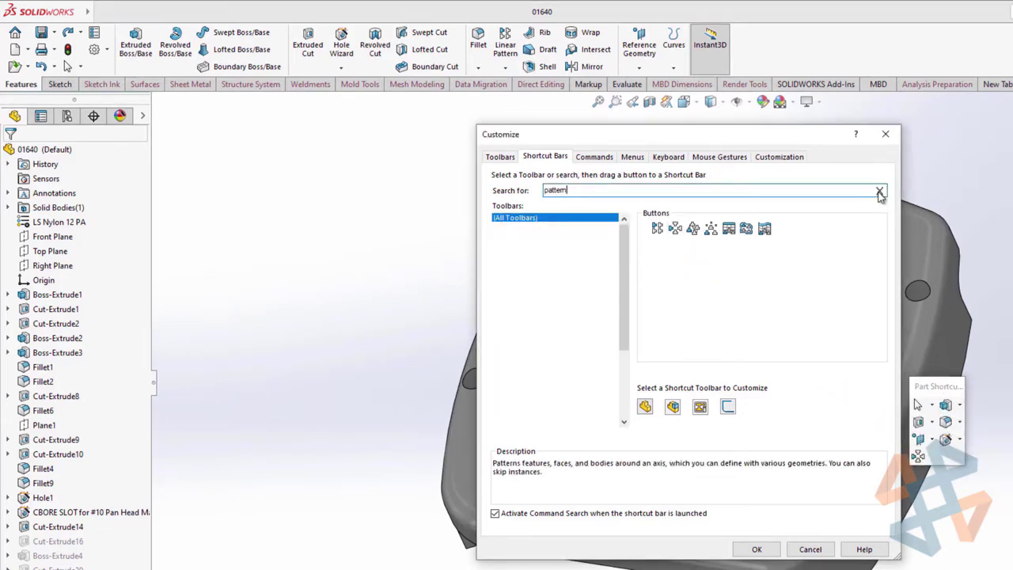
pyautogui.click(880, 192)
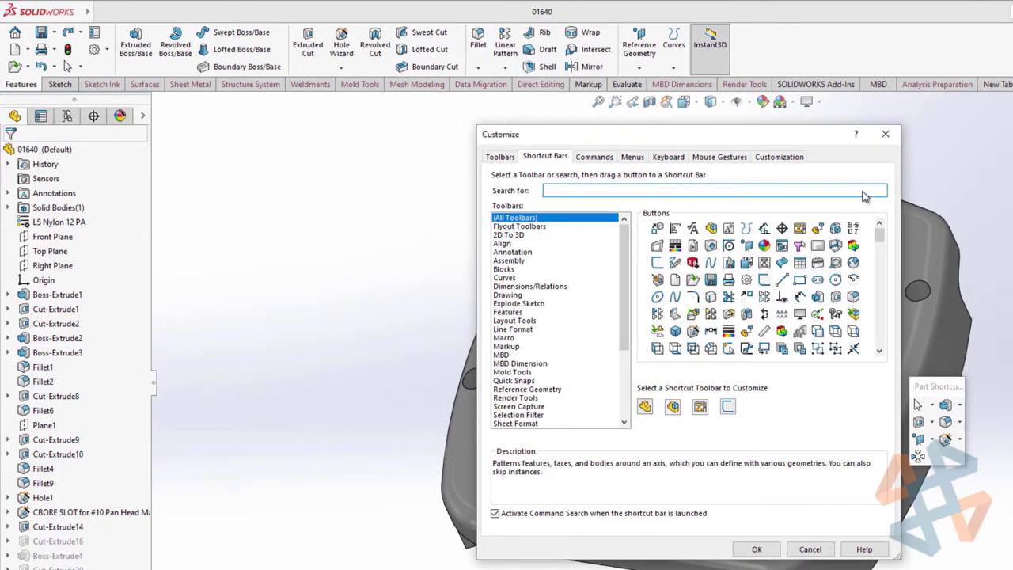
pyautogui.write('do')
pyautogui.moveTo(781, 228); pyautogui.dragTo(599, 113)
pyautogui.moveTo(798, 227); pyautogui.dragTo(599, 110)
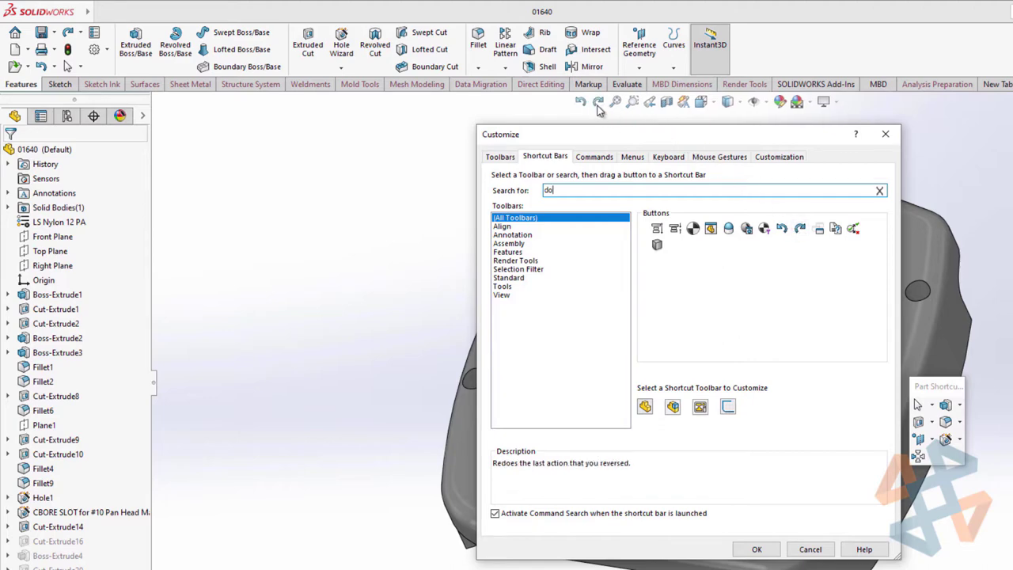
# Close Customize and cut the triangular sketch contour Through All with Extruded Cut.
pyautogui.click(757, 548)
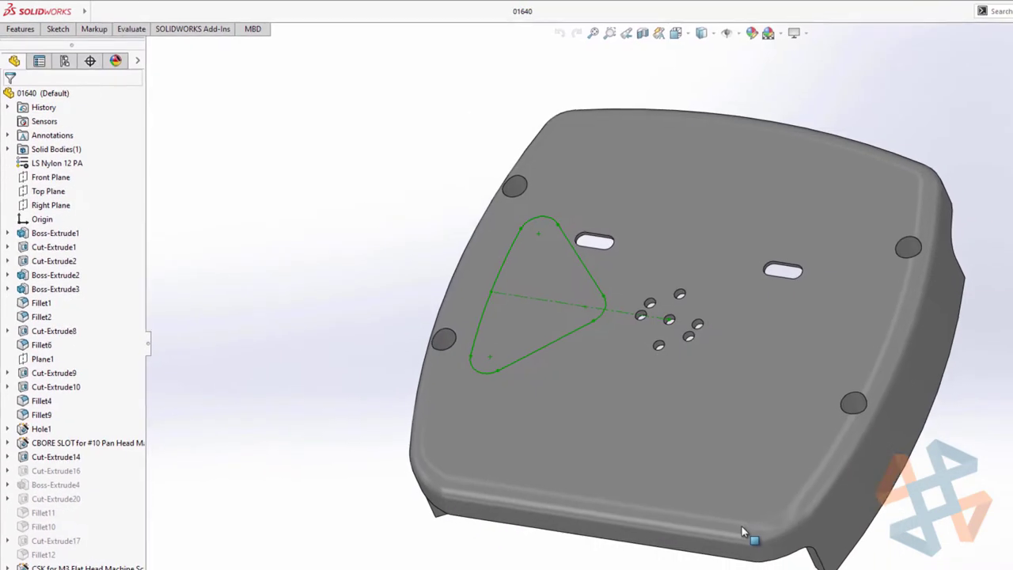
pyautogui.press('s')
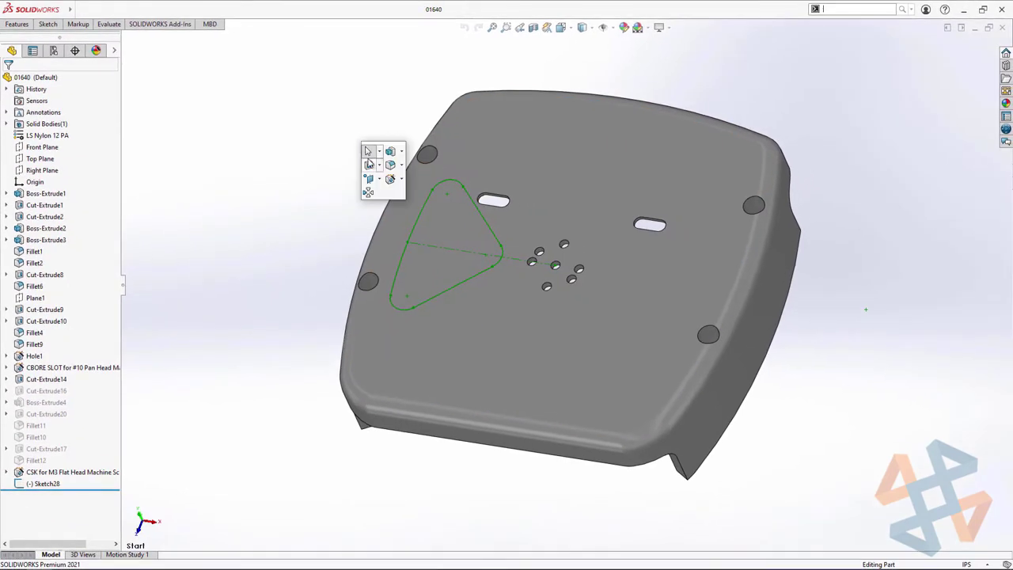
pyautogui.click(375, 171)
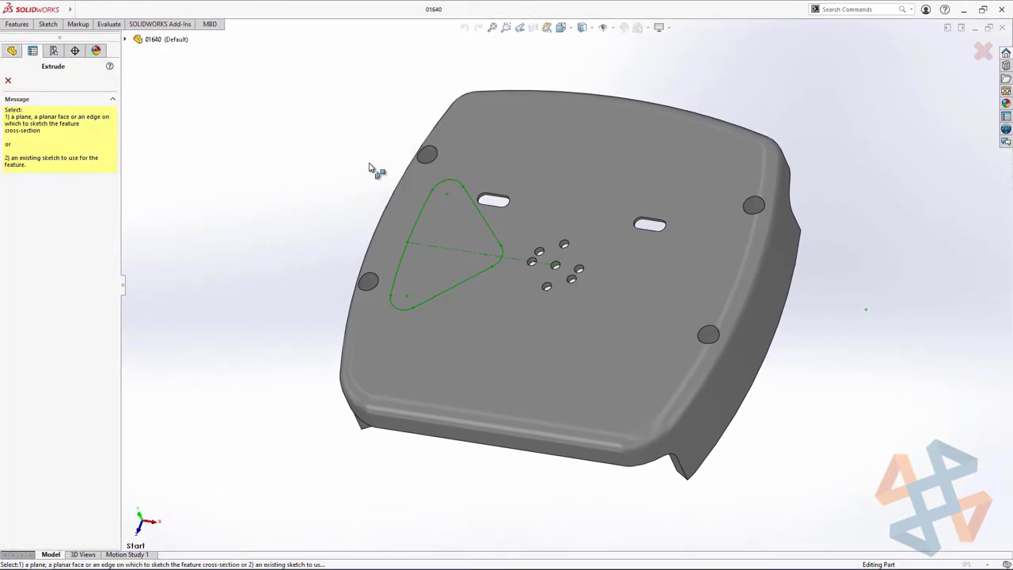
pyautogui.click(421, 223)
pyautogui.rightClick(421, 214)
pyautogui.click(472, 345)
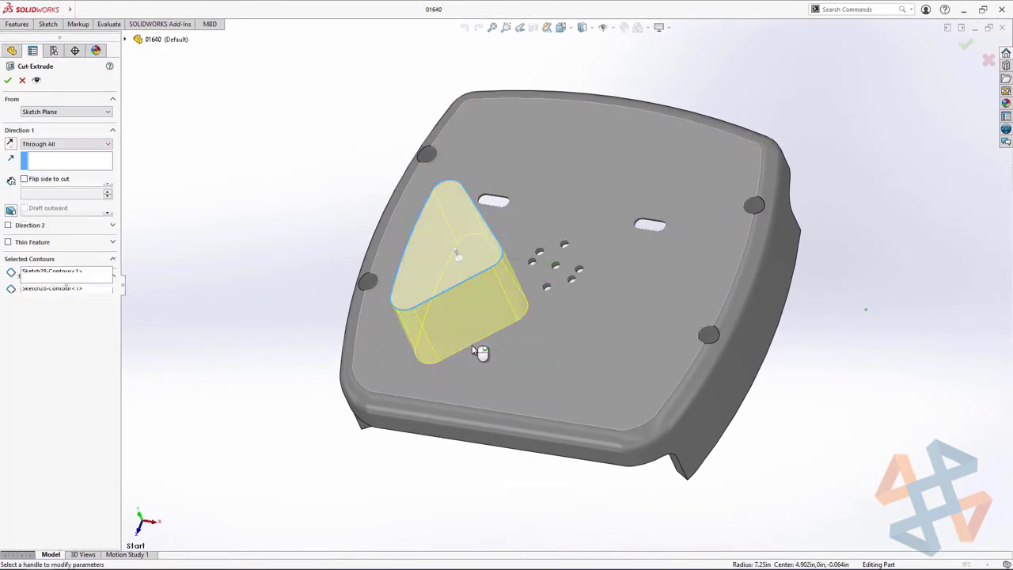
pyautogui.press('Return')
# Circular-pattern the new cut into four instances around the central hole edge.
pyautogui.press('s')
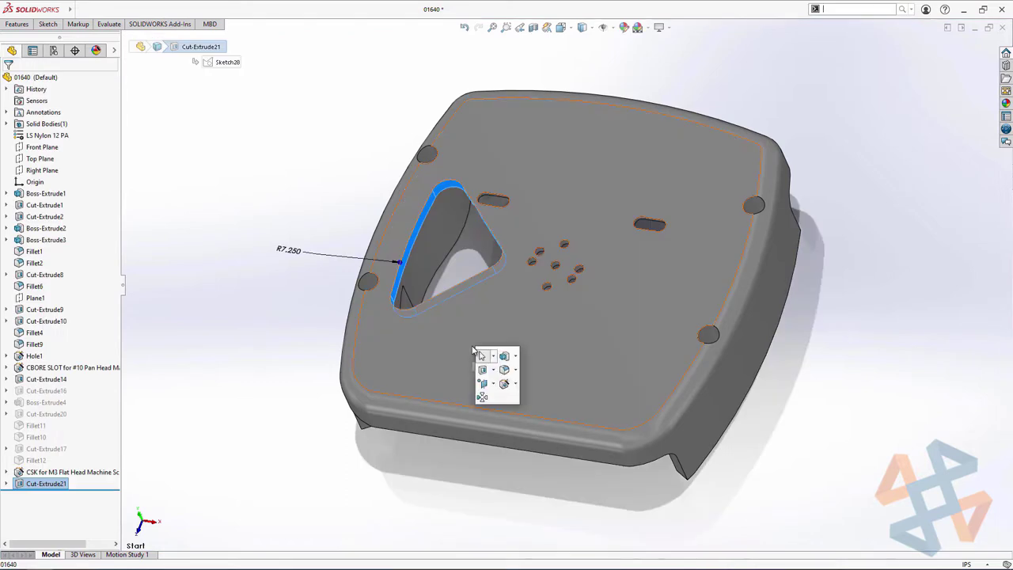
pyautogui.click(488, 398)
pyautogui.click(558, 265)
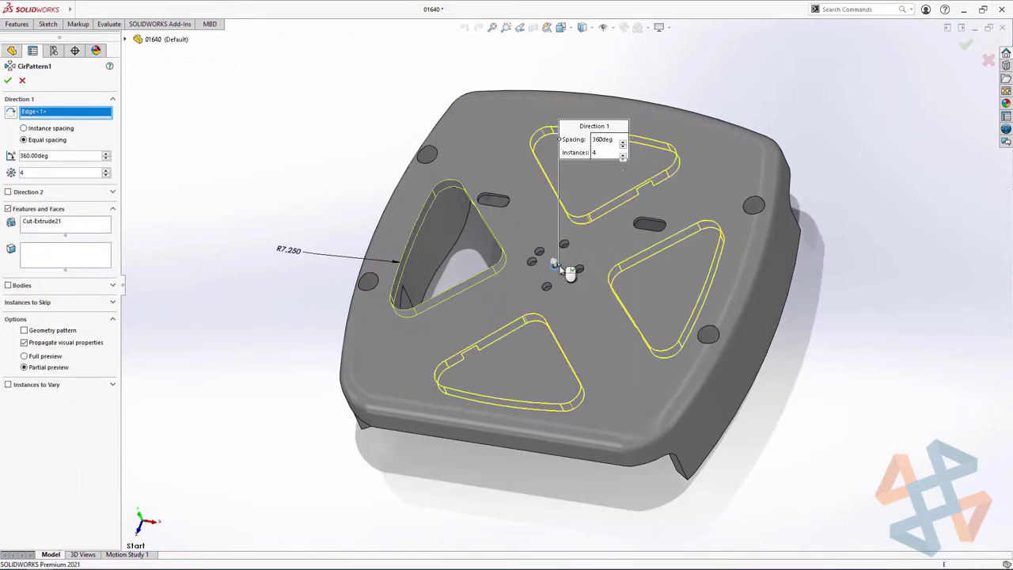
pyautogui.press('Return')
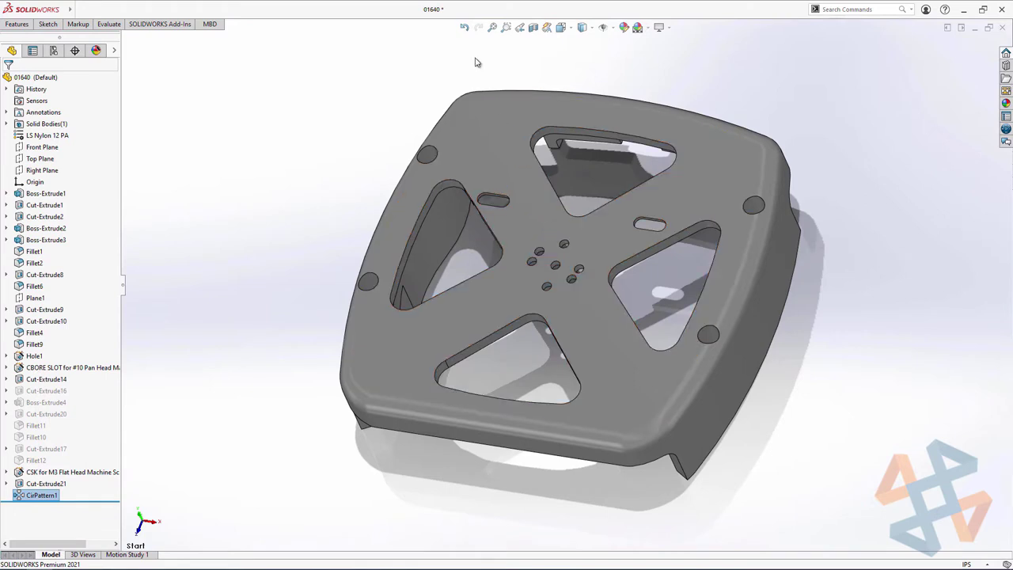
# Undo the pattern and the cut, then redo to restore the triangular cutouts.
pyautogui.click(465, 29)
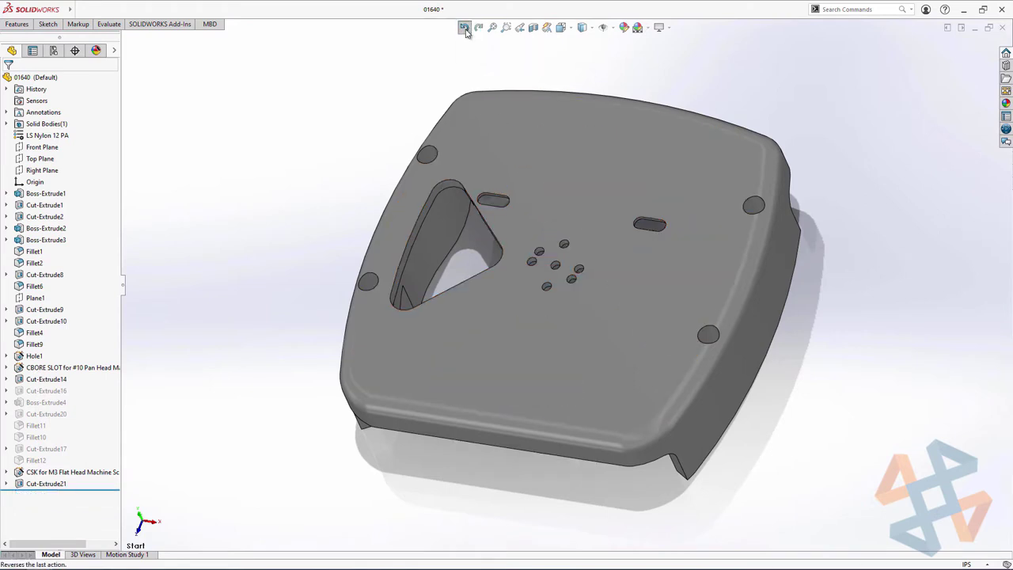
pyautogui.click(466, 28)
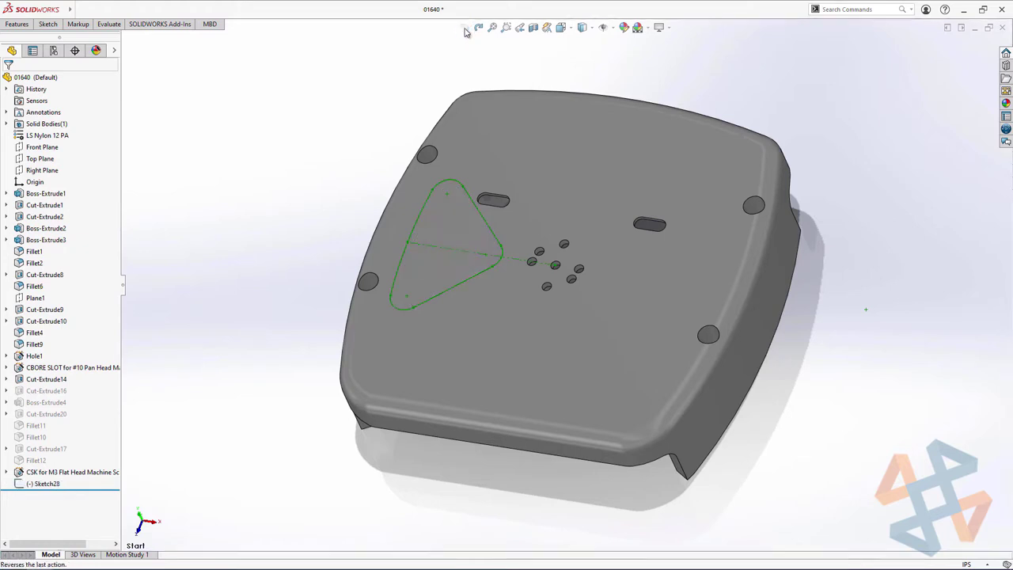
pyautogui.click(478, 28)
pyautogui.click(478, 27)
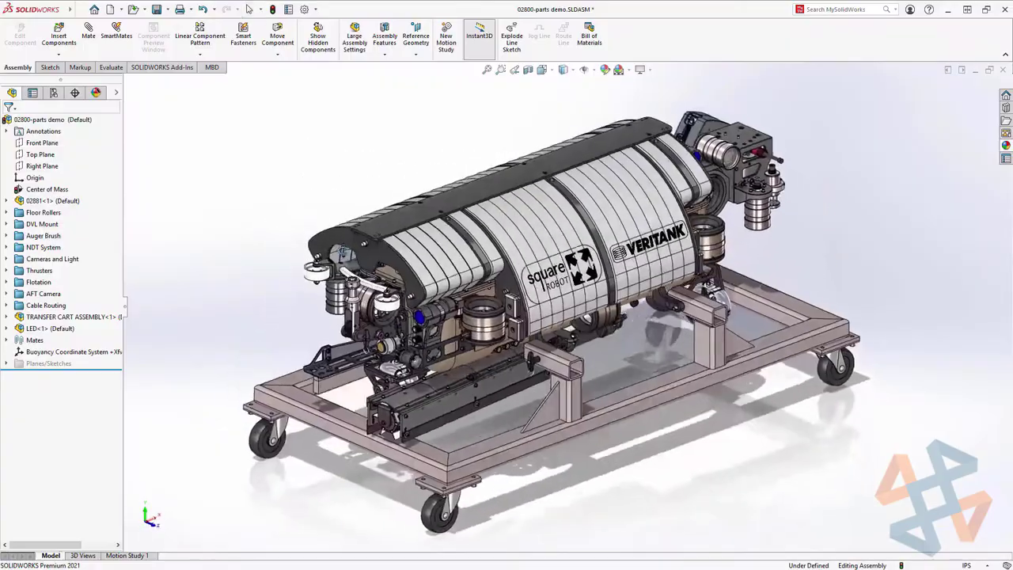
# Switch to a display state hiding most components and zoom into the camera bracket.
pyautogui.click(117, 93)
pyautogui.click(150, 177)
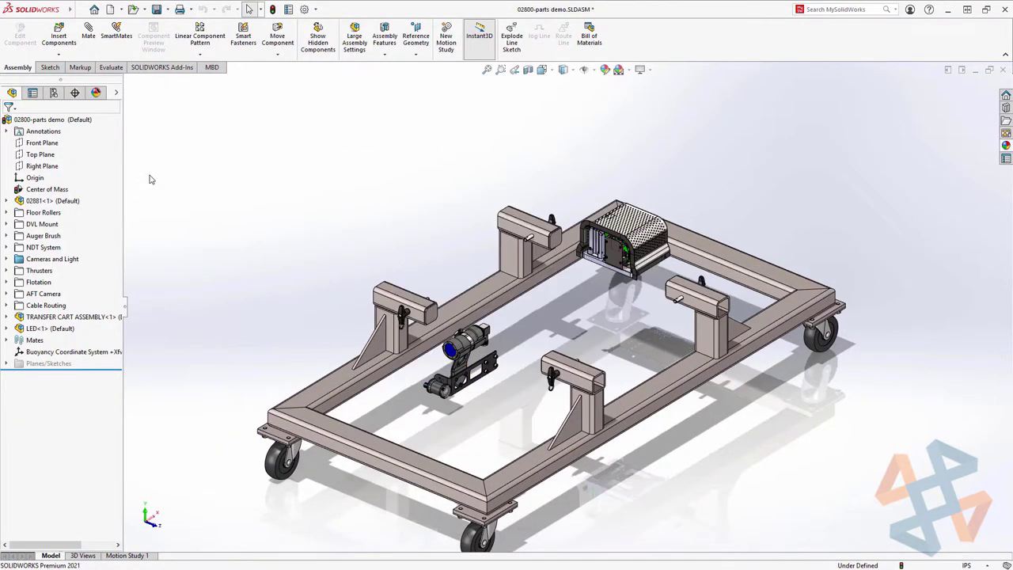
pyautogui.press('z')
pyautogui.moveTo(416, 332); pyautogui.dragTo(529, 413)
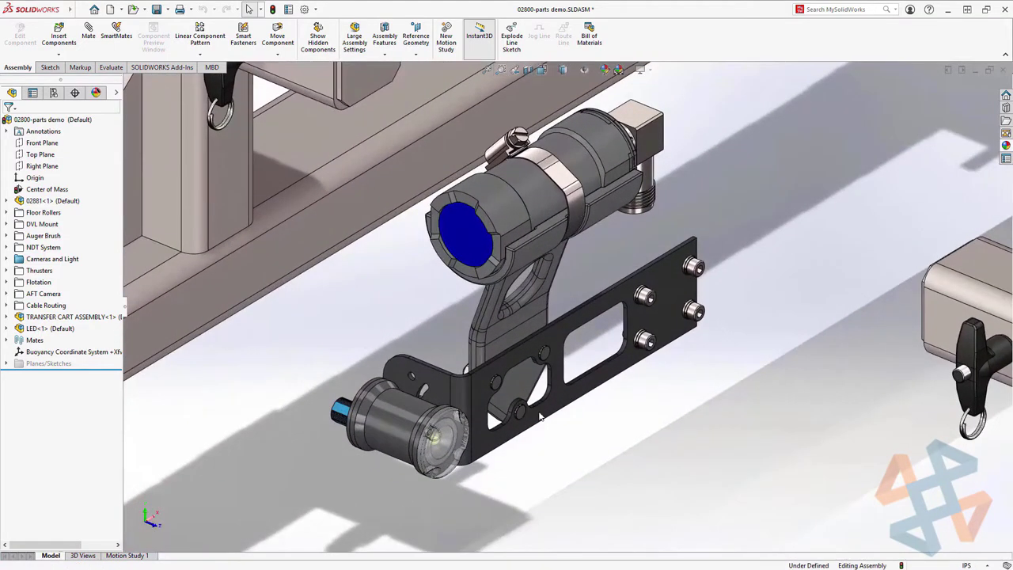
# Inspect the electronics enclosure, then fit the whole cart assembly in view.
pyautogui.scroll(3, 890, 197)
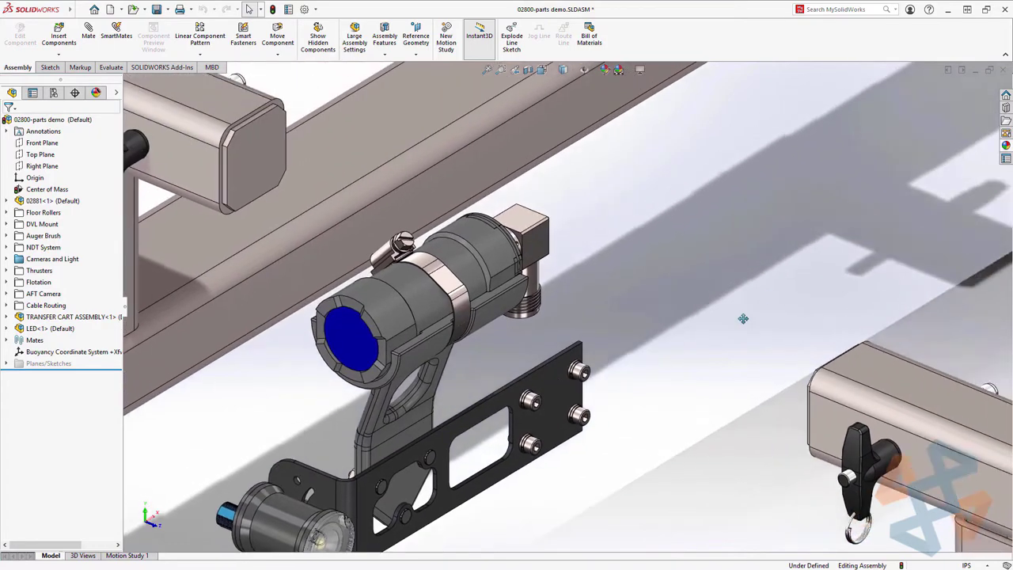
pyautogui.keyDown('ctrl'); pyautogui.moveTo(890, 197); pyautogui.dragTo(538, 477, button='middle'); pyautogui.keyUp('ctrl')
pyautogui.scroll(-3, 581, 444)
pyautogui.scroll(1, 581, 445)
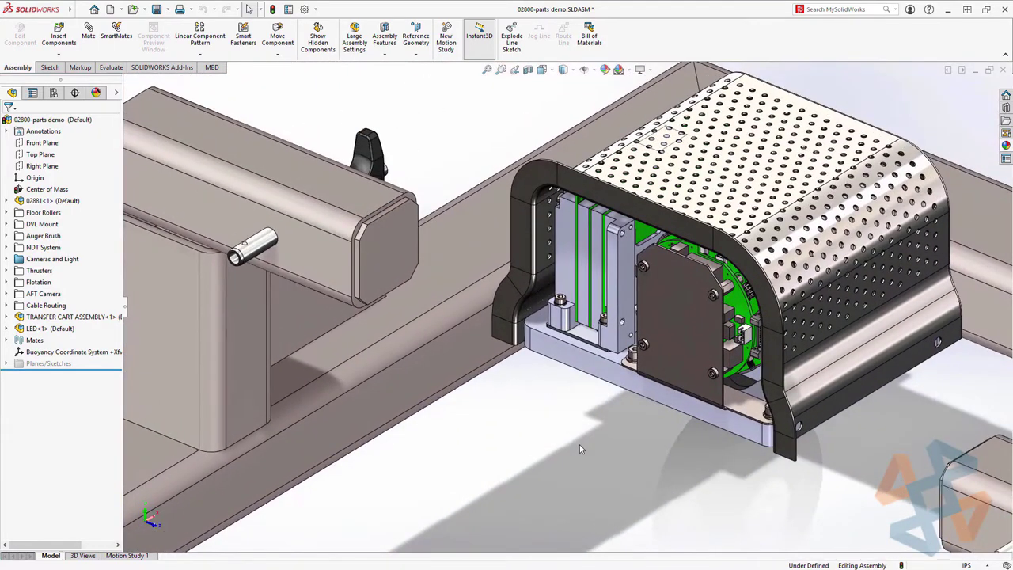
pyautogui.press('f')
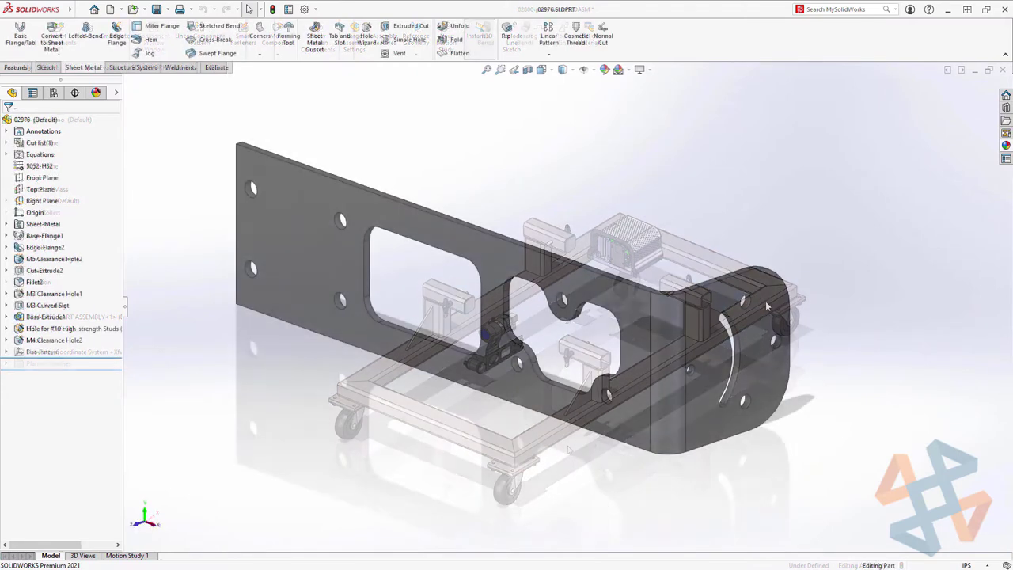
pyautogui.scroll(-5, 769, 320)
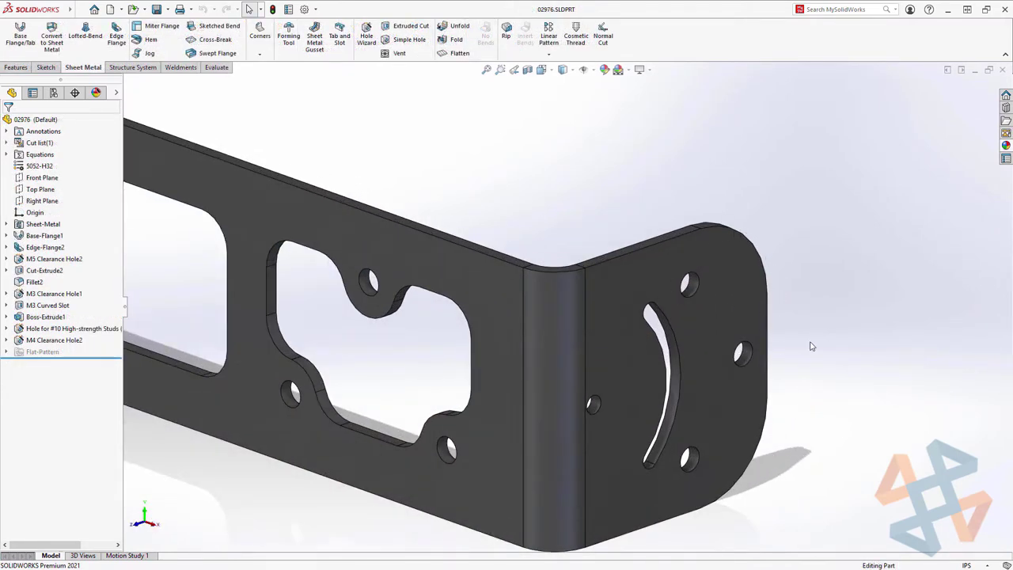
# Start an Edge Flange on the bracket's top edge and its whole tangent edge chain.
pyautogui.click(651, 203)
pyautogui.click(715, 224)
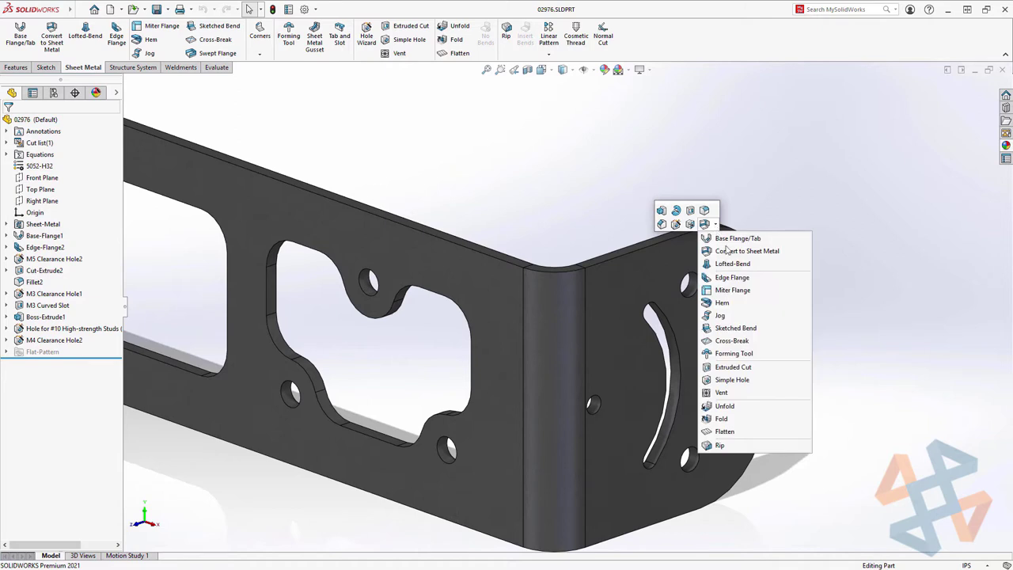
pyautogui.click(733, 278)
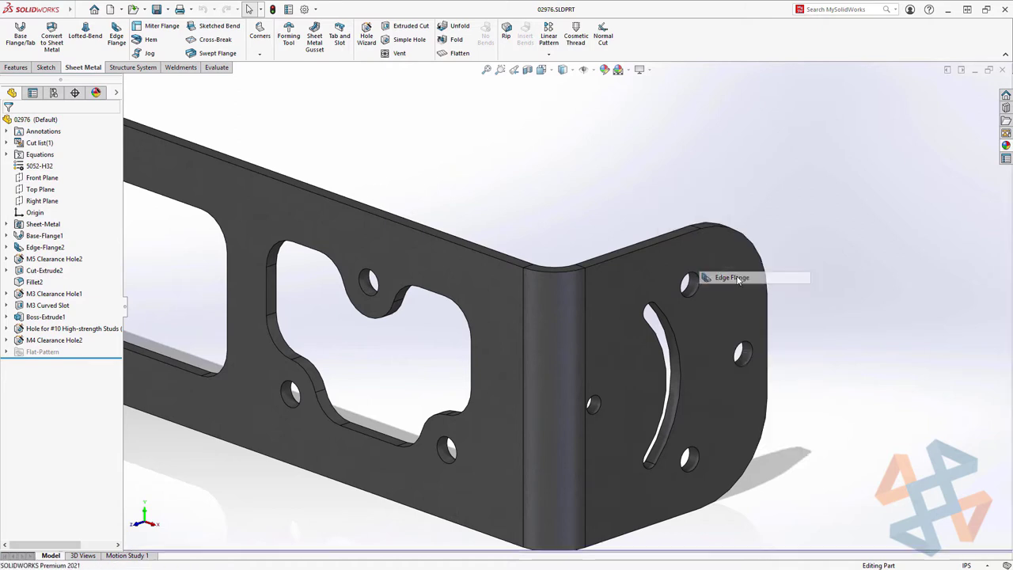
pyautogui.rightClick(676, 237)
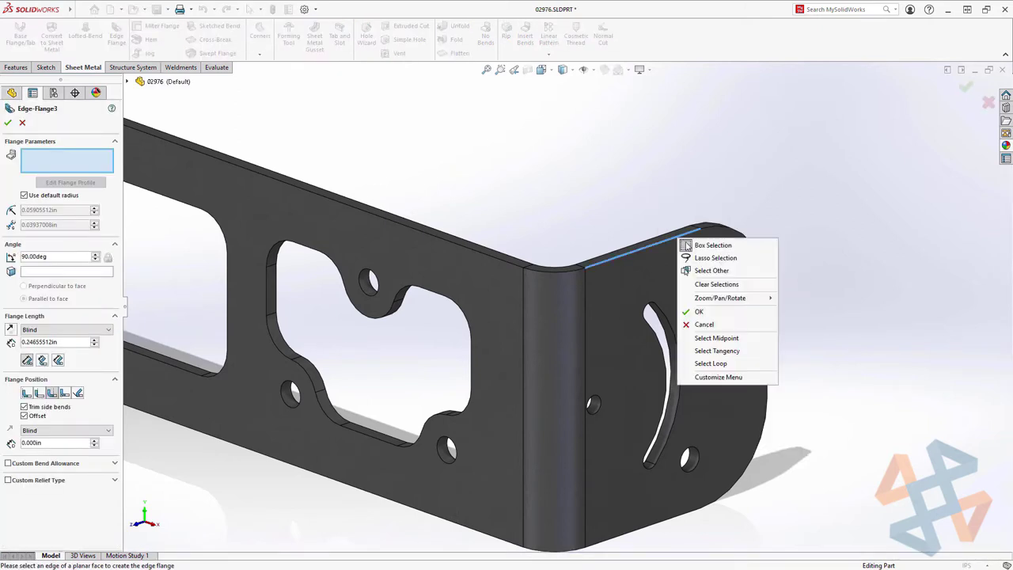
pyautogui.click(726, 352)
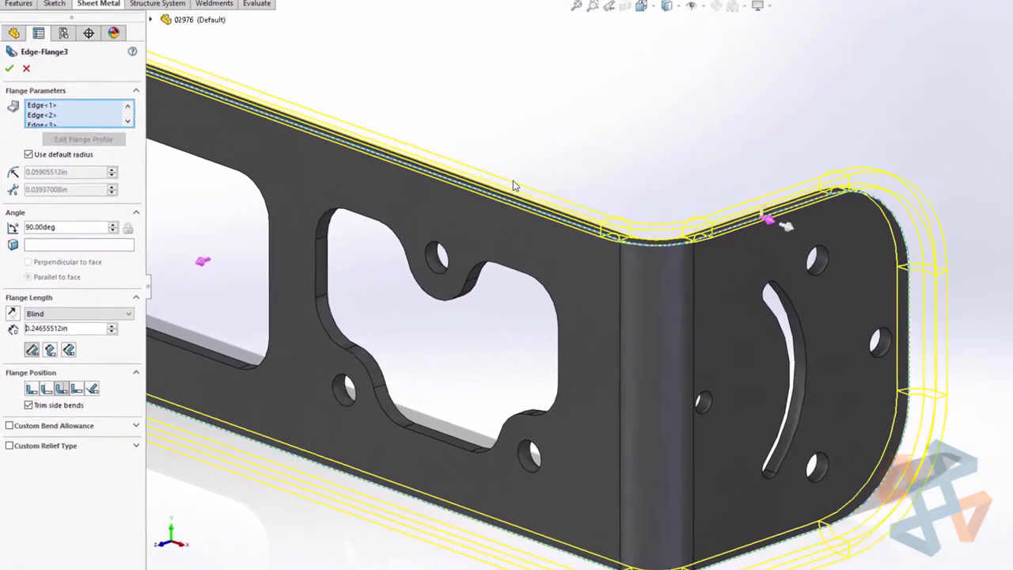
# Set the flange length to 0.375in with Bend Outside and accept it.
pyautogui.doubleClick(102, 325)
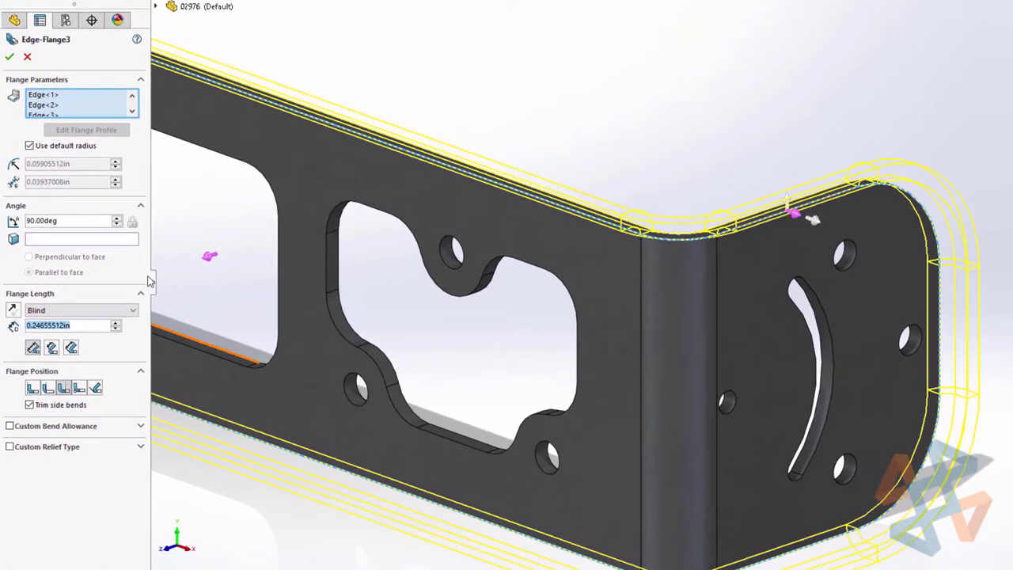
pyautogui.write('.375')
pyautogui.press('Return')
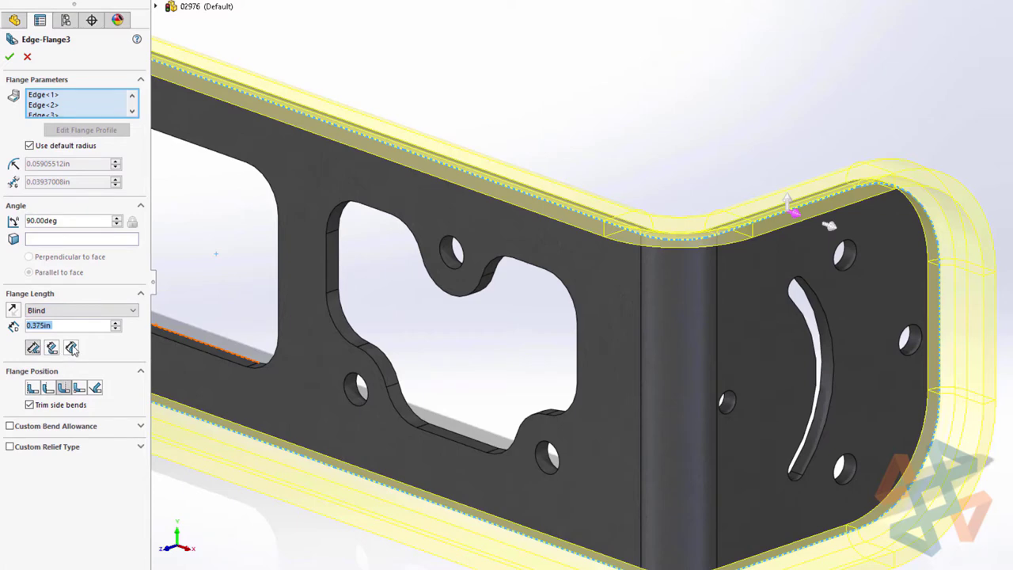
pyautogui.click(48, 387)
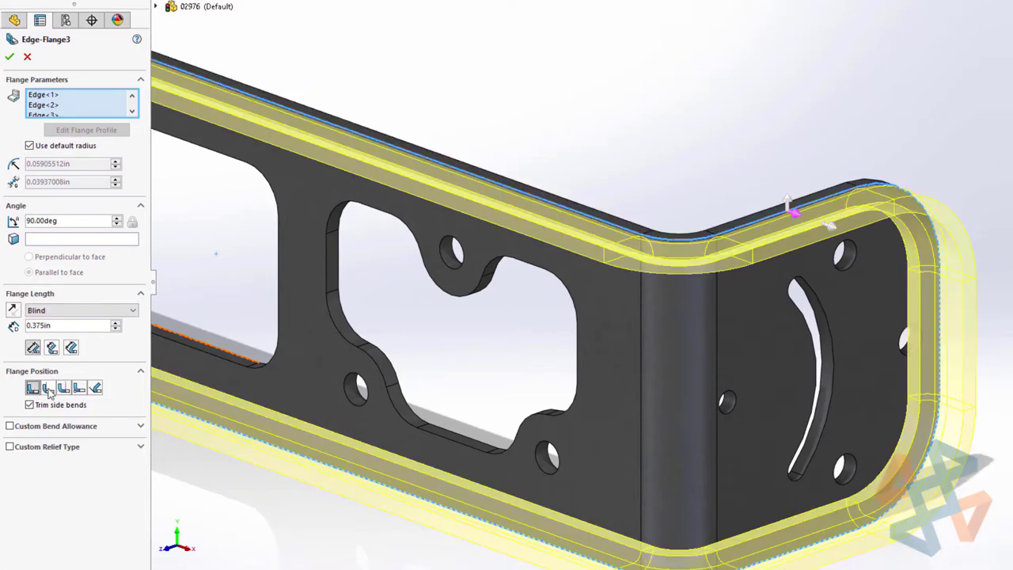
pyautogui.click(63, 389)
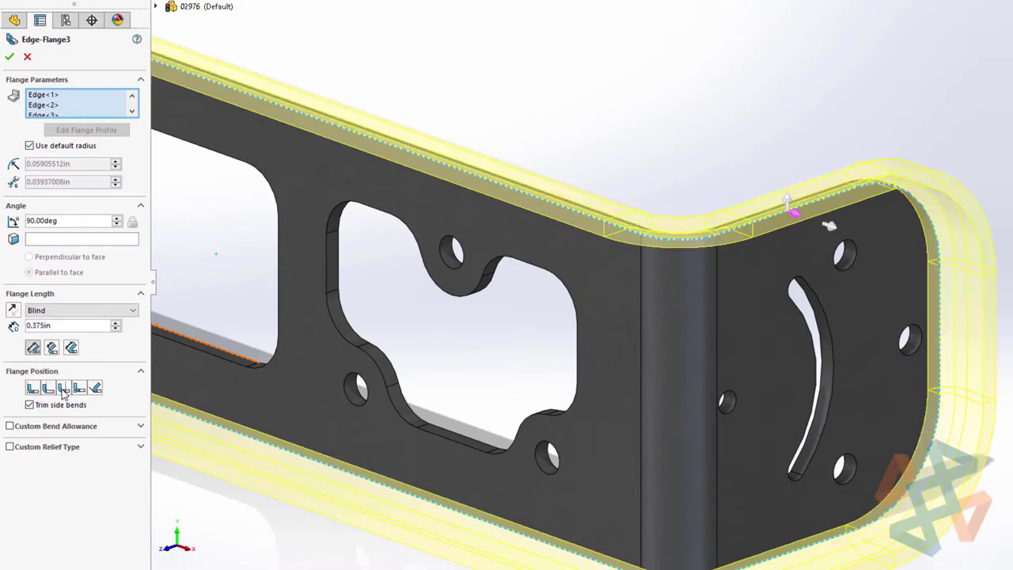
pyautogui.click(9, 56)
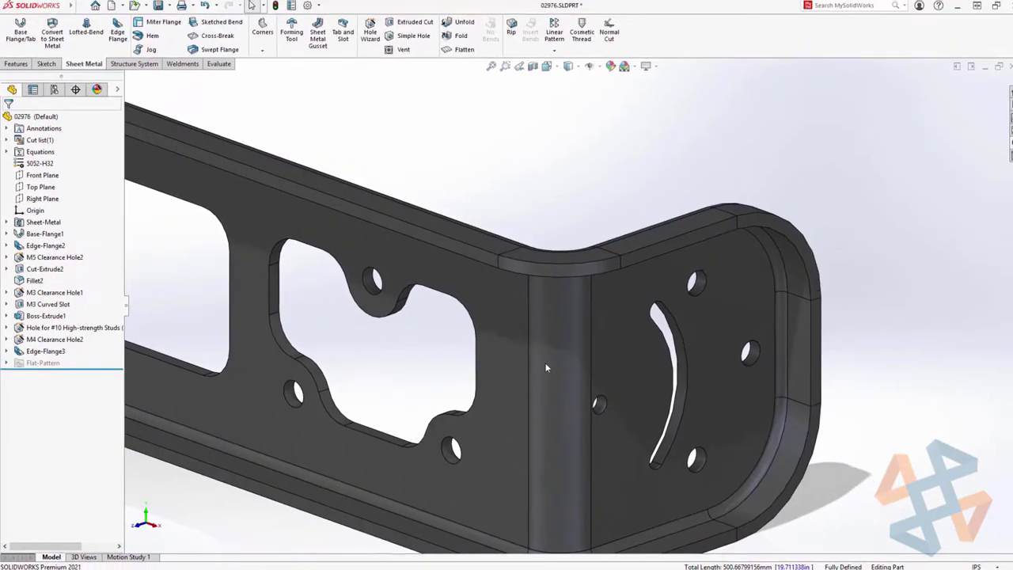
pyautogui.moveTo(546, 368)
pyautogui.mouseDown(button='middle')
pyautogui.moveTo(574, 273)
pyautogui.moveTo(565, 170)
pyautogui.moveTo(557, 285)
pyautogui.moveTo(579, 303)
pyautogui.mouseUp(button='middle')
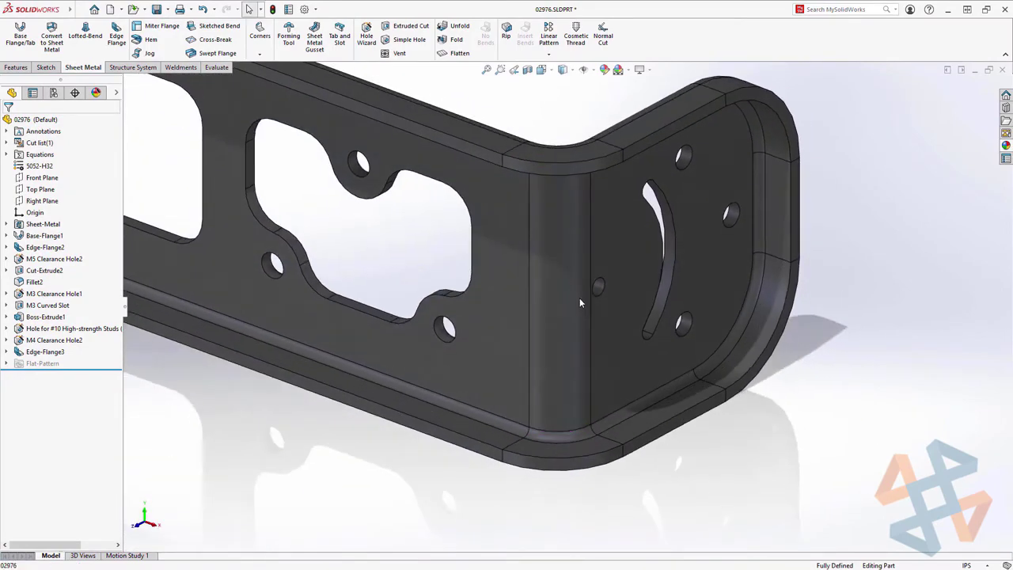
# Flatten bracket 02976 to inspect its flat pattern, refold it, then list open documents.
pyautogui.press('f')
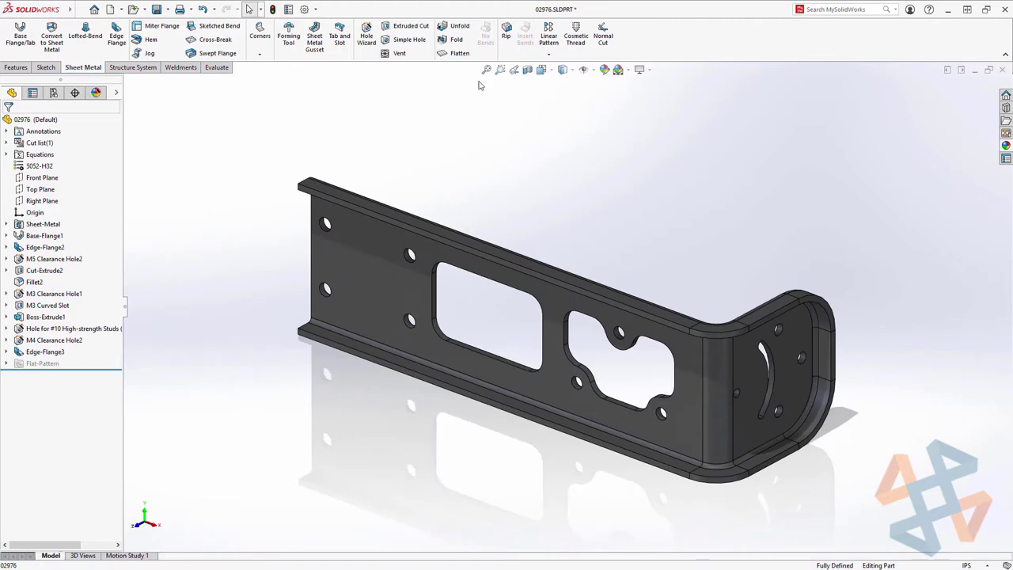
pyautogui.click(445, 54)
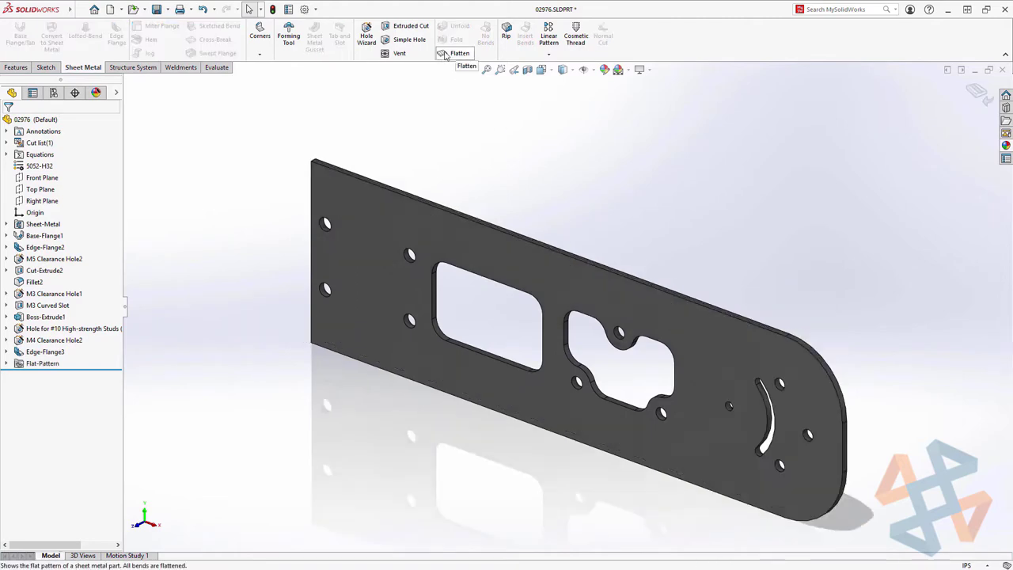
pyautogui.moveTo(500, 169); pyautogui.dragTo(487, 103, button='middle')
pyautogui.click(453, 54)
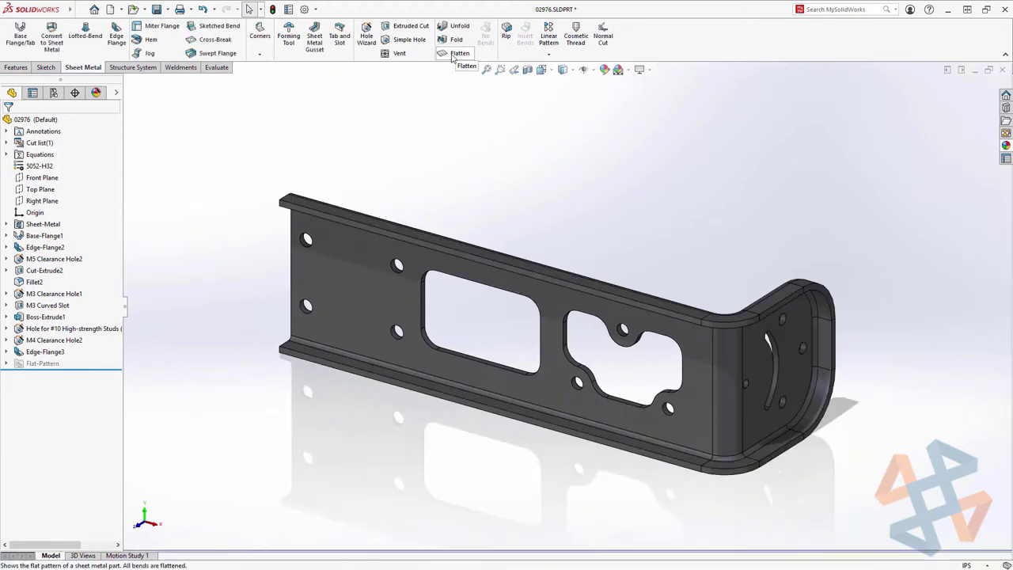
pyautogui.hotkey('ctrl', 'Tab')
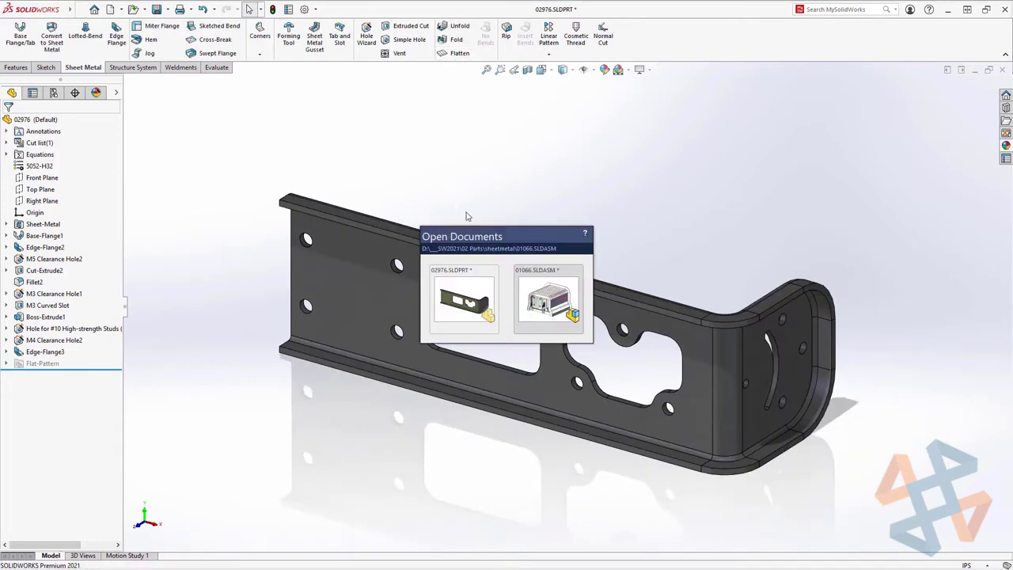
# Switch to 01066.SLDASM and edit the INS cover's edge flange in context.
pyautogui.click(552, 293)
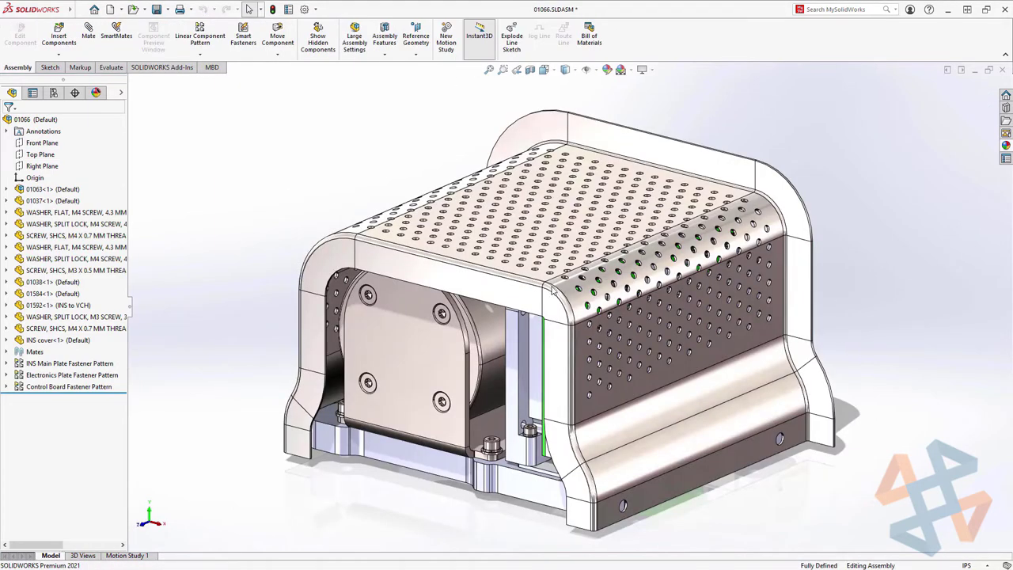
pyautogui.moveTo(568, 340); pyautogui.dragTo(510, 269, button='middle')
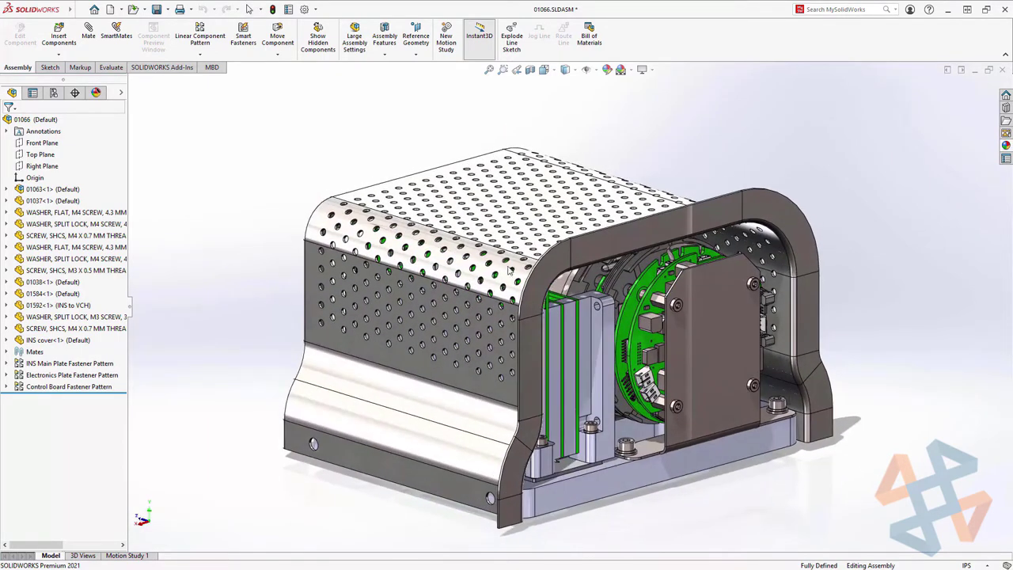
pyautogui.rightClick(596, 247)
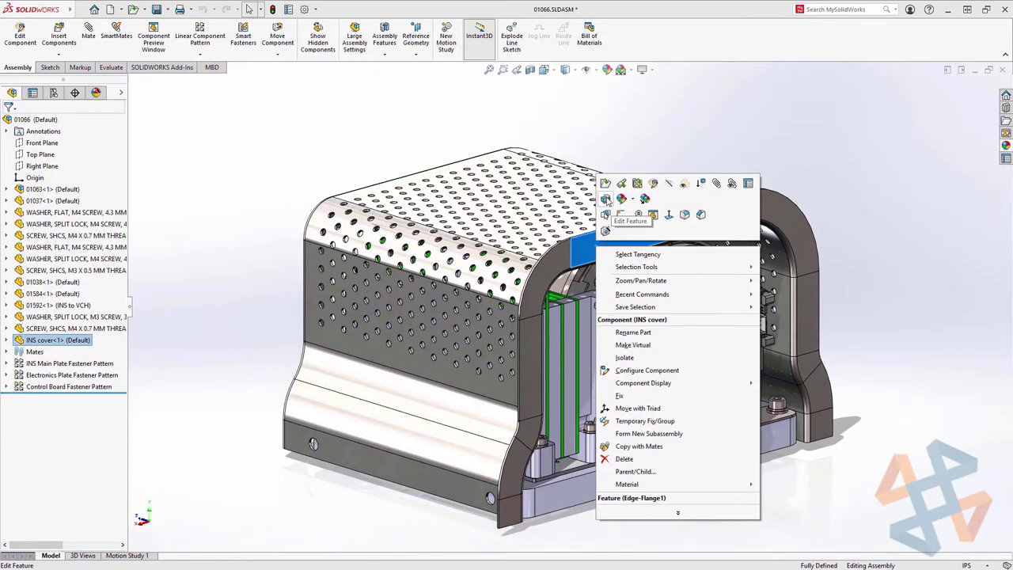
pyautogui.click(606, 200)
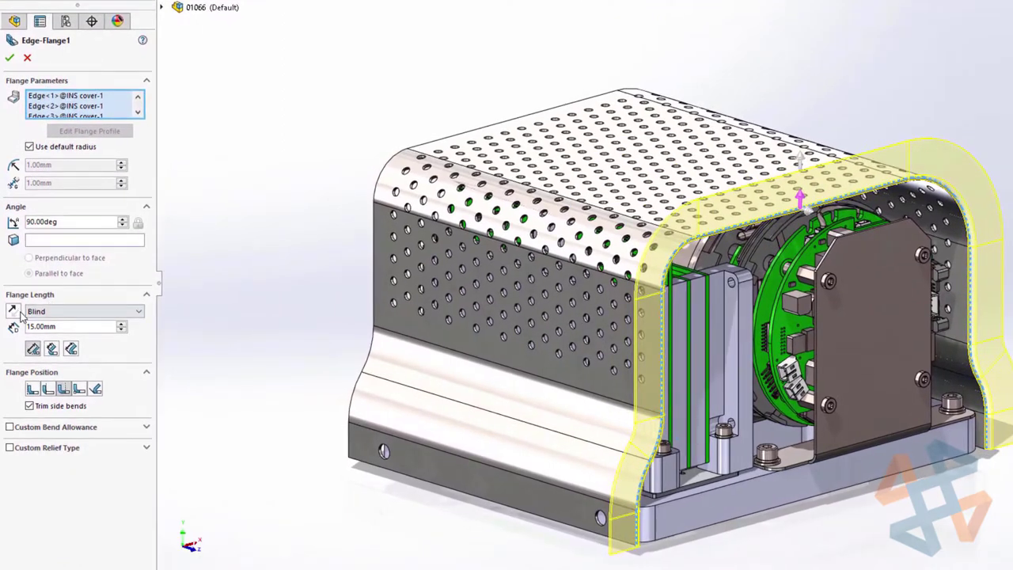
# Reverse the flange direction and set its angle to 45 degrees.
pyautogui.click(19, 313)
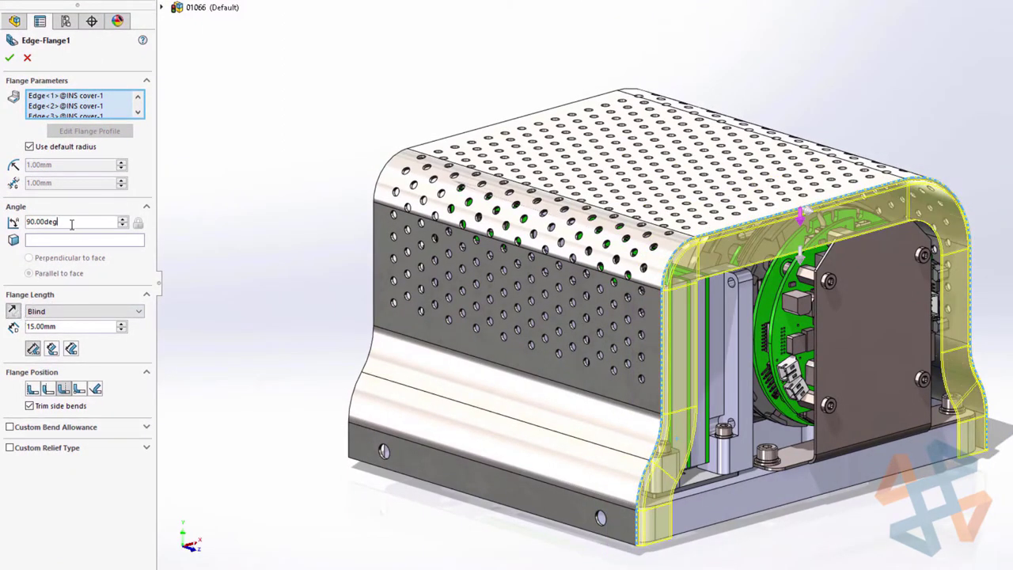
pyautogui.write('45')
pyautogui.press('Return')
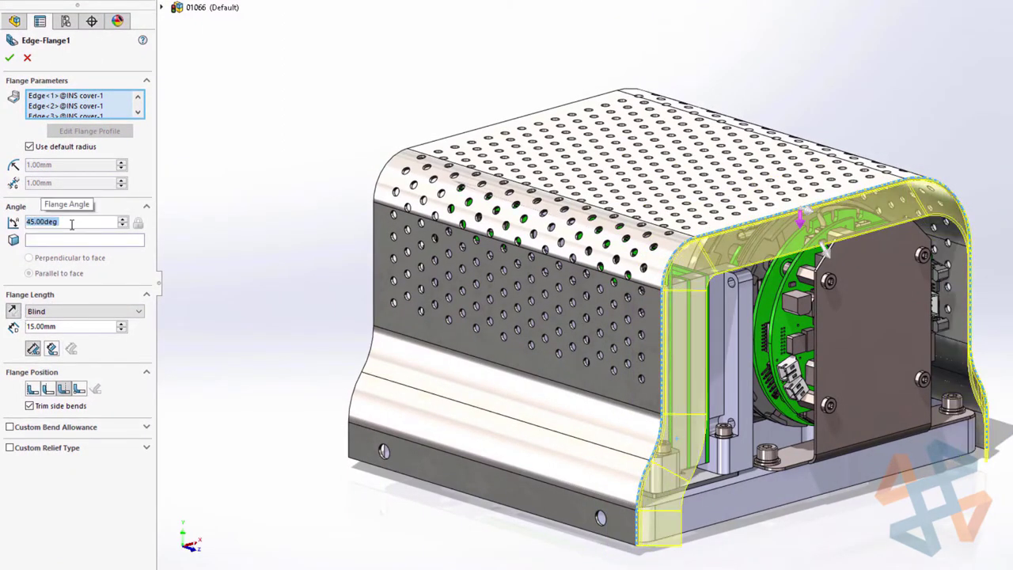
pyautogui.click(10, 58)
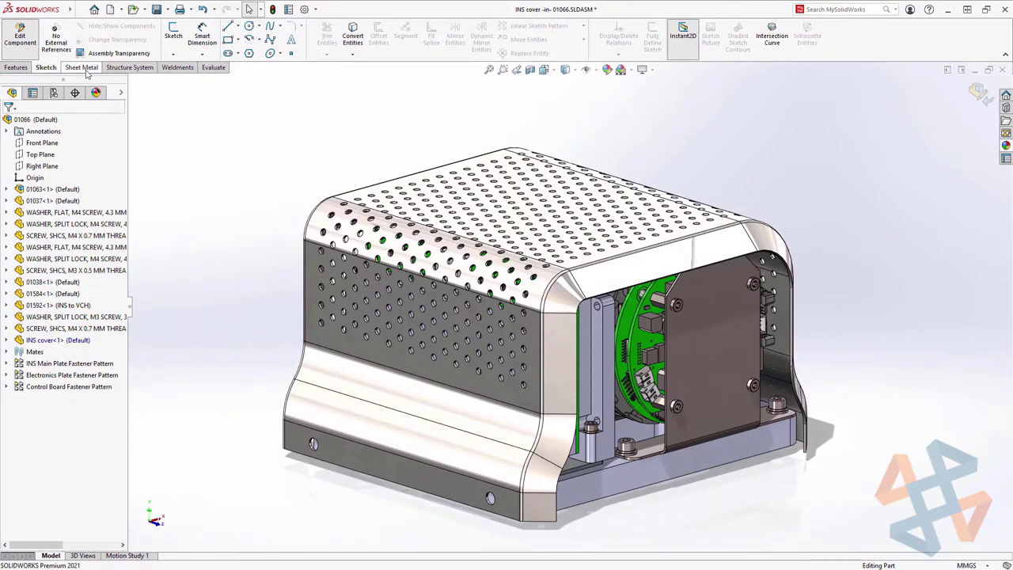
pyautogui.click(82, 66)
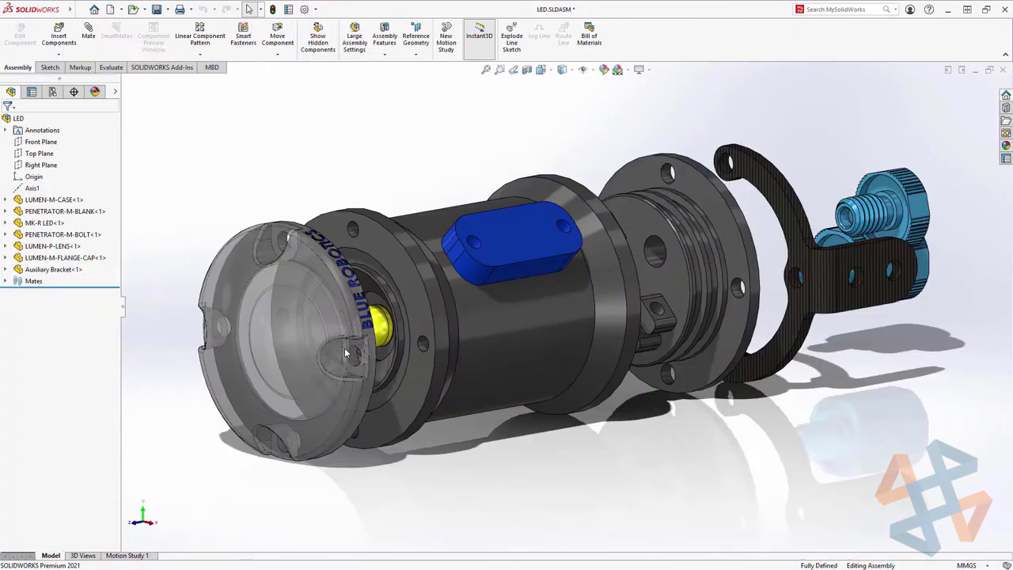
# Collapse the exploded LED assembly, then start Save As for LED.SLDASM.
pyautogui.scroll(-3, 344, 352)
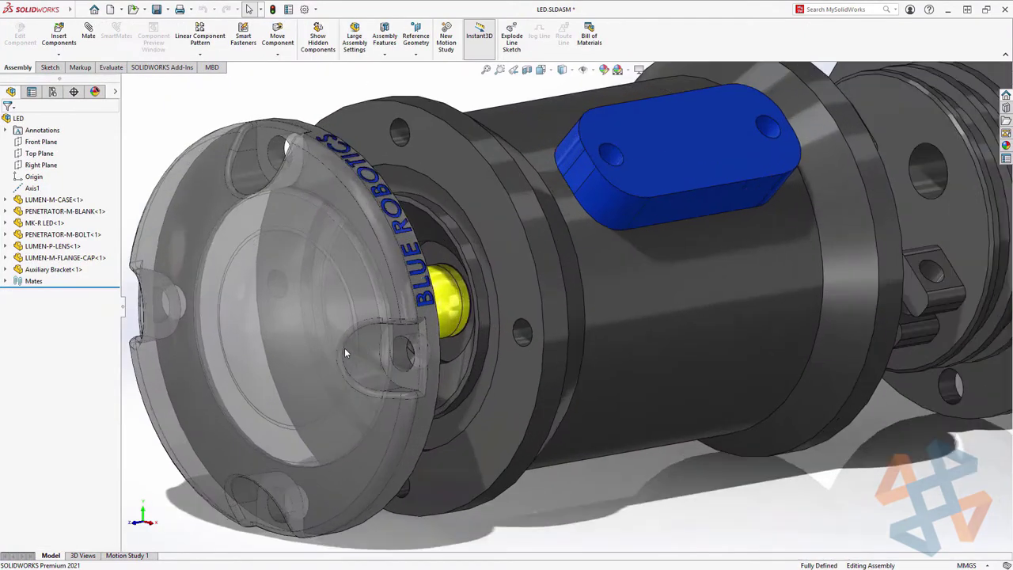
pyautogui.moveTo(346, 344); pyautogui.dragTo(456, 406, button='middle')
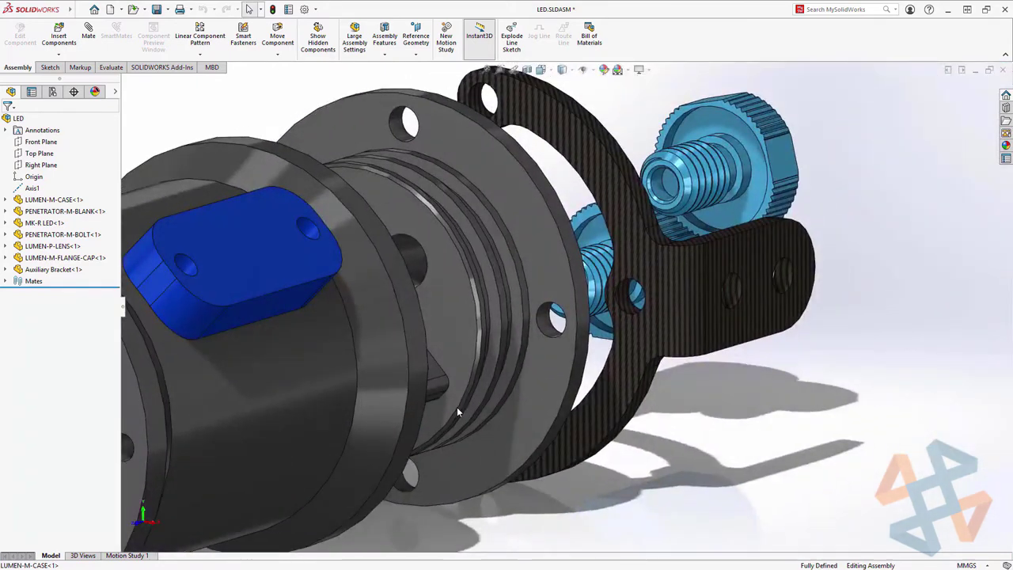
pyautogui.rightClick(274, 116)
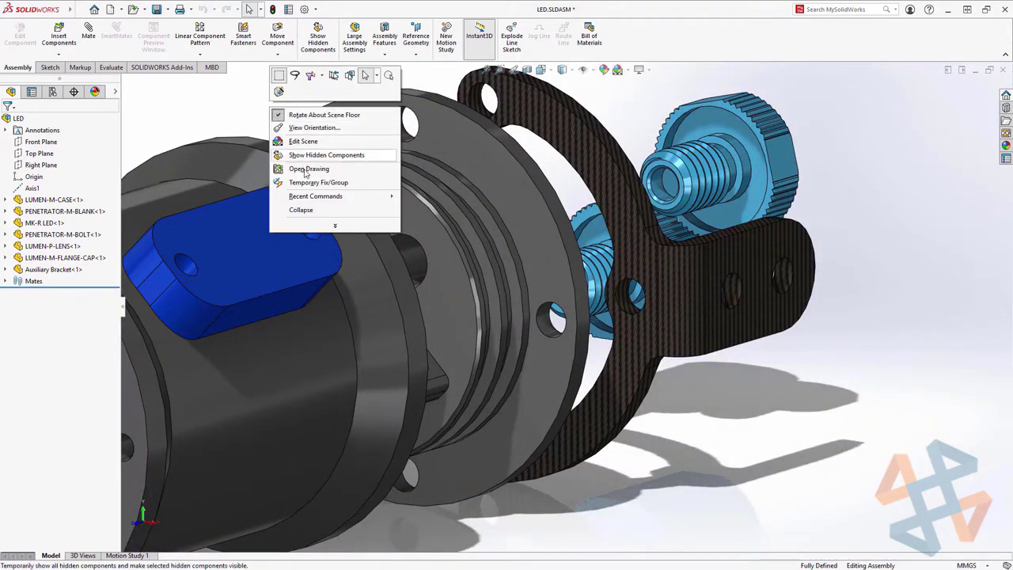
pyautogui.click(309, 211)
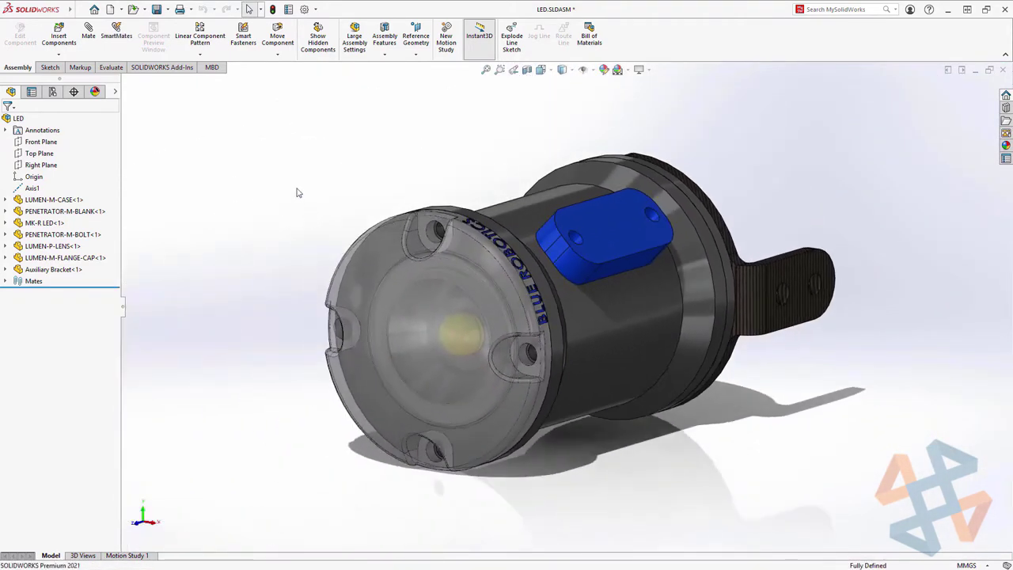
pyautogui.click(168, 11)
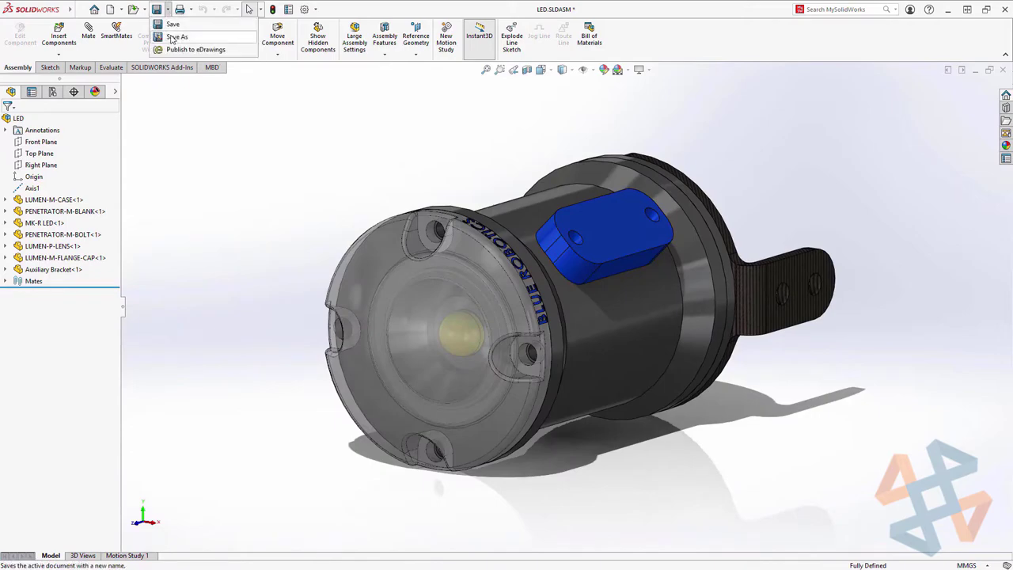
pyautogui.click(177, 37)
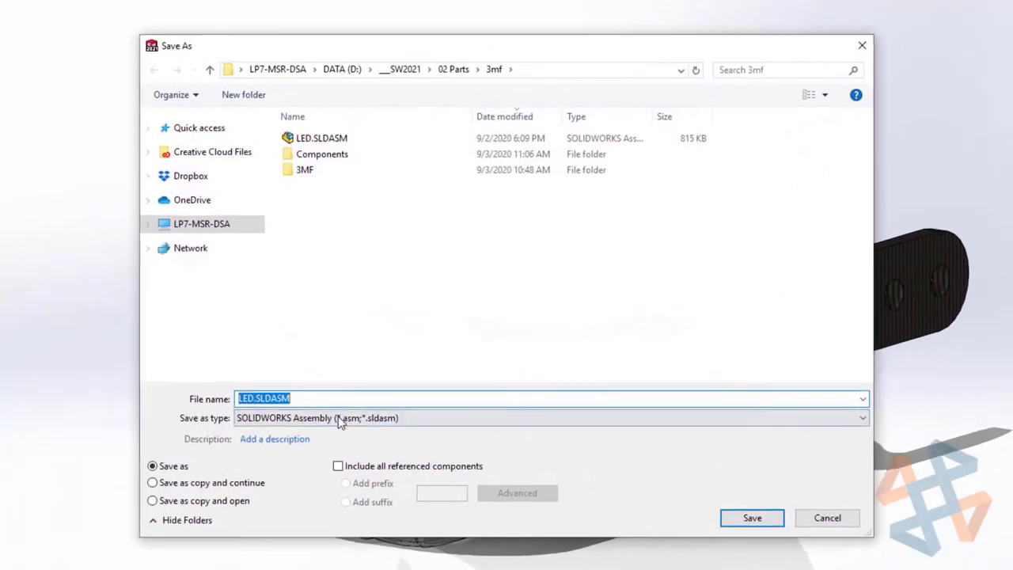
# Save the assembly as LED.3MF in 3D Manufacturing Format (*.3mf), accepting the 3MF export options.
pyautogui.click(357, 394)
pyautogui.click(366, 101)
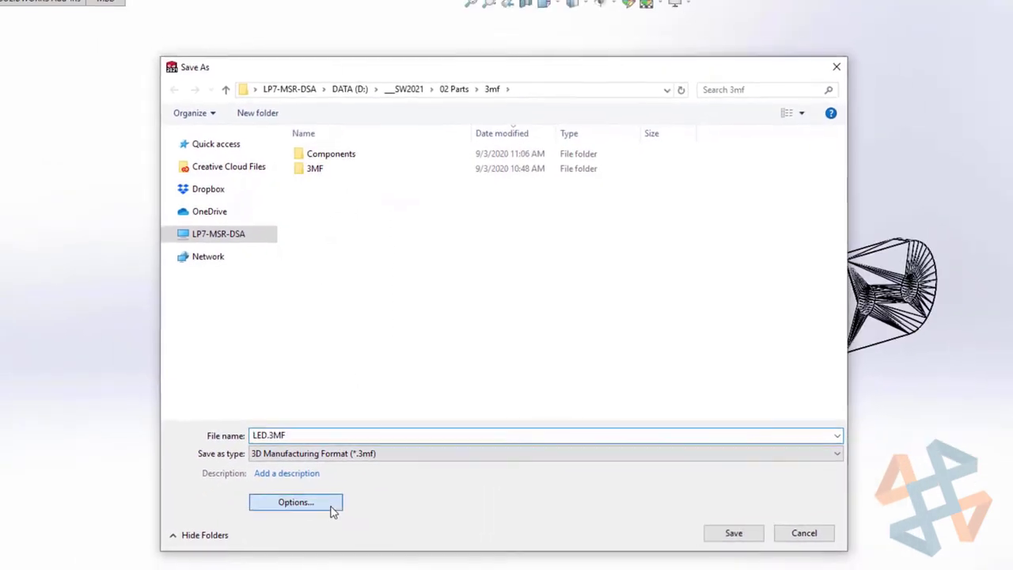
pyautogui.click(331, 507)
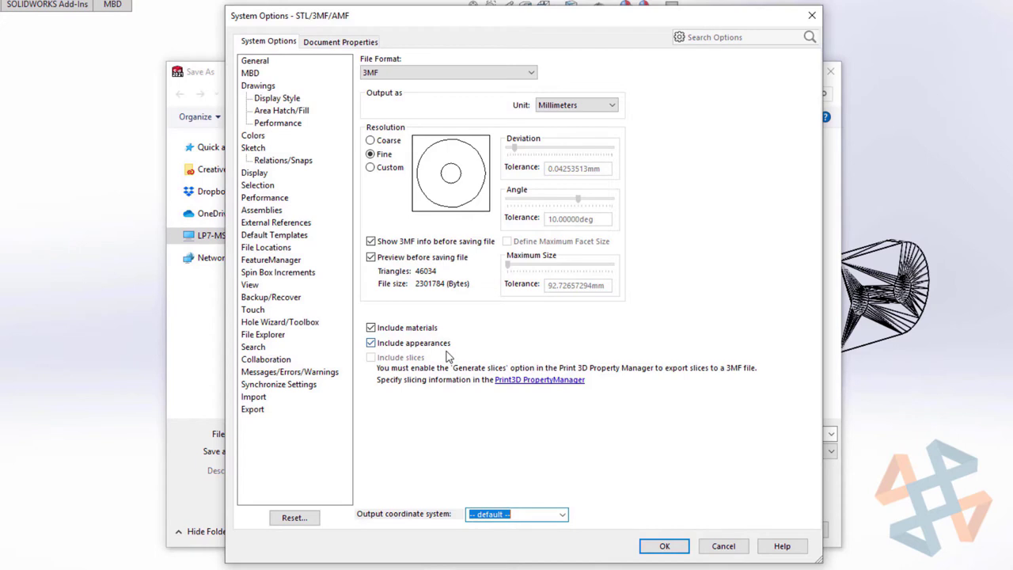
pyautogui.click(665, 546)
pyautogui.click(728, 532)
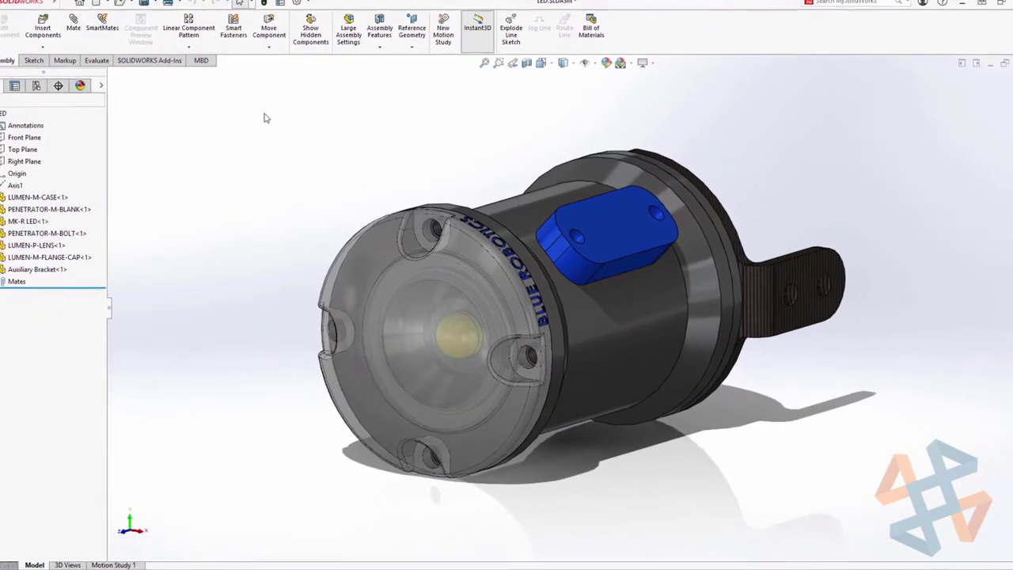
# Open the LED.3MF file and orbit the loaded model.
pyautogui.click(120, 1)
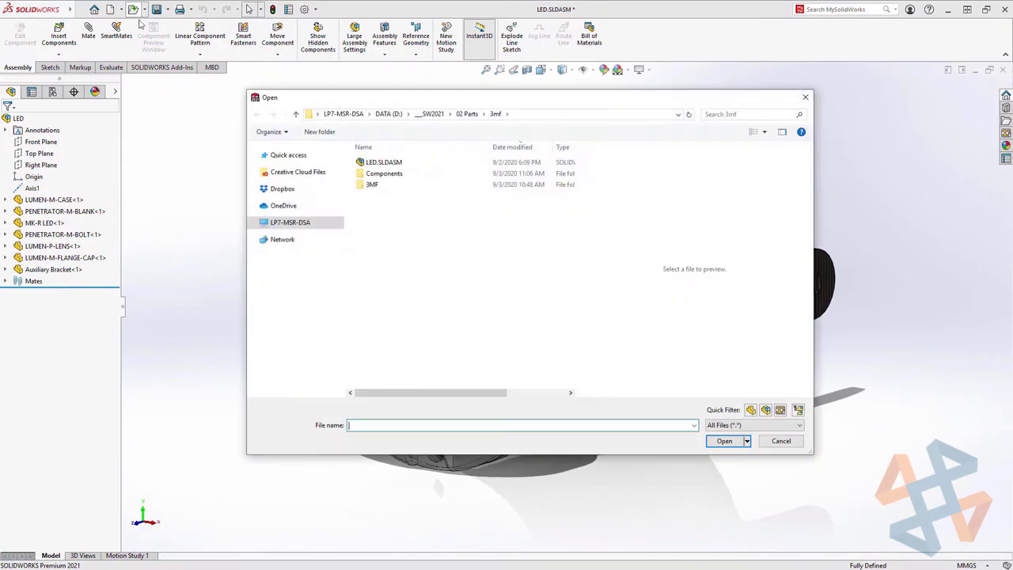
pyautogui.click(391, 163)
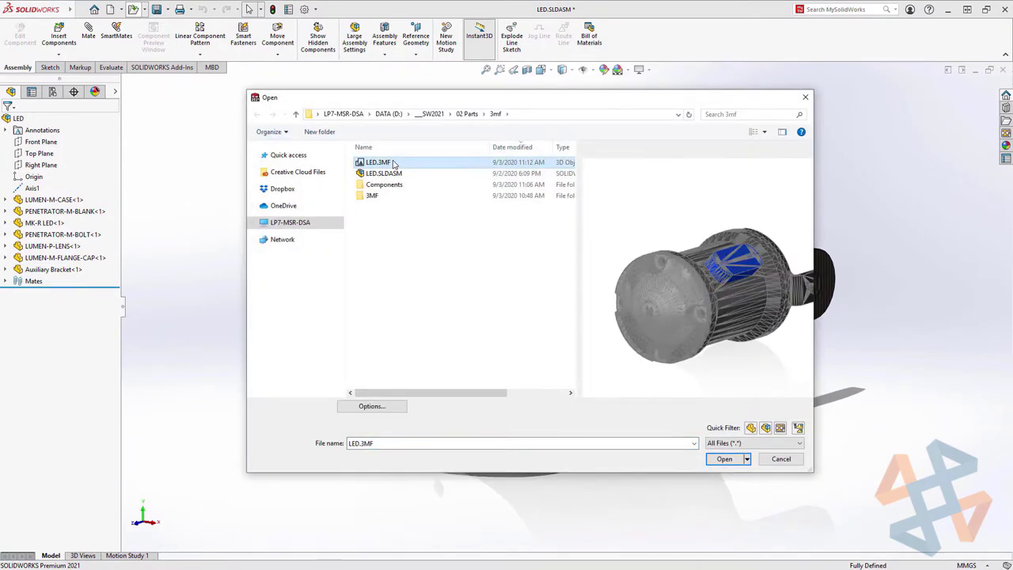
pyautogui.doubleClick(393, 163)
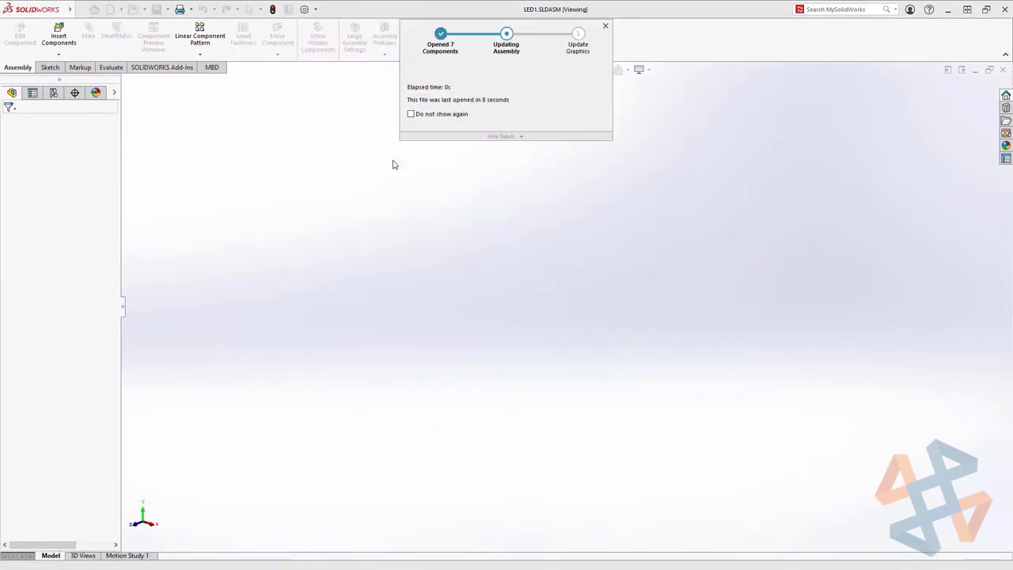
pyautogui.moveTo(464, 176); pyautogui.dragTo(386, 208, button='middle')
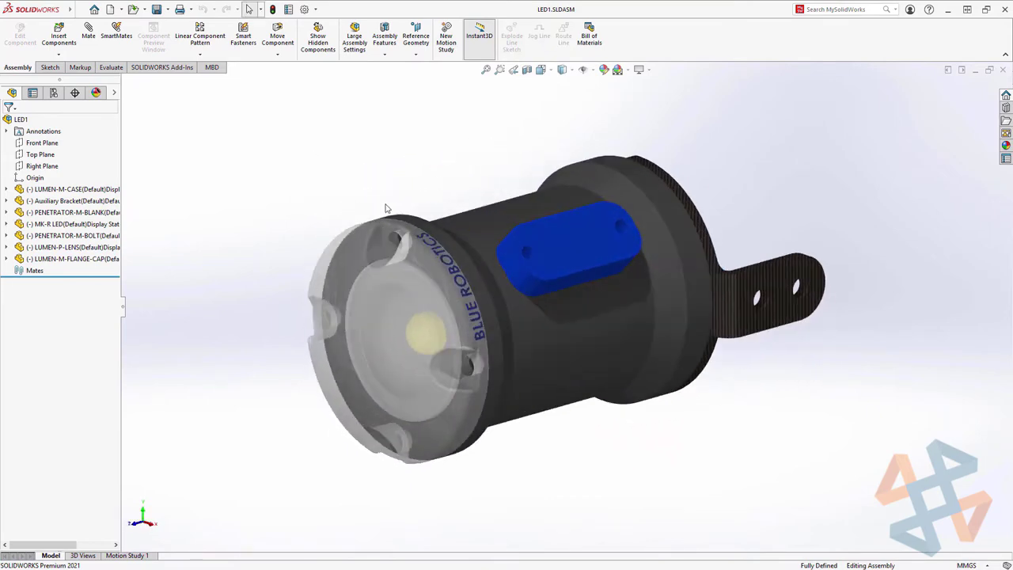
# Drag the lens out along its Z arm with Move with Triad, away from the housing.
pyautogui.click(319, 275)
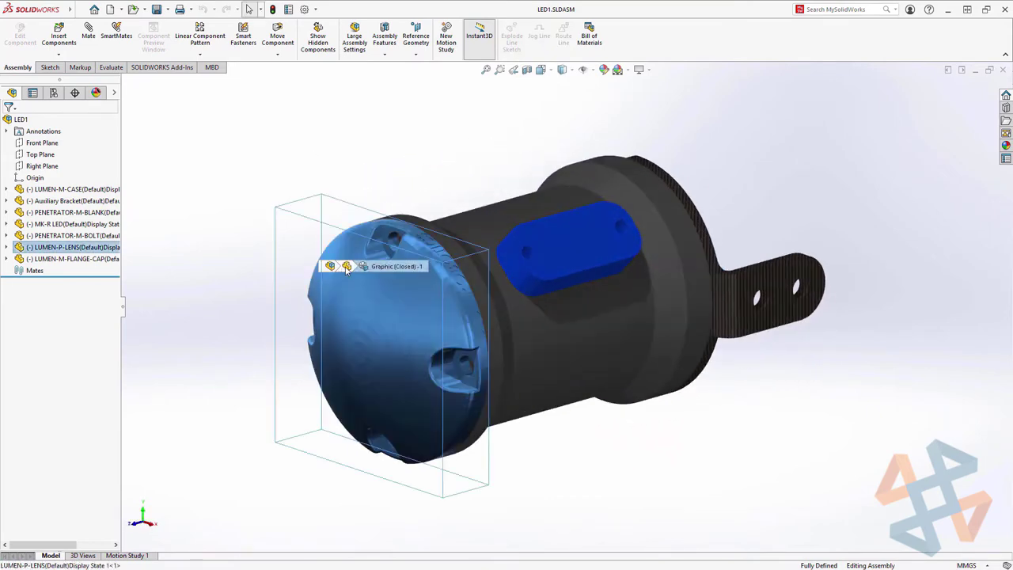
pyautogui.rightClick(326, 269)
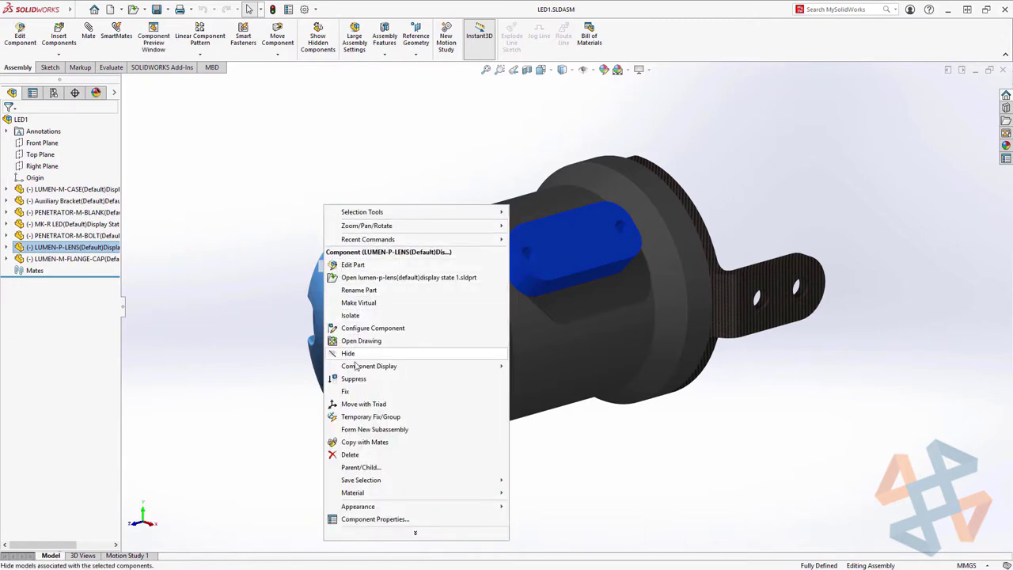
pyautogui.click(359, 403)
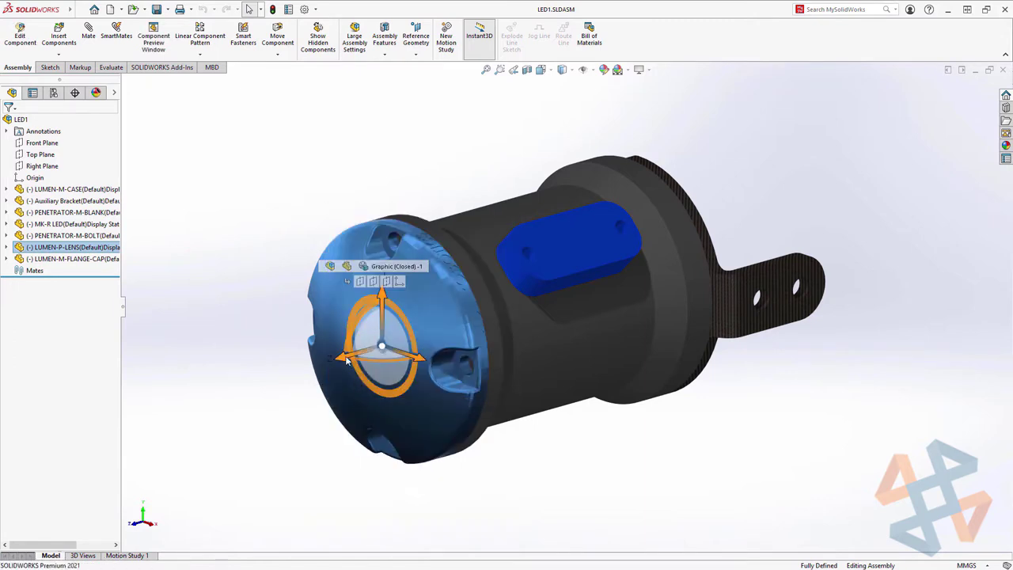
pyautogui.moveTo(346, 360); pyautogui.dragTo(227, 378)
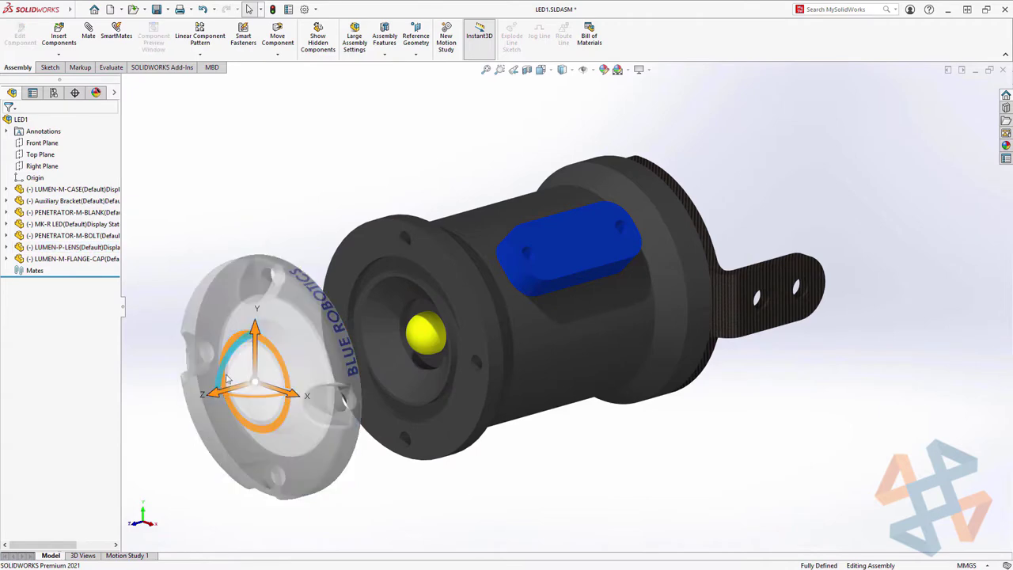
pyautogui.moveTo(271, 382)
pyautogui.mouseDown(button='middle')
pyautogui.moveTo(339, 353)
pyautogui.moveTo(281, 370)
pyautogui.mouseUp(button='middle')
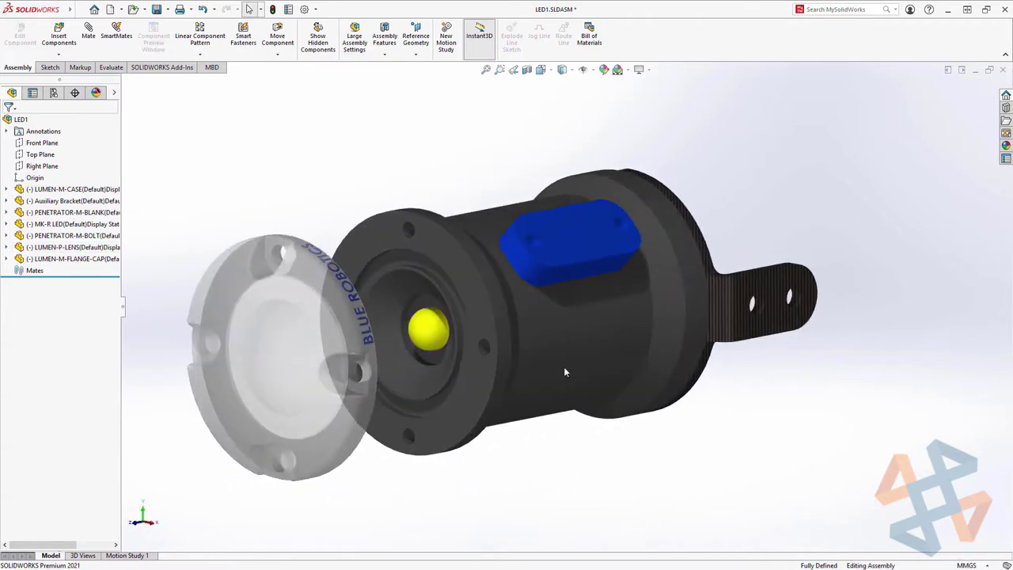
pyautogui.scroll(-10, 729, 301)
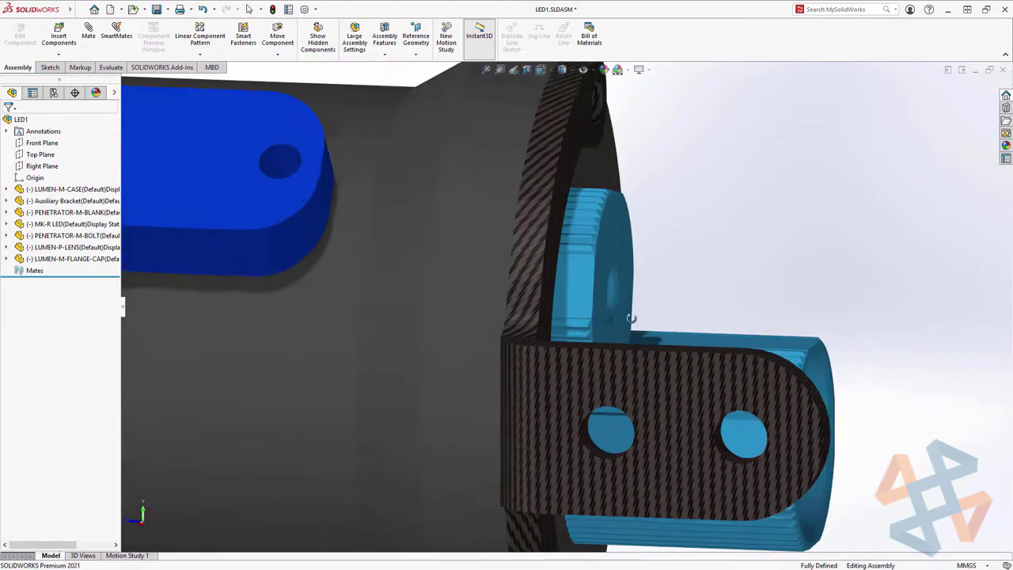
pyautogui.hotkey('ctrl', 'shift', 'z')
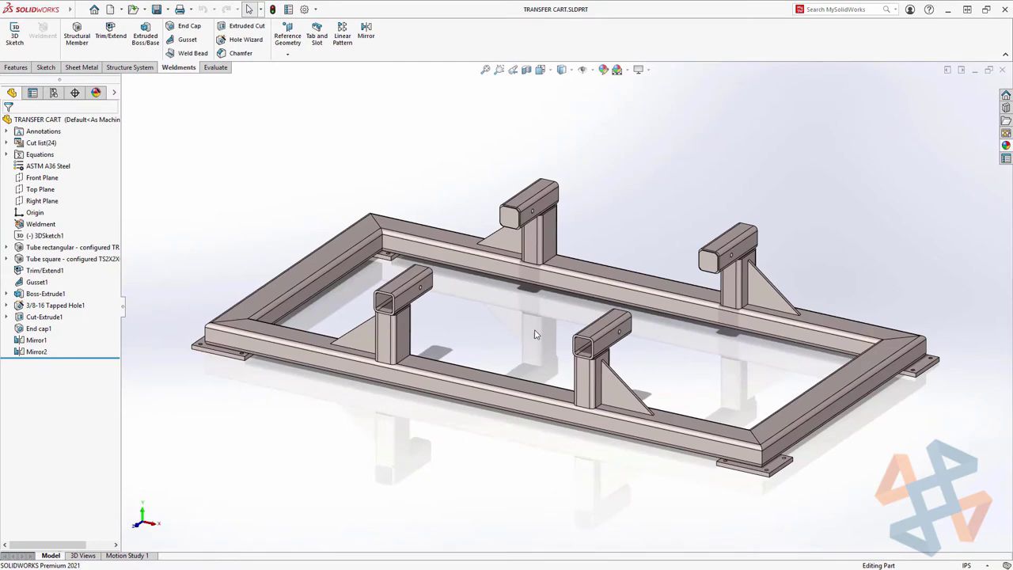
# Select Trim/Extend1 in the FeatureManager tree and choose Edit Feature.
pyautogui.moveTo(535, 334); pyautogui.dragTo(499, 307, button='middle')
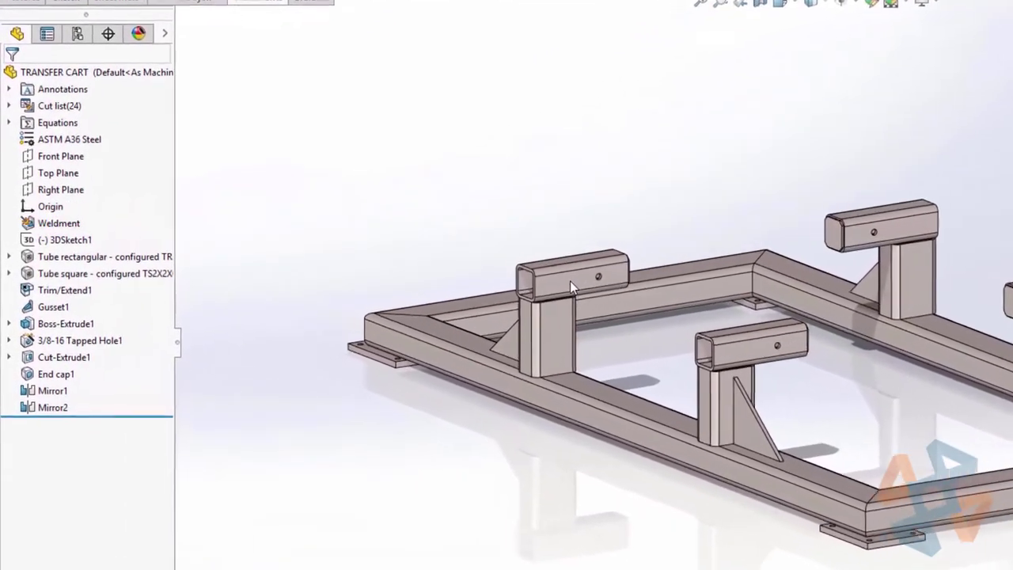
pyautogui.click(570, 285)
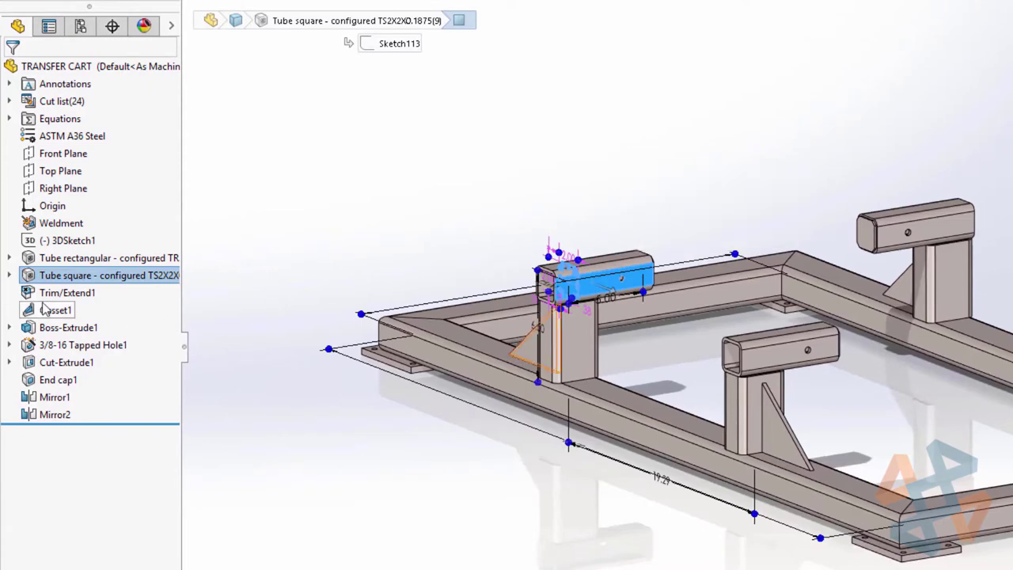
pyautogui.click(67, 292)
pyautogui.click(72, 224)
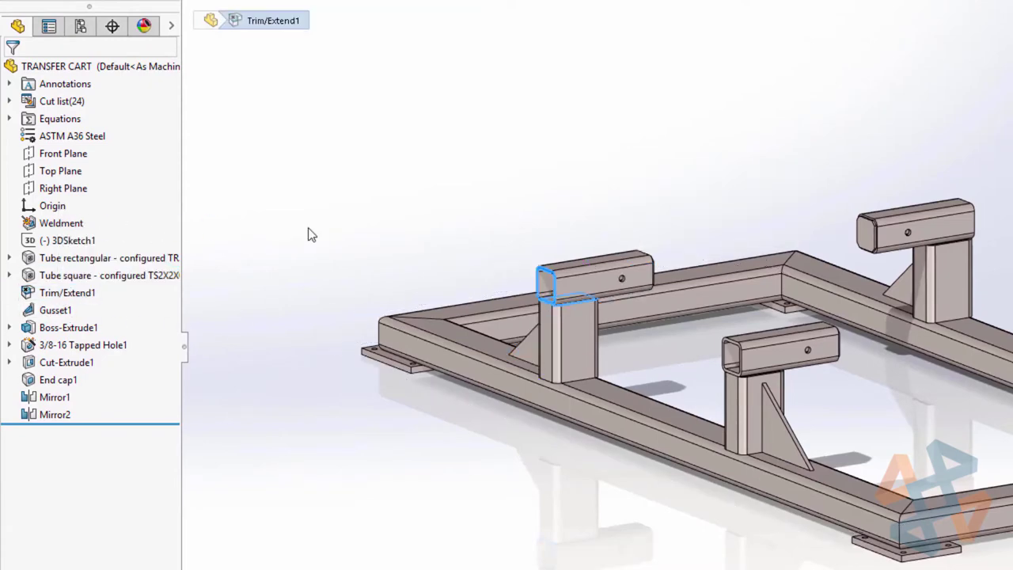
pyautogui.scroll(-4, 598, 326)
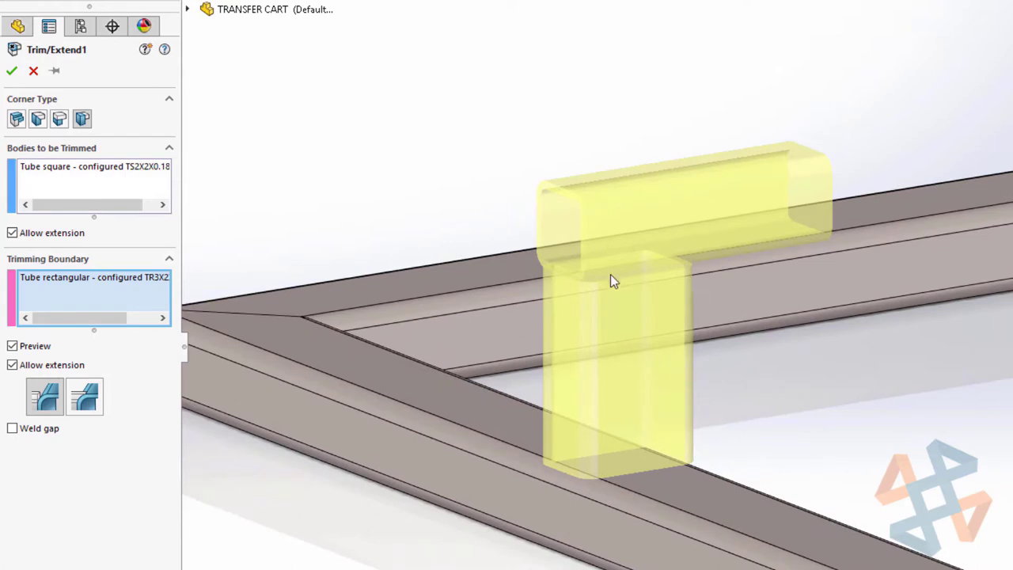
# Set Trim/Extend1's corner type to End Miter with Full flush miter and accept it.
pyautogui.click(61, 119)
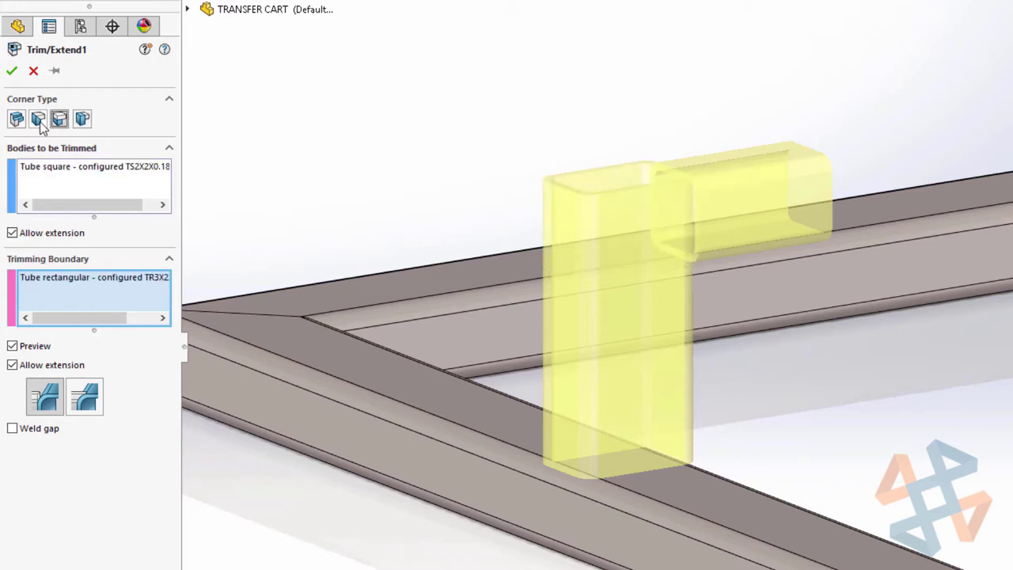
pyautogui.click(38, 120)
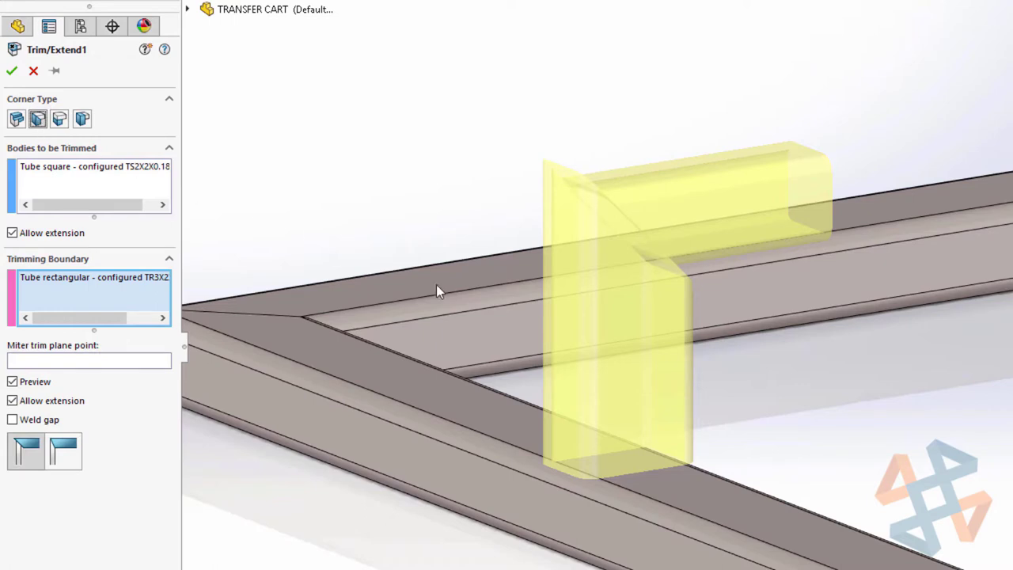
pyautogui.moveTo(484, 331); pyautogui.dragTo(448, 312, button='middle')
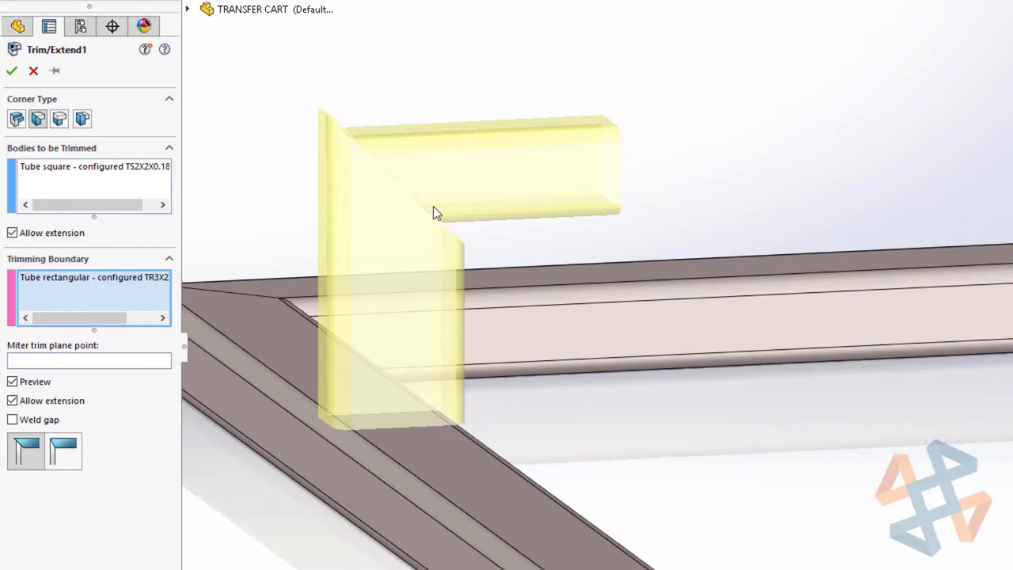
pyautogui.click(62, 455)
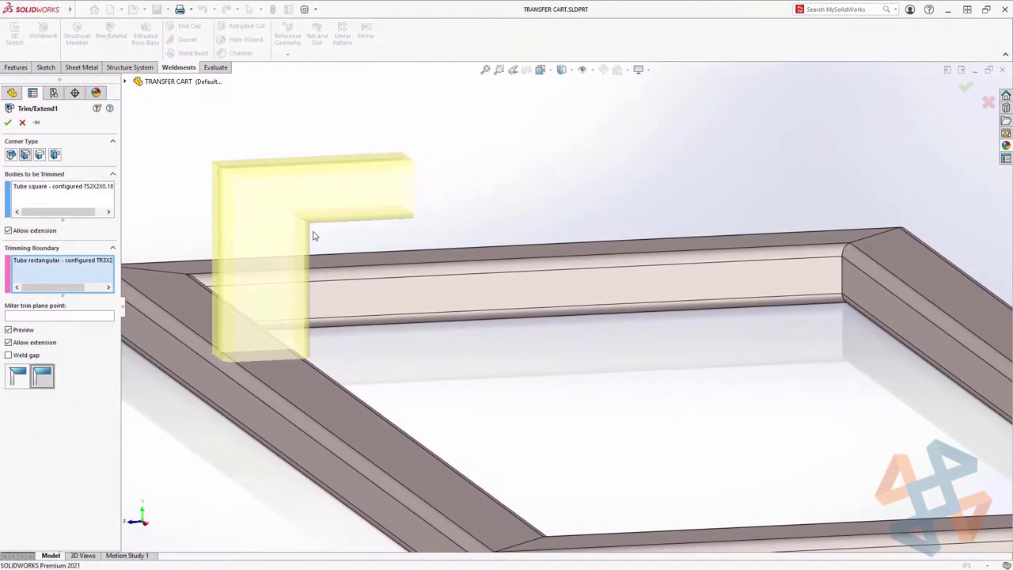
pyautogui.click(8, 122)
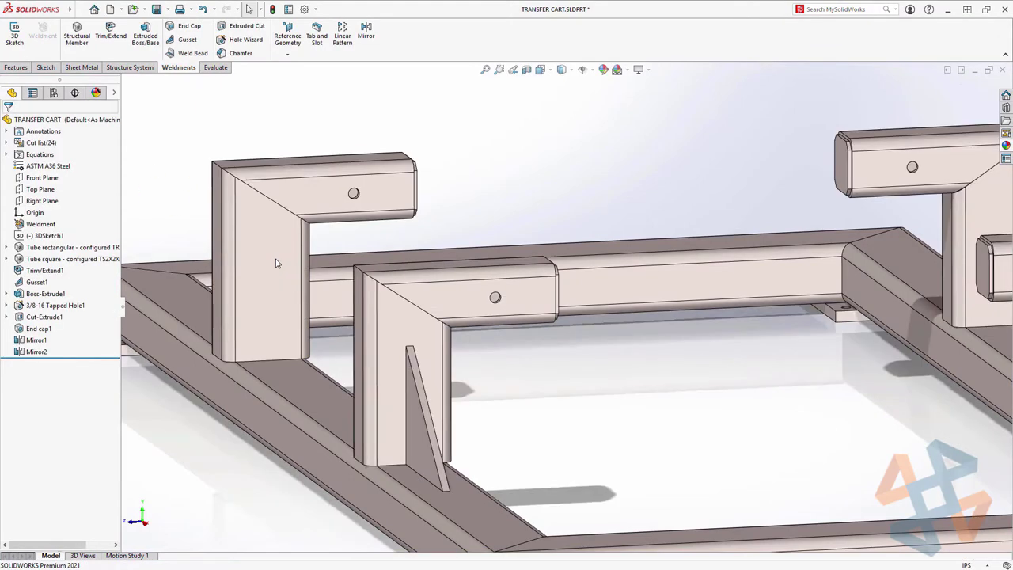
pyautogui.hotkey('ctrl', '7')
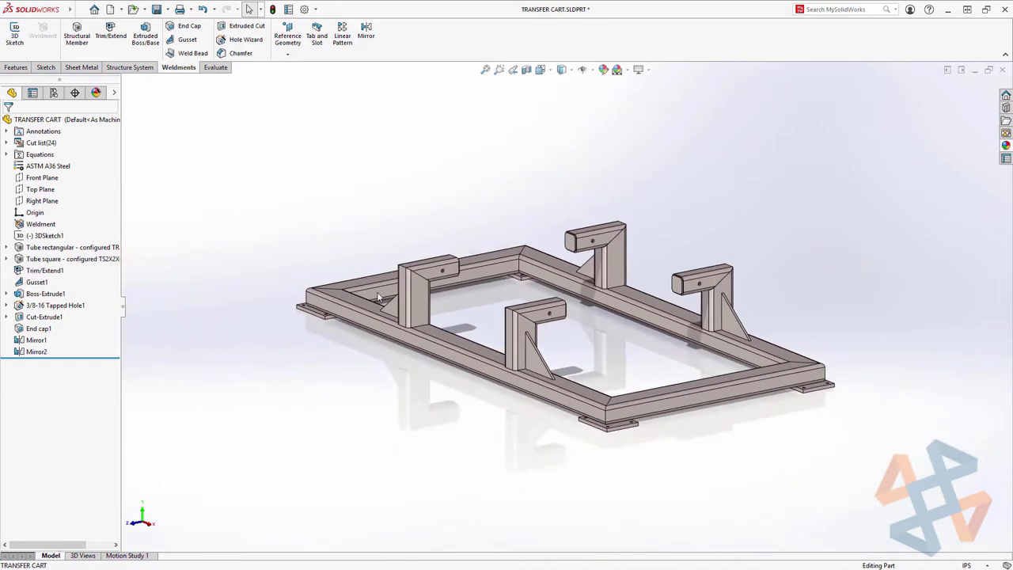
pyautogui.hotkey('ctrl', '7')
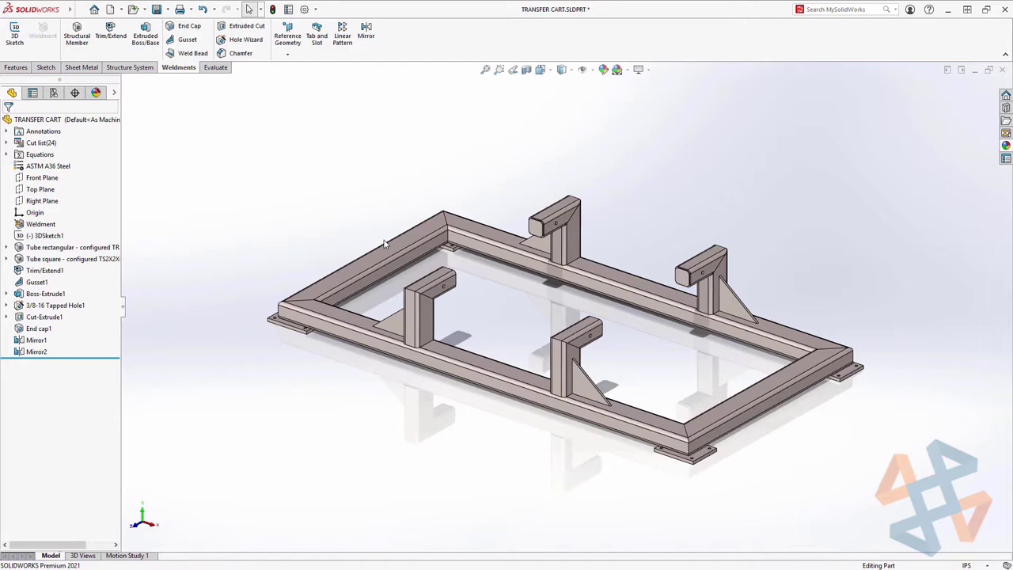
# Recolour the whole cart from yellow to bright green, RGB 45, 247, 0.
pyautogui.click(603, 69)
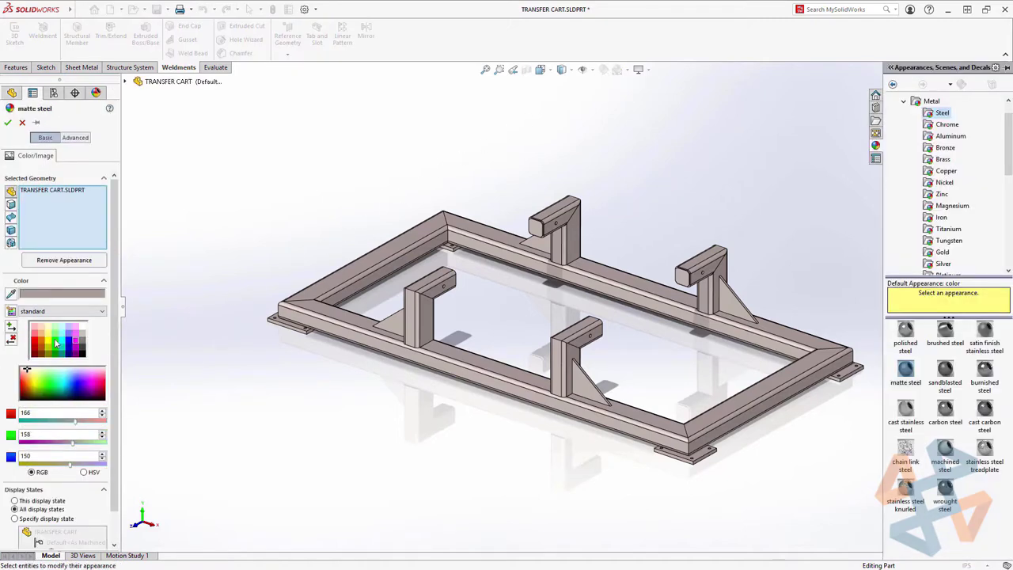
pyautogui.click(55, 341)
pyautogui.click(40, 337)
pyautogui.click(50, 350)
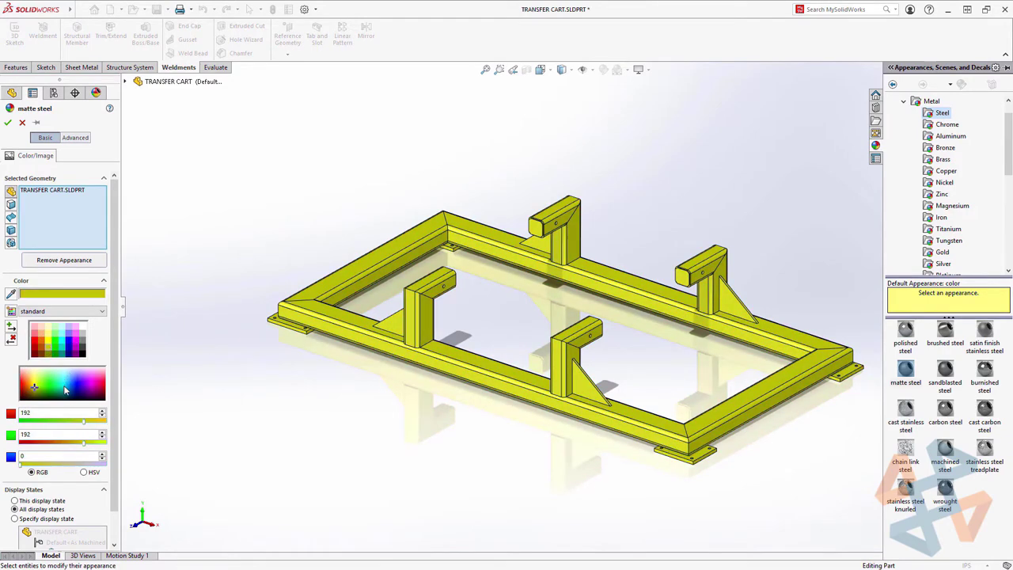
pyautogui.moveTo(65, 389); pyautogui.dragTo(46, 383)
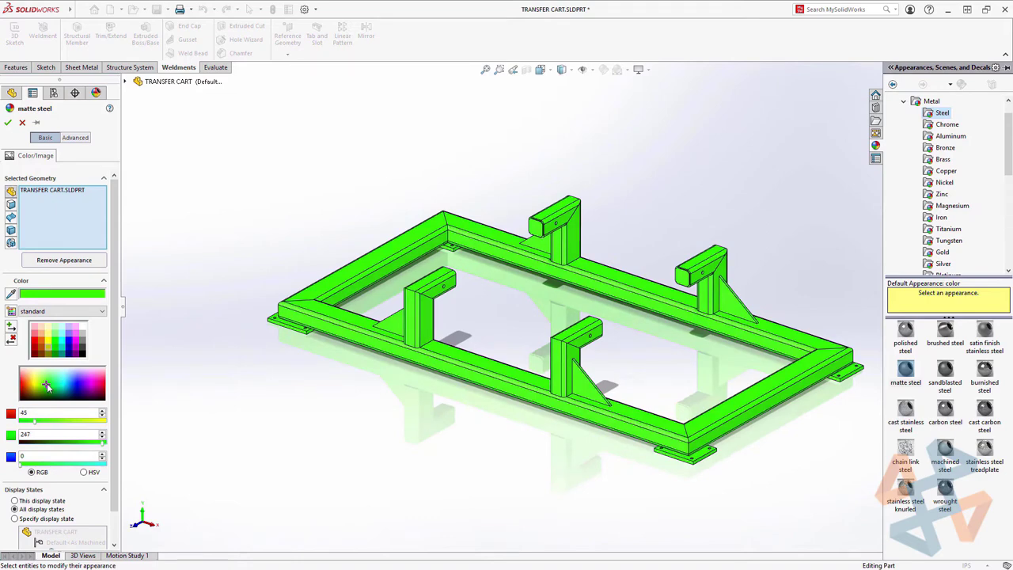
# Apply the website header's blue, sampled with the Eyedropper, to the whole cart.
pyautogui.doubleClick(436, 12)
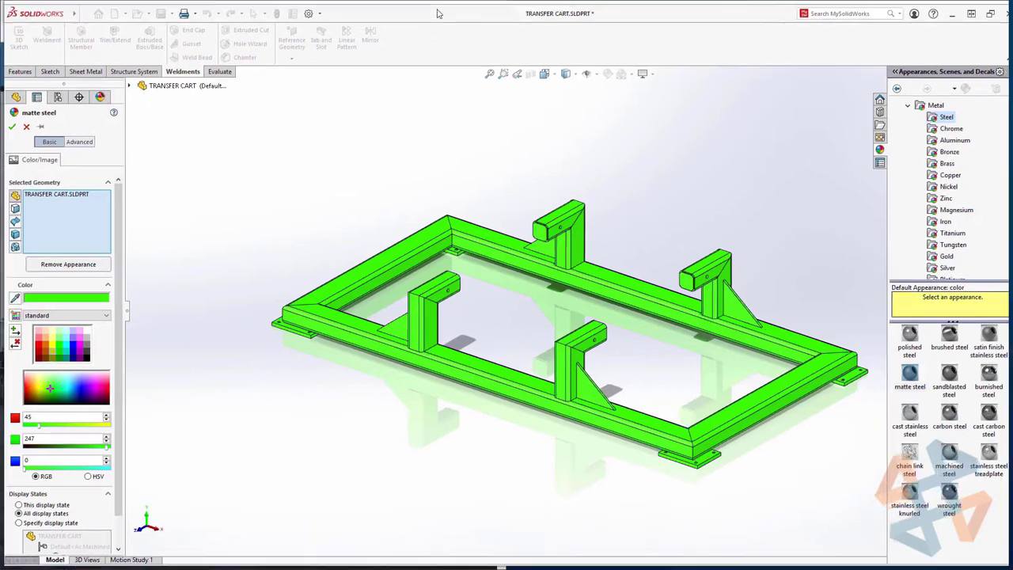
pyautogui.click(232, 24)
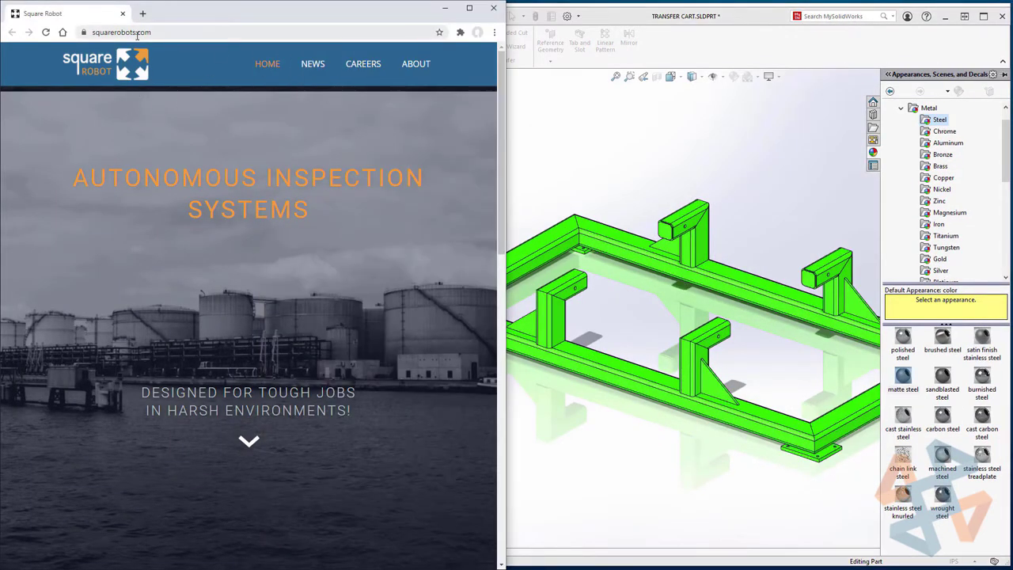
pyautogui.scroll(-6, 492, 203)
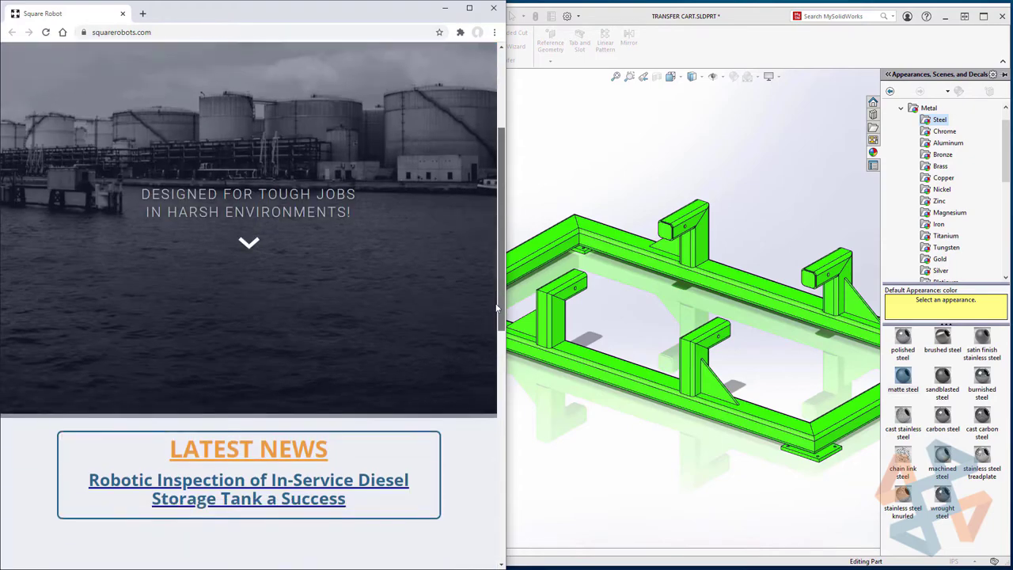
pyautogui.scroll(6, 491, 335)
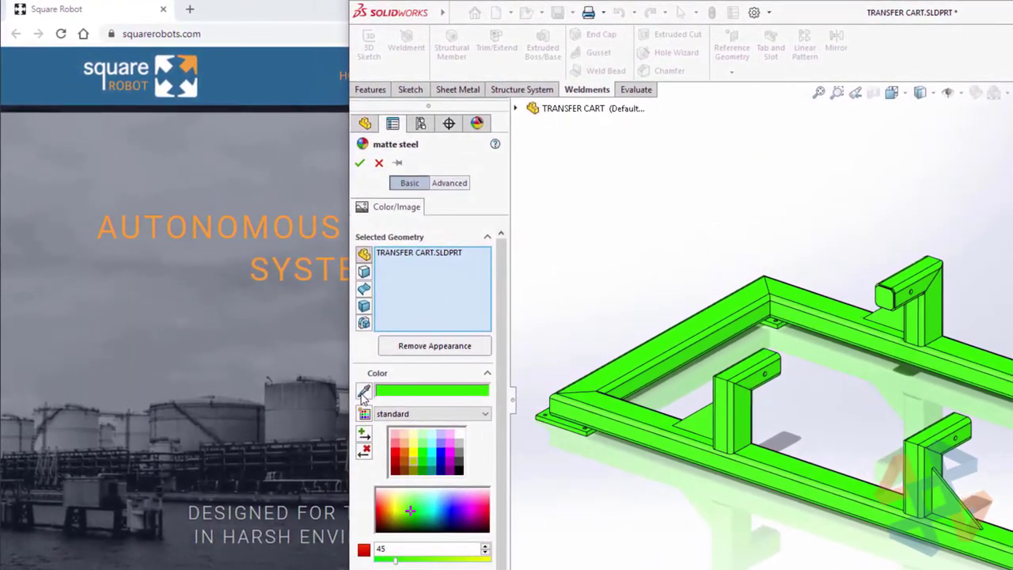
pyautogui.click(363, 392)
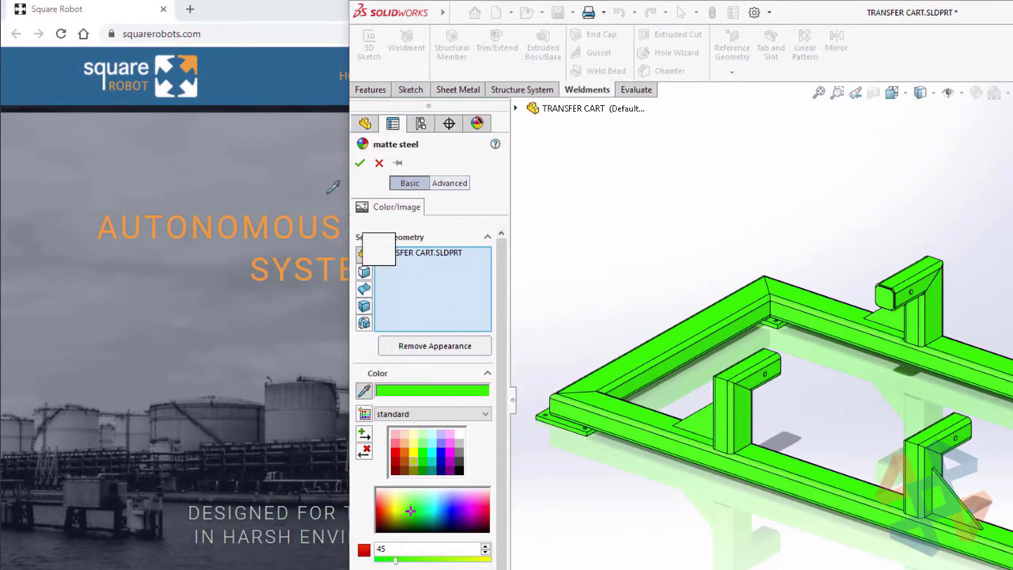
pyautogui.click(263, 88)
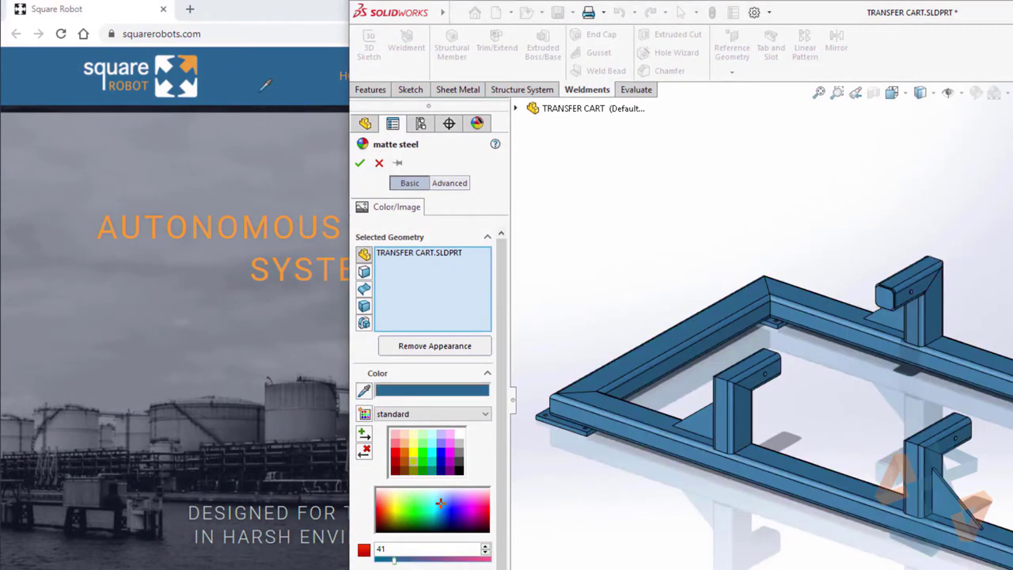
pyautogui.click(380, 164)
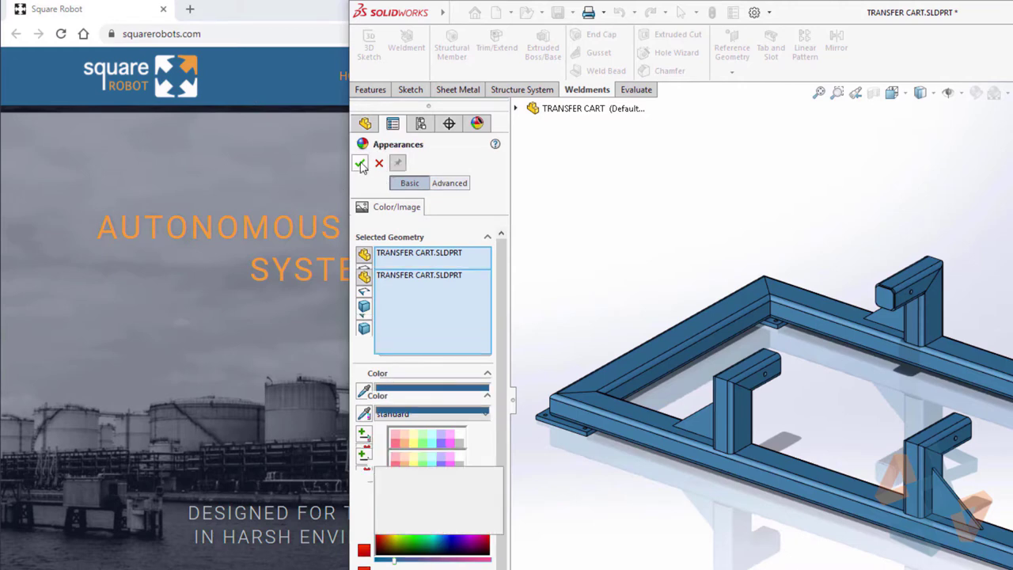
# Colour the upright and gusset bodies with the logo's orange via the Eyedropper.
pyautogui.click(365, 328)
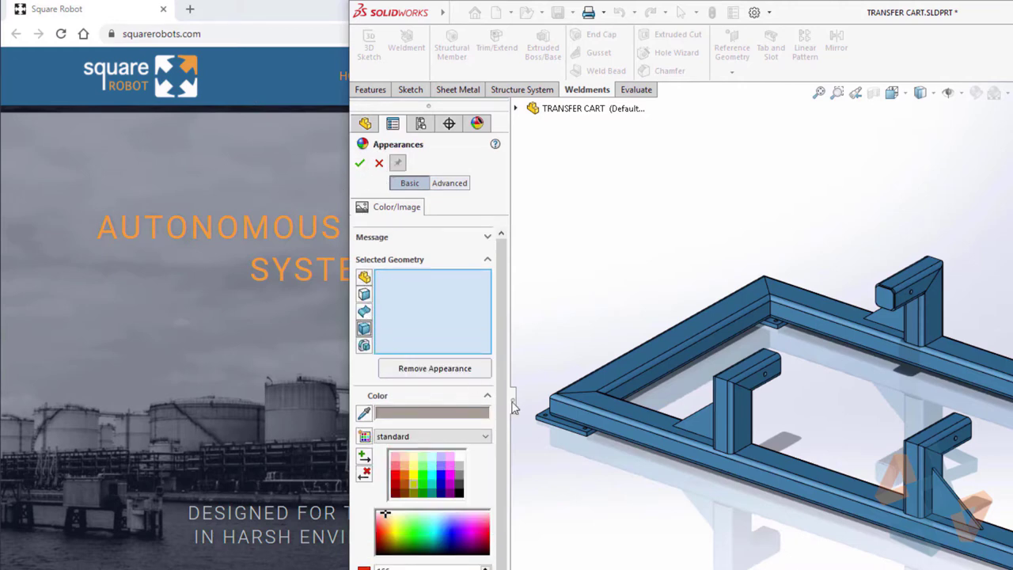
pyautogui.click(801, 346)
pyautogui.click(700, 427)
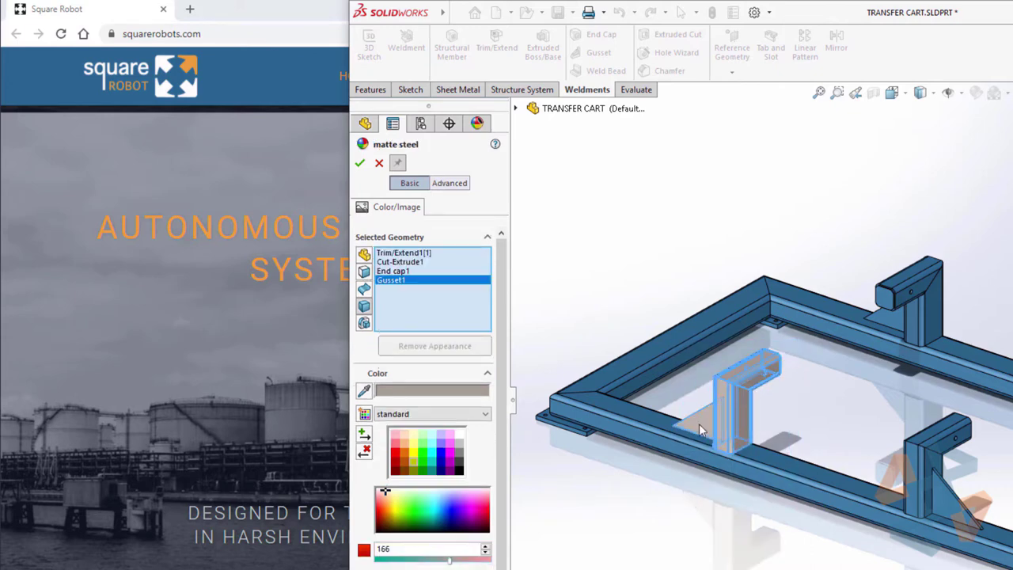
pyautogui.click(364, 390)
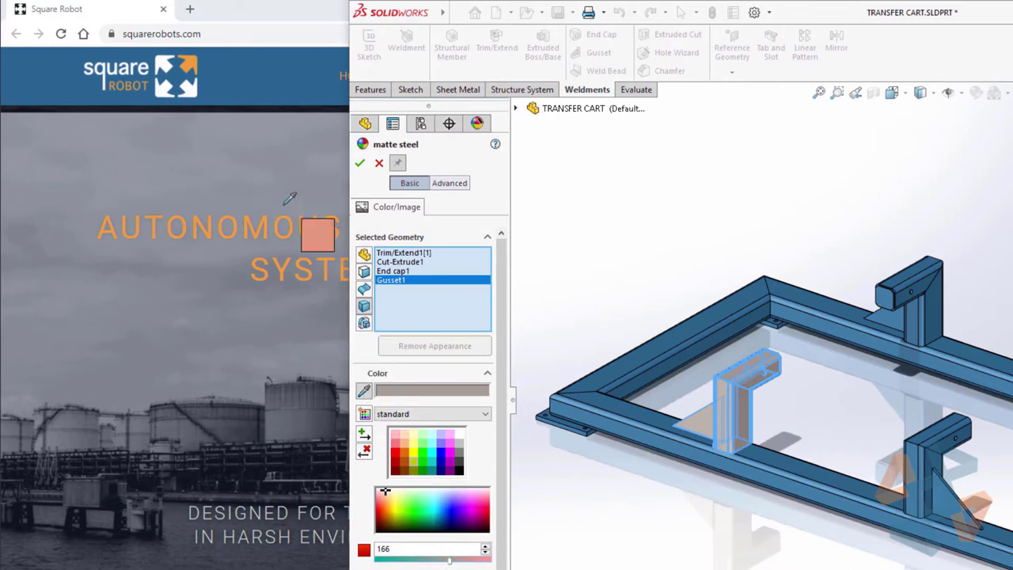
pyautogui.click(193, 56)
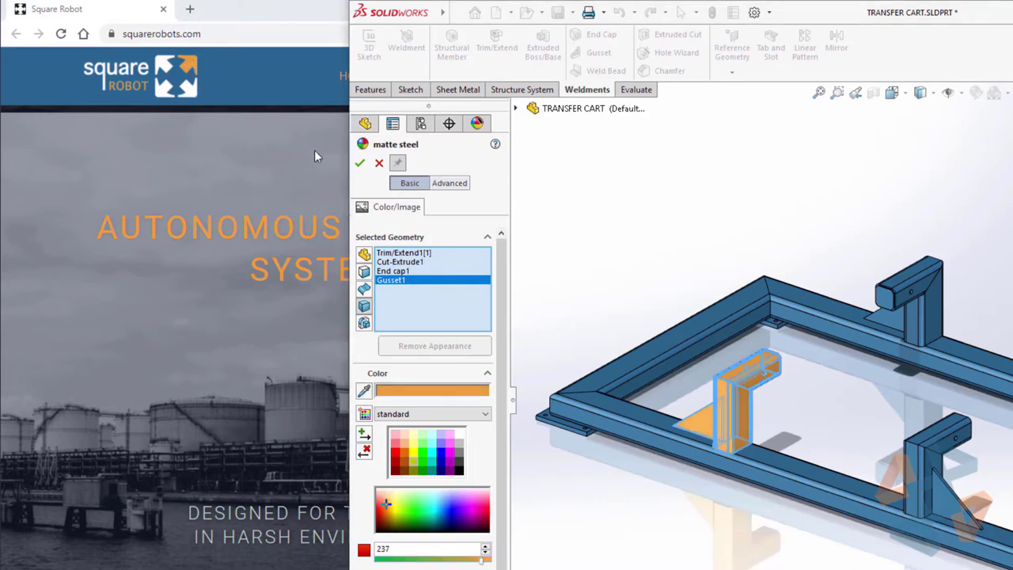
pyautogui.click(360, 163)
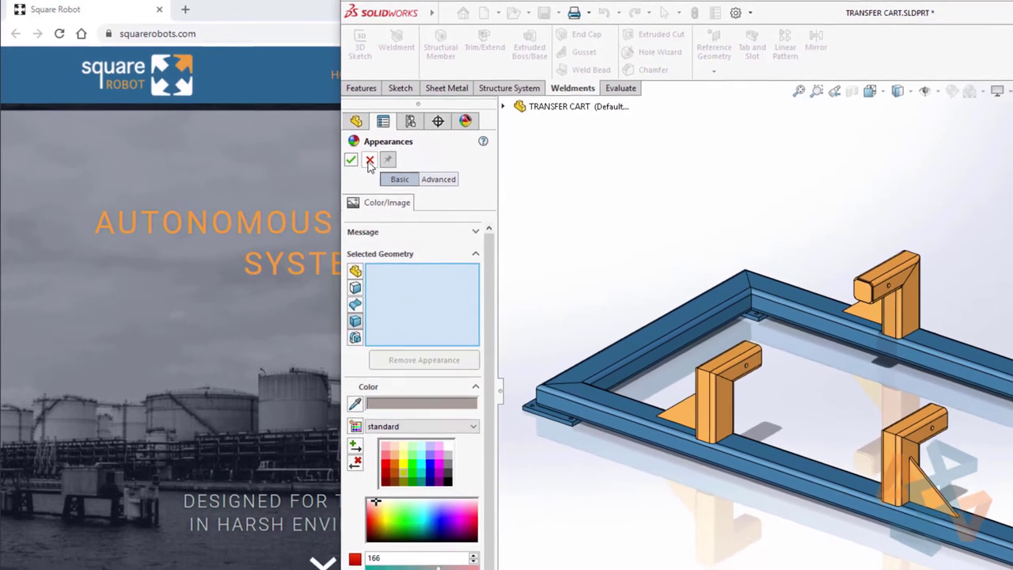
pyautogui.click(369, 161)
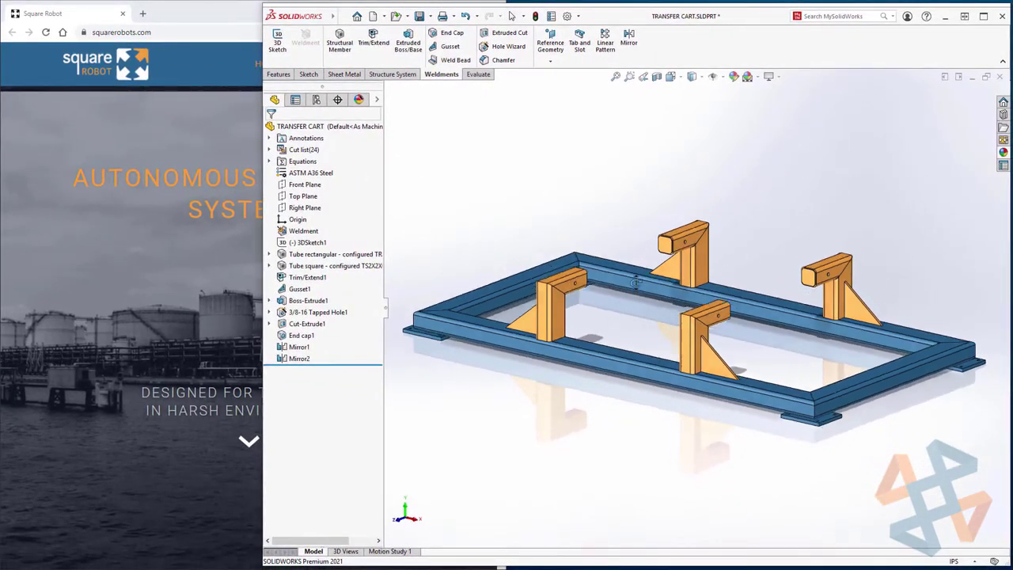
# Maximize SOLIDWORKS and open File Properties on the Configuration Specific tab.
pyautogui.moveTo(635, 281); pyautogui.dragTo(631, 309, button='middle')
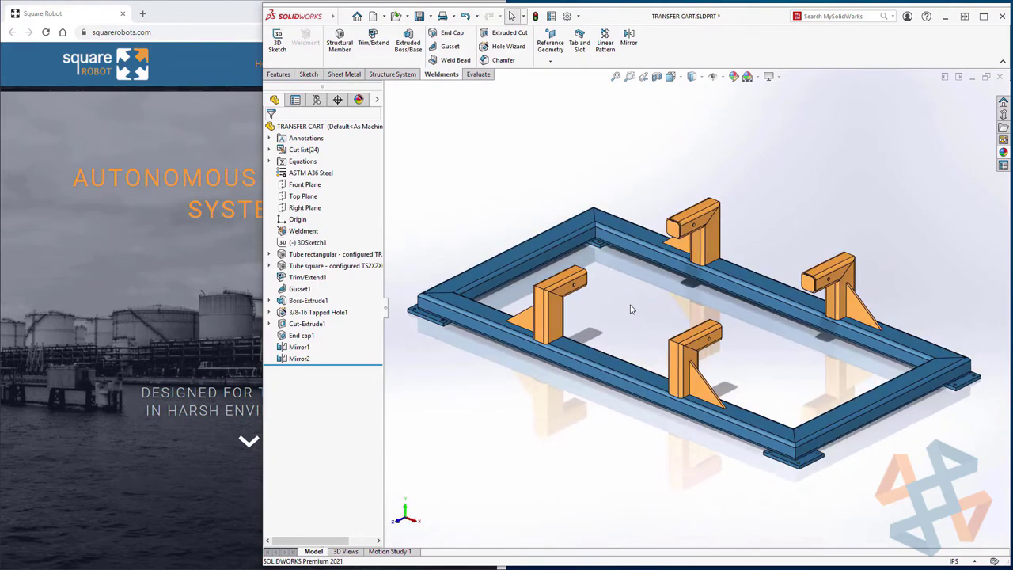
pyautogui.doubleClick(651, 14)
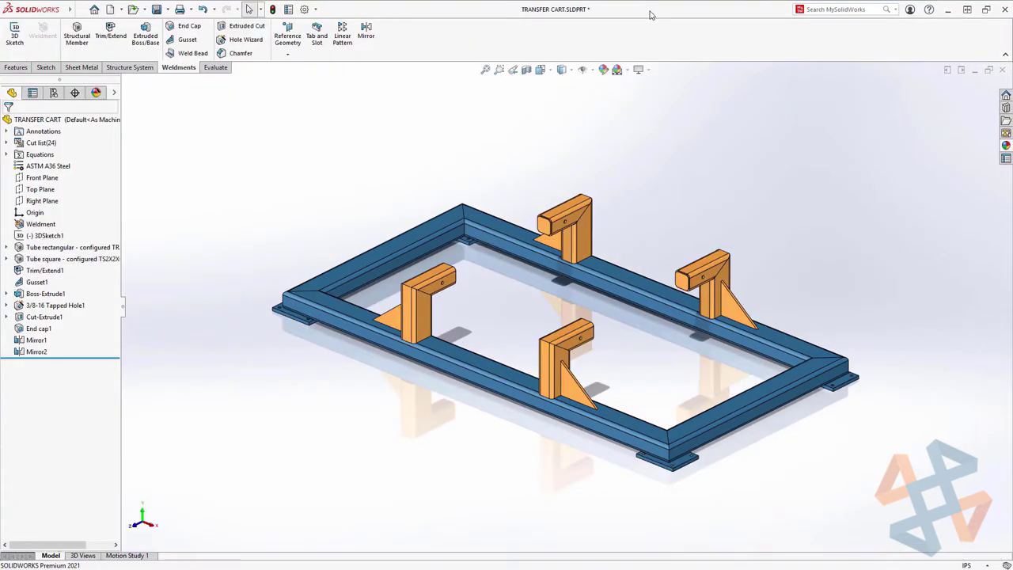
pyautogui.click(288, 9)
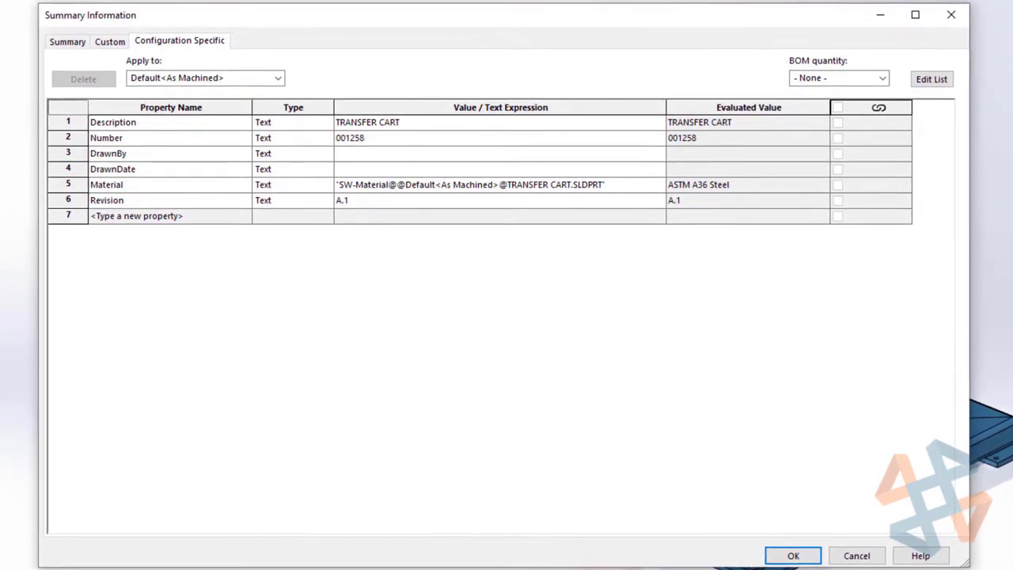
# Add a Cost Estimate property in row 7 with type Equation.
pyautogui.click(215, 216)
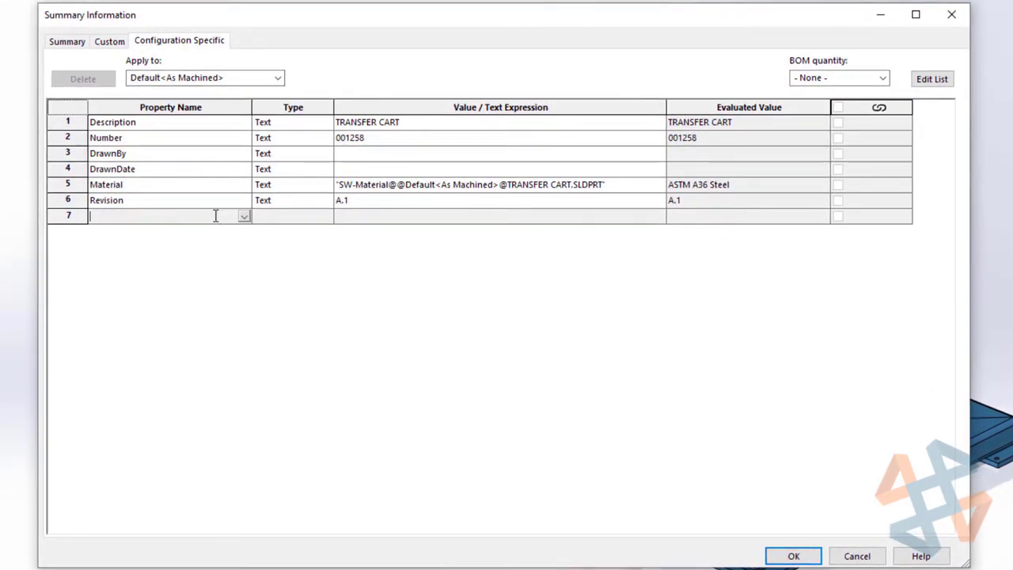
pyautogui.click(244, 216)
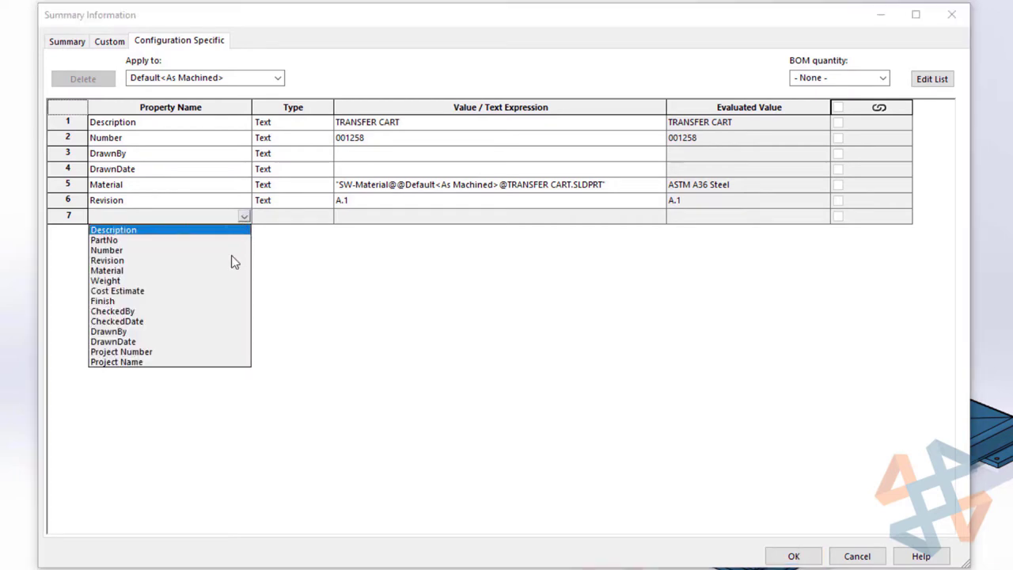
pyautogui.click(189, 291)
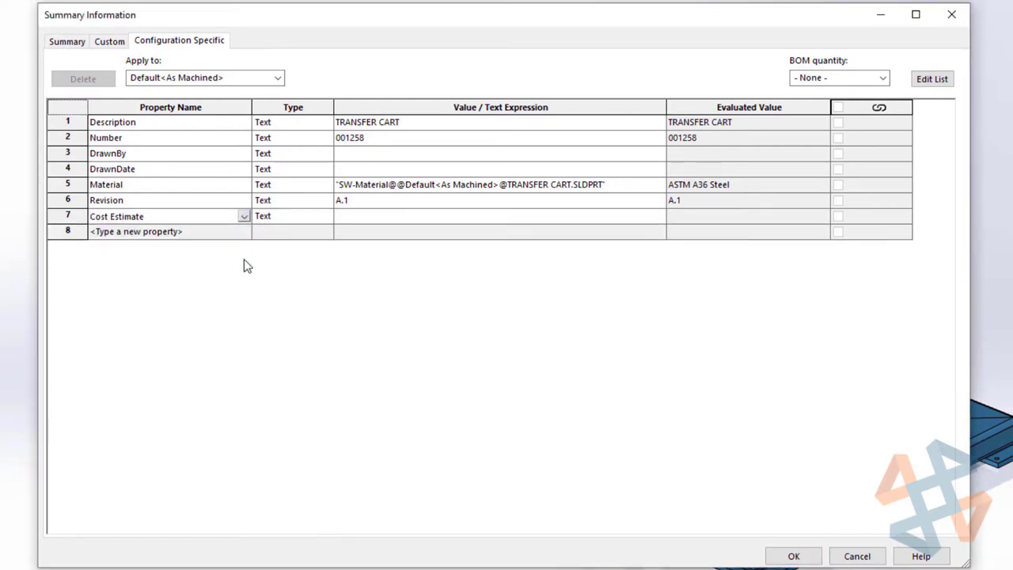
pyautogui.click(300, 215)
pyautogui.click(326, 219)
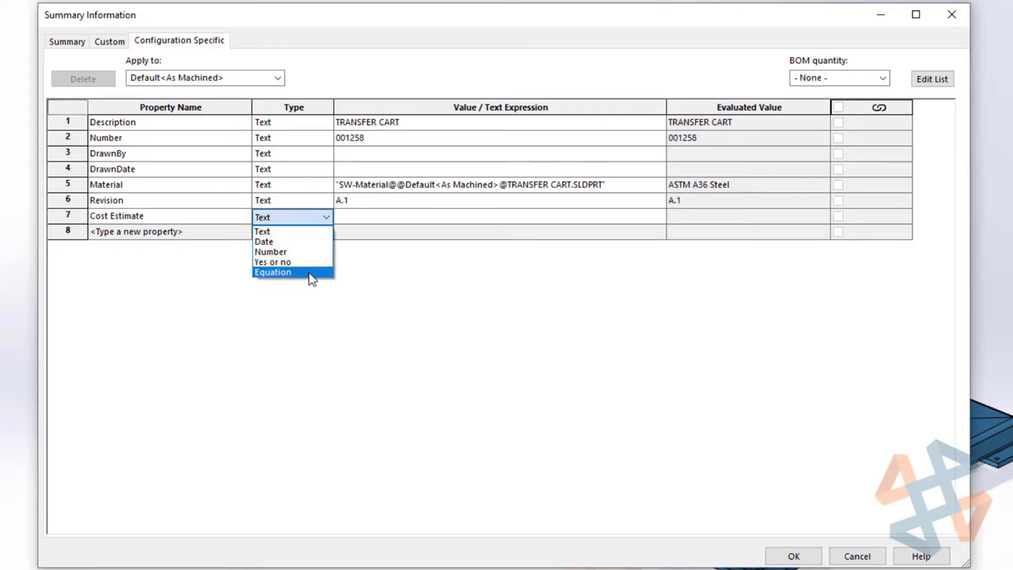
pyautogui.click(308, 273)
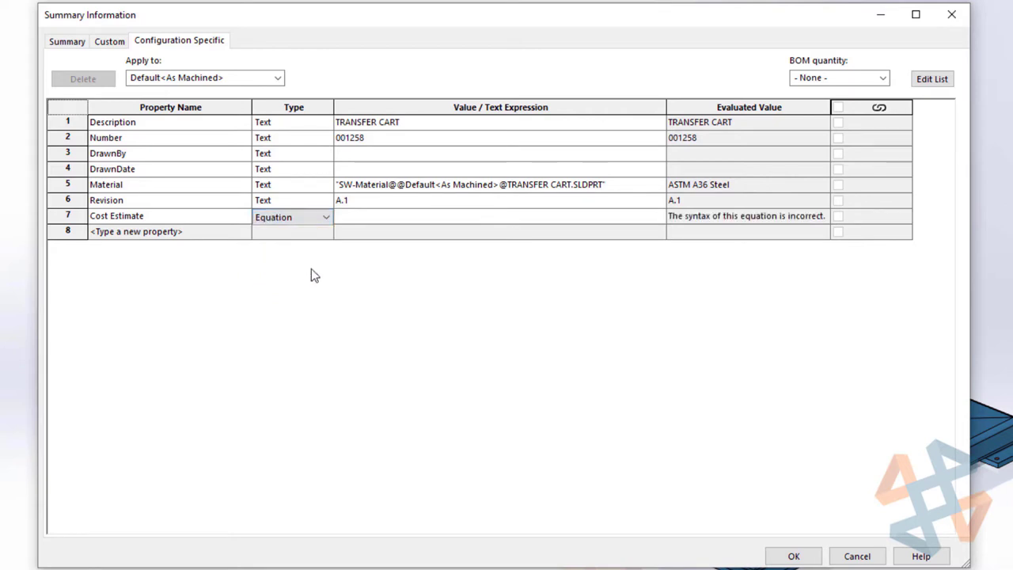
# Enter the equation Est. finished cost $/lb * SW-Mass (428.60) and confirm the properties.
pyautogui.click(350, 216)
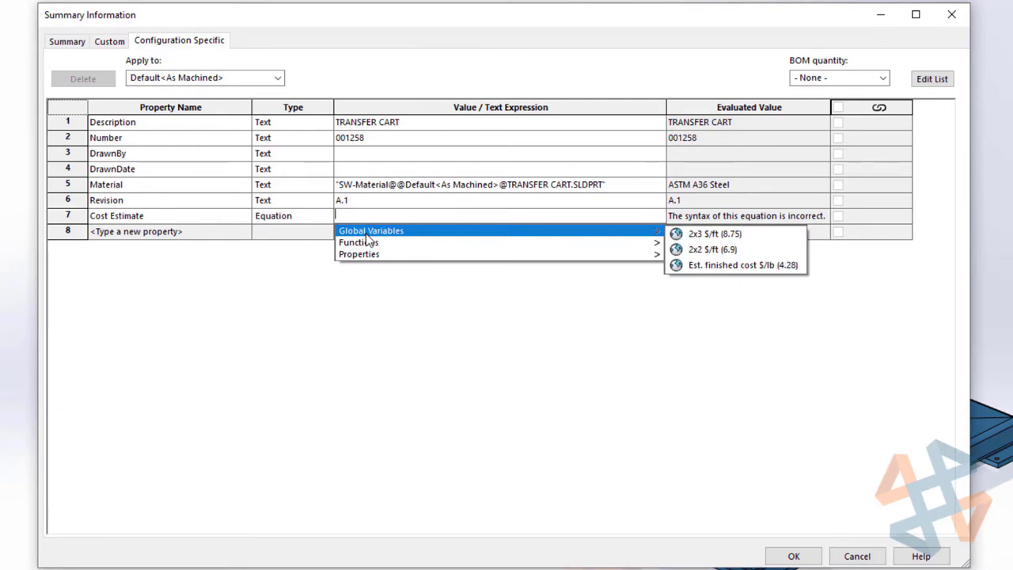
pyautogui.moveTo(527, 252)
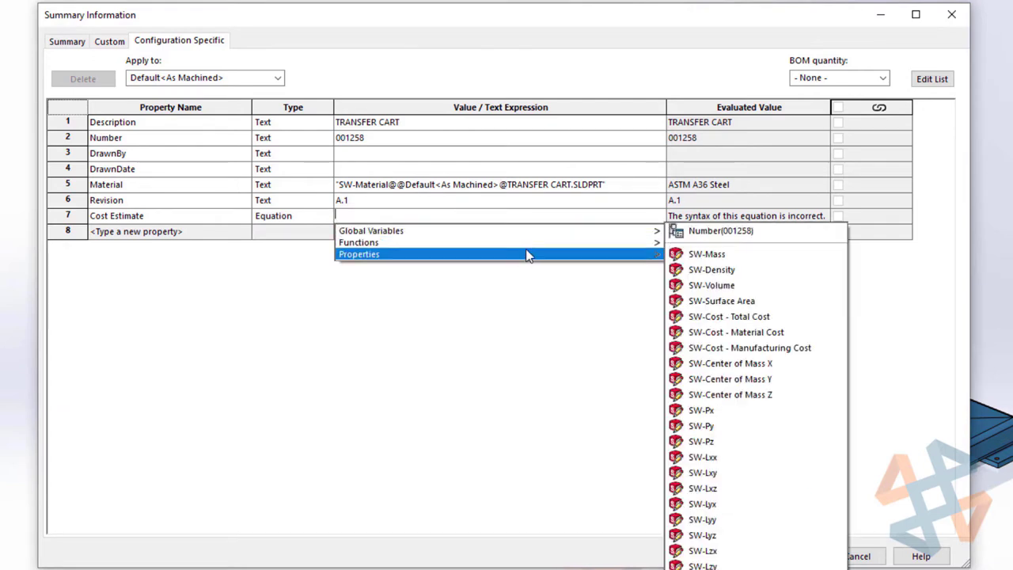
pyautogui.moveTo(577, 231)
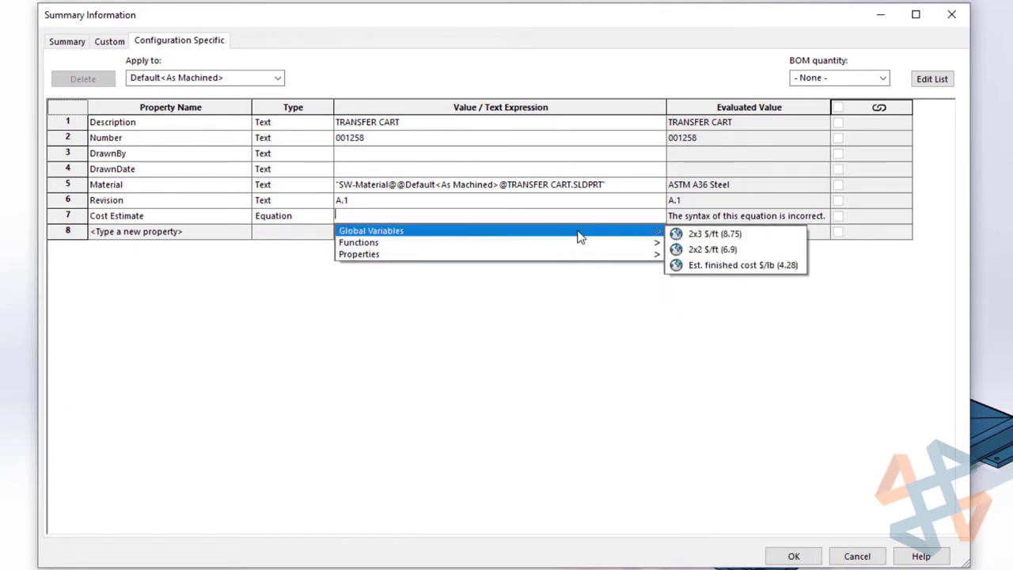
pyautogui.click(719, 266)
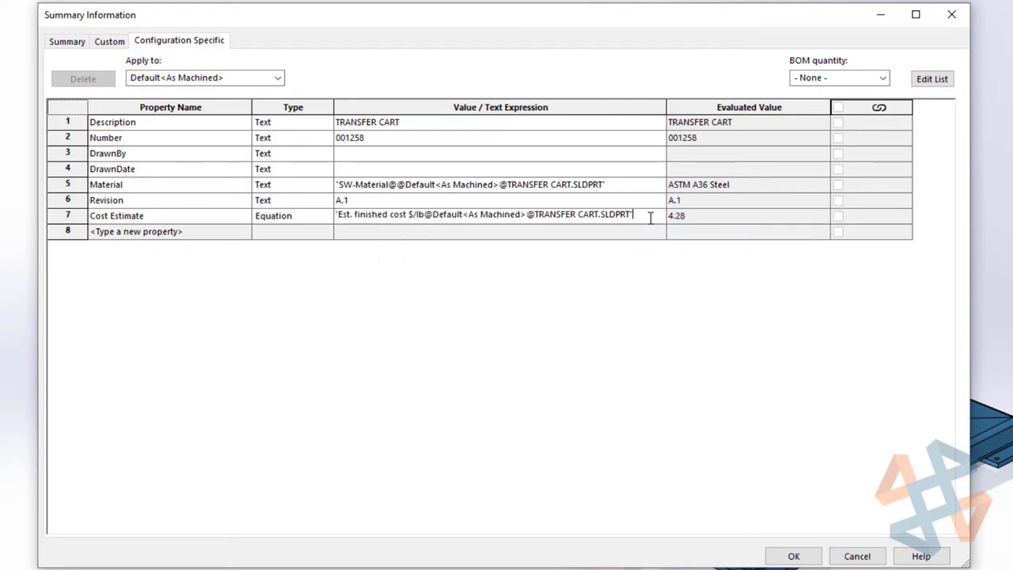
pyautogui.write('*')
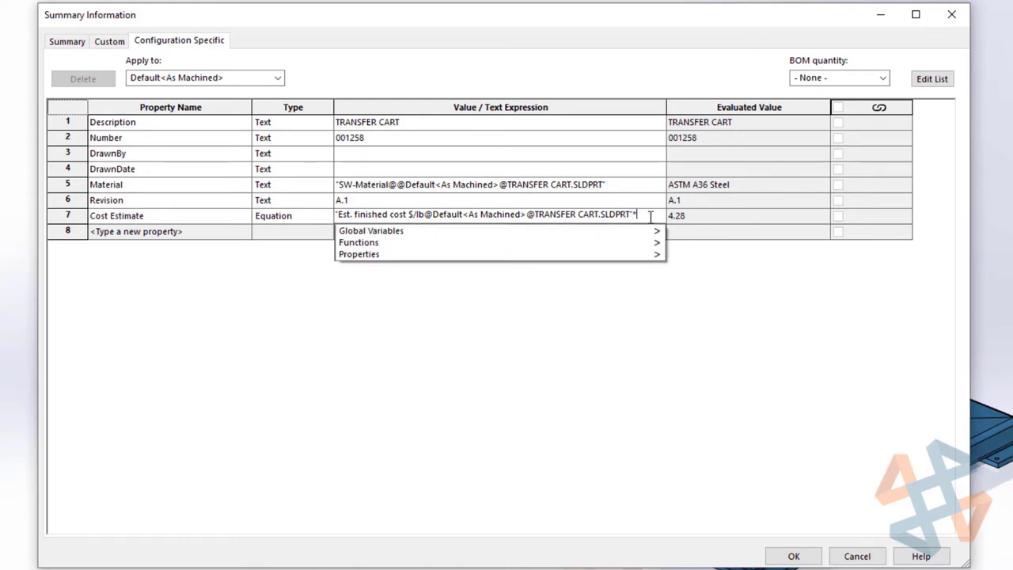
pyautogui.moveTo(643, 255)
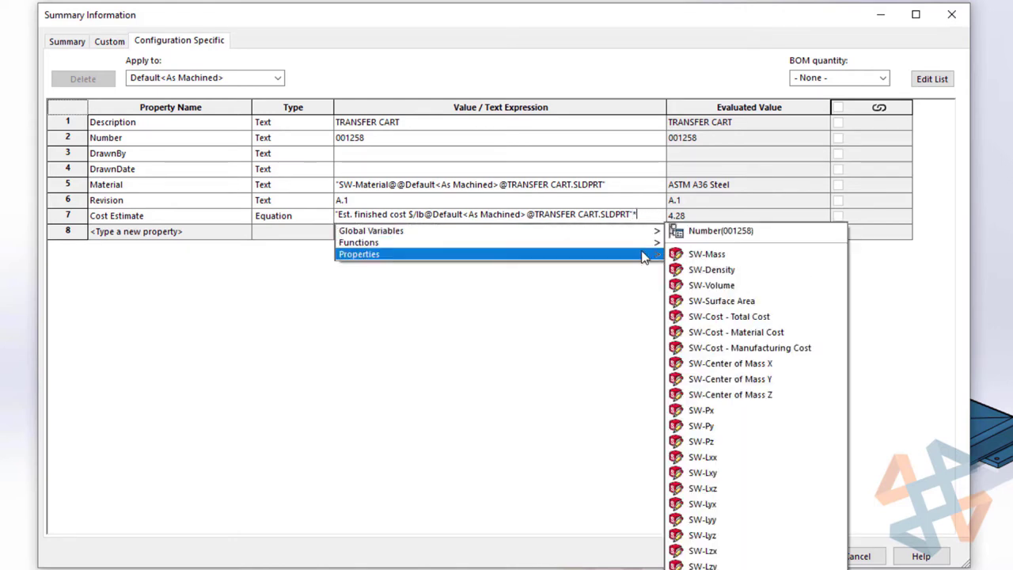
pyautogui.click(688, 254)
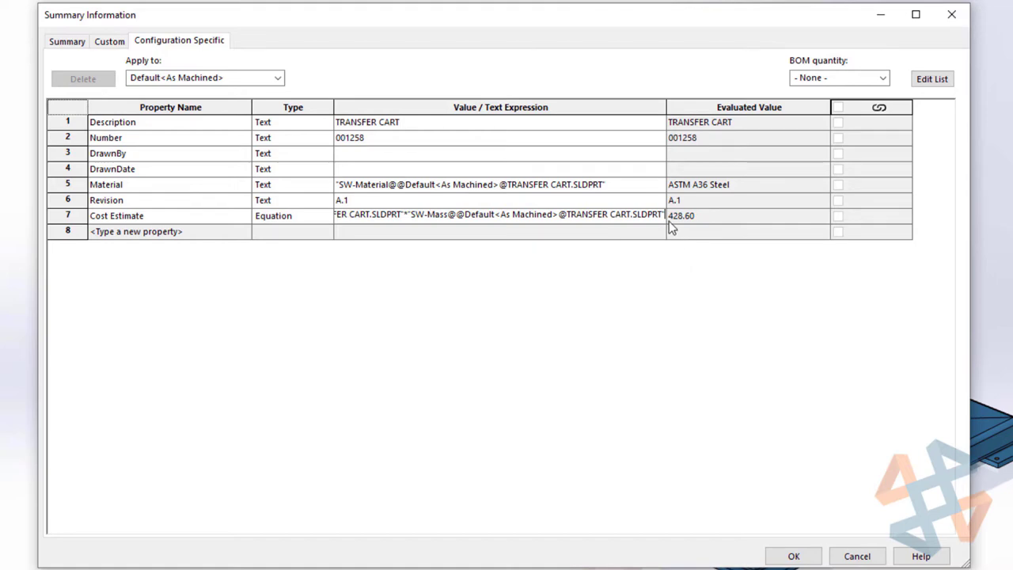
pyautogui.click(791, 555)
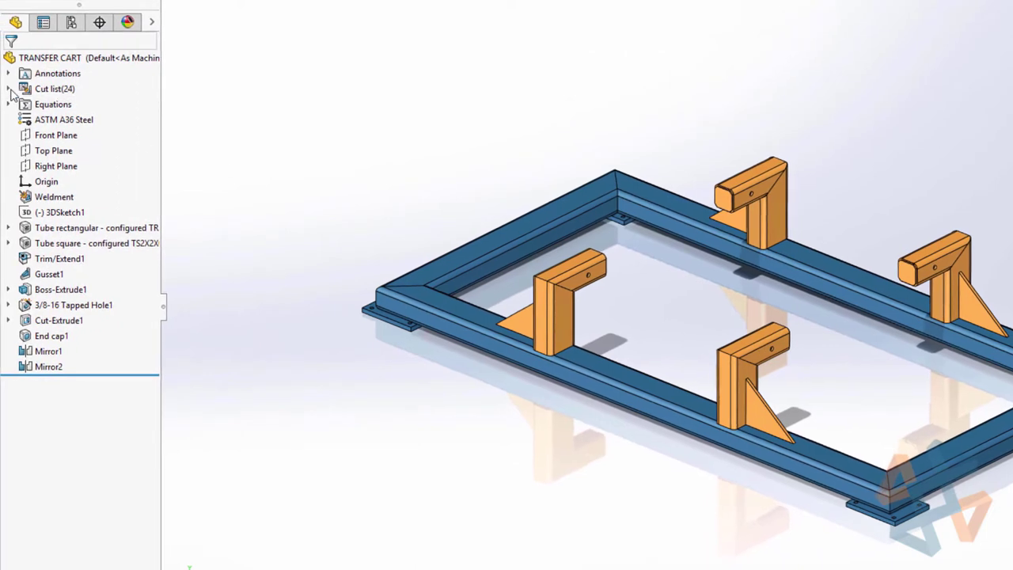
# Open the properties of the PLATE 0.38 x 4 x 5.13 cut-list item.
pyautogui.click(5, 88)
pyautogui.click(96, 152)
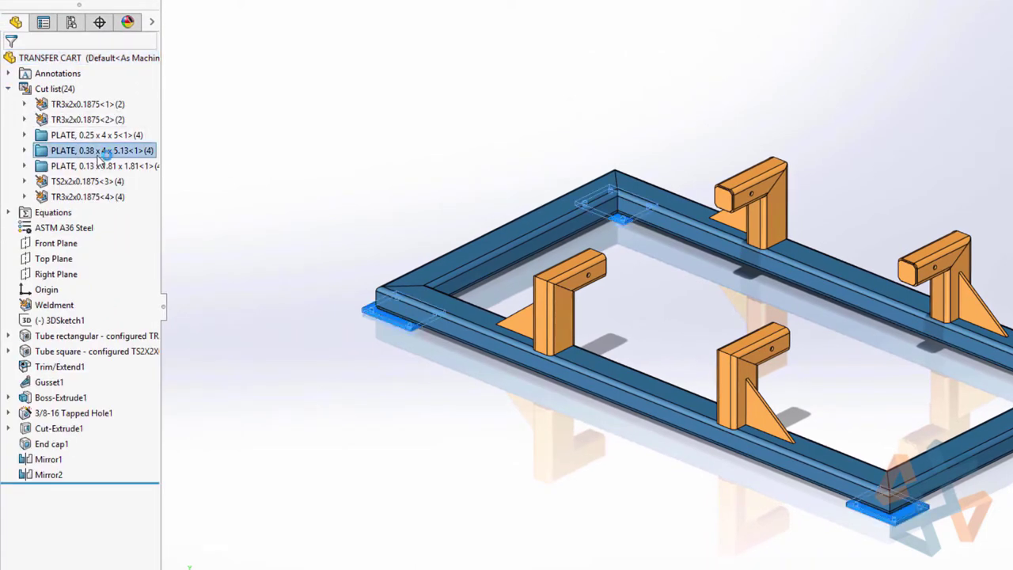
pyautogui.rightClick(101, 151)
pyautogui.click(144, 182)
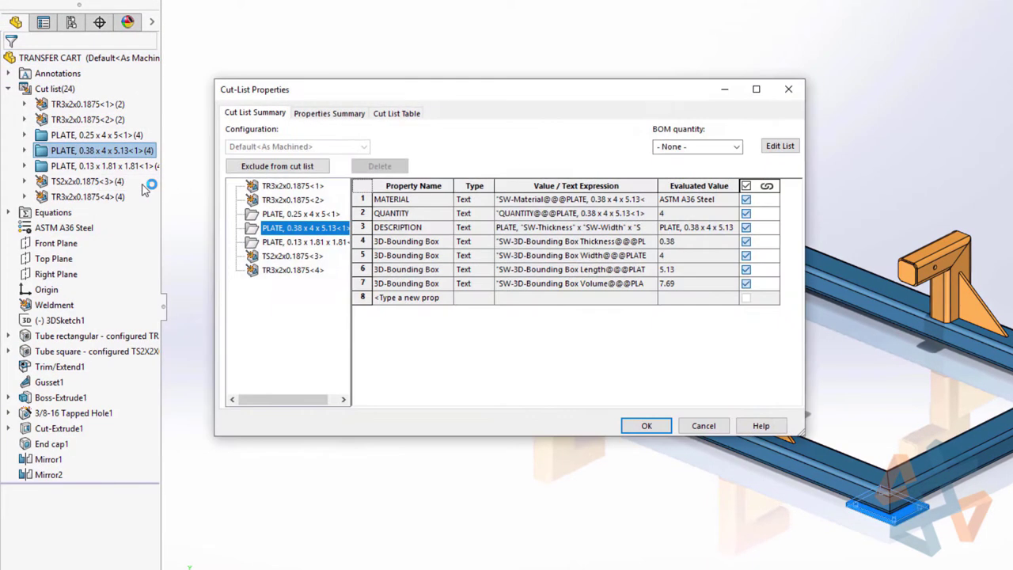
# Add a TOTAL LENGTH property in row 8 with type Equation.
pyautogui.click(447, 299)
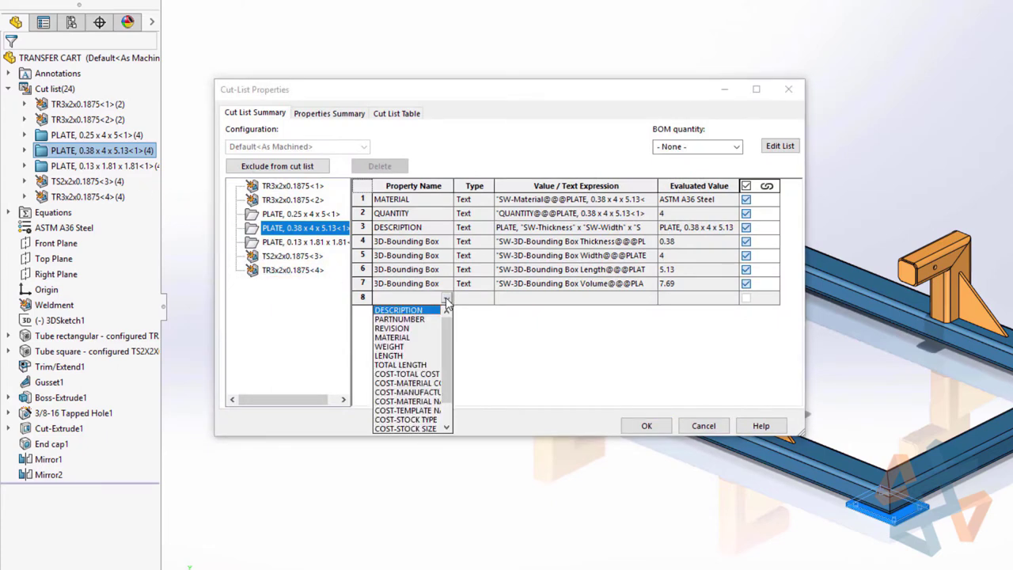
pyautogui.click(431, 368)
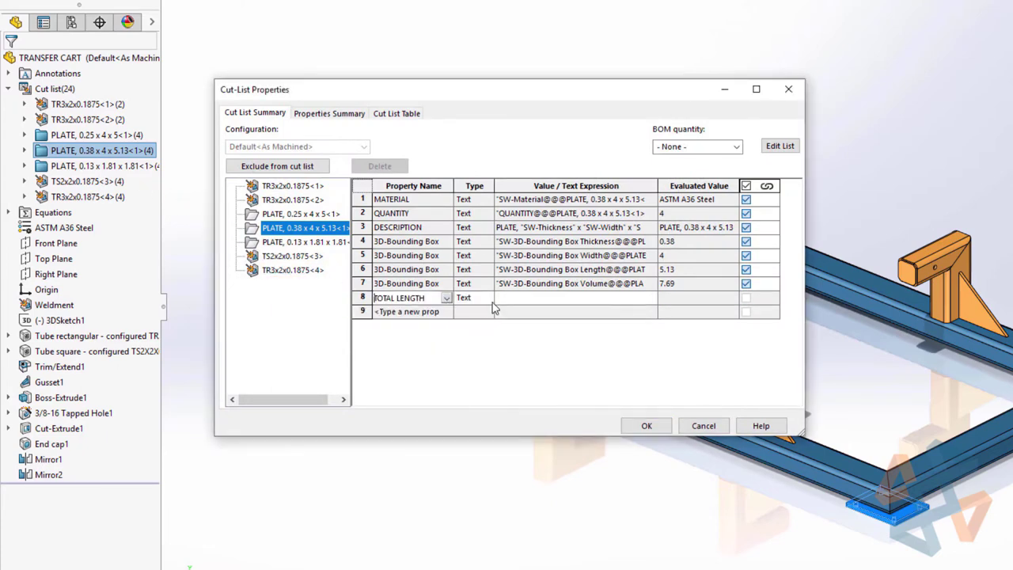
pyautogui.click(475, 299)
pyautogui.click(486, 299)
pyautogui.click(480, 350)
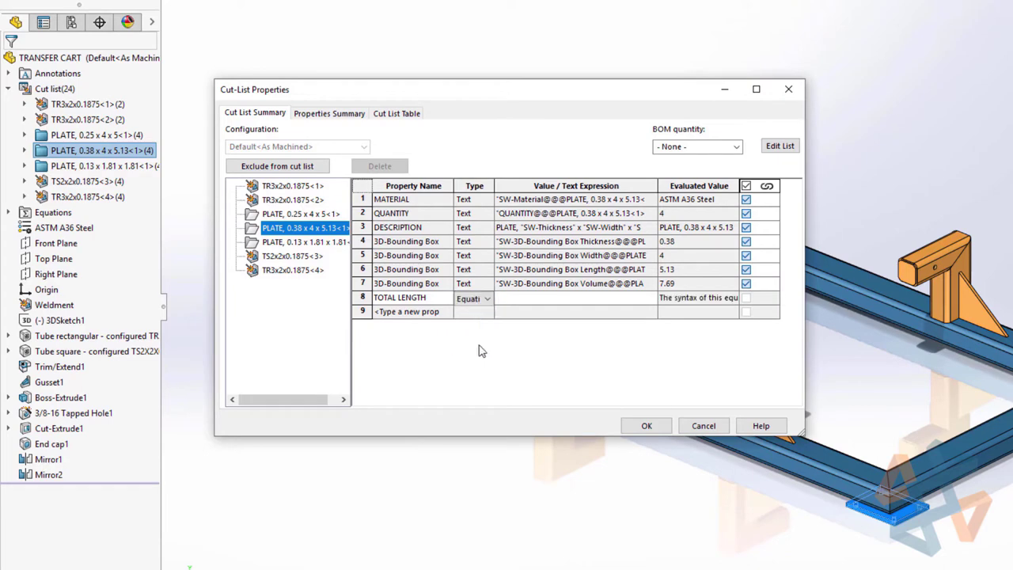
# Set TOTAL LENGTH to QUANTITY * 3D-Bounding Box Length (20.52) and save.
pyautogui.click(513, 299)
pyautogui.moveTo(554, 332)
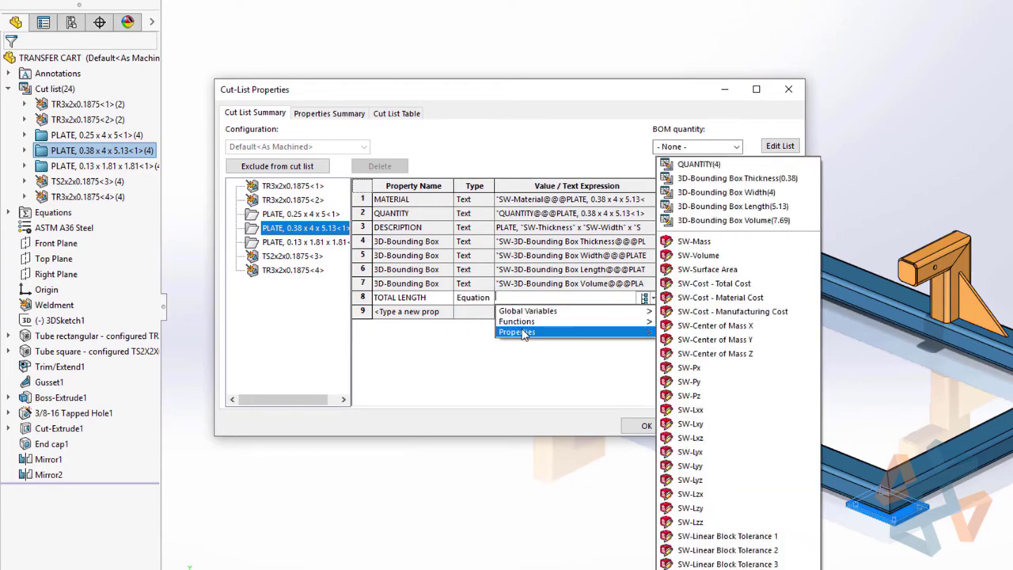
pyautogui.click(698, 164)
pyautogui.write('*')
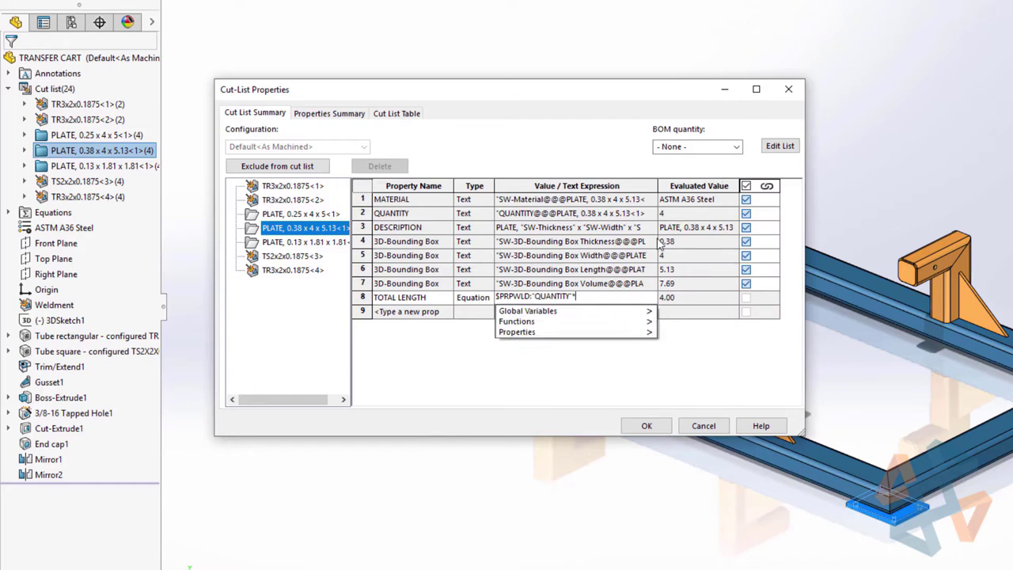
pyautogui.moveTo(647, 331)
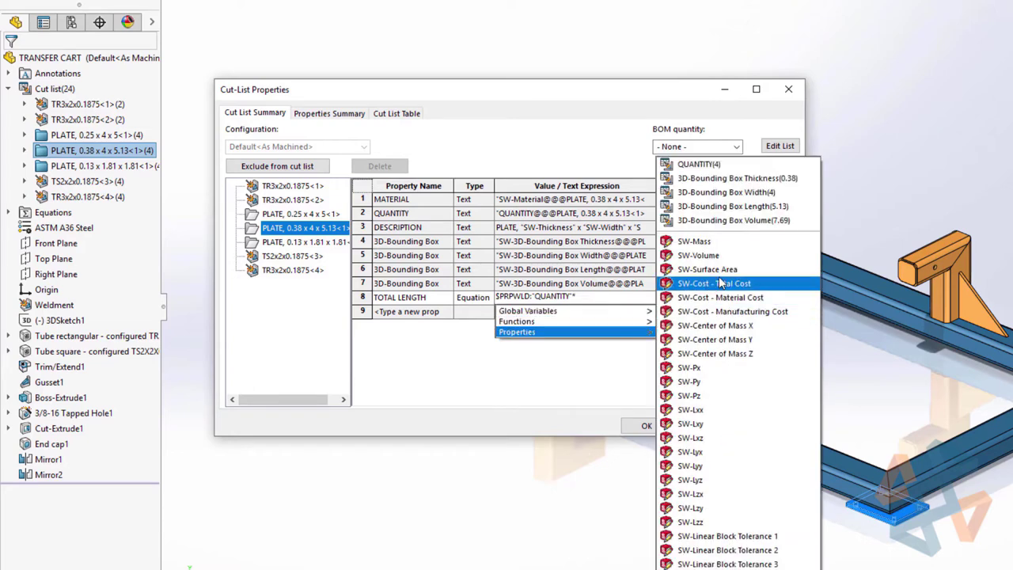
pyautogui.click(726, 206)
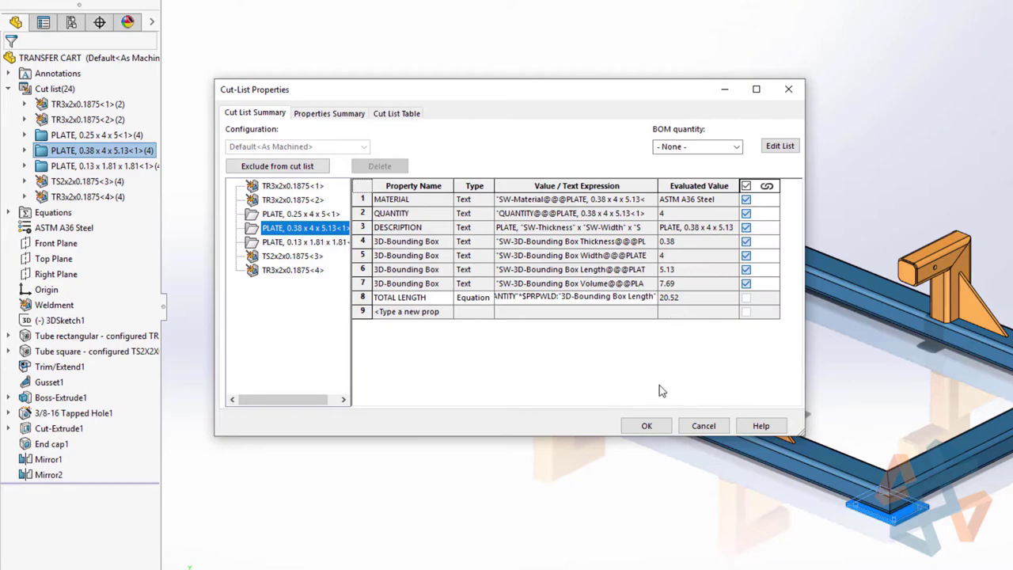
pyautogui.click(640, 424)
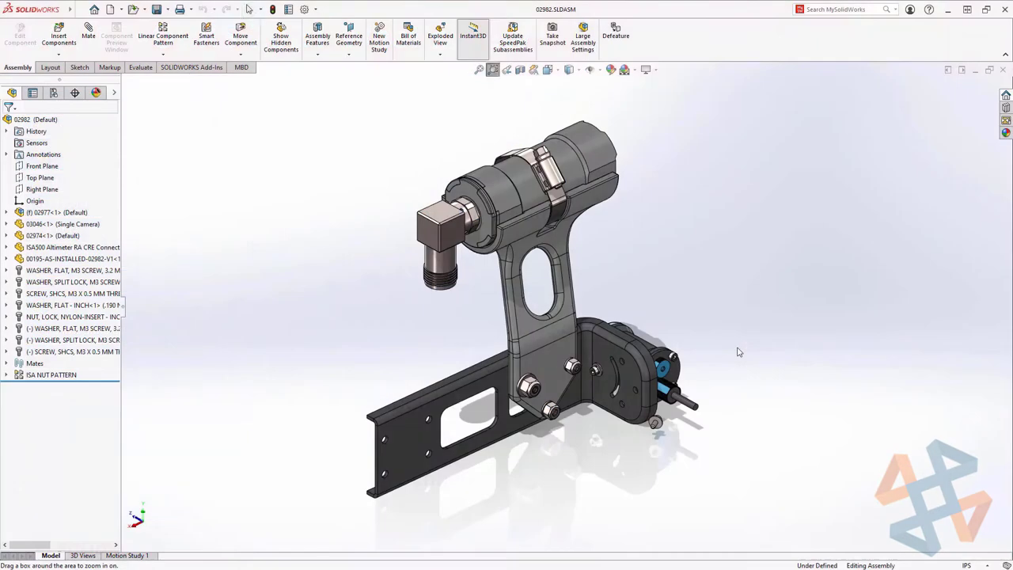
# Zoom in and select the loose washer's face and the bracket's flat face.
pyautogui.moveTo(713, 311); pyautogui.dragTo(487, 468)
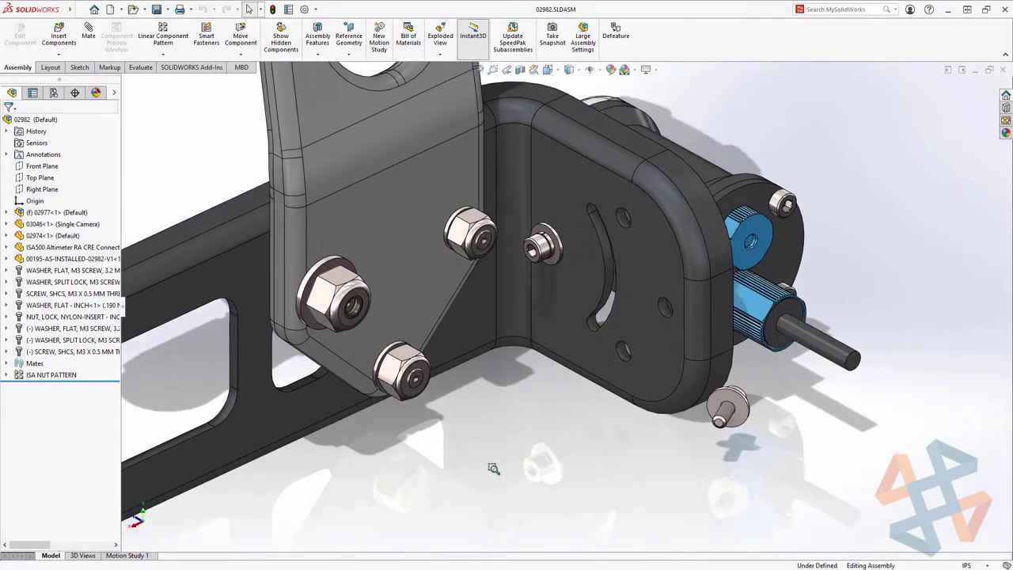
pyautogui.click(729, 400)
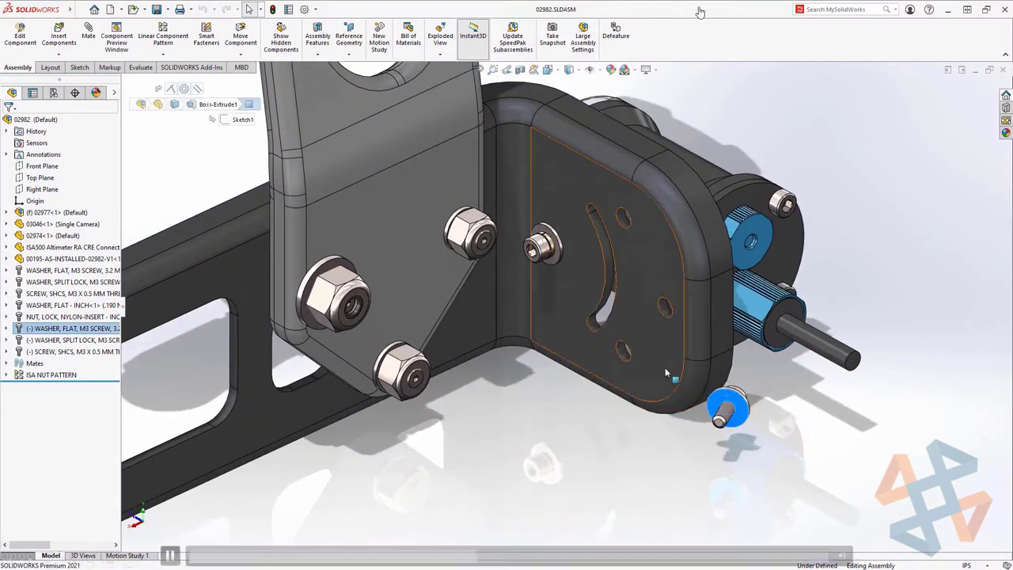
pyautogui.keyDown('ctrl'); pyautogui.click(663, 367); pyautogui.keyUp('ctrl')
pyautogui.keyDown('ctrl'); pyautogui.click(797, 311); pyautogui.keyUp('ctrl')
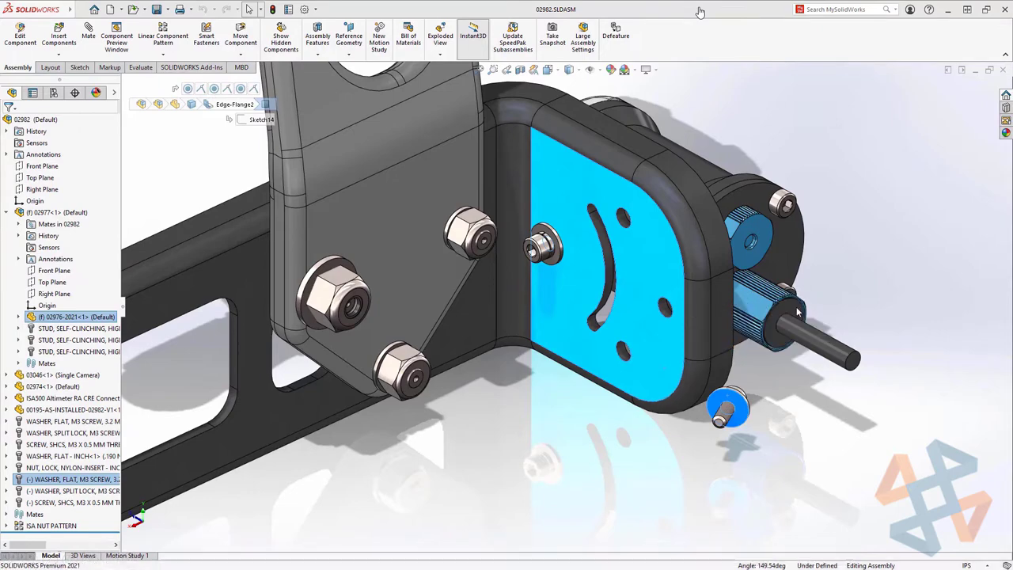
# Review the mate type tabs in the Mate PropertyManager and accept a Coincident mate.
pyautogui.click(88, 32)
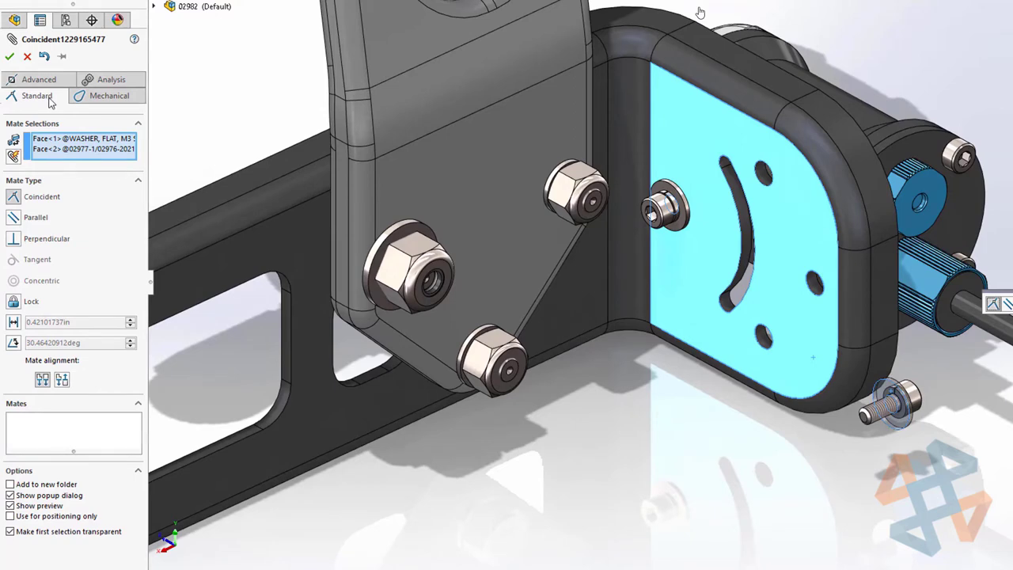
pyautogui.click(95, 97)
pyautogui.click(50, 83)
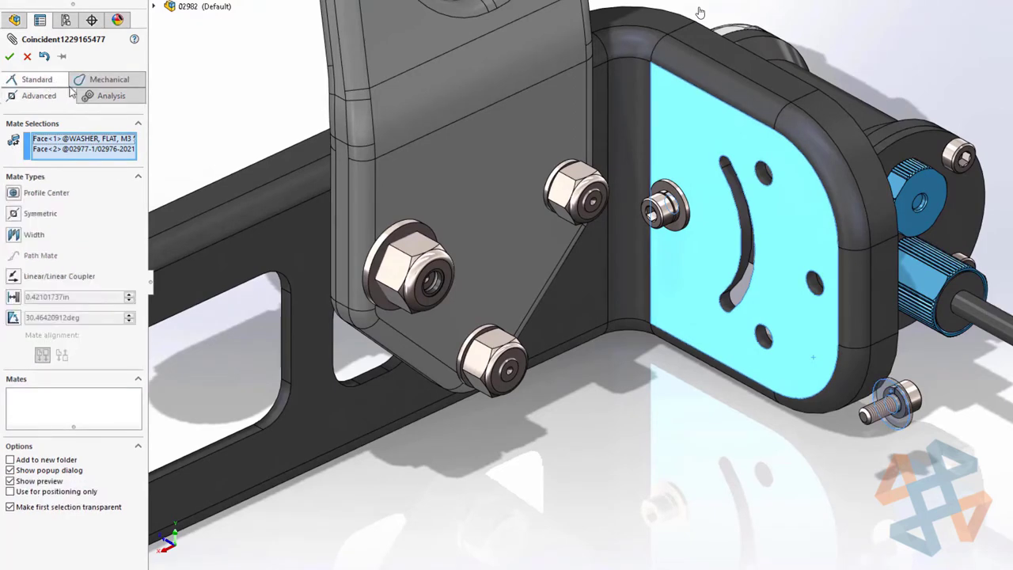
pyautogui.click(93, 97)
pyautogui.click(38, 79)
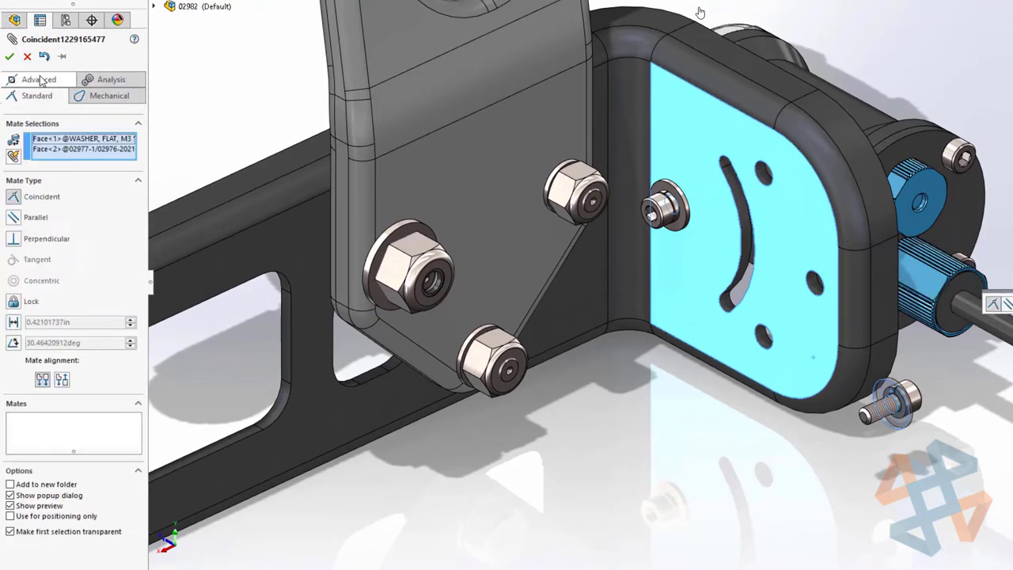
pyautogui.click(10, 57)
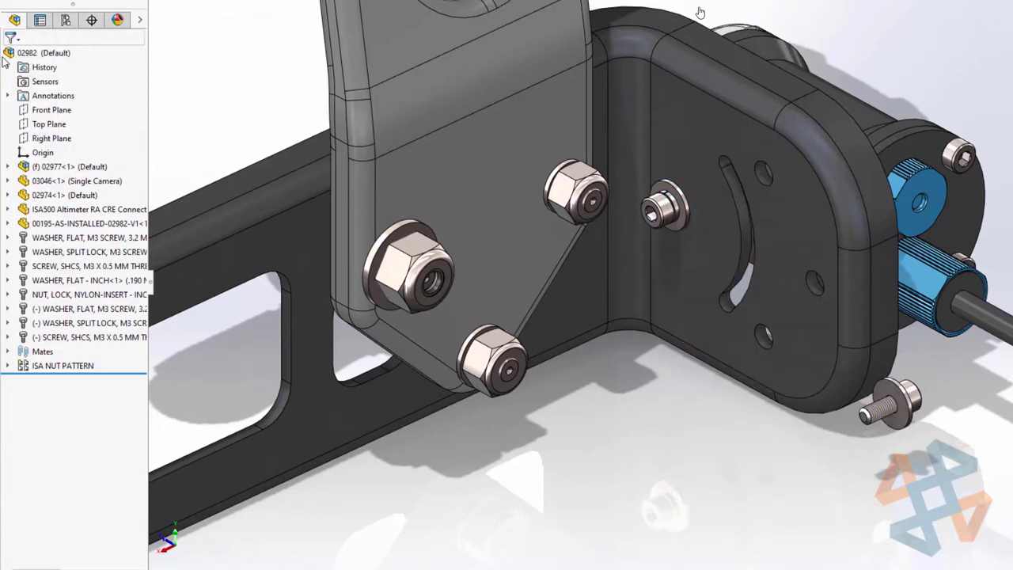
# Flip the washer's last Coincident mate alignment, answering No to letting other mates adjust.
pyautogui.click(7, 308)
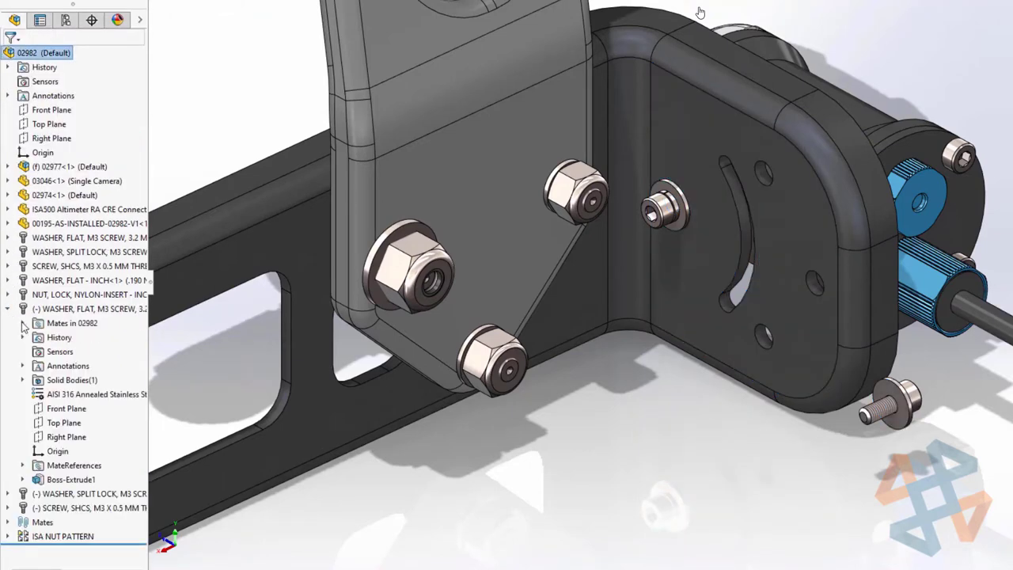
pyautogui.click(22, 323)
pyautogui.rightClick(99, 380)
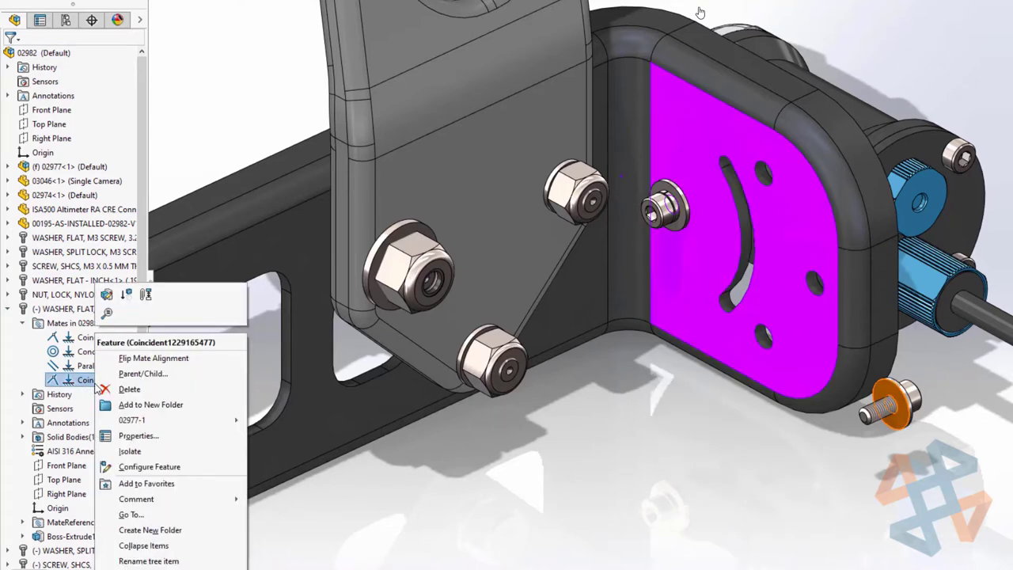
pyautogui.click(147, 359)
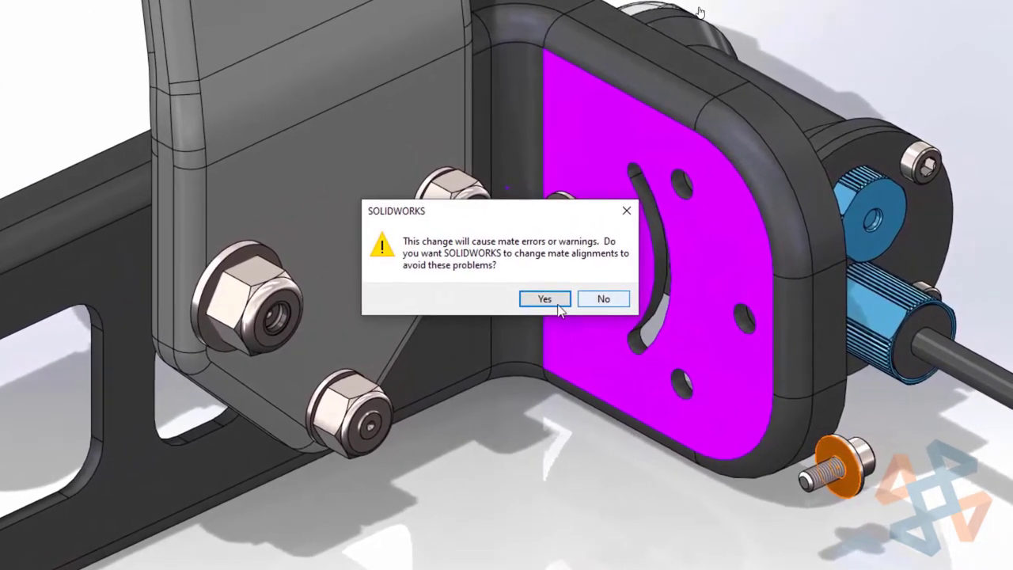
pyautogui.click(605, 300)
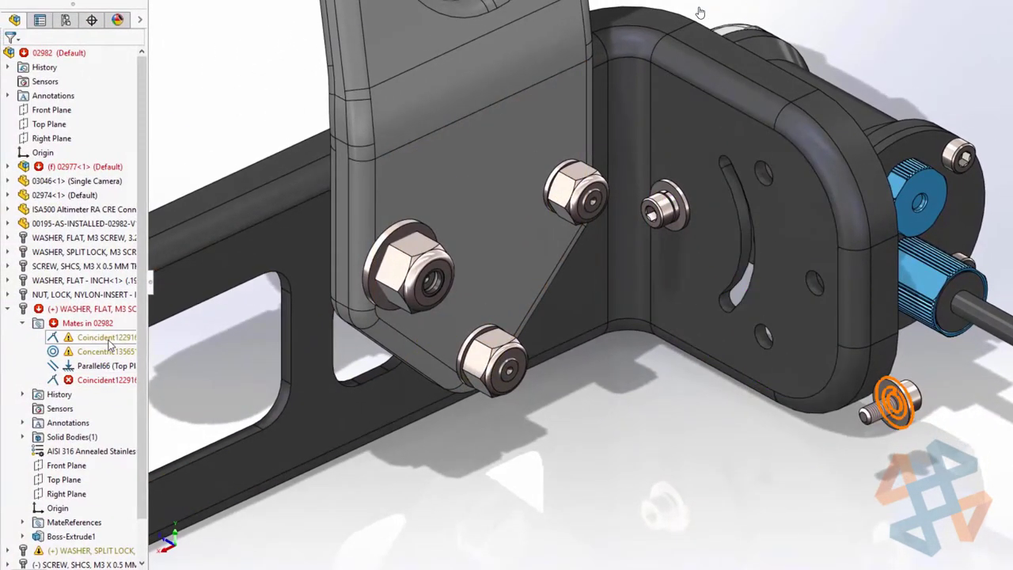
pyautogui.moveTo(111, 341)
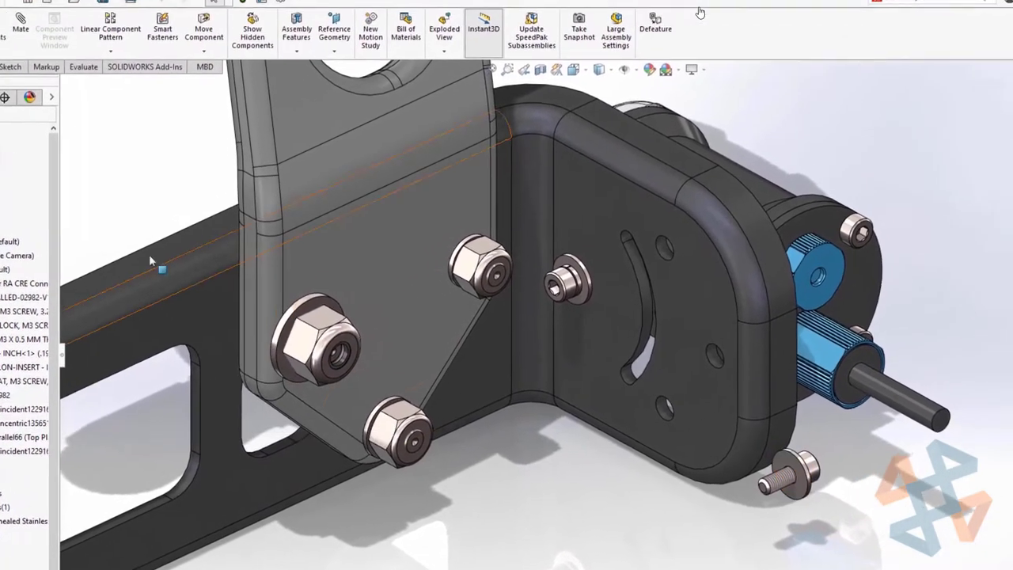
# Set the Assemblies option 'Change mate alignments on edit' to Always in Tools > Options.
pyautogui.click(264, 11)
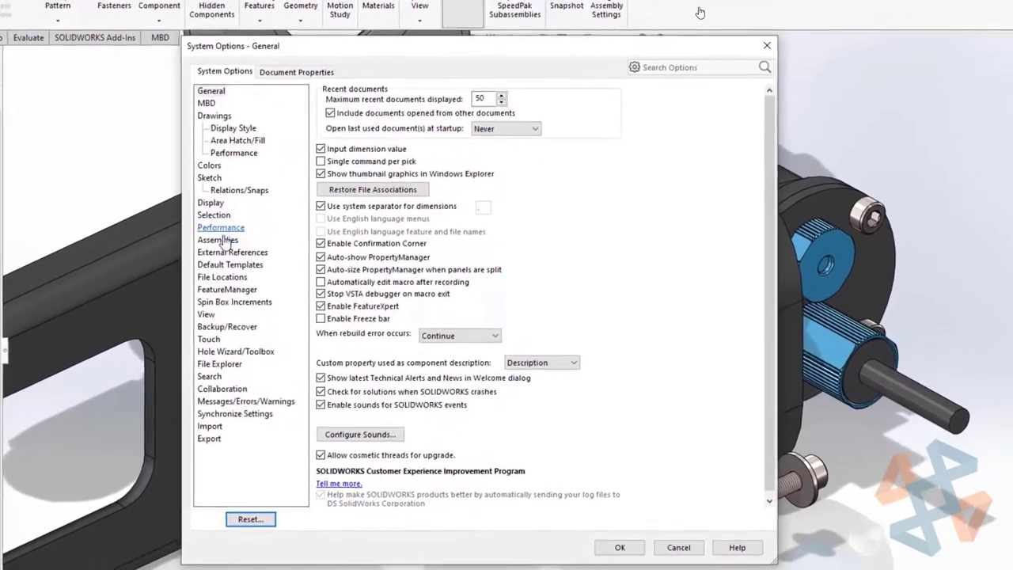
pyautogui.click(246, 270)
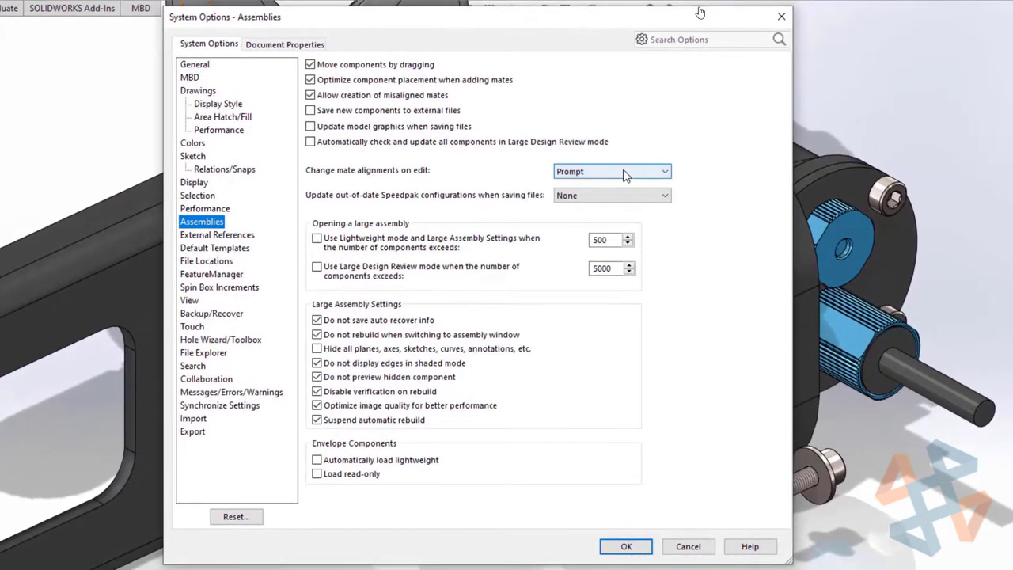
pyautogui.click(624, 175)
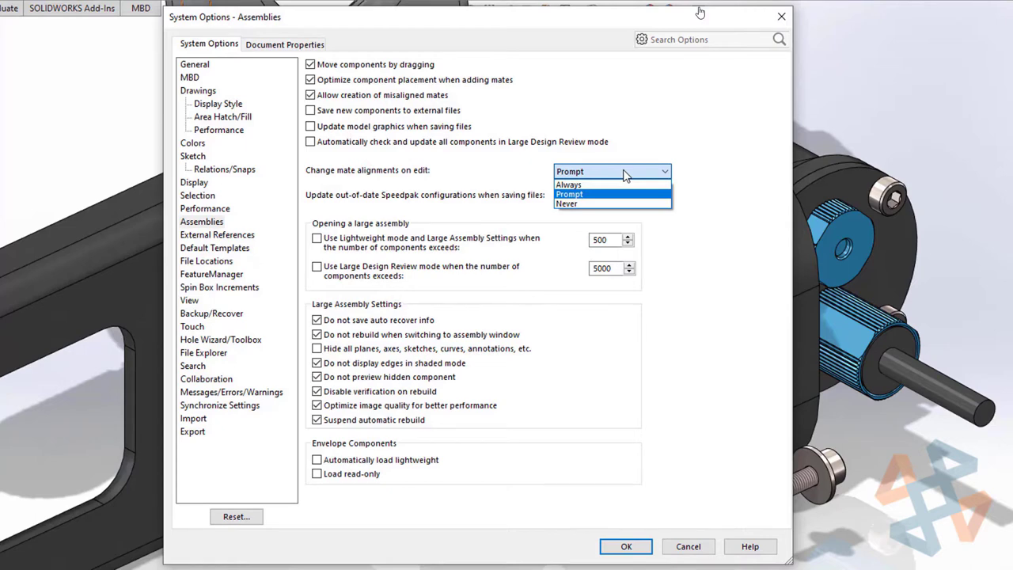
pyautogui.click(616, 185)
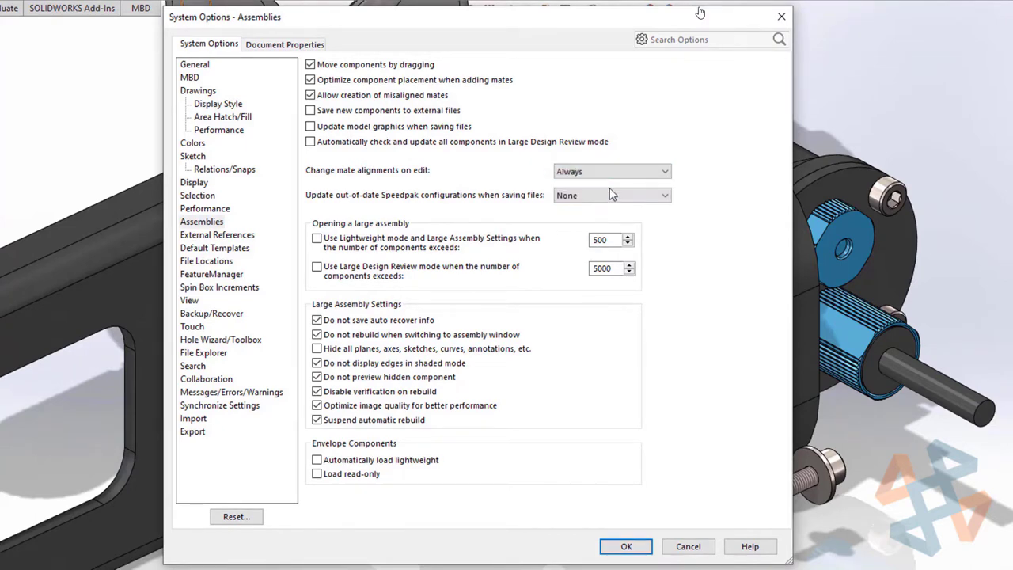
pyautogui.click(626, 547)
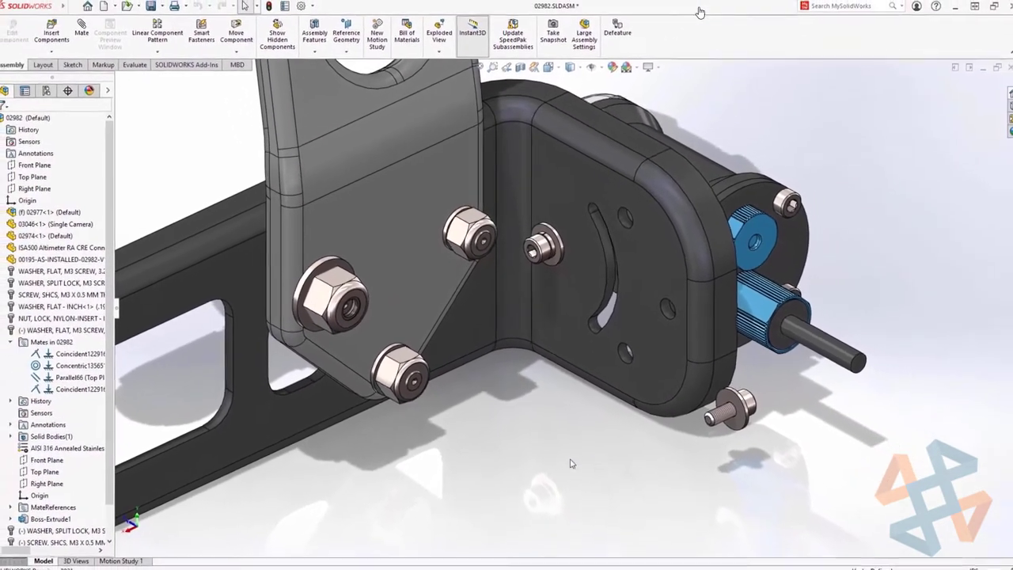
# Add a Slot mate between the small bolt and the plate's curved slot, keeping the default constraint.
pyautogui.rightClick(78, 389)
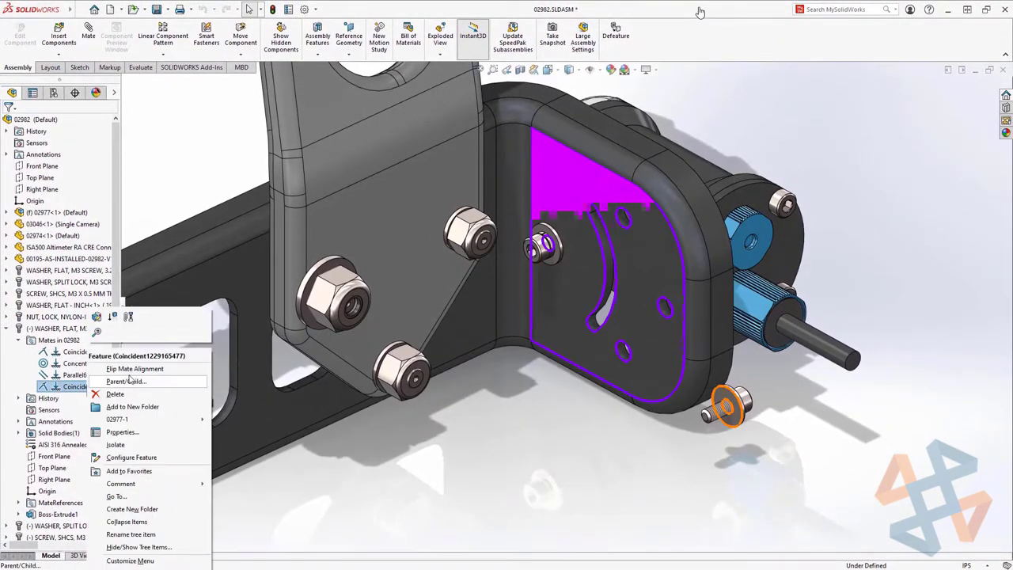
pyautogui.press('Escape')
pyautogui.press('Escape')
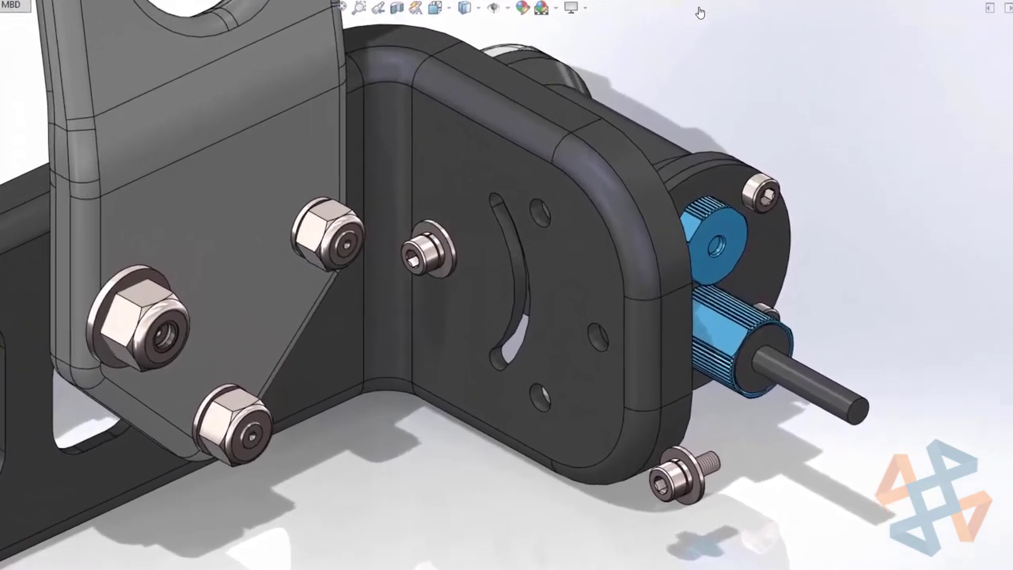
pyautogui.click(706, 465)
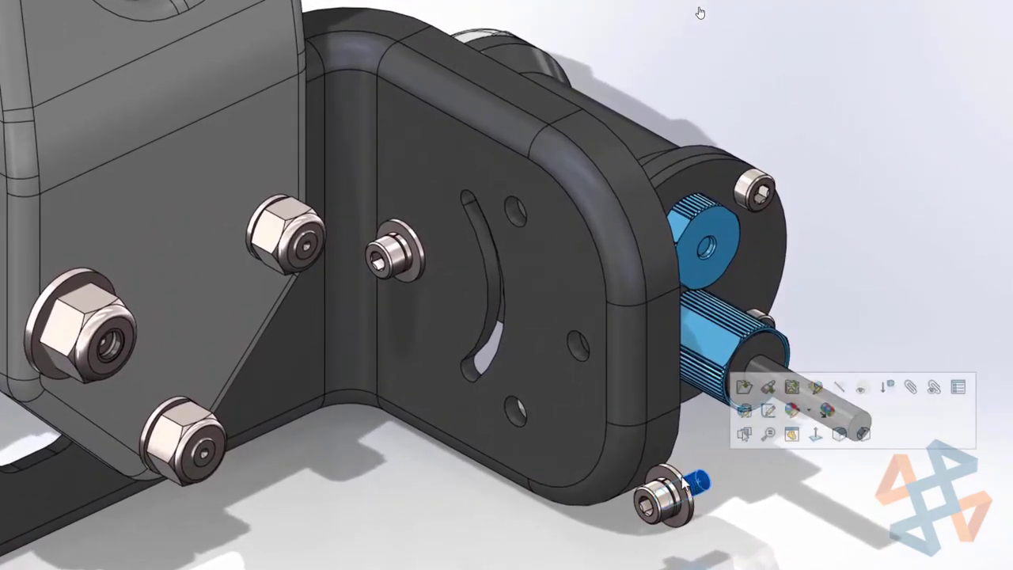
pyautogui.keyDown('ctrl'); pyautogui.click(494, 307); pyautogui.keyUp('ctrl')
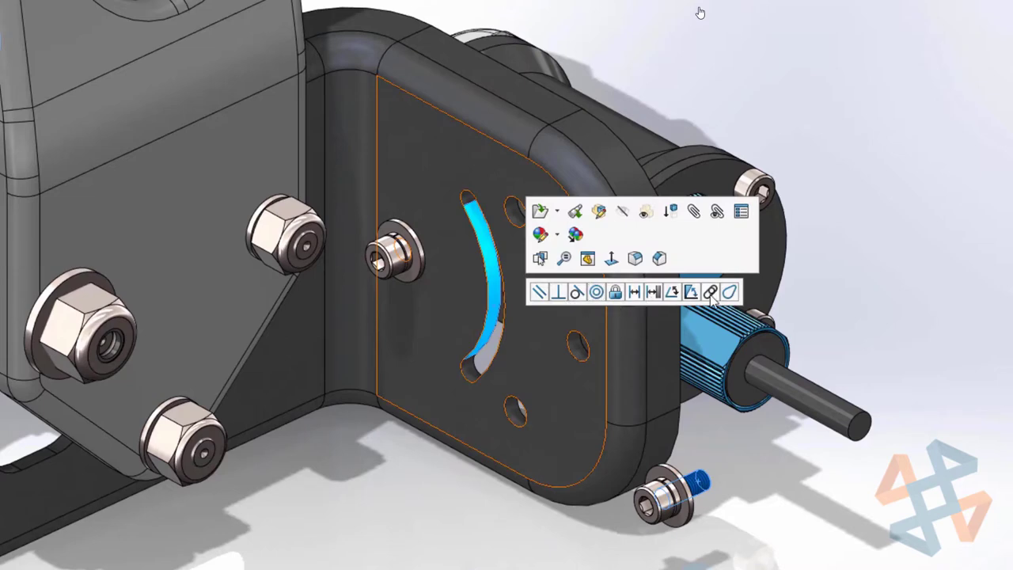
pyautogui.click(710, 293)
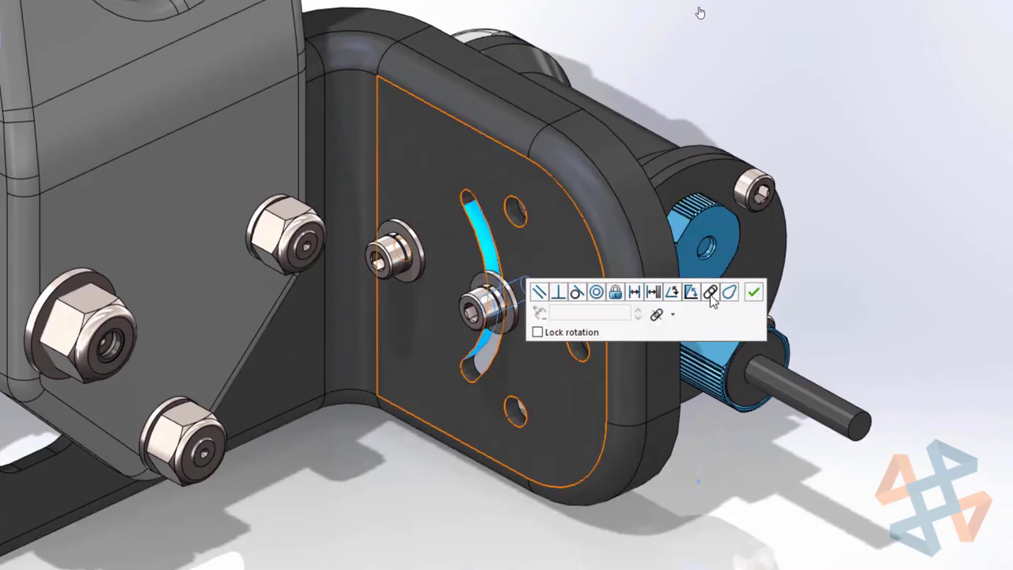
pyautogui.click(674, 315)
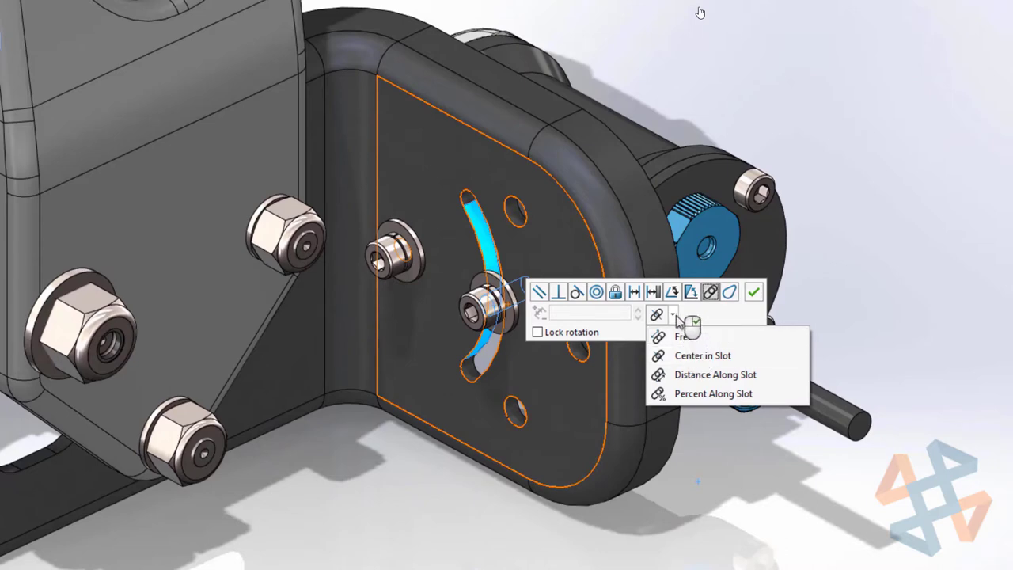
pyautogui.click(577, 335)
pyautogui.rightClick(571, 336)
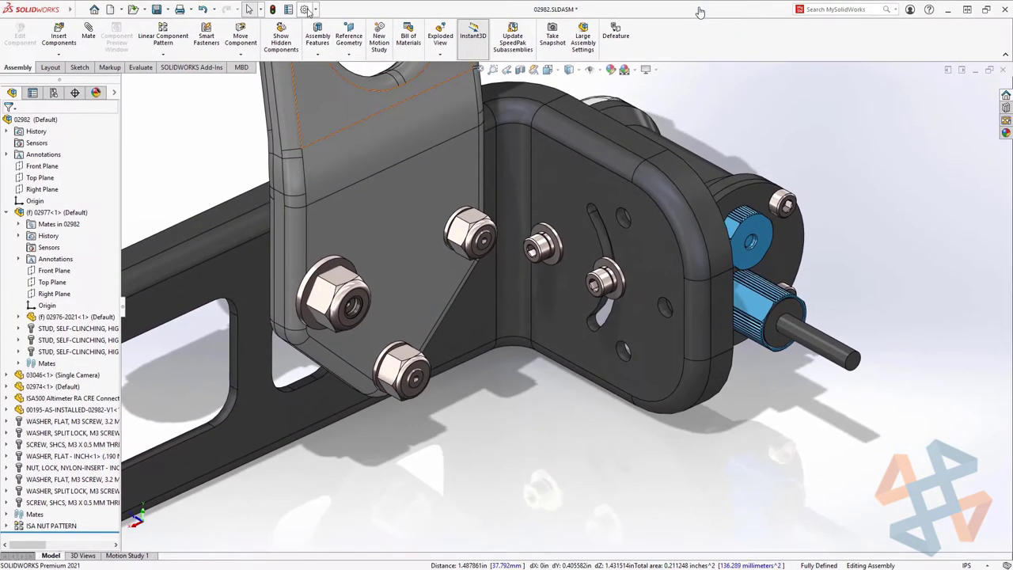
pyautogui.click(305, 10)
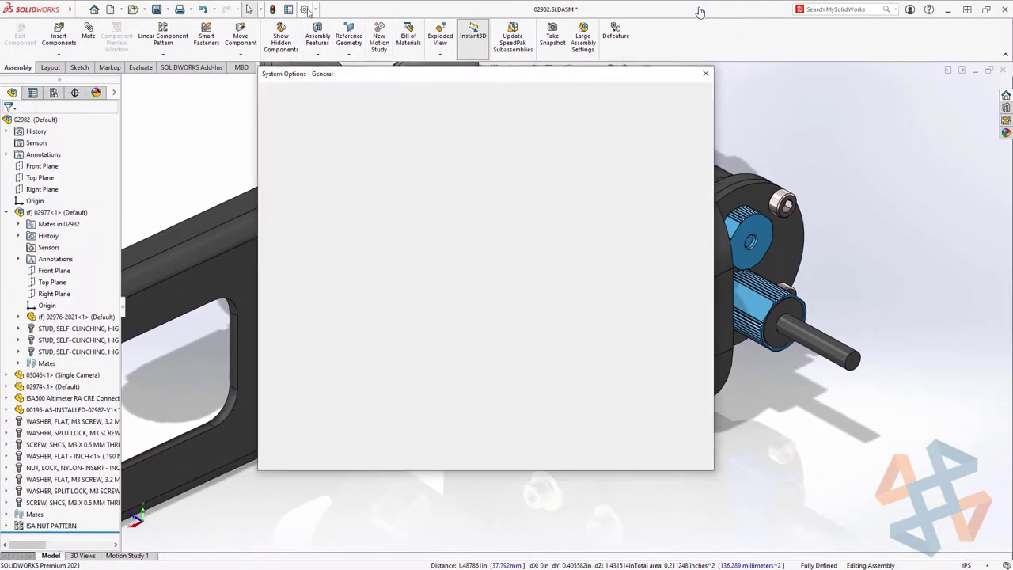
pyautogui.click(347, 93)
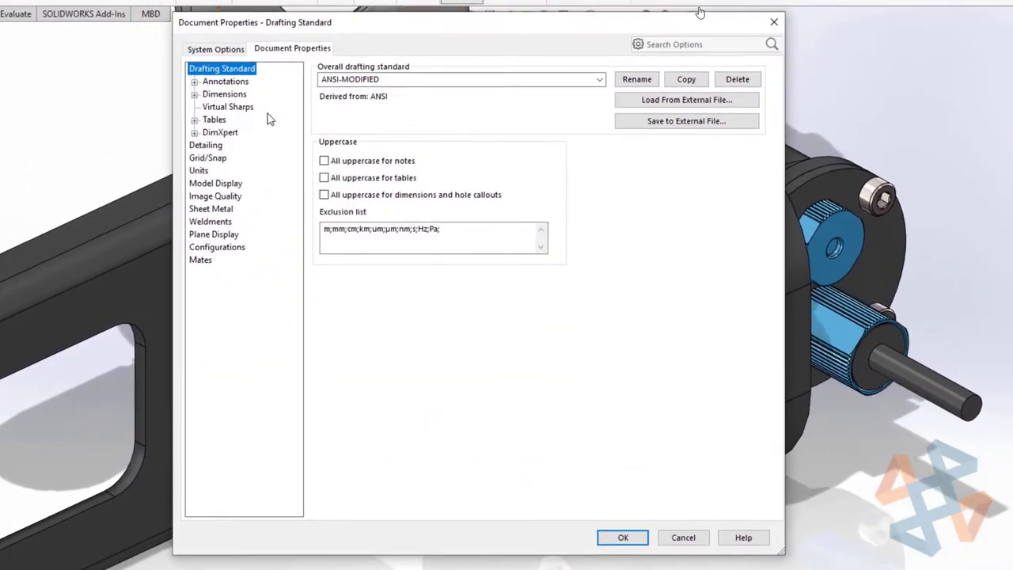
pyautogui.click(201, 260)
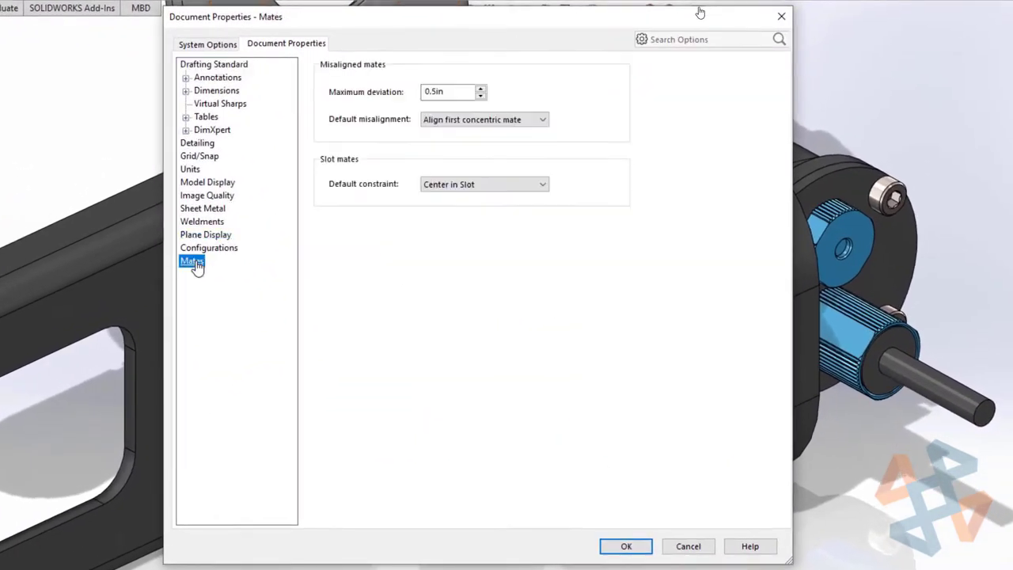
pyautogui.click(482, 184)
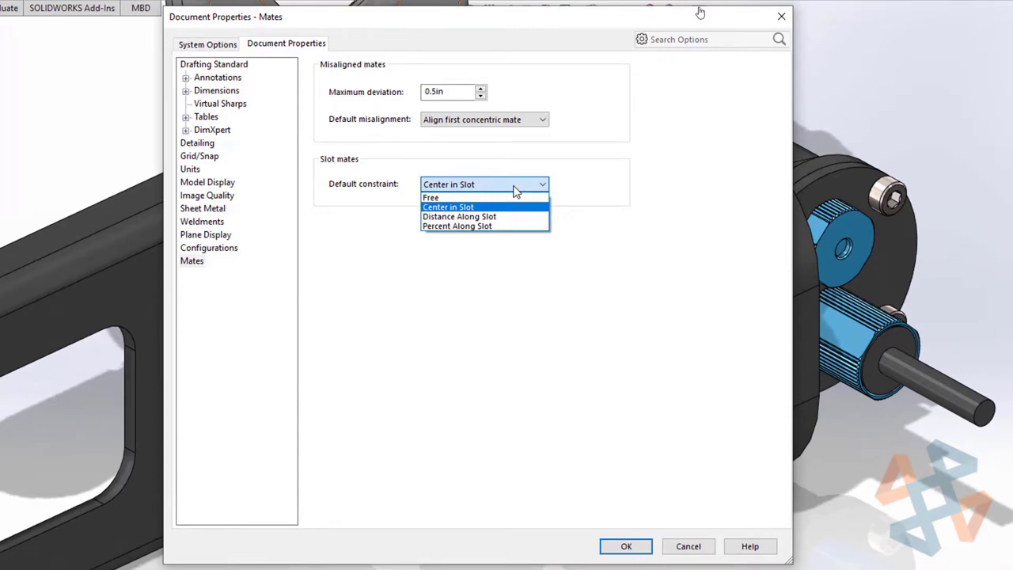
pyautogui.click(516, 190)
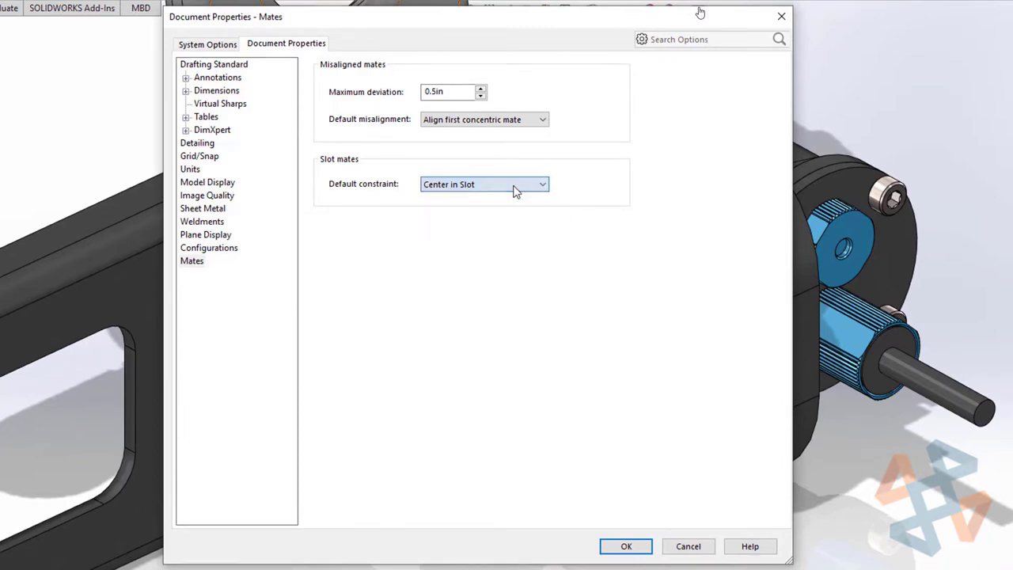
pyautogui.click(625, 546)
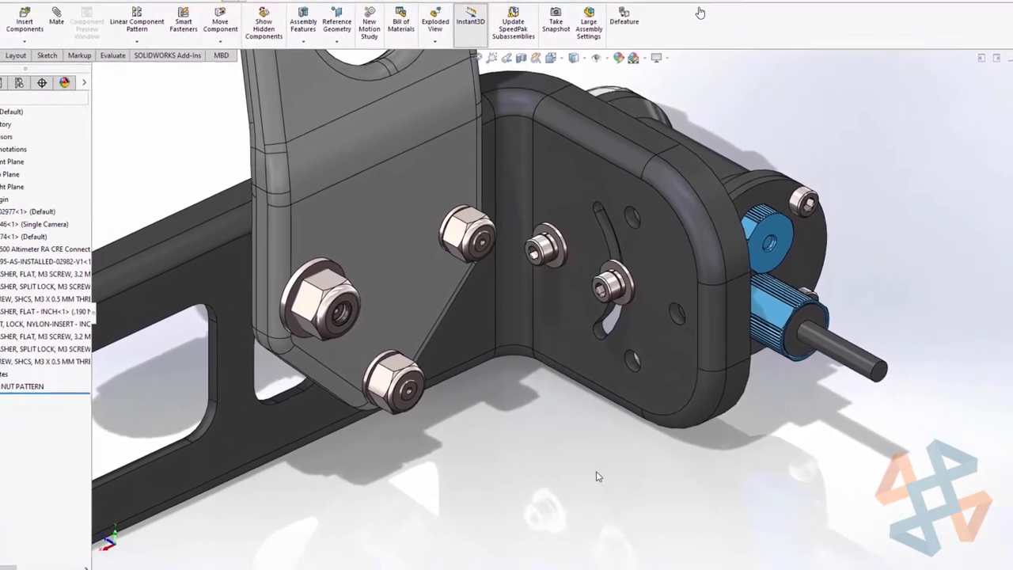
# Set the left patterned lock nut's properties to 'Use same configuration as pattern seed component'.
pyautogui.click(51, 375)
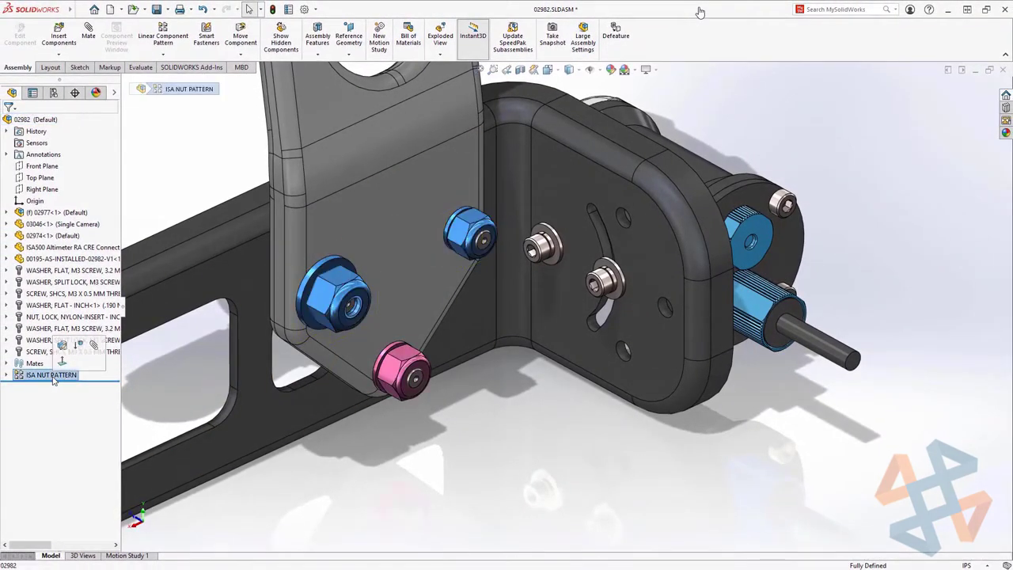
pyautogui.click(321, 296)
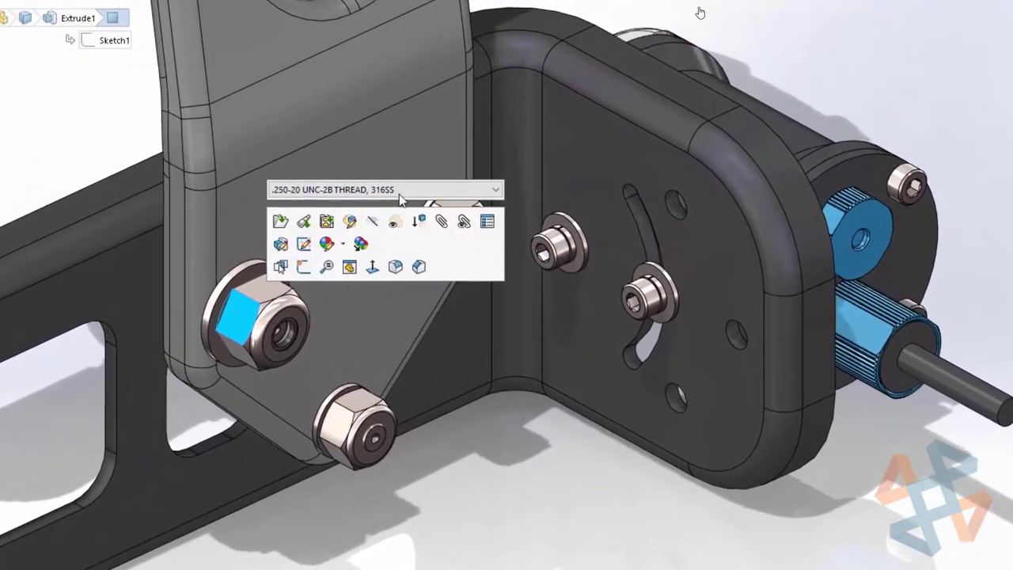
pyautogui.click(487, 222)
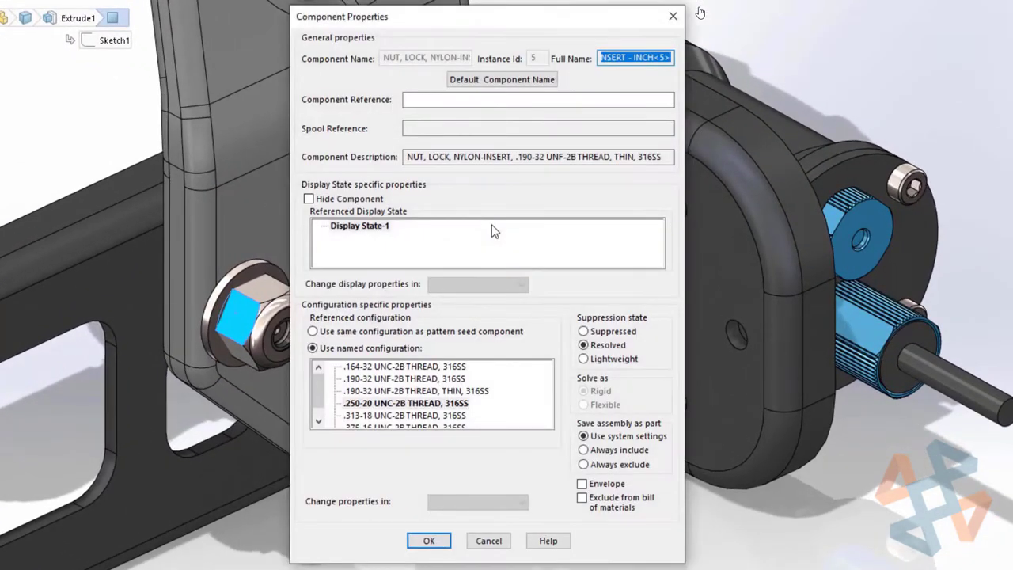
pyautogui.click(366, 333)
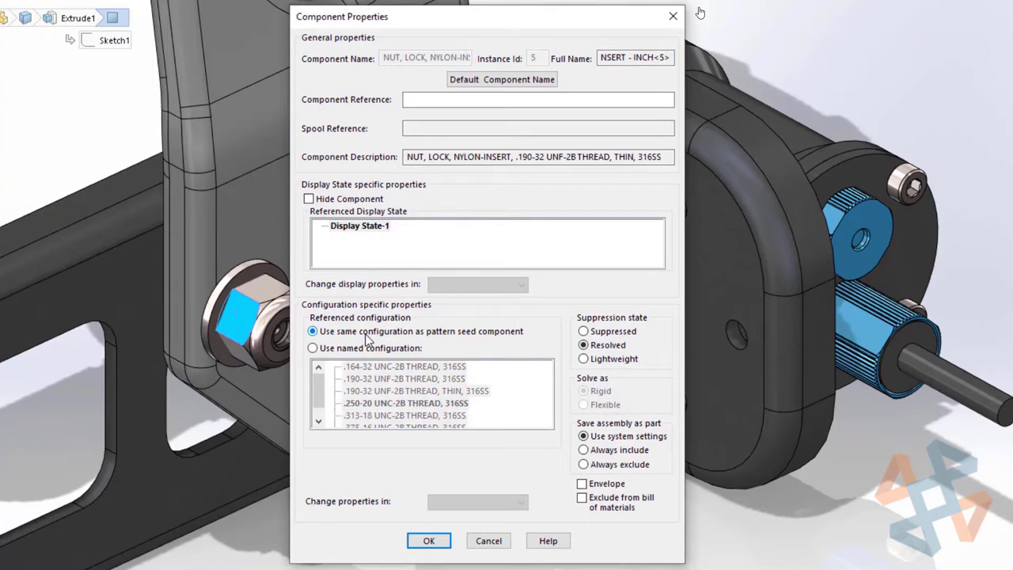
pyautogui.click(429, 540)
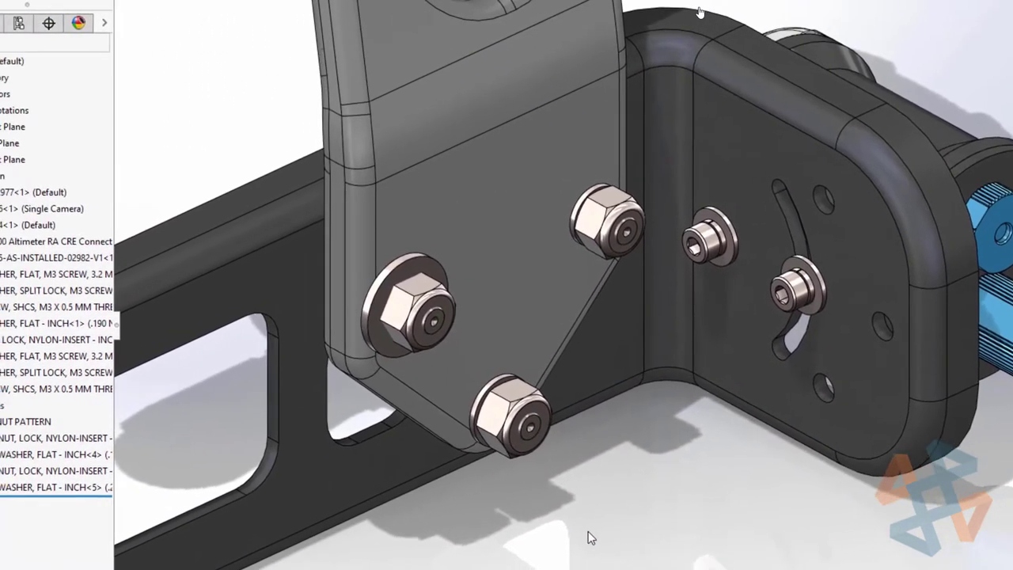
# Enable 'Synchronize configuration of patterned components to seed' in ISA NUT PATTERN.
pyautogui.click(56, 418)
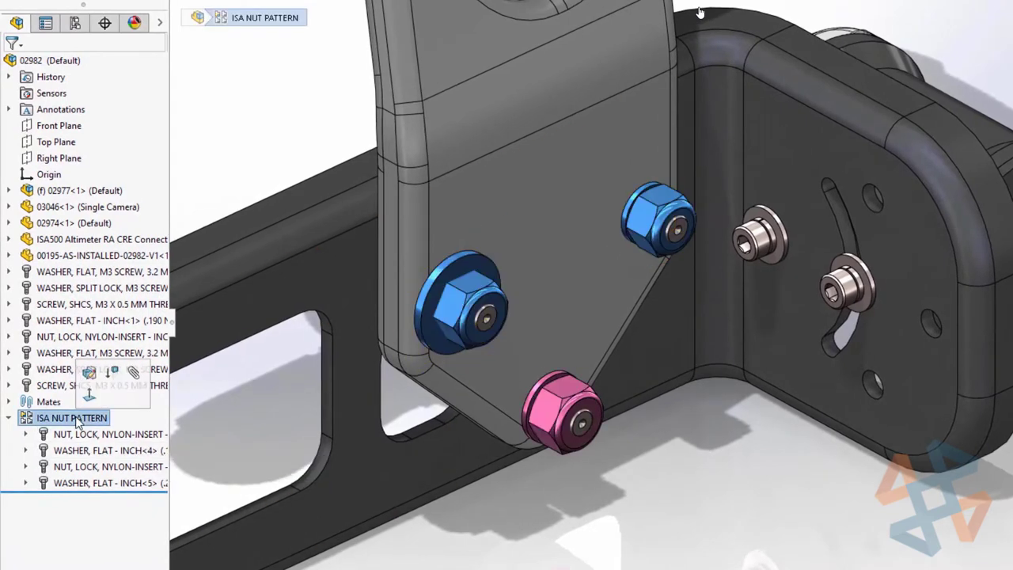
pyautogui.click(89, 376)
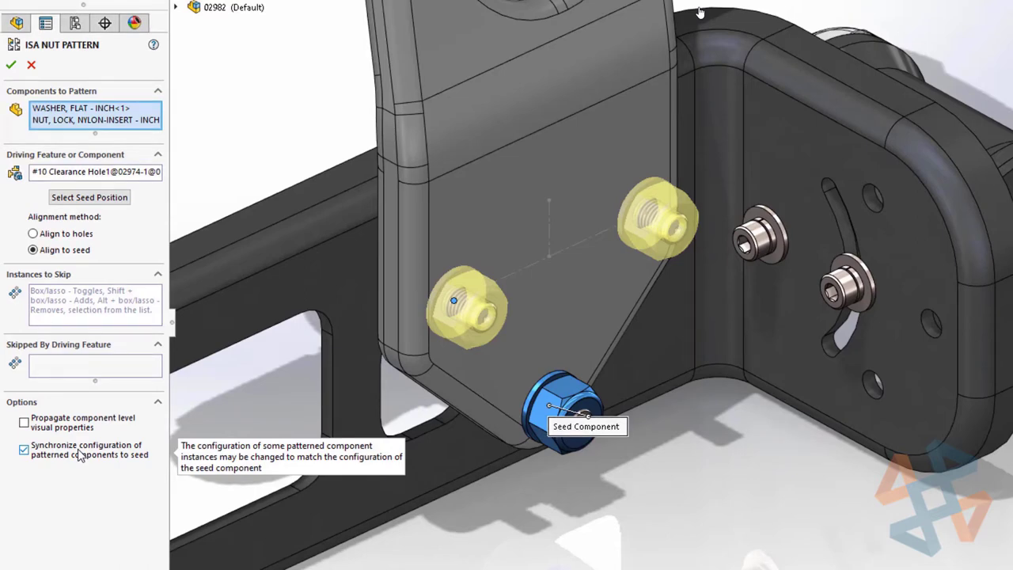
pyautogui.click(11, 65)
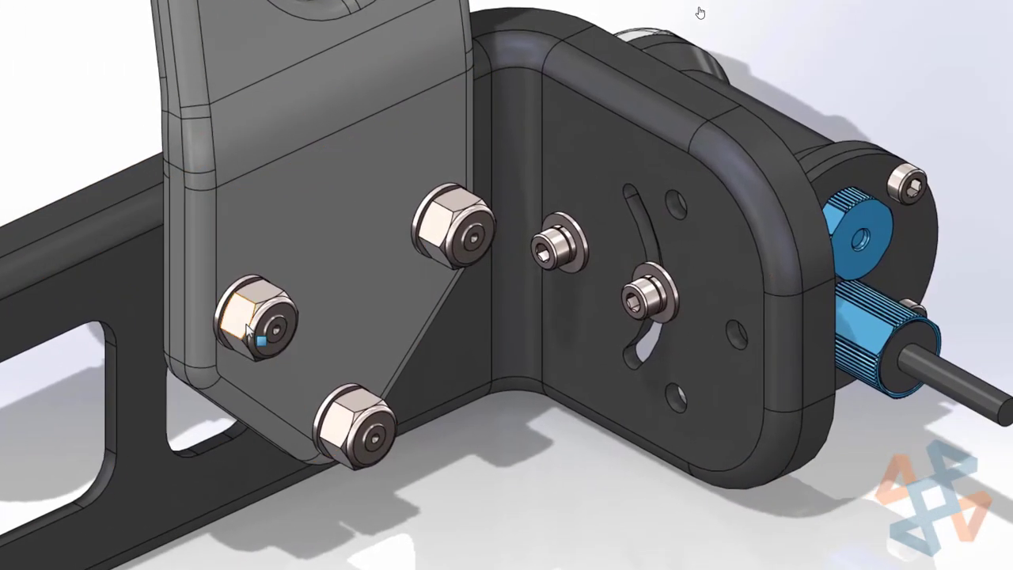
# Switch the bottom seed nut to the thin .190-32 configuration and fit the assembly in view.
pyautogui.click(455, 316)
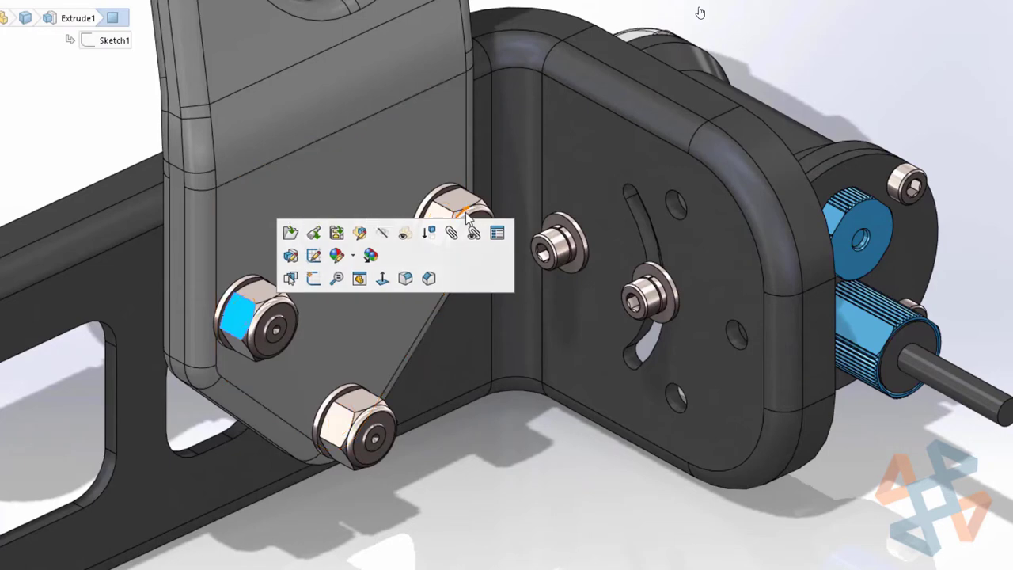
pyautogui.click(497, 232)
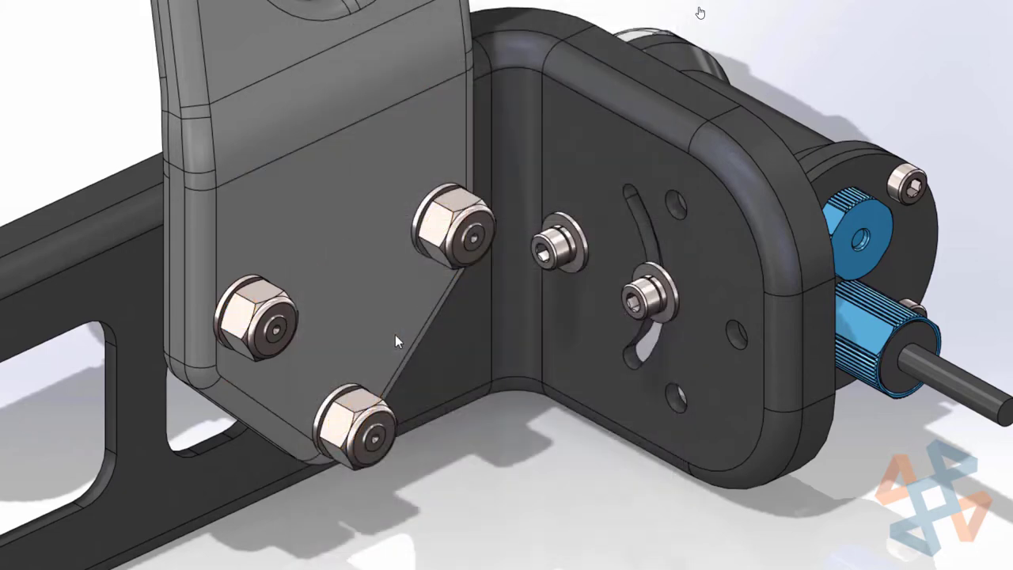
pyautogui.click(360, 399)
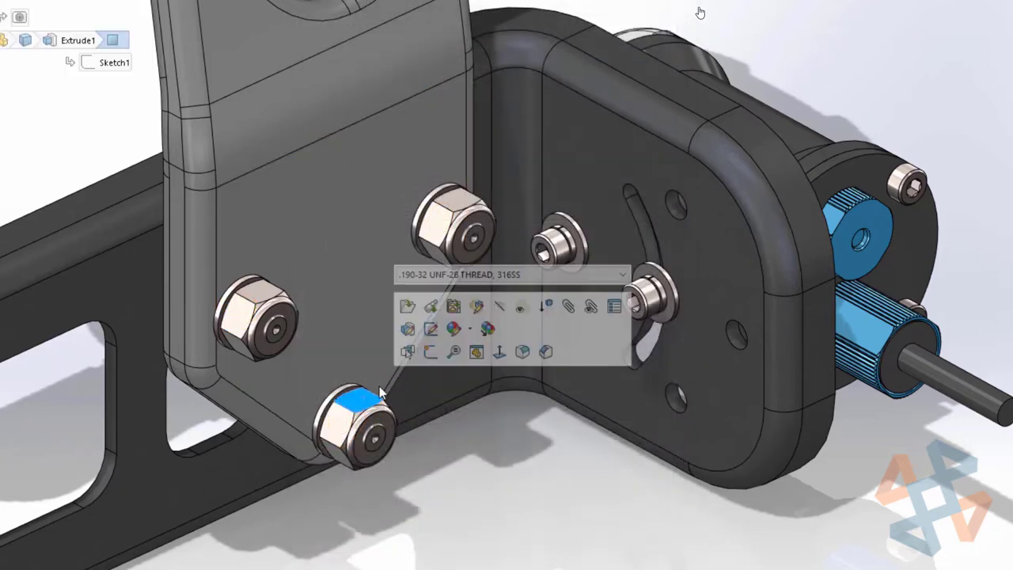
pyautogui.click(488, 274)
pyautogui.click(482, 305)
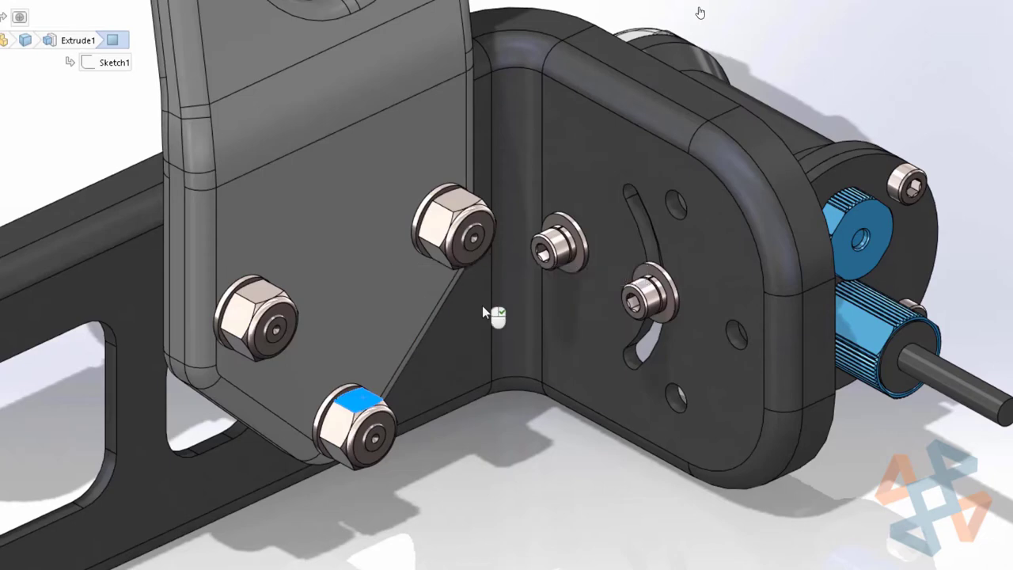
pyautogui.rightClick(482, 305)
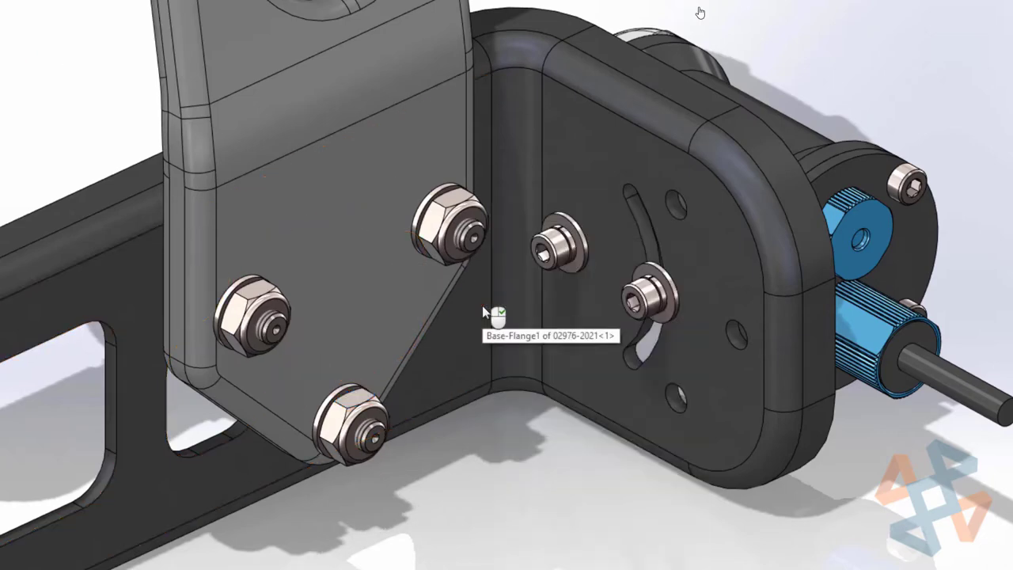
pyautogui.press('f')
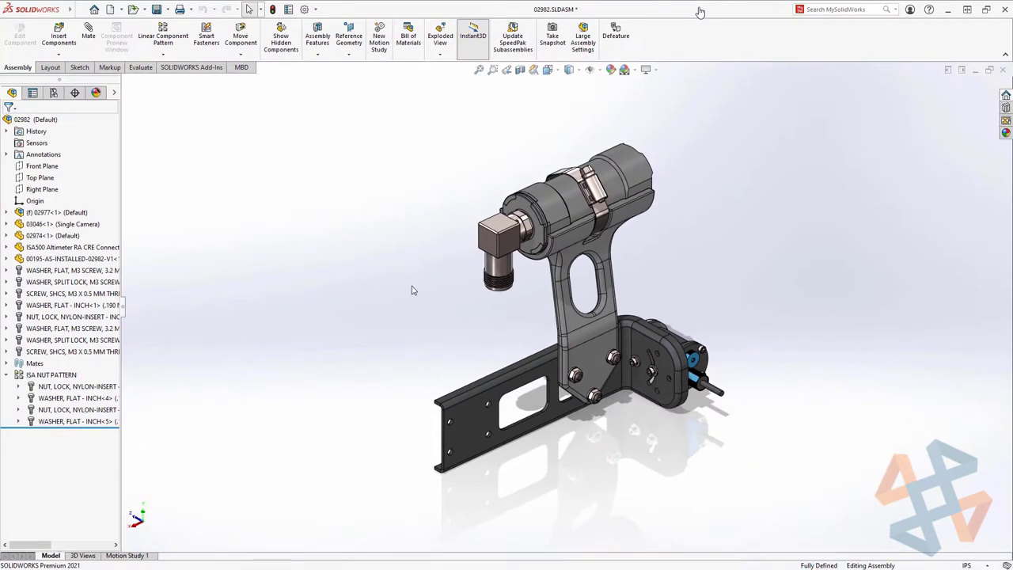
# Run Interference Detection on the assembly and ignore the fastener interferences.
pyautogui.click(140, 67)
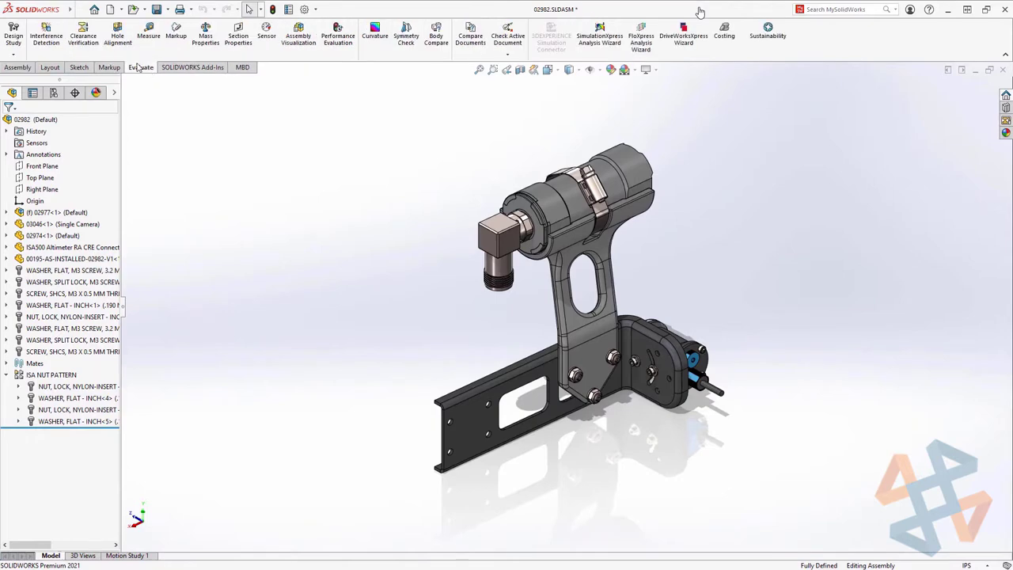
pyautogui.click(55, 43)
pyautogui.click(64, 133)
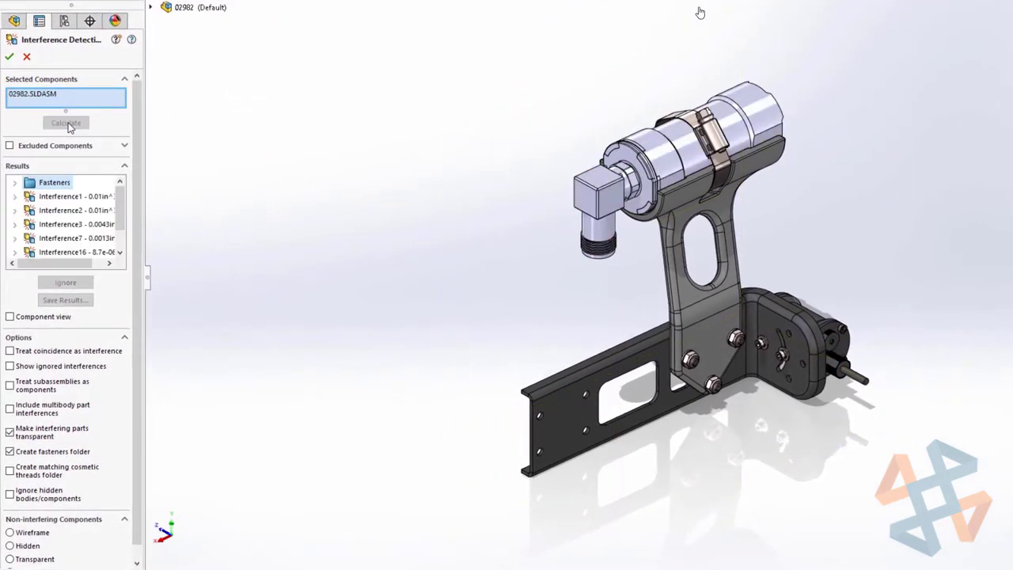
pyautogui.click(64, 285)
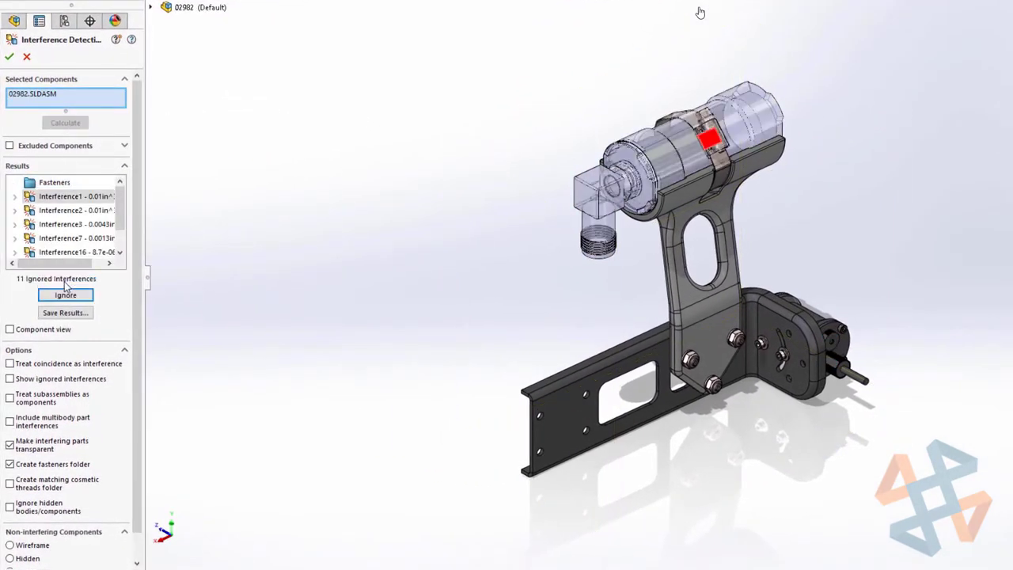
# Save the interference results as 02982.xlsx, replacing the existing file.
pyautogui.click(64, 313)
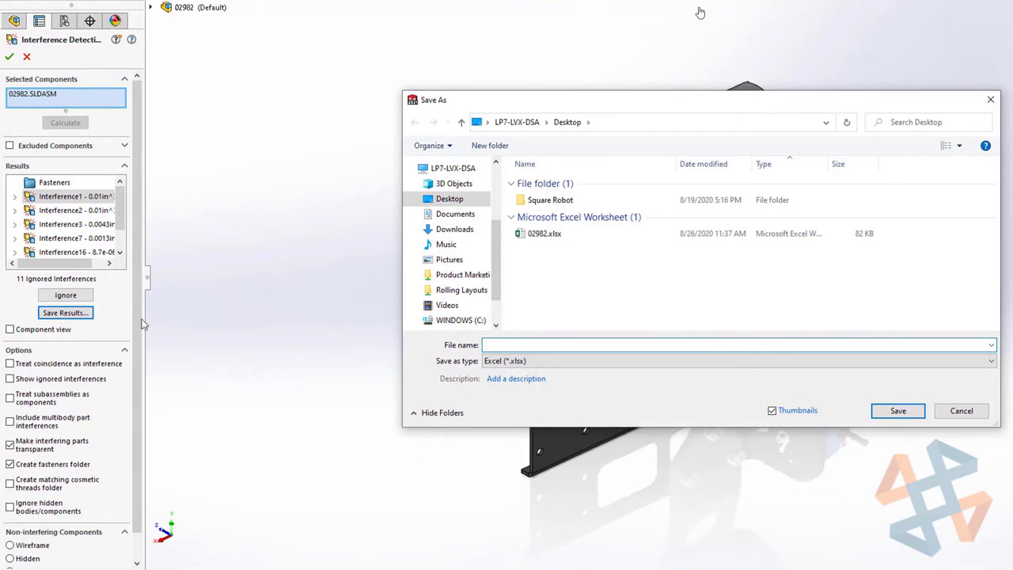
pyautogui.click(546, 233)
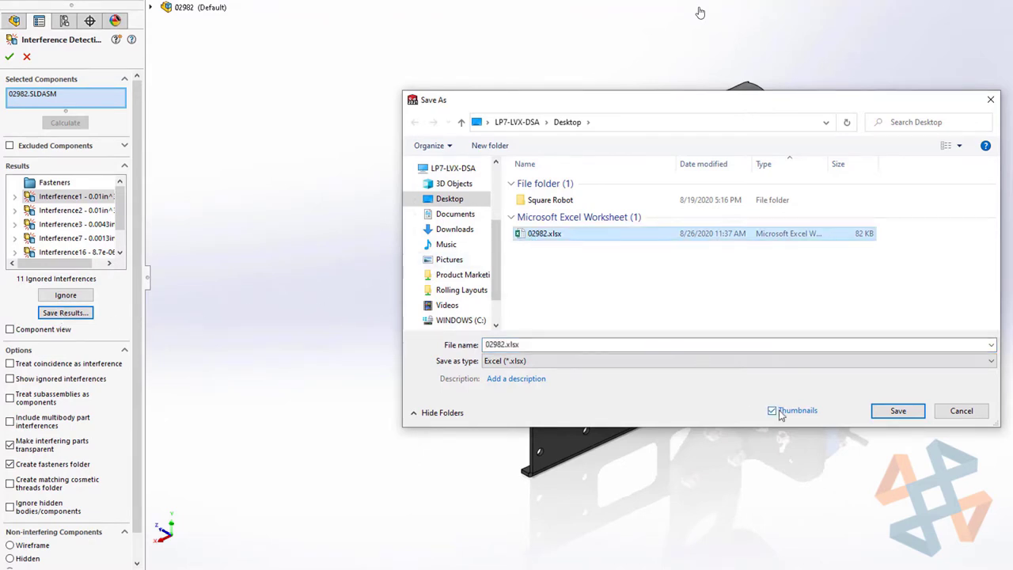
pyautogui.click(900, 412)
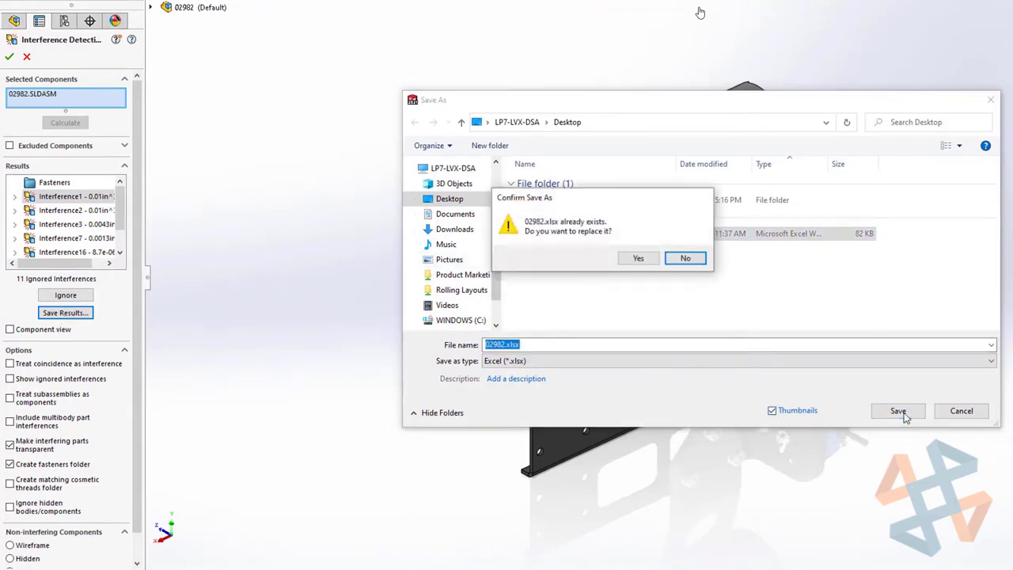
pyautogui.click(639, 258)
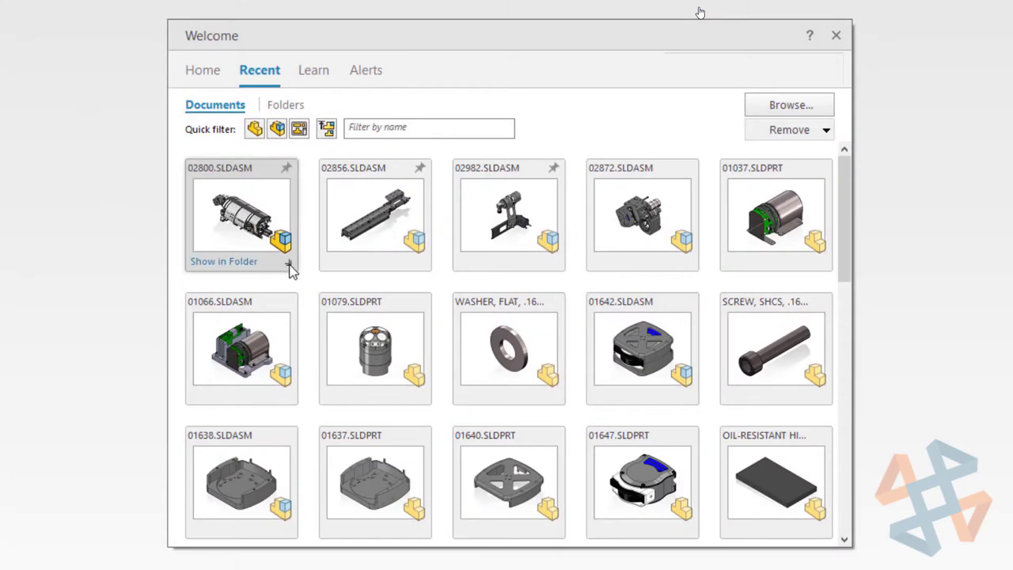
# Open the recent 02800 assembly from the Welcome dialog in Lightweight mode.
pyautogui.click(289, 262)
pyautogui.click(418, 285)
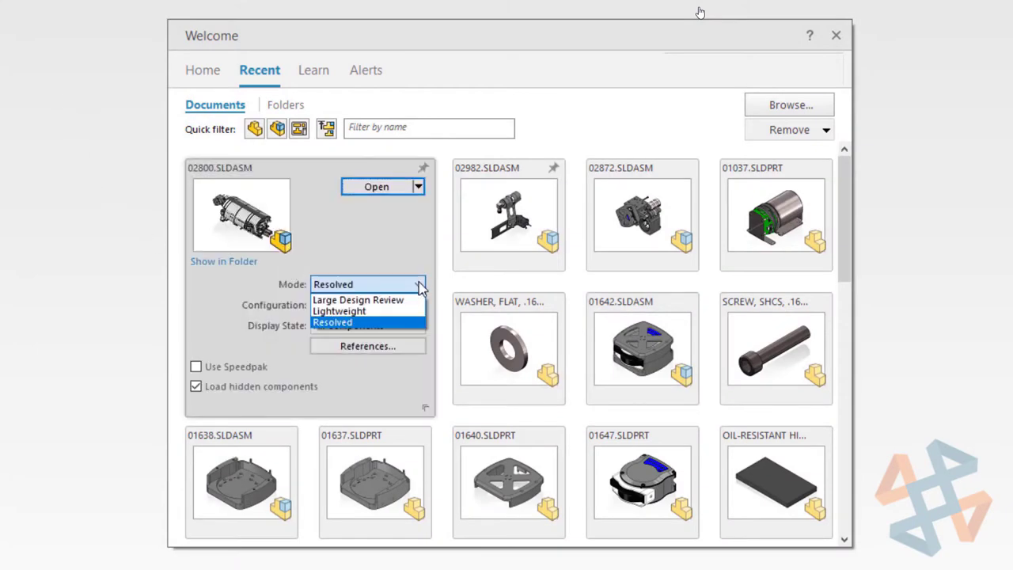
pyautogui.click(406, 309)
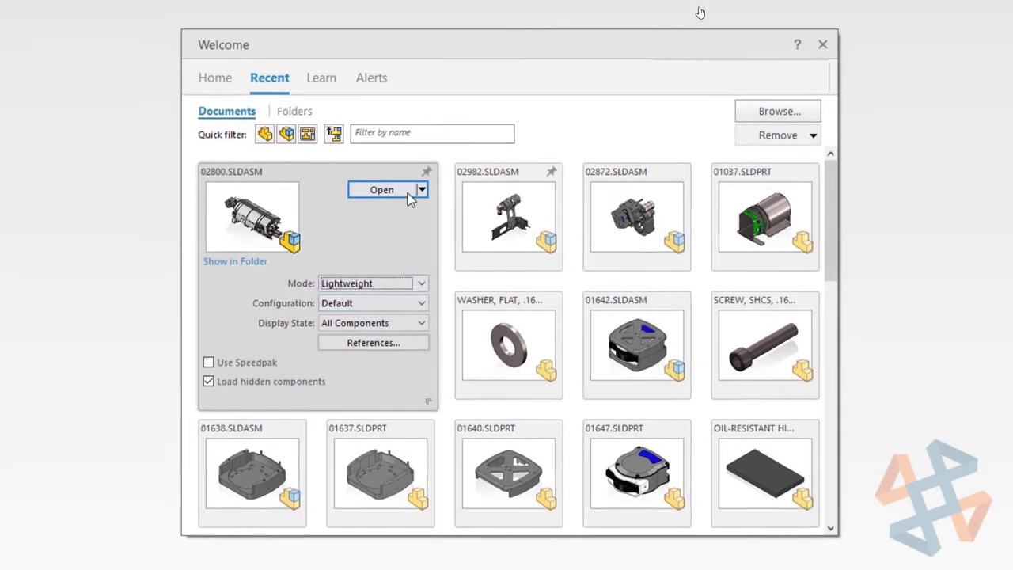
pyautogui.click(407, 193)
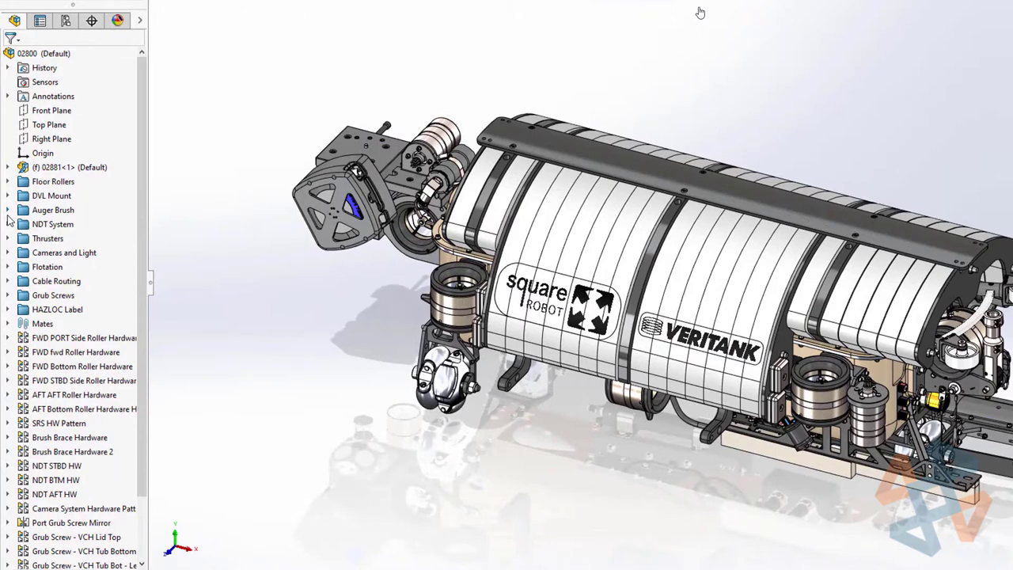
# Browse the Auger Brush folder's contents, then open subassembly 02856<2> in its own window.
pyautogui.click(8, 213)
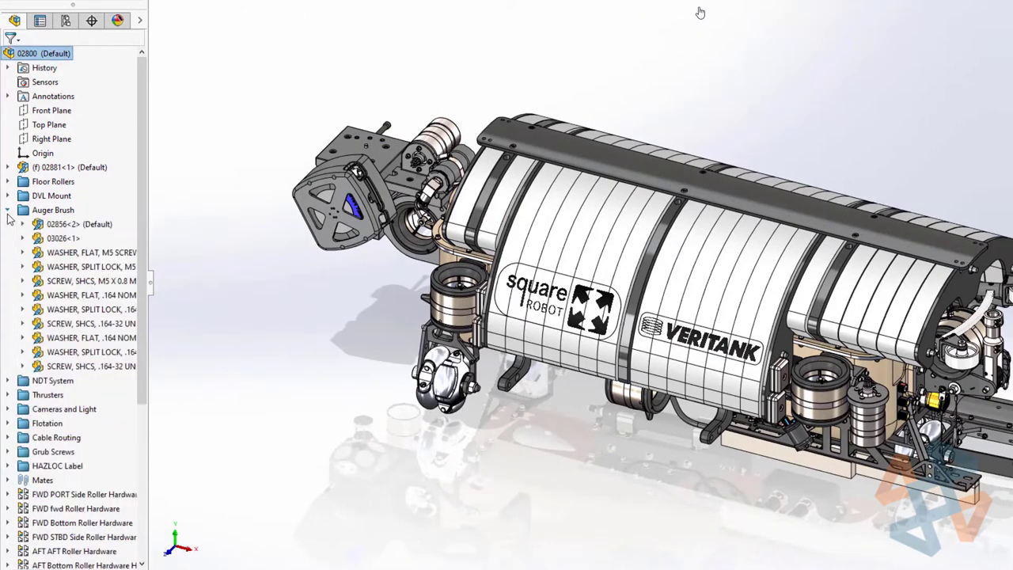
pyautogui.click(22, 224)
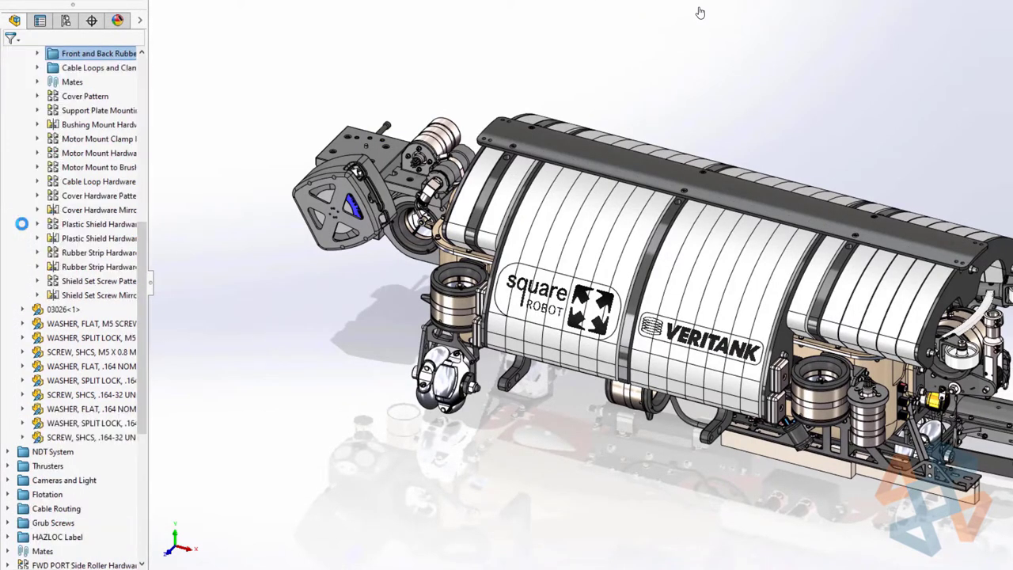
pyautogui.scroll(7, 22, 226)
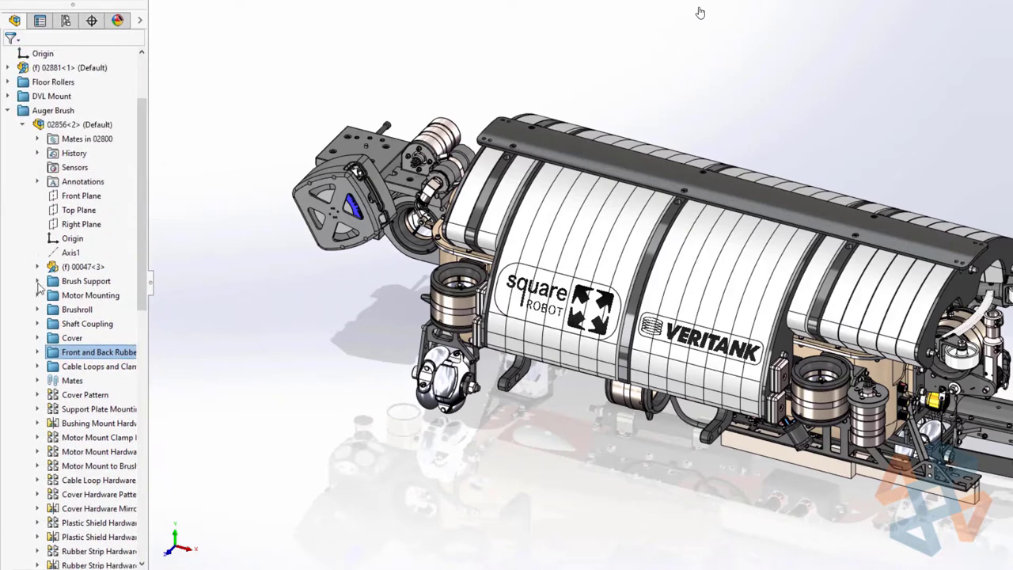
pyautogui.click(37, 309)
pyautogui.click(53, 325)
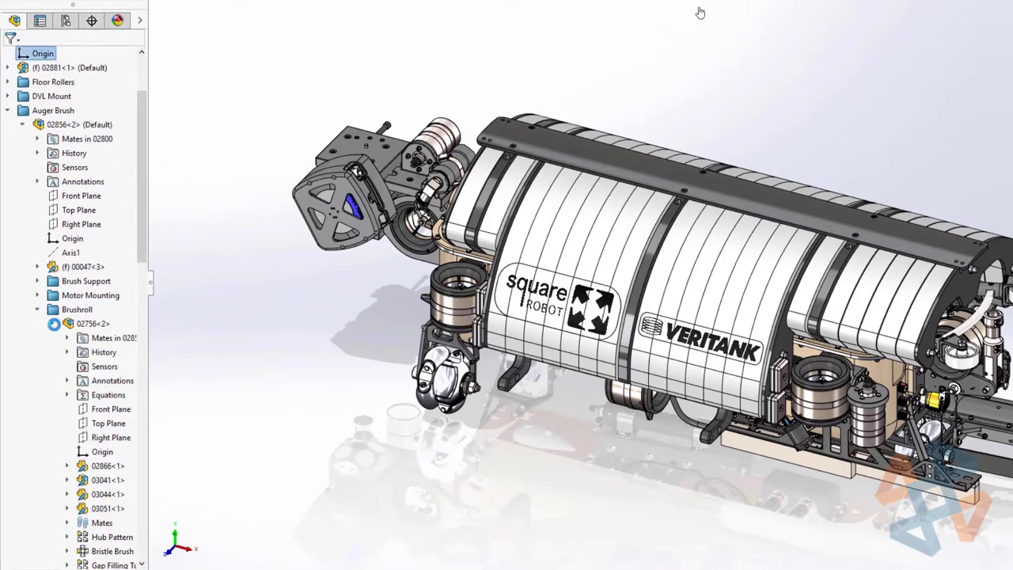
pyautogui.click(22, 125)
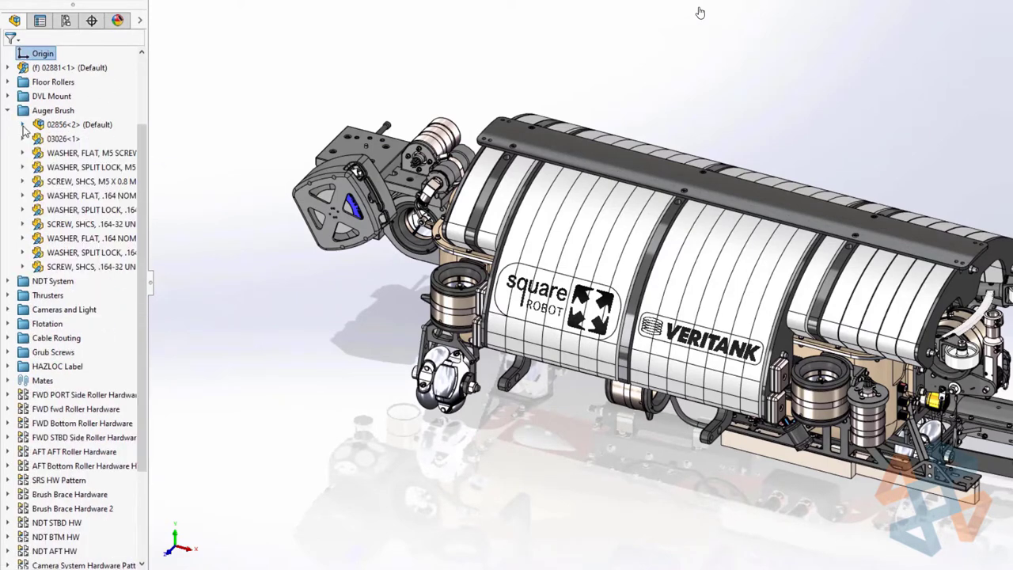
pyautogui.click(59, 124)
pyautogui.click(68, 88)
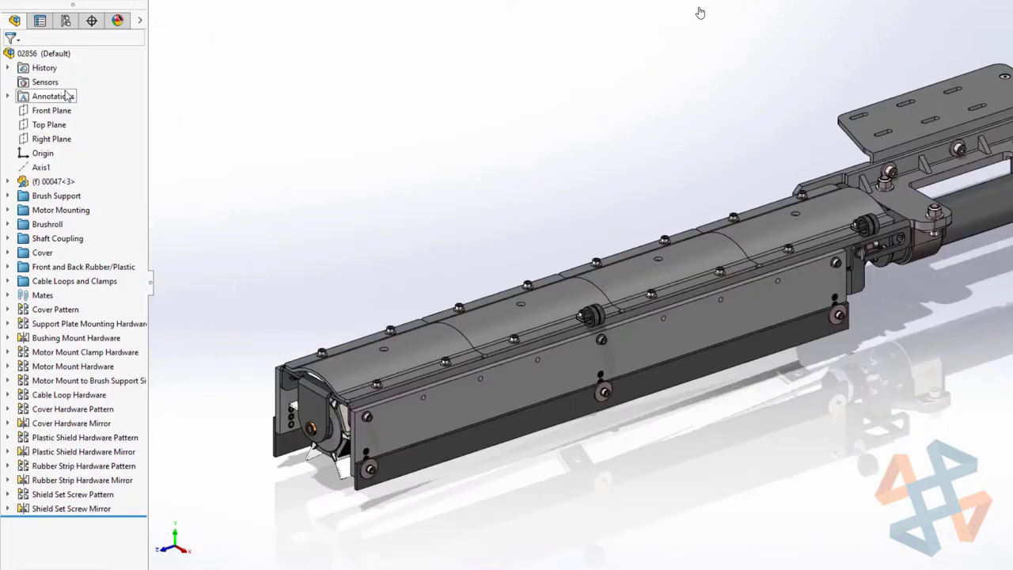
# Inspect the Brushroll folder's 02756<2> and 03041<1> components in the tree, then collapse them.
pyautogui.click(8, 224)
pyautogui.click(22, 238)
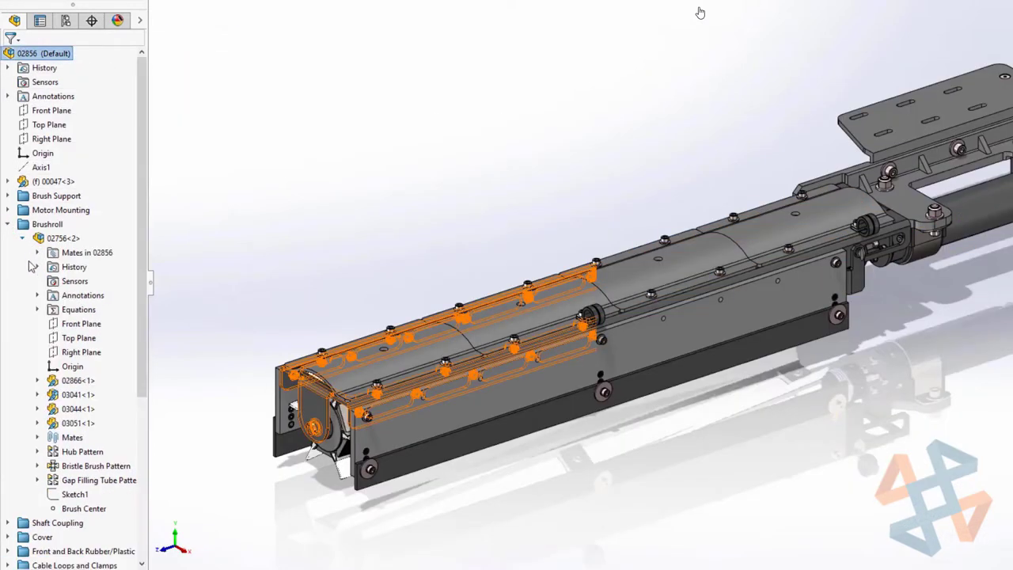
pyautogui.click(37, 394)
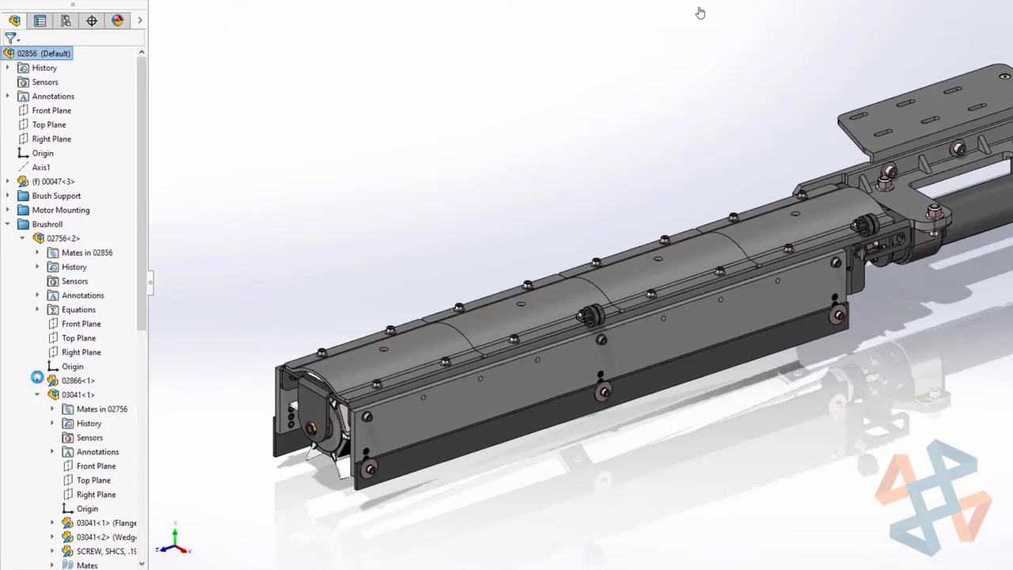
pyautogui.click(37, 394)
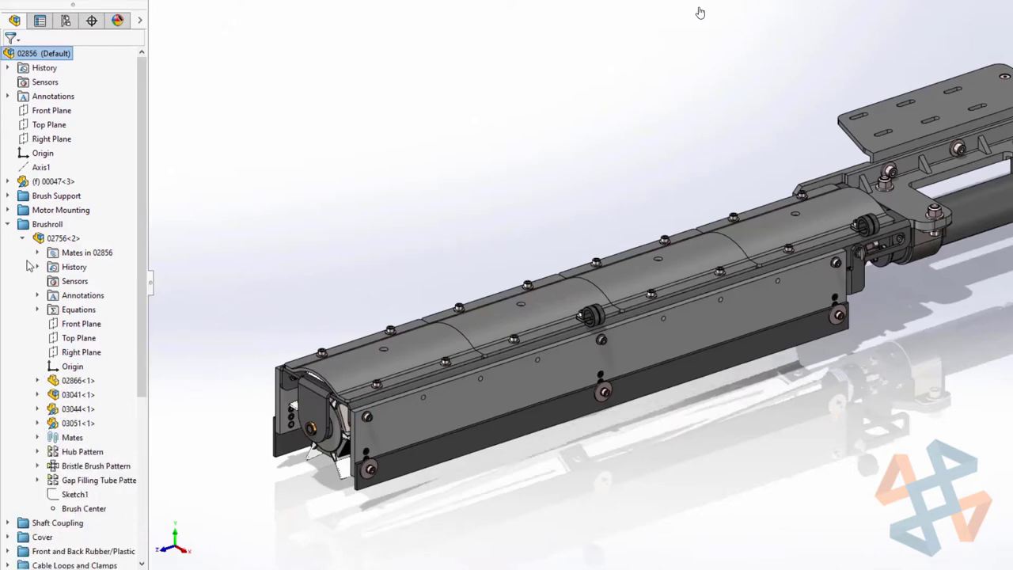
pyautogui.click(22, 239)
pyautogui.click(8, 224)
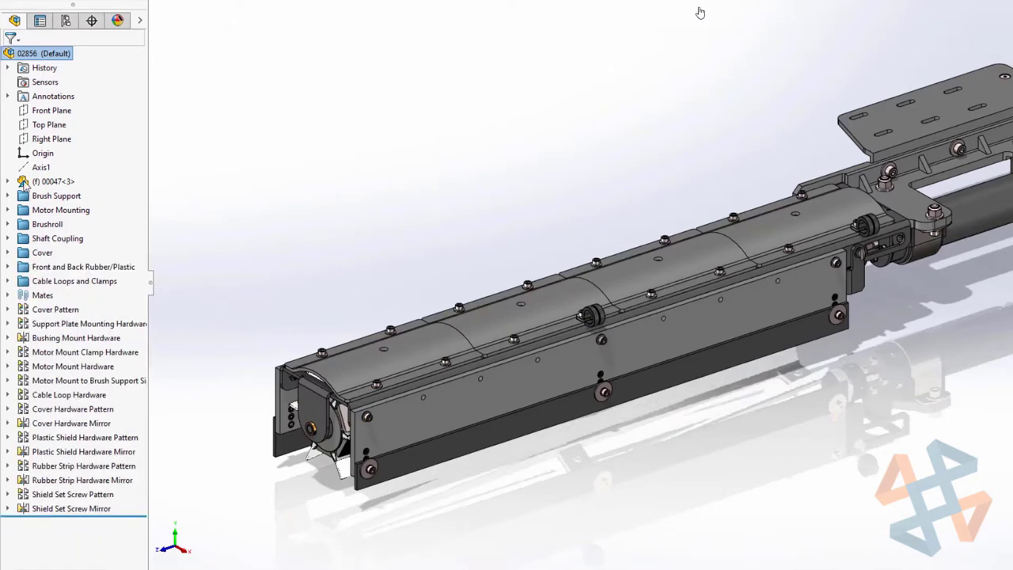
# In ConfigurationManager, activate No Hardware and then the Default configuration.
pyautogui.click(66, 21)
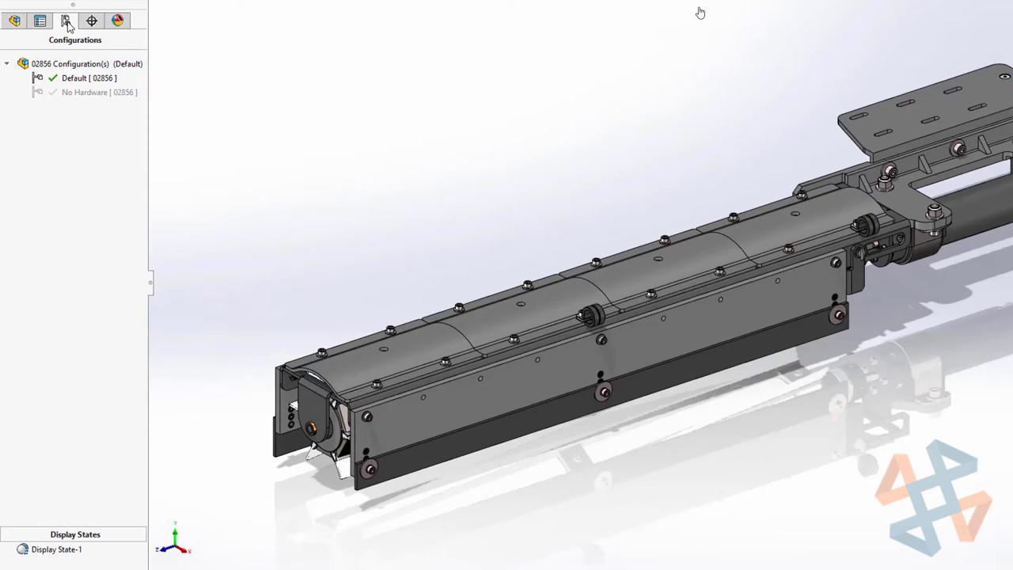
pyautogui.doubleClick(79, 91)
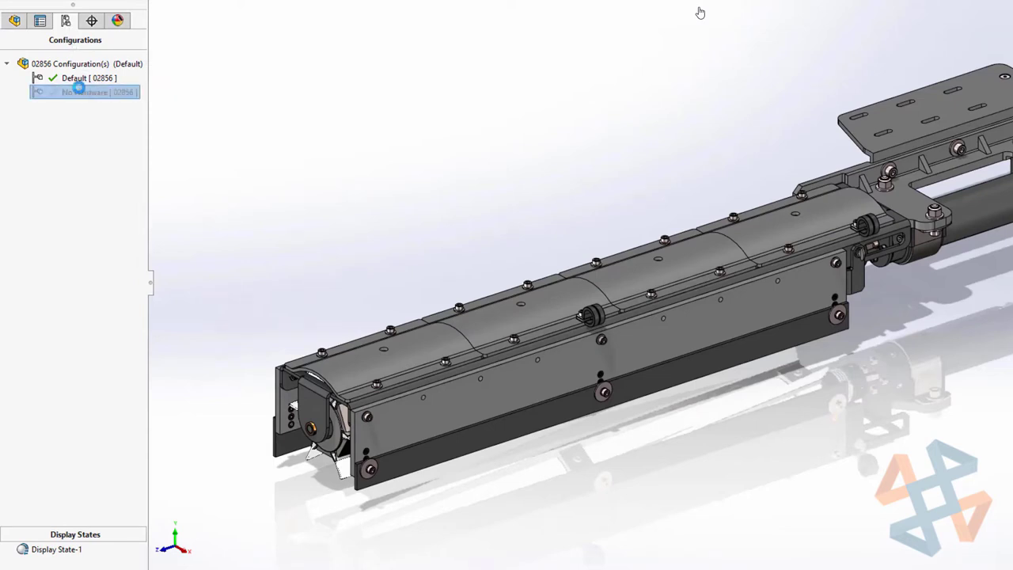
pyautogui.doubleClick(79, 78)
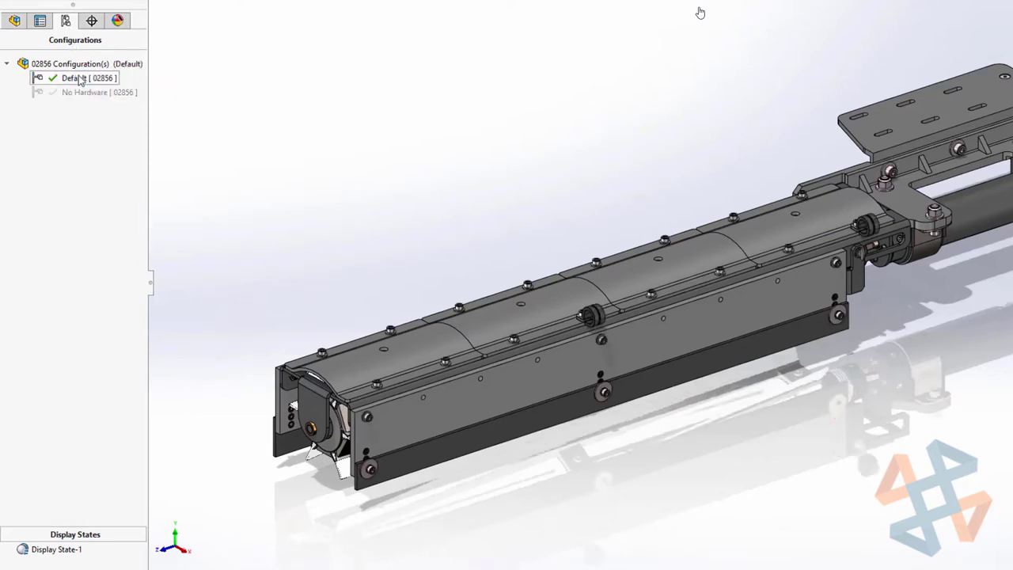
pyautogui.click(14, 21)
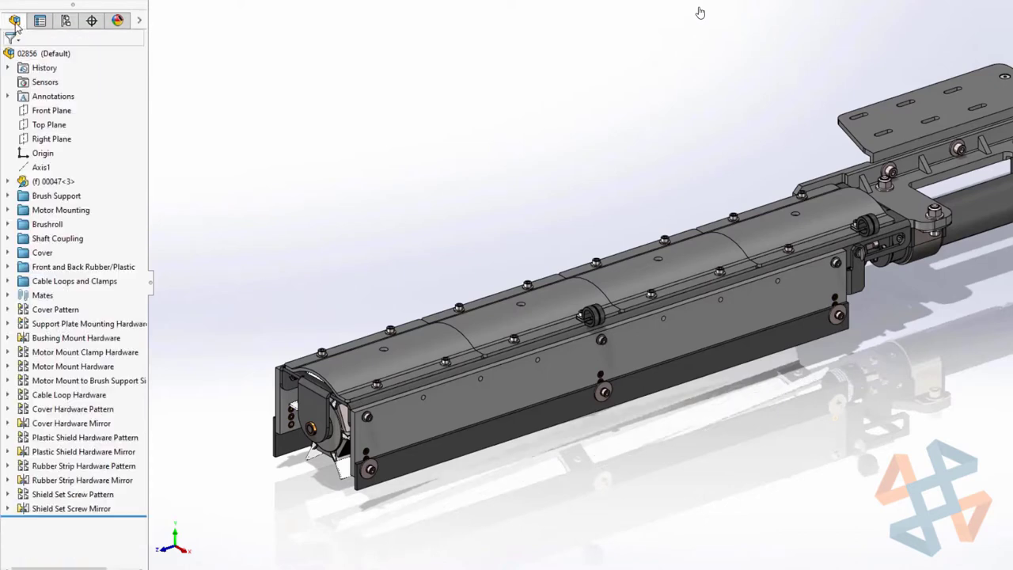
# Set all lightweight components of the top 02856 assembly to Resolved and fit the view.
pyautogui.click(44, 54)
pyautogui.rightClick(45, 54)
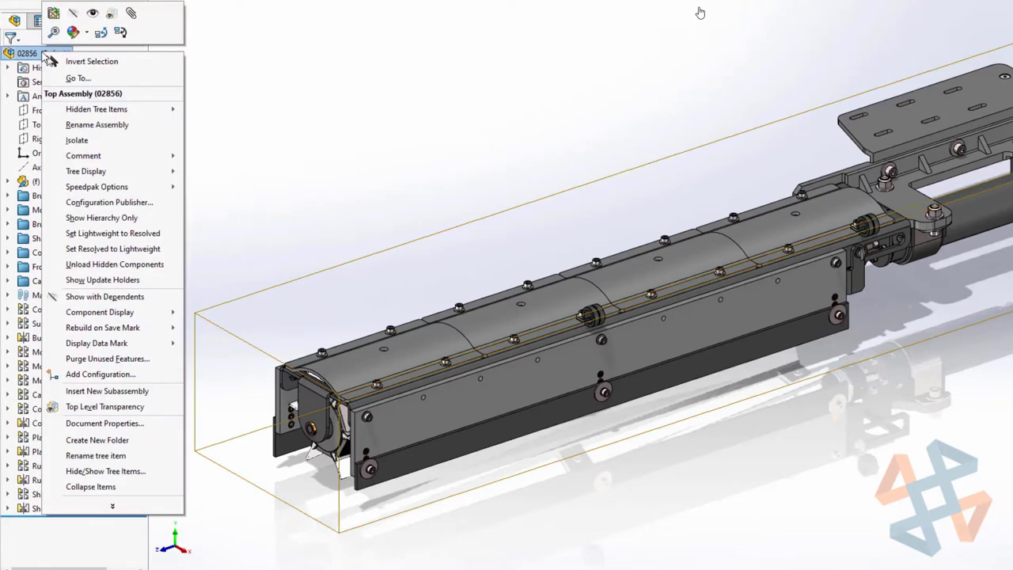
pyautogui.click(111, 232)
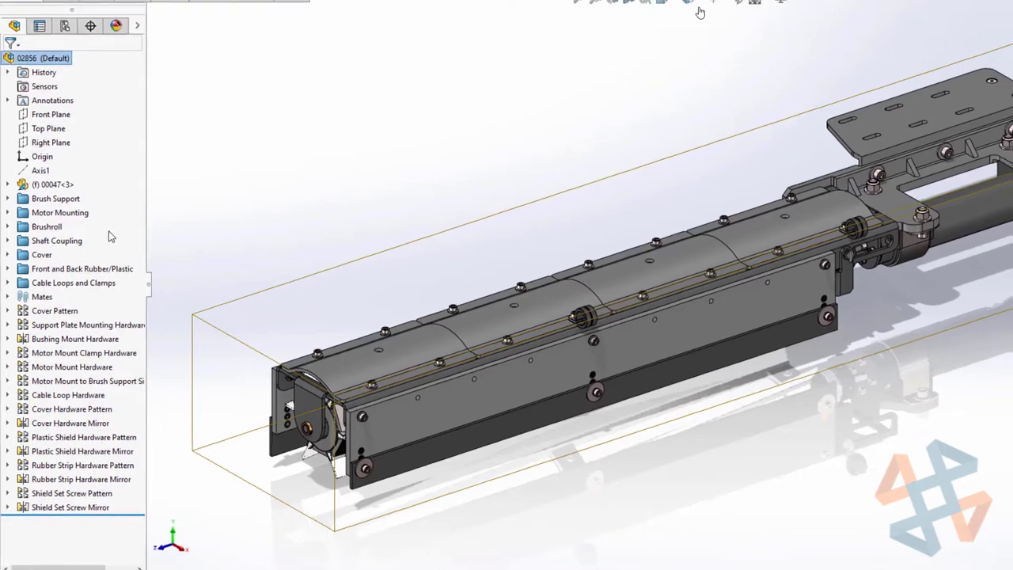
pyautogui.press('f')
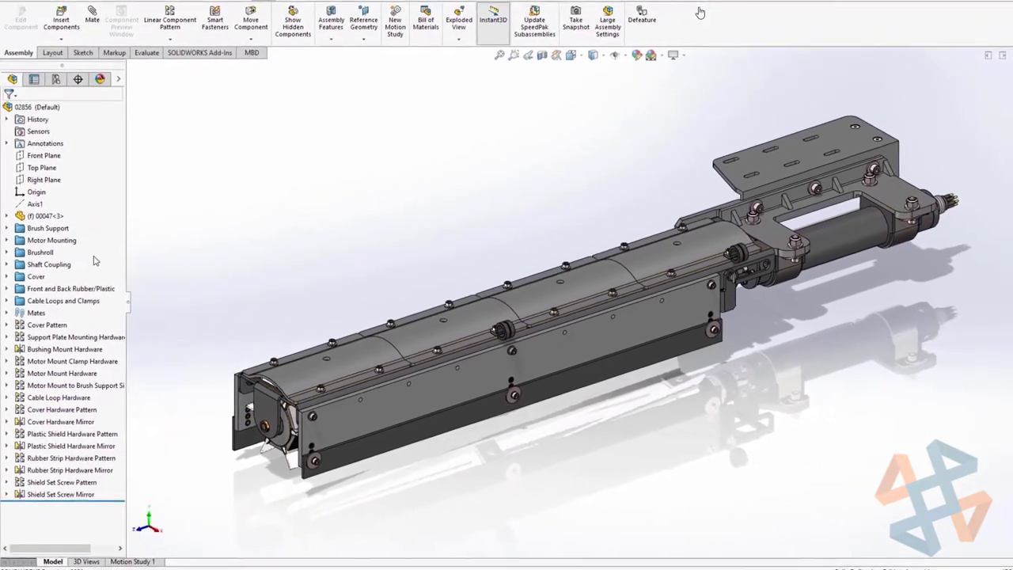
pyautogui.click(141, 66)
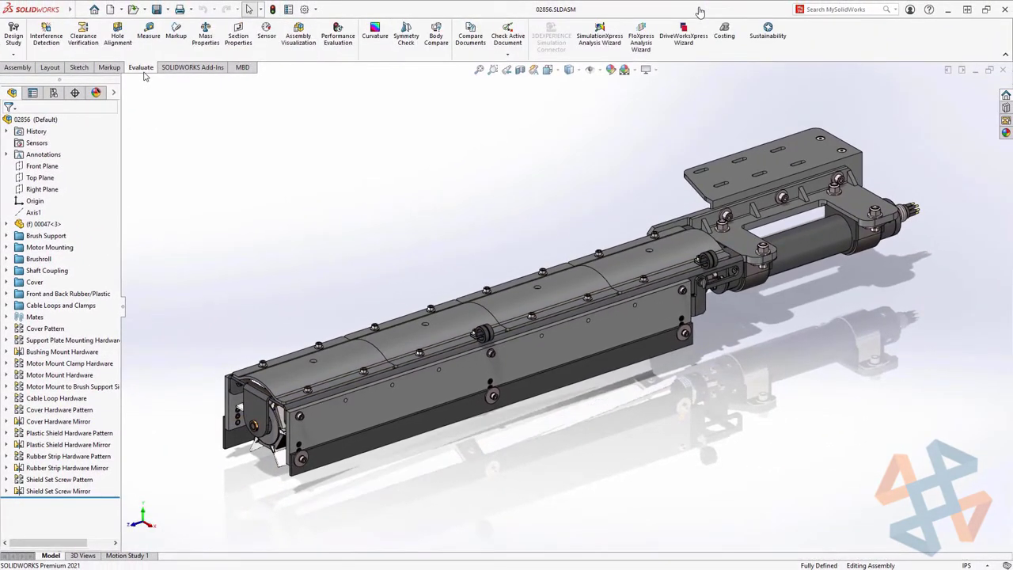
pyautogui.click(338, 40)
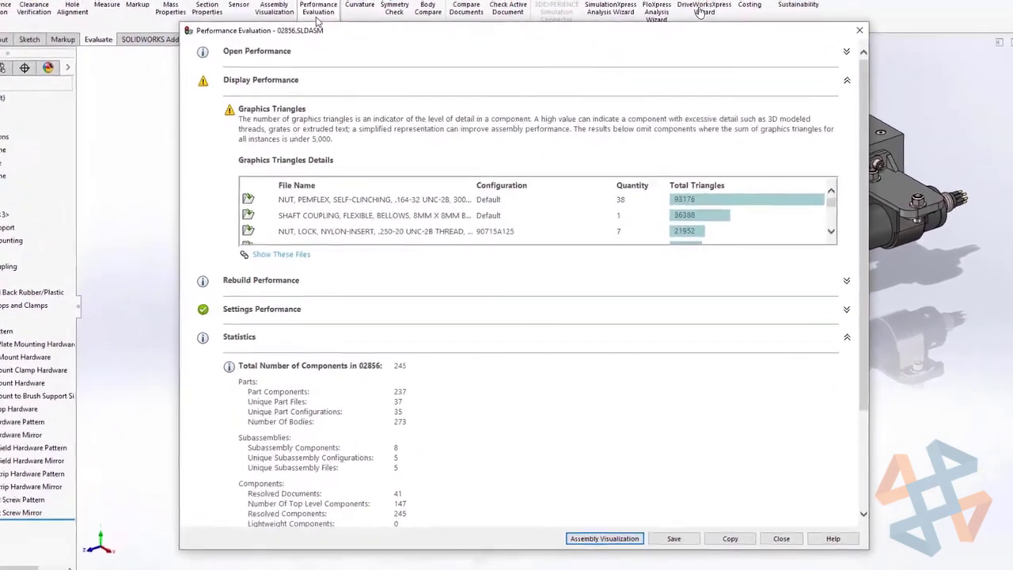
pyautogui.click(856, 73)
pyautogui.click(867, 99)
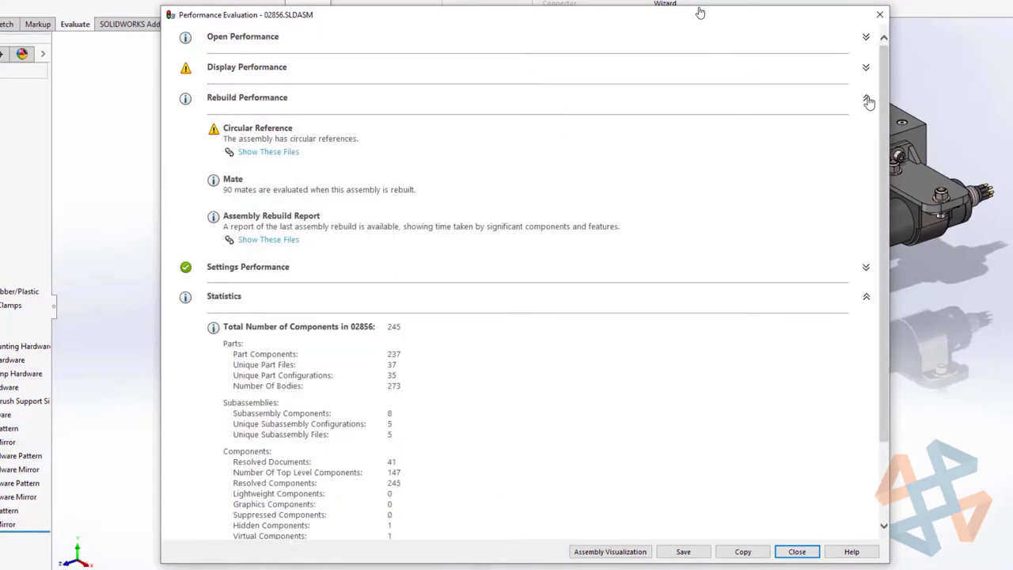
pyautogui.click(273, 156)
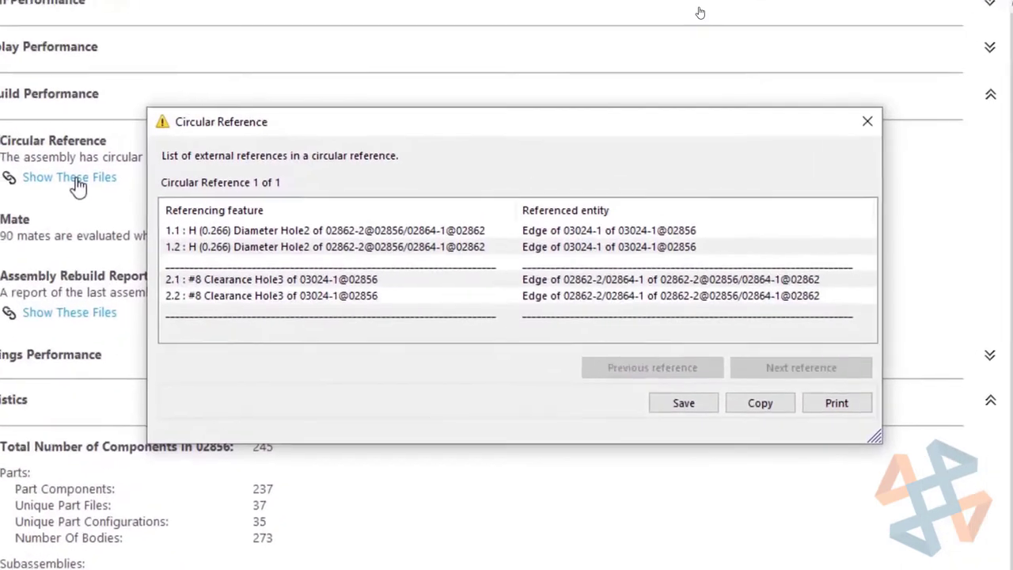
pyautogui.click(301, 229)
pyautogui.click(307, 247)
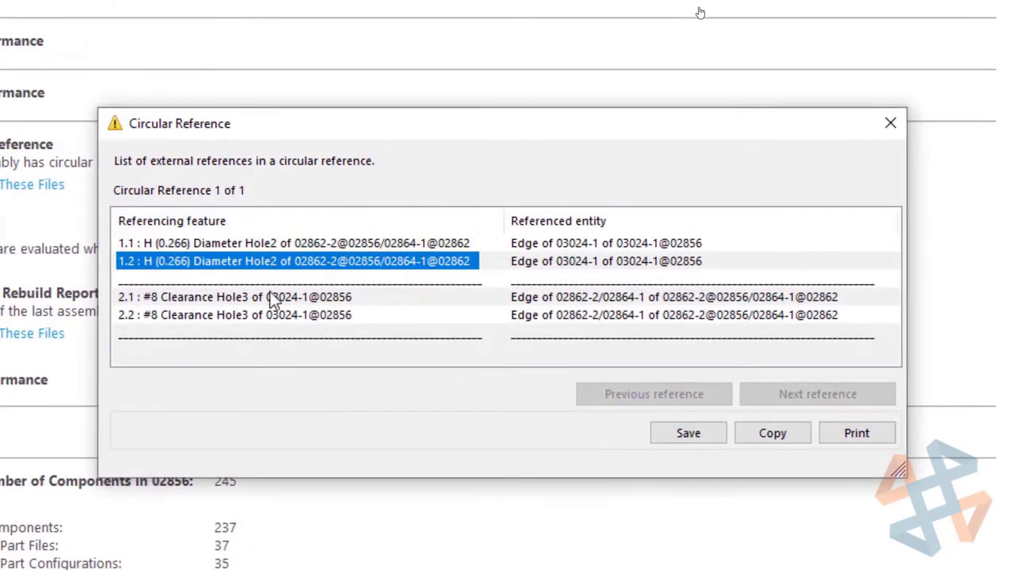
pyautogui.click(272, 298)
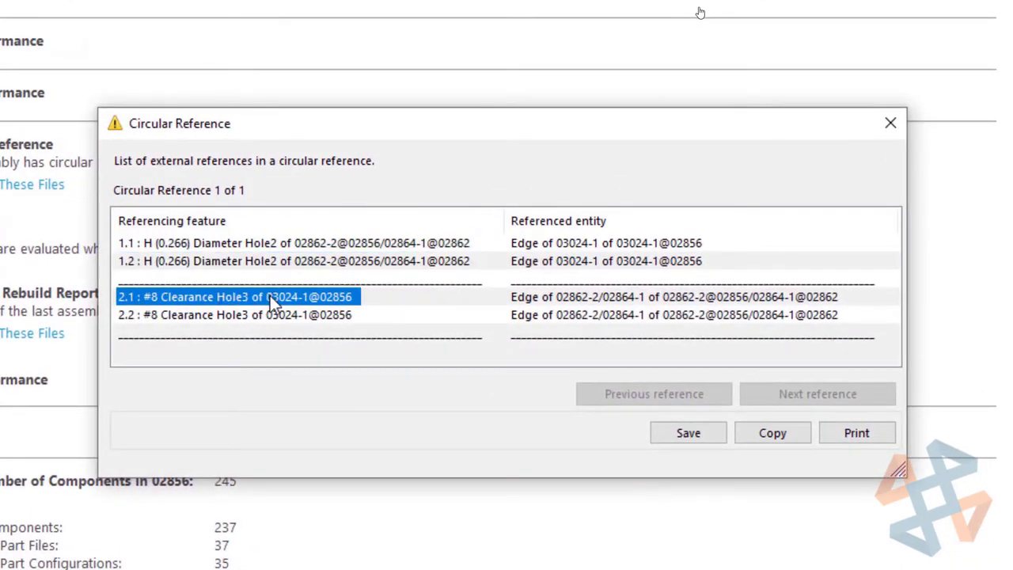
pyautogui.click(266, 315)
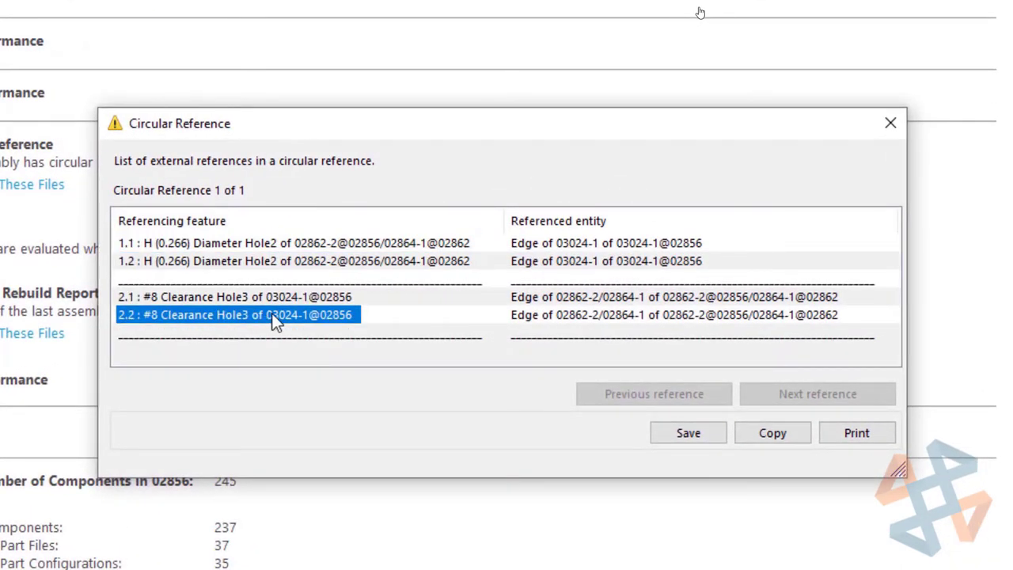
pyautogui.click(890, 123)
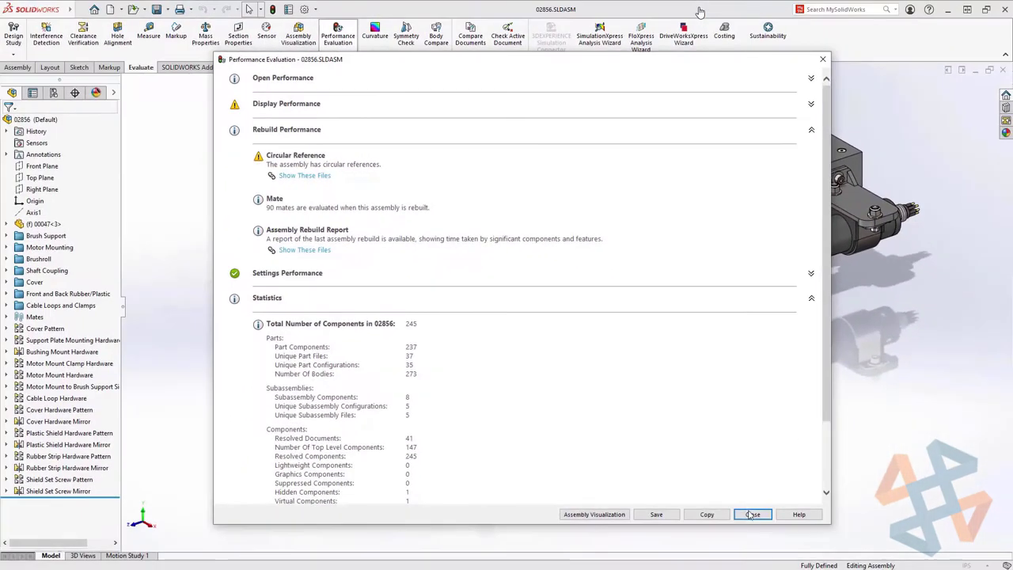
pyautogui.click(755, 514)
pyautogui.click(17, 67)
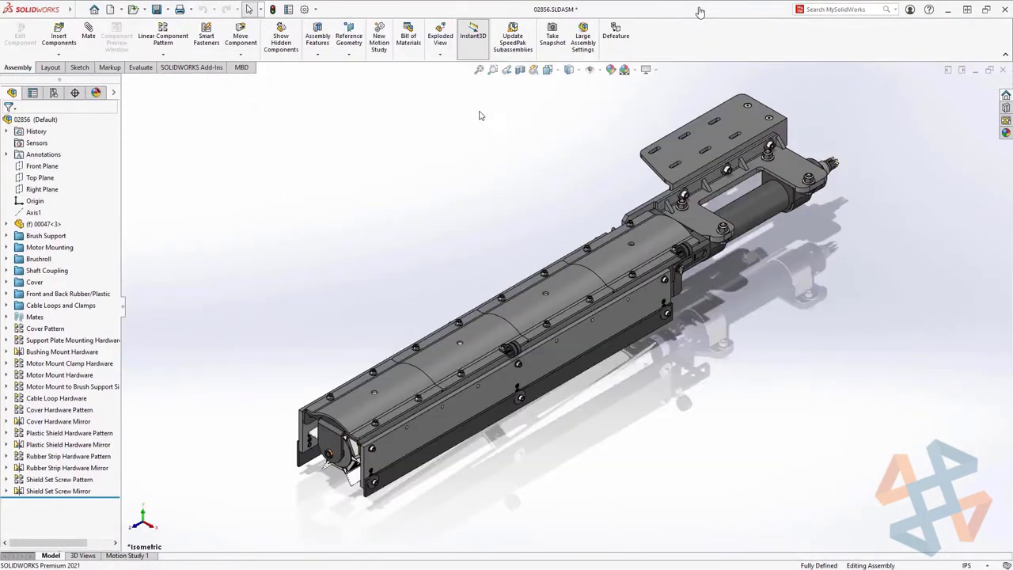
# Start Defeature and group the front-end components, side plate and lower strip.
pyautogui.click(615, 34)
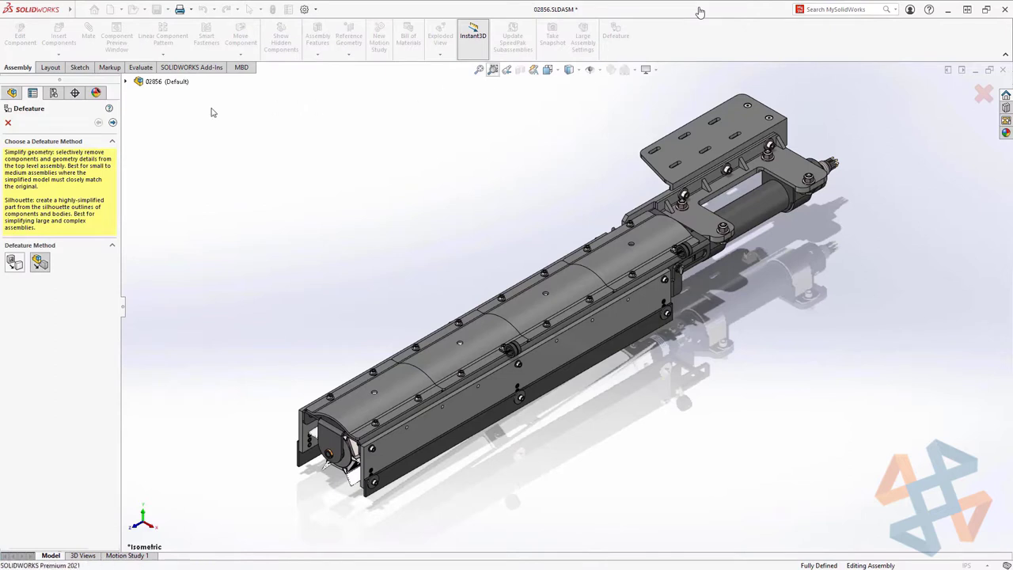
pyautogui.click(112, 123)
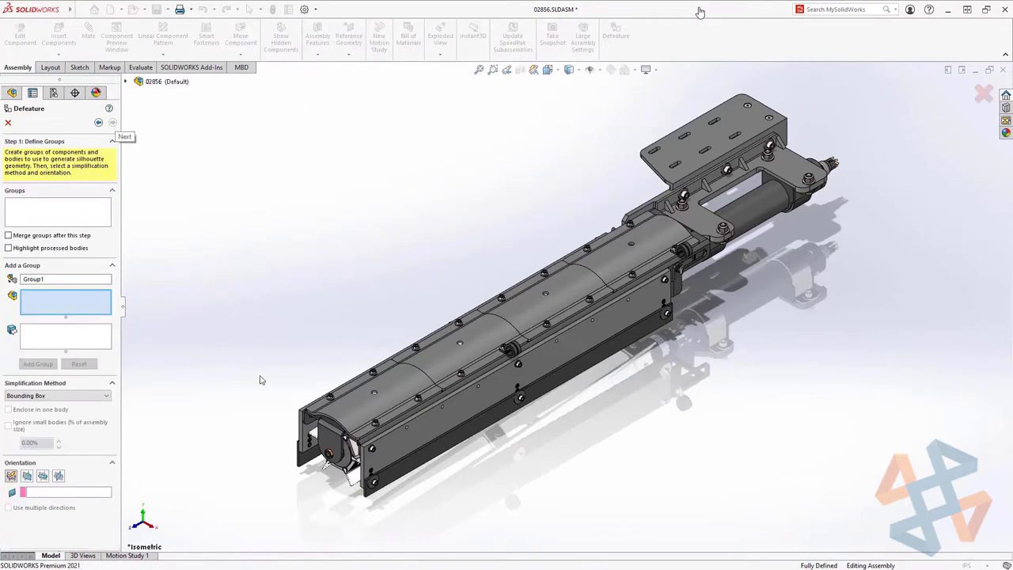
pyautogui.click(312, 431)
pyautogui.click(314, 463)
pyautogui.click(475, 383)
pyautogui.click(475, 419)
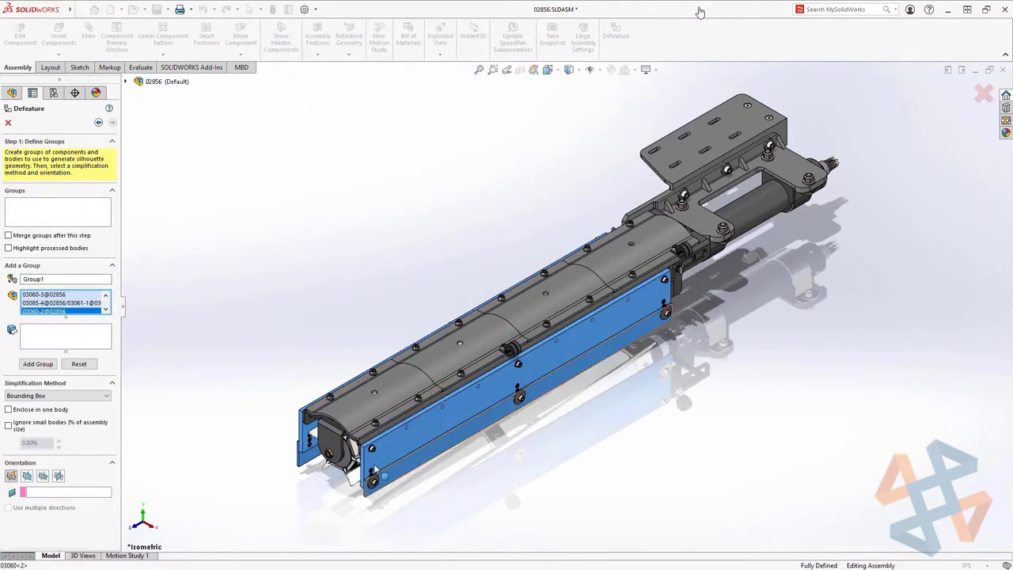
pyautogui.click(38, 364)
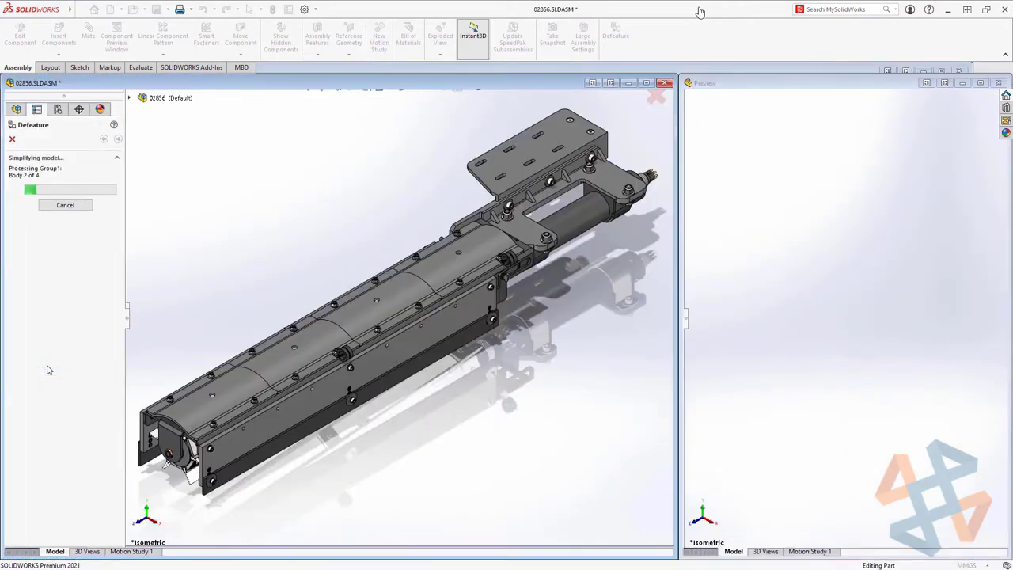
# Create Group5 from the cylinder and its end fitting with its own simplification method.
pyautogui.click(568, 222)
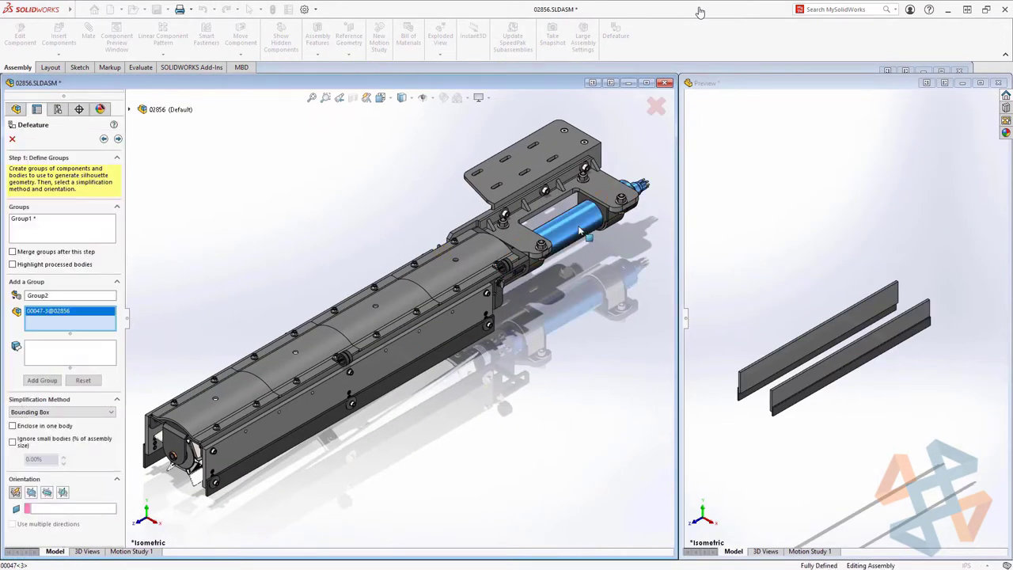
pyautogui.click(87, 413)
pyautogui.click(73, 429)
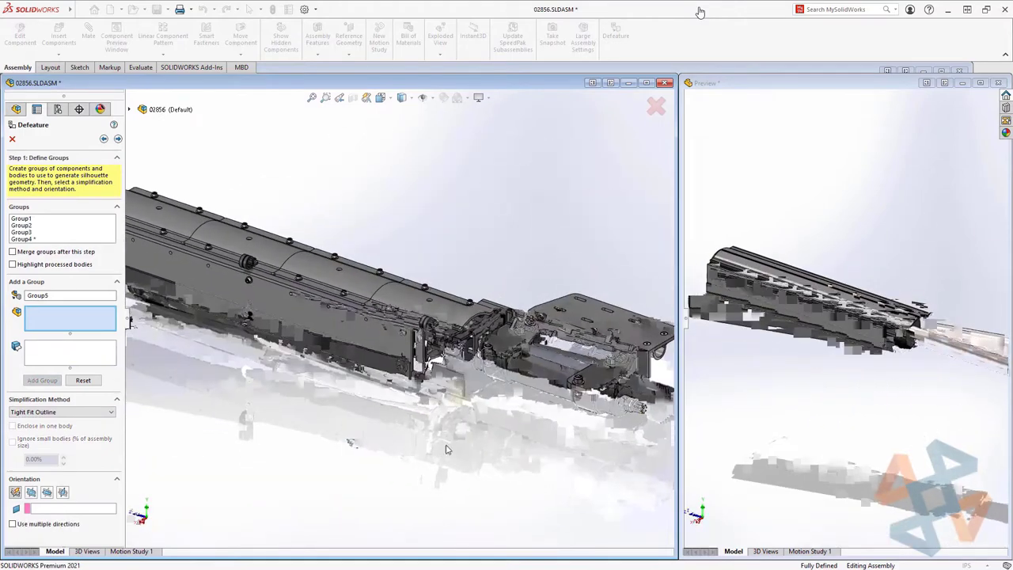
pyautogui.click(506, 366)
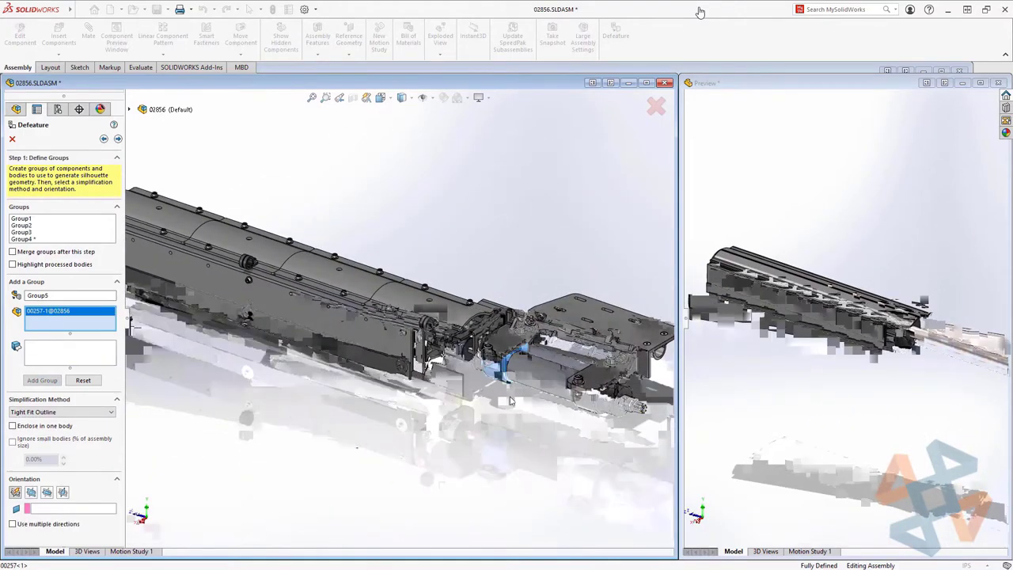
pyautogui.click(588, 411)
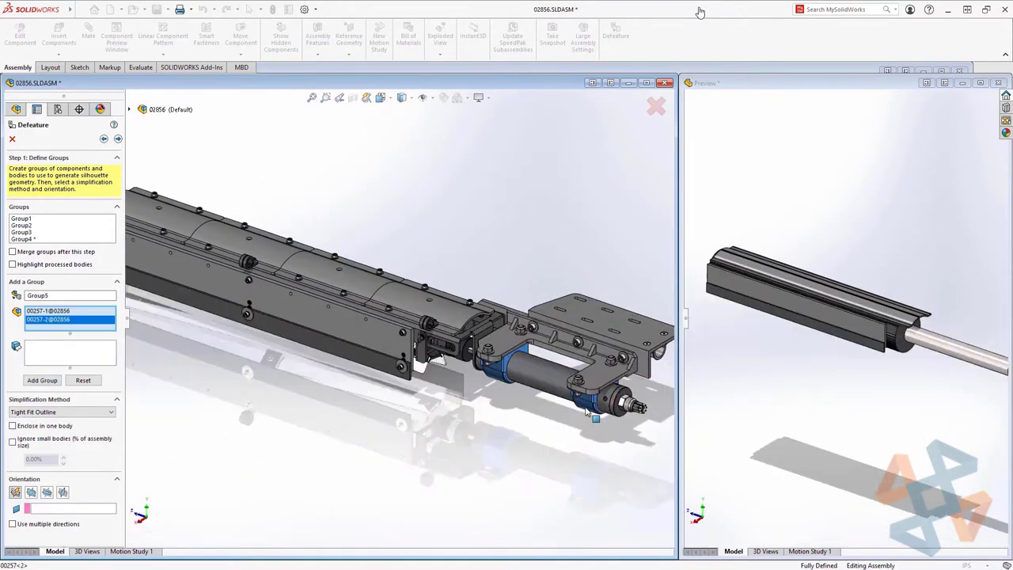
pyautogui.click(52, 385)
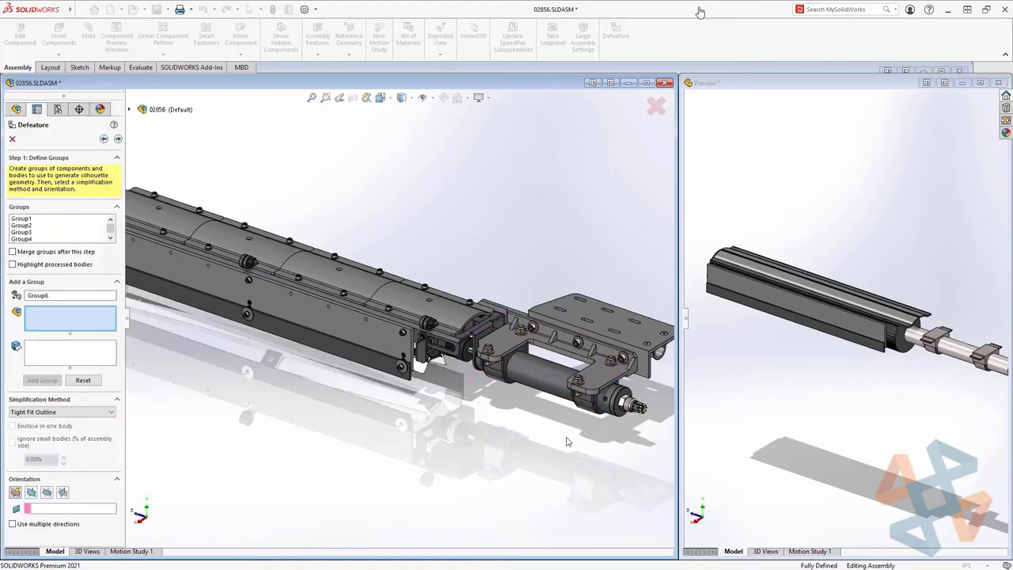
# Create Group6 from the bracket and plate copied without simplification, then run the defeature.
pyautogui.click(461, 315)
pyautogui.click(461, 315)
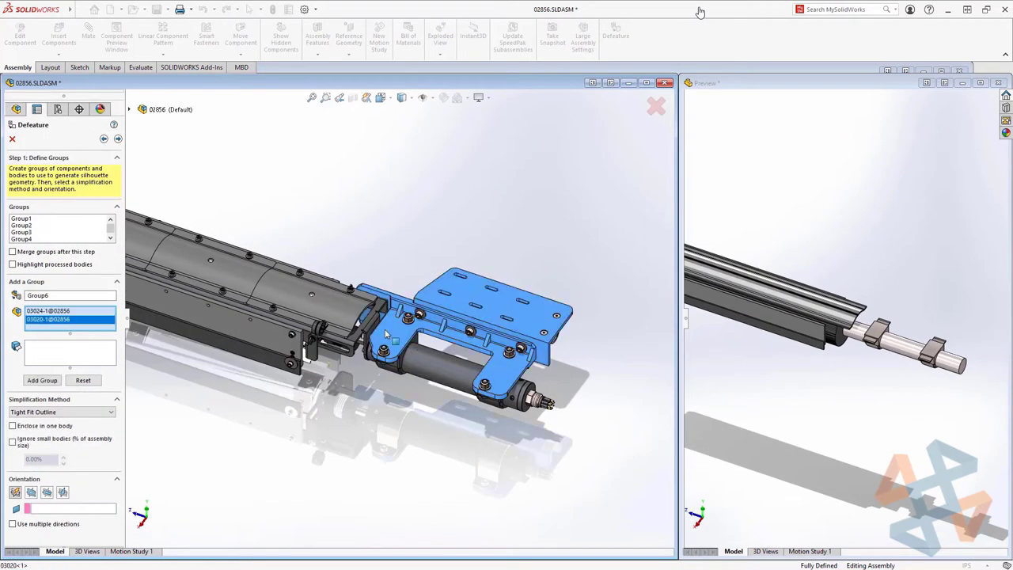
pyautogui.click(62, 411)
pyautogui.click(47, 448)
pyautogui.click(45, 384)
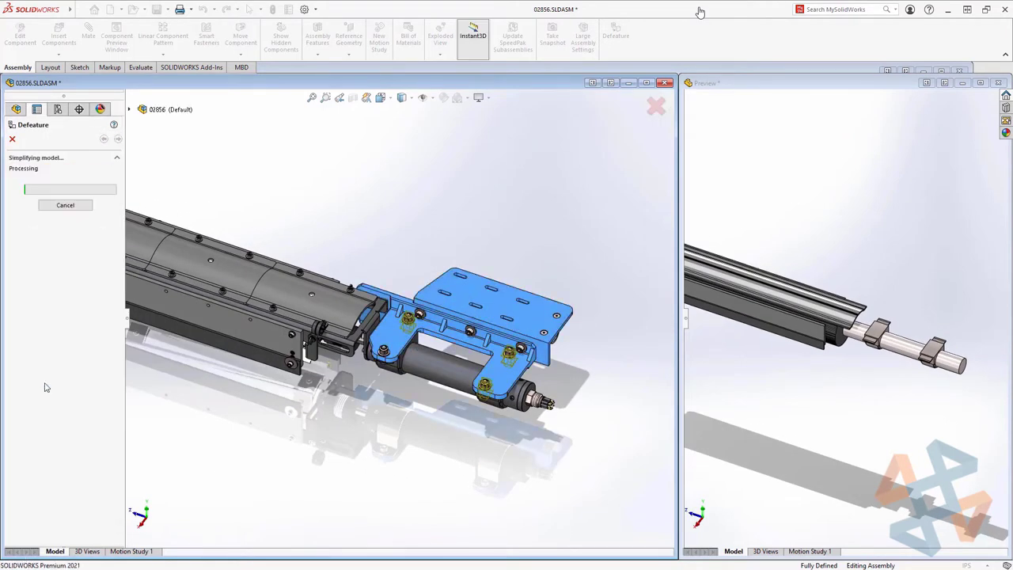
pyautogui.click(118, 139)
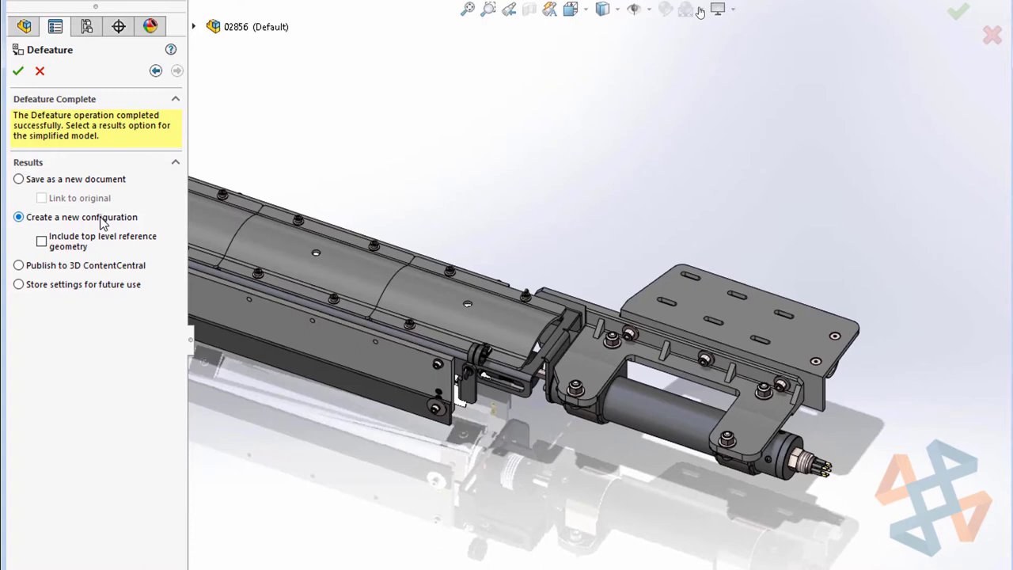
# Save the simplified 02856 as configuration Default_defeature, then reactivate the assembly's full Default configuration.
pyautogui.click(17, 70)
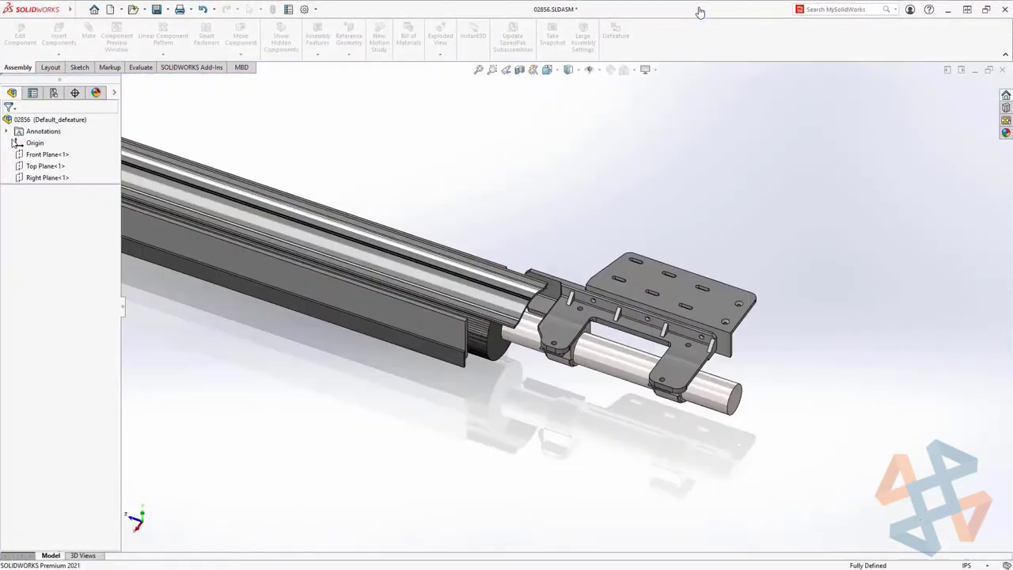
pyautogui.moveTo(253, 425); pyautogui.dragTo(280, 353, button='middle')
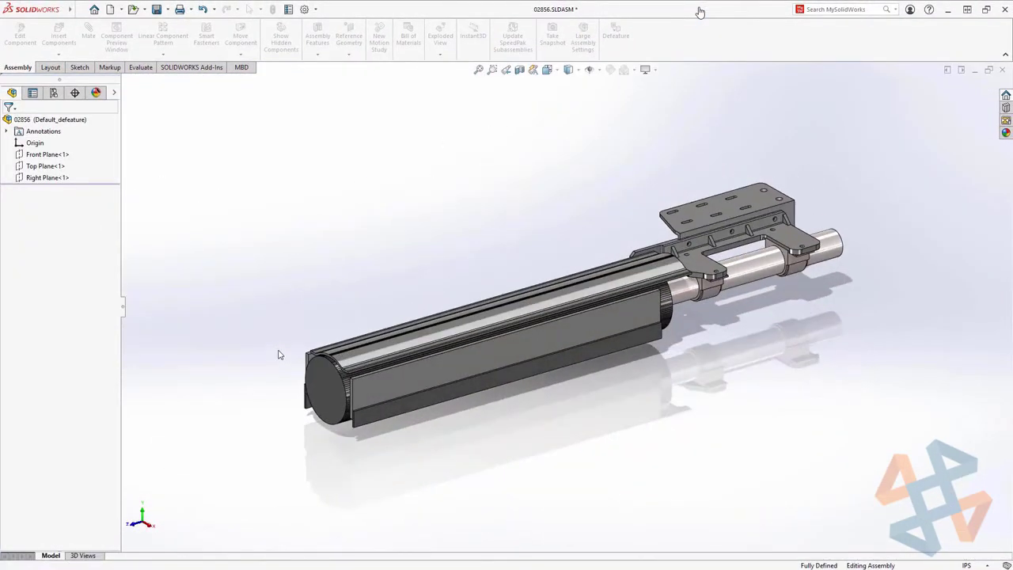
pyautogui.click(54, 93)
pyautogui.doubleClick(70, 139)
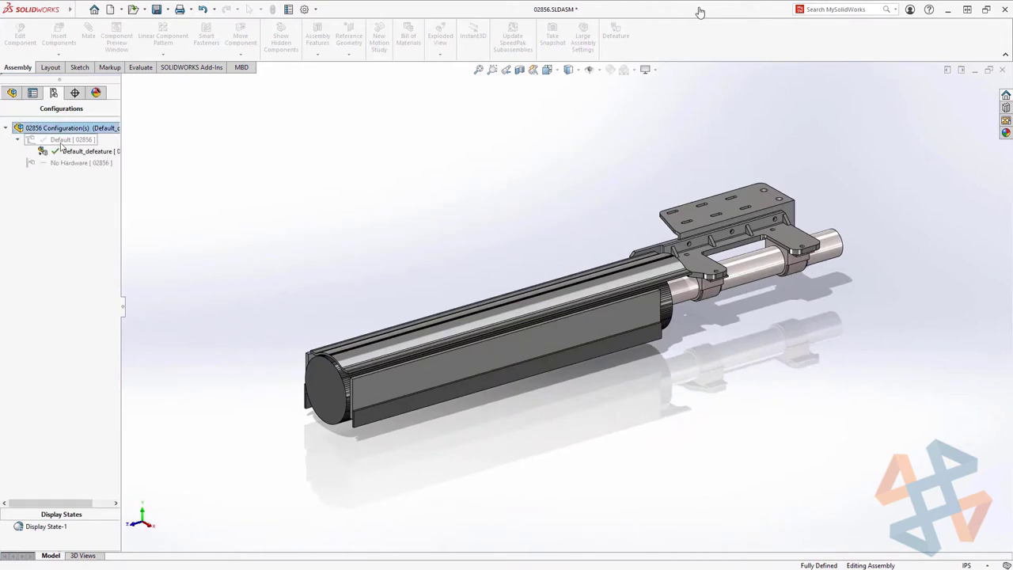
pyautogui.click(12, 92)
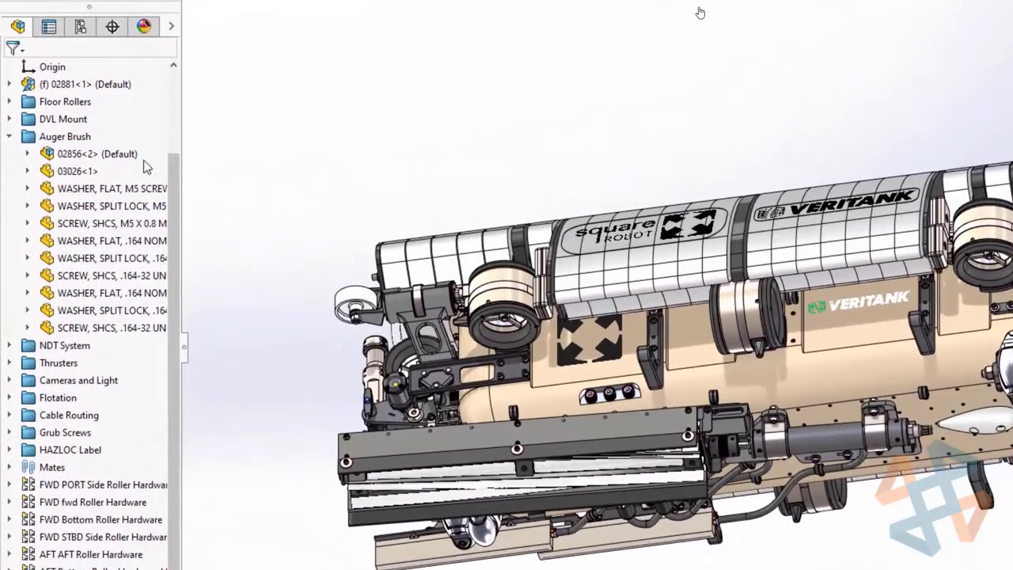
# Set subassembly 02856<2> to Use Defeatured and orbit the 02800 vehicle assembly to view it.
pyautogui.rightClick(142, 156)
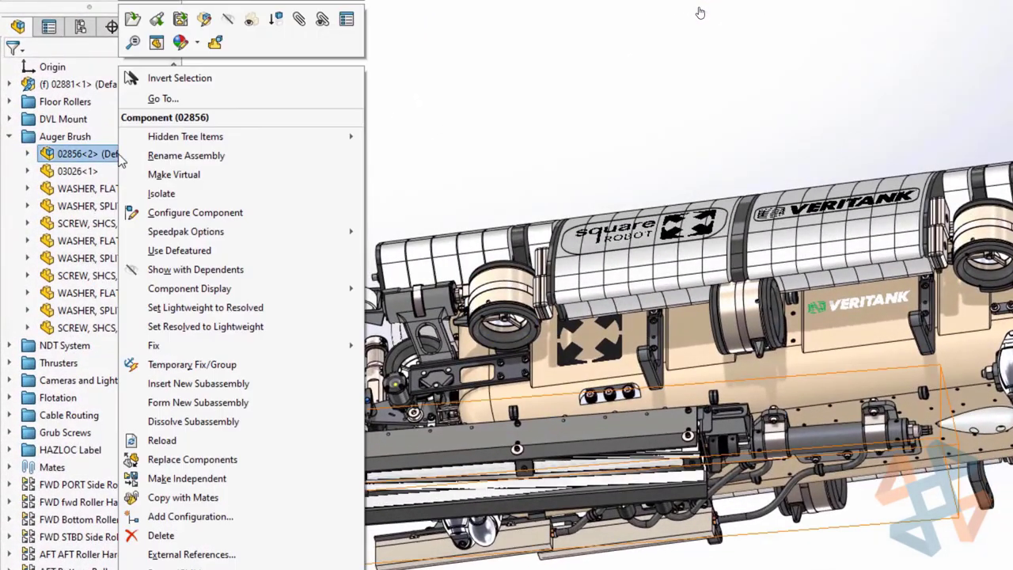
pyautogui.click(200, 256)
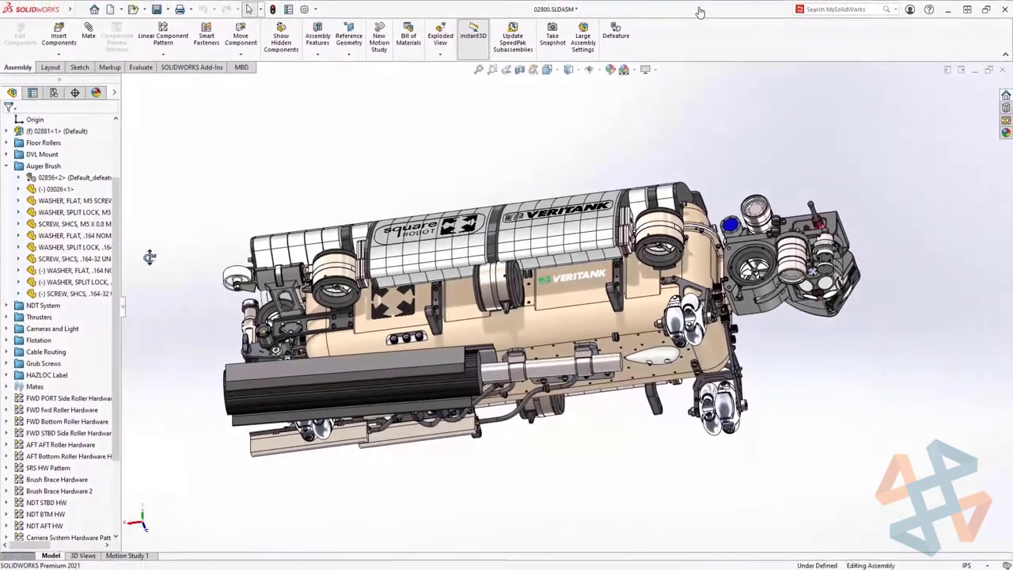
pyautogui.moveTo(150, 257); pyautogui.dragTo(335, 422, button='middle')
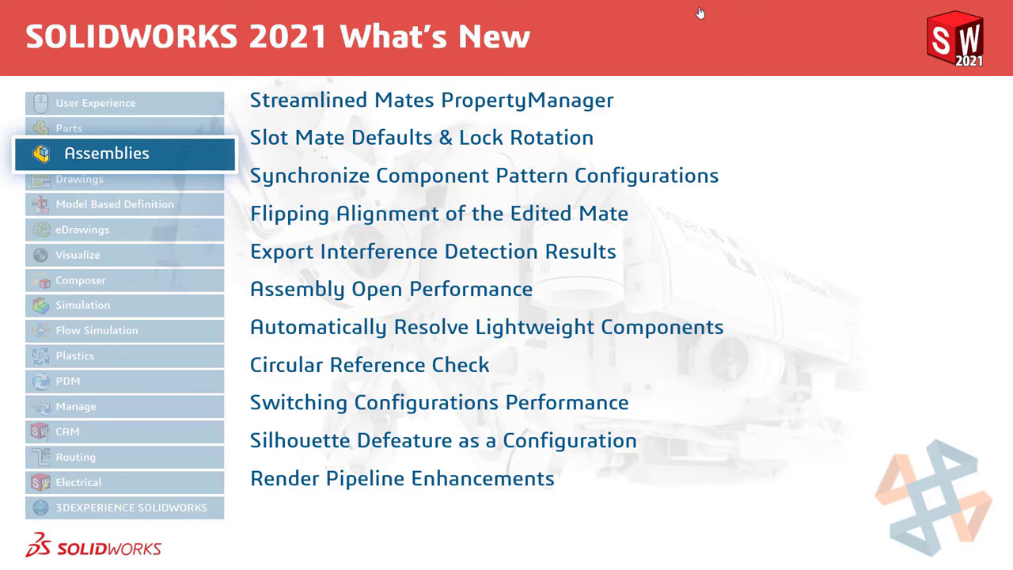
# Show the VEHICLE CONTROL HOUSING ASSY sheet and zoom in on the housing's circuit boards.
pyautogui.click(578, 356)
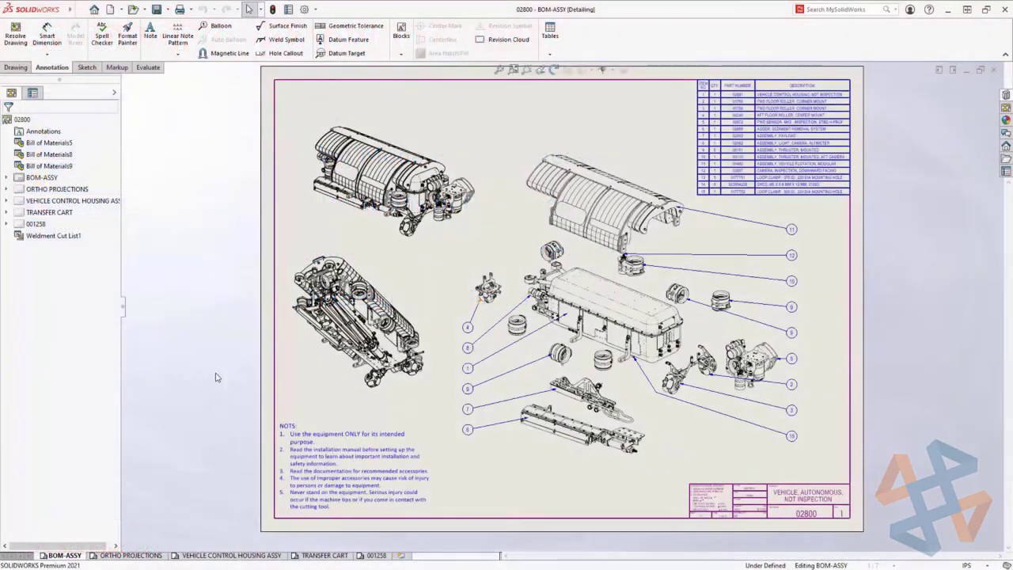
pyautogui.click(232, 555)
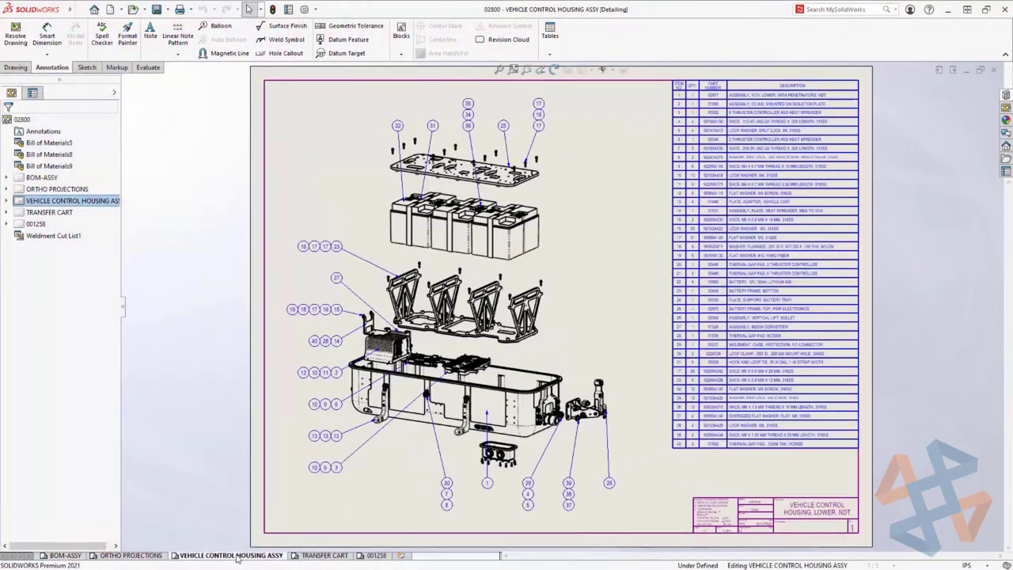
pyautogui.scroll(-5, 550, 364)
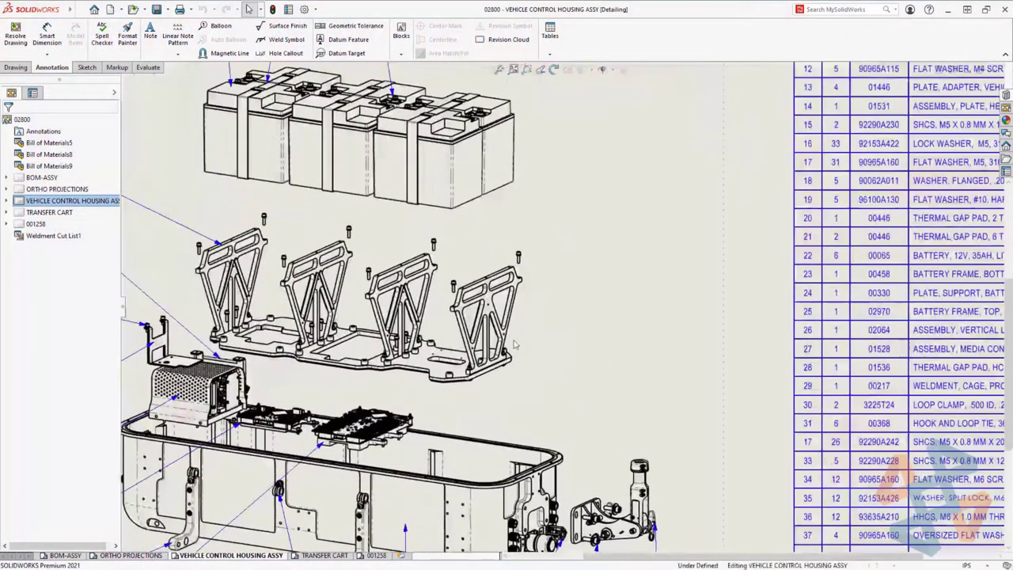
pyautogui.keyDown('ctrl'); pyautogui.moveTo(382, 351); pyautogui.dragTo(407, 382, button='middle'); pyautogui.keyUp('ctrl')
pyautogui.scroll(-8, 408, 382)
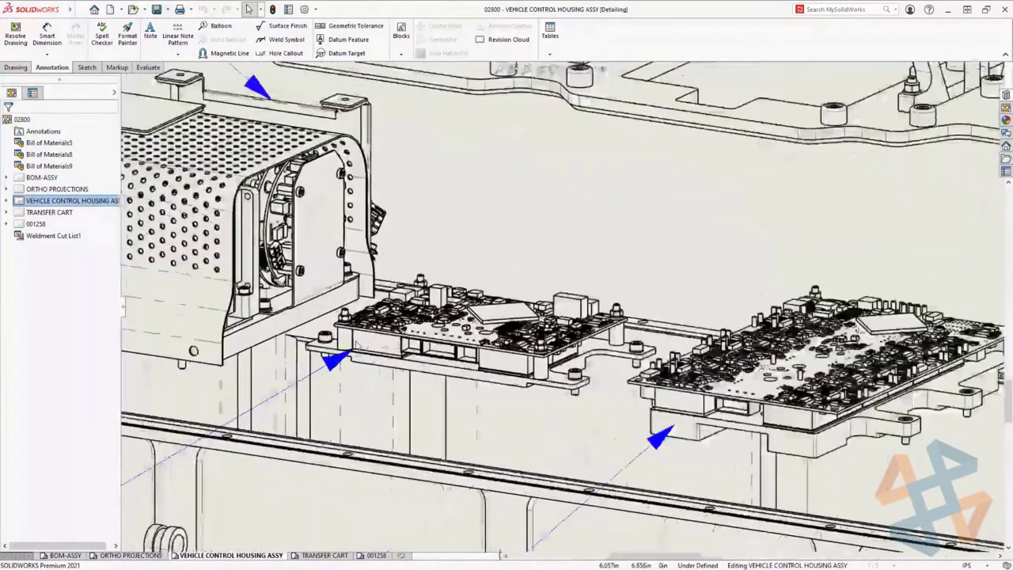
pyautogui.moveTo(356, 345)
pyautogui.keyDown('ctrl'); pyautogui.mouseDown(button='middle')
pyautogui.moveTo(360, 379)
pyautogui.moveTo(356, 317)
pyautogui.mouseUp(button='middle'); pyautogui.keyUp('ctrl')
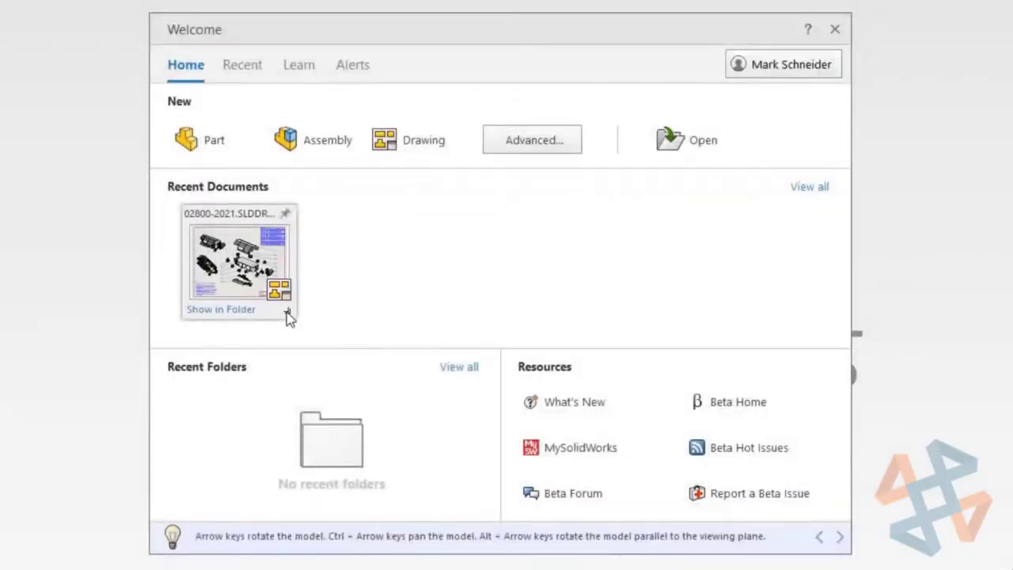
# Open the recent 02800-2021.SLDDRW in Detailing mode and accept System Options with OK.
pyautogui.click(288, 313)
pyautogui.click(333, 333)
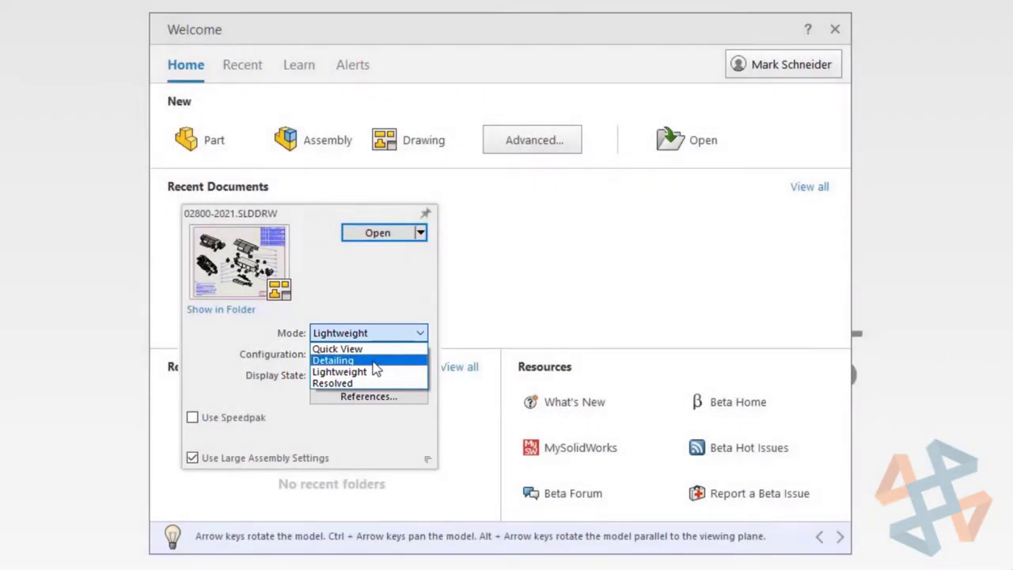
pyautogui.click(372, 361)
pyautogui.click(377, 235)
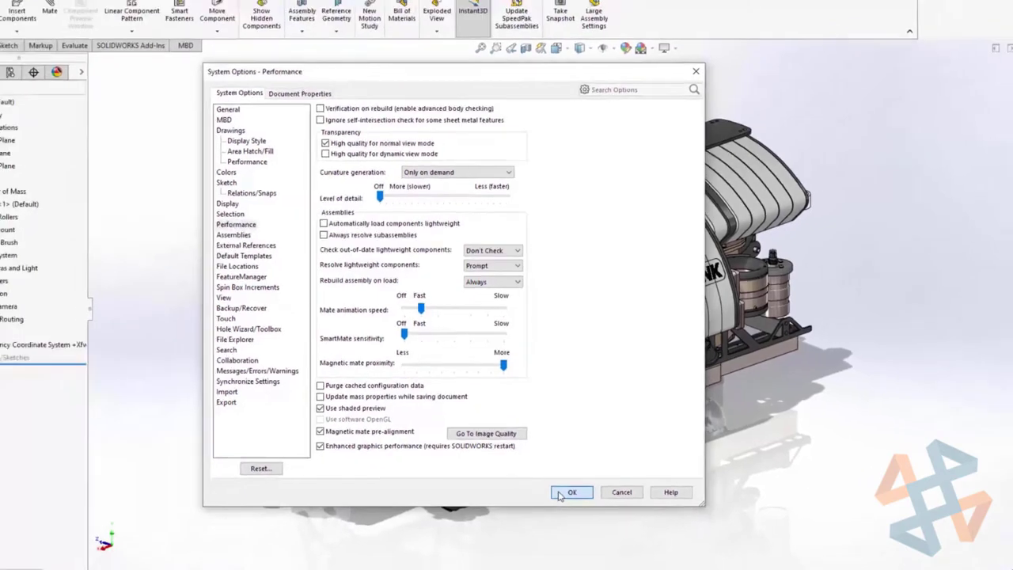
pyautogui.click(588, 524)
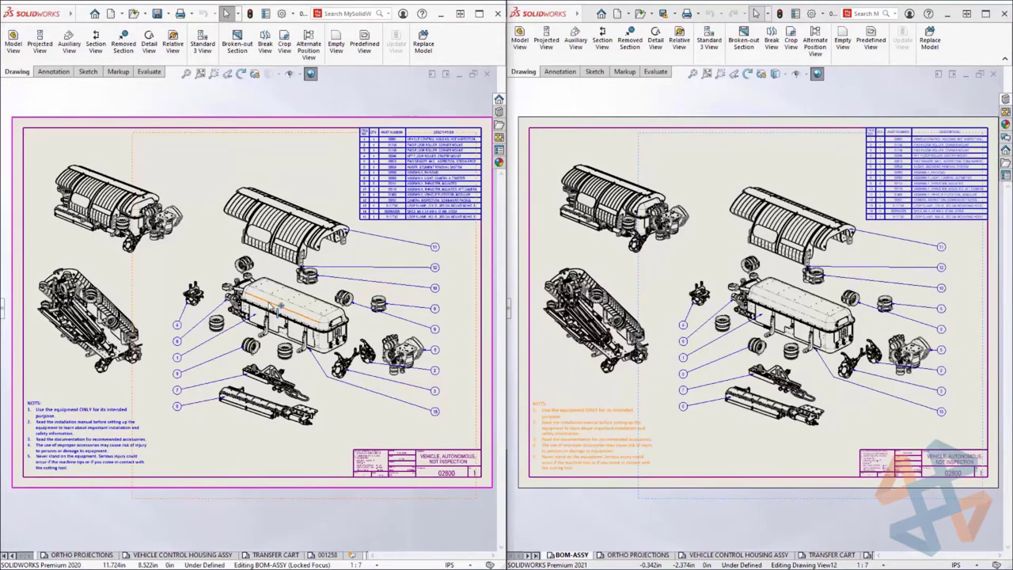
pyautogui.moveTo(278, 292)
pyautogui.mouseDown(button='middle')
pyautogui.moveTo(278, 339)
pyautogui.moveTo(231, 408)
pyautogui.moveTo(229, 430)
pyautogui.moveTo(245, 303)
pyautogui.moveTo(254, 342)
pyautogui.mouseUp(button='middle')
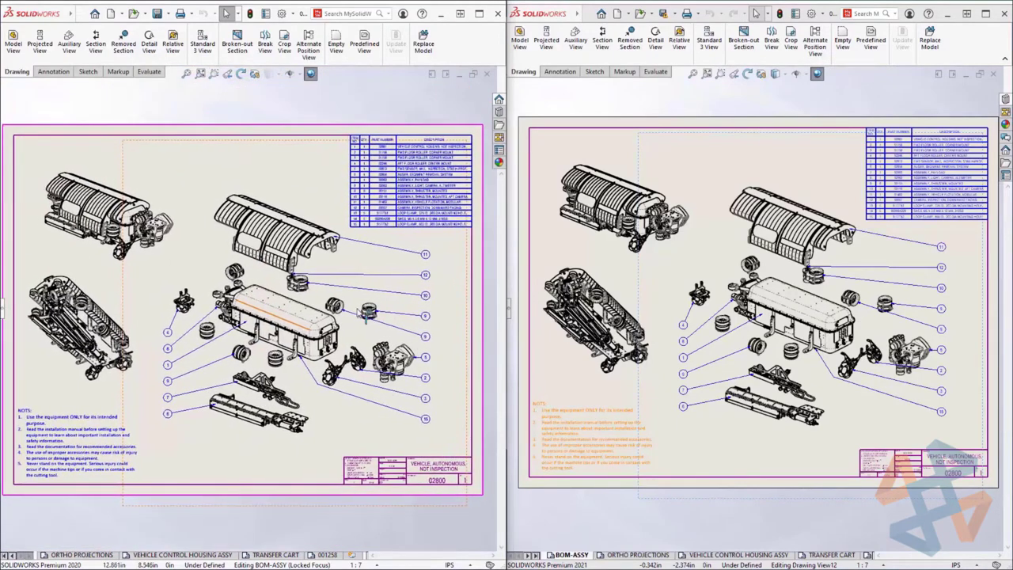
pyautogui.moveTo(801, 324)
pyautogui.mouseDown(button='middle')
pyautogui.moveTo(790, 277)
pyautogui.moveTo(769, 484)
pyautogui.moveTo(749, 394)
pyautogui.mouseUp(button='middle')
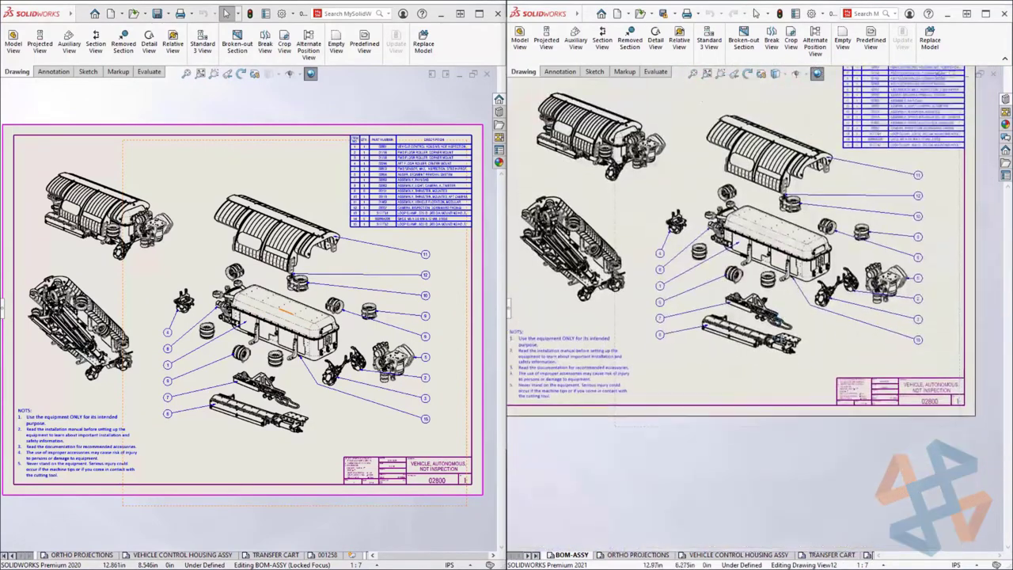
pyautogui.moveTo(511, 341)
pyautogui.mouseDown(button='middle')
pyautogui.moveTo(726, 328)
pyautogui.moveTo(563, 319)
pyautogui.moveTo(541, 291)
pyautogui.moveTo(546, 320)
pyautogui.mouseUp(button='middle')
pyautogui.scroll(-6, 679, 320)
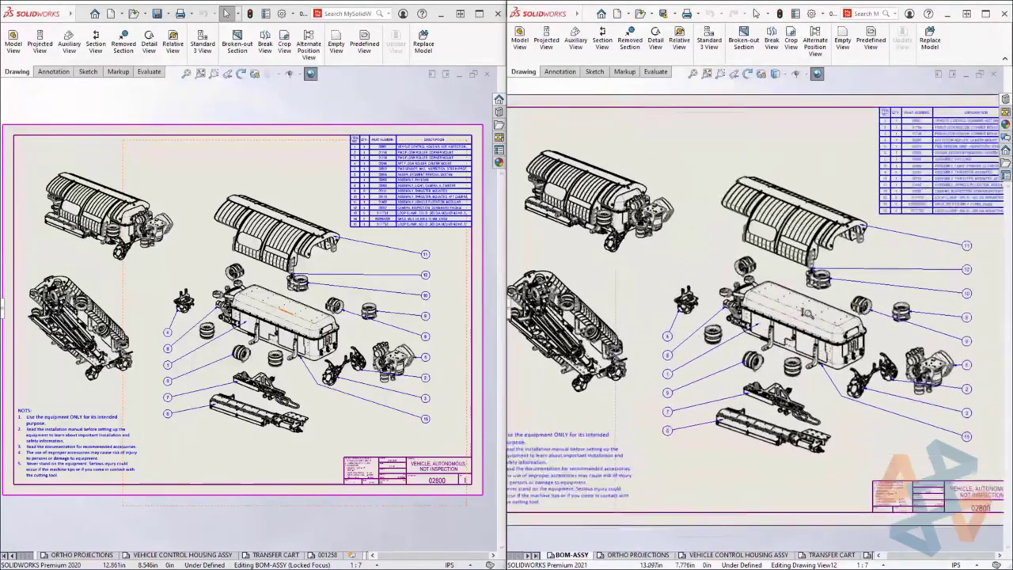
pyautogui.moveTo(740, 414); pyautogui.dragTo(735, 309, button='middle')
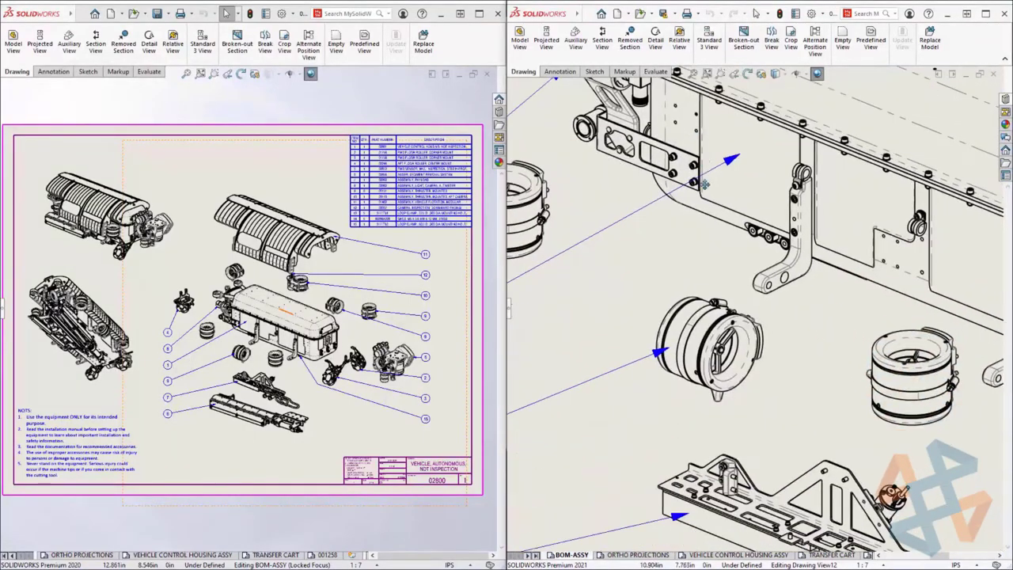
pyautogui.scroll(-4, 596, 296)
pyautogui.scroll(4, 722, 301)
pyautogui.scroll(-2, 723, 300)
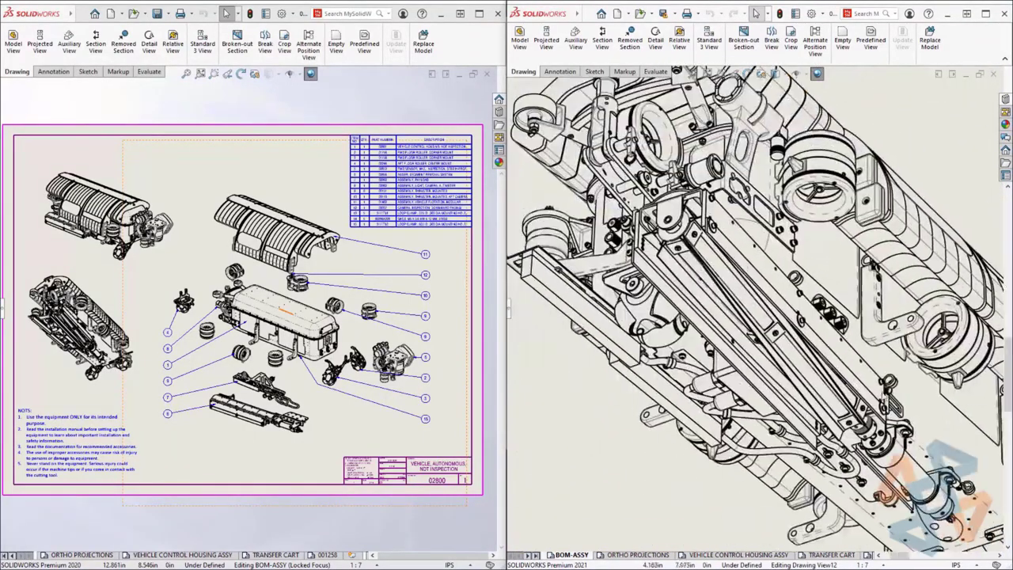
pyautogui.scroll(1, 736, 279)
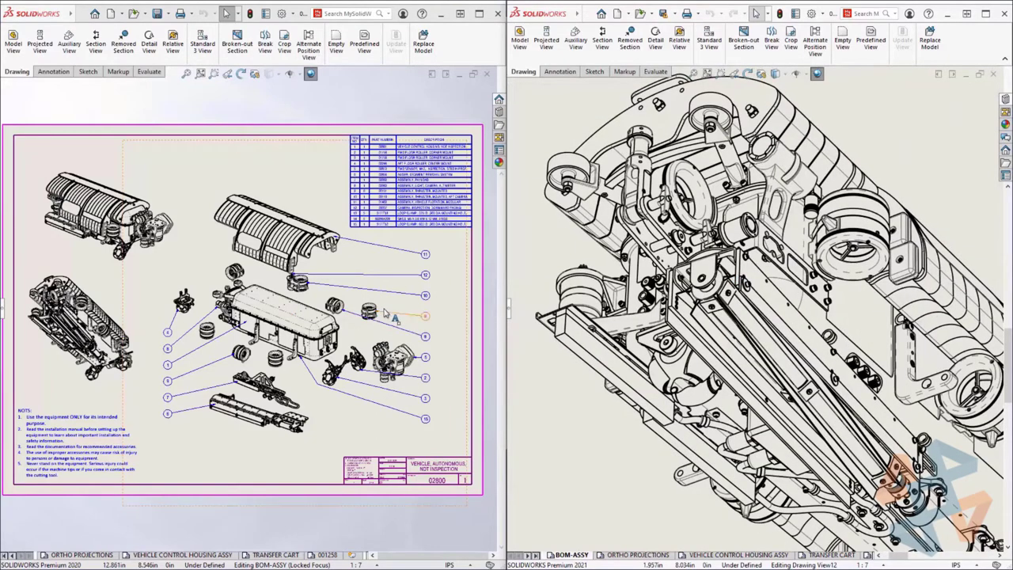
pyautogui.scroll(-5, 386, 299)
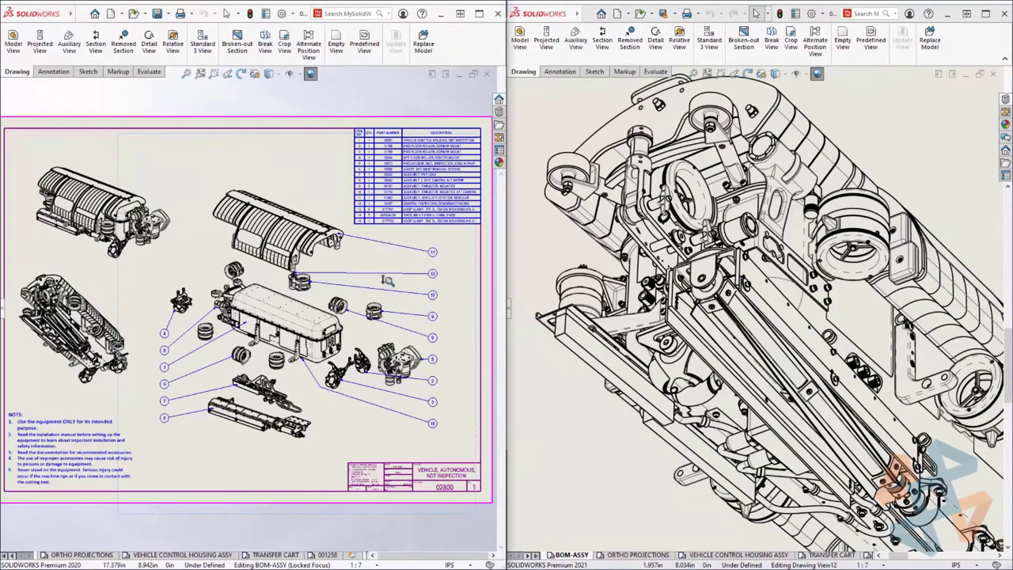
pyautogui.scroll(-3, 387, 208)
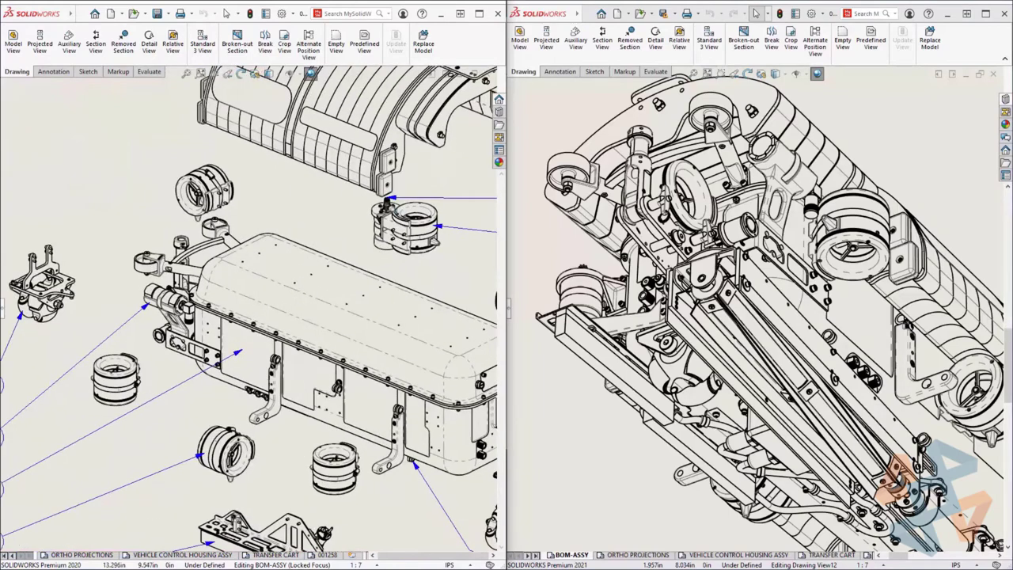
pyautogui.scroll(-5, 364, 404)
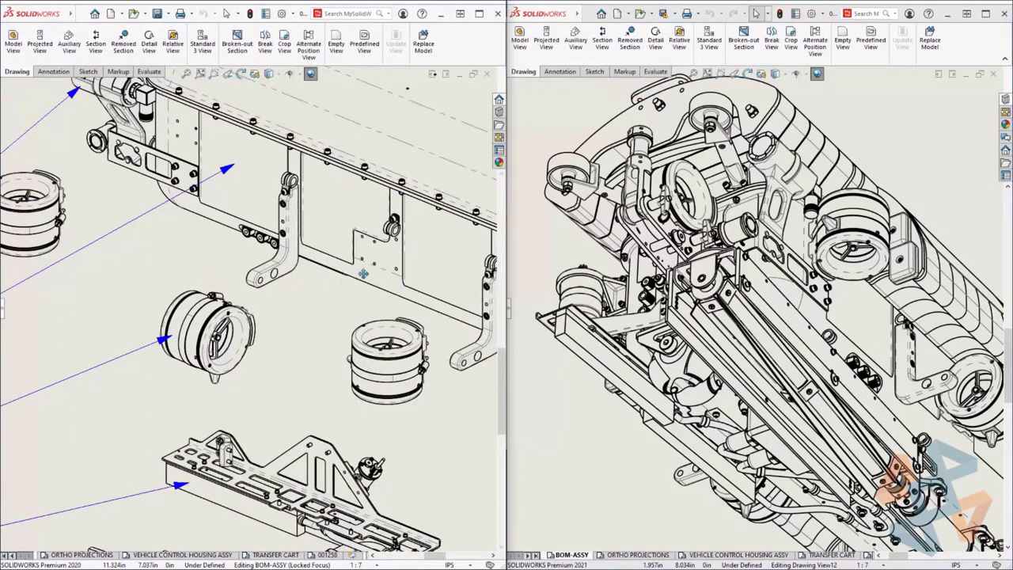
pyautogui.scroll(3, 362, 274)
pyautogui.moveTo(174, 265)
pyautogui.mouseDown(button='middle')
pyautogui.moveTo(492, 266)
pyautogui.moveTo(330, 311)
pyautogui.moveTo(307, 338)
pyautogui.mouseUp(button='middle')
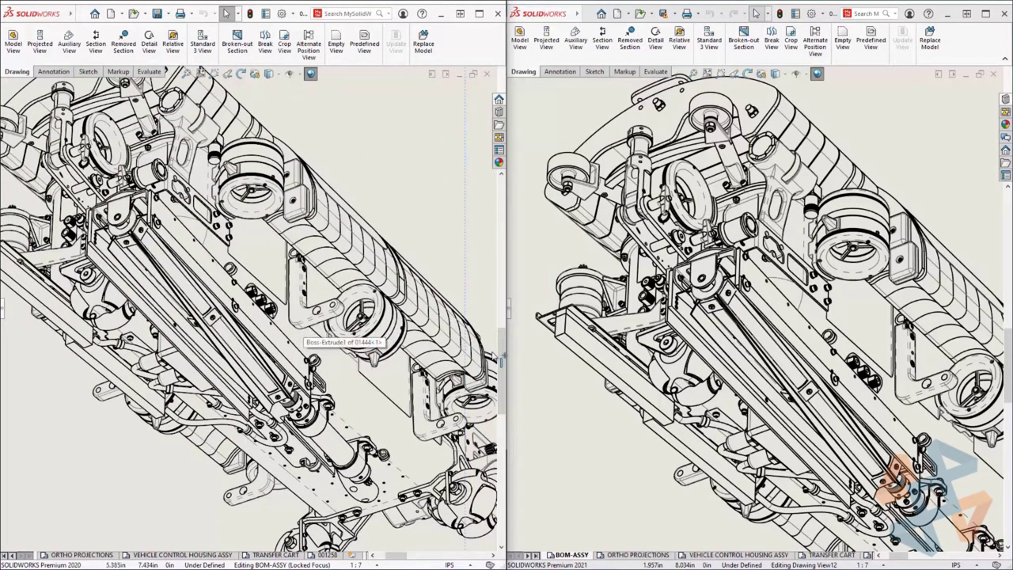
pyautogui.moveTo(500, 358); pyautogui.dragTo(503, 253)
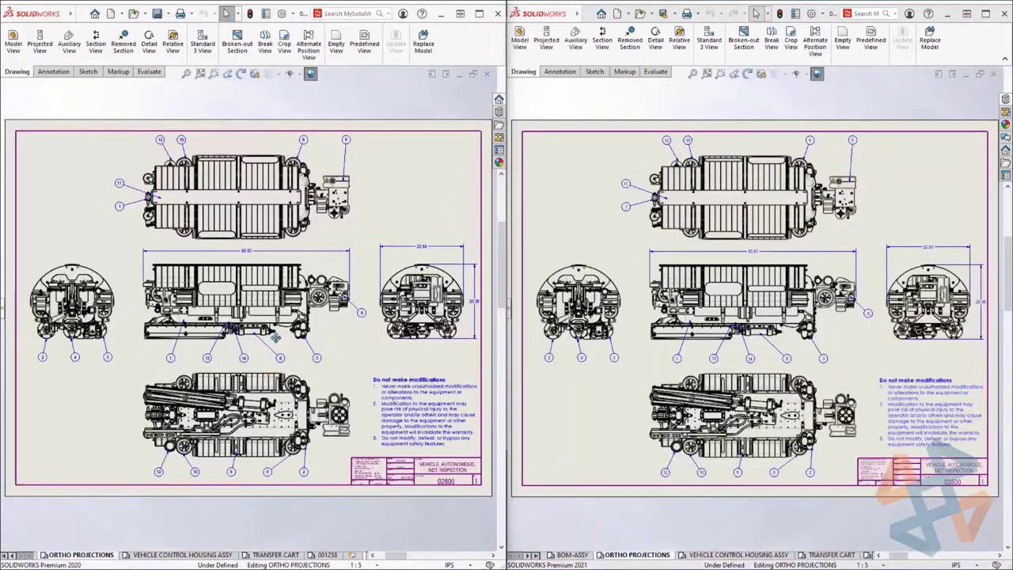
pyautogui.moveTo(276, 338)
pyautogui.mouseDown(button='middle')
pyautogui.moveTo(225, 233)
pyautogui.moveTo(185, 233)
pyautogui.moveTo(262, 387)
pyautogui.mouseUp(button='middle')
pyautogui.scroll(-8, 262, 387)
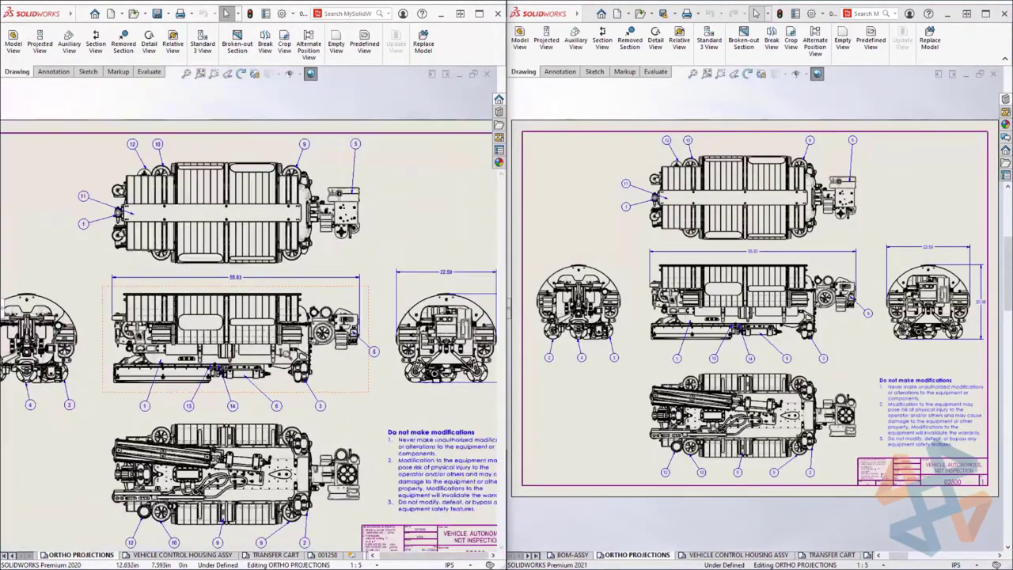
pyautogui.scroll(3, 206, 382)
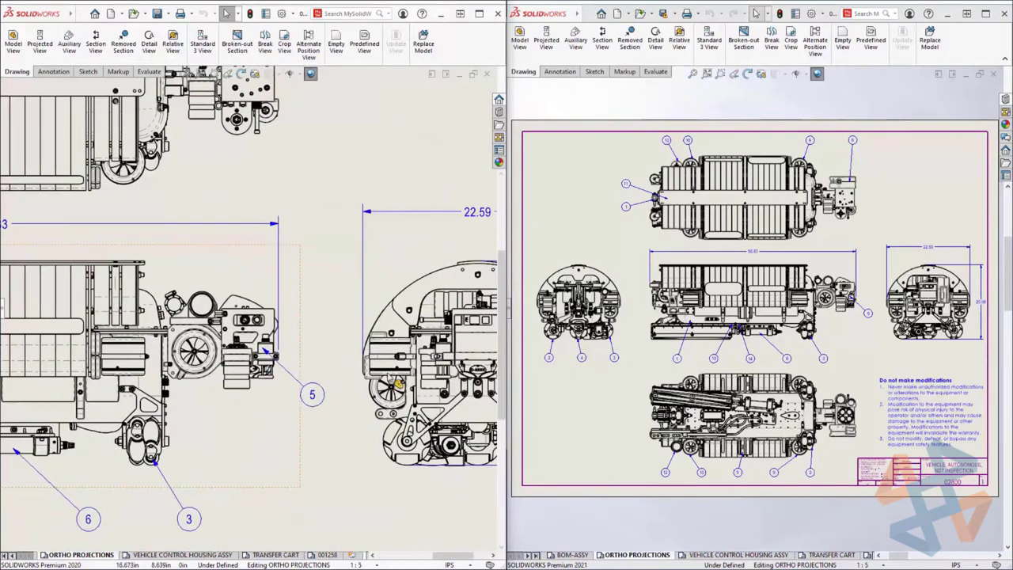
pyautogui.scroll(-4, 443, 348)
pyautogui.scroll(-3, 794, 364)
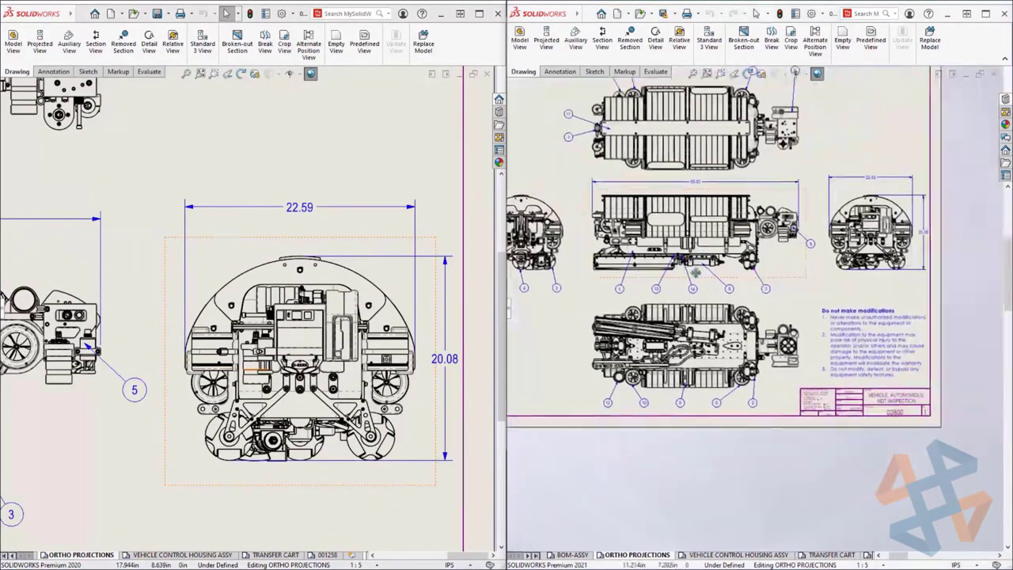
pyautogui.scroll(3, 794, 364)
pyautogui.scroll(-3, 793, 364)
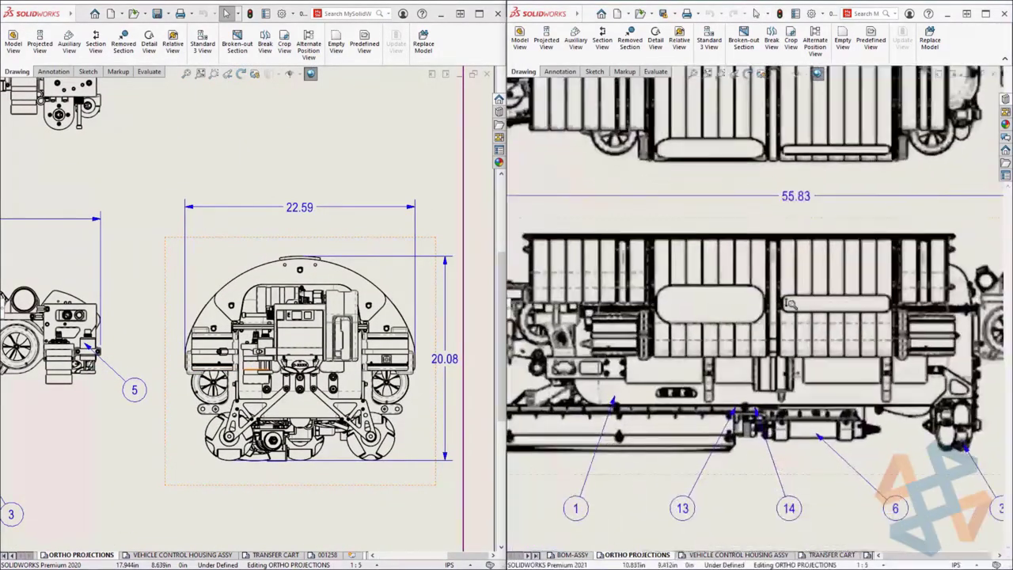
pyautogui.scroll(3, 794, 364)
pyautogui.scroll(-3, 707, 354)
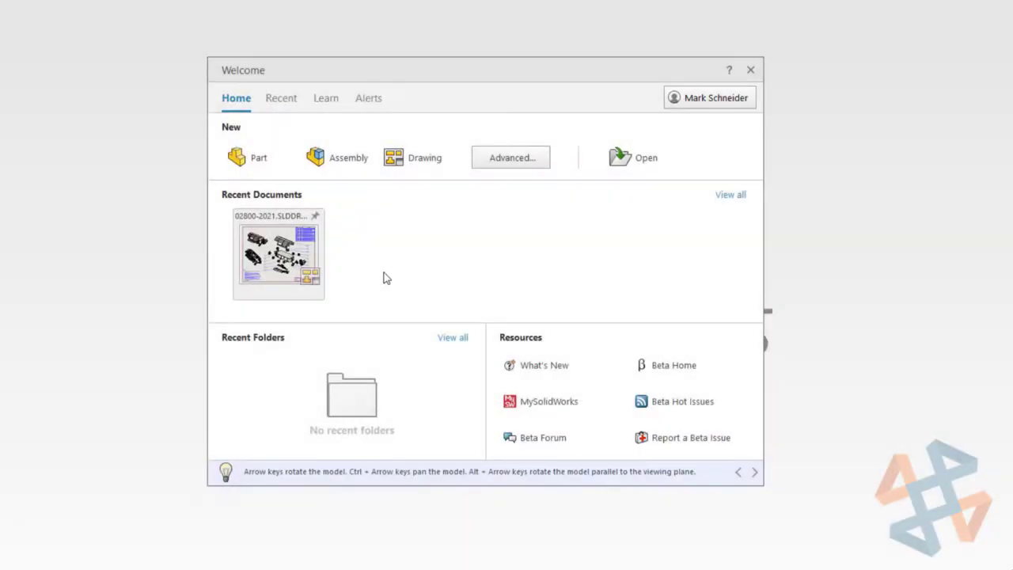
# Load 02800-2021 from the Welcome dialog's recent documents using Detailing mode.
pyautogui.click(323, 300)
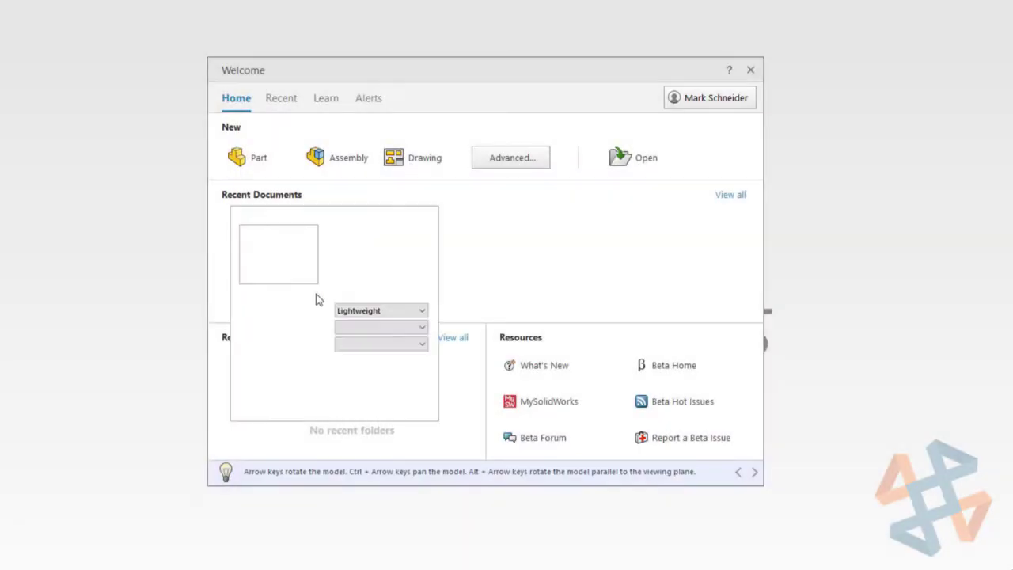
pyautogui.click(374, 312)
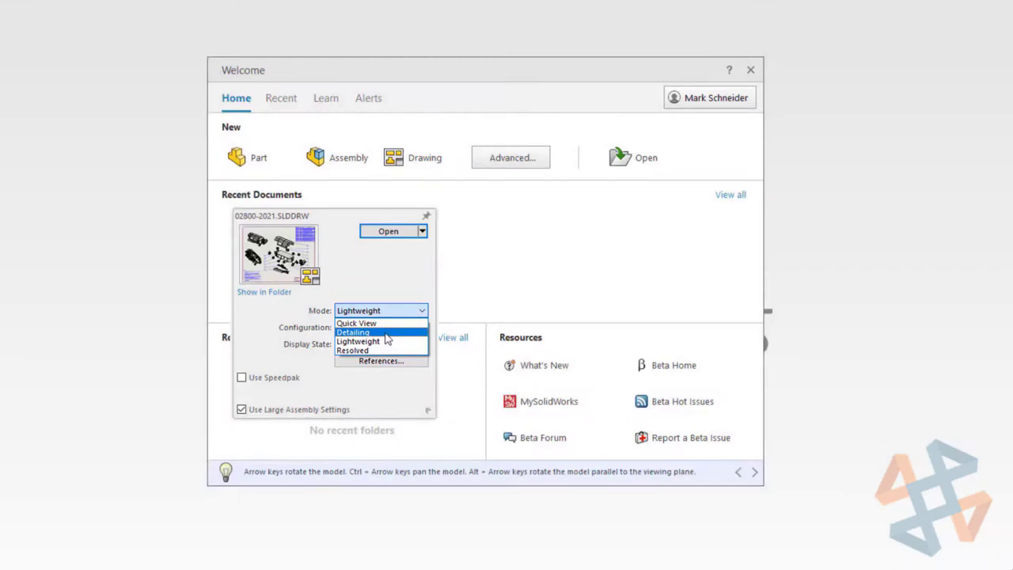
pyautogui.click(386, 332)
pyautogui.click(387, 232)
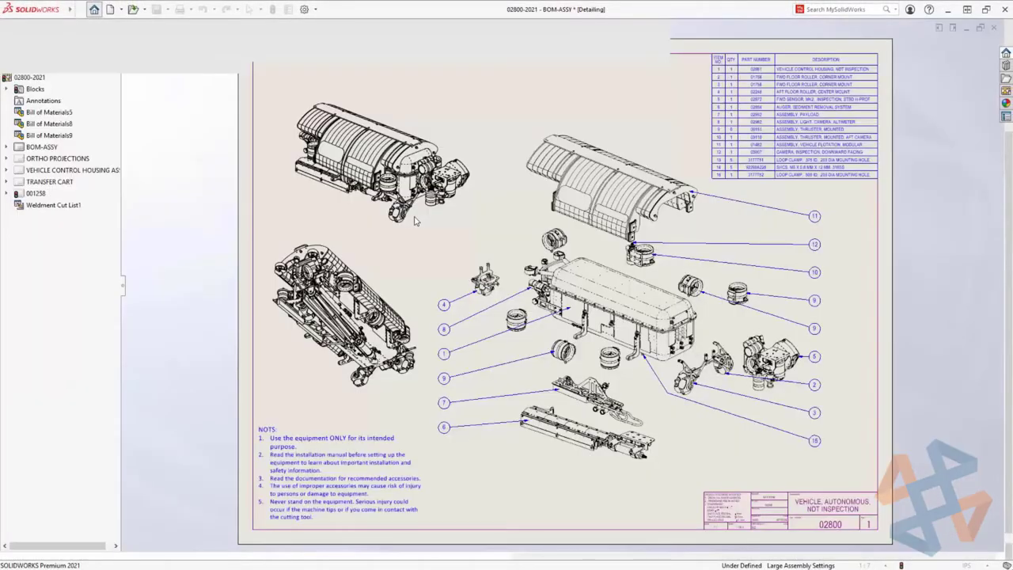
pyautogui.scroll(-5, 500, 293)
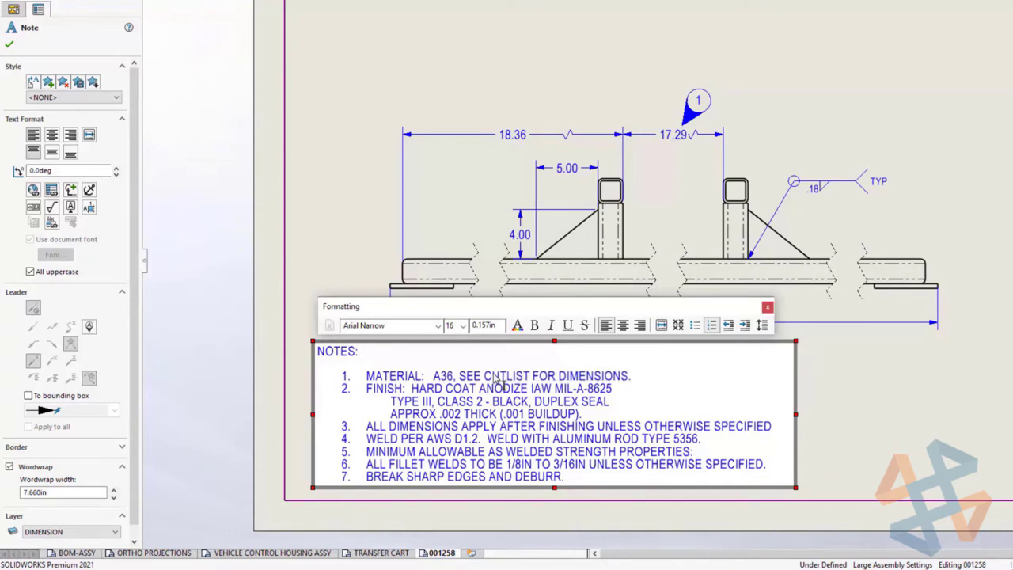
# Delete the TYPE III and APPROX .002 THICK lines so note 2 ends at HARD COAT ANODIZE IAW MIL-A-8625.
pyautogui.moveTo(619, 395); pyautogui.dragTo(621, 418)
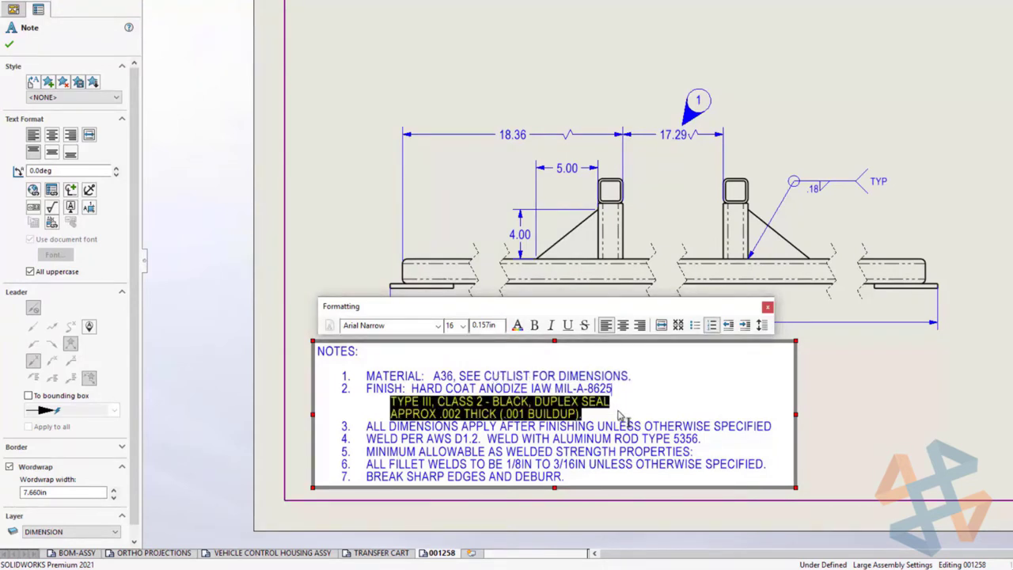
pyautogui.press('Delete')
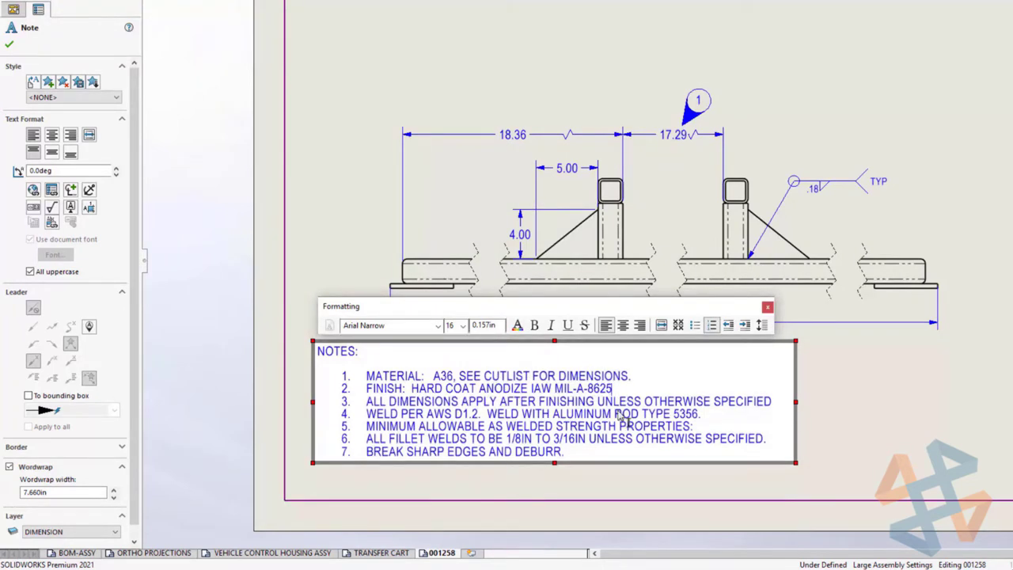
pyautogui.click(617, 483)
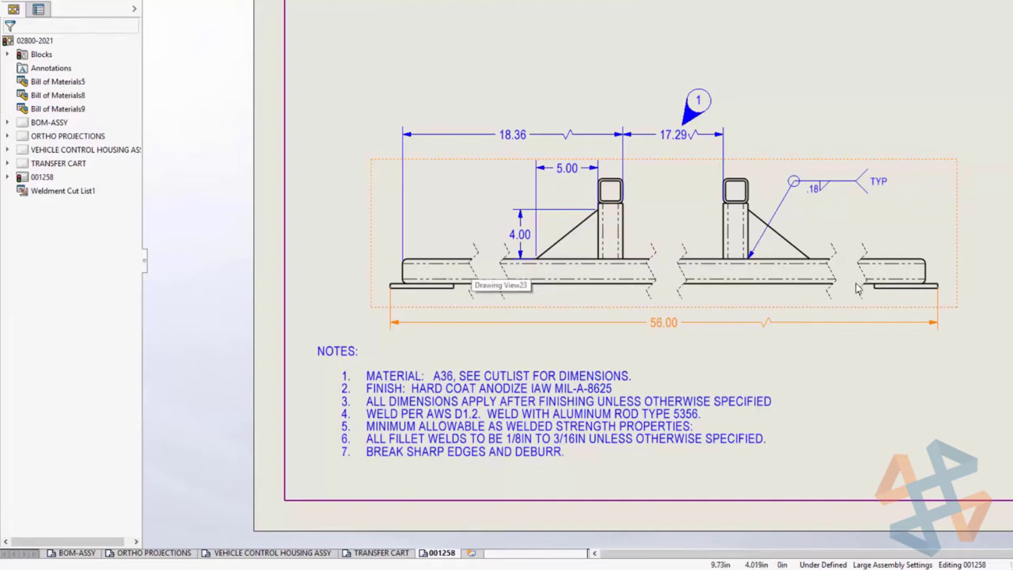
pyautogui.moveTo(820, 113); pyautogui.dragTo(759, 525, button='middle')
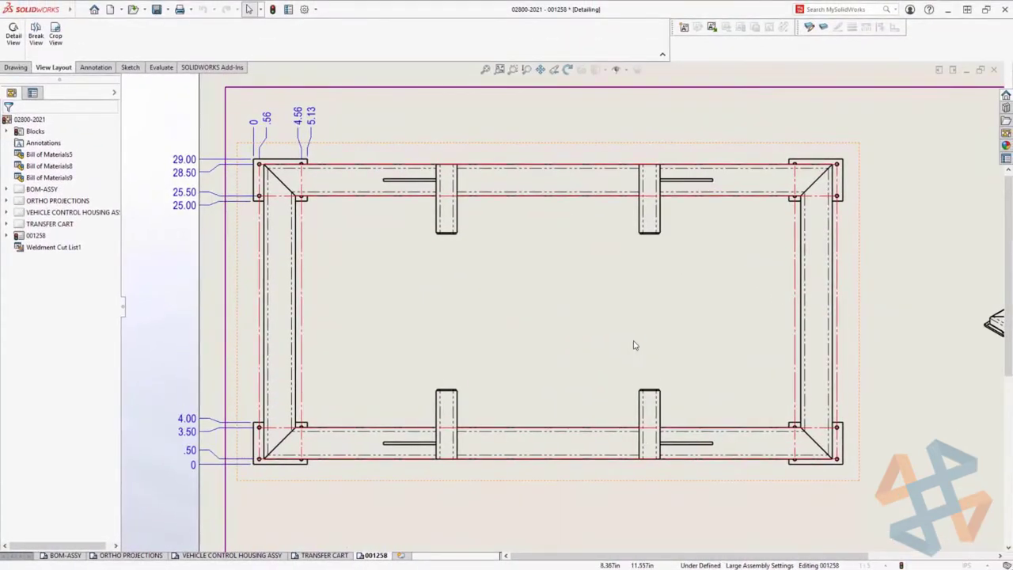
# Add a Break View to the frame's top view with vertical breaks across the long rails in straight break style.
pyautogui.rightClick(633, 345)
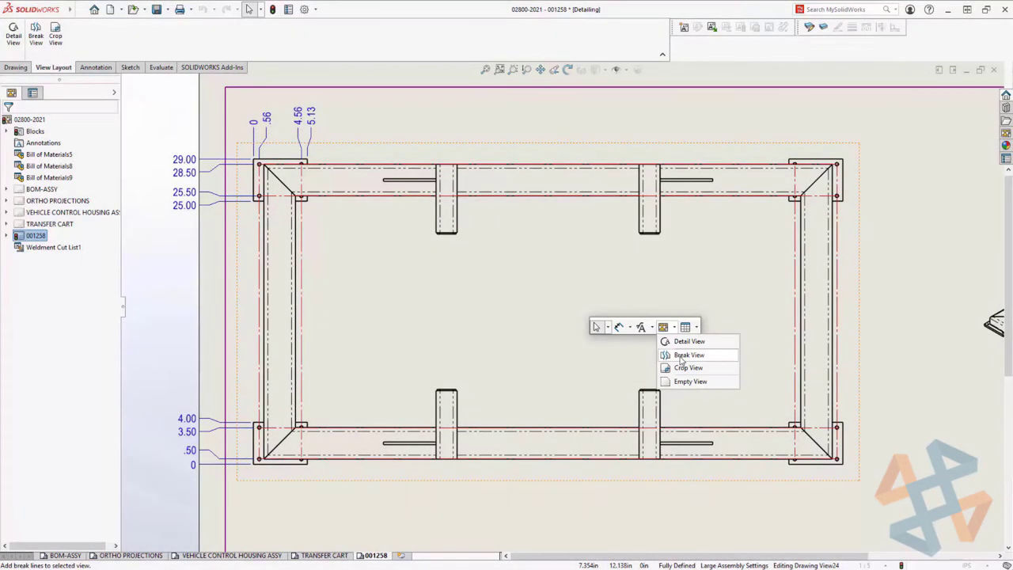
pyautogui.click(680, 358)
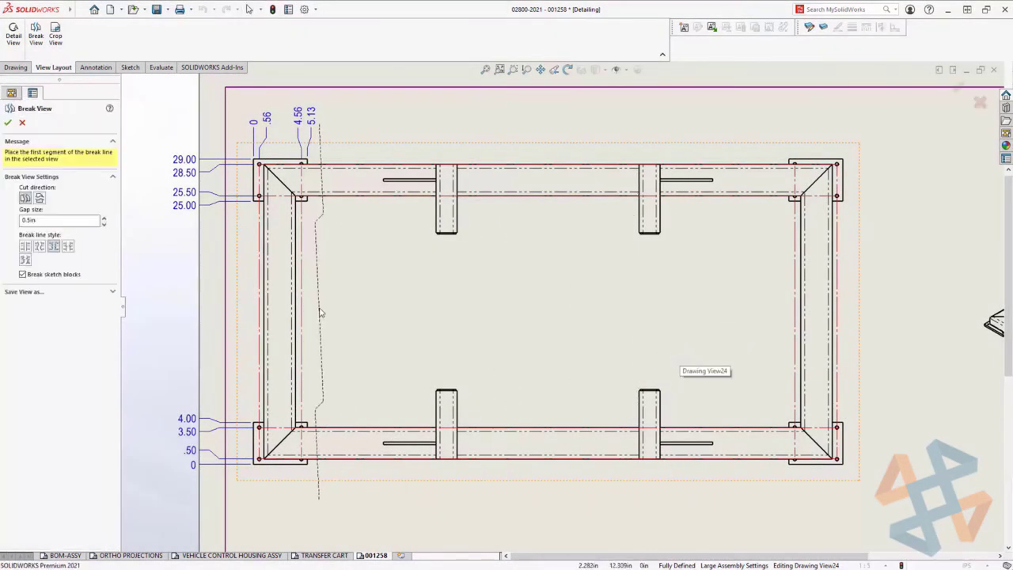
pyautogui.click(315, 315)
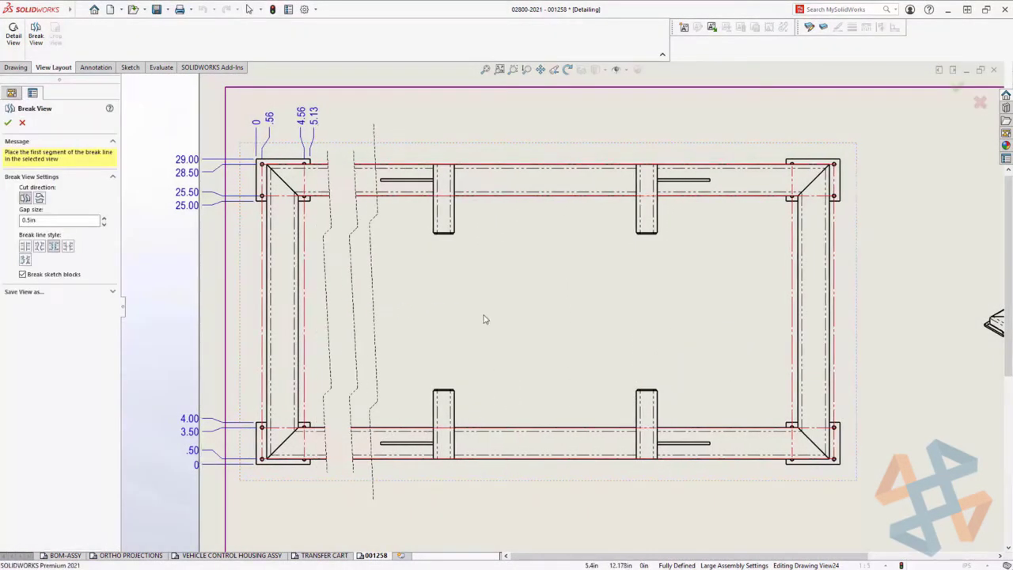
pyautogui.click(614, 311)
pyautogui.click(653, 310)
pyautogui.click(728, 312)
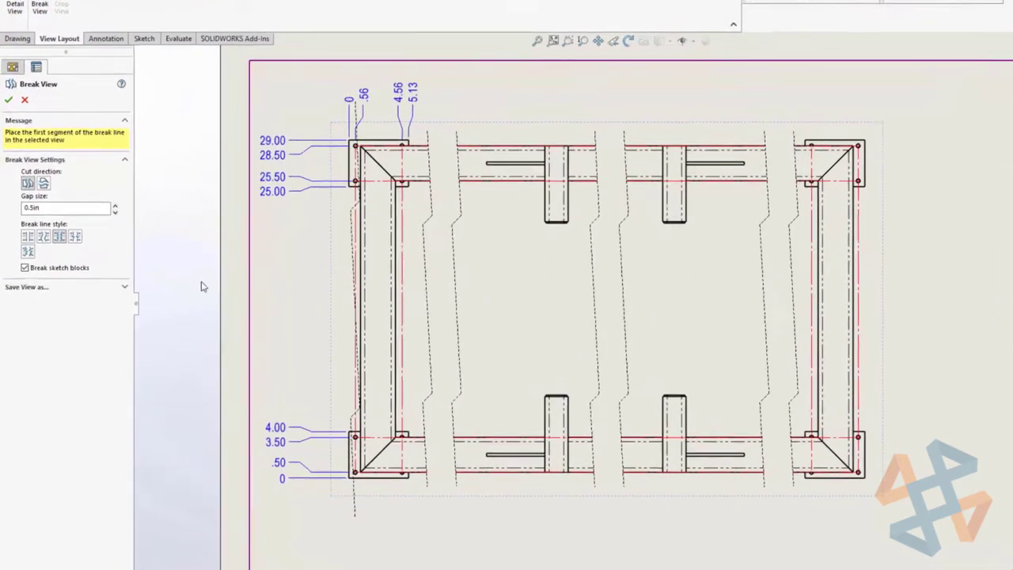
pyautogui.click(57, 246)
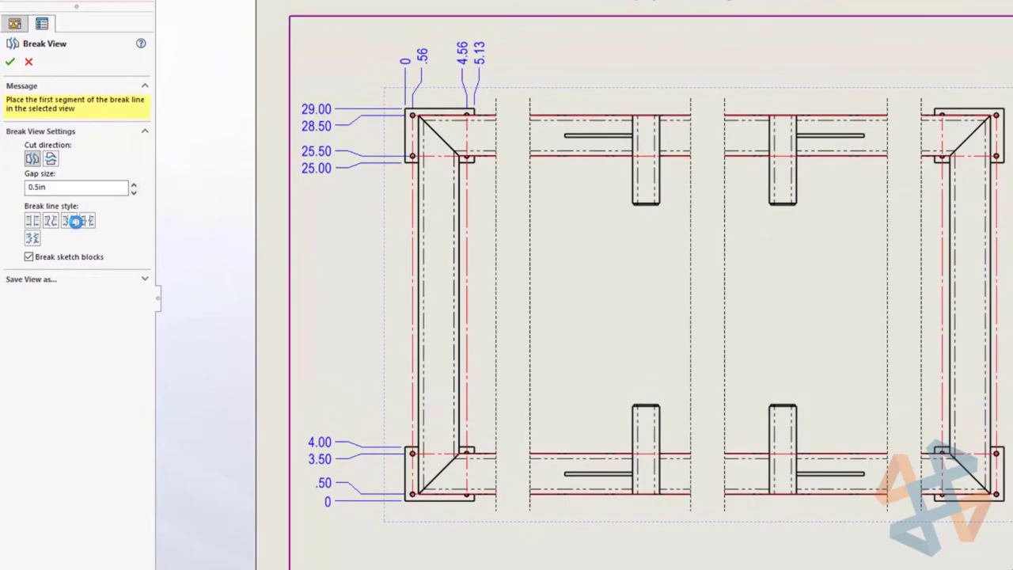
pyautogui.click(75, 222)
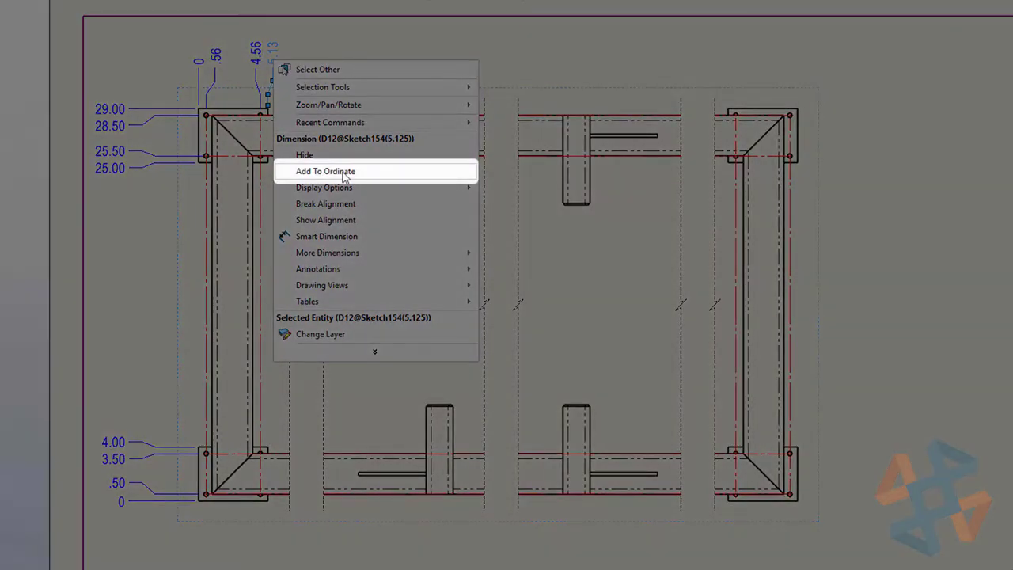
# Add ordinate positions 50.88, 51.44, 55.44 and 56.00 along the right frame end.
pyautogui.click(345, 172)
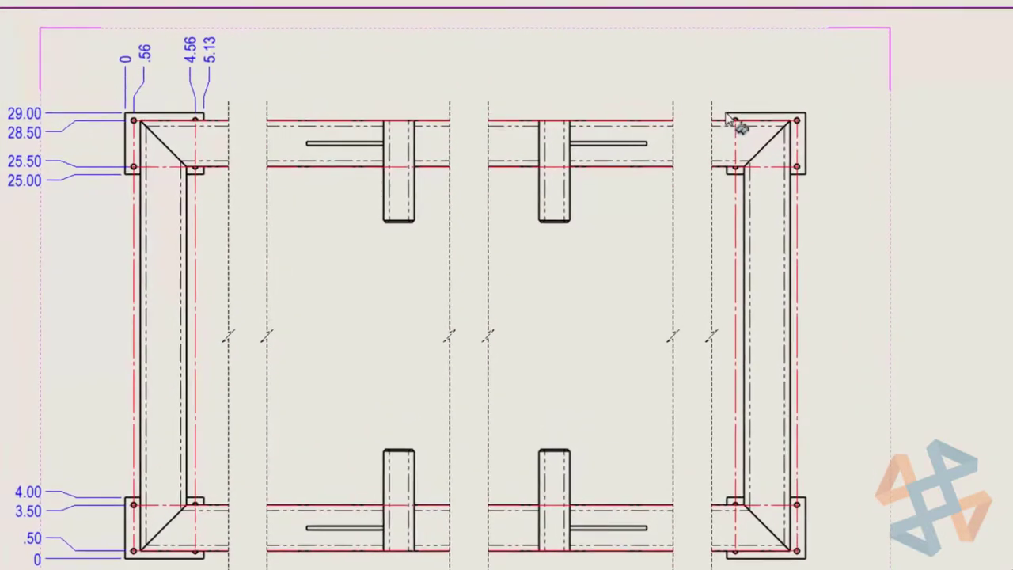
pyautogui.click(727, 108)
pyautogui.click(736, 140)
pyautogui.click(797, 158)
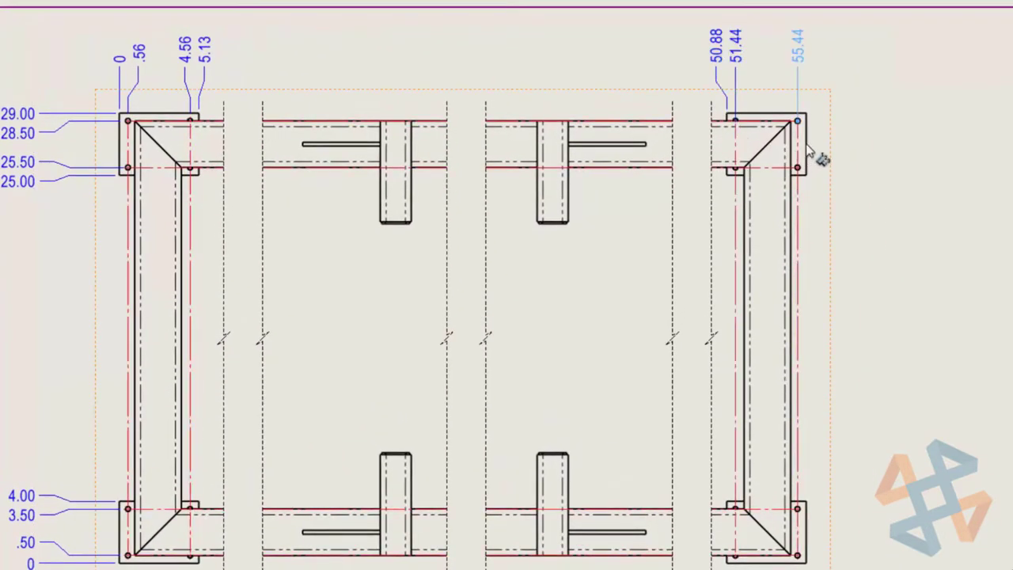
pyautogui.click(845, 173)
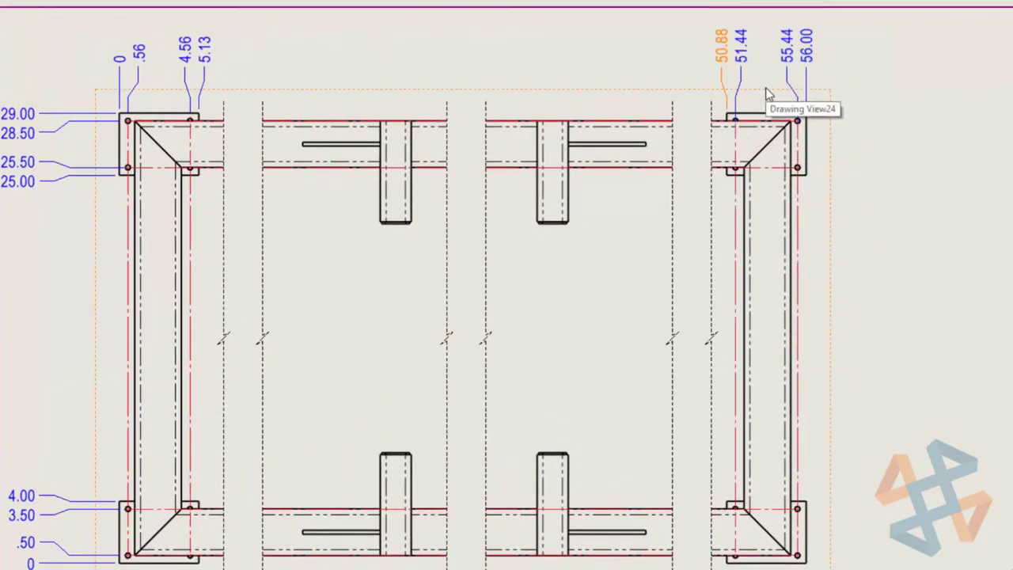
# Create Detail A by circling the corner gusset and placing the view beside the frame corner.
pyautogui.moveTo(905, 412); pyautogui.dragTo(610, 226, button='middle')
pyautogui.press('s')
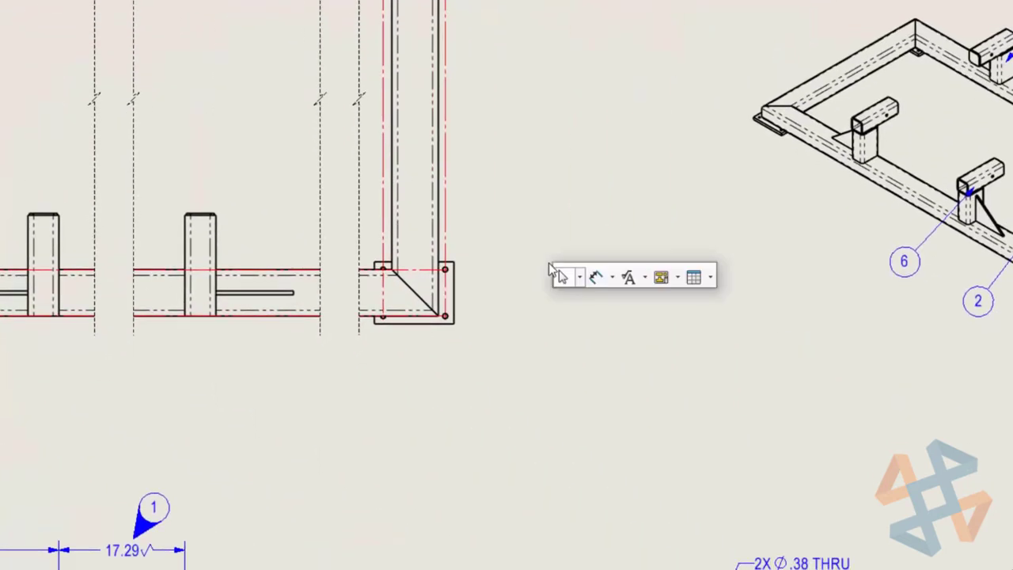
pyautogui.click(664, 278)
pyautogui.click(676, 298)
pyautogui.click(412, 294)
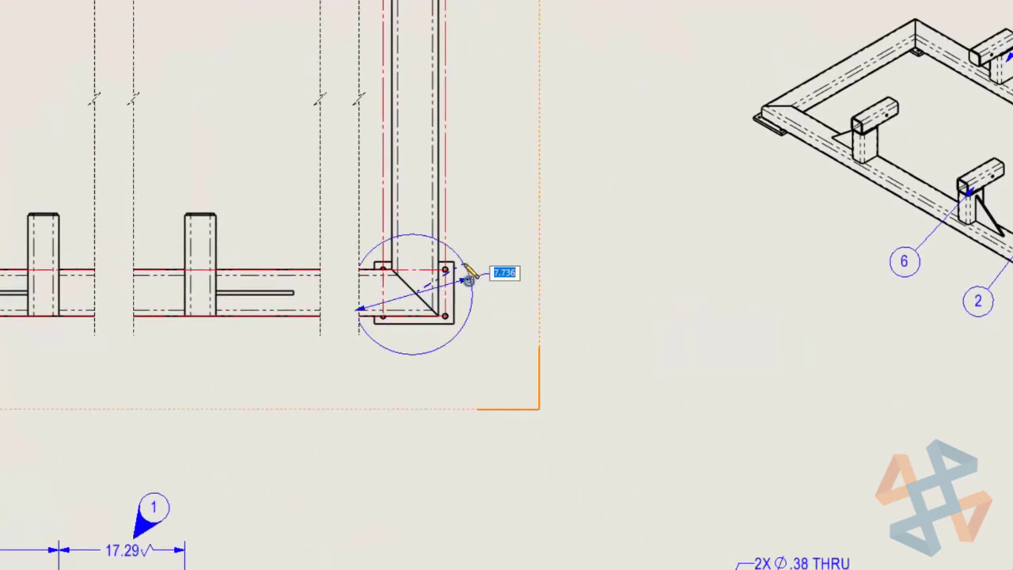
pyautogui.click(474, 281)
pyautogui.click(625, 315)
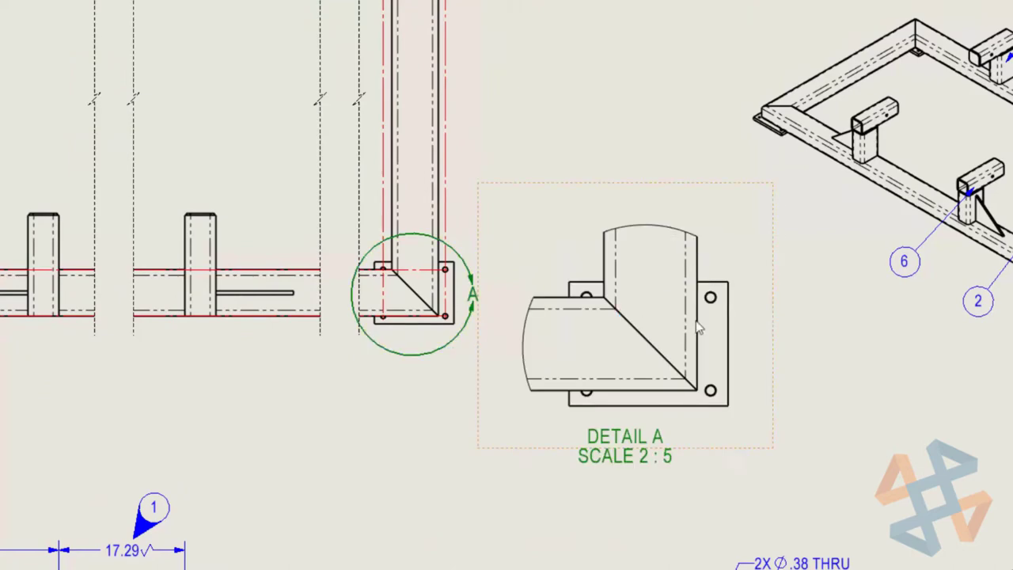
pyautogui.press('s')
pyautogui.click(897, 341)
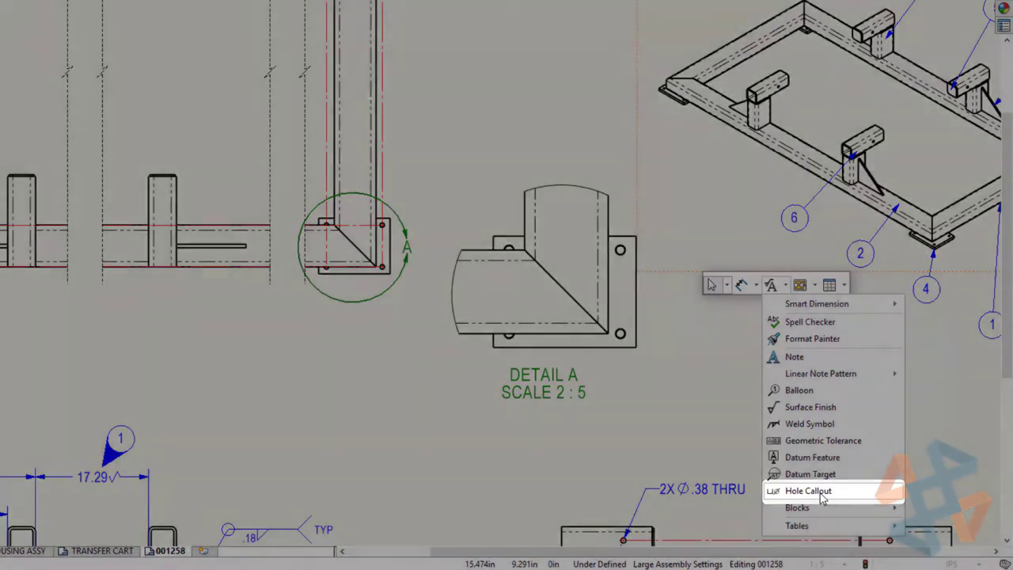
# Add a 4X ⌀.31 ↧.37, 3/8-16 UNC ↧.75 hole callout to a tapped hole in Detail A.
pyautogui.click(820, 492)
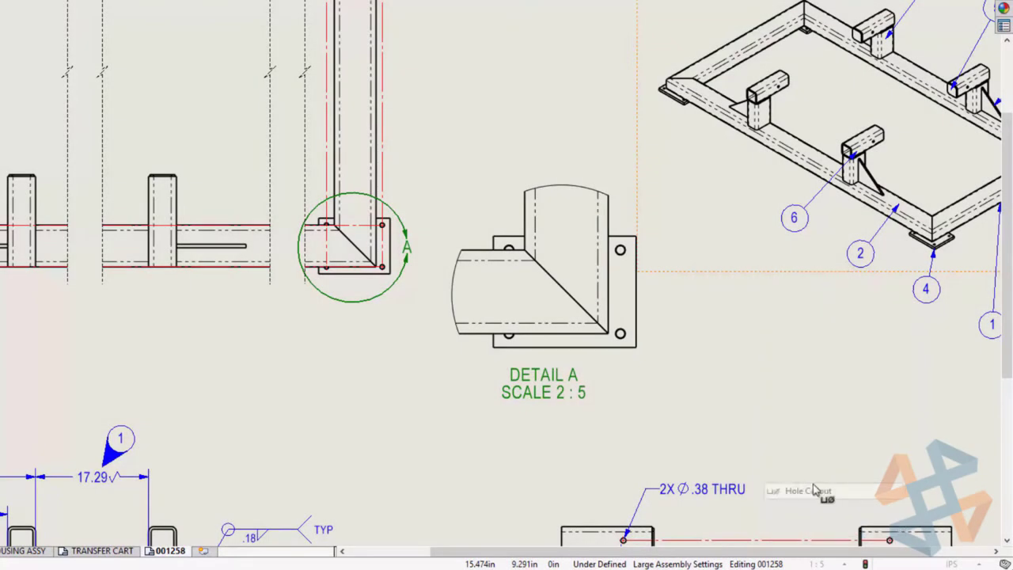
pyautogui.click(623, 339)
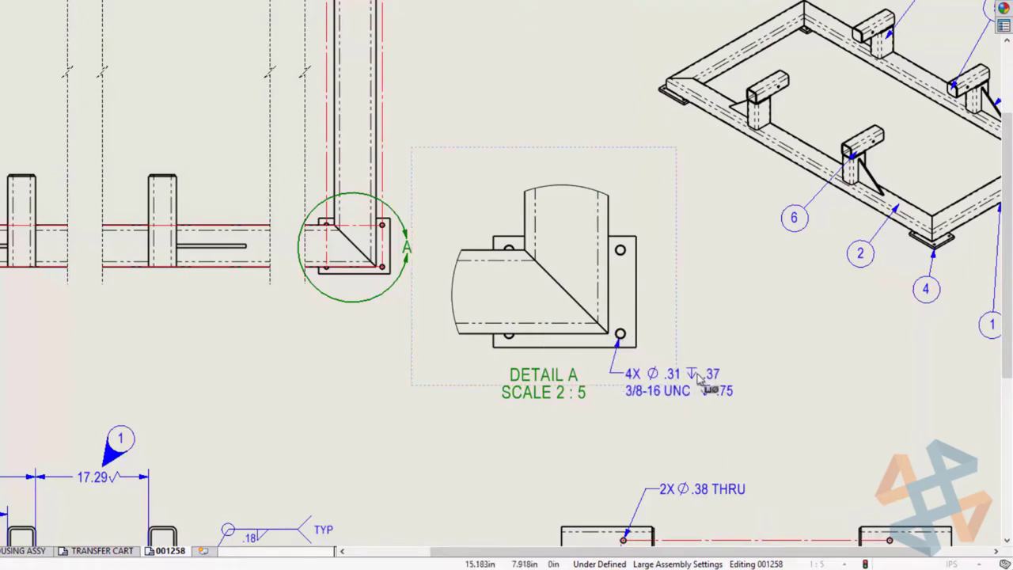
pyautogui.click(746, 385)
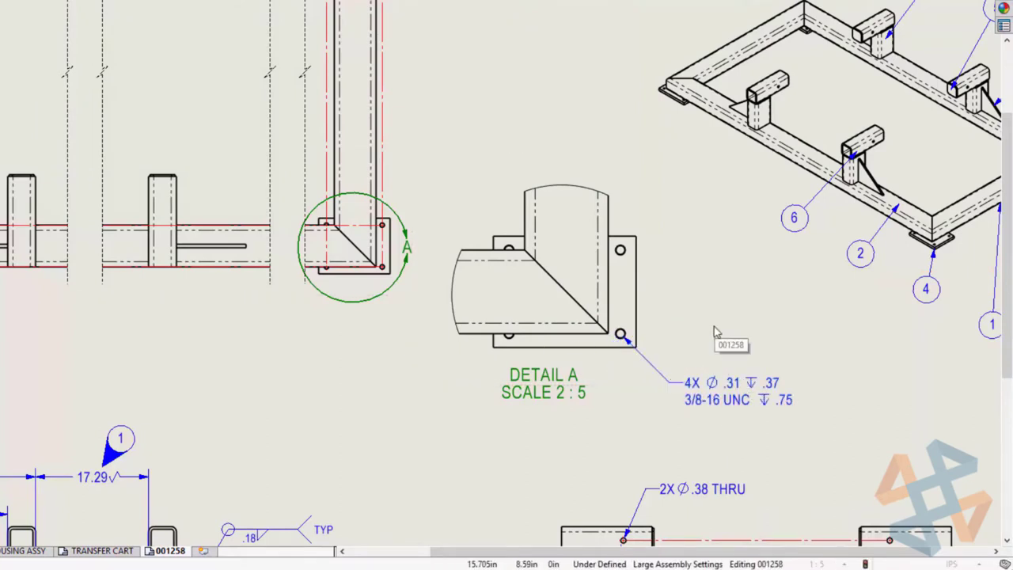
# Insert the 28.00 and 54.00 dimensions on Detail A and move its label below them.
pyautogui.click(618, 242)
pyautogui.click(616, 239)
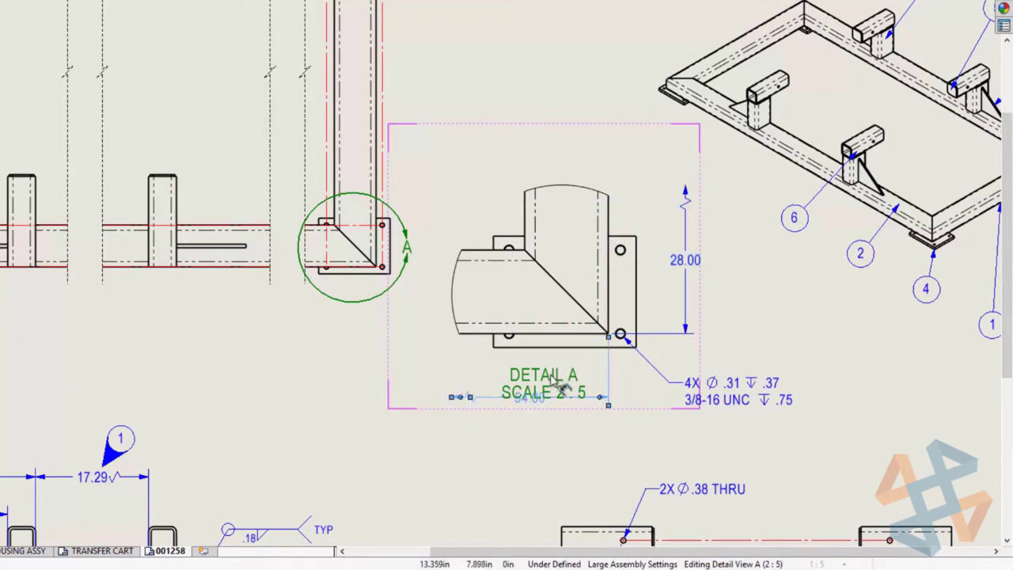
pyautogui.moveTo(544, 379); pyautogui.dragTo(508, 431)
pyautogui.click(642, 452)
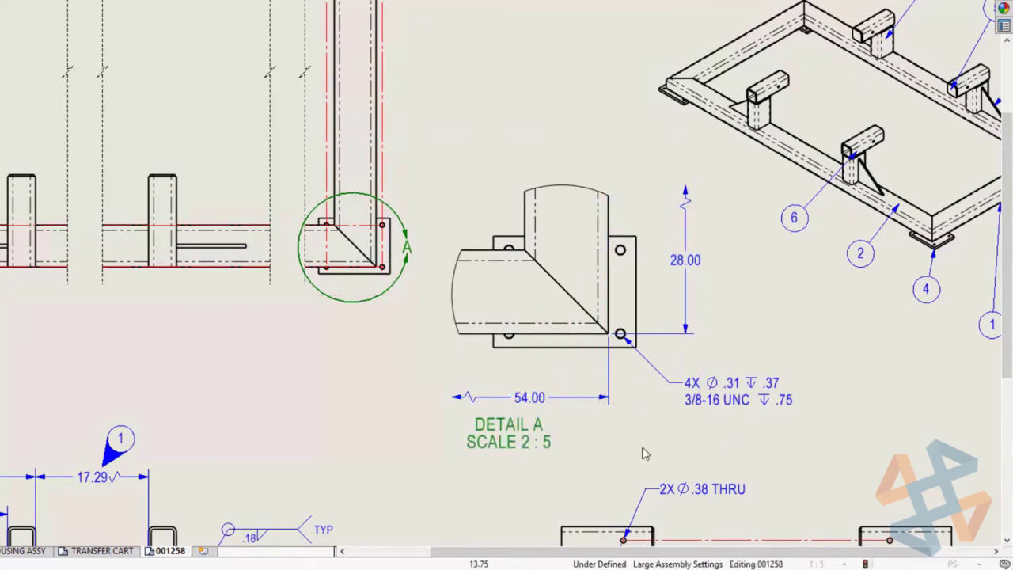
pyautogui.moveTo(803, 481)
pyautogui.mouseDown(button='middle')
pyautogui.moveTo(715, 265)
pyautogui.moveTo(626, 115)
pyautogui.mouseUp(button='middle')
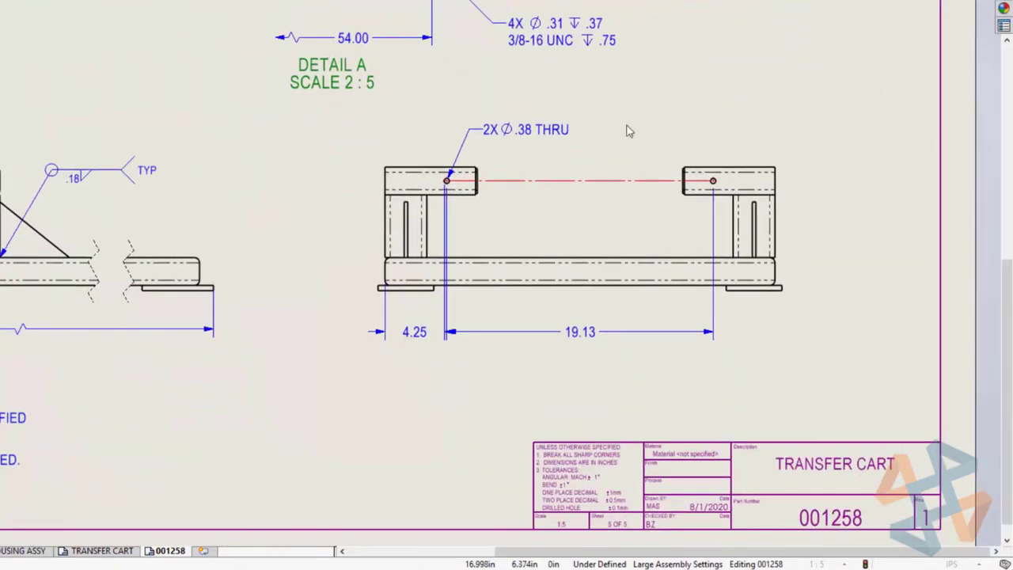
# Give the 19.13 dimension a symmetric ±.010 tolerance with three-decimal precision.
pyautogui.click(595, 333)
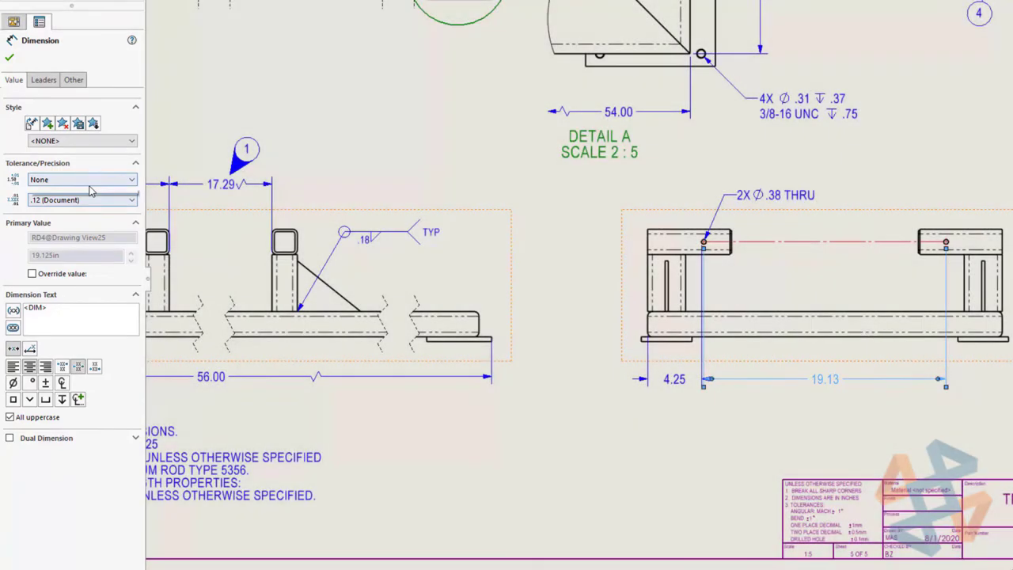
pyautogui.click(89, 180)
pyautogui.click(81, 222)
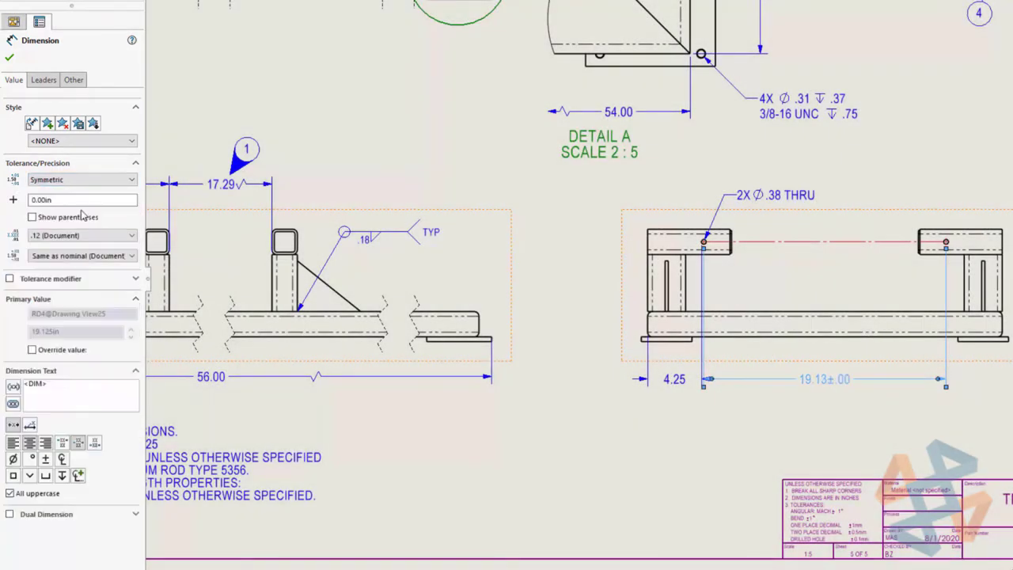
pyautogui.doubleClick(81, 200)
pyautogui.write('.01')
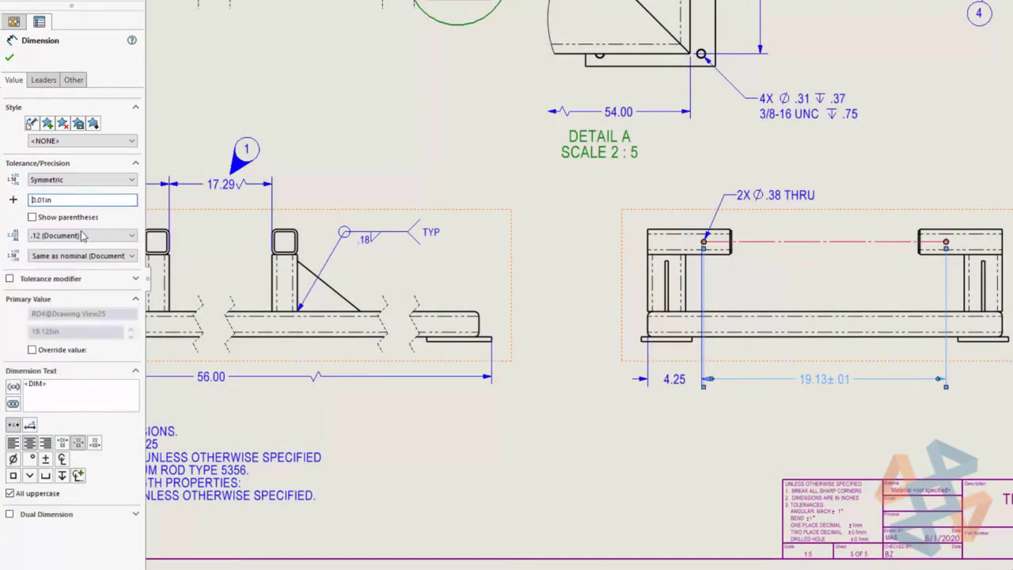
pyautogui.click(83, 235)
pyautogui.click(77, 271)
pyautogui.press('Return')
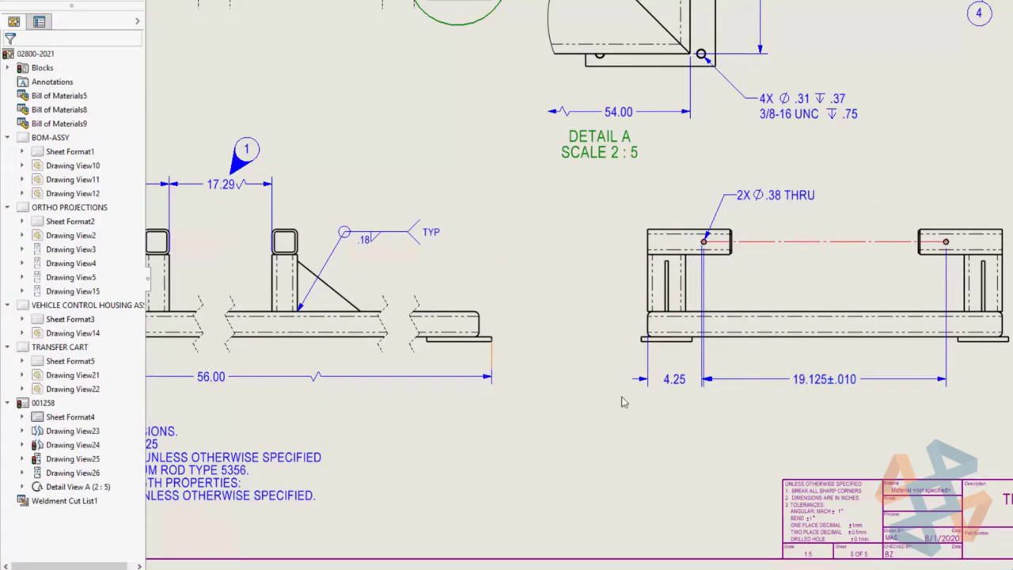
# Dimension the side view's 8.88 height and 28.00 overall width.
pyautogui.click(671, 380)
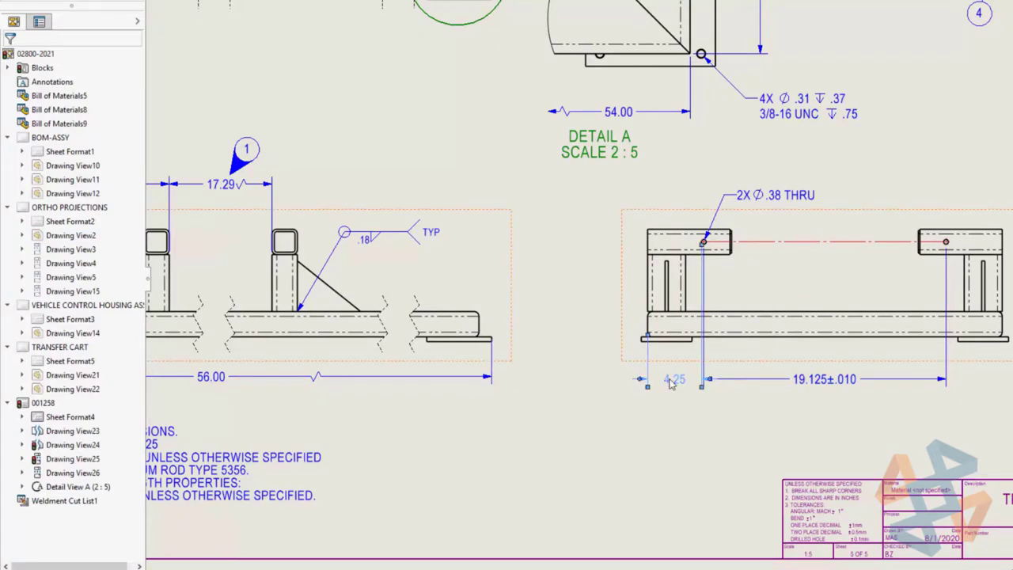
pyautogui.moveTo(361, 407); pyautogui.dragTo(389, 380, button='right')
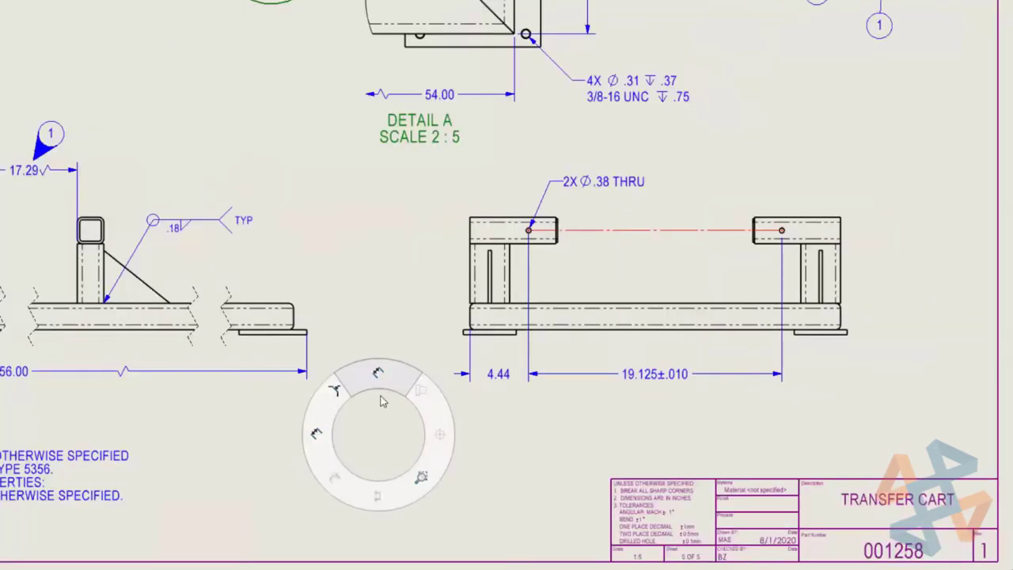
pyautogui.click(483, 219)
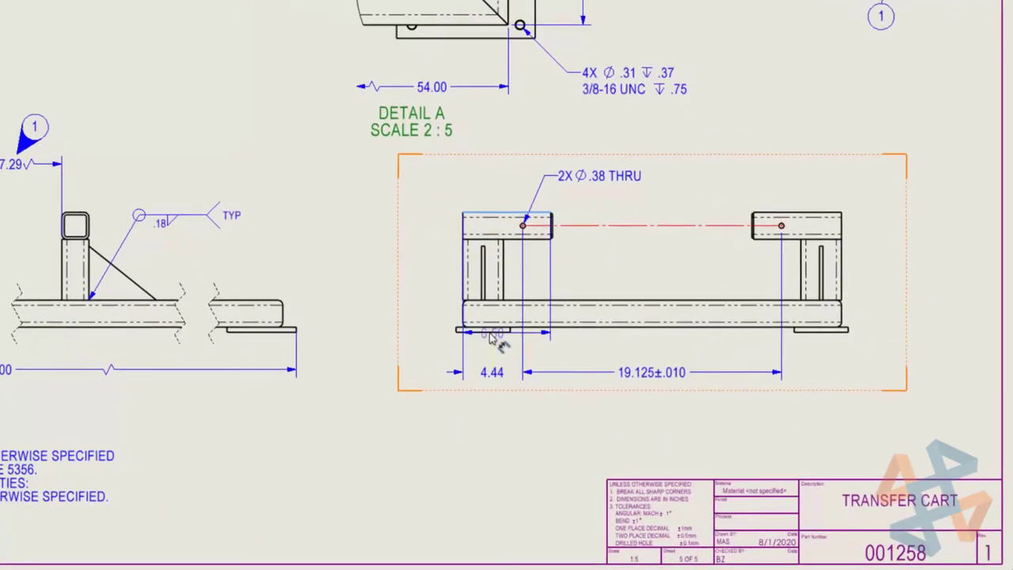
pyautogui.click(495, 333)
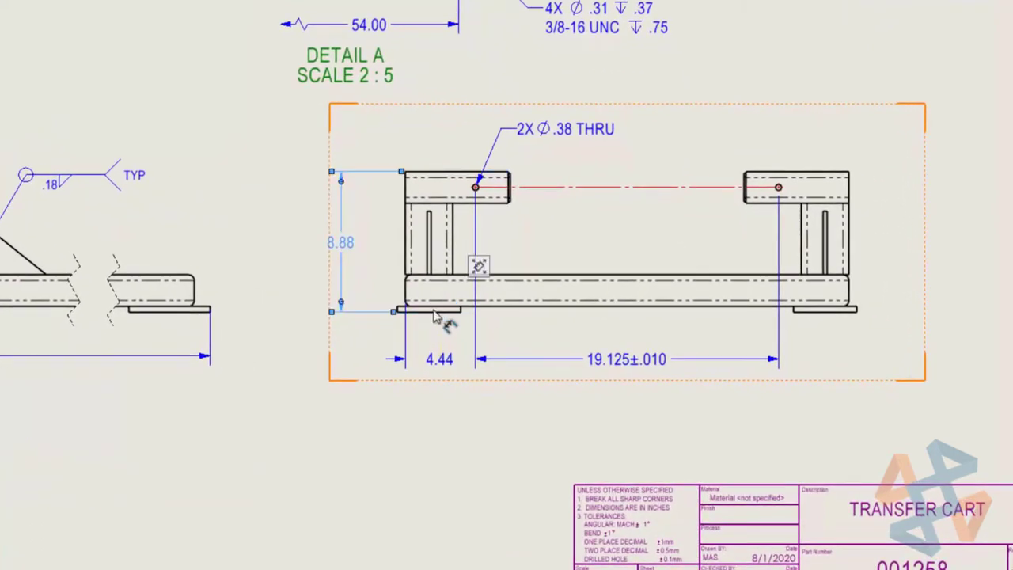
pyautogui.click(412, 291)
pyautogui.click(716, 305)
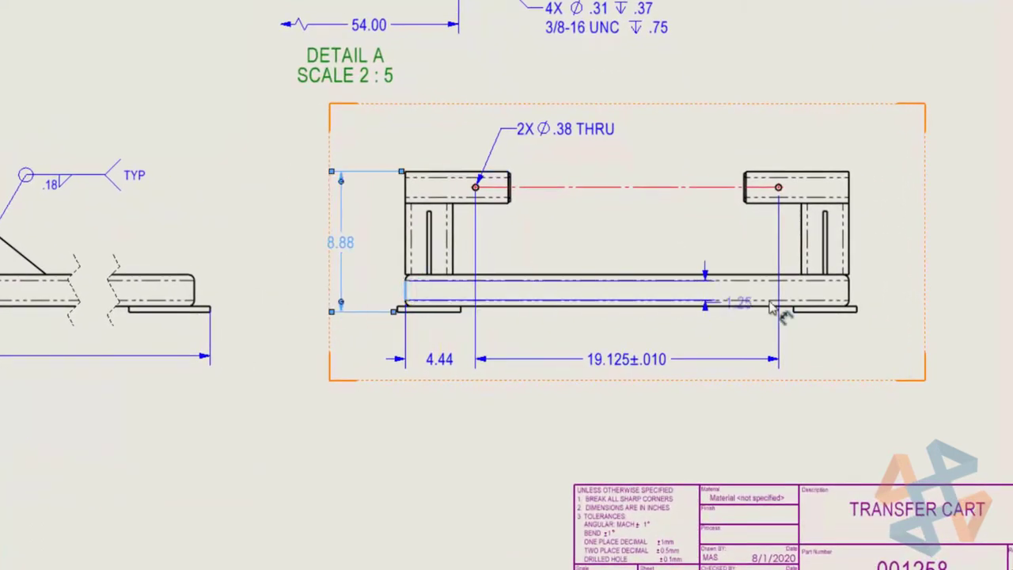
pyautogui.click(626, 450)
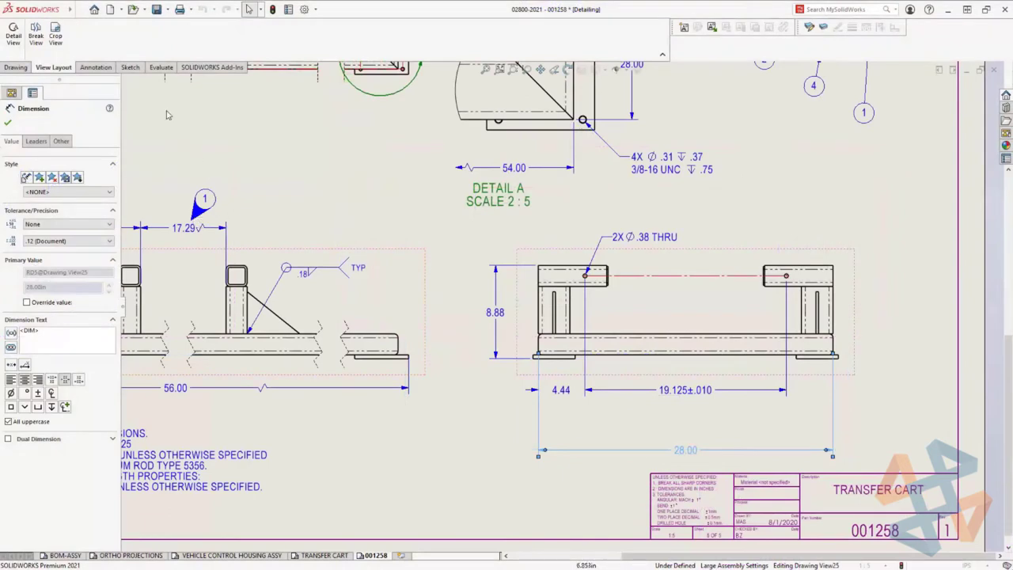
pyautogui.click(95, 67)
# Add a custom-text balloon '2' leading from the 19.125 dimension, placed just below it.
pyautogui.click(213, 29)
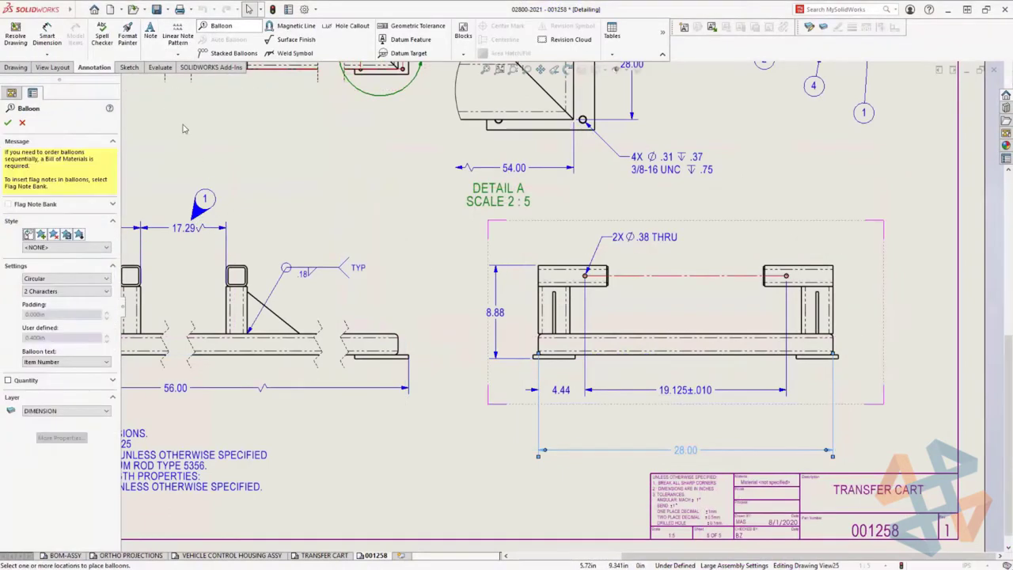
pyautogui.click(63, 362)
pyautogui.click(61, 371)
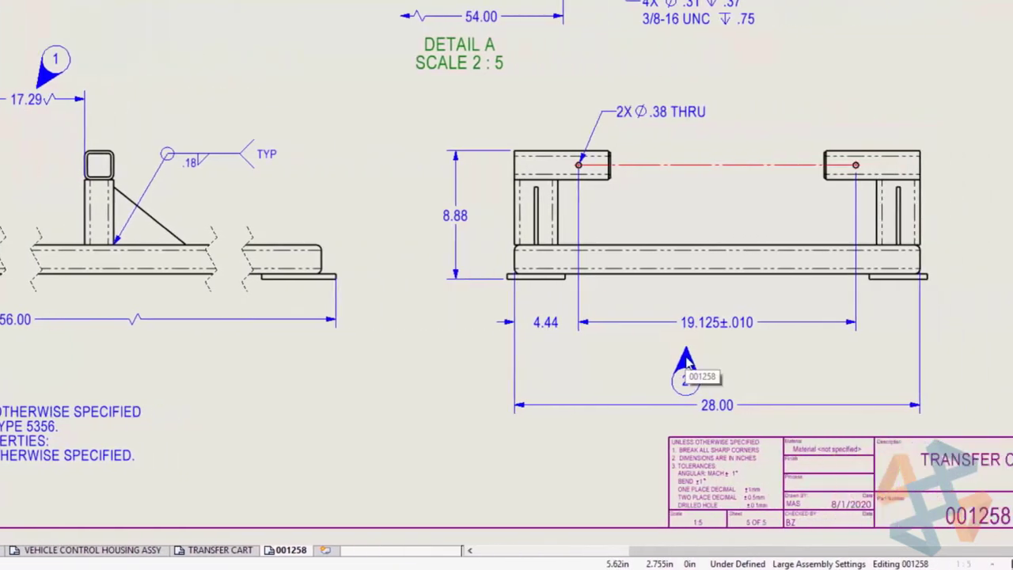
pyautogui.click(699, 333)
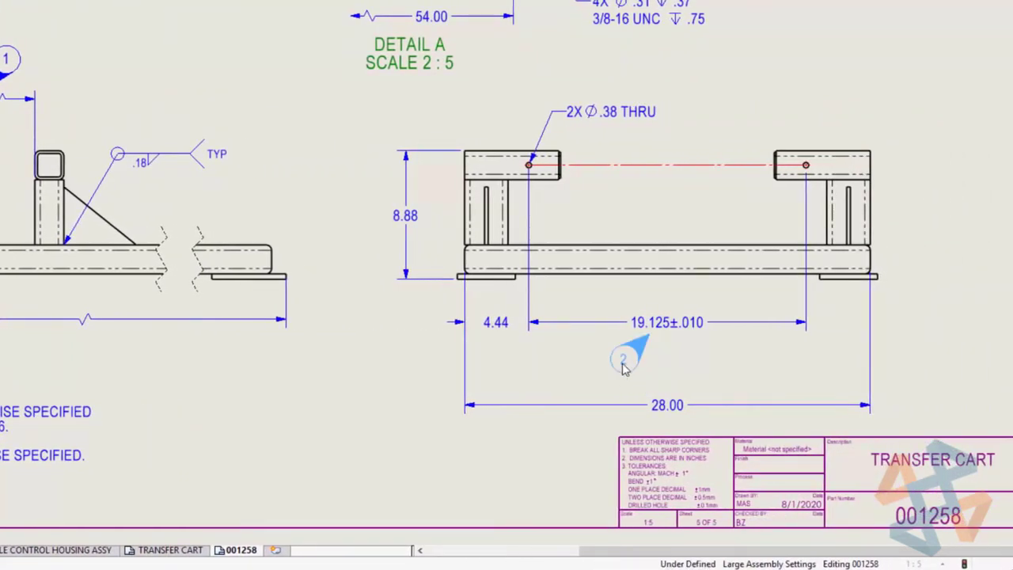
pyautogui.click(623, 358)
pyautogui.press('Escape')
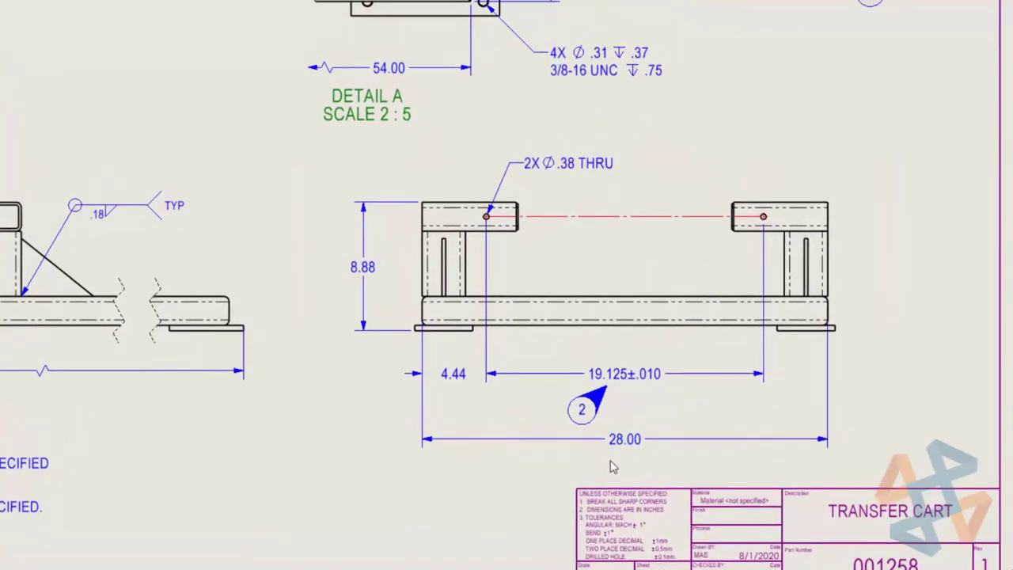
pyautogui.moveTo(742, 159); pyautogui.dragTo(696, 566, button='middle')
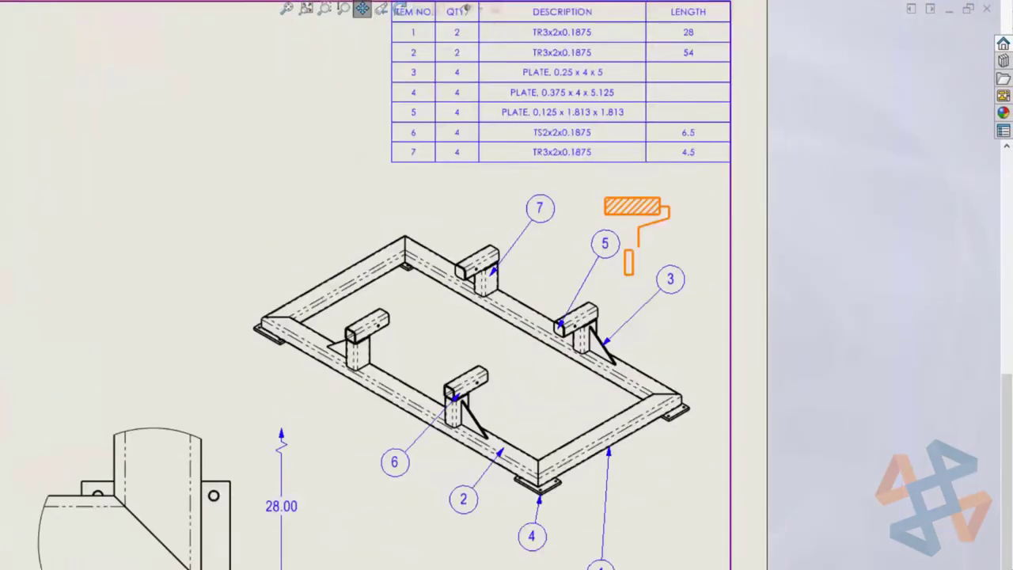
# Straighten the roller handle vertically, centre it on the grip rectangle's top edge, and narrow the rectangle.
pyautogui.scroll(-5, 639, 294)
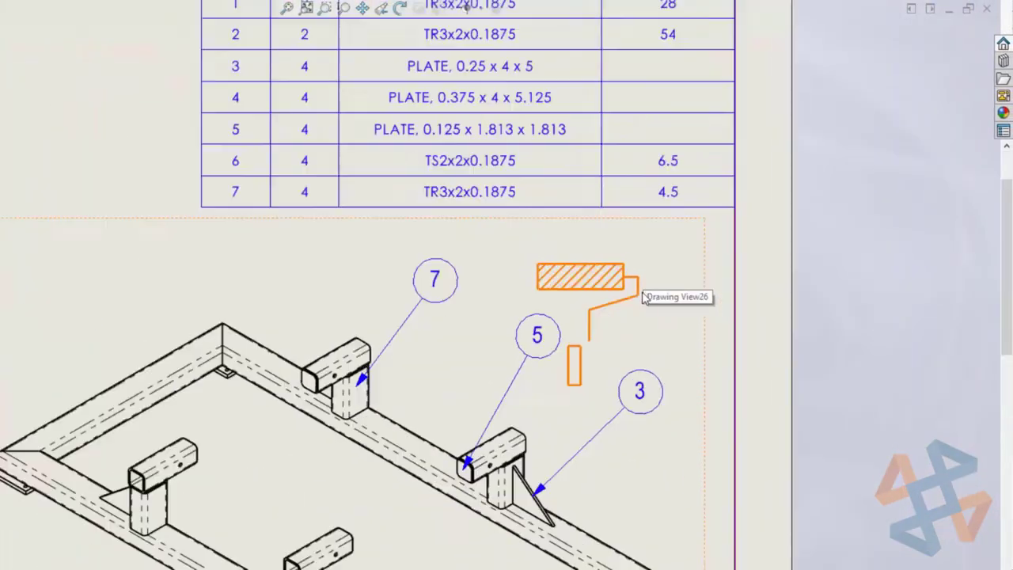
pyautogui.click(524, 330)
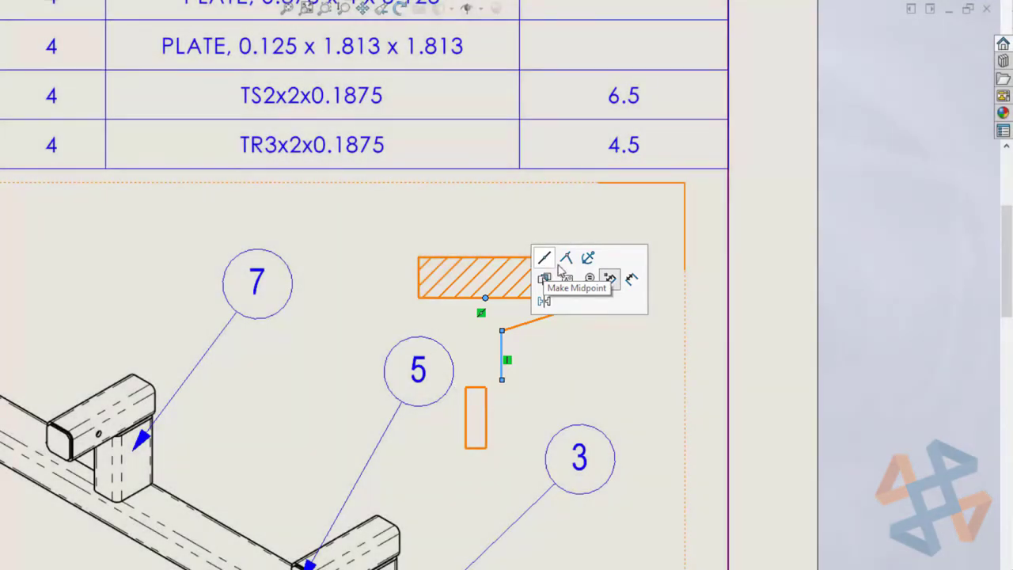
pyautogui.click(566, 264)
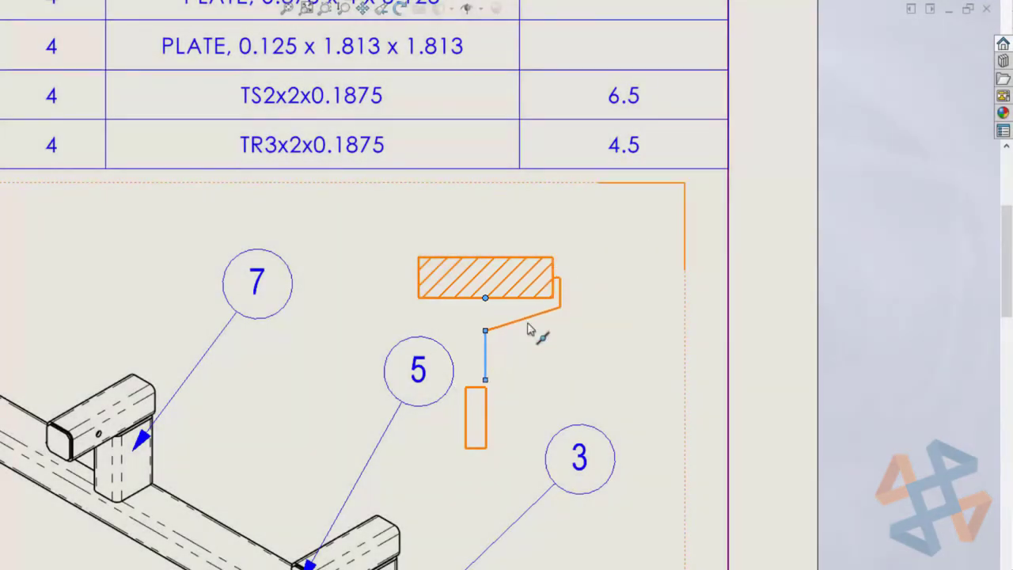
pyautogui.click(480, 387)
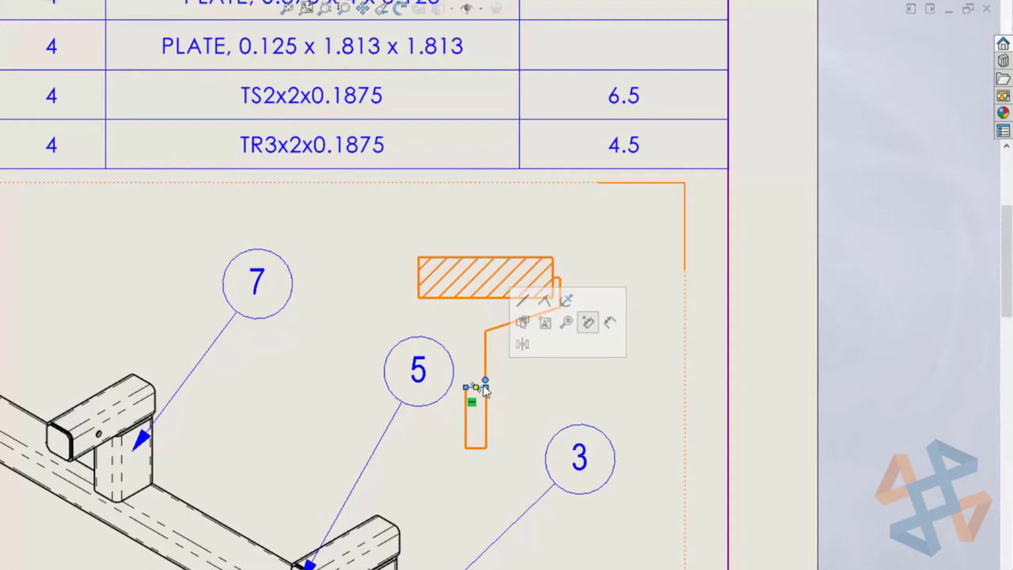
pyautogui.click(524, 302)
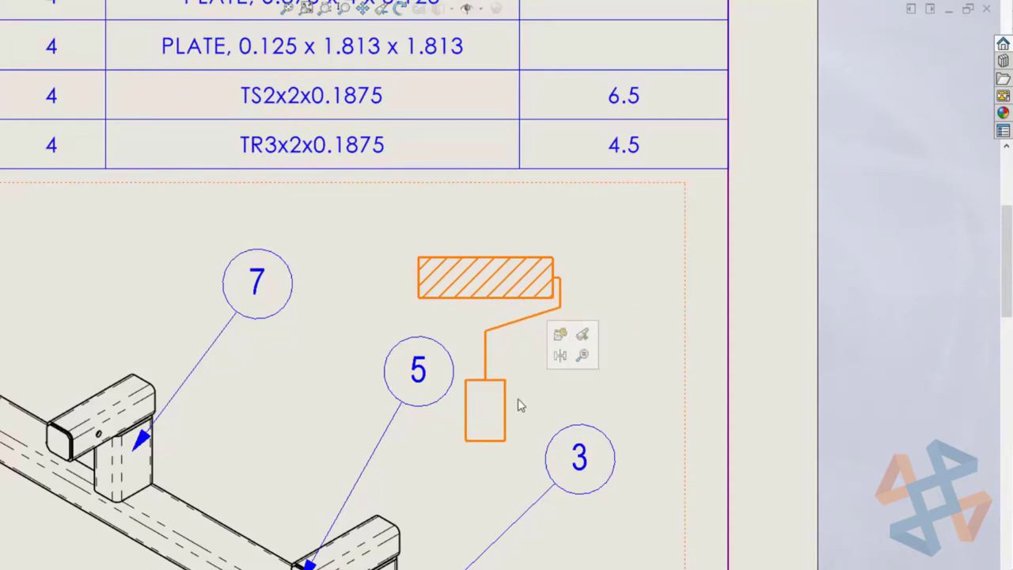
pyautogui.moveTo(505, 417); pyautogui.dragTo(495, 418)
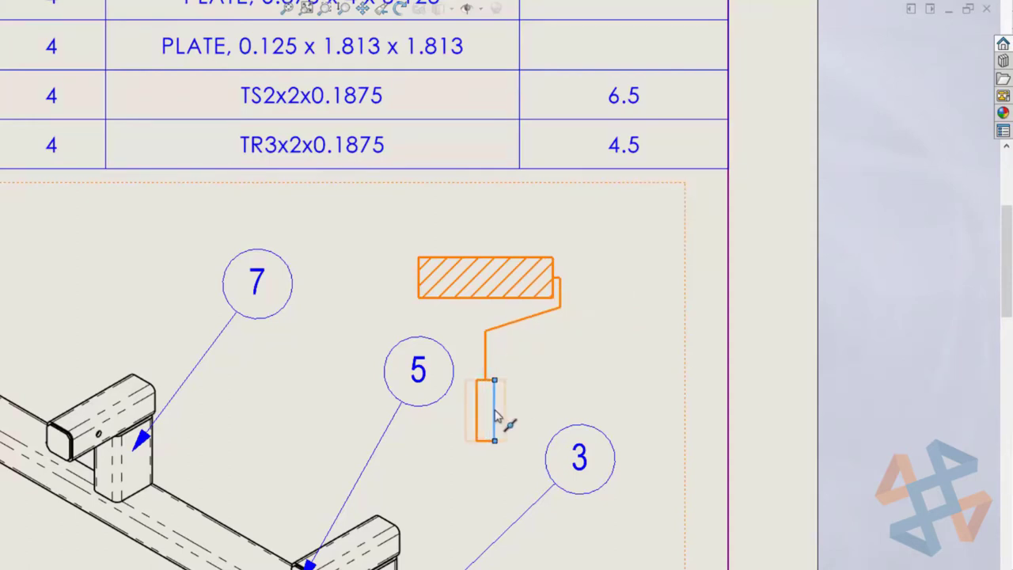
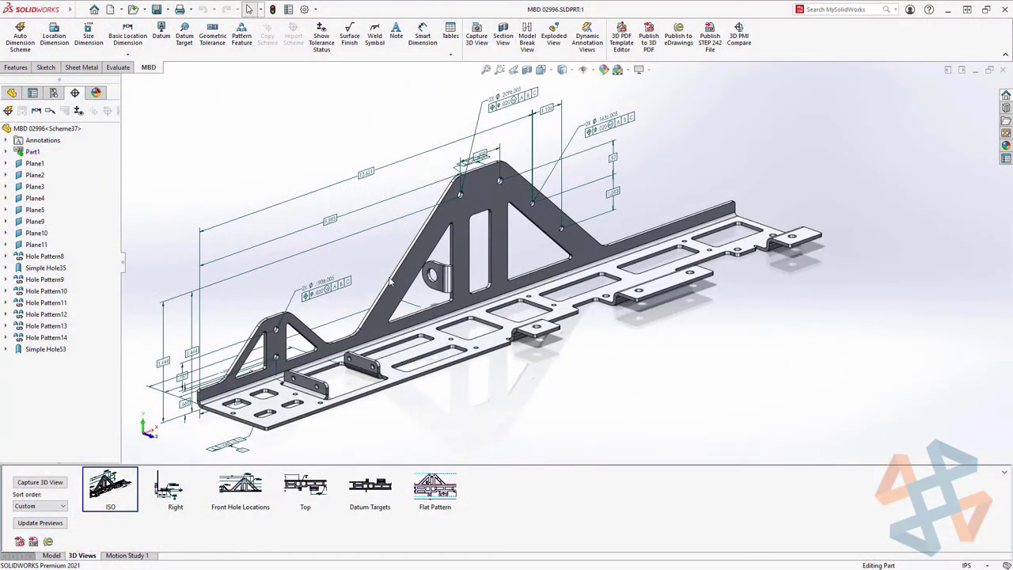
# Advance the slides to Model Based Definition and bring up part MBD 02996 in SOLIDWORKS.
pyautogui.moveTo(389, 281); pyautogui.dragTo(497, 145, button='middle')
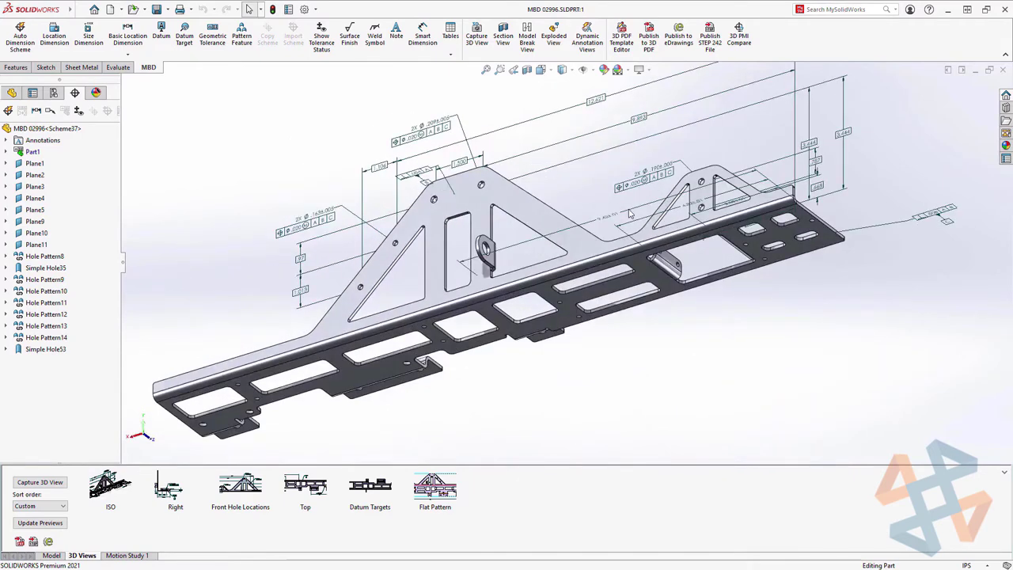
# Highlight Plane1, Plane2, Plane4, Plane9 and Hole Pattern8 on the part.
pyautogui.click(45, 164)
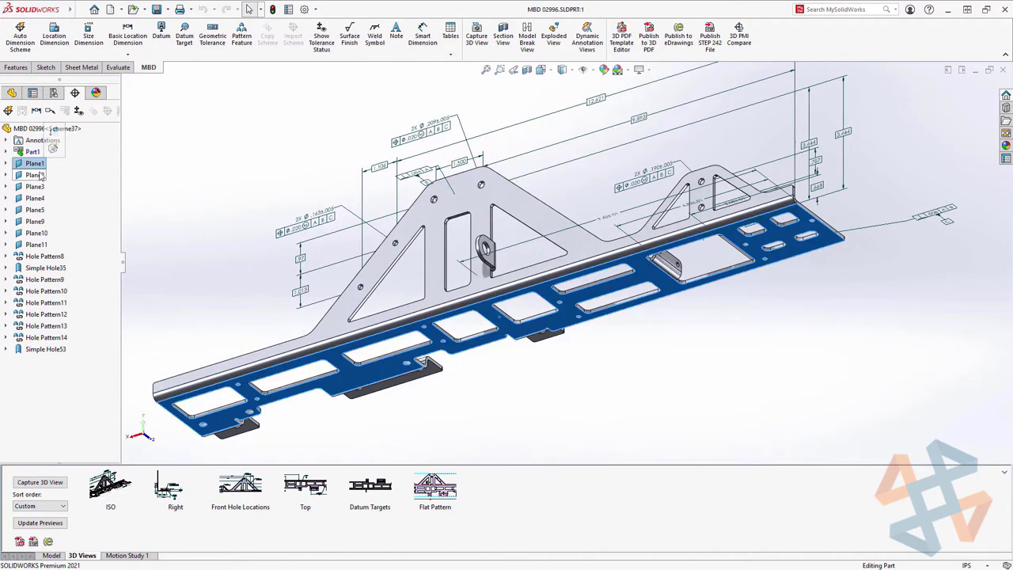
pyautogui.click(35, 174)
pyautogui.click(38, 199)
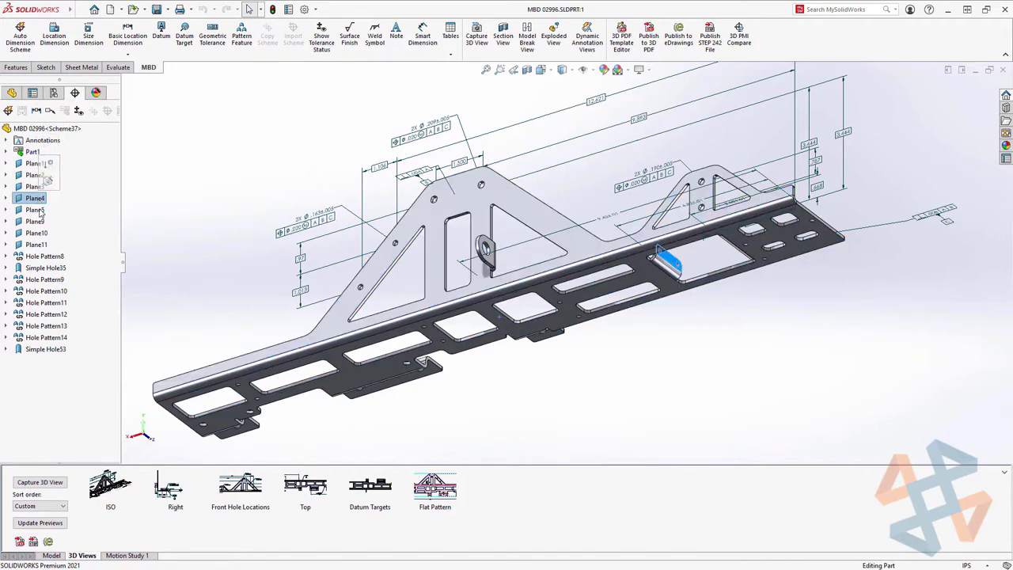
pyautogui.click(36, 220)
pyautogui.click(42, 257)
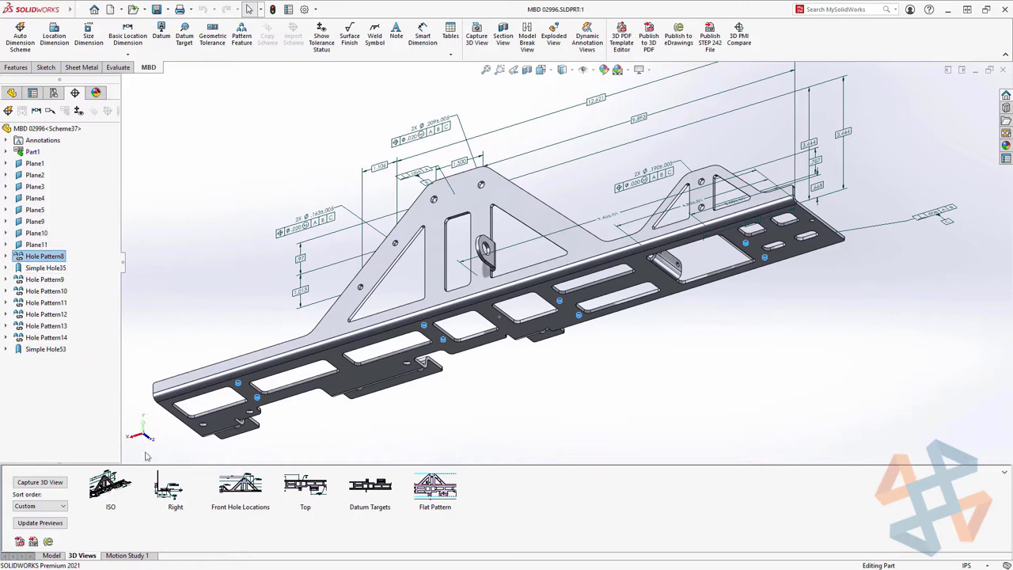
# Step through the saved Right, Front Hole Locations, Top and Datum Targets 3D views.
pyautogui.click(168, 486)
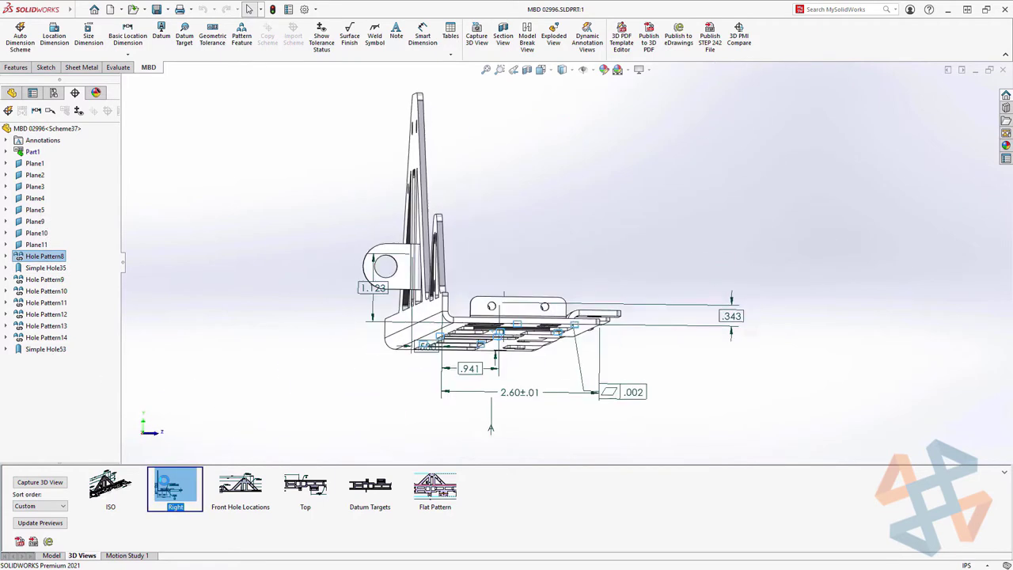
pyautogui.click(229, 487)
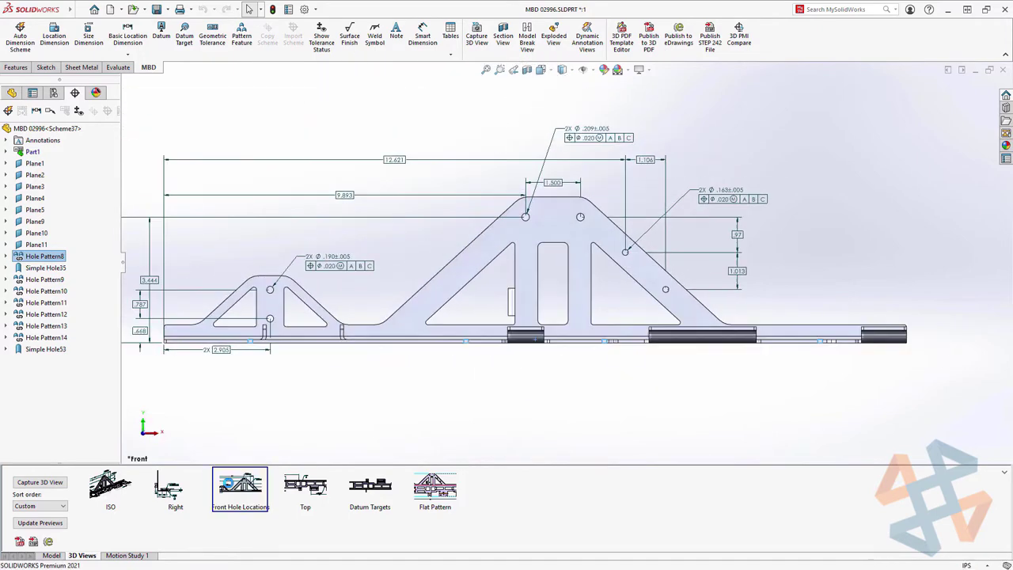
pyautogui.click(306, 486)
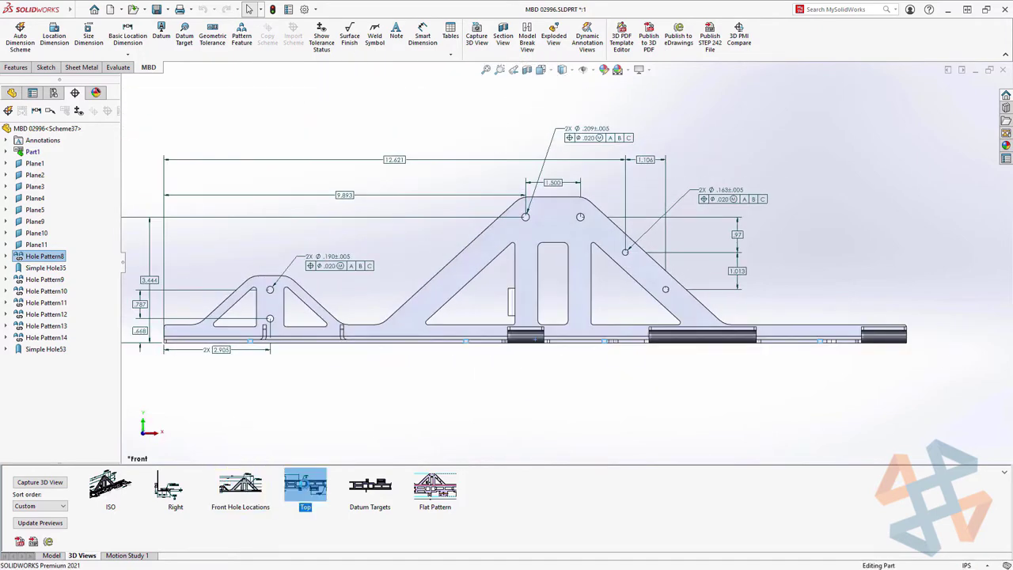
pyautogui.click(378, 491)
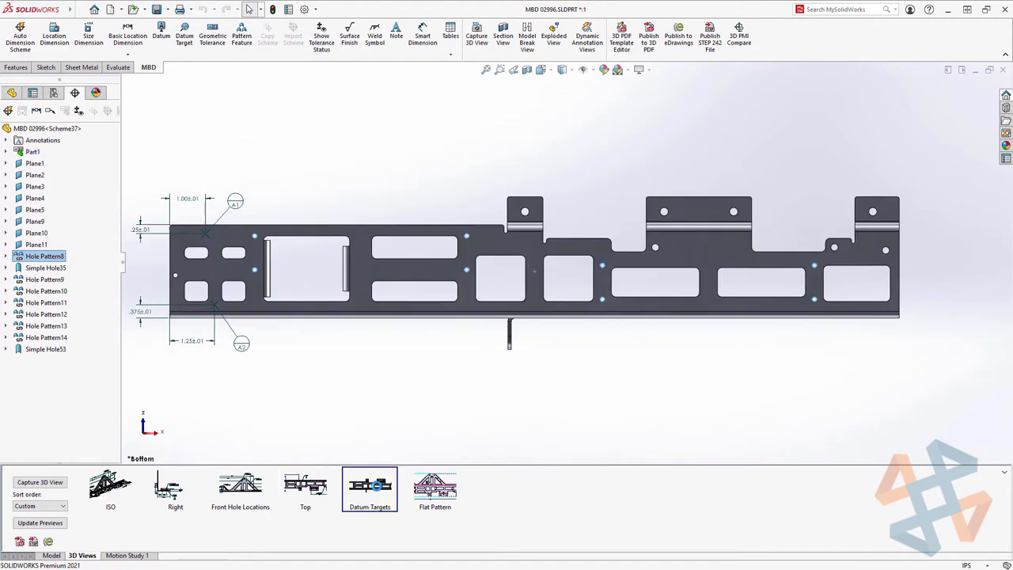
# Zoom in on targets A1 and A2 and change A1's 1.00±.01 location dimension to 1.25.
pyautogui.hotkey('ctrl', 'shift', 'a')
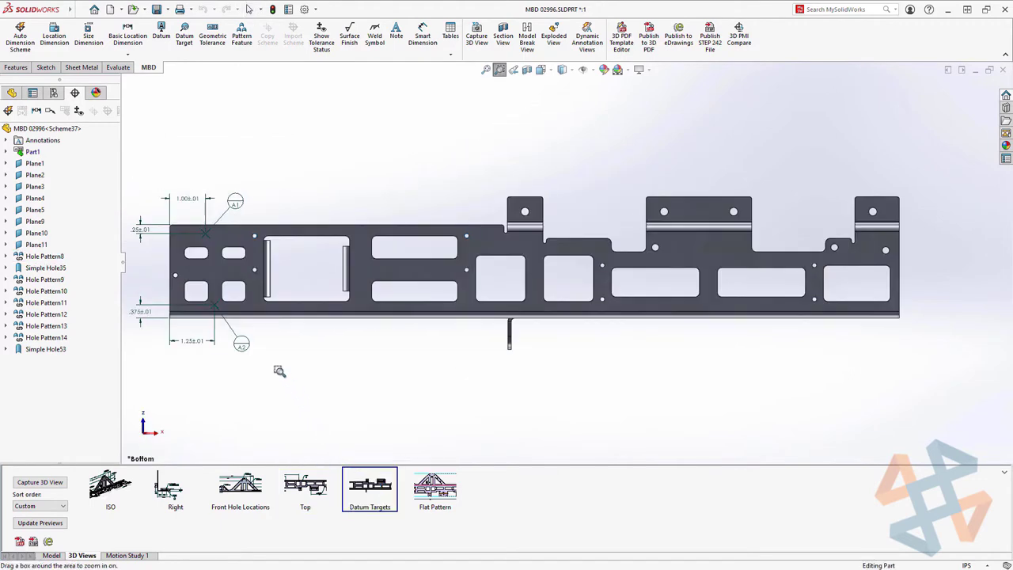
pyautogui.moveTo(280, 371); pyautogui.dragTo(132, 175)
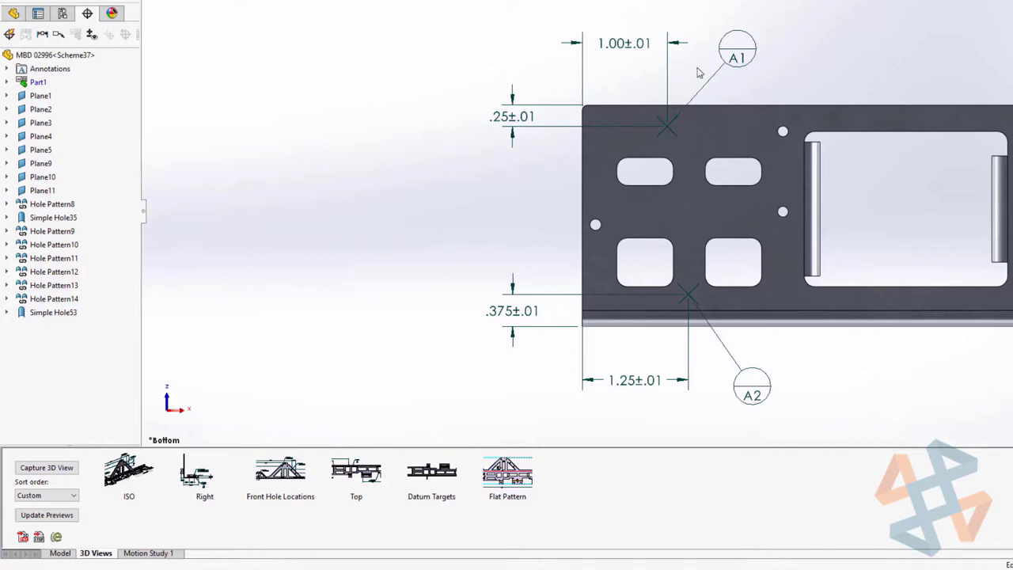
pyautogui.doubleClick(609, 45)
pyautogui.write('1')
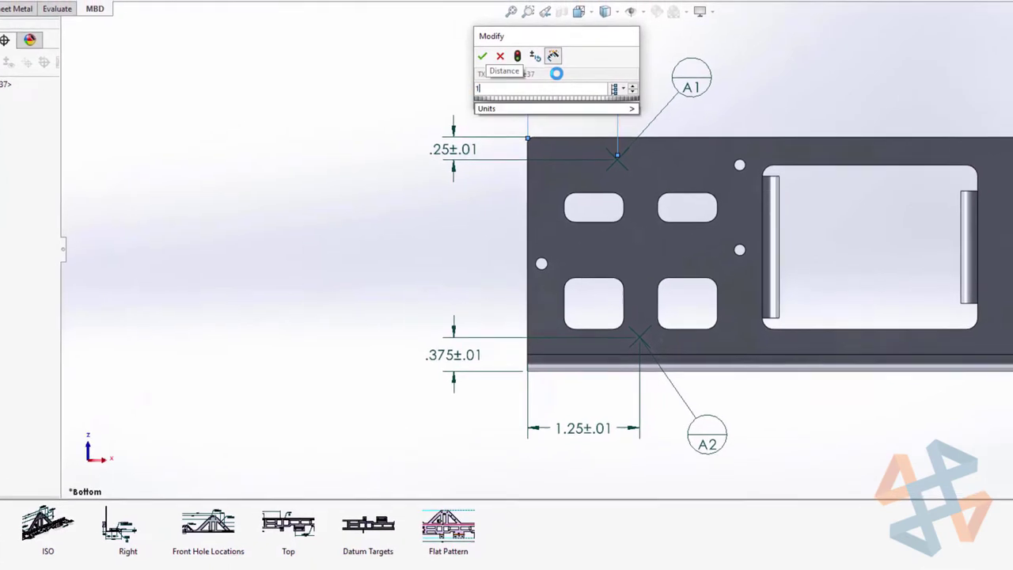
pyautogui.write('.50')
pyautogui.press('Return')
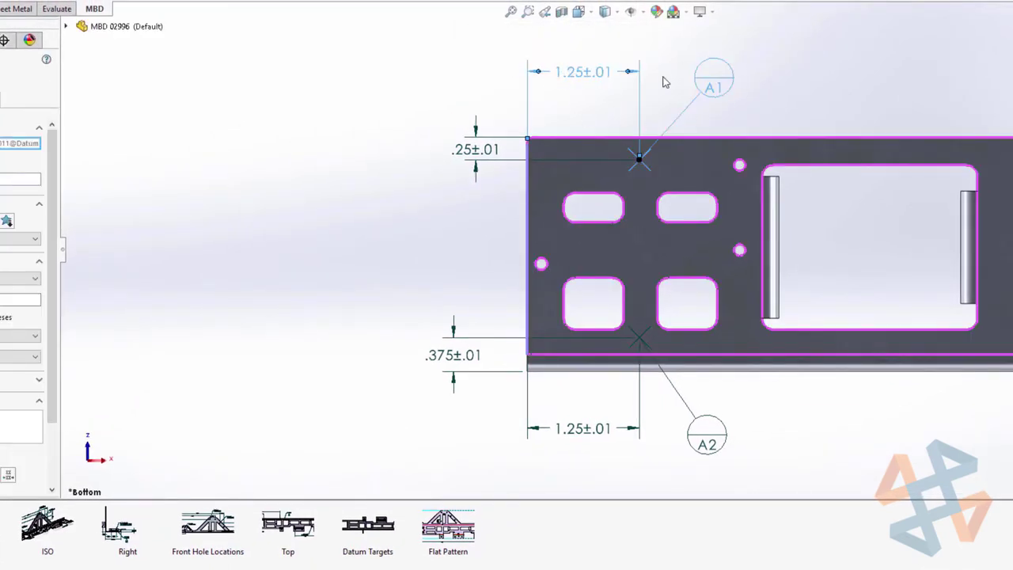
pyautogui.click(679, 113)
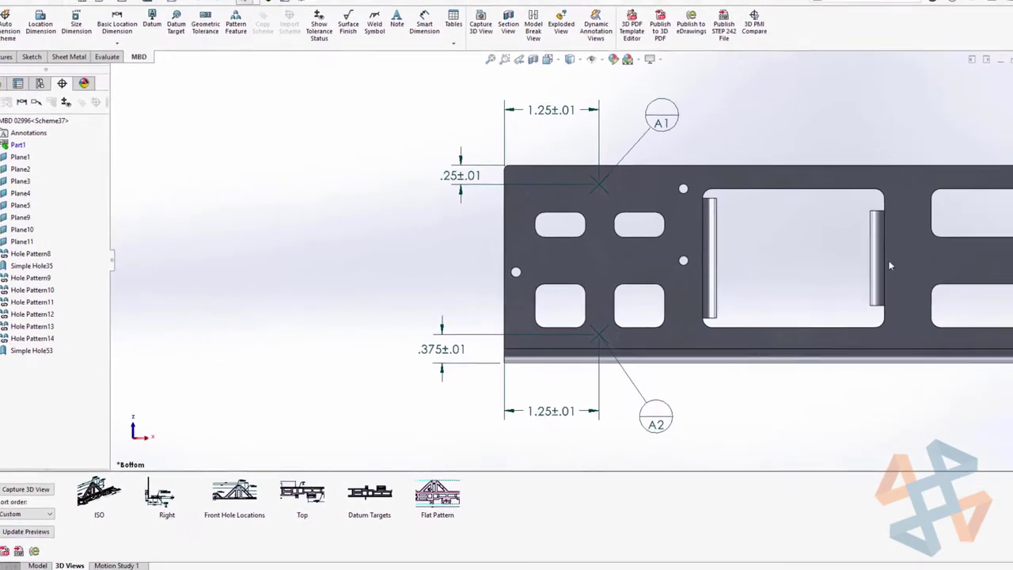
pyautogui.keyDown('ctrl'); pyautogui.moveTo(888, 265); pyautogui.dragTo(396, 256, button='middle'); pyautogui.keyUp('ctrl')
pyautogui.keyDown('ctrl'); pyautogui.moveTo(846, 261); pyautogui.dragTo(105, 258, button='middle'); pyautogui.keyUp('ctrl')
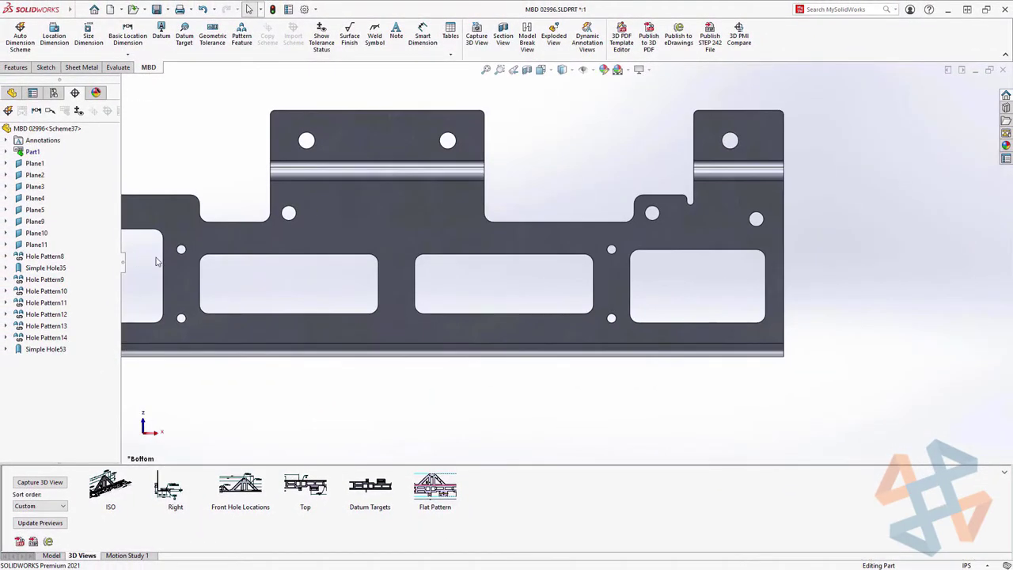
# Place datum target A3 on the bottom face with a Ø.25 circular target area.
pyautogui.click(183, 33)
pyautogui.click(707, 229)
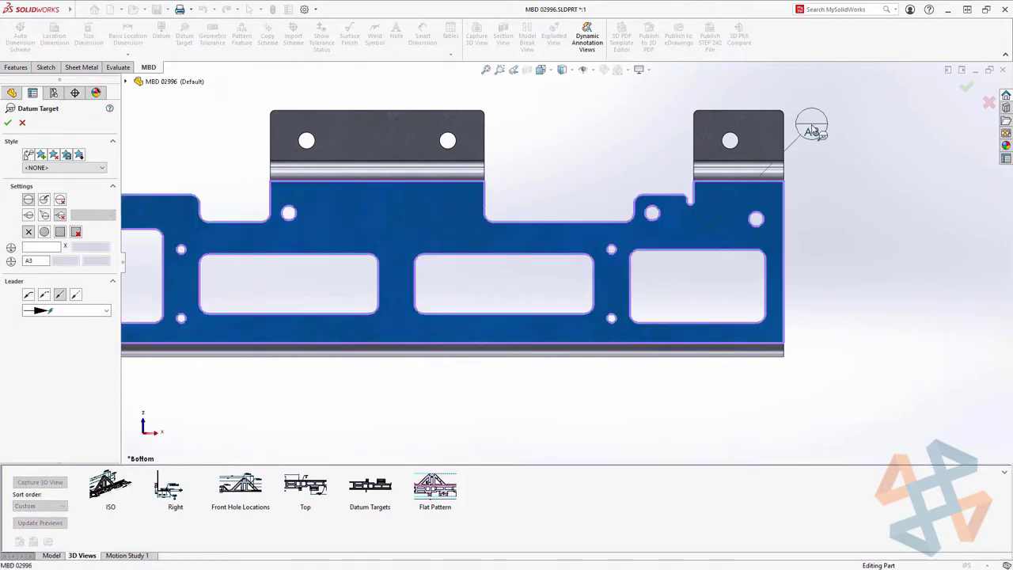
pyautogui.click(841, 151)
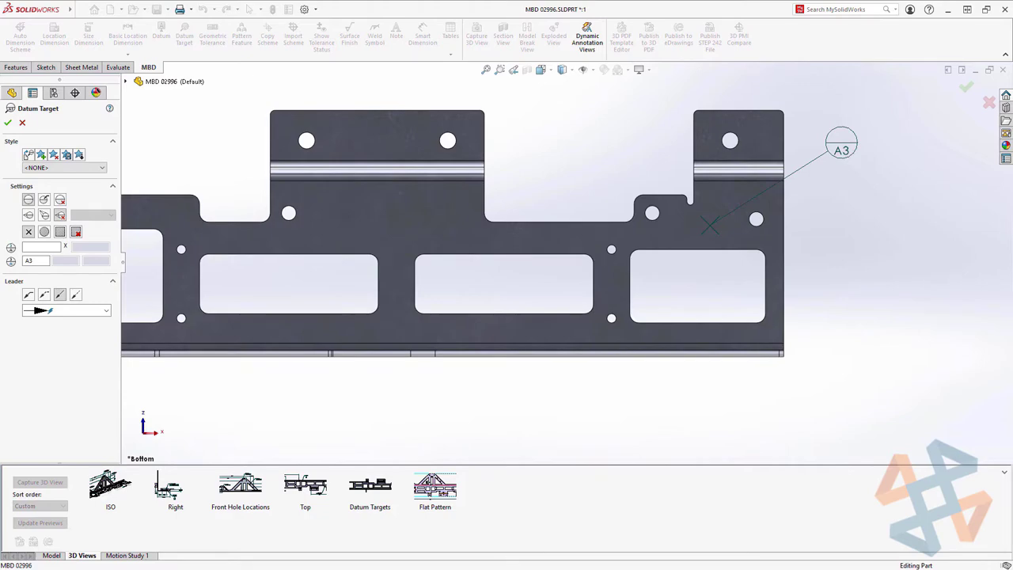
pyautogui.press('Escape')
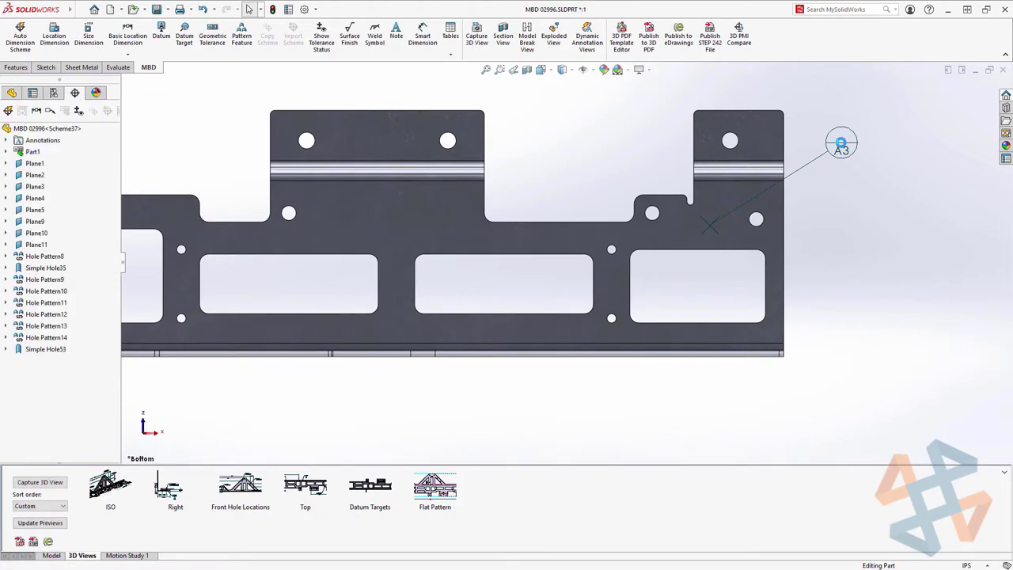
pyautogui.click(839, 148)
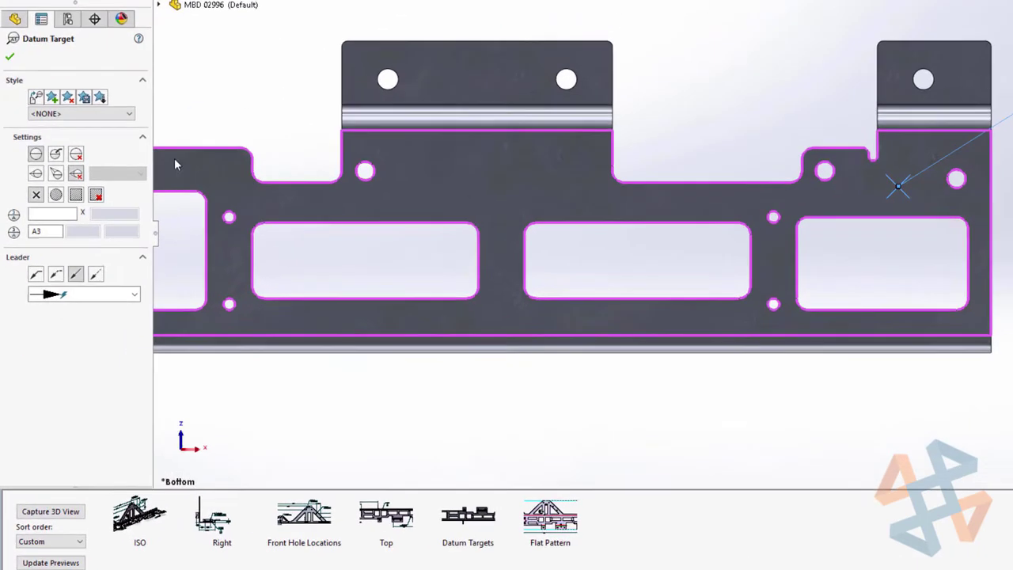
pyautogui.click(61, 181)
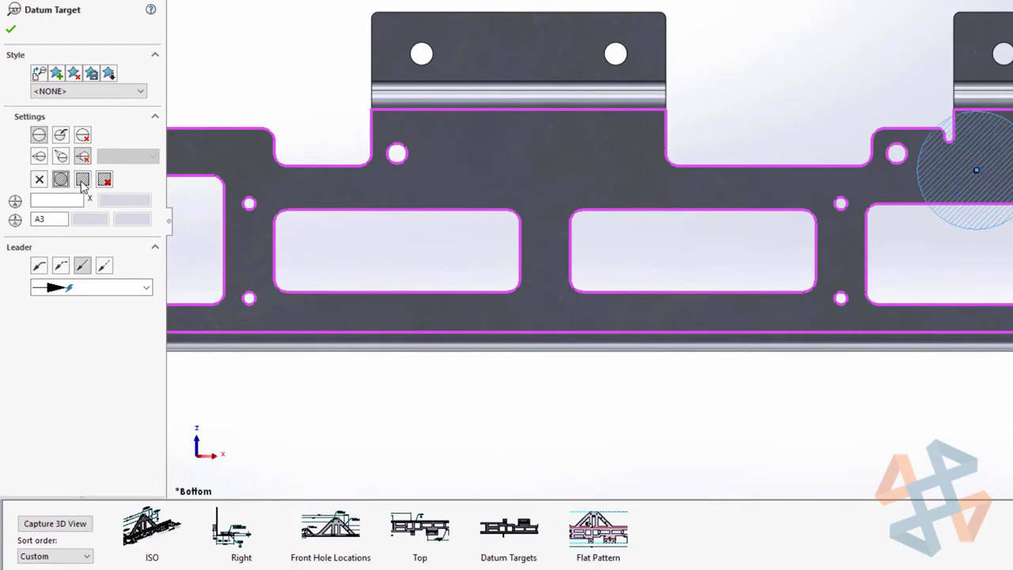
pyautogui.click(82, 181)
pyautogui.click(61, 181)
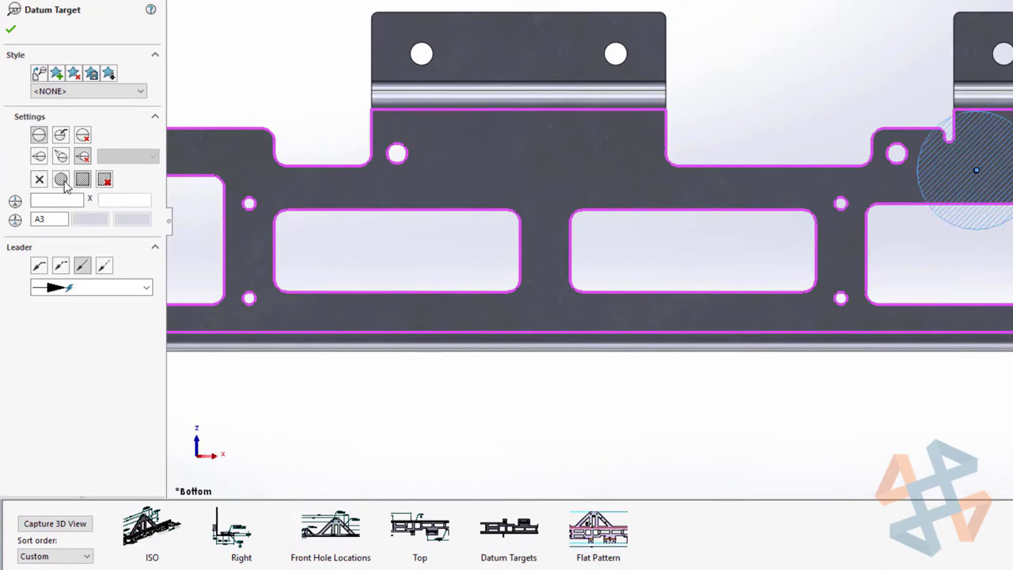
pyautogui.click(66, 200)
pyautogui.write('.25')
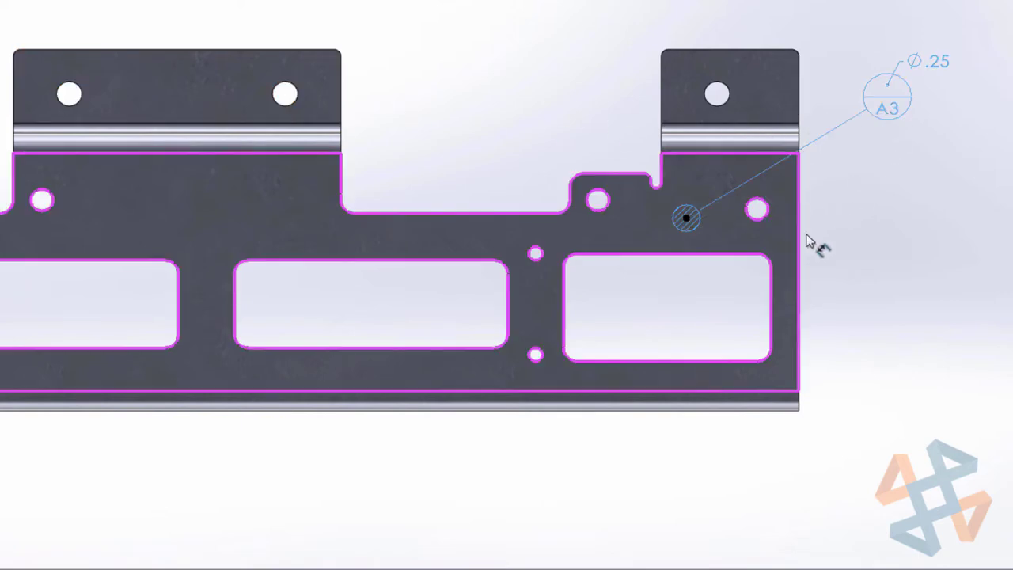
# Locate A3 with a 1.00 horizontal dimension and a 1.75 vertical dimension from the edges.
pyautogui.click(799, 271)
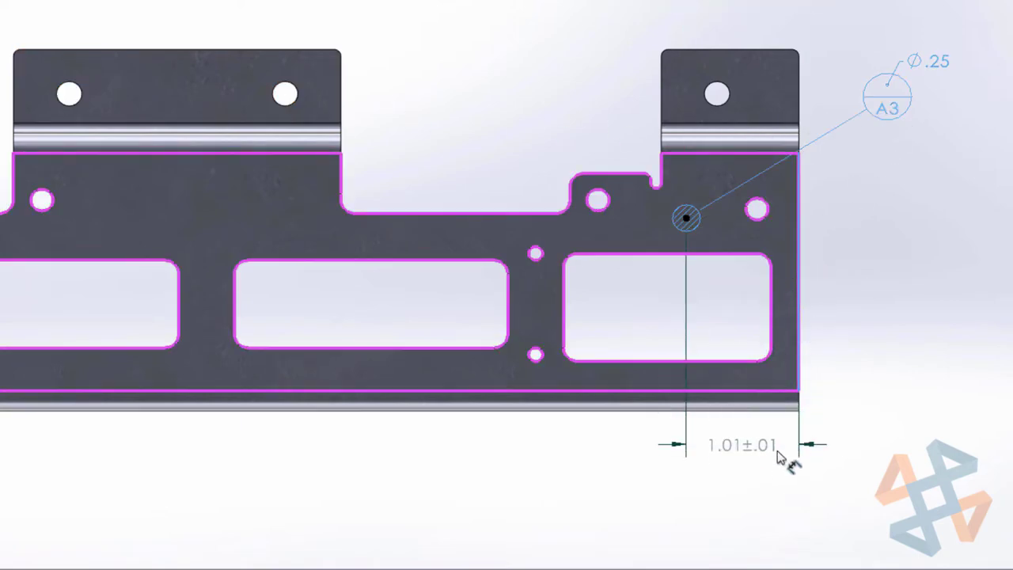
pyautogui.click(785, 470)
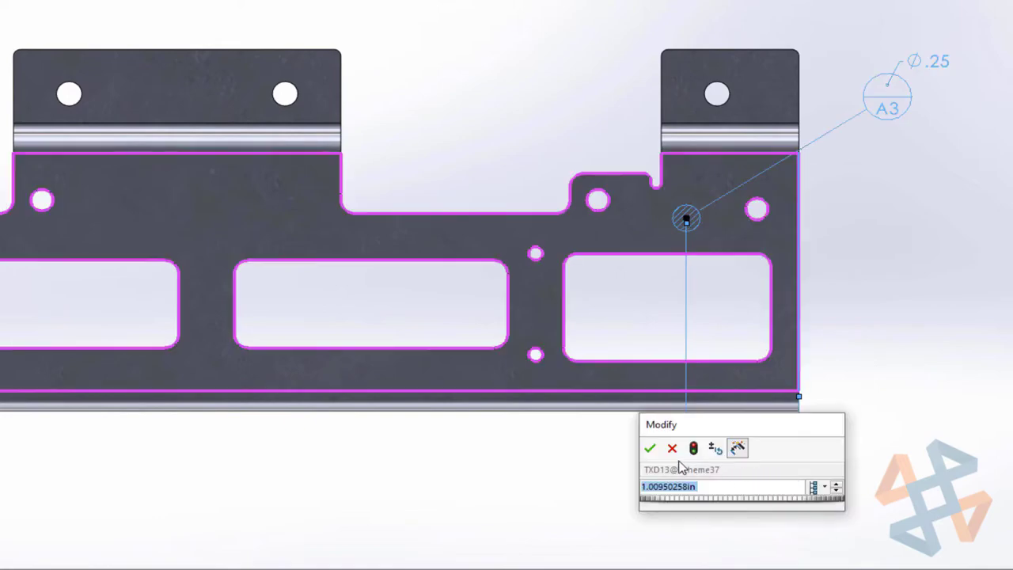
pyautogui.write('1')
pyautogui.press('Return')
pyautogui.moveTo(661, 407); pyautogui.dragTo(703, 271, button='middle')
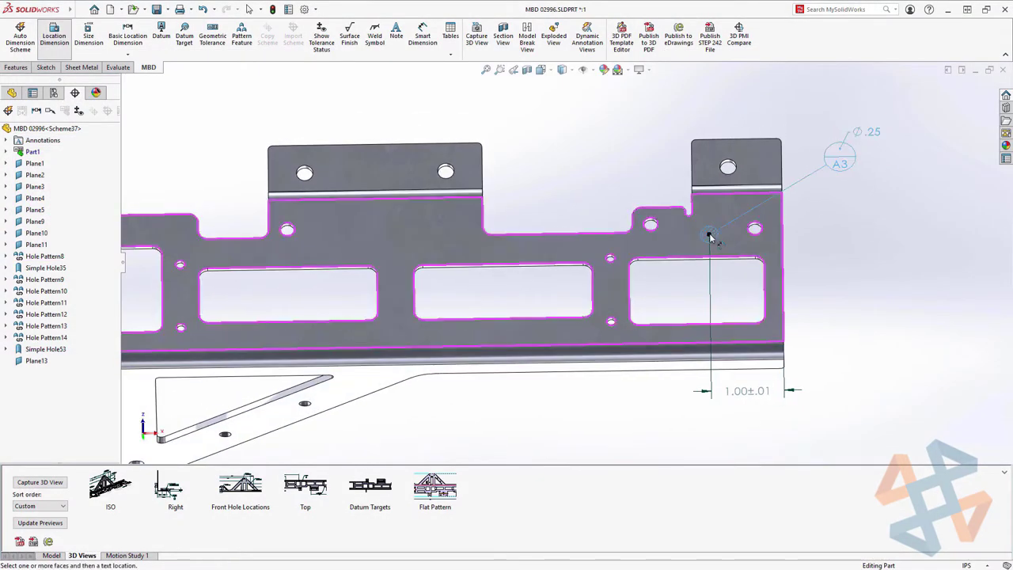
pyautogui.click(709, 236)
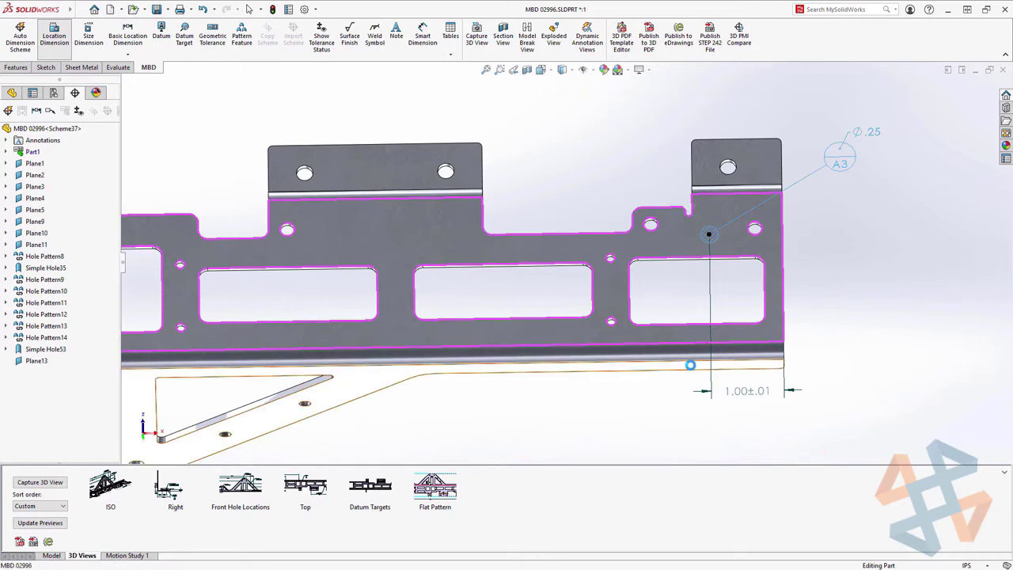
pyautogui.click(690, 365)
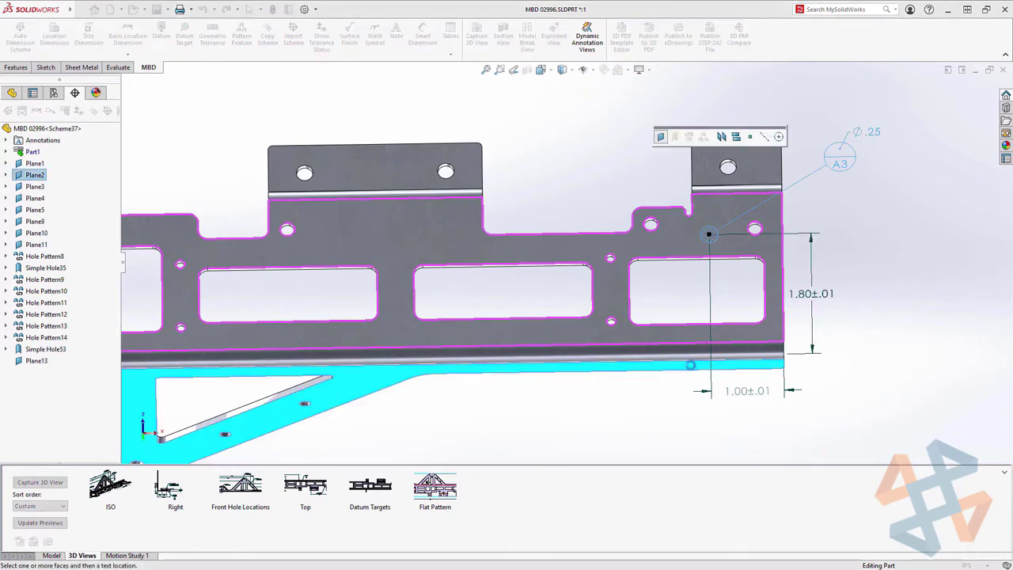
pyautogui.click(839, 306)
pyautogui.write('1.75')
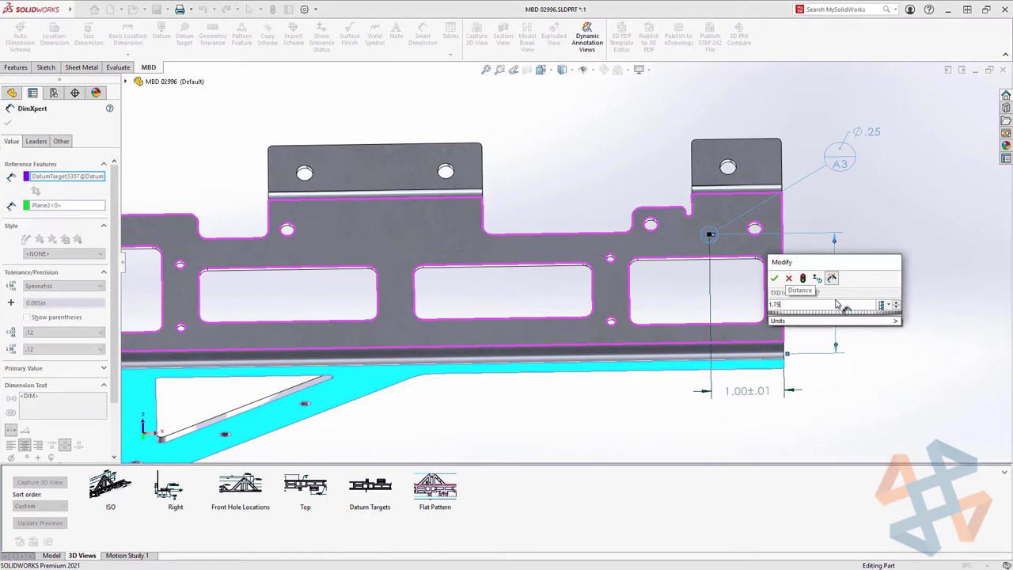
pyautogui.press('Return')
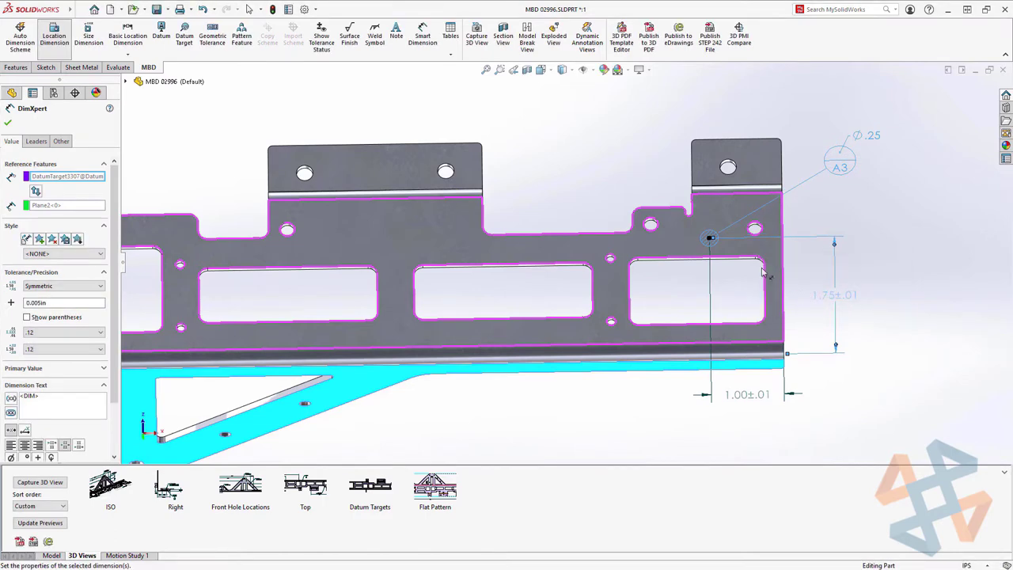
# Finish the dimensions and switch to the saved Flat Pattern 3D view.
pyautogui.click(514, 71)
pyautogui.press('Escape')
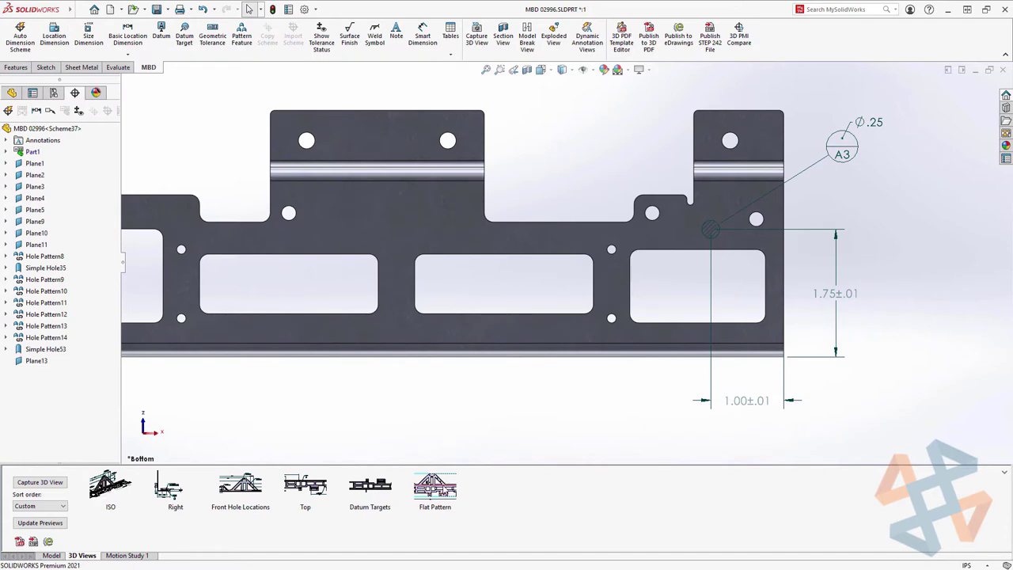
pyautogui.click(444, 484)
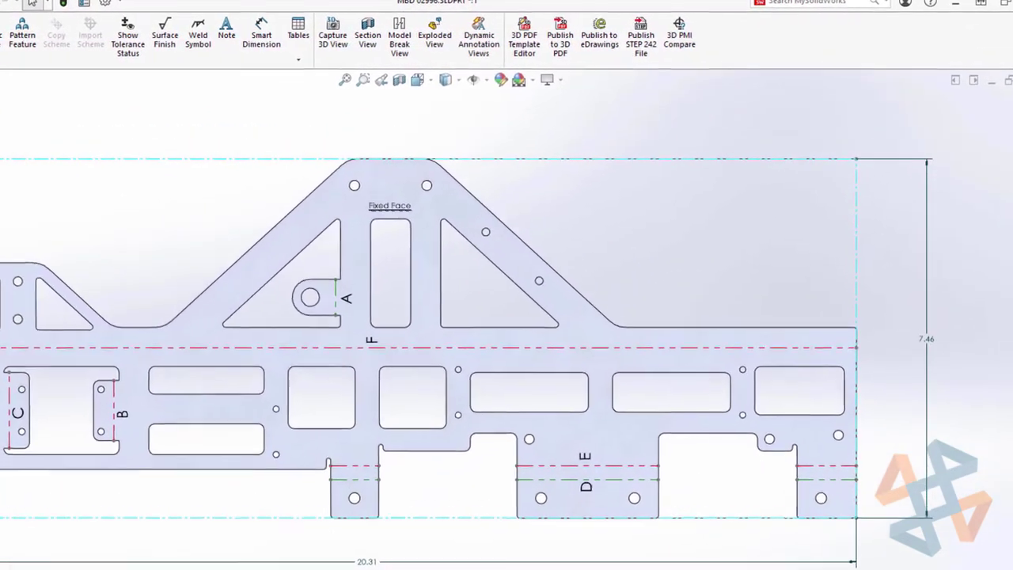
# Start Publish to 3D PDF and preview the Bend Table PDF template.
pyautogui.click(516, 54)
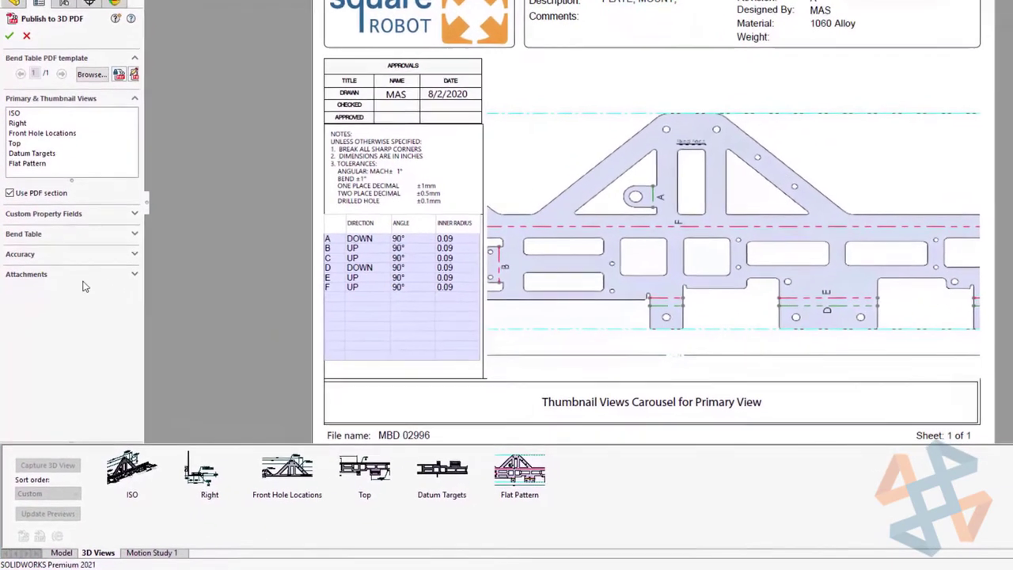
# Attach a STEP 242 file and the Flat-Pattern DXF, then publish MBD 02996.pdf.
pyautogui.click(82, 276)
pyautogui.click(40, 287)
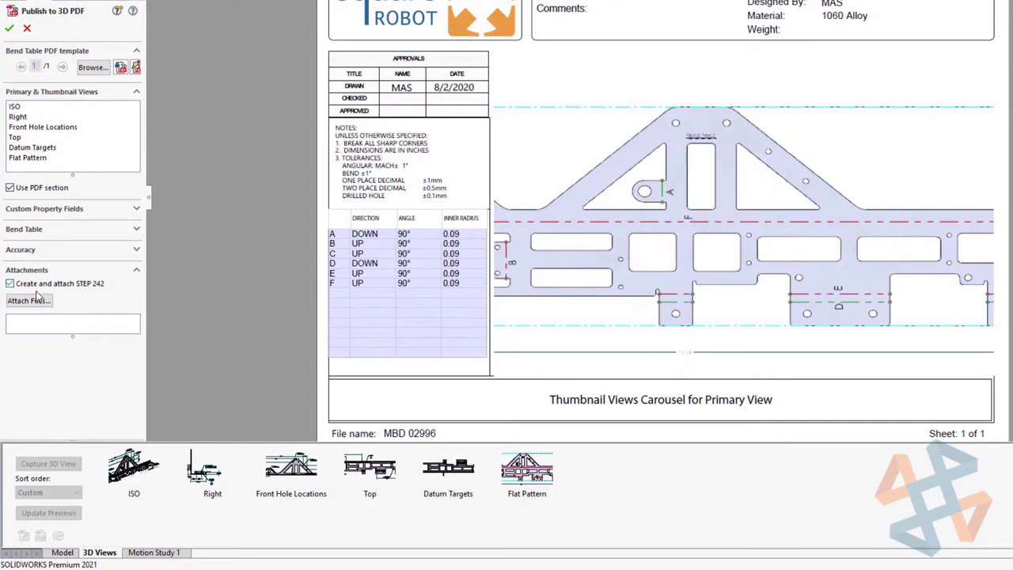
pyautogui.click(38, 299)
pyautogui.doubleClick(463, 118)
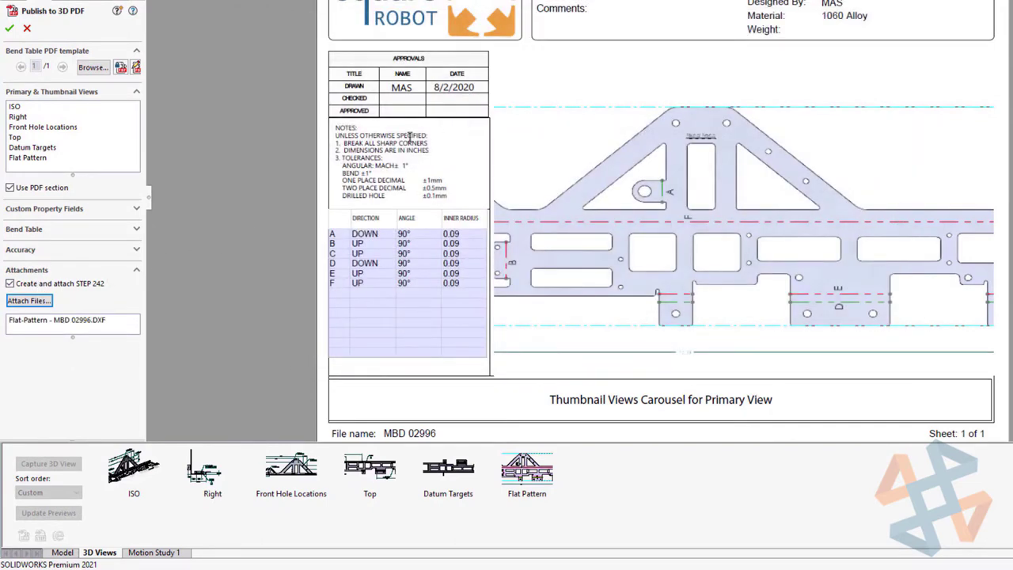
pyautogui.click(93, 209)
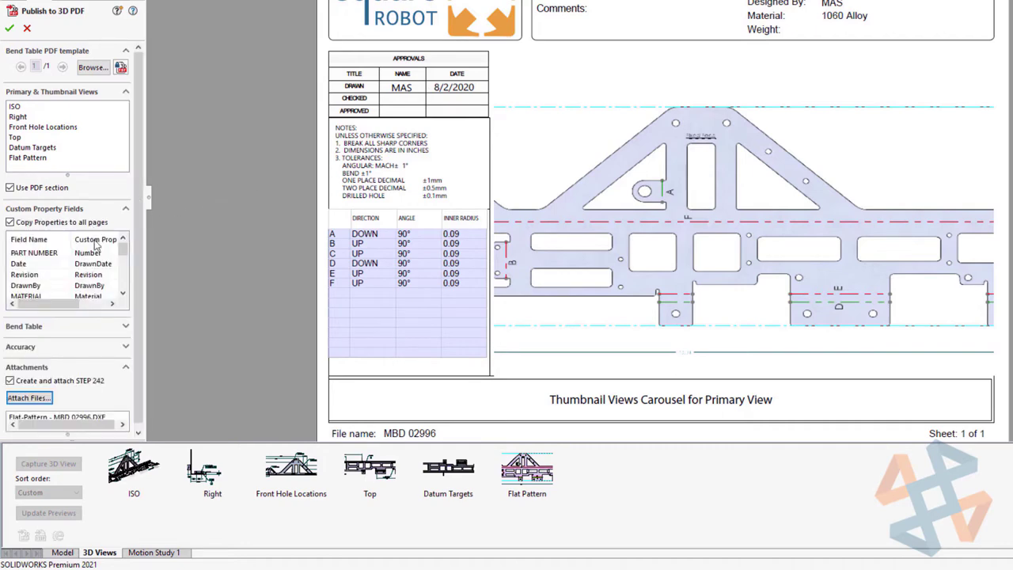
pyautogui.click(55, 327)
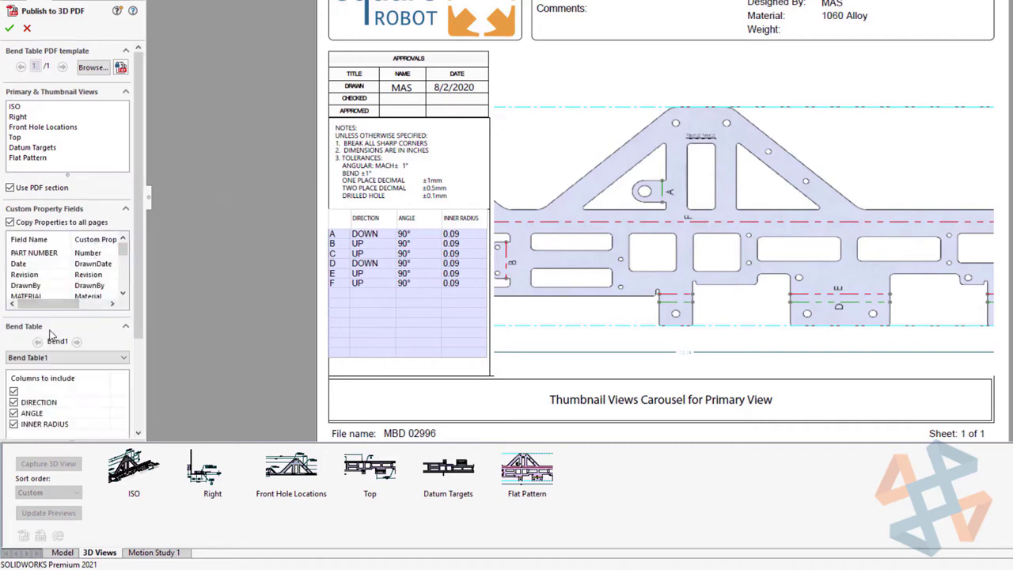
pyautogui.click(75, 425)
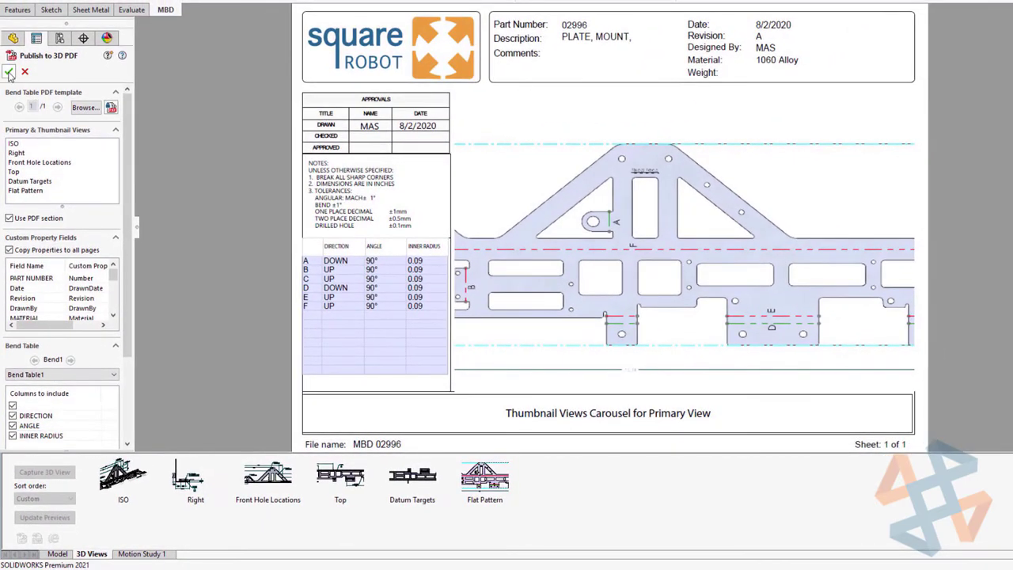
pyautogui.click(8, 71)
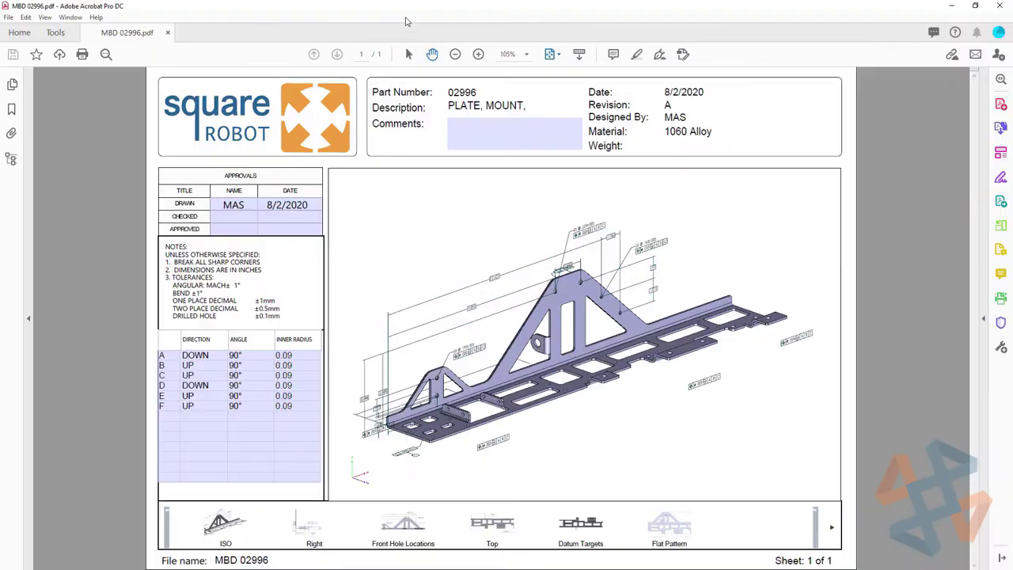
# Maximize Acrobat and show the Right, Front Hole Locations, Top and Datum Targets views.
pyautogui.doubleClick(405, 16)
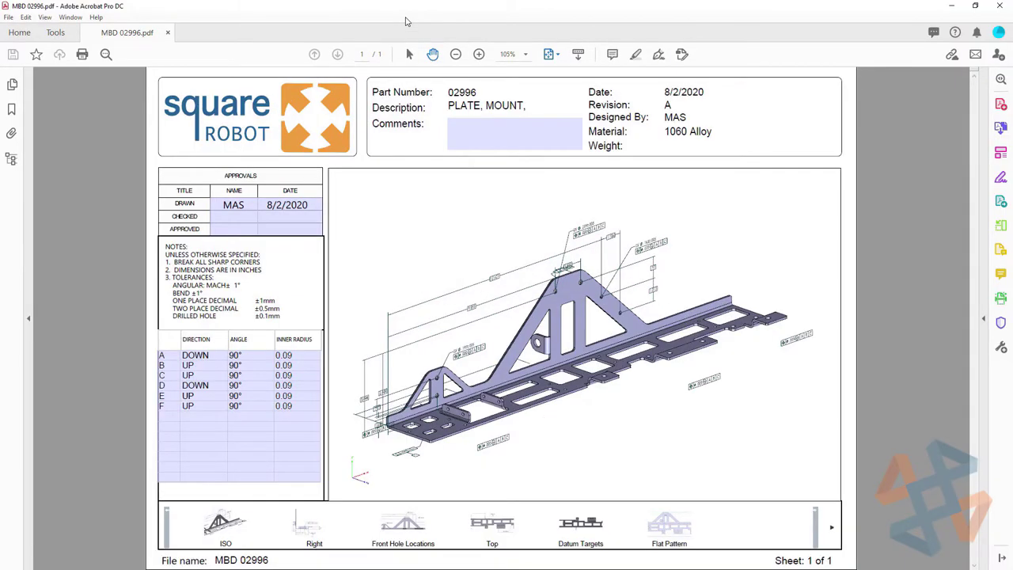
pyautogui.click(307, 535)
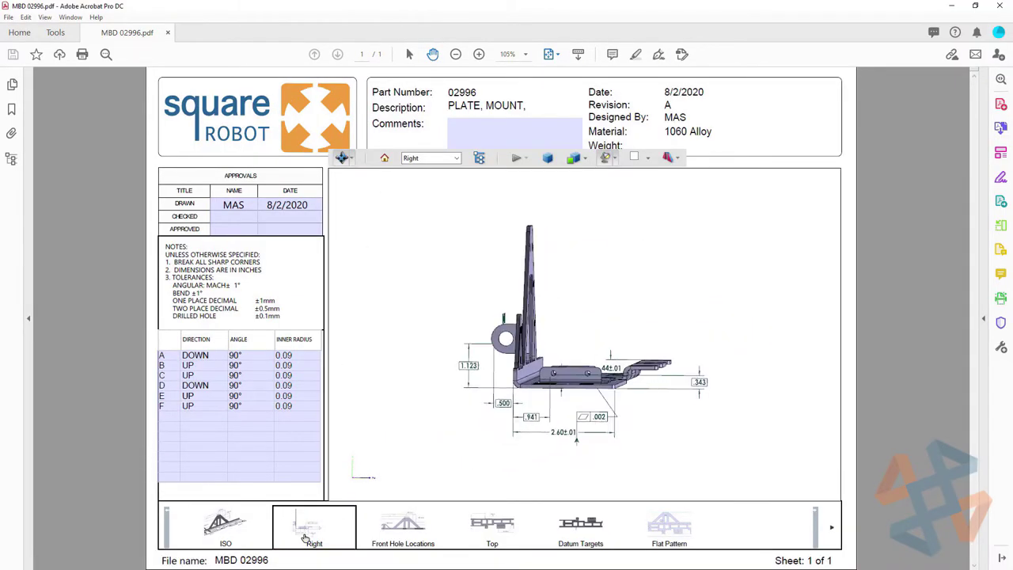
pyautogui.click(406, 532)
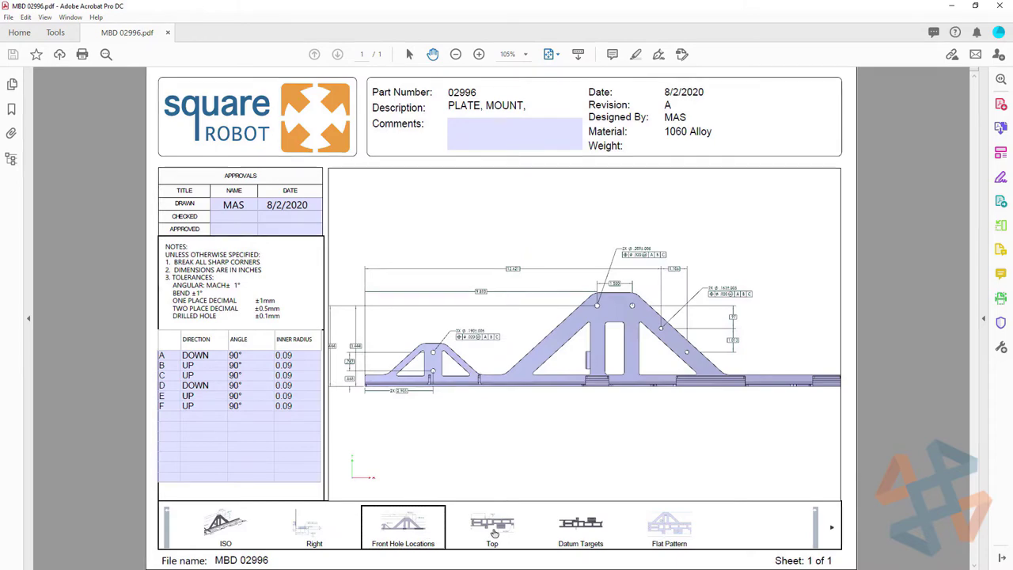
pyautogui.click(484, 531)
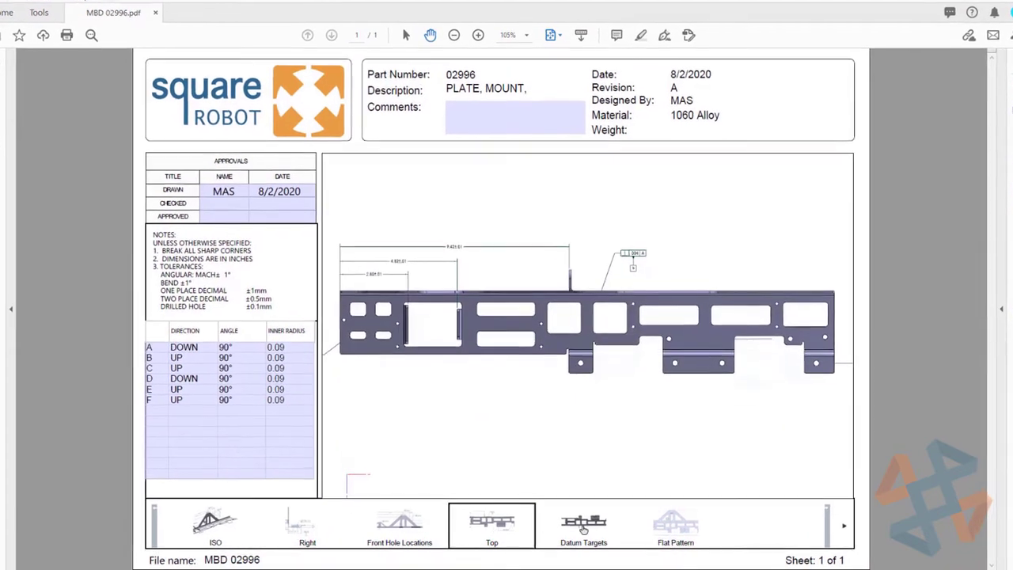
pyautogui.click(583, 529)
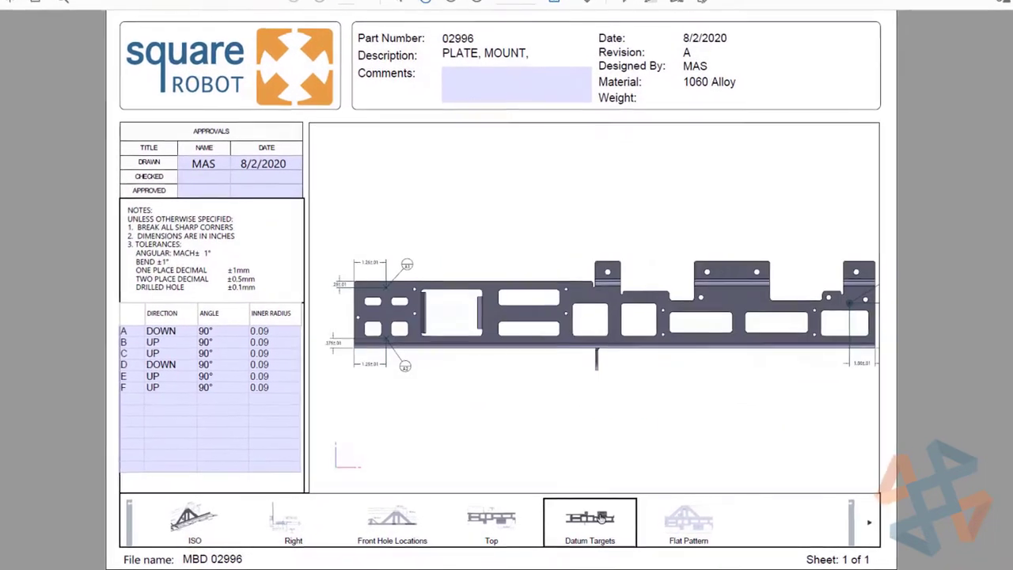
# Zoom to the A3 datum dimensions, show Flat Pattern, then reset the eDrawings assembly view.
pyautogui.scroll(5, 601, 356)
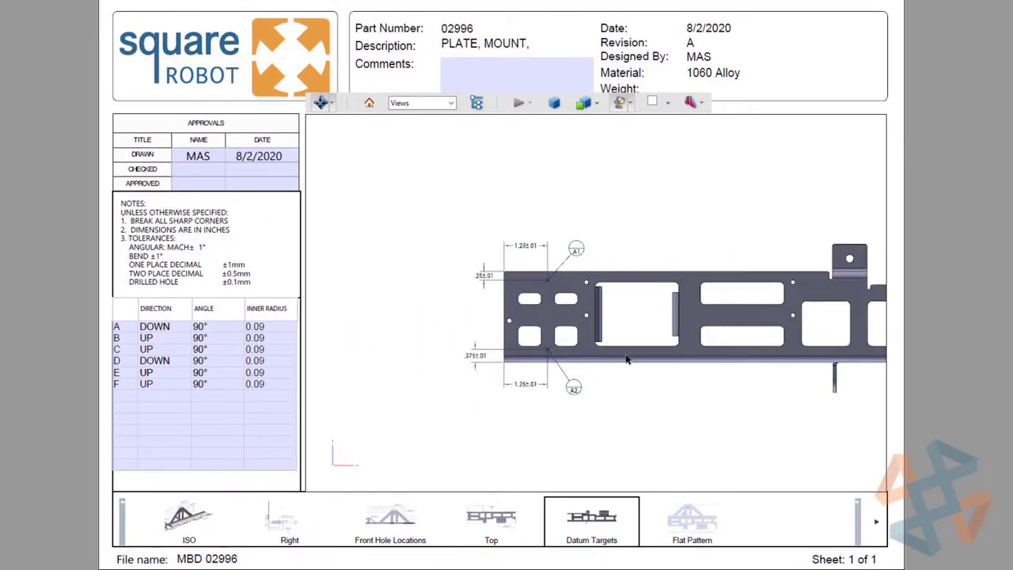
pyautogui.moveTo(798, 359); pyautogui.dragTo(376, 333)
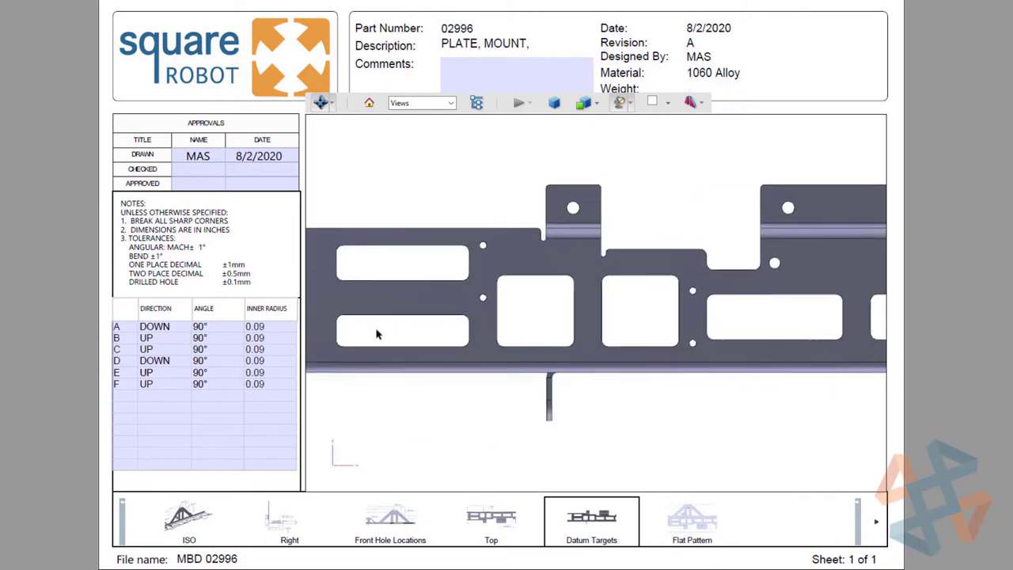
pyautogui.moveTo(783, 339); pyautogui.dragTo(367, 332)
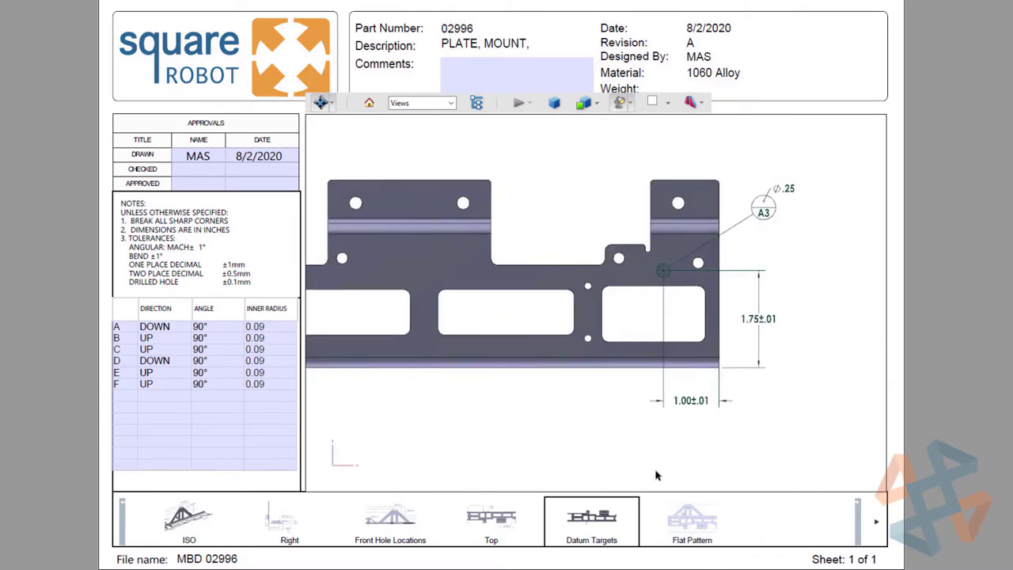
pyautogui.click(688, 532)
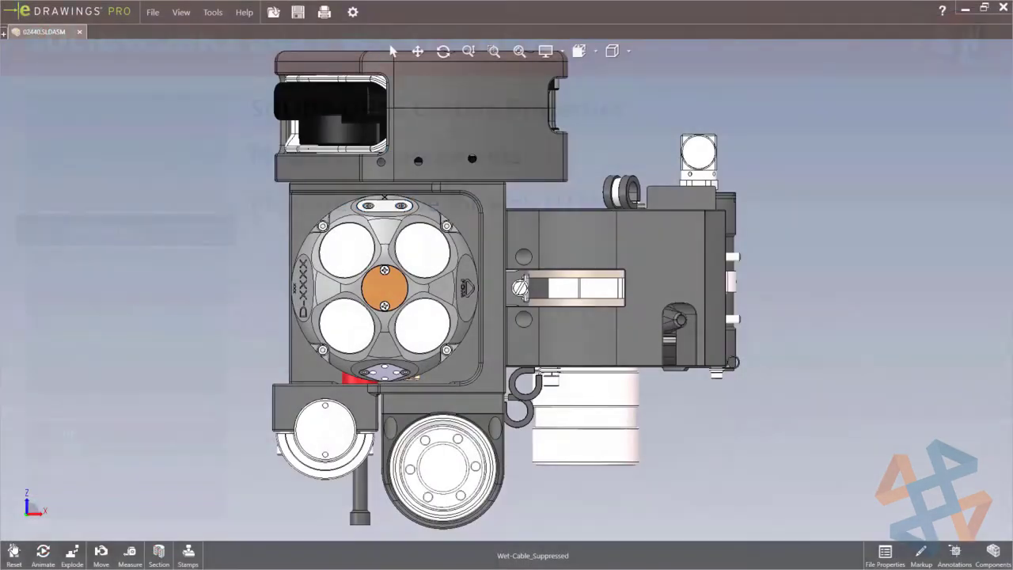
pyautogui.click(13, 552)
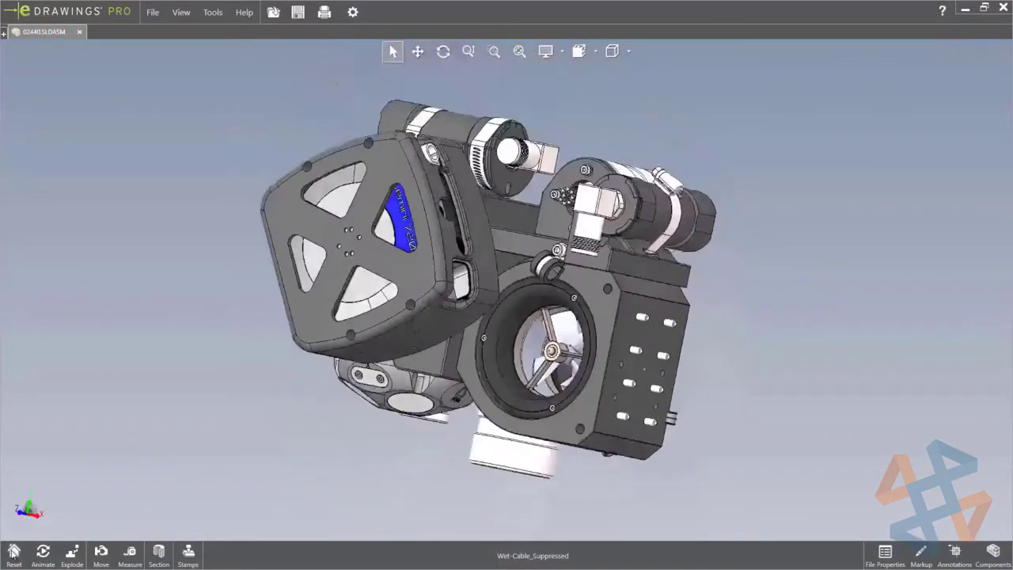
# Review the 02440 custom and configuration-specific properties, then zoom to the front plate and lens.
pyautogui.click(868, 549)
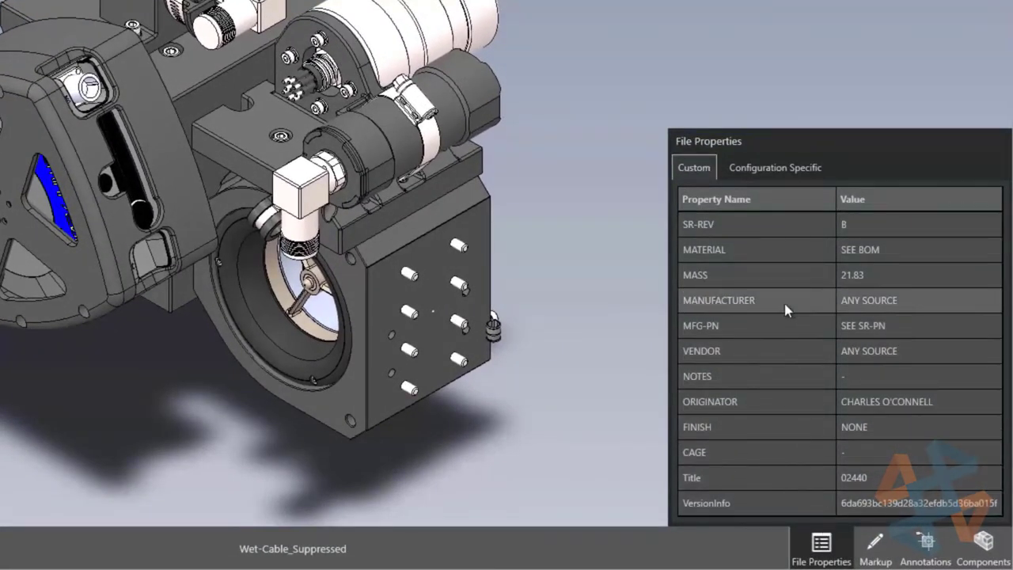
pyautogui.click(783, 169)
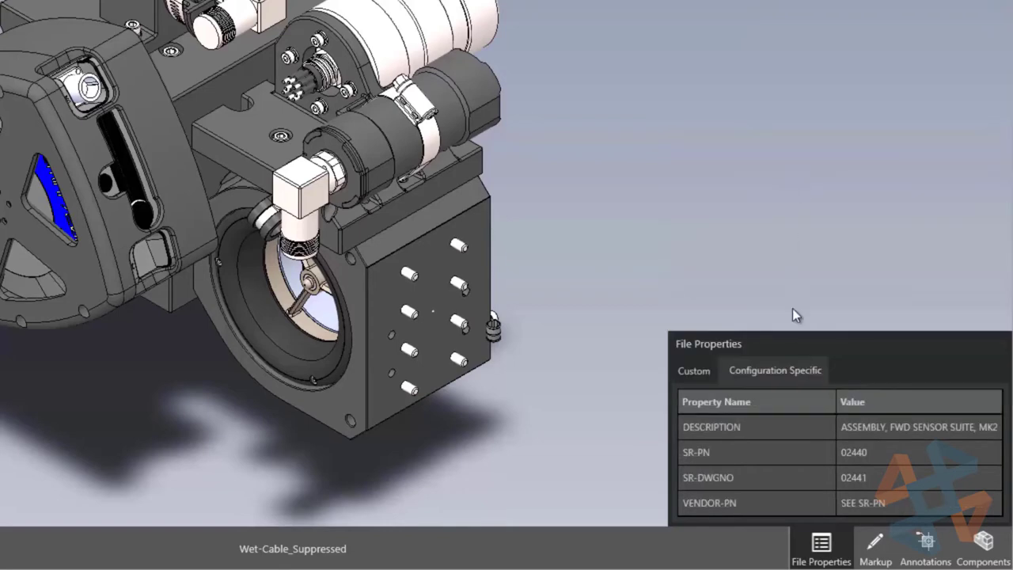
pyautogui.click(823, 553)
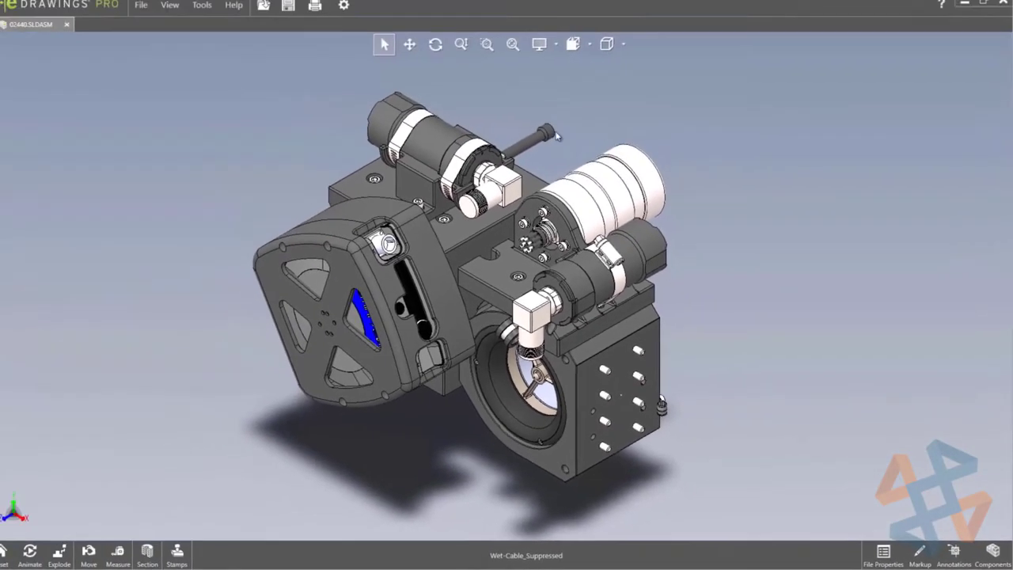
pyautogui.click(493, 51)
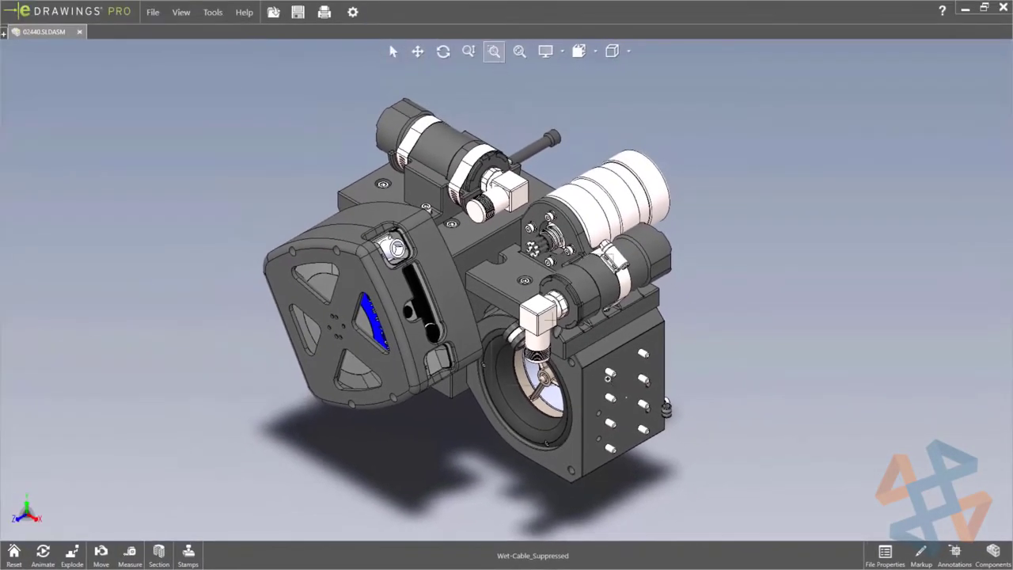
pyautogui.moveTo(507, 257); pyautogui.dragTo(678, 478)
# Measure a pin's diameter and the 3in, 2.803in minimum and 3.197in maximum pin spacings.
pyautogui.click(130, 553)
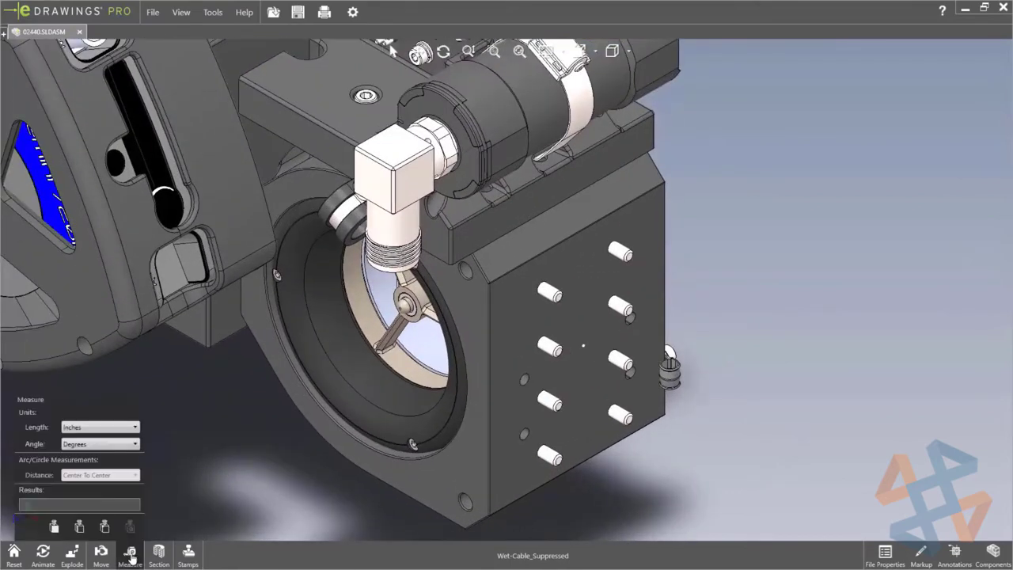
pyautogui.click(549, 293)
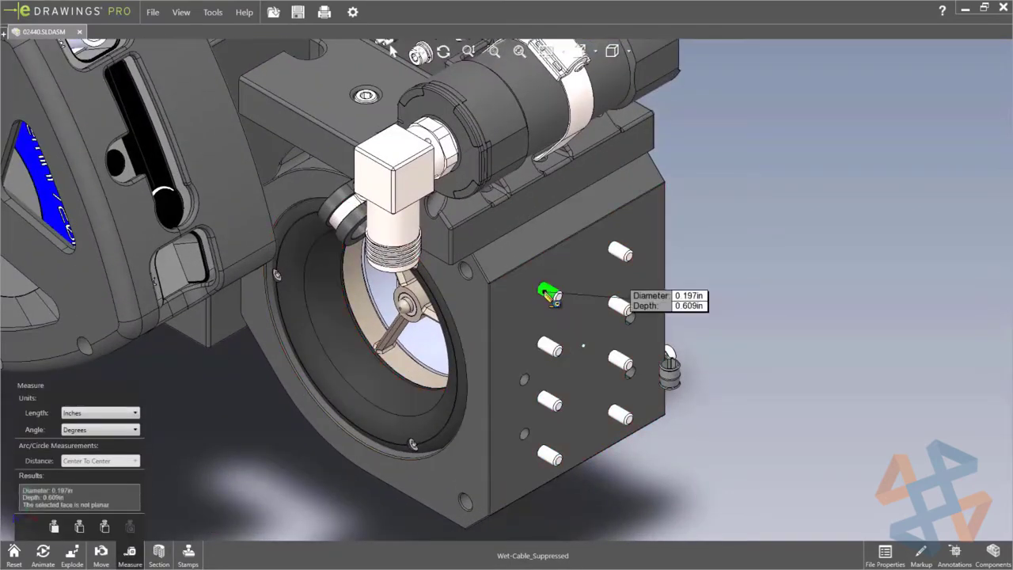
pyautogui.click(554, 457)
pyautogui.click(117, 475)
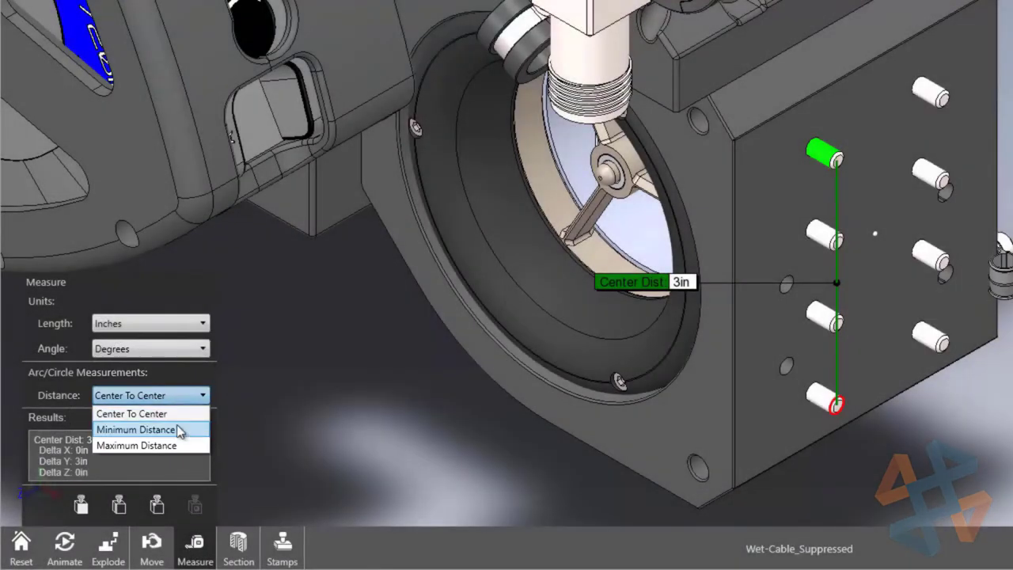
pyautogui.click(177, 428)
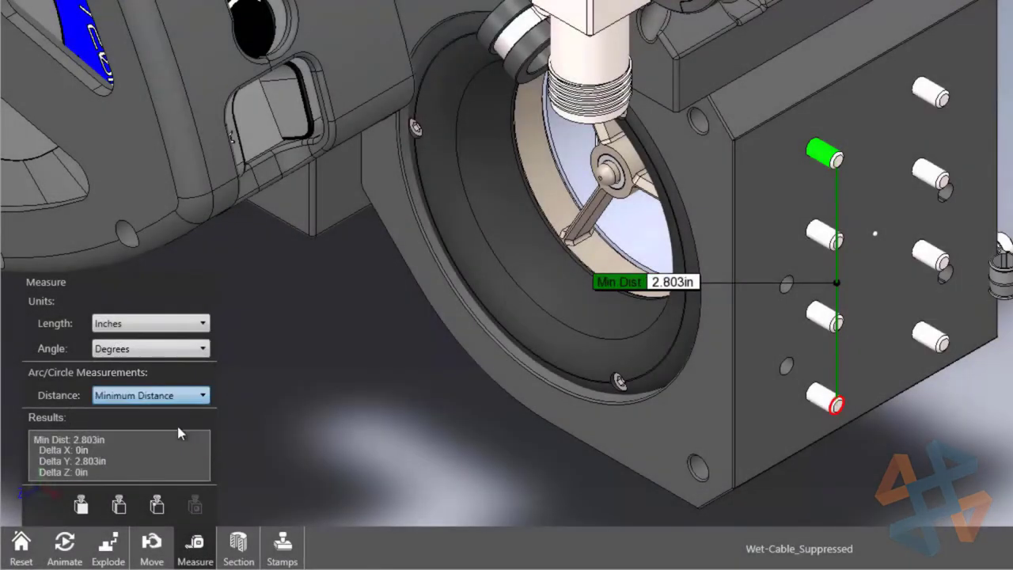
pyautogui.click(180, 397)
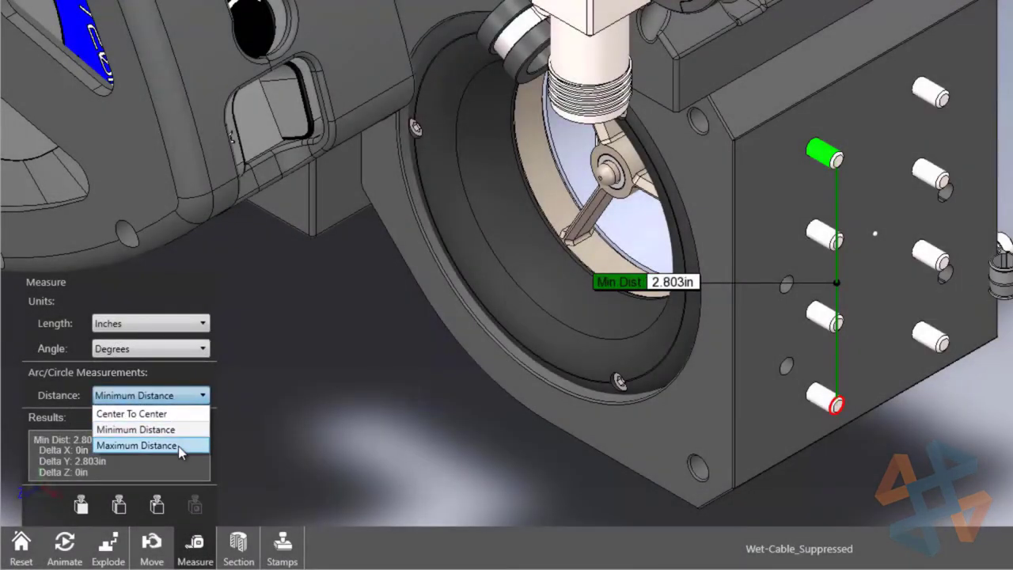
pyautogui.click(181, 446)
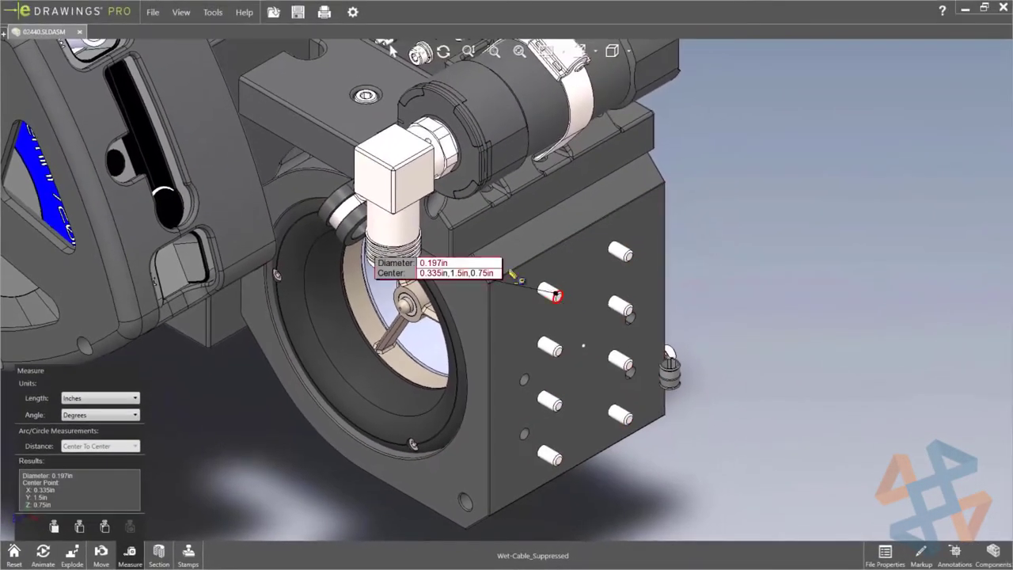
pyautogui.click(372, 127)
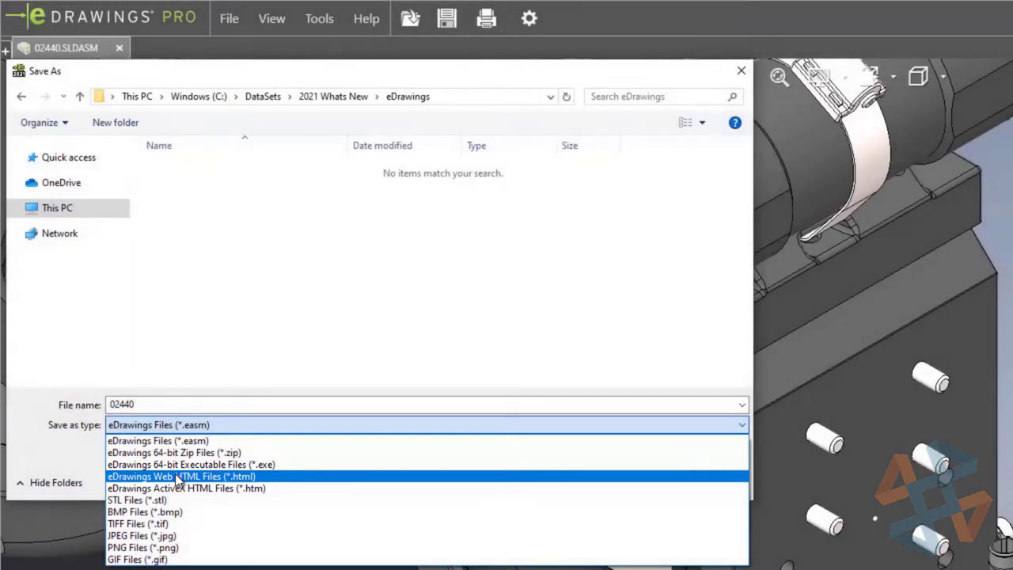
# Save 02440 as eDrawings Web HTML (*.html) with Enable measure kept on.
pyautogui.click(177, 477)
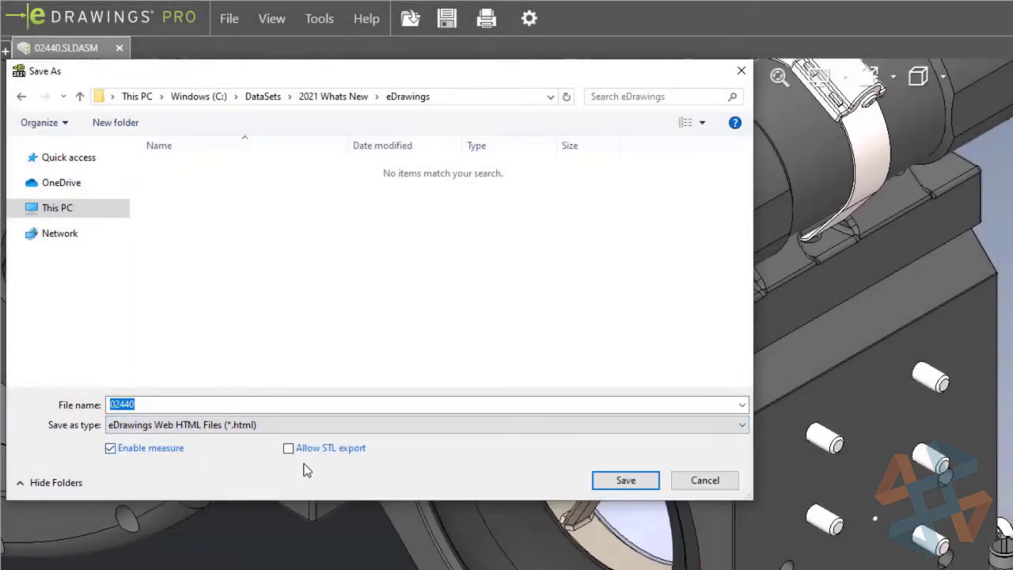
pyautogui.click(627, 484)
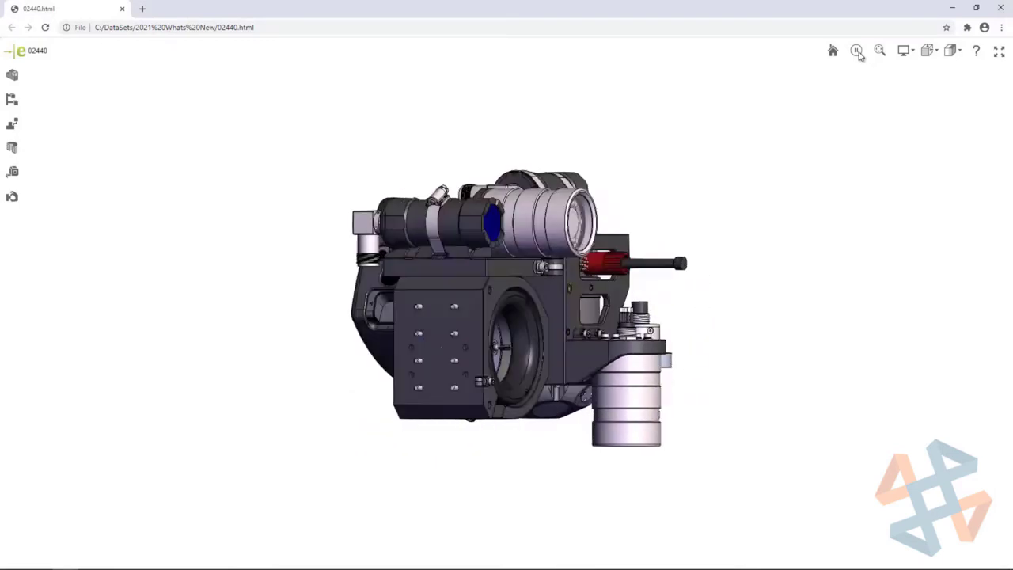
# Reset to the home view and measure two mounting-block edges at 108.54mm, then close the measurement.
pyautogui.click(832, 50)
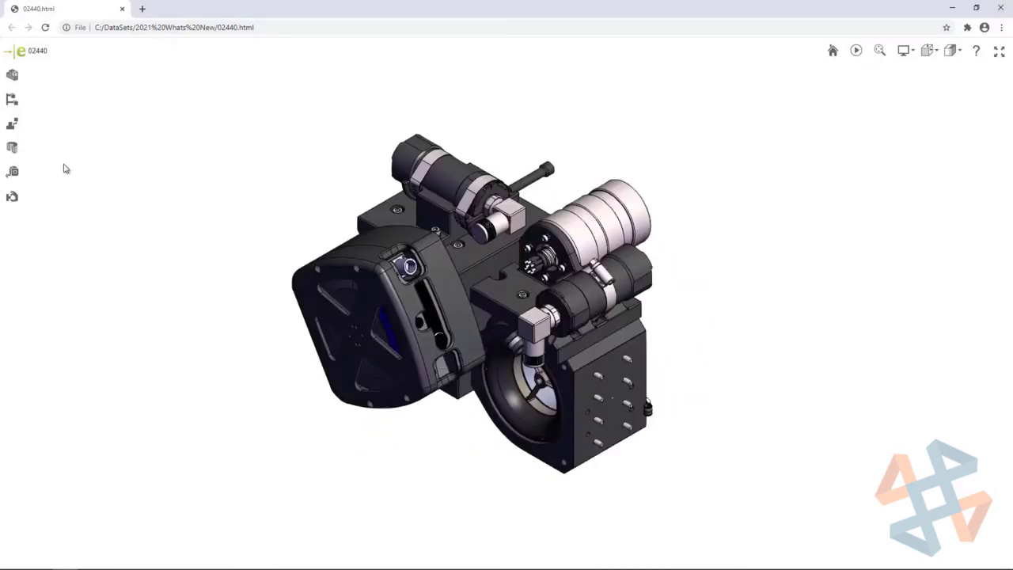
pyautogui.click(13, 171)
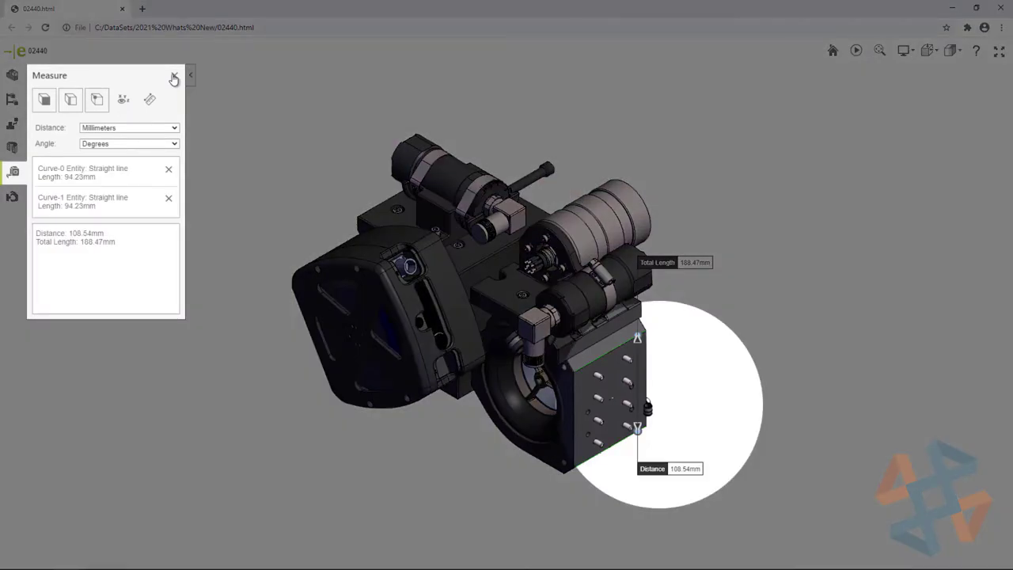
pyautogui.click(174, 78)
pyautogui.scroll(5, 454, 330)
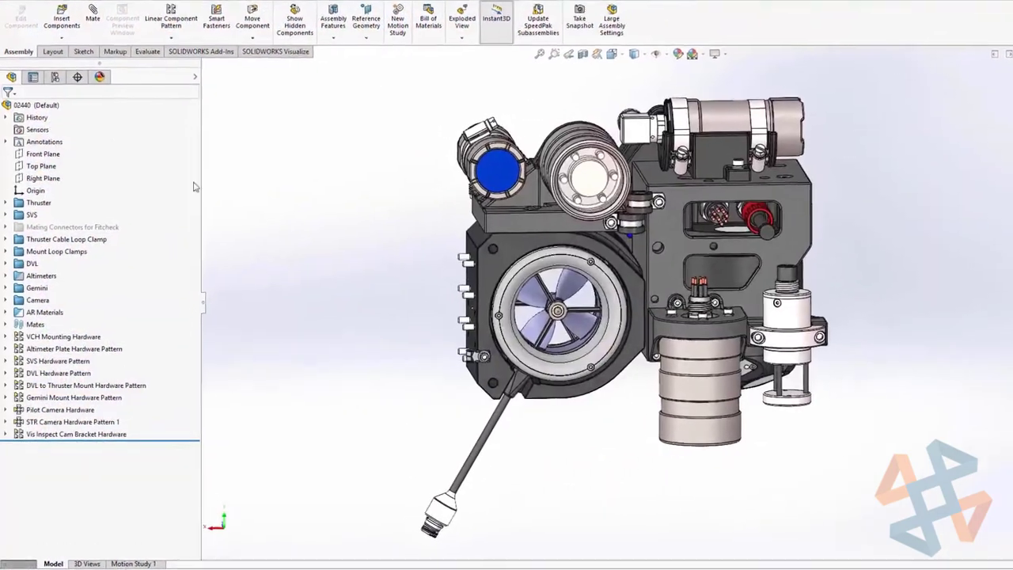
# Activate the Brackets and Housing configuration of the 02440 assembly and export it with Visualize Export Simple.
pyautogui.click(55, 77)
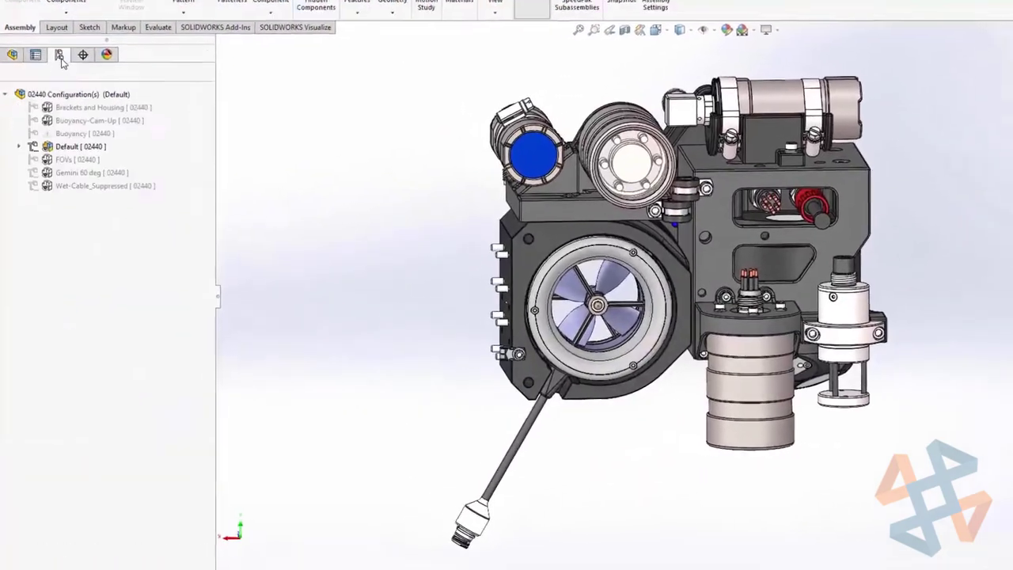
pyautogui.click(79, 198)
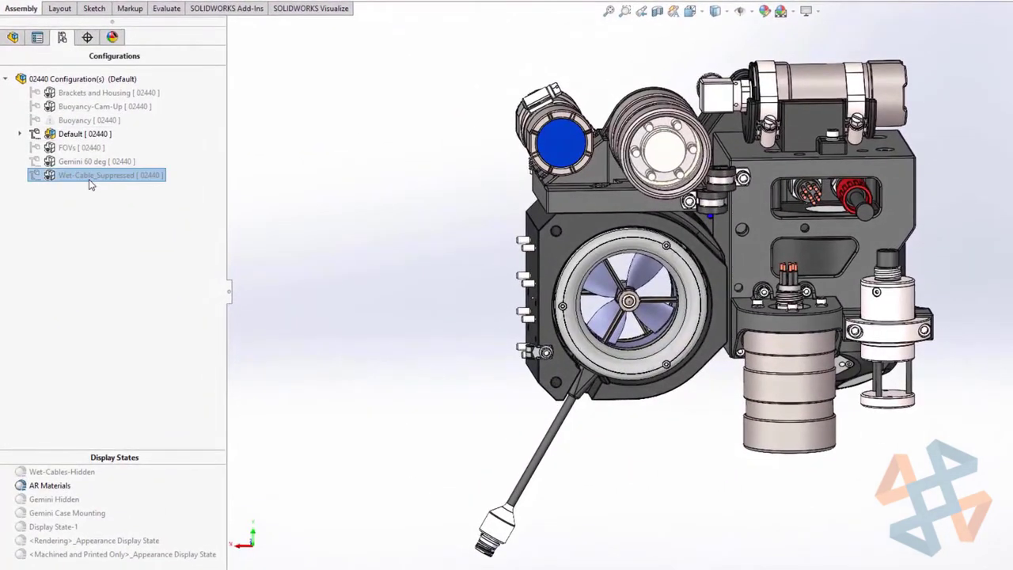
pyautogui.doubleClick(90, 175)
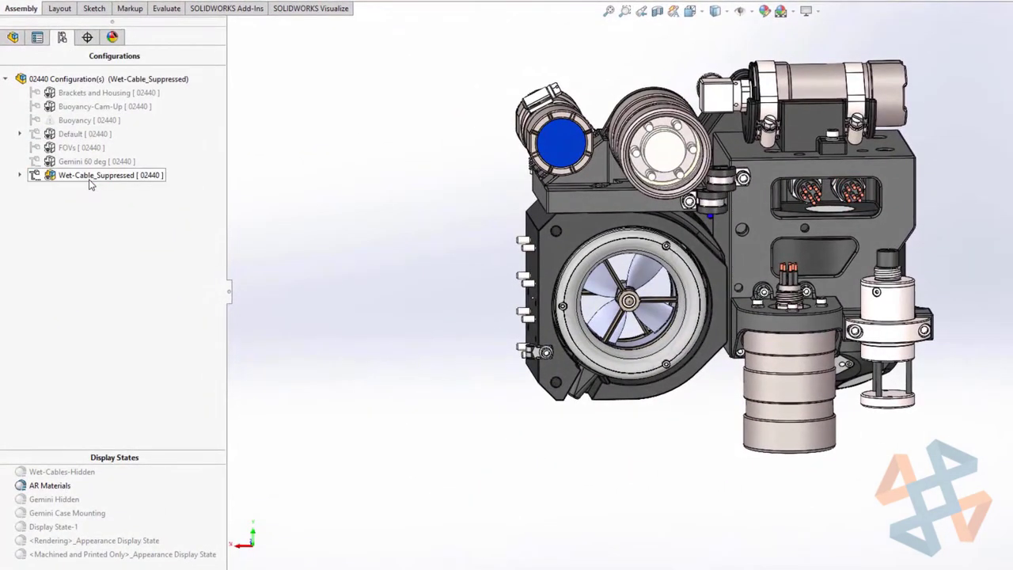
pyautogui.doubleClick(79, 94)
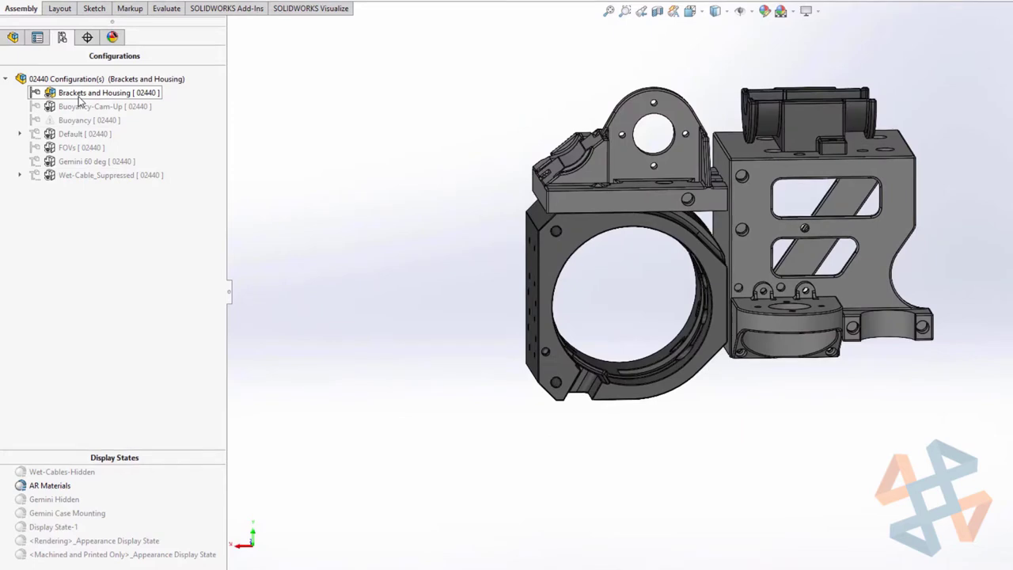
pyautogui.click(310, 8)
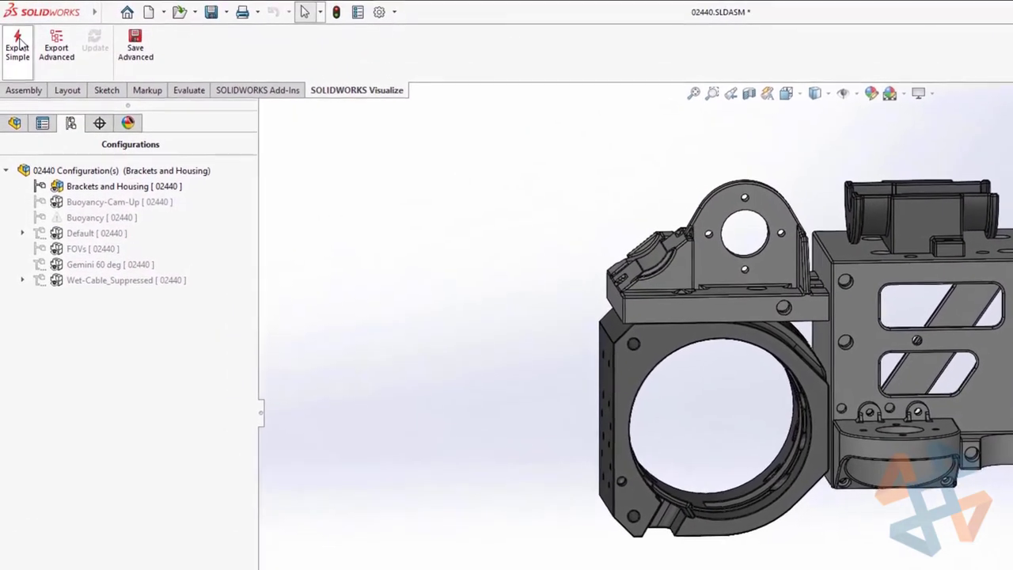
pyautogui.click(18, 32)
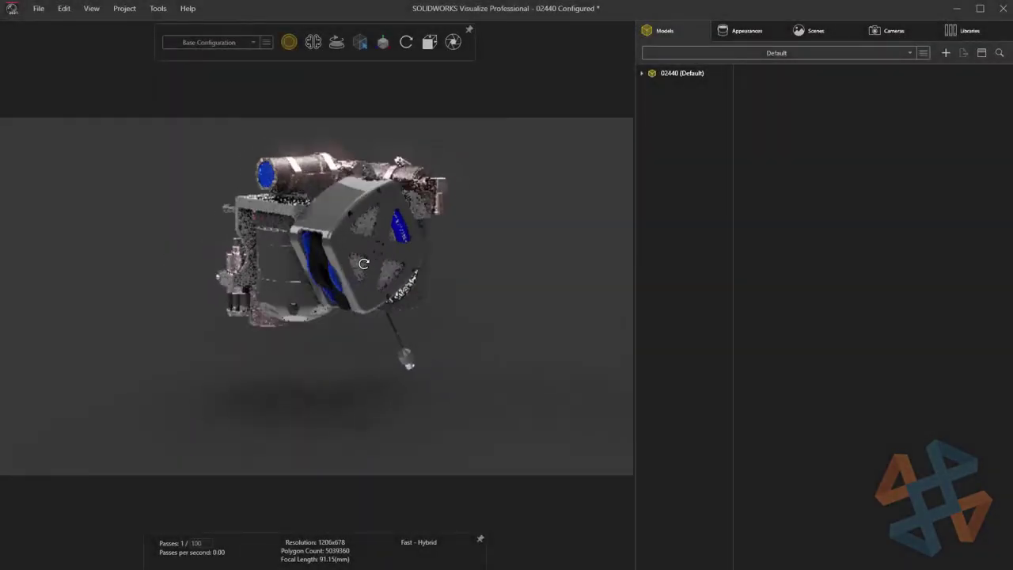
# Switch the Visualize model to the Wet-Cable_Suppressed configuration.
pyautogui.moveTo(363, 263); pyautogui.dragTo(636, 264)
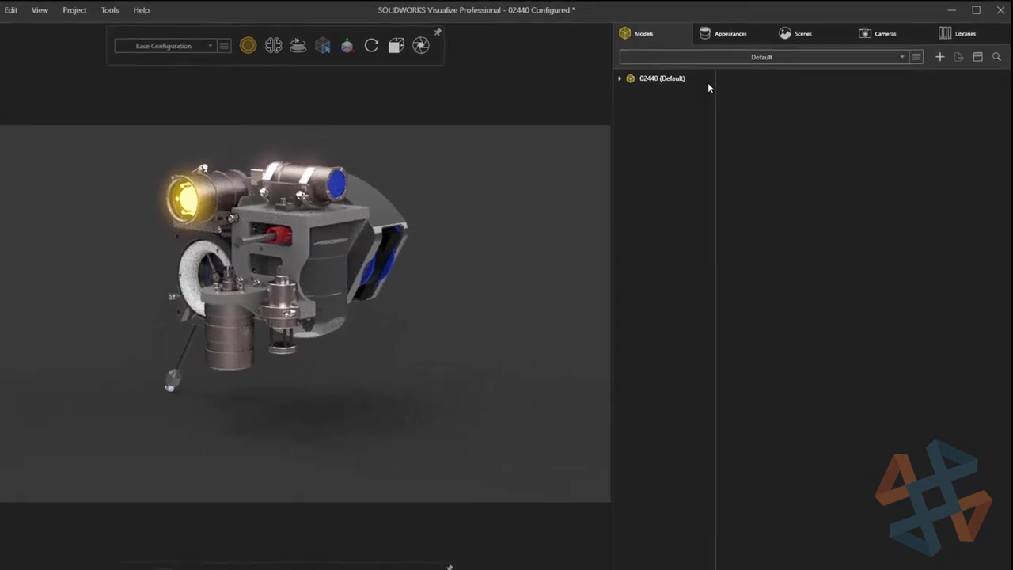
pyautogui.click(716, 57)
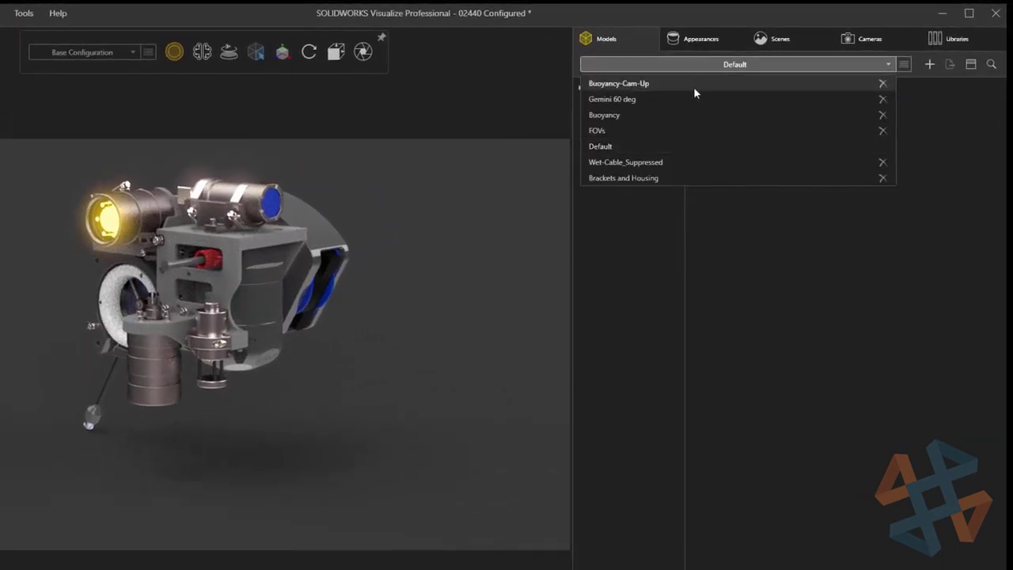
pyautogui.click(664, 166)
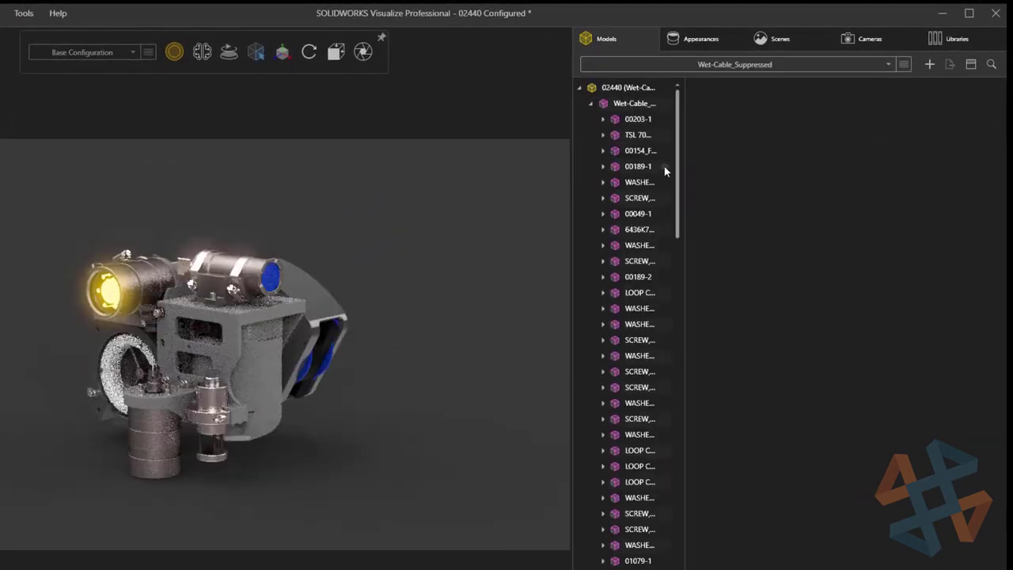
pyautogui.scroll(3, 433, 286)
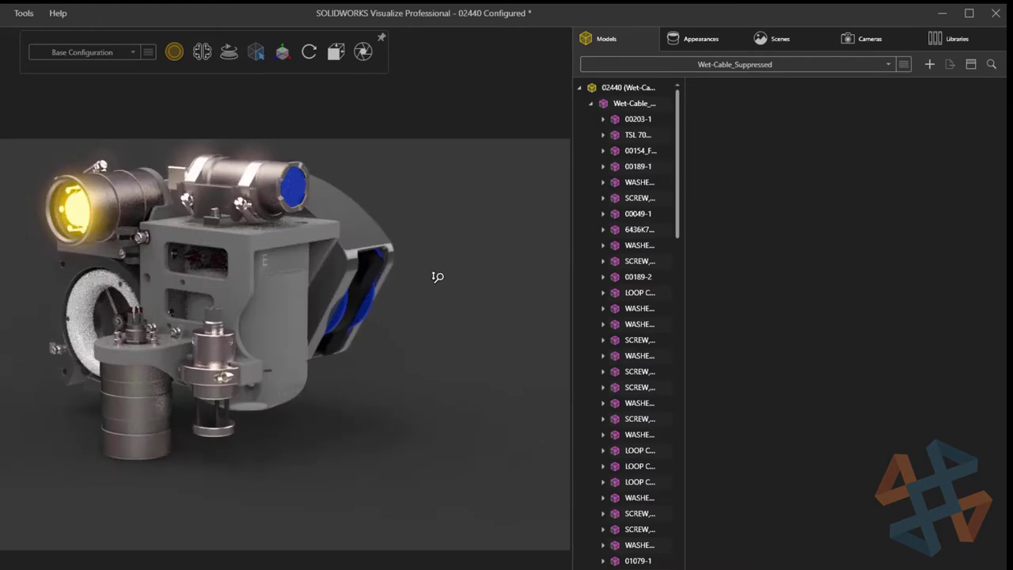
# Apply SR Black from the Square Robot library to the housing.
pyautogui.click(941, 40)
pyautogui.doubleClick(836, 316)
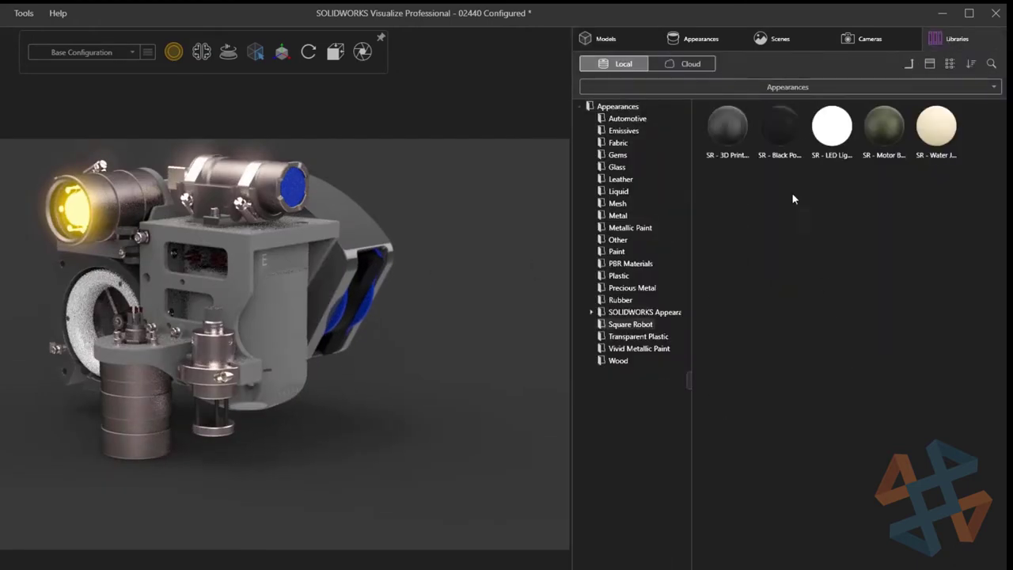
pyautogui.moveTo(780, 136); pyautogui.dragTo(278, 294)
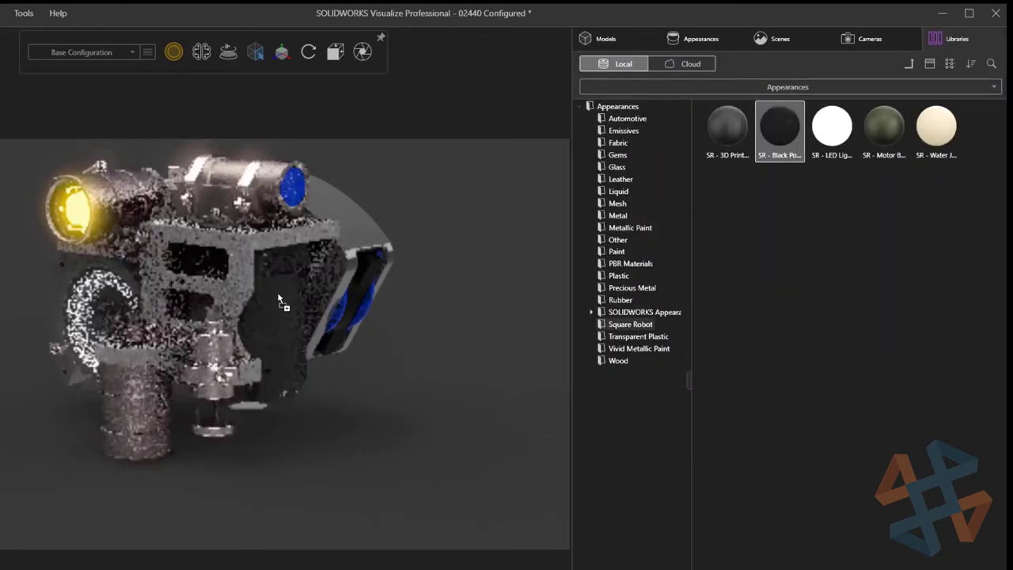
pyautogui.click(277, 297)
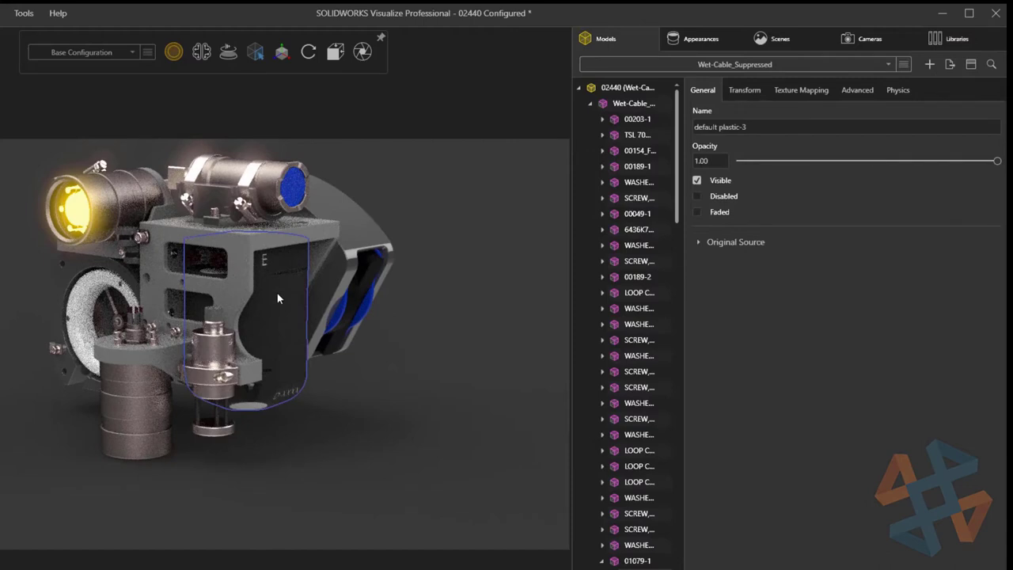
# Copy the housing's appearance and open the curved part's default plastic appearance.
pyautogui.rightClick(278, 298)
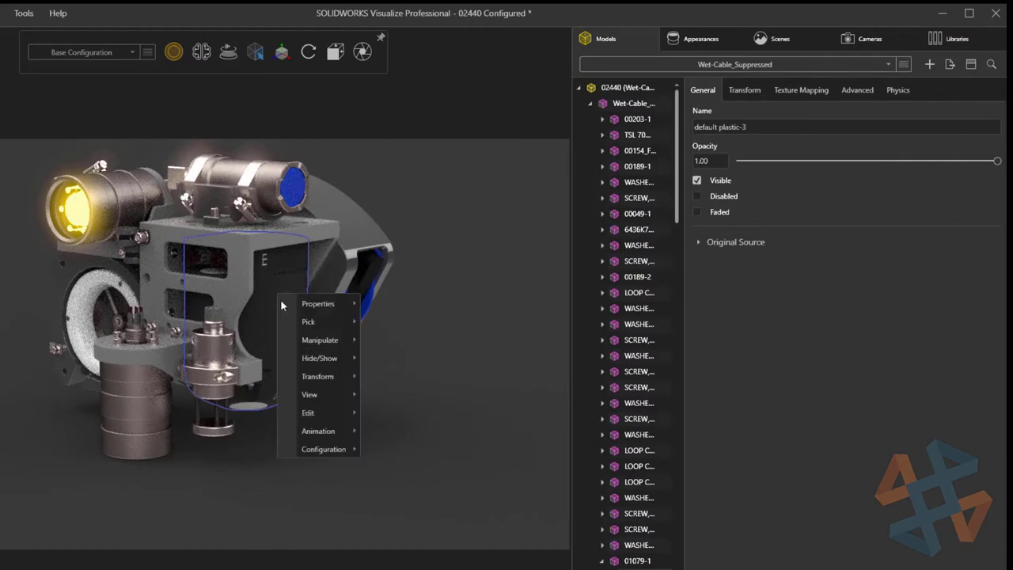
pyautogui.moveTo(332, 418)
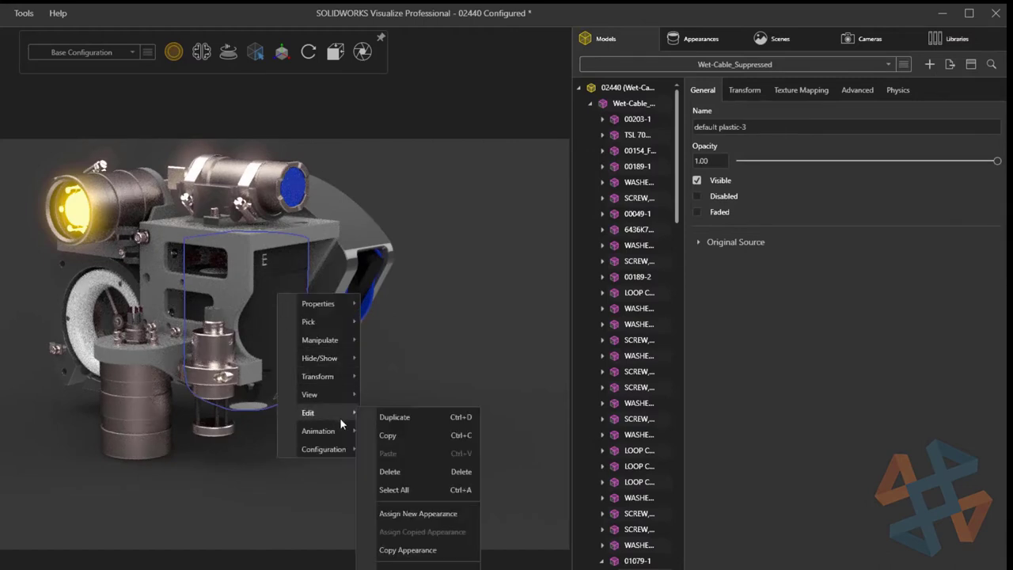
pyautogui.click(463, 553)
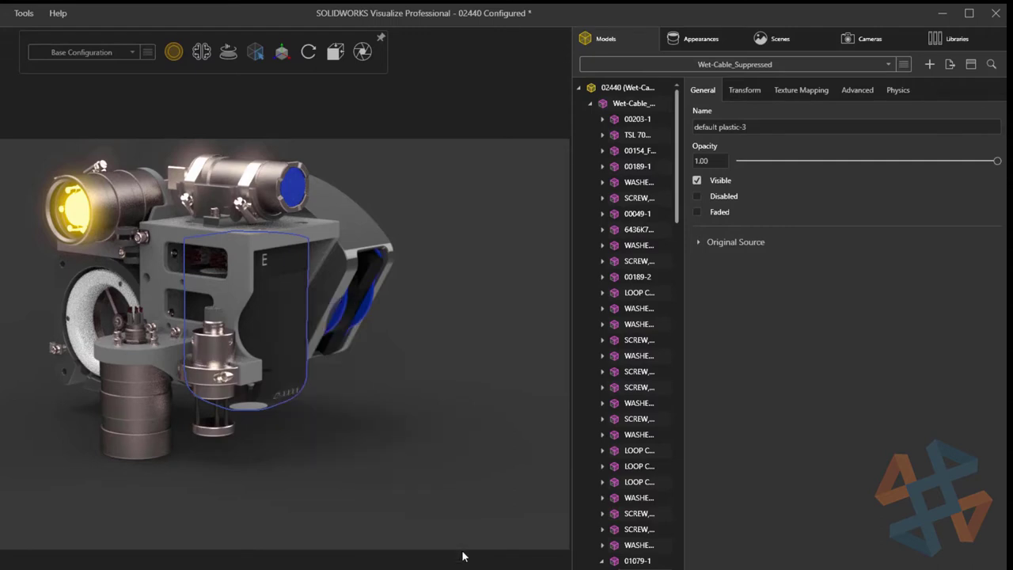
pyautogui.click(346, 234)
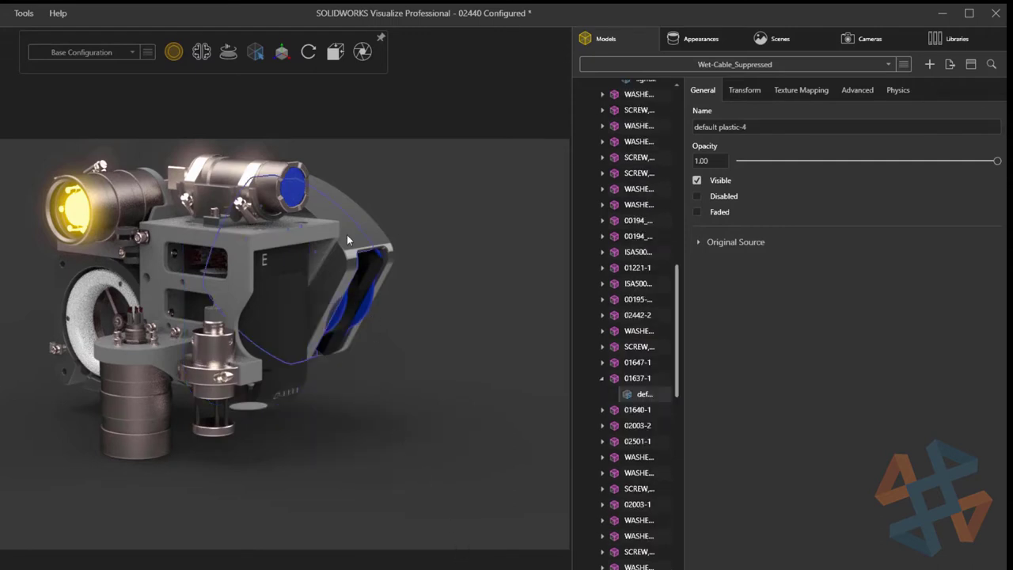
pyautogui.doubleClick(346, 234)
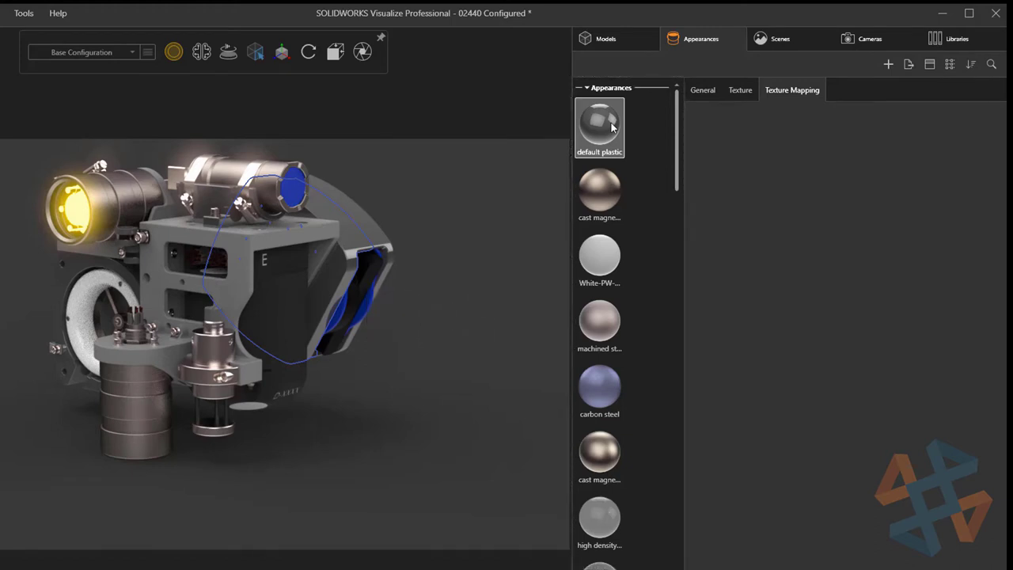
# Assign SR - Black Powder Coat to the default plastic appearance so the curved part turns black.
pyautogui.rightClick(612, 126)
pyautogui.moveTo(644, 243)
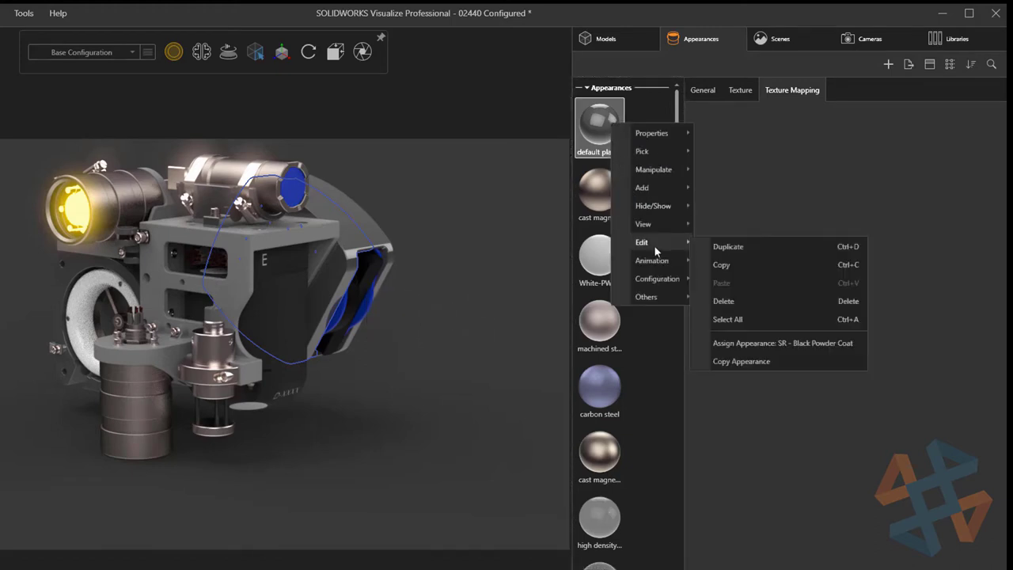
pyautogui.click(802, 344)
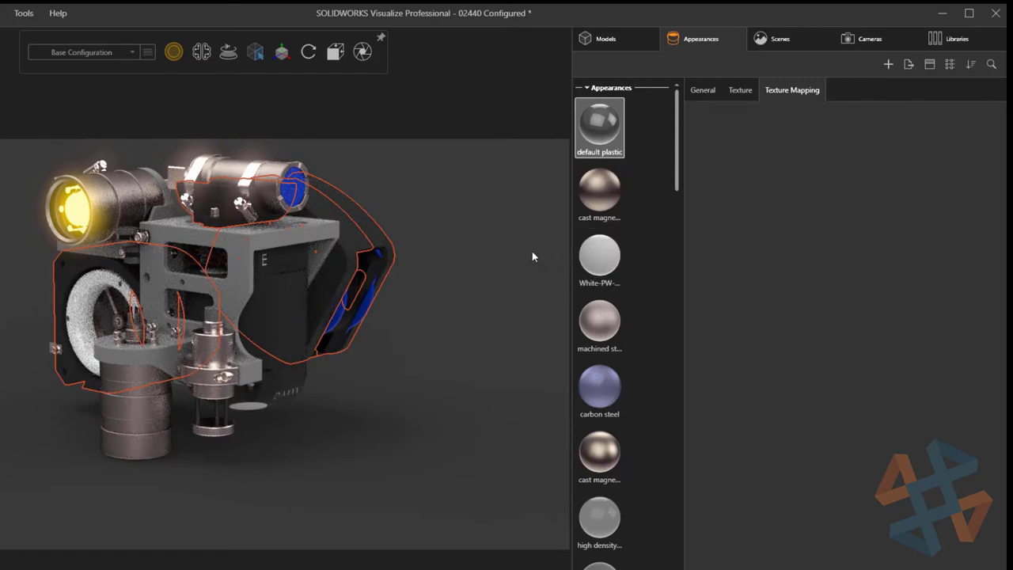
pyautogui.click(506, 240)
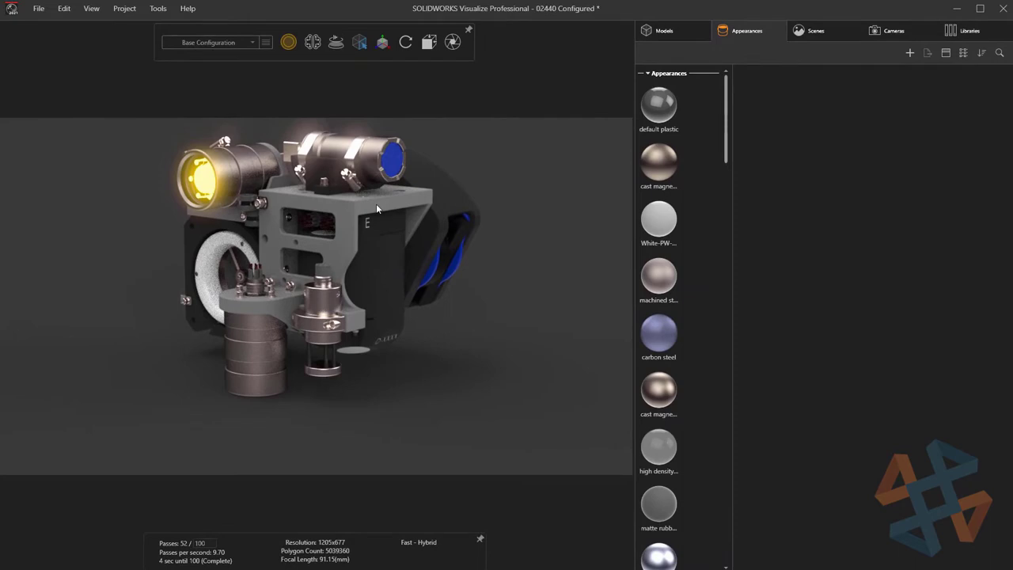
# Isolate the 02445 bracket with Show Only.
pyautogui.click(376, 205)
pyautogui.rightClick(377, 206)
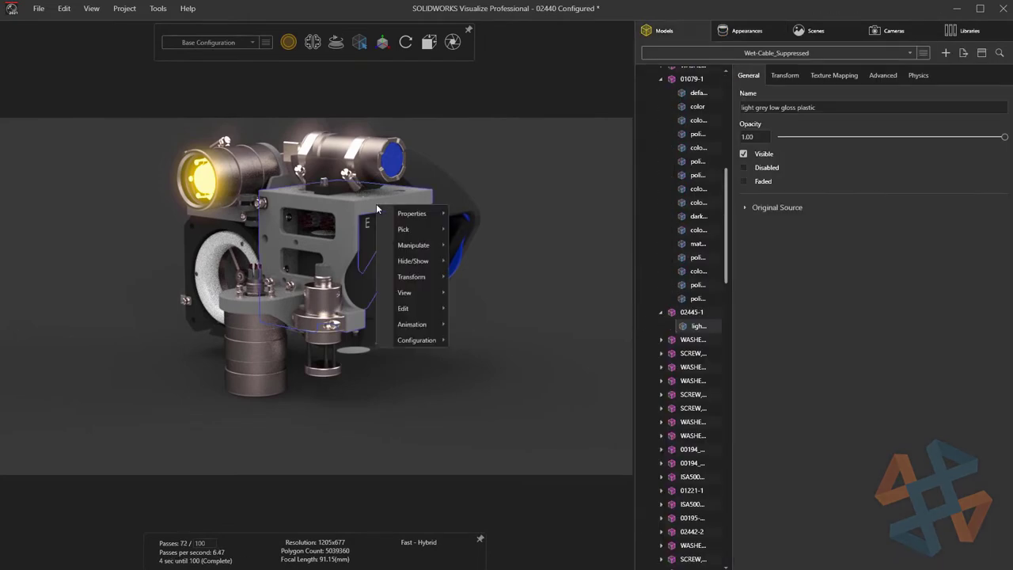
pyautogui.moveTo(414, 262)
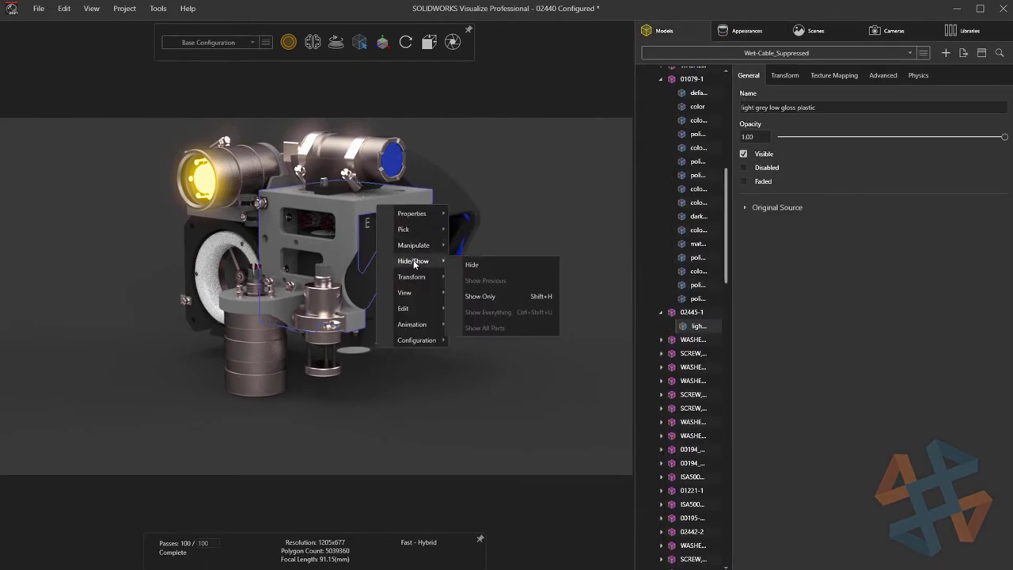
pyautogui.click(493, 298)
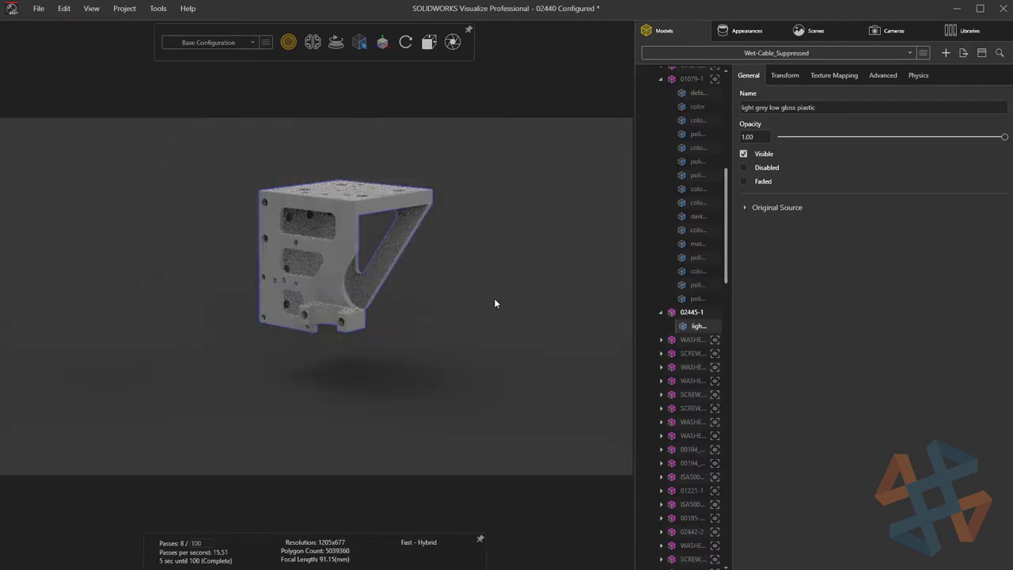
# Darken the bracket's light grey low gloss plastic colour to value 23.
pyautogui.moveTo(490, 292); pyautogui.dragTo(455, 260)
pyautogui.moveTo(455, 260); pyautogui.dragTo(453, 197, button='right')
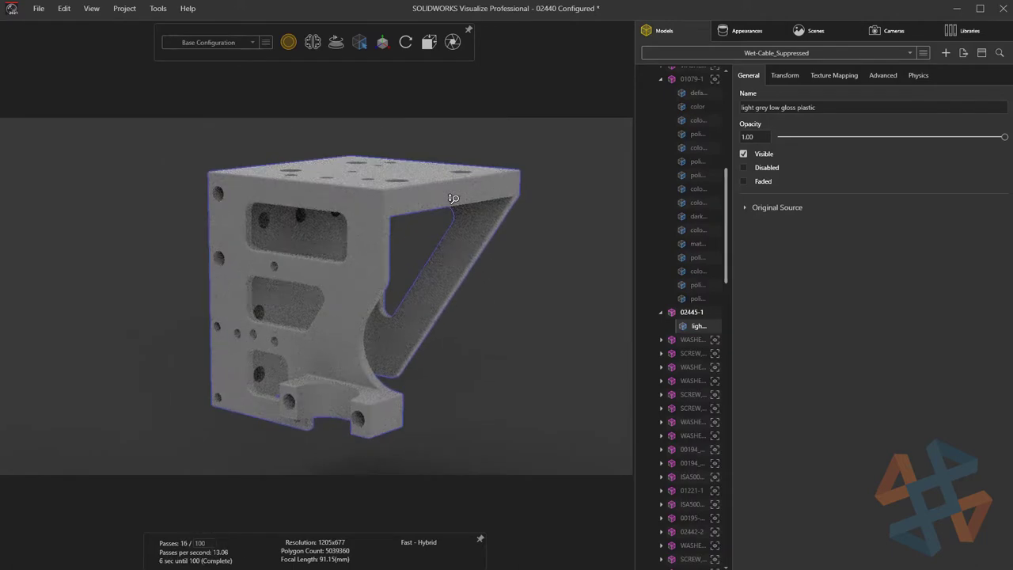
pyautogui.doubleClick(453, 197)
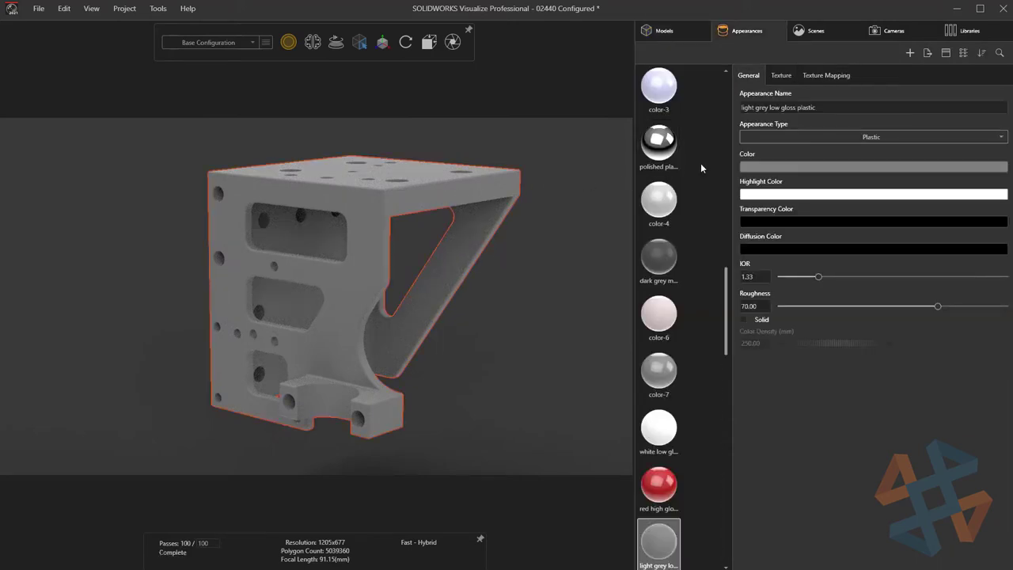
pyautogui.click(749, 166)
pyautogui.moveTo(681, 190); pyautogui.dragTo(667, 221)
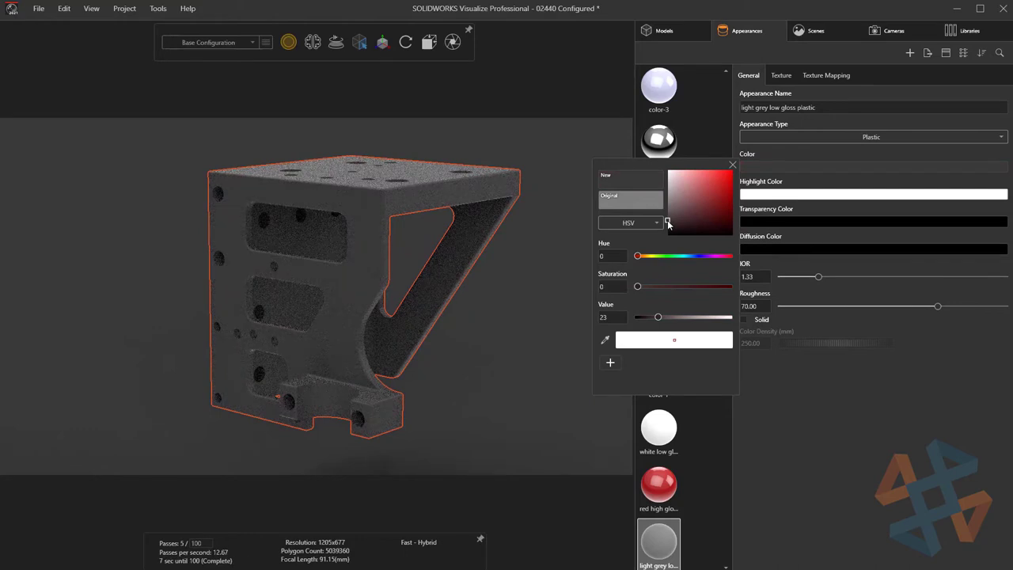
pyautogui.click(732, 165)
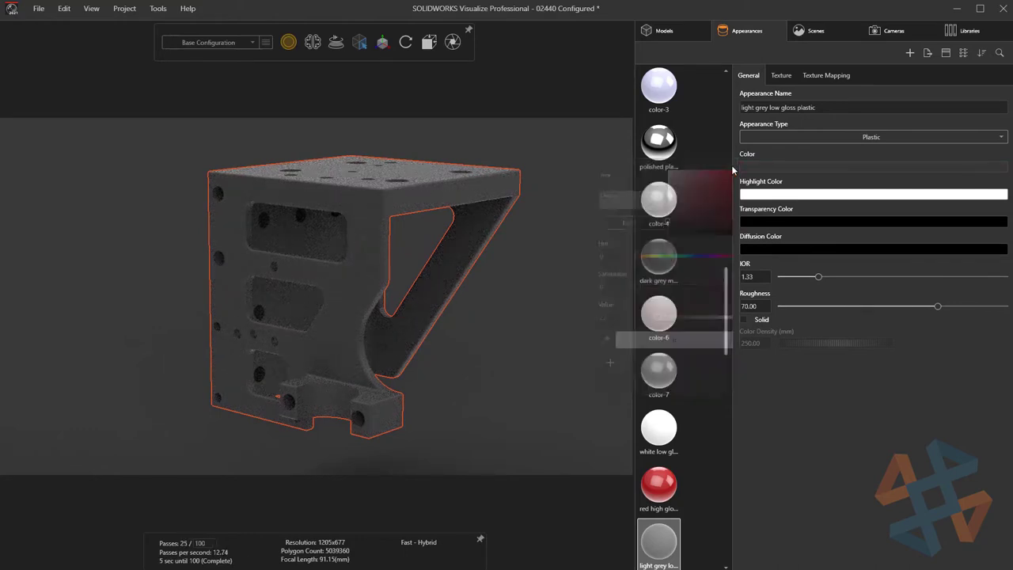
# Import 3DPrint Texture.png into the bracket appearance's Bump slot.
pyautogui.click(782, 77)
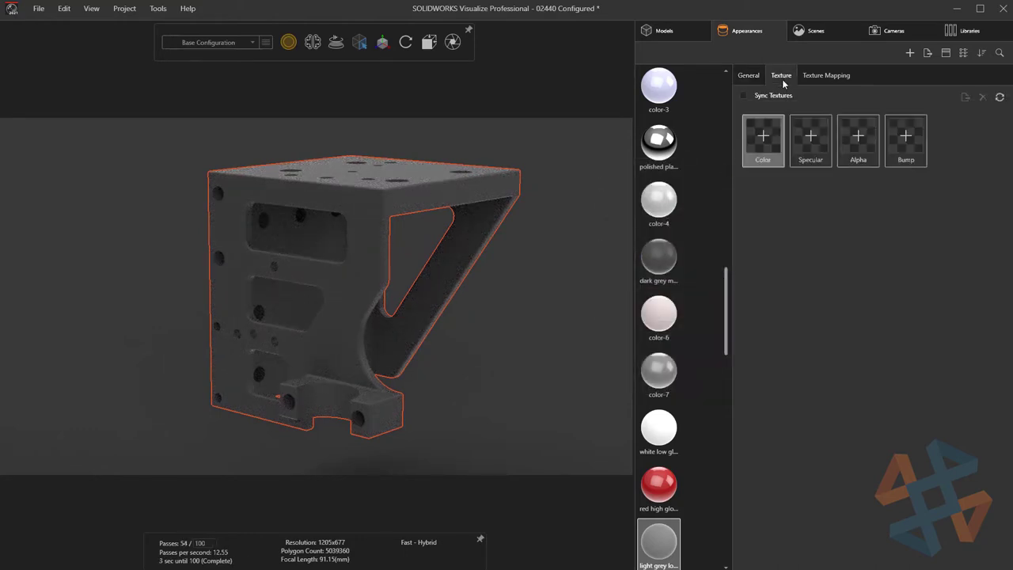
pyautogui.click(909, 137)
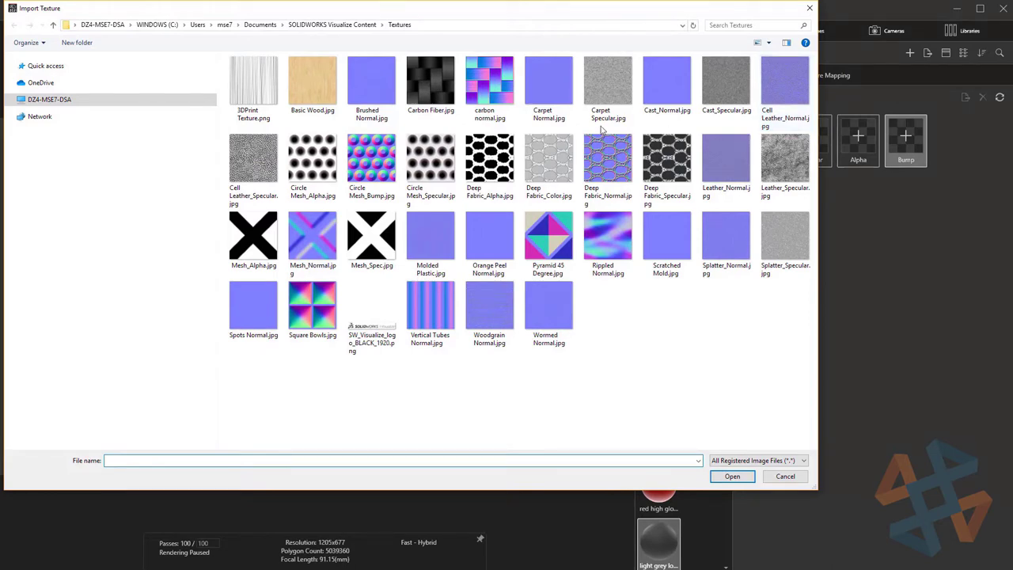
pyautogui.click(265, 89)
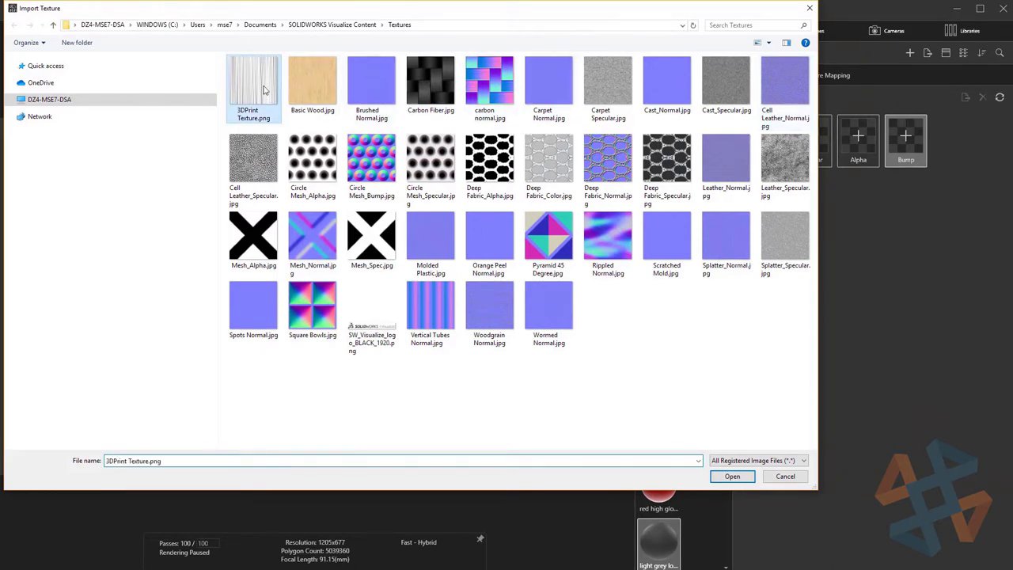
pyautogui.click(732, 476)
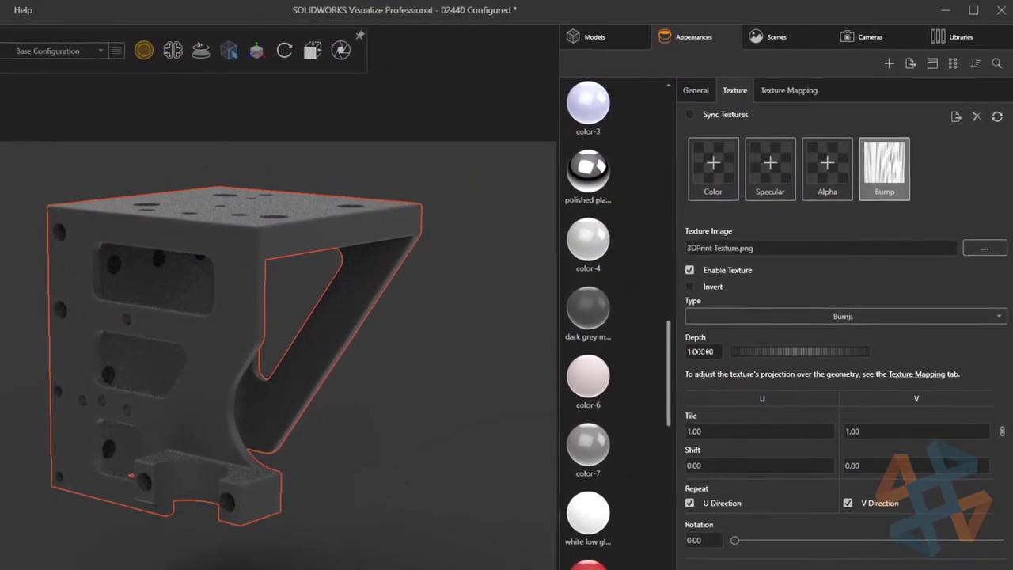
# Set the bump depth to 0.06 and change the texture type to Displacement.
pyautogui.click(699, 351)
pyautogui.write('.06')
pyautogui.press('Return')
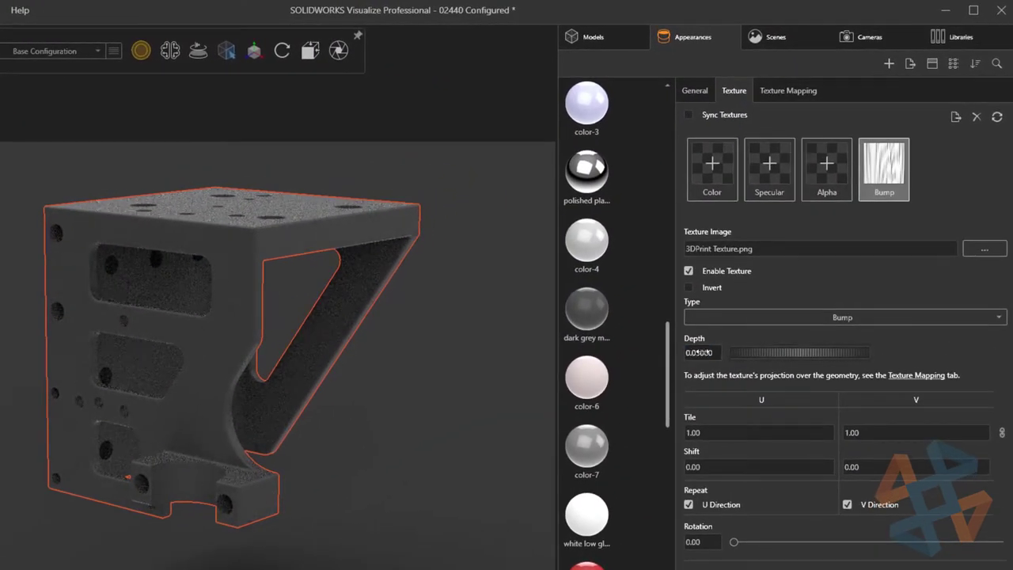
pyautogui.click(743, 315)
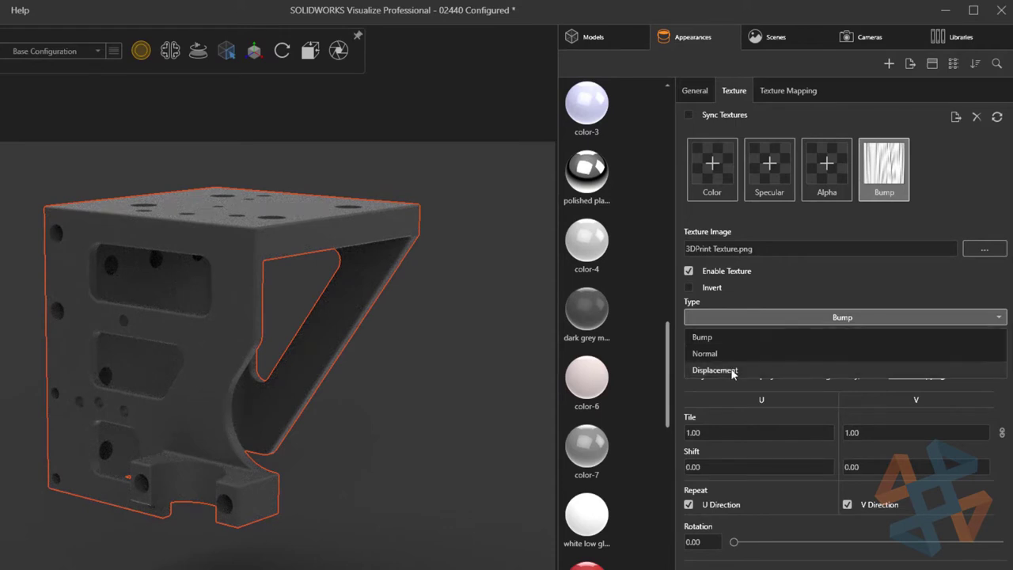
pyautogui.click(714, 370)
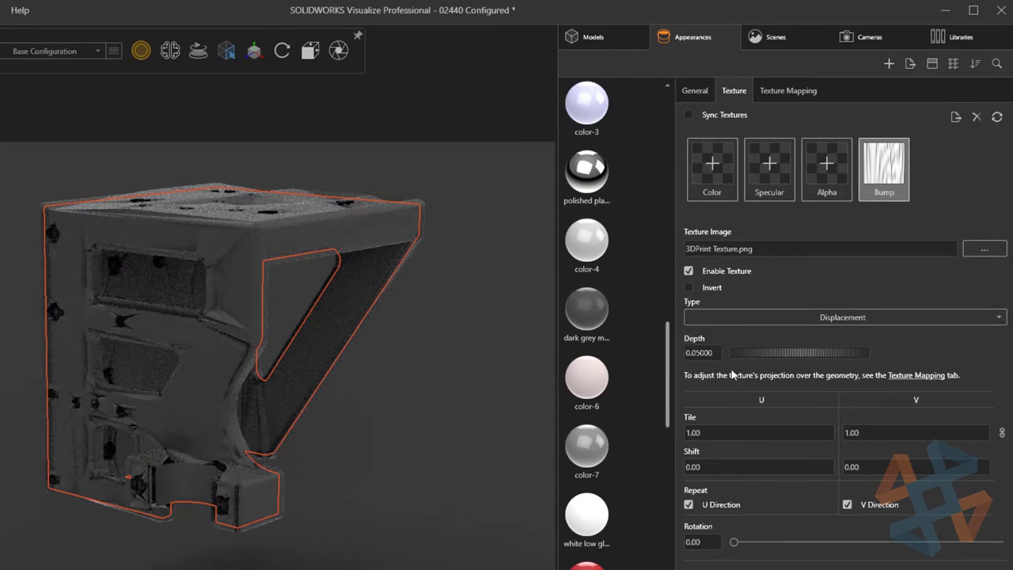
# Set Displacement Density to 1500 and apply the displacement to the bracket geometry.
pyautogui.click(791, 98)
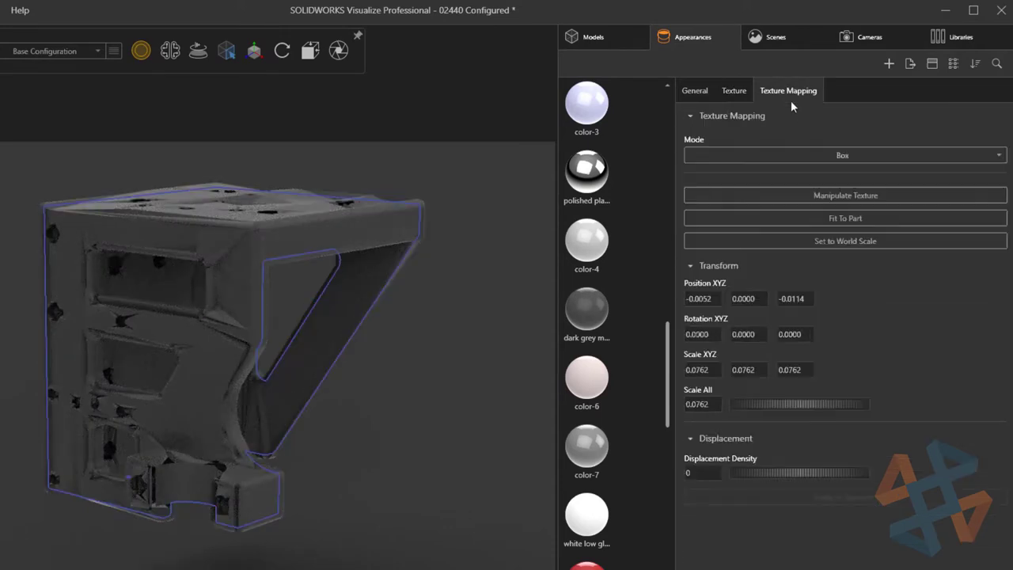
pyautogui.click(696, 470)
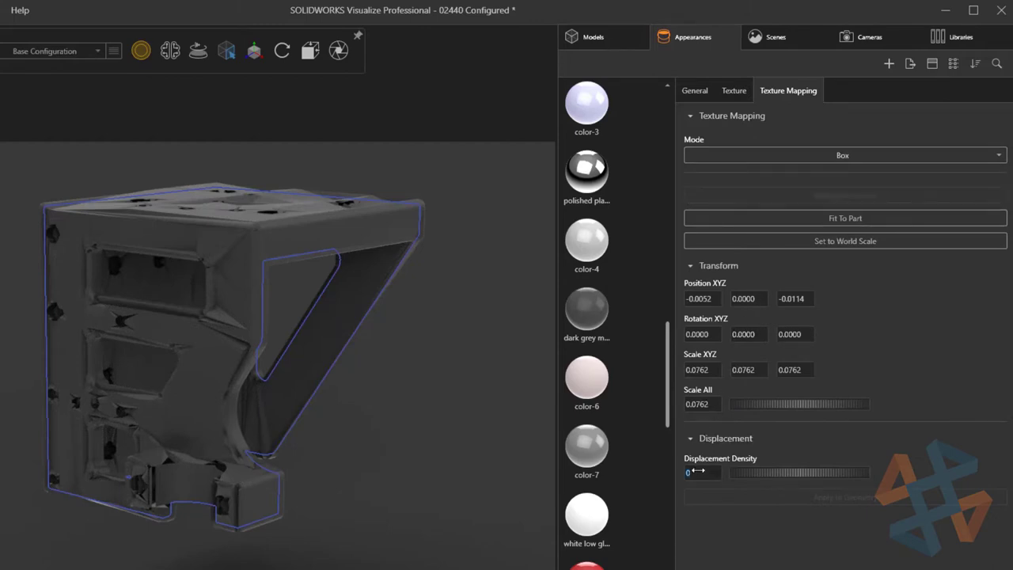
pyautogui.write('1500')
pyautogui.press('Tab')
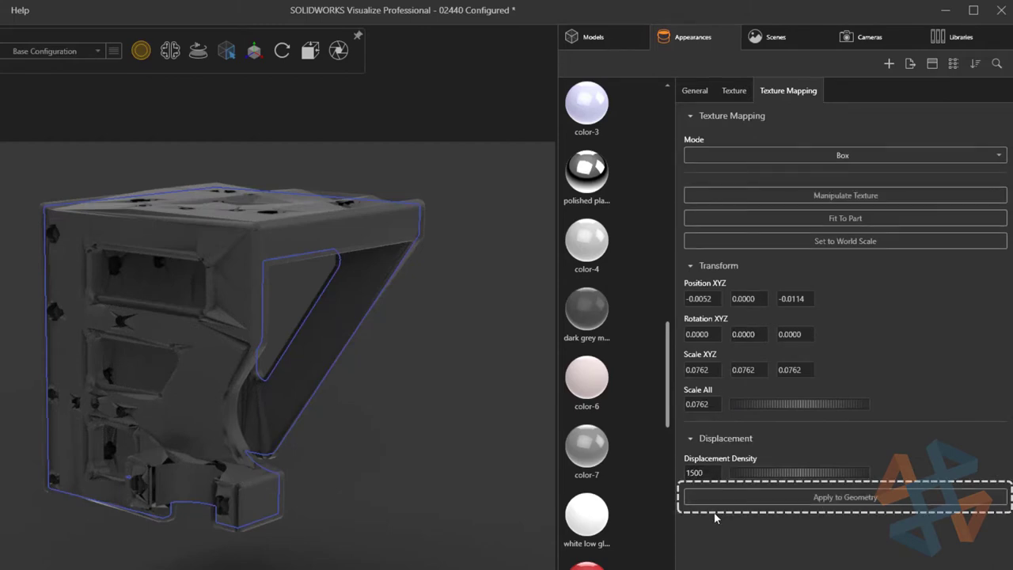
pyautogui.click(753, 498)
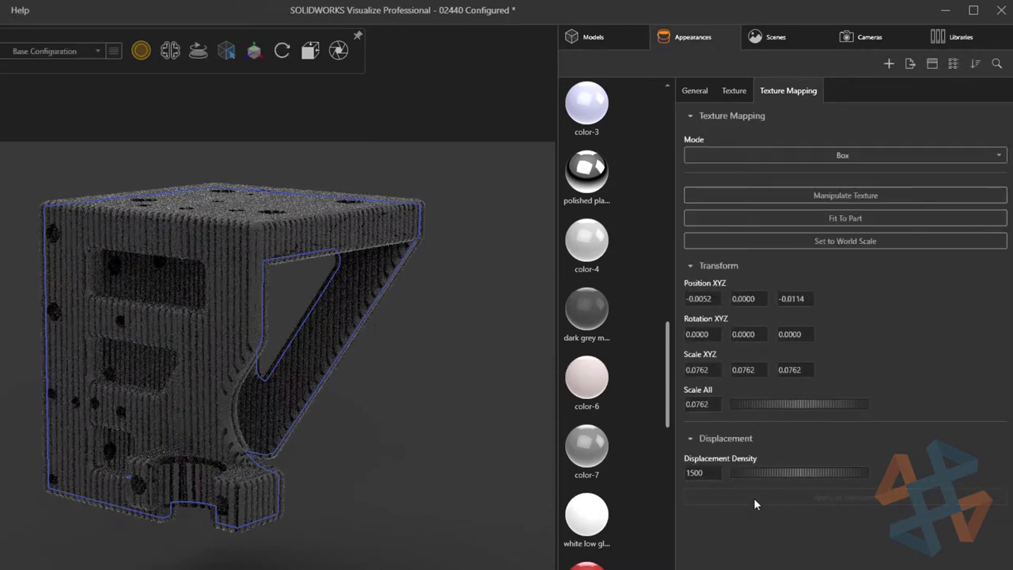
pyautogui.click(475, 392)
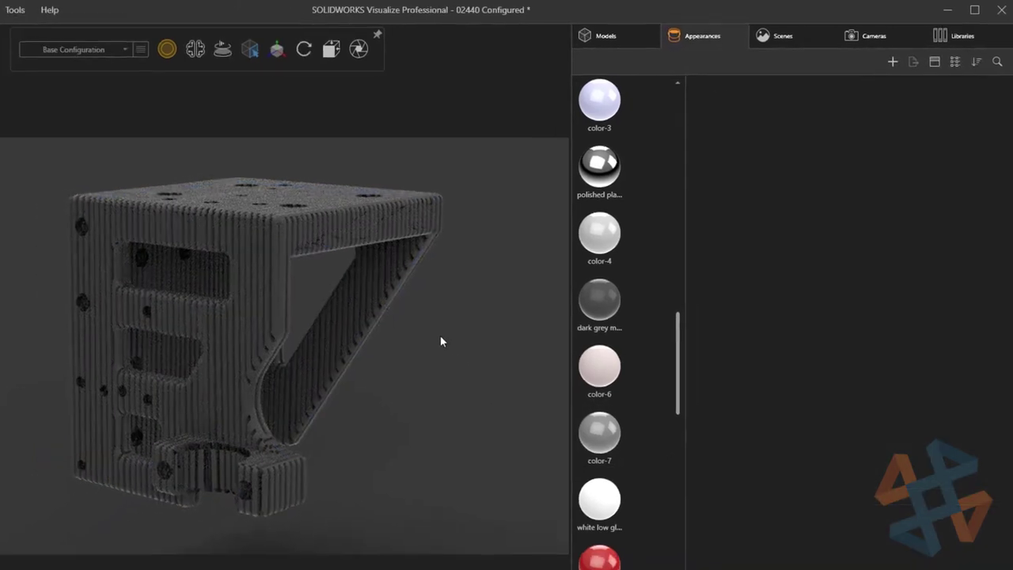
pyautogui.moveTo(441, 341); pyautogui.dragTo(377, 364)
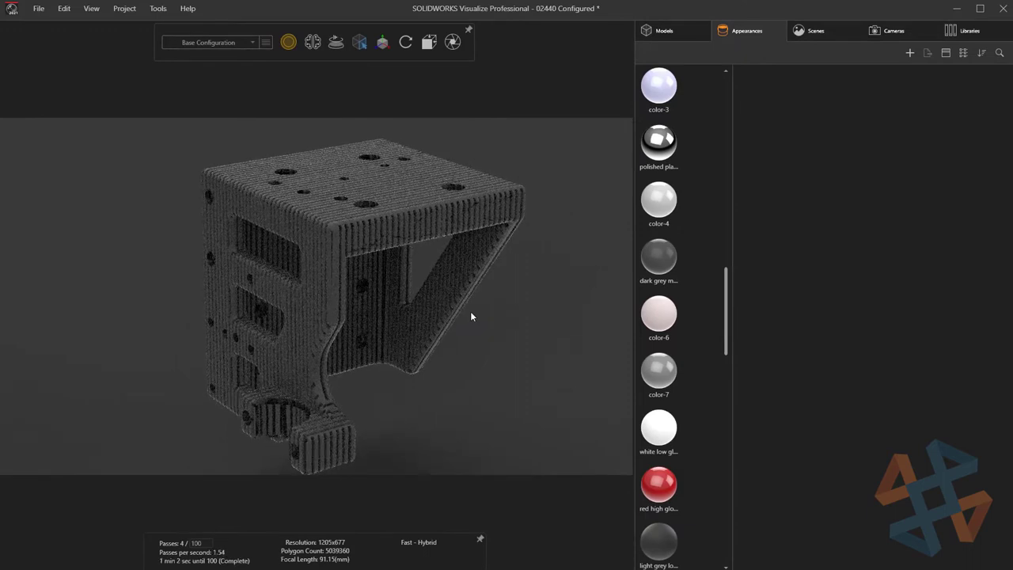
# Apply the SR - 3D Print library appearance to the bracket and inspect it close up.
pyautogui.click(959, 31)
pyautogui.moveTo(781, 98); pyautogui.dragTo(562, 182)
pyautogui.scroll(5, 575, 150)
pyautogui.moveTo(574, 149); pyautogui.dragTo(395, 316, button='middle')
pyautogui.scroll(-3, 471, 238)
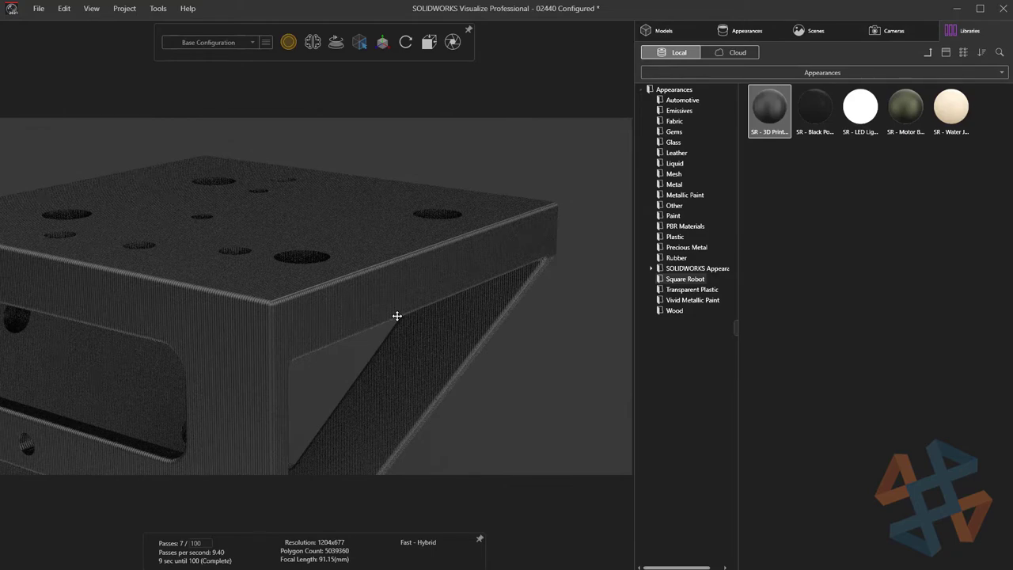
# Set the bracket's texture mapping mode to Planar with a 45° Z rotation.
pyautogui.click(455, 289)
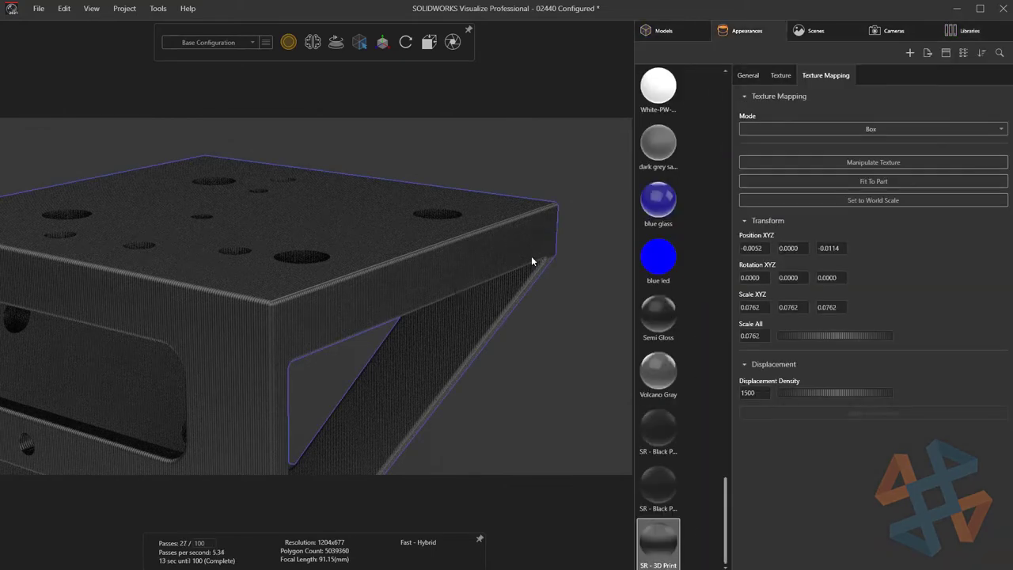
pyautogui.click(779, 129)
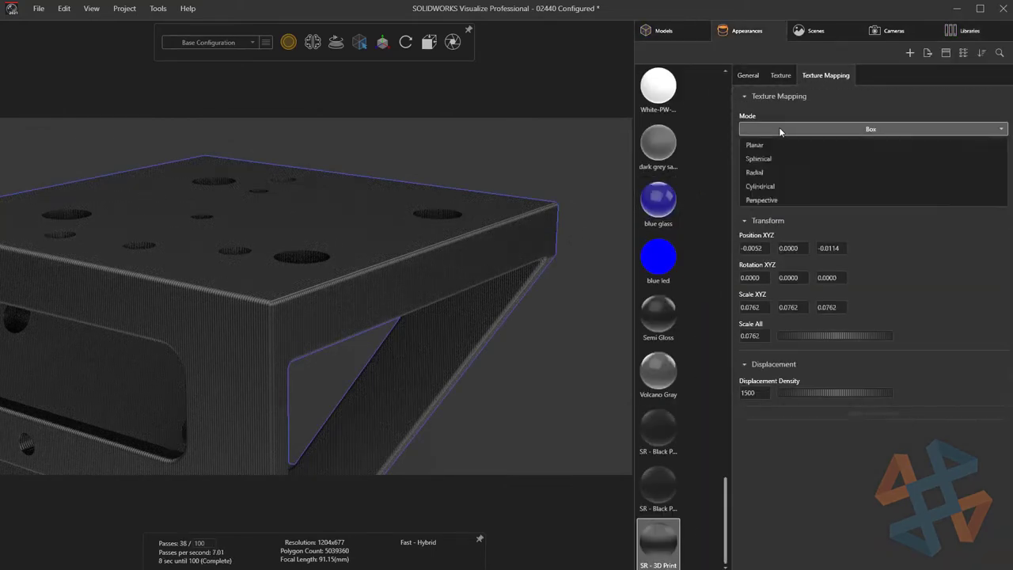
pyautogui.click(769, 176)
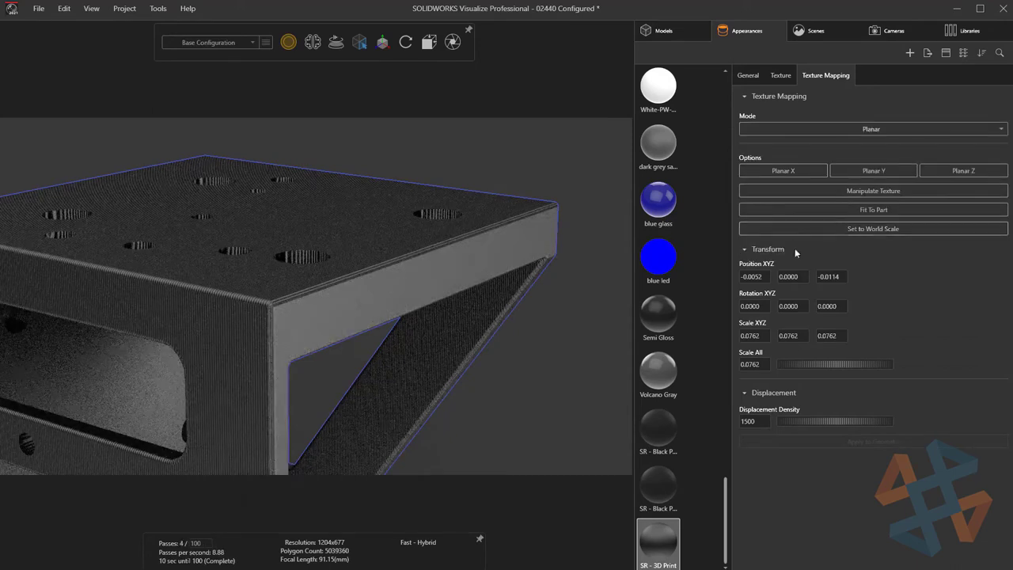
pyautogui.moveTo(824, 307); pyautogui.dragTo(827, 307)
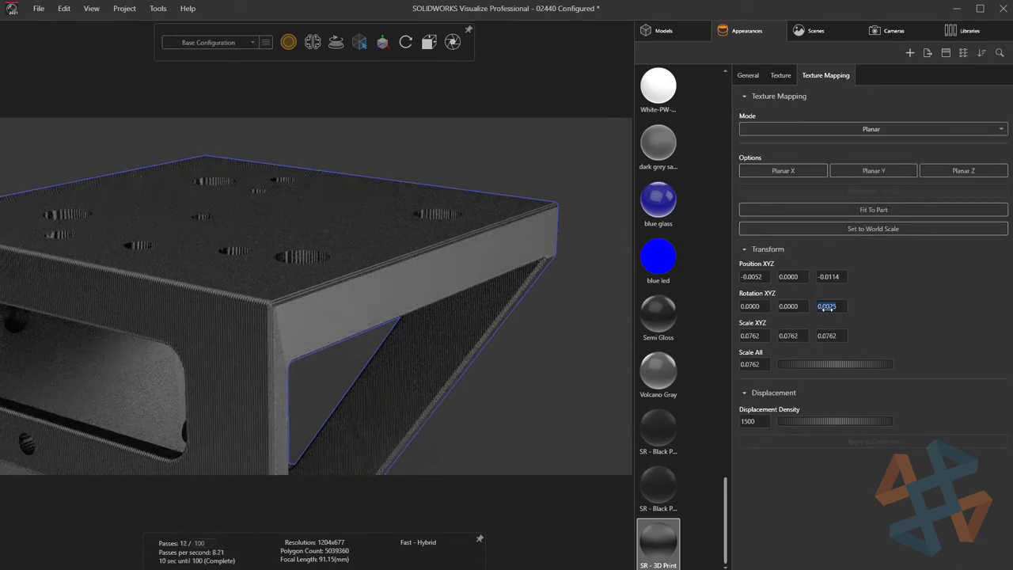
pyautogui.write('45')
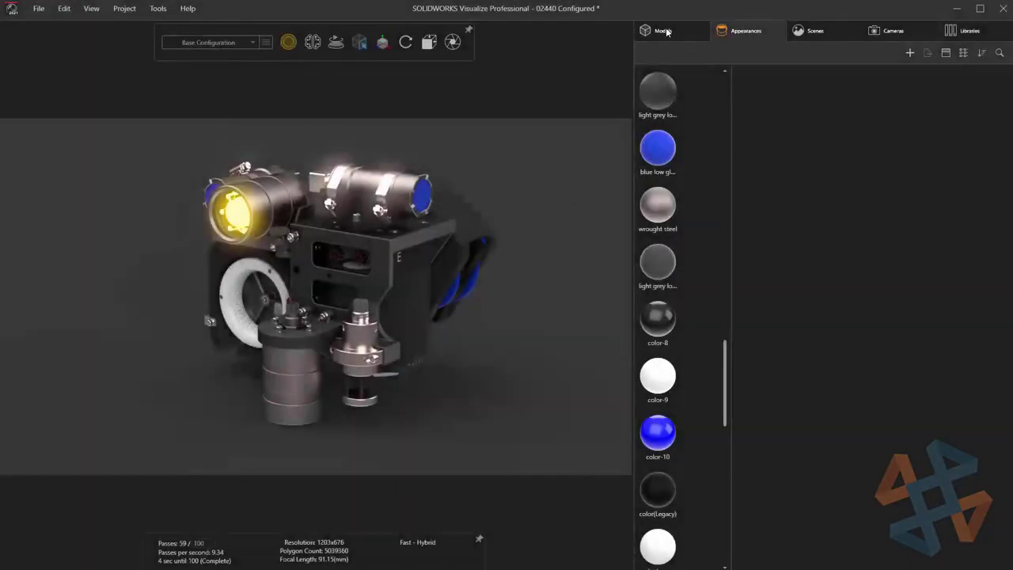
# Switch the Visualize model to the Brackets and Housing configuration and orbit and zoom in on it.
pyautogui.click(664, 31)
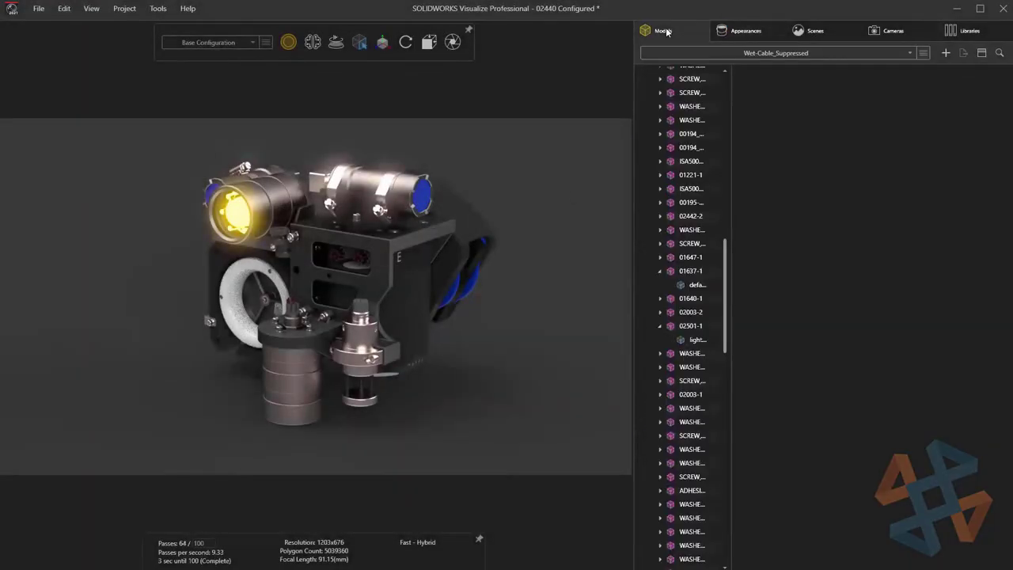
pyautogui.click(693, 53)
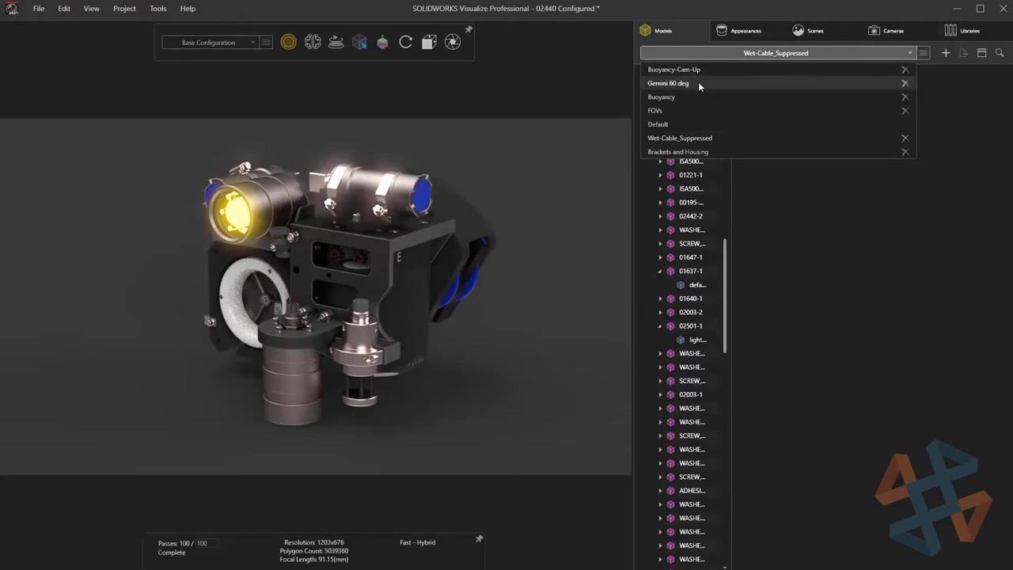
pyautogui.click(728, 152)
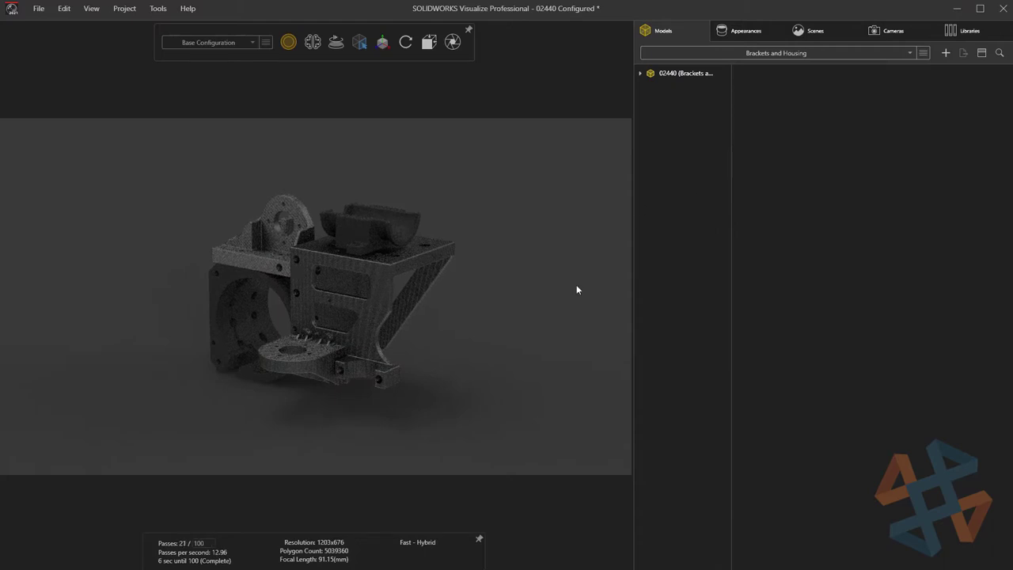
pyautogui.moveTo(576, 290); pyautogui.dragTo(507, 312)
pyautogui.scroll(3, 524, 282)
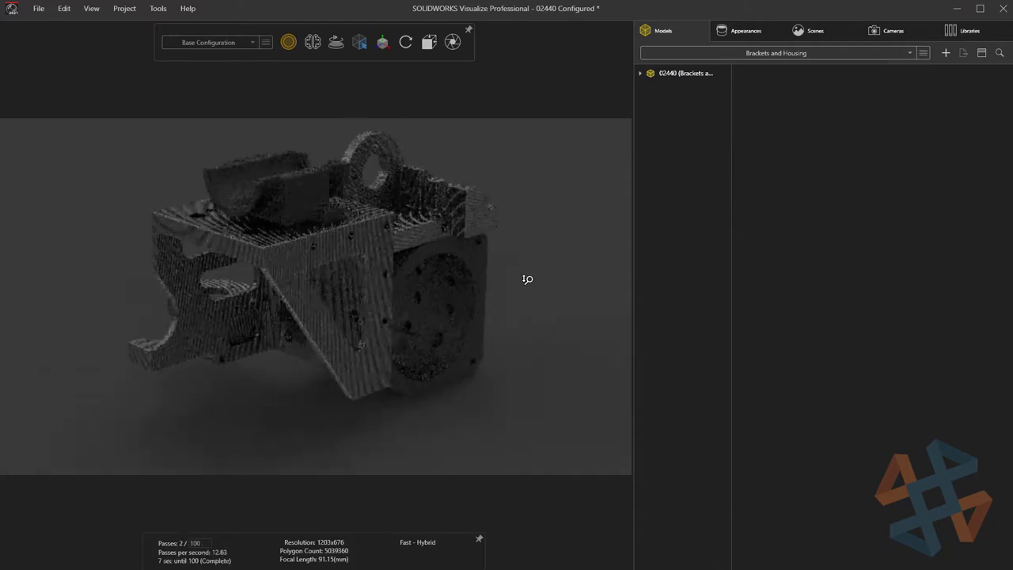
pyautogui.scroll(2, 528, 274)
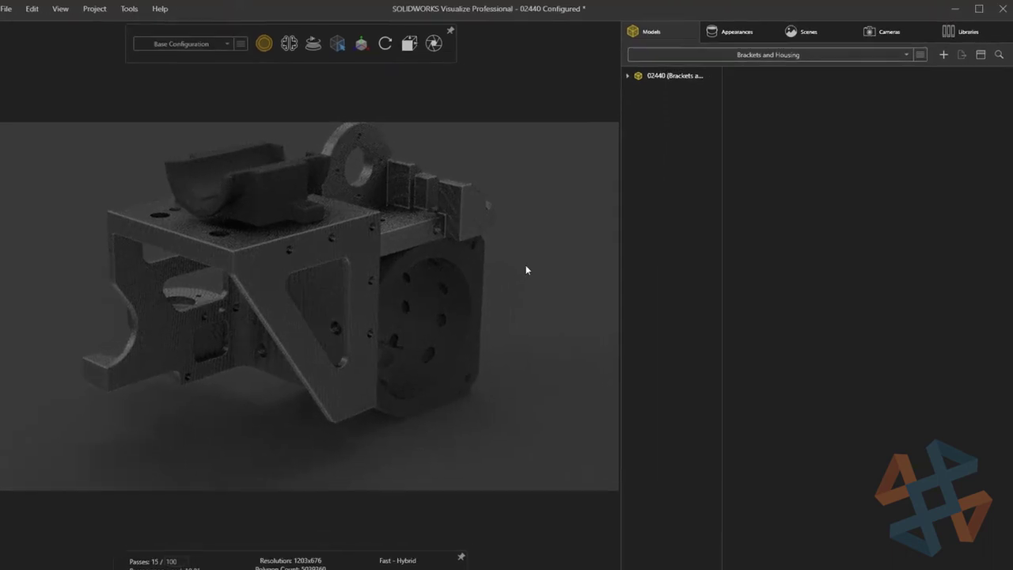
# Add a new cutting plane and slide it deeper into the assembly.
pyautogui.click(943, 55)
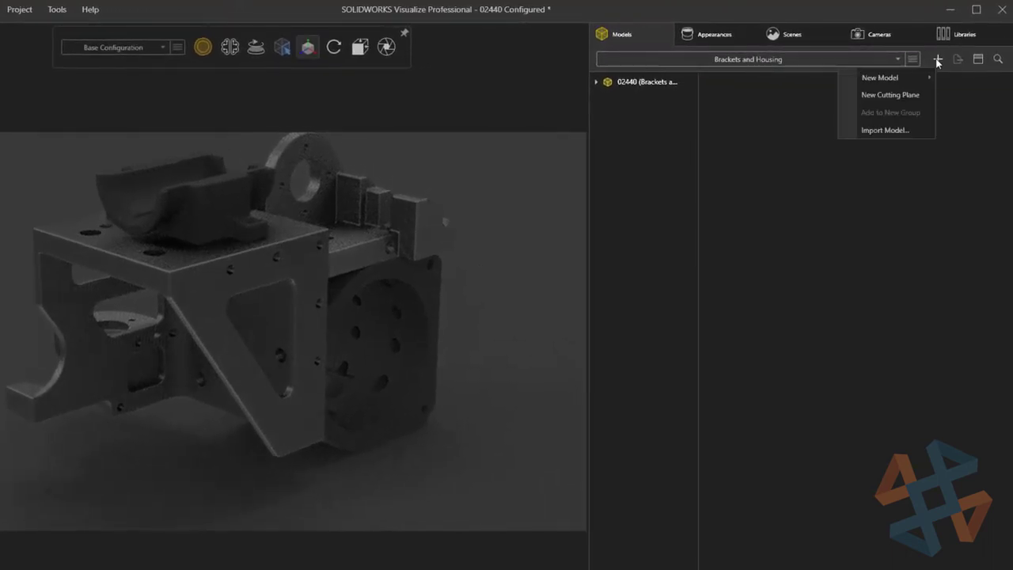
pyautogui.click(881, 96)
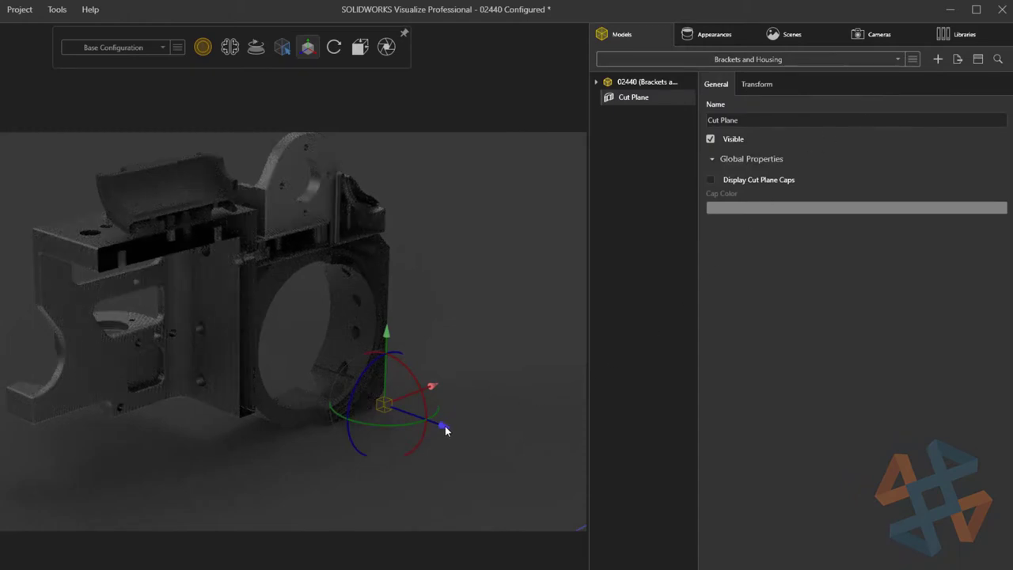
pyautogui.moveTo(445, 429); pyautogui.dragTo(466, 440)
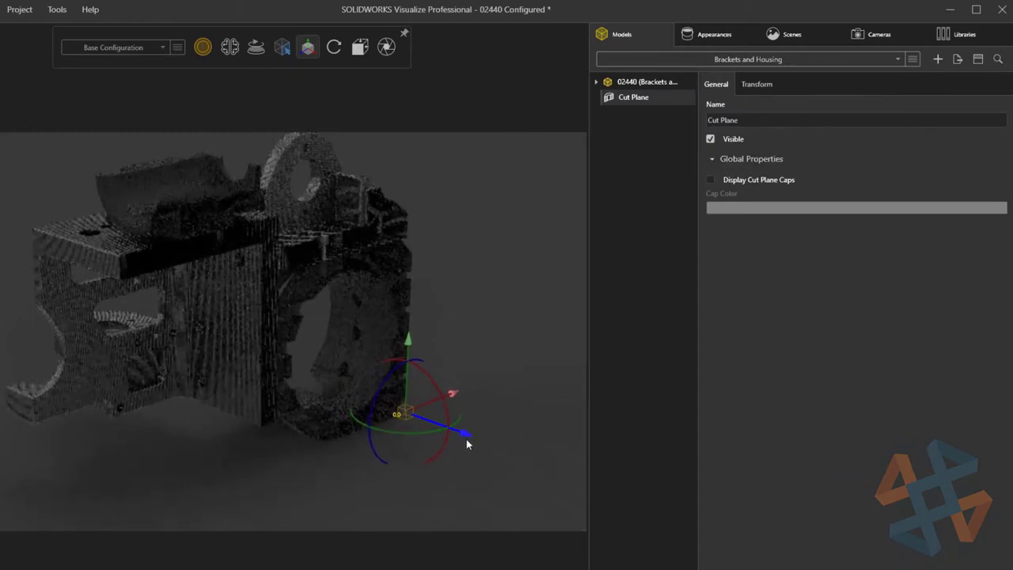
# Display the cut faces as bright green caps, then add a second cutting plane.
pyautogui.click(710, 181)
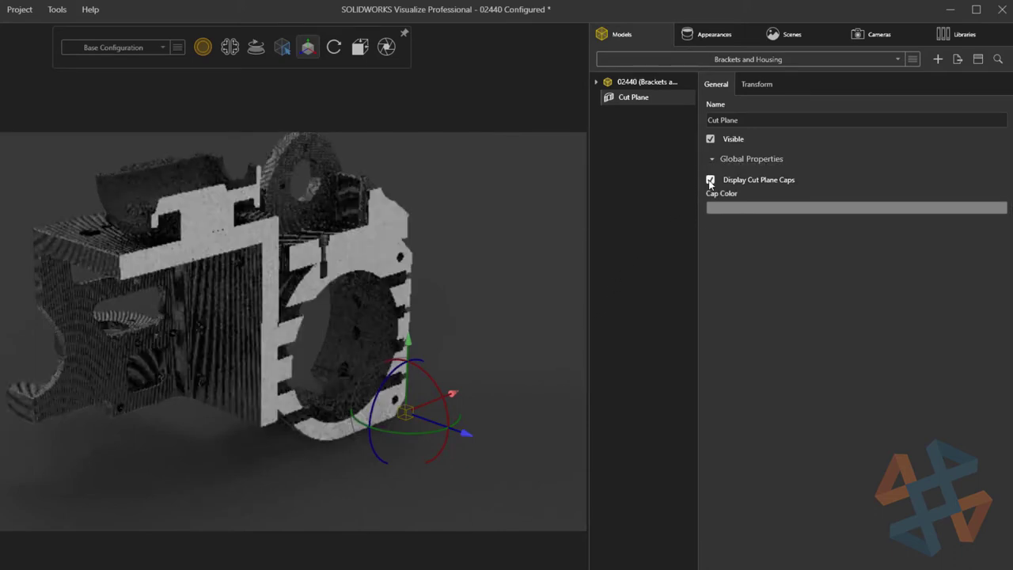
pyautogui.click(731, 208)
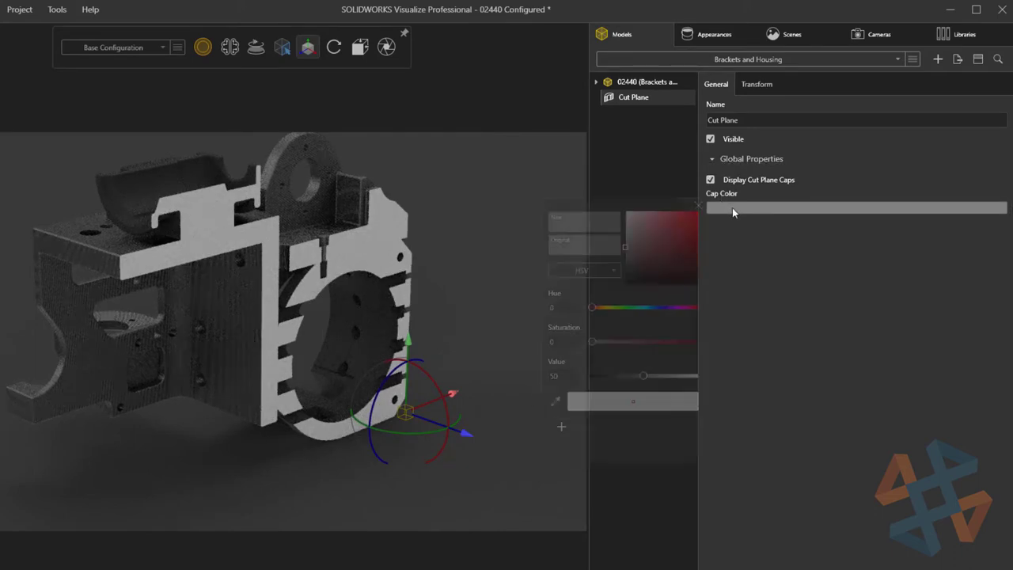
pyautogui.click(625, 307)
pyautogui.click(694, 220)
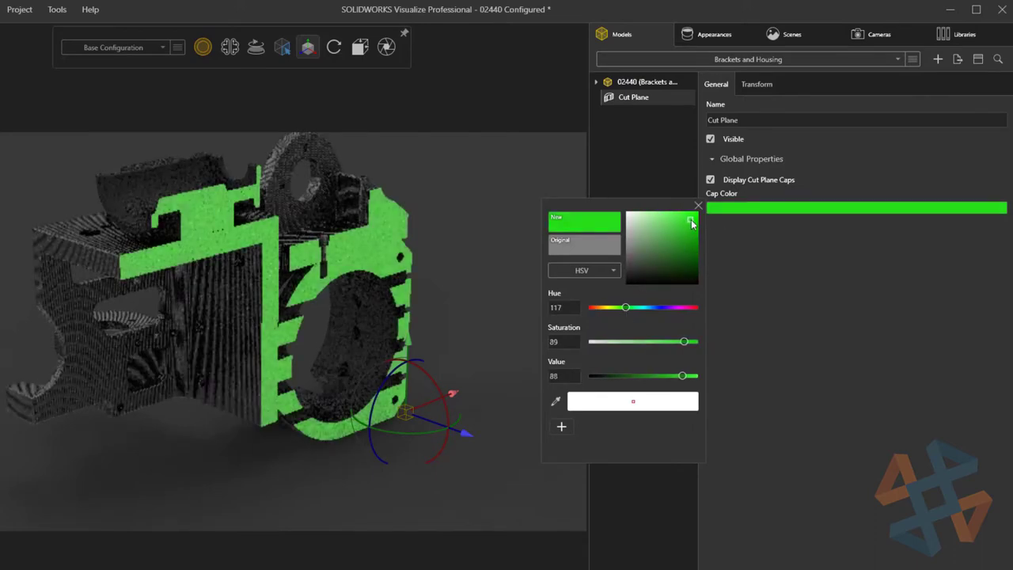
pyautogui.click(697, 206)
pyautogui.click(934, 60)
pyautogui.click(887, 97)
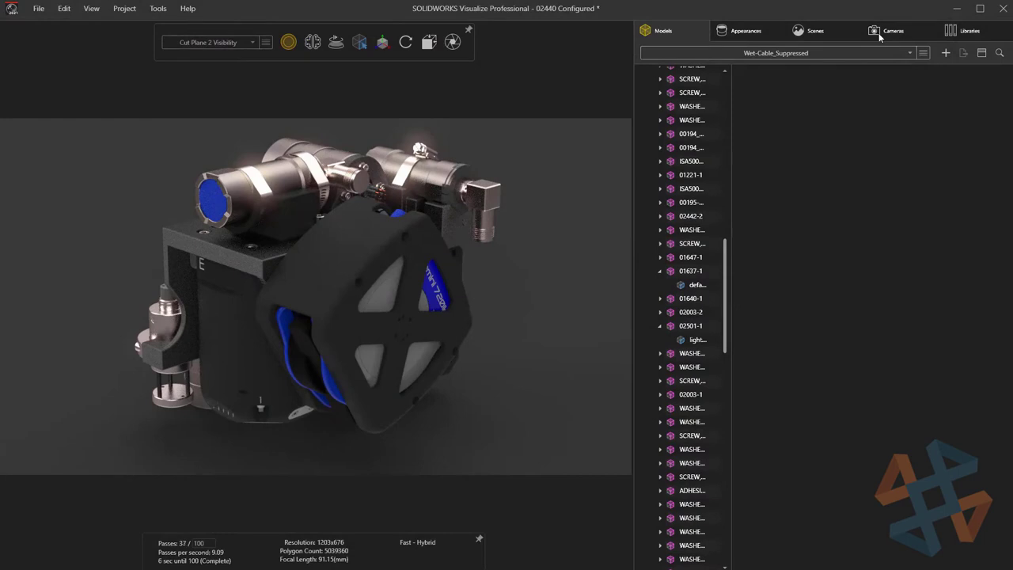
# Duplicate the Default Camera and make the new Default Camera 2 active.
pyautogui.click(879, 33)
pyautogui.rightClick(674, 94)
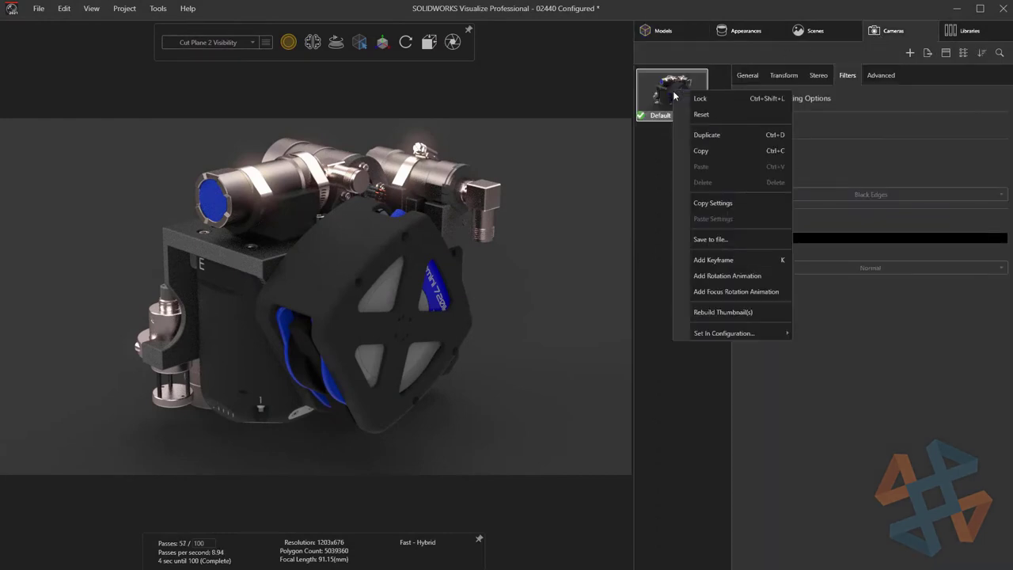
pyautogui.click(698, 134)
pyautogui.doubleClick(689, 154)
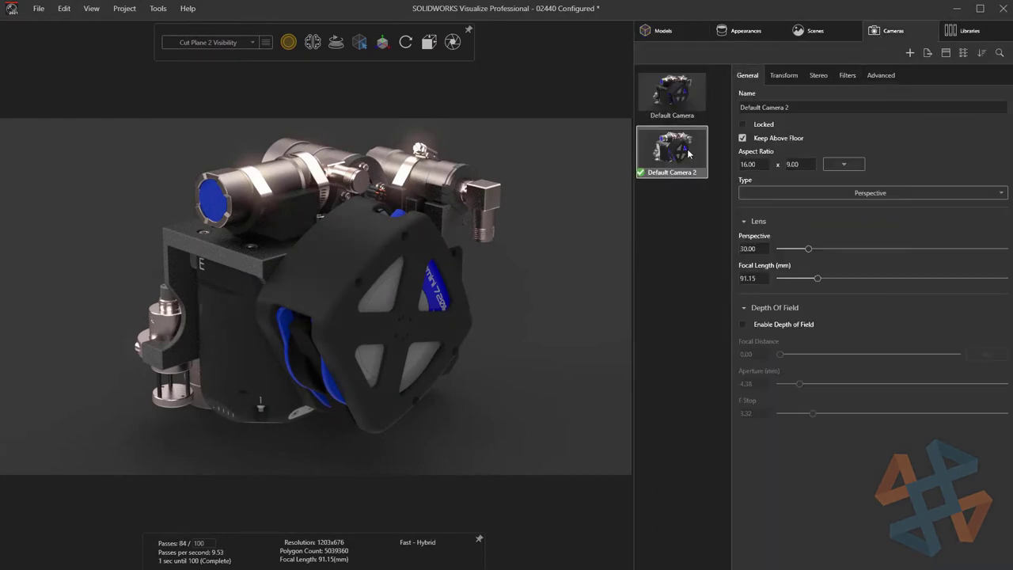
# Enable the Toon filter on Default Camera 2 with Toon Shaded style and the Ambient Occlusion preset.
pyautogui.click(845, 76)
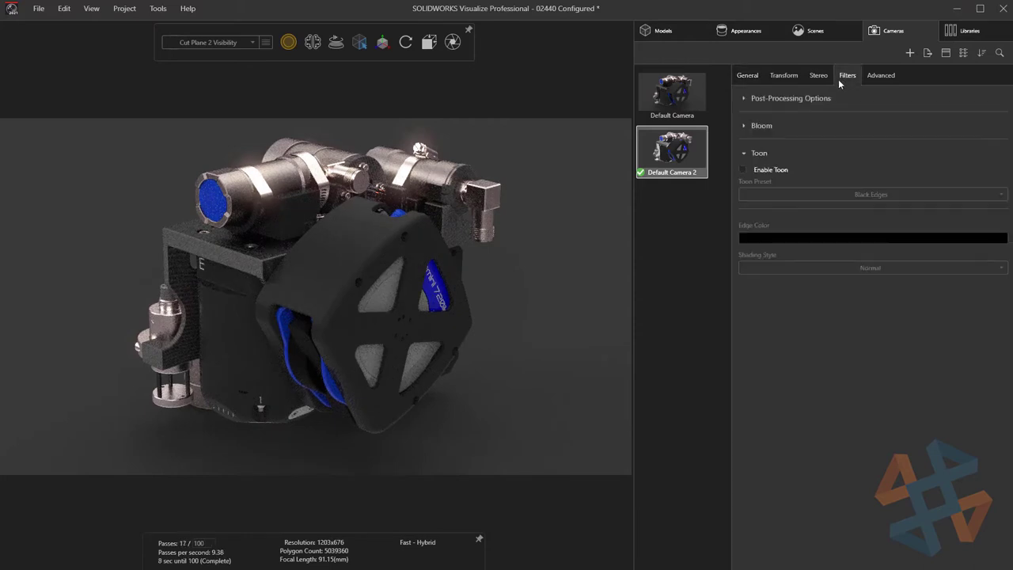
pyautogui.click(743, 170)
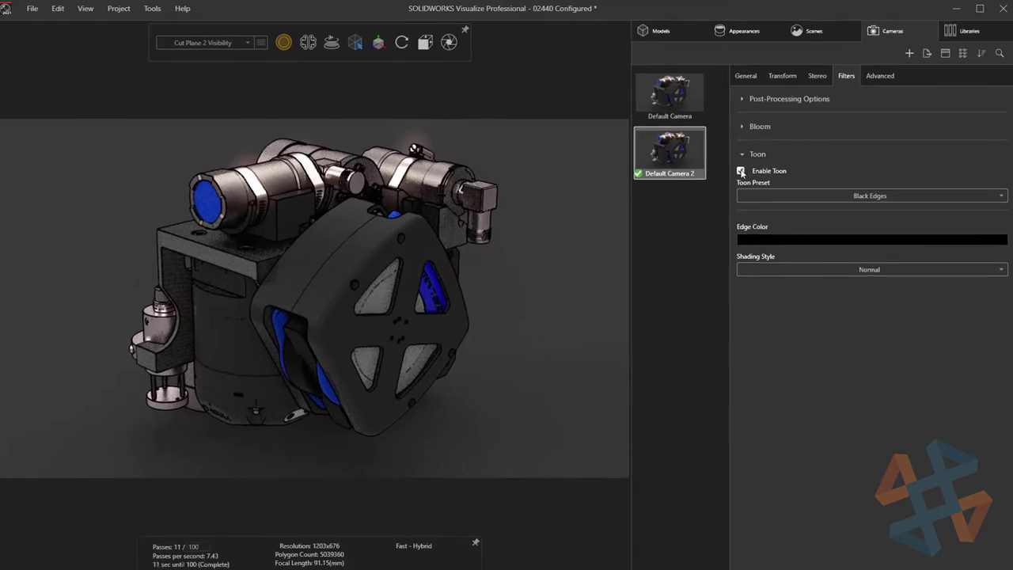
pyautogui.click(792, 270)
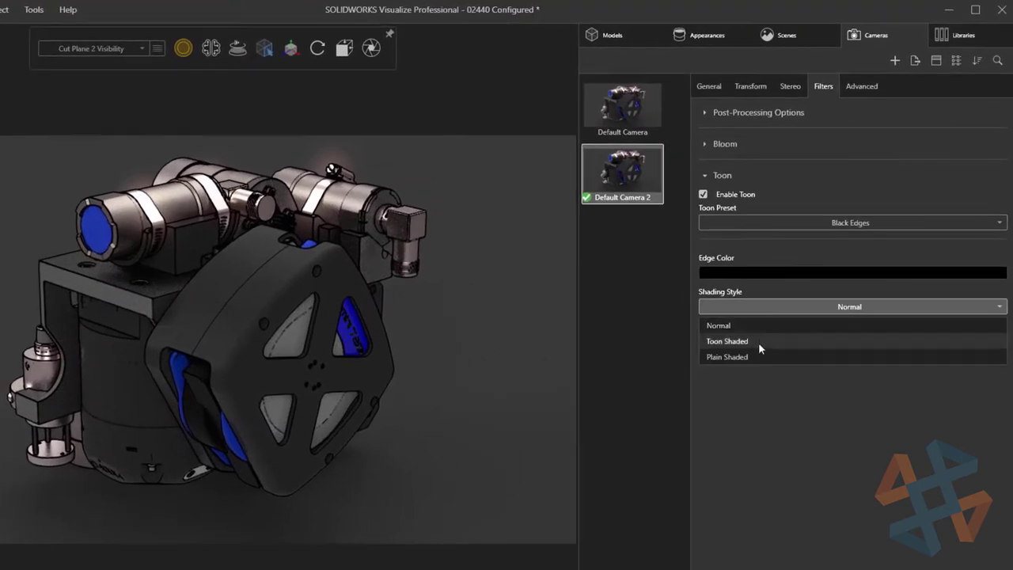
pyautogui.click(758, 341)
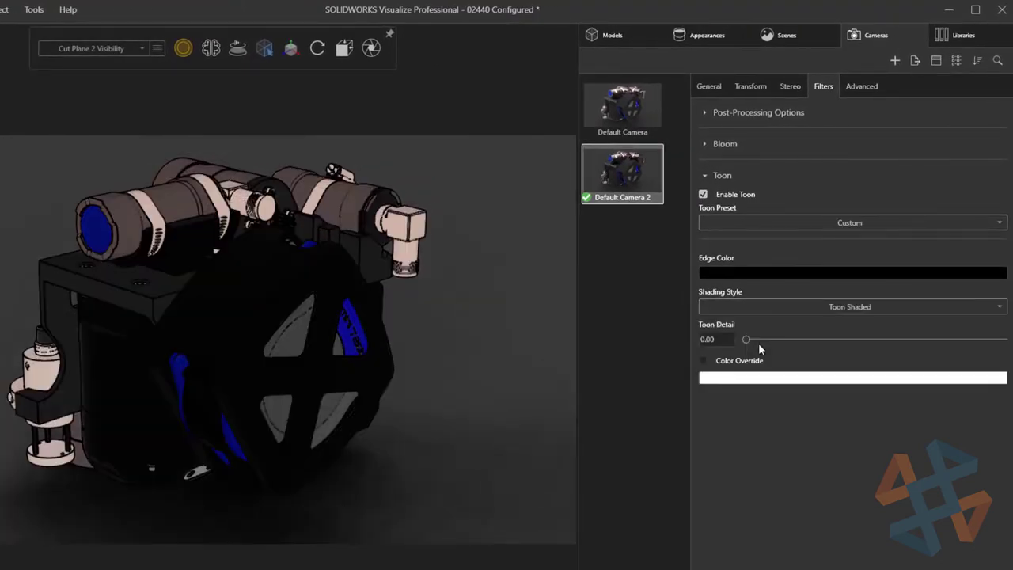
pyautogui.click(840, 225)
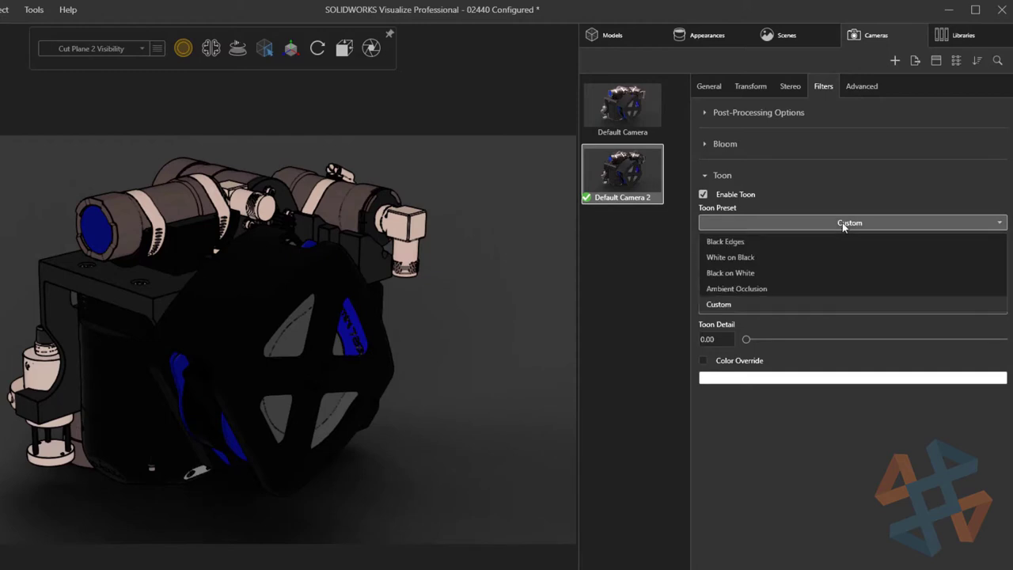
pyautogui.click(793, 260)
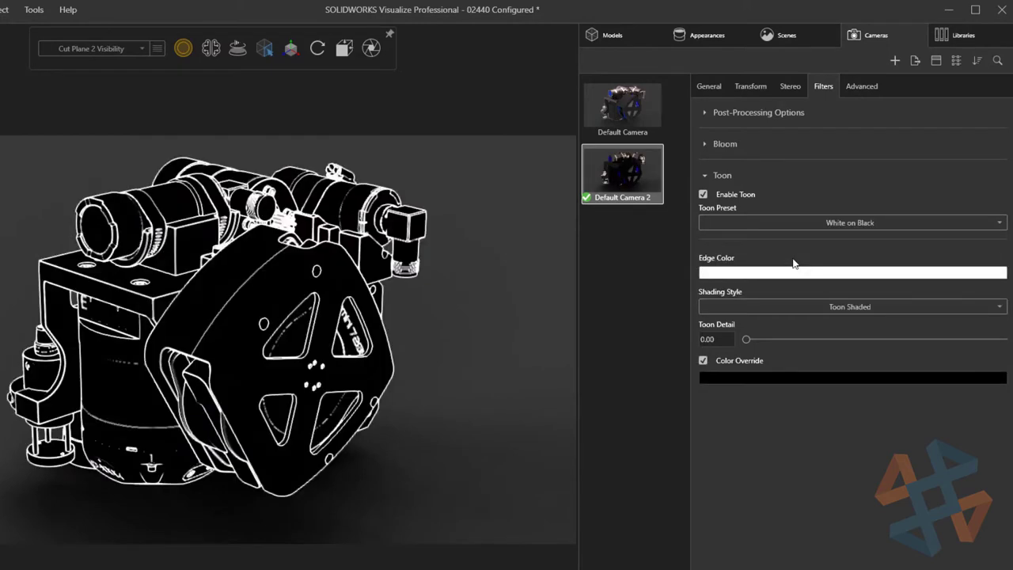
pyautogui.click(806, 222)
pyautogui.click(777, 272)
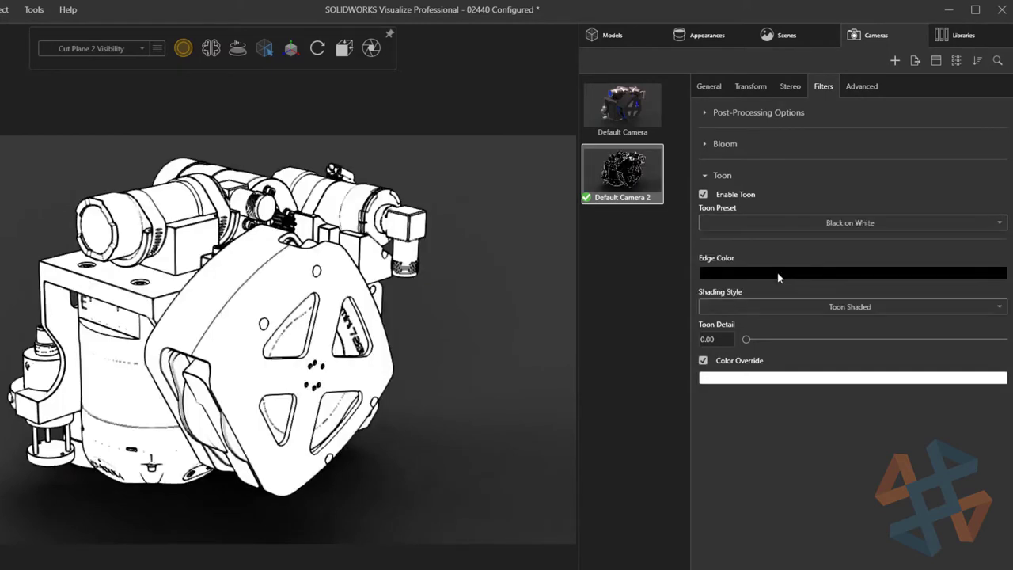
pyautogui.click(806, 226)
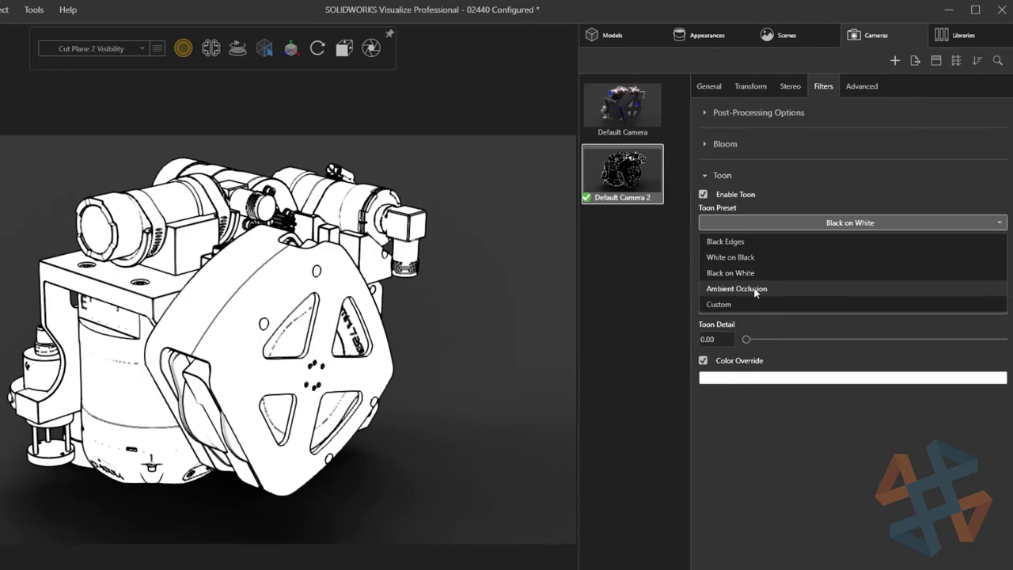
pyautogui.click(756, 289)
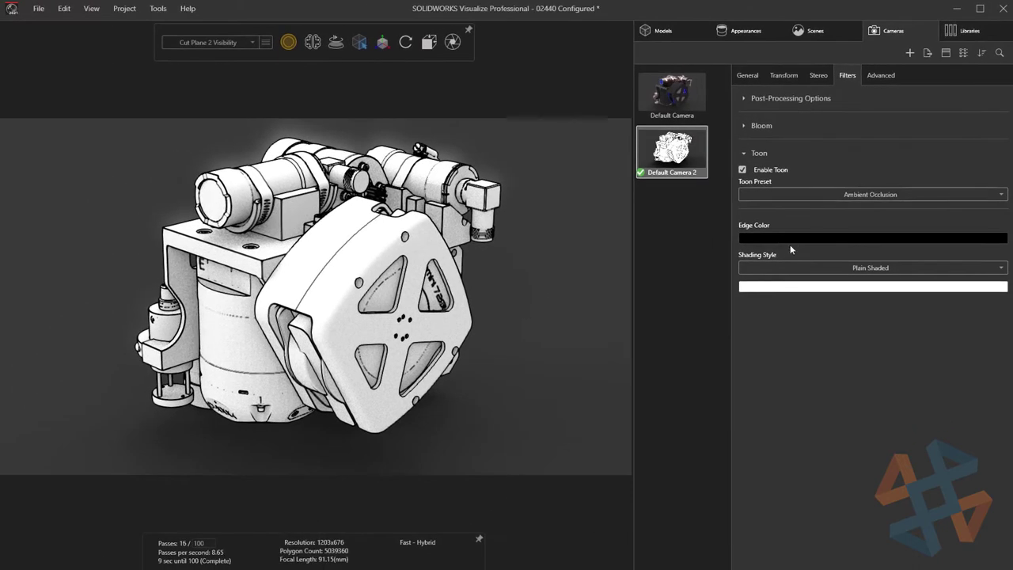
# Set the toon edge colour to bright blue, then switch back to the original Default Camera.
pyautogui.click(790, 239)
pyautogui.moveTo(669, 327); pyautogui.dragTo(696, 333)
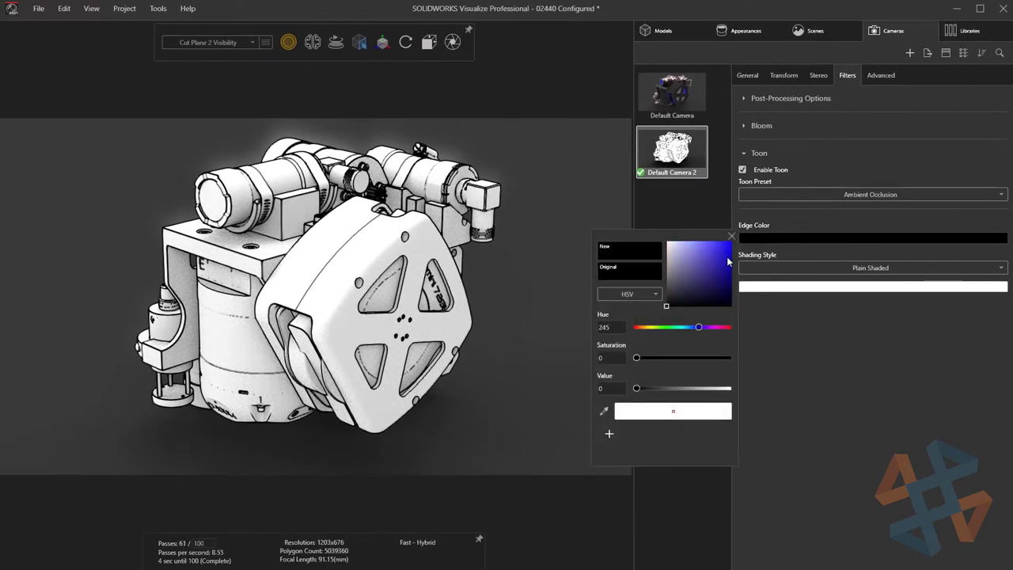
pyautogui.click(728, 261)
pyautogui.click(732, 236)
pyautogui.moveTo(467, 285); pyautogui.dragTo(475, 260)
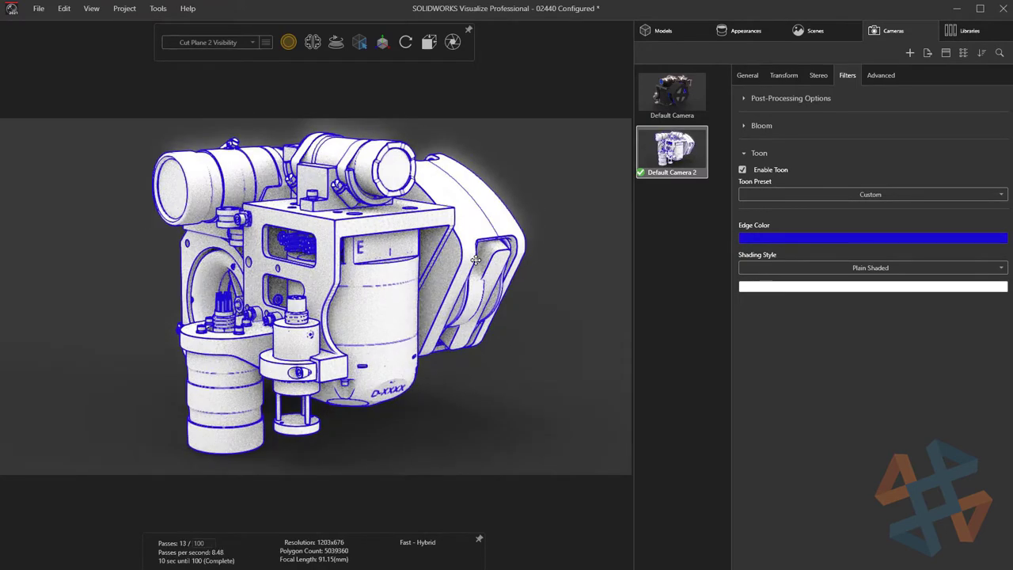
pyautogui.click(658, 111)
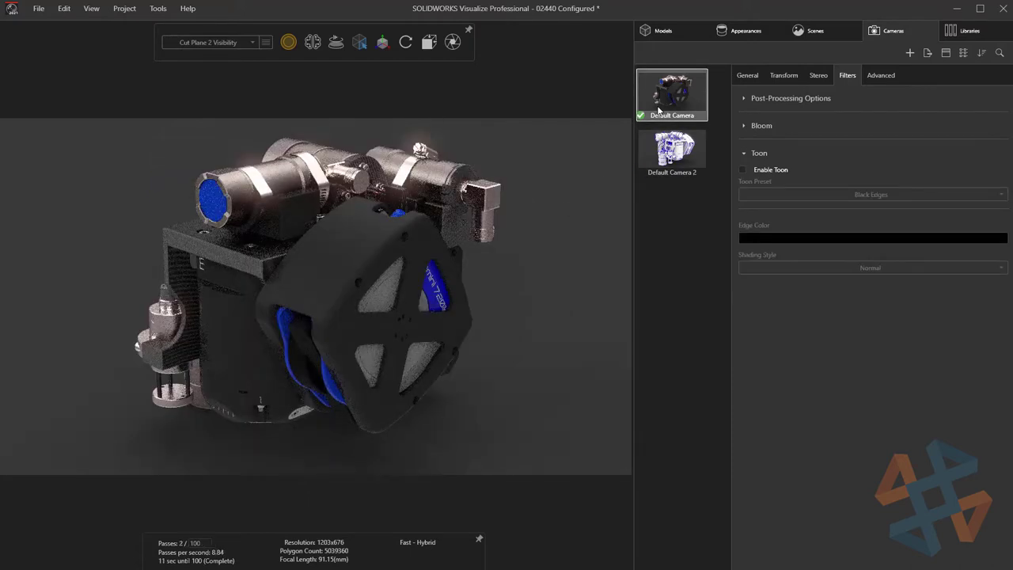
# Render the default camera view as a 1920 x 1080 TIFF with all render layers selected.
pyautogui.click(453, 42)
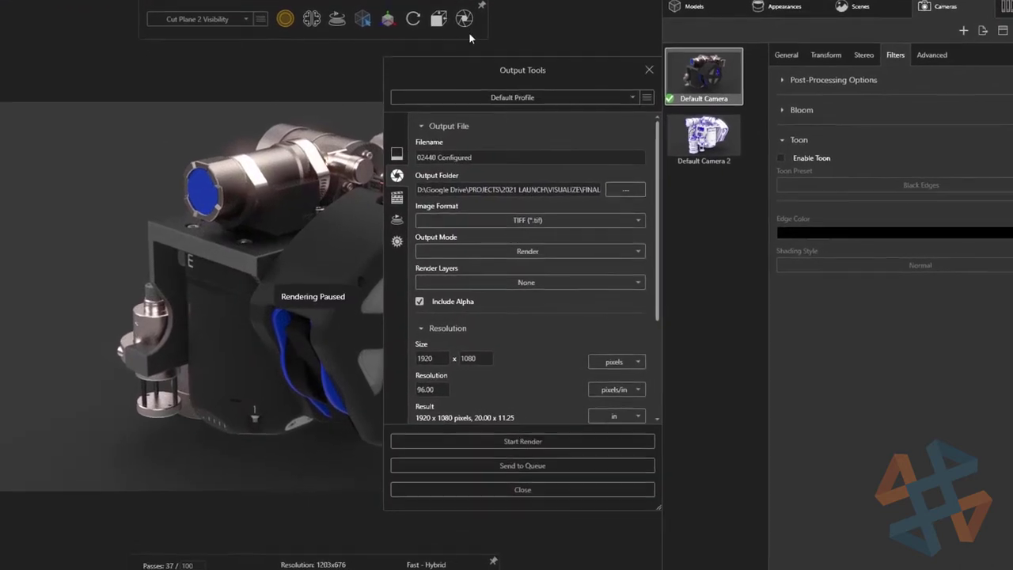
pyautogui.click(460, 279)
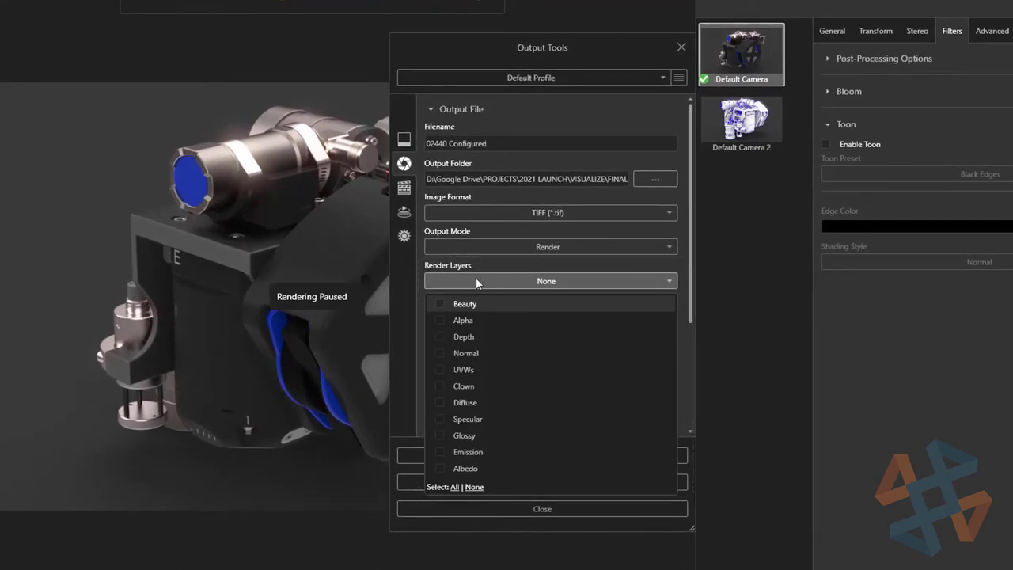
pyautogui.click(454, 485)
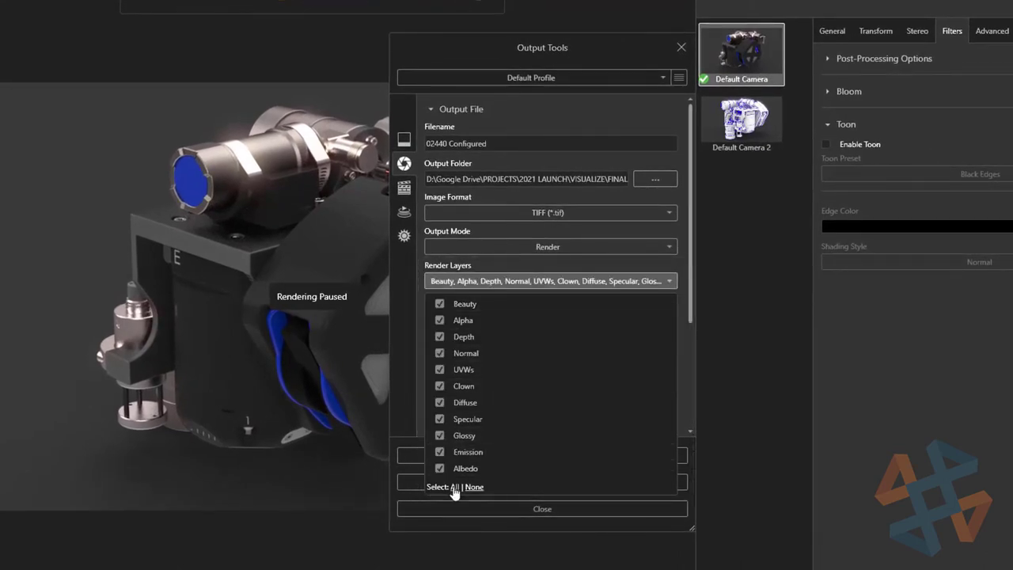
pyautogui.click(573, 265)
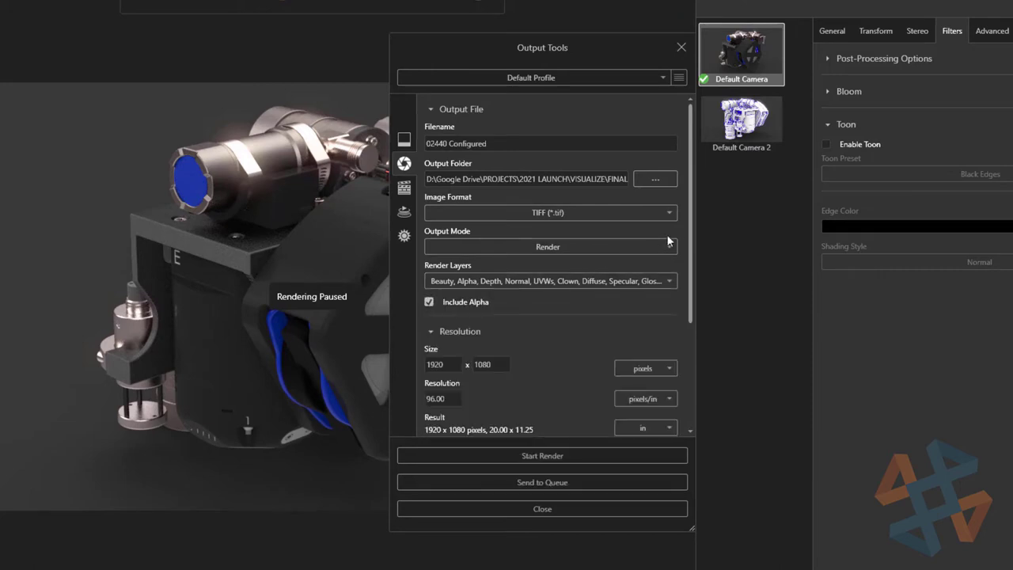
pyautogui.scroll(-2, 684, 257)
pyautogui.scroll(-3, 684, 257)
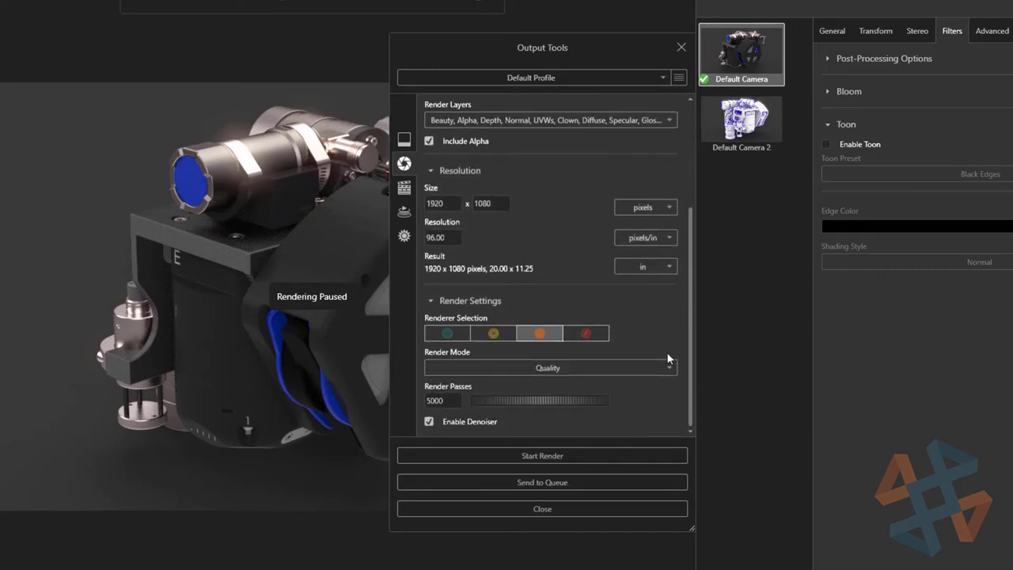
pyautogui.click(550, 456)
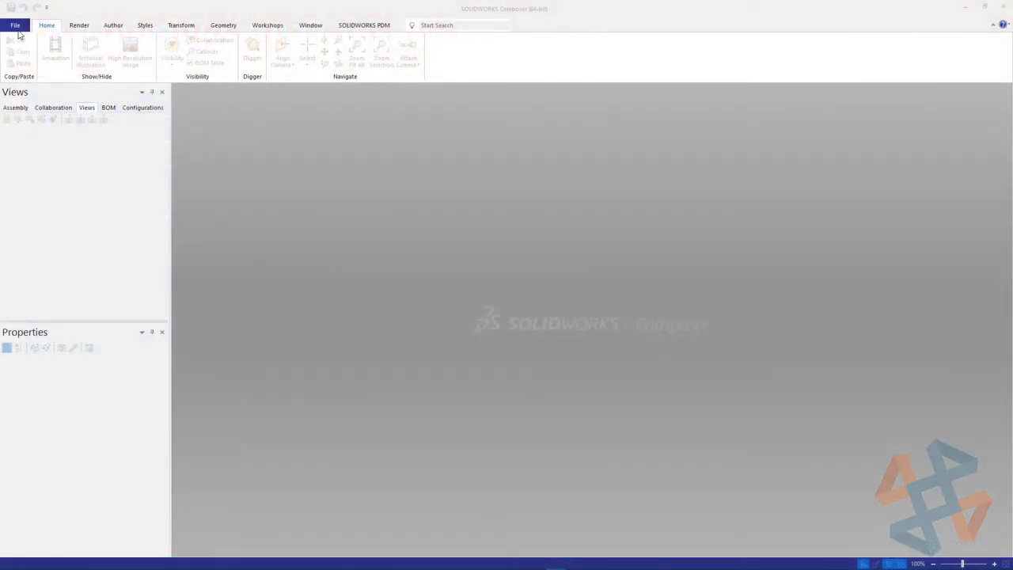
# Open 02856.SLDASM with the SOLIDWORKS(default) profile, importing the three BRUSH configurations.
pyautogui.click(16, 27)
pyautogui.click(32, 67)
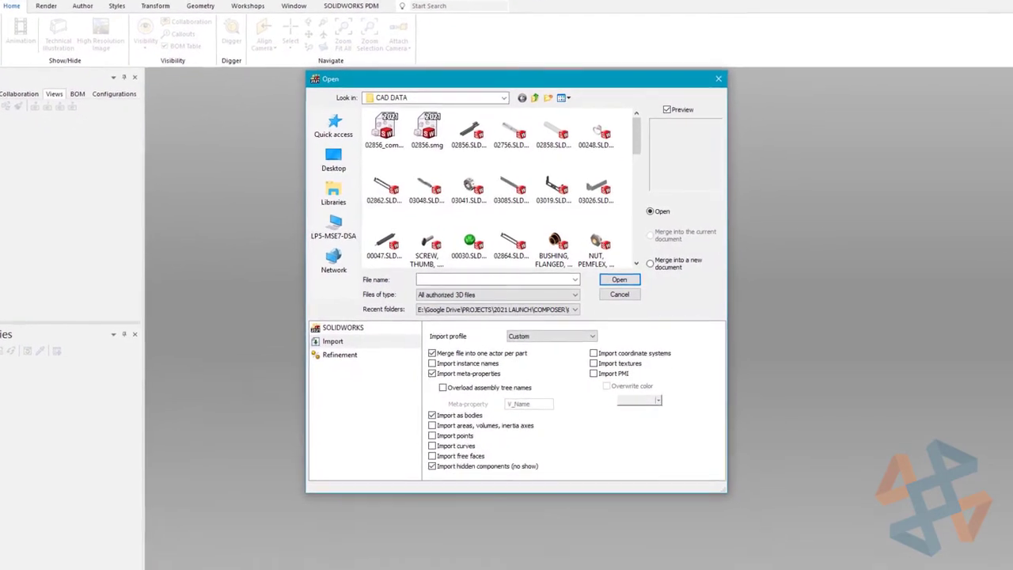
pyautogui.write('02856.SLDASM')
pyautogui.click(571, 339)
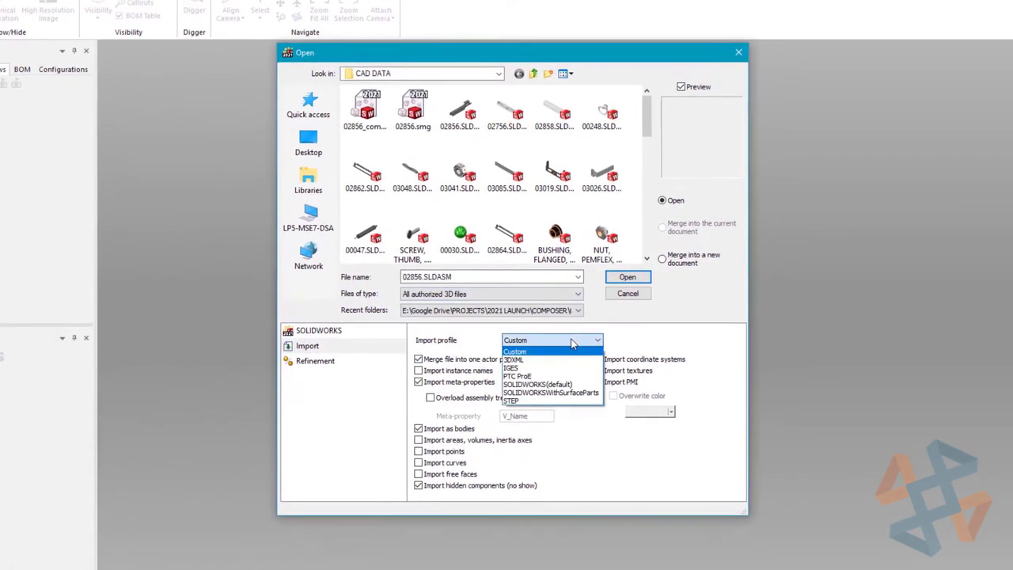
pyautogui.click(570, 384)
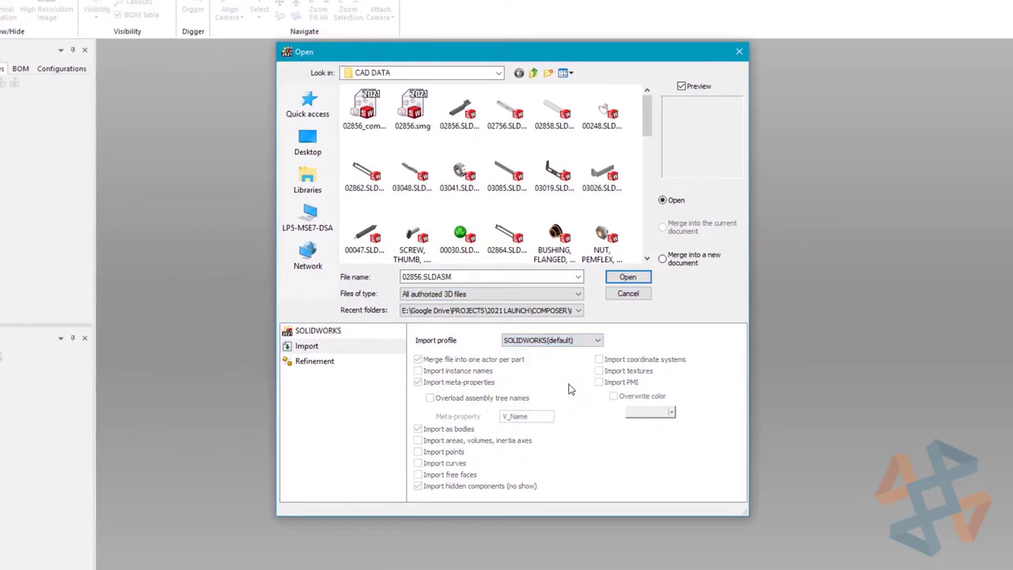
pyautogui.click(332, 333)
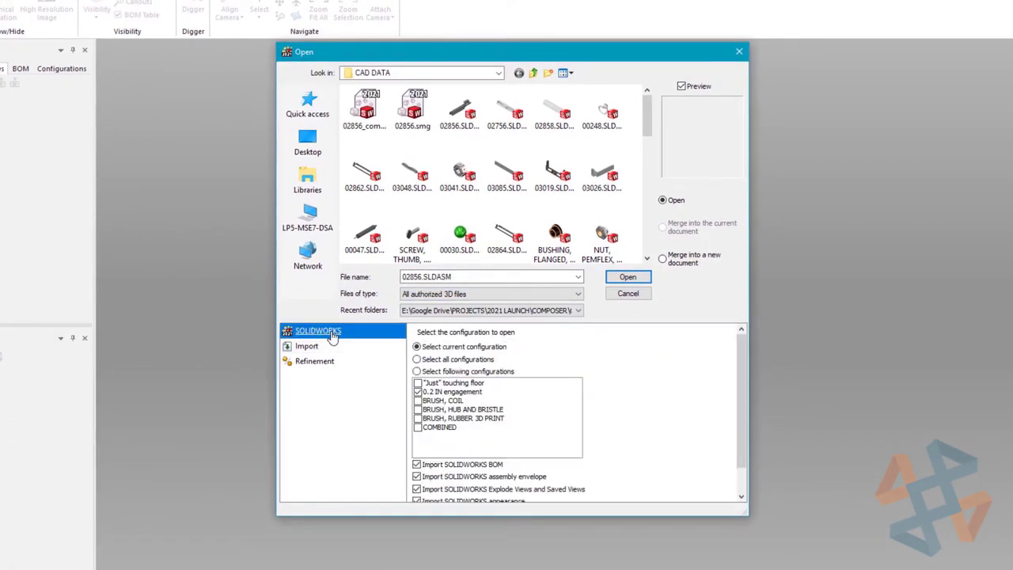
pyautogui.click(417, 371)
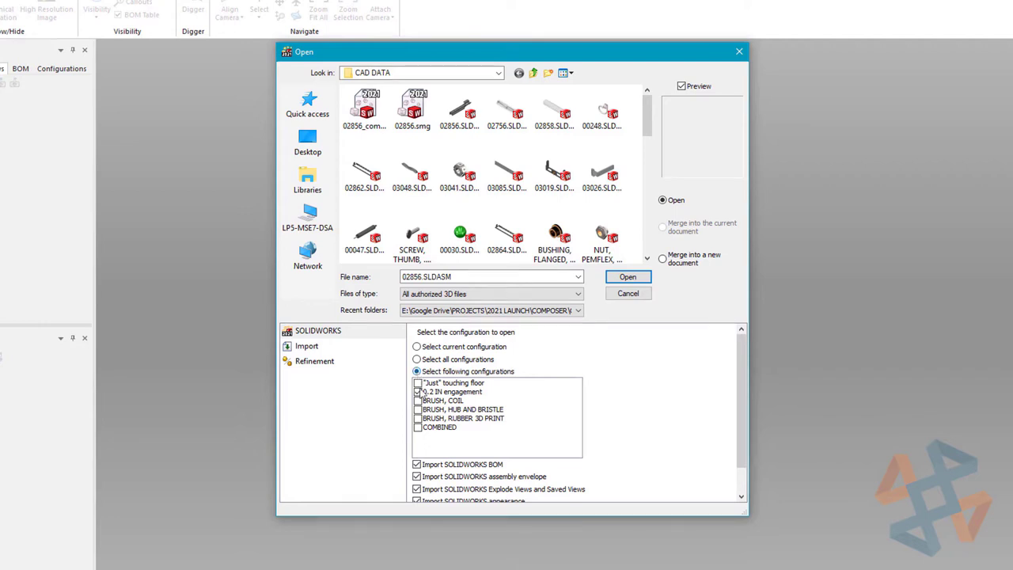
pyautogui.click(418, 400)
pyautogui.click(418, 409)
pyautogui.click(417, 418)
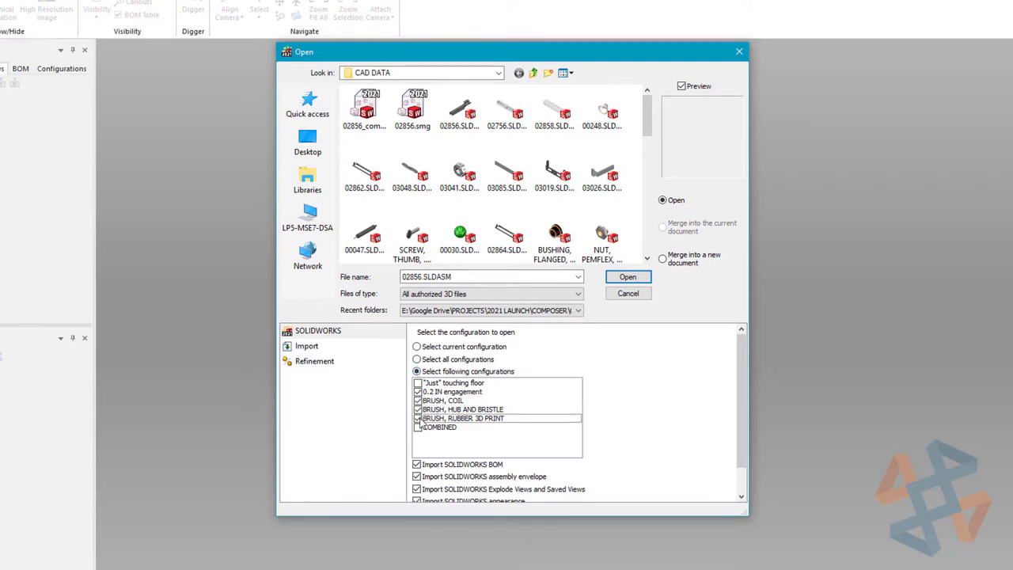
pyautogui.click(628, 277)
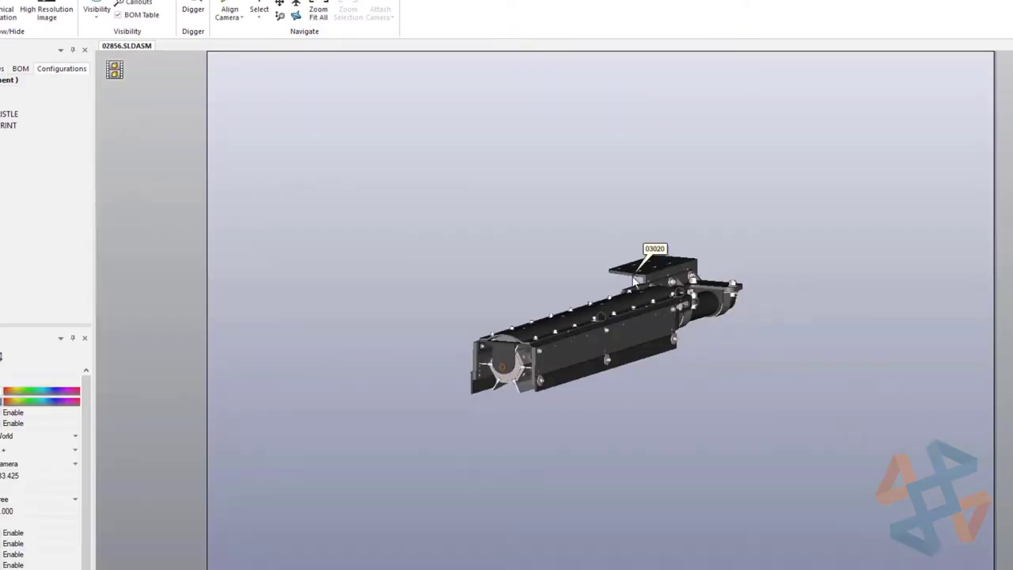
# Switch to Flat Technical rendering, save the camera as View 1, and select the front side panel.
pyautogui.scroll(5, 633, 281)
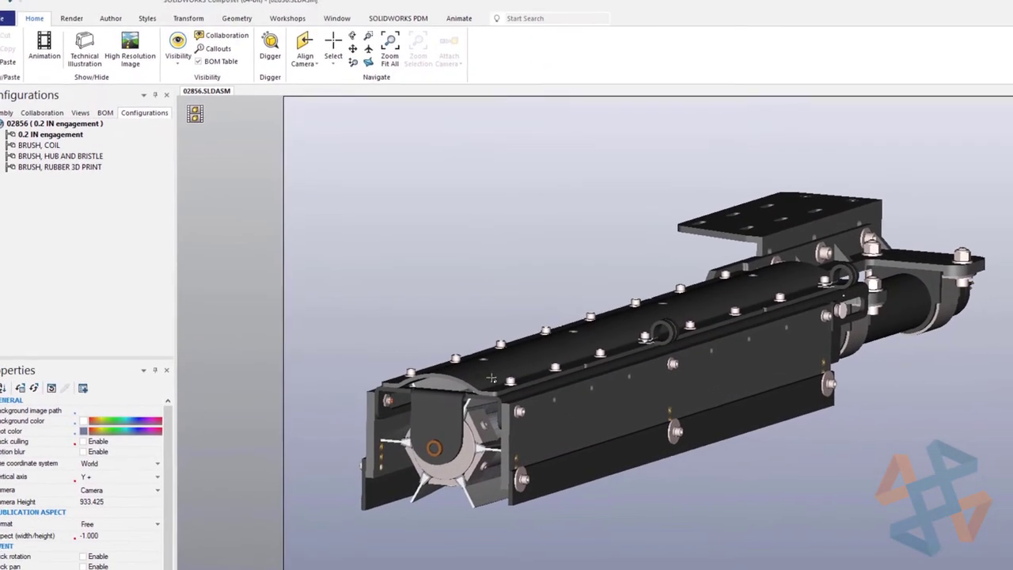
pyautogui.click(80, 112)
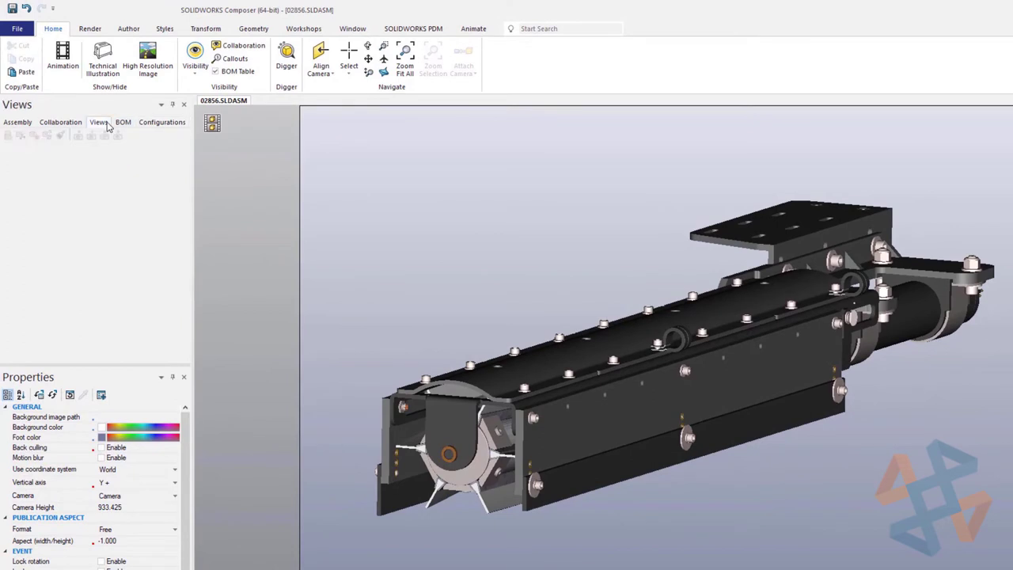
pyautogui.click(89, 30)
pyautogui.click(17, 59)
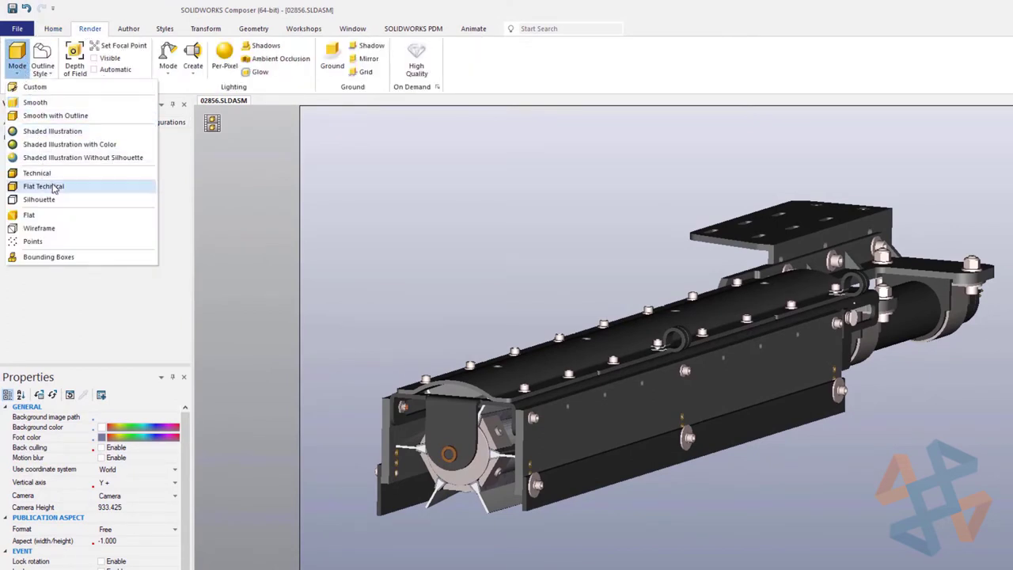
pyautogui.click(53, 187)
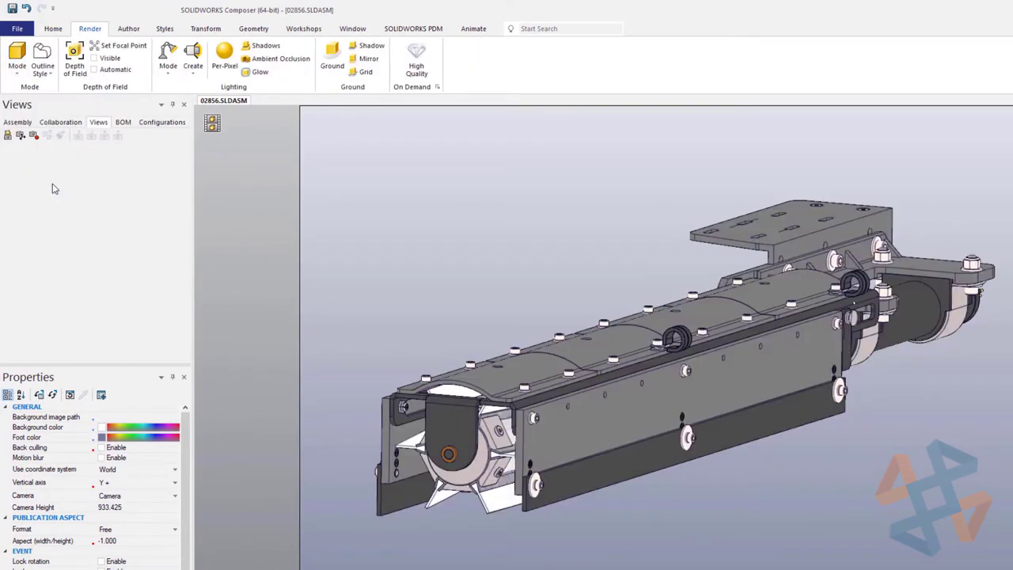
pyautogui.click(8, 135)
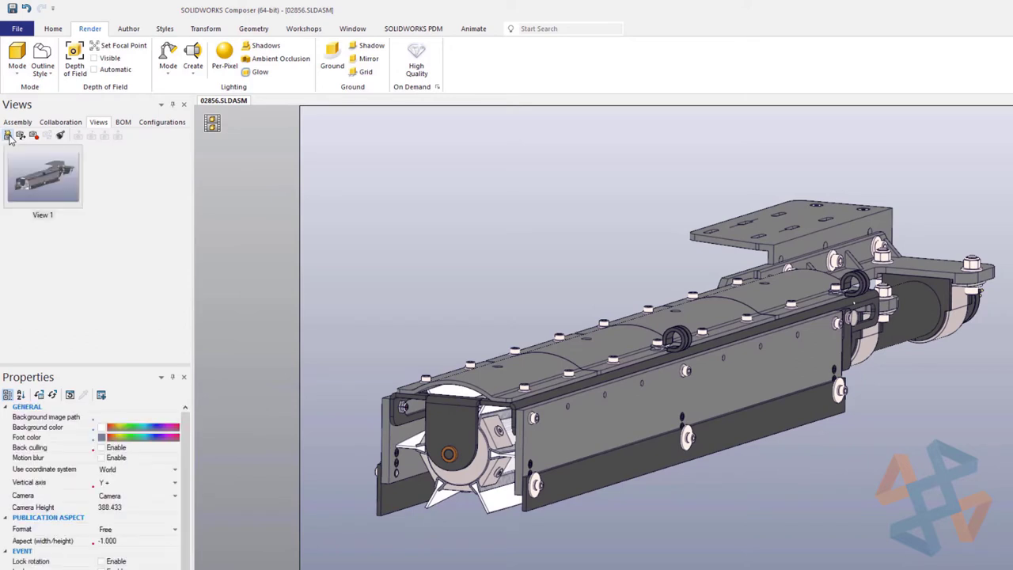
pyautogui.click(567, 434)
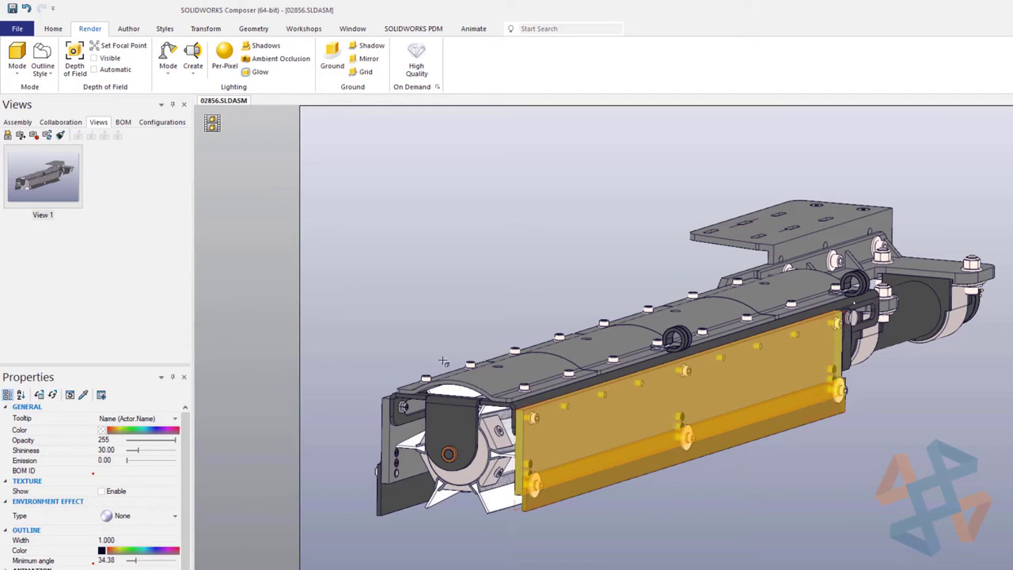
pyautogui.click(16, 28)
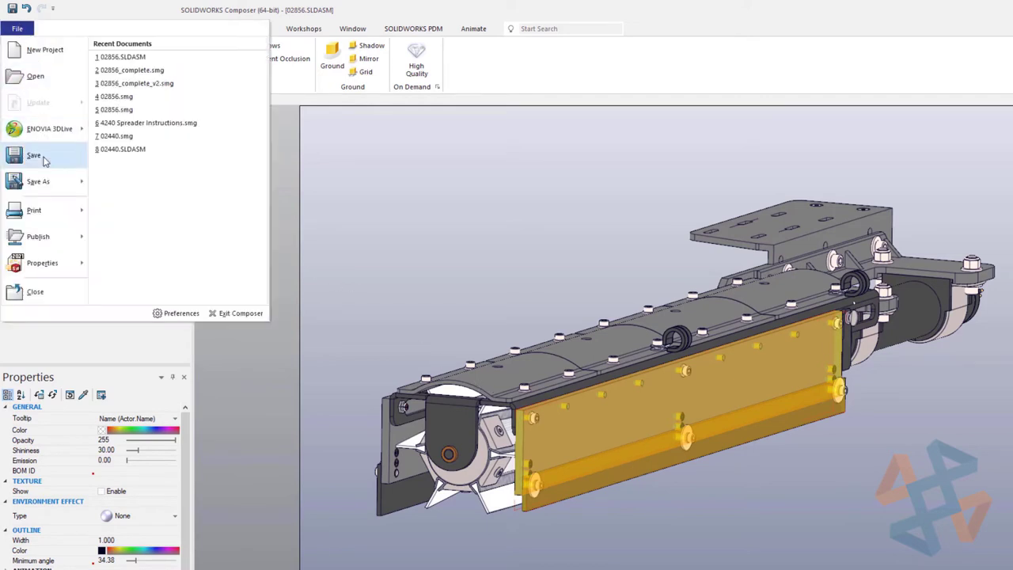
# Make selections show hidden edges at high intensity with a red selection colour.
pyautogui.moveTo(46, 263)
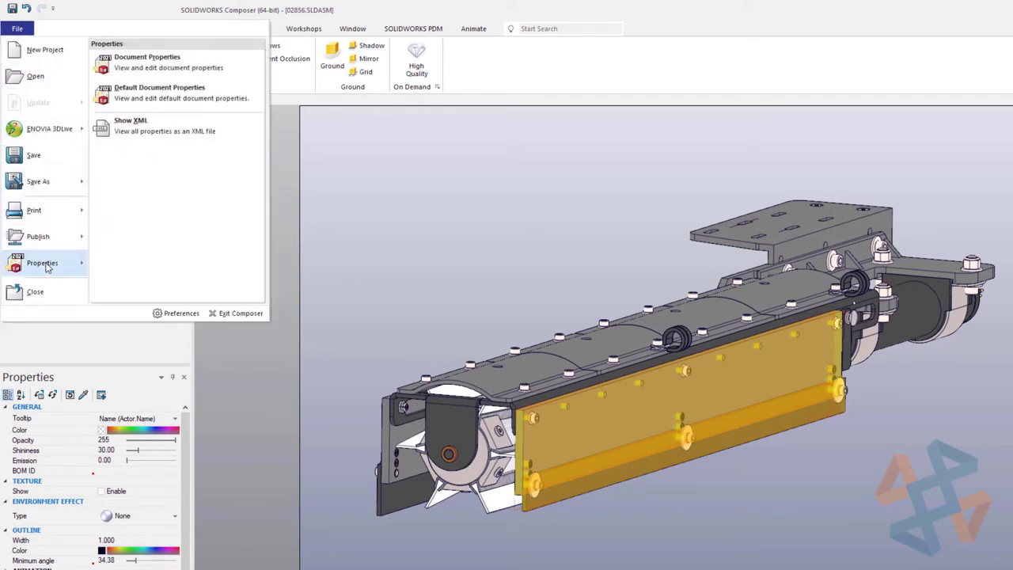
pyautogui.click(145, 73)
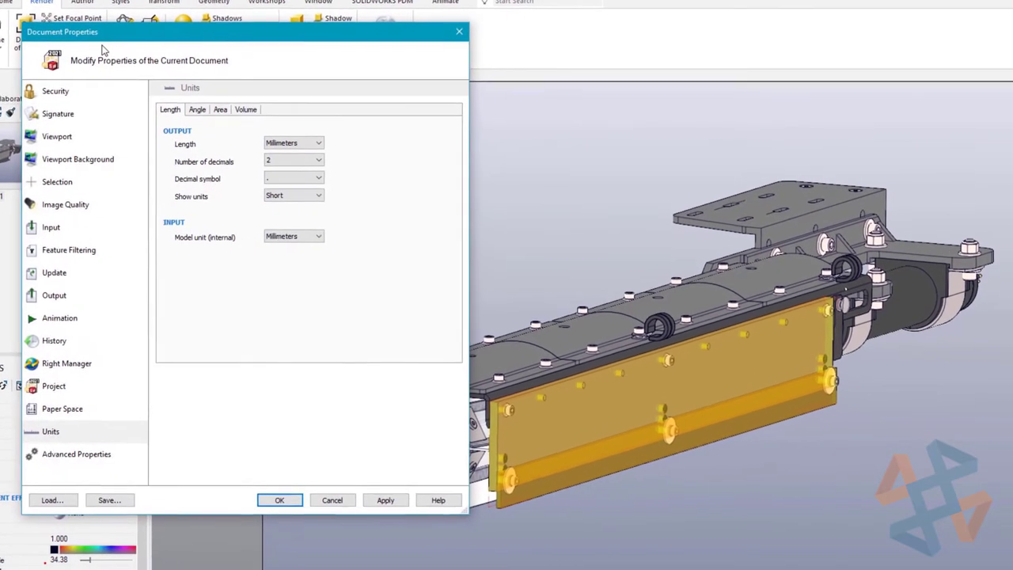
pyautogui.click(52, 181)
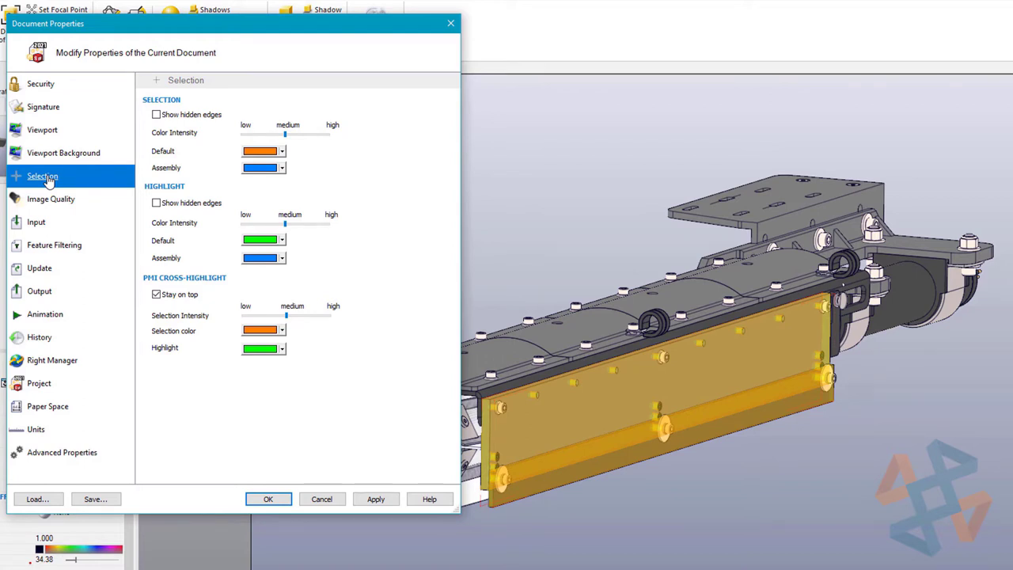
pyautogui.click(156, 114)
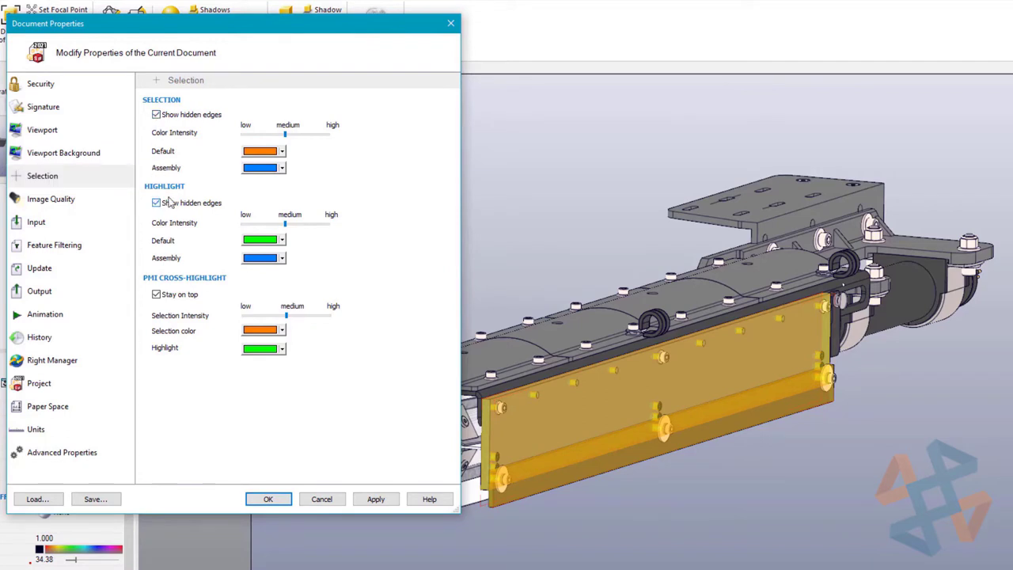
pyautogui.moveTo(285, 134); pyautogui.dragTo(336, 142)
pyautogui.click(374, 499)
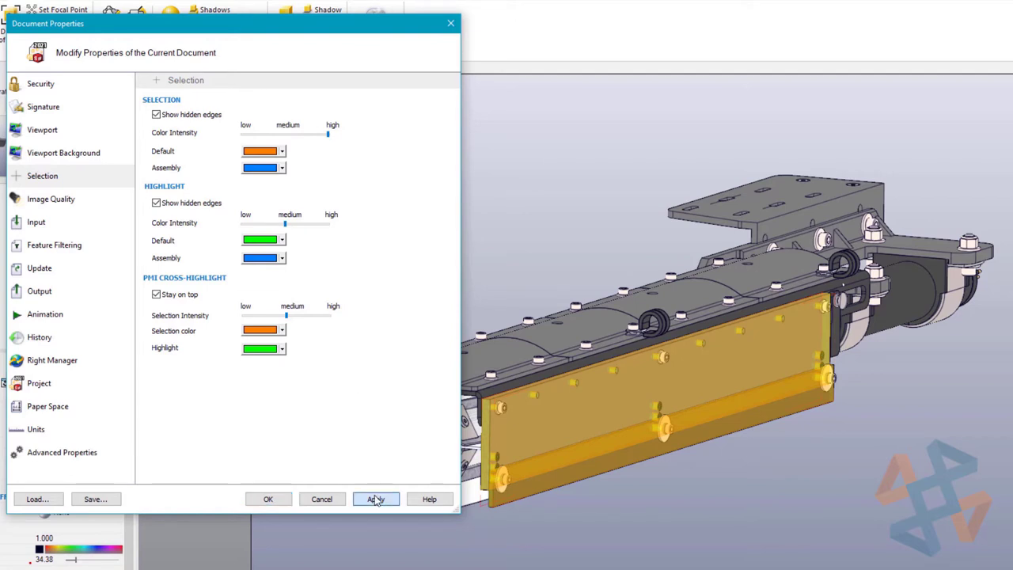
pyautogui.click(282, 152)
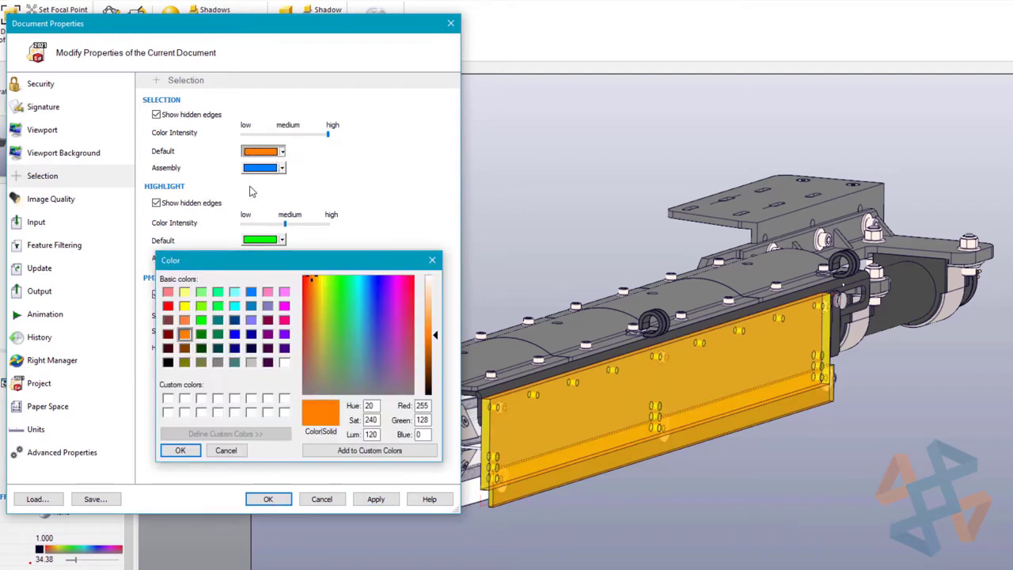
pyautogui.click(167, 306)
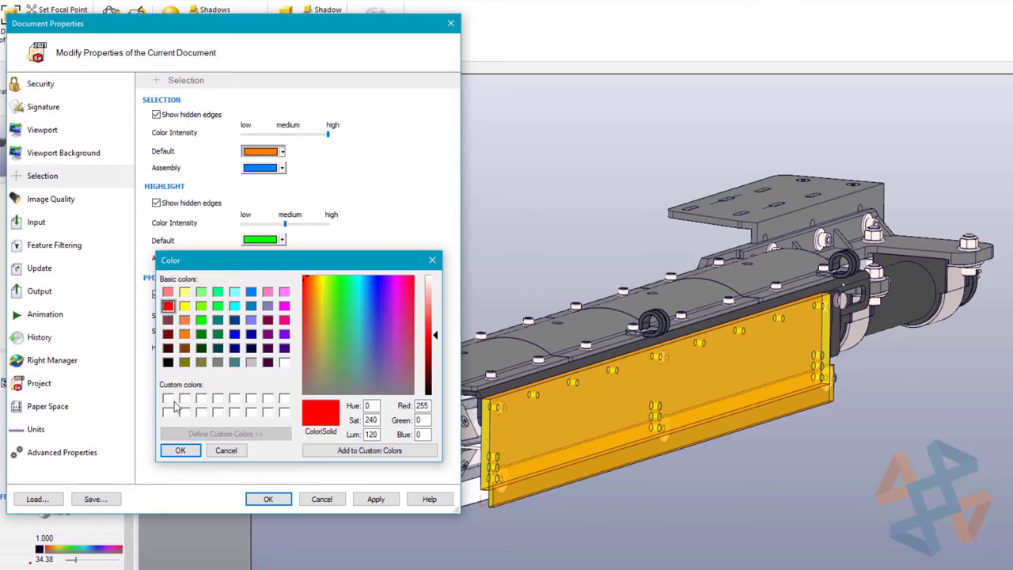
pyautogui.click(180, 451)
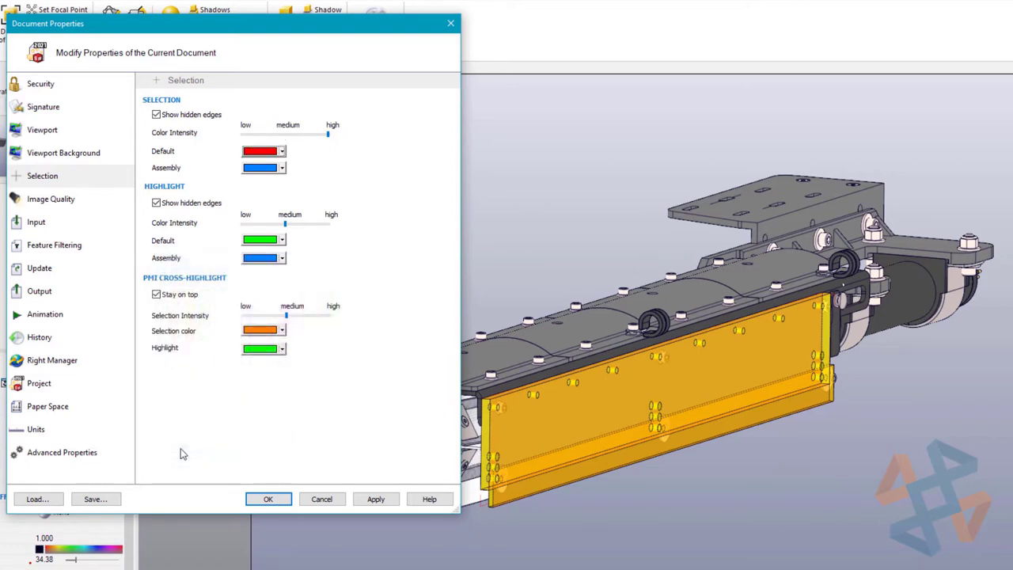
pyautogui.click(372, 500)
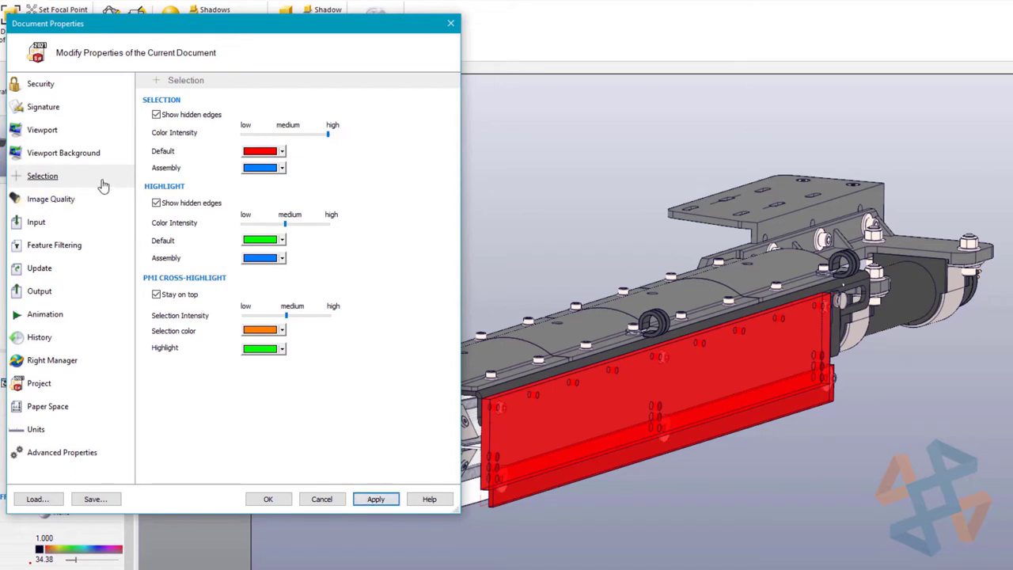
# Turn off the background gradient and set a Custom paper format with height 16.
pyautogui.click(63, 153)
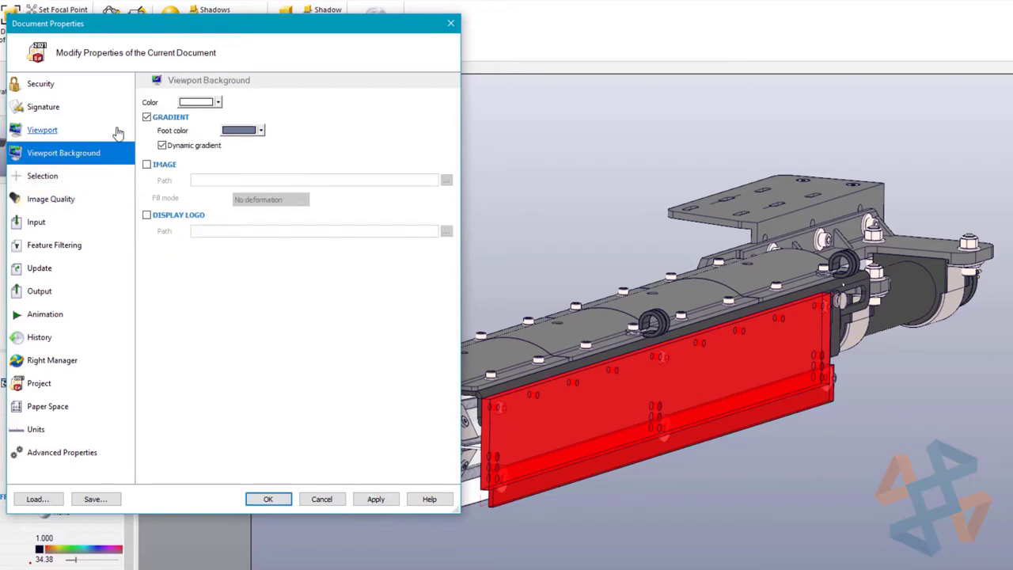
pyautogui.click(147, 117)
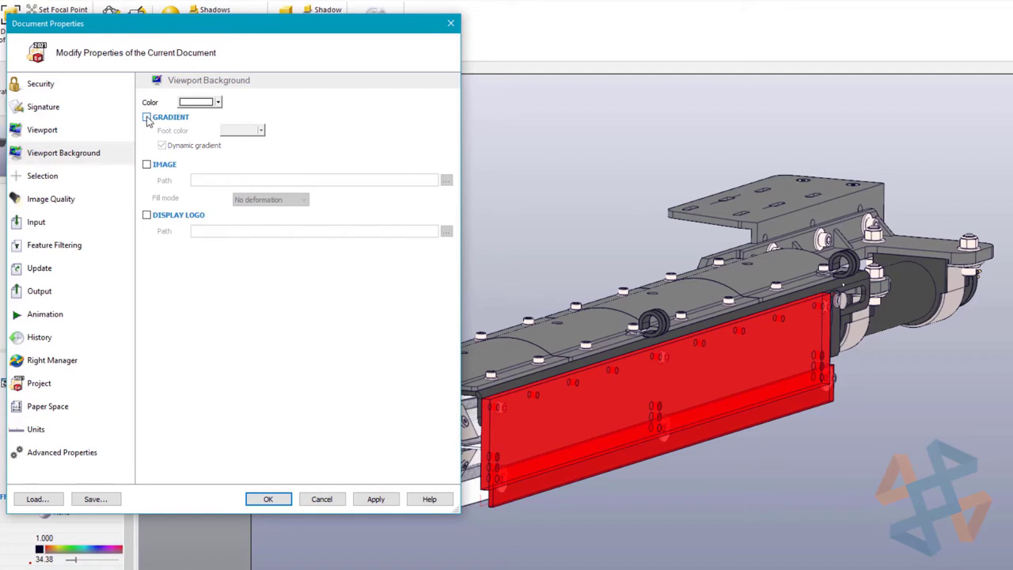
pyautogui.click(55, 405)
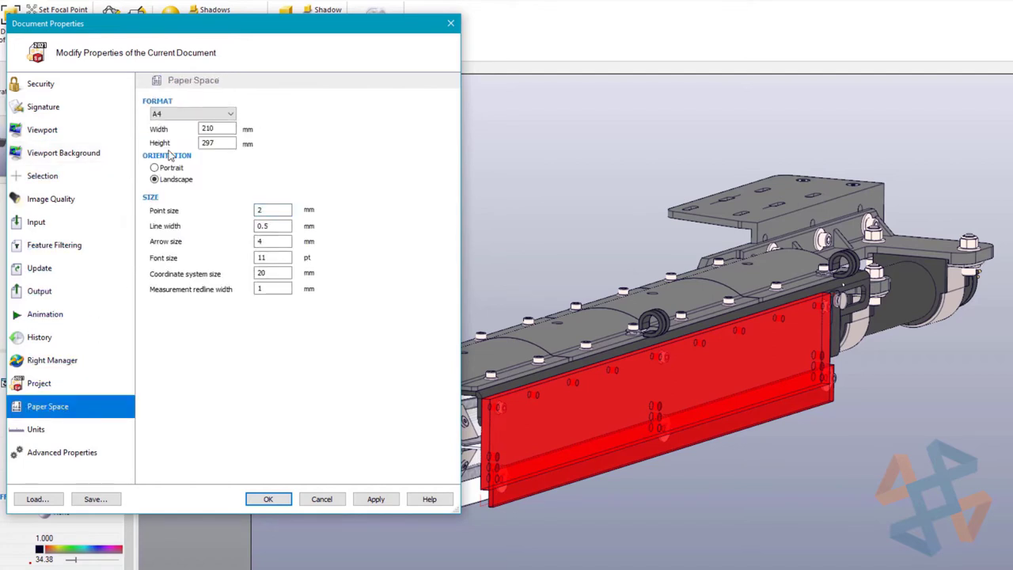
pyautogui.click(192, 113)
pyautogui.click(184, 122)
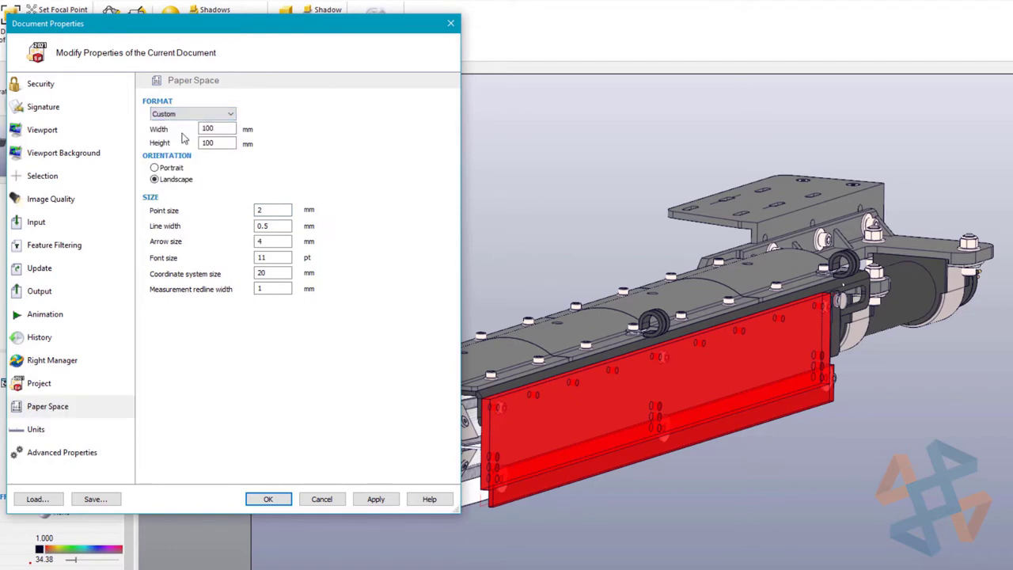
pyautogui.doubleClick(199, 143)
pyautogui.write('16')
pyautogui.doubleClick(202, 129)
# Set output length units to Inches and save the properties as the 'Composer Doc Properties' profile.
pyautogui.click(61, 434)
pyautogui.click(282, 136)
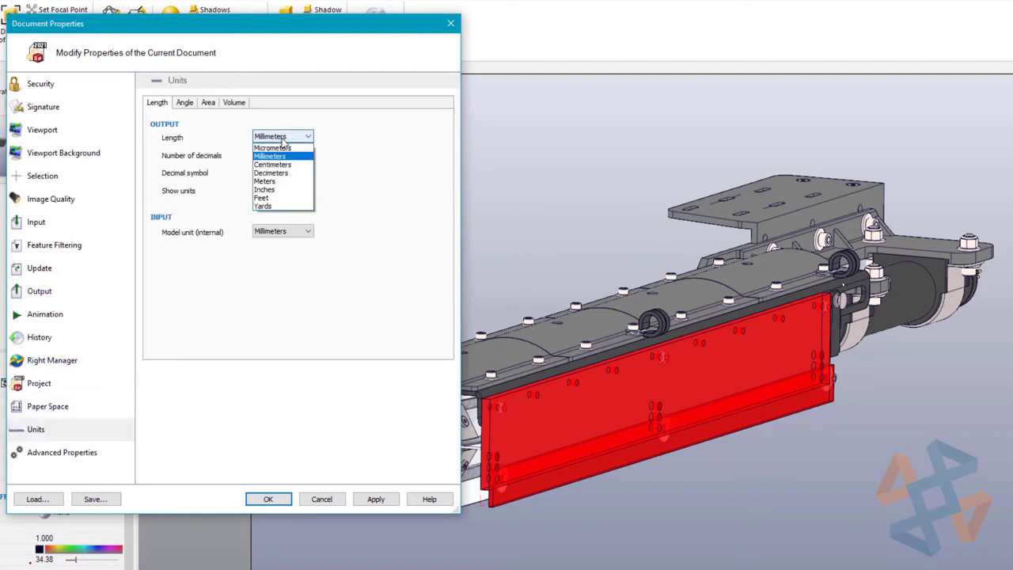
pyautogui.click(280, 193)
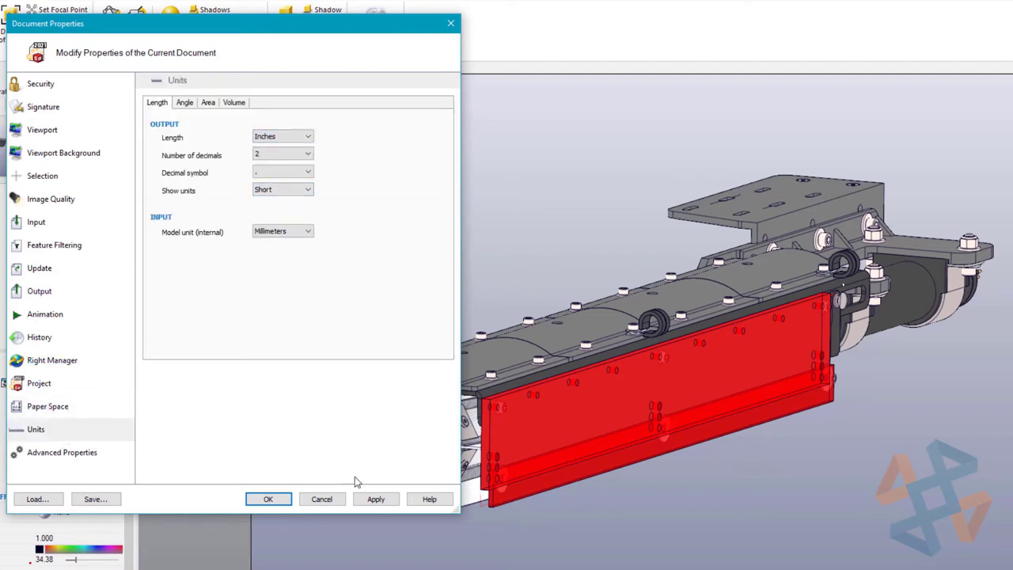
pyautogui.click(370, 500)
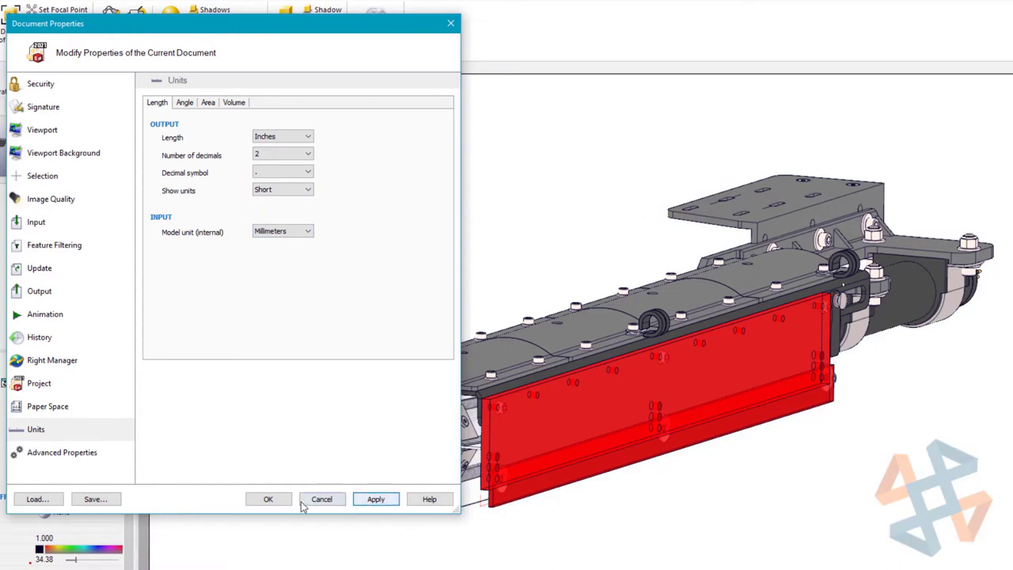
pyautogui.click(95, 500)
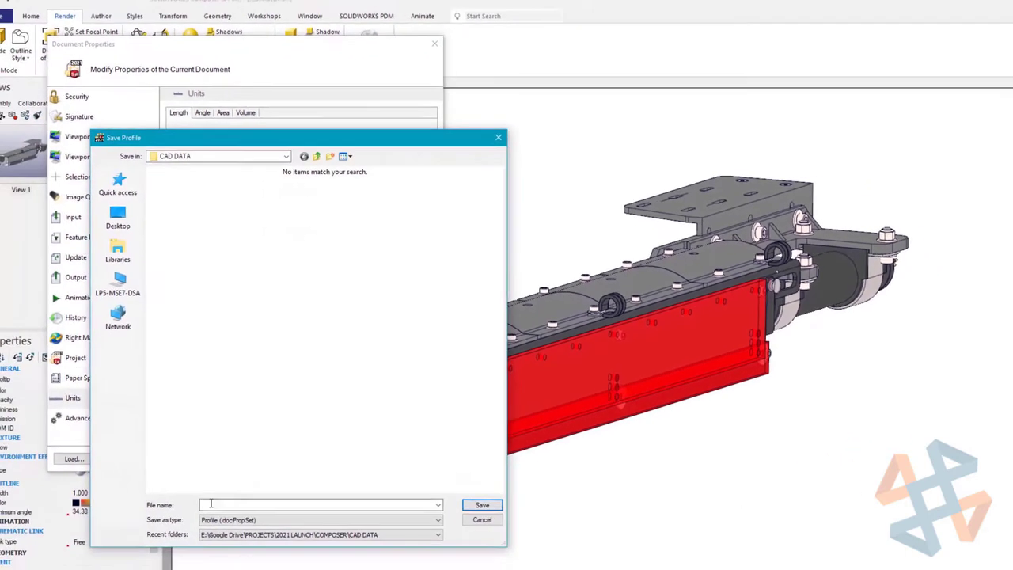
pyautogui.write('Composer')
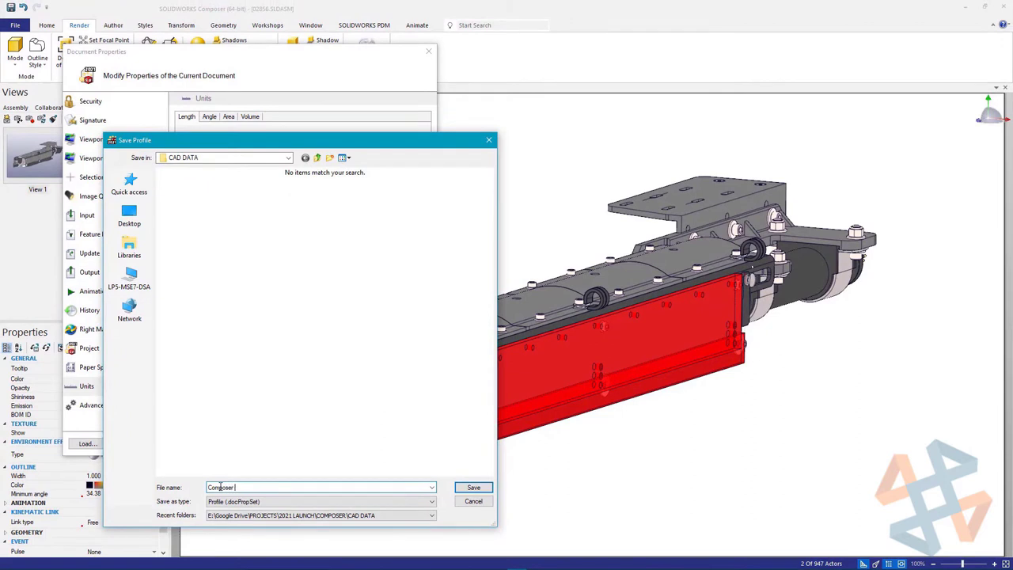
pyautogui.write(' Doc Properties')
pyautogui.click(472, 488)
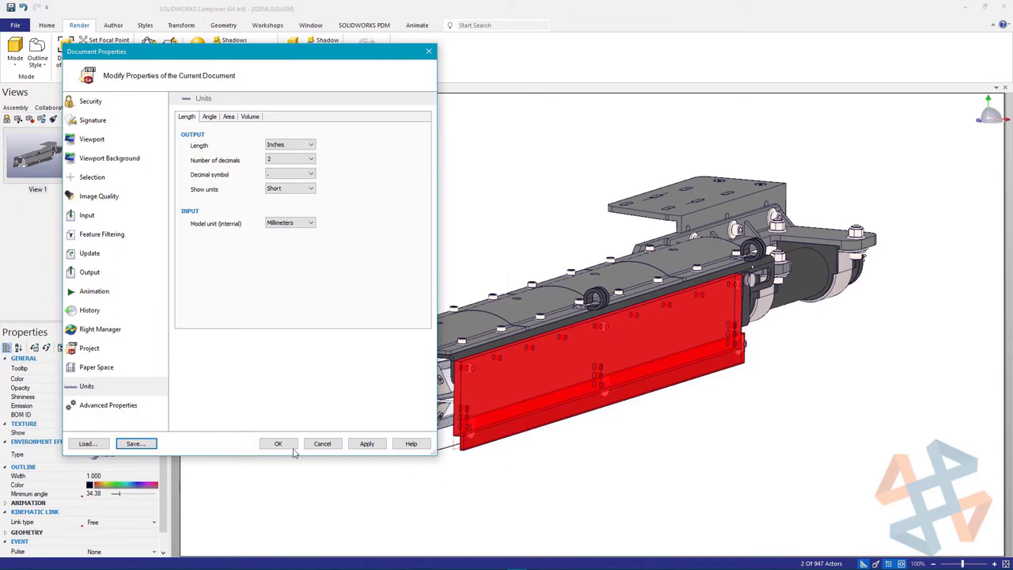
pyautogui.click(279, 443)
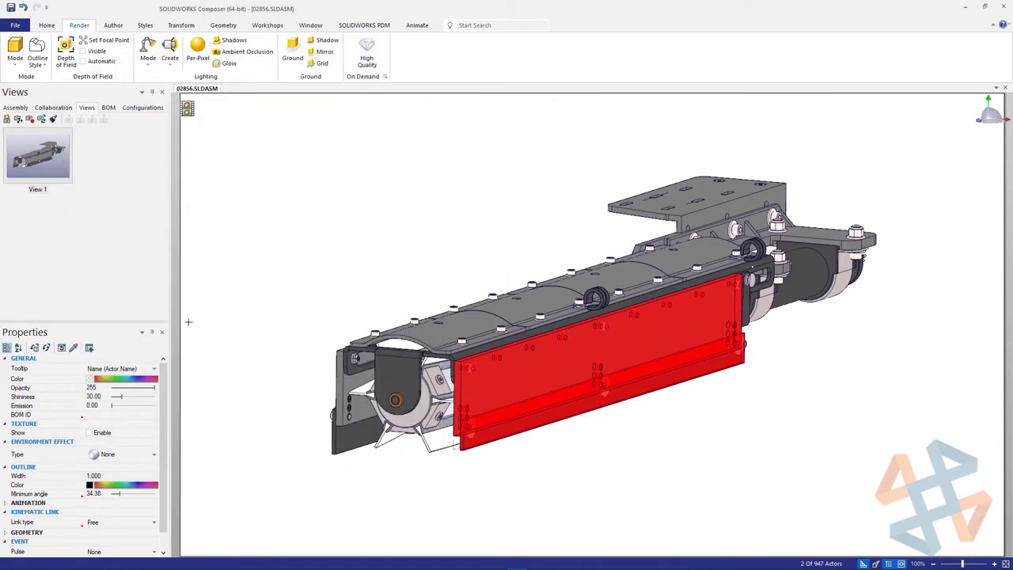
# Restore View 1 and isolate the shaft assembly 02756.
pyautogui.rightClick(54, 163)
pyautogui.click(46, 158)
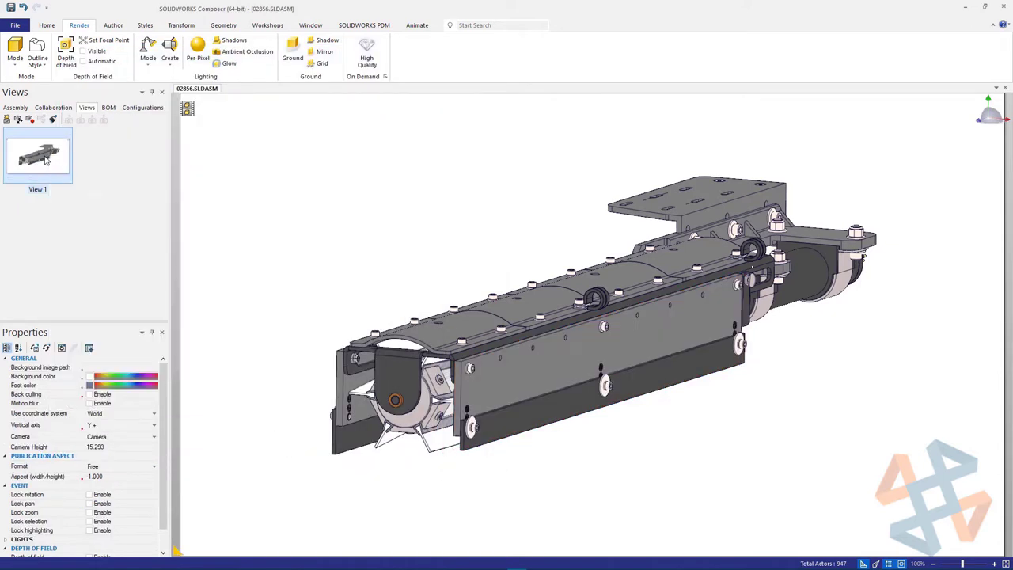
pyautogui.click(428, 422)
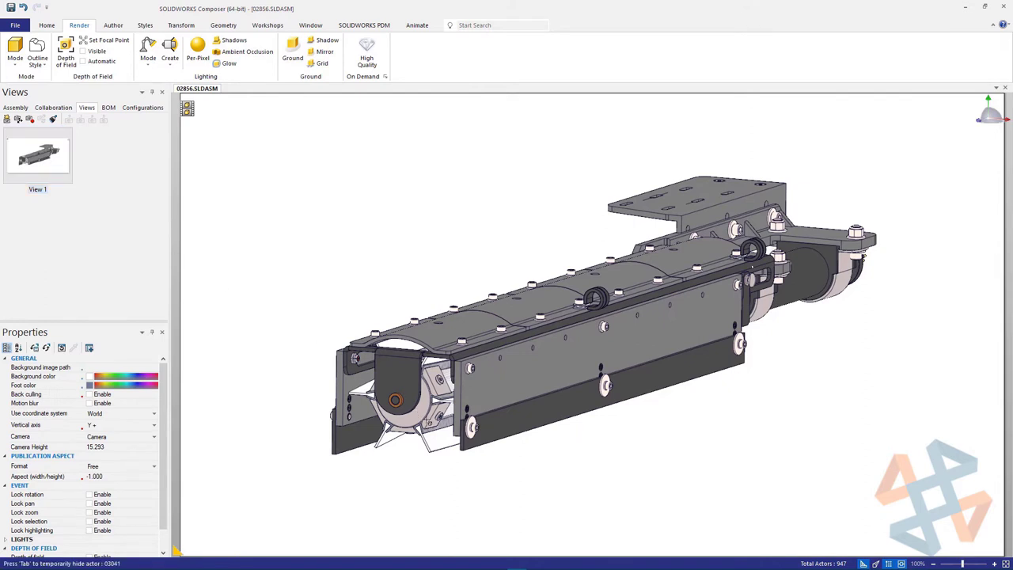
pyautogui.click(428, 422)
pyautogui.click(428, 421)
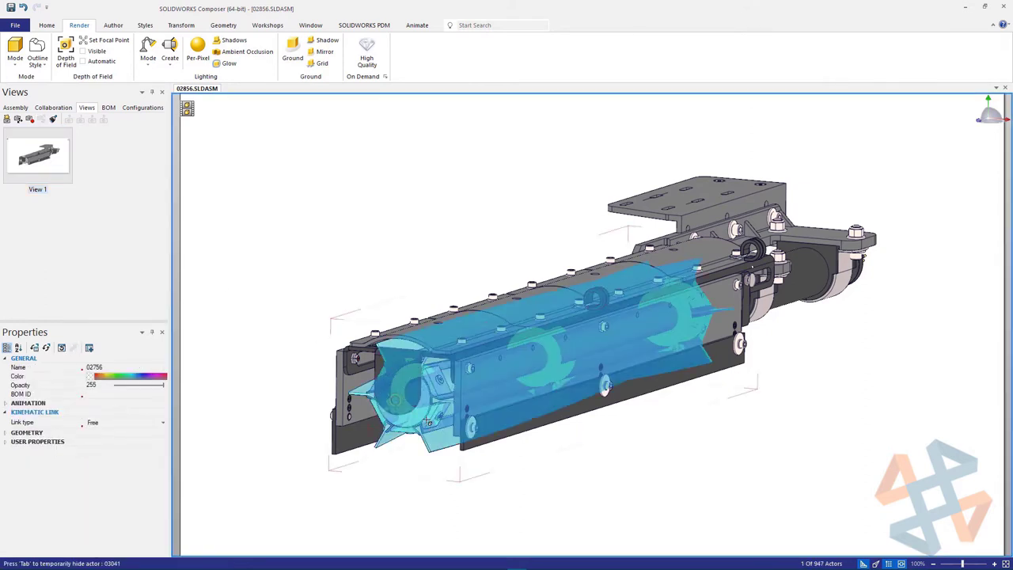
pyautogui.rightClick(428, 421)
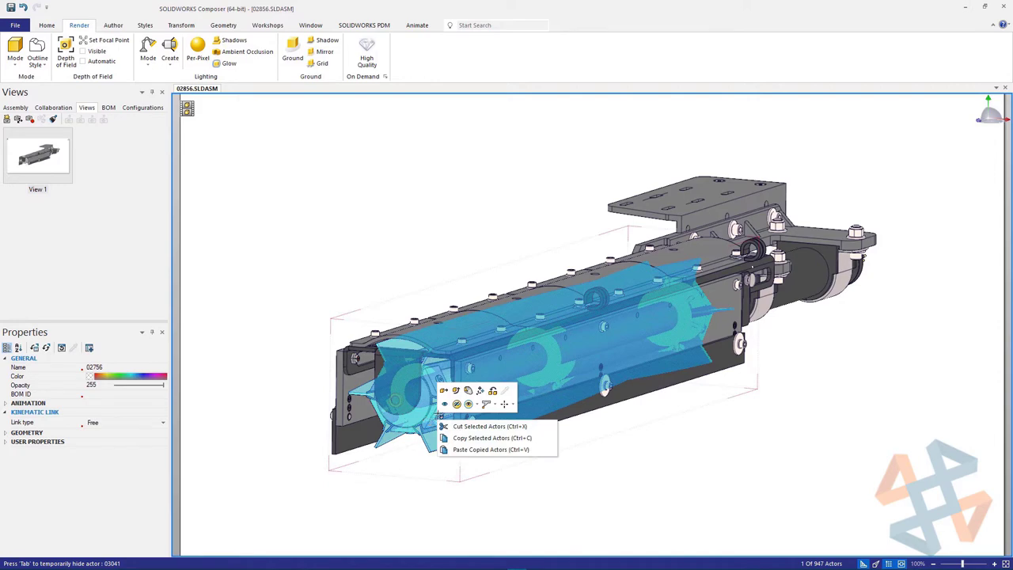
pyautogui.click(444, 404)
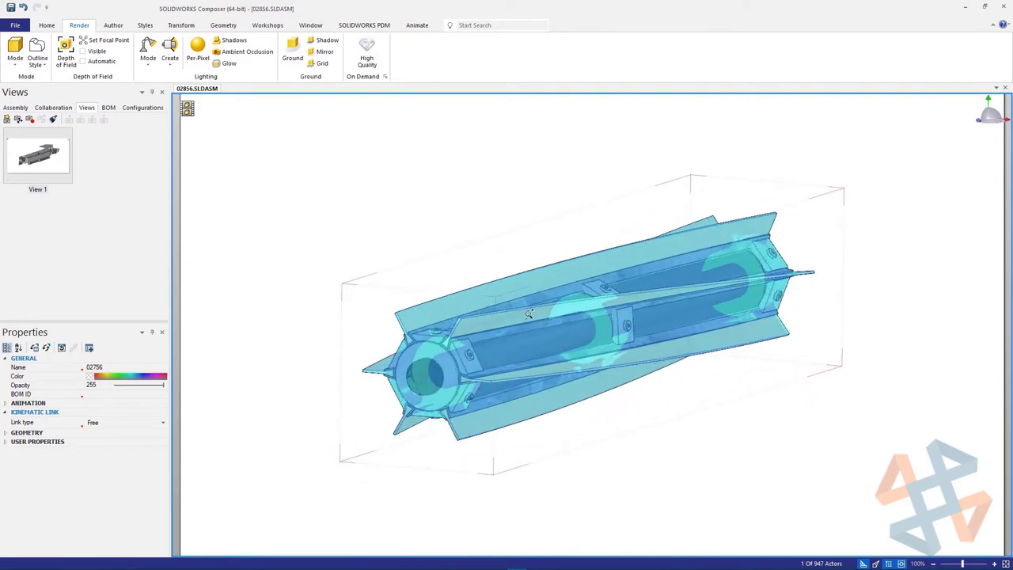
# Save the isolated shaft as Views 2 and 3, restore View 1, and show the configurations list.
pyautogui.click(387, 235)
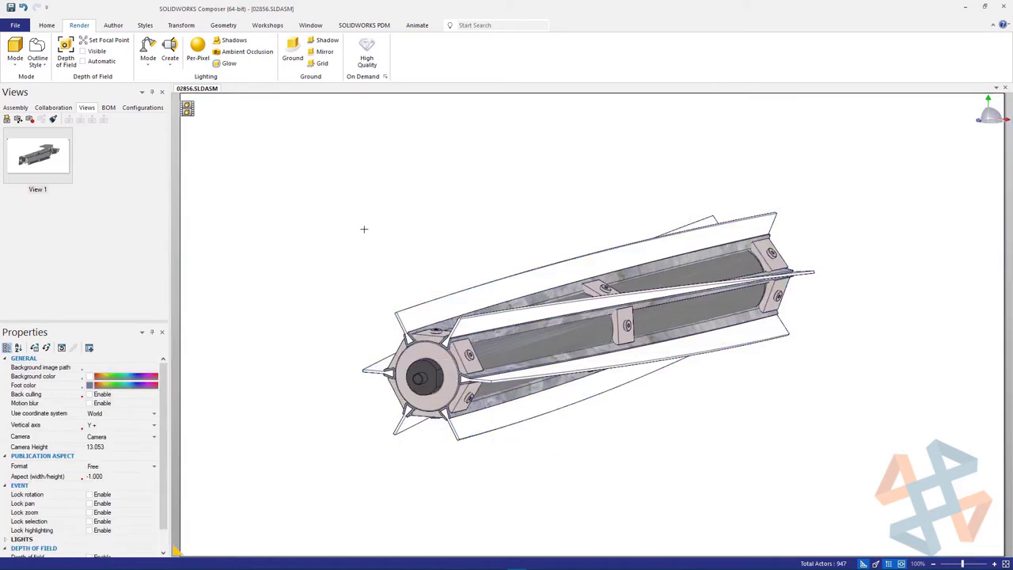
pyautogui.click(7, 119)
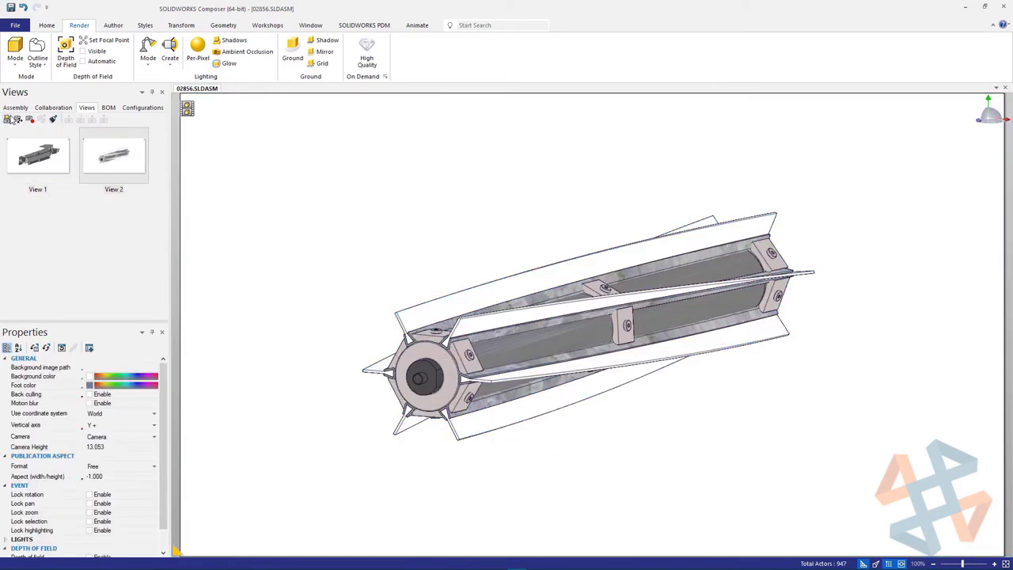
pyautogui.click(18, 120)
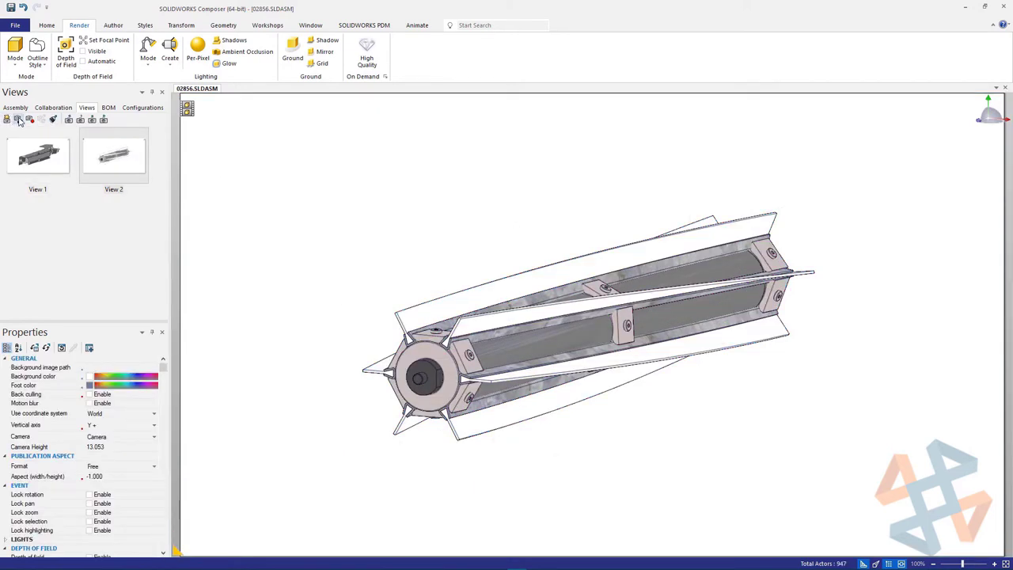
pyautogui.click(38, 163)
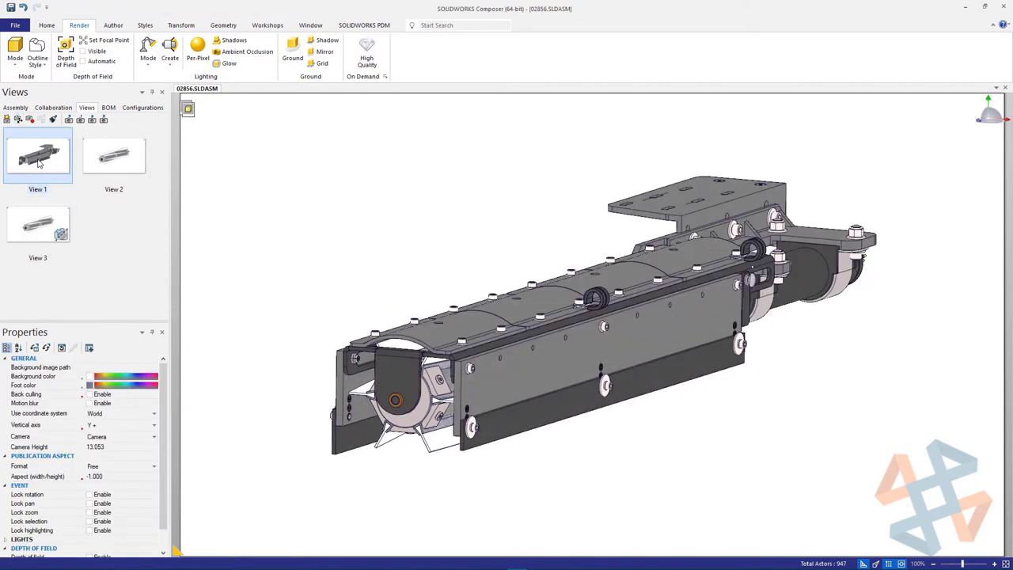
pyautogui.click(142, 107)
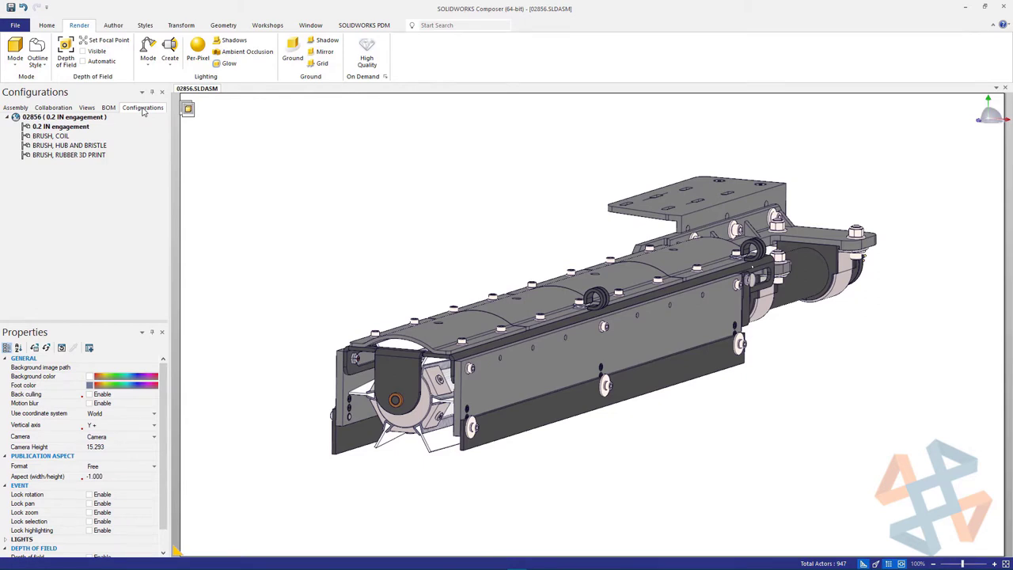
# Dock the configurations list, activate BRUSH, RUBBER 3D PRINT, and isolate part 03048.
pyautogui.moveTo(144, 113); pyautogui.dragTo(995, 323)
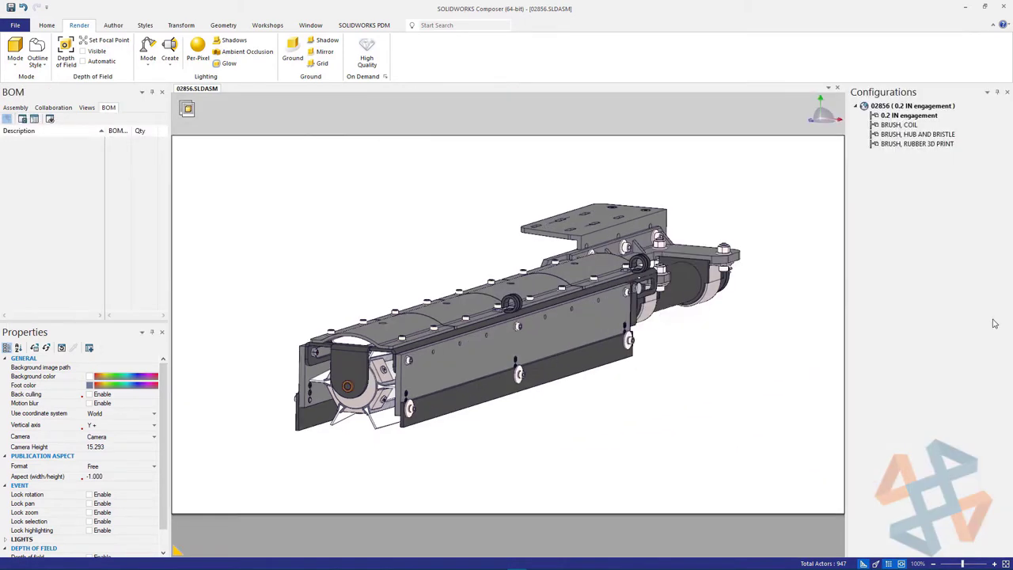
pyautogui.click(902, 144)
pyautogui.click(372, 352)
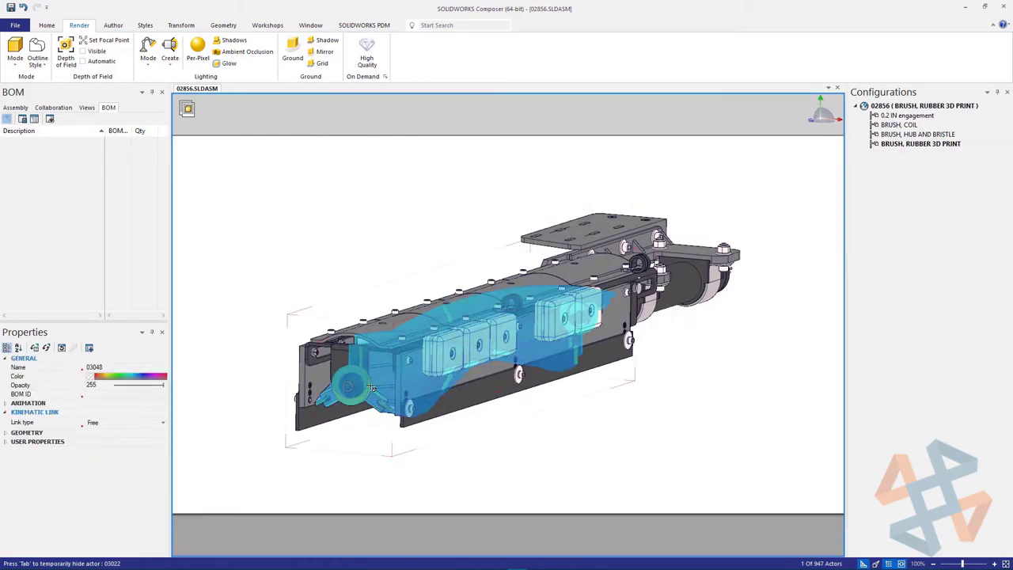
pyautogui.rightClick(372, 352)
pyautogui.click(386, 374)
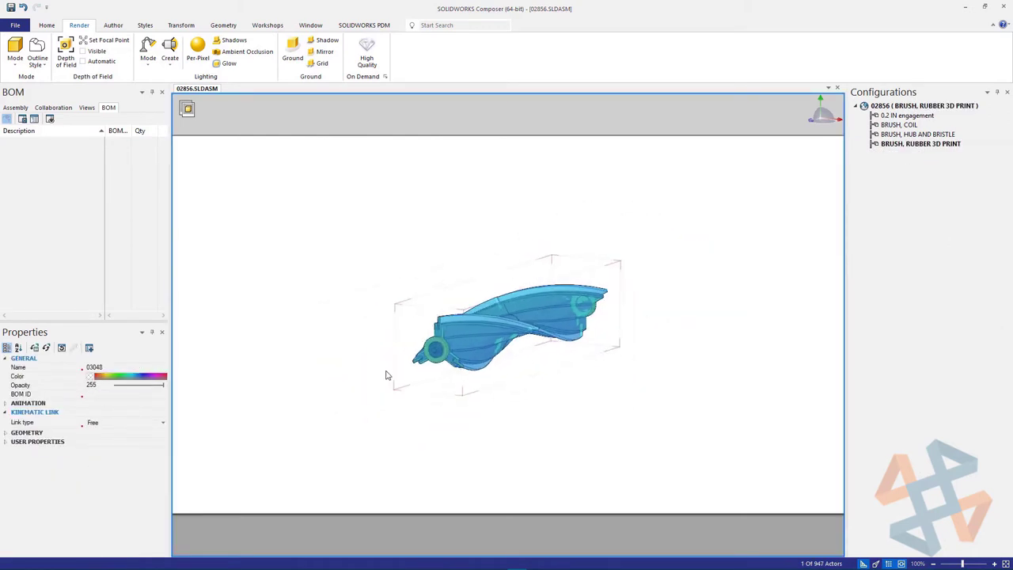
# Save the isolated 03048 part as View 4 using View 3's camera, then return to View 2.
pyautogui.click(87, 108)
pyautogui.click(43, 224)
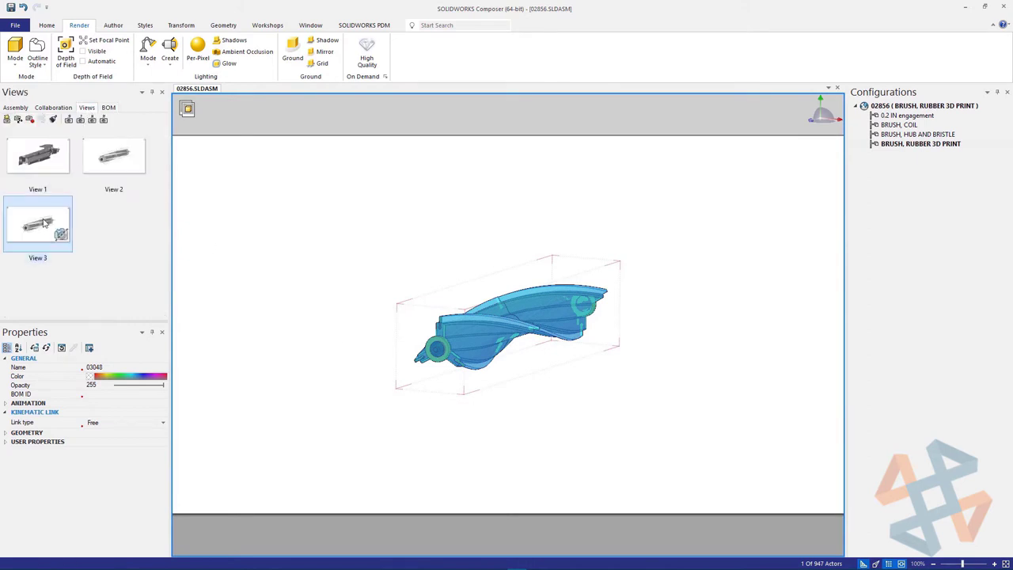
pyautogui.click(7, 120)
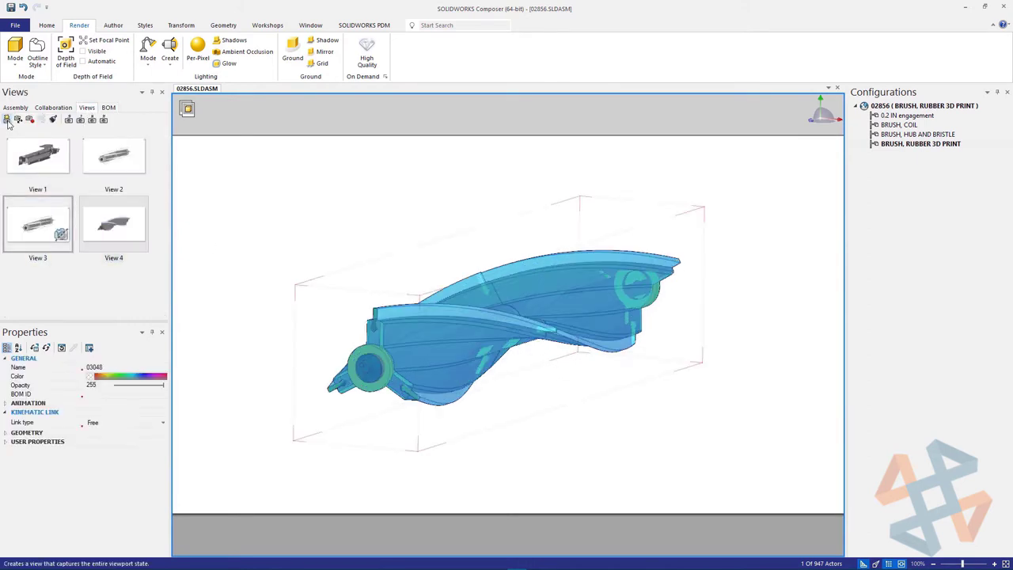
pyautogui.click(113, 162)
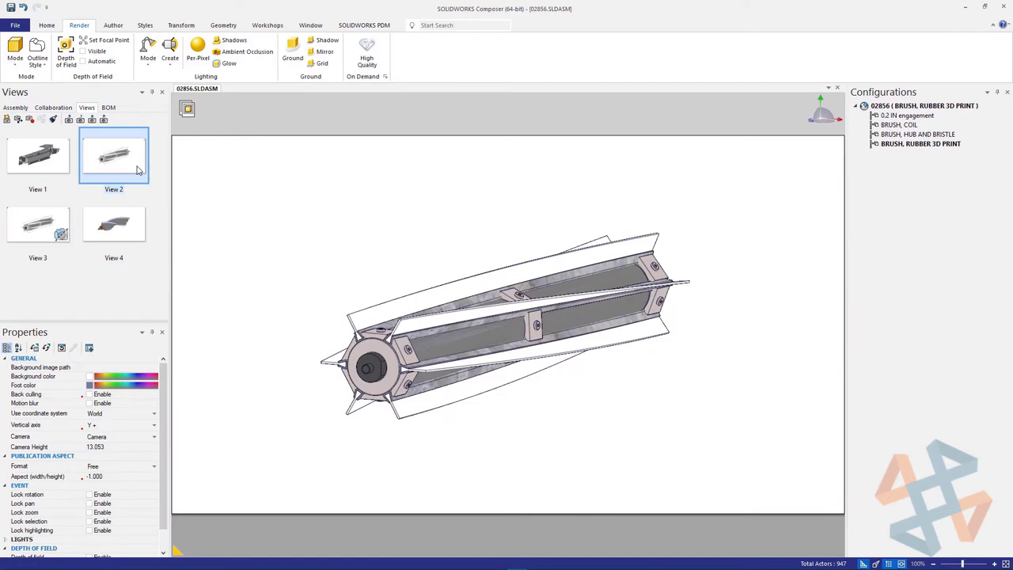
# Select the 0.2 IN engagement parts in the assembly tree and open Application Preferences.
pyautogui.click(15, 107)
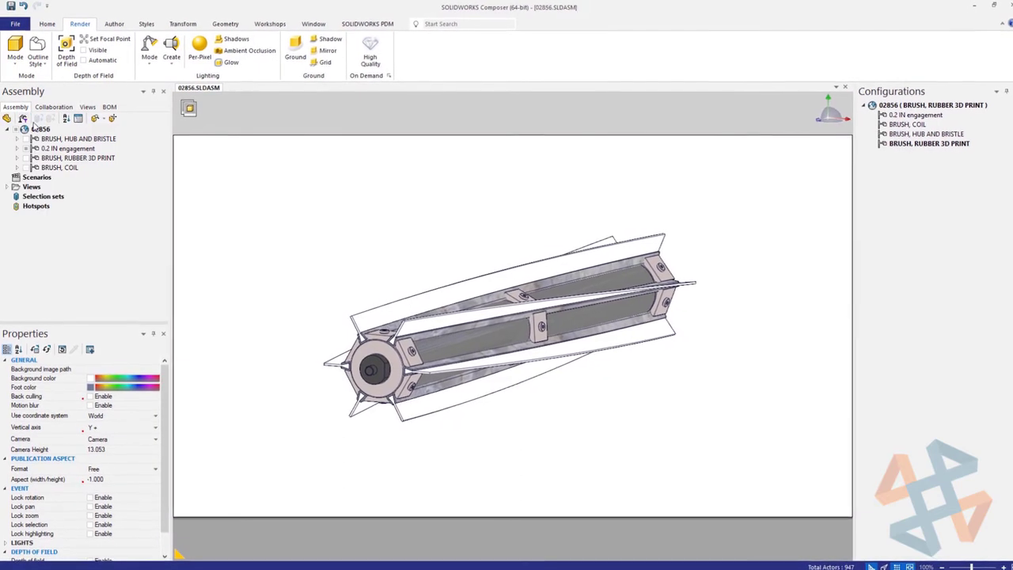
pyautogui.click(78, 148)
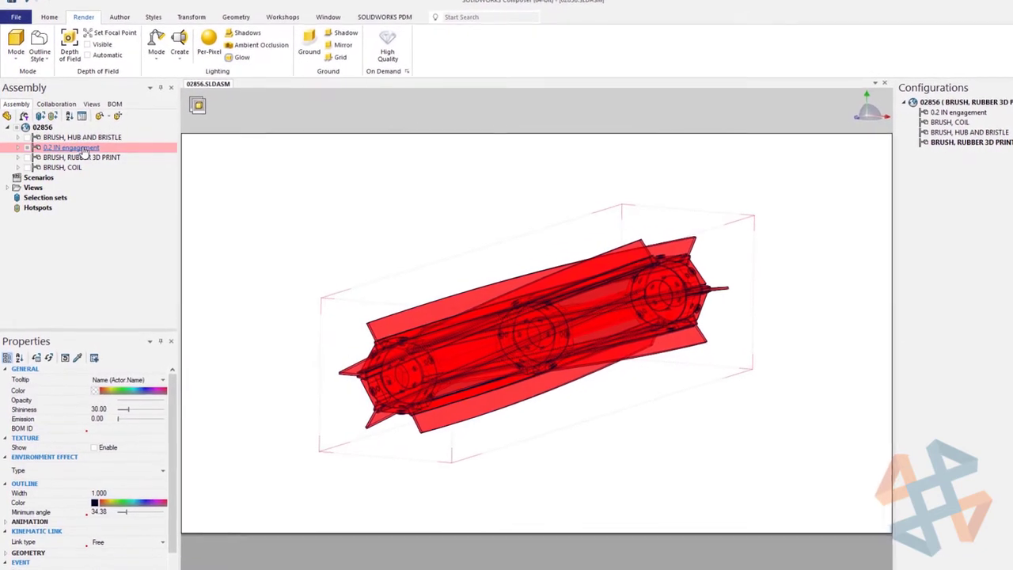
pyautogui.click(16, 18)
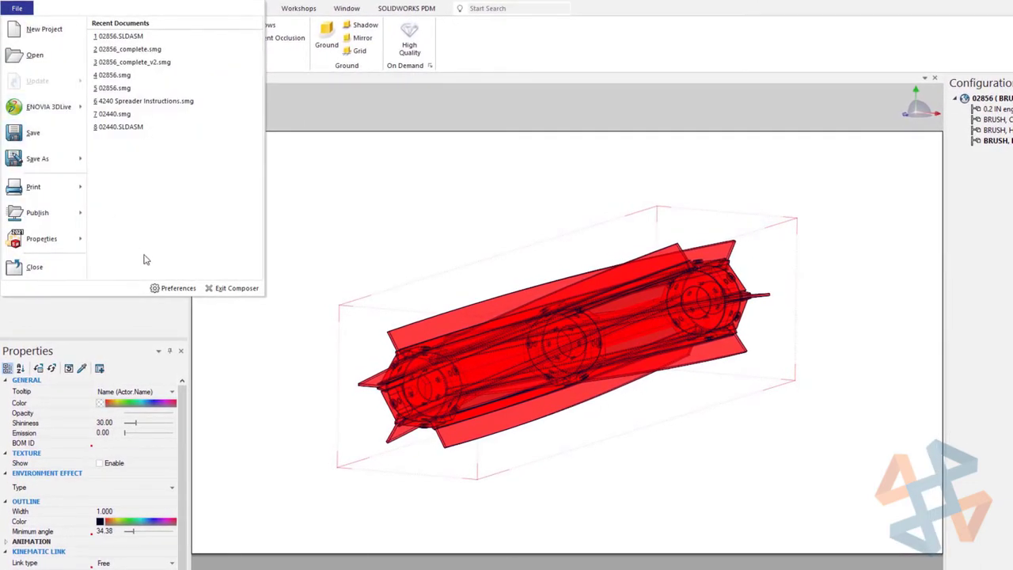
pyautogui.click(173, 288)
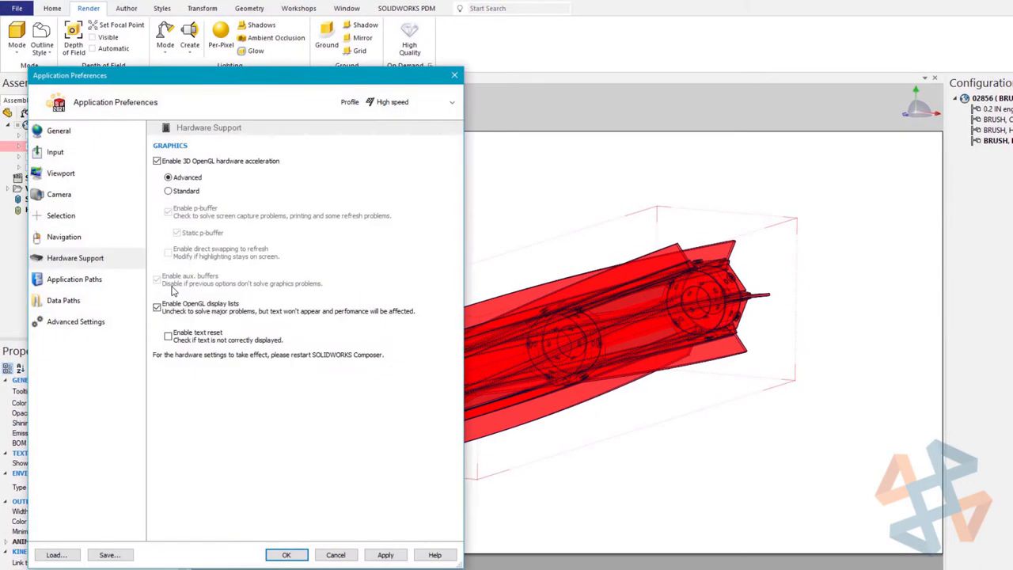
# Turn on 'Highlight in the viewport invisible actors belonging to the selection' and apply it.
pyautogui.click(70, 220)
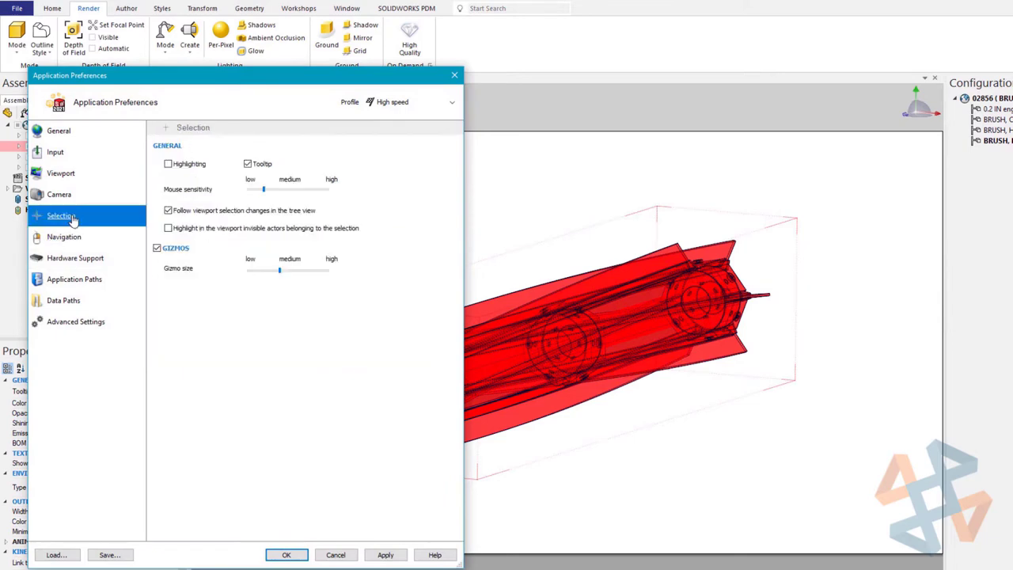
pyautogui.click(170, 229)
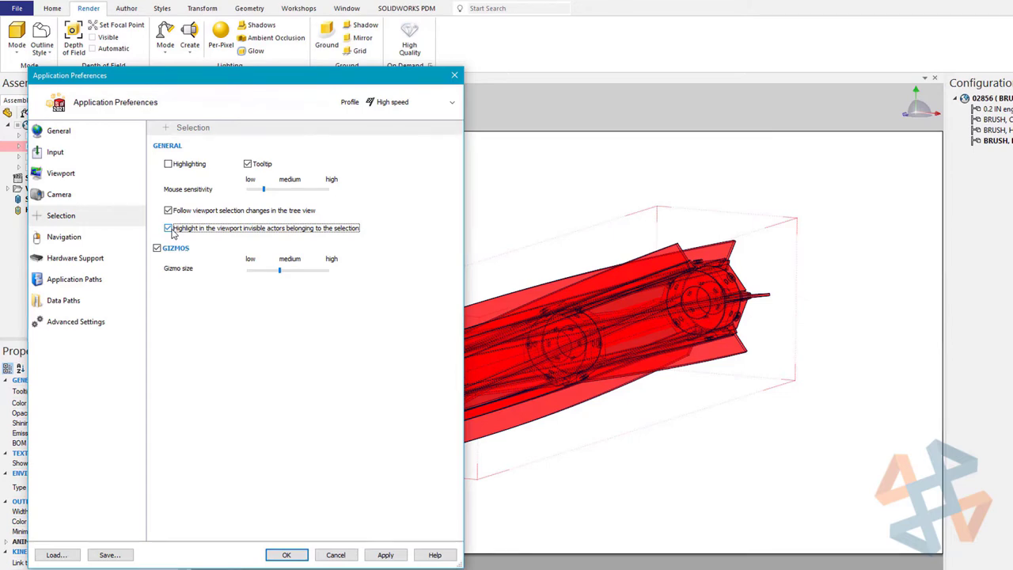
pyautogui.click(398, 554)
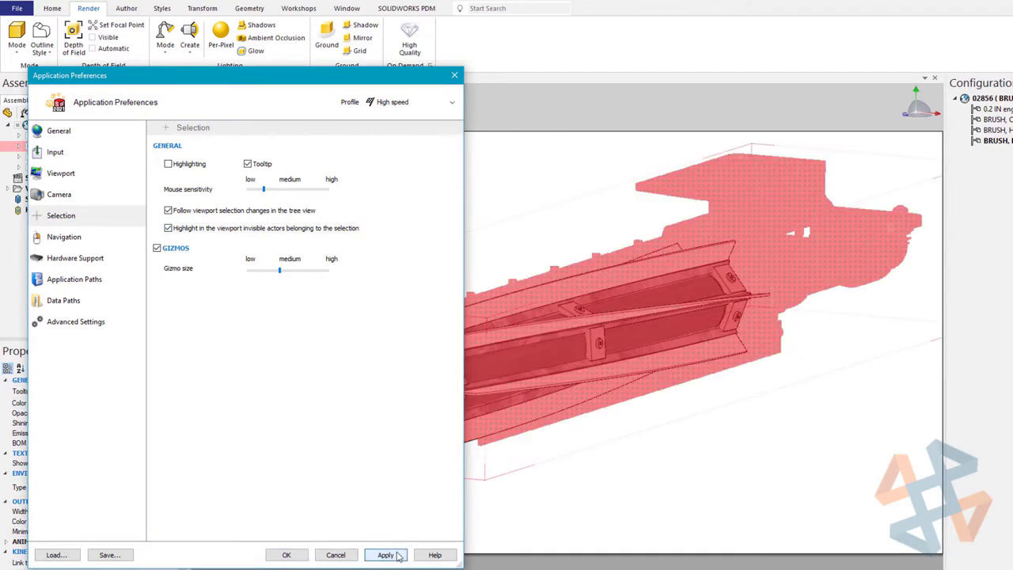
pyautogui.click(286, 555)
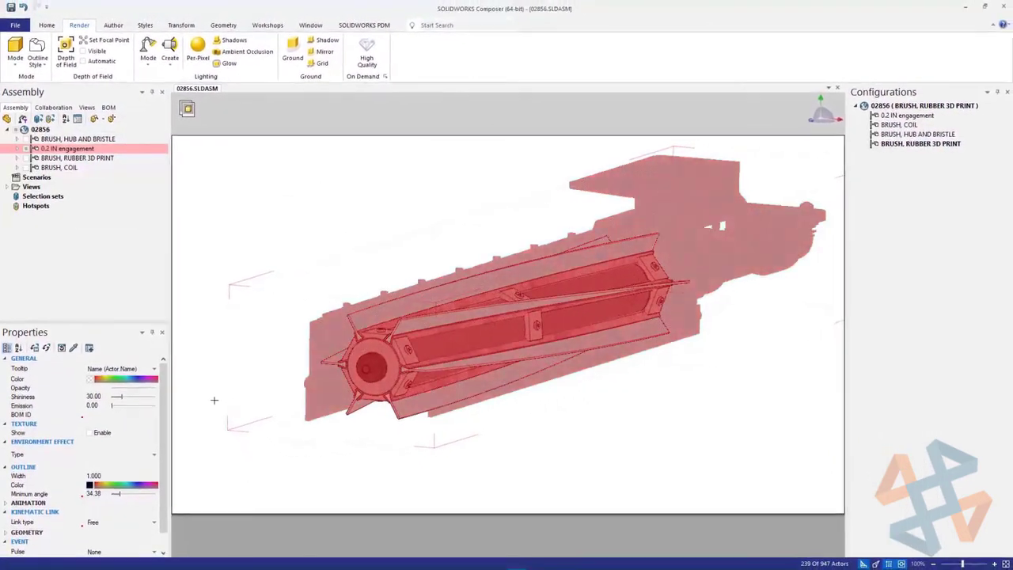
# Clear the selection and use Select Instances to pick every 03044 blade.
pyautogui.click(214, 400)
pyautogui.rightClick(370, 263)
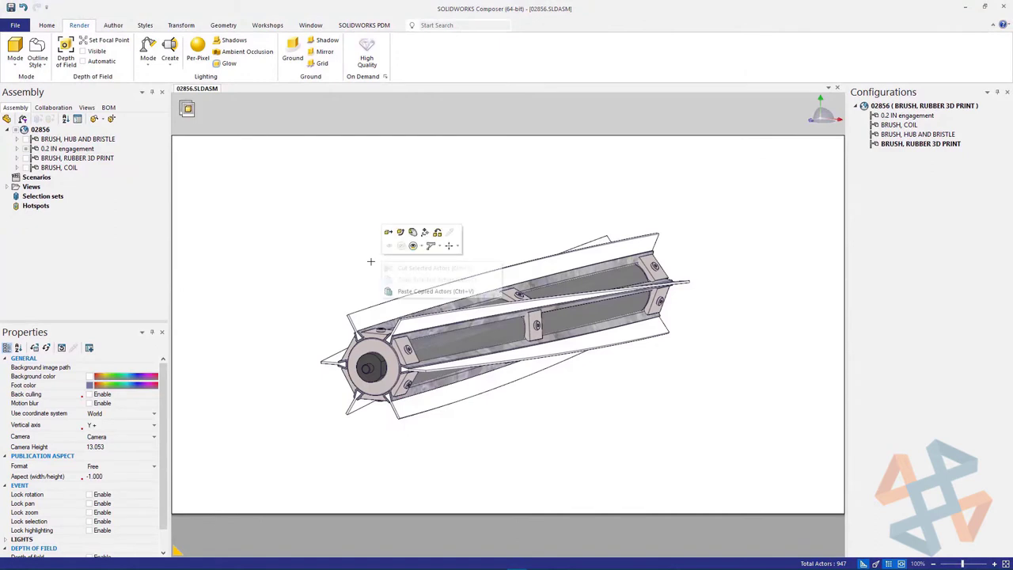
pyautogui.click(455, 248)
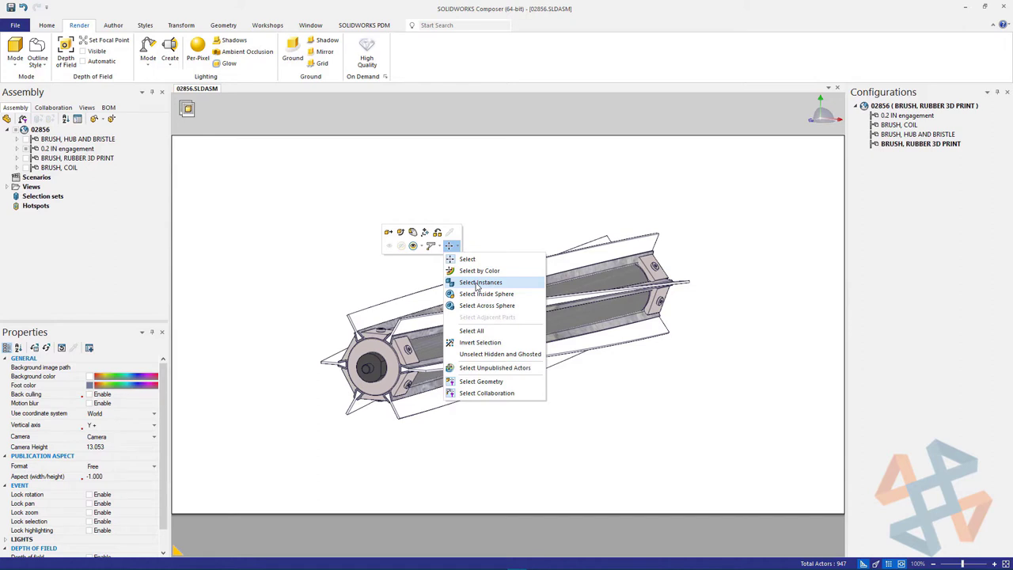
pyautogui.click(478, 282)
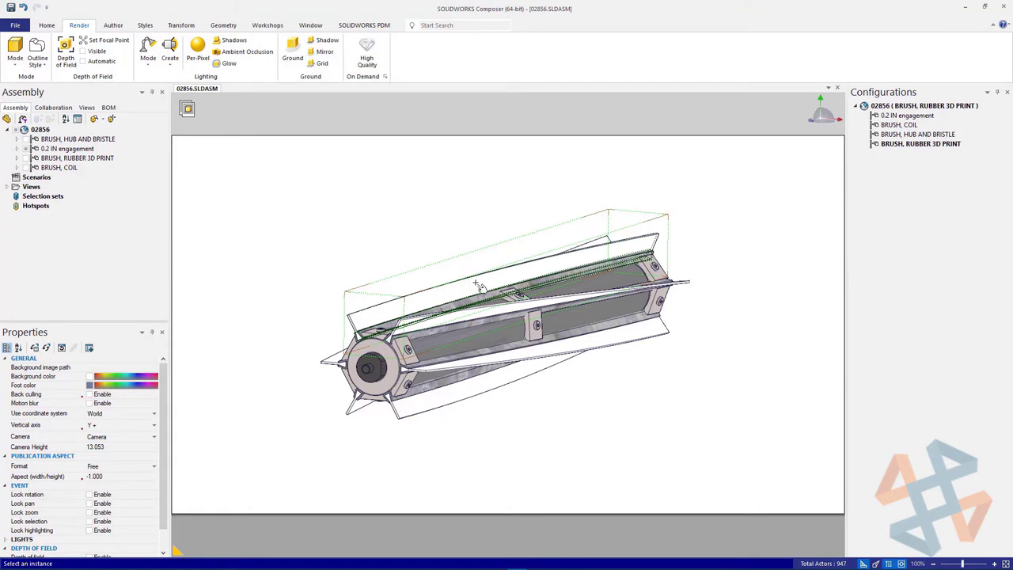
pyautogui.click(478, 287)
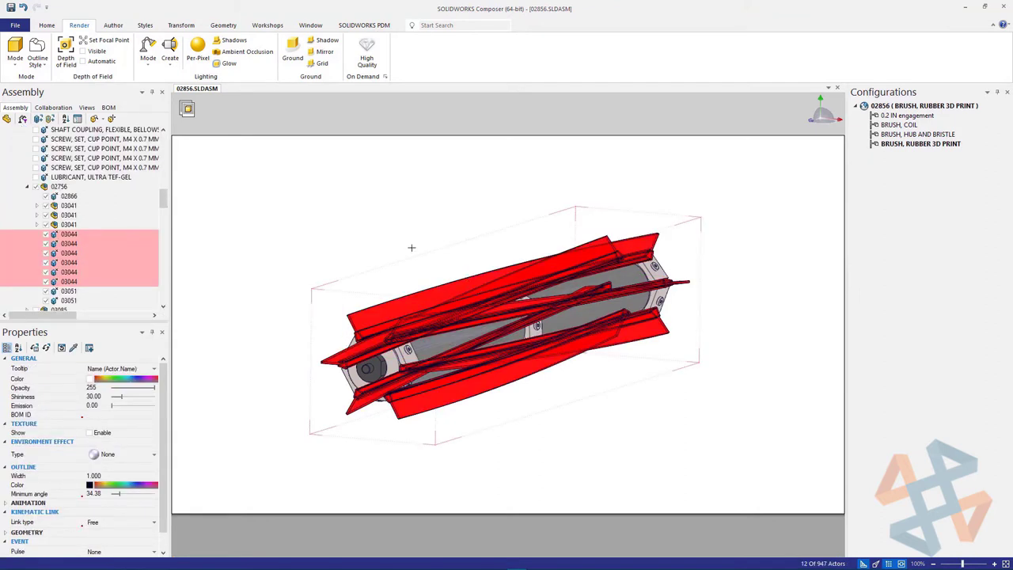
# Explode the blades radially outward from the hub with a Cylindrical explode.
pyautogui.click(180, 25)
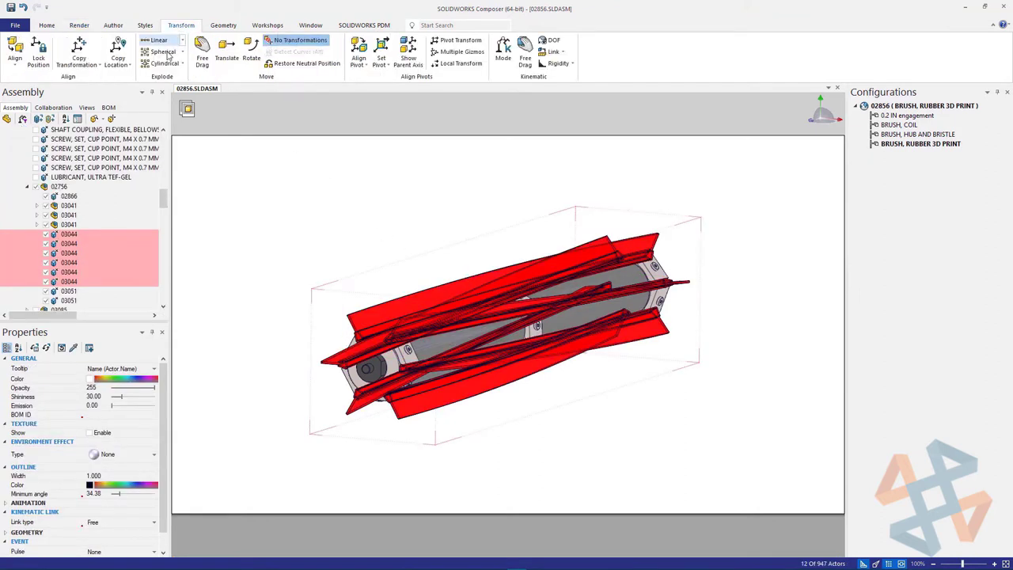
pyautogui.click(162, 63)
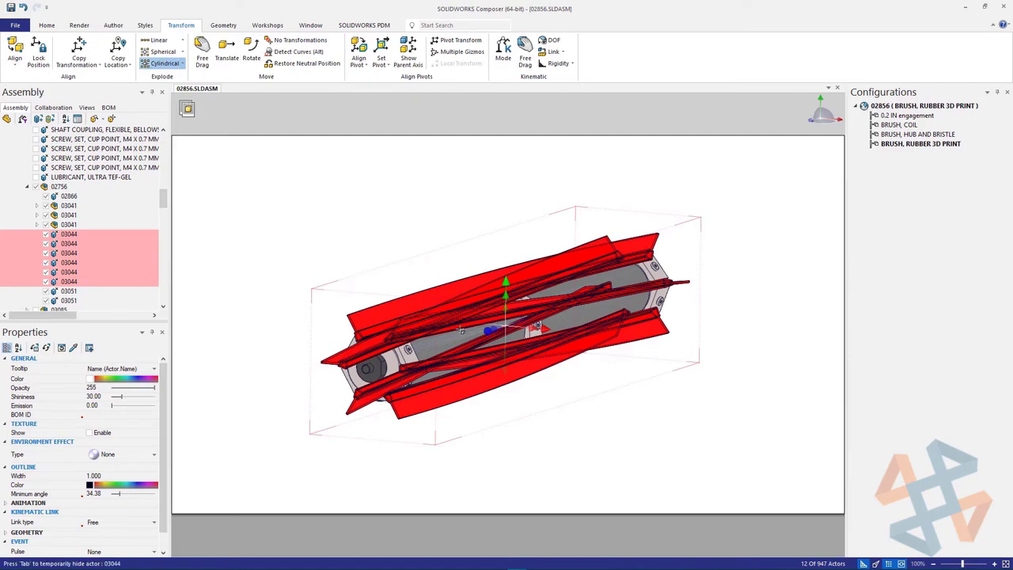
pyautogui.moveTo(481, 334); pyautogui.dragTo(408, 286)
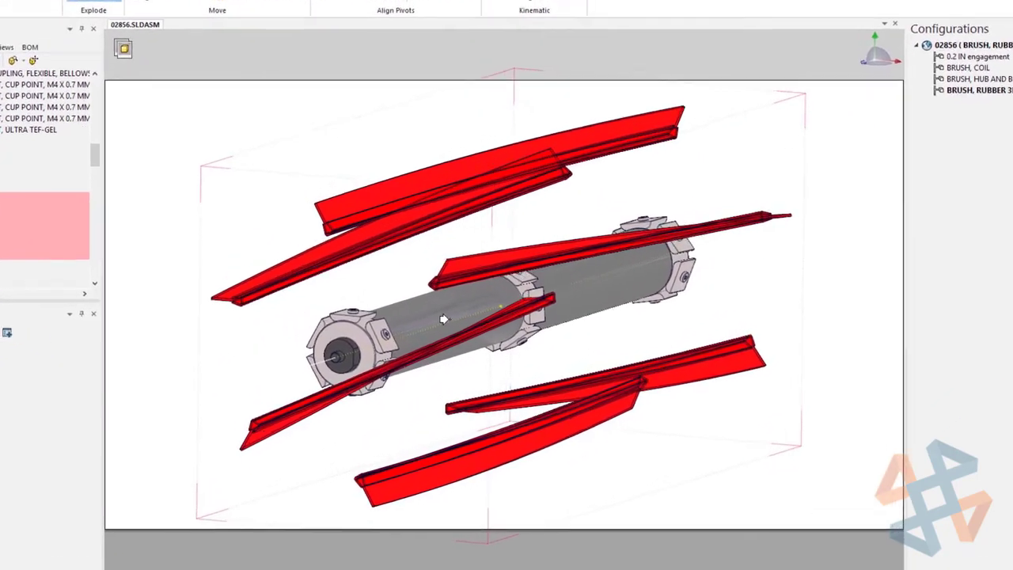
pyautogui.moveTo(392, 268); pyautogui.dragTo(393, 267, button='middle')
# Add part-number labels to the blade (03044), hub (03041, 02866) and lower-right screw.
pyautogui.rightClick(393, 267)
pyautogui.click(428, 289)
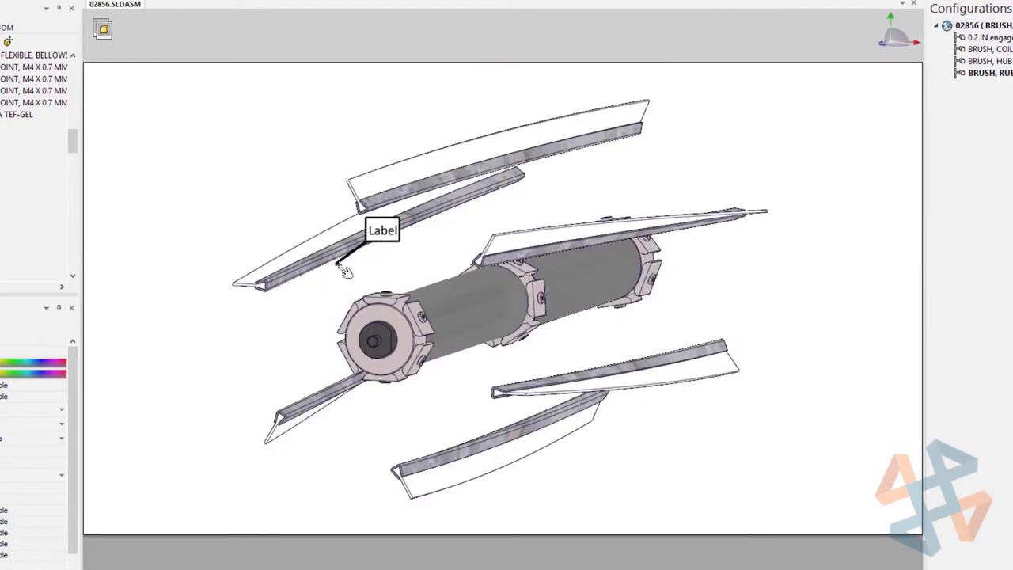
pyautogui.click(286, 255)
pyautogui.click(356, 324)
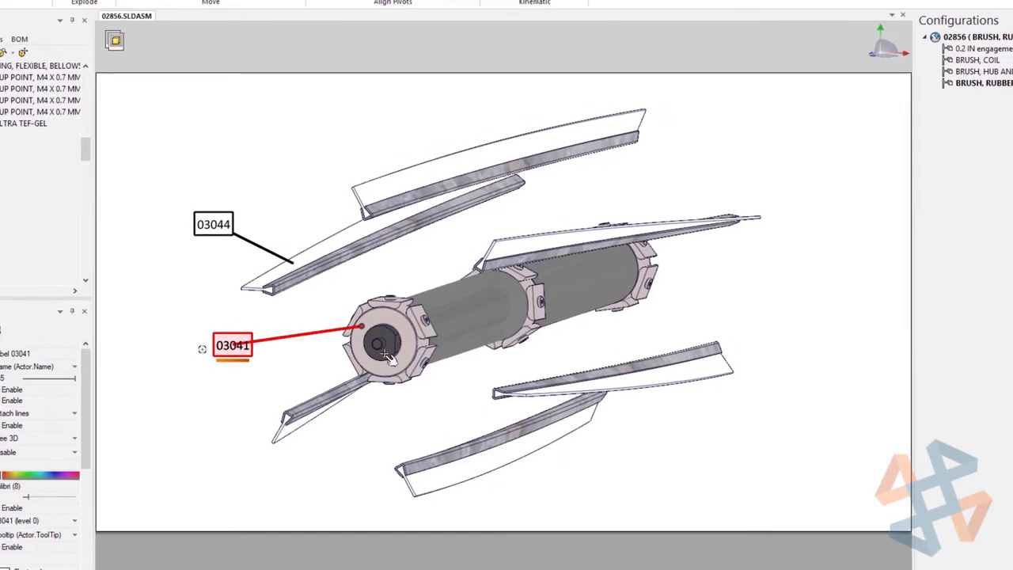
pyautogui.click(388, 356)
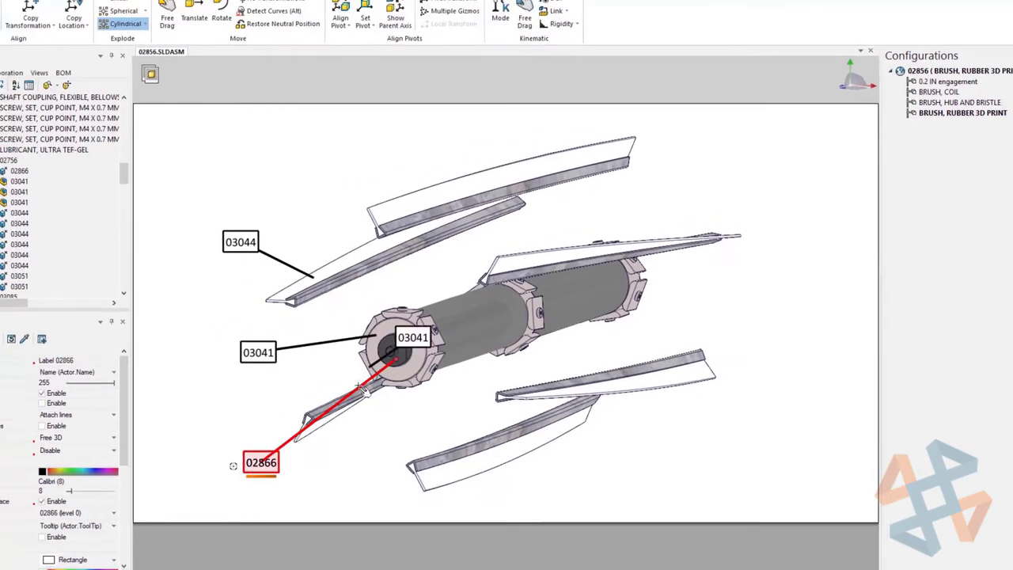
pyautogui.click(539, 302)
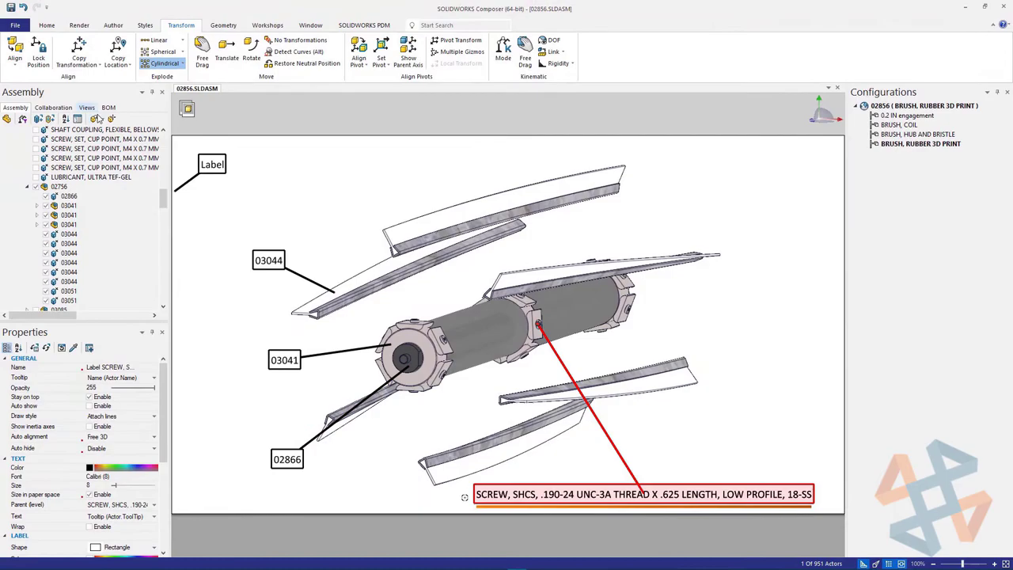
# Switch to the saved brush close-up view.
pyautogui.click(87, 108)
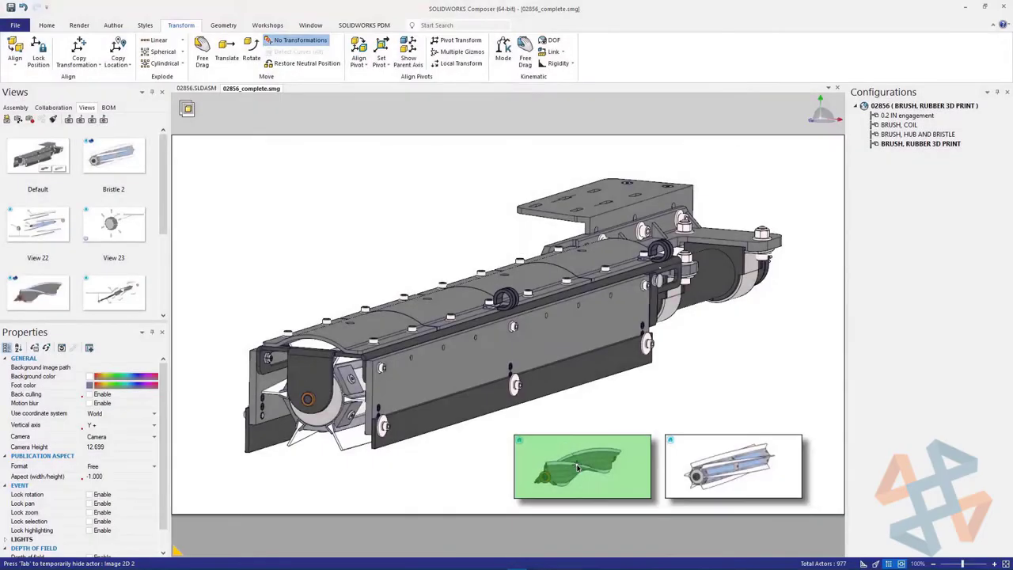
pyautogui.click(579, 468)
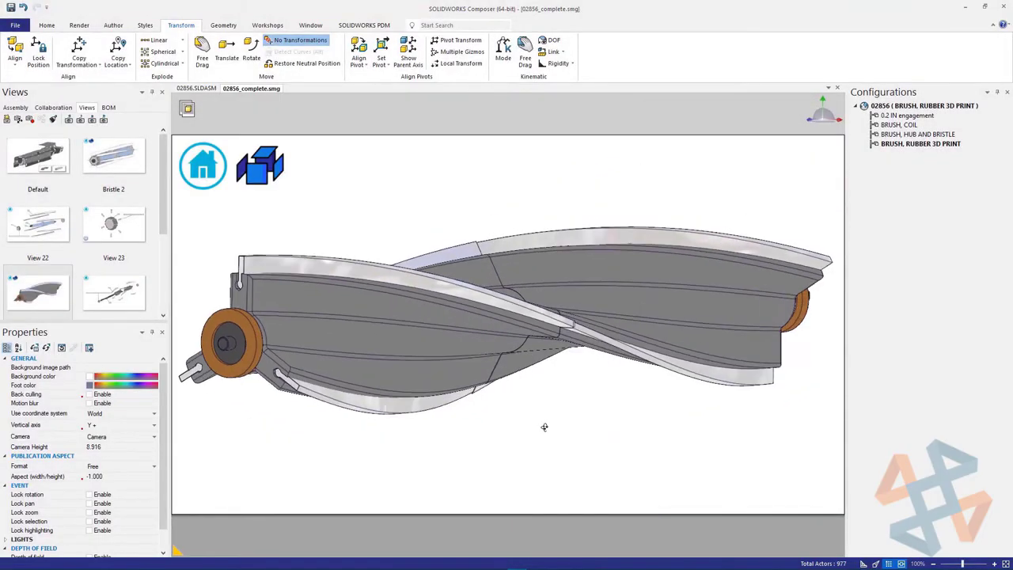
pyautogui.click(266, 176)
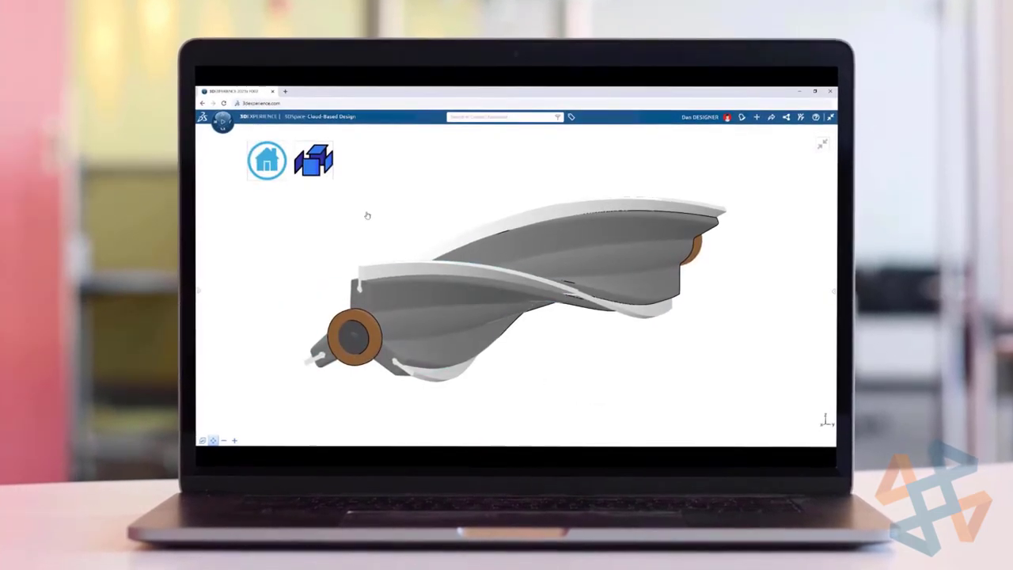
# Play the exploded brush view with part-number callouts in the 3DEXPERIENCE viewer.
pyautogui.click(315, 158)
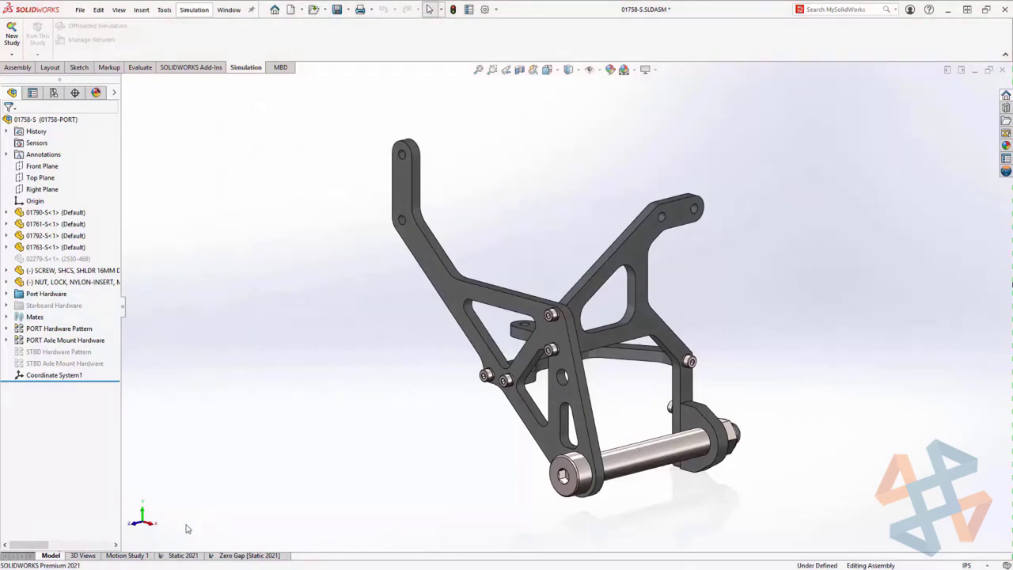
# In the Static 2021 study, review the Fixed Hinge-1 fixture and BearingLoads-1 definitions.
pyautogui.click(179, 556)
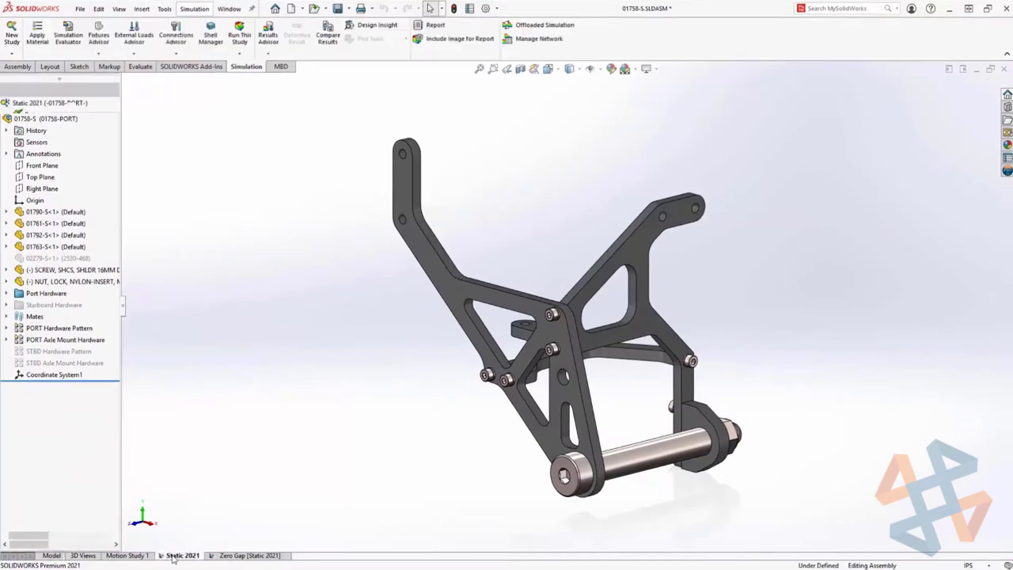
pyautogui.rightClick(73, 411)
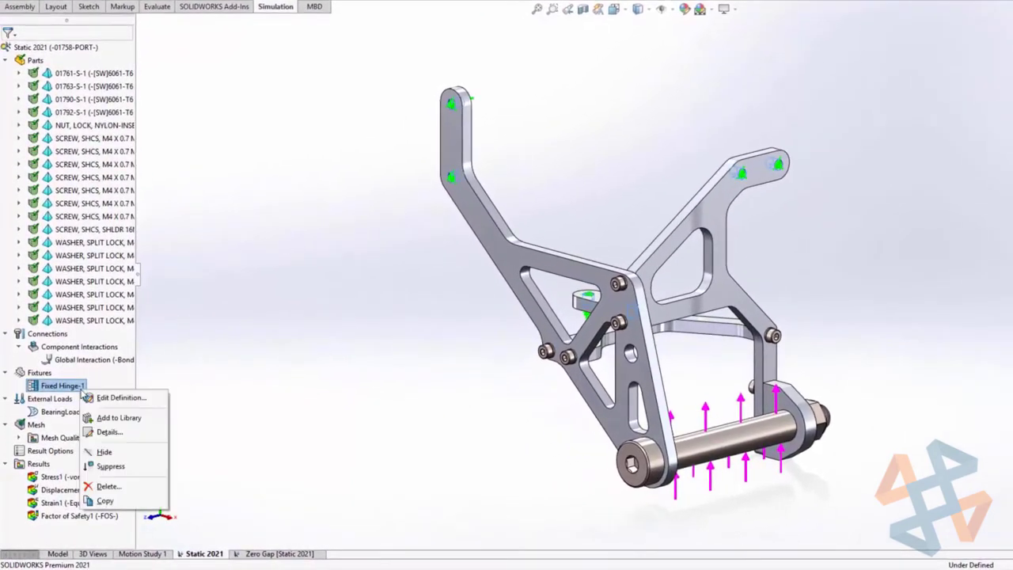
pyautogui.click(110, 397)
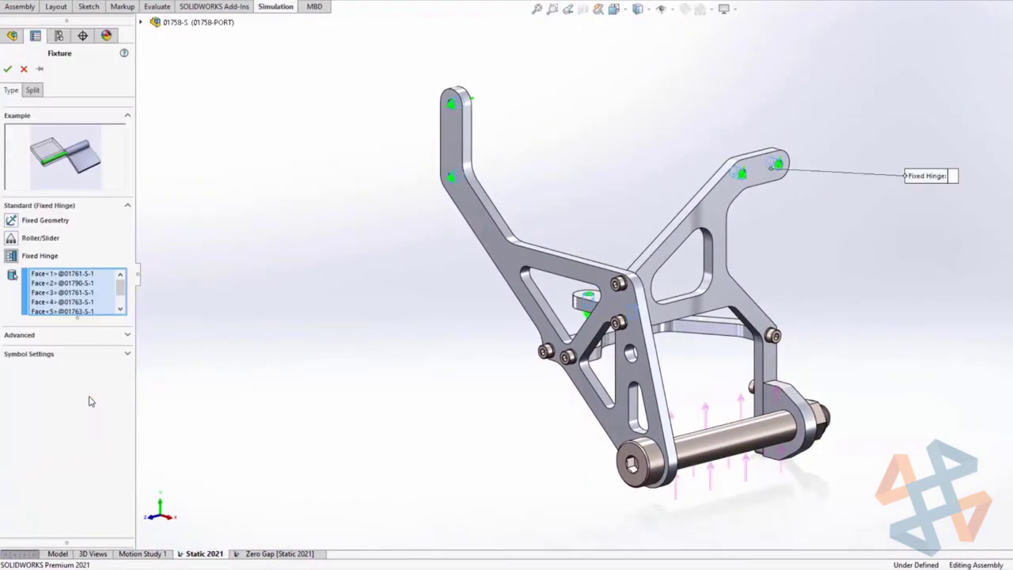
pyautogui.press('Escape')
pyautogui.rightClick(83, 412)
pyautogui.click(89, 419)
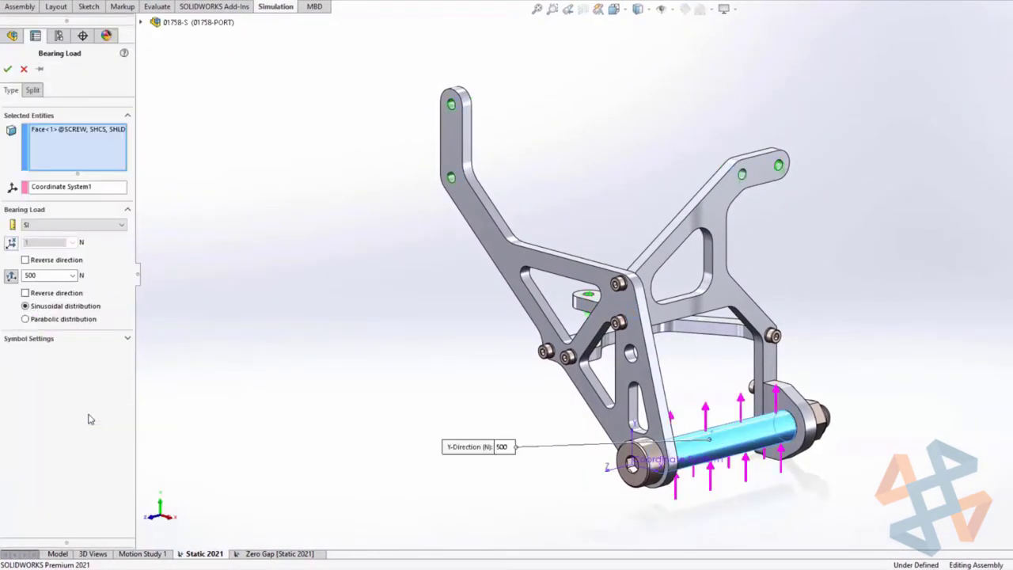
pyautogui.press('Escape')
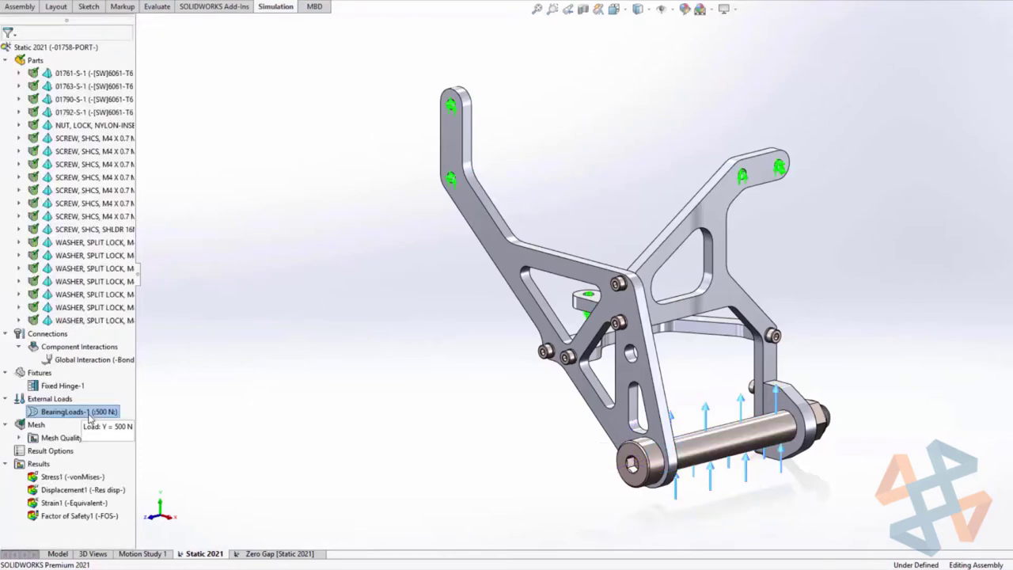
# Briefly select the nut, screw and washer parts, then show the Stress1 von Mises plot.
pyautogui.click(87, 320)
pyautogui.keyDown('shift'); pyautogui.click(79, 138); pyautogui.keyUp('shift')
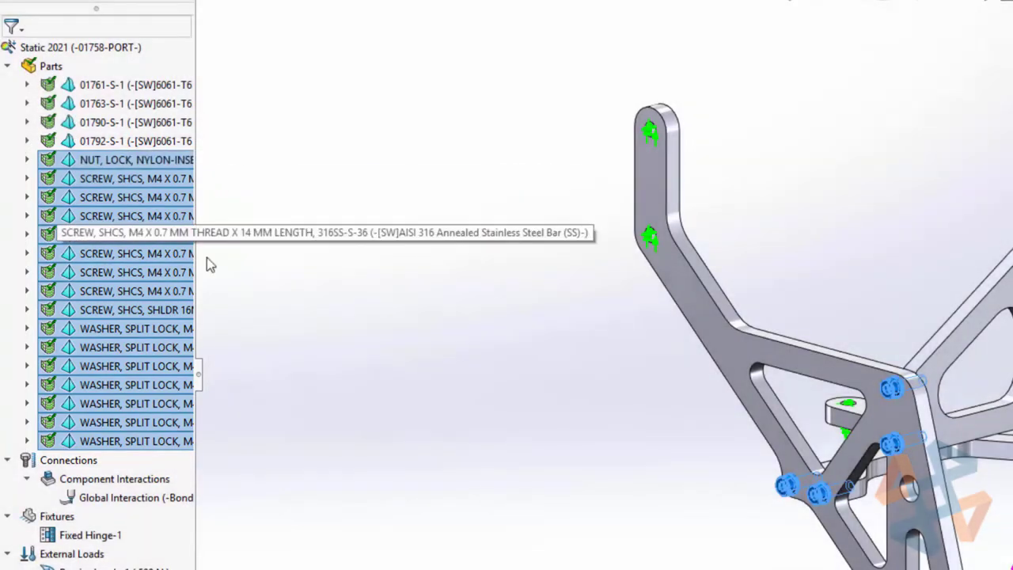
pyautogui.click(291, 381)
pyautogui.rightClick(103, 512)
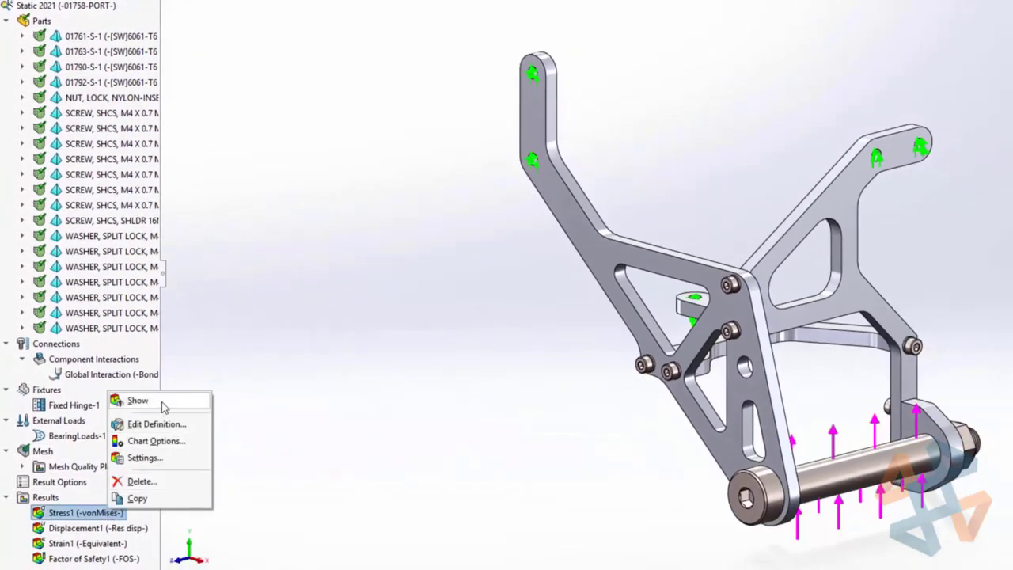
pyautogui.click(163, 404)
pyautogui.rightClick(43, 451)
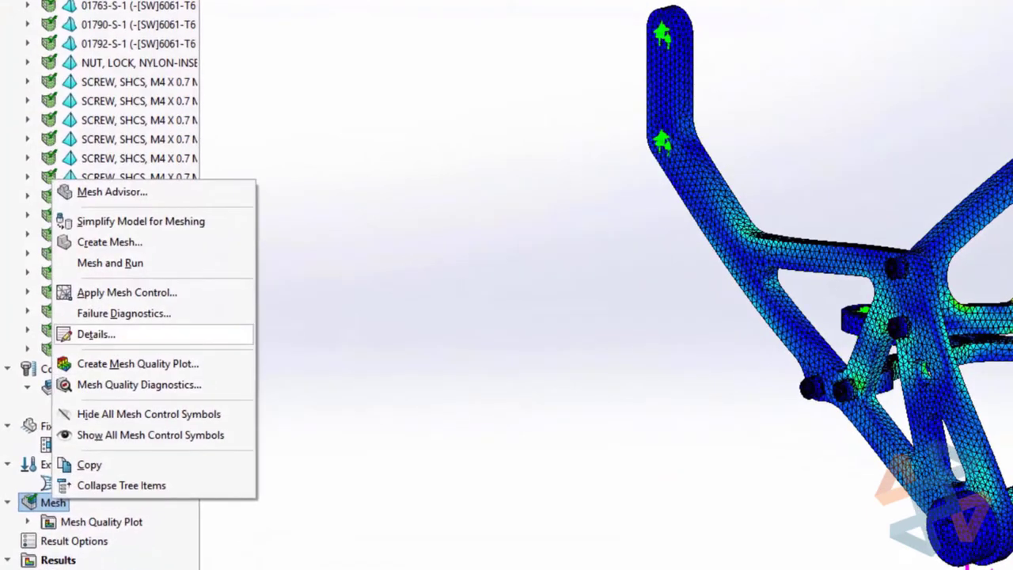
pyautogui.click(95, 334)
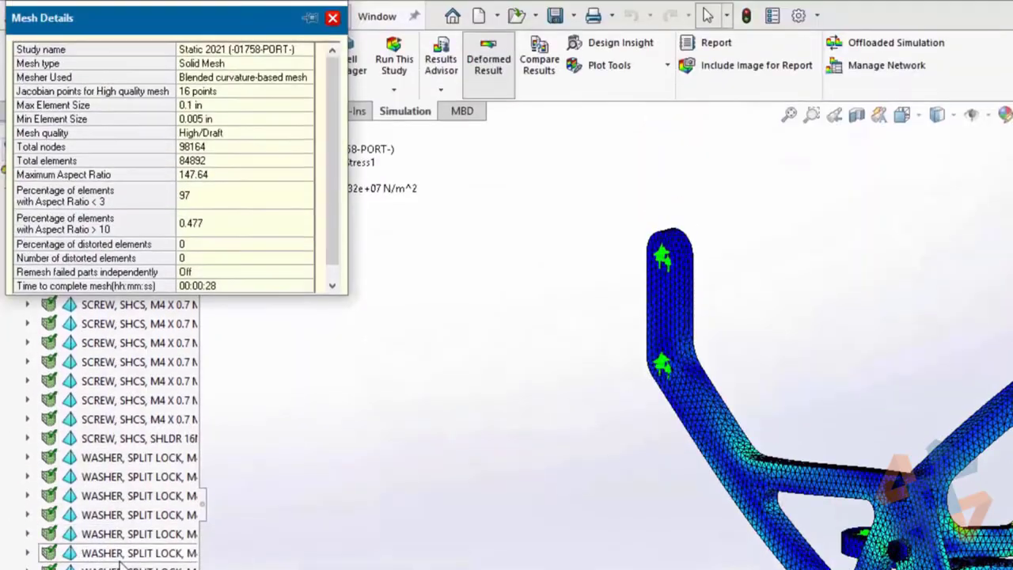
pyautogui.click(244, 286)
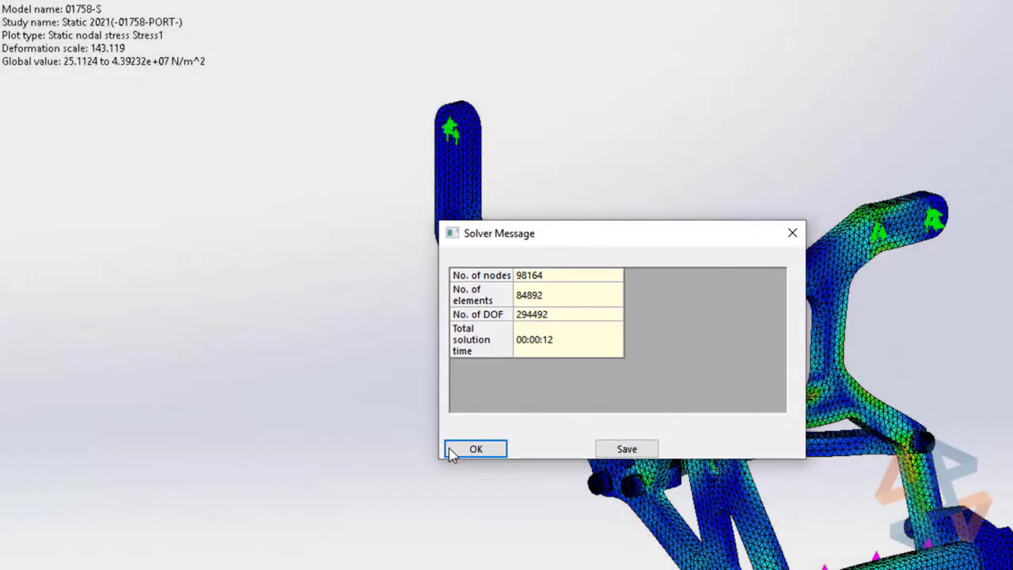
pyautogui.click(475, 448)
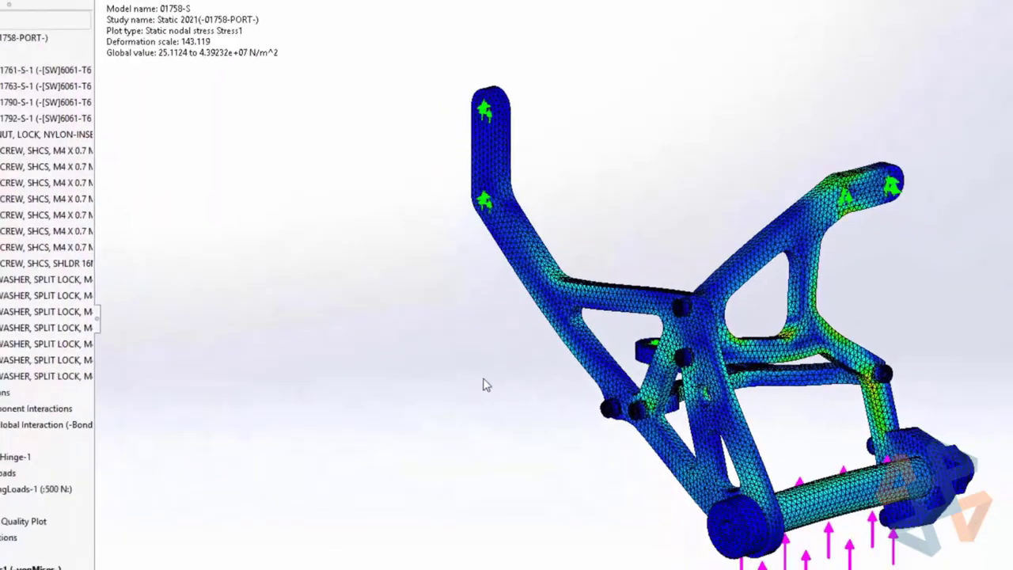
# Edit the Global Interaction and set its interaction type to Contact.
pyautogui.rightClick(80, 430)
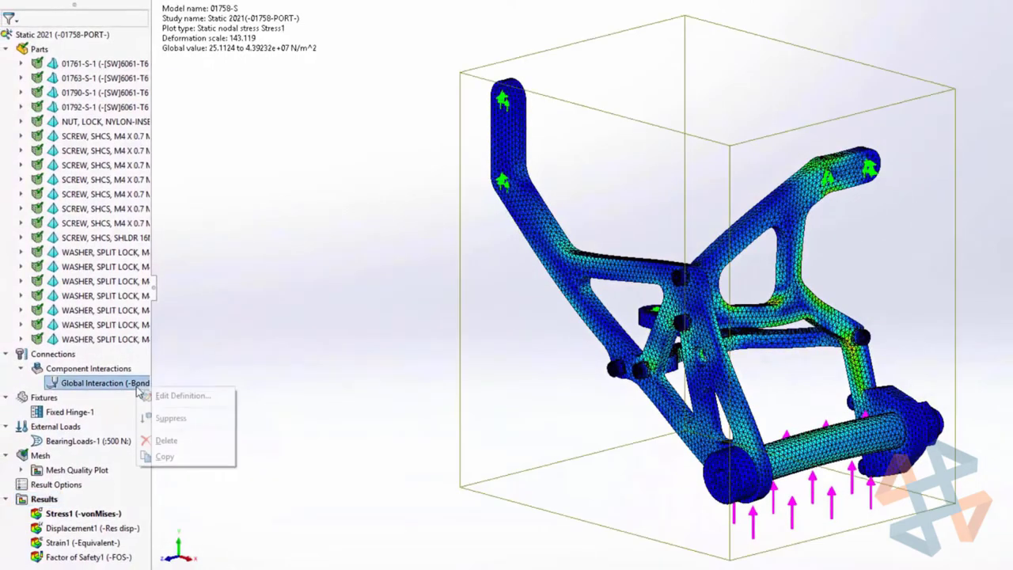
pyautogui.click(158, 395)
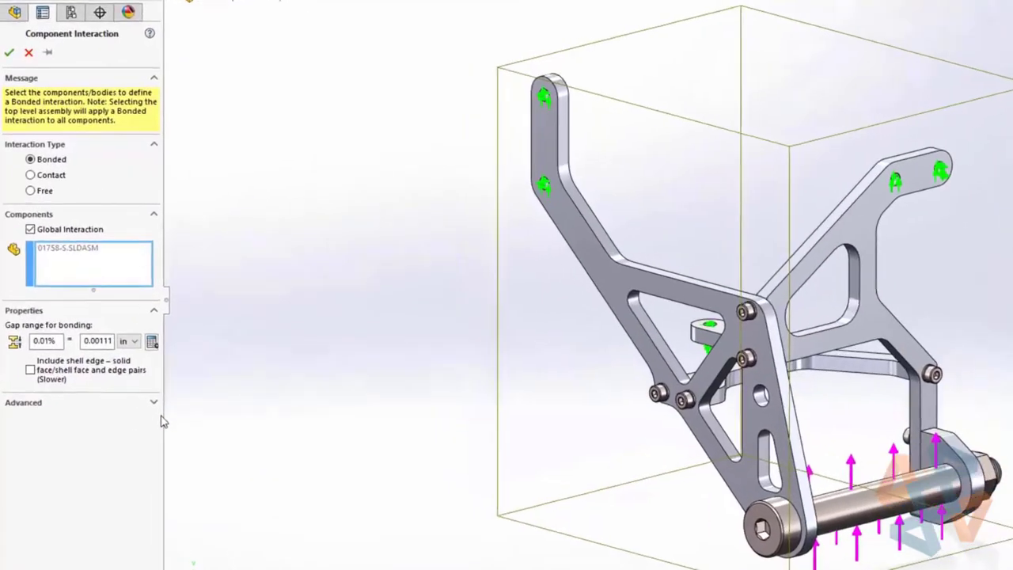
pyautogui.click(33, 177)
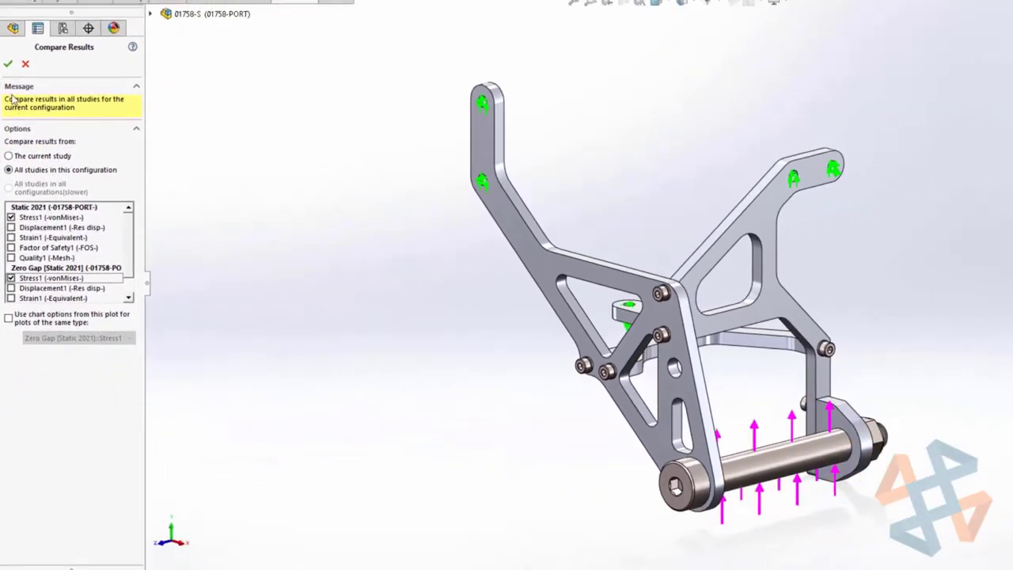
# Show both studies' stress plots side by side and zoom and orbit around the loaded tube.
pyautogui.click(8, 64)
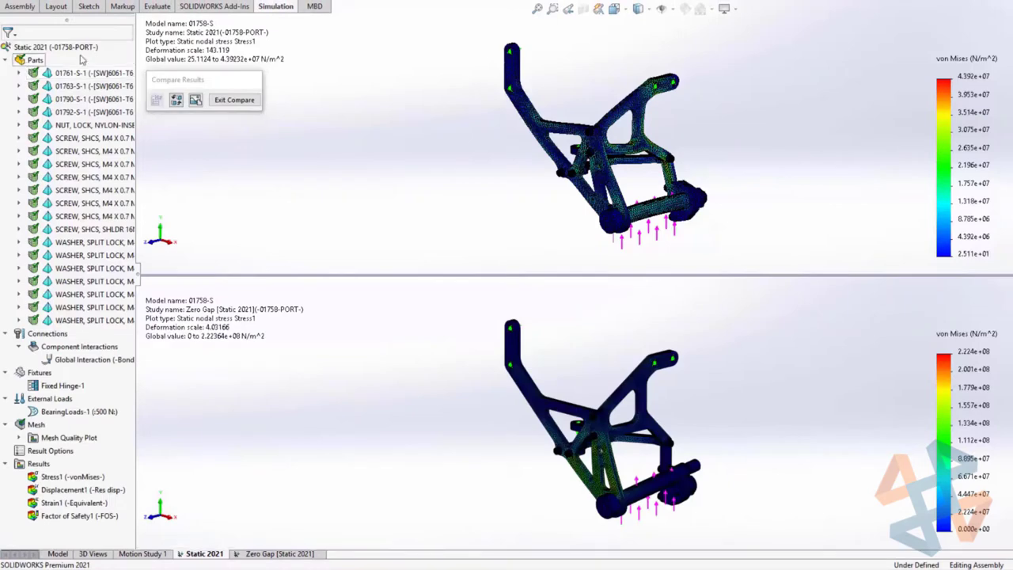
pyautogui.click(552, 7)
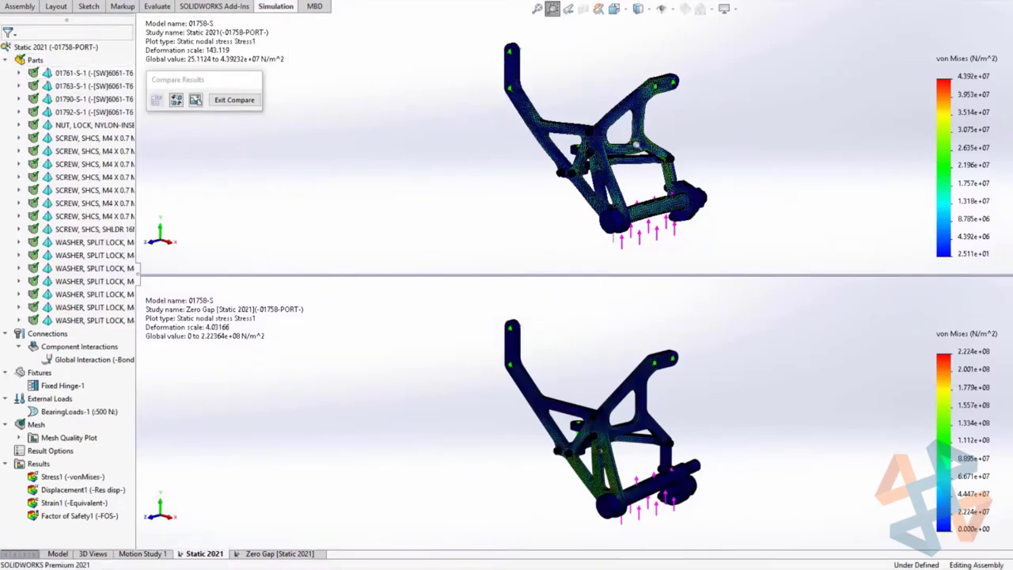
pyautogui.moveTo(637, 146); pyautogui.dragTo(723, 233)
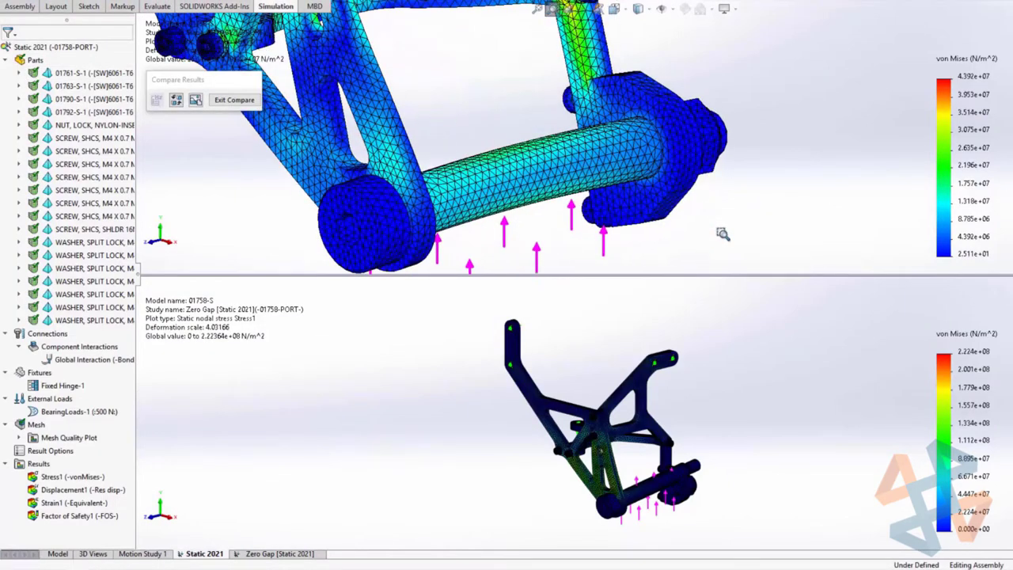
pyautogui.moveTo(723, 234); pyautogui.dragTo(690, 218, button='middle')
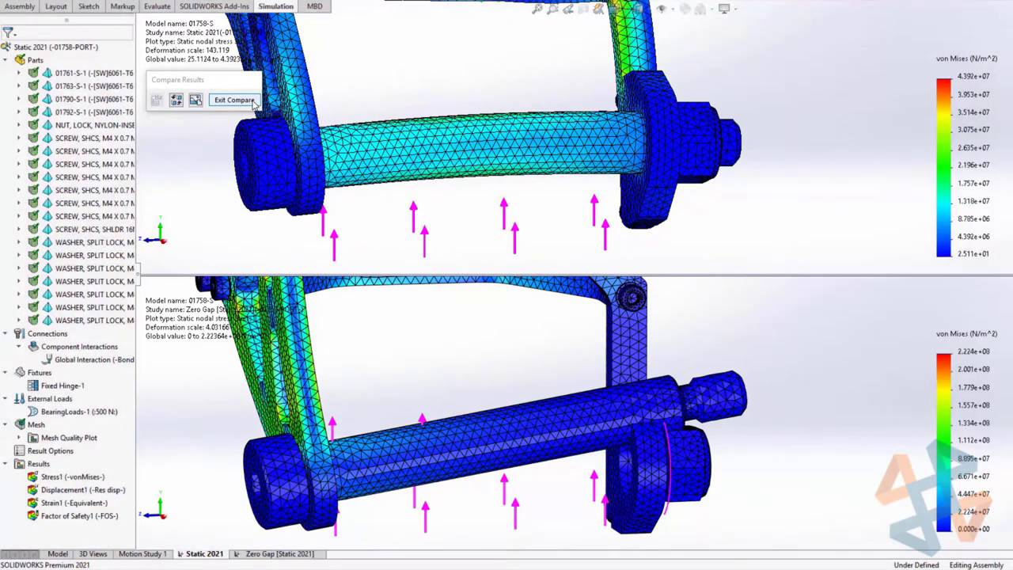
# Exit the comparison, rotate the Static 2021 stress plot, and fit the whole bracket in view.
pyautogui.click(252, 101)
pyautogui.moveTo(543, 234); pyautogui.dragTo(552, 236, button='middle')
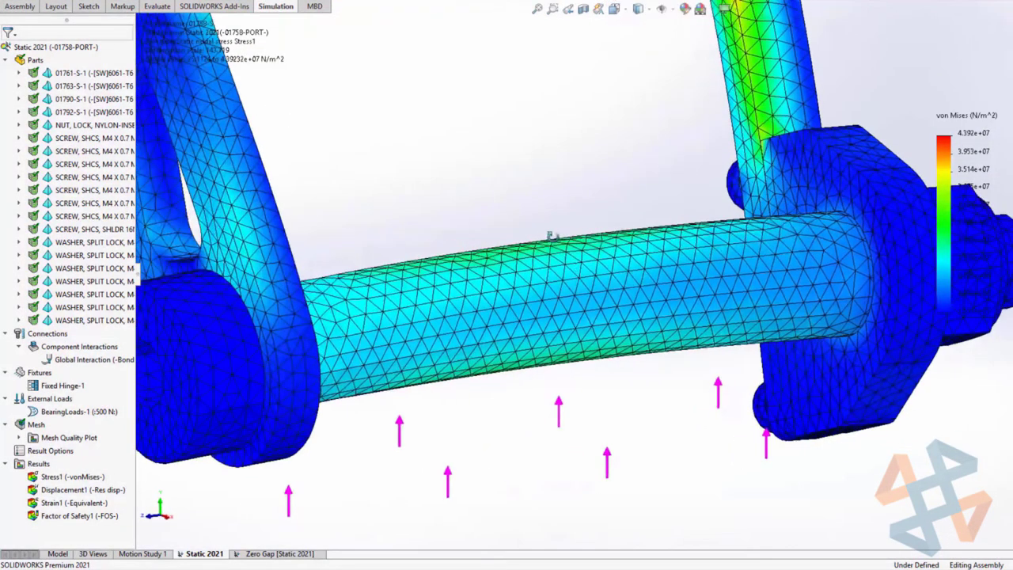
pyautogui.moveTo(583, 335); pyautogui.dragTo(495, 342, button='middle')
pyautogui.moveTo(253, 269); pyautogui.dragTo(406, 342, button='middle')
pyautogui.moveTo(373, 301); pyautogui.dragTo(620, 259, button='middle')
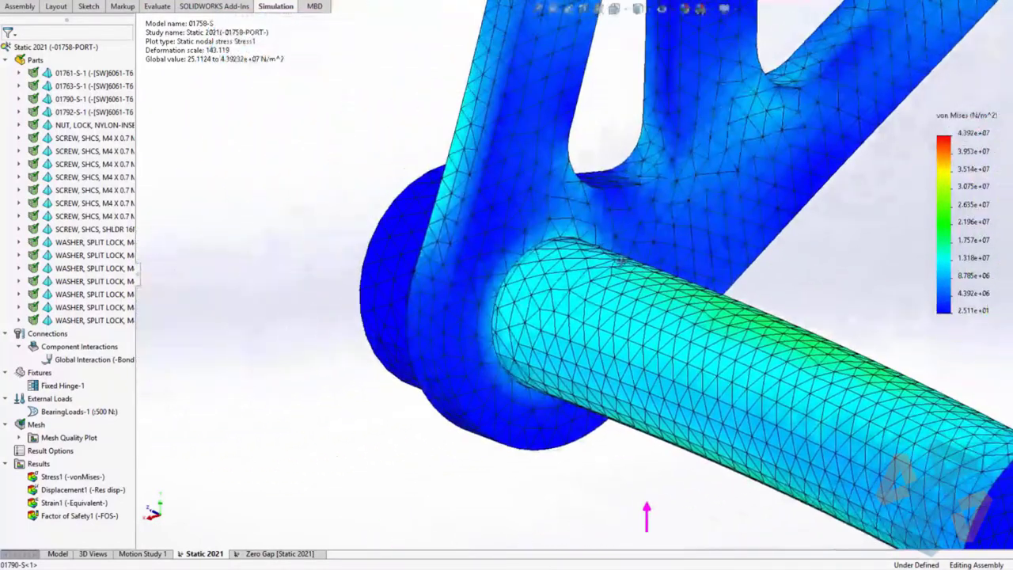
pyautogui.press('f')
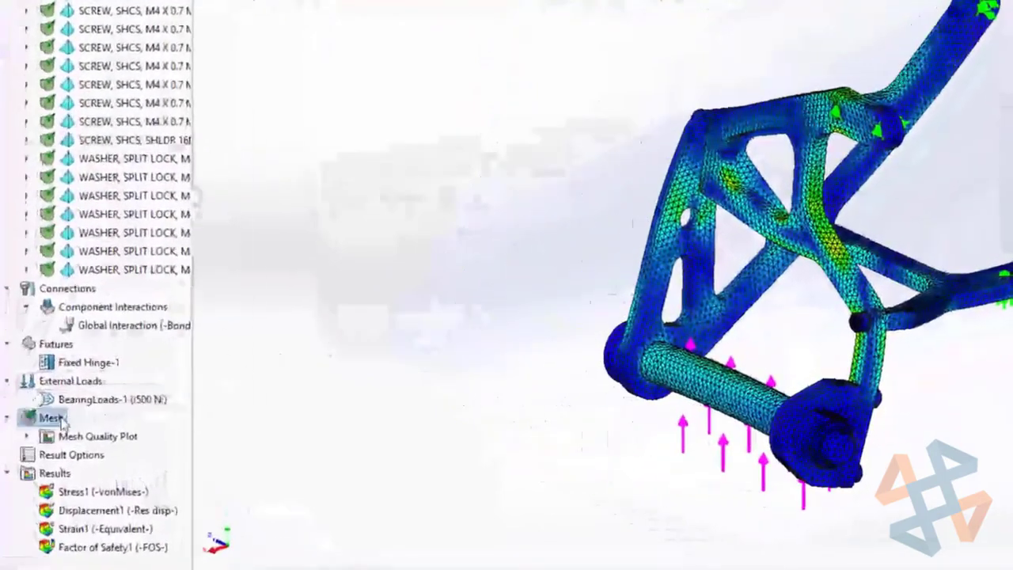
# Run a mesh quality diagnosis with Jacobian ratio At Nodes and poor-quality threshold 5.
pyautogui.rightClick(42, 421)
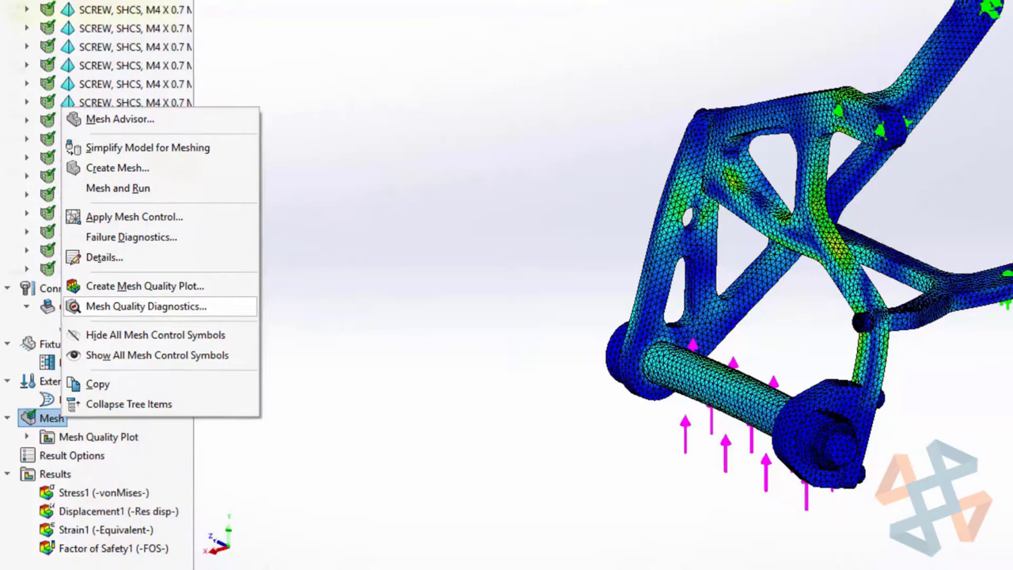
pyautogui.click(146, 306)
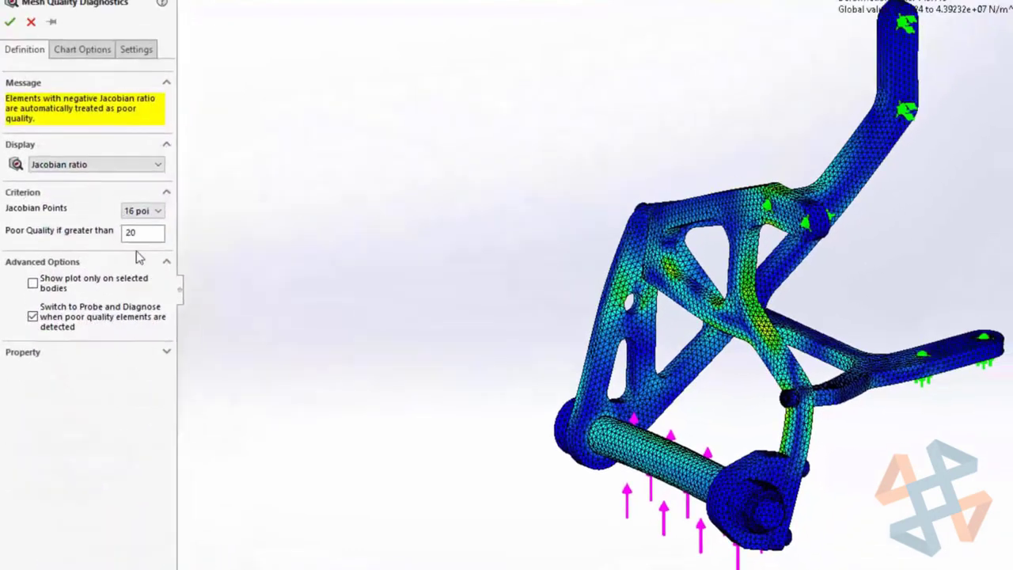
pyautogui.click(141, 215)
pyautogui.click(141, 262)
pyautogui.doubleClick(138, 237)
pyautogui.write('5')
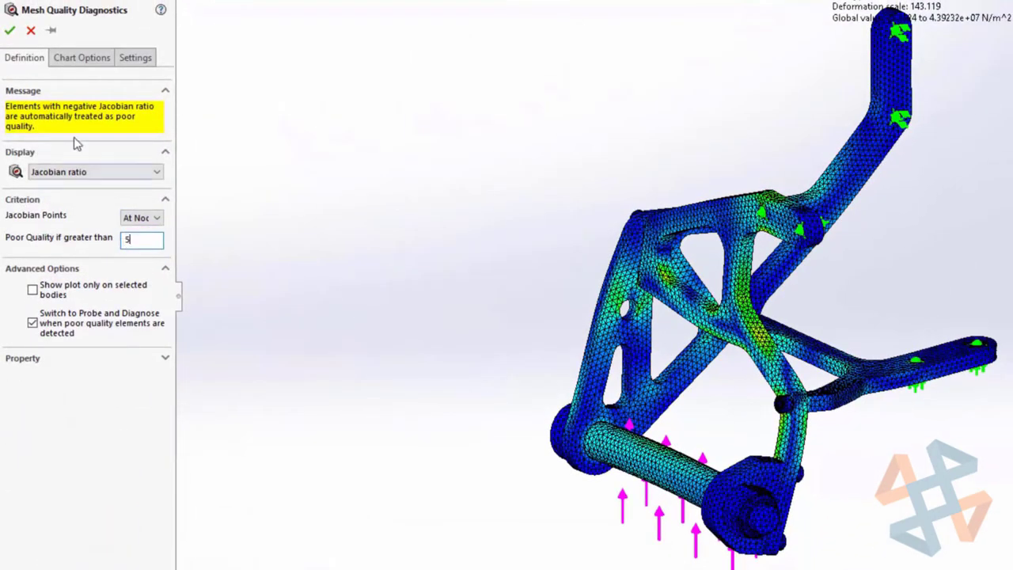
pyautogui.click(10, 30)
# Rotate to the bolts' poor elements and review the mesh improvement suggestions.
pyautogui.moveTo(423, 353); pyautogui.dragTo(424, 425, button='middle')
pyautogui.scroll(3, 482, 372)
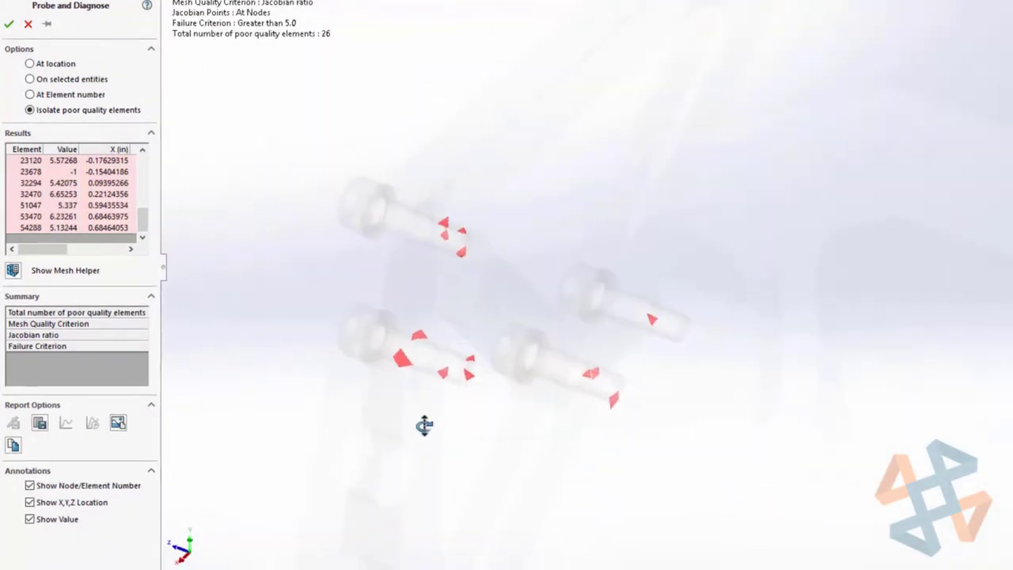
pyautogui.click(20, 271)
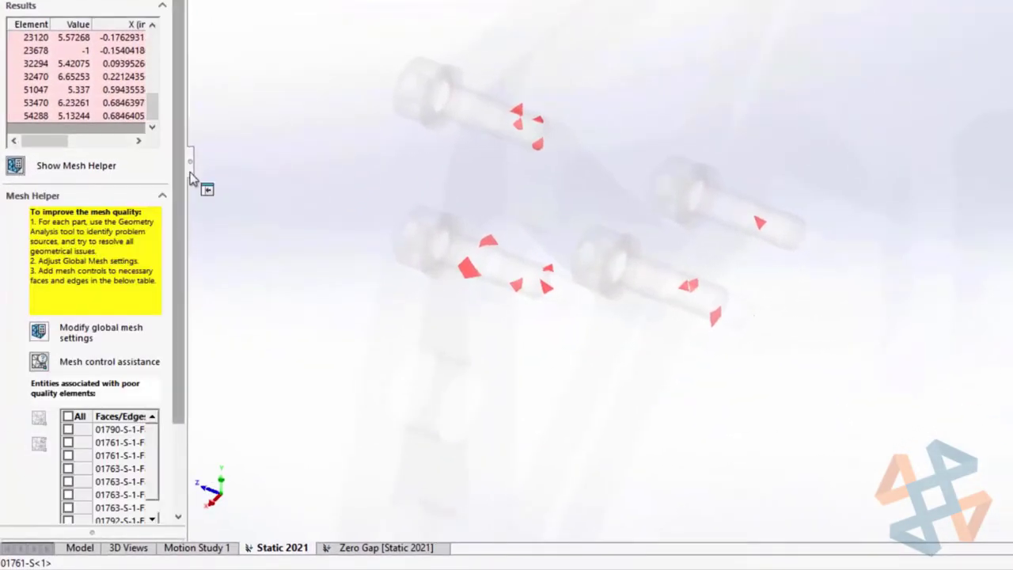
pyautogui.moveTo(161, 277); pyautogui.dragTo(258, 277)
pyautogui.scroll(-2, 250, 318)
pyautogui.scroll(-1, 285, 230)
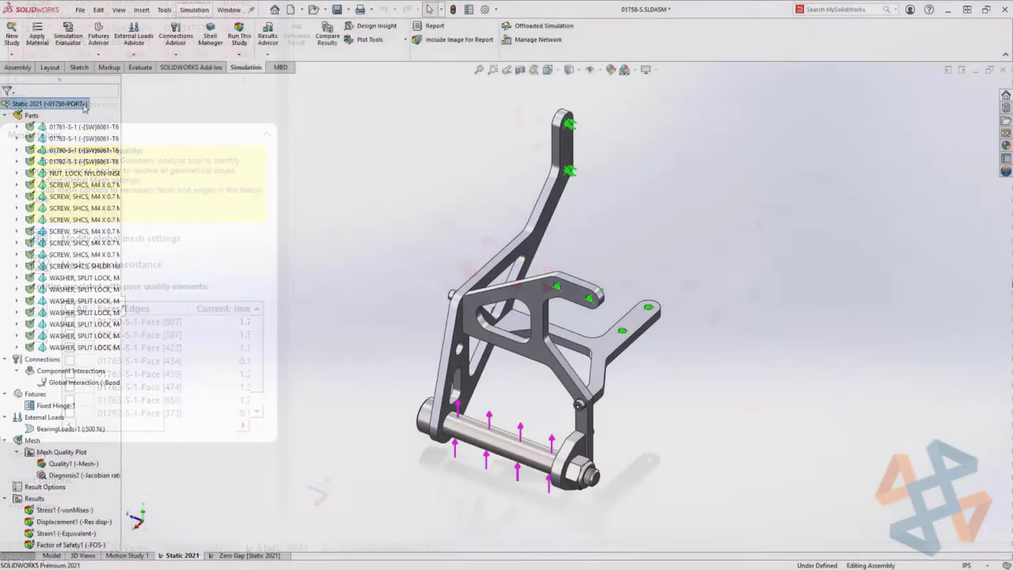
# Browse Manual solver choices in Static 2021 properties, then bring up the Connections options.
pyautogui.rightClick(83, 103)
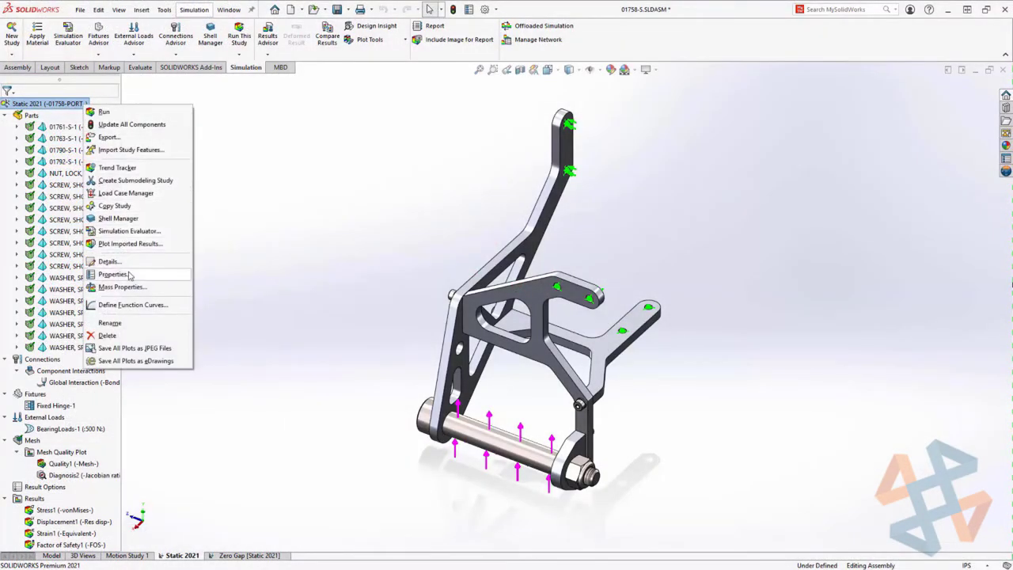
pyautogui.click(125, 274)
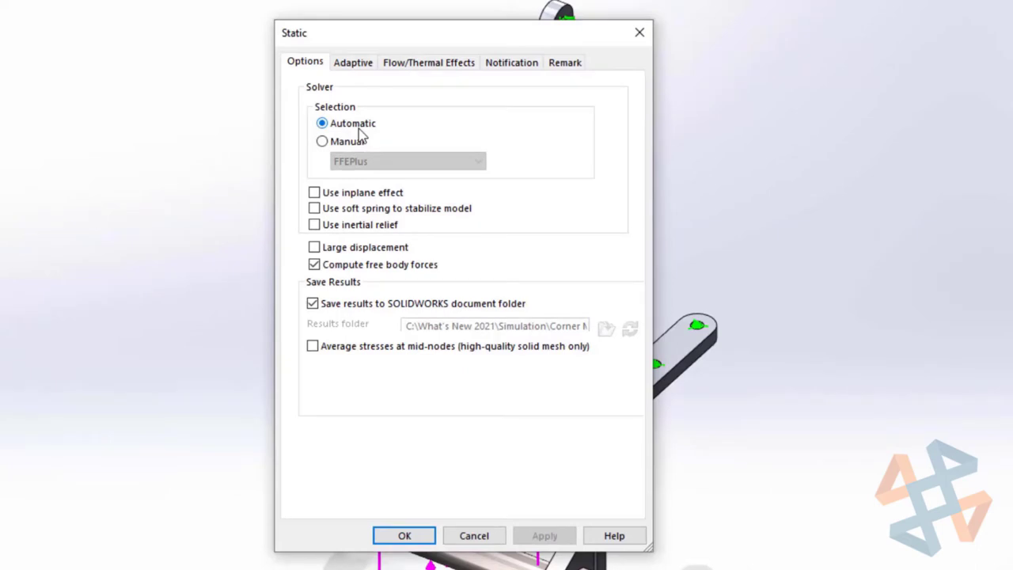
pyautogui.click(362, 146)
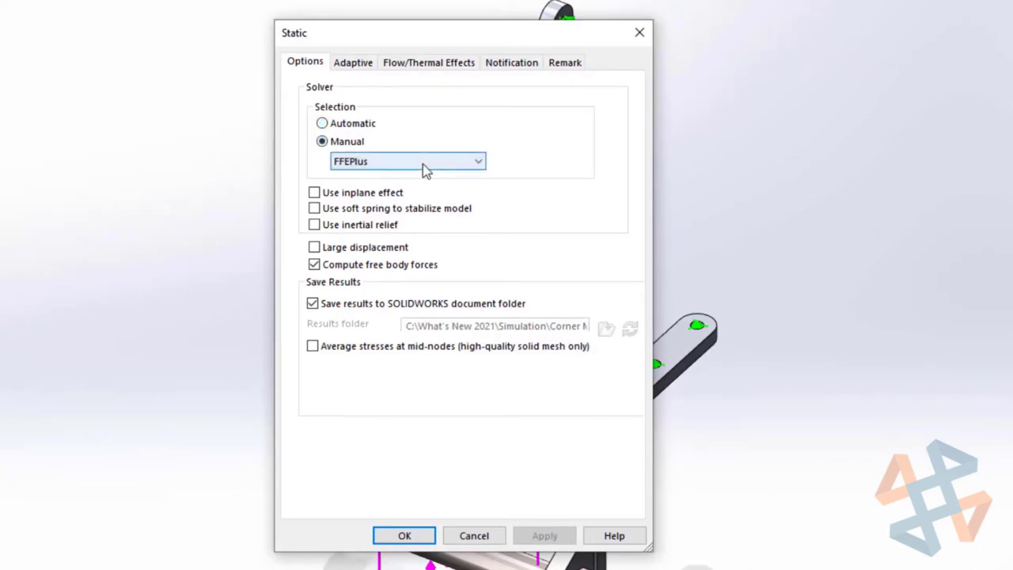
pyautogui.click(423, 164)
pyautogui.moveTo(443, 207)
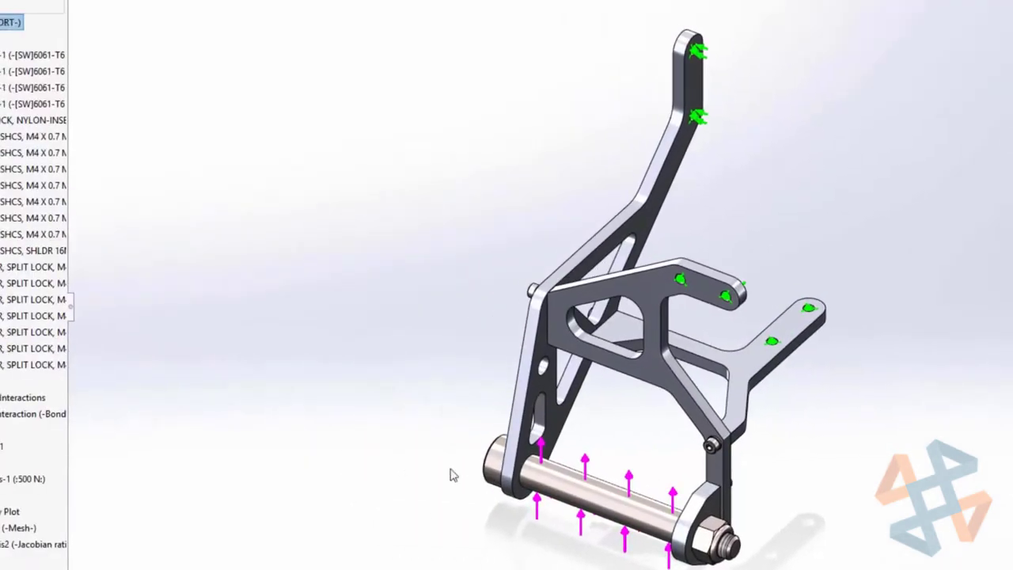
pyautogui.rightClick(63, 389)
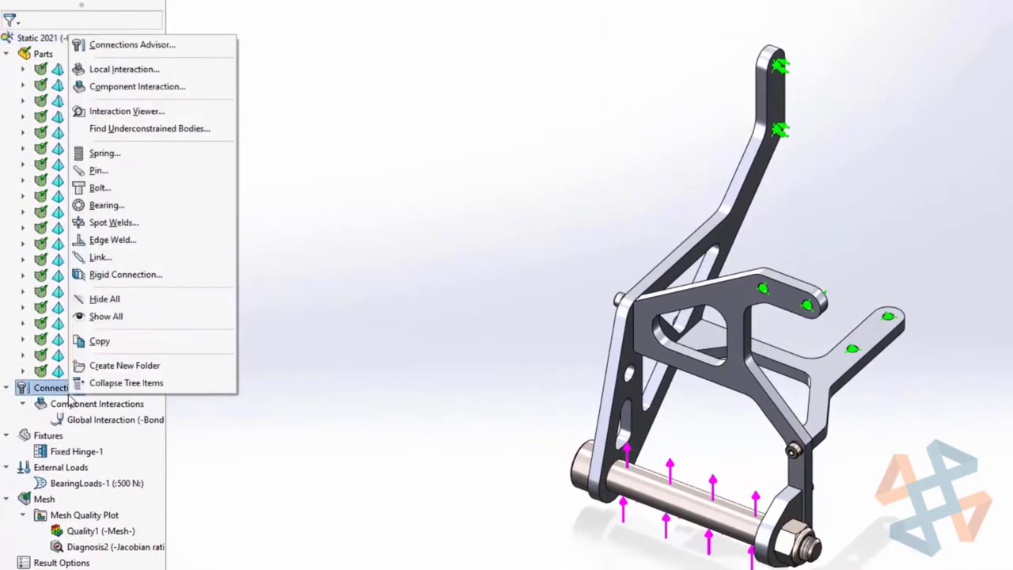
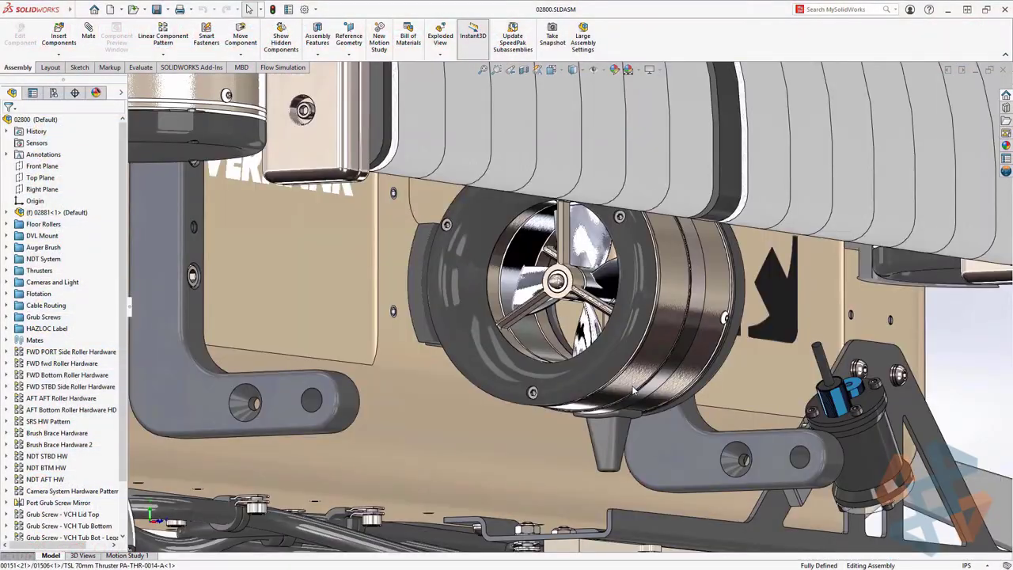
# Open the whole 70mm Thruster component as a separate part from the assembly.
pyautogui.click(685, 386)
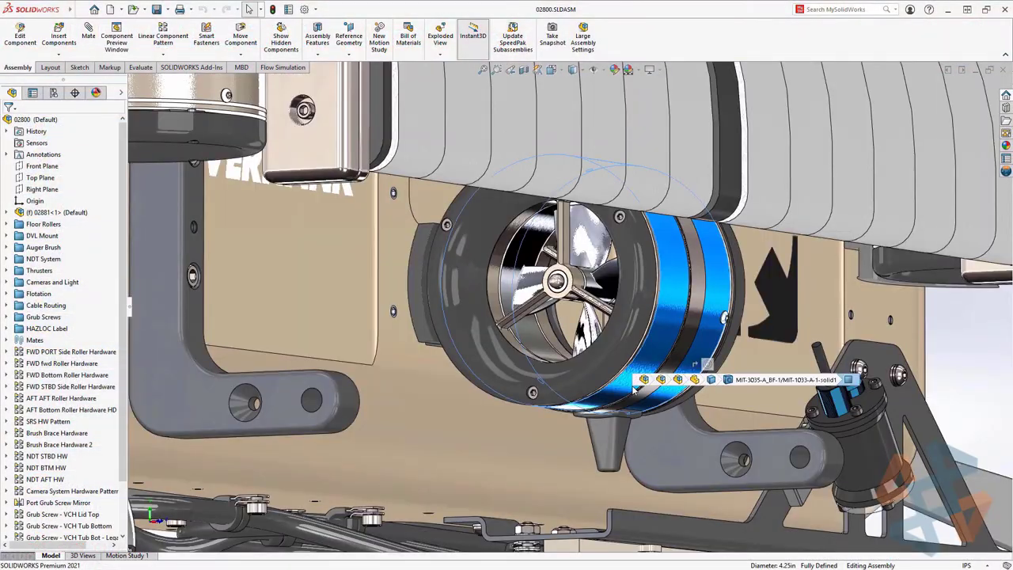
pyautogui.click(694, 380)
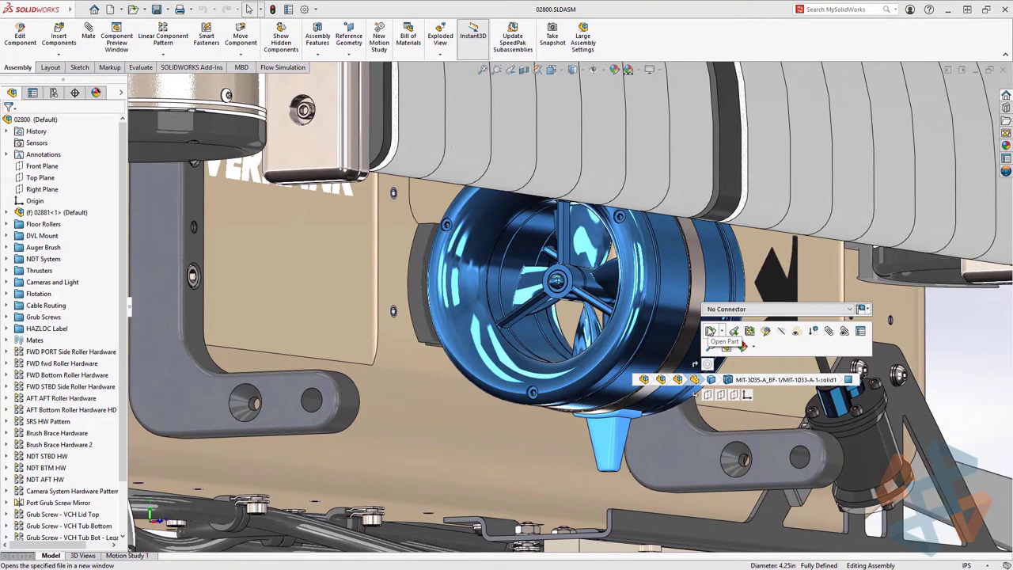
pyautogui.click(710, 331)
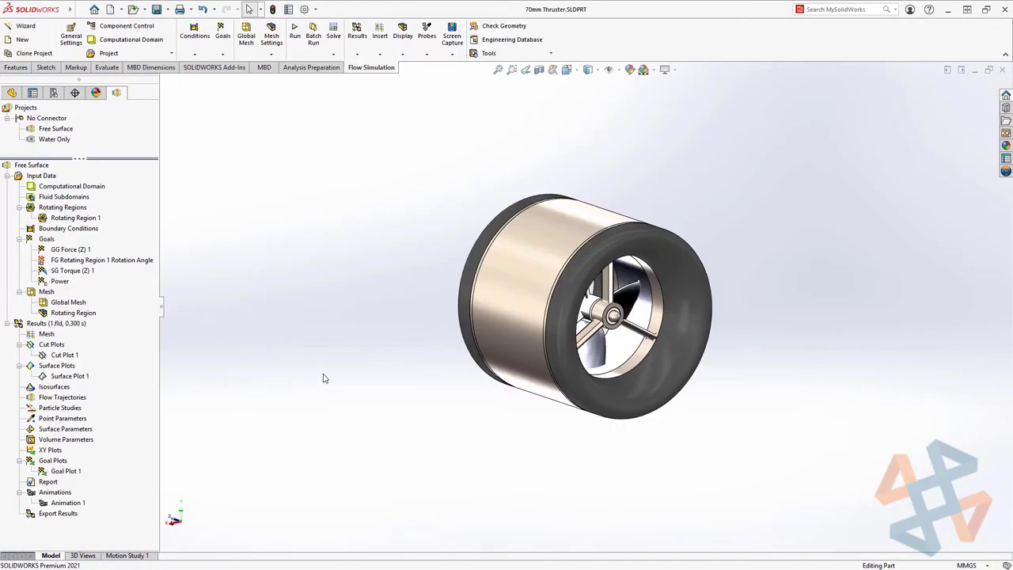
pyautogui.doubleClick(87, 219)
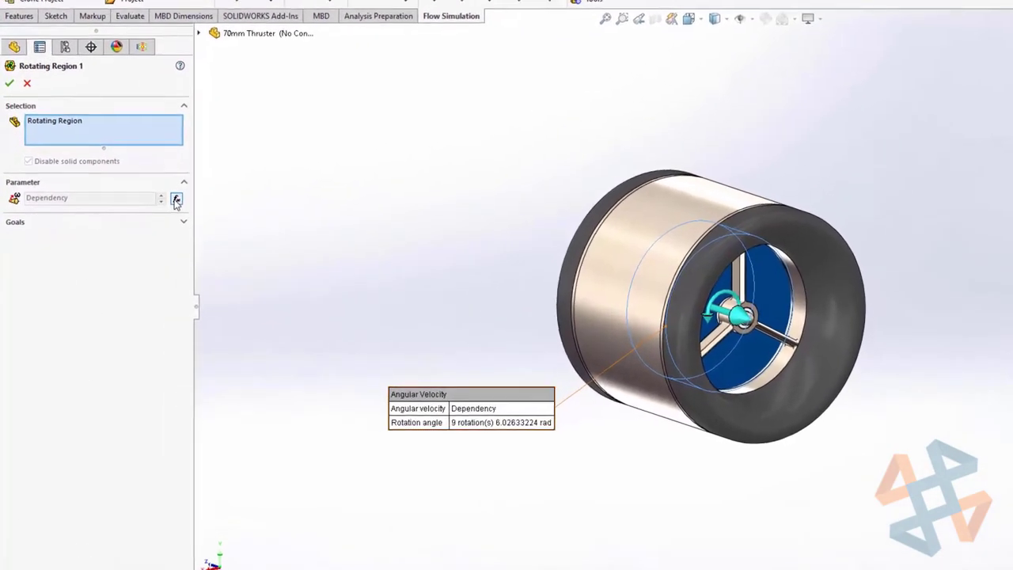
pyautogui.click(176, 200)
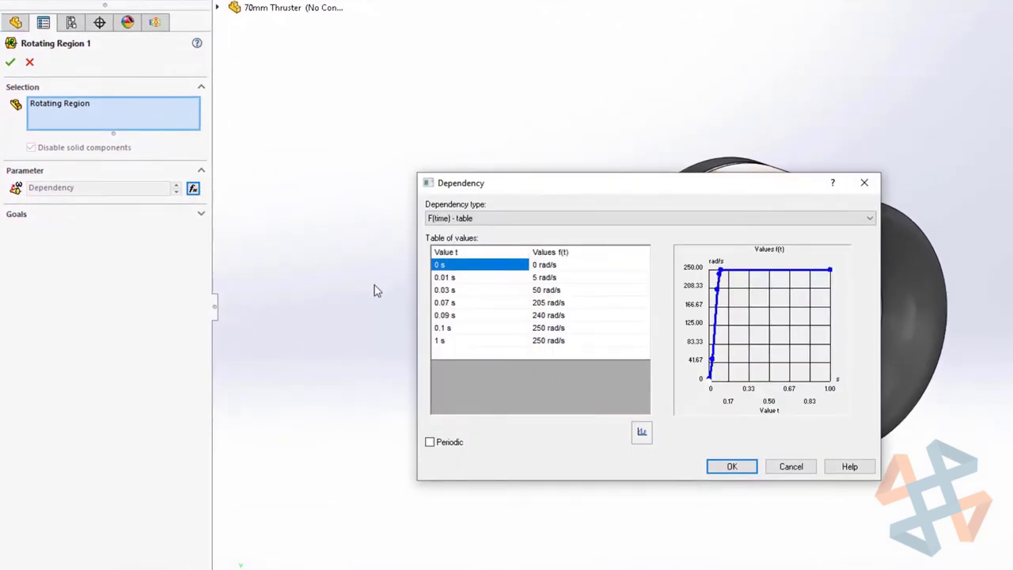
pyautogui.click(742, 468)
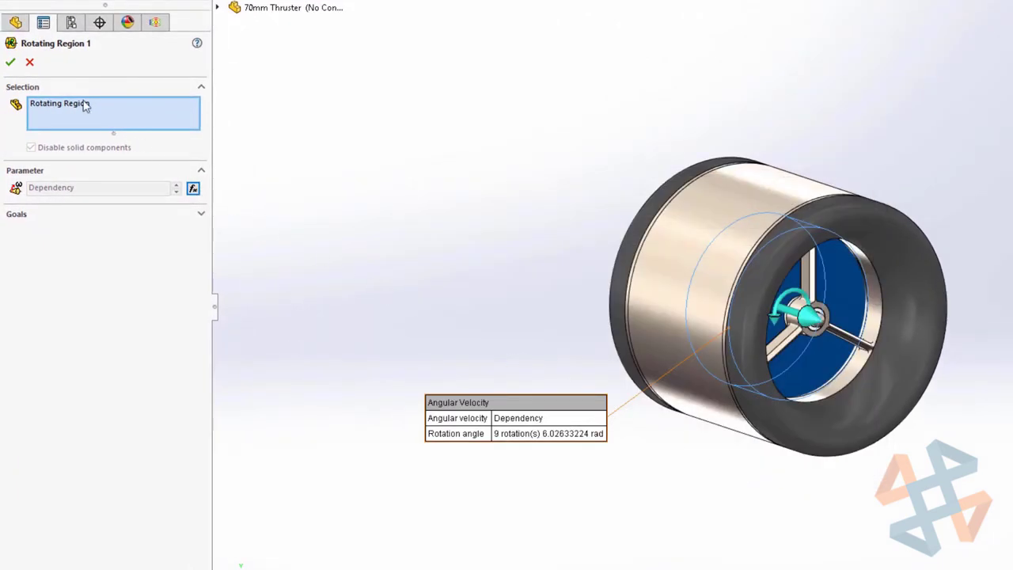
pyautogui.click(11, 63)
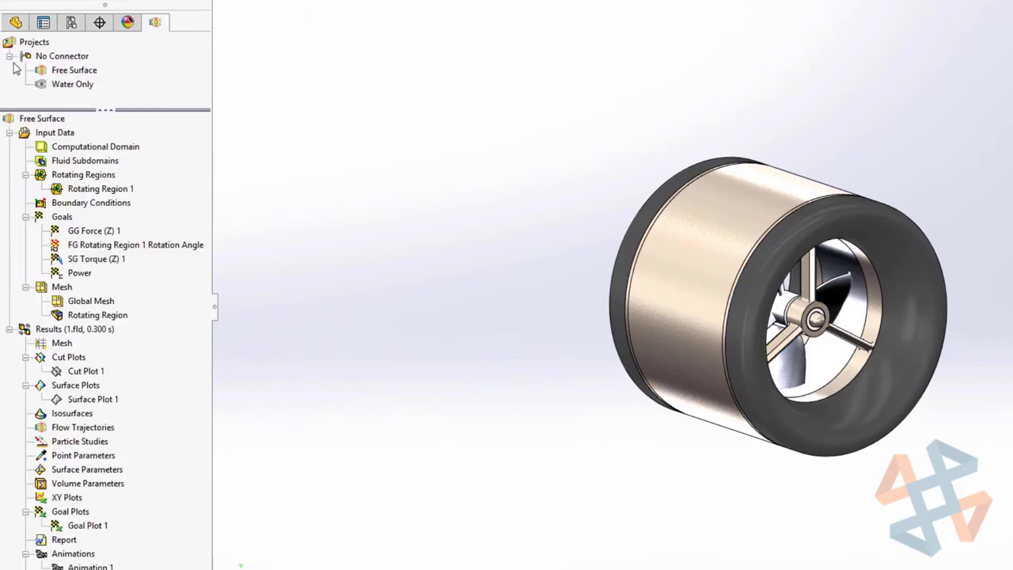
pyautogui.rightClick(49, 134)
pyautogui.click(119, 141)
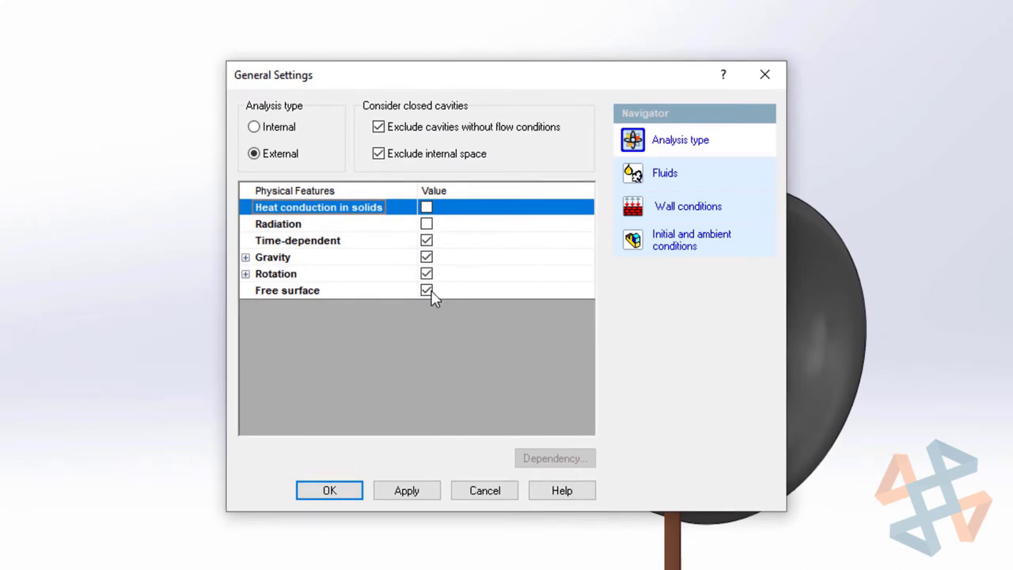
pyautogui.click(694, 261)
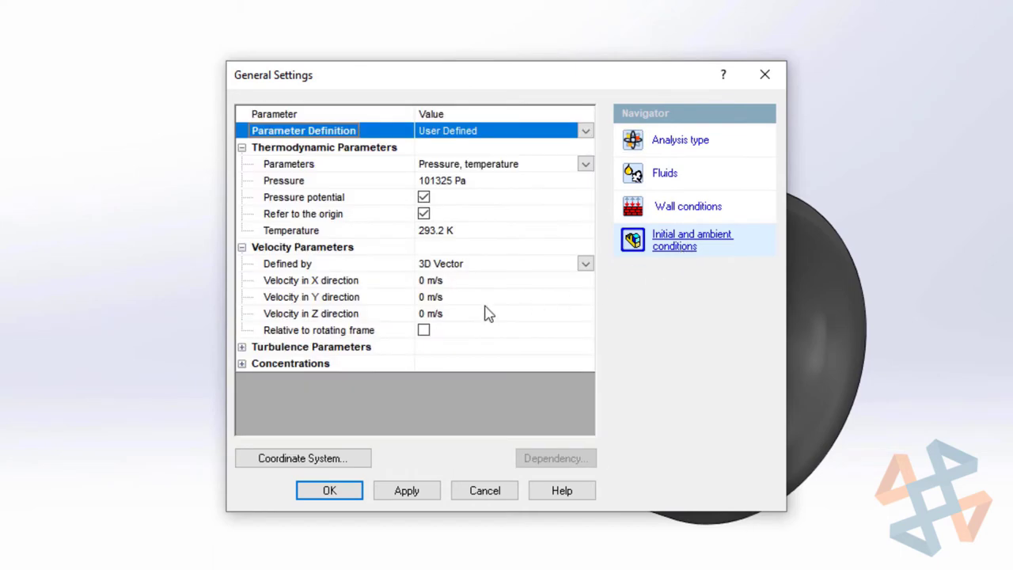
pyautogui.click(241, 363)
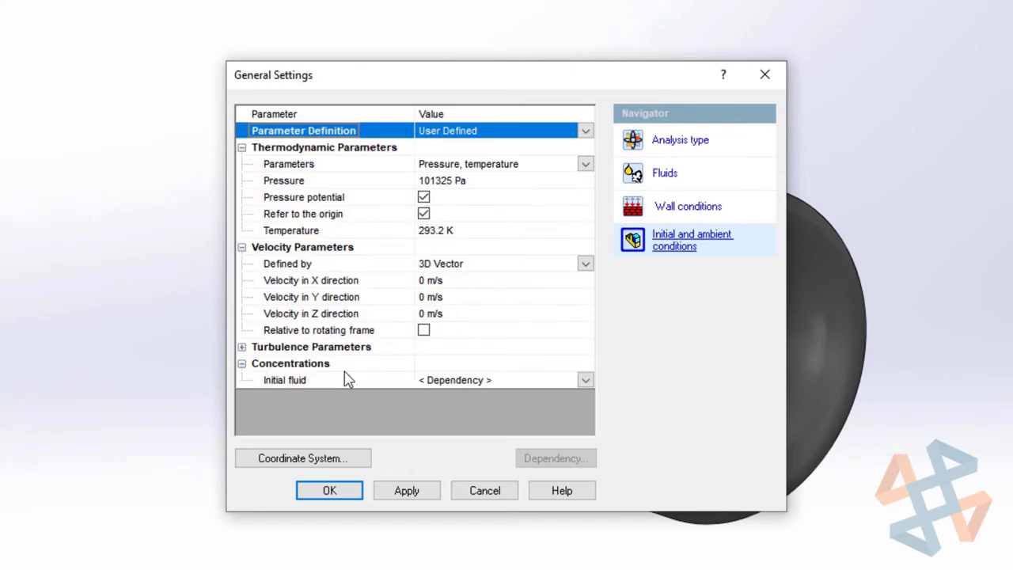
pyautogui.click(455, 383)
pyautogui.click(538, 459)
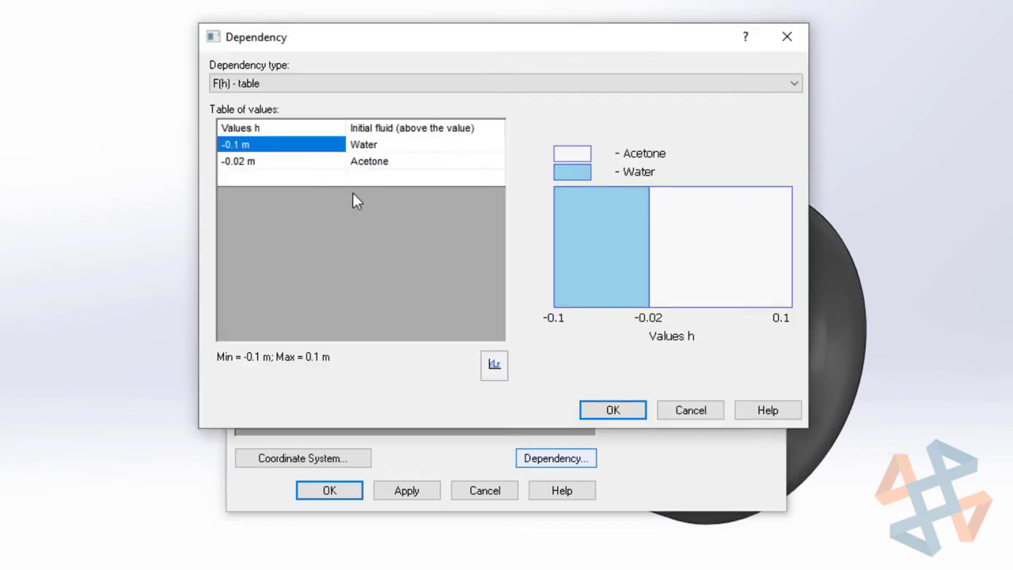
pyautogui.click(334, 162)
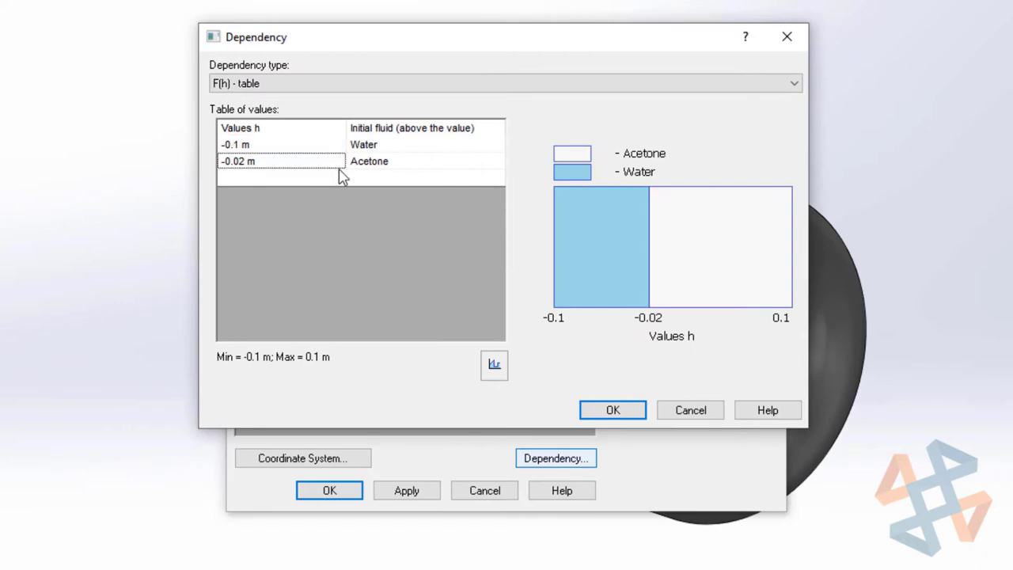
pyautogui.click(606, 408)
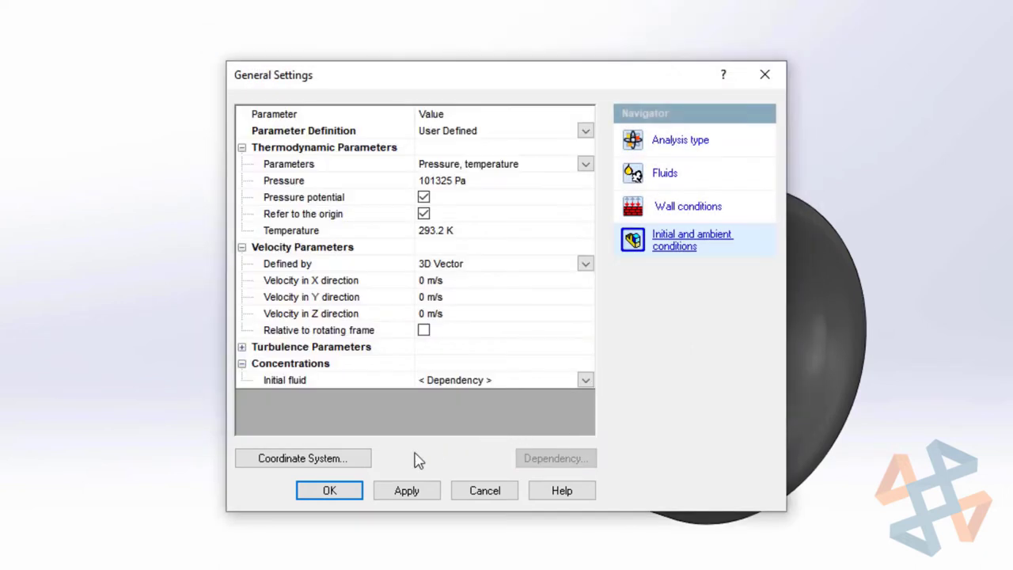
pyautogui.click(336, 491)
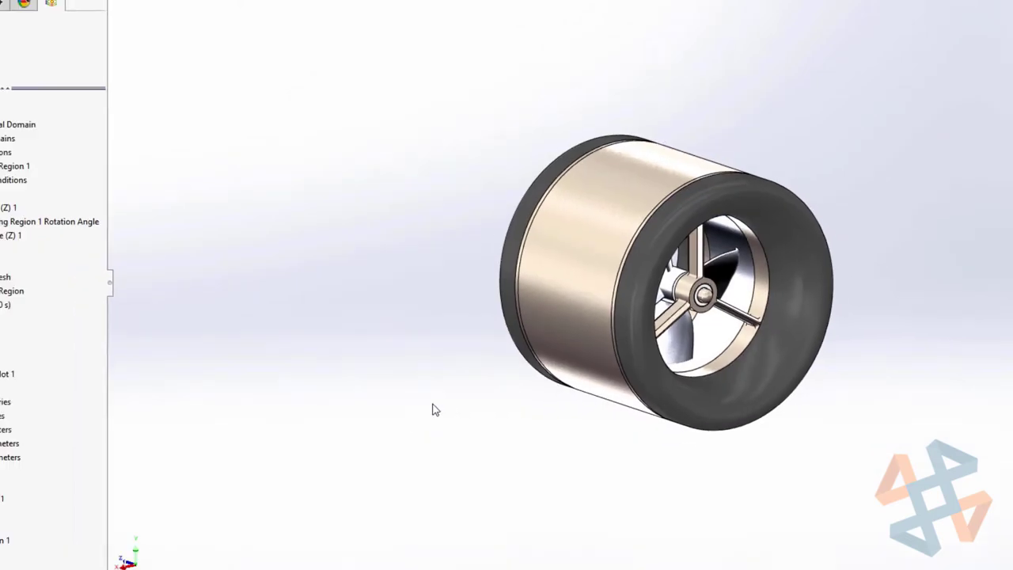
# Turn on the Transient Explorer, show Cut Plot 1 and play it through time.
pyautogui.rightClick(7, 308)
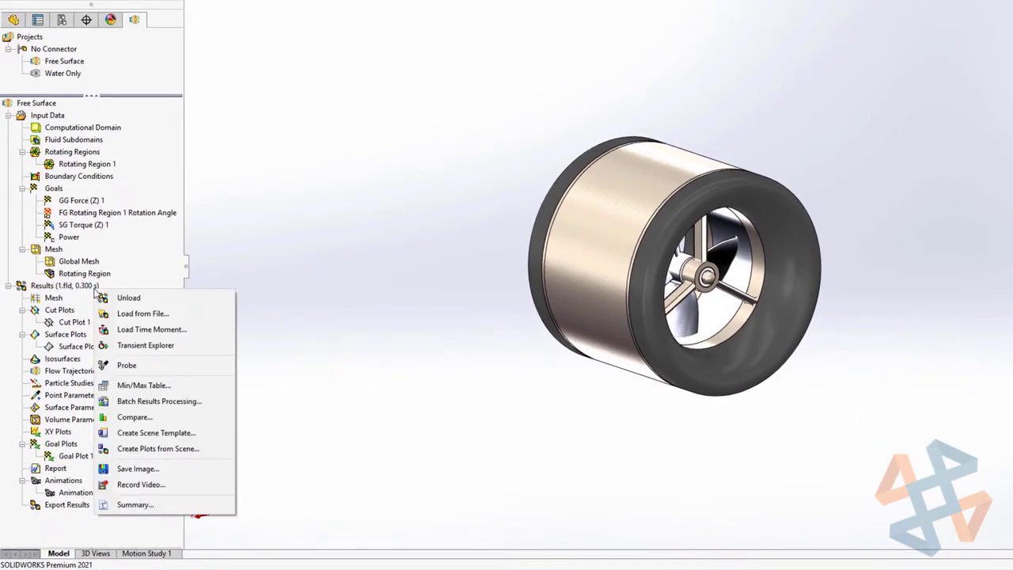
pyautogui.click(148, 346)
pyautogui.rightClick(88, 310)
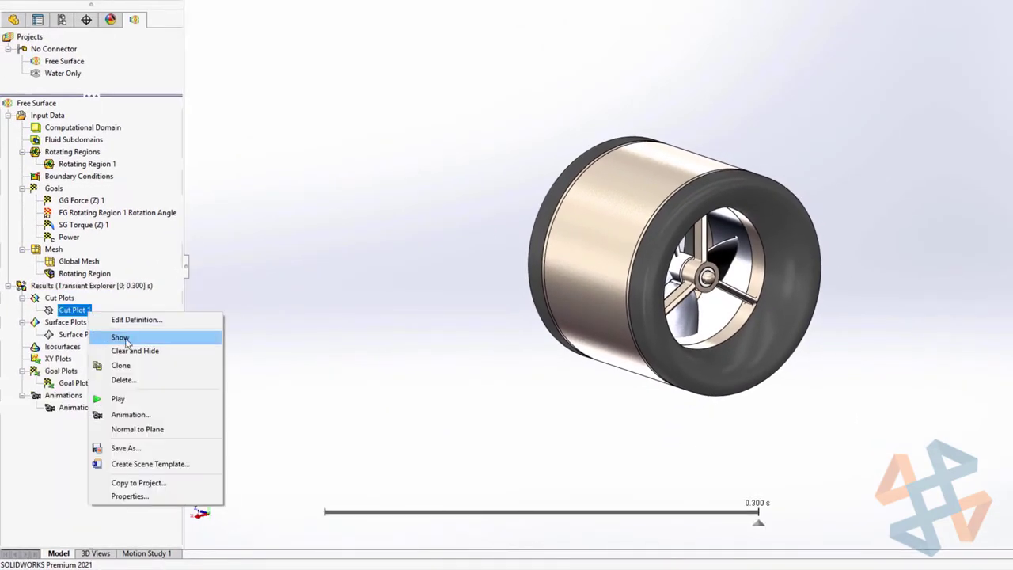
pyautogui.click(121, 337)
pyautogui.click(228, 436)
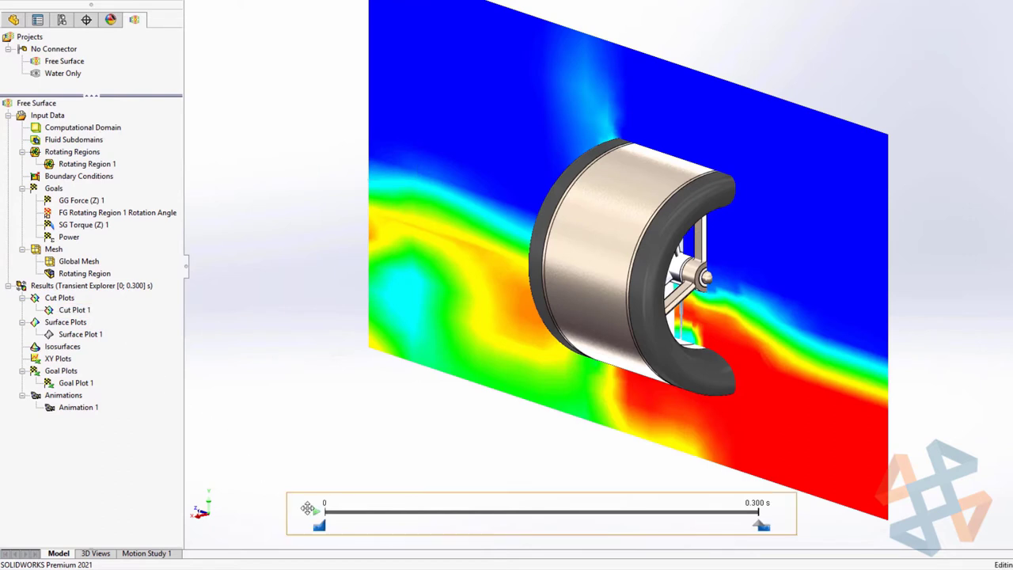
pyautogui.click(310, 510)
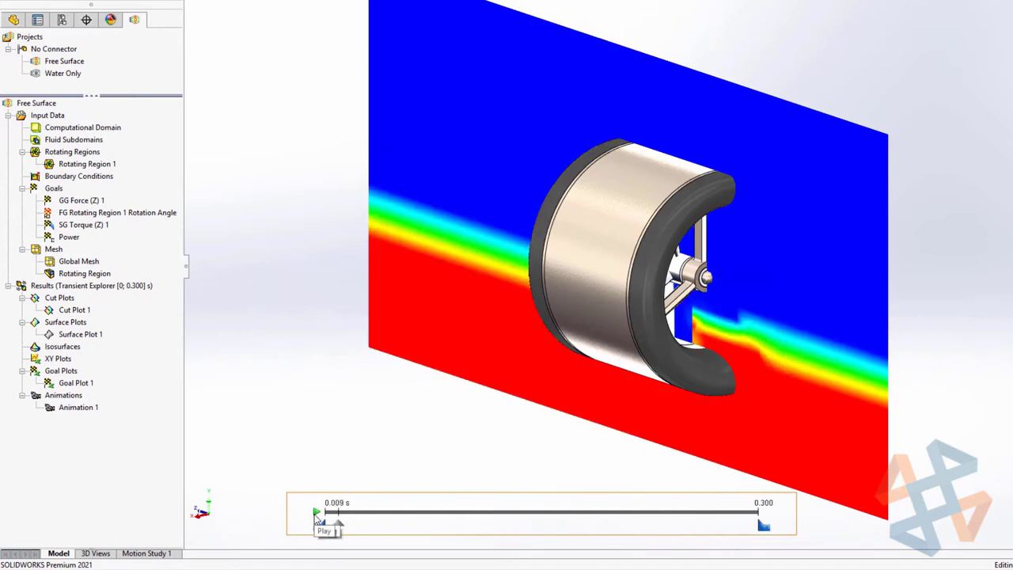
# Show Goal Plot 1 values, switching between the history charts and summary table.
pyautogui.rightClick(77, 383)
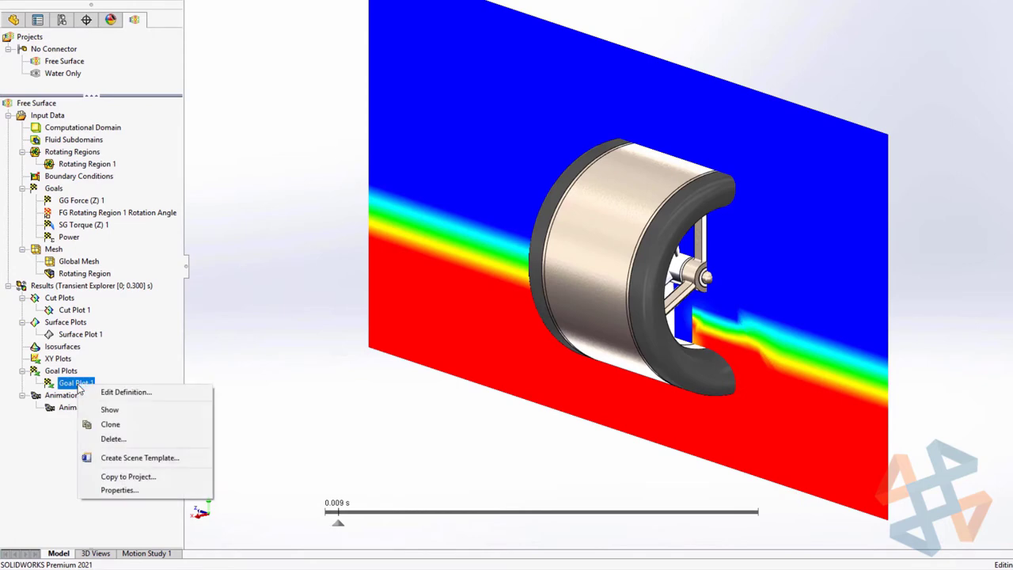
pyautogui.click(95, 391)
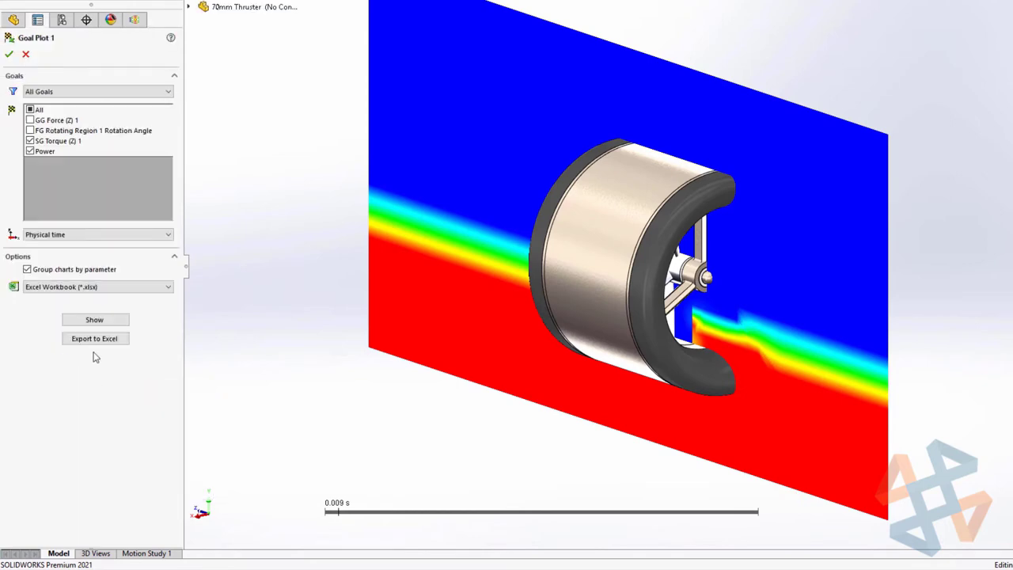
pyautogui.click(94, 319)
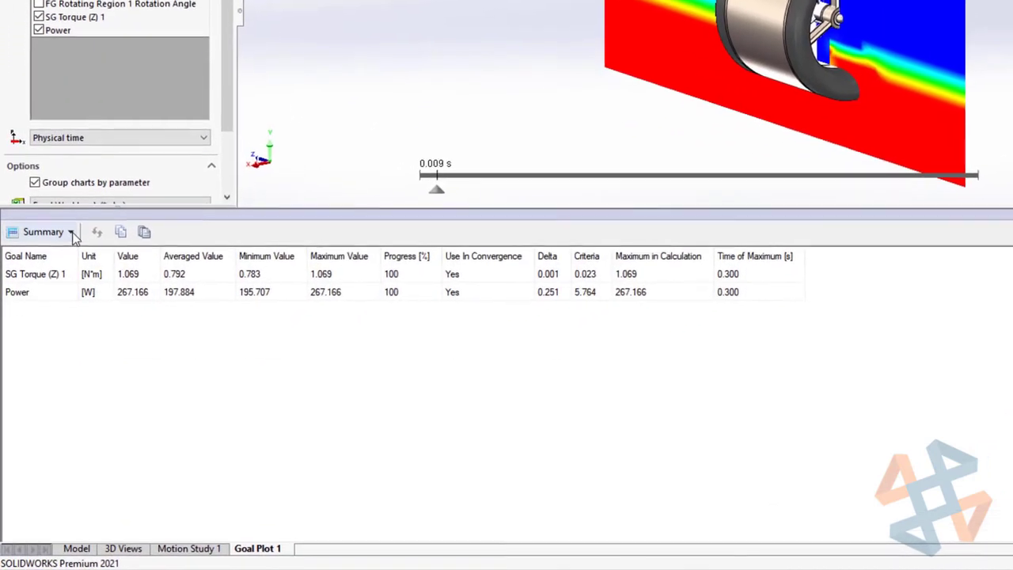
pyautogui.click(71, 232)
pyautogui.click(55, 274)
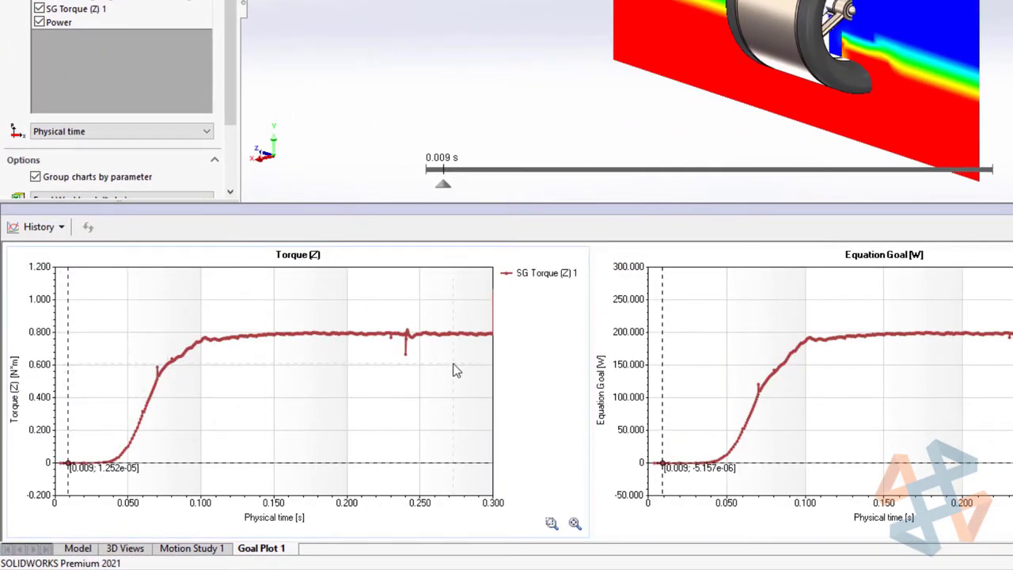
pyautogui.click(61, 227)
pyautogui.click(68, 251)
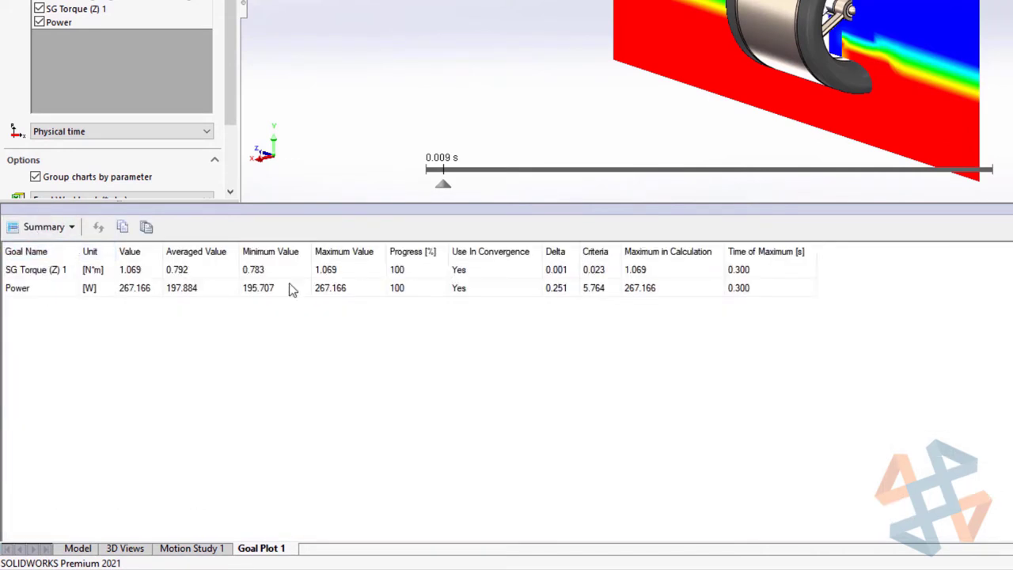
# Review torque and power maximums (1.069, 267.166) and their times, then close Goal Plot 1.
pyautogui.click(666, 274)
pyautogui.click(682, 292)
pyautogui.click(767, 291)
pyautogui.click(767, 269)
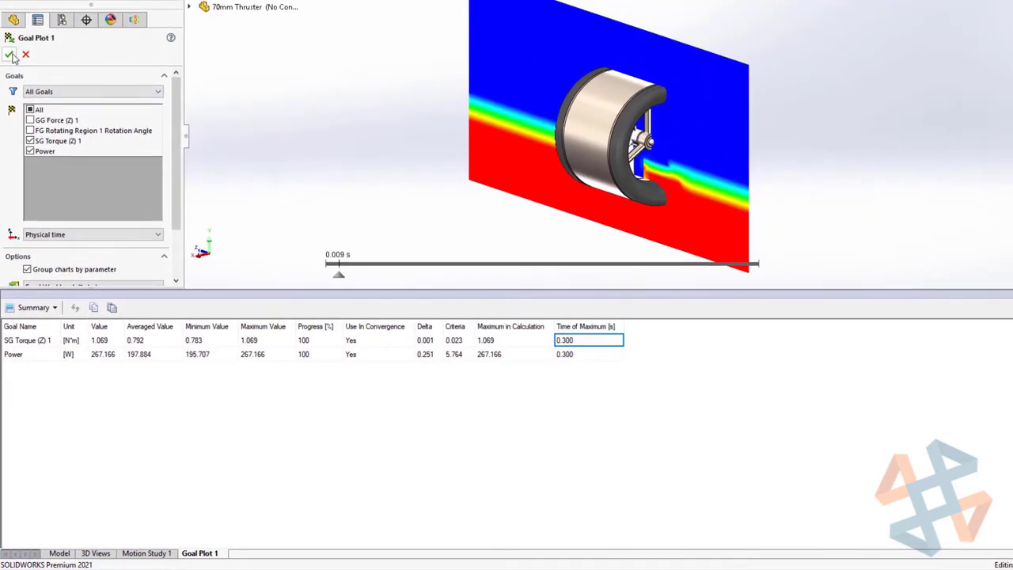
pyautogui.click(11, 54)
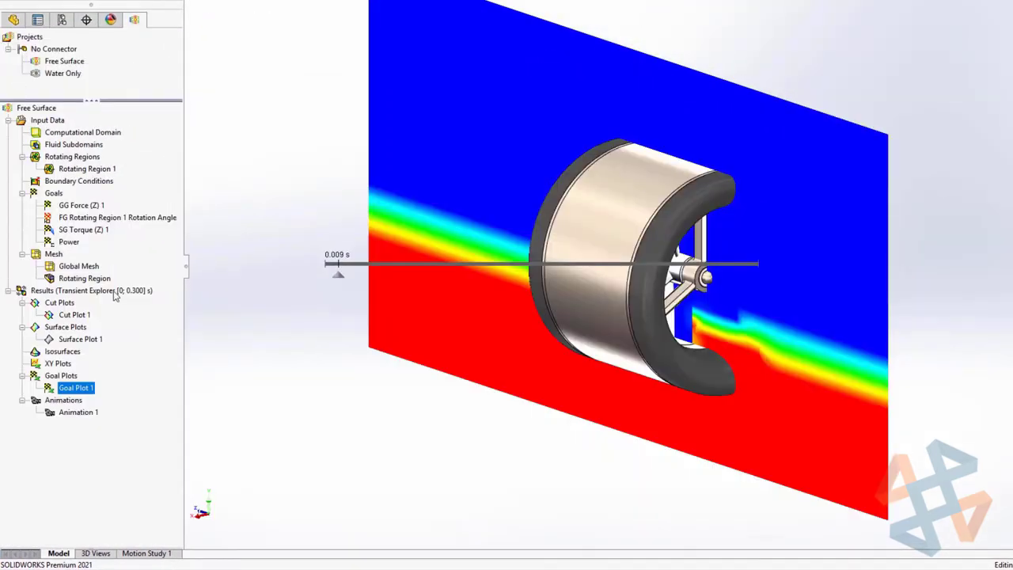
# Turn off the Transient Explorer and show the water isosurface for the Water Only project.
pyautogui.rightClick(112, 291)
pyautogui.click(132, 304)
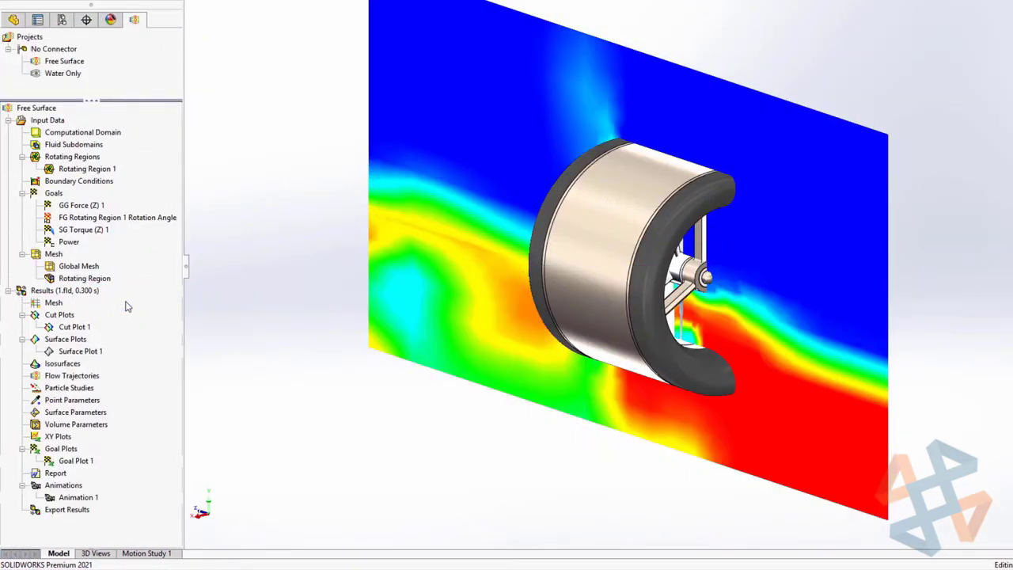
pyautogui.rightClick(95, 292)
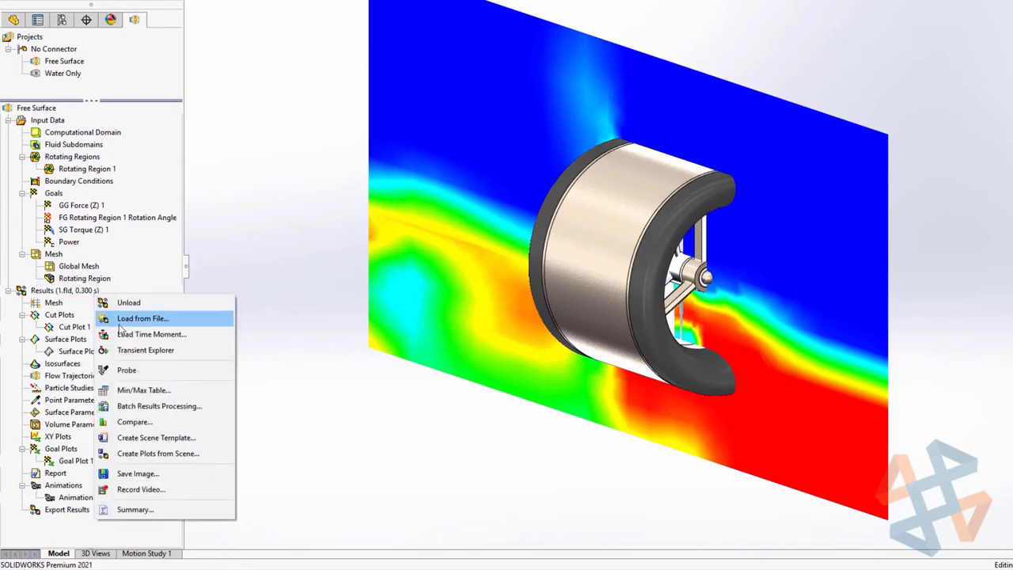
pyautogui.click(204, 455)
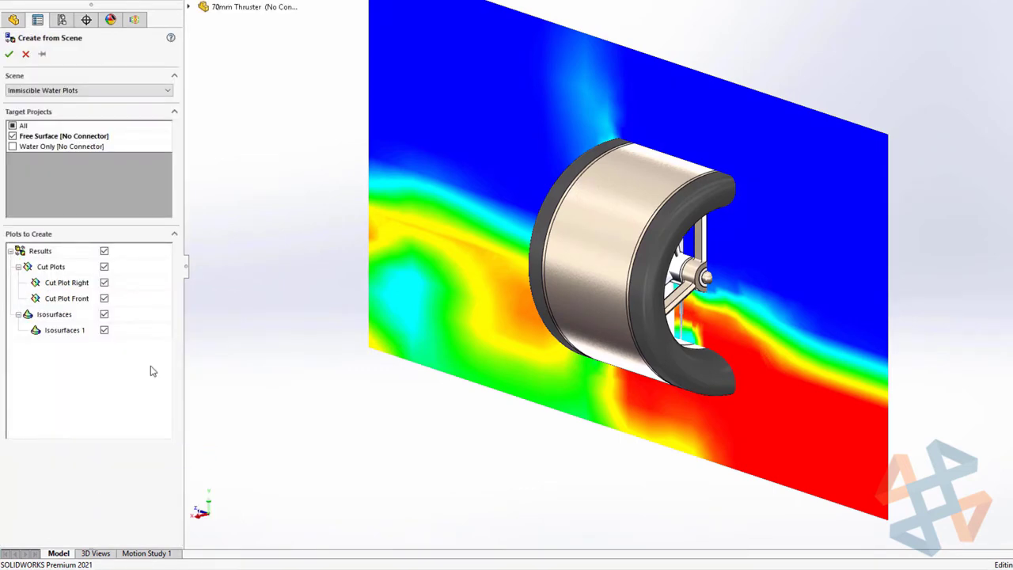
pyautogui.click(13, 147)
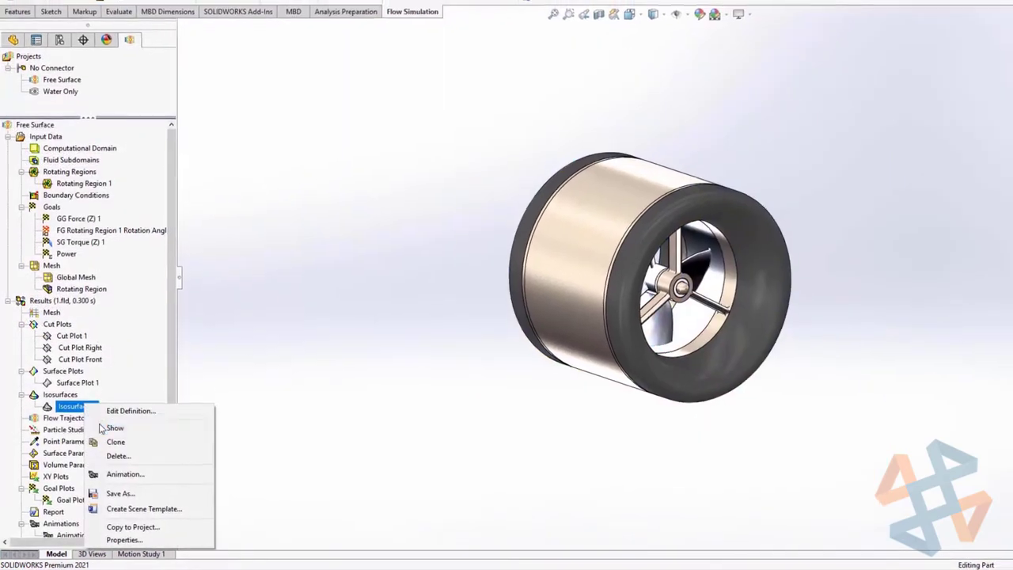
pyautogui.click(237, 424)
pyautogui.moveTo(224, 372); pyautogui.dragTo(199, 364, button='middle')
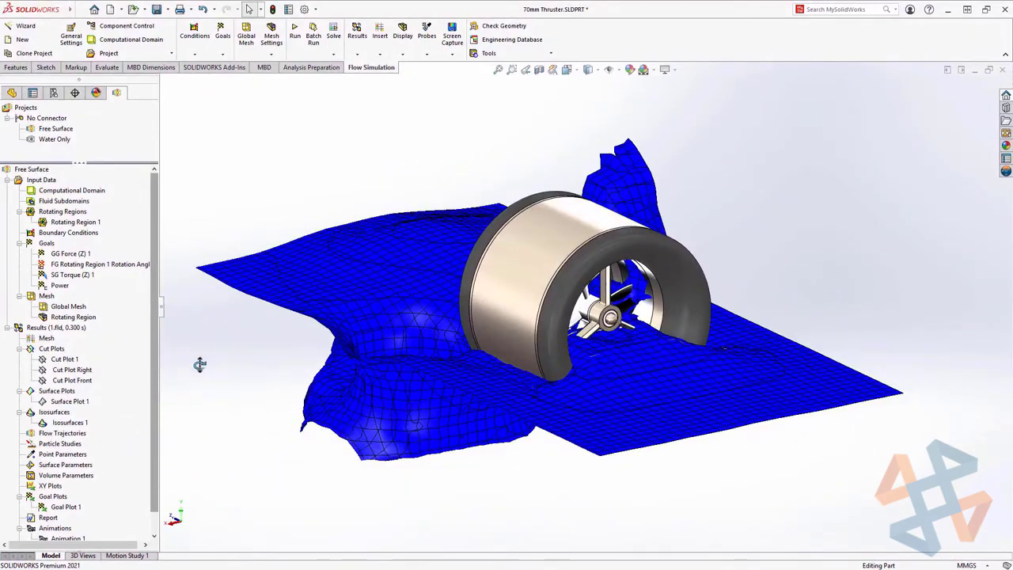
# Show the three cut plots and Surface Plot 1, then start a results scene template.
pyautogui.click(64, 360)
pyautogui.keyDown('shift'); pyautogui.click(64, 380); pyautogui.keyUp('shift')
pyautogui.rightClick(63, 380)
pyautogui.click(87, 386)
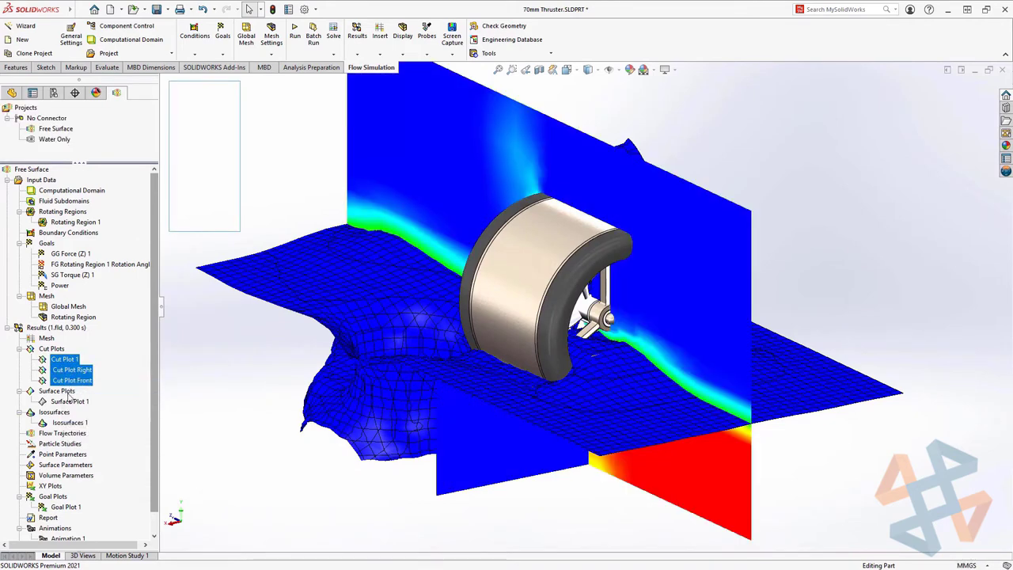
pyautogui.rightClick(70, 402)
pyautogui.click(92, 421)
pyautogui.moveTo(267, 415); pyautogui.dragTo(264, 391, button='middle')
pyautogui.rightClick(61, 331)
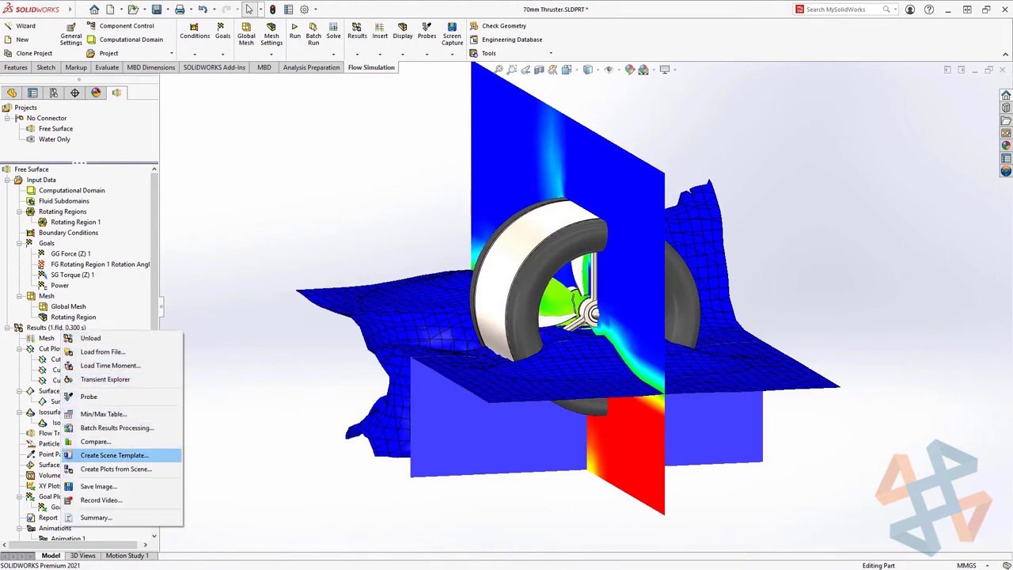
pyautogui.click(167, 457)
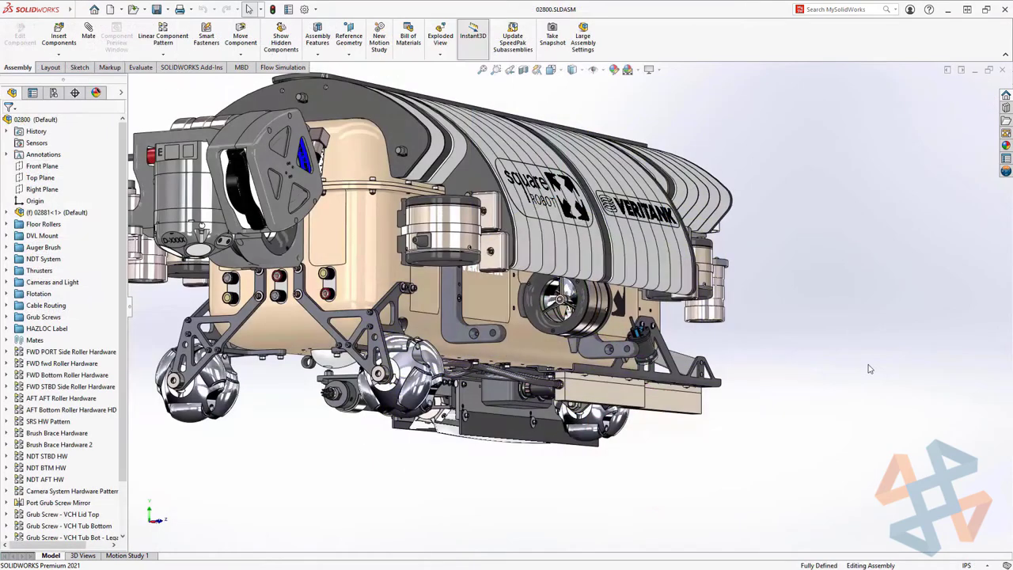
# Make the 02881-S enclosure lid transparent and display Flow Trajectories 1.
pyautogui.click(556, 353)
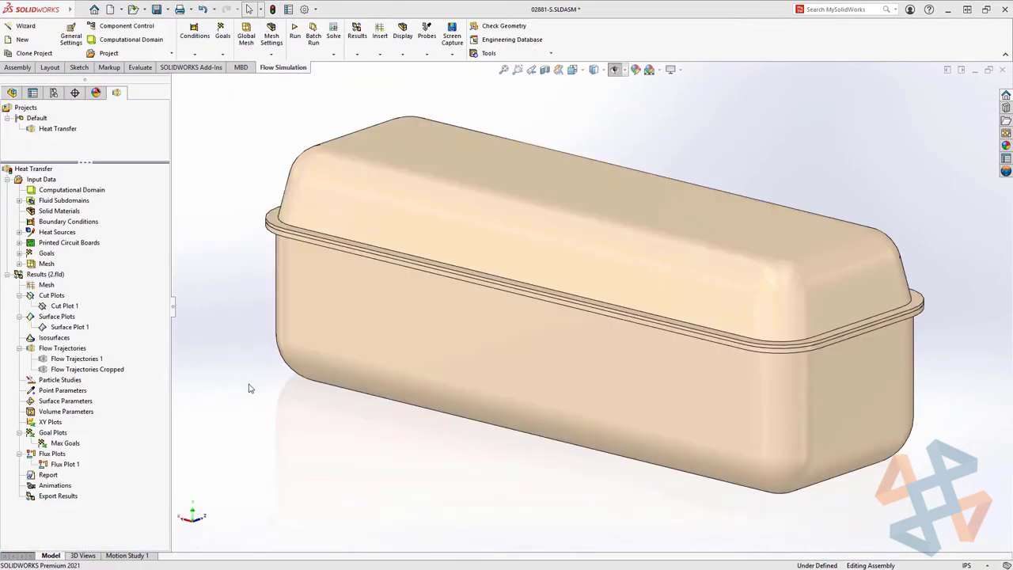
pyautogui.click(319, 321)
pyautogui.click(339, 209)
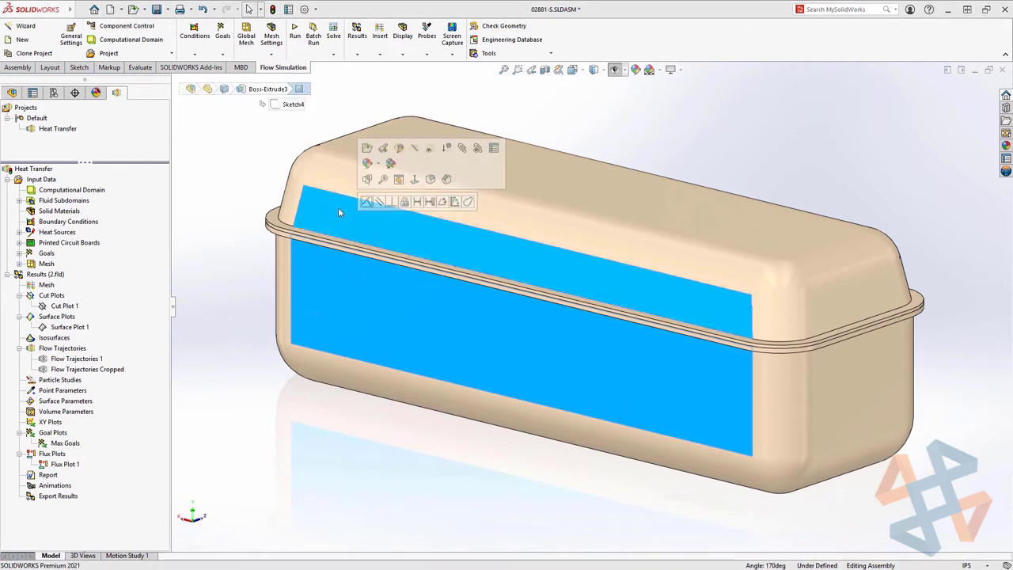
pyautogui.click(433, 150)
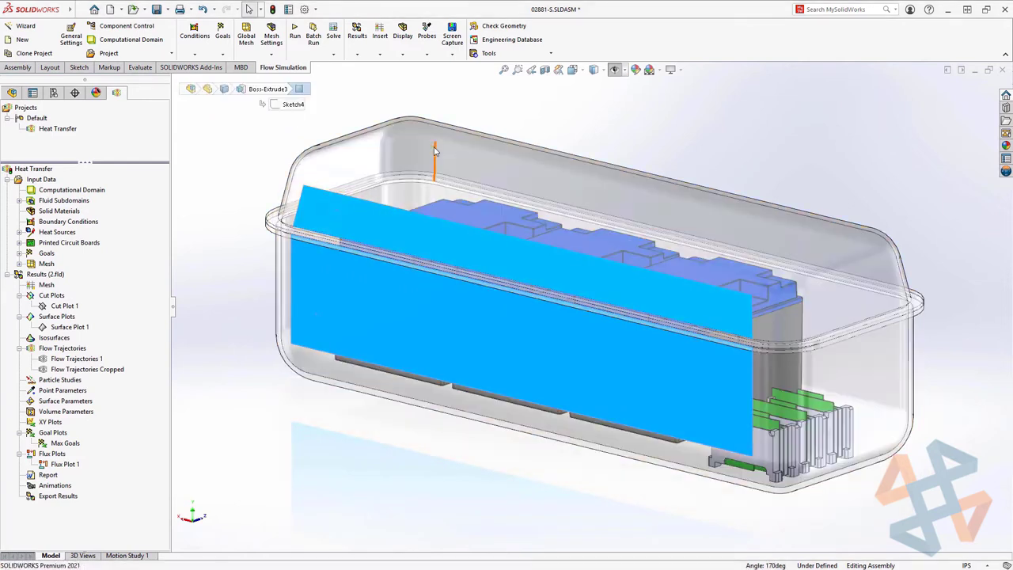
pyautogui.click(261, 246)
pyautogui.rightClick(92, 360)
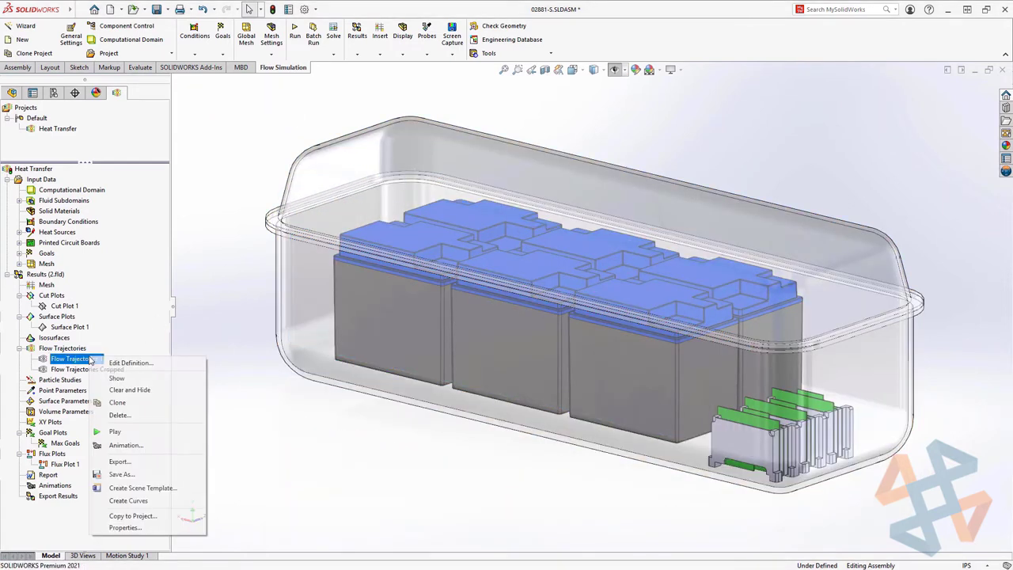
pyautogui.click(119, 421)
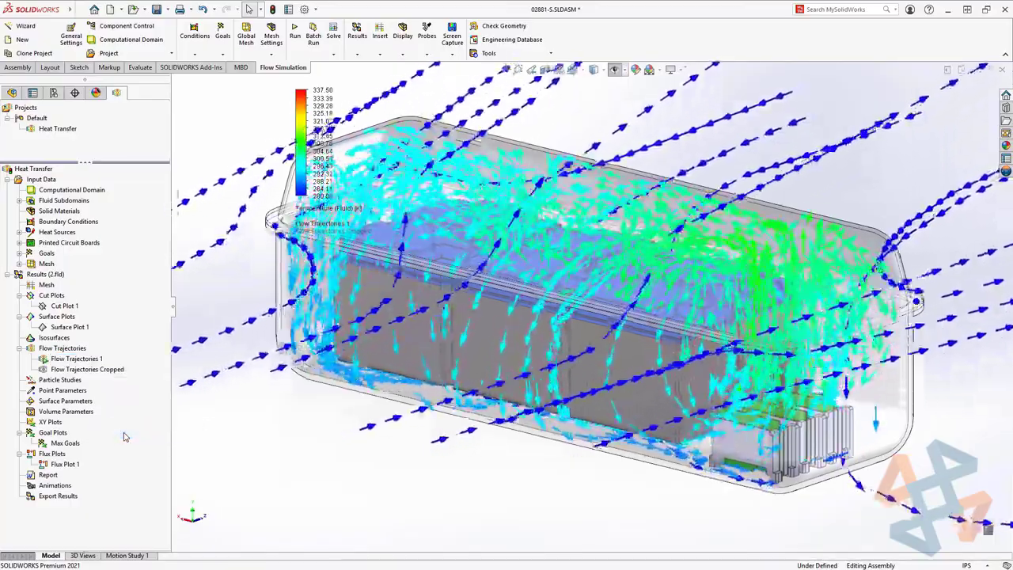
# Edit Flux Plot 1, group all components and update to trace the 120 W to the domain.
pyautogui.rightClick(65, 463)
pyautogui.click(87, 471)
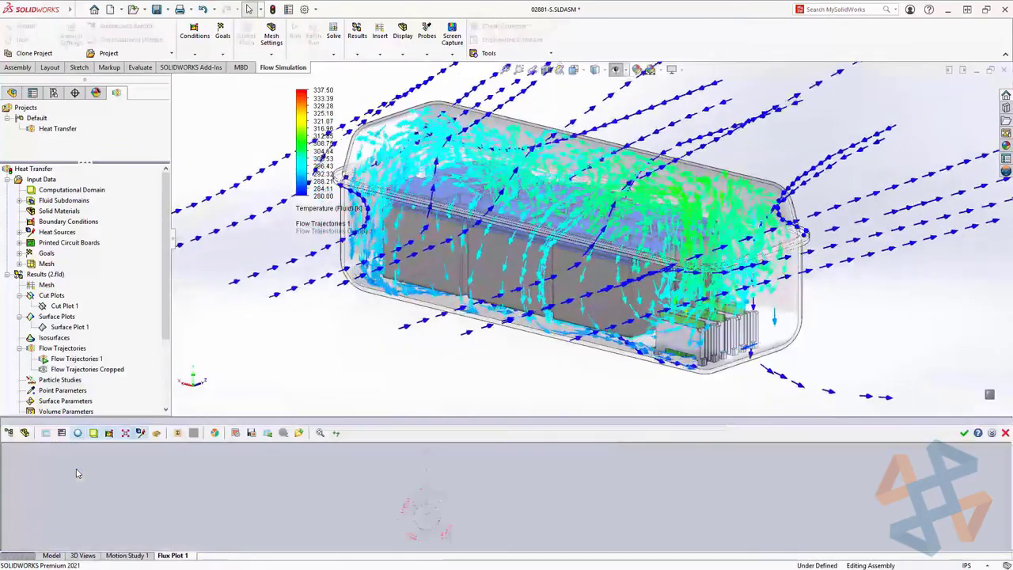
pyautogui.moveTo(155, 420); pyautogui.dragTo(170, 220)
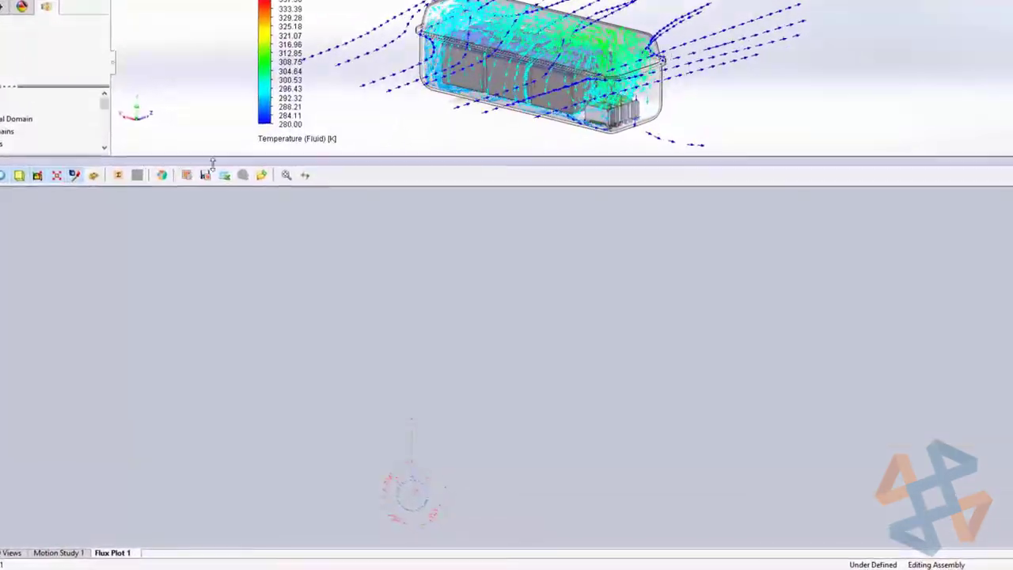
pyautogui.click(319, 203)
pyautogui.scroll(10, 405, 401)
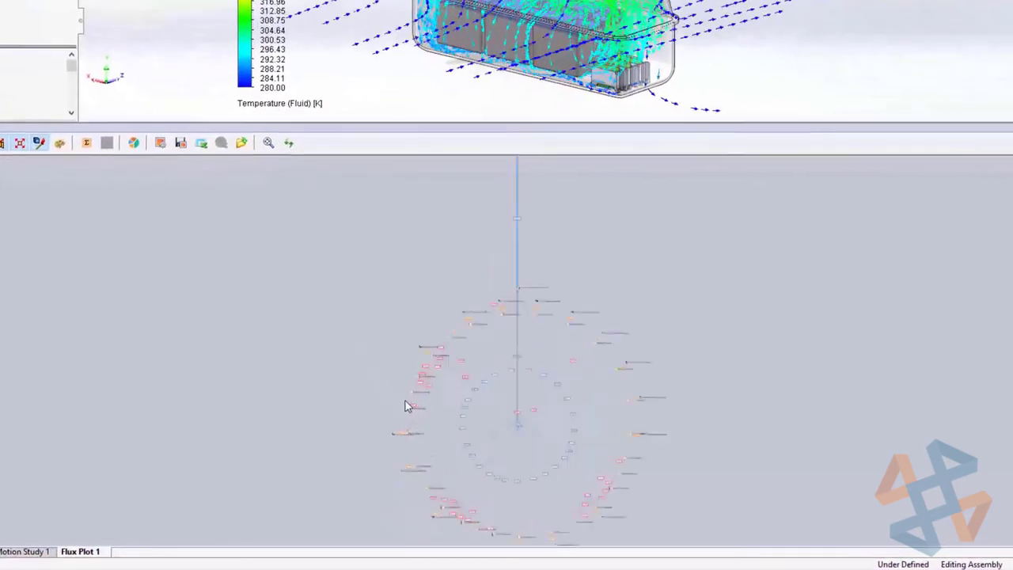
pyautogui.moveTo(561, 458); pyautogui.dragTo(541, 247)
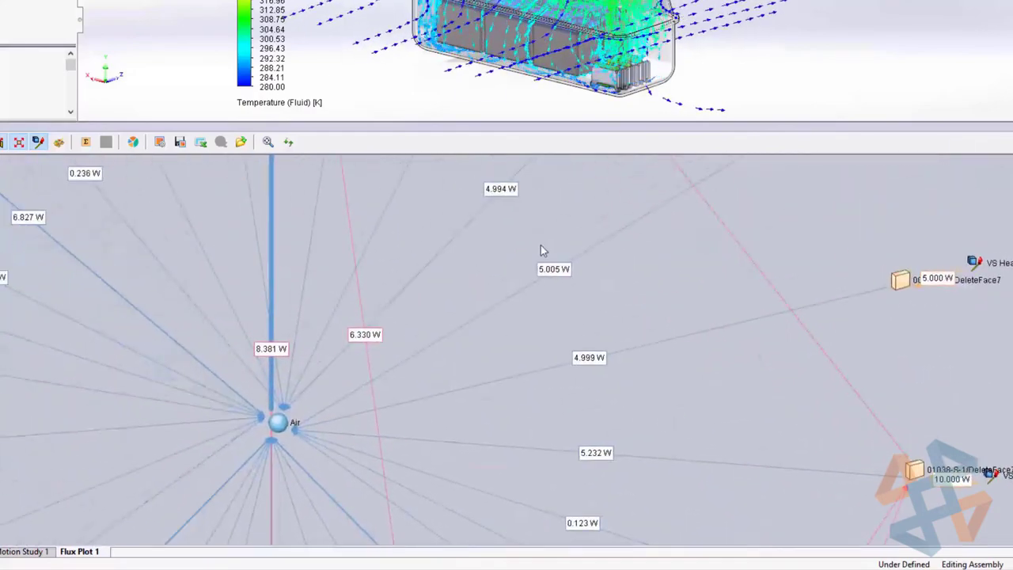
pyautogui.moveTo(447, 190); pyautogui.dragTo(512, 208)
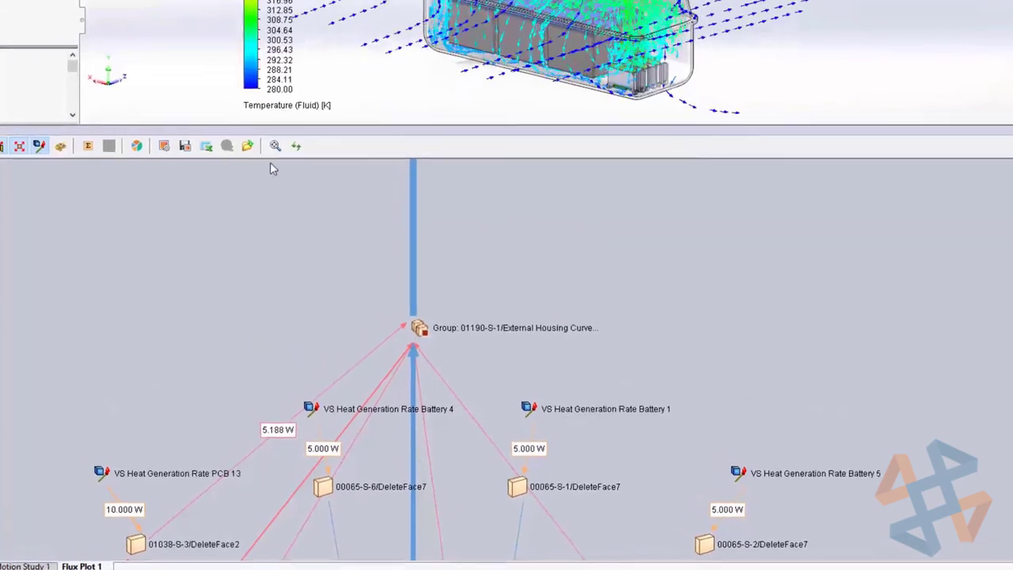
pyautogui.click(88, 142)
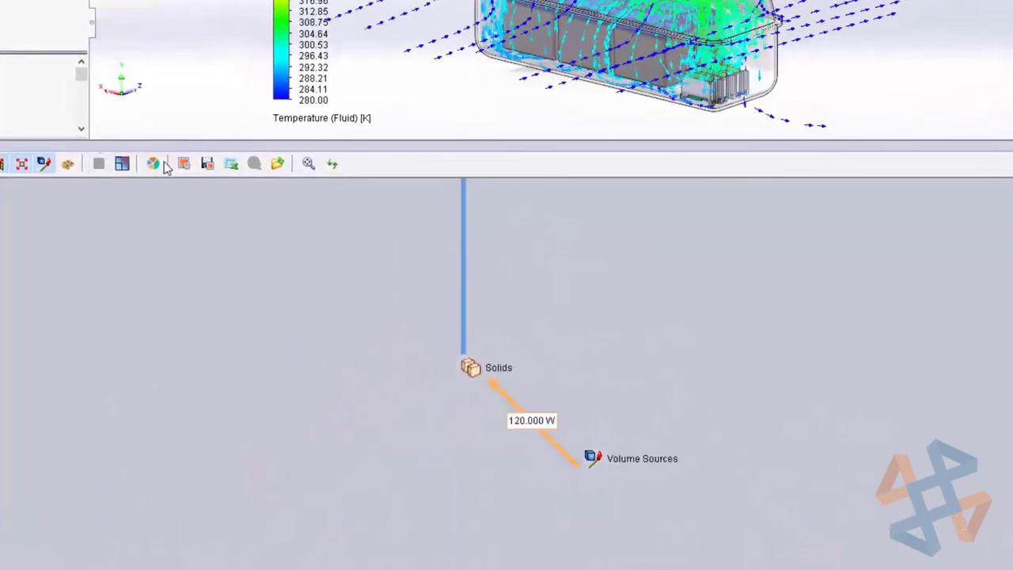
pyautogui.click(331, 163)
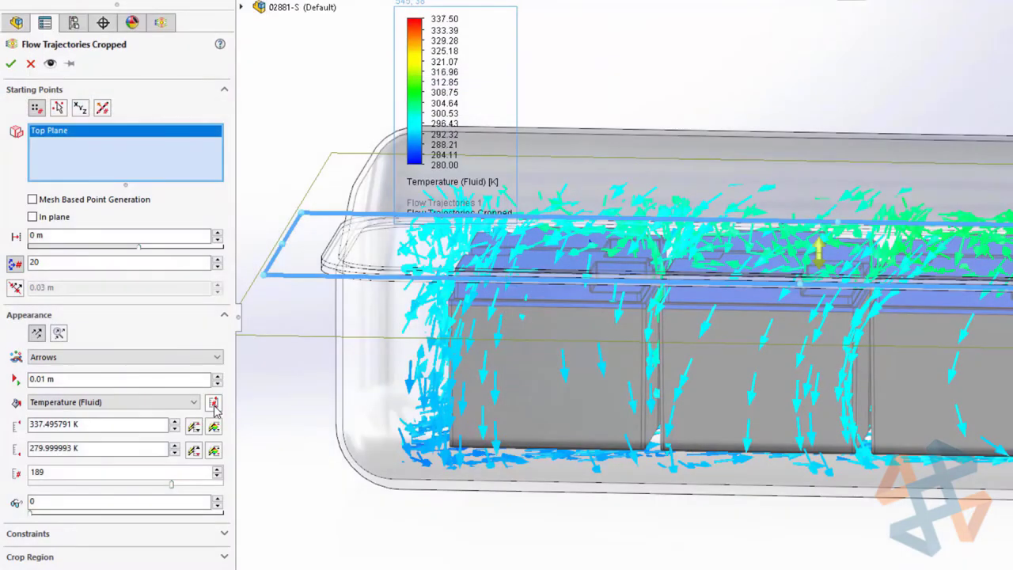
pyautogui.click(213, 404)
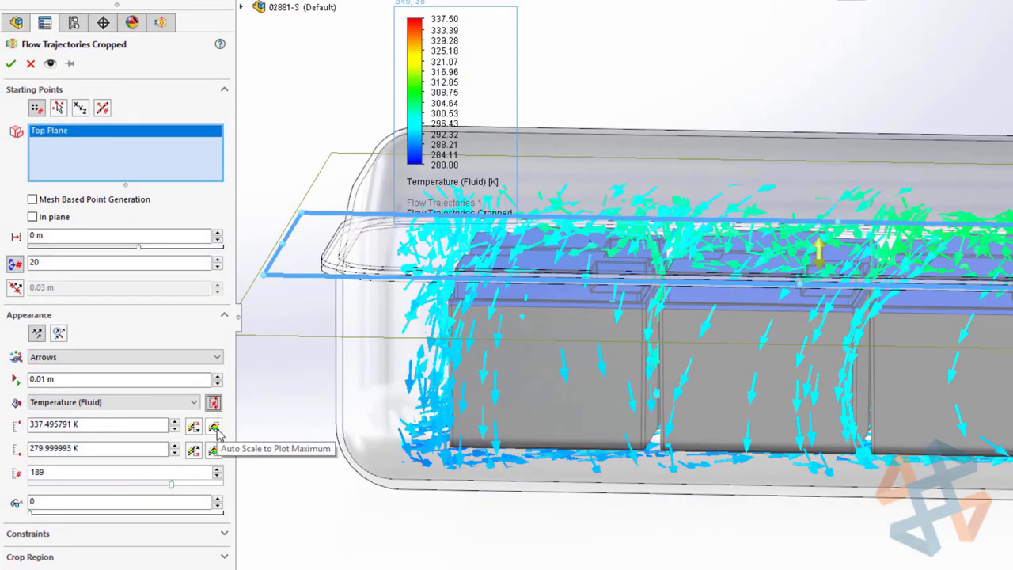
# Auto-scale the cropped trajectories' colour range to their own 280–305 K min and max.
pyautogui.click(215, 428)
pyautogui.click(215, 449)
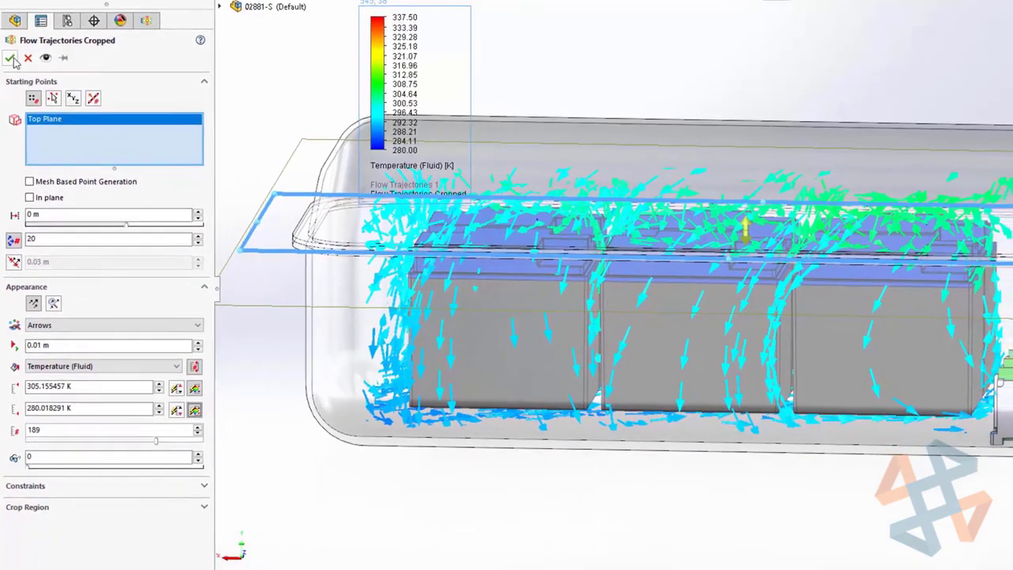
pyautogui.click(11, 63)
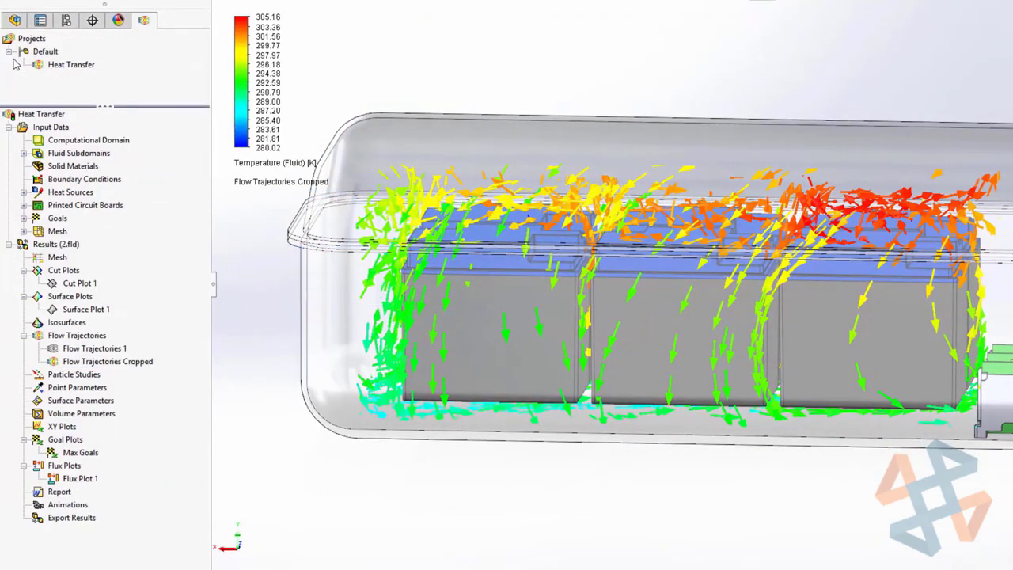
pyautogui.moveTo(663, 508); pyautogui.dragTo(596, 536, button='middle')
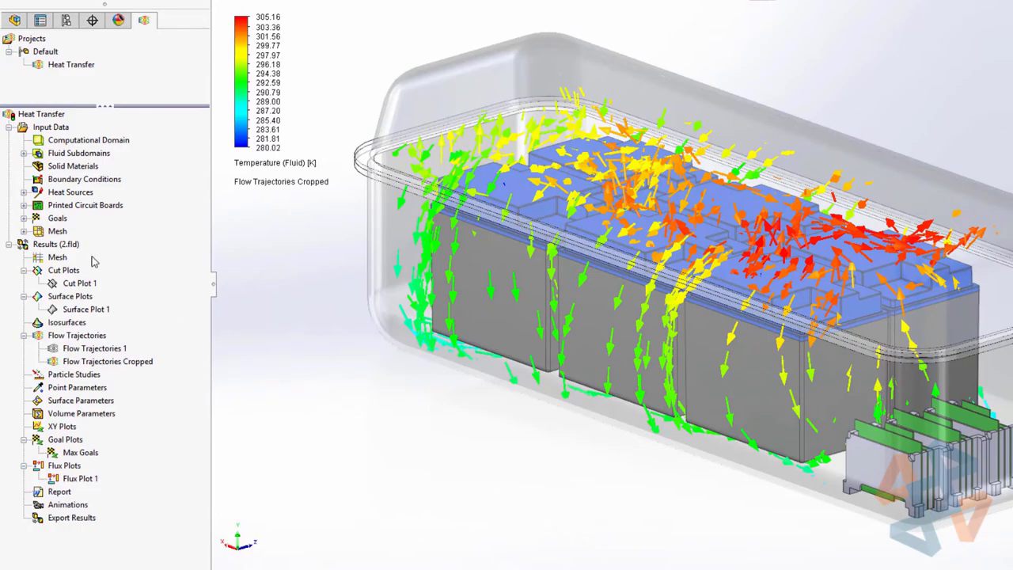
# Open the Max Battery Temperature goal and select its whole expression.
pyautogui.click(23, 218)
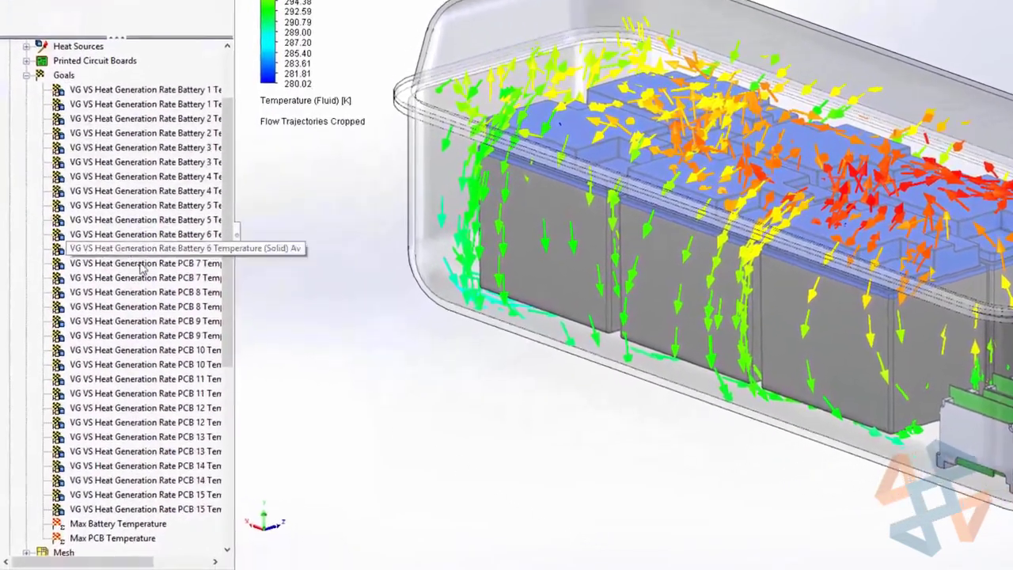
pyautogui.click(139, 526)
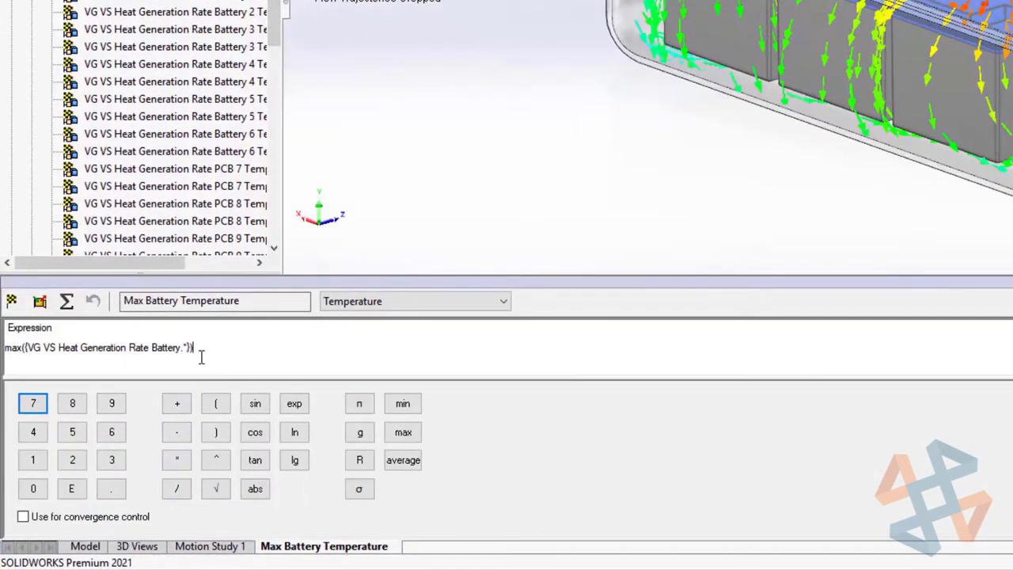
pyautogui.moveTo(201, 357); pyautogui.dragTo(4, 361)
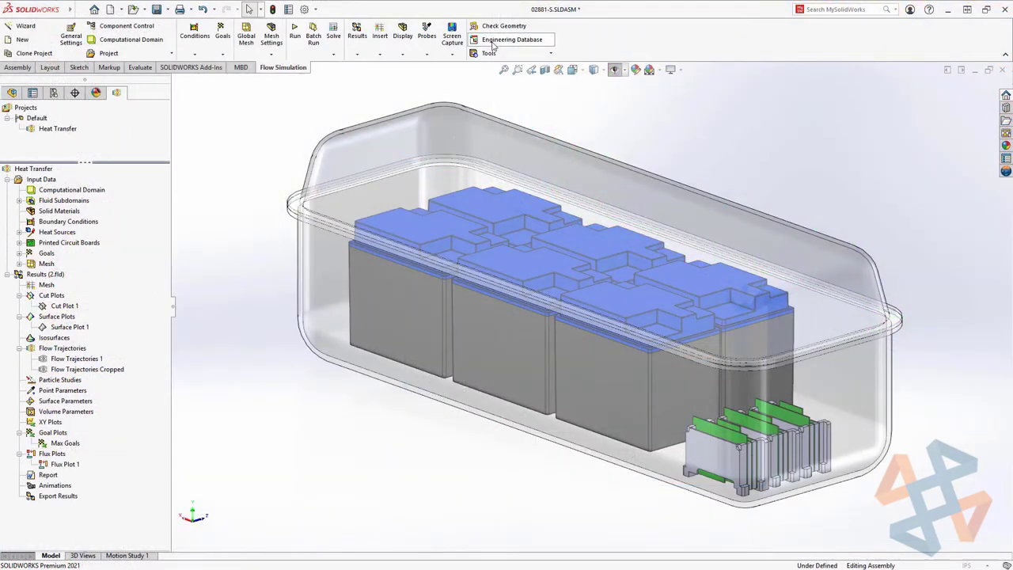
# Browse the engineering database's custom visualization parameters and the y TRH properties and formula.
pyautogui.click(492, 41)
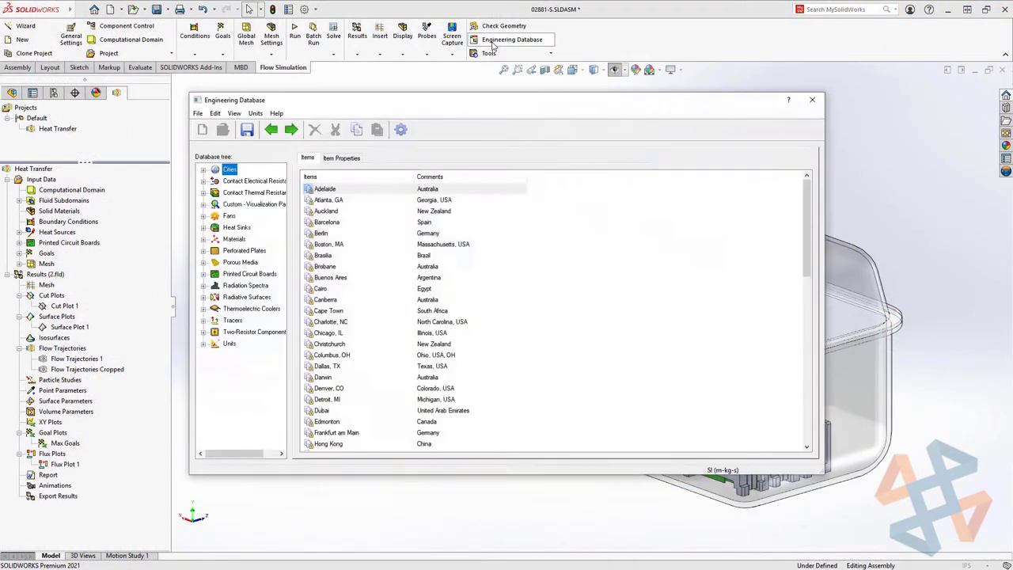
pyautogui.click(267, 205)
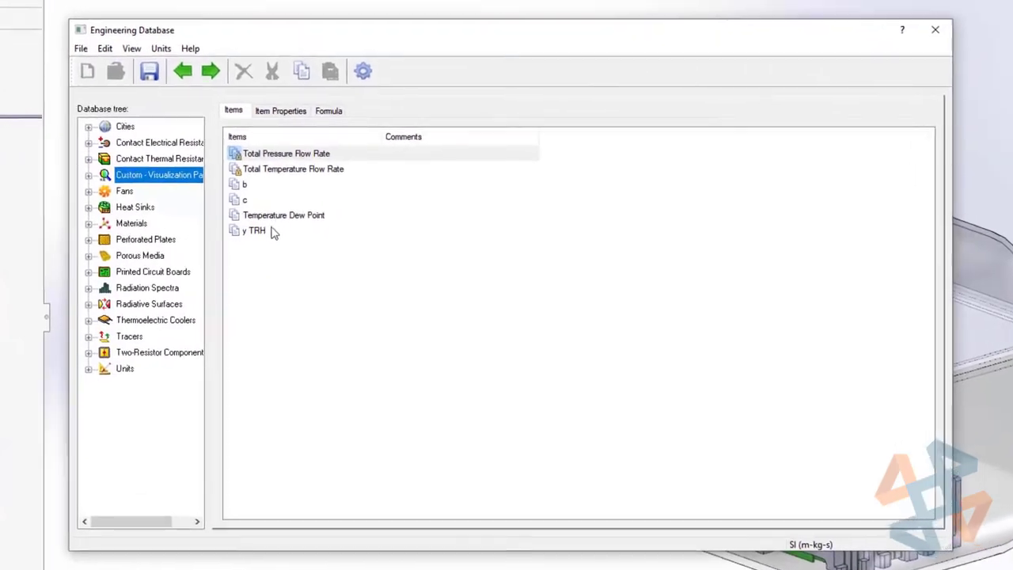
pyautogui.click(267, 230)
pyautogui.click(287, 111)
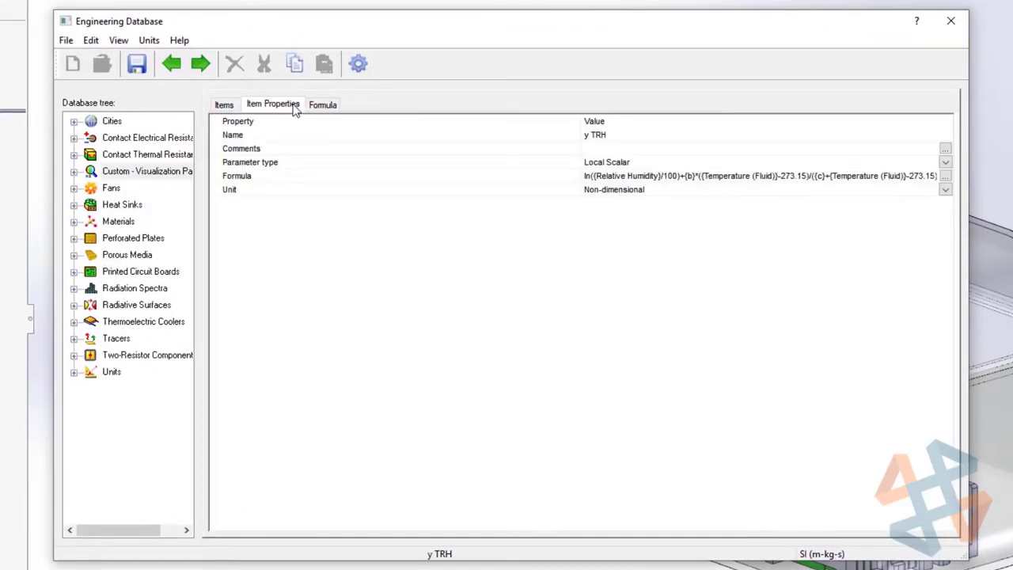
pyautogui.click(323, 105)
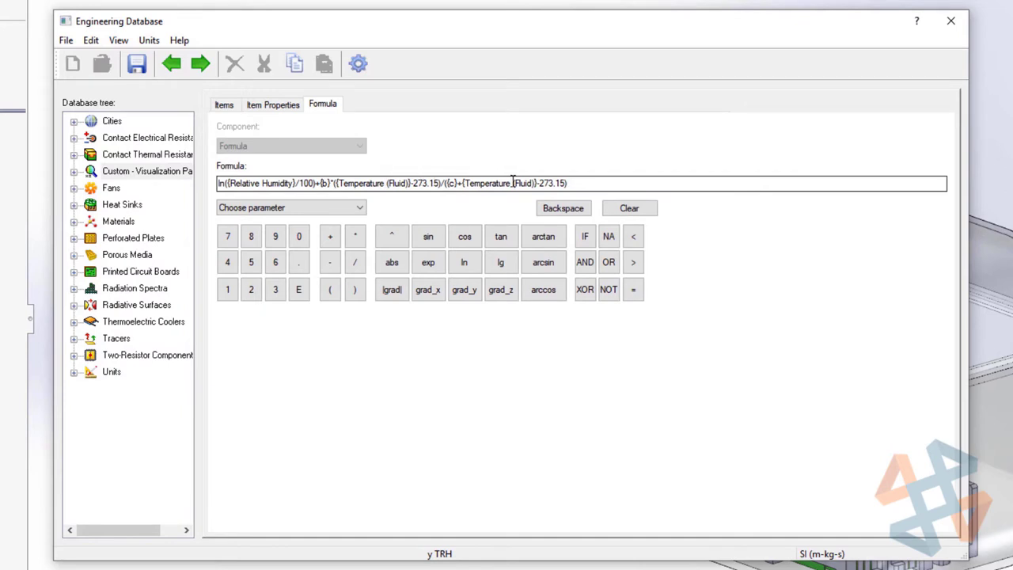
pyautogui.click(224, 105)
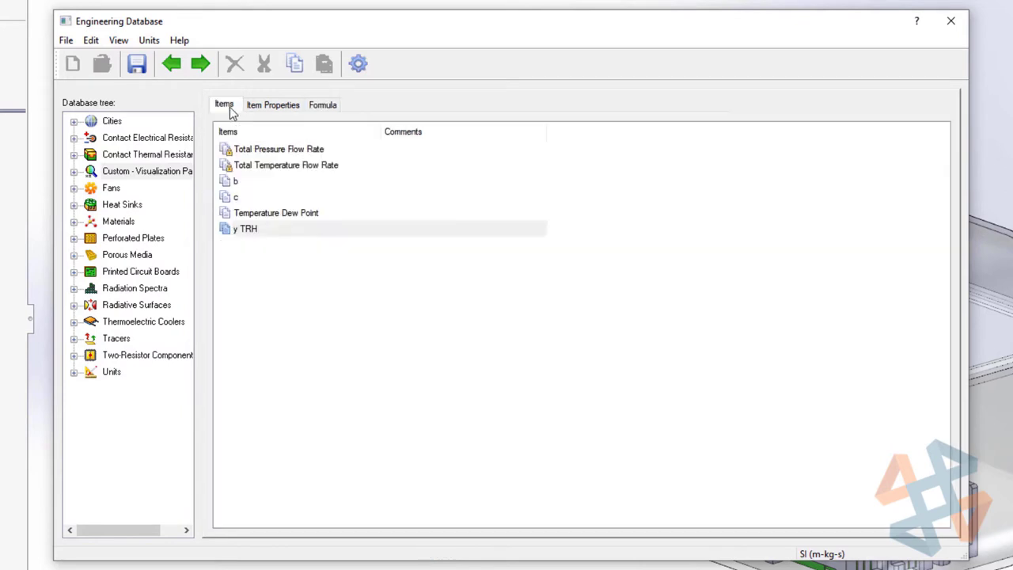
# View the Temperature Dew Point formula, then open part 01640 on its own.
pyautogui.click(258, 215)
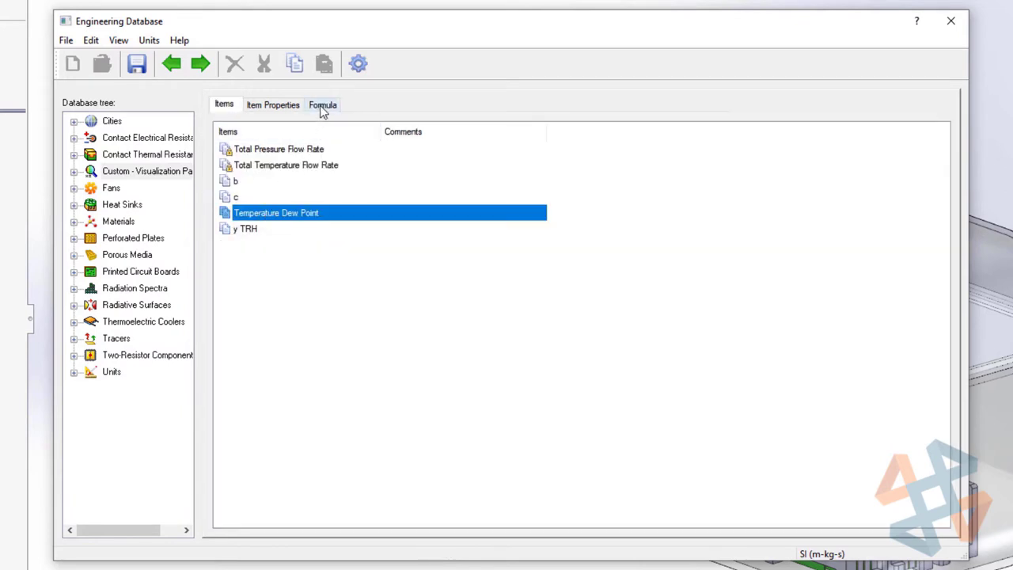
pyautogui.click(320, 107)
pyautogui.click(263, 183)
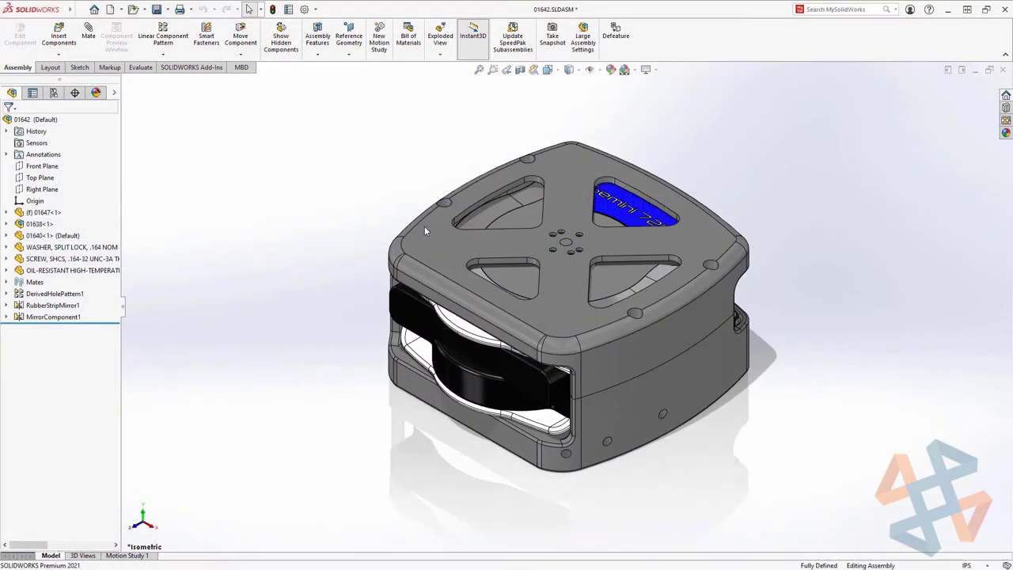
pyautogui.click(424, 225)
pyautogui.click(455, 195)
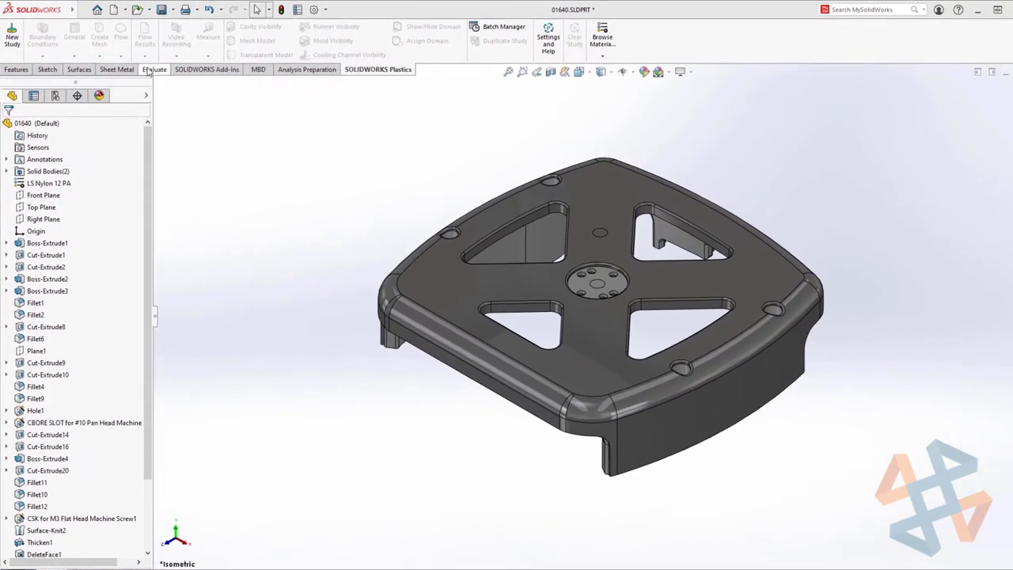
# Create a new plastics study using the Multi Material Overmolding injection process.
pyautogui.click(11, 35)
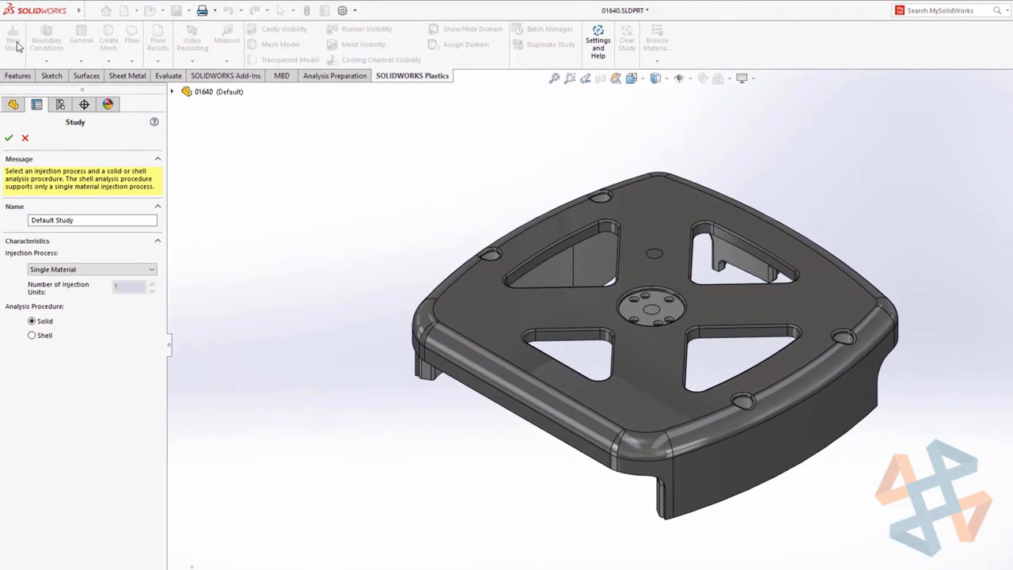
pyautogui.click(146, 269)
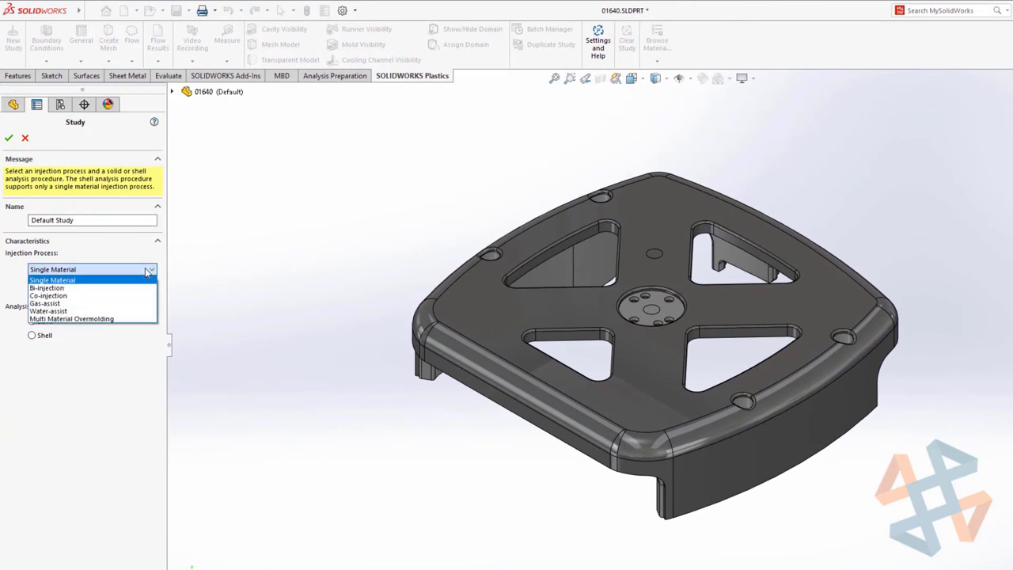
pyautogui.click(140, 319)
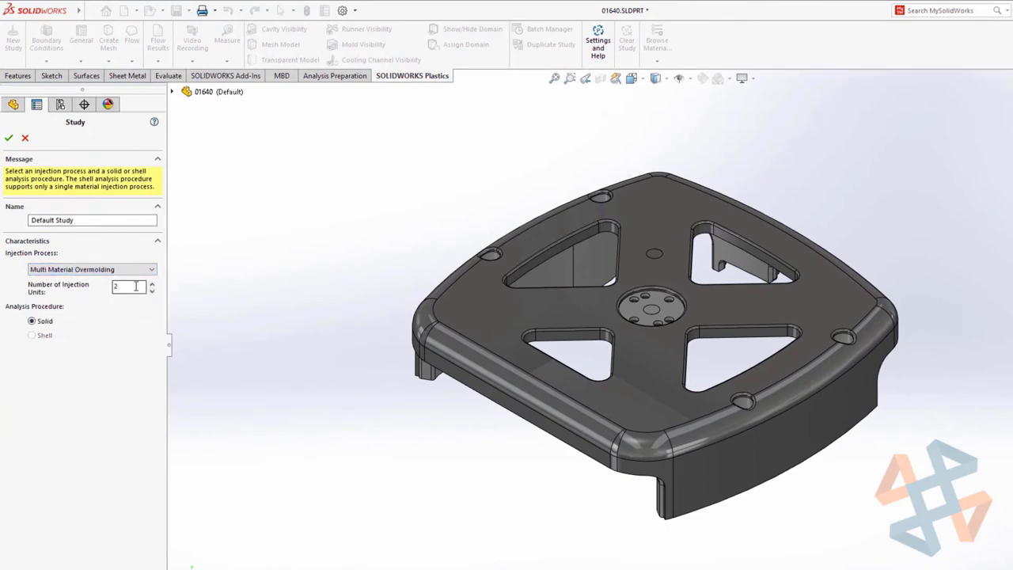
pyautogui.click(9, 137)
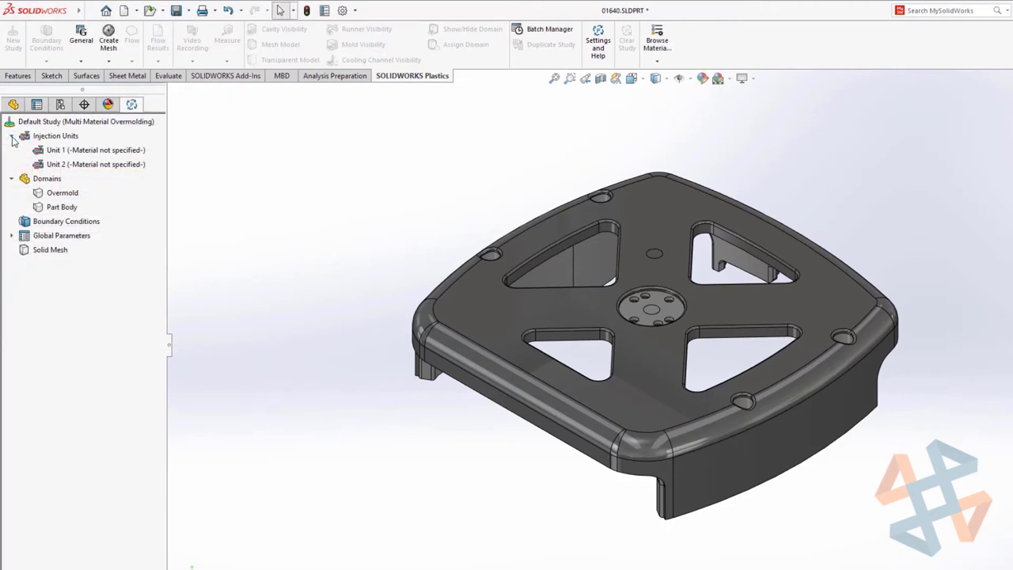
# Assign injection Unit 1 the BASF / ABS6003 material from the default database.
pyautogui.rightClick(68, 154)
pyautogui.click(115, 159)
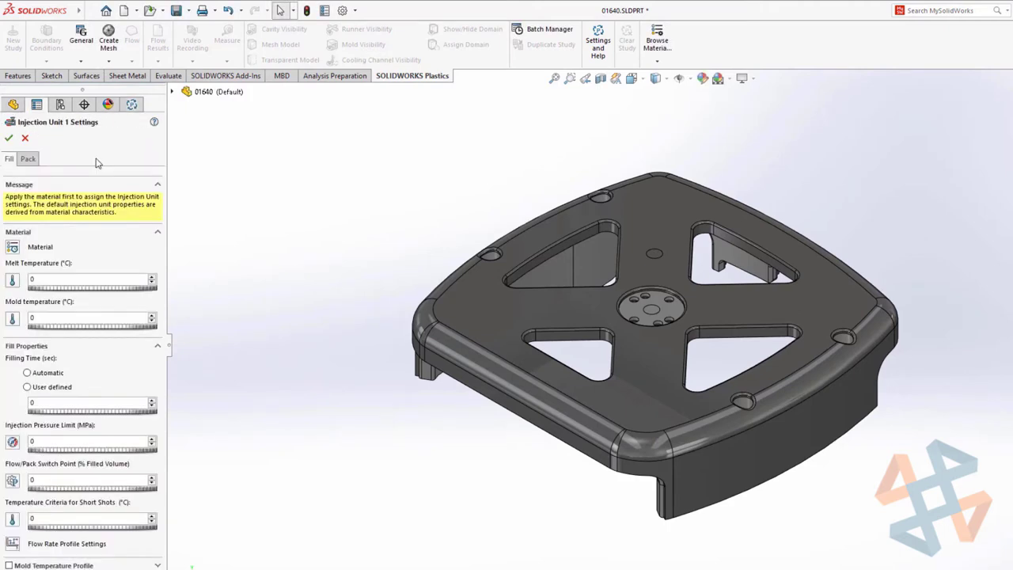
pyautogui.click(14, 248)
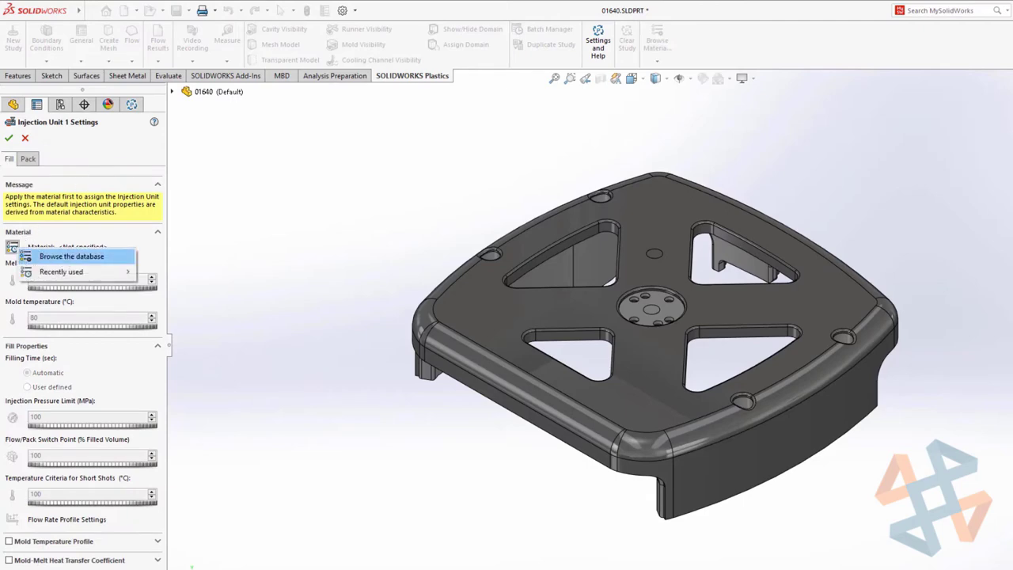
pyautogui.click(60, 257)
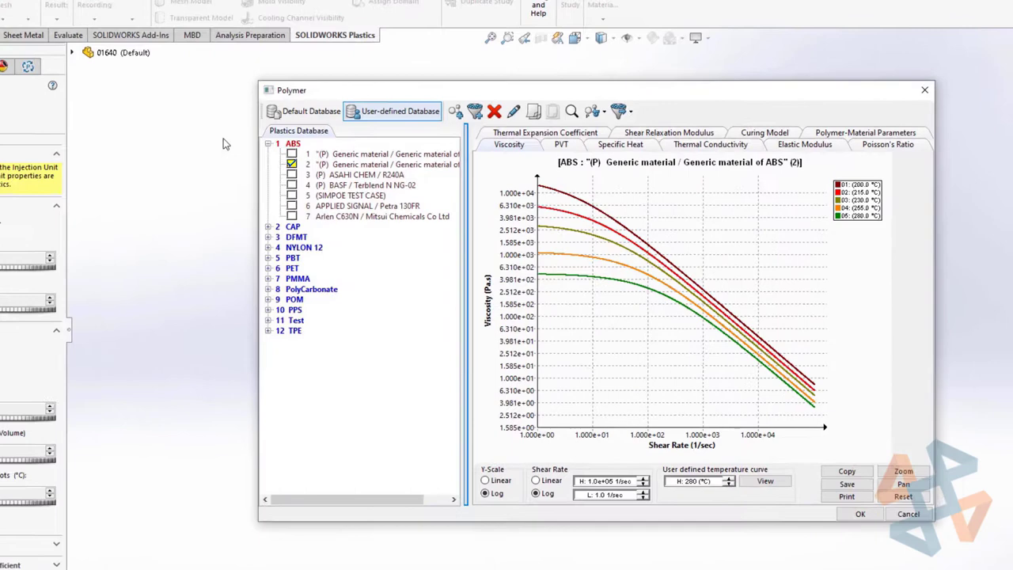
pyautogui.click(384, 145)
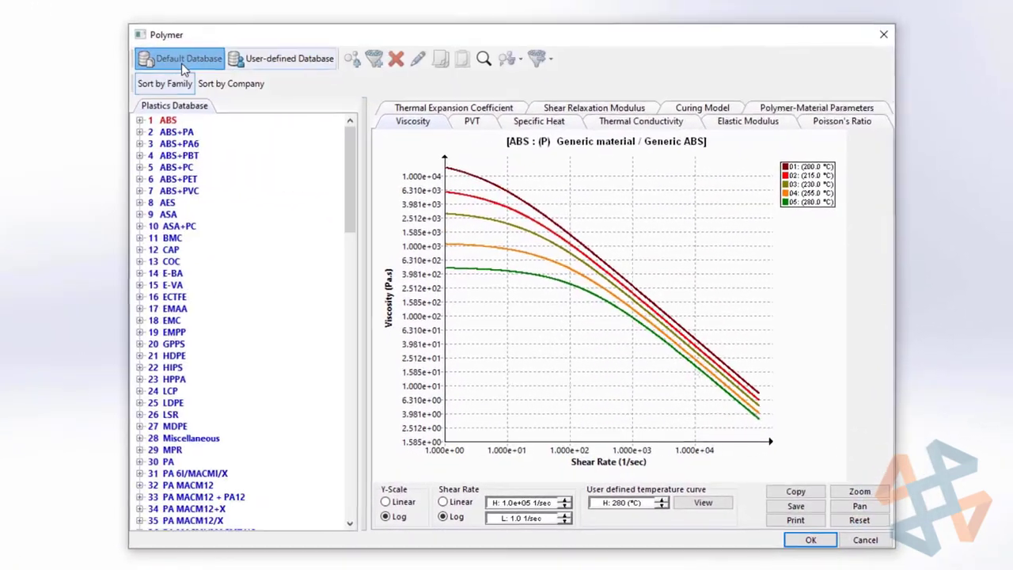
pyautogui.click(136, 119)
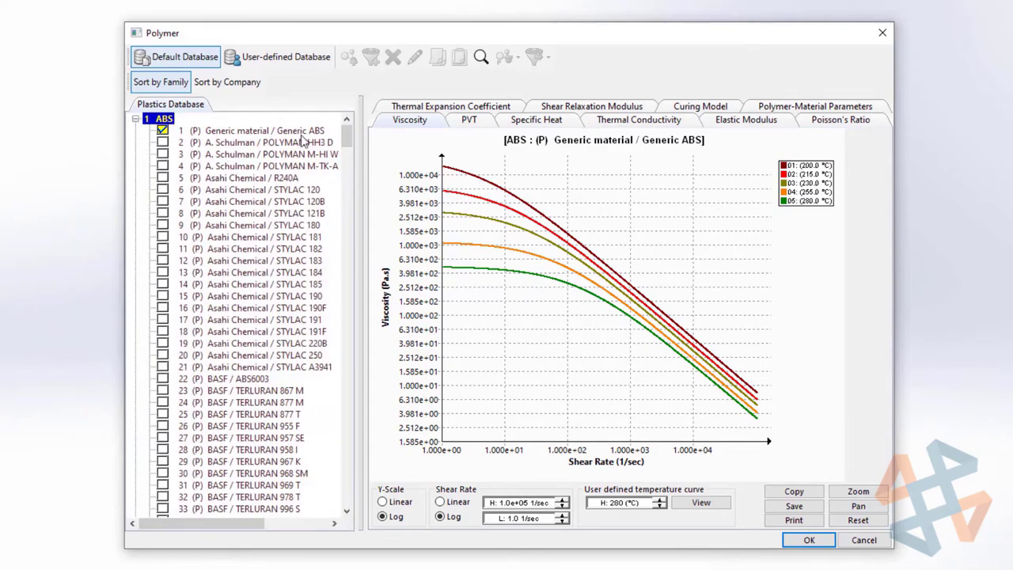
pyautogui.moveTo(349, 143)
pyautogui.mouseDown()
pyautogui.moveTo(352, 354)
pyautogui.moveTo(354, 136)
pyautogui.mouseUp()
pyautogui.click(240, 380)
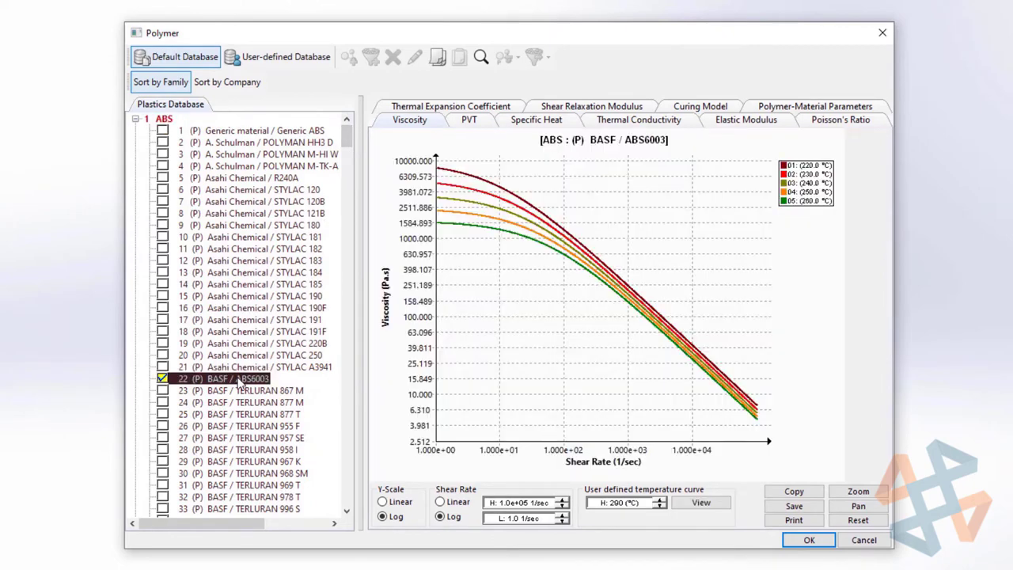
pyautogui.click(807, 540)
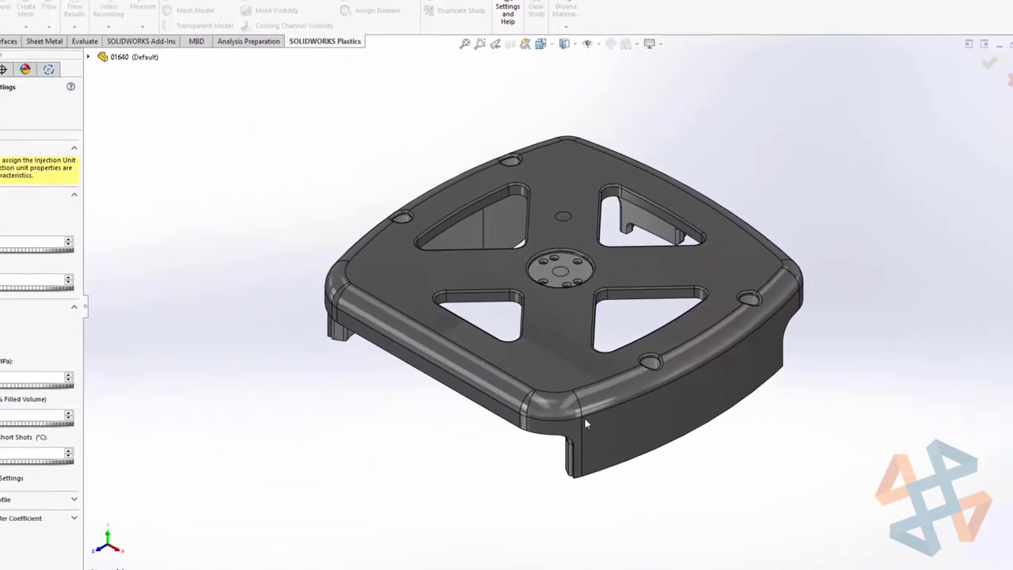
# Accept Unit 1 settings and give Unit 2 the recently used ALLRUNA W 30 S 361 material.
pyautogui.rightClick(196, 204)
pyautogui.click(213, 308)
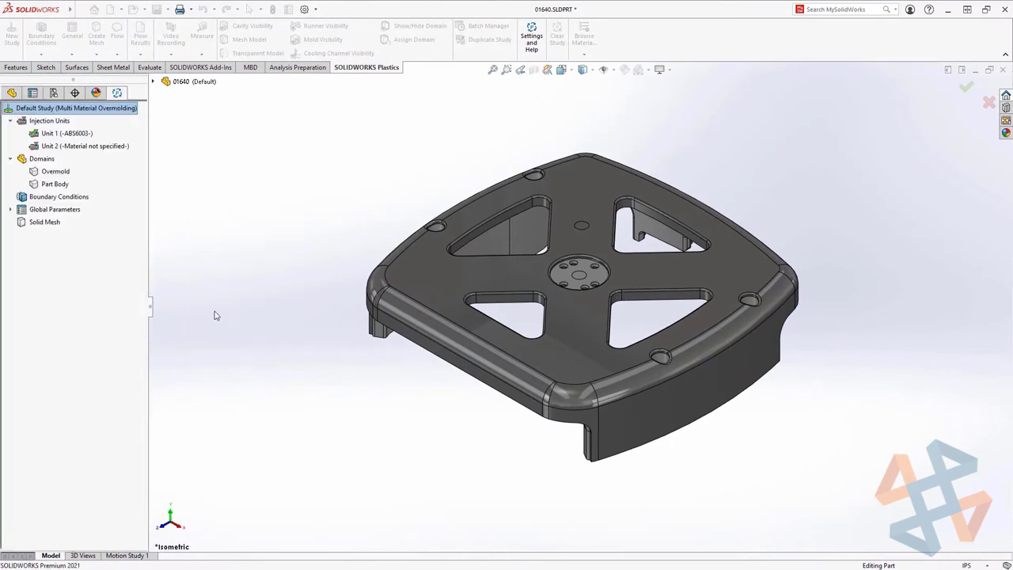
pyautogui.rightClick(73, 146)
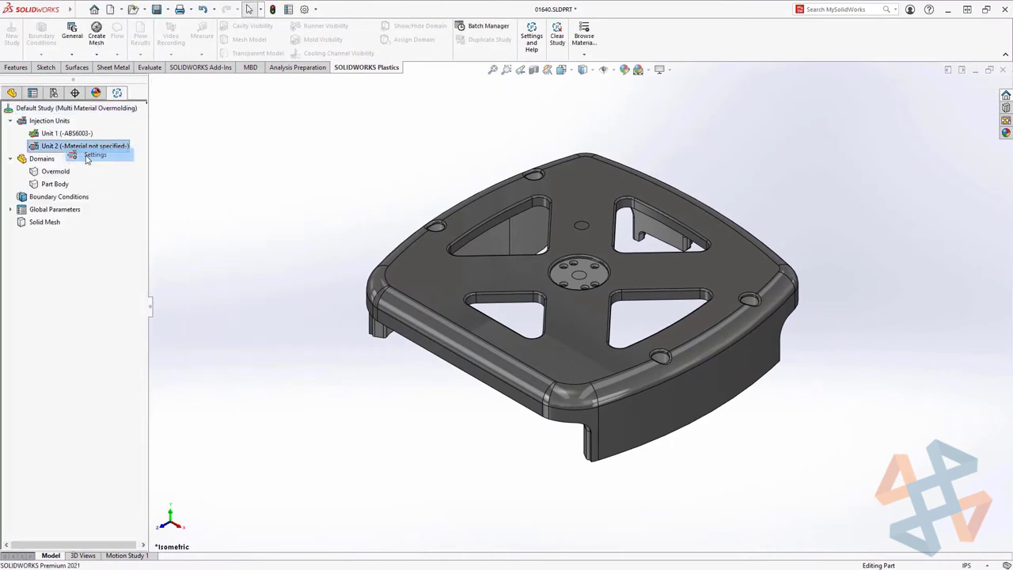
pyautogui.click(79, 155)
pyautogui.click(11, 220)
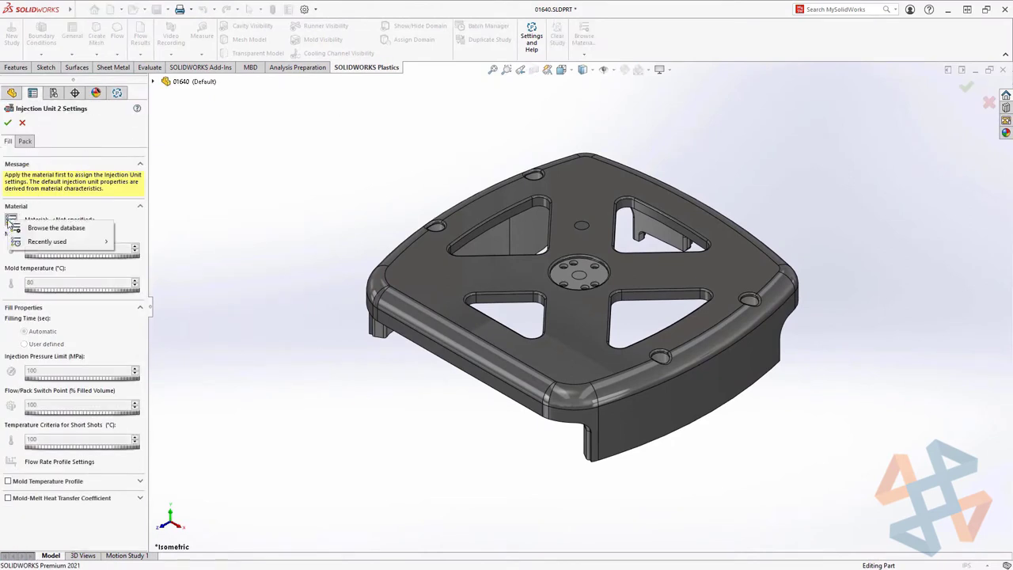
pyautogui.moveTo(71, 242)
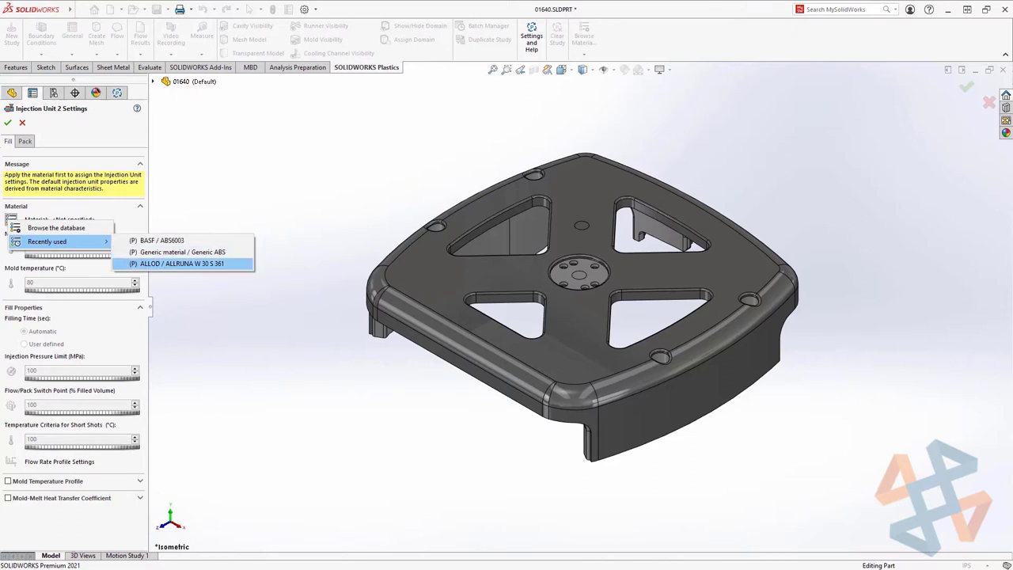
pyautogui.click(171, 263)
pyautogui.rightClick(170, 267)
pyautogui.click(188, 380)
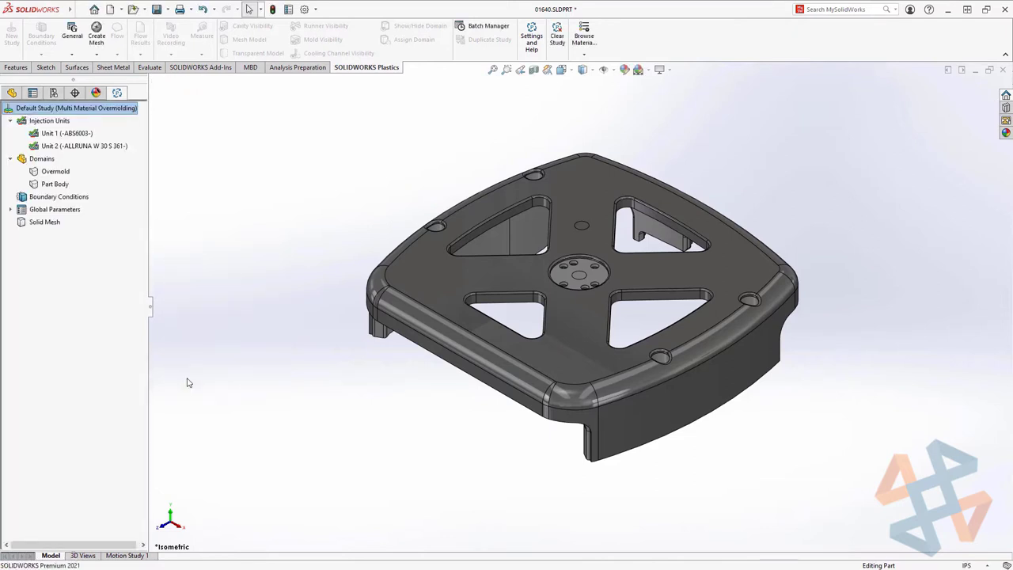
# Make Part Body the cavity for Unit 1 and Overmold the cavity for Unit 2.
pyautogui.rightClick(52, 186)
pyautogui.moveTo(101, 196)
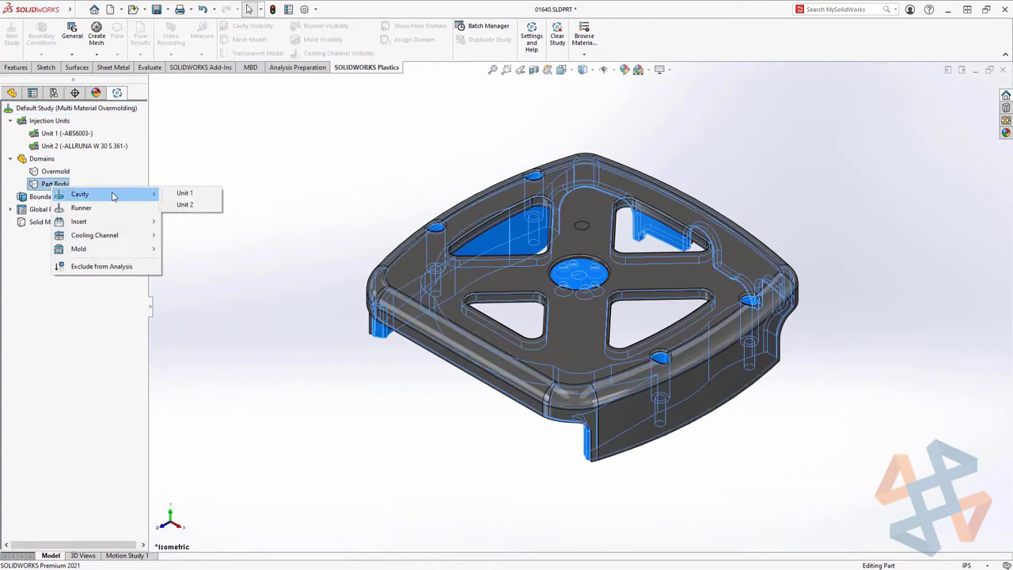
pyautogui.click(184, 194)
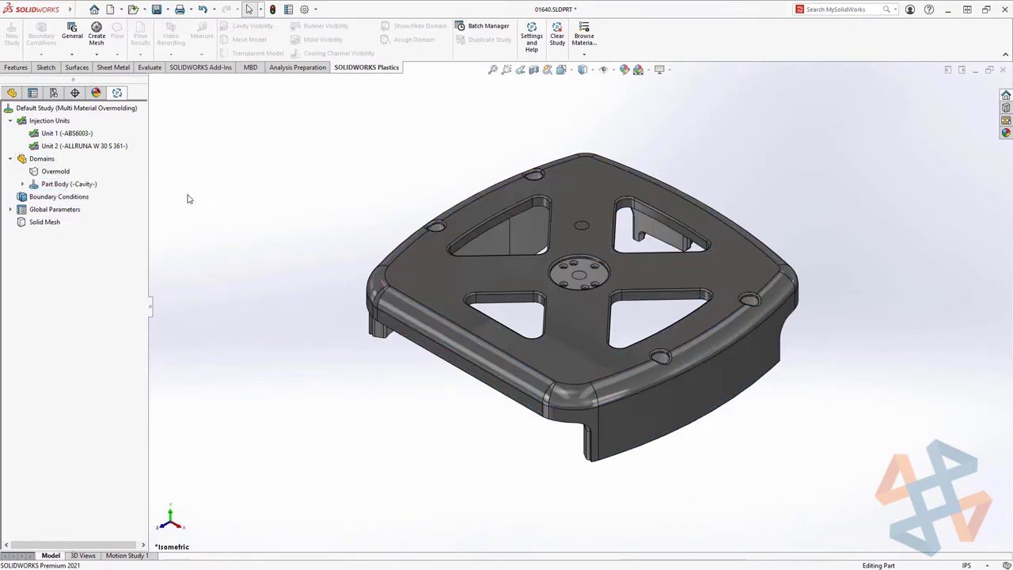
pyautogui.rightClick(52, 172)
pyautogui.moveTo(79, 180)
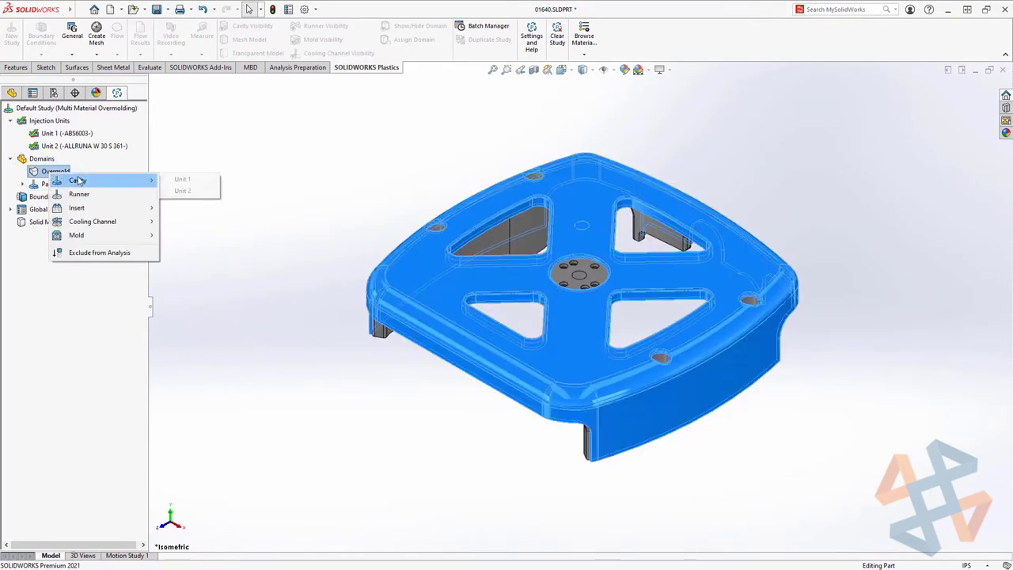
pyautogui.click(182, 192)
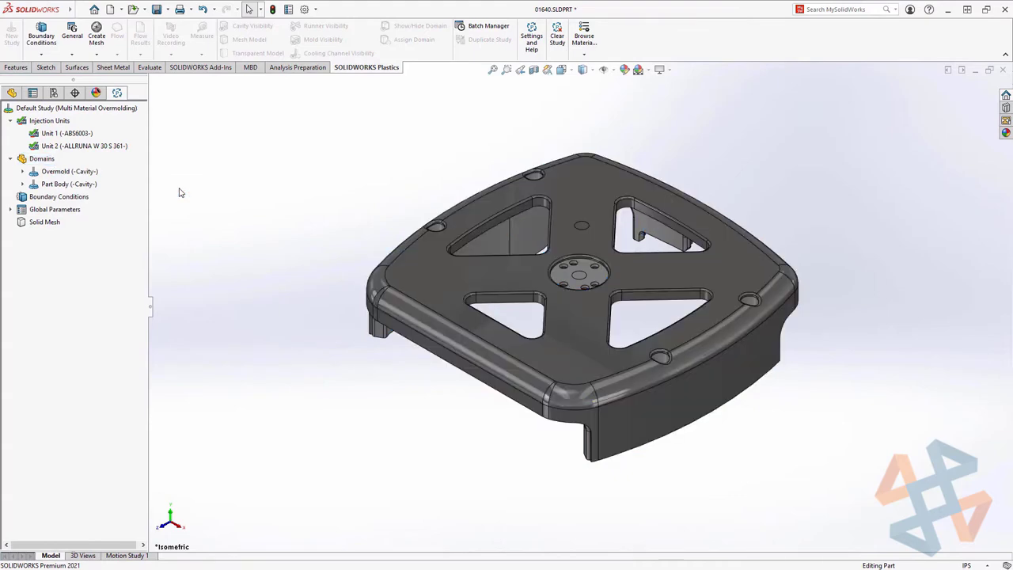
# Define a cooling channel with diameter 12 on five sketch lines.
pyautogui.rightClick(49, 159)
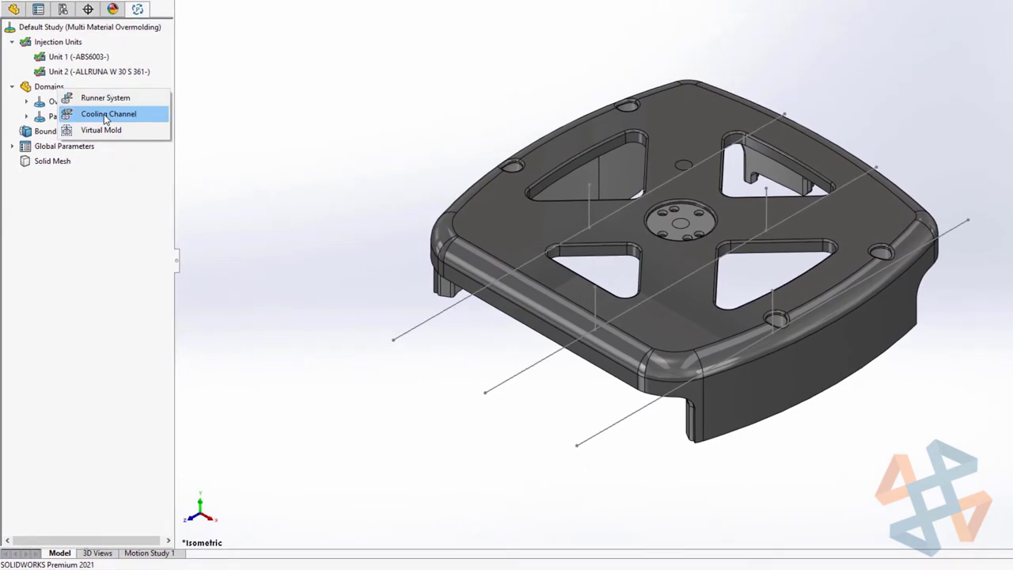
pyautogui.click(103, 114)
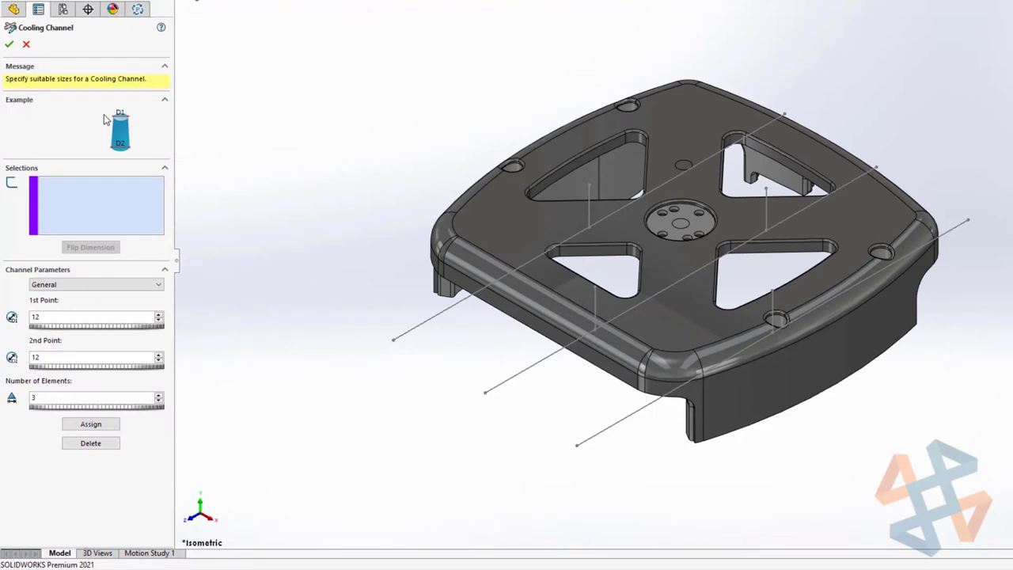
pyautogui.click(746, 346)
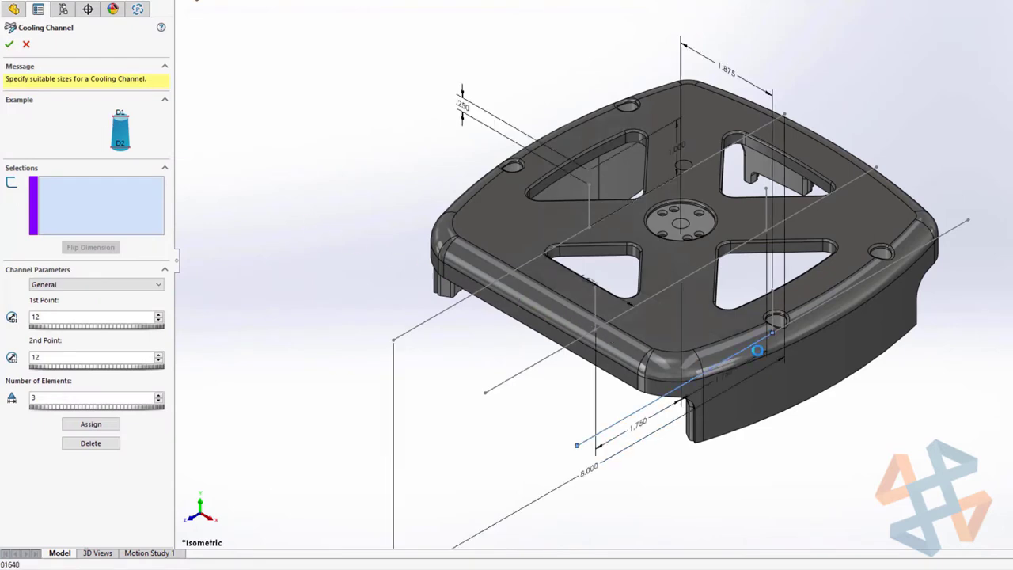
pyautogui.click(797, 317)
pyautogui.click(779, 225)
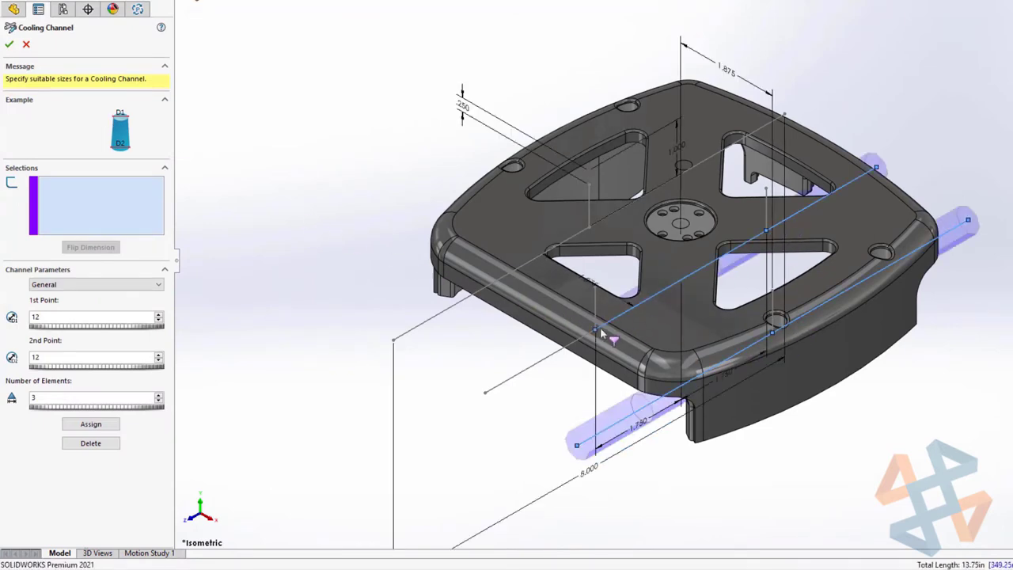
pyautogui.click(610, 301)
pyautogui.click(640, 198)
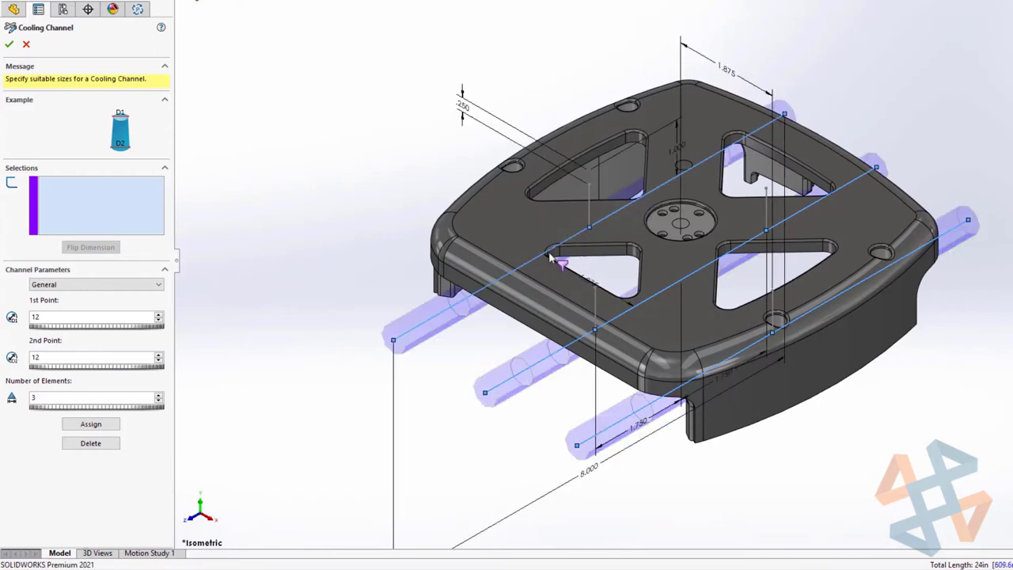
pyautogui.click(99, 427)
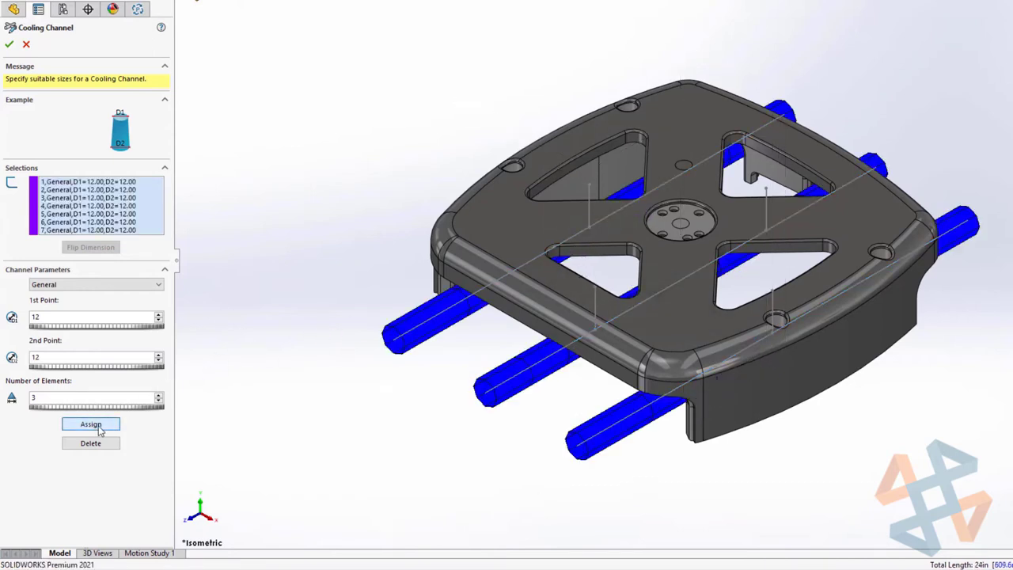
# Turn two vertical lines into baffles.
pyautogui.click(102, 285)
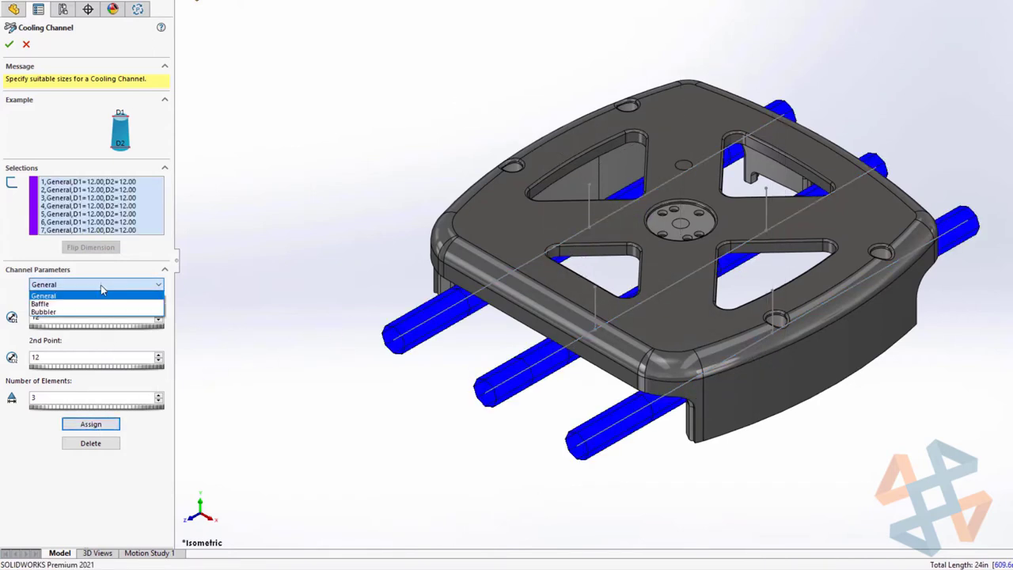
pyautogui.click(94, 304)
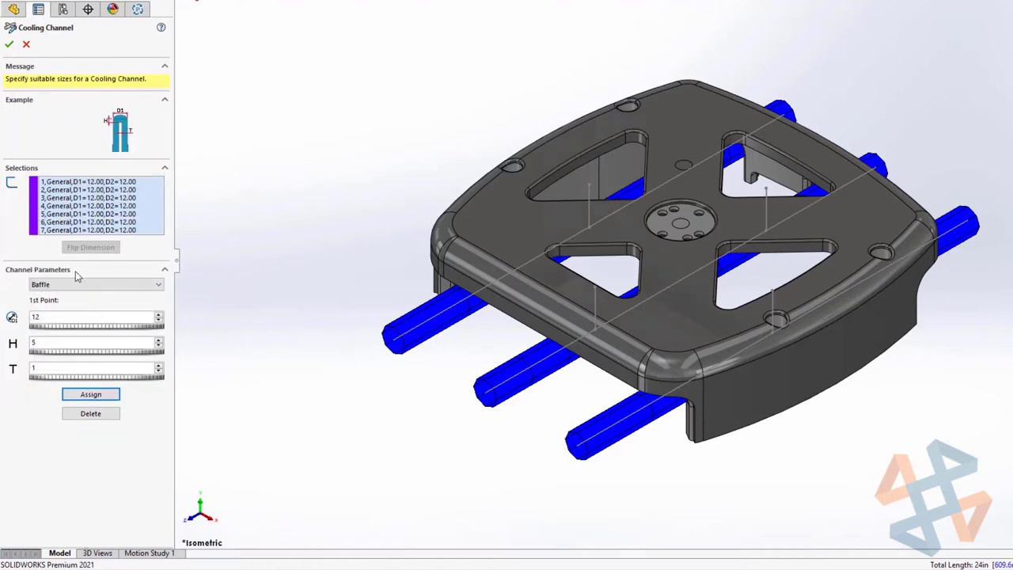
pyautogui.doubleClick(61, 317)
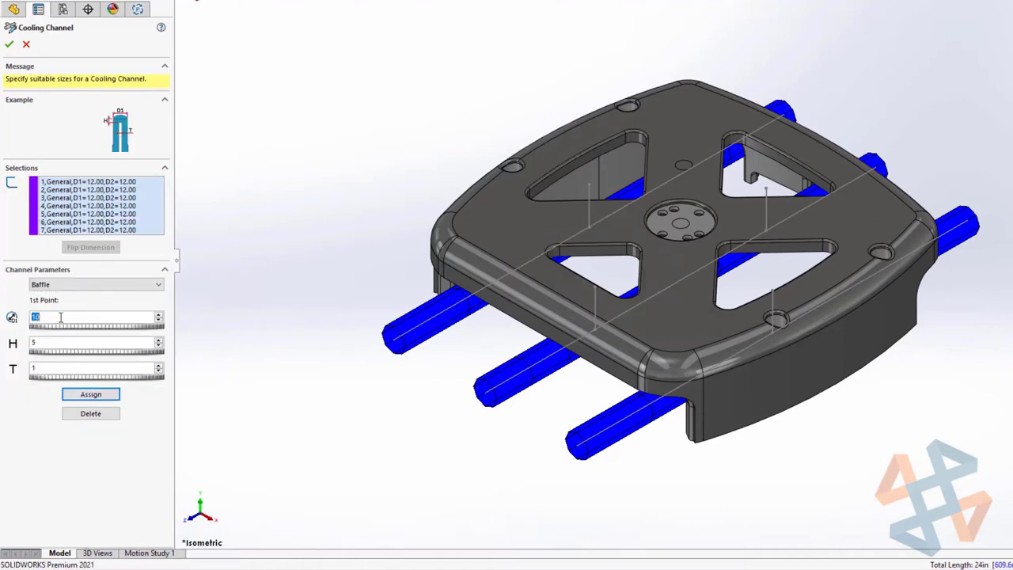
pyautogui.click(588, 217)
pyautogui.click(771, 307)
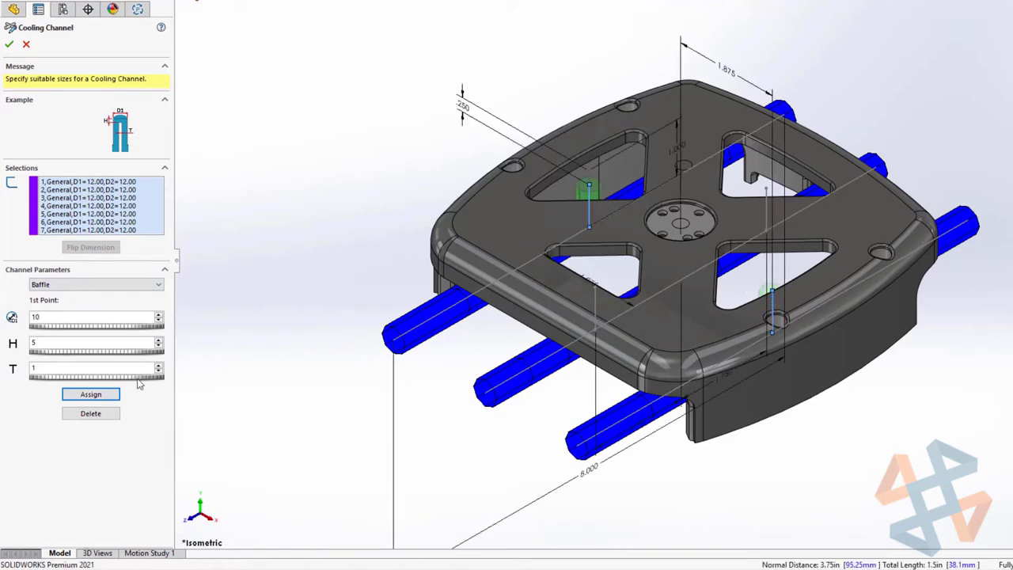
pyautogui.click(88, 395)
# Turn a vertical line into a bubbler and finish the cooling channel.
pyautogui.click(93, 285)
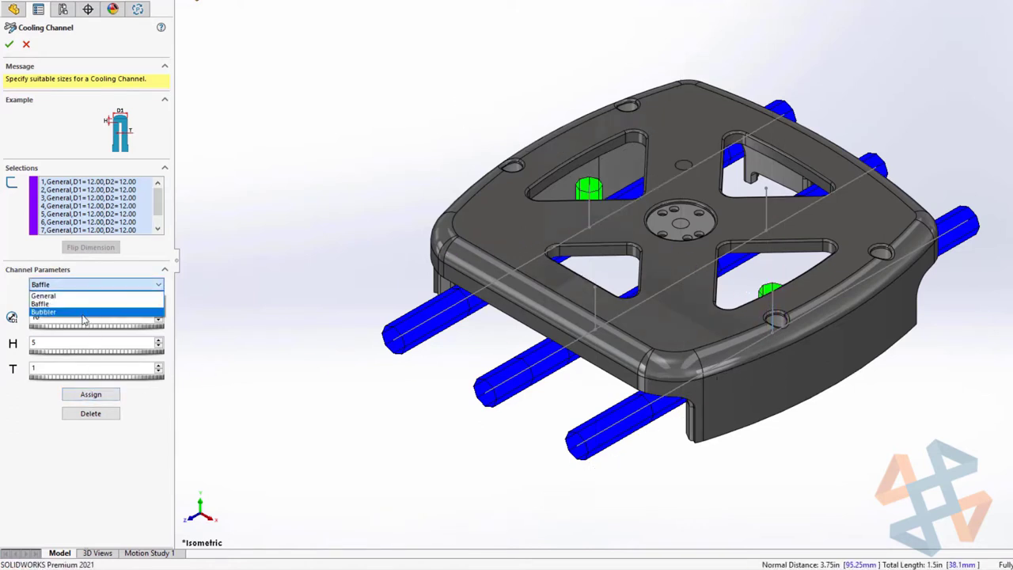
pyautogui.click(87, 313)
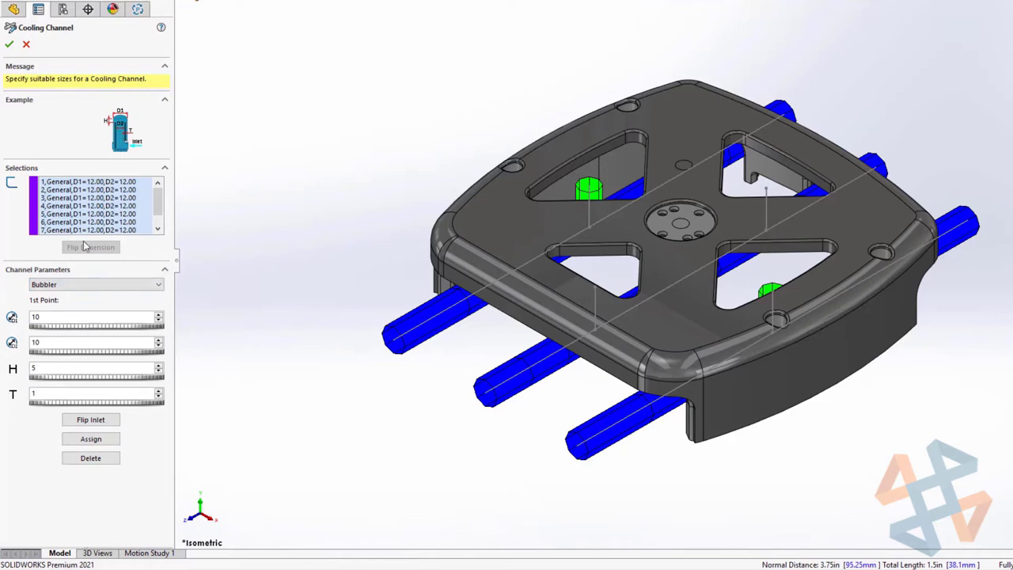
pyautogui.click(714, 229)
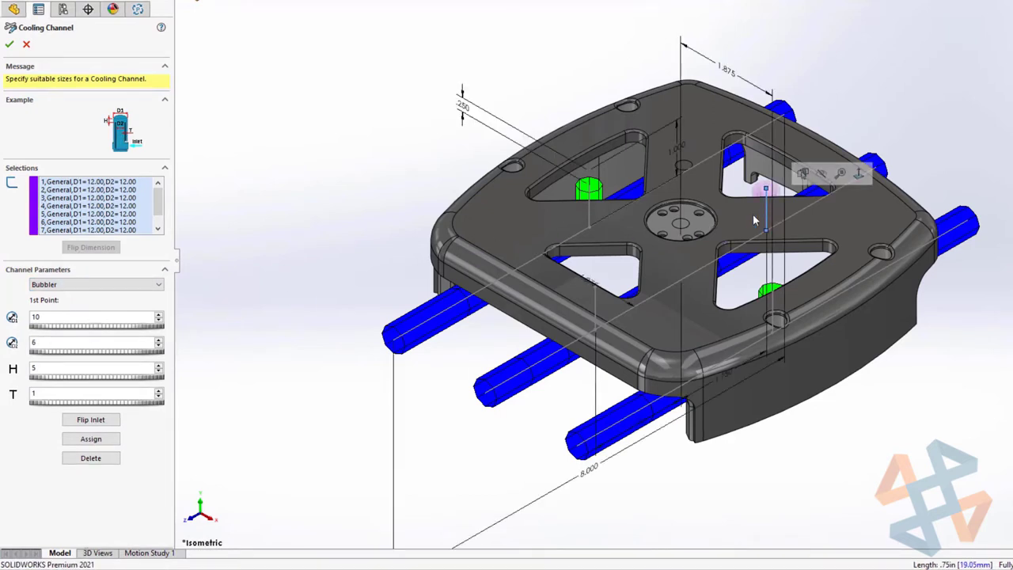
pyautogui.click(91, 439)
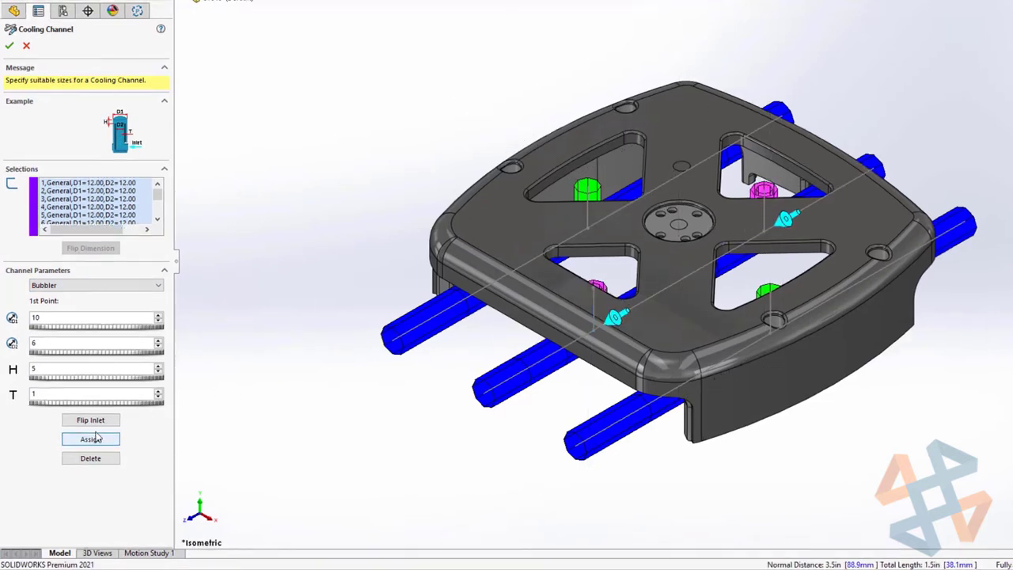
pyautogui.click(9, 45)
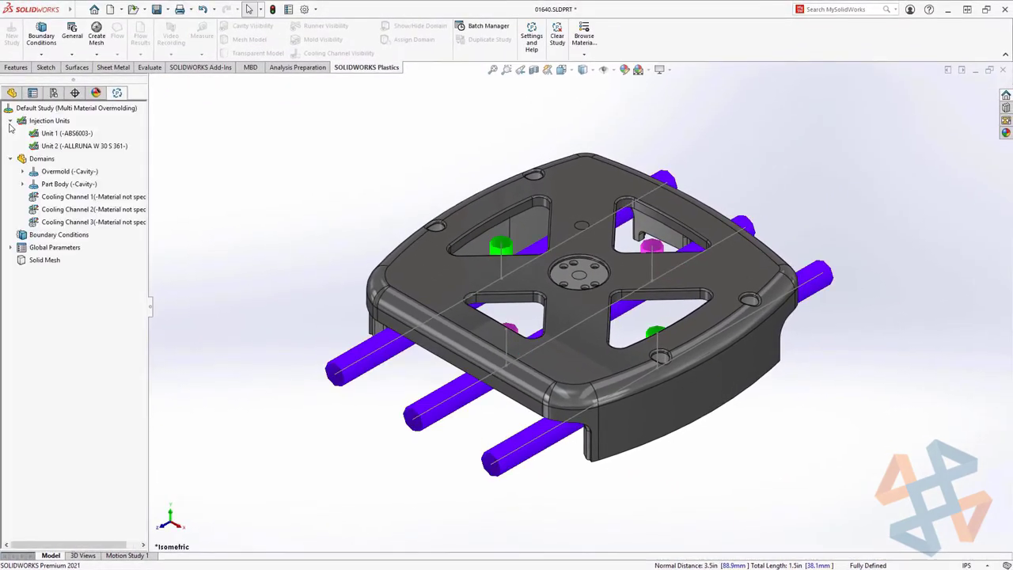
# Add a virtual mold domain around the lid and drag its box to a rough size.
pyautogui.rightClick(40, 160)
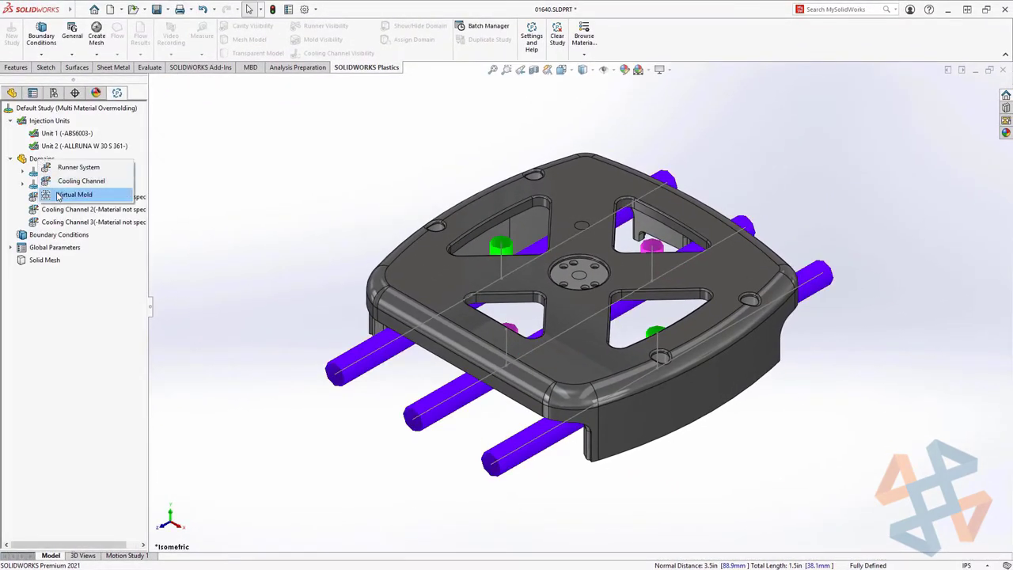
pyautogui.click(57, 195)
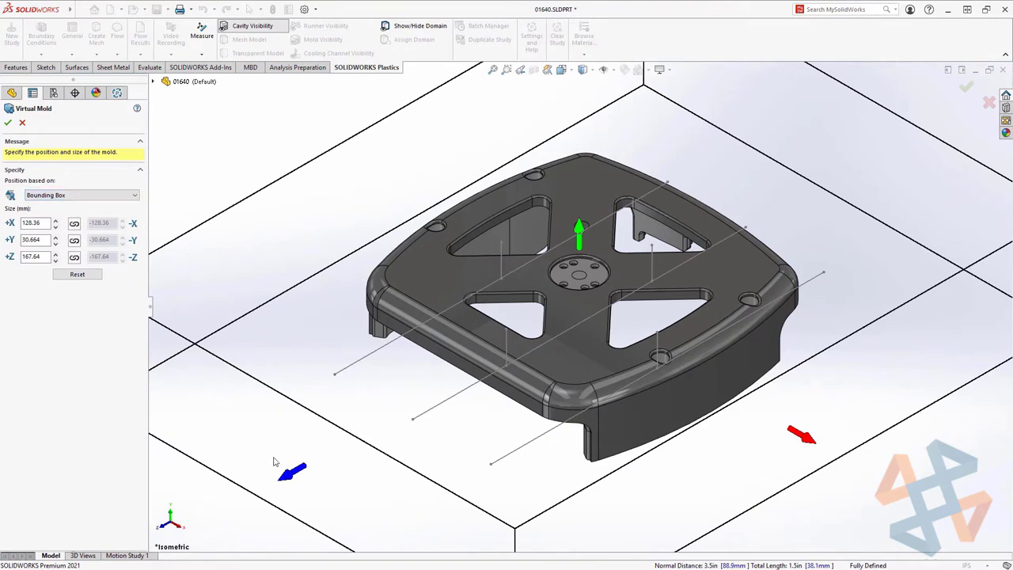
pyautogui.moveTo(329, 465); pyautogui.dragTo(377, 435)
pyautogui.moveTo(802, 435); pyautogui.dragTo(743, 403)
pyautogui.moveTo(578, 217); pyautogui.dragTo(571, 208)
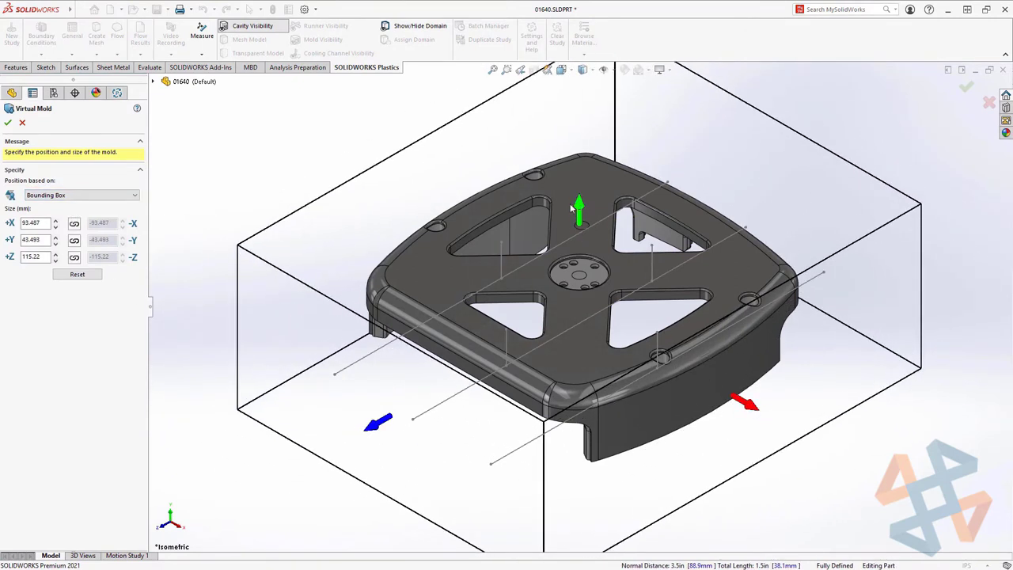
# Set the virtual mold size to 110 × 45 × 125 mm and confirm it.
pyautogui.click(26, 223)
pyautogui.write('110')
pyautogui.press('Tab')
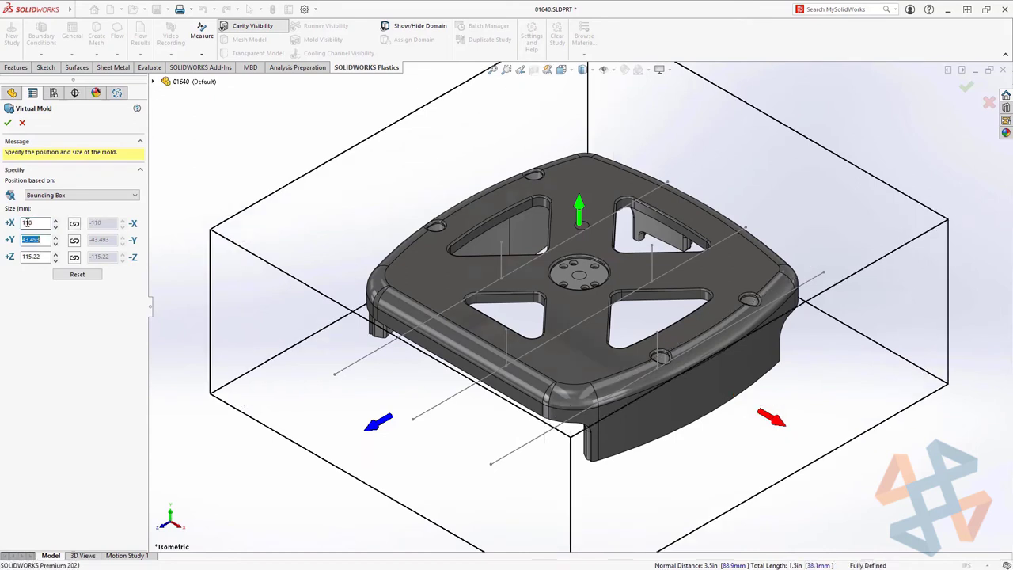
pyautogui.write('45')
pyautogui.press('Tab')
pyautogui.write('125')
pyautogui.press('Tab')
pyautogui.click(8, 122)
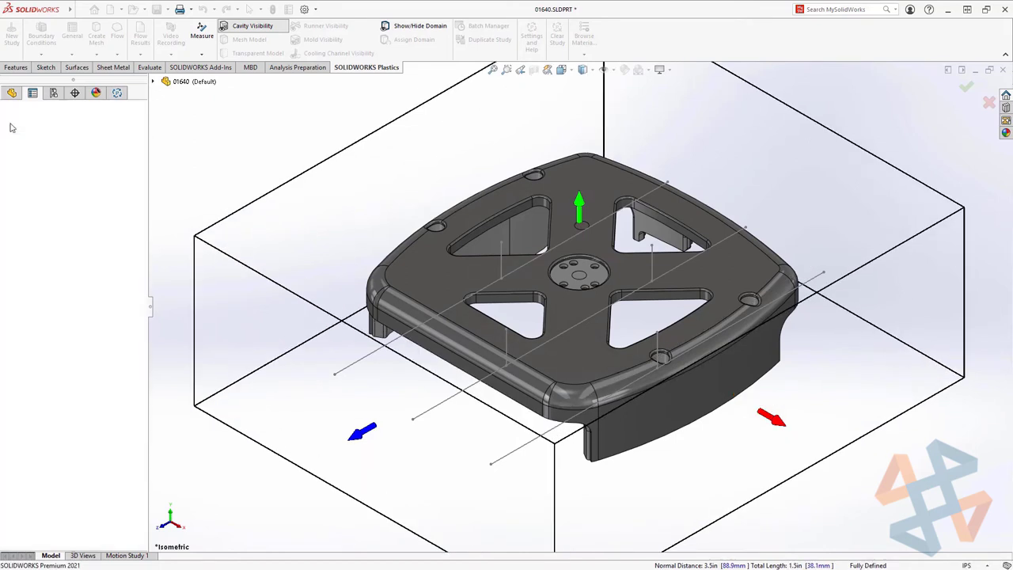
# Assign Water as the coolant to all three cooling channels.
pyautogui.click(63, 196)
pyautogui.keyDown('ctrl'); pyautogui.click(64, 209); pyautogui.keyUp('ctrl')
pyautogui.keyDown('ctrl'); pyautogui.click(63, 222); pyautogui.keyUp('ctrl')
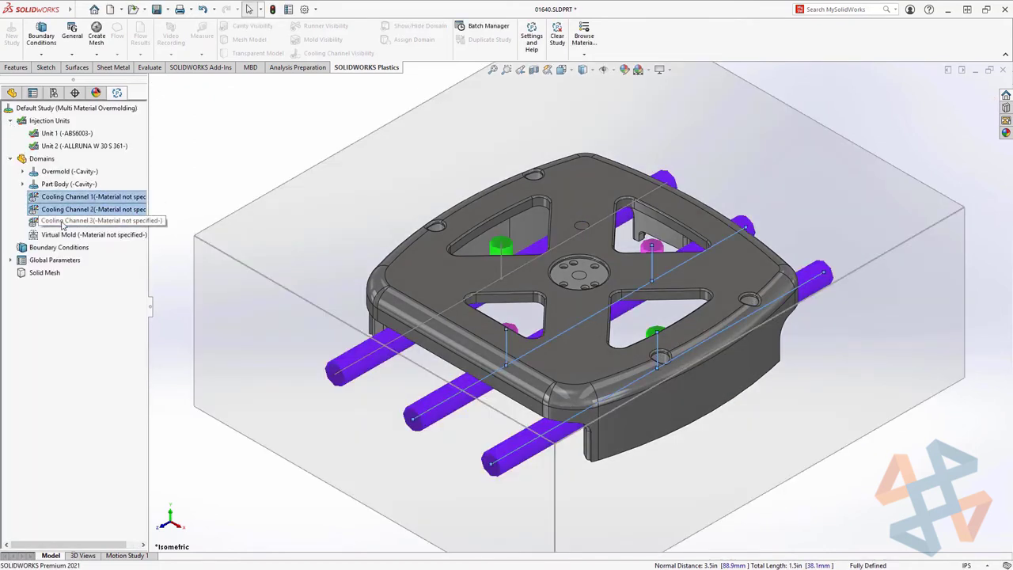
pyautogui.rightClick(64, 222)
pyautogui.moveTo(98, 247)
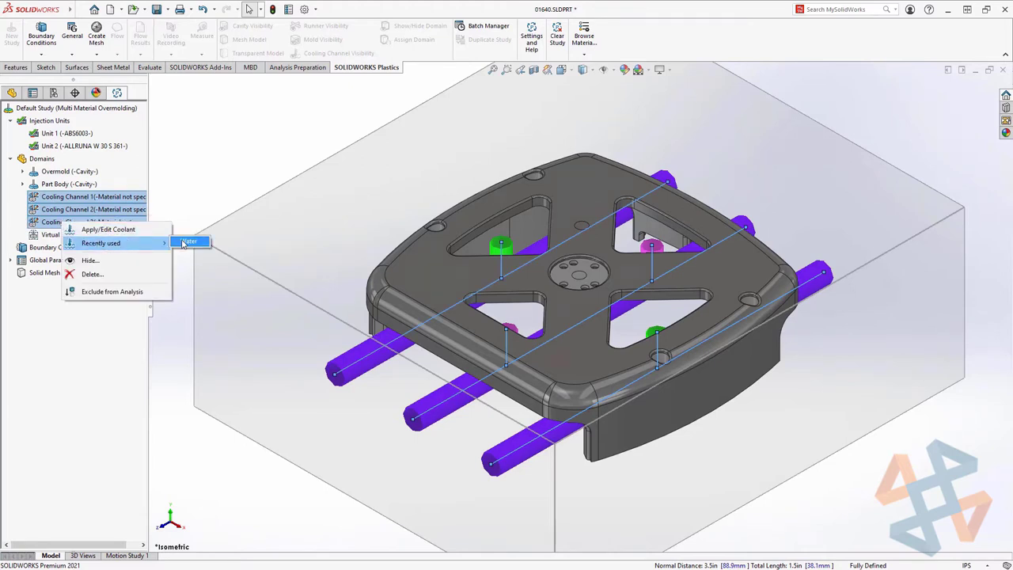
pyautogui.click(188, 241)
# Set the virtual mold material to Steel - 420SS.
pyautogui.rightClick(144, 239)
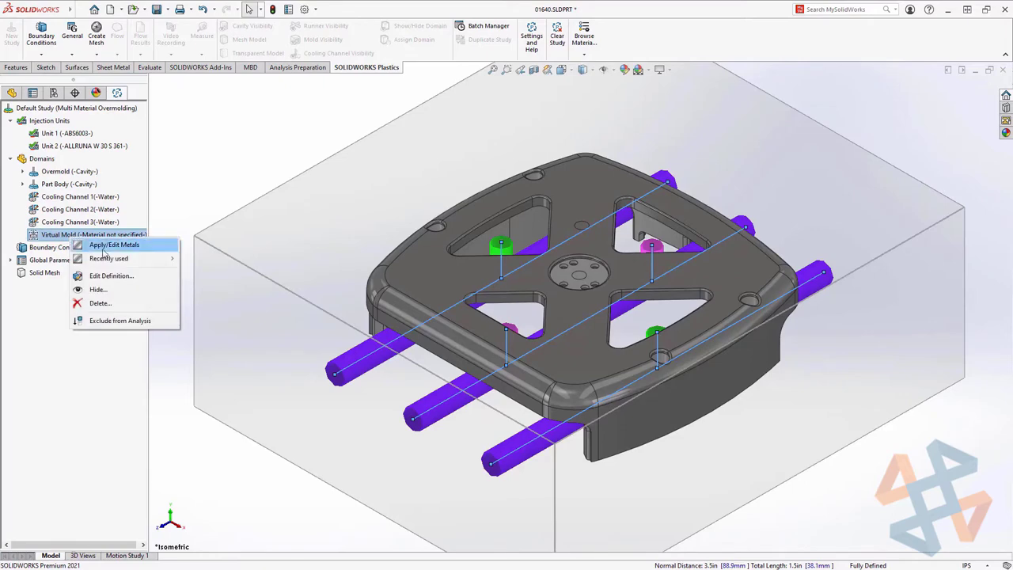
pyautogui.click(190, 254)
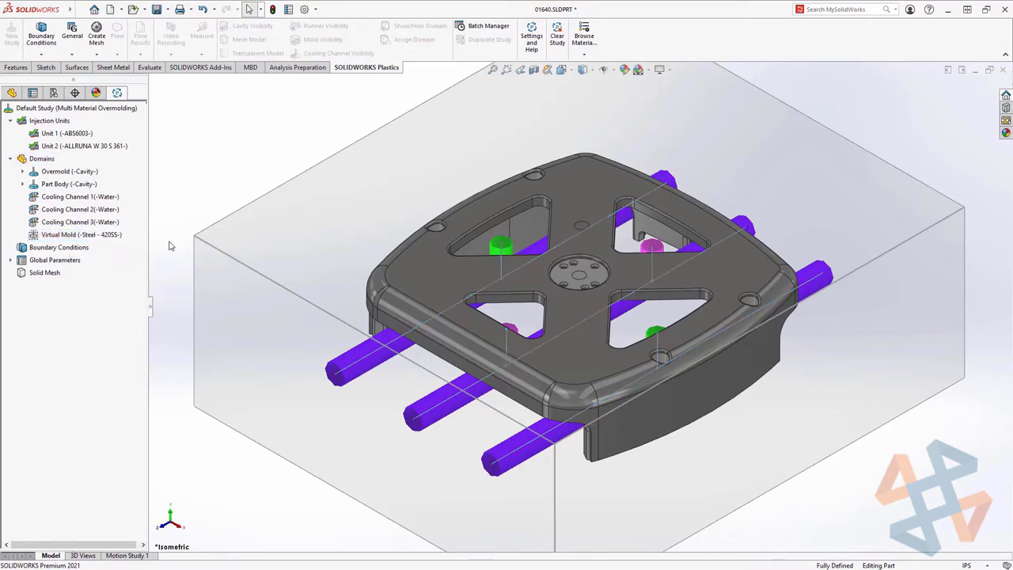
pyautogui.rightClick(57, 248)
pyautogui.click(87, 261)
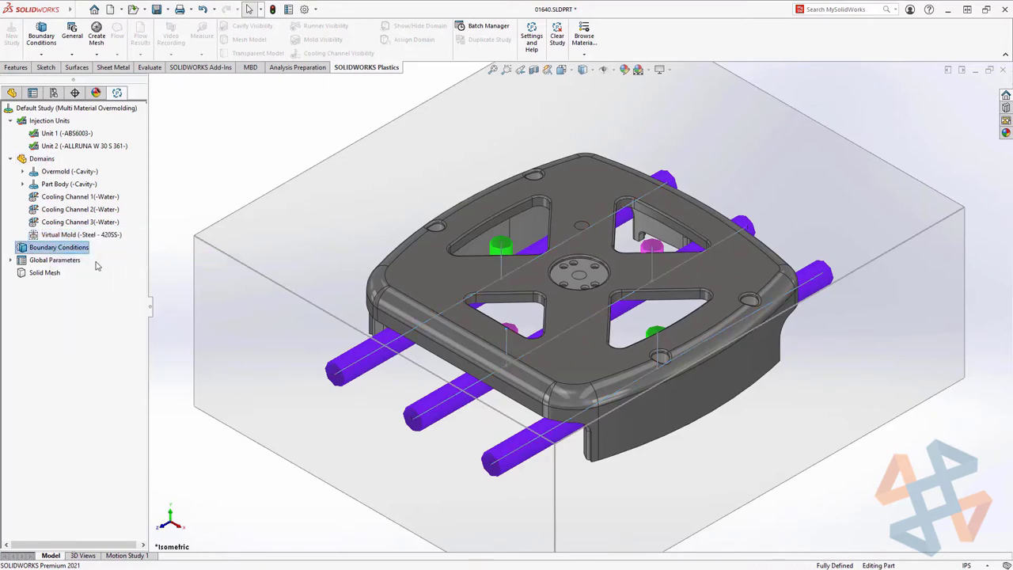
# Add two injection locations, on the centre boss face and the top face.
pyautogui.click(37, 124)
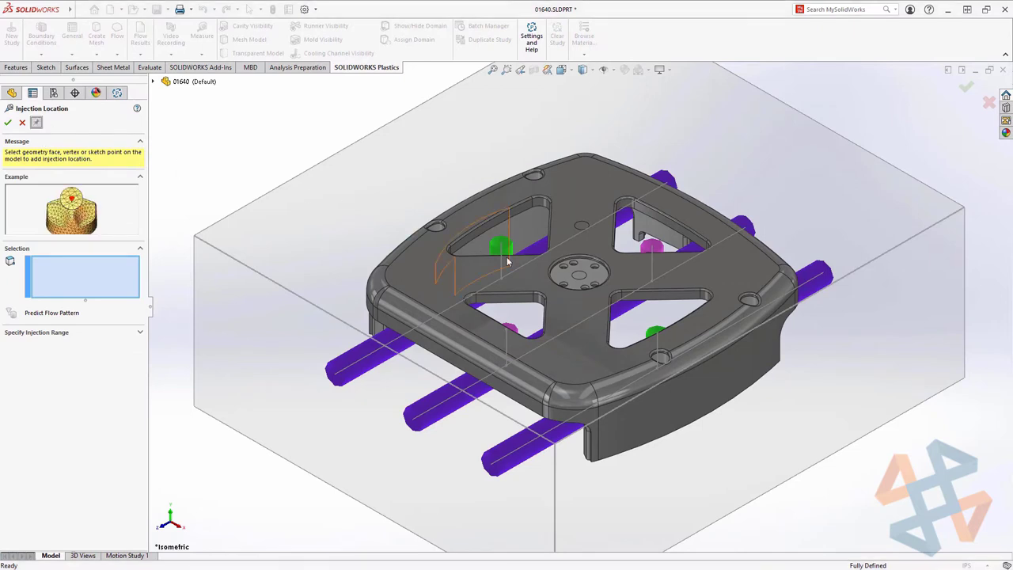
pyautogui.click(580, 280)
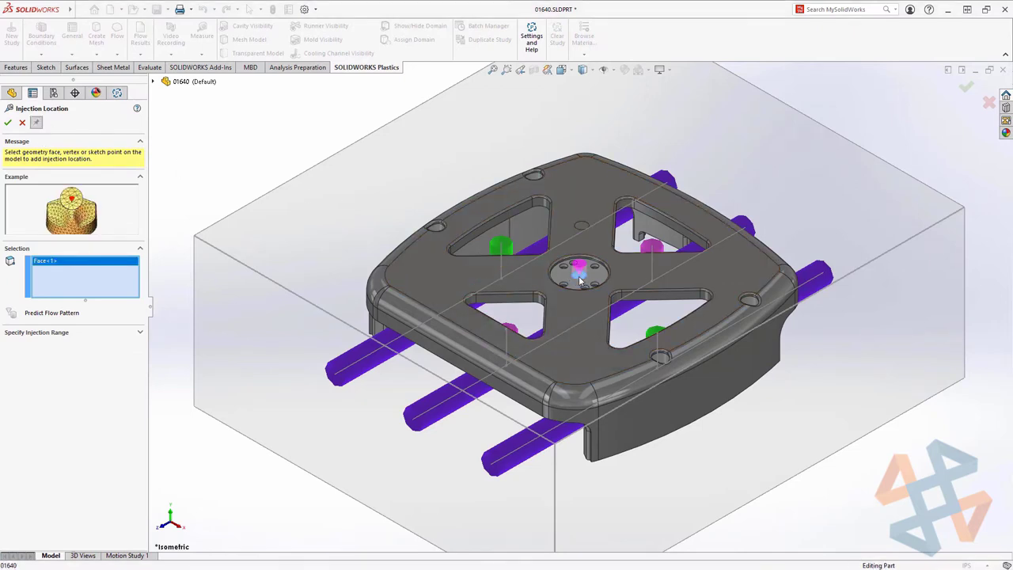
pyautogui.rightClick(376, 192)
pyautogui.click(405, 258)
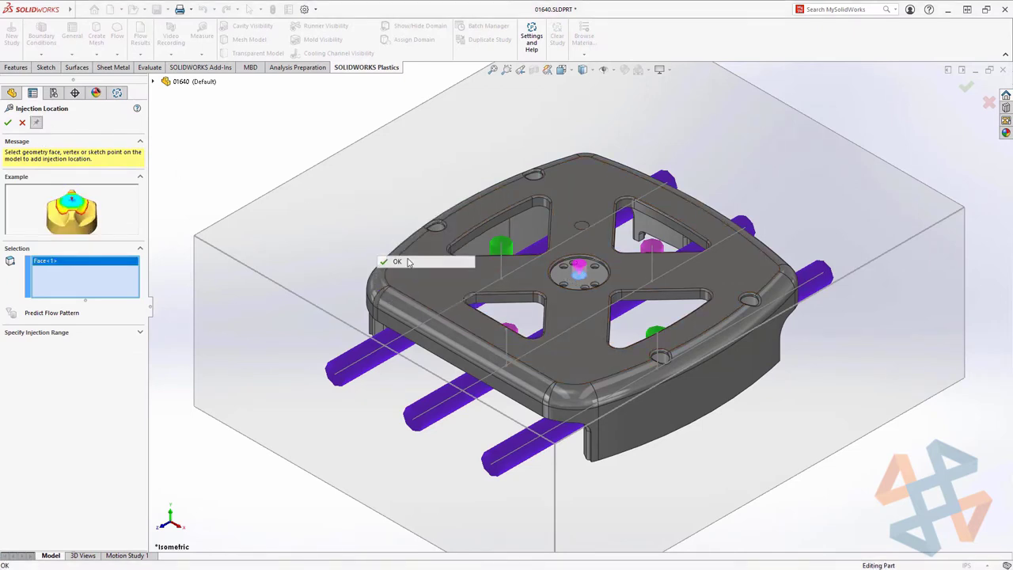
pyautogui.click(579, 228)
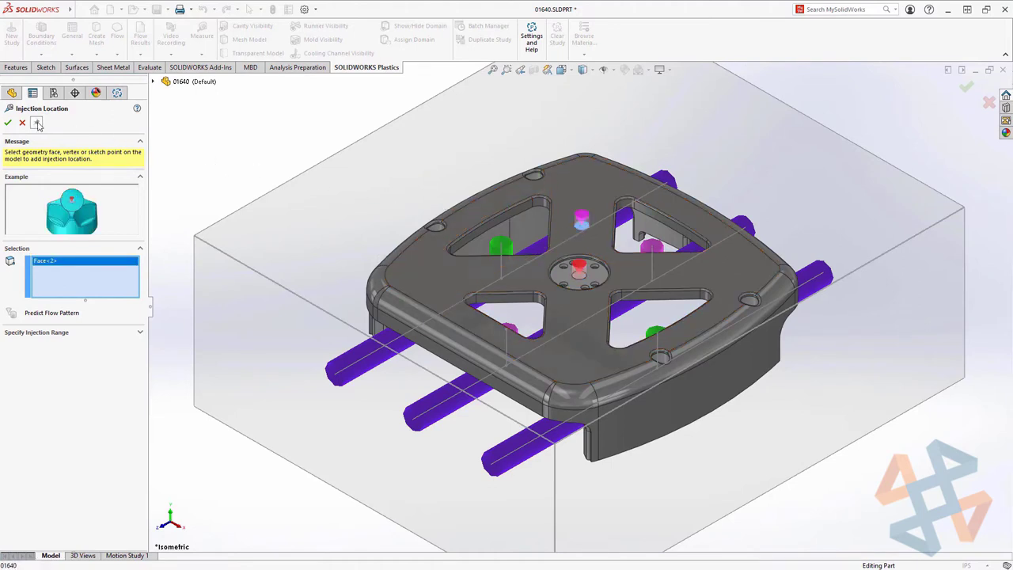
pyautogui.click(8, 124)
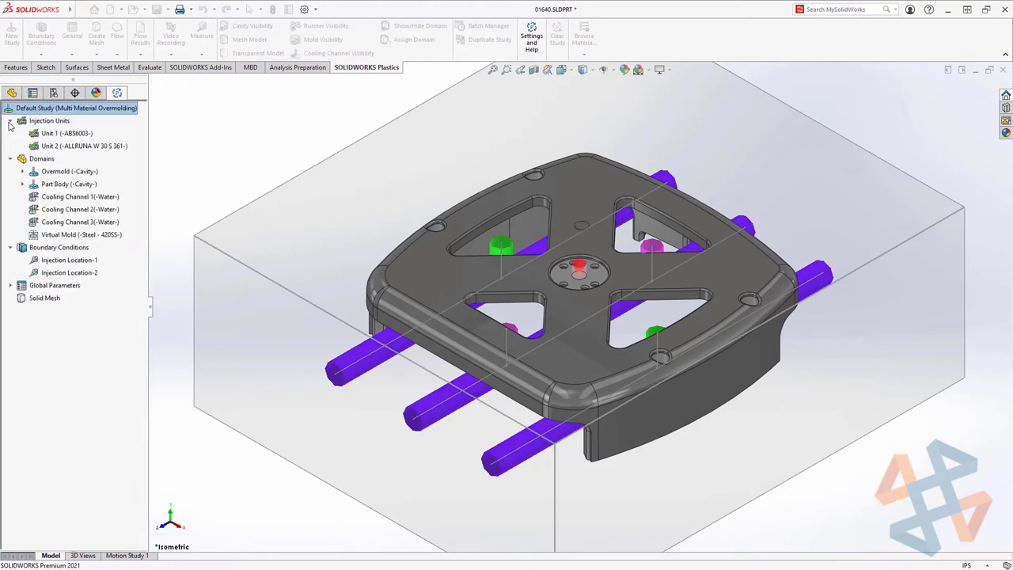
# Define coolant inlets and outlets at both ends of the bottom, middle and left channels.
pyautogui.rightClick(57, 247)
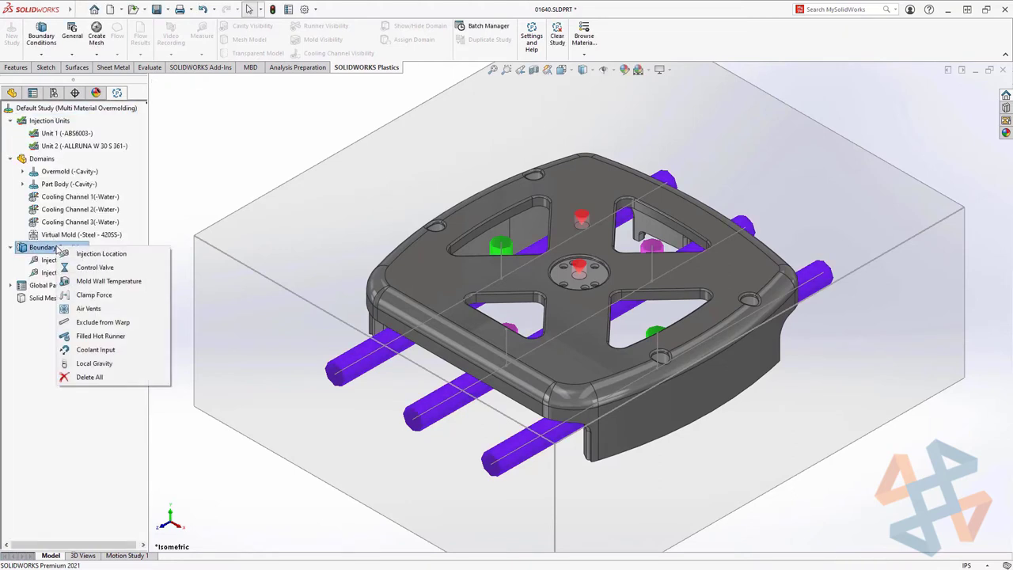
pyautogui.click(85, 351)
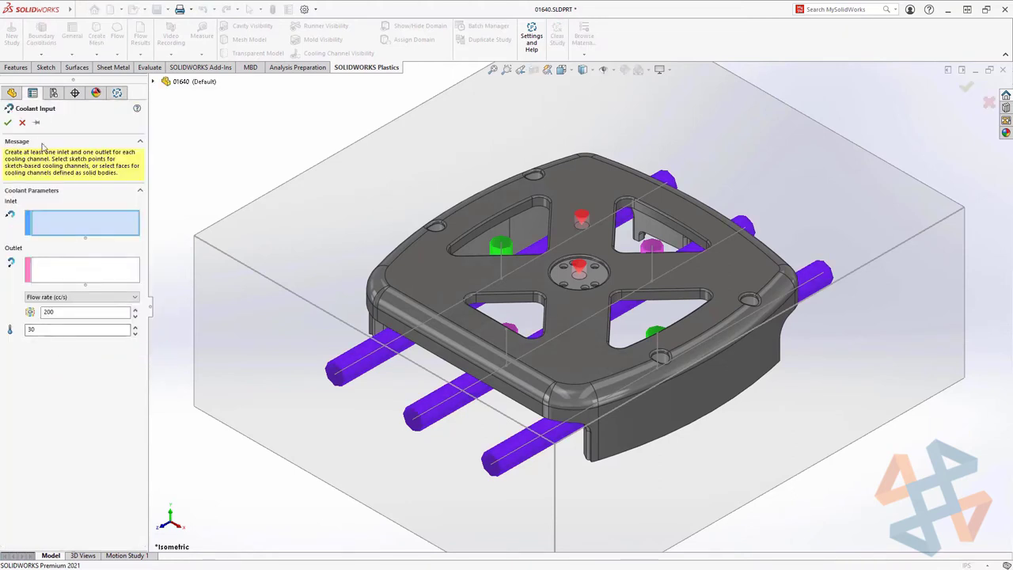
pyautogui.click(492, 470)
pyautogui.click(799, 261)
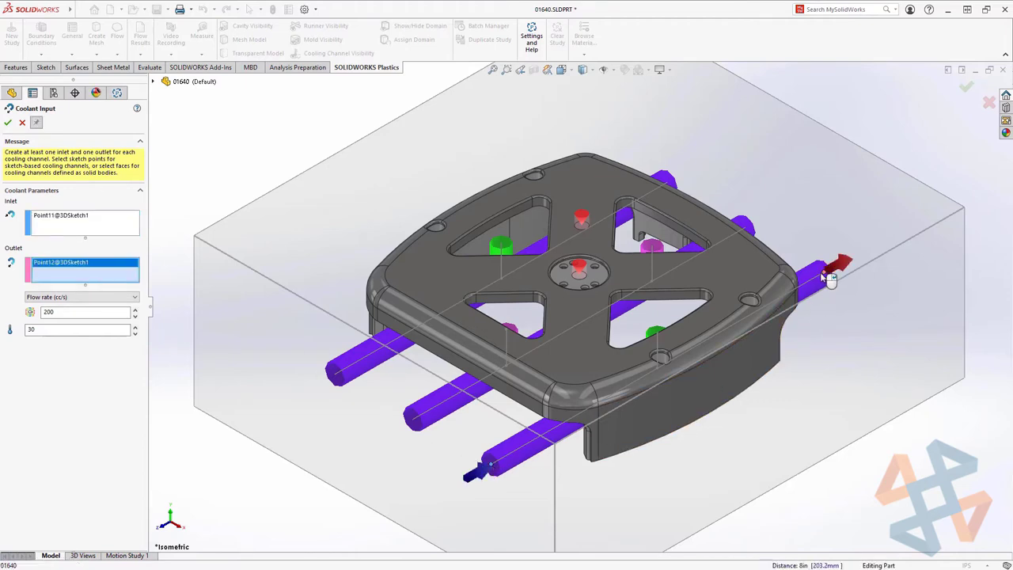
pyautogui.click(754, 228)
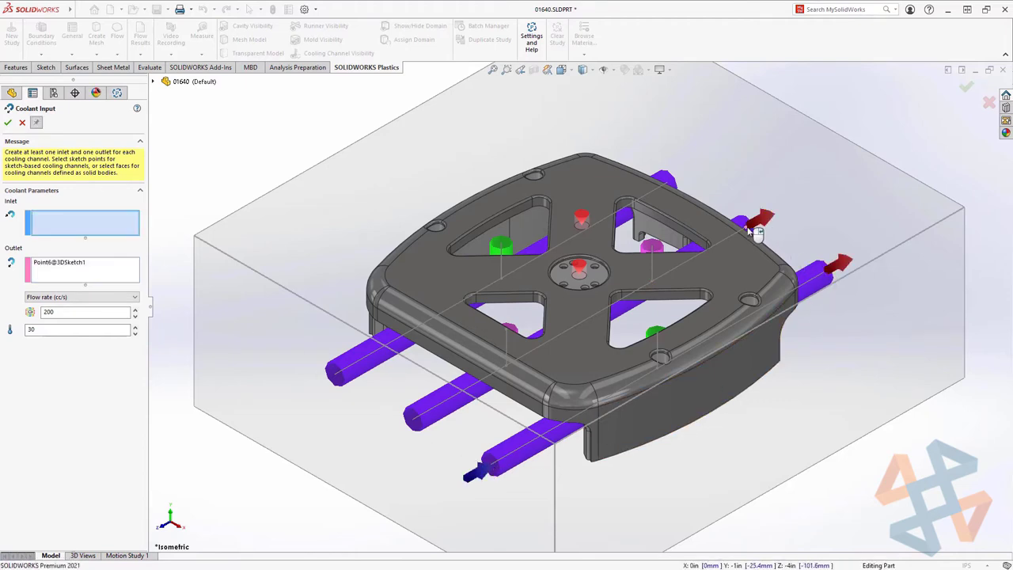
pyautogui.click(419, 421)
pyautogui.click(336, 374)
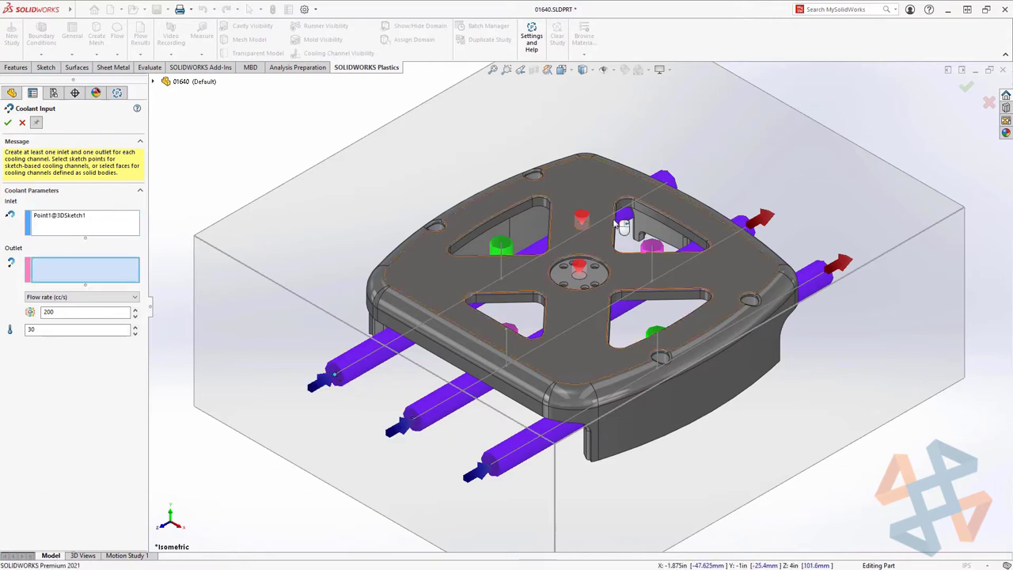
pyautogui.click(668, 181)
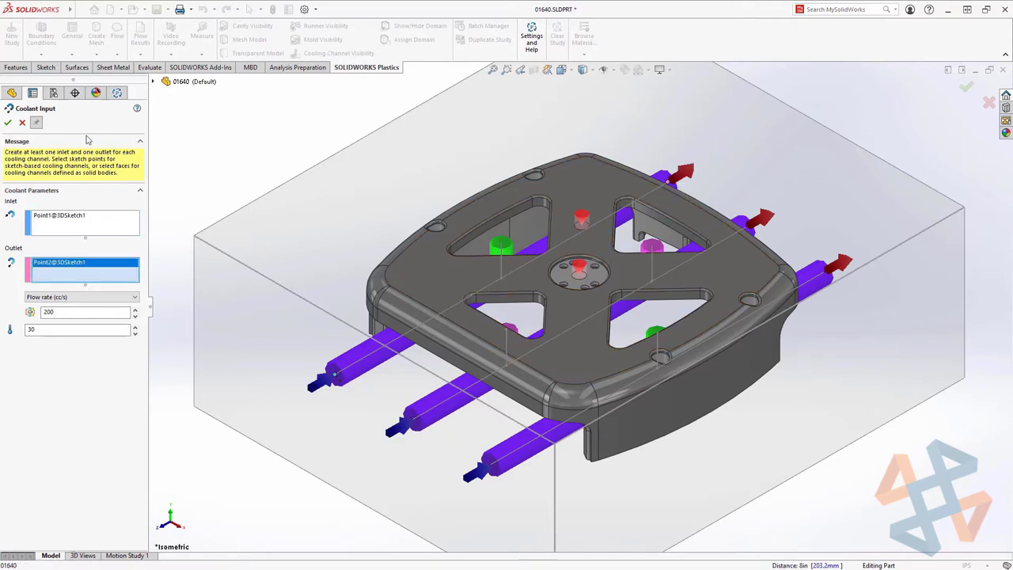
pyautogui.click(8, 123)
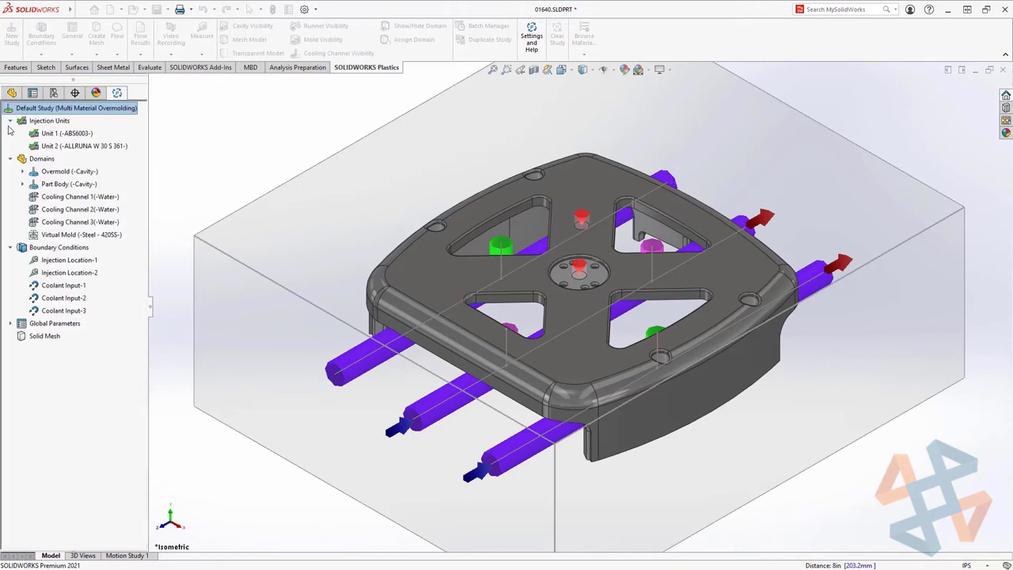
# Add a clamp force along the Top Plane and create the solid mesh.
pyautogui.rightClick(49, 247)
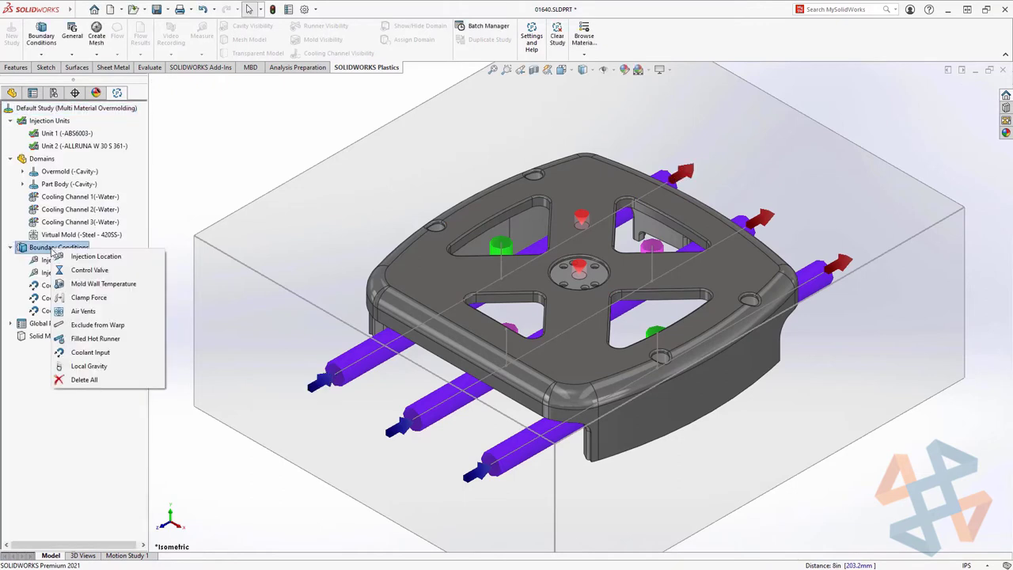
pyautogui.click(72, 298)
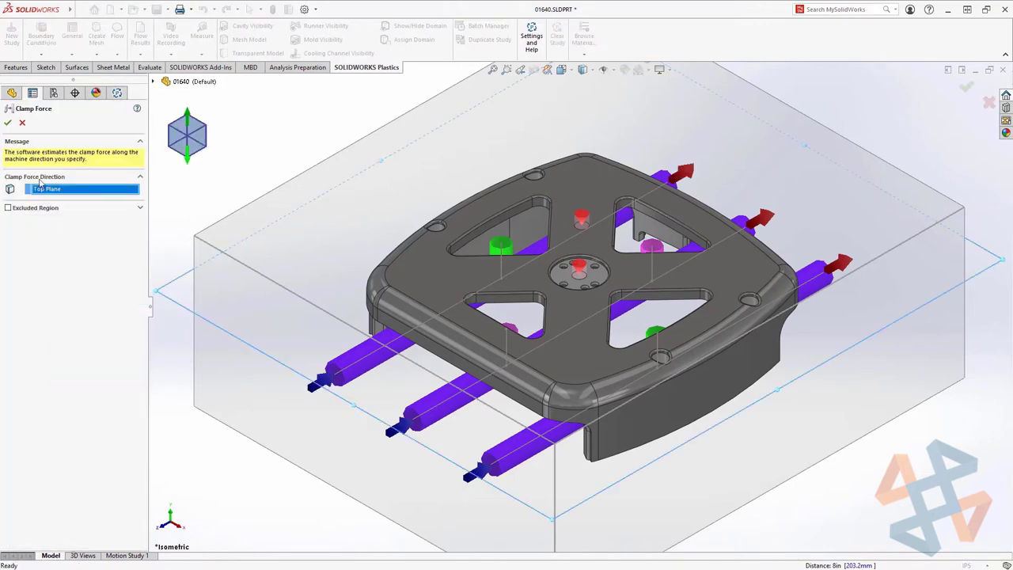
pyautogui.click(8, 124)
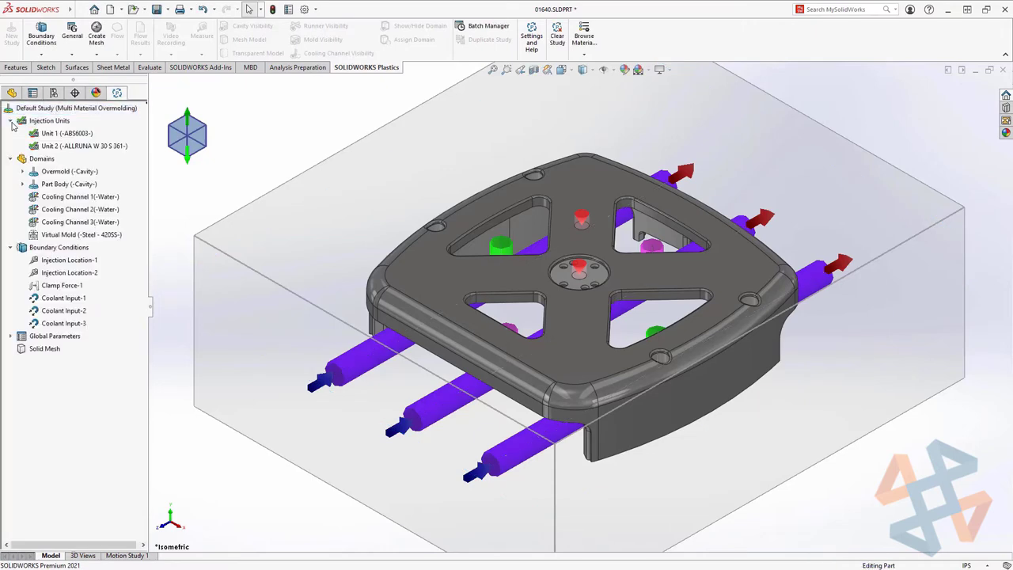
pyautogui.click(96, 38)
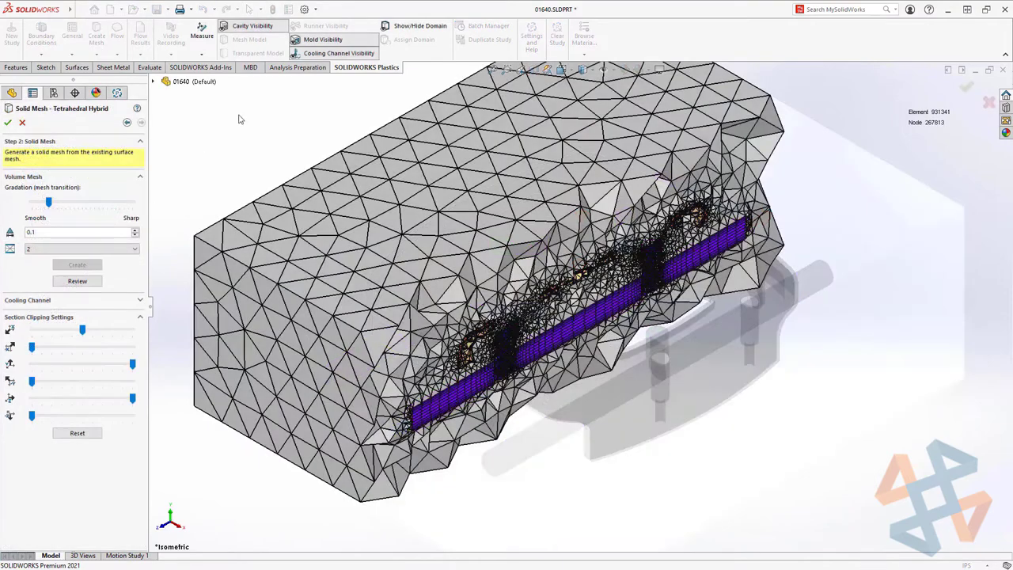
# Hide mold and cavity meshes, zoom into the front channel junction, then restore the isometric view.
pyautogui.click(315, 39)
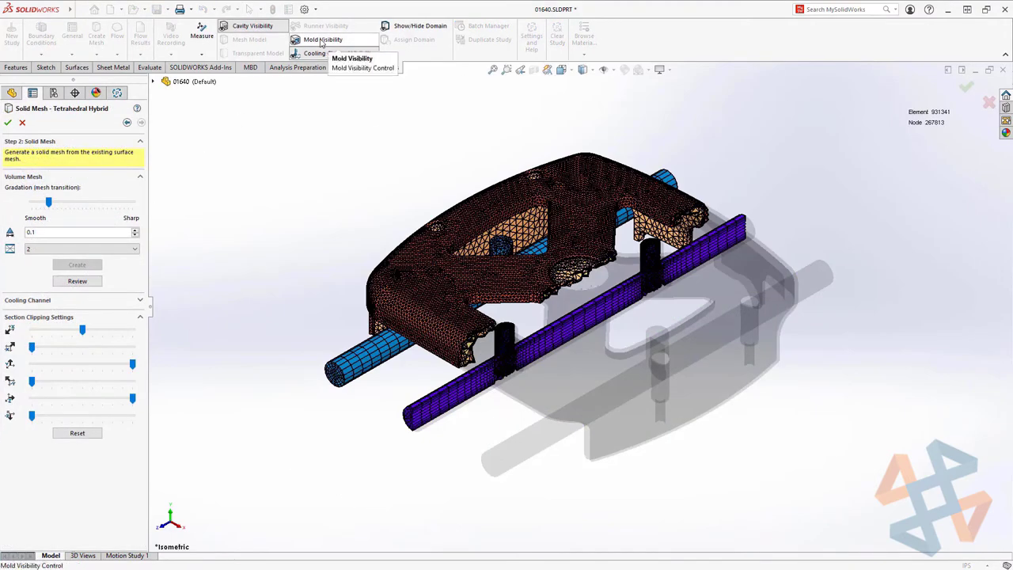
pyautogui.click(249, 30)
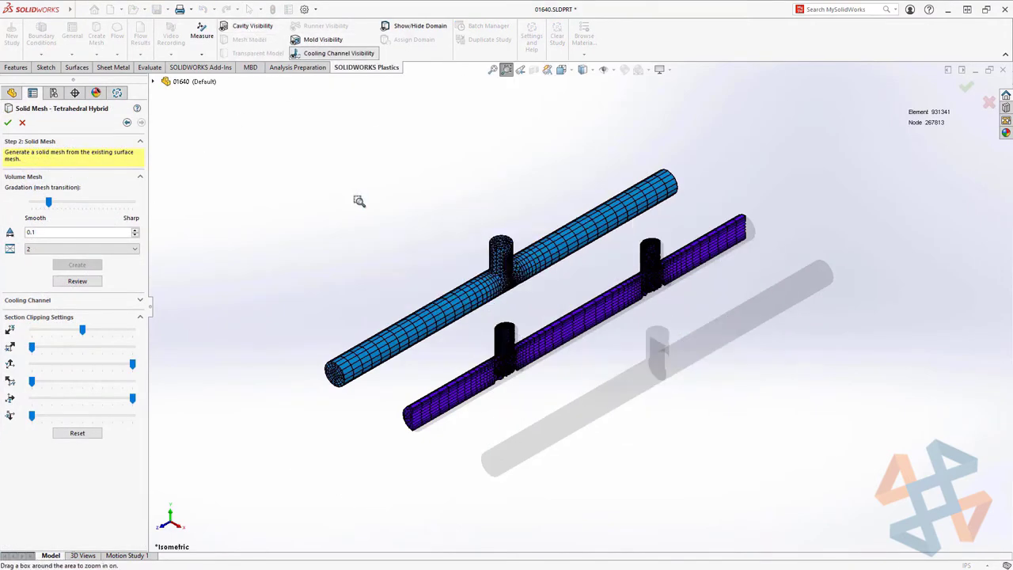
pyautogui.moveTo(420, 219); pyautogui.dragTo(594, 407)
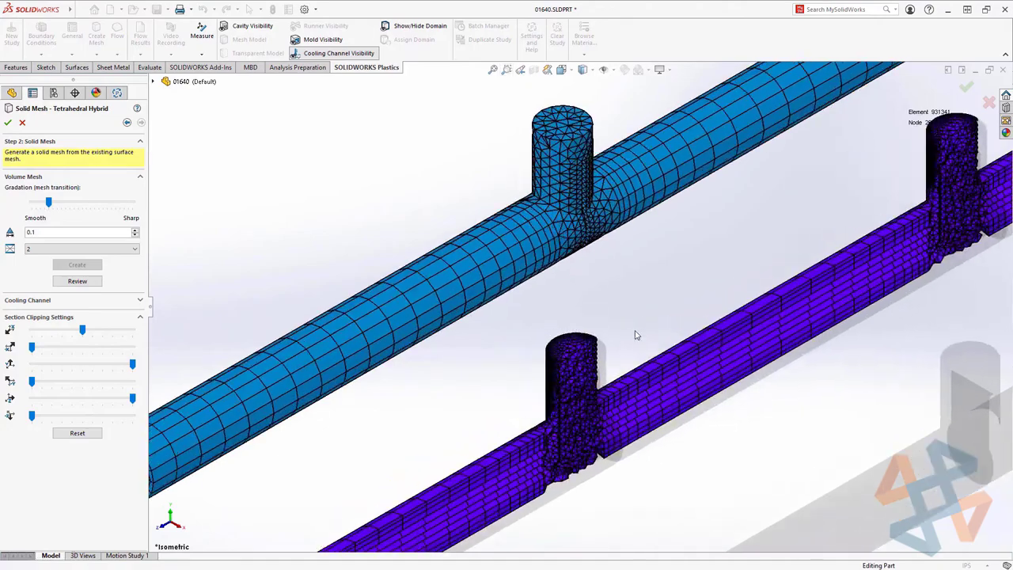
pyautogui.moveTo(637, 332); pyautogui.dragTo(617, 325, button='middle')
pyautogui.hotkey('ctrl', '7')
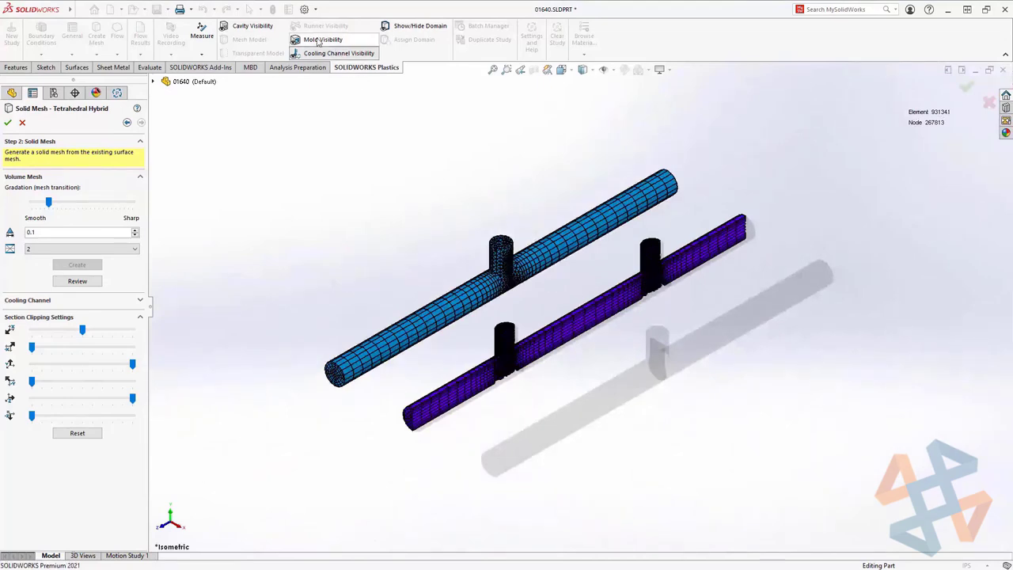
pyautogui.click(254, 27)
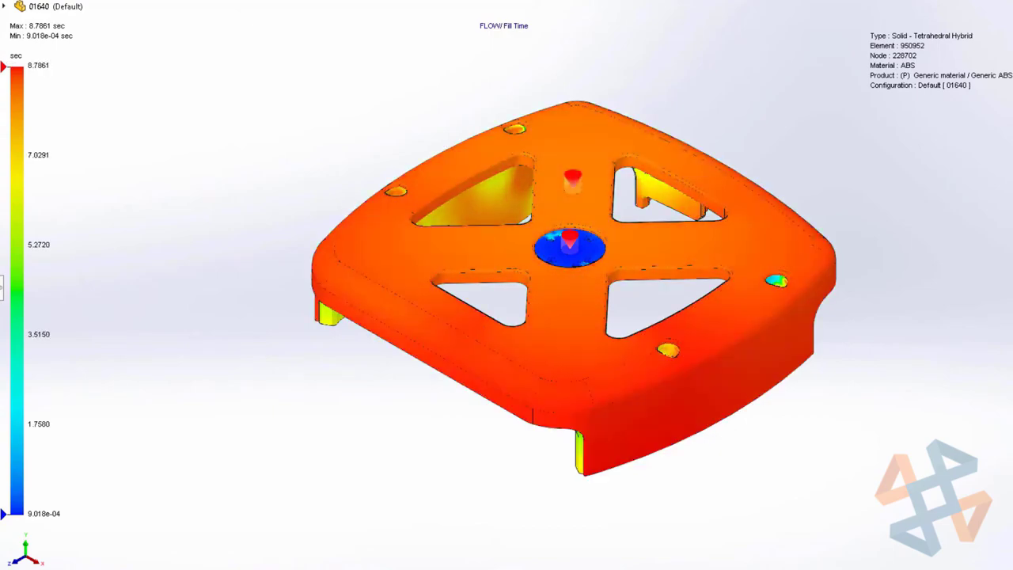
# Inspect the part's underside, overlay weld lines and air traps, then show warp total stress displacement.
pyautogui.moveTo(417, 503)
pyautogui.mouseDown(button='middle')
pyautogui.moveTo(420, 346)
pyautogui.moveTo(362, 181)
pyautogui.moveTo(294, 188)
pyautogui.moveTo(482, 353)
pyautogui.moveTo(396, 493)
pyautogui.moveTo(414, 493)
pyautogui.moveTo(396, 482)
pyautogui.moveTo(408, 496)
pyautogui.mouseUp(button='middle')
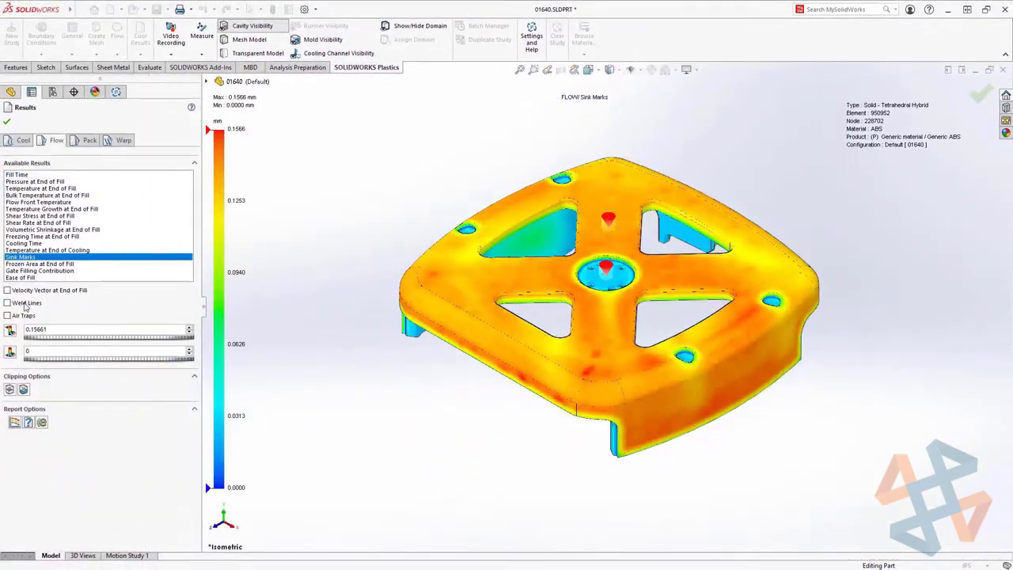
pyautogui.click(25, 304)
pyautogui.click(23, 316)
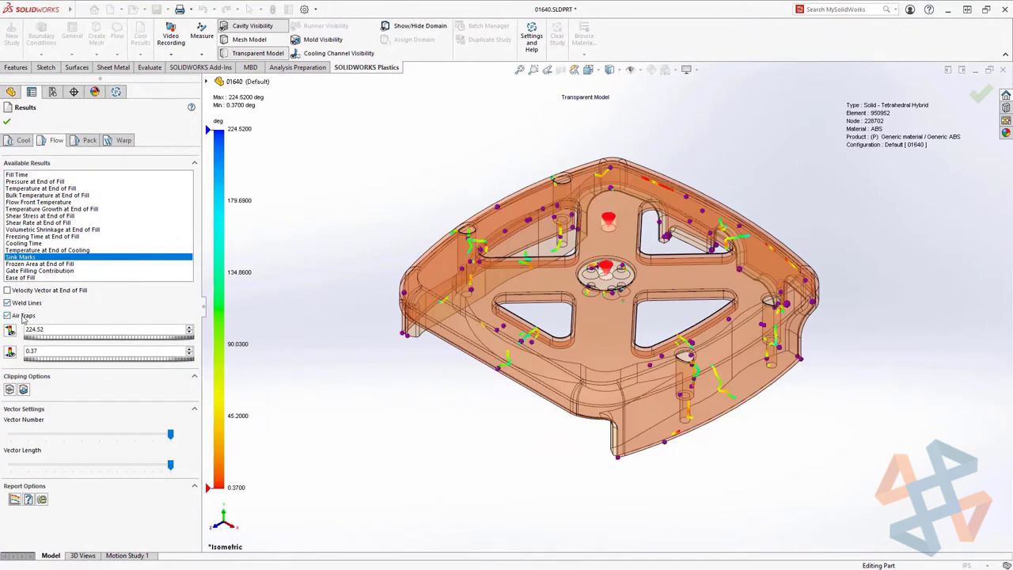
pyautogui.click(23, 141)
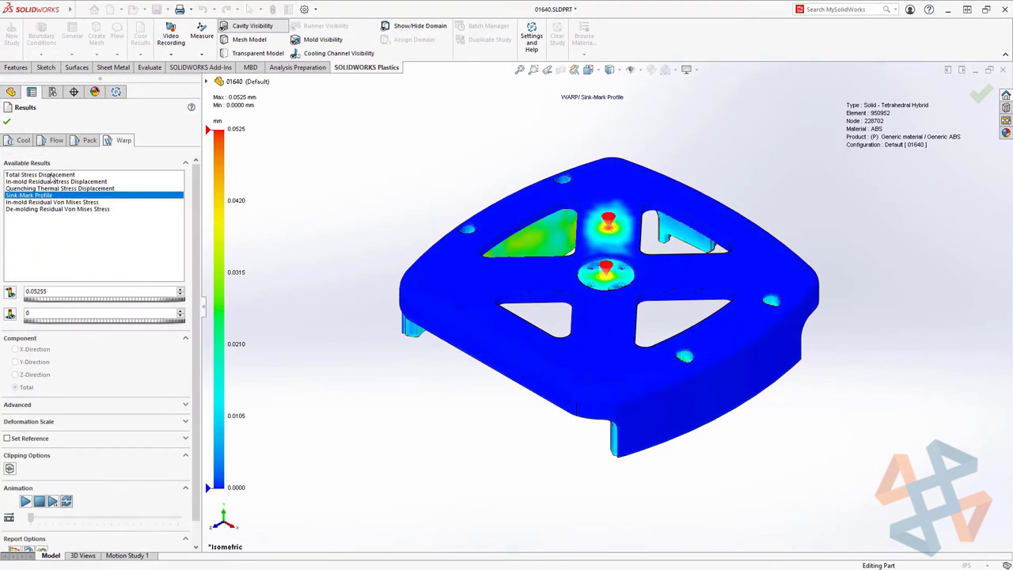
pyautogui.click(52, 175)
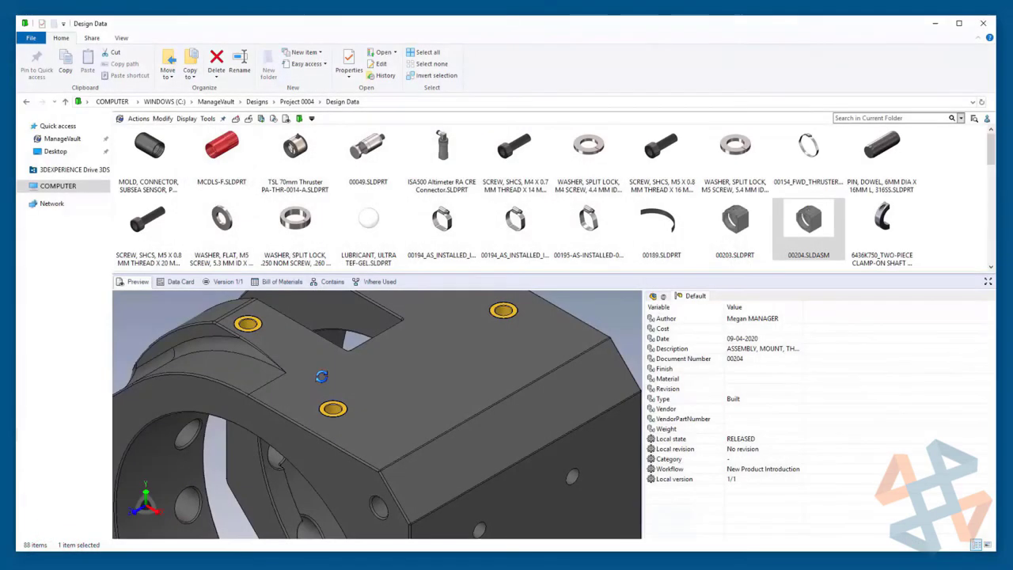
# Show the Design Data files as extra-large thumbnails.
pyautogui.moveTo(325, 379)
pyautogui.mouseDown()
pyautogui.moveTo(340, 400)
pyautogui.moveTo(325, 381)
pyautogui.mouseUp()
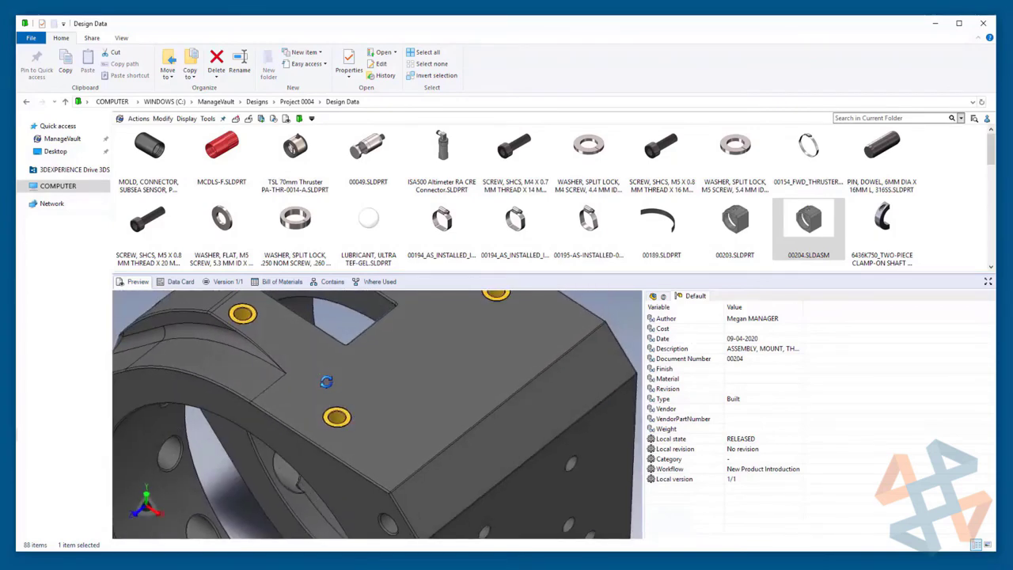
pyautogui.click(121, 38)
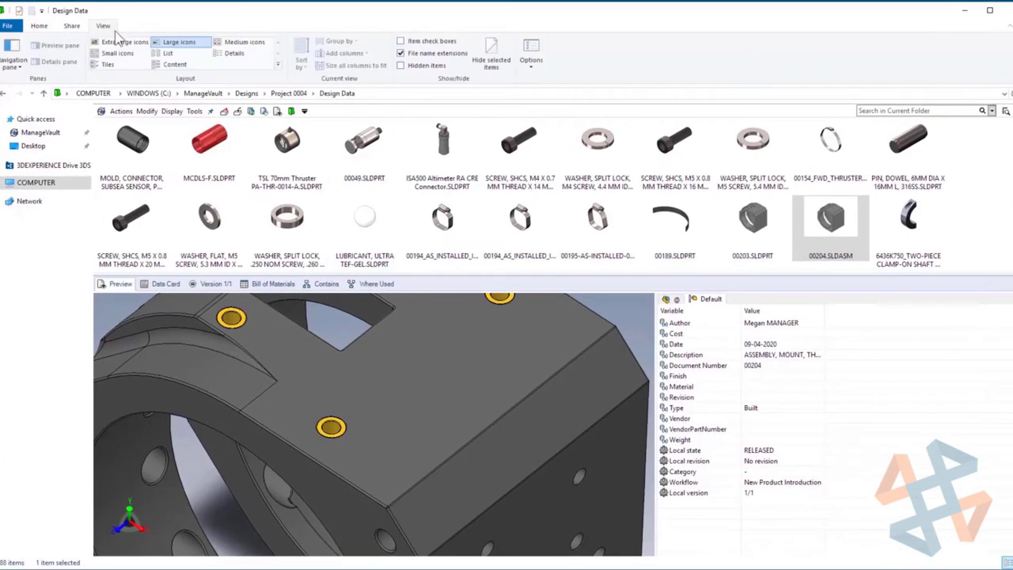
pyautogui.click(140, 53)
pyautogui.scroll(-15, 974, 150)
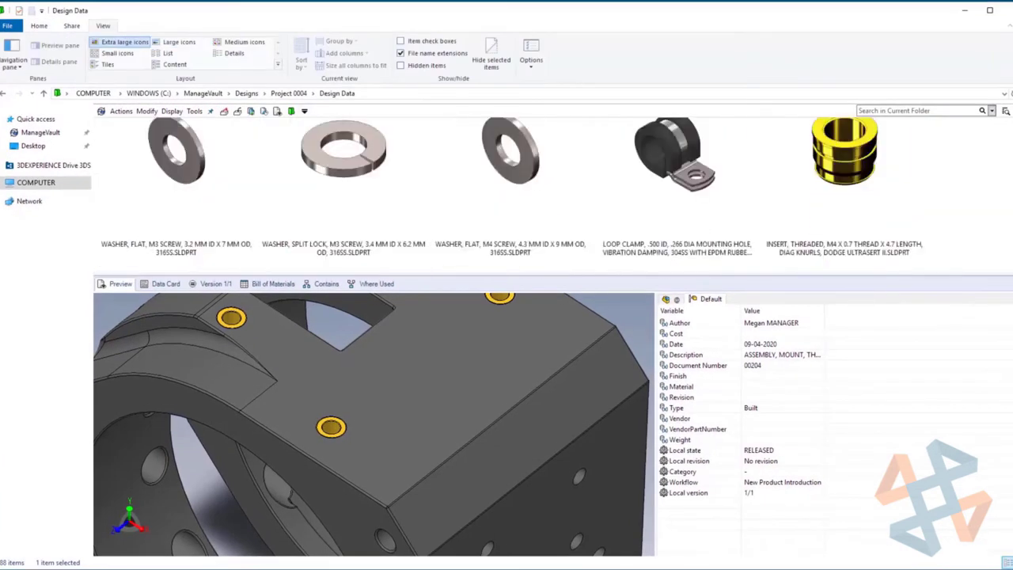
pyautogui.scroll(-5, 791, 190)
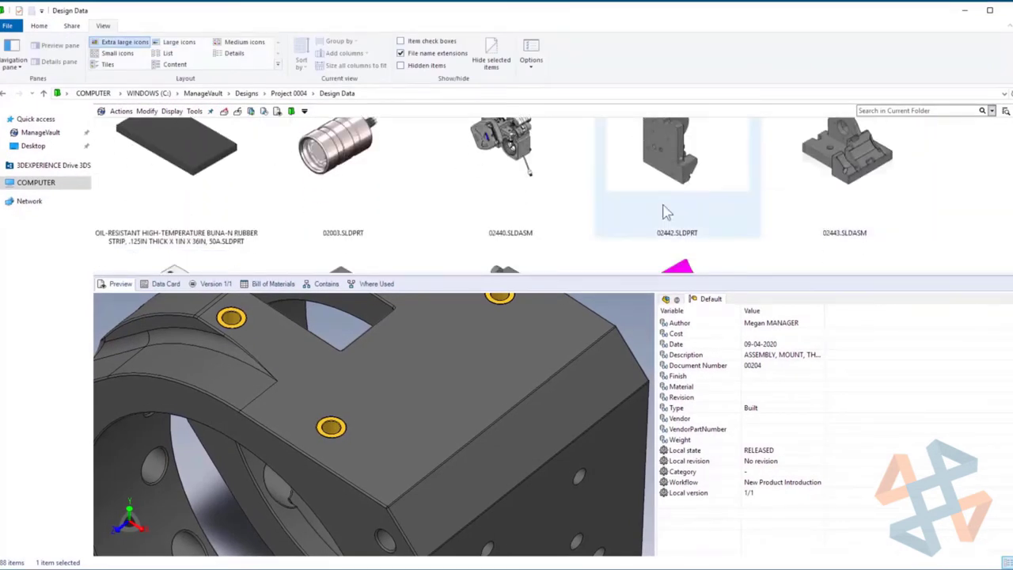
# Switch to details view, preview part 02445 and sort the list by State.
pyautogui.click(234, 53)
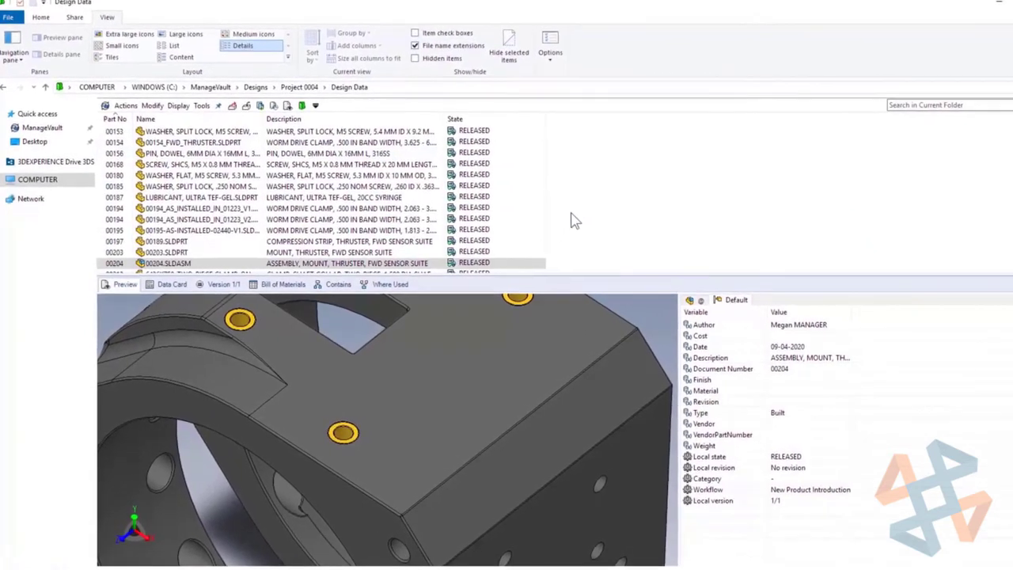
pyautogui.scroll(-10, 590, 210)
pyautogui.scroll(-2, 606, 217)
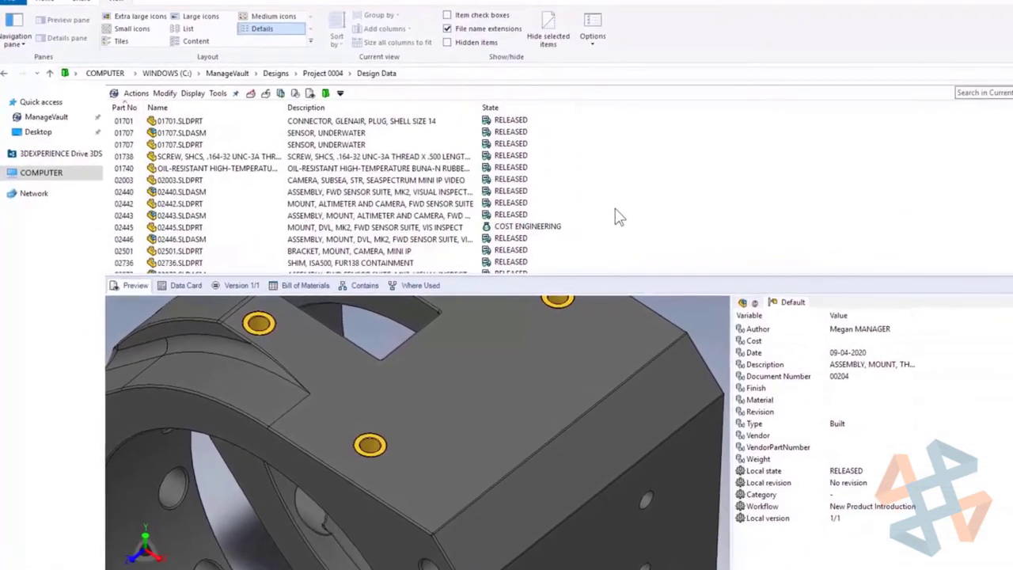
pyautogui.click(583, 228)
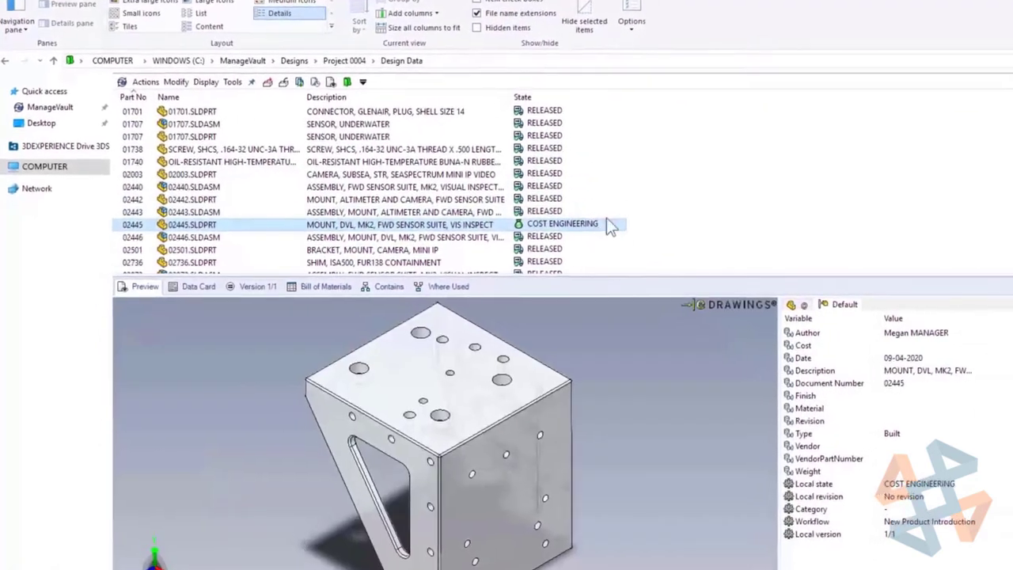
pyautogui.click(613, 98)
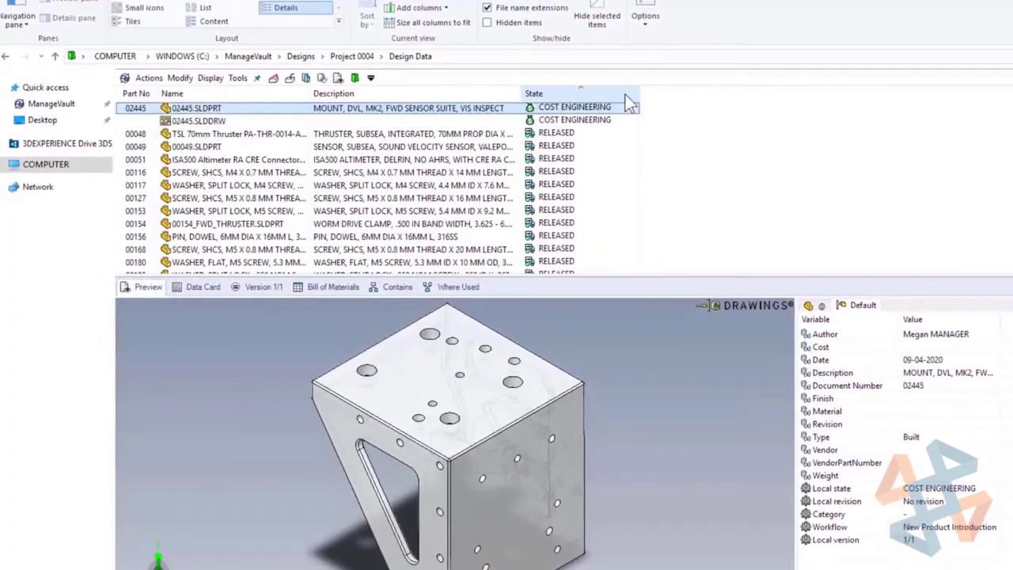
pyautogui.rightClick(628, 97)
pyautogui.moveTo(704, 120)
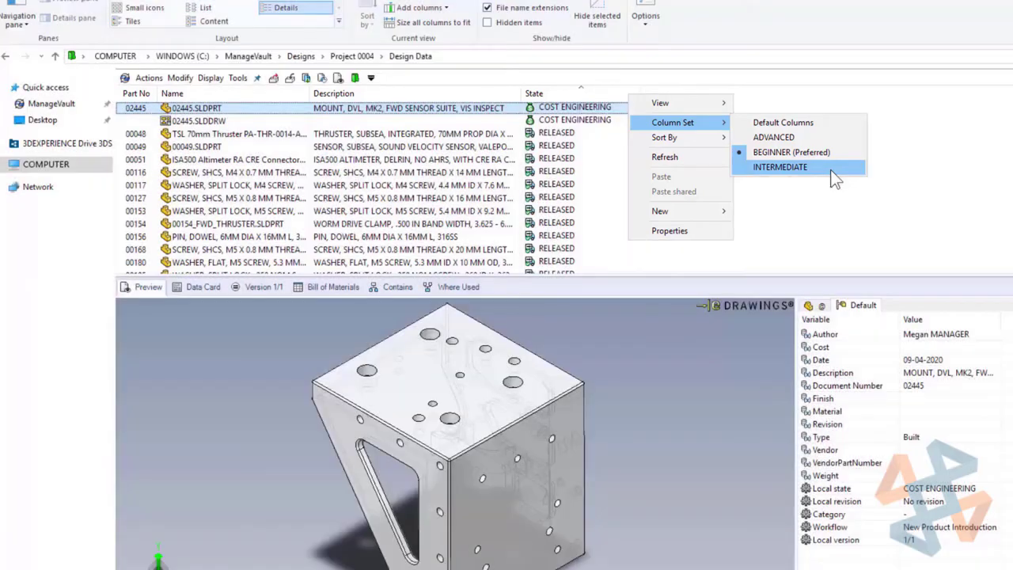
pyautogui.click(831, 168)
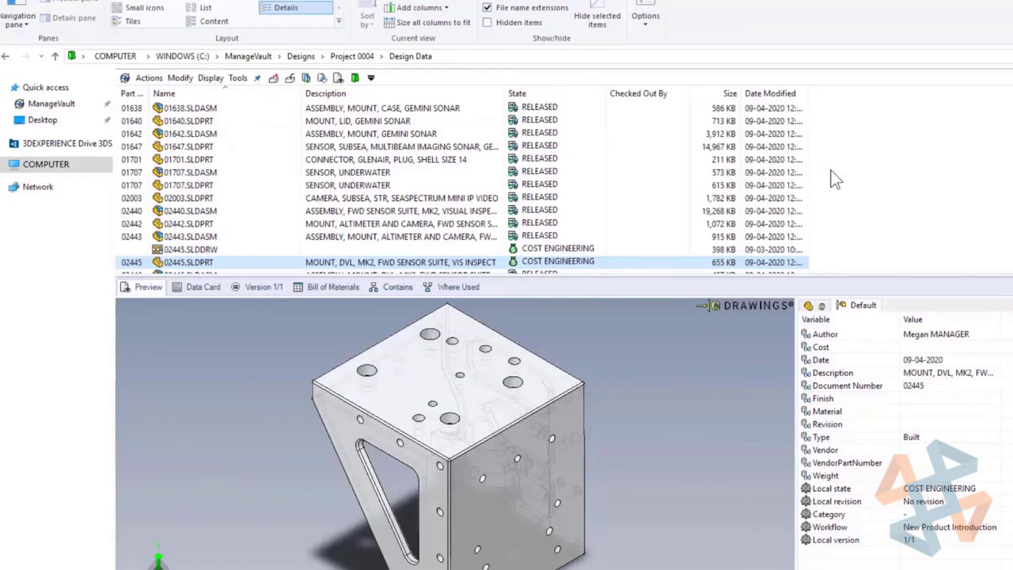
pyautogui.rightClick(683, 101)
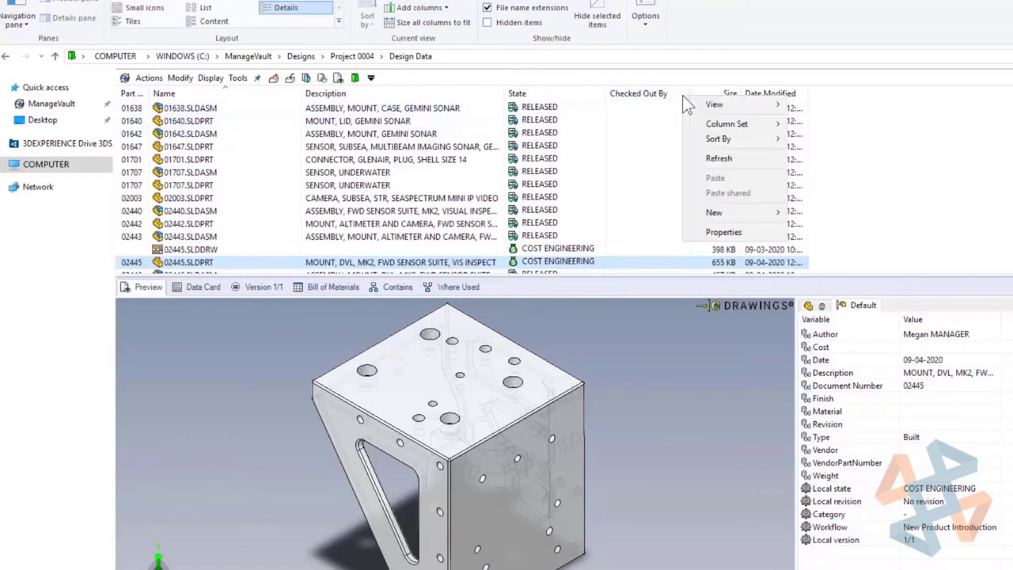
pyautogui.moveTo(736, 125)
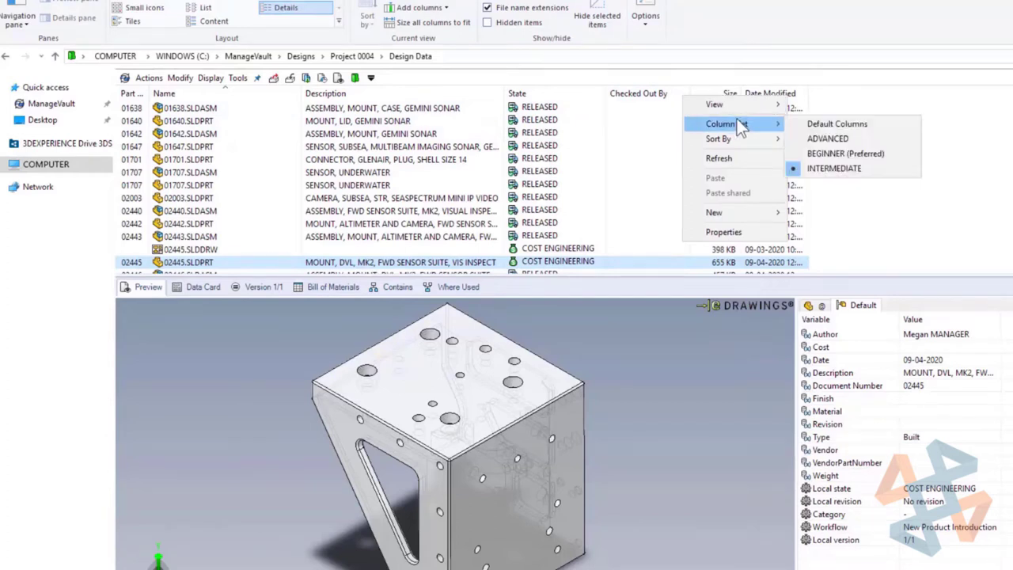
pyautogui.click(910, 139)
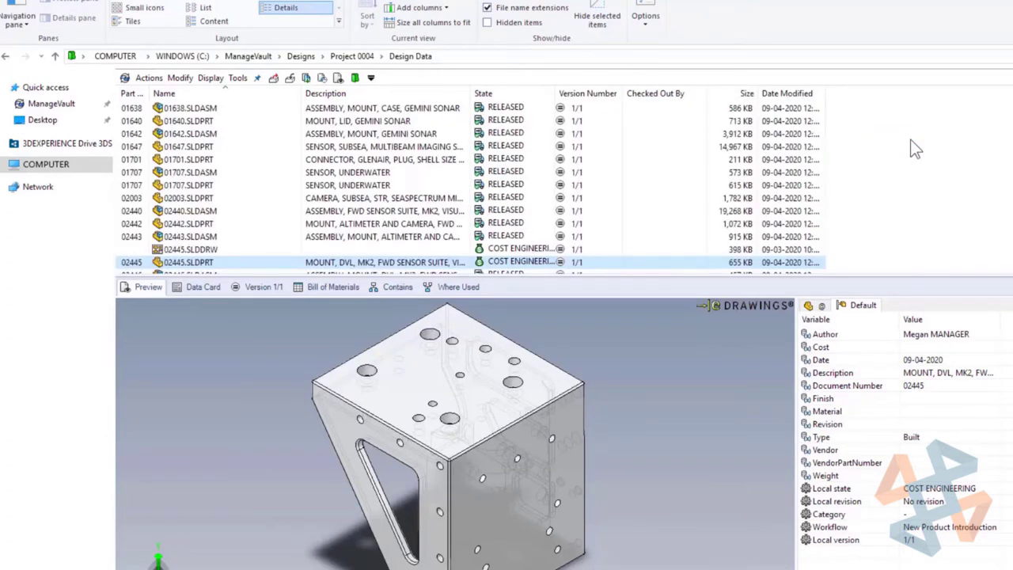
pyautogui.rightClick(693, 91)
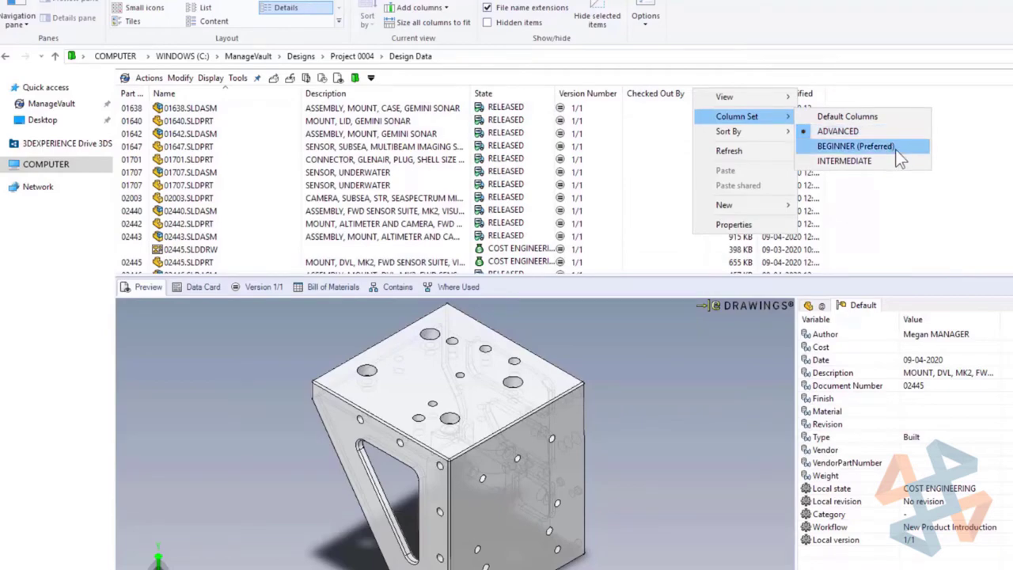
pyautogui.click(897, 152)
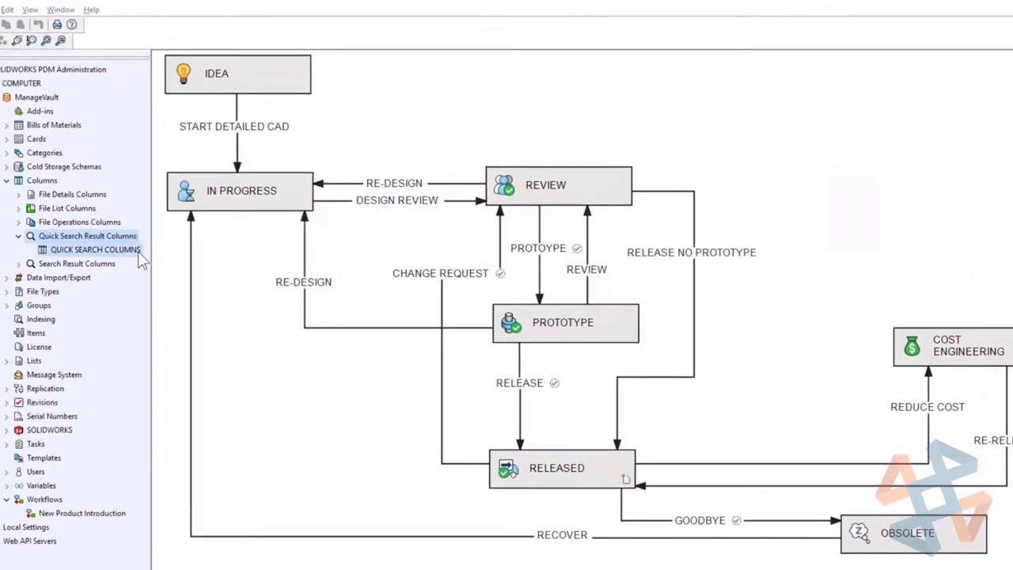
# Add a centred Document Number column named 'Part No' at the top of QUICK SEARCH COLUMNS.
pyautogui.doubleClick(119, 249)
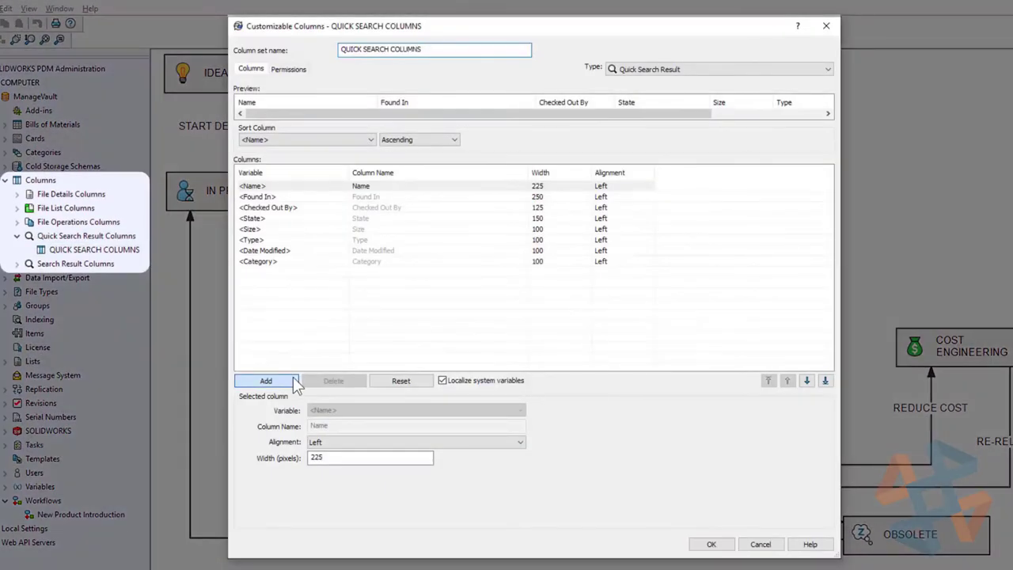
pyautogui.click(266, 380)
pyautogui.click(416, 410)
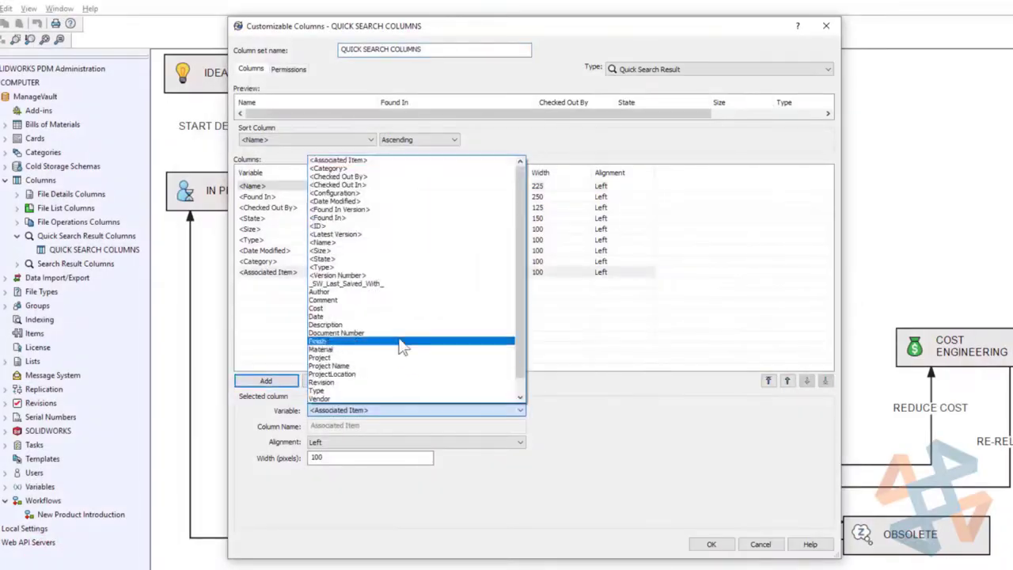
pyautogui.click(402, 344)
pyautogui.press('Tab')
pyautogui.write('Part No')
pyautogui.press('Tab')
pyautogui.press('Down')
pyautogui.press('Tab')
pyautogui.click(768, 381)
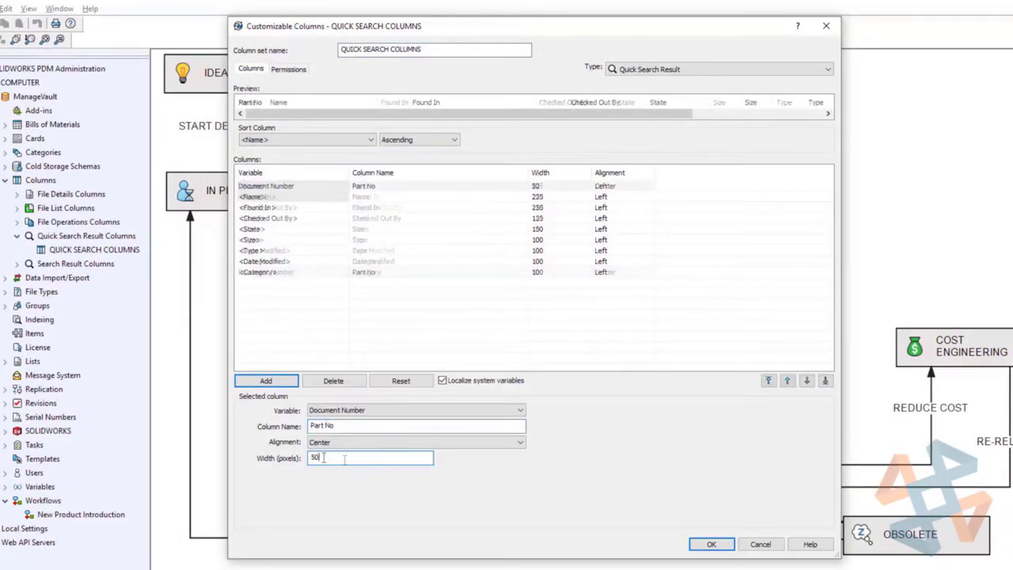
pyautogui.click(288, 69)
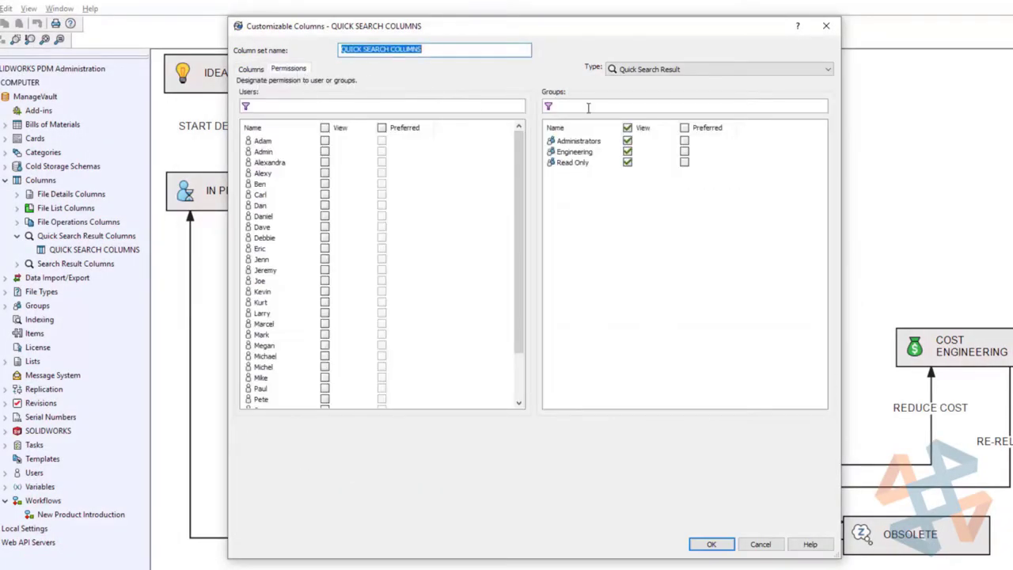
pyautogui.click(710, 544)
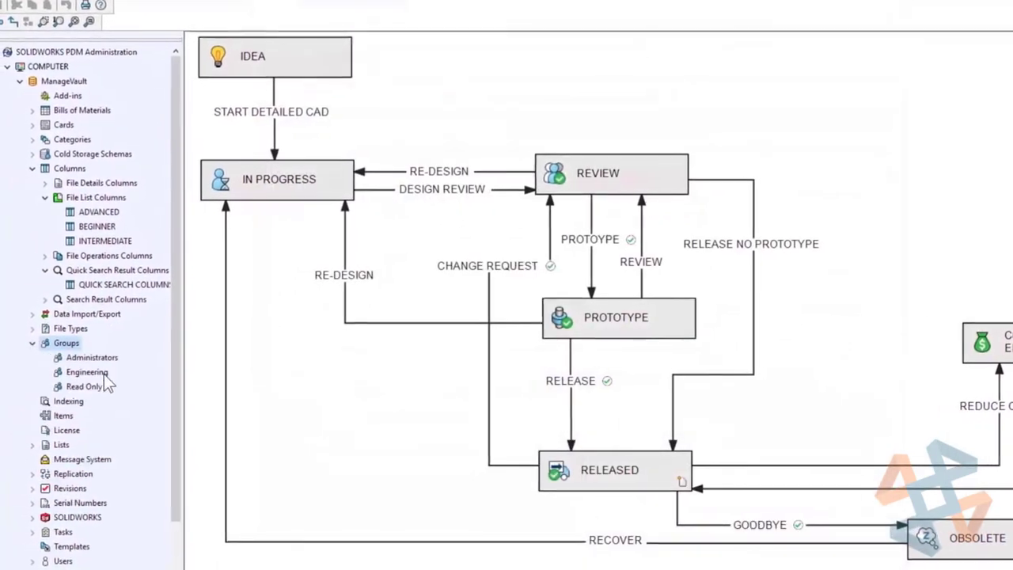
# Review the Engineering group's administrative permissions and change a state's icon.
pyautogui.doubleClick(87, 372)
pyautogui.click(402, 222)
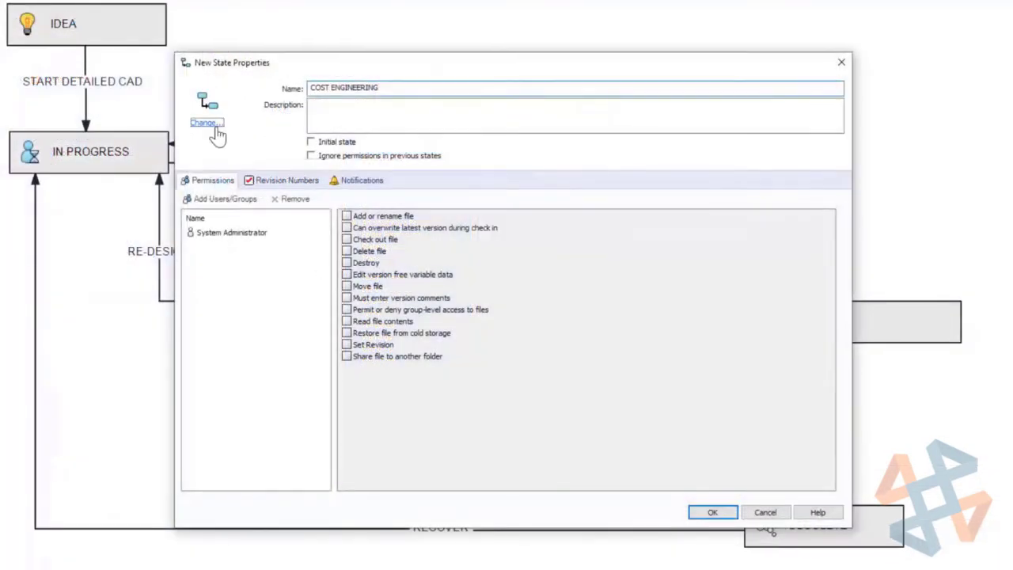
pyautogui.click(207, 122)
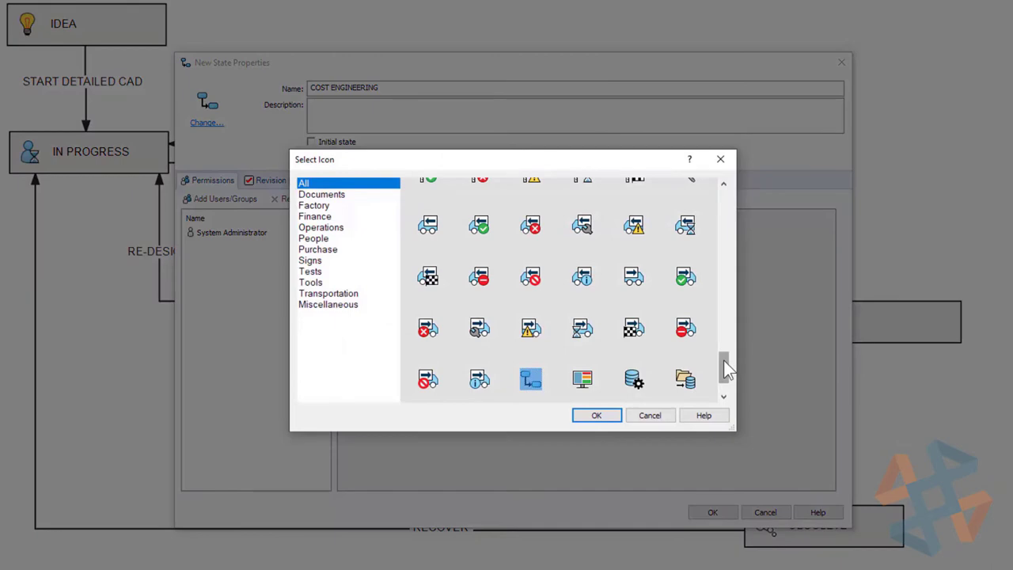
pyautogui.moveTo(727, 367); pyautogui.dragTo(731, 230)
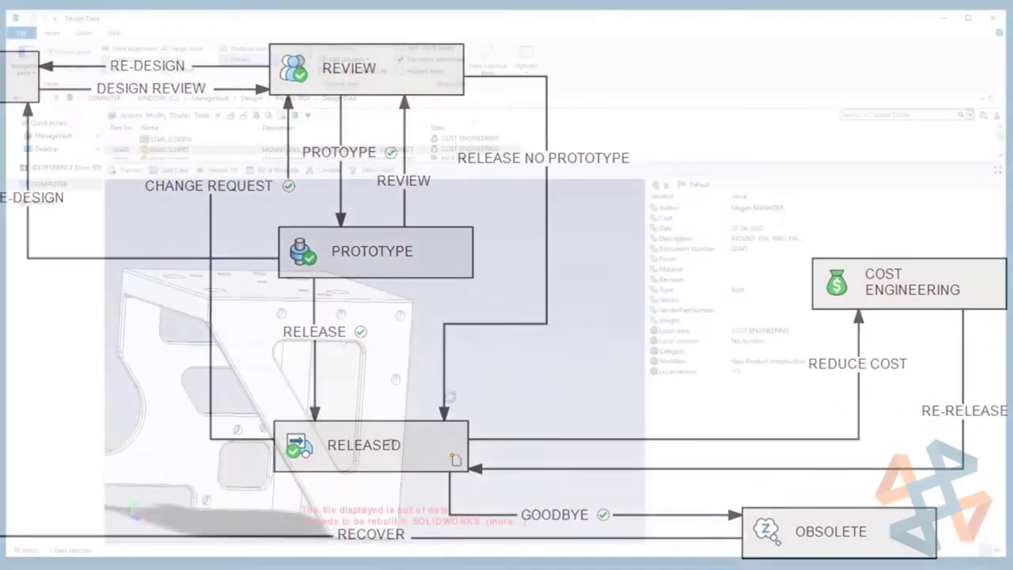
pyautogui.moveTo(448, 395); pyautogui.dragTo(283, 411)
# Show 02445's Where Used results as a treehouse diagram and export it with thumbnails.
pyautogui.click(360, 177)
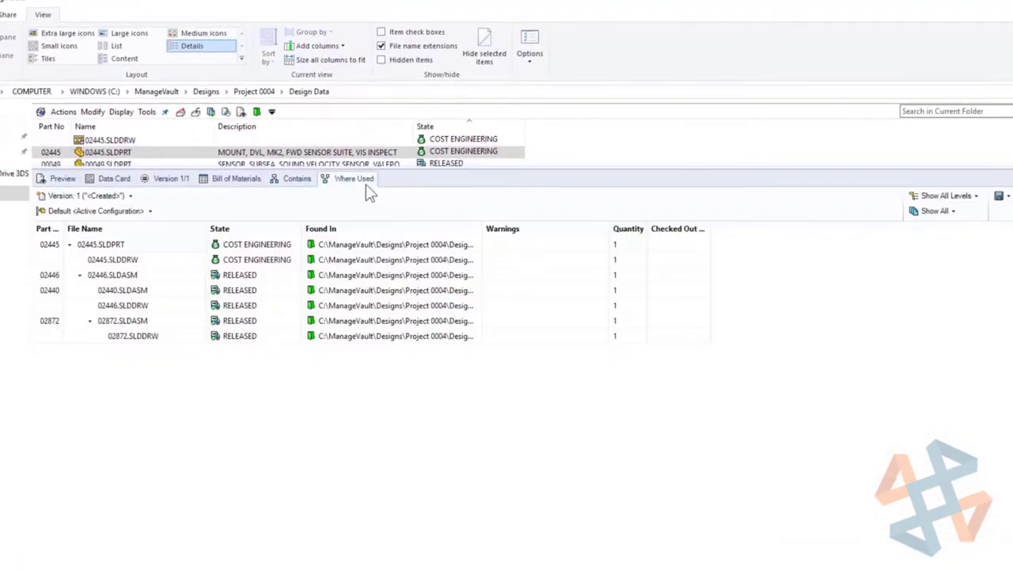
pyautogui.click(1012, 194)
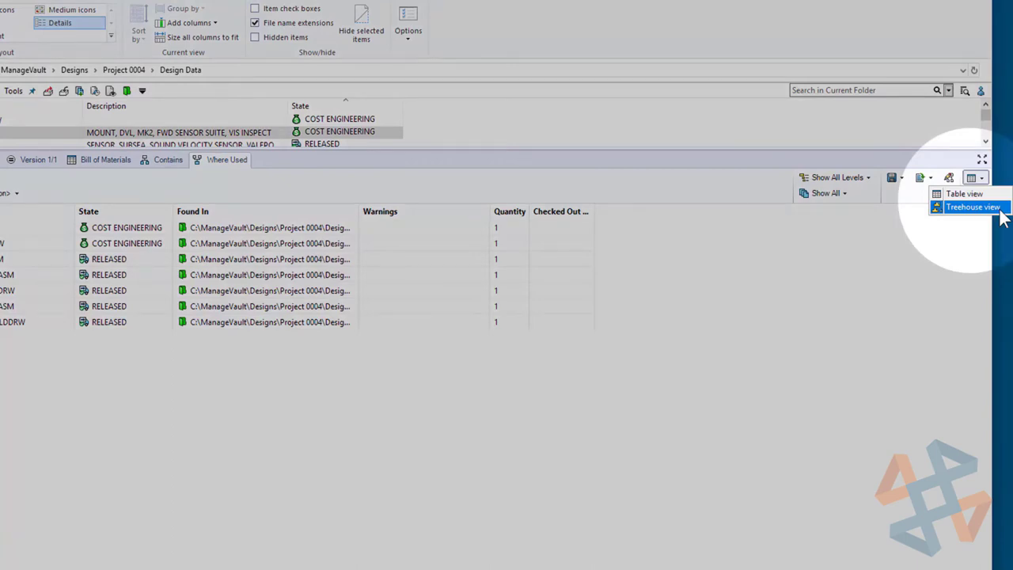
pyautogui.click(995, 208)
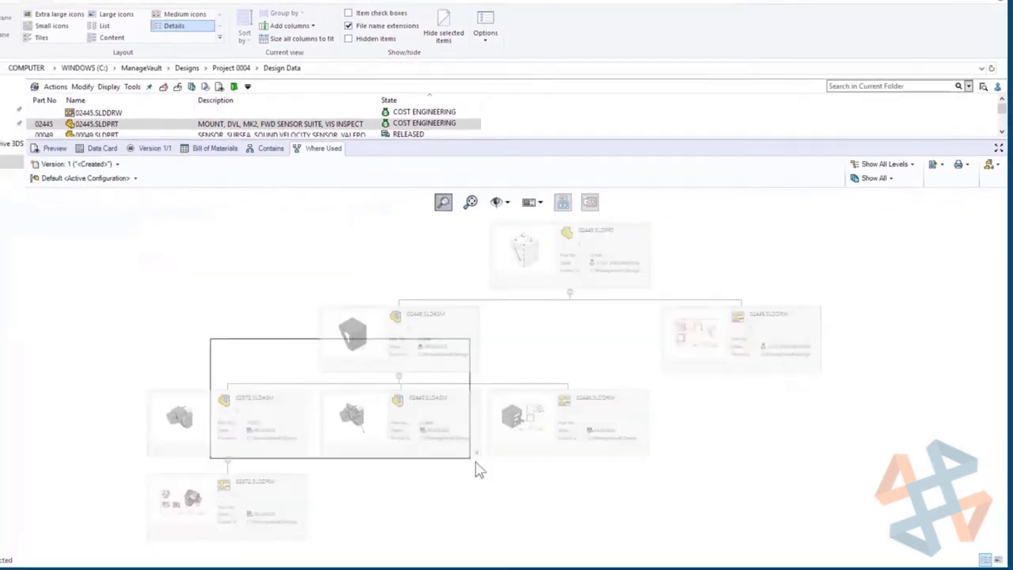
pyautogui.scroll(-2, 467, 253)
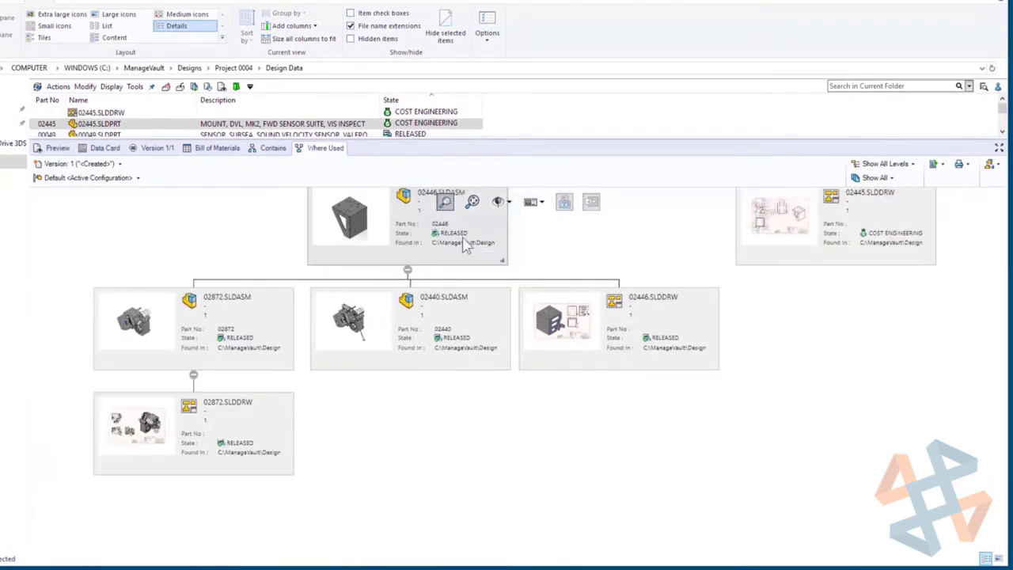
pyautogui.click(935, 164)
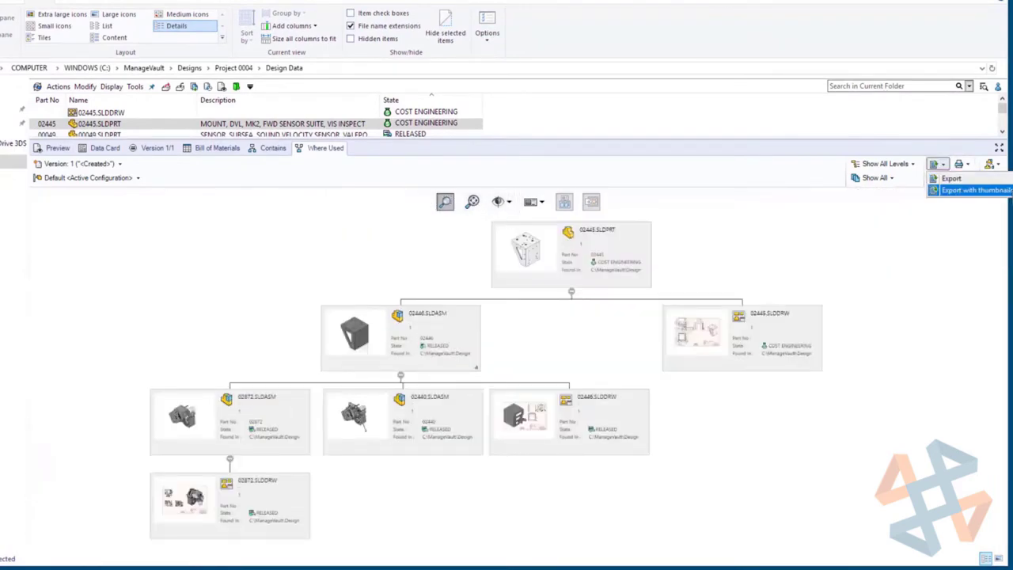
pyautogui.click(974, 190)
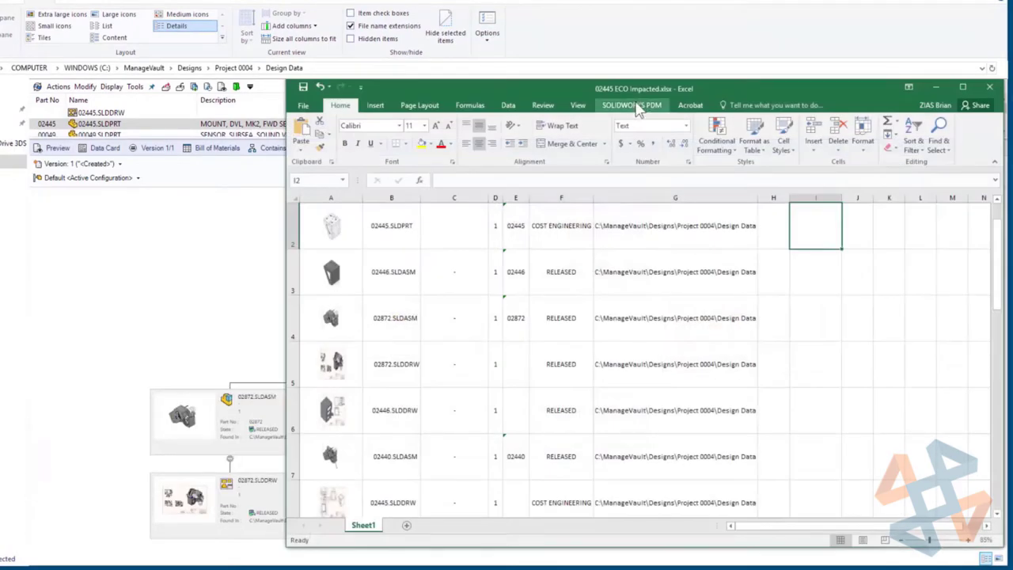
pyautogui.click(632, 106)
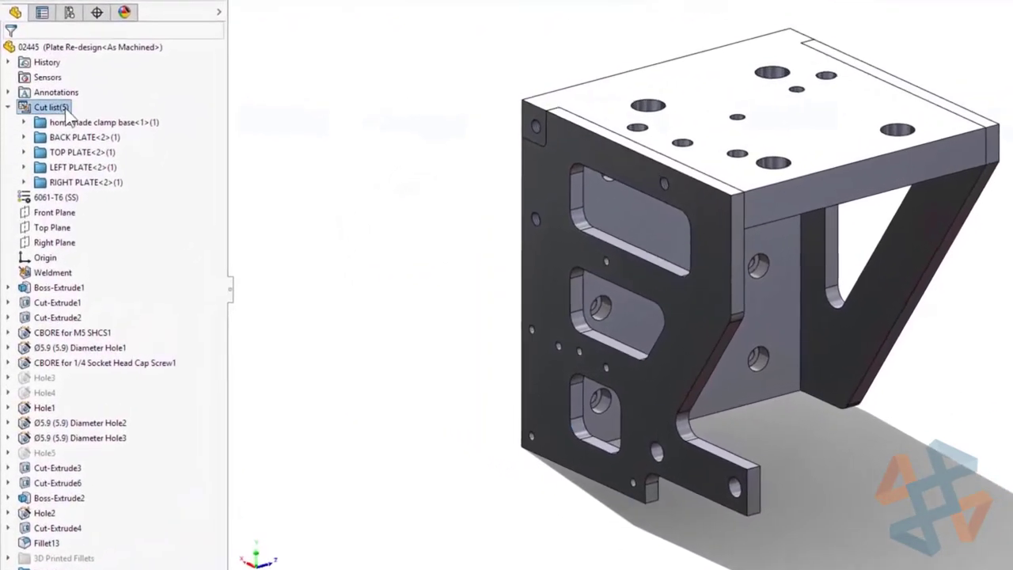
# Exclude the homemade clamp base from the cut list and view the 6436K750 collar's external references.
pyautogui.click(66, 112)
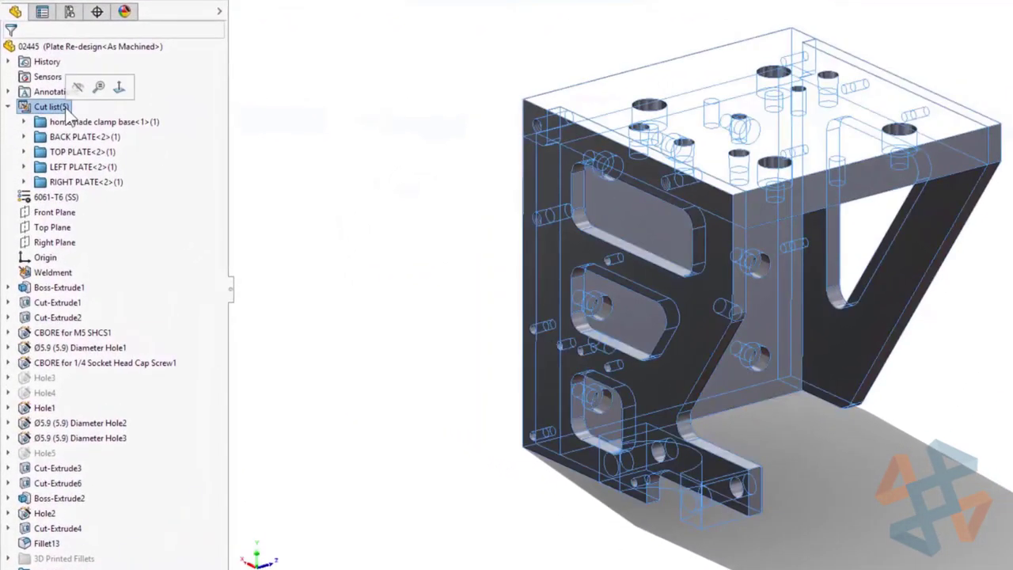
pyautogui.click(140, 122)
pyautogui.rightClick(141, 121)
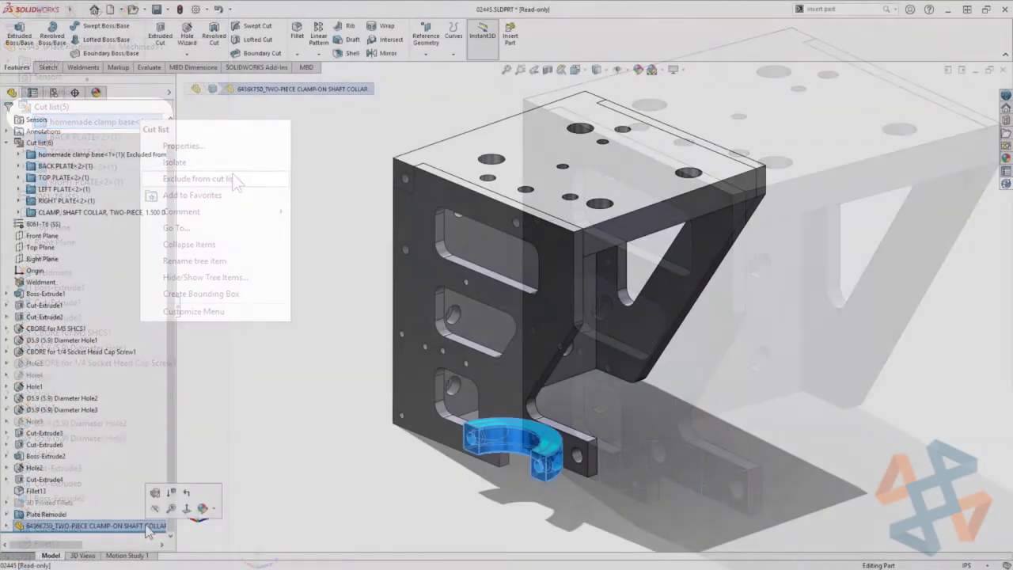
pyautogui.rightClick(118, 525)
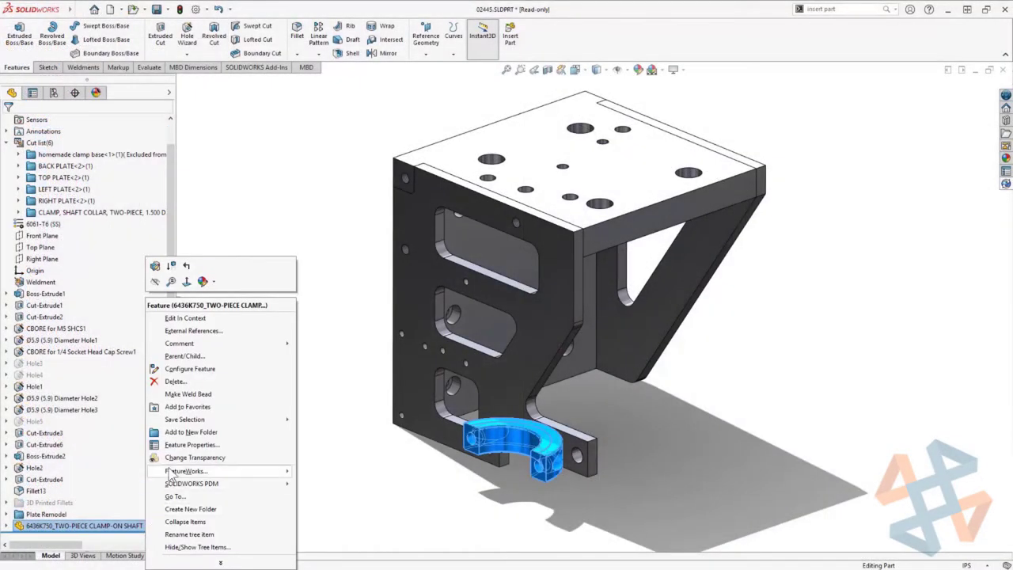
pyautogui.click(193, 330)
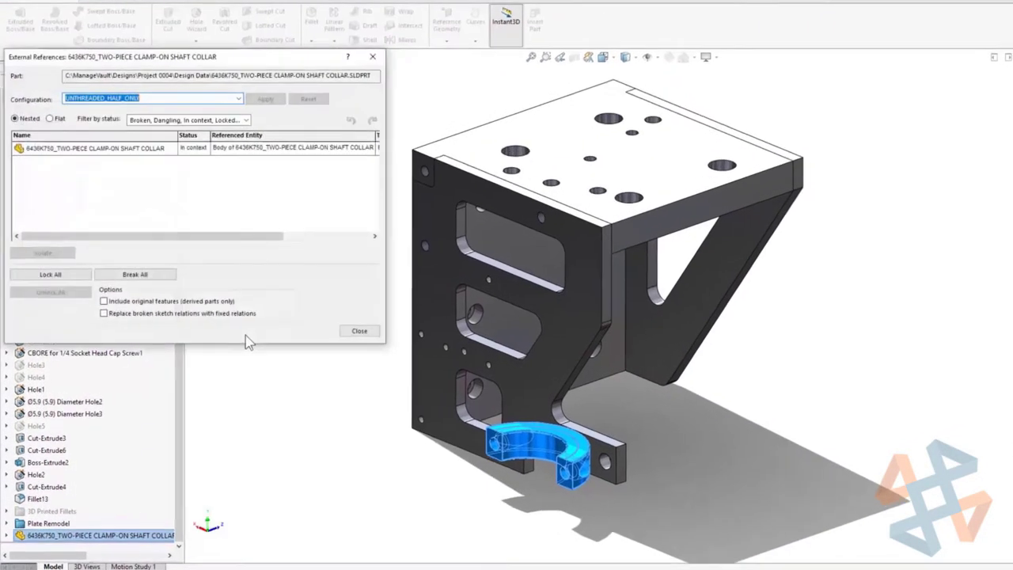
pyautogui.click(249, 150)
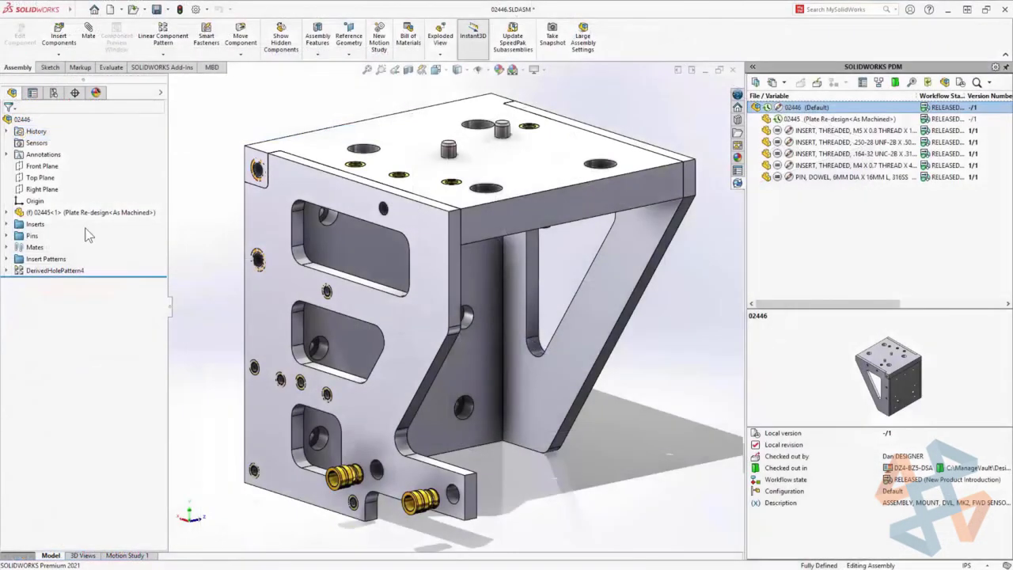
# Suppress the Inserts and Insert Patterns in assembly 02446.
pyautogui.click(35, 224)
pyautogui.keyDown('ctrl'); pyautogui.click(46, 259); pyautogui.keyUp('ctrl')
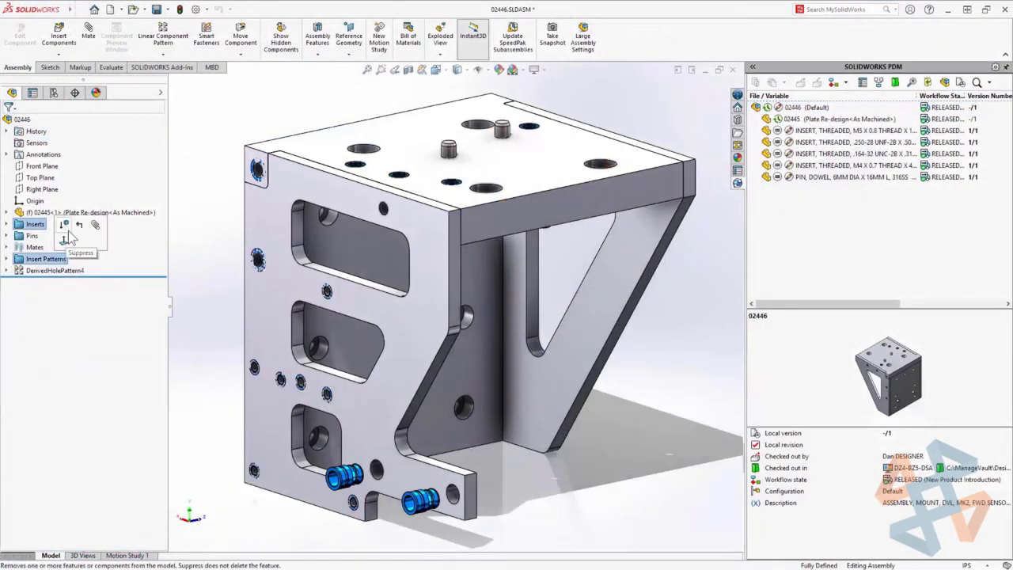
pyautogui.click(67, 238)
# Set the Default configuration to promote child components in the BOM, then pick BOM version 1.
pyautogui.click(54, 94)
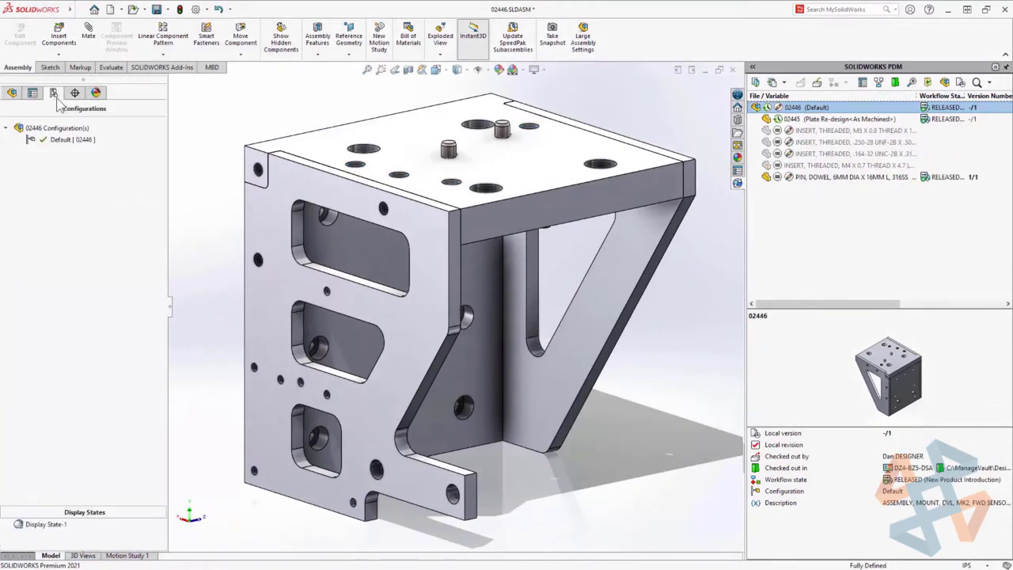
pyautogui.click(72, 139)
pyautogui.rightClick(79, 139)
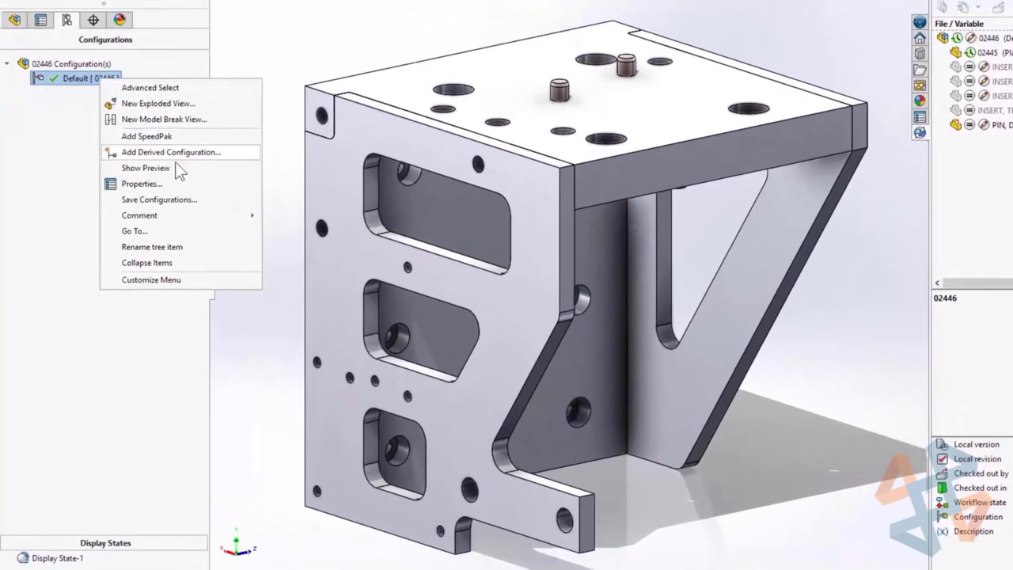
pyautogui.click(141, 183)
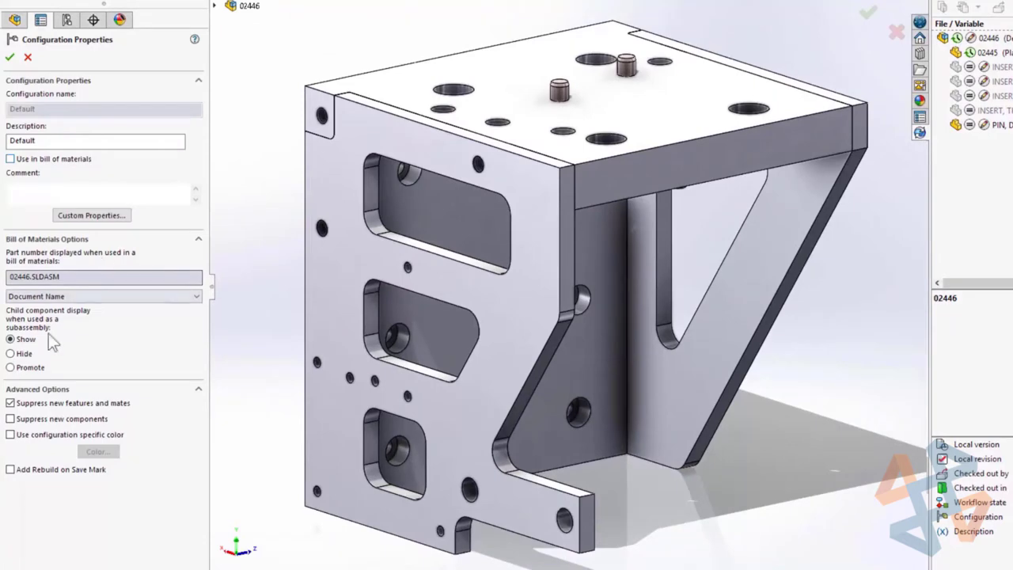
pyautogui.click(38, 369)
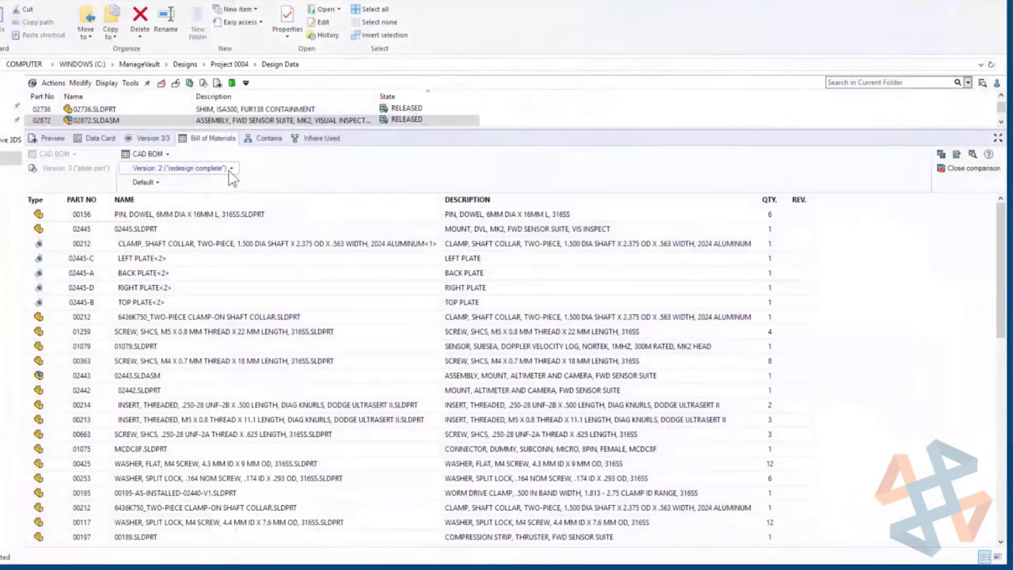
pyautogui.click(207, 168)
pyautogui.click(225, 207)
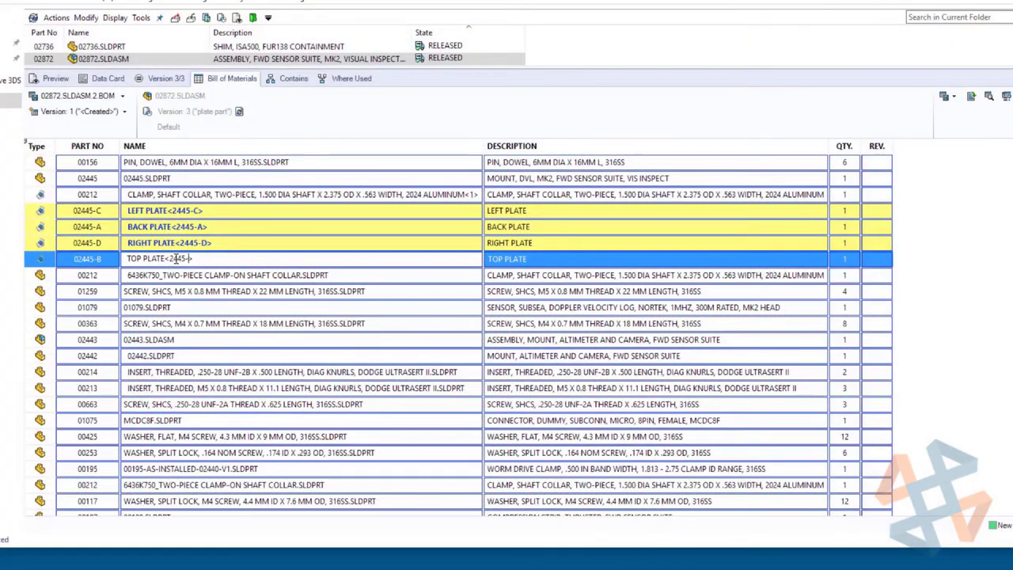
# Finish renaming the top plate row to TOP PLATE<2445-B> in the bill of materials.
pyautogui.write('B>')
pyautogui.press('Return')
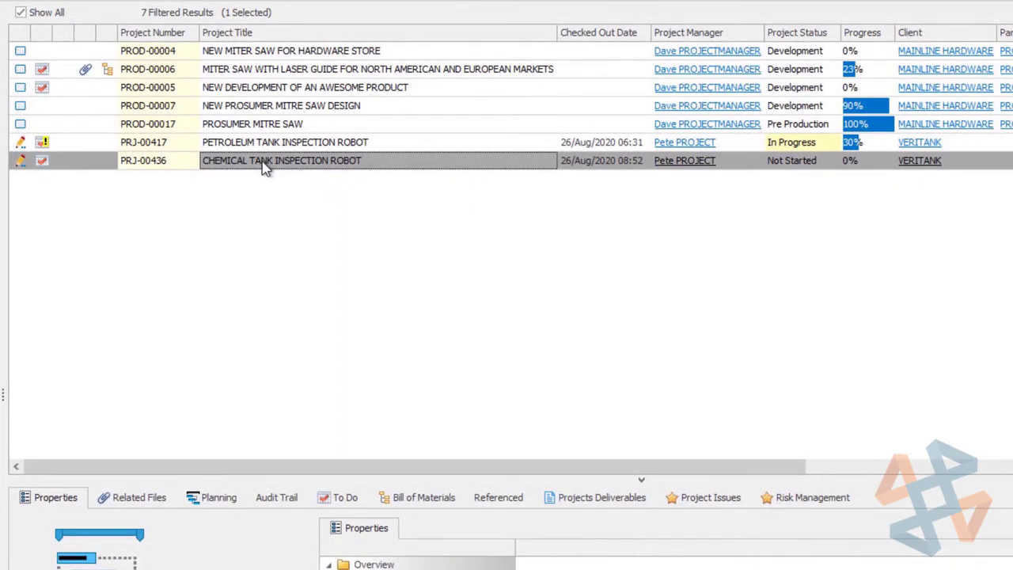
# Add CHEMICAL TANK INSPECTION ROBOT to the VERITANK Projects planning list and open that list.
pyautogui.rightClick(266, 167)
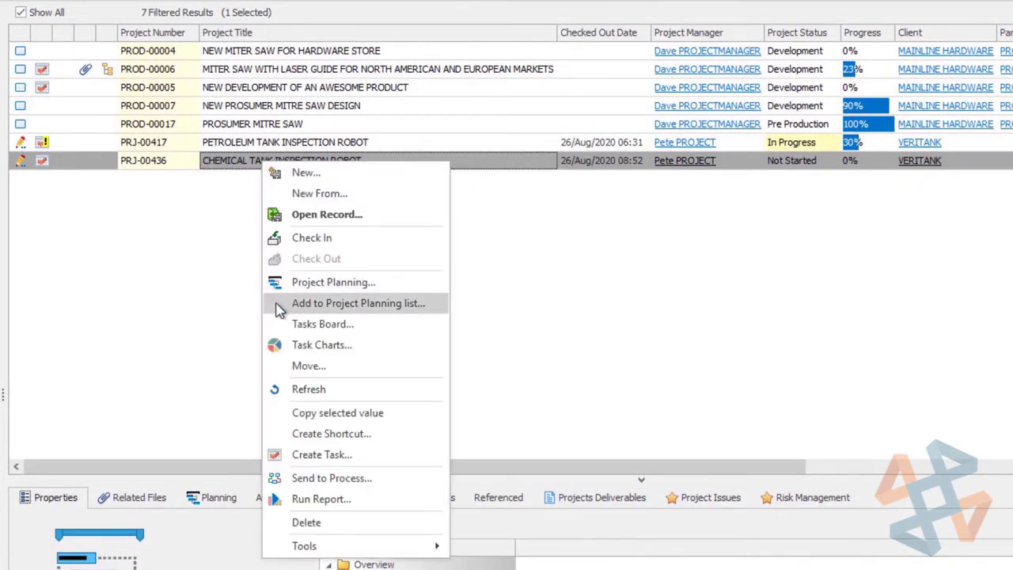
pyautogui.click(358, 303)
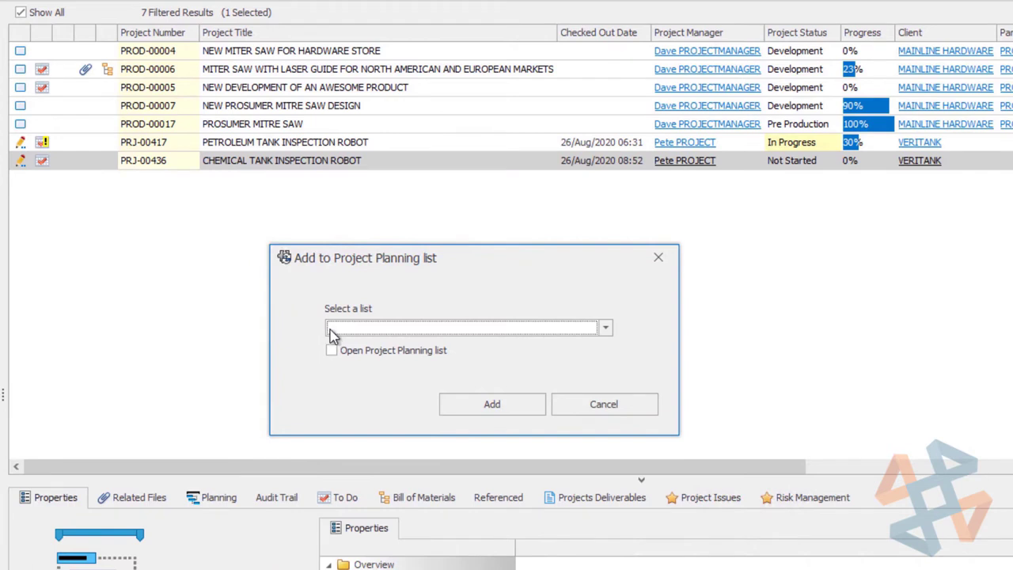
pyautogui.click(331, 331)
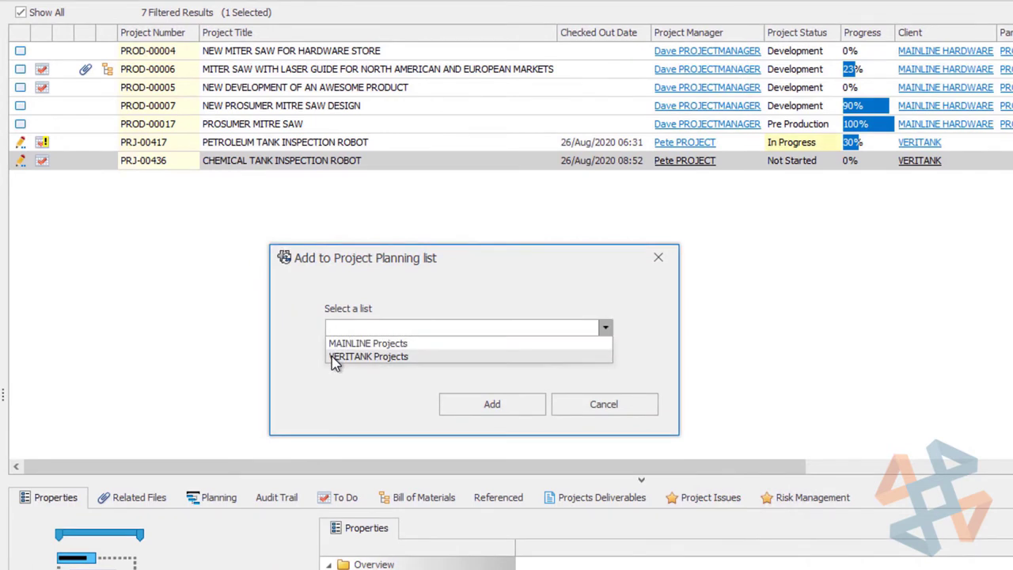
pyautogui.click(334, 357)
pyautogui.click(332, 354)
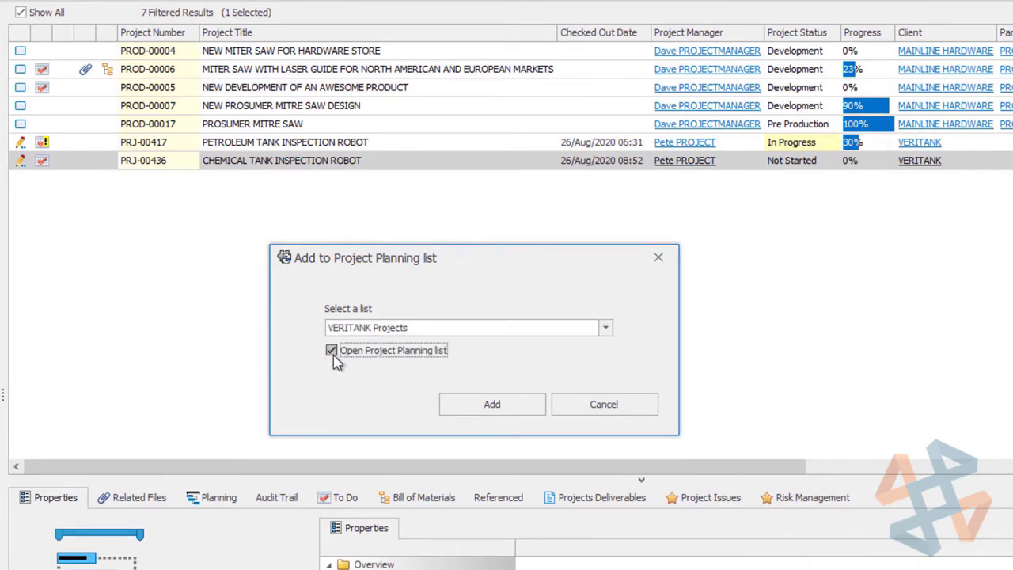
pyautogui.click(490, 405)
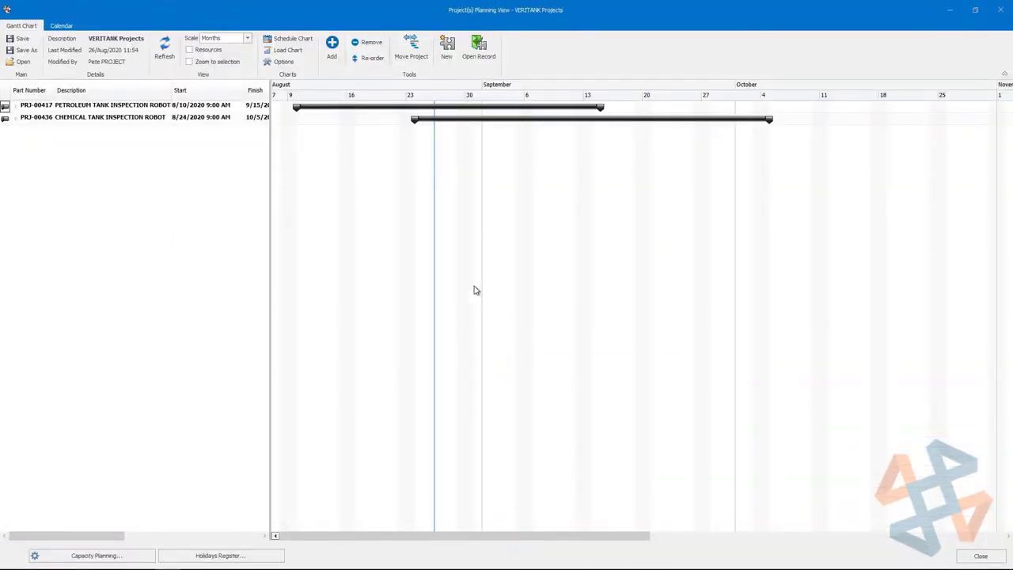
# Show the load chart and move project PRJ-00436 forward 15 days, including edited tasks.
pyautogui.click(293, 50)
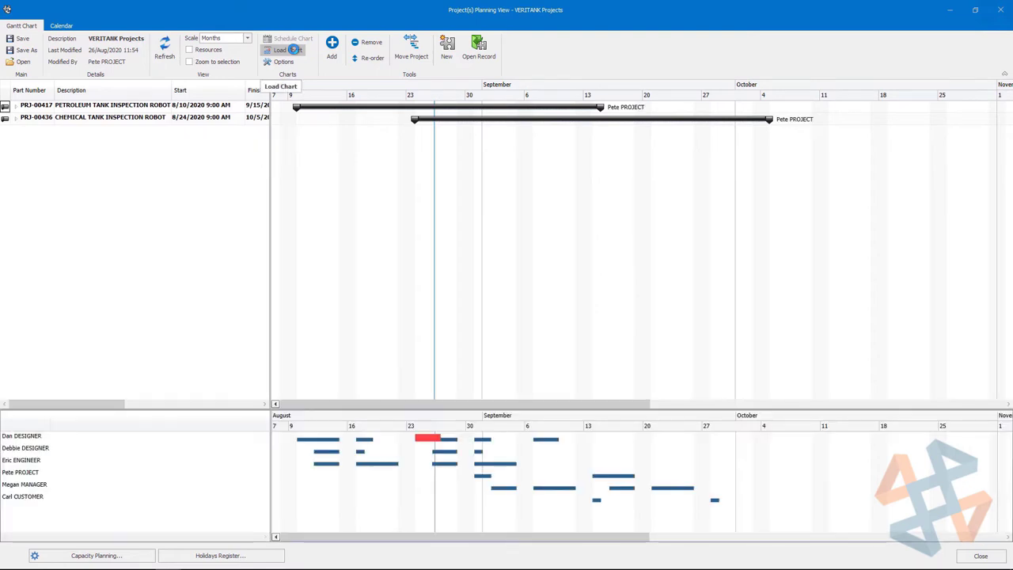
pyautogui.click(103, 118)
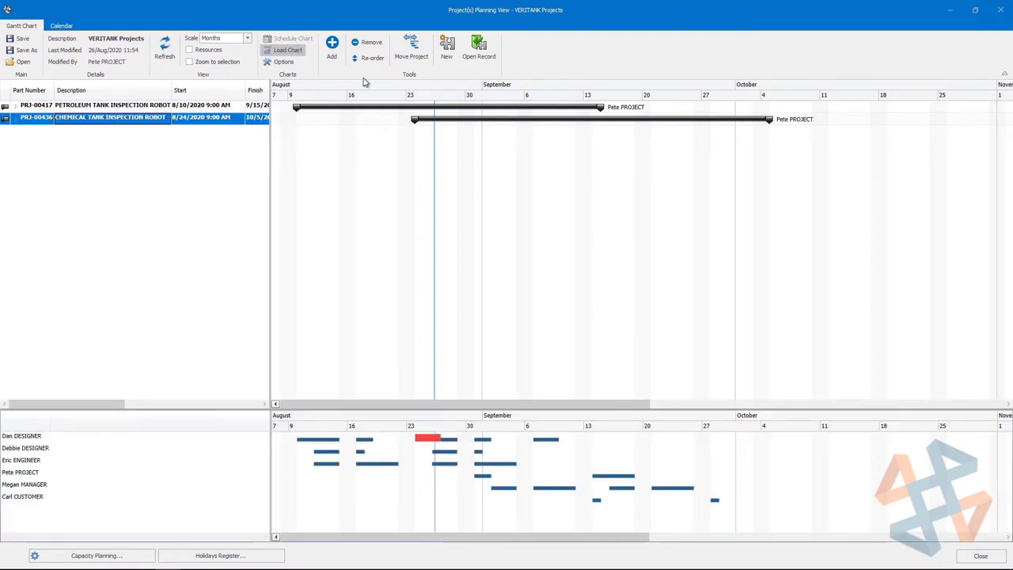
pyautogui.click(412, 55)
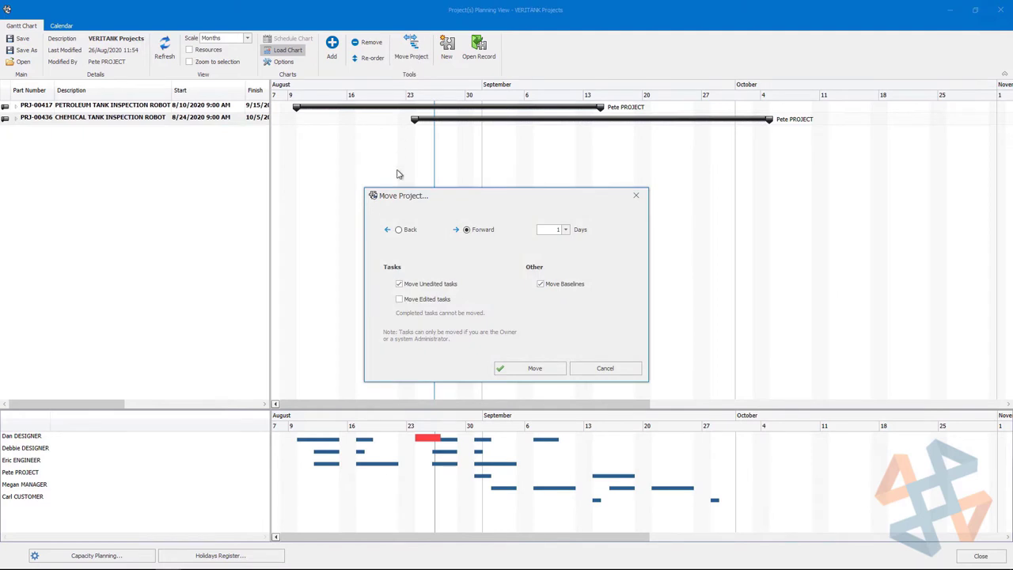
pyautogui.click(400, 299)
pyautogui.doubleClick(556, 230)
pyautogui.click(535, 368)
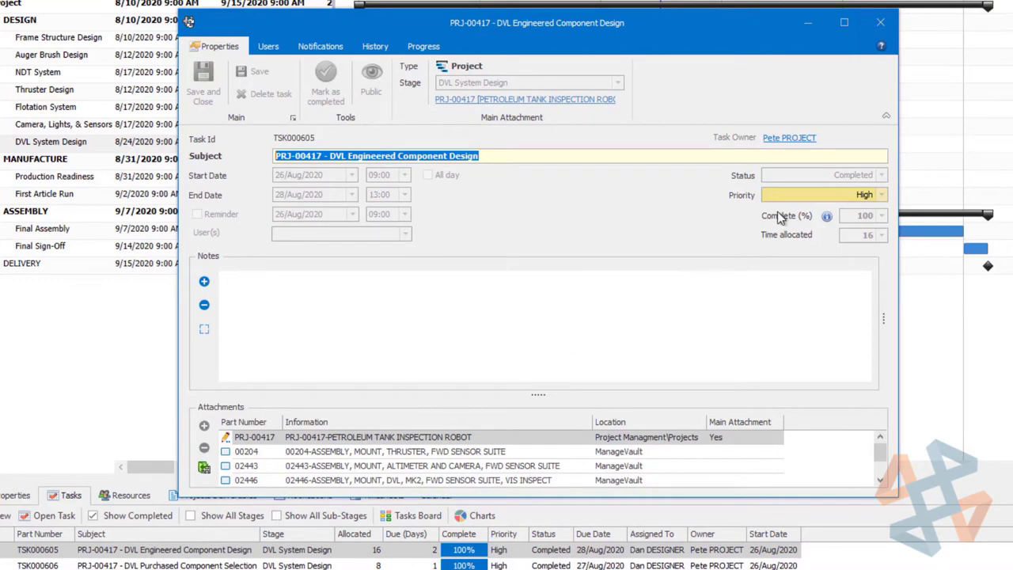
# Close the task window and view the DVL System Design stage's deliverables, then its tasks.
pyautogui.click(880, 22)
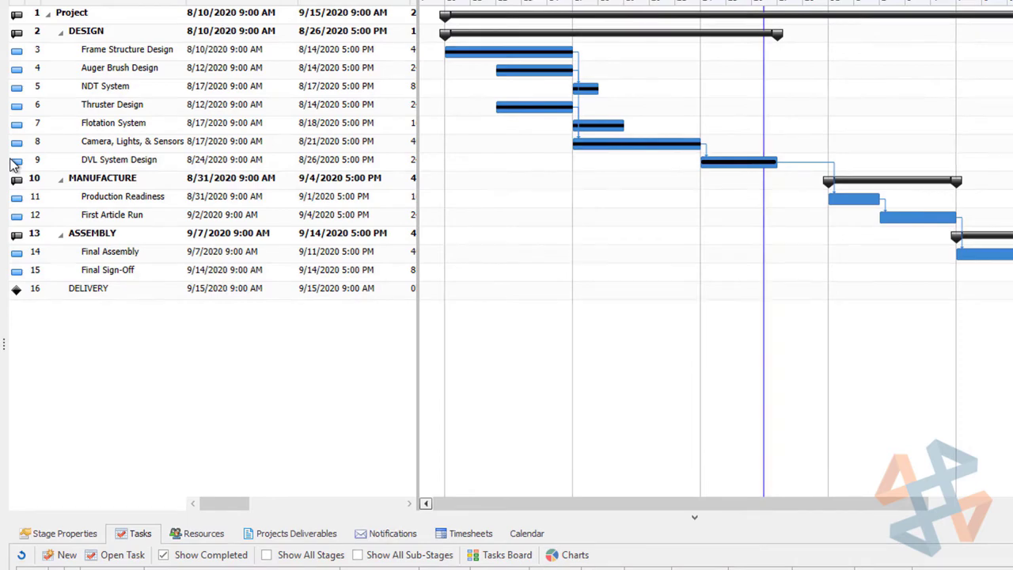
pyautogui.click(13, 162)
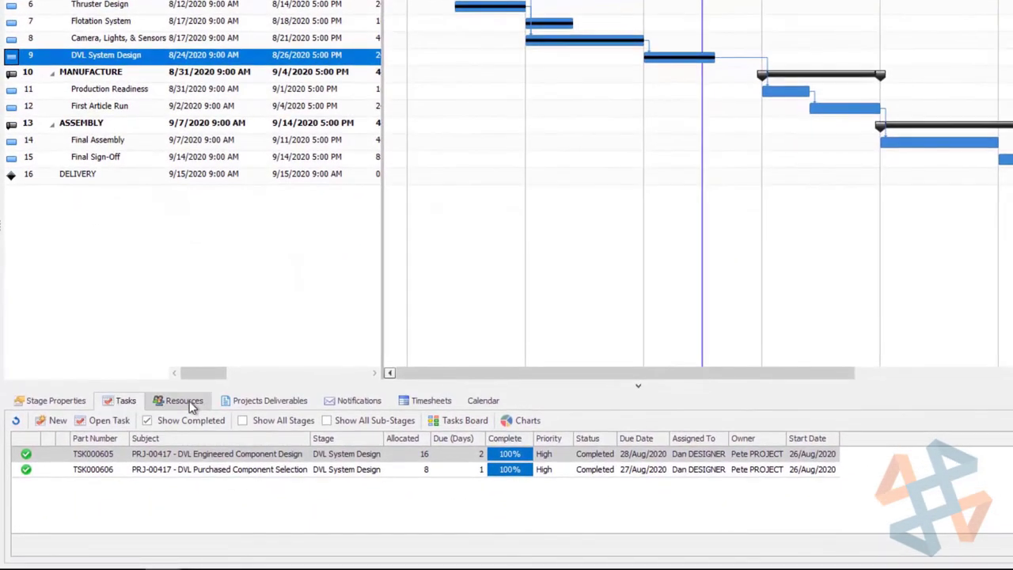
pyautogui.click(254, 410)
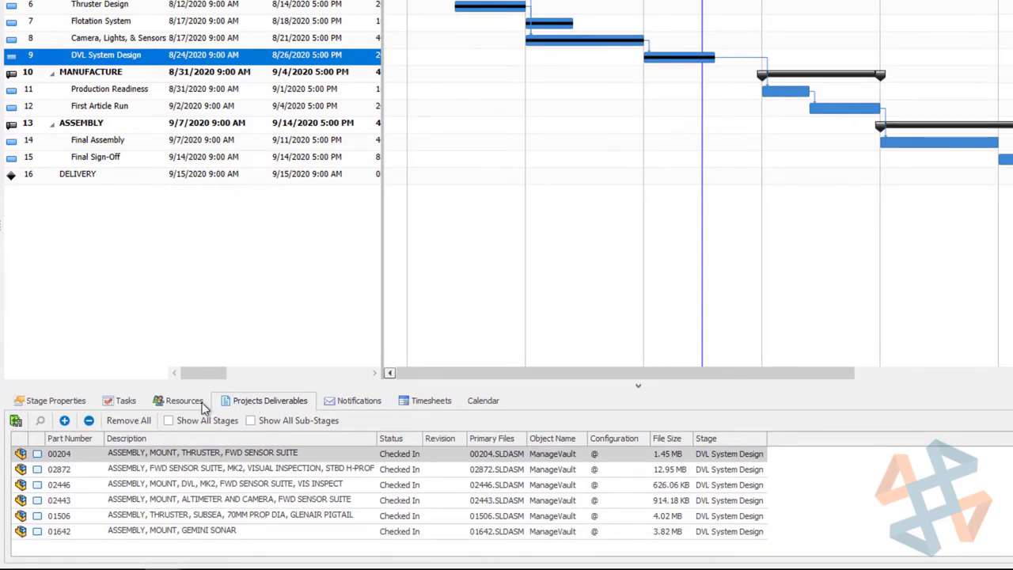
pyautogui.click(116, 405)
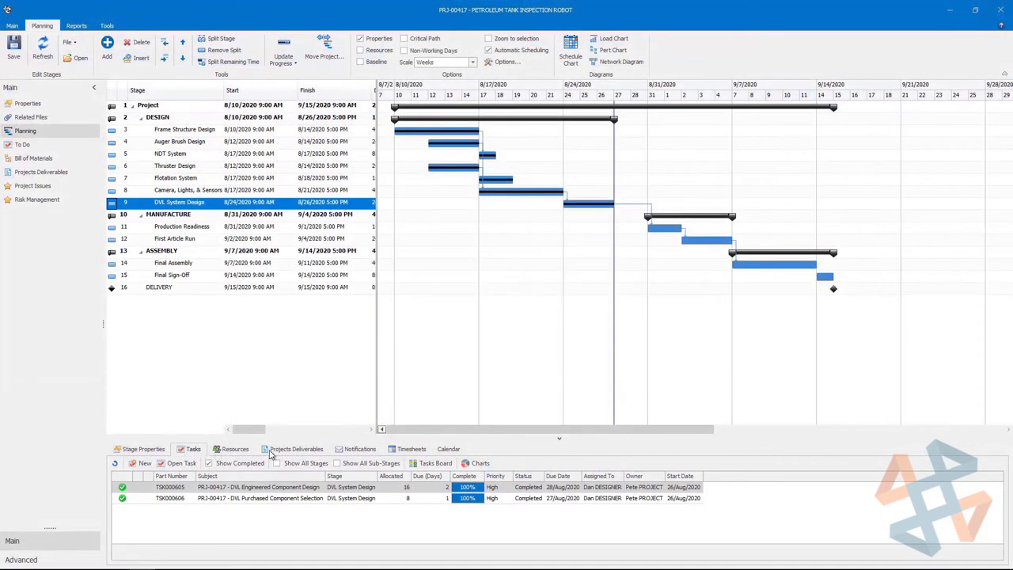
# Show the project's Tasks Board grouped by Status as a Kanban board.
pyautogui.click(476, 464)
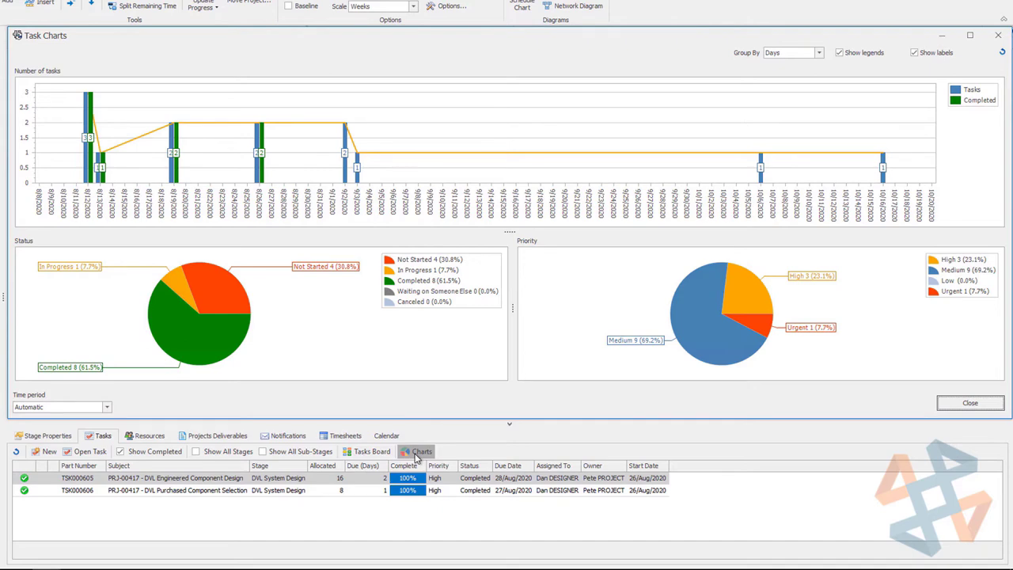
pyautogui.click(360, 453)
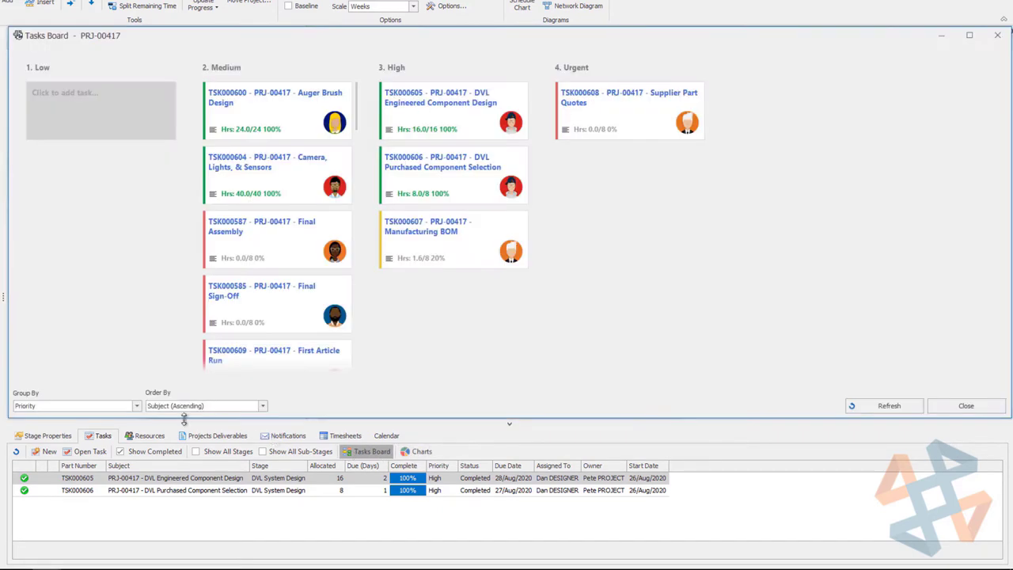
pyautogui.click(136, 406)
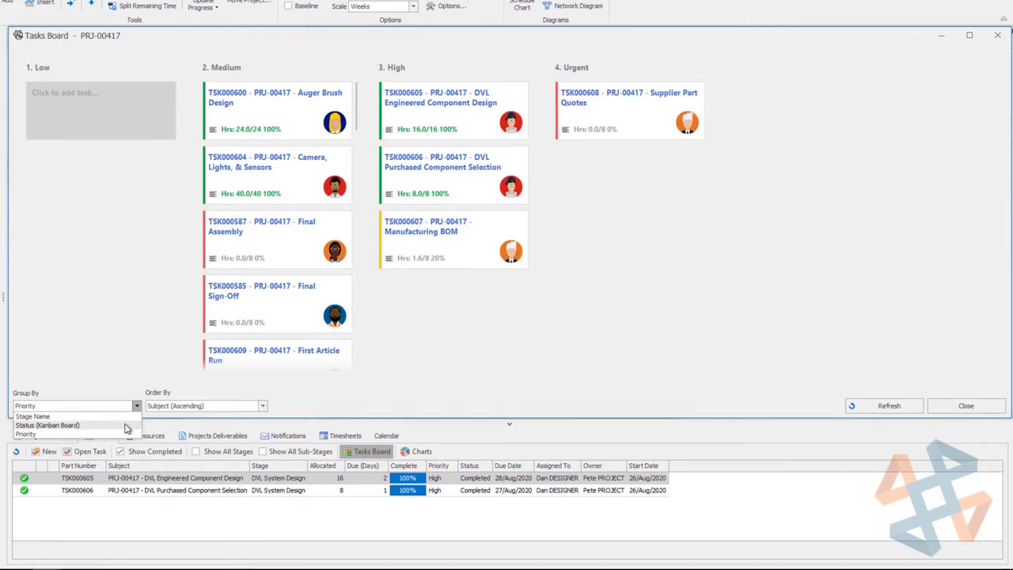
pyautogui.click(48, 425)
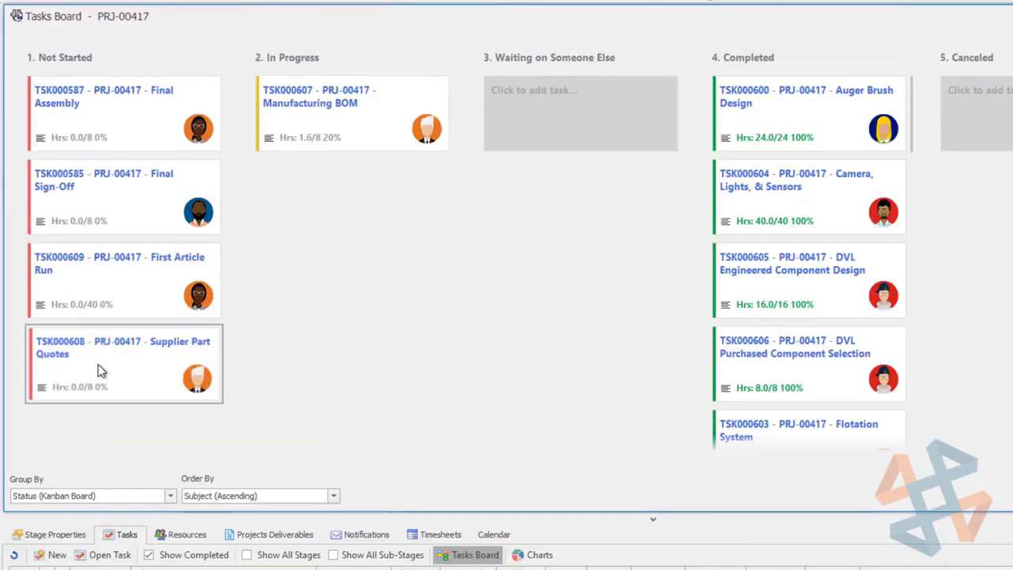
# Move the Supplier Part Quotes card to In Progress and open the SQUARE ROBOT MFG BOM attachment.
pyautogui.moveTo(105, 363); pyautogui.dragTo(348, 193)
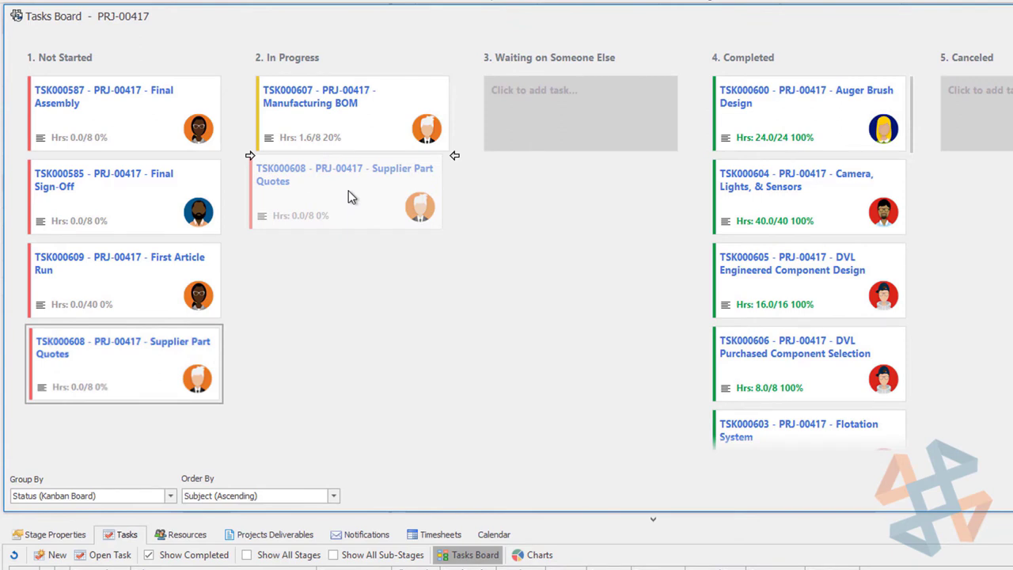
pyautogui.moveTo(349, 191); pyautogui.dragTo(351, 194)
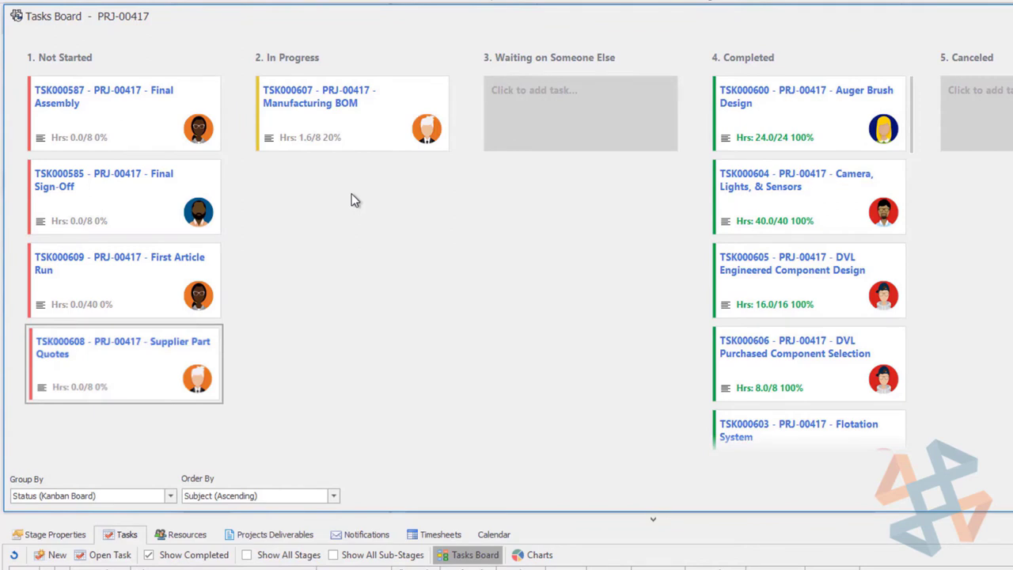
pyautogui.doubleClick(353, 128)
pyautogui.doubleClick(277, 462)
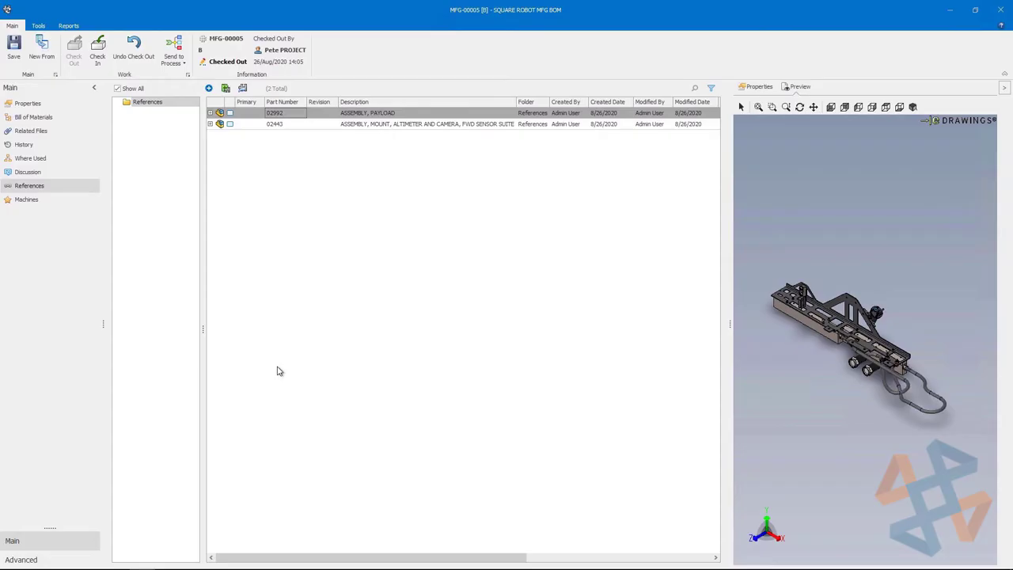
# Copy the 02442 mount from 02443's BOM and paste it under Machining Center A as item 1.1.
pyautogui.click(273, 125)
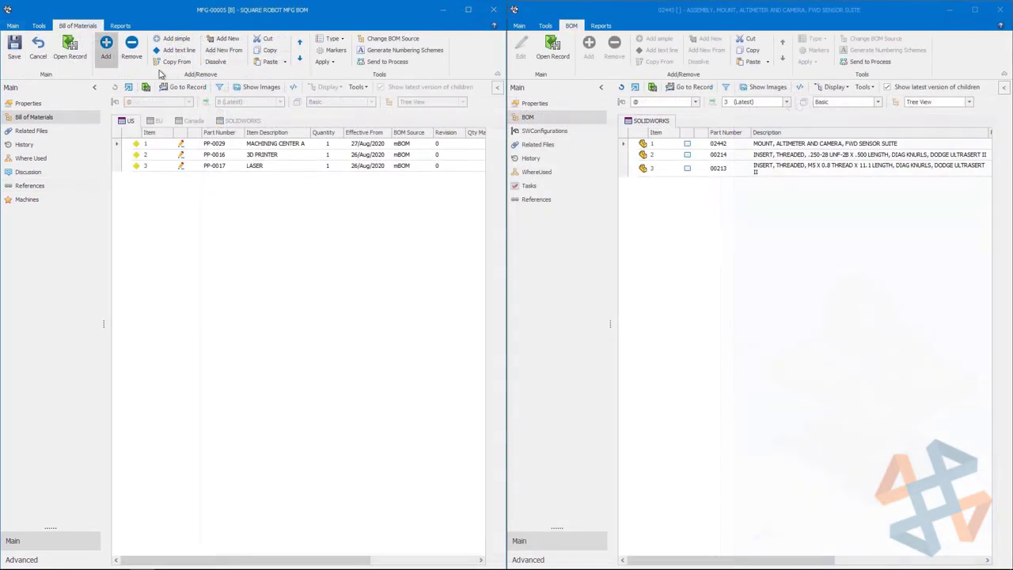
pyautogui.rightClick(642, 143)
pyautogui.moveTo(645, 147)
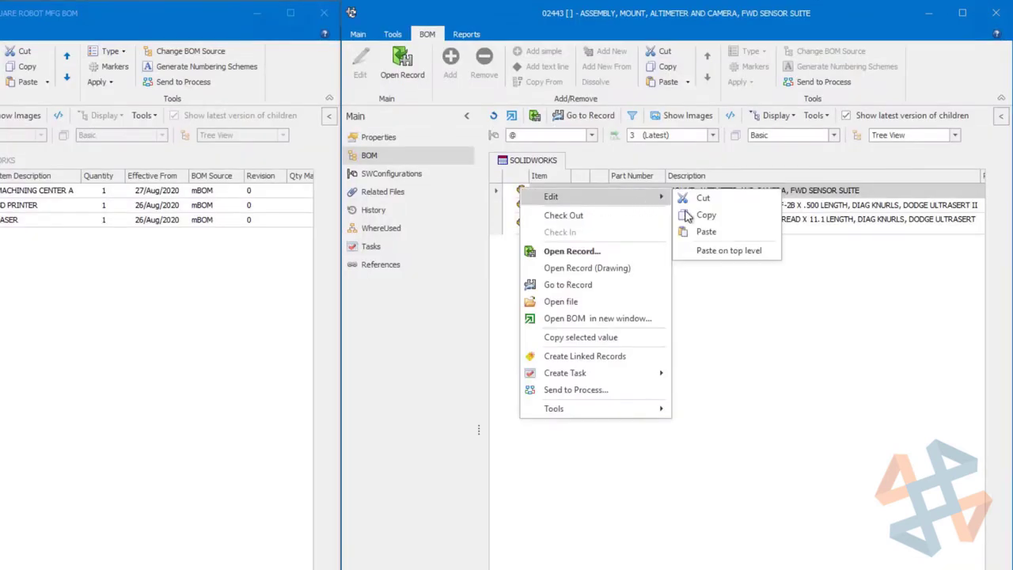
pyautogui.click(688, 215)
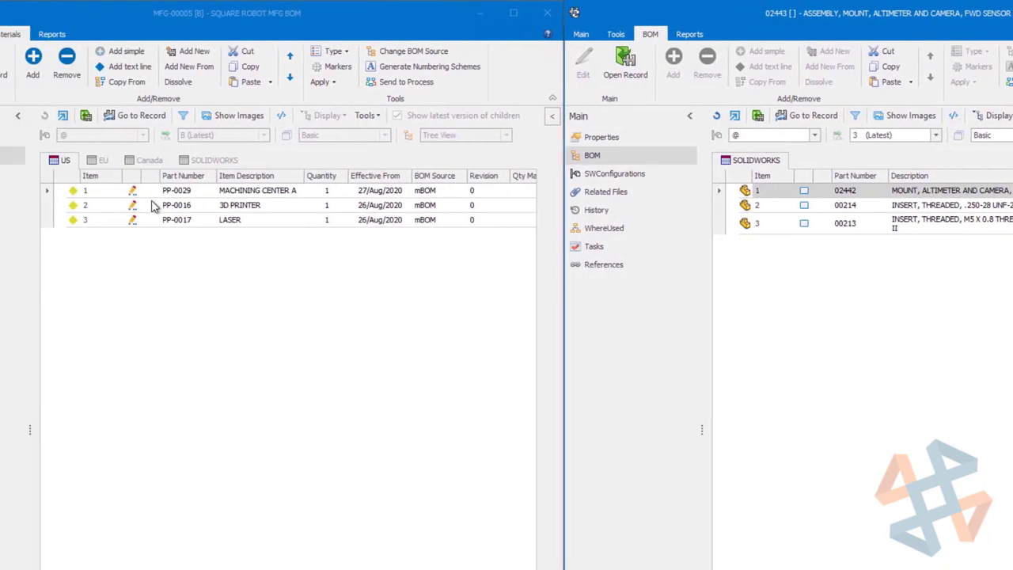
pyautogui.rightClick(120, 191)
pyautogui.moveTo(152, 212)
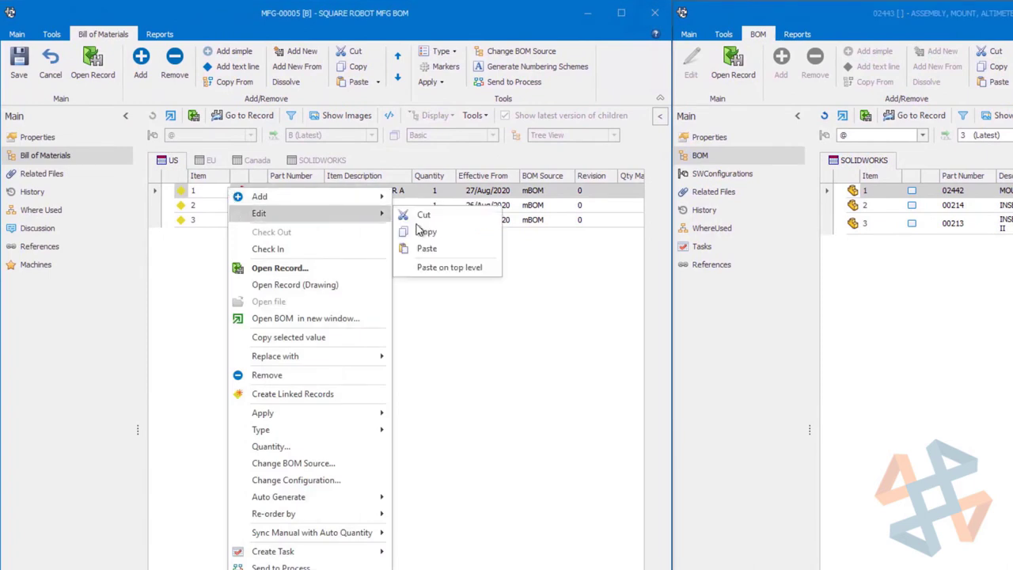
pyautogui.click(425, 248)
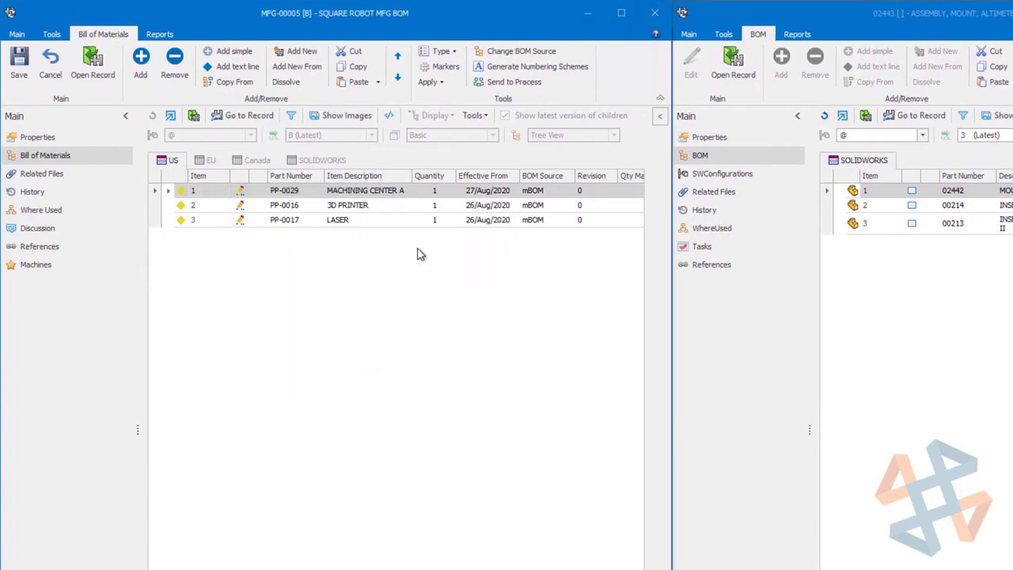
pyautogui.click(167, 191)
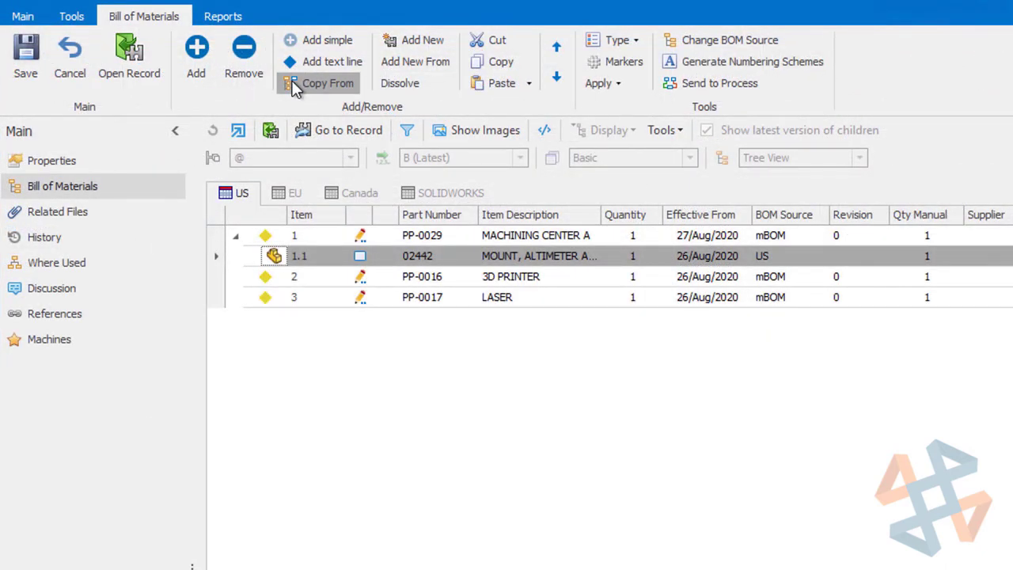
# Copy items 02994, 02997 and 03143 from record 02992's BOM into the US BOM.
pyautogui.click(295, 84)
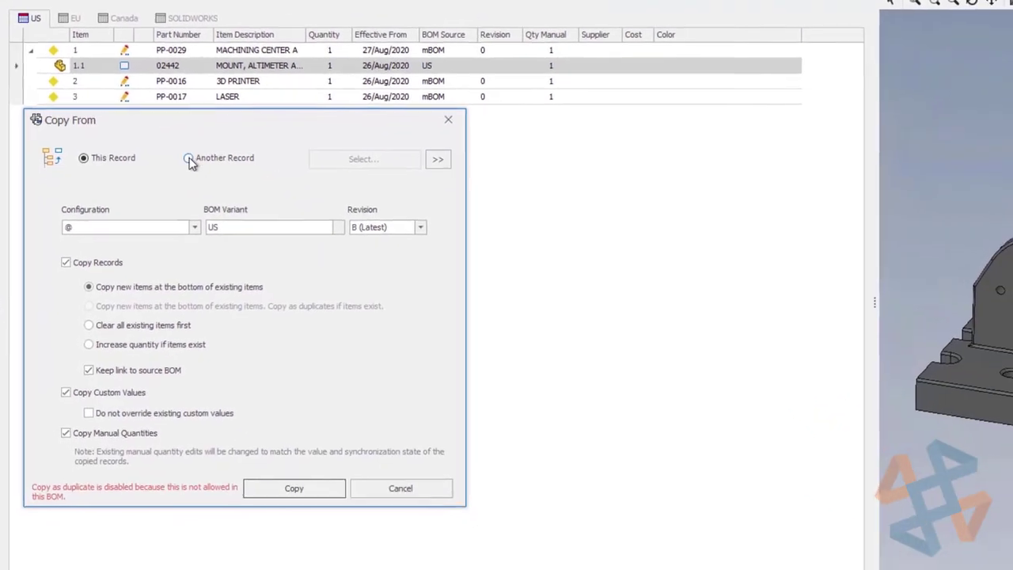
pyautogui.click(190, 159)
pyautogui.click(372, 159)
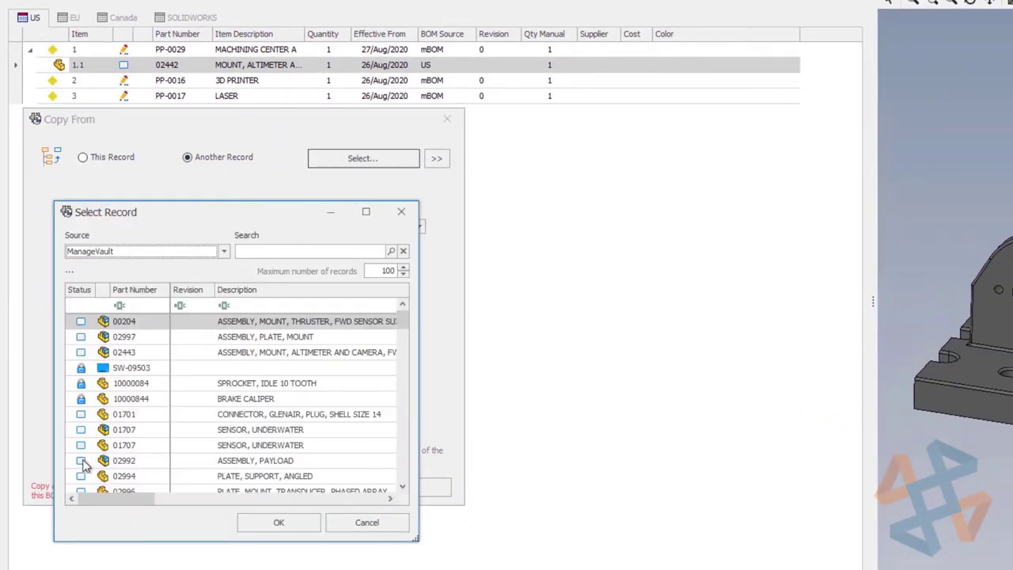
pyautogui.click(82, 462)
pyautogui.click(269, 523)
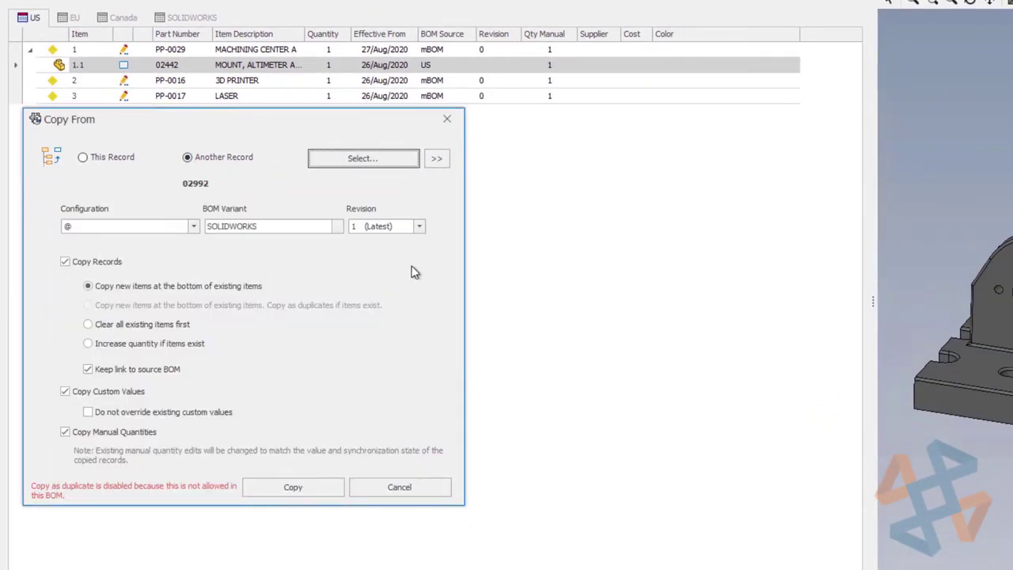
pyautogui.click(437, 159)
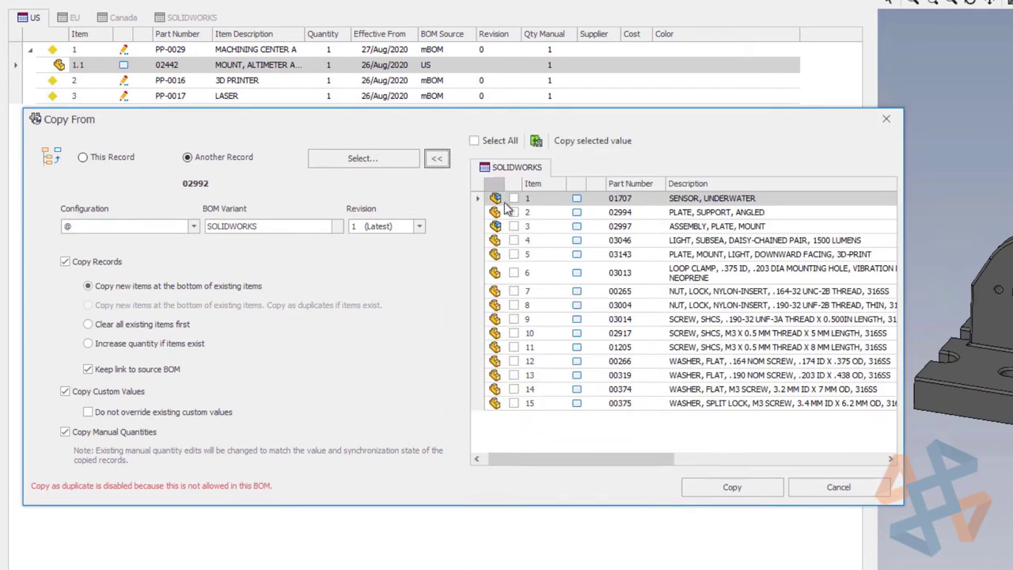
pyautogui.click(514, 212)
pyautogui.click(514, 225)
pyautogui.click(514, 254)
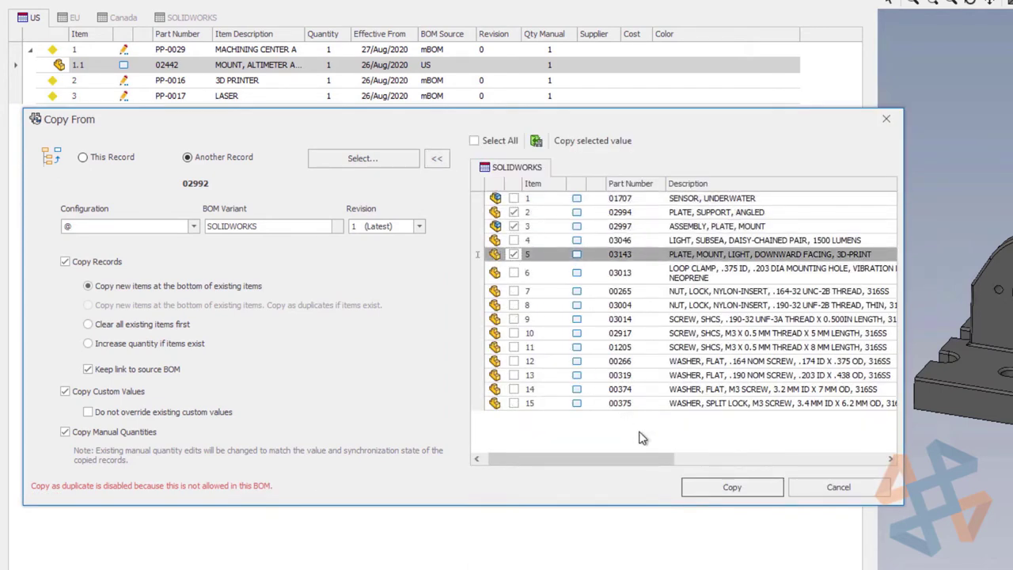
pyautogui.click(689, 488)
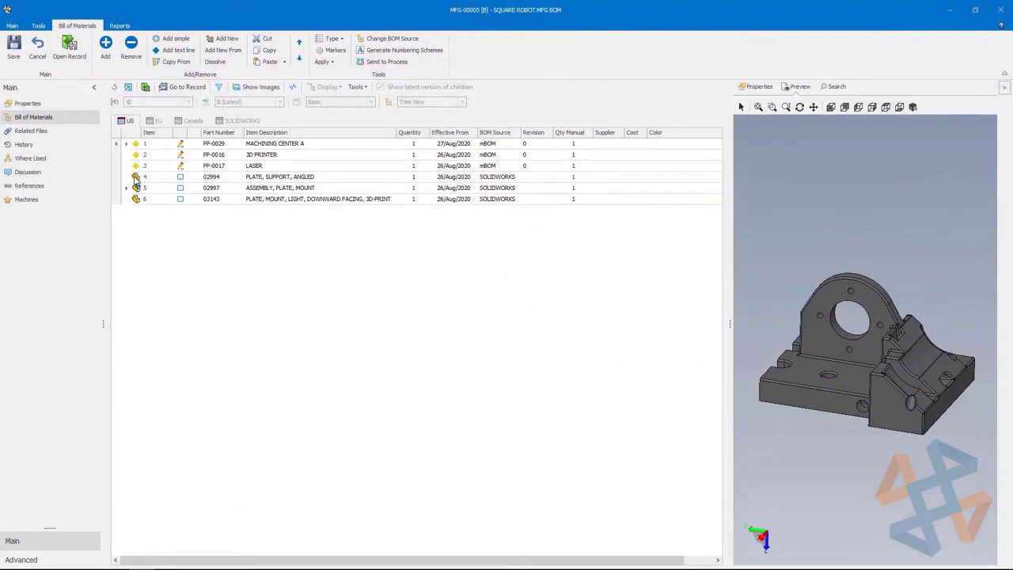
# Cut the 02994 and 03143 plate rows from the BOM's top level.
pyautogui.click(136, 178)
pyautogui.keyDown('ctrl'); pyautogui.click(135, 200); pyautogui.keyUp('ctrl')
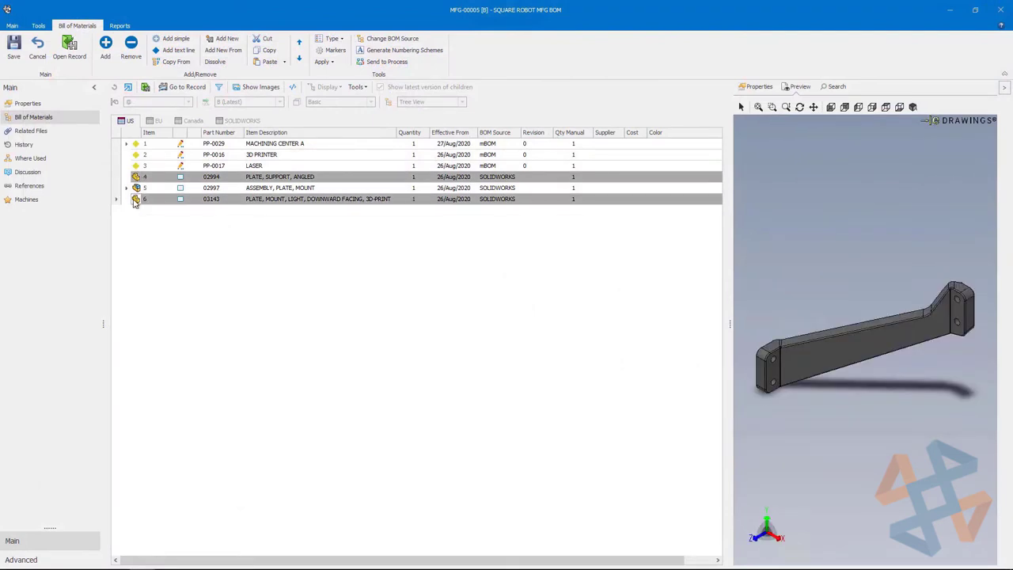
pyautogui.rightClick(136, 202)
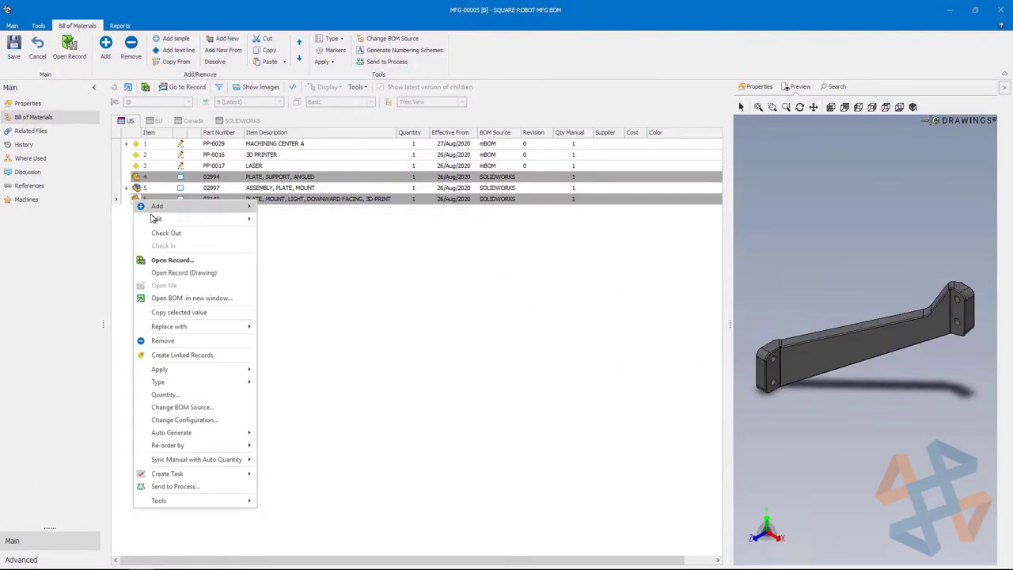
pyautogui.moveTo(175, 220)
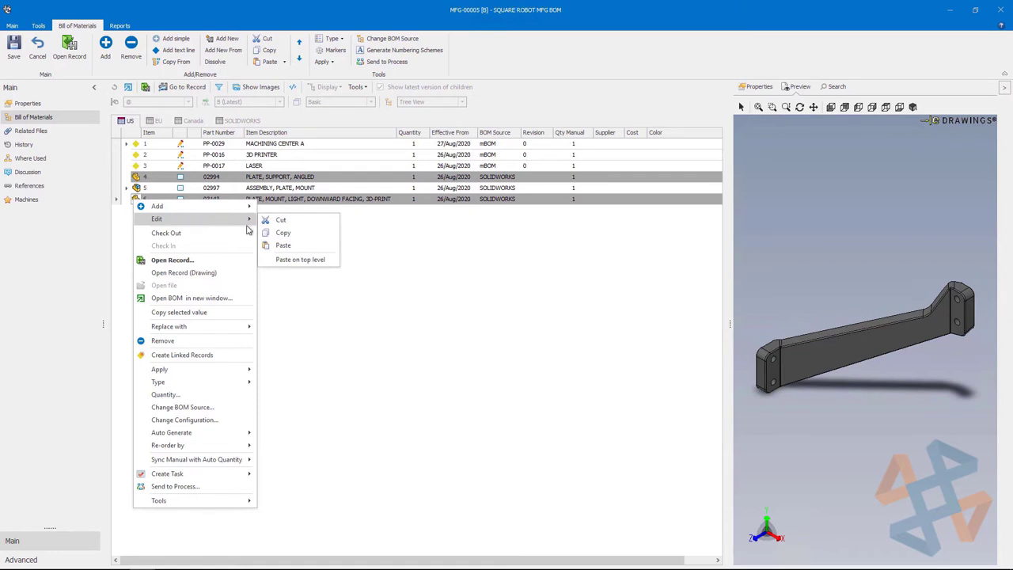
pyautogui.click(308, 222)
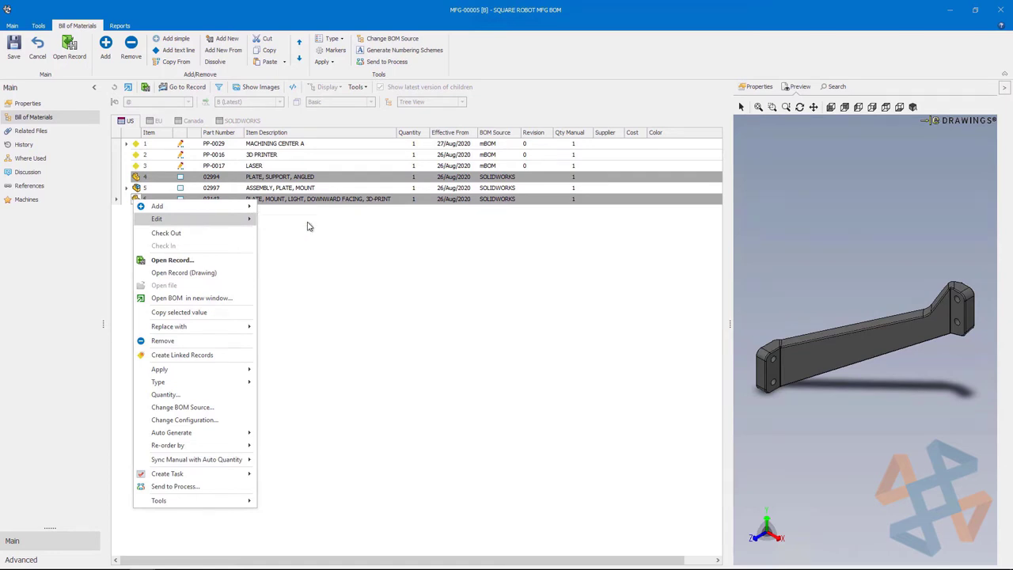
# Paste the two plates under the 3D PRINTER item and save the BOM.
pyautogui.rightClick(136, 157)
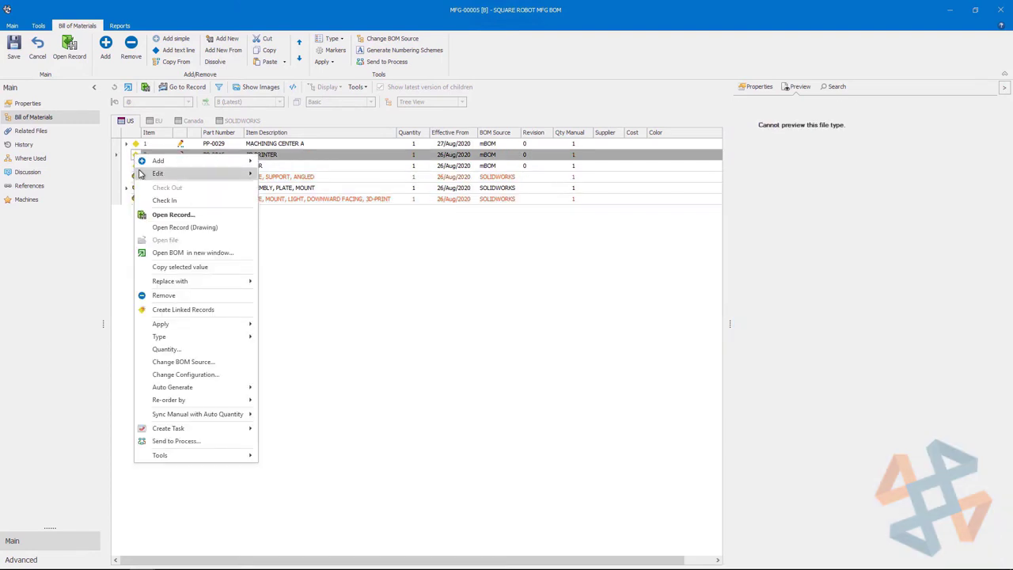
pyautogui.moveTo(195, 175)
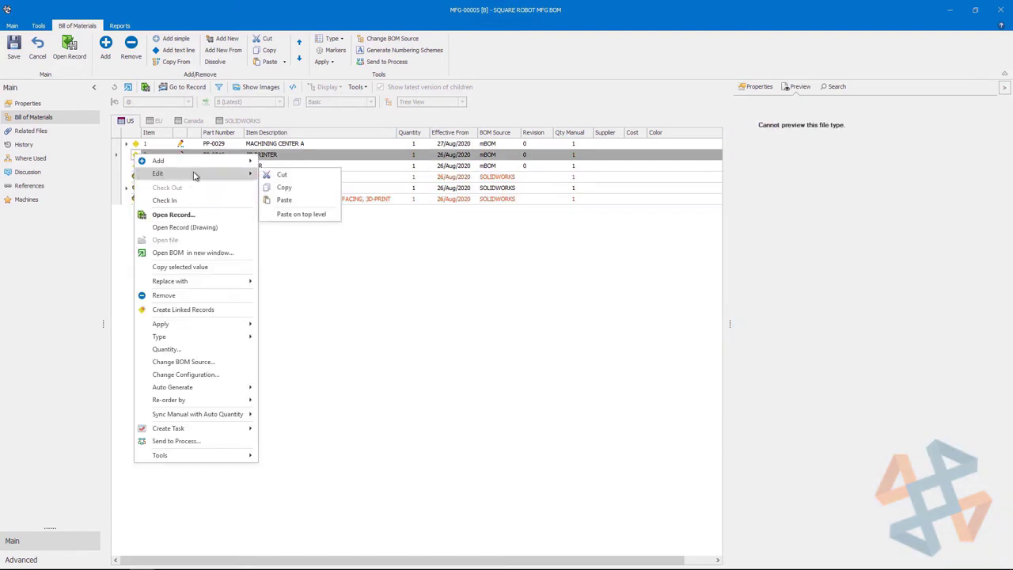
pyautogui.click(303, 201)
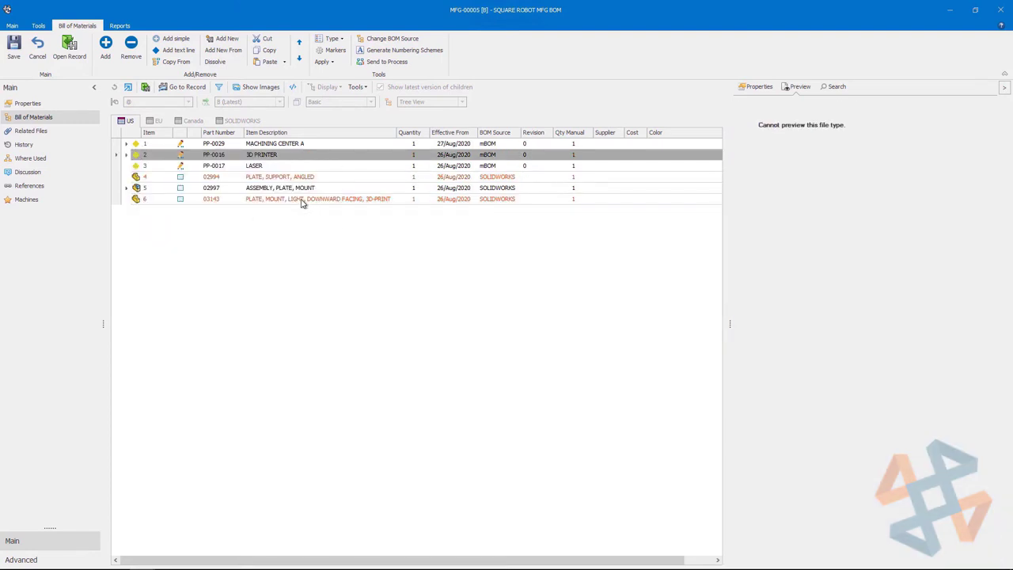
pyautogui.click(14, 51)
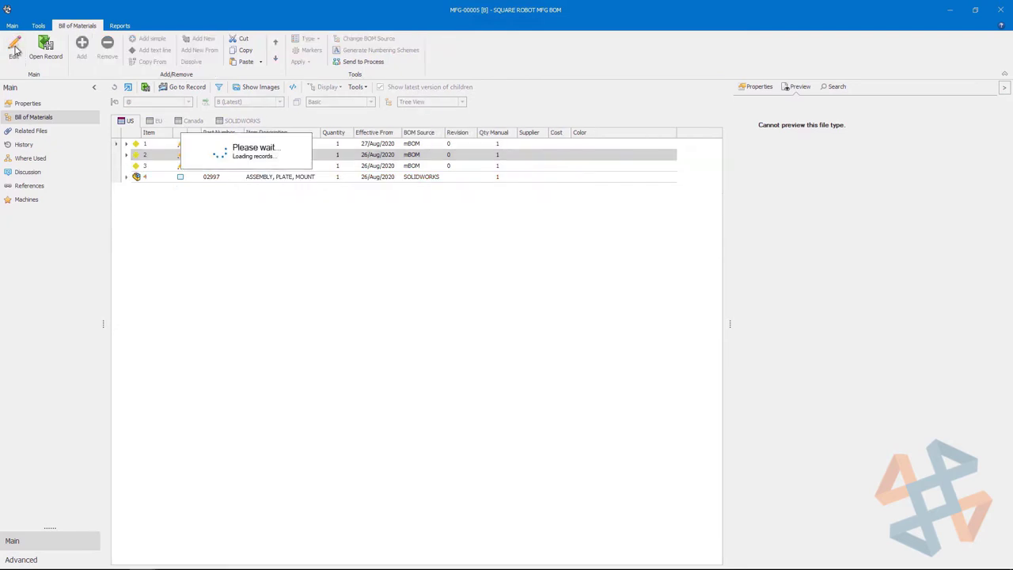
pyautogui.click(136, 177)
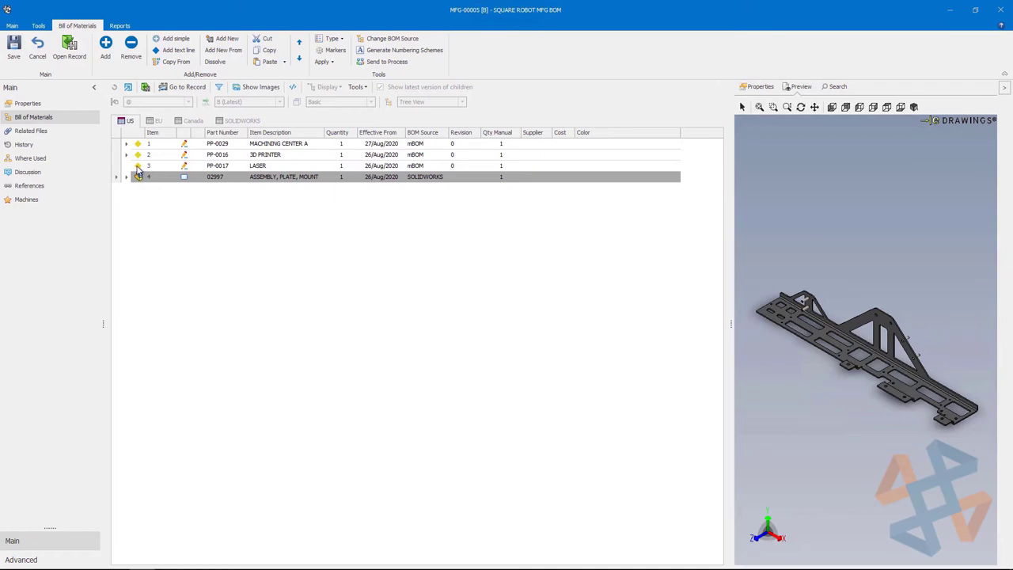
# Create process record PP-0043 BRAKE PRESS from the LASER item using New From.
pyautogui.rightClick(138, 167)
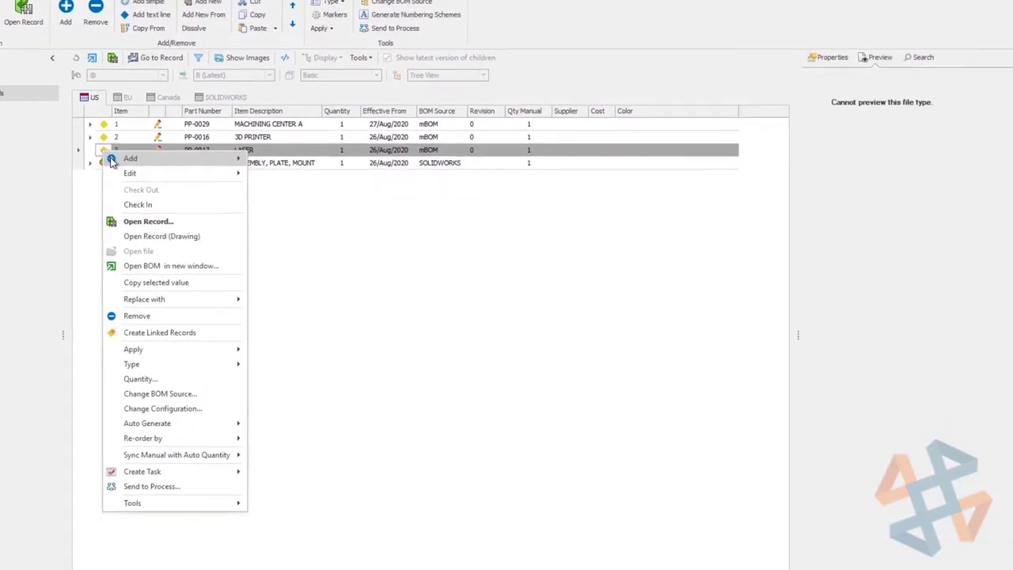
pyautogui.moveTo(163, 175)
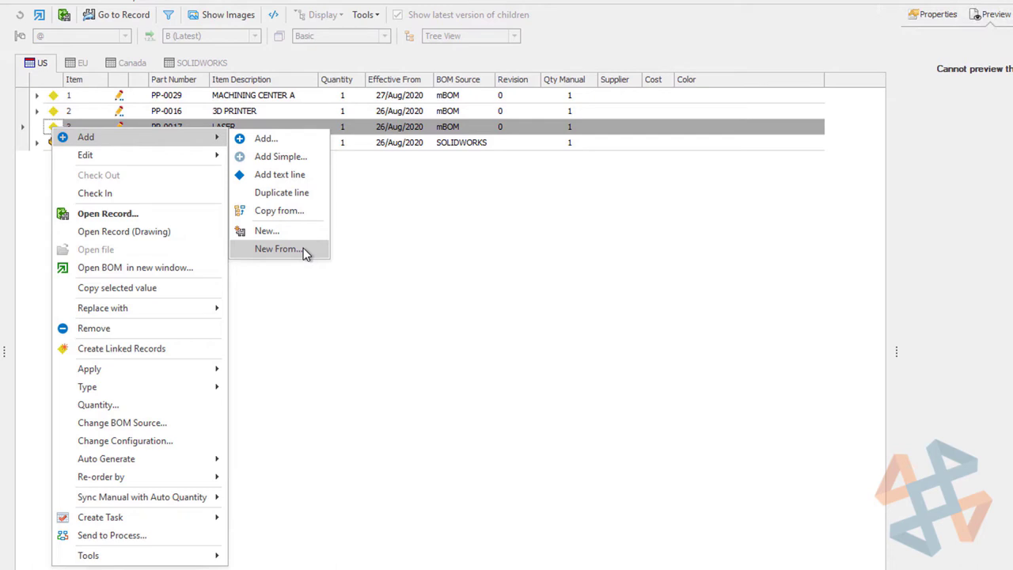
pyautogui.click(301, 248)
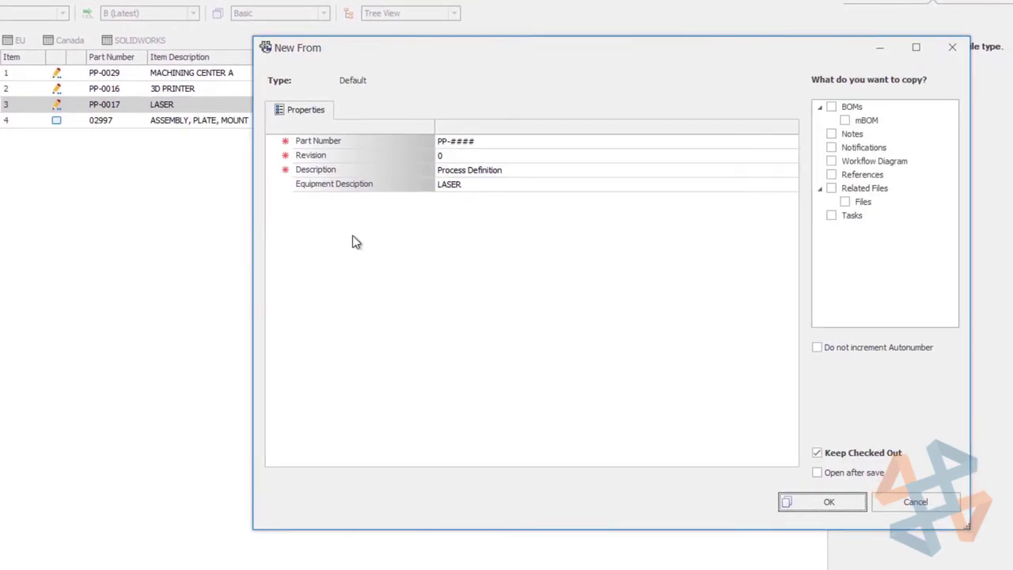
pyautogui.doubleClick(501, 186)
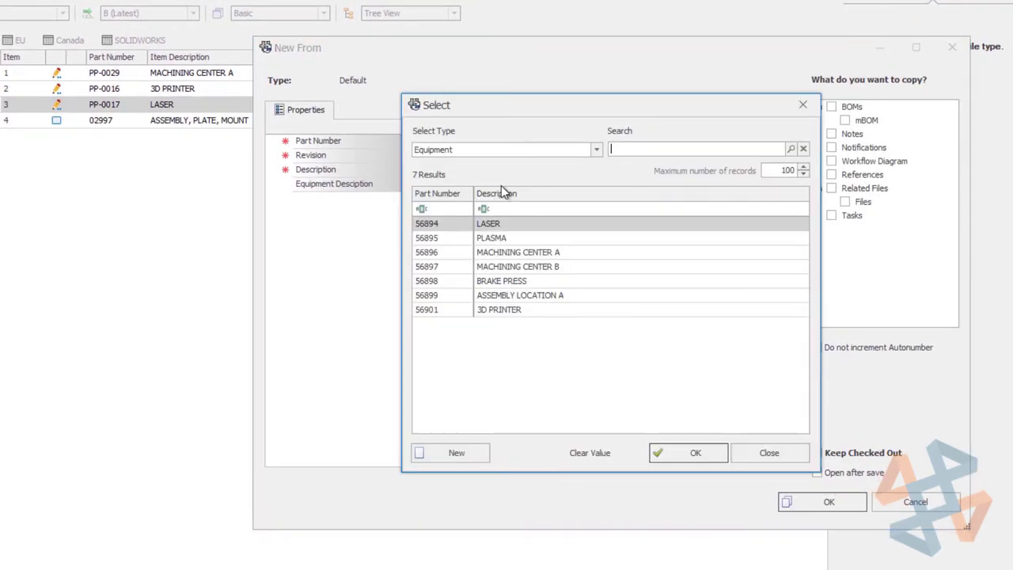
pyautogui.click(547, 282)
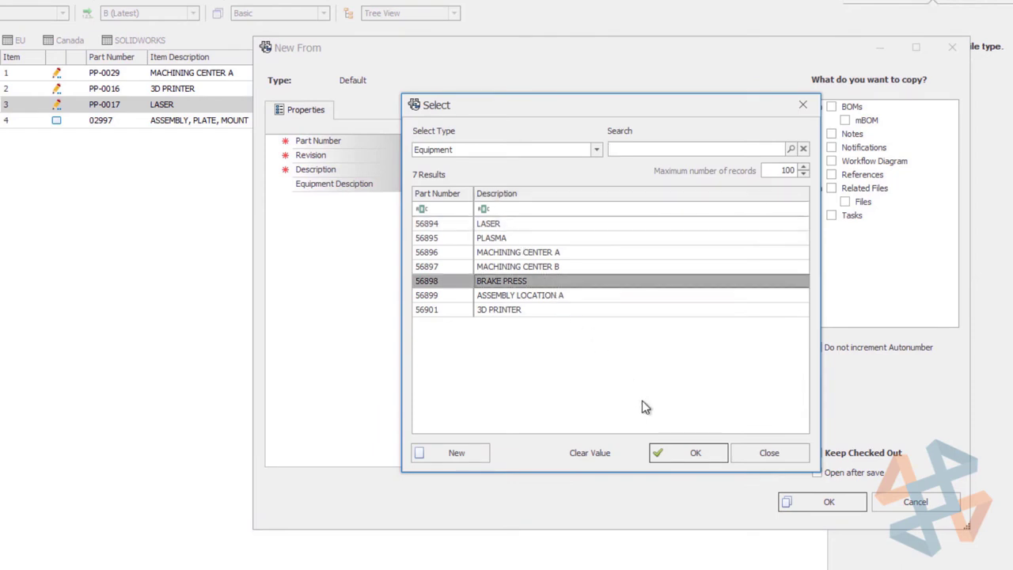
pyautogui.click(671, 458)
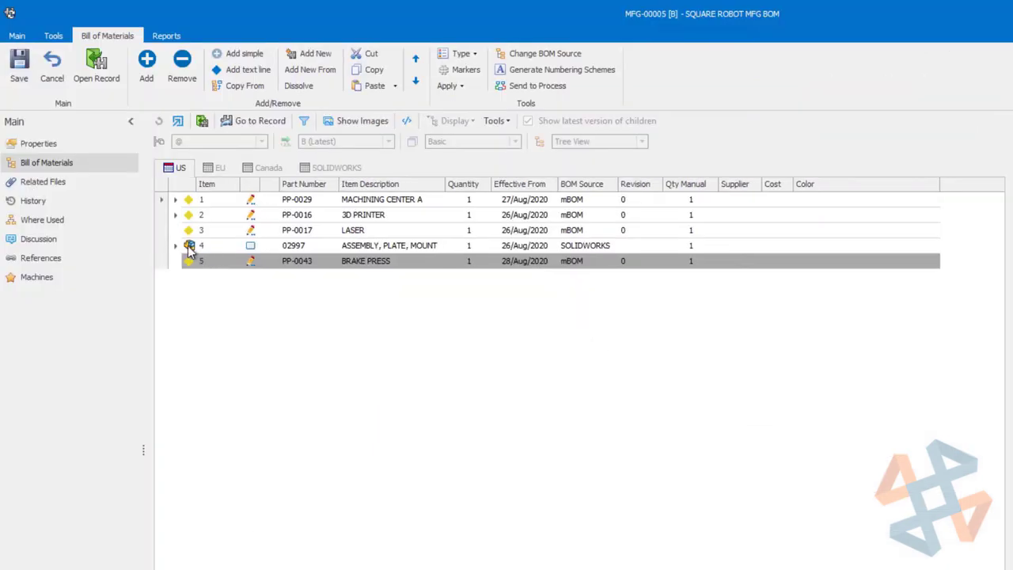
pyautogui.click(190, 246)
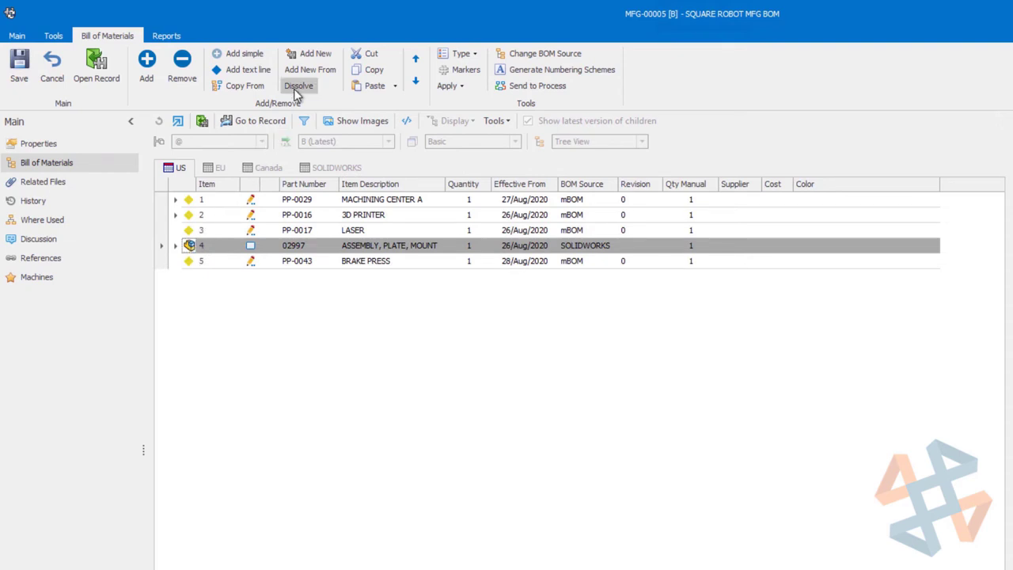
# Dissolve the 02997 plate mount assembly, item 4, into its component parts.
pyautogui.click(298, 89)
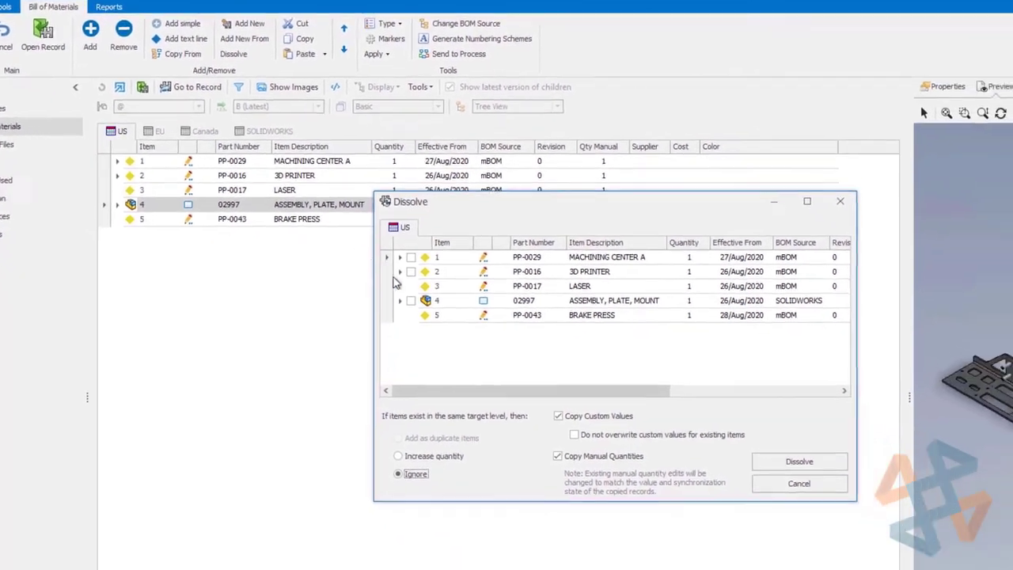
pyautogui.click(487, 348)
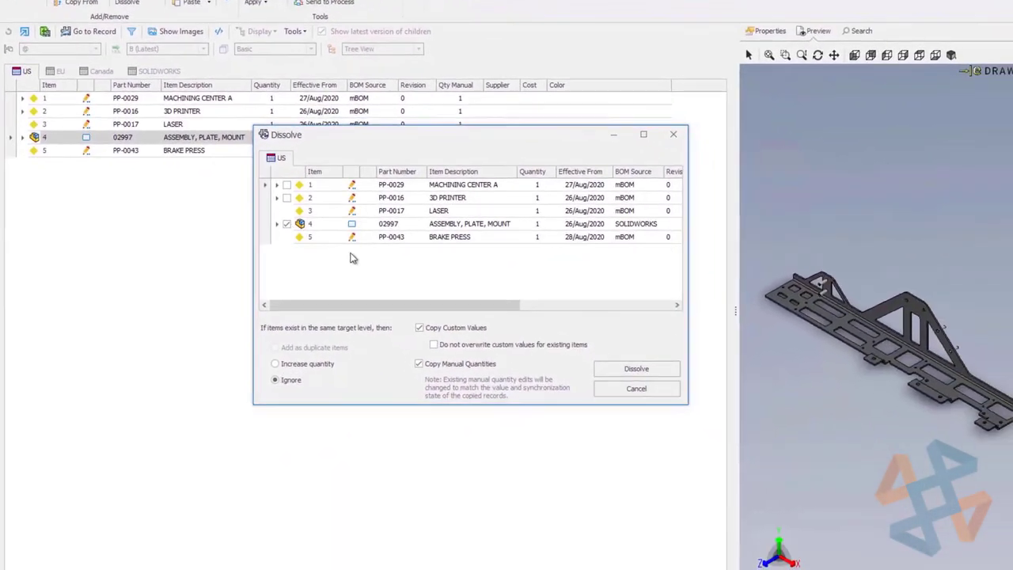
pyautogui.click(609, 369)
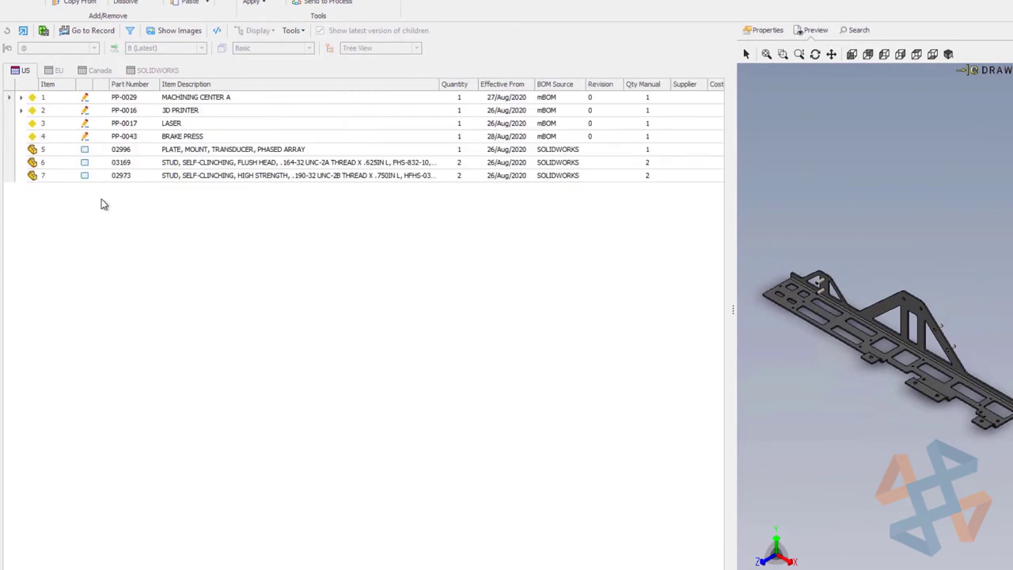
# Remove the two self-clinching studs from the BOM, then select the 02996 transducer plate mount.
pyautogui.click(31, 163)
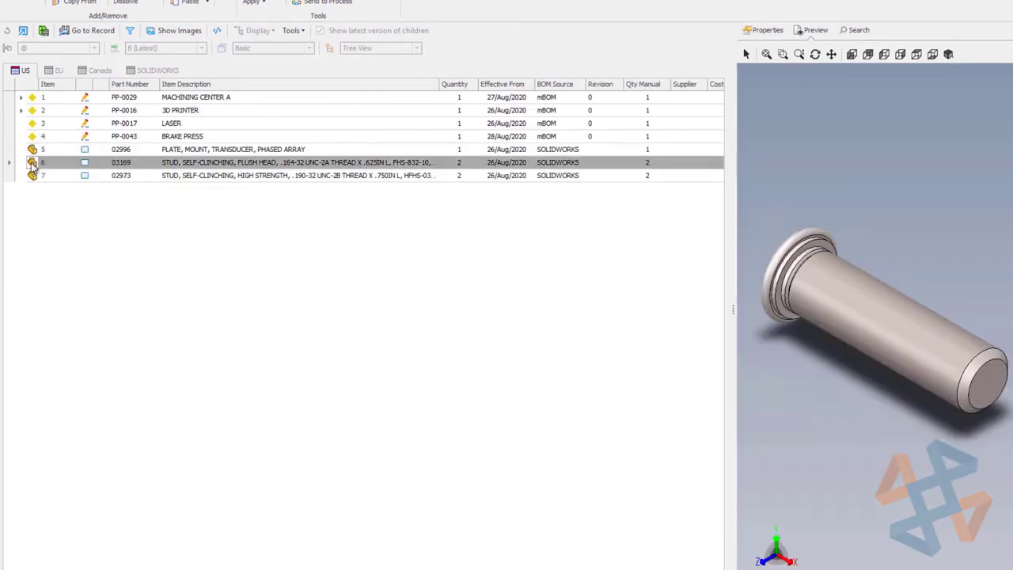
pyautogui.keyDown('shift'); pyautogui.click(33, 175); pyautogui.keyUp('shift')
pyautogui.rightClick(33, 175)
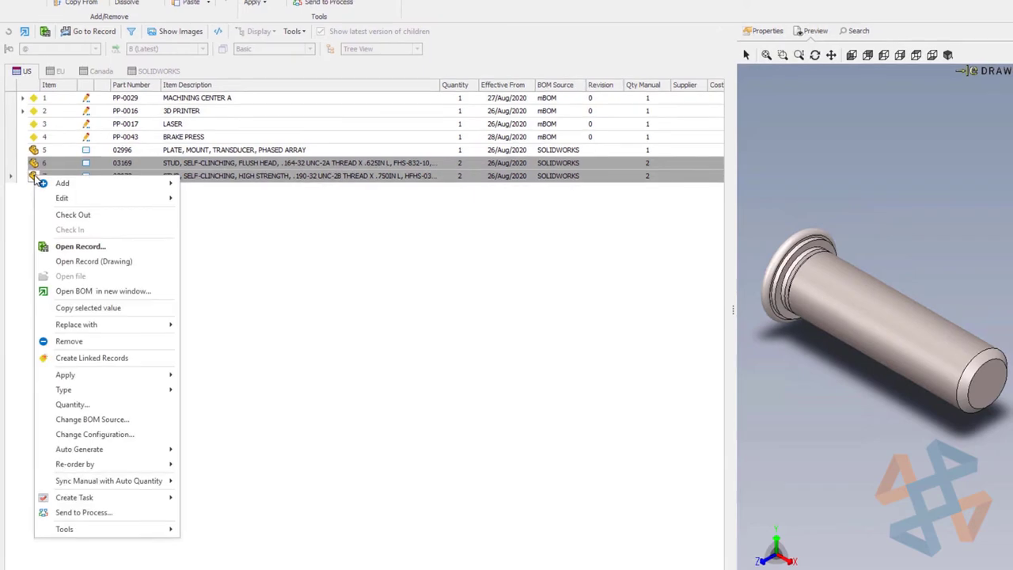
pyautogui.click(95, 348)
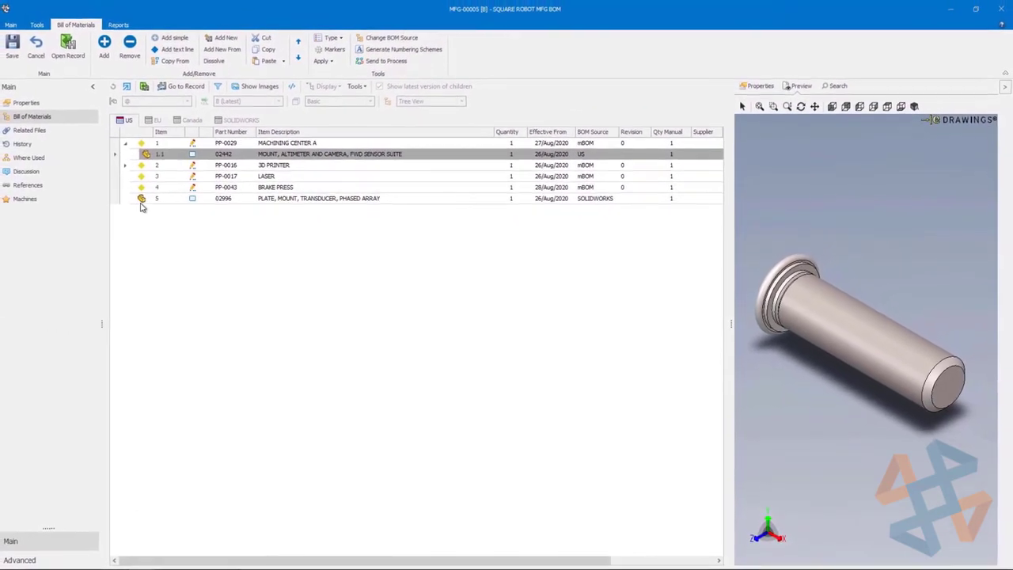
pyautogui.click(141, 199)
pyautogui.rightClick(143, 199)
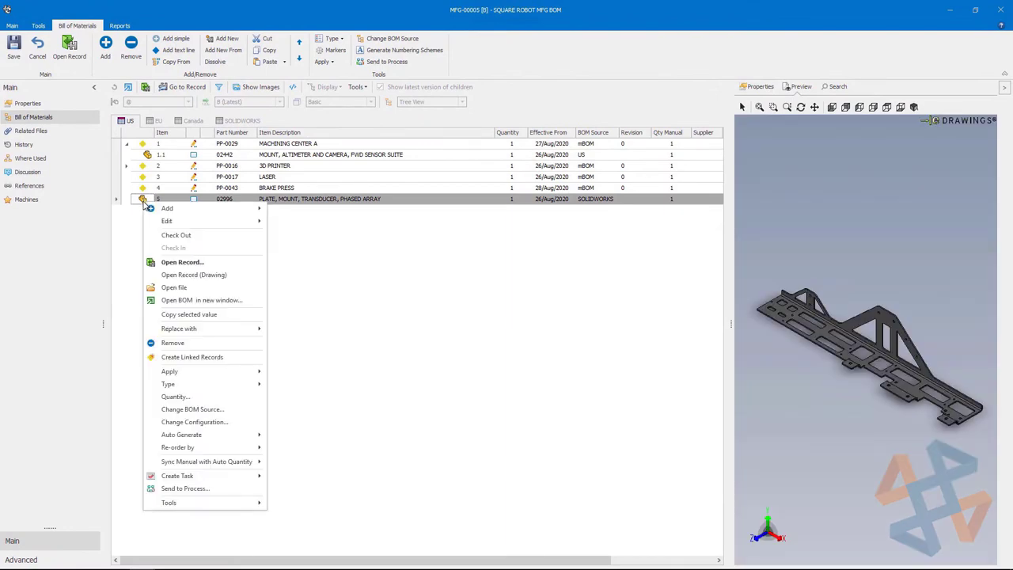
pyautogui.moveTo(199, 221)
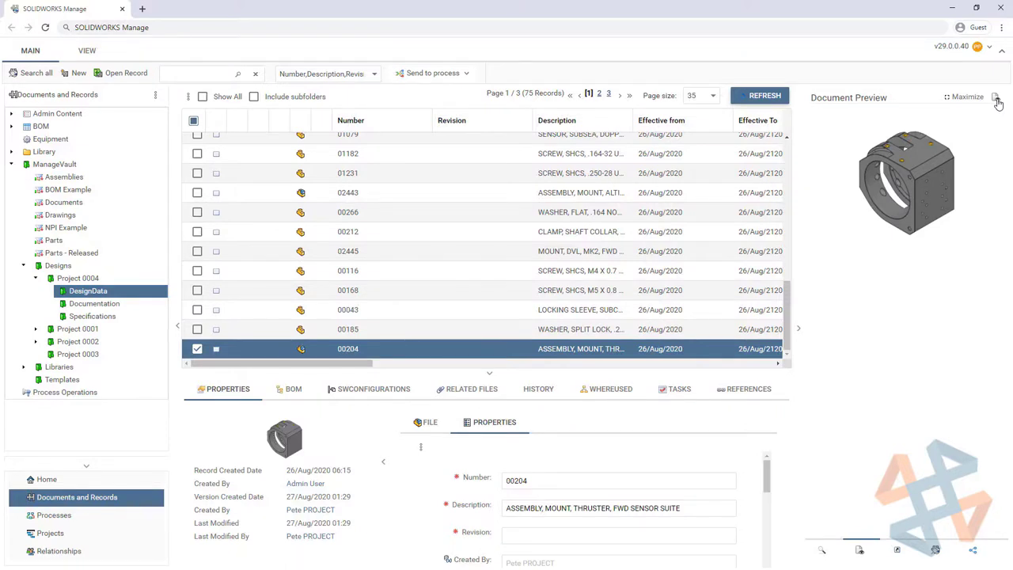
# Open assembly 00204 in PDM Web2 and rotate the model to a side view.
pyautogui.click(996, 99)
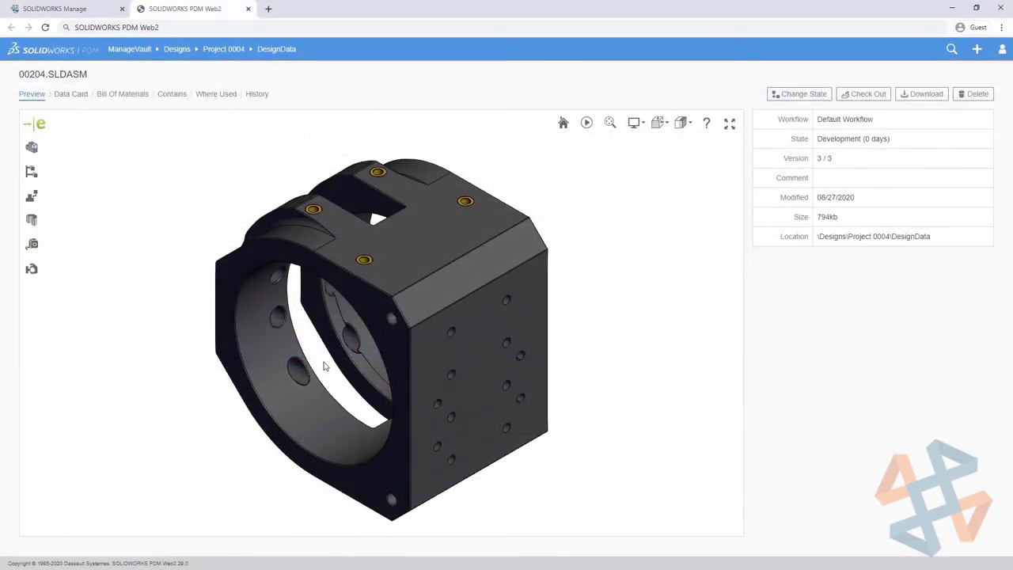
pyautogui.moveTo(327, 366); pyautogui.dragTo(414, 352)
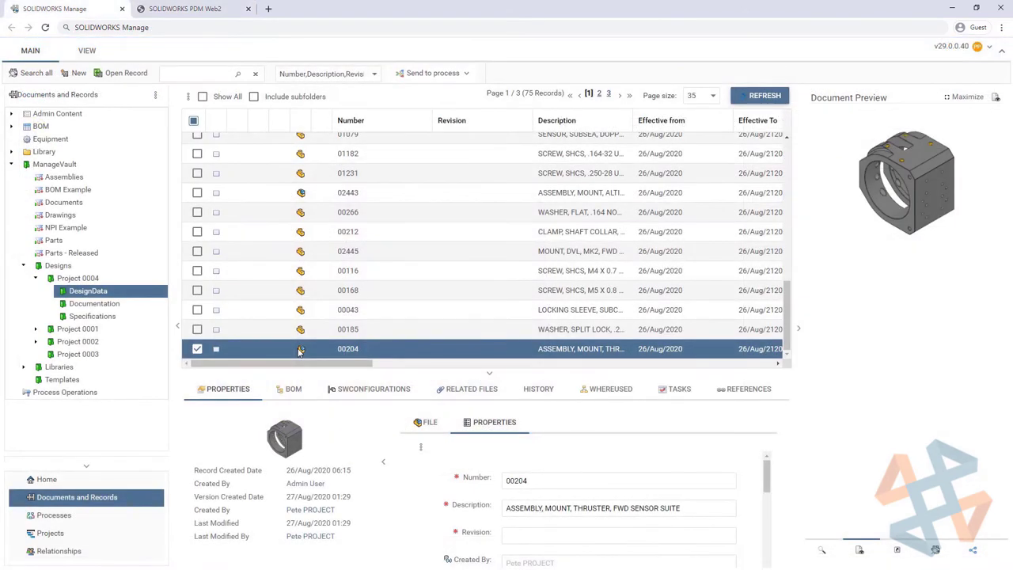
# Copy a share link for assembly 00204 without security options, using the Reference Files template.
pyautogui.rightClick(299, 351)
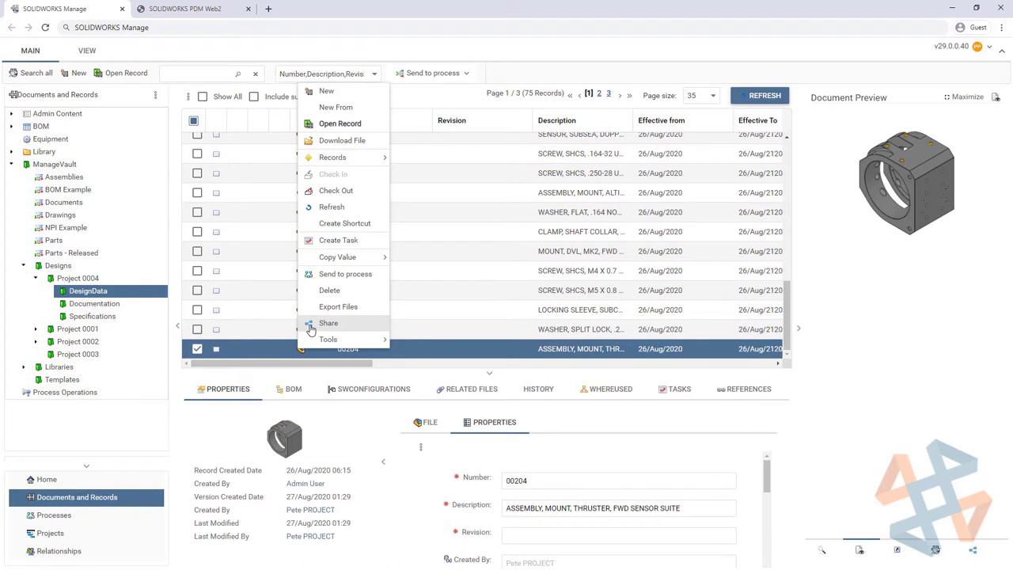
pyautogui.click(310, 328)
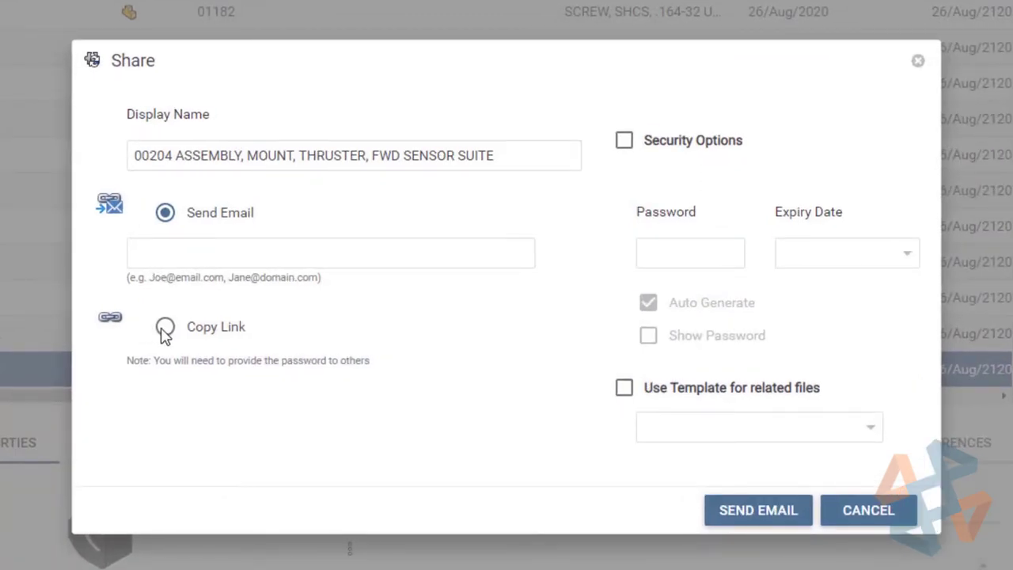
pyautogui.click(166, 329)
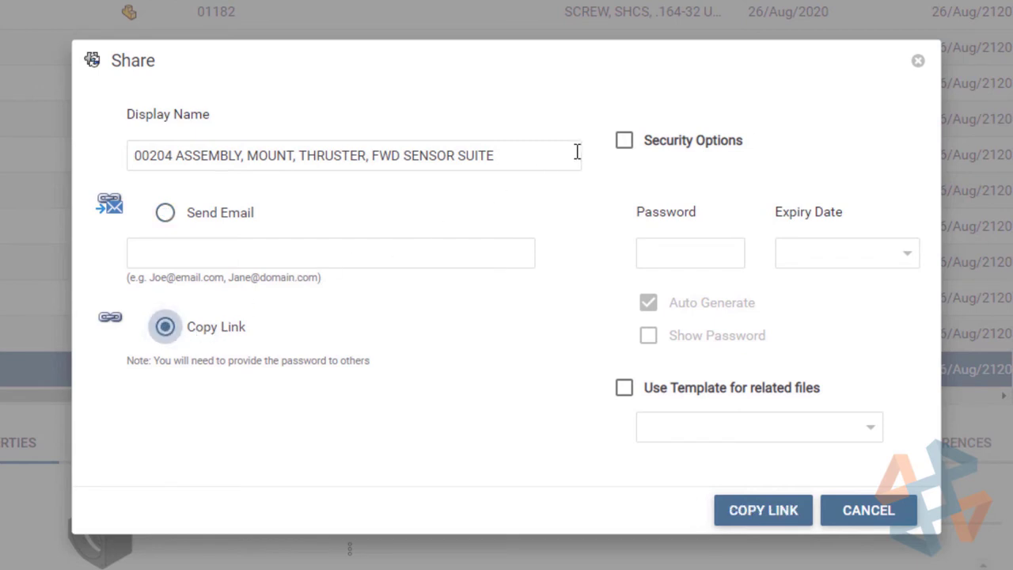
pyautogui.click(624, 142)
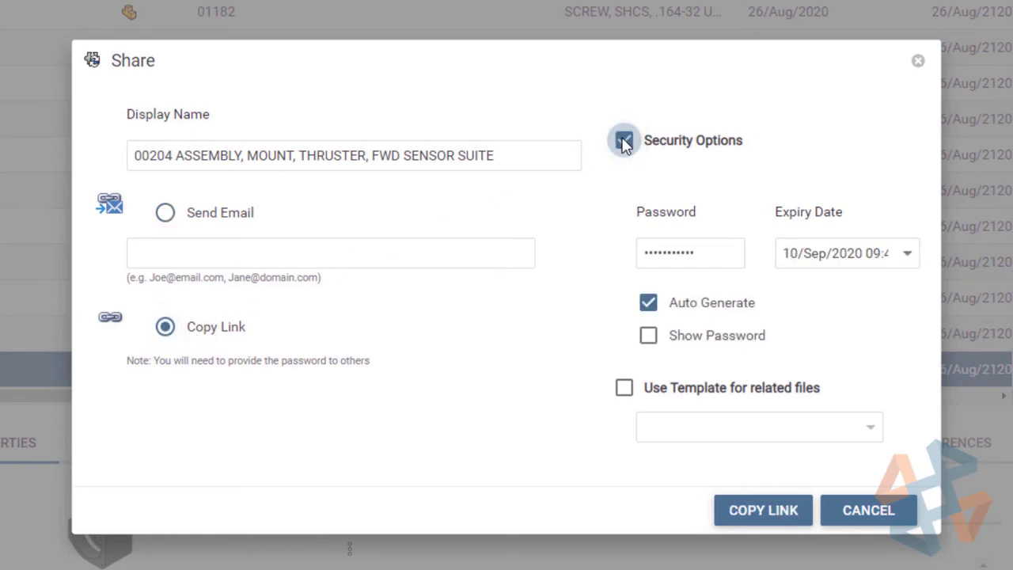
pyautogui.click(625, 142)
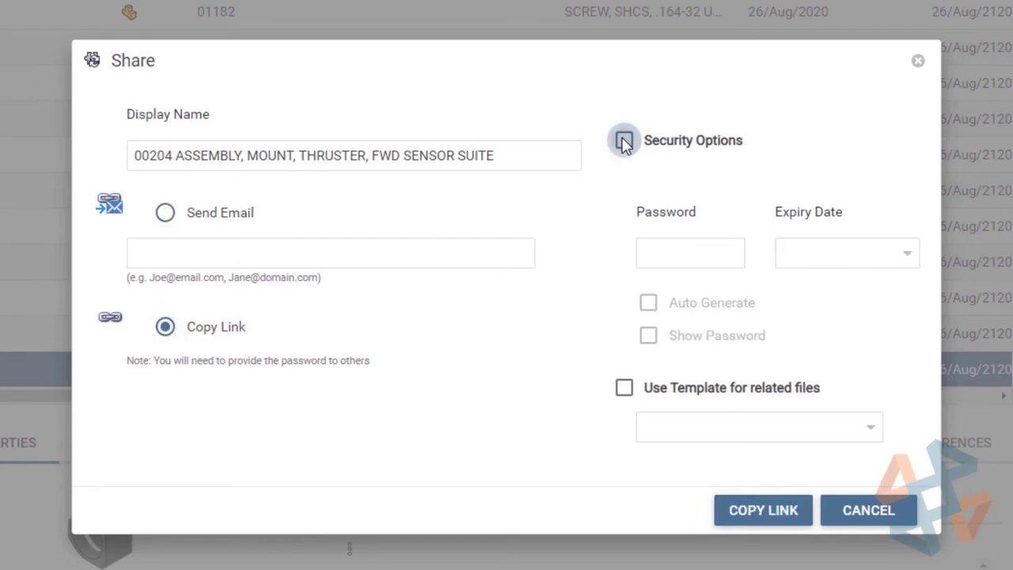
pyautogui.click(624, 388)
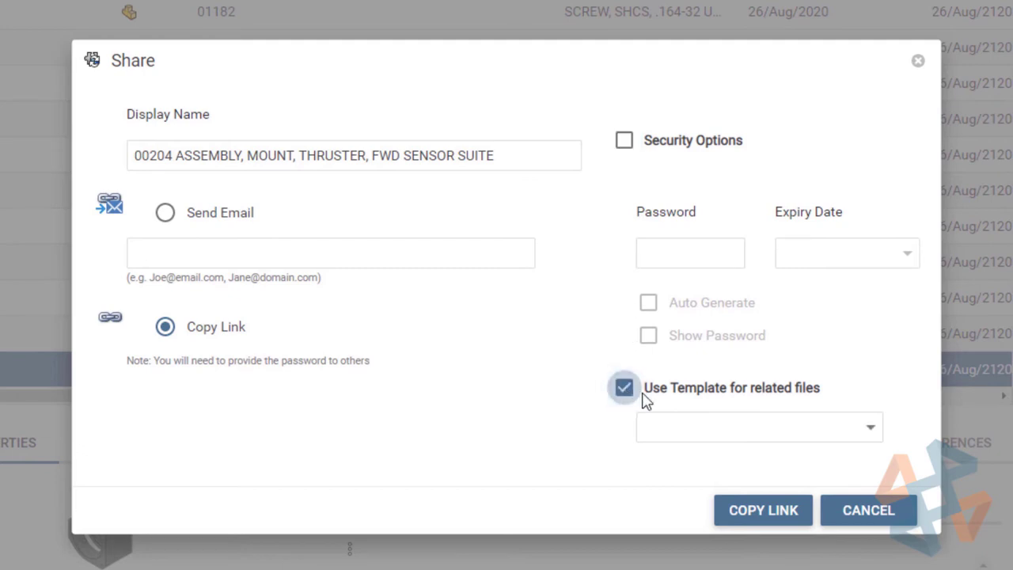
pyautogui.click(868, 428)
pyautogui.click(862, 466)
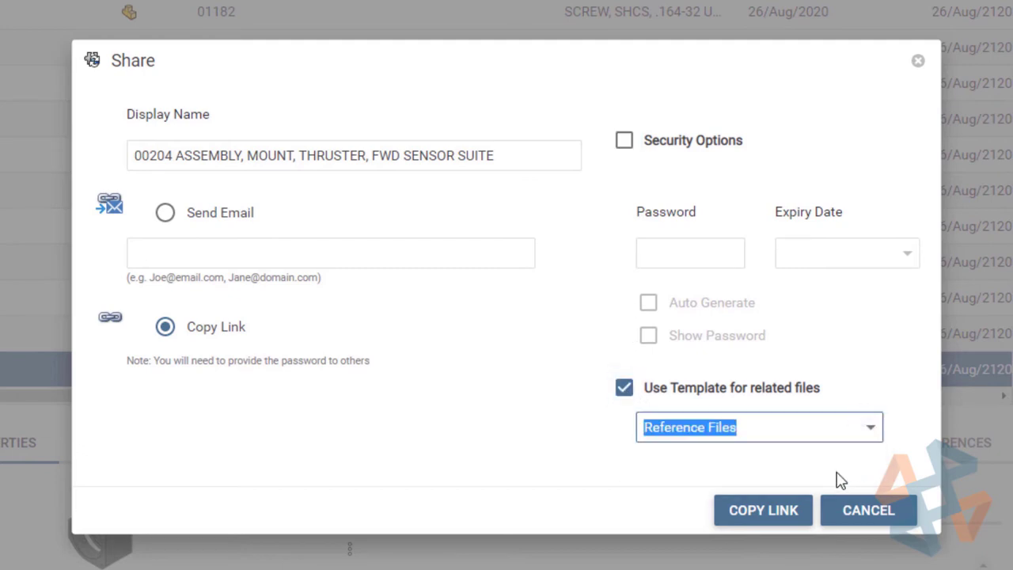
pyautogui.click(787, 511)
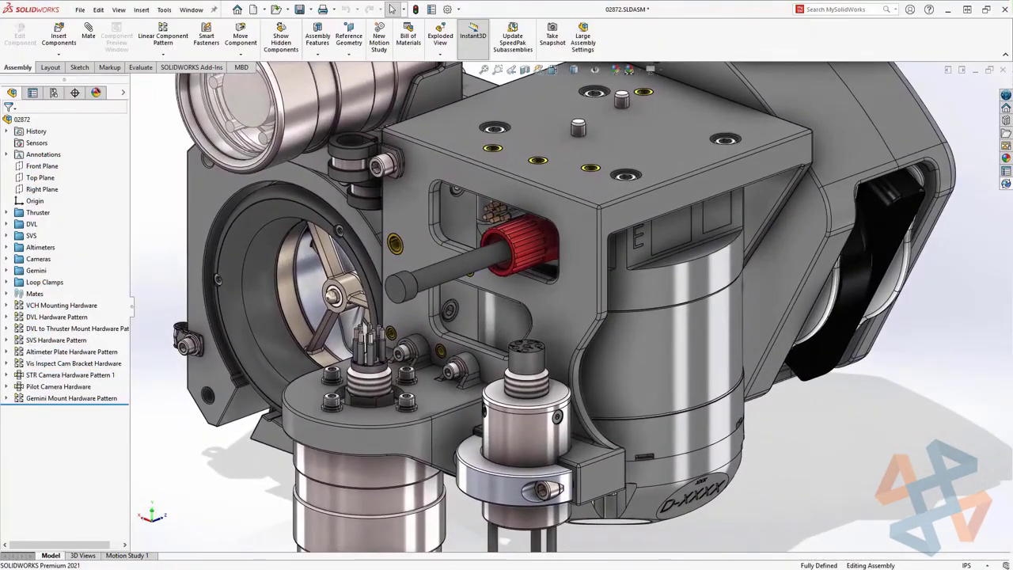
# Open the CAM plate's stock settings and switch to a pre-defined bounding box.
pyautogui.click(636, 195)
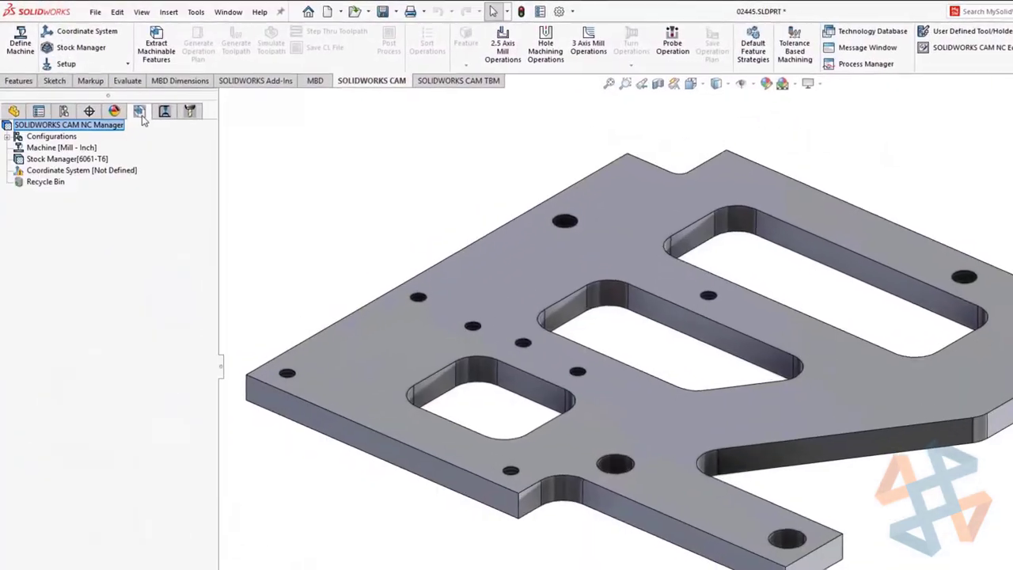
pyautogui.doubleClick(111, 159)
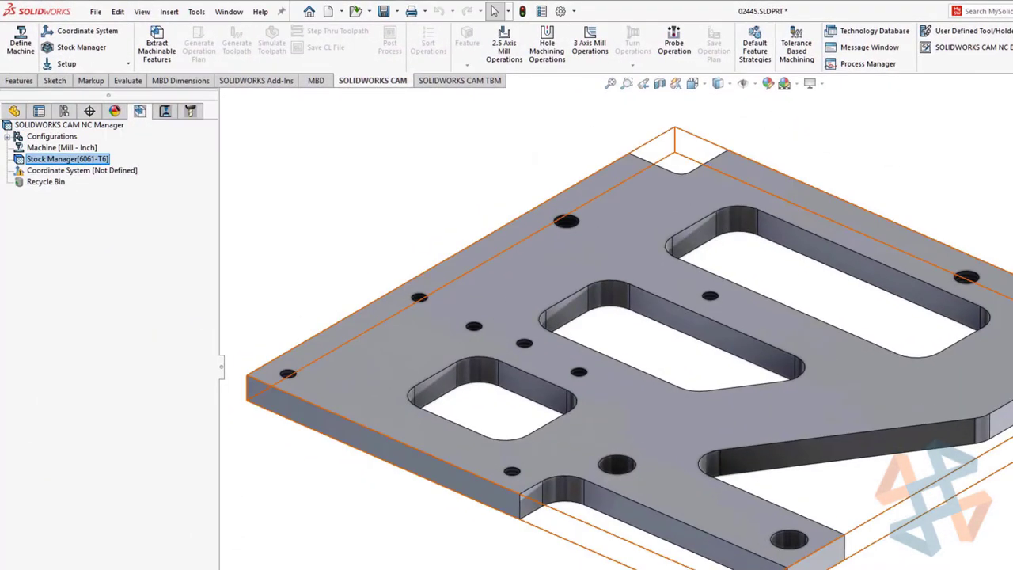
pyautogui.scroll(-3, 202, 91)
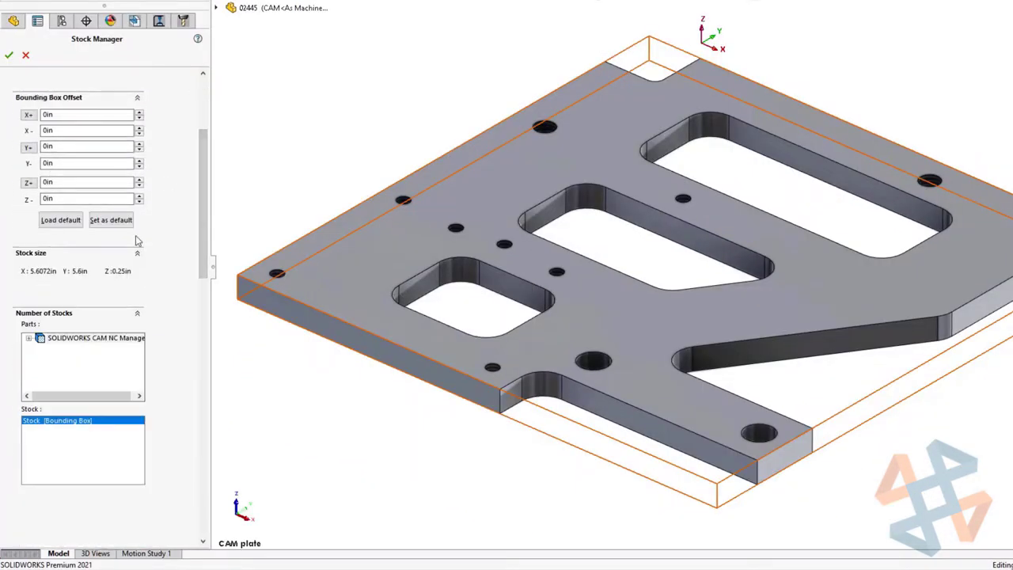
pyautogui.scroll(5, 197, 270)
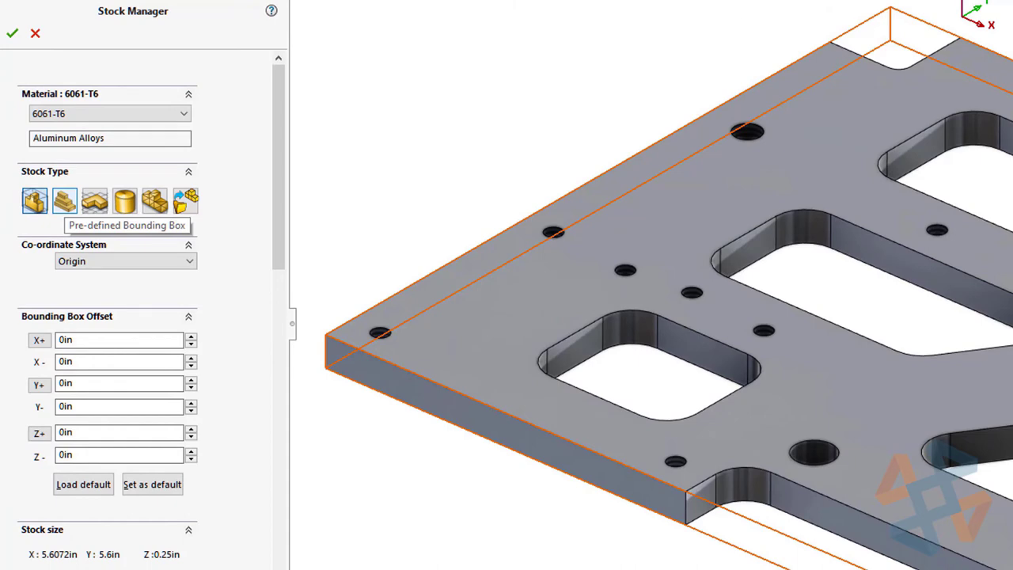
pyautogui.click(65, 201)
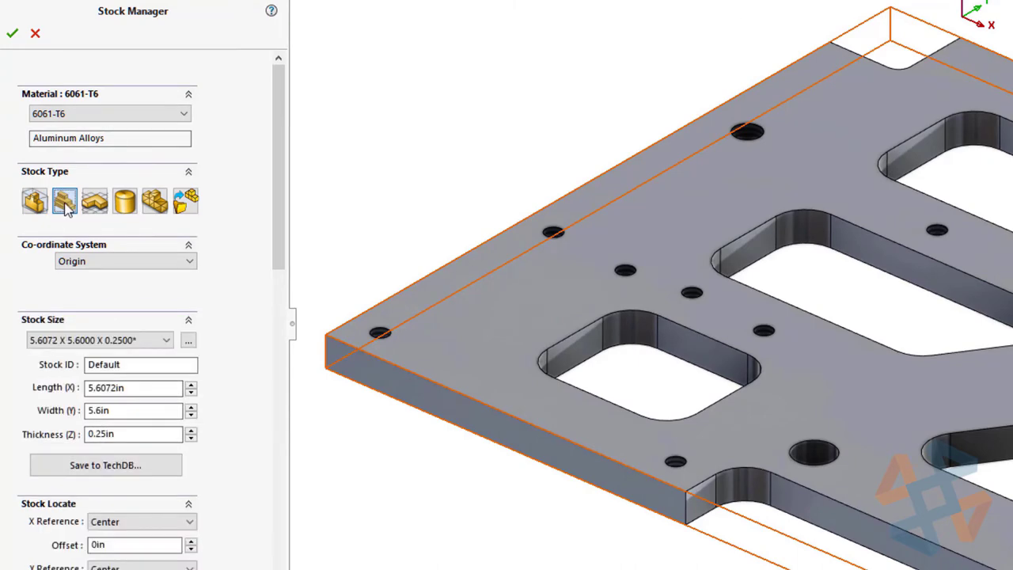
# Set stock to 6in x 6in x 0.375in, ID OM#1169, offset from top, Aluminum Alloys.
pyautogui.doubleClick(143, 377)
pyautogui.write('6in')
pyautogui.press('Tab')
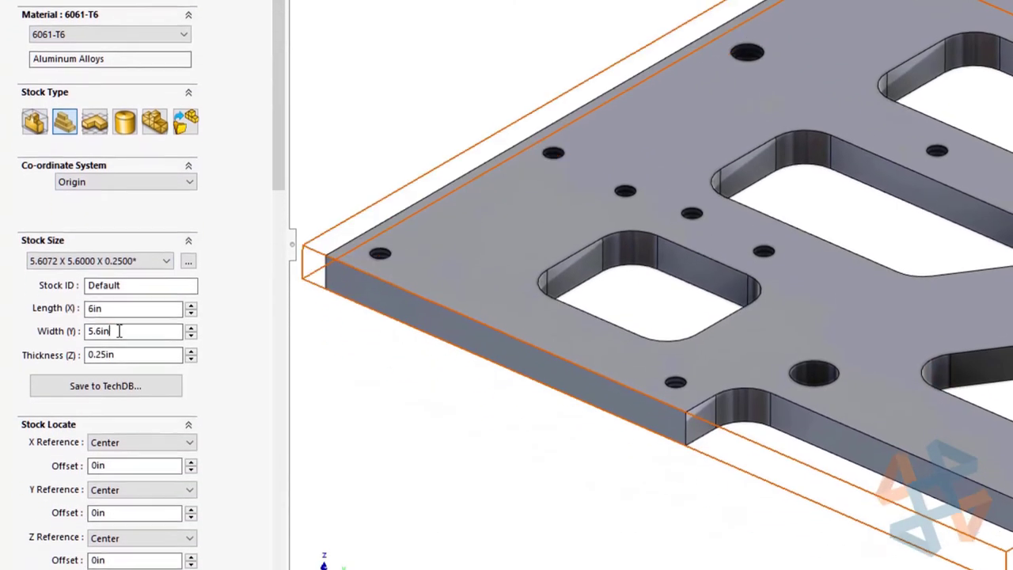
pyautogui.write('6in')
pyautogui.press('Tab')
pyautogui.write('0.375')
pyautogui.doubleClick(111, 279)
pyautogui.write('OM#1169')
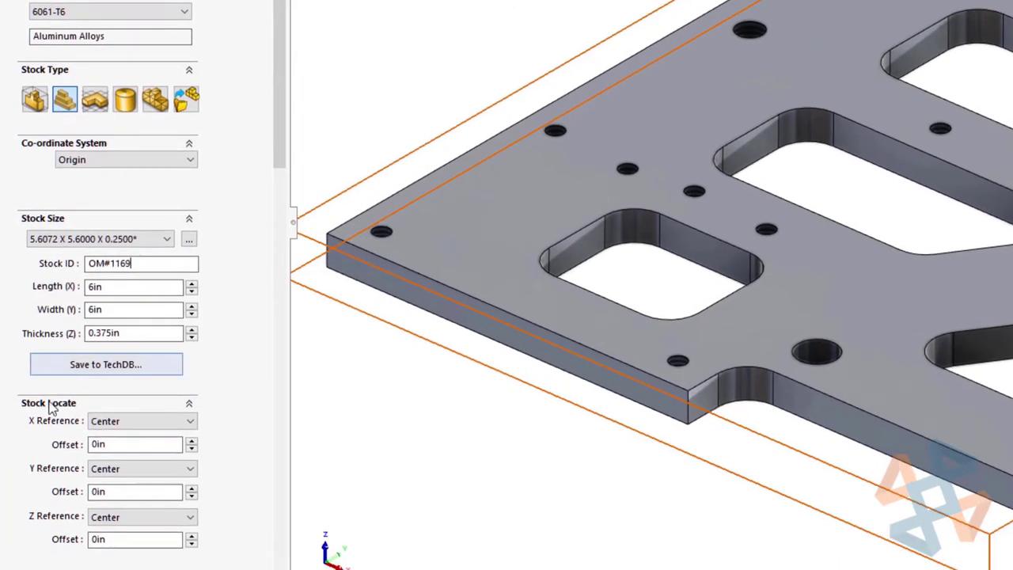
pyautogui.click(158, 517)
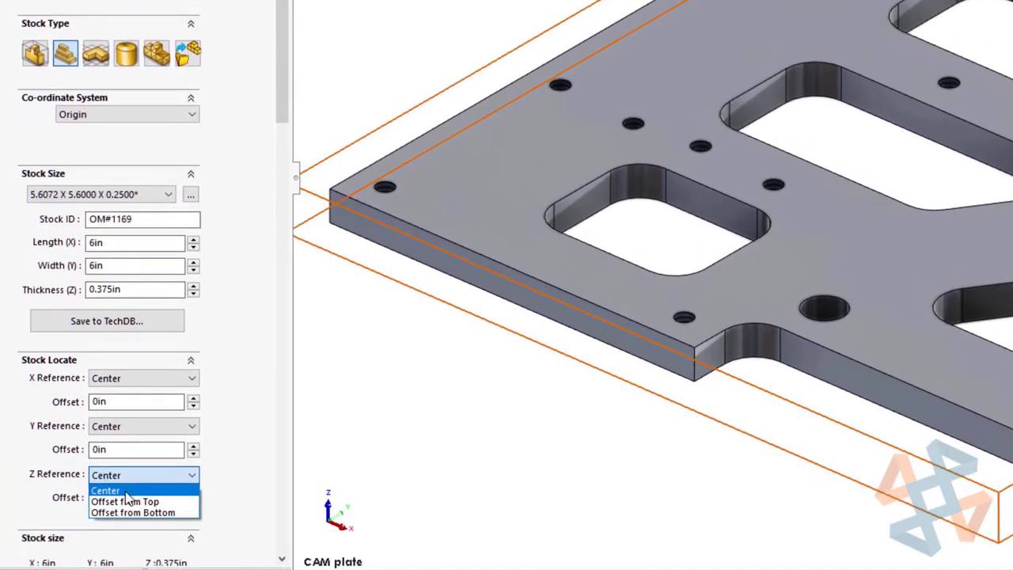
pyautogui.click(126, 548)
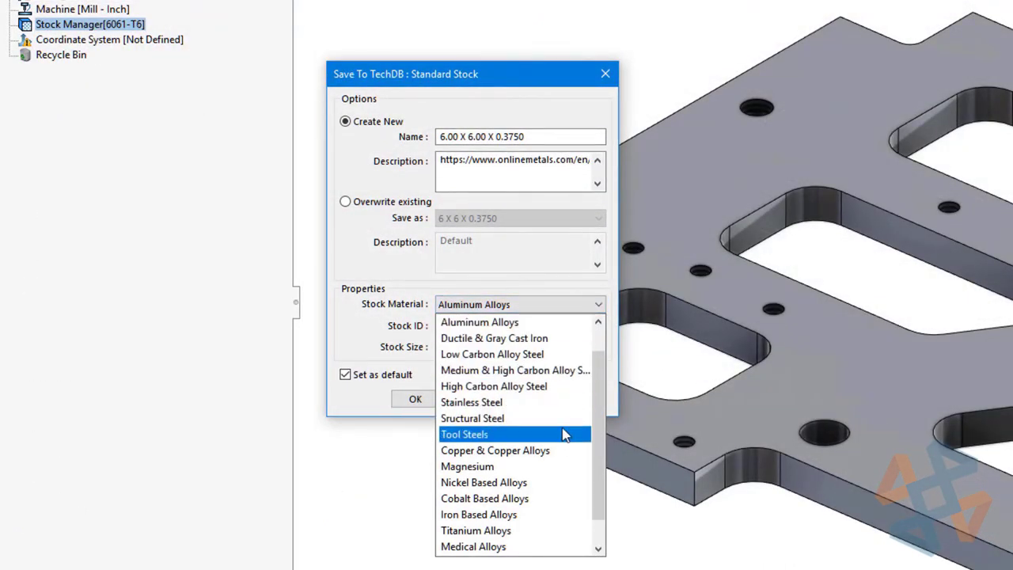
pyautogui.click(586, 324)
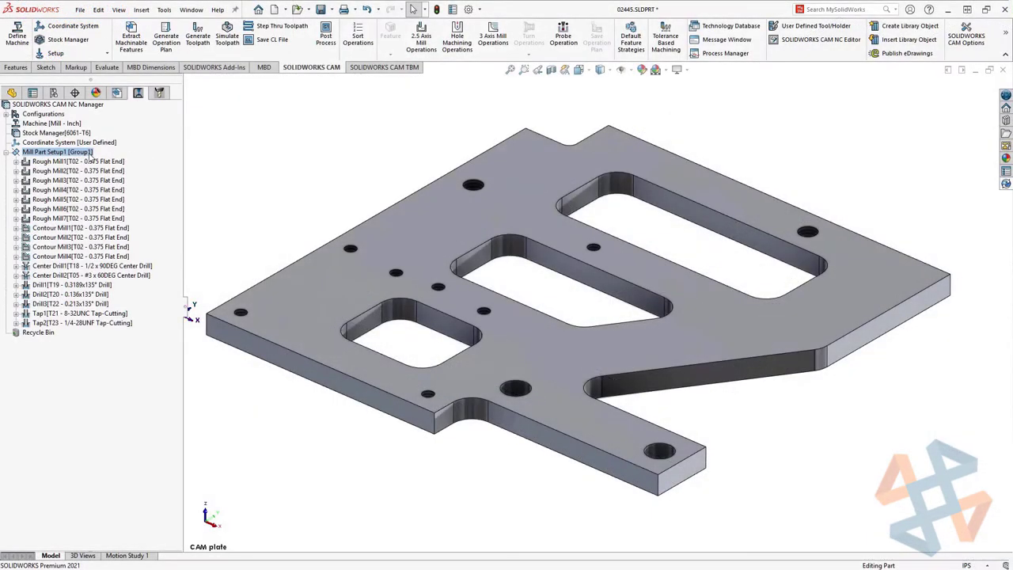
# Simulate the Mill Part Setup1 toolpaths.
pyautogui.rightClick(89, 152)
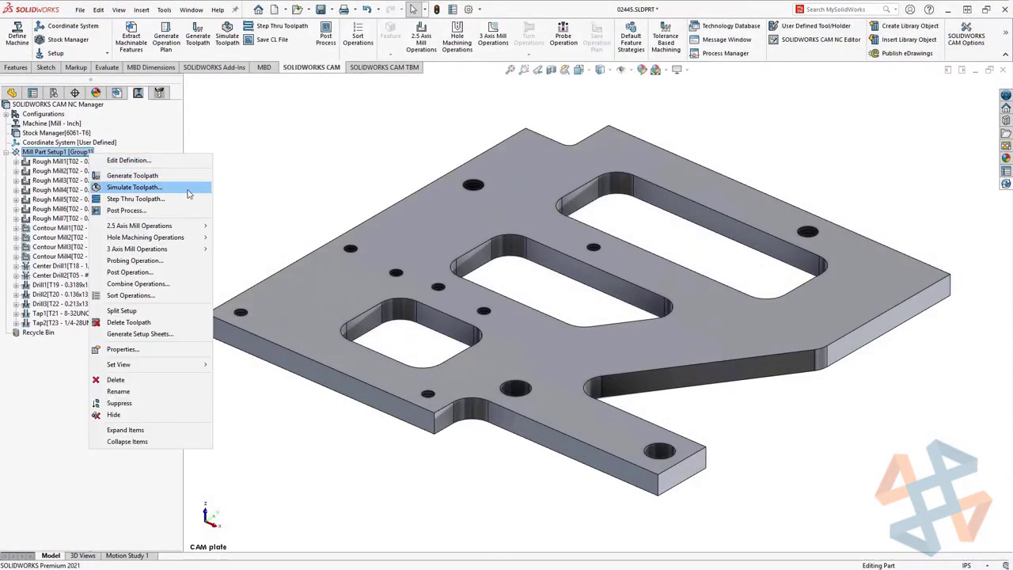
pyautogui.click(134, 186)
pyautogui.click(70, 185)
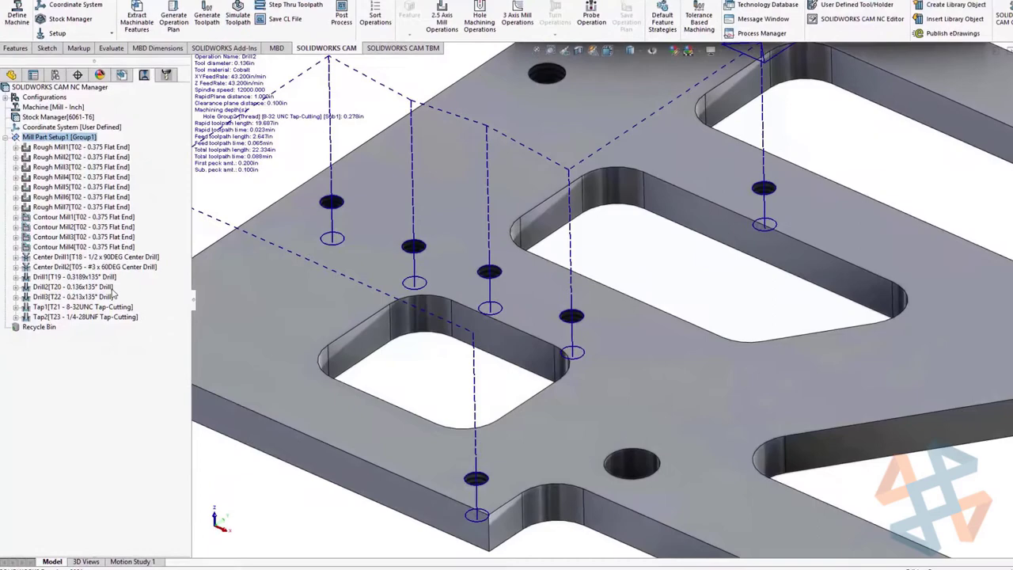
# Change Drill2 to Variable Pecking with first and sub pecks as % of tool diameter.
pyautogui.rightClick(113, 290)
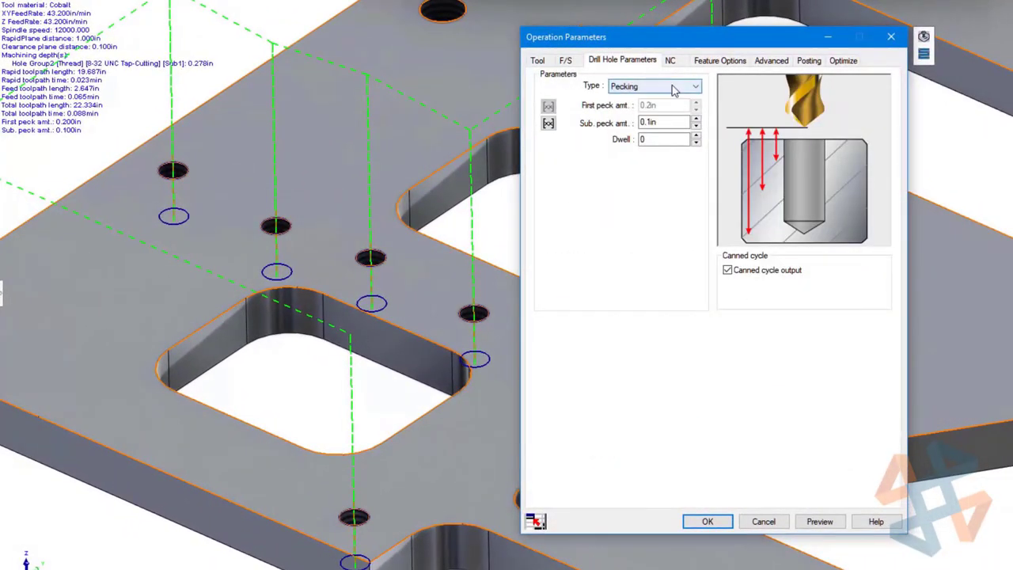
pyautogui.click(676, 85)
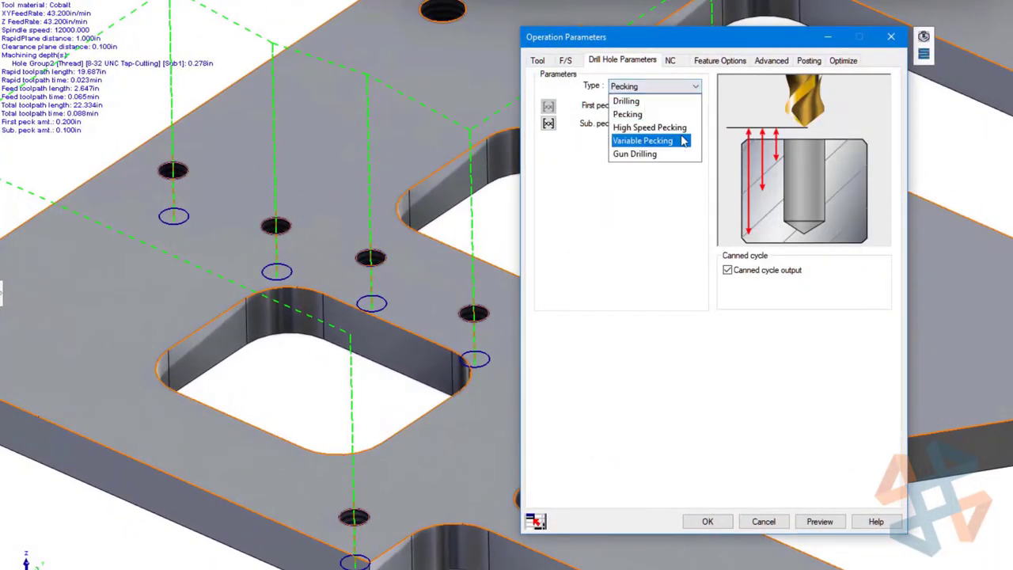
pyautogui.click(682, 140)
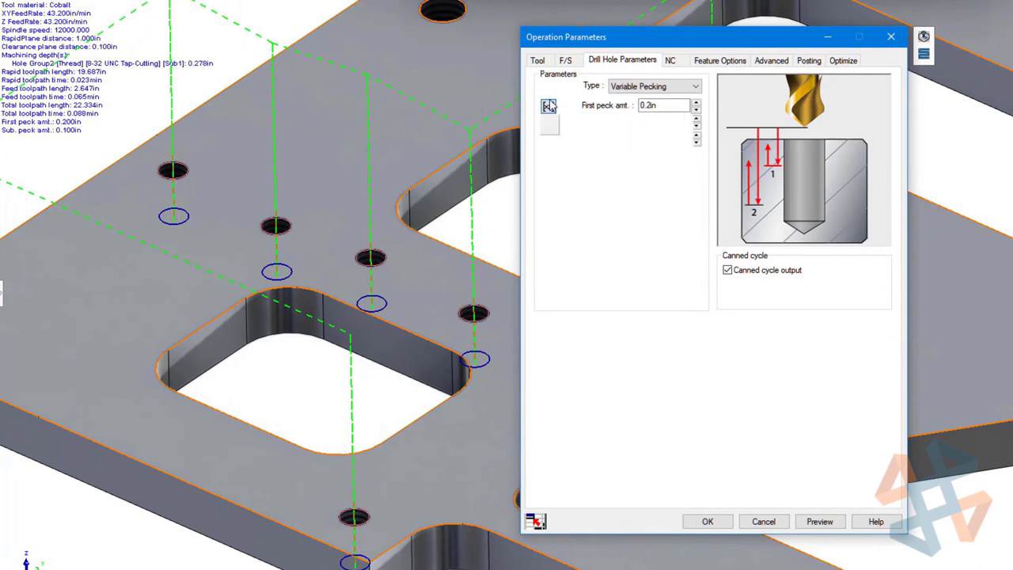
pyautogui.click(549, 106)
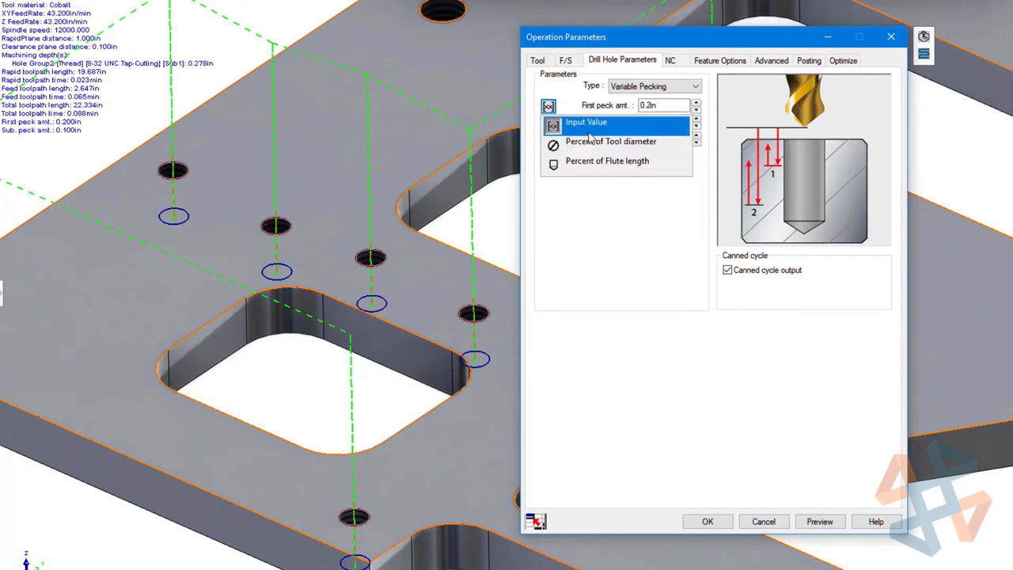
pyautogui.click(655, 151)
pyautogui.click(548, 123)
pyautogui.click(667, 163)
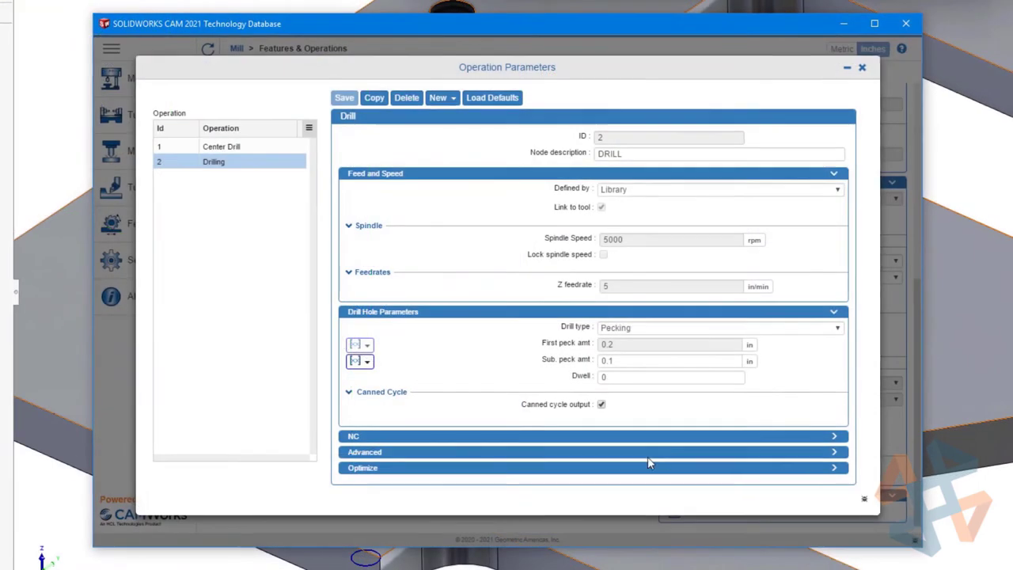
# Set database drilling to Variable Pecking, first peck 1 and sub peck 25 % of tool diameter.
pyautogui.click(720, 328)
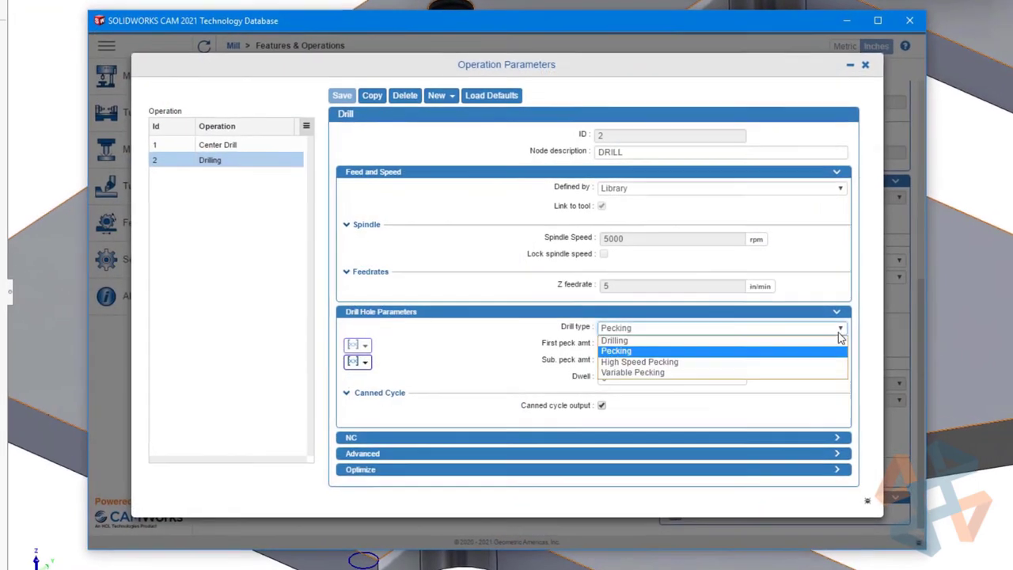
pyautogui.click(633, 368)
pyautogui.click(378, 383)
pyautogui.click(335, 367)
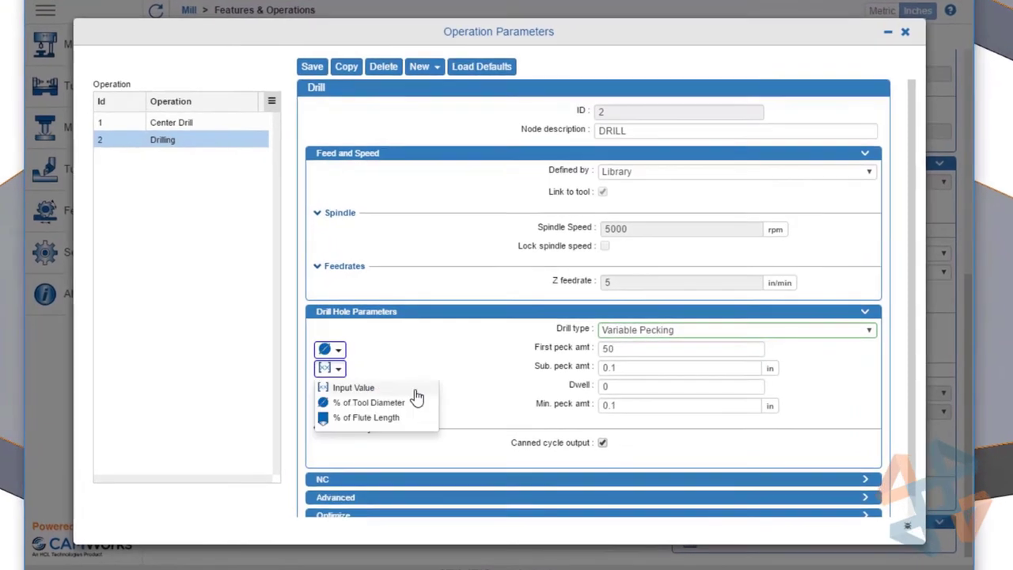
pyautogui.click(372, 399)
pyautogui.click(603, 347)
pyautogui.write('1')
pyautogui.press('Tab')
pyautogui.write('25')
pyautogui.press('Tab')
pyautogui.press('Tab')
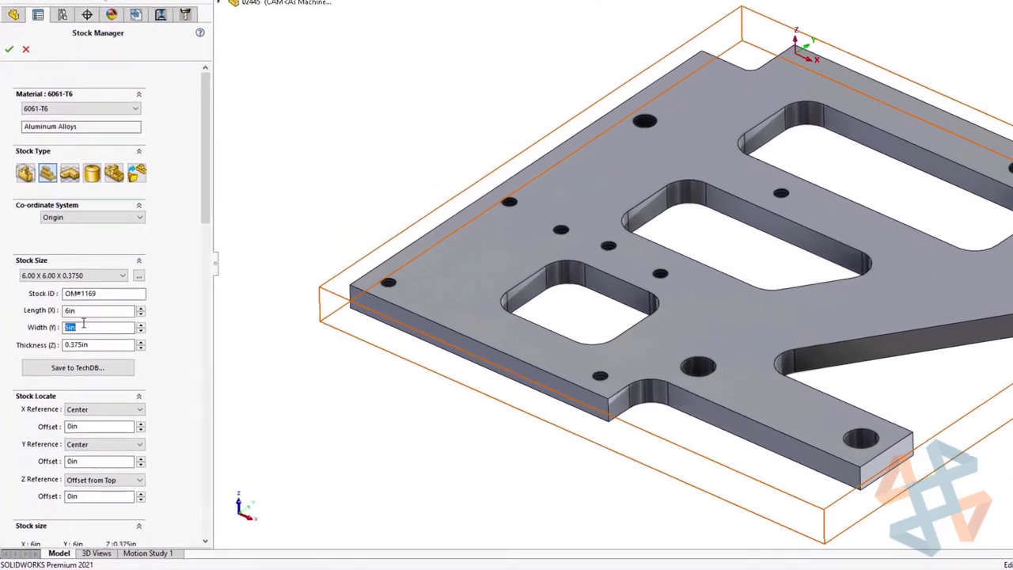
# Change the stock width to 8in and rebuild all CAM operations.
pyautogui.doubleClick(119, 357)
pyautogui.write('8')
pyautogui.press('Return')
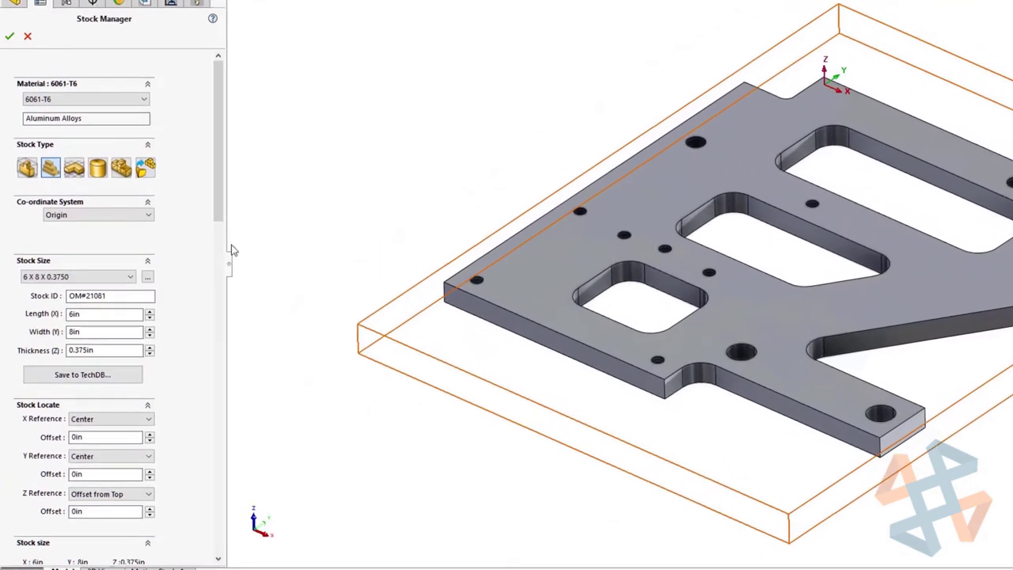
pyautogui.press('Return')
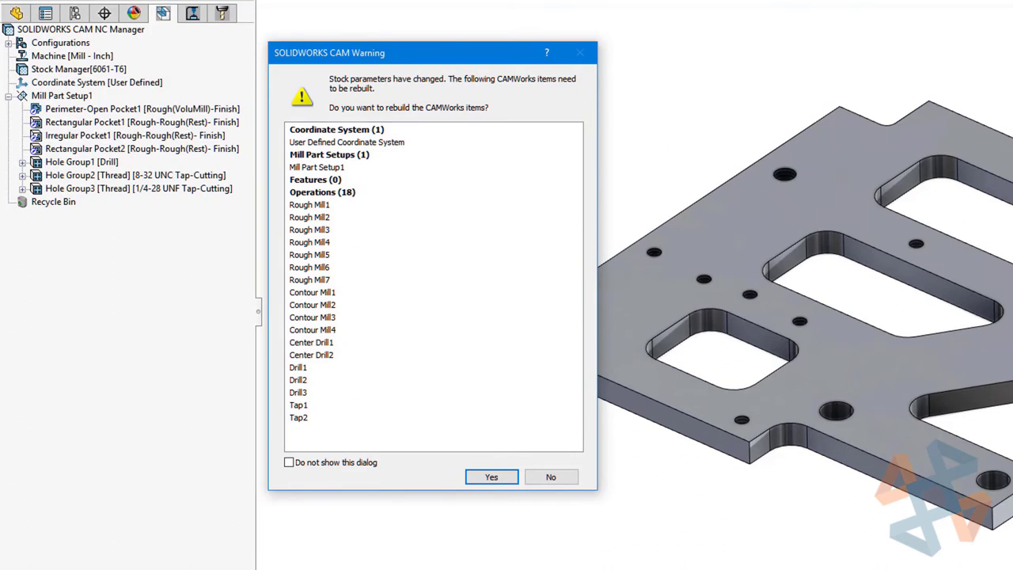
pyautogui.press('Return')
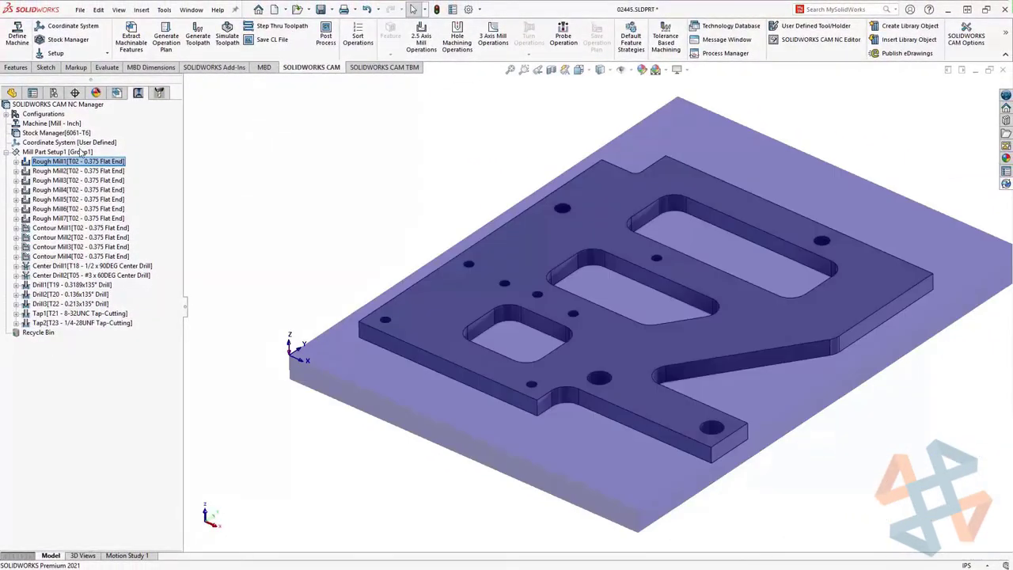
# Change the stock to a cylinder around the part and inspect it full screen.
pyautogui.click(86, 132)
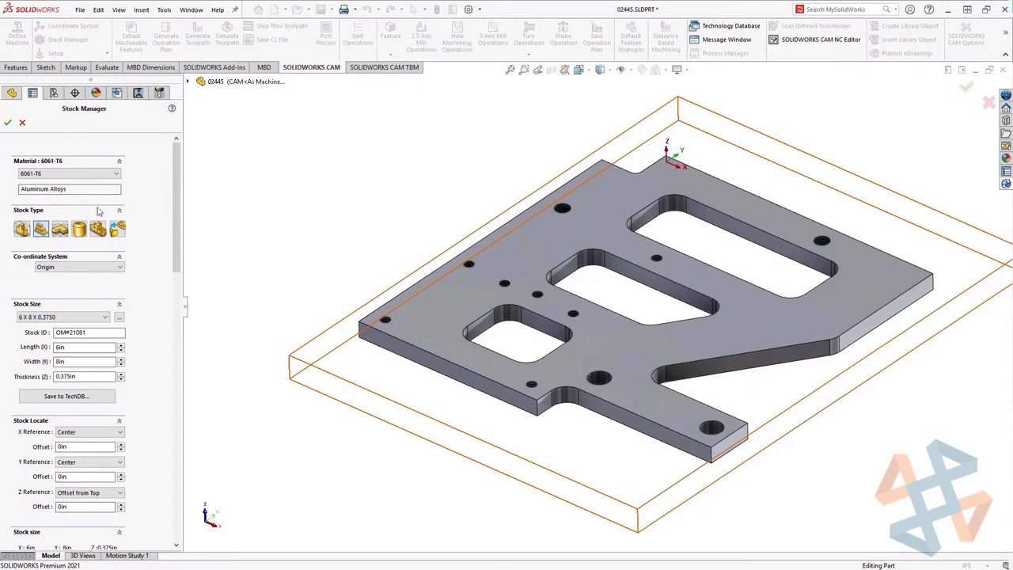
pyautogui.click(80, 233)
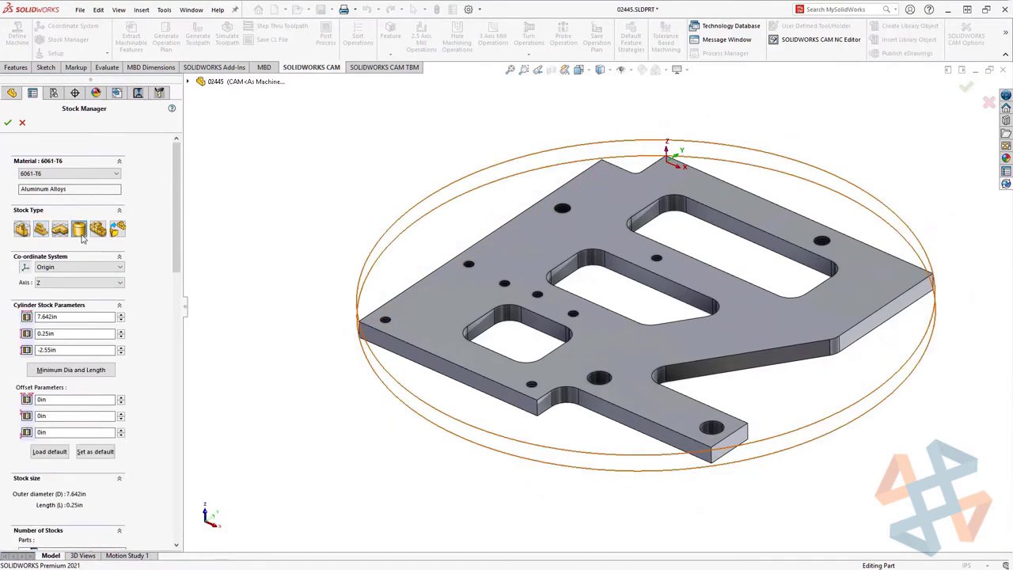
pyautogui.press('F11')
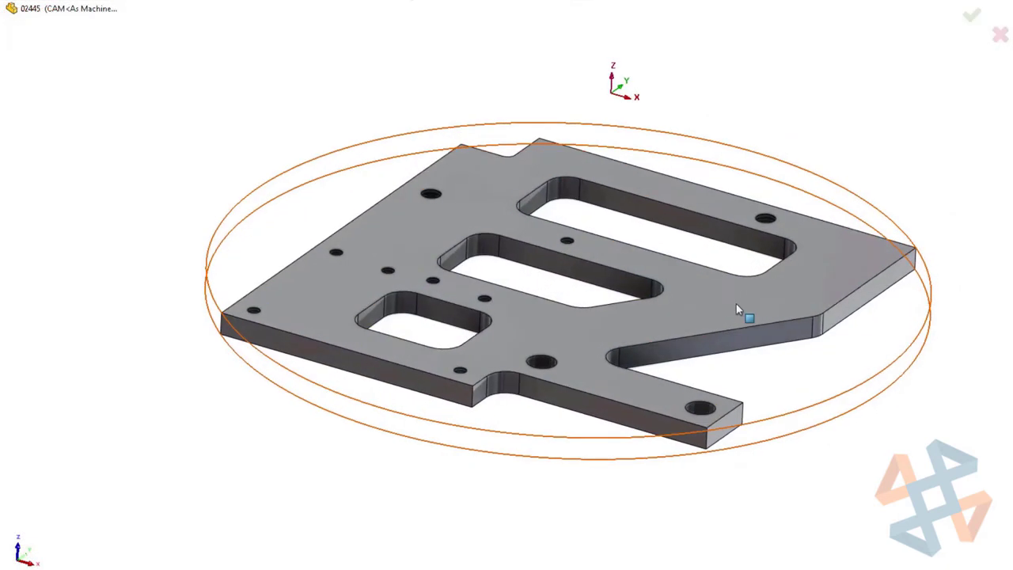
pyautogui.scroll(-2, 736, 304)
pyautogui.scroll(2, 731, 306)
pyautogui.press('F11')
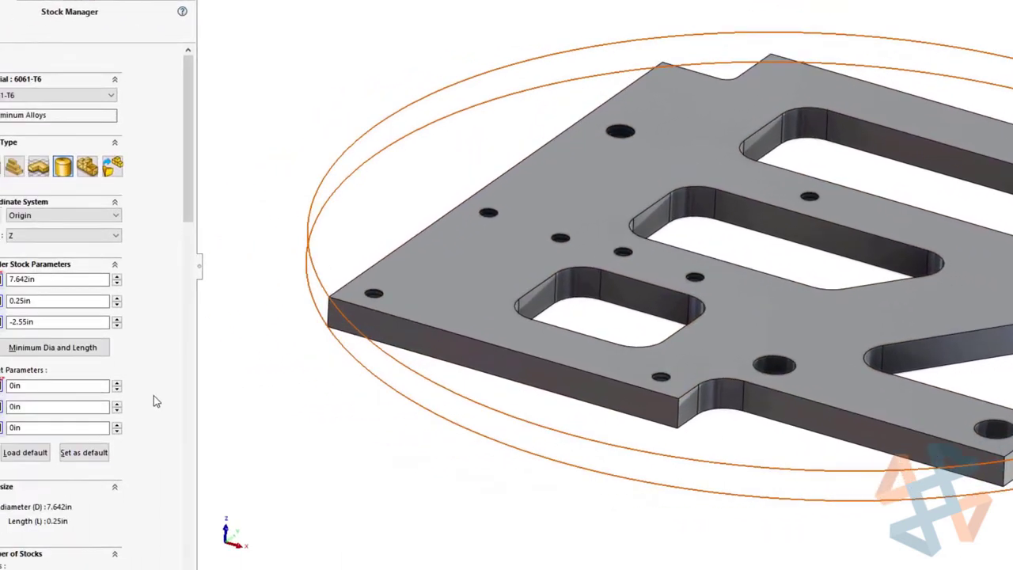
# Set cylinder offsets 0.05in and 0.125in as default and the outside diameter to 8in.
pyautogui.doubleClick(83, 401)
pyautogui.write('0.05')
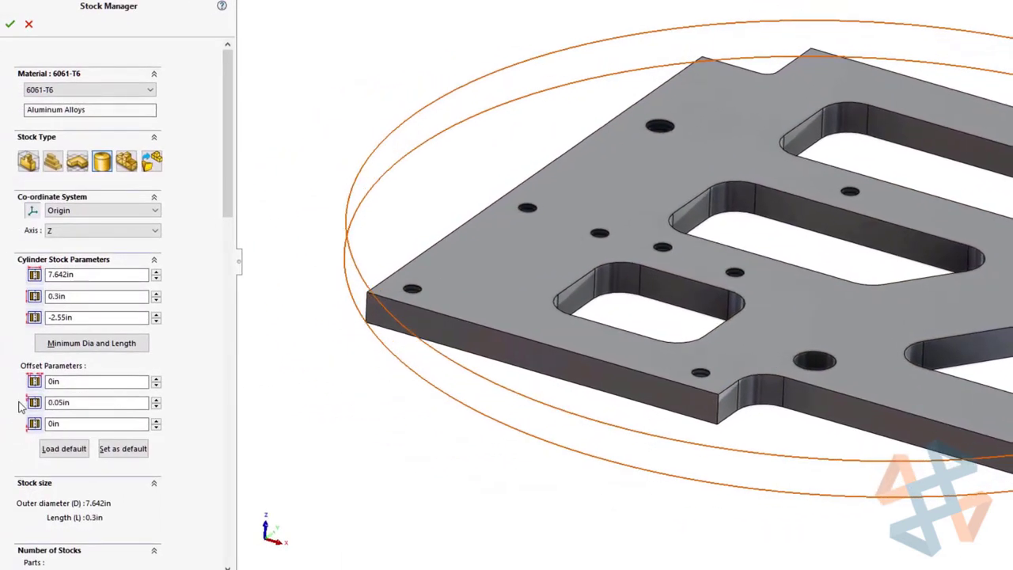
pyautogui.press('Tab')
pyautogui.press('BackSpace')
pyautogui.write('0.125')
pyautogui.press('Tab')
pyautogui.click(123, 448)
pyautogui.doubleClick(79, 274)
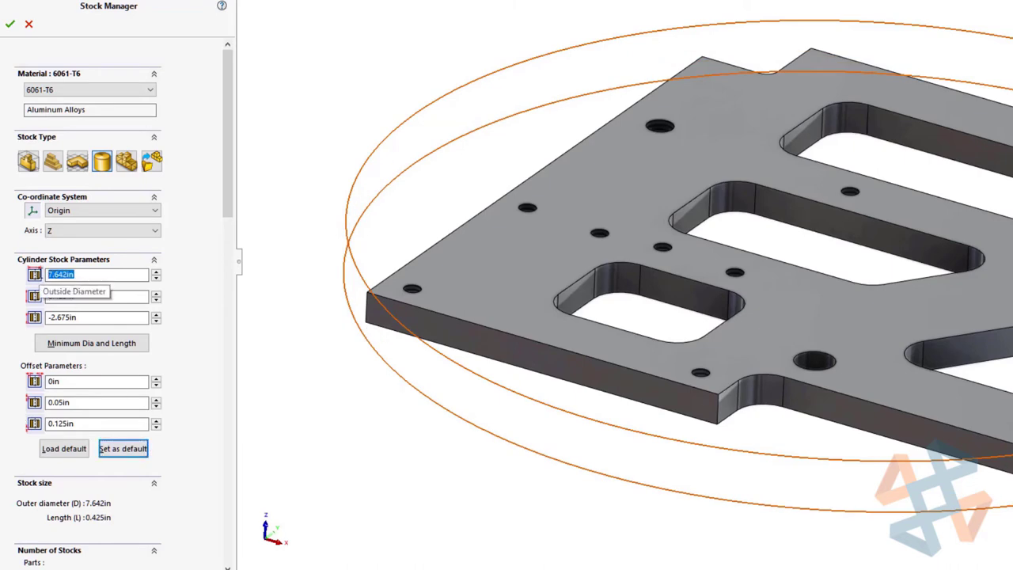
pyautogui.write('8')
pyautogui.press('Tab')
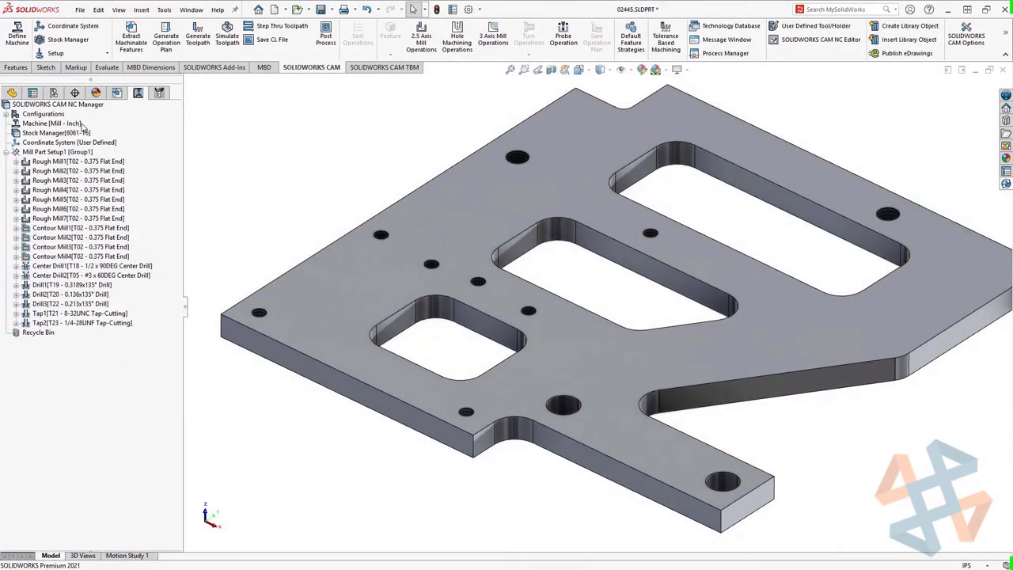
# Review the machine's M3AXIS-TUTORIAL post processor settings.
pyautogui.doubleClick(81, 125)
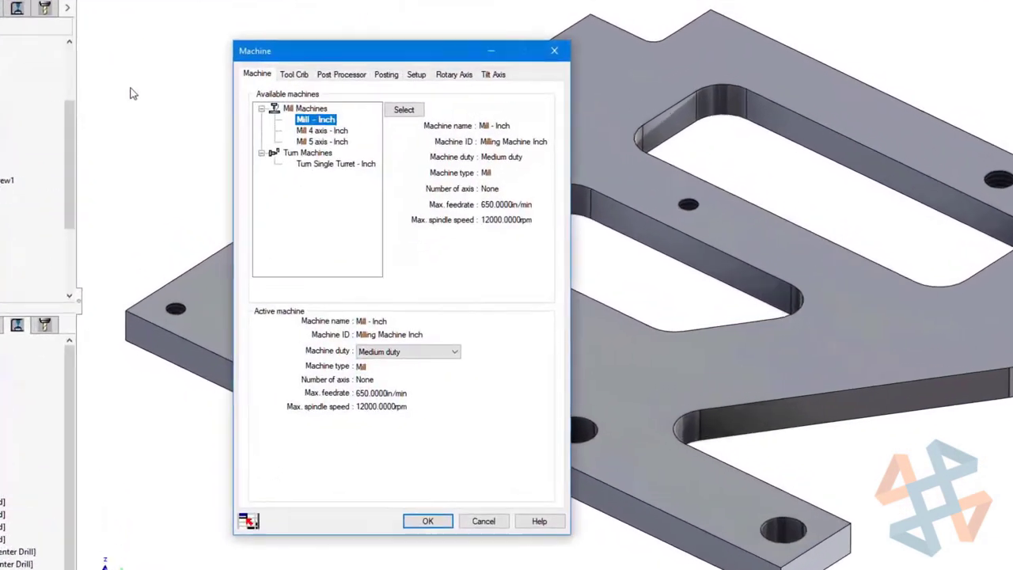
pyautogui.click(340, 75)
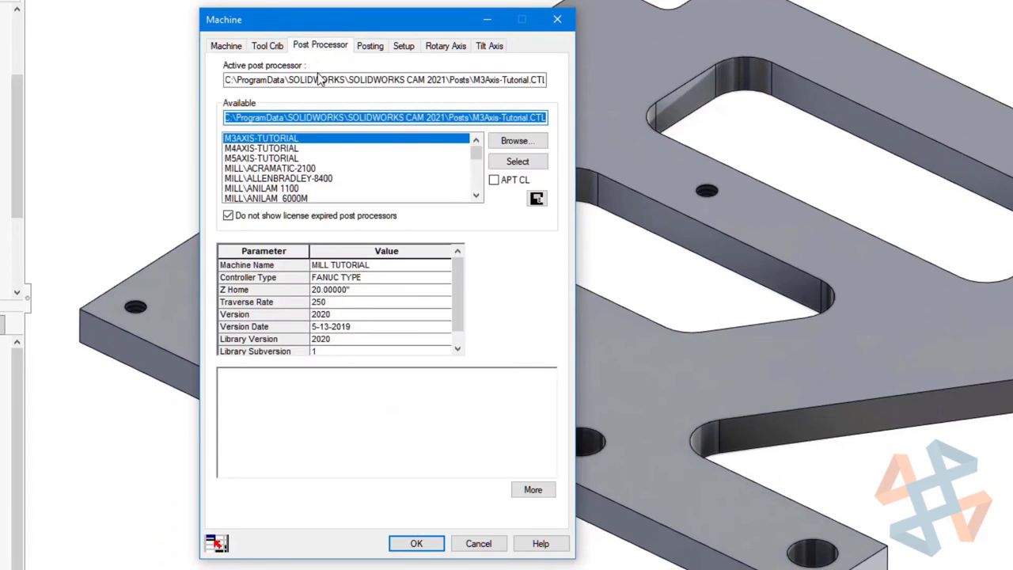
pyautogui.click(314, 117)
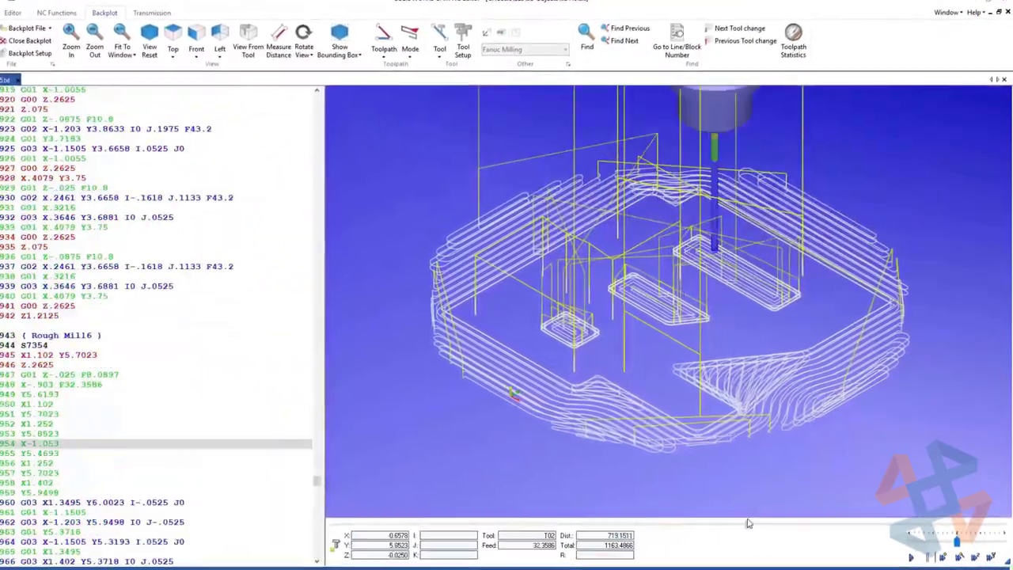
# Drag the backplot slider to the end of the NC program.
pyautogui.moveTo(978, 535); pyautogui.dragTo(1006, 530)
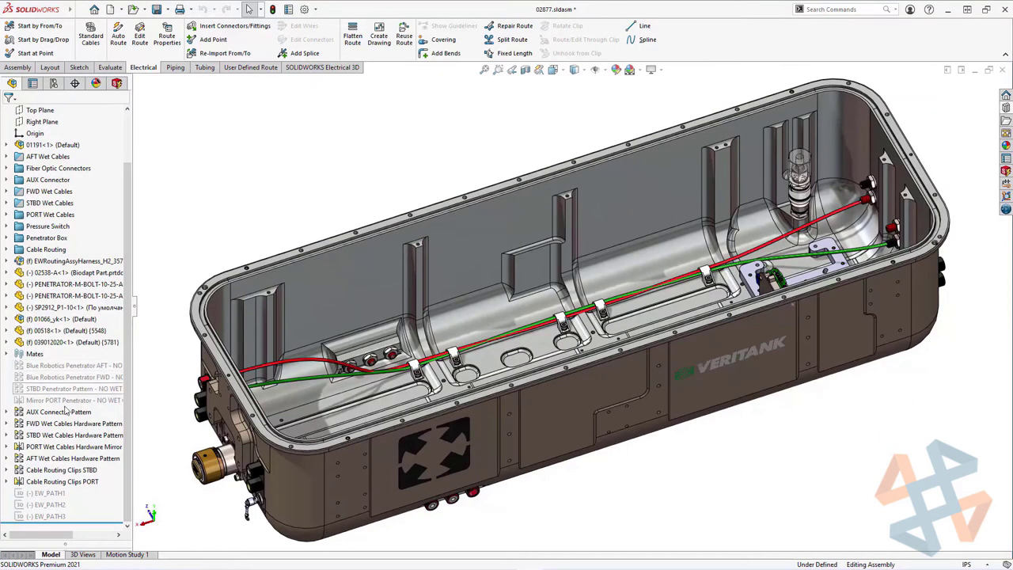
# Unsuppress EW_PATH1, hide the tank housing, and edit the harness 3D sketch.
pyautogui.click(49, 493)
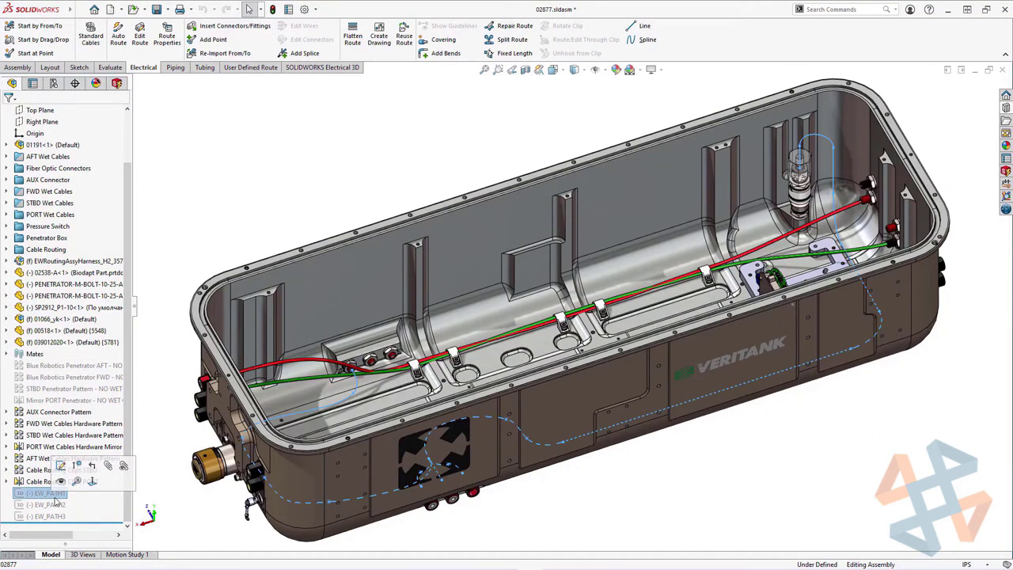
pyautogui.click(76, 466)
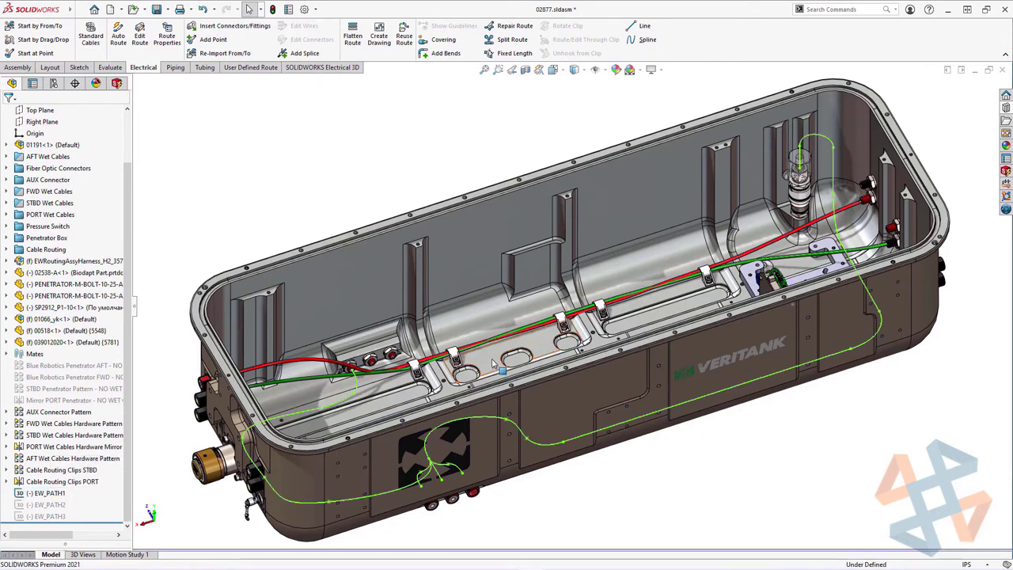
pyautogui.press('Tab')
pyautogui.moveTo(492, 362); pyautogui.dragTo(543, 309, button='middle')
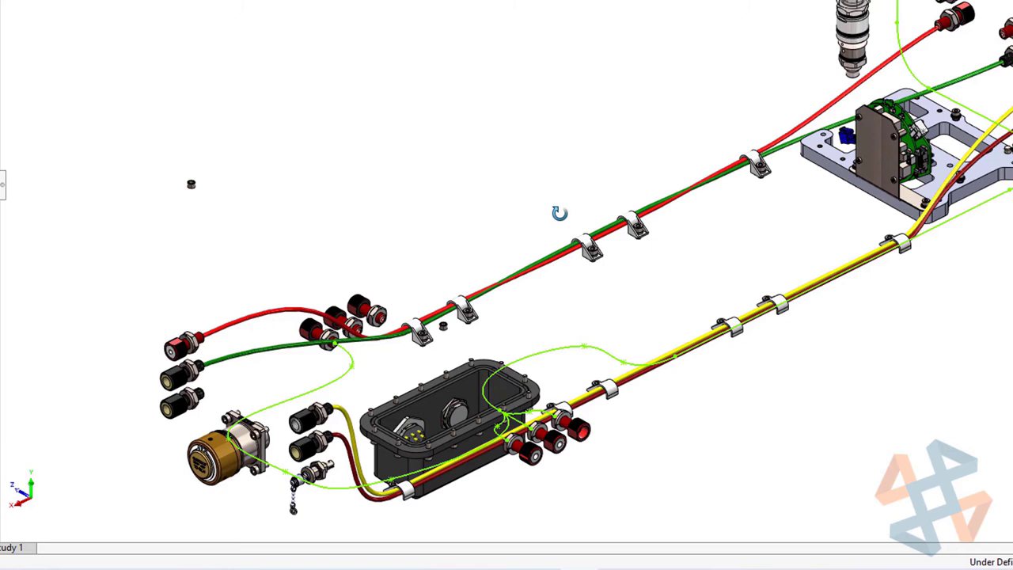
pyautogui.click(574, 356)
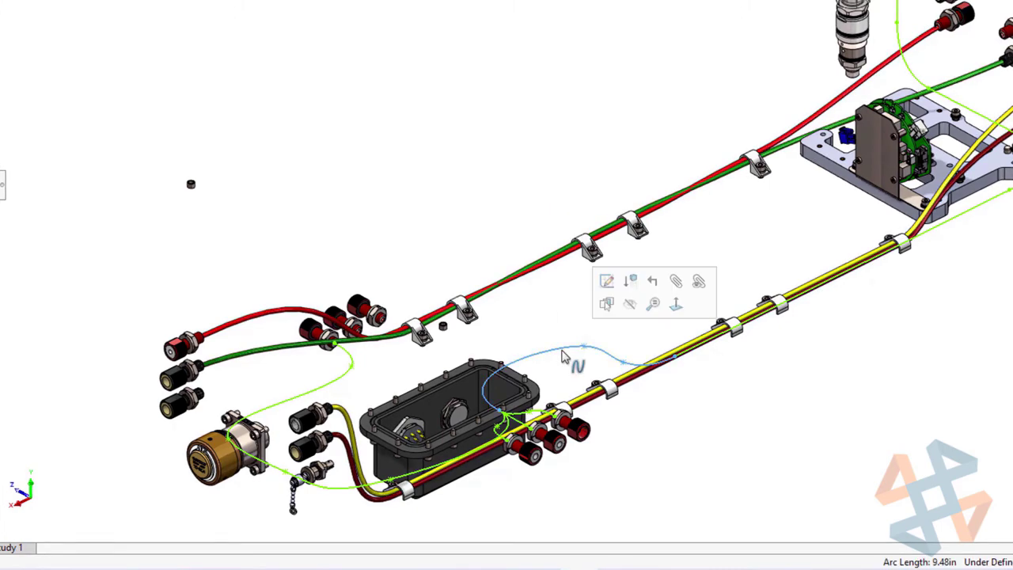
pyautogui.click(611, 292)
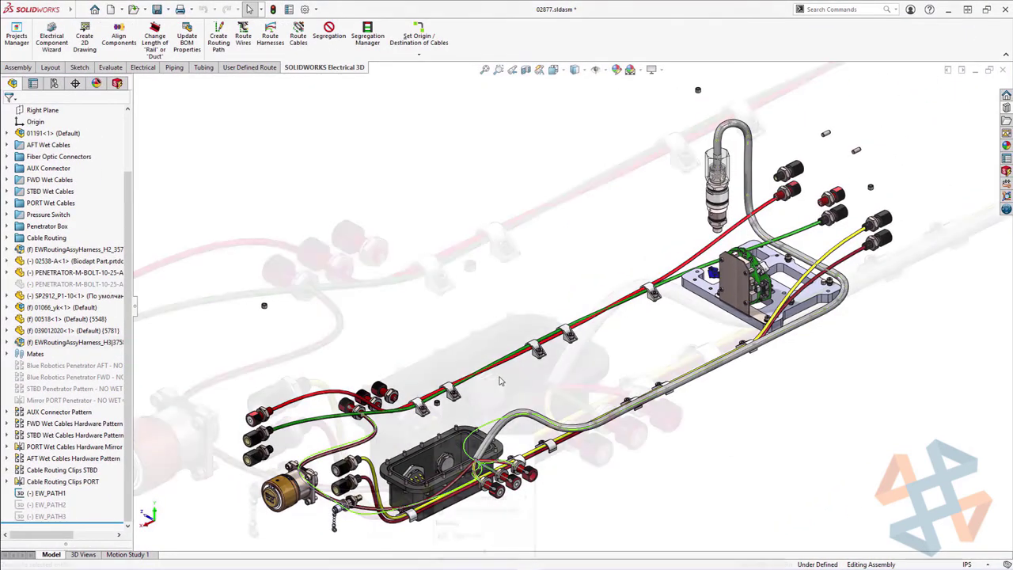
# Edit the harness route and place a Splice-2mm splice on its lower segment.
pyautogui.rightClick(437, 440)
pyautogui.click(468, 534)
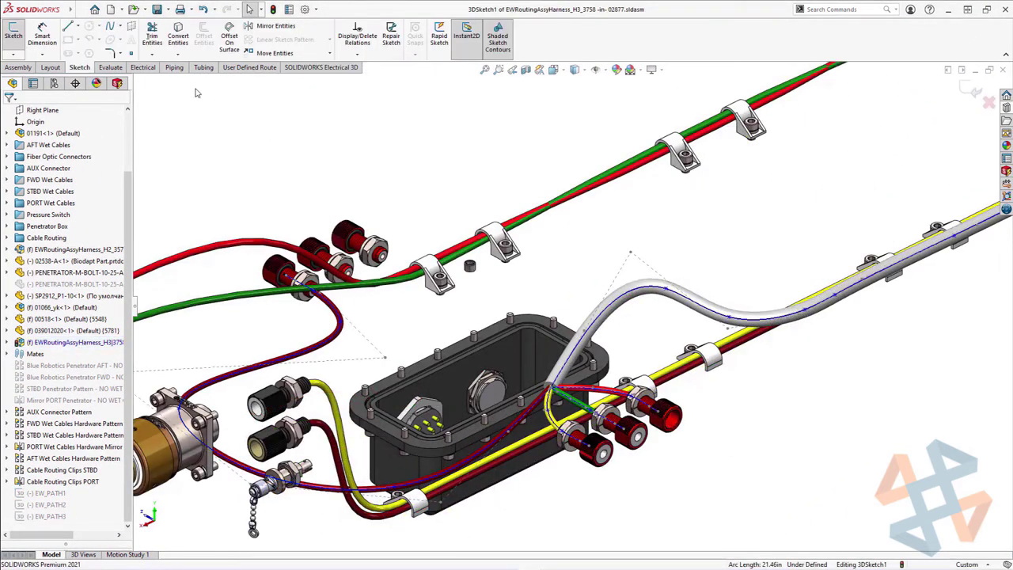
pyautogui.click(305, 53)
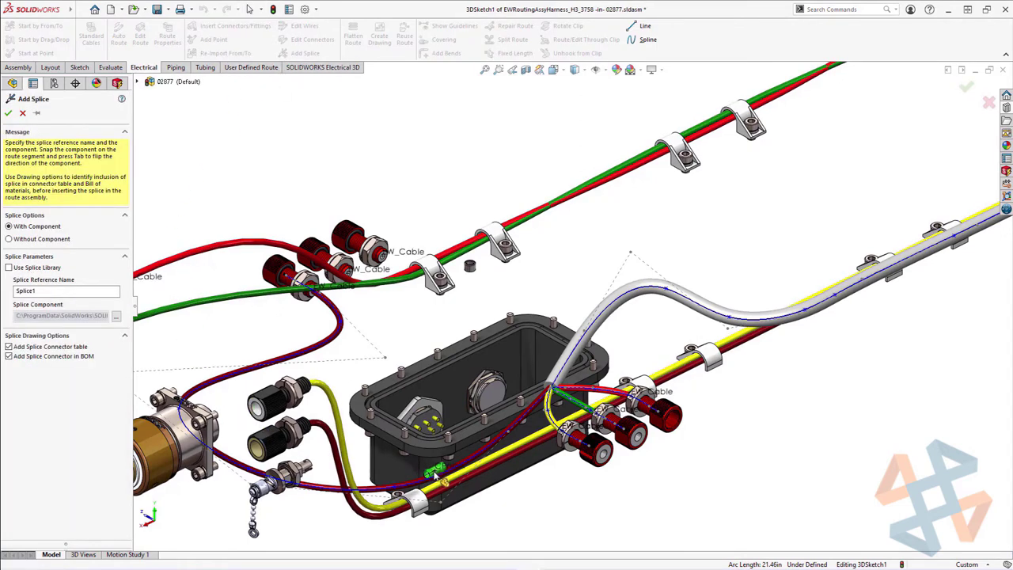
pyautogui.click(474, 457)
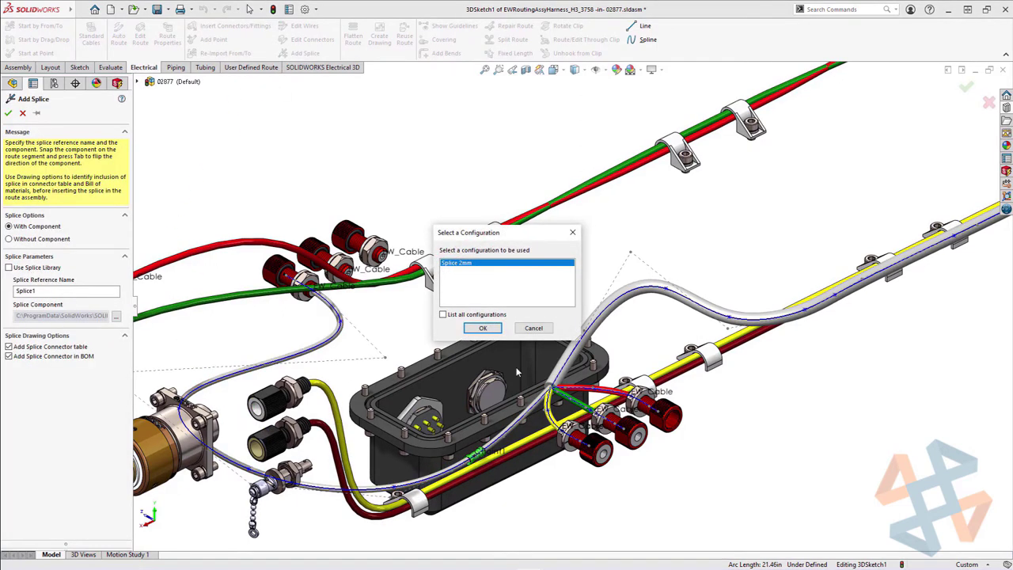
pyautogui.click(491, 330)
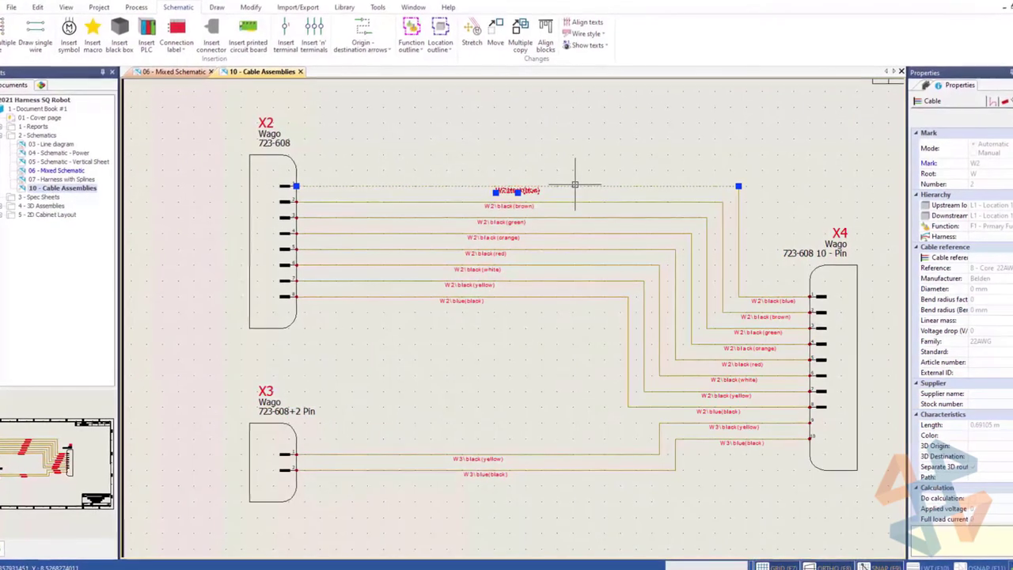
# Turn on Separate 3D route assembly in cable W2's properties.
pyautogui.rightClick(576, 188)
pyautogui.moveTo(662, 209)
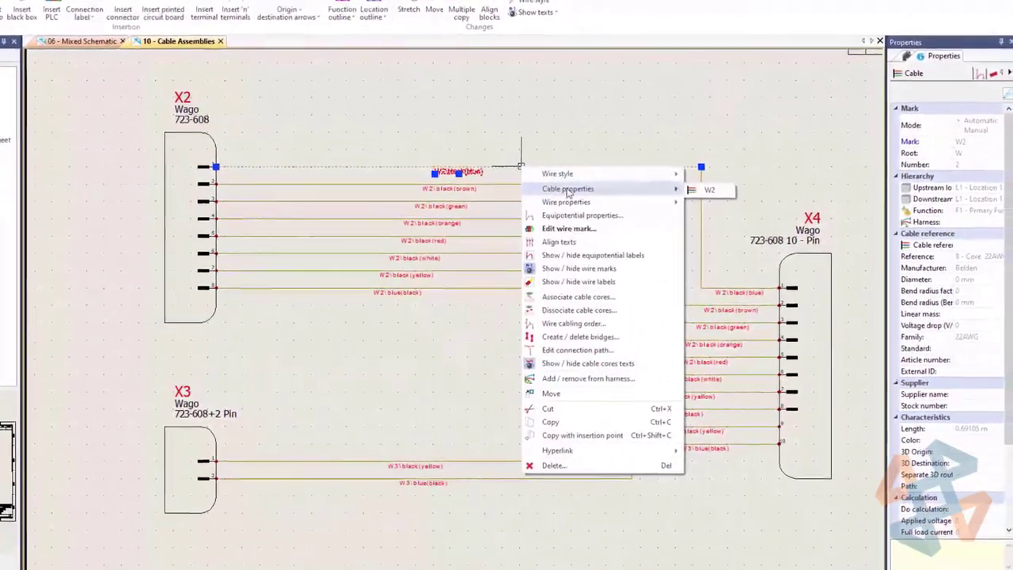
pyautogui.click(693, 183)
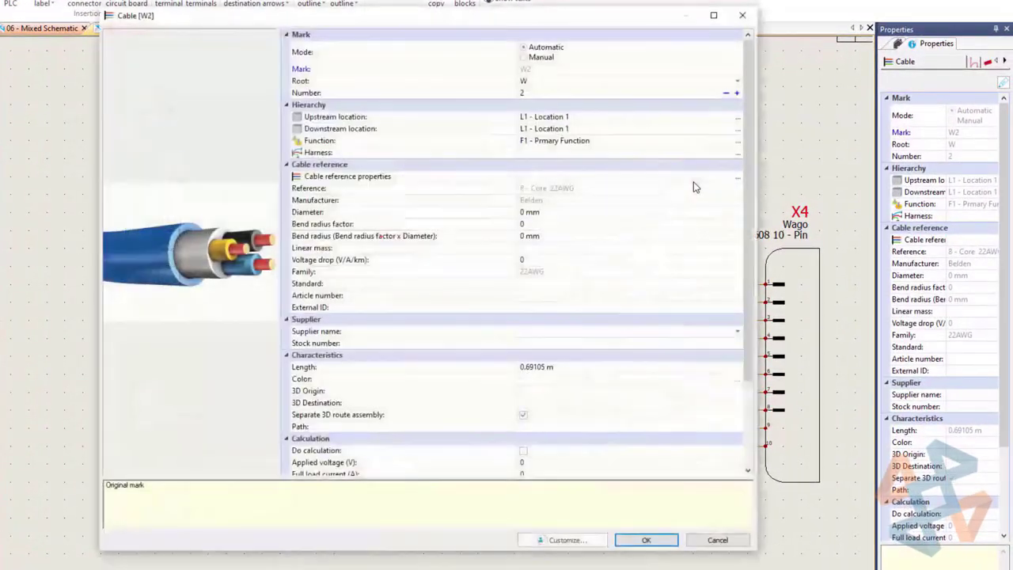
pyautogui.click(524, 417)
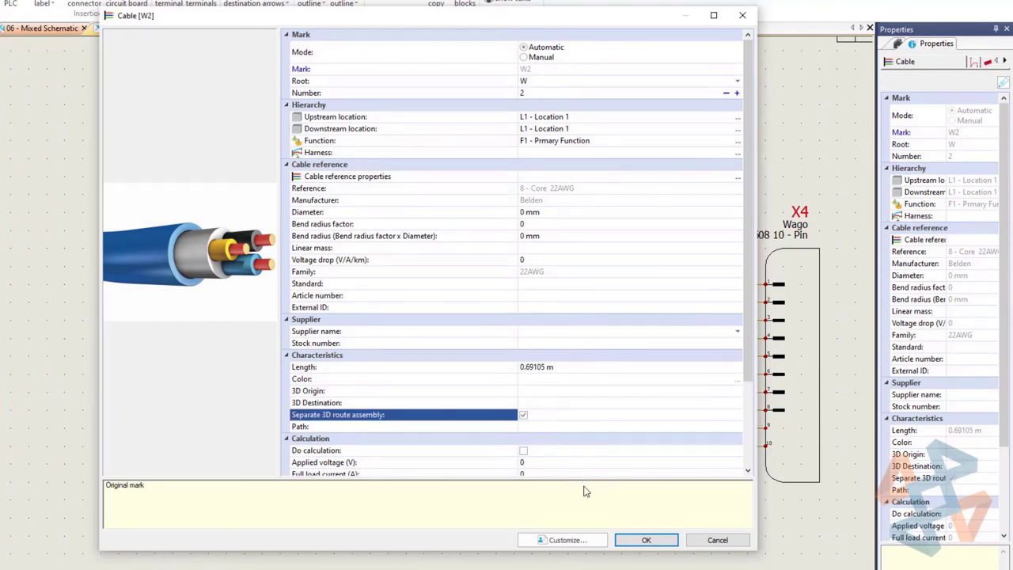
pyautogui.click(646, 540)
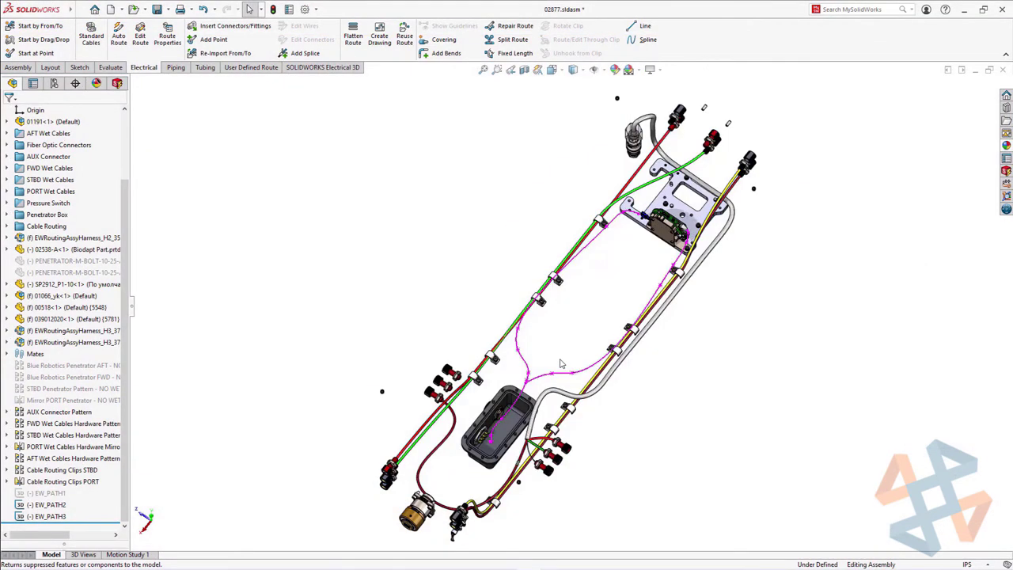
# Pick cables W2 and W3 in Route Cables so each routes as a separate cable assembly.
pyautogui.scroll(-8, 567, 357)
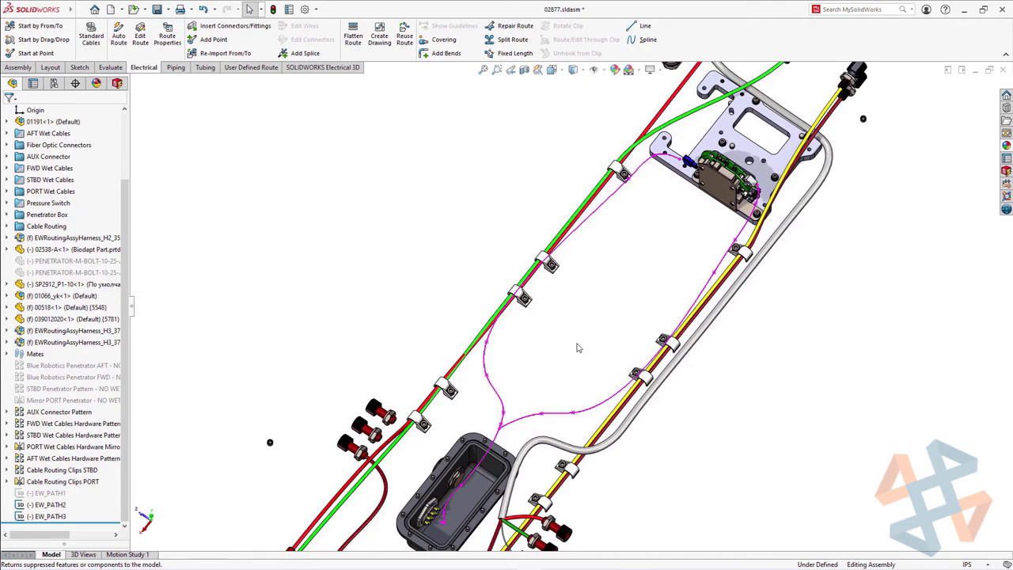
pyautogui.moveTo(578, 337); pyautogui.dragTo(565, 302, button='middle')
pyautogui.click(323, 67)
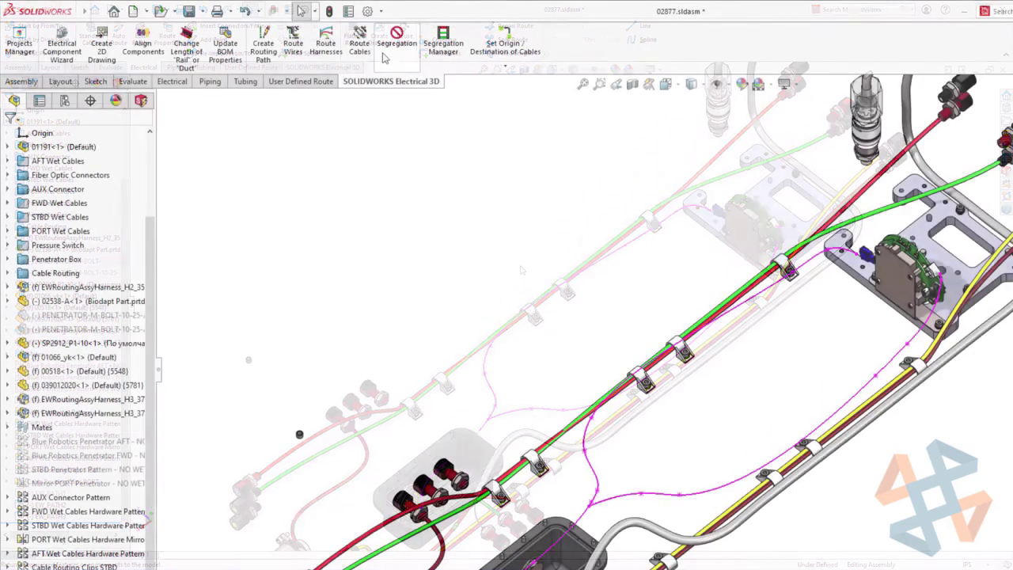
pyautogui.click(299, 38)
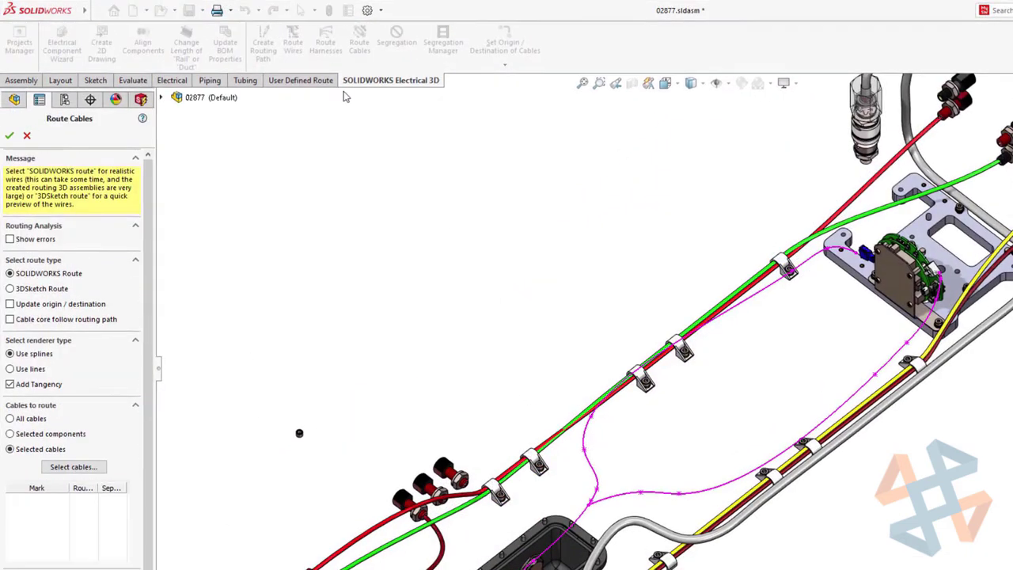
pyautogui.click(74, 468)
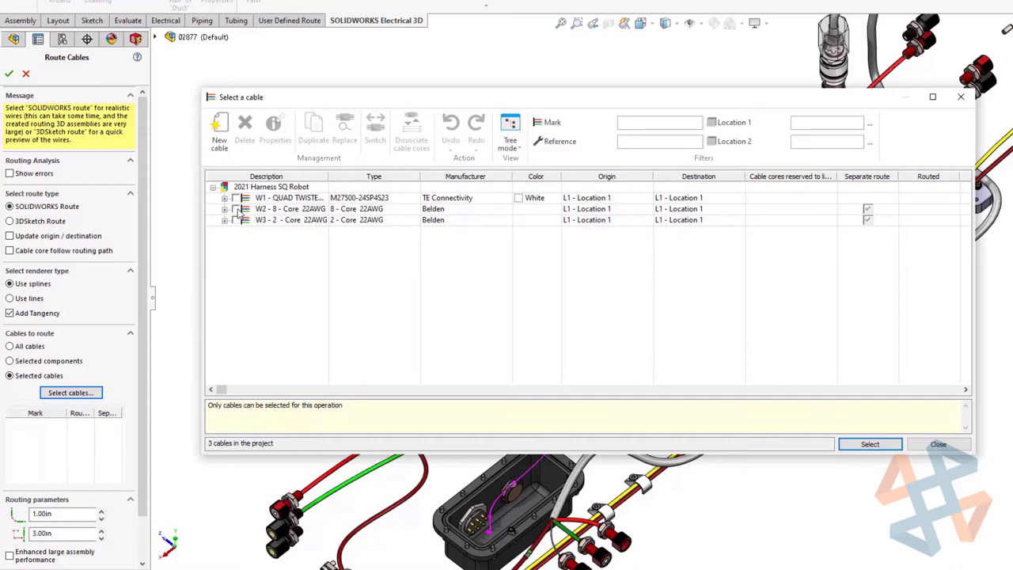
pyautogui.click(235, 209)
pyautogui.click(235, 220)
pyautogui.click(868, 444)
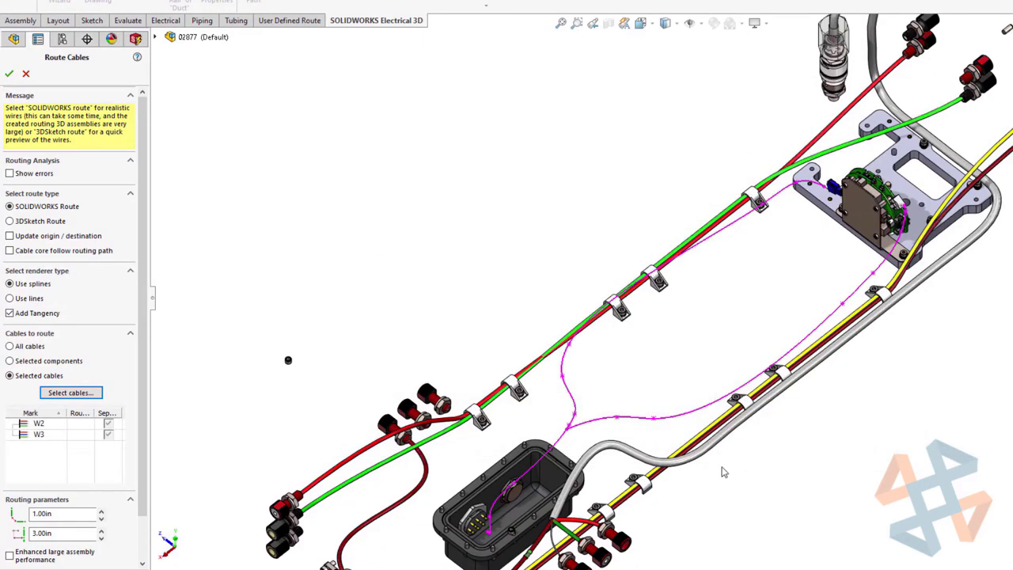
pyautogui.moveTo(121, 412); pyautogui.dragTo(135, 412)
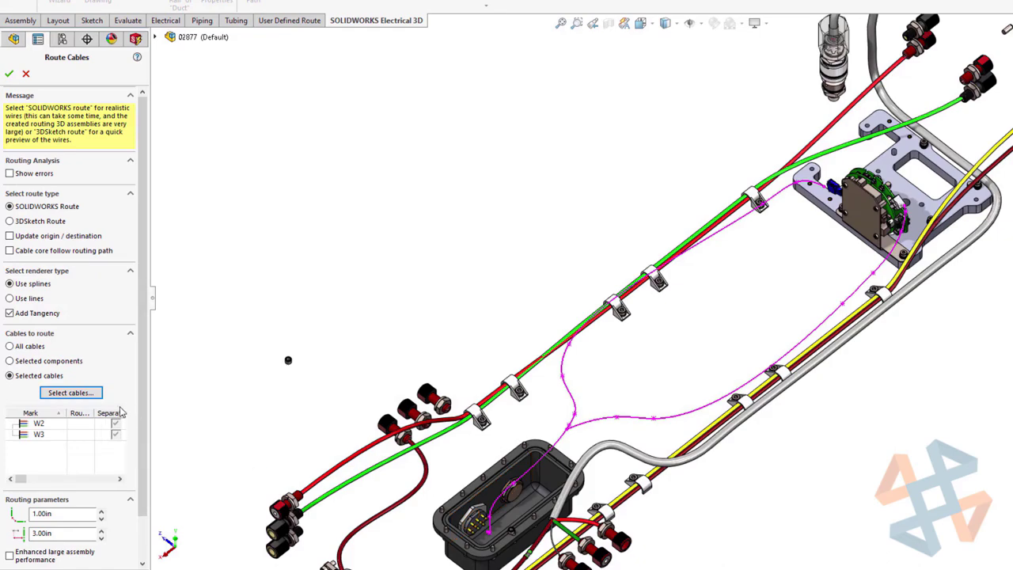
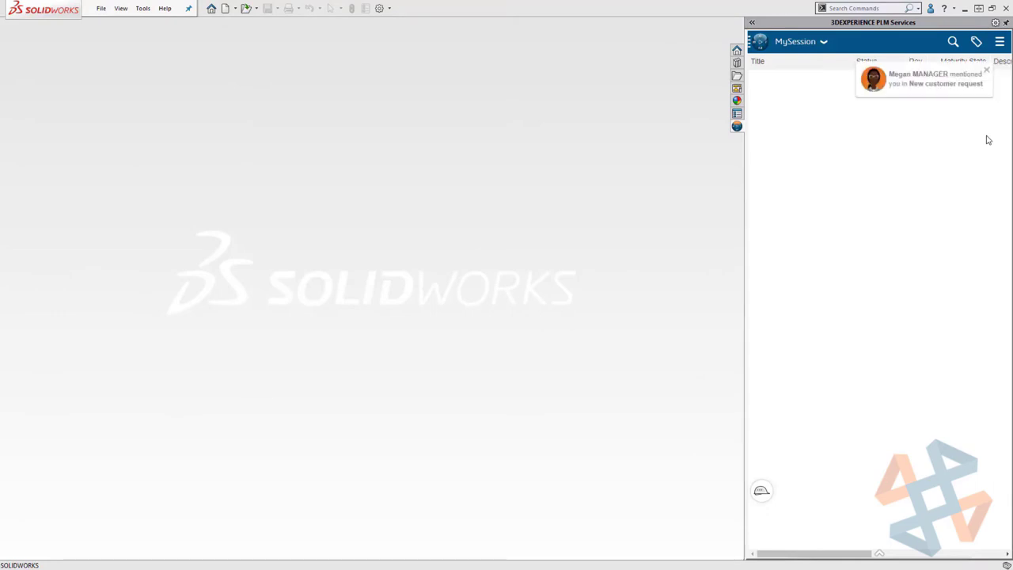
# Read the new customer request mention and switch the panel back to MySession.
pyautogui.click(953, 86)
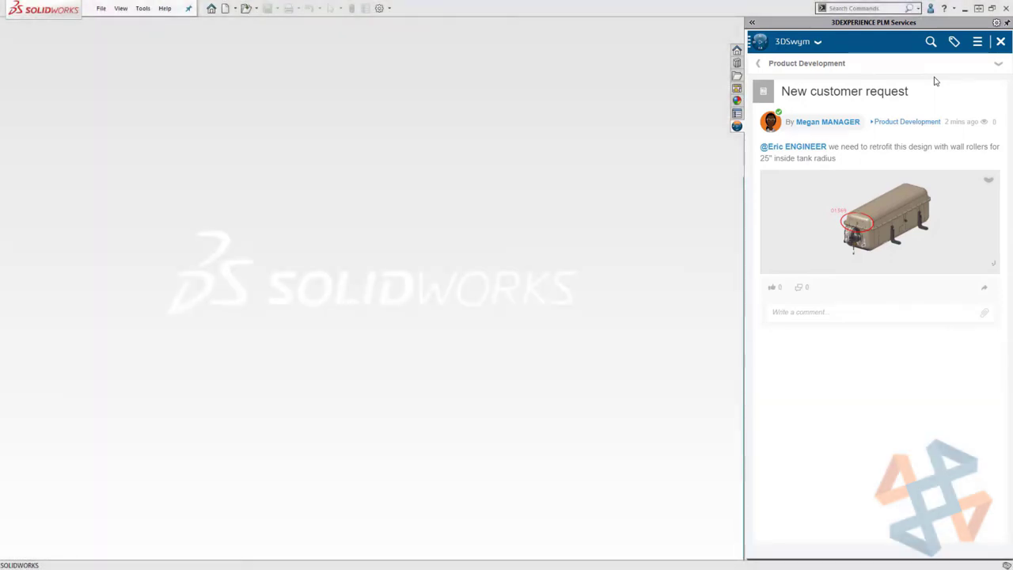
pyautogui.click(817, 42)
pyautogui.click(818, 68)
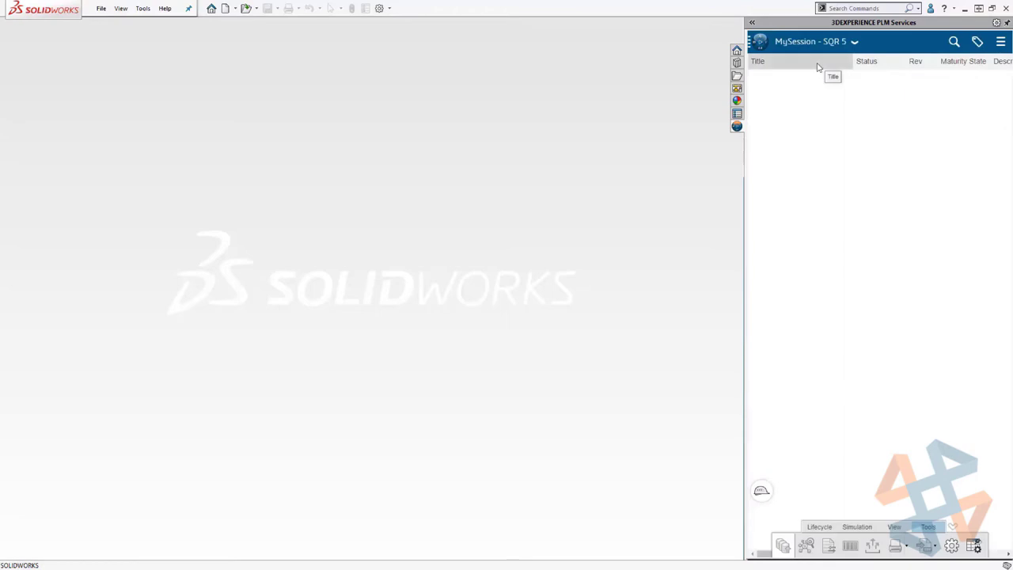
# Search the platform for 1369 and open the 01369 assembly in SOLIDWORKS.
pyautogui.click(953, 41)
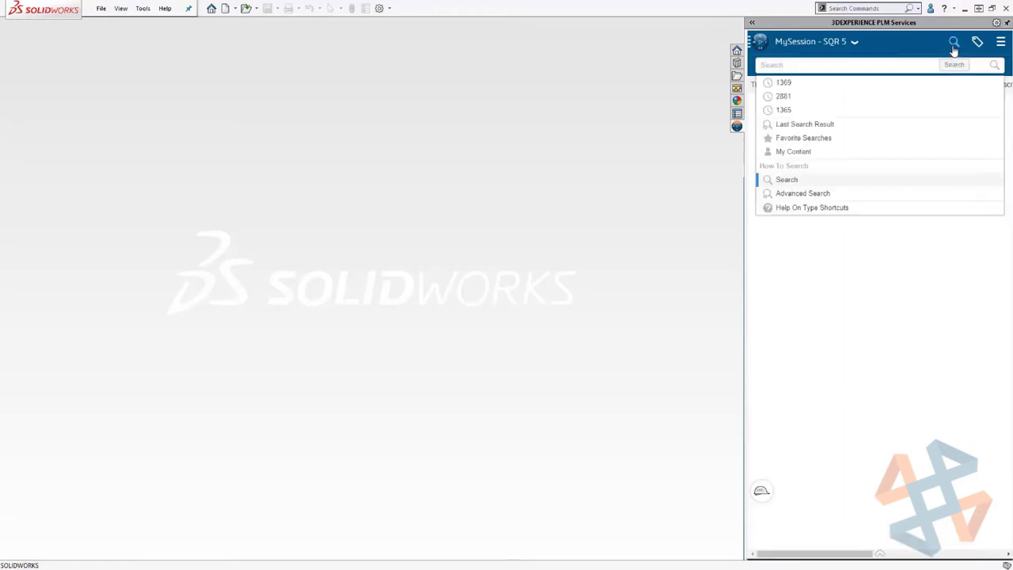
pyautogui.click(952, 84)
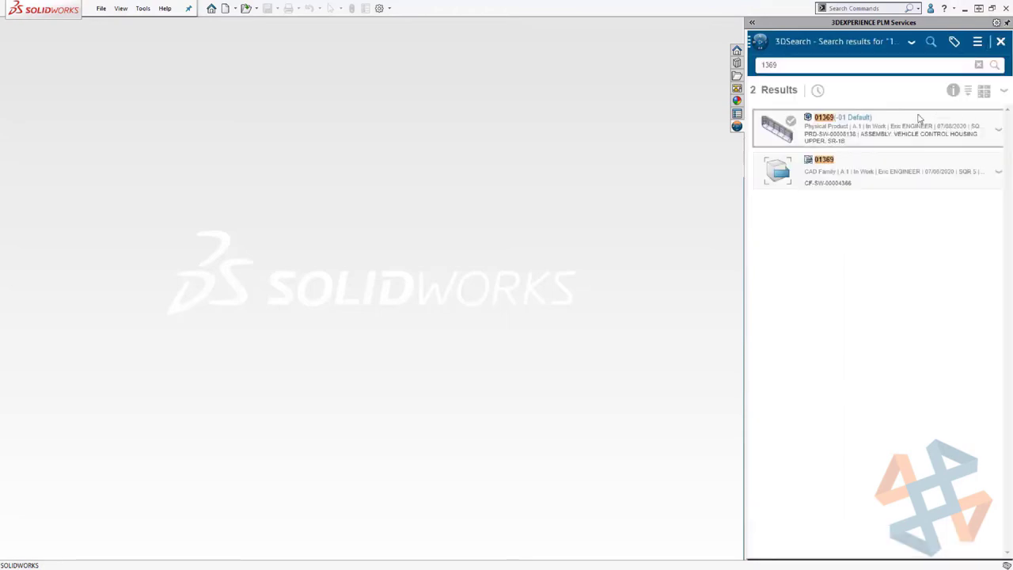
pyautogui.moveTo(916, 123); pyautogui.dragTo(555, 153)
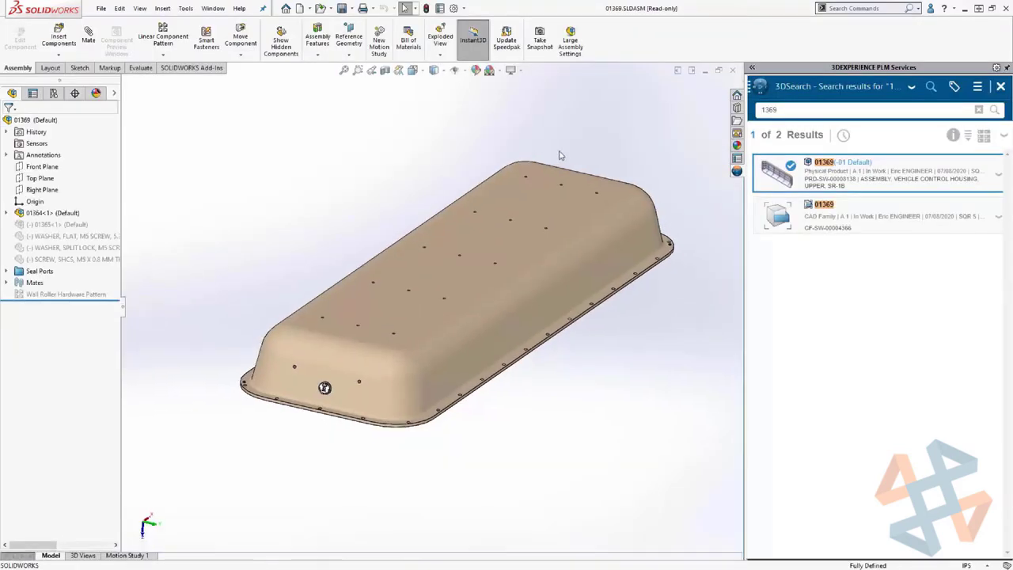
# Reserve 01369 (Default) from the MySession tree and display its Relations graph.
pyautogui.click(829, 92)
pyautogui.click(827, 108)
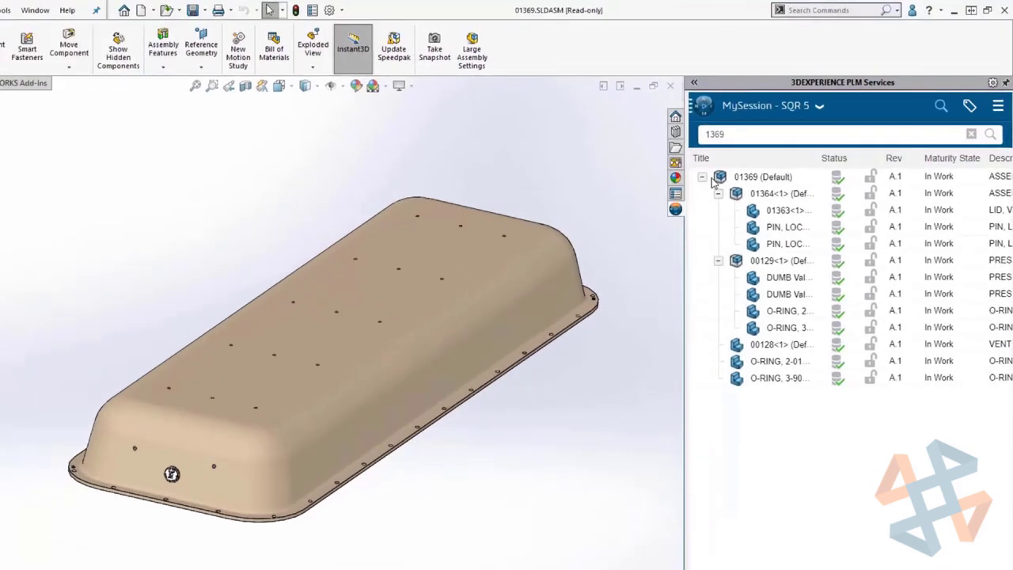
pyautogui.rightClick(766, 148)
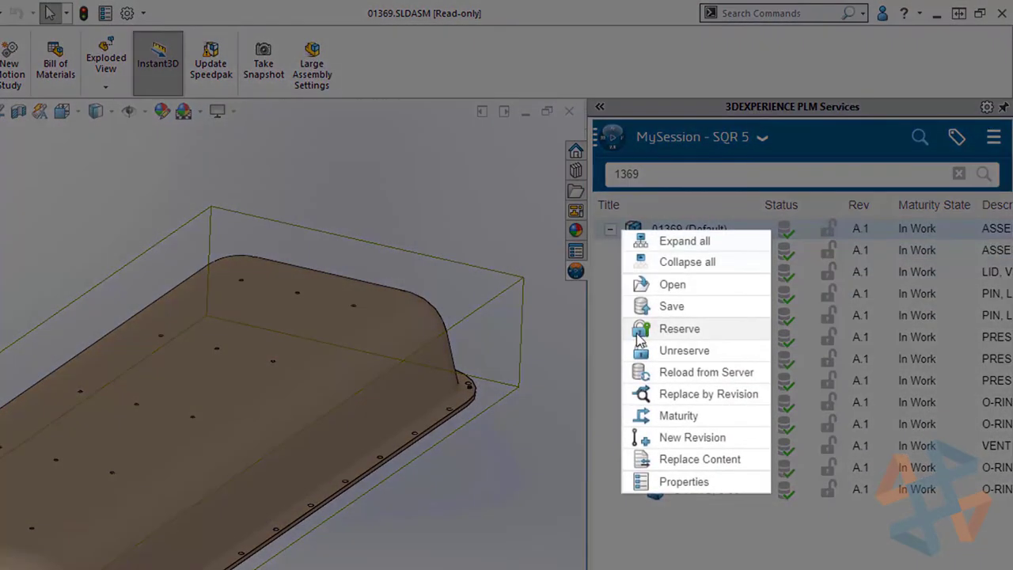
pyautogui.click(640, 337)
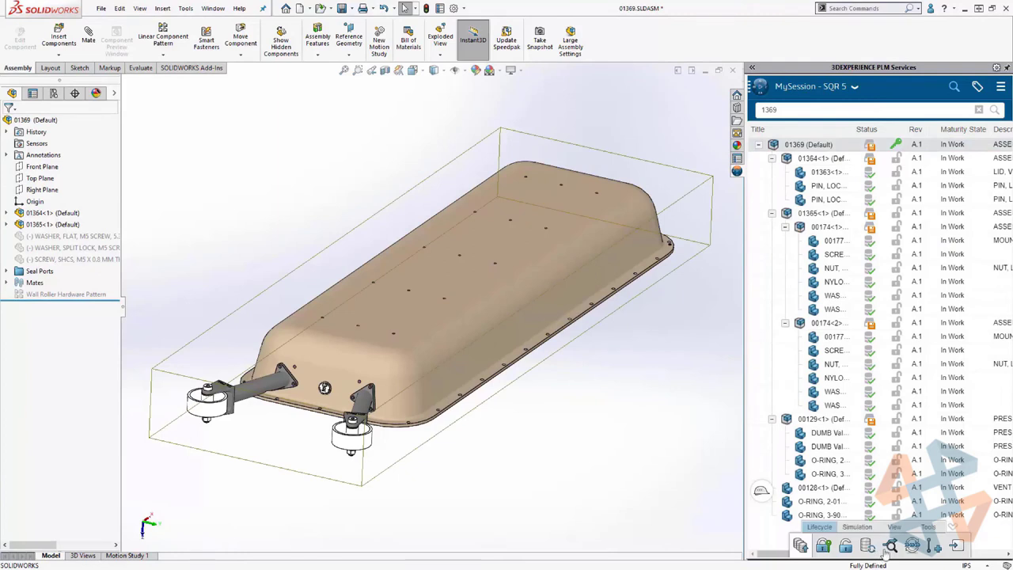
pyautogui.click(815, 547)
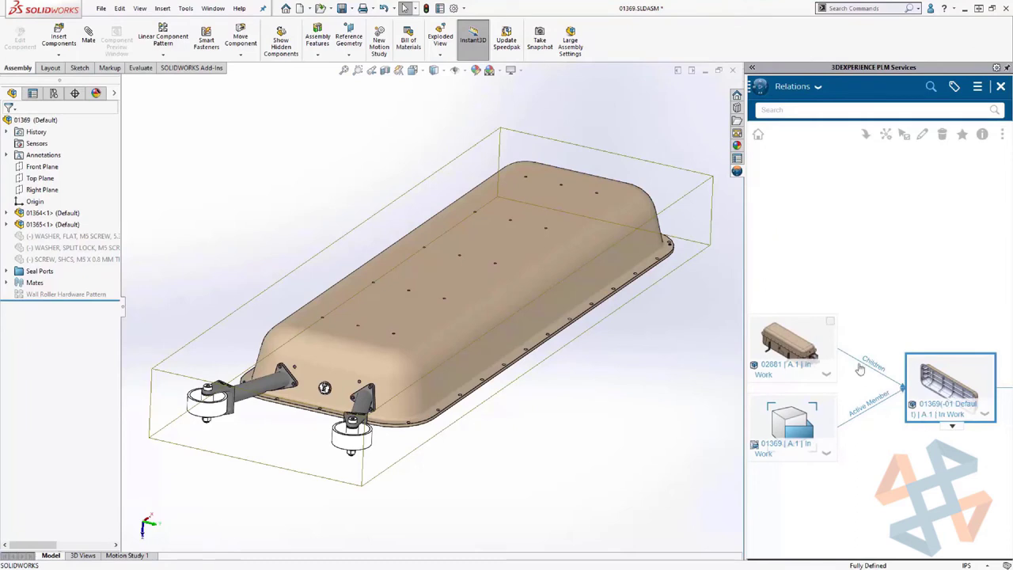
# Open the 02881 parent assembly from Relations with Mode set to Lightweight.
pyautogui.click(819, 348)
pyautogui.click(865, 136)
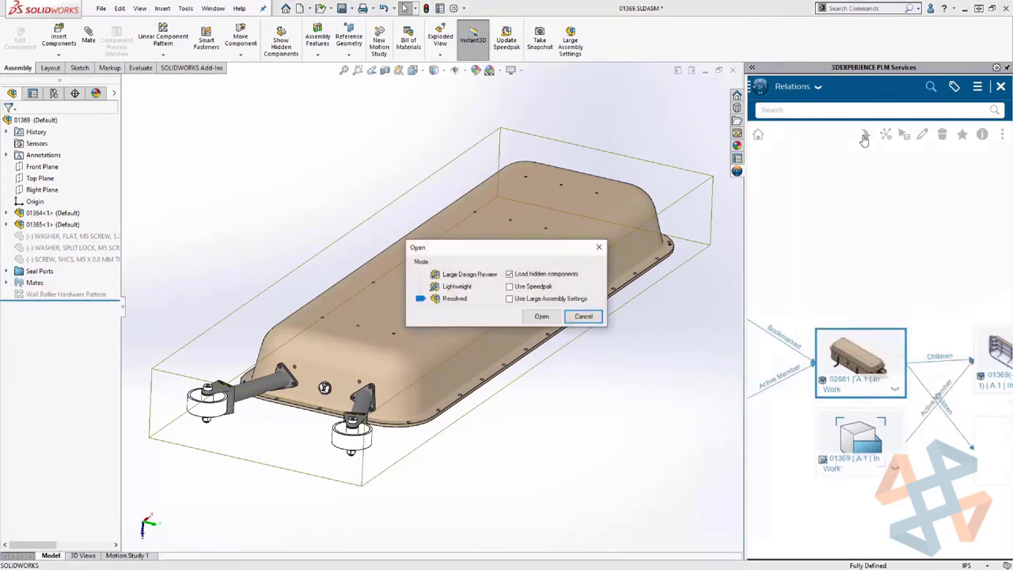
pyautogui.click(420, 288)
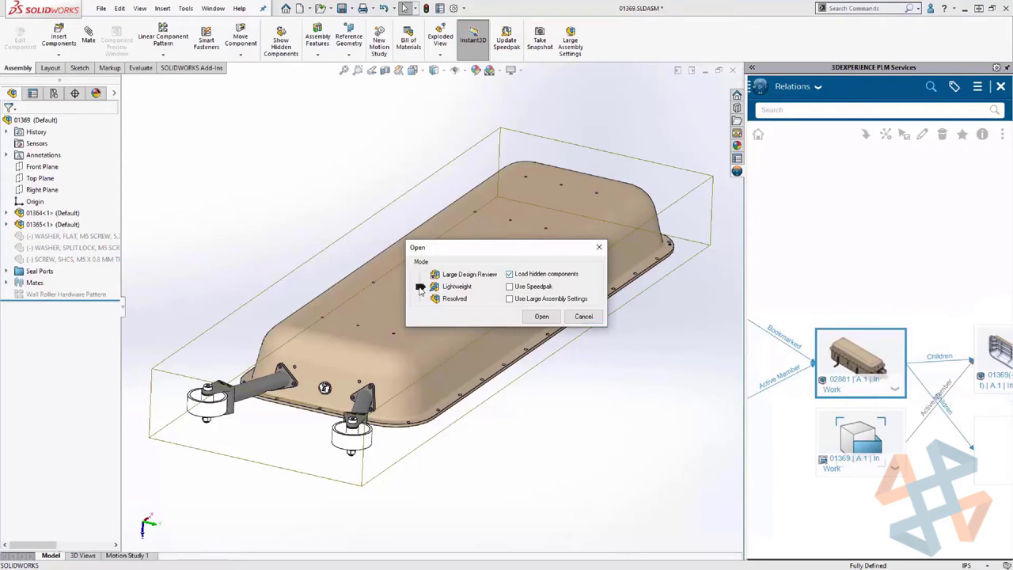
pyautogui.click(530, 317)
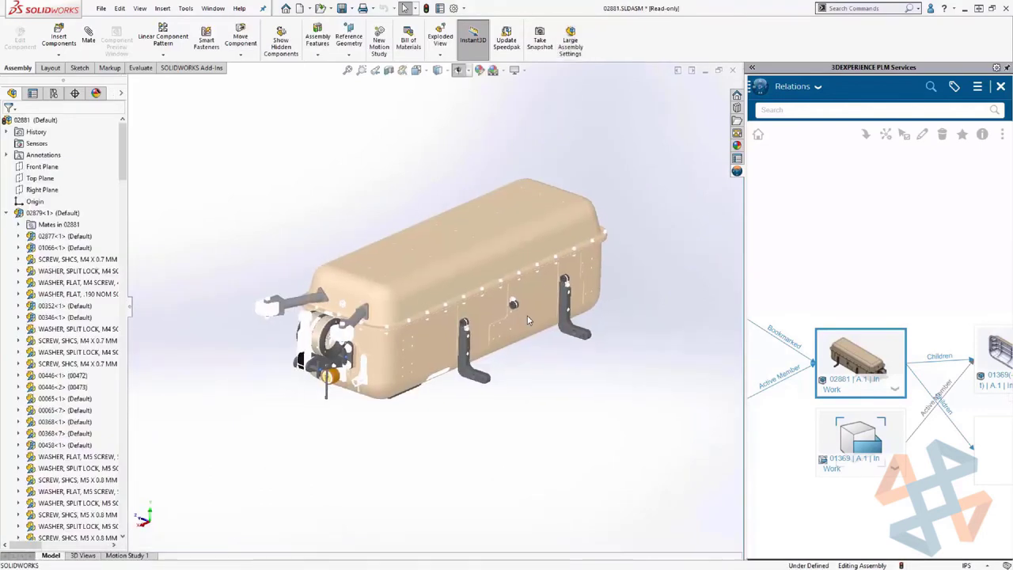
# Reserve 02881 (Default) in MySession, then send it to the Save to 3DEXPERIENCE list.
pyautogui.click(817, 87)
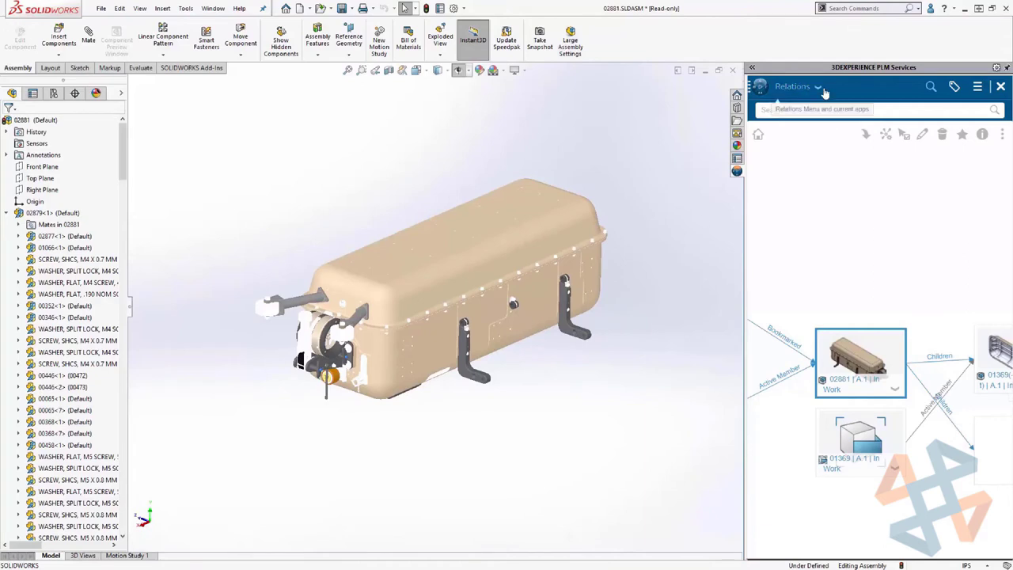
pyautogui.click(823, 112)
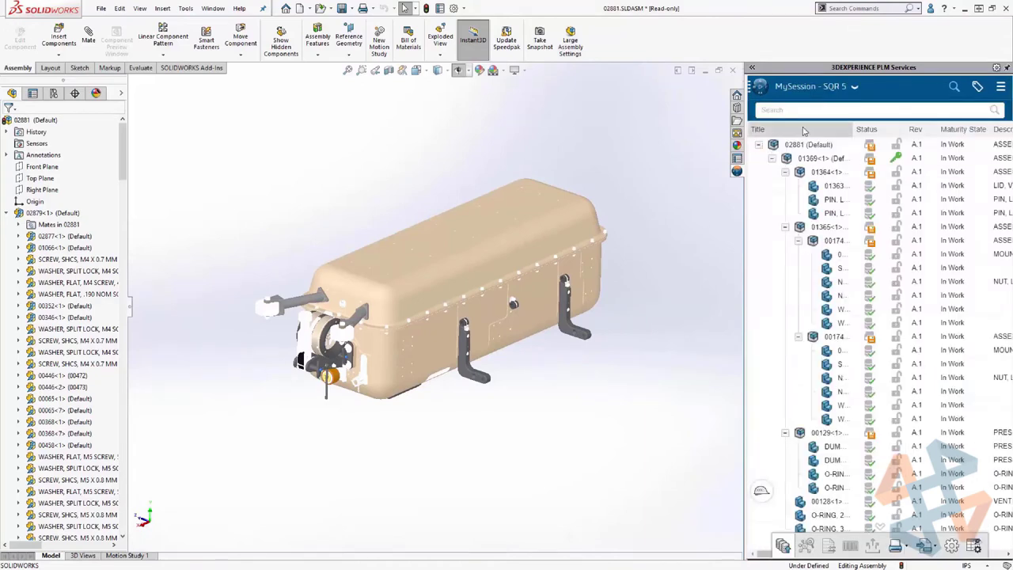
pyautogui.rightClick(772, 153)
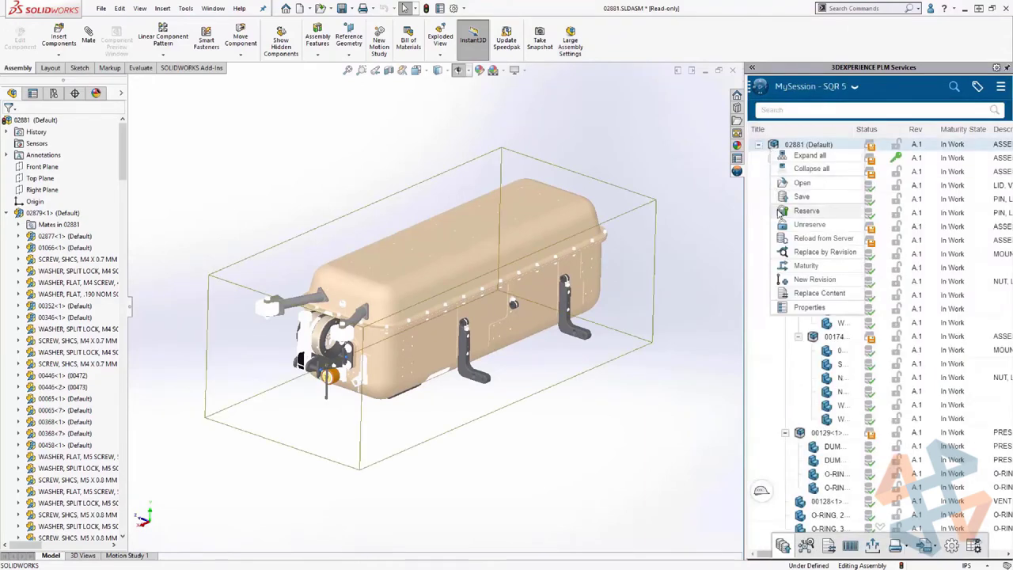
pyautogui.click(778, 212)
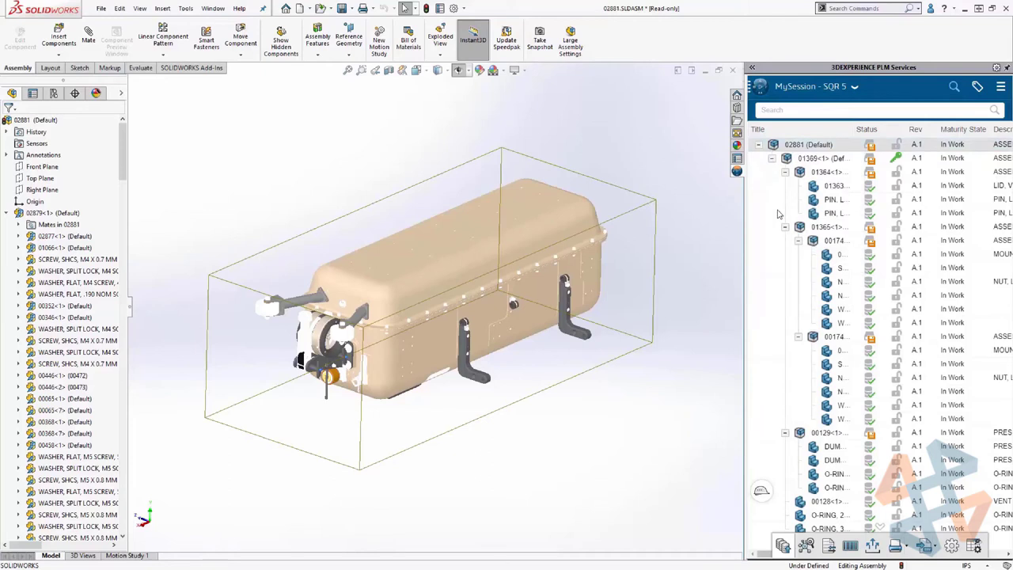
pyautogui.rightClick(774, 145)
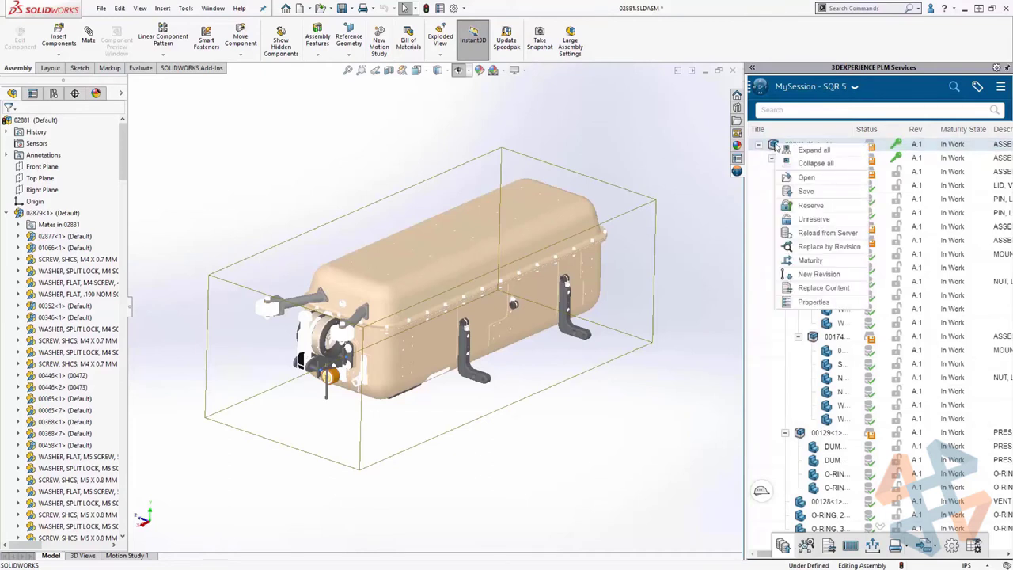
pyautogui.click(780, 192)
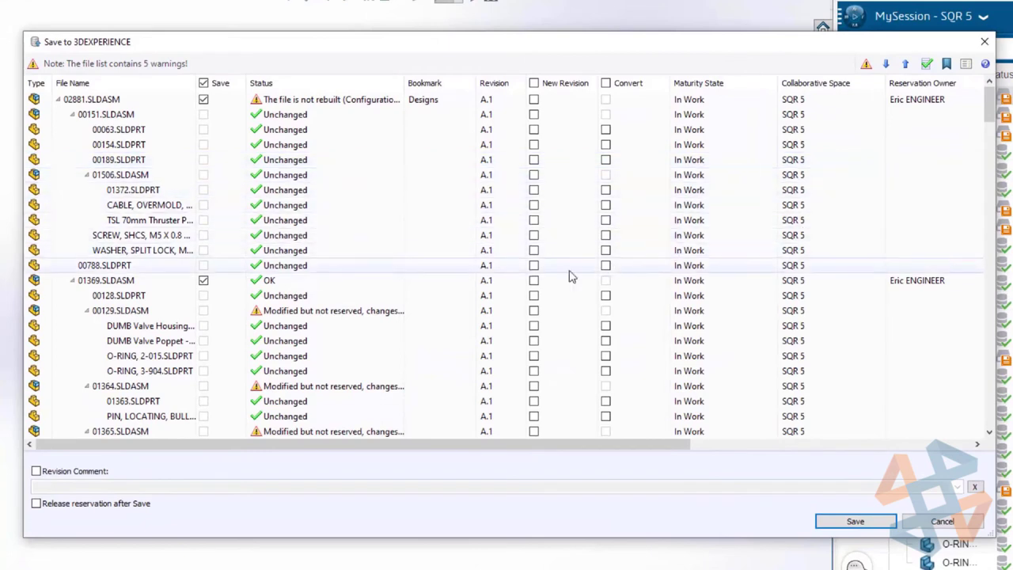
# Save with New Revision ticked for 01369.SLDASM and Release reservation after Save enabled.
pyautogui.click(534, 281)
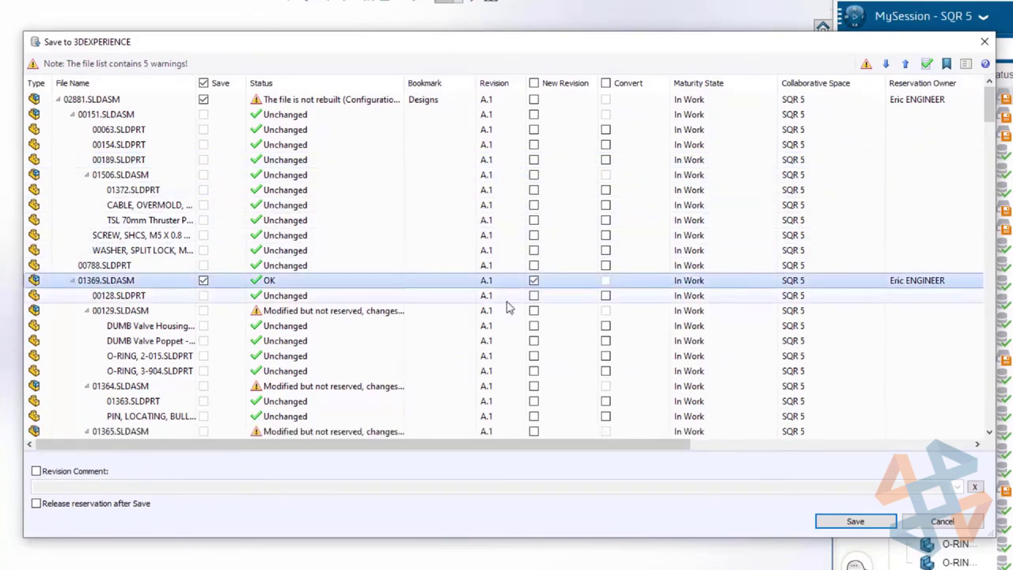
pyautogui.click(36, 504)
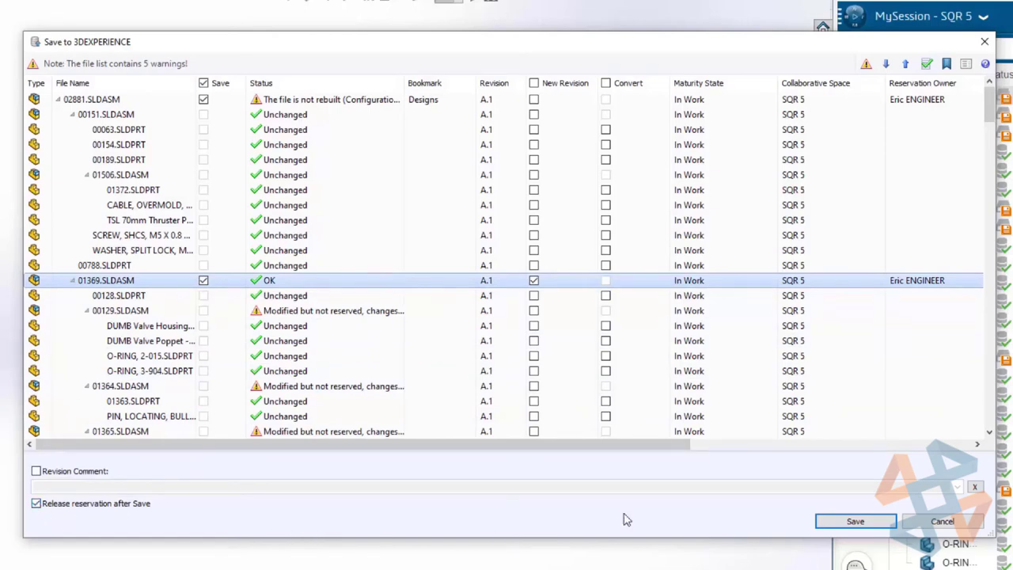
pyautogui.click(854, 521)
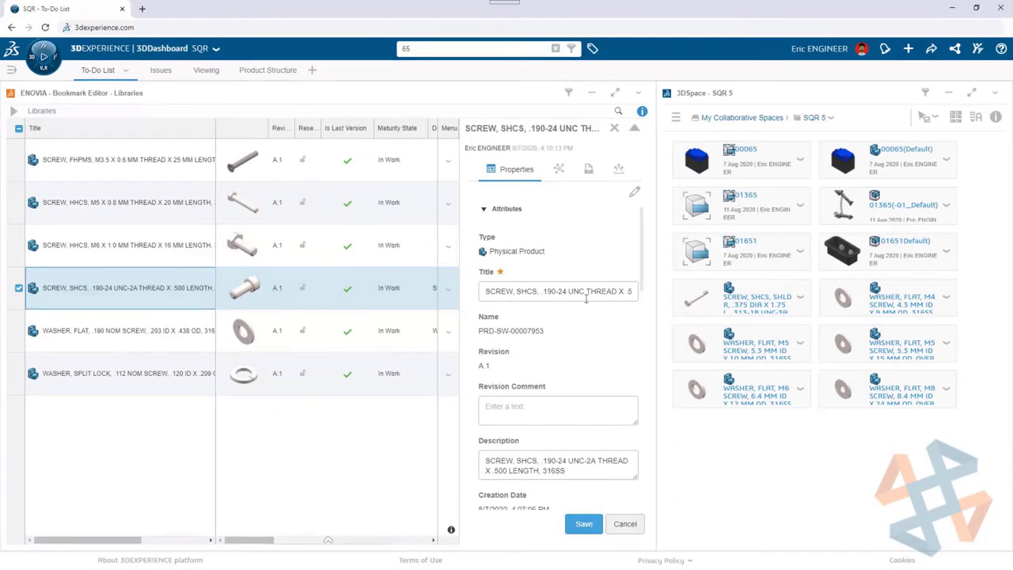
# Drag 01365 from Relations into the Libraries bookmark, then place a Collaborative Tasks board on the dashboard.
pyautogui.click(556, 180)
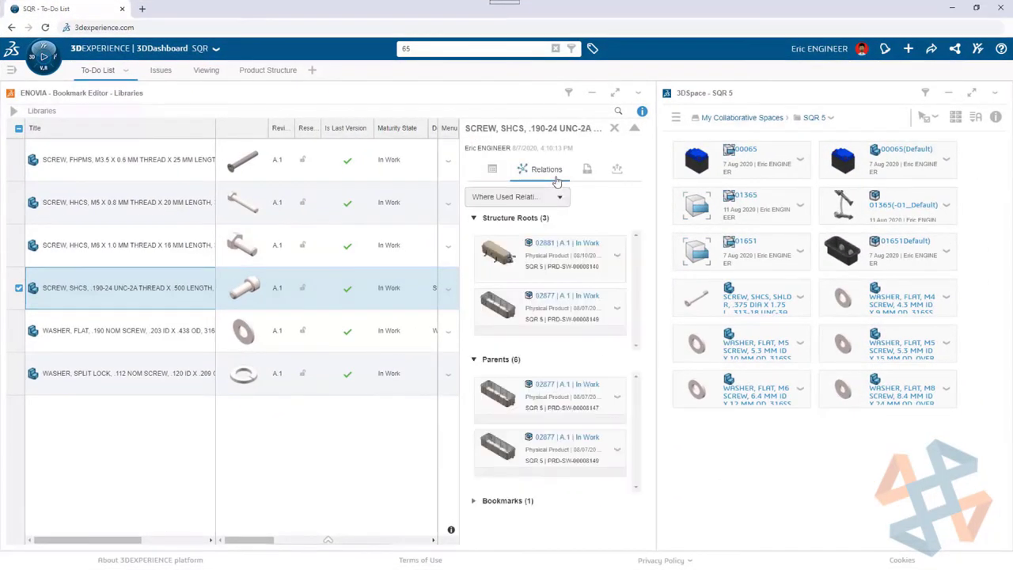
pyautogui.moveTo(843, 204); pyautogui.dragTo(245, 403)
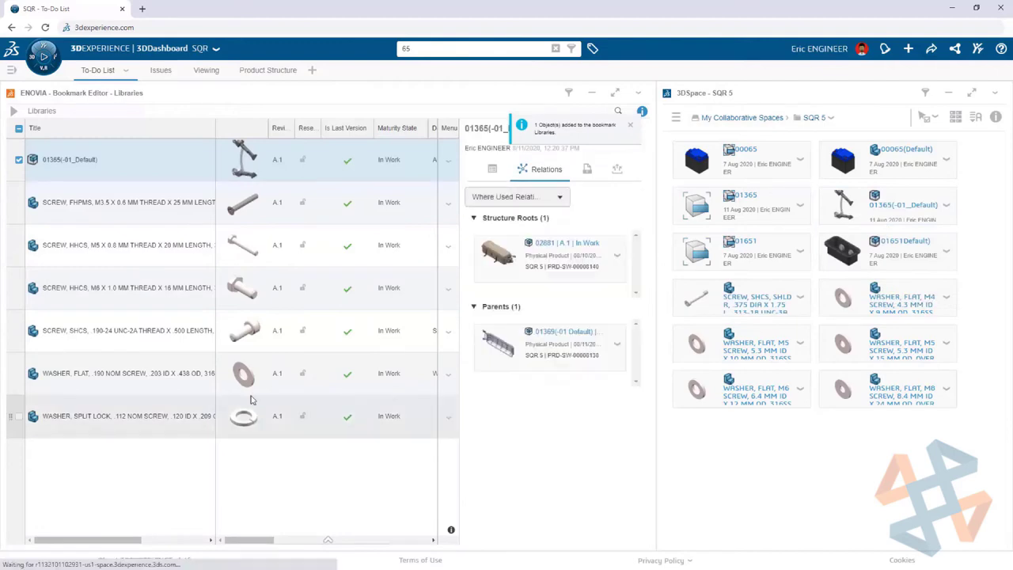
pyautogui.click(43, 55)
pyautogui.moveTo(77, 405); pyautogui.dragTo(554, 93)
pyautogui.click(239, 75)
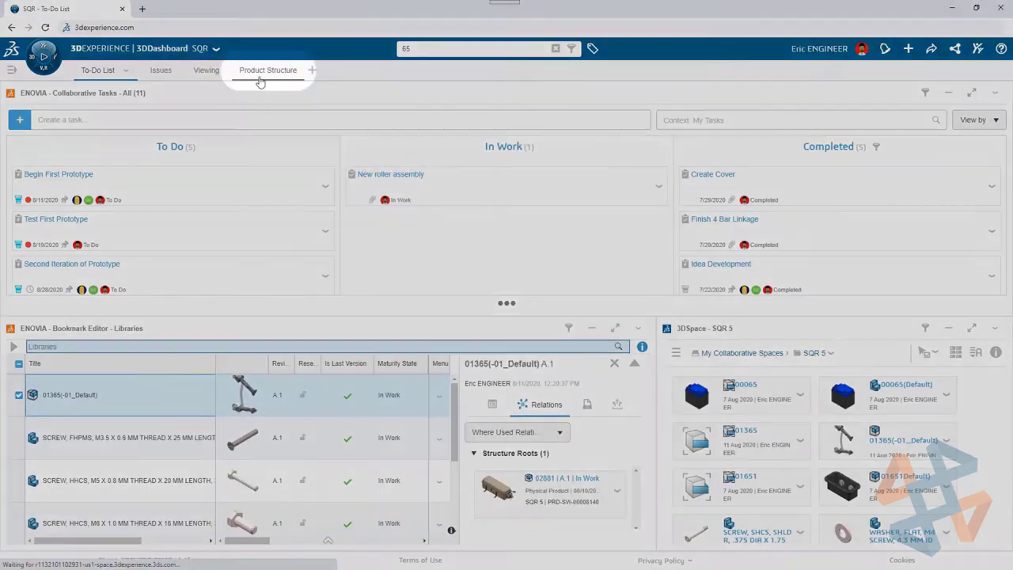
pyautogui.click(261, 78)
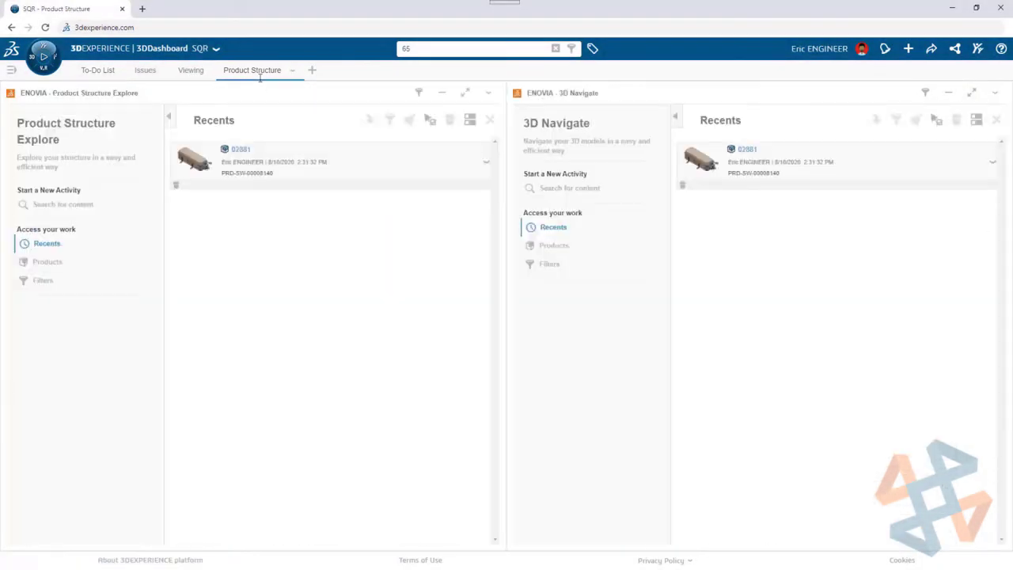
# Open the recent 02881 structure and expand it down to component 01365.
pyautogui.click(294, 176)
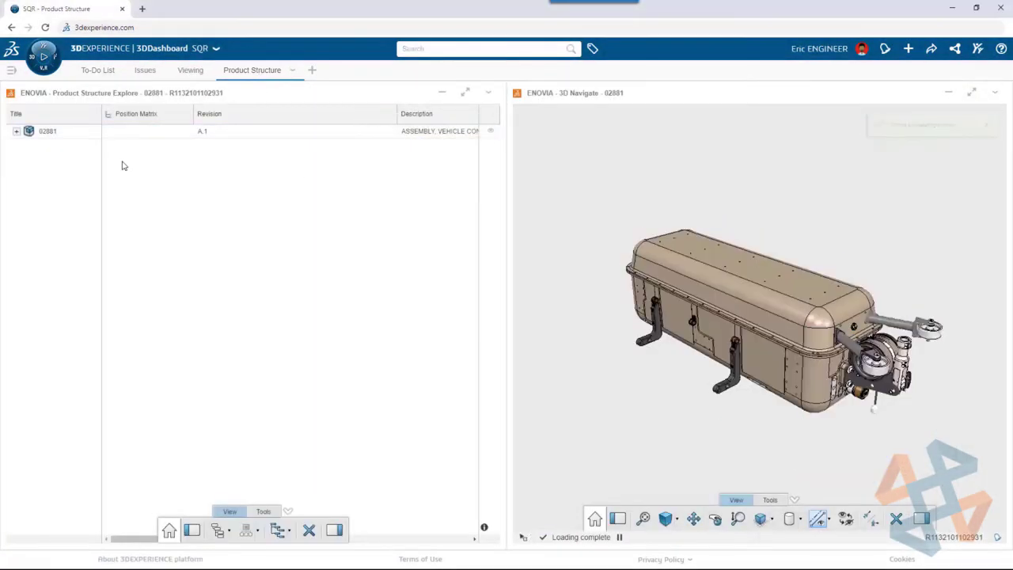
pyautogui.rightClick(32, 135)
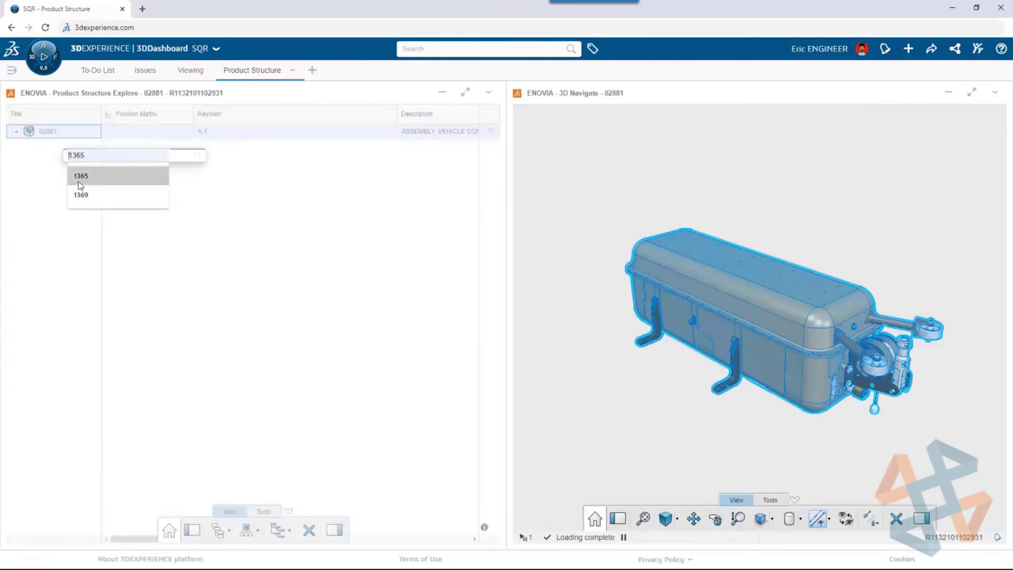
pyautogui.click(80, 180)
# Hide the Position Matrix column of the structure table.
pyautogui.rightClick(166, 113)
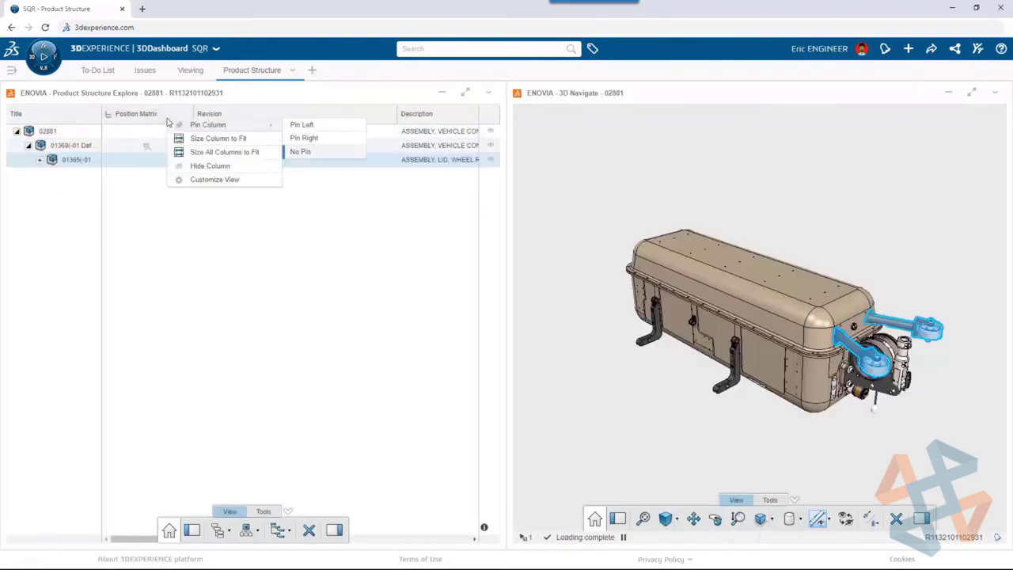
pyautogui.click(194, 162)
pyautogui.rightClick(182, 114)
pyautogui.click(194, 136)
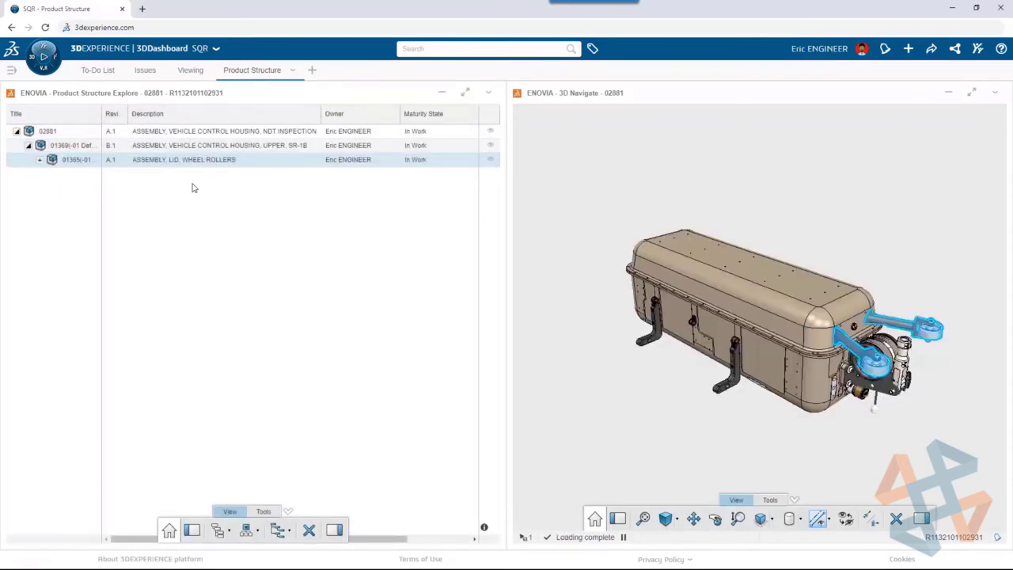
# Maximize Product Structure Explore and attach the existing Tools Required document to 01365.
pyautogui.click(466, 93)
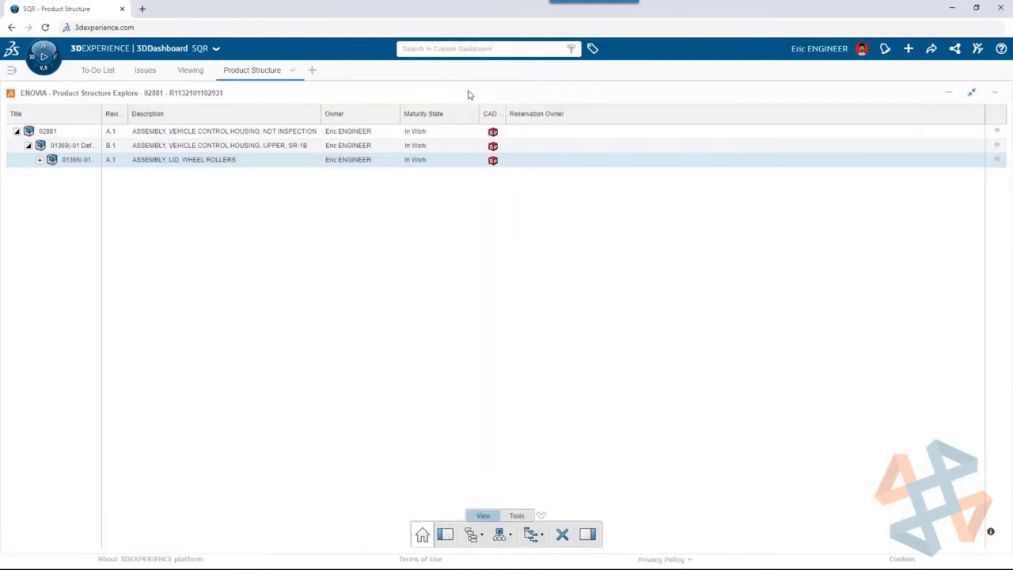
pyautogui.click(587, 548)
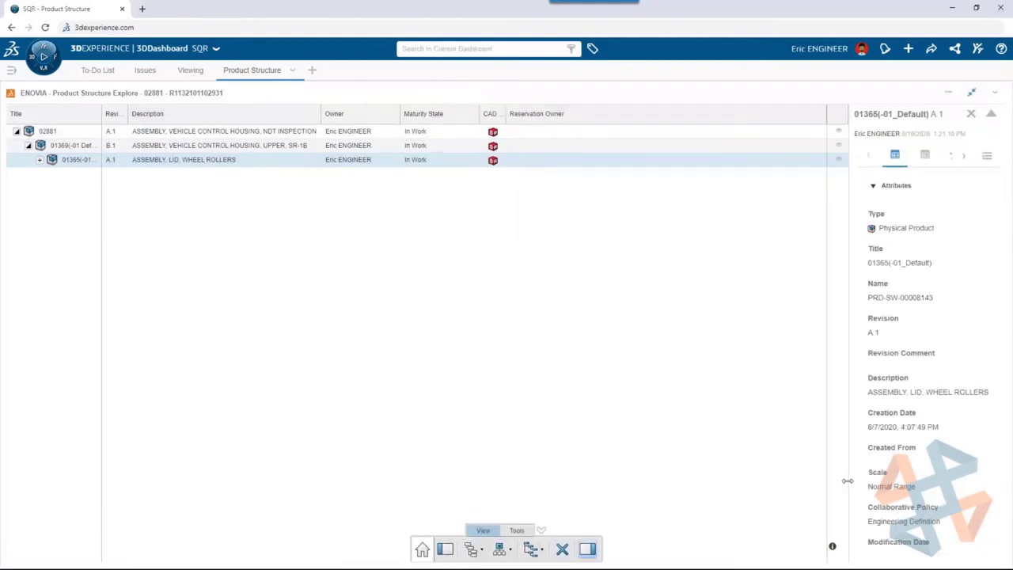
pyautogui.click(884, 180)
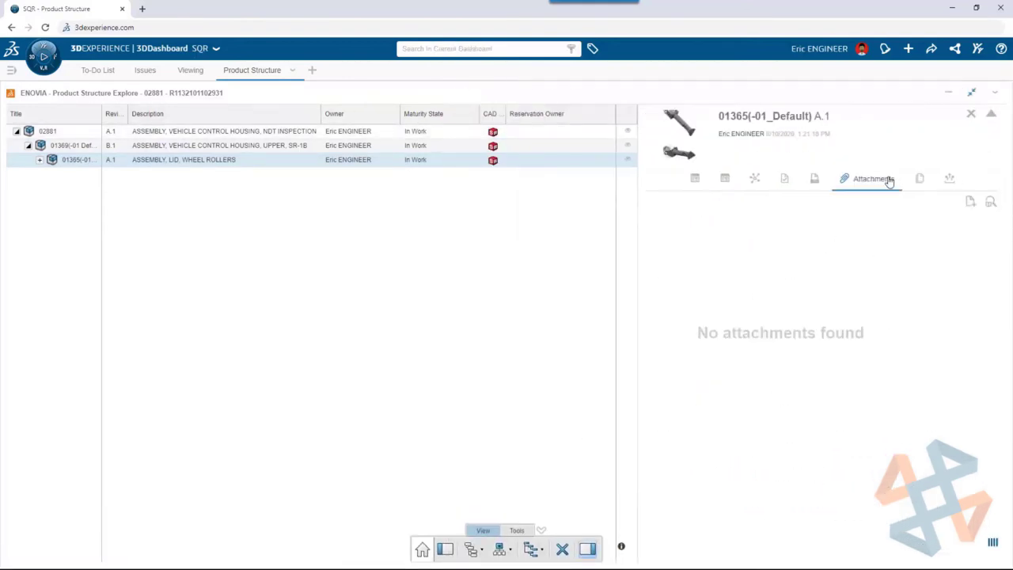
pyautogui.click(990, 202)
pyautogui.click(936, 537)
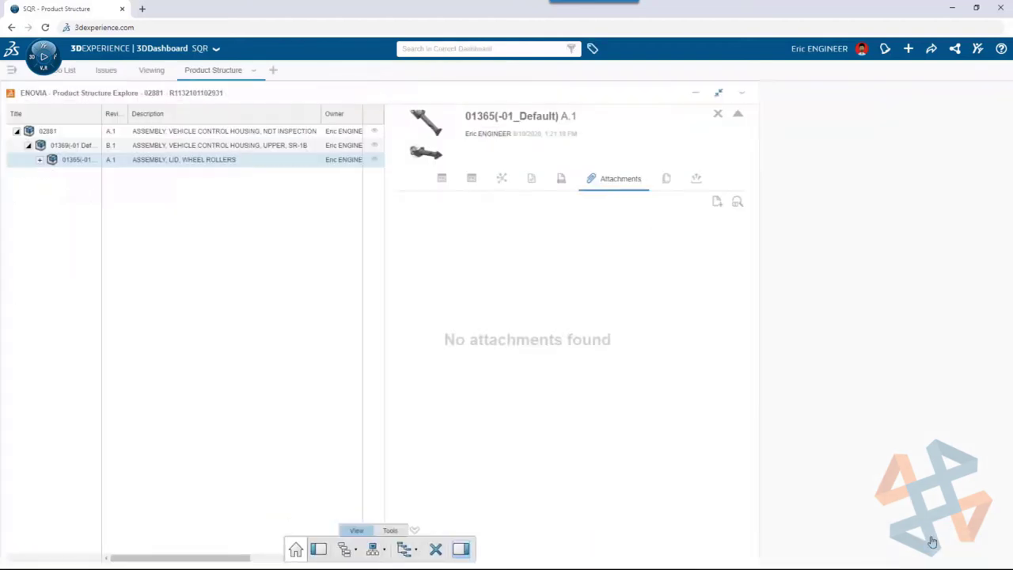
pyautogui.click(72, 130)
# Open 02881 in 3DPlay, add it to the Viewing tab, and change its rendering style.
pyautogui.click(45, 59)
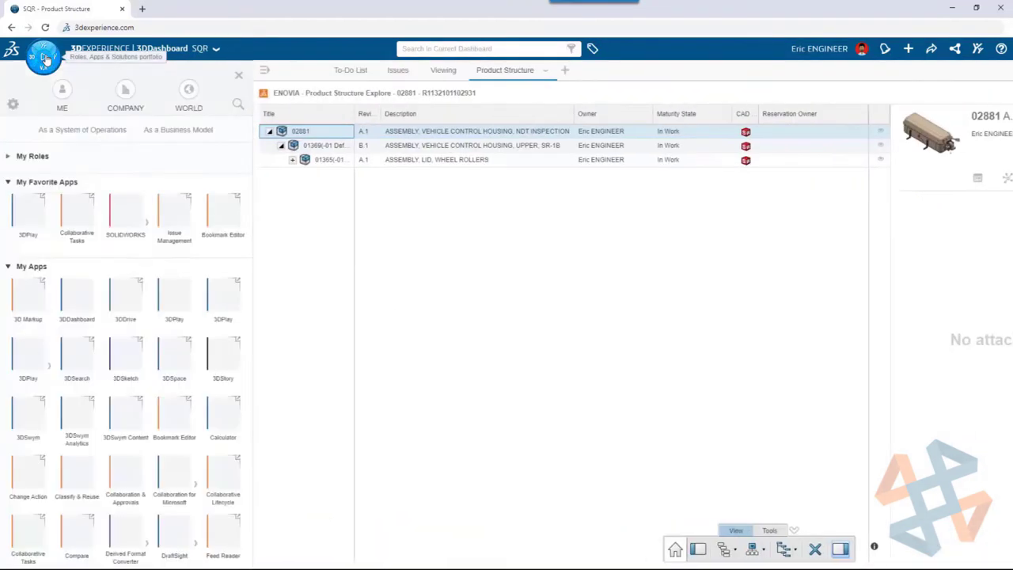
pyautogui.click(28, 211)
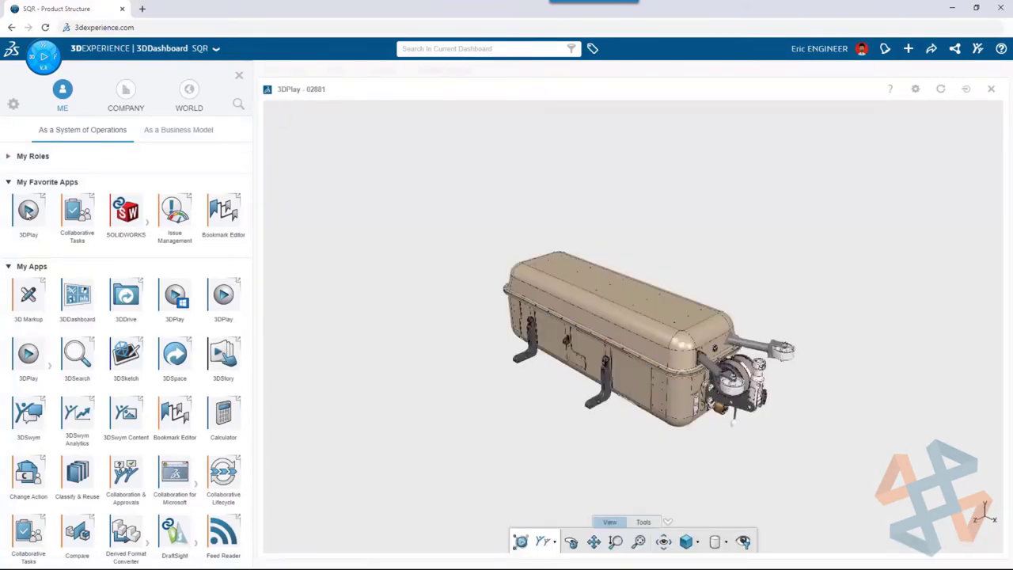
pyautogui.click(966, 90)
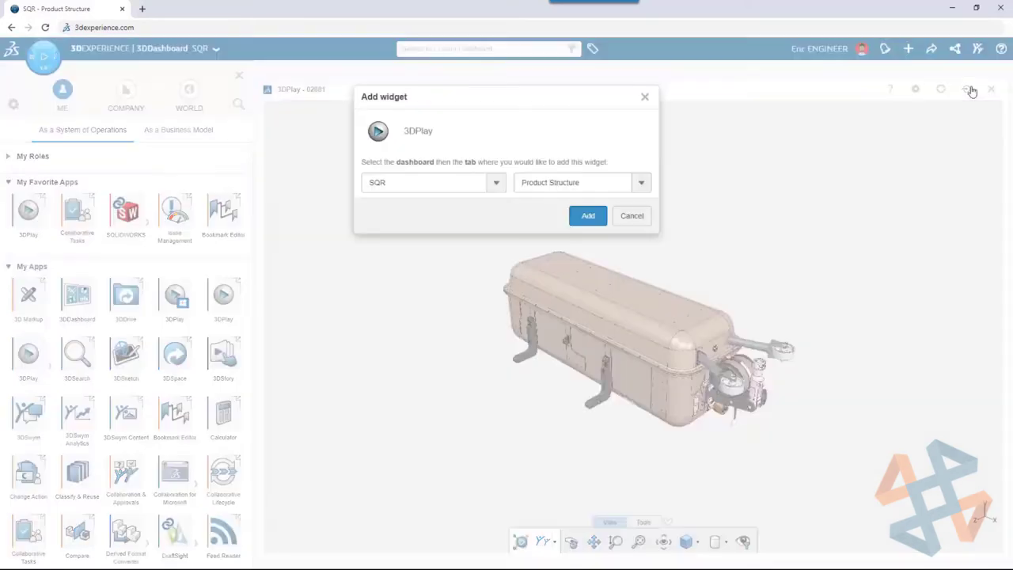
pyautogui.click(641, 183)
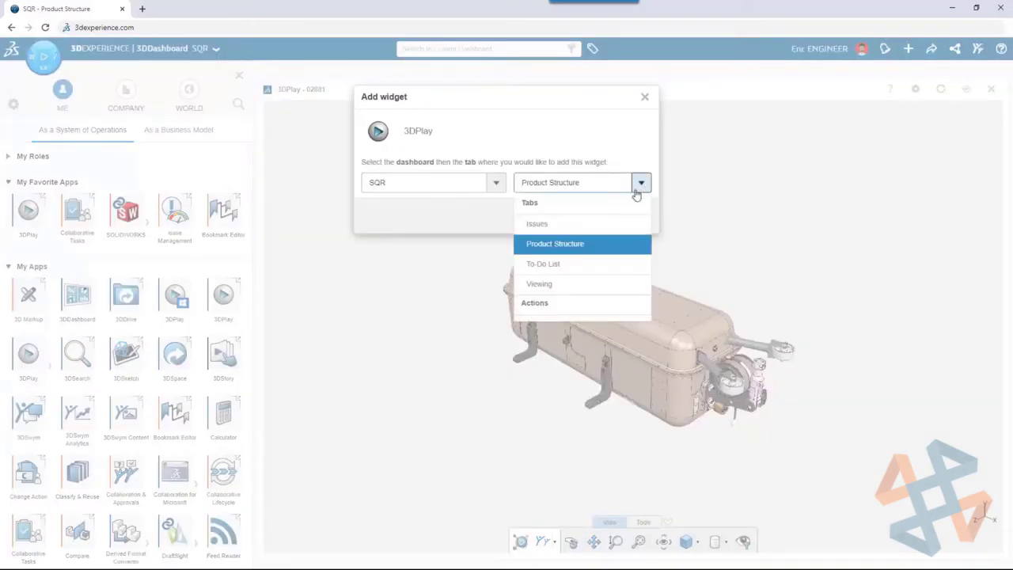
pyautogui.click(520, 291)
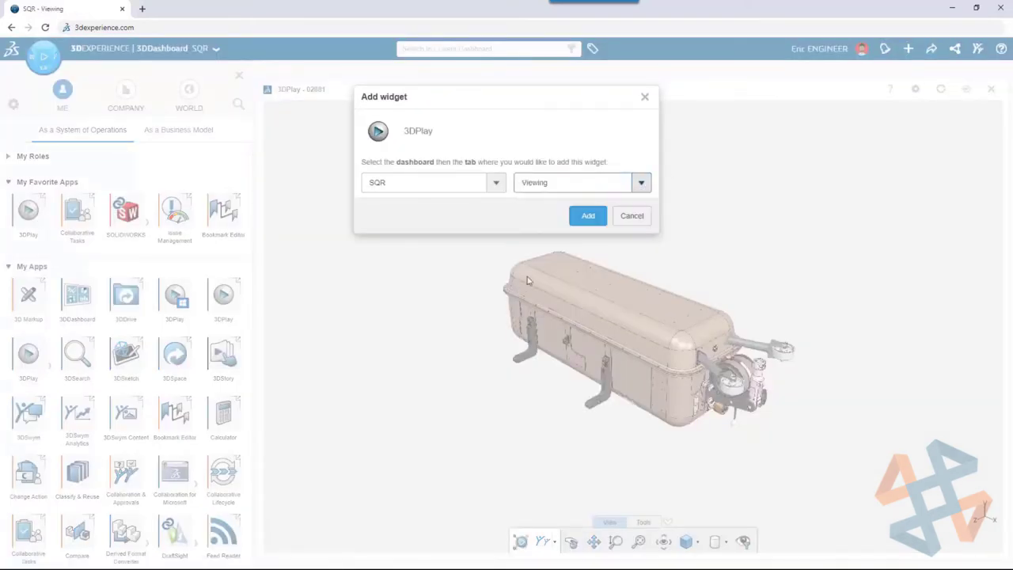
pyautogui.click(587, 216)
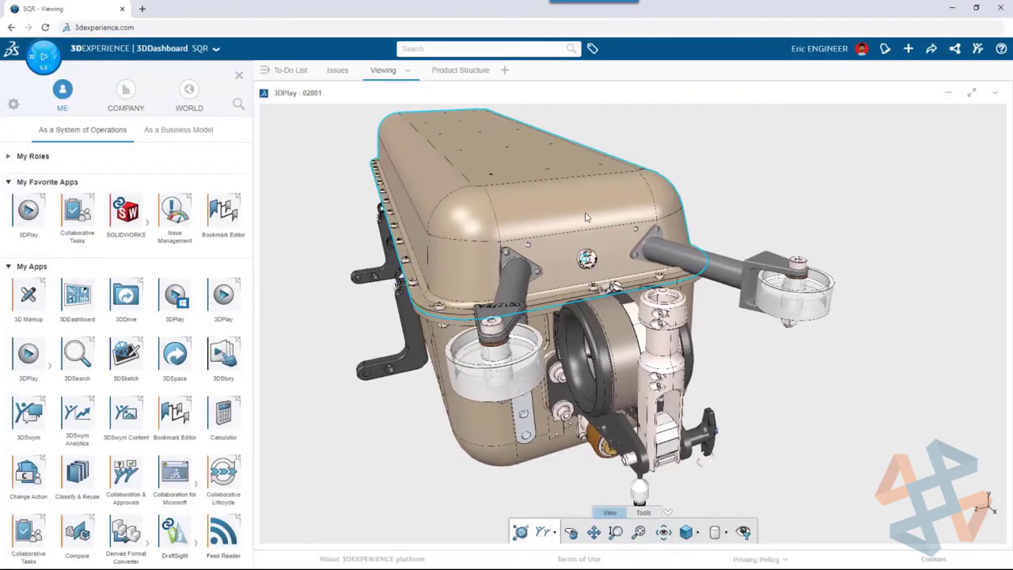
pyautogui.click(556, 535)
pyautogui.click(540, 491)
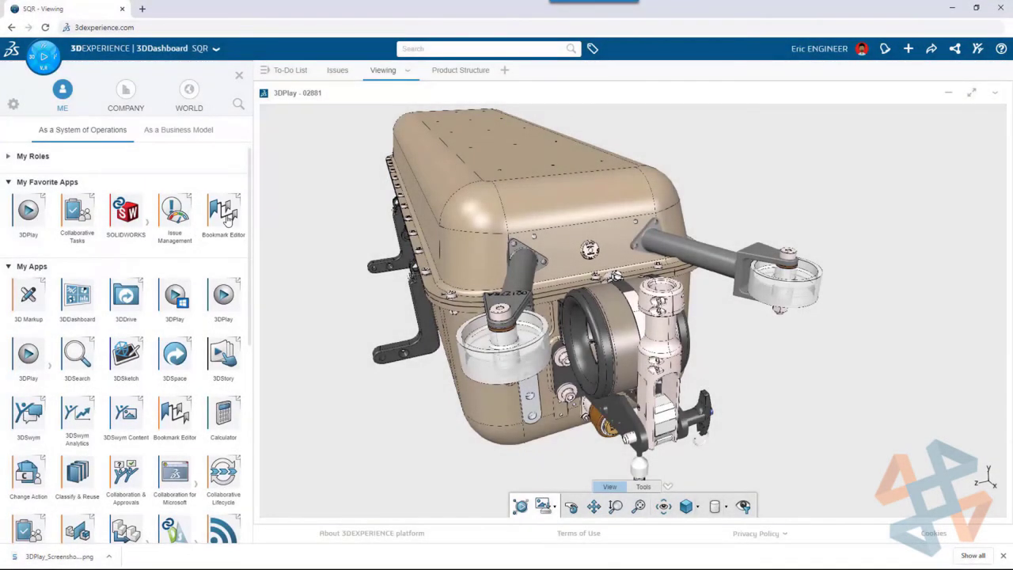
# Place a Bookmark Editor beside 3DPlay showing the Designs bookmark contents.
pyautogui.moveTo(227, 221); pyautogui.dragTo(827, 236)
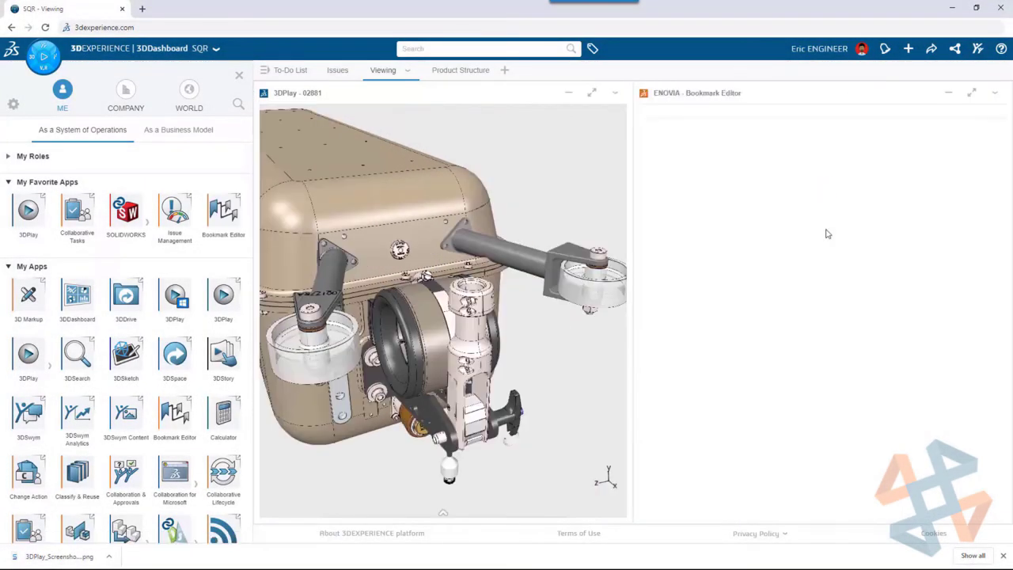
pyautogui.doubleClick(703, 152)
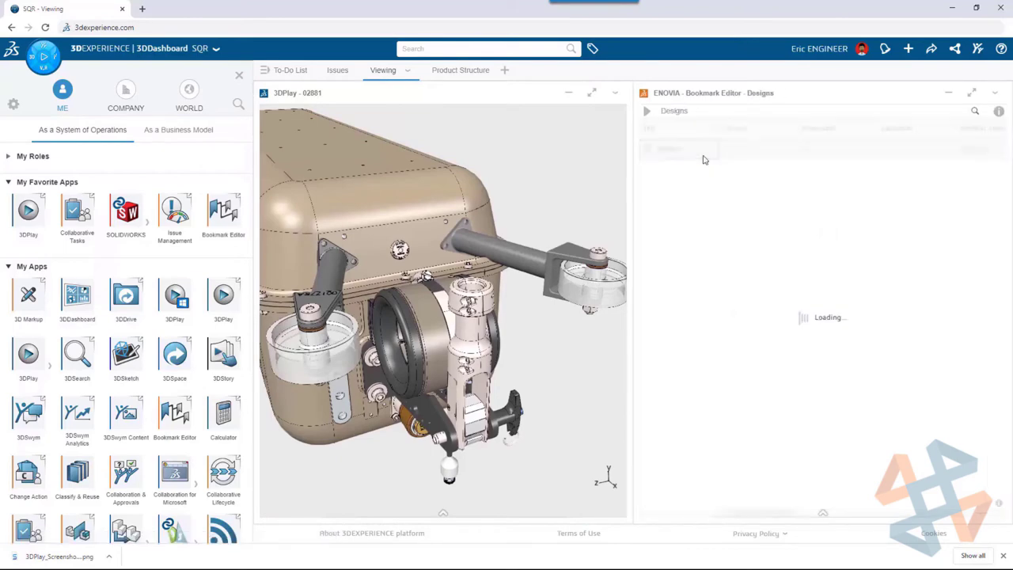
pyautogui.click(239, 75)
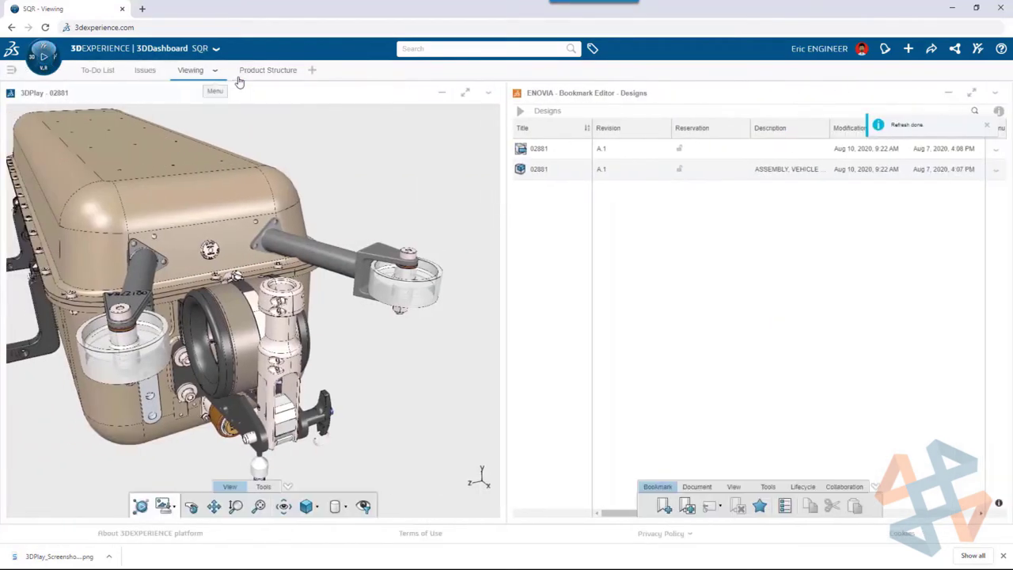
# Start sharing the Viewing tab and choose sharing through a public link.
pyautogui.click(216, 75)
pyautogui.click(214, 93)
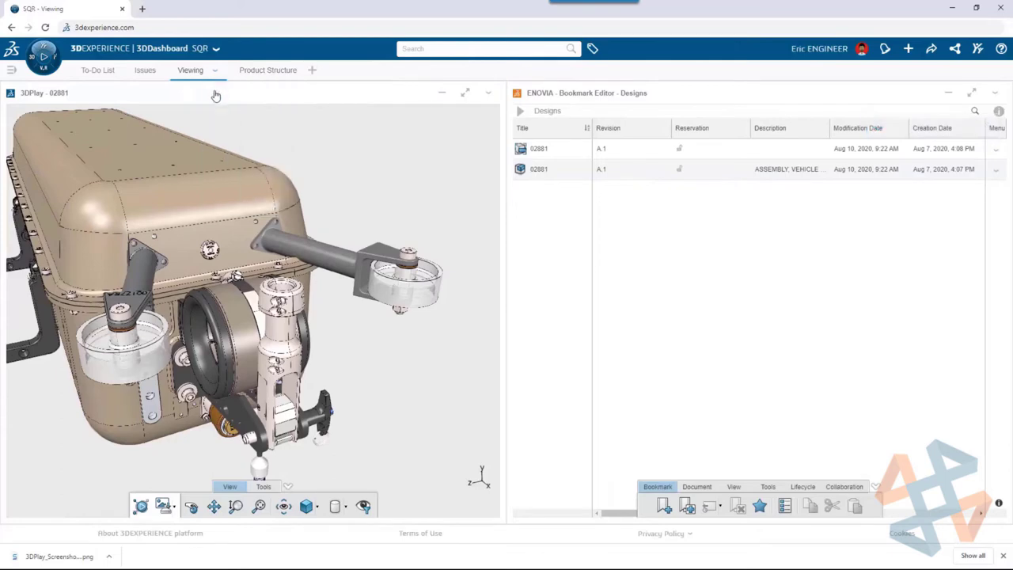
pyautogui.click(366, 233)
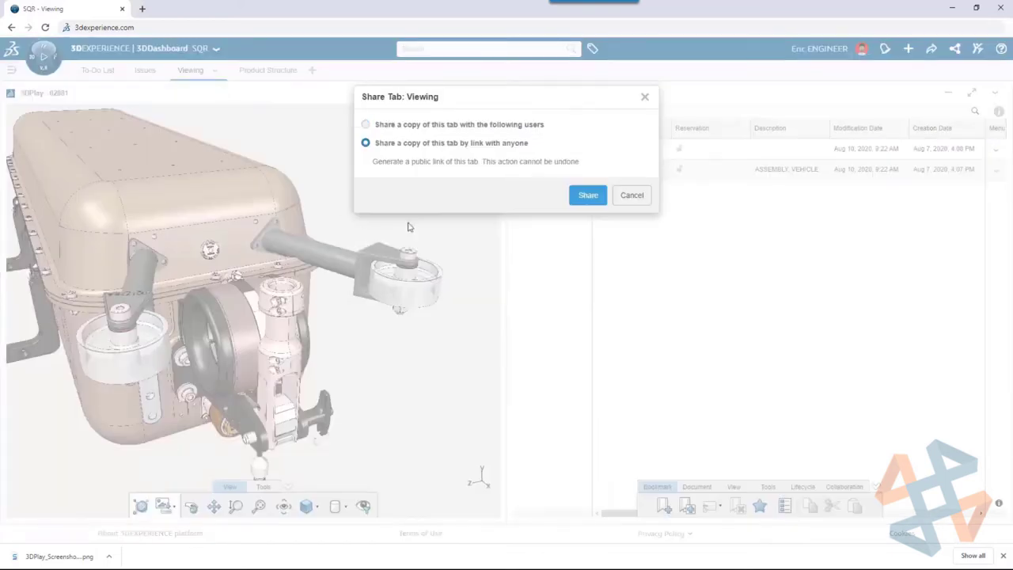
# Generate the Viewing tab's public share link and copy it.
pyautogui.click(587, 193)
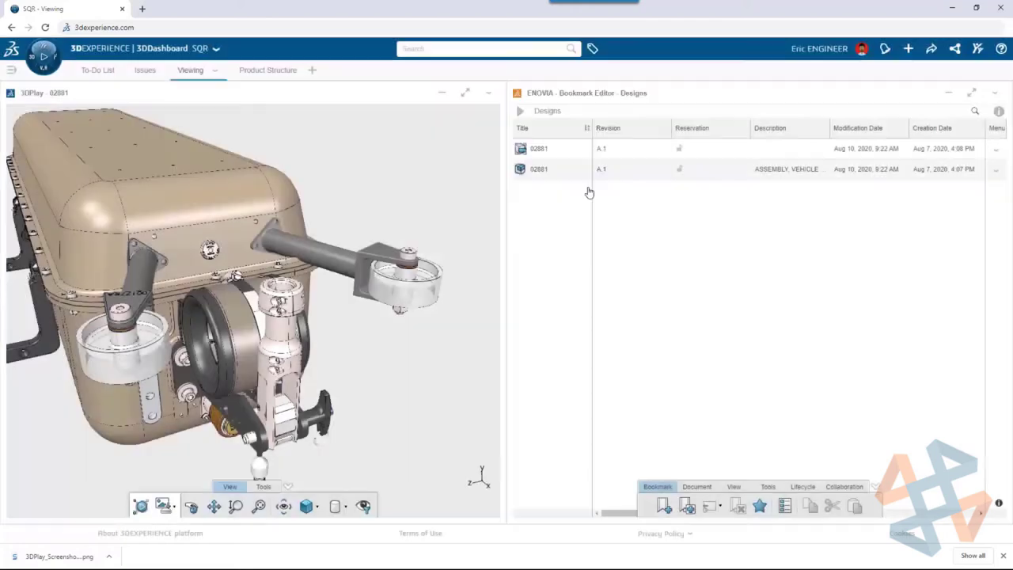
pyautogui.click(640, 140)
pyautogui.click(632, 181)
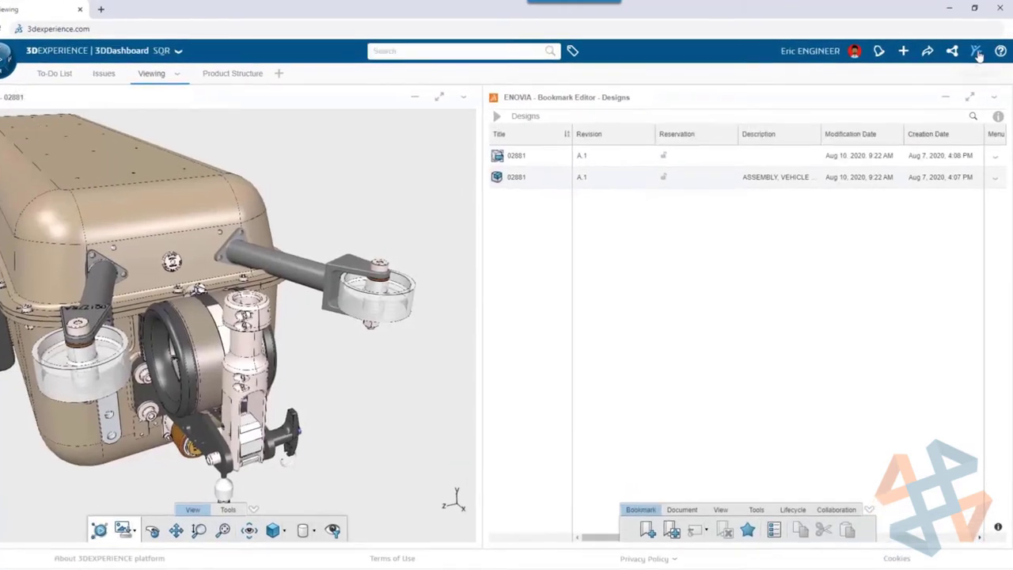
# In 3DSwym, reply to the request mentioning the manager: 'Done! Please review in this dashboard', plus link and model snapshot.
pyautogui.click(978, 51)
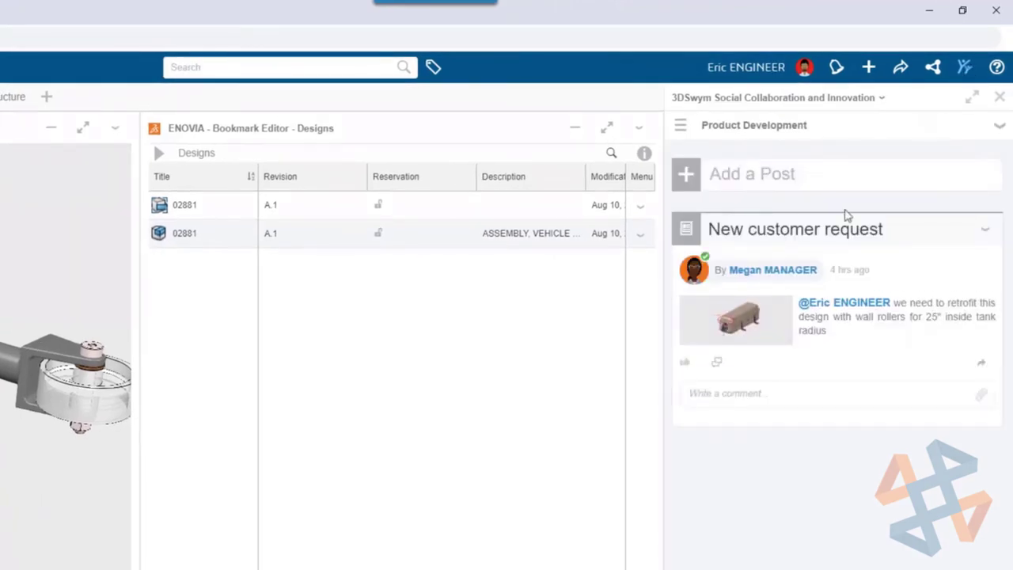
pyautogui.click(687, 394)
pyautogui.write('@mega')
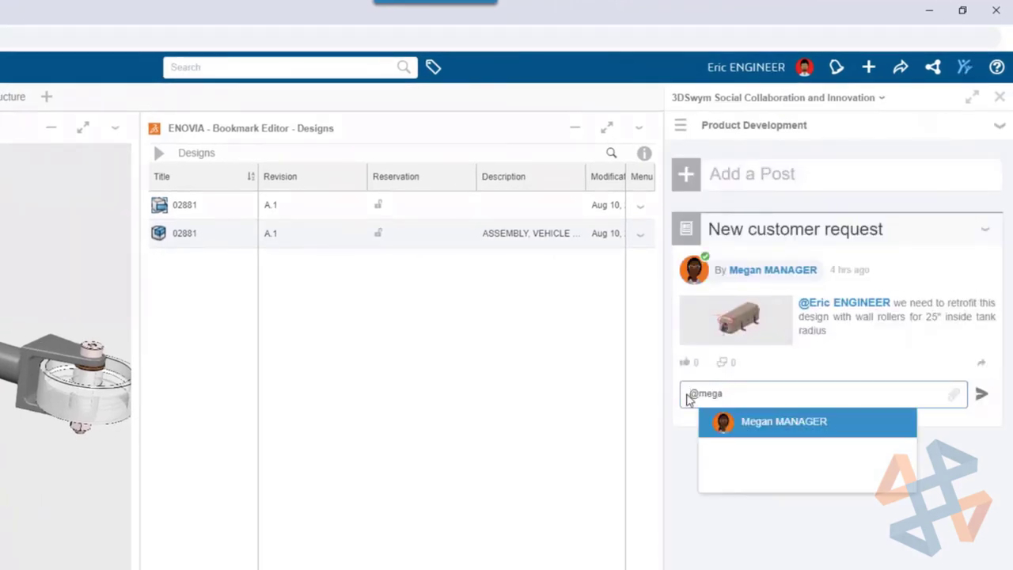
pyautogui.click(721, 422)
pyautogui.write('Done! Please review in')
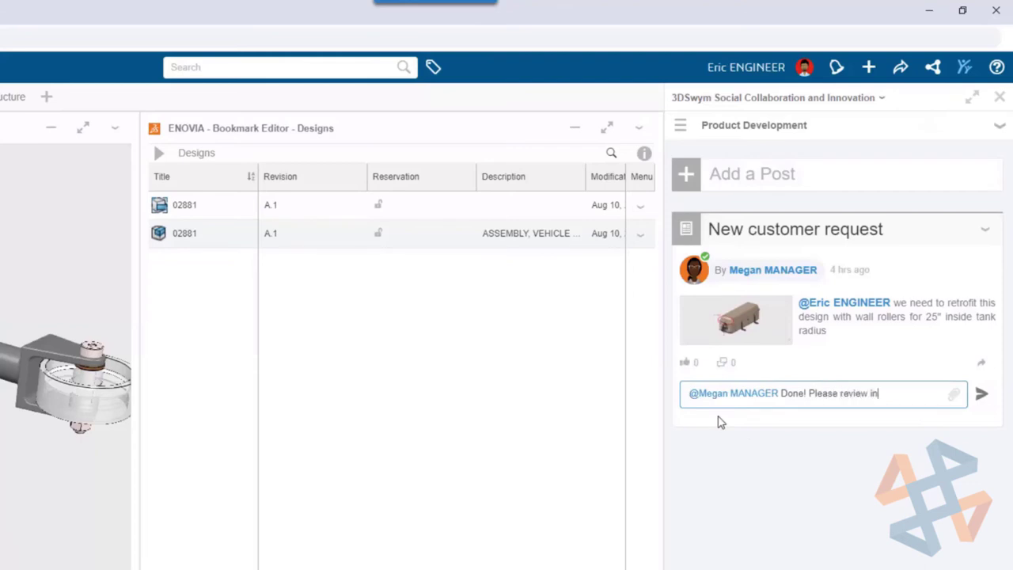
pyautogui.write(' this dashboard')
pyautogui.hotkey('ctrl', 'v')
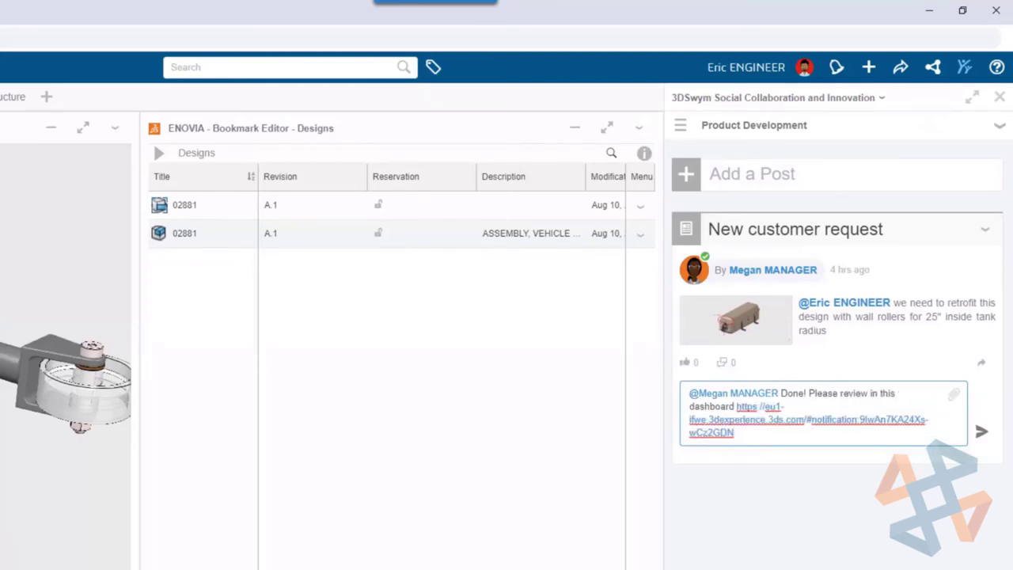
pyautogui.moveTo(72, 379); pyautogui.dragTo(826, 475)
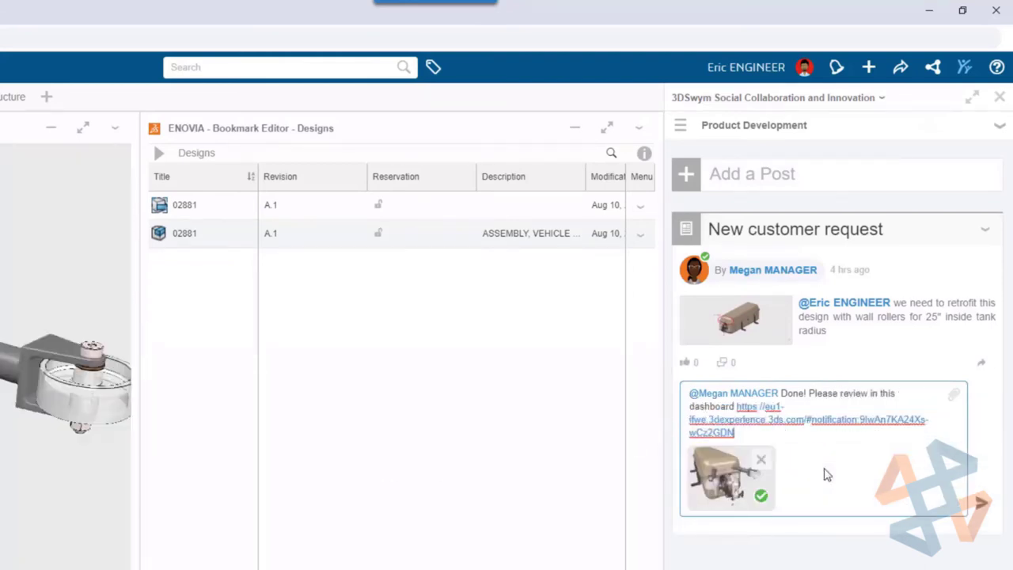
pyautogui.click(981, 502)
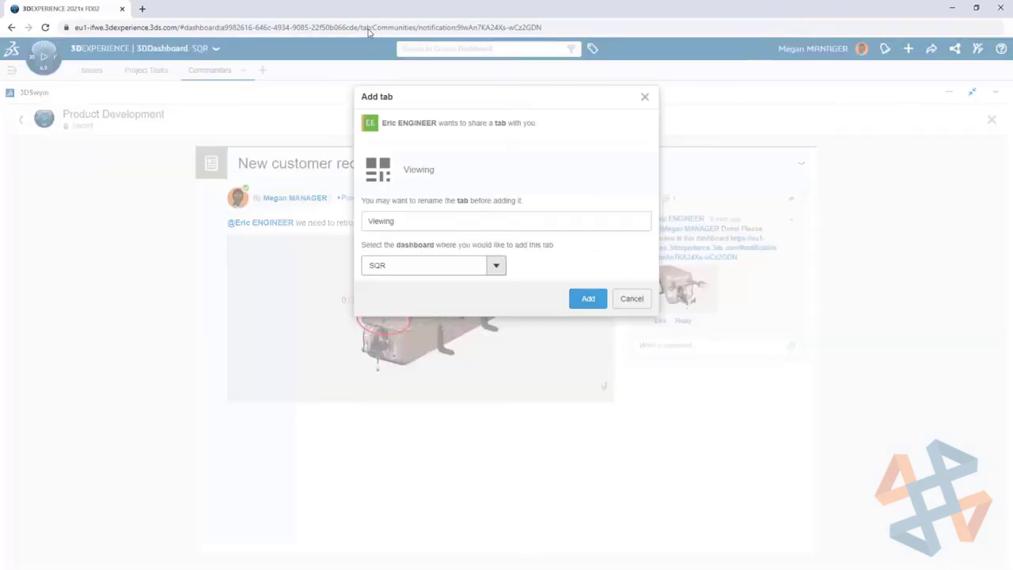
# Add the shared tab to dashboard SQR, maximize 3DPlay, explode 02881, then view it from the top.
pyautogui.click(587, 299)
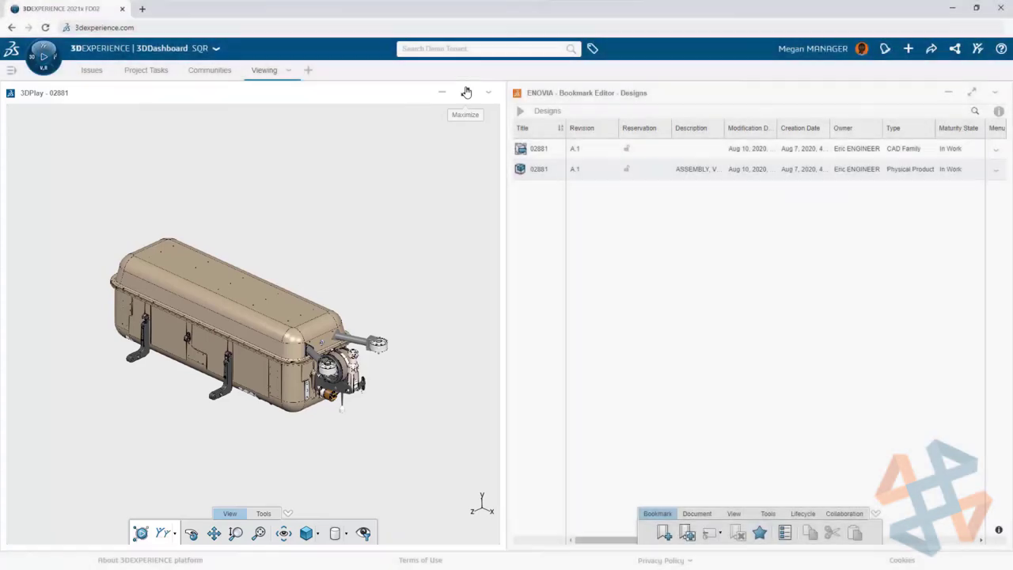
pyautogui.click(467, 93)
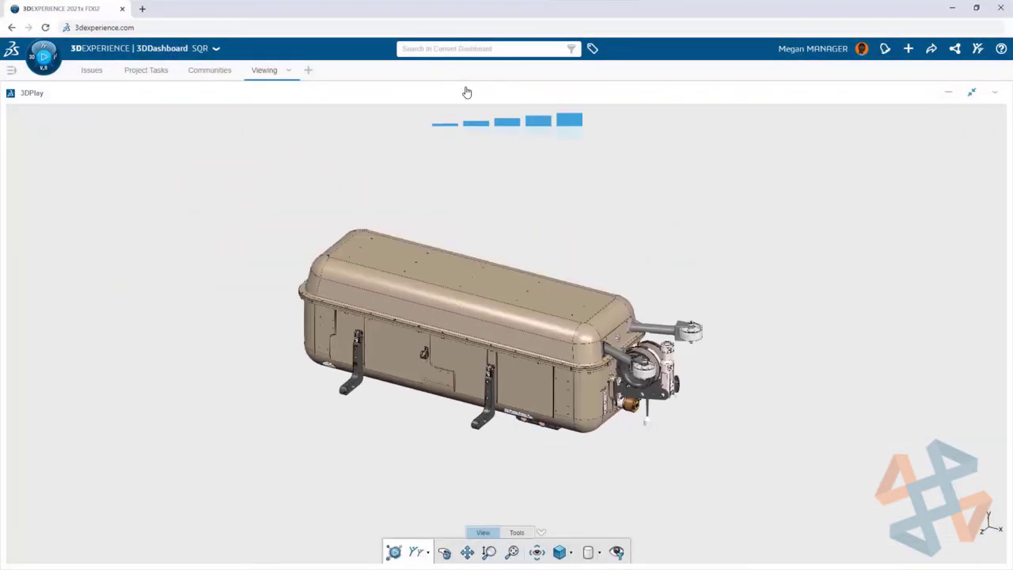
pyautogui.moveTo(482, 488)
pyautogui.mouseDown()
pyautogui.moveTo(492, 489)
pyautogui.moveTo(425, 489)
pyautogui.mouseUp()
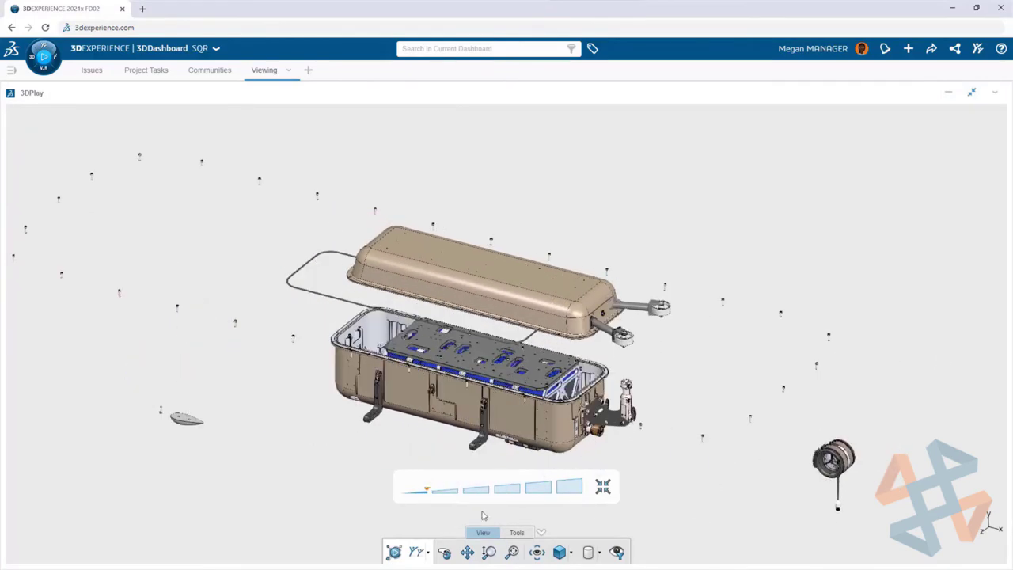
pyautogui.click(515, 534)
pyautogui.click(495, 553)
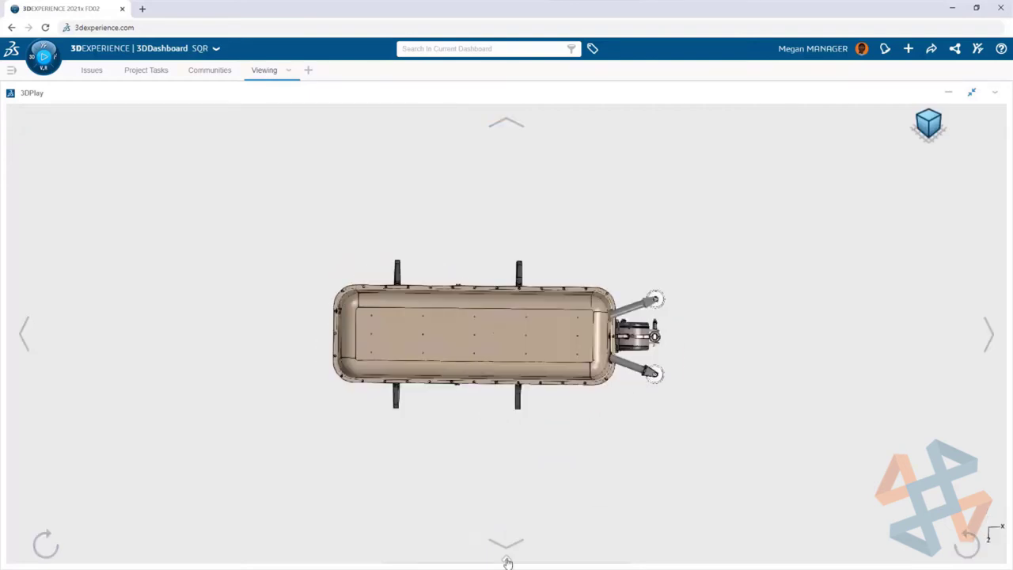
# Measure the minimum distance from the tub floor to the roller arm hole.
pyautogui.moveTo(507, 563)
pyautogui.moveTo(521, 441); pyautogui.dragTo(517, 310)
pyautogui.click(518, 532)
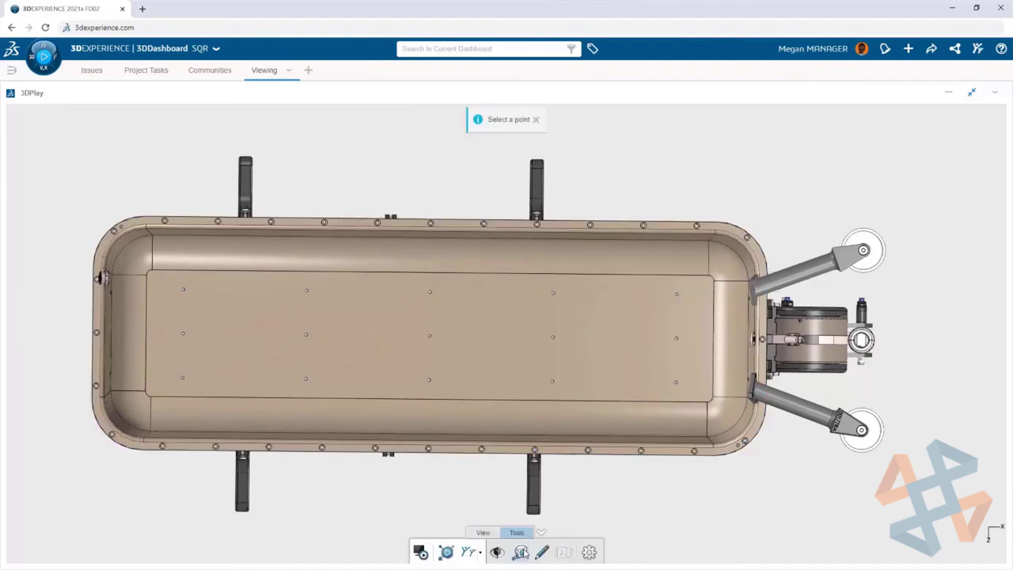
pyautogui.click(428, 337)
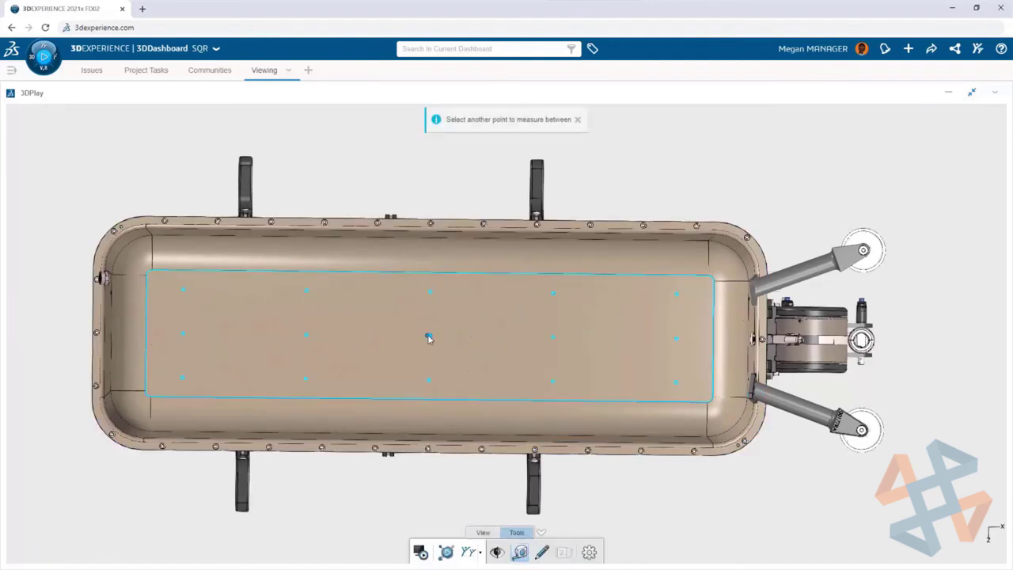
pyautogui.click(862, 251)
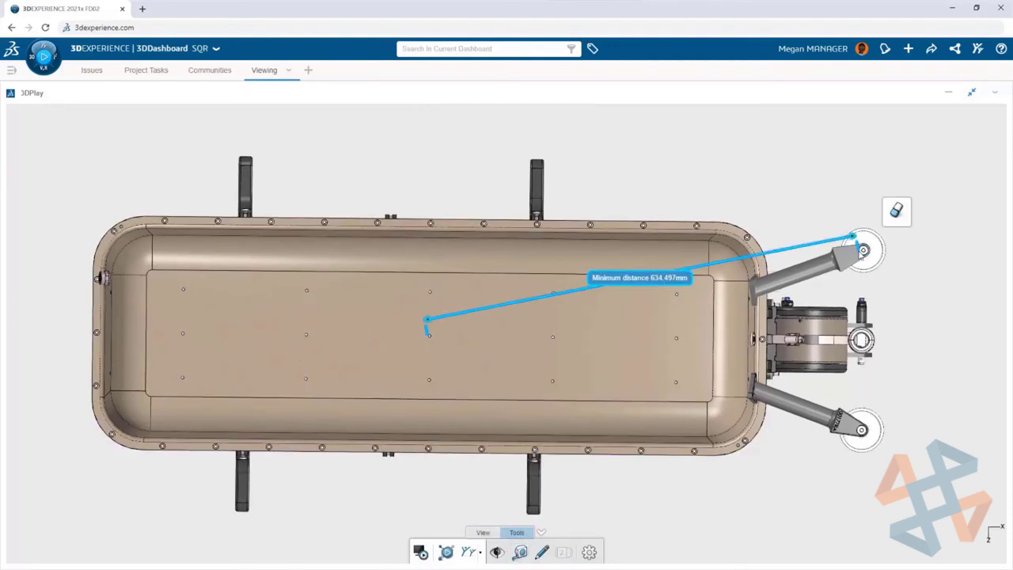
# Change the viewer's length unit from mm to inches and save, so the measure reads 24.98in.
pyautogui.click(589, 552)
pyautogui.click(507, 346)
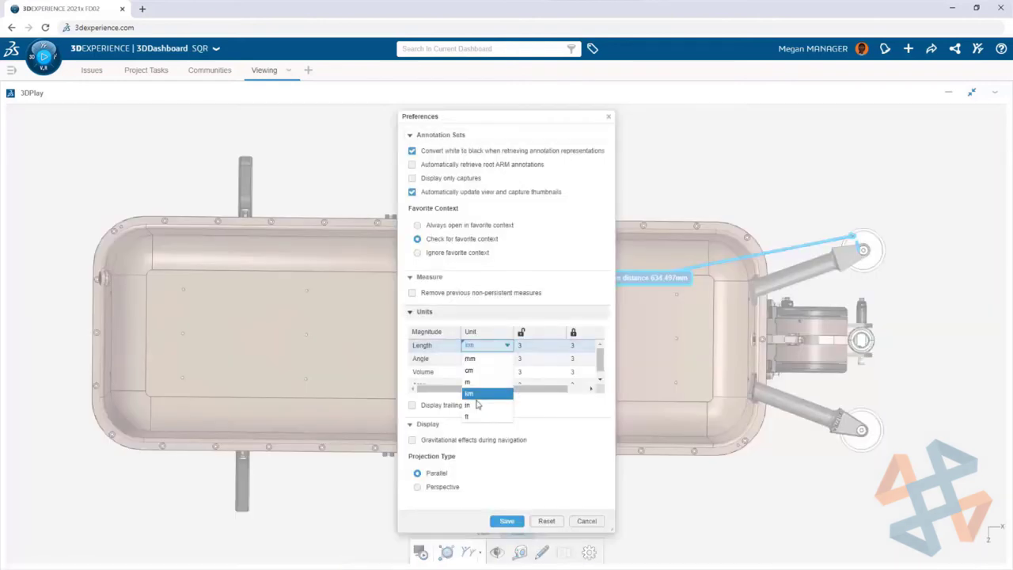
pyautogui.click(473, 410)
pyautogui.click(499, 521)
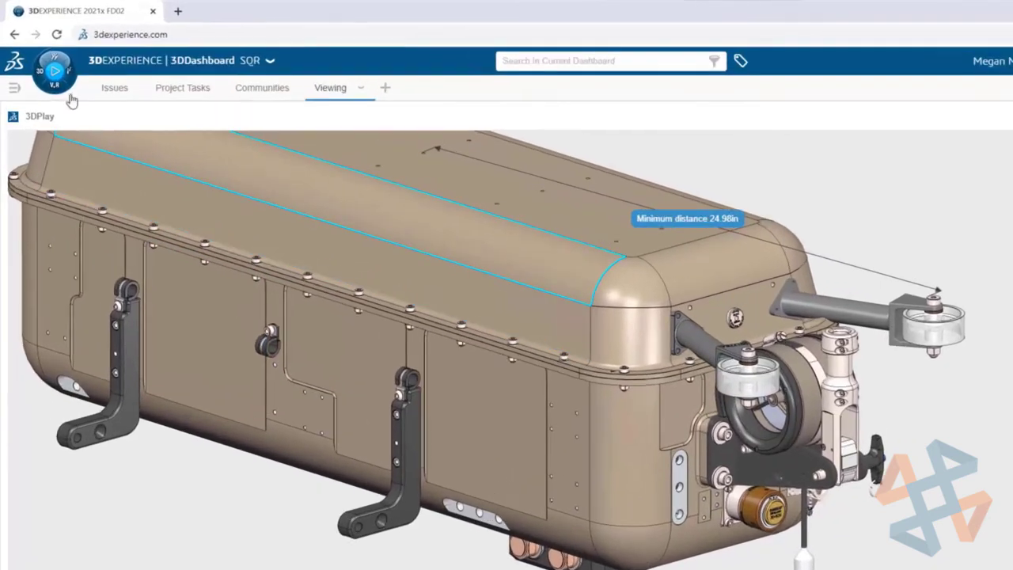
# Launch Issue 3D Review from the compass by searching the apps for 'issue'.
pyautogui.click(43, 65)
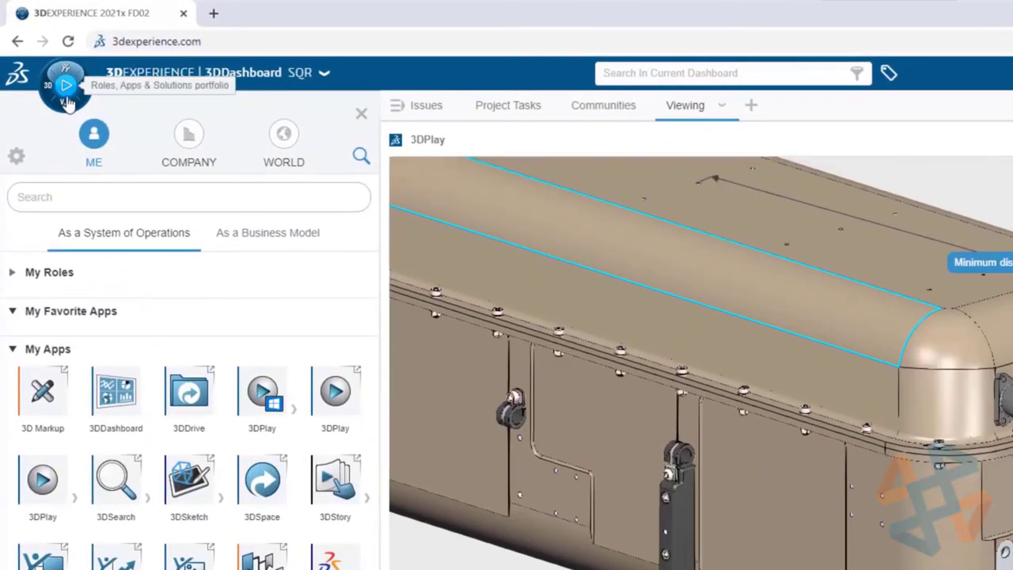
pyautogui.click(63, 192)
pyautogui.write('issue')
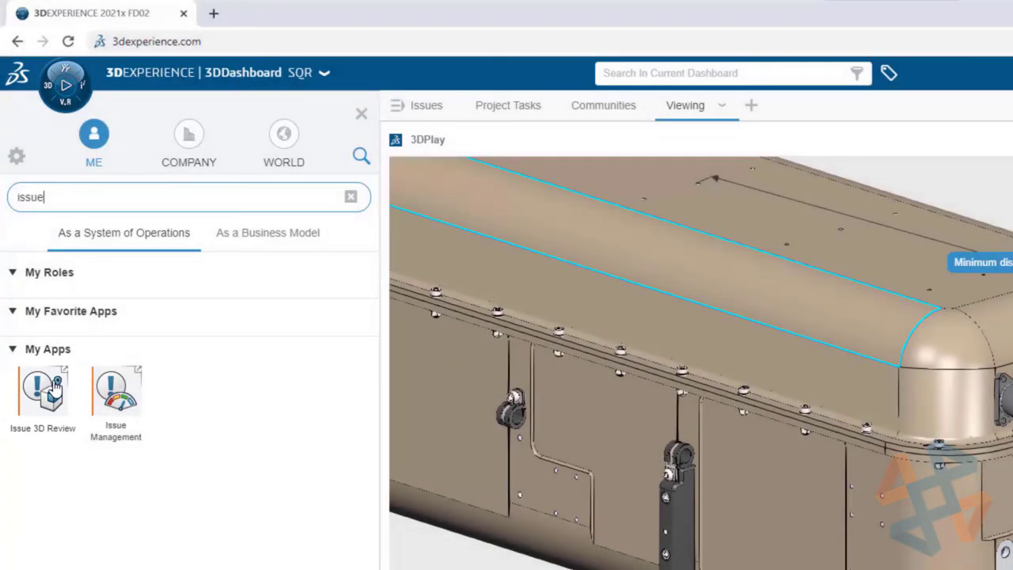
pyautogui.click(57, 385)
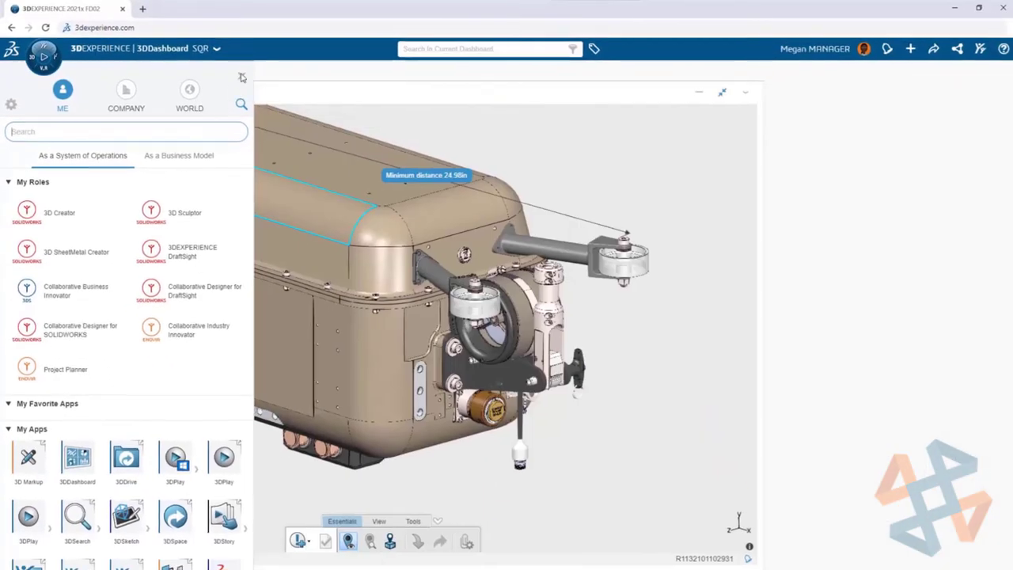
pyautogui.click(242, 77)
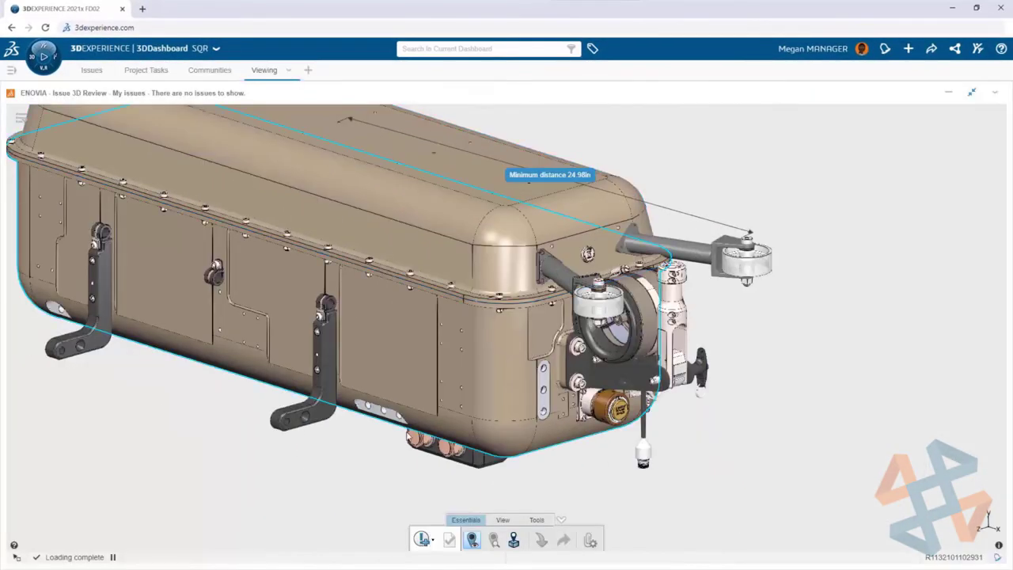
# Create issue 'Torsion risk', described 'Possible twisting on wheel rollers.', recommending 'Add standard'.
pyautogui.click(425, 539)
pyautogui.write('Torsion risk')
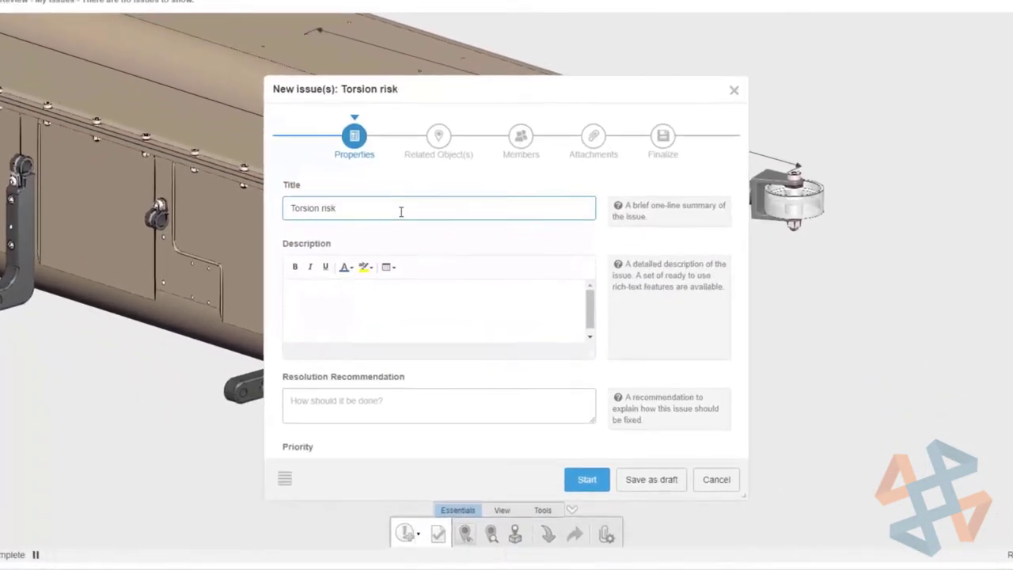
pyautogui.click(417, 336)
pyautogui.write('Possible twisting on wheel rollers.')
pyautogui.click(391, 385)
pyautogui.write('Add standard')
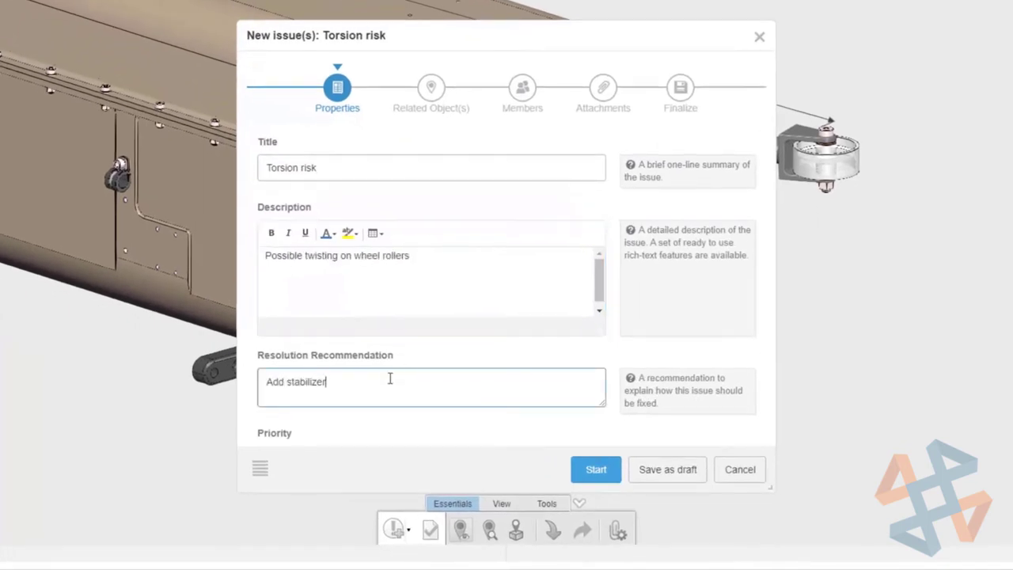
# Report the issue against 01365(-01_Default), then start it and inspect the new issue.
pyautogui.click(434, 110)
pyautogui.click(536, 142)
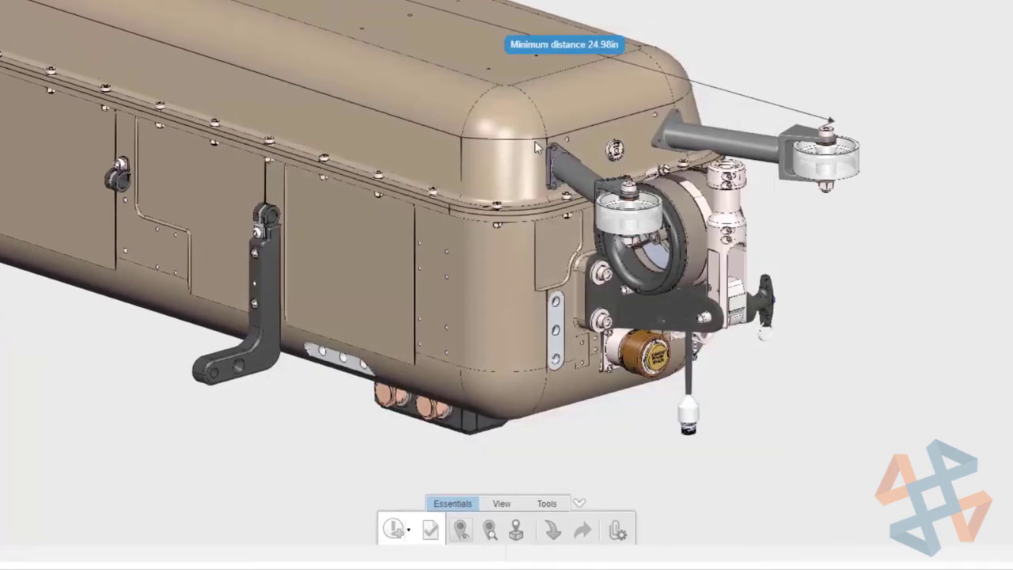
pyautogui.click(537, 148)
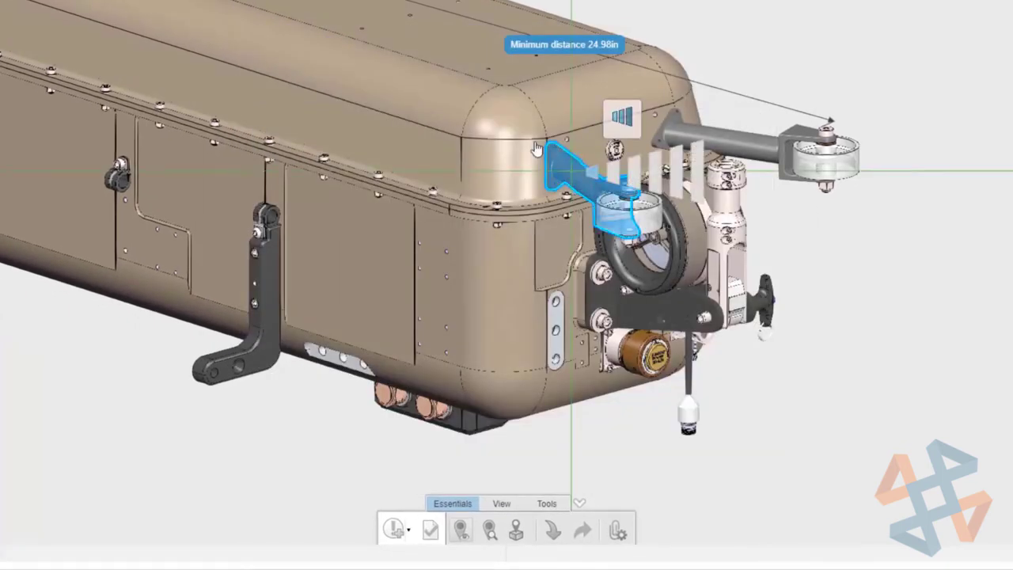
pyautogui.click(660, 180)
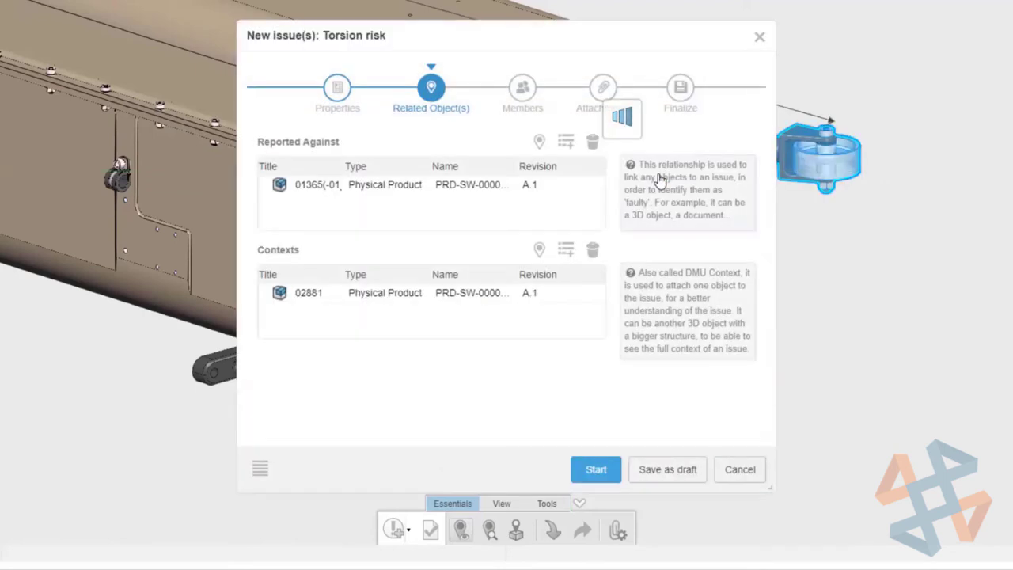
pyautogui.click(521, 88)
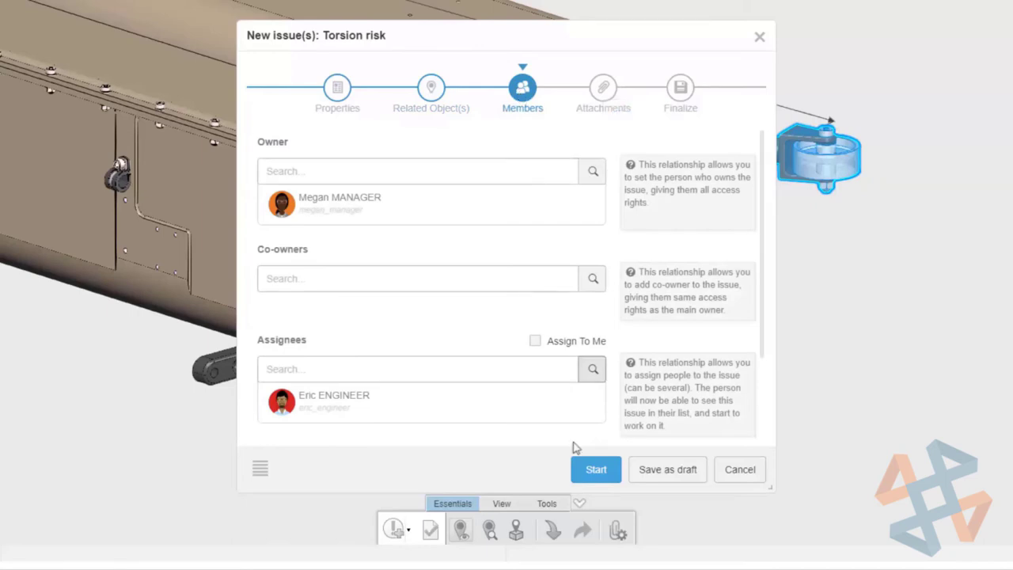
pyautogui.click(595, 470)
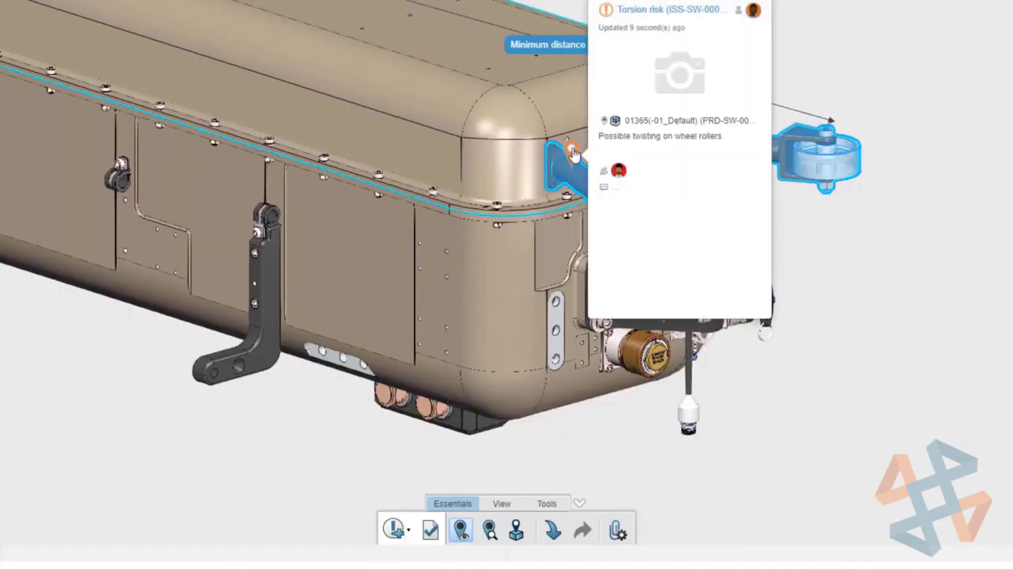
pyautogui.click(645, 218)
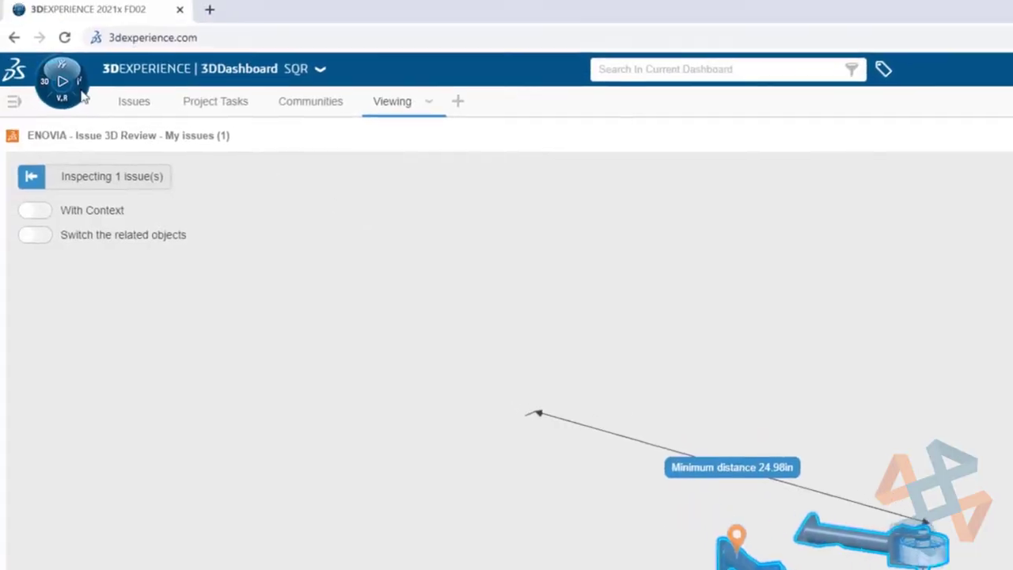
# Search the roles and apps list for 'mark' to find 3D Markup.
pyautogui.click(63, 89)
pyautogui.click(19, 196)
pyautogui.write('mark')
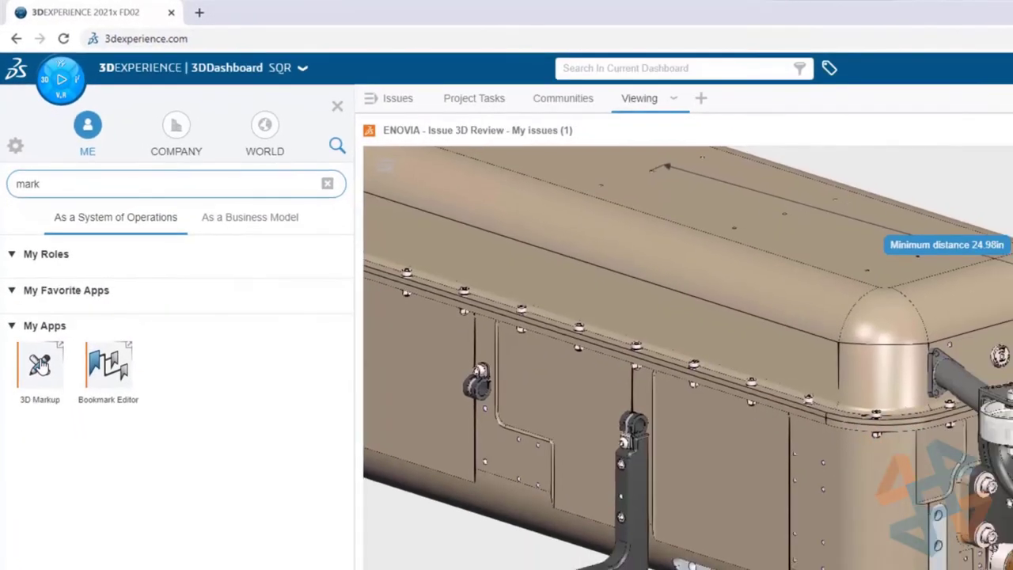
# Open 3D Markup on the issue, create a new markup and set the Top view.
pyautogui.click(40, 364)
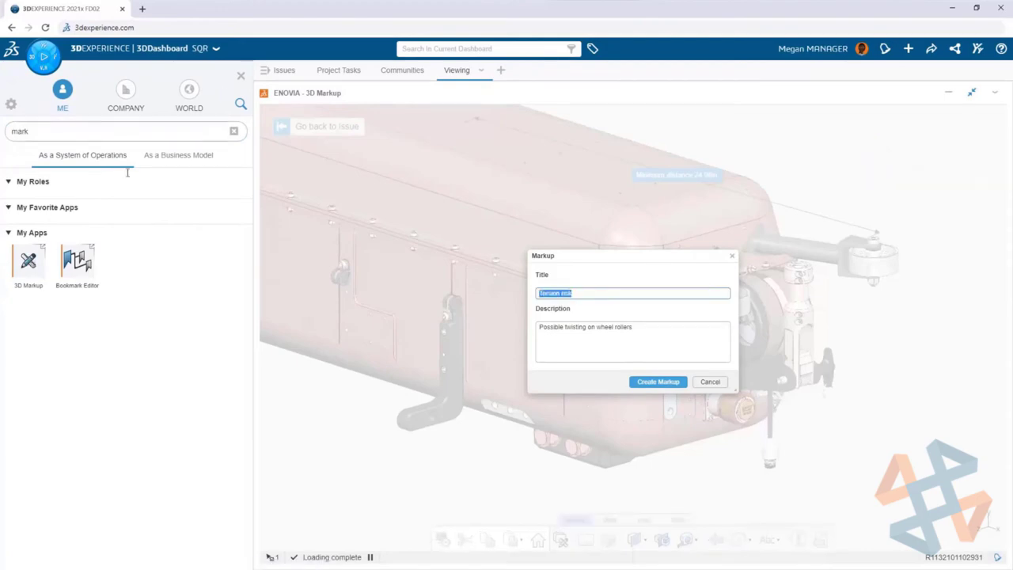
pyautogui.click(241, 77)
pyautogui.click(510, 383)
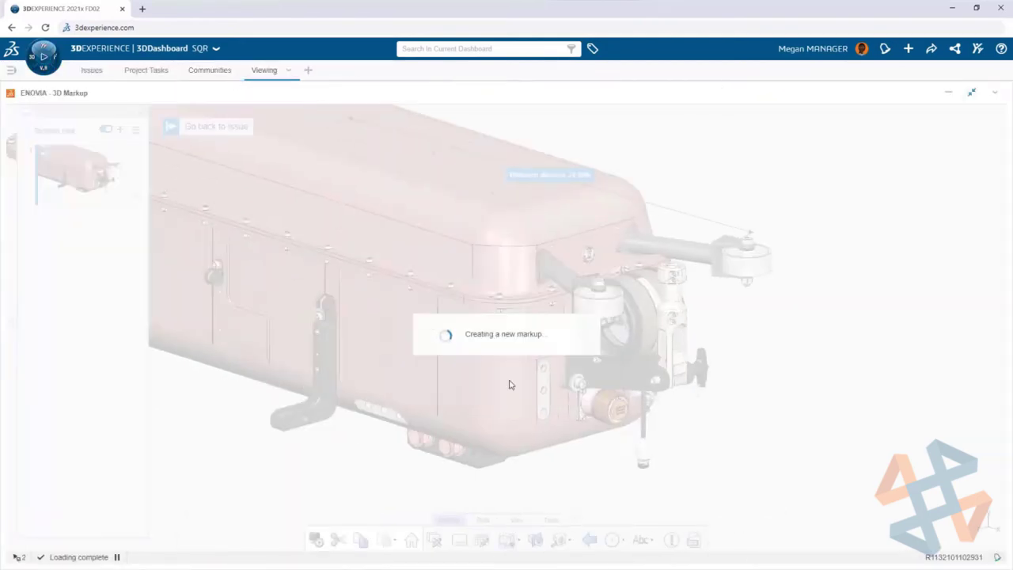
pyautogui.click(517, 520)
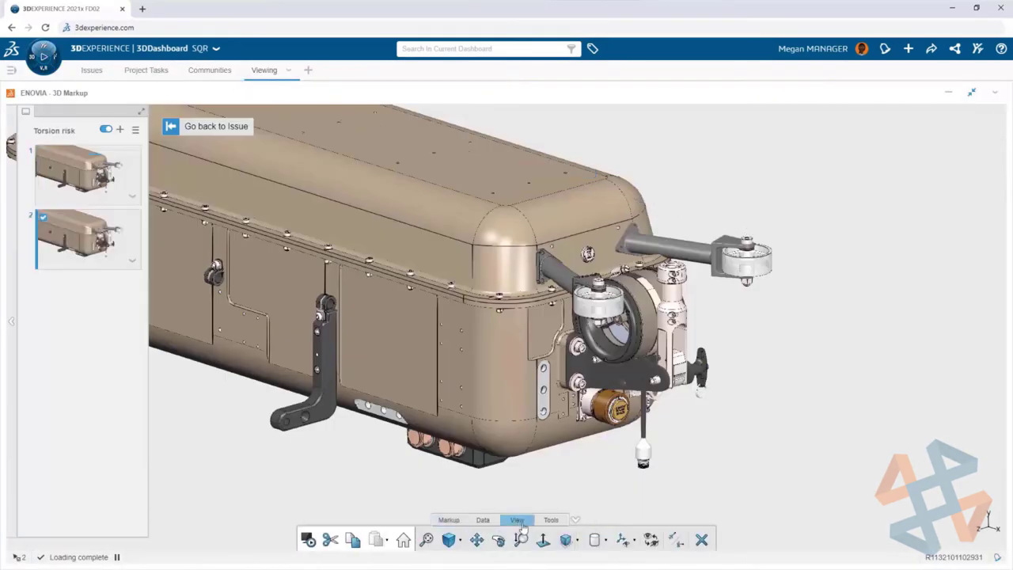
pyautogui.click(568, 539)
pyautogui.click(583, 446)
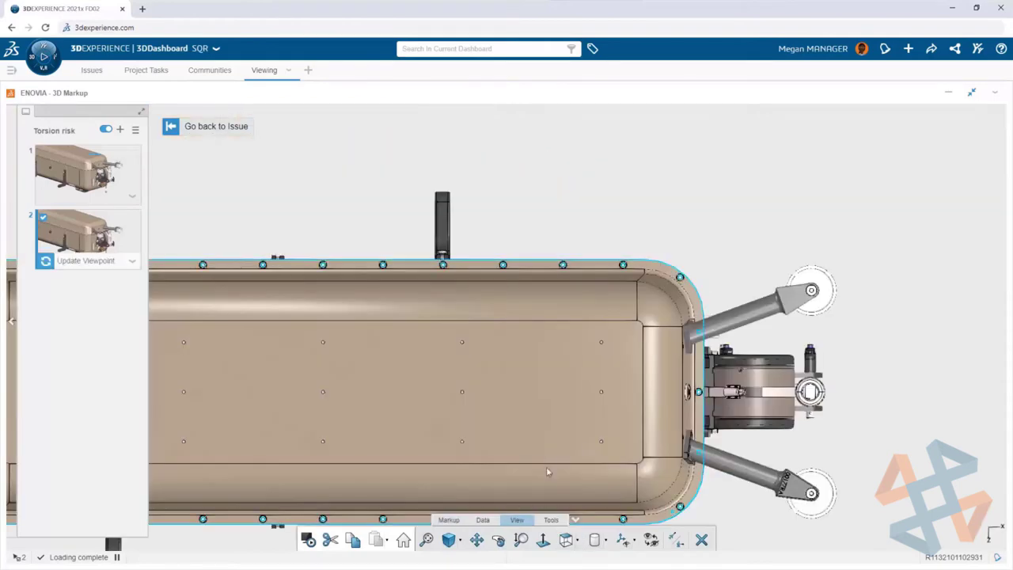
# Draw a freehand red curve across both roller arms with an 'Add stabilizer' note.
pyautogui.click(449, 520)
pyautogui.click(623, 539)
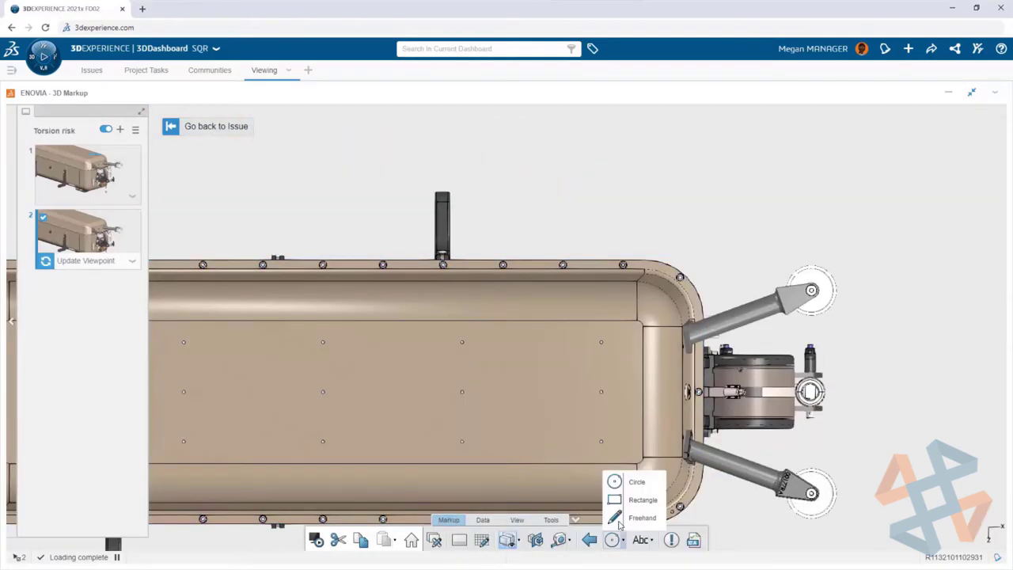
pyautogui.click(617, 515)
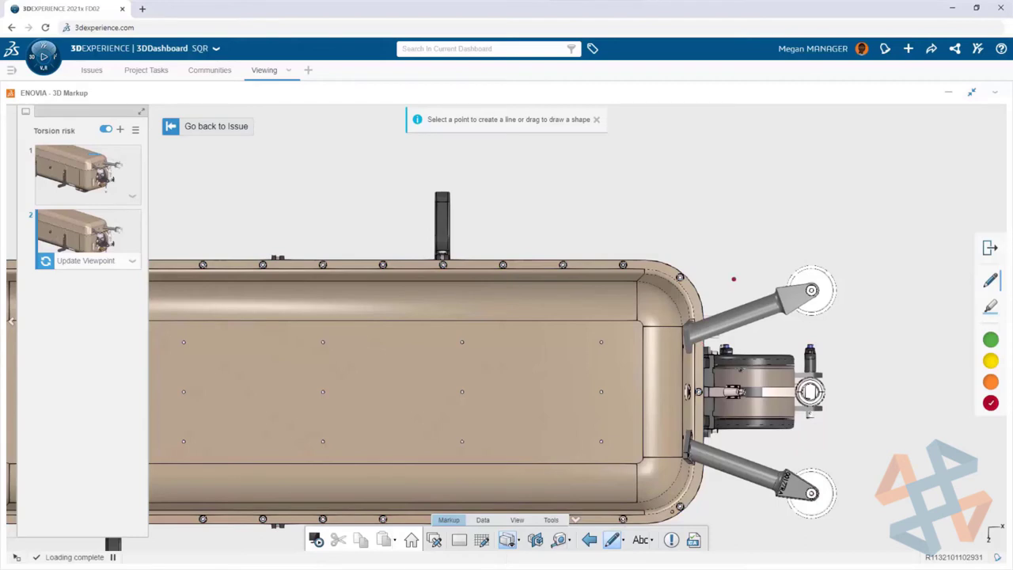
pyautogui.moveTo(734, 278)
pyautogui.mouseDown()
pyautogui.moveTo(757, 343)
pyautogui.moveTo(758, 411)
pyautogui.moveTo(732, 501)
pyautogui.mouseUp()
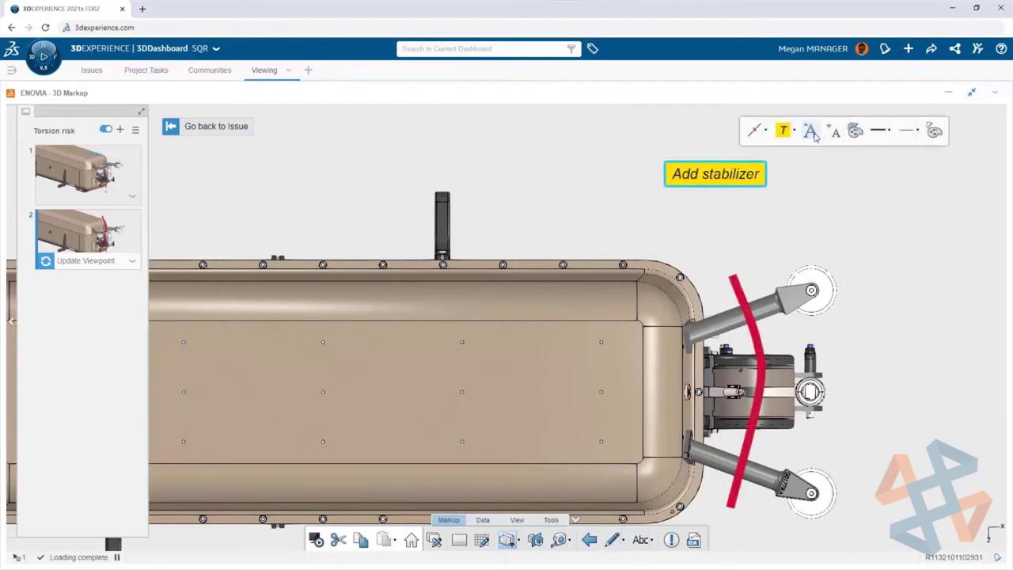
pyautogui.click(812, 164)
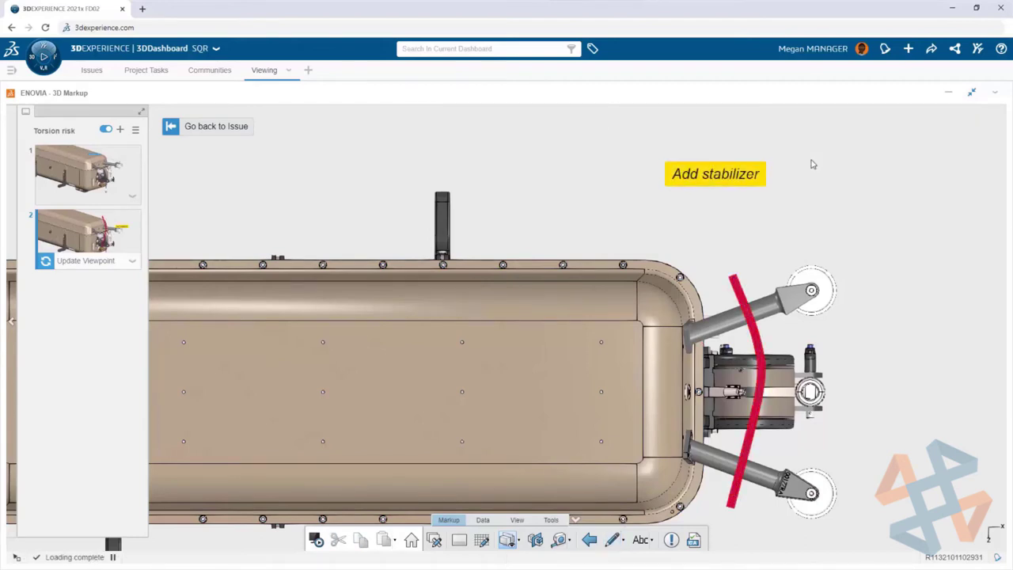
# Update slide 2 to the current viewpoint, return to the issue and open Project Tasks.
pyautogui.click(45, 261)
pyautogui.click(172, 130)
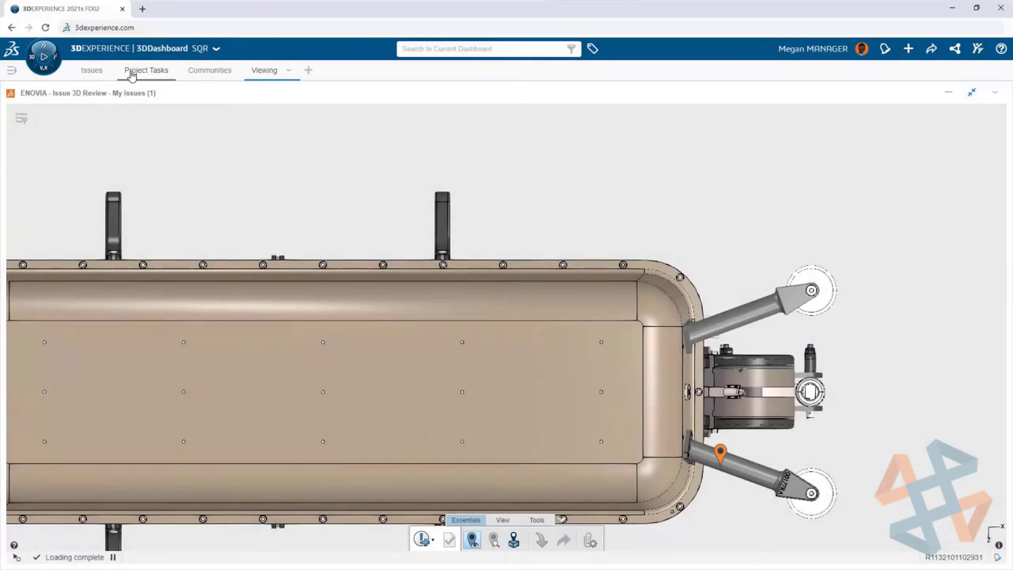
pyautogui.click(131, 73)
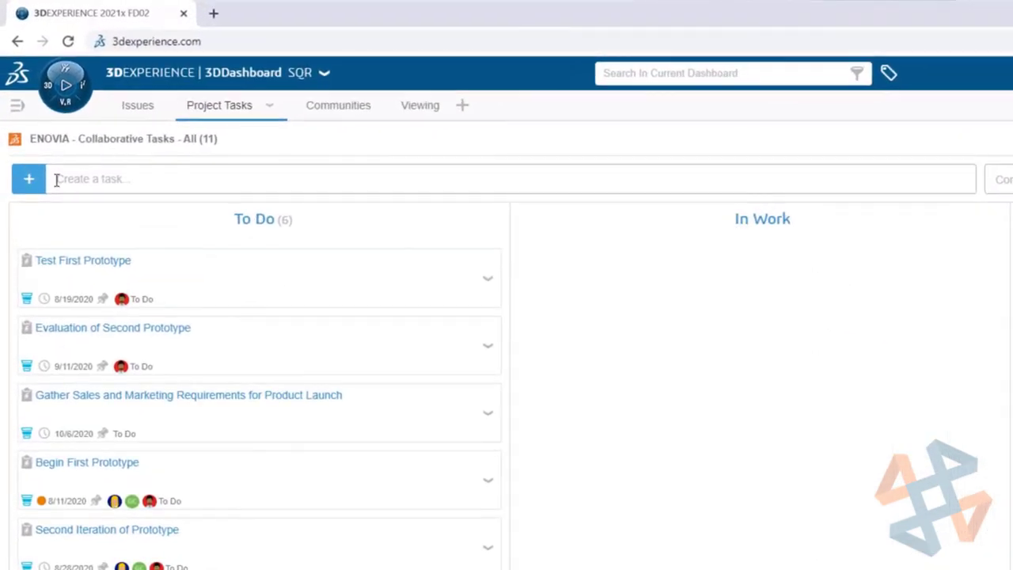
# Create task 'Add hardware and drawing' described 'Add fastener kit and create drawing with BOM'.
pyautogui.click(50, 158)
pyautogui.write('Add hardware and drawing')
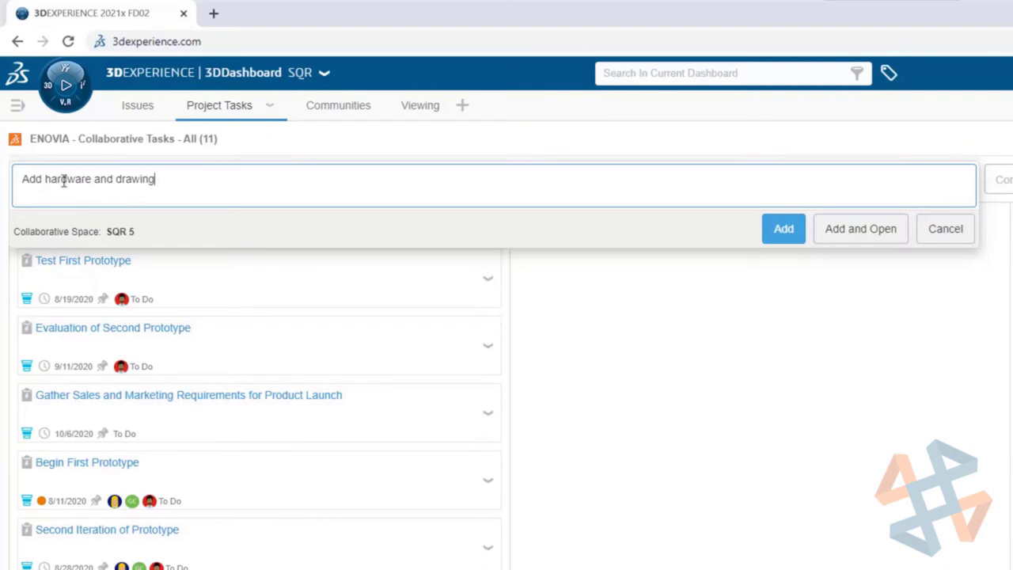
pyautogui.click(832, 226)
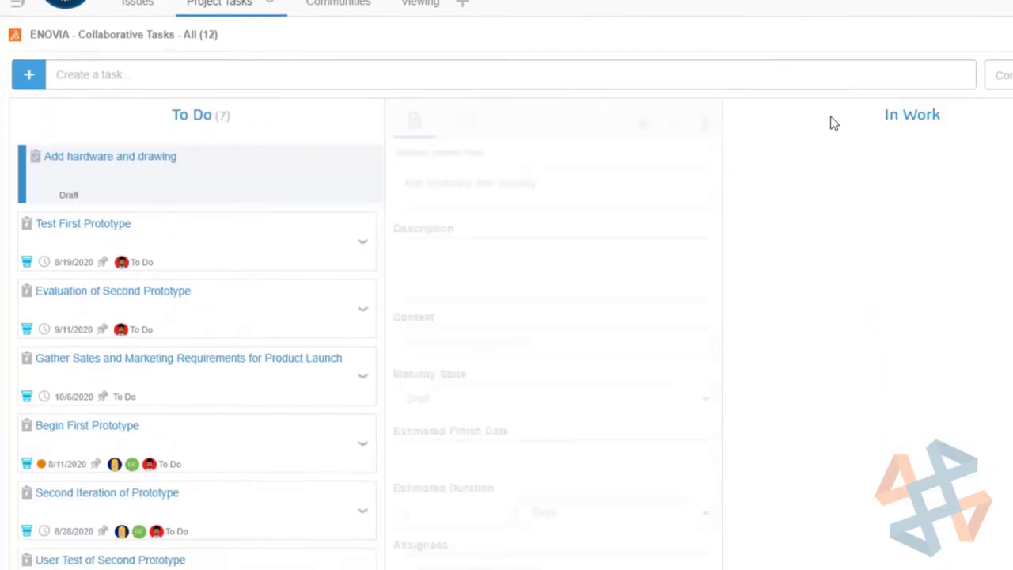
pyautogui.click(435, 268)
pyautogui.write('Add fast')
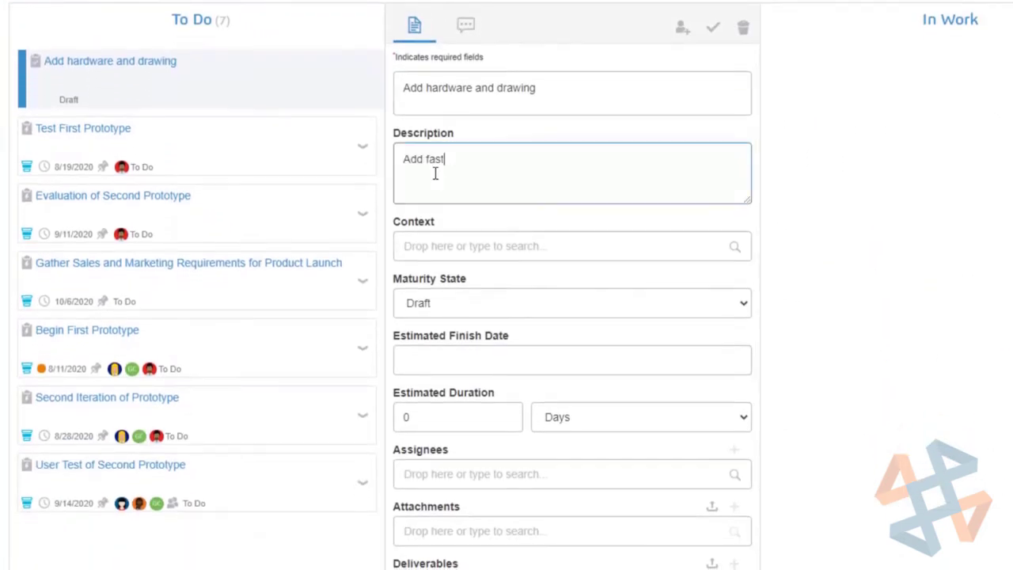
pyautogui.write('ener kit and create drawing with BOM')
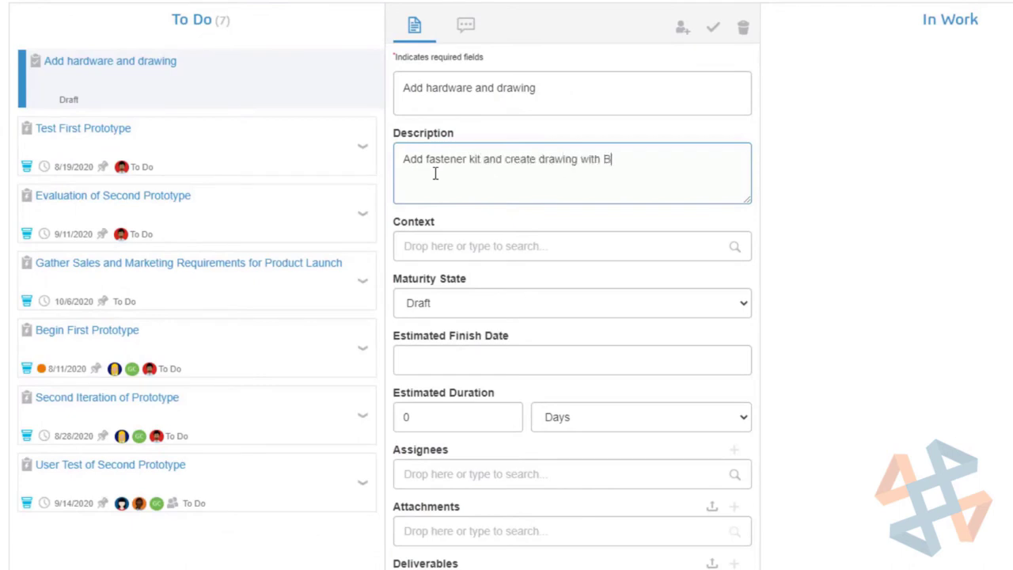
# Set the task's maturity state to To Do and its duration to 1 day.
pyautogui.click(448, 304)
pyautogui.click(456, 358)
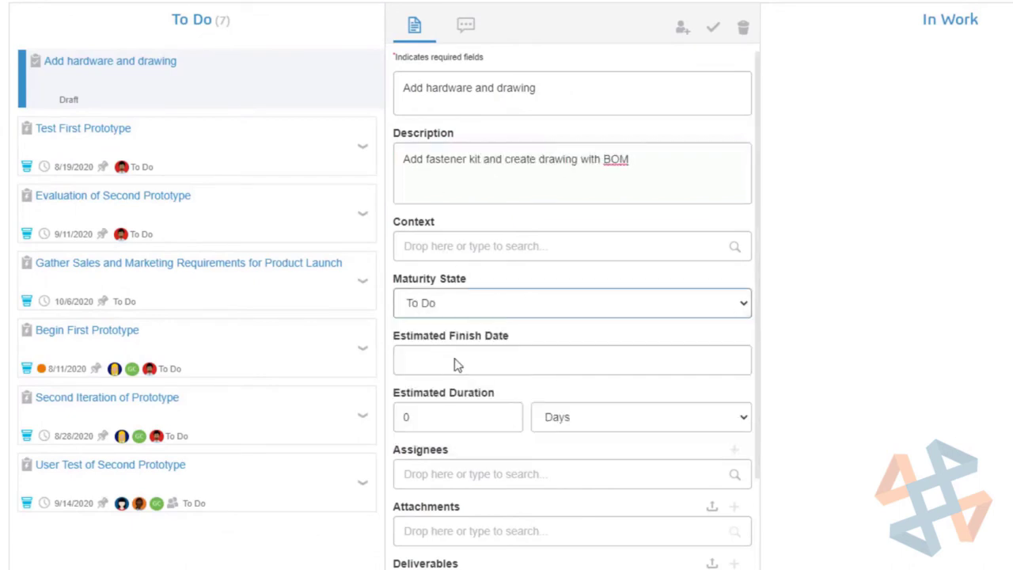
pyautogui.click(434, 416)
pyautogui.write('1')
# Assign the task to the designer, attach the 01369 assembly and save it.
pyautogui.click(439, 471)
pyautogui.write('deb')
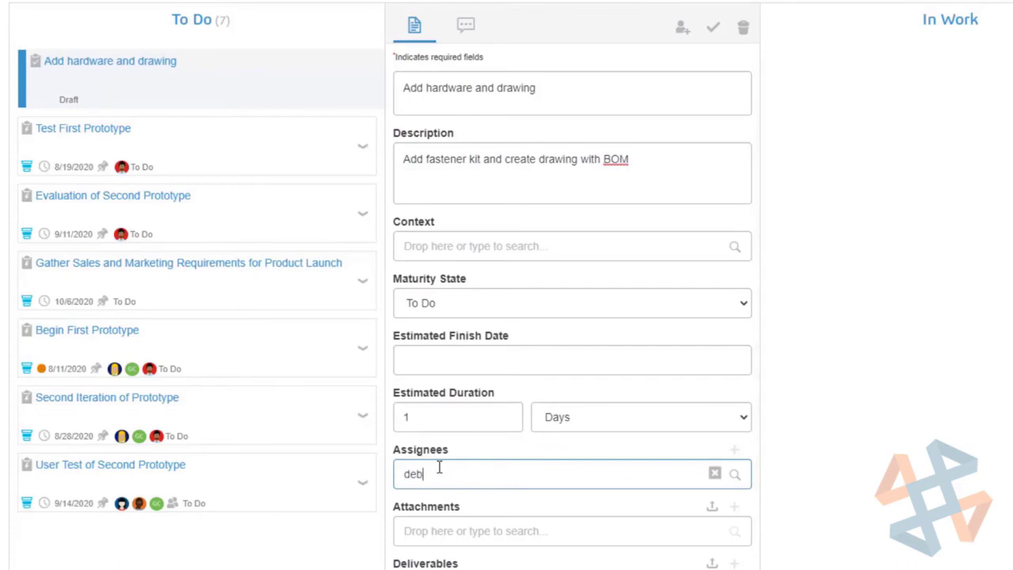
pyautogui.click(448, 388)
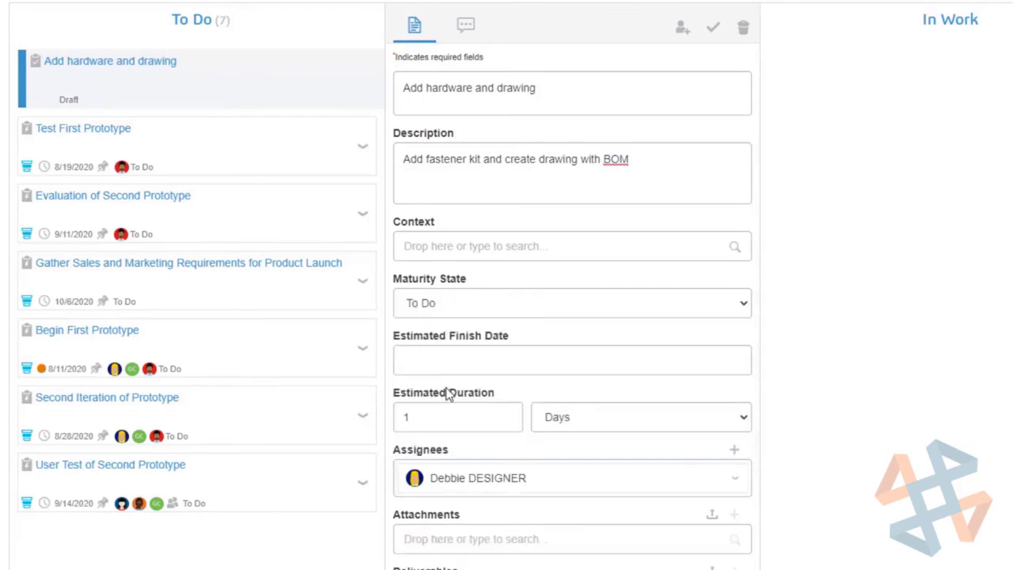
pyautogui.click(406, 538)
pyautogui.write('369 b')
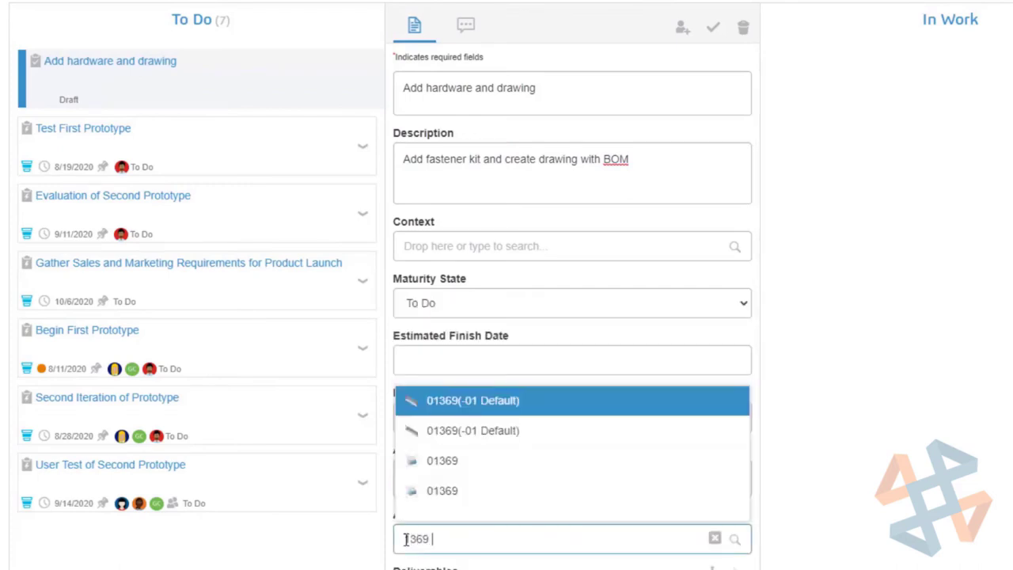
pyautogui.click(444, 442)
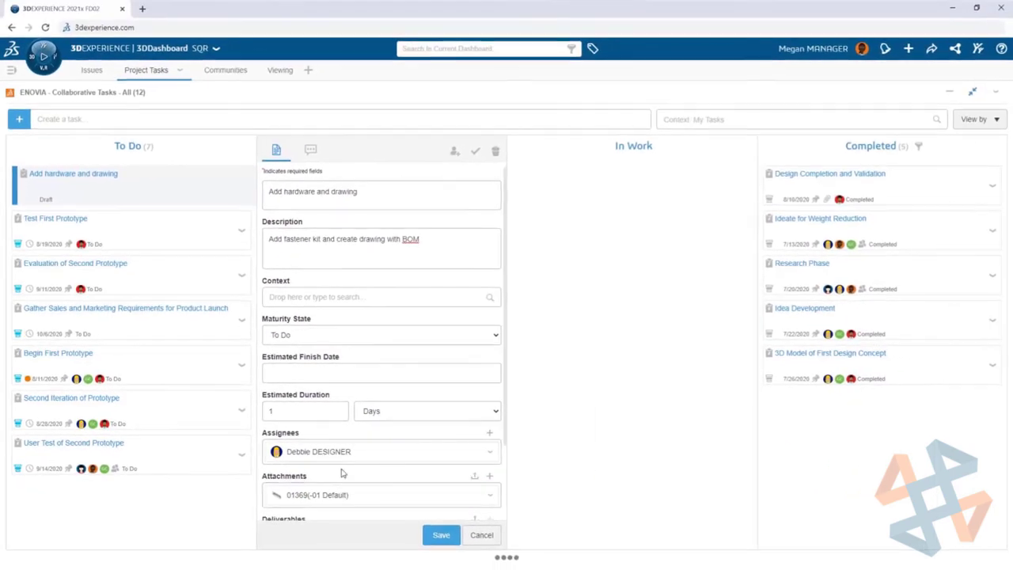
pyautogui.click(579, 567)
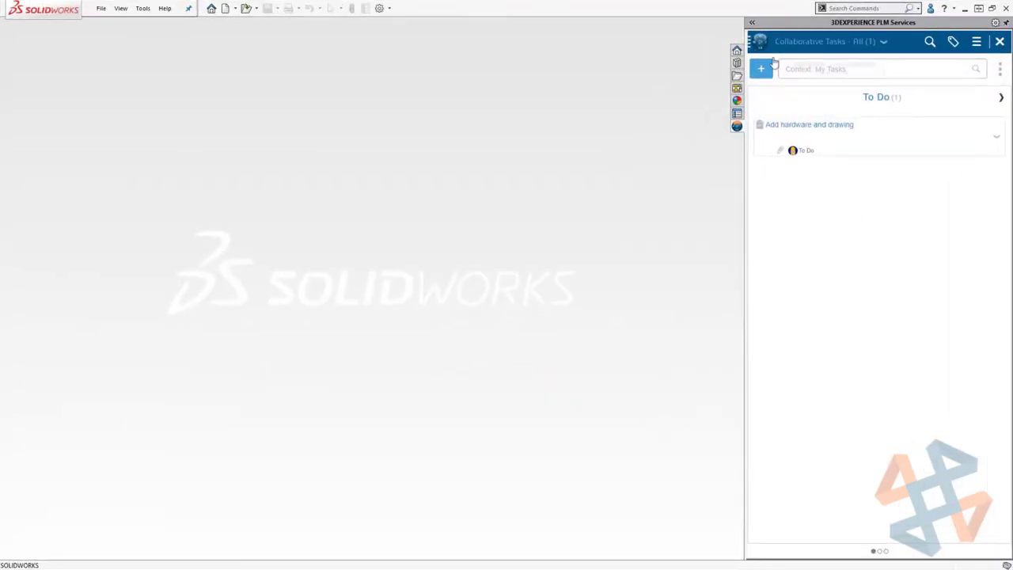
# Drag the 'Add hardware and drawing' card to In Work and open its attached 01369 assembly.
pyautogui.click(752, 22)
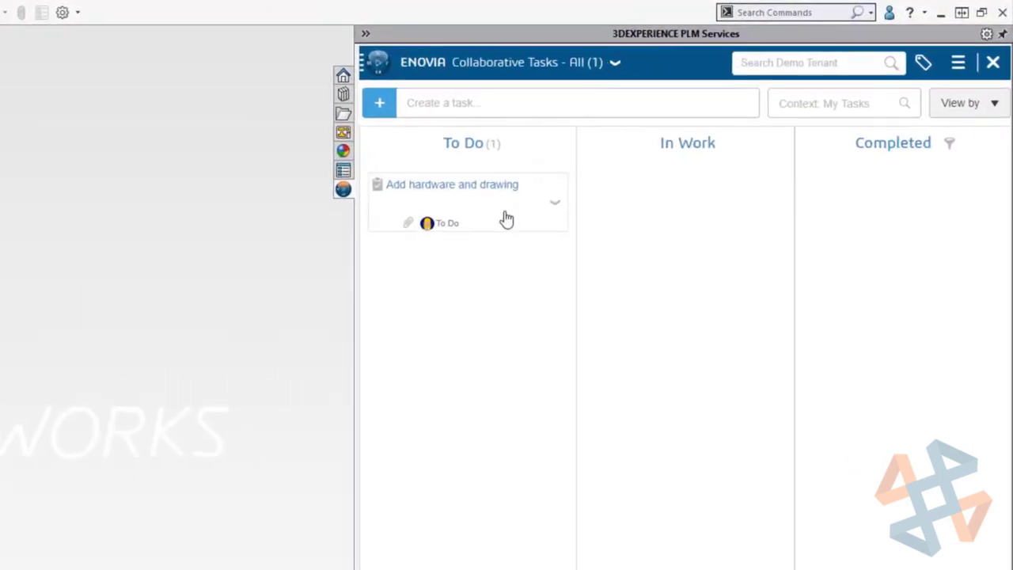
pyautogui.moveTo(507, 219); pyautogui.dragTo(728, 214)
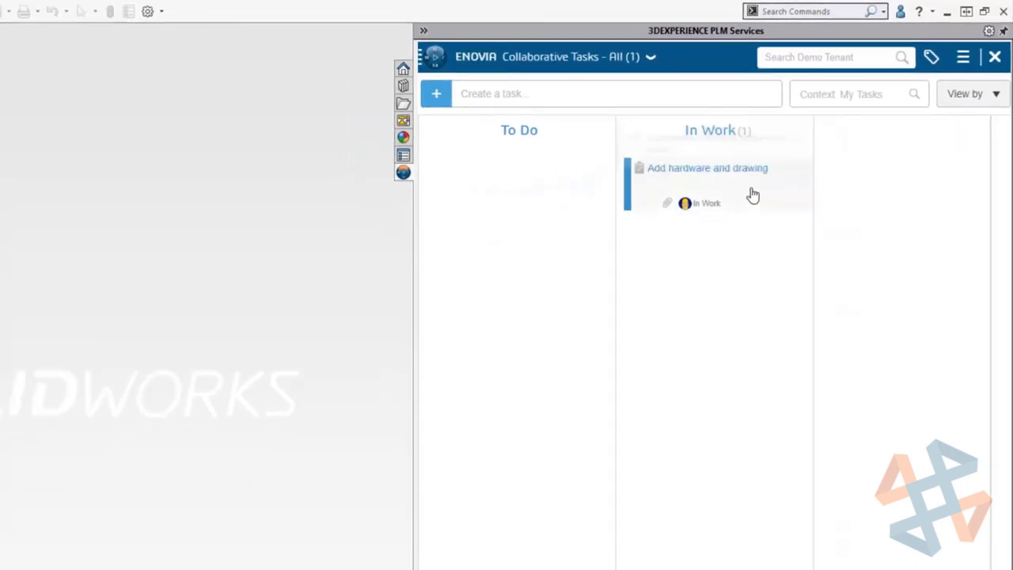
pyautogui.click(726, 212)
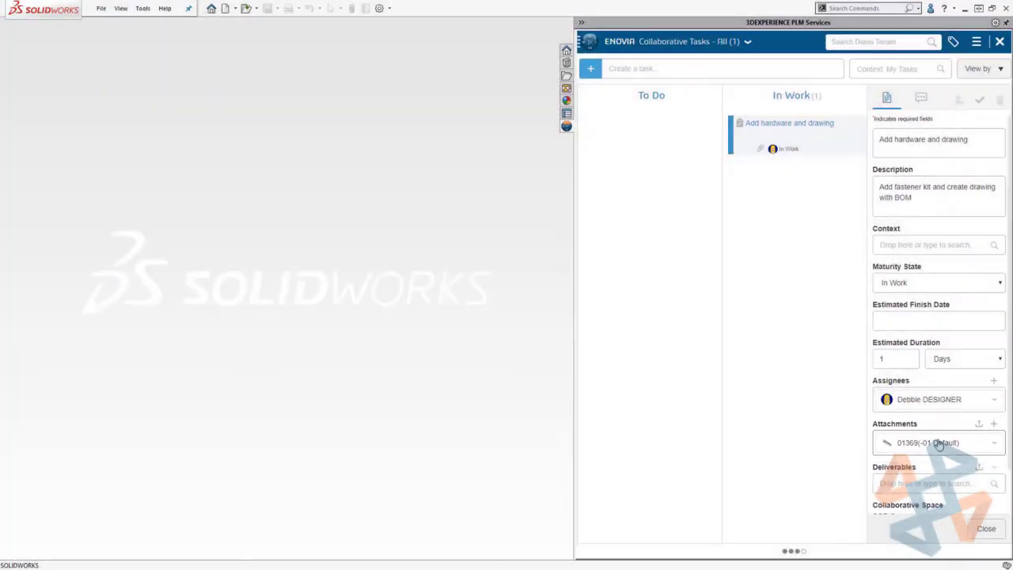
pyautogui.rightClick(939, 443)
pyautogui.click(889, 499)
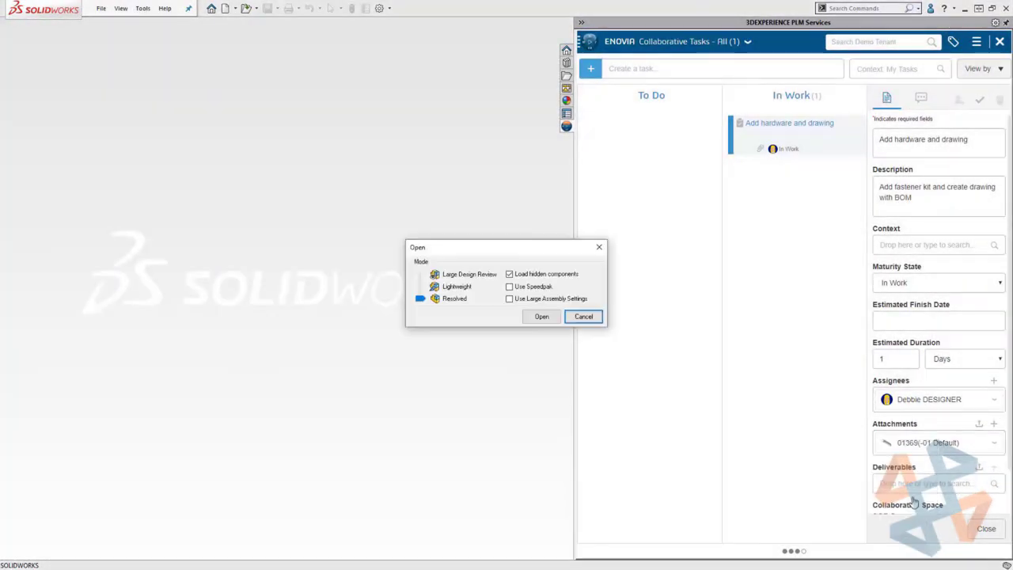
pyautogui.click(546, 318)
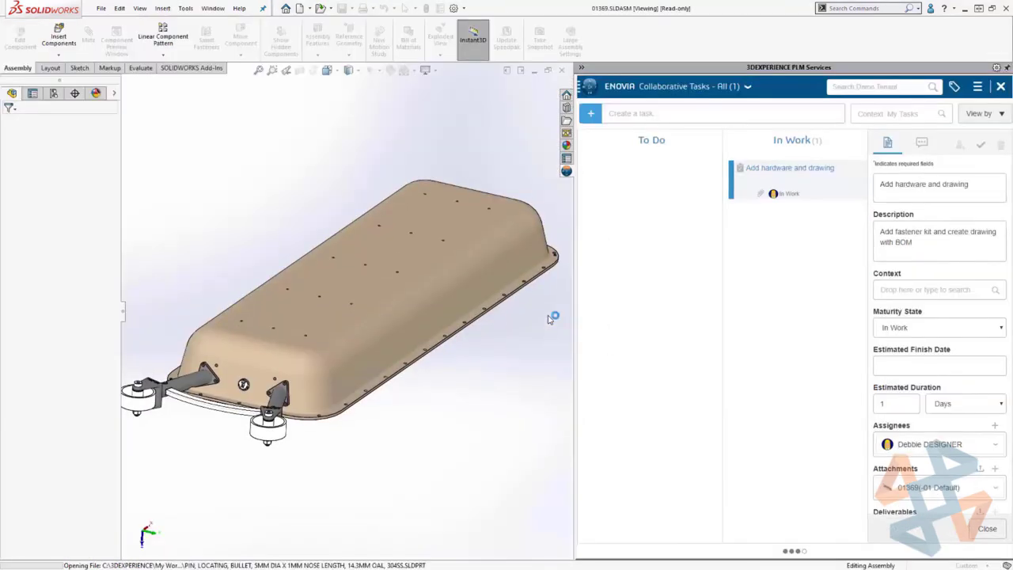
pyautogui.click(985, 528)
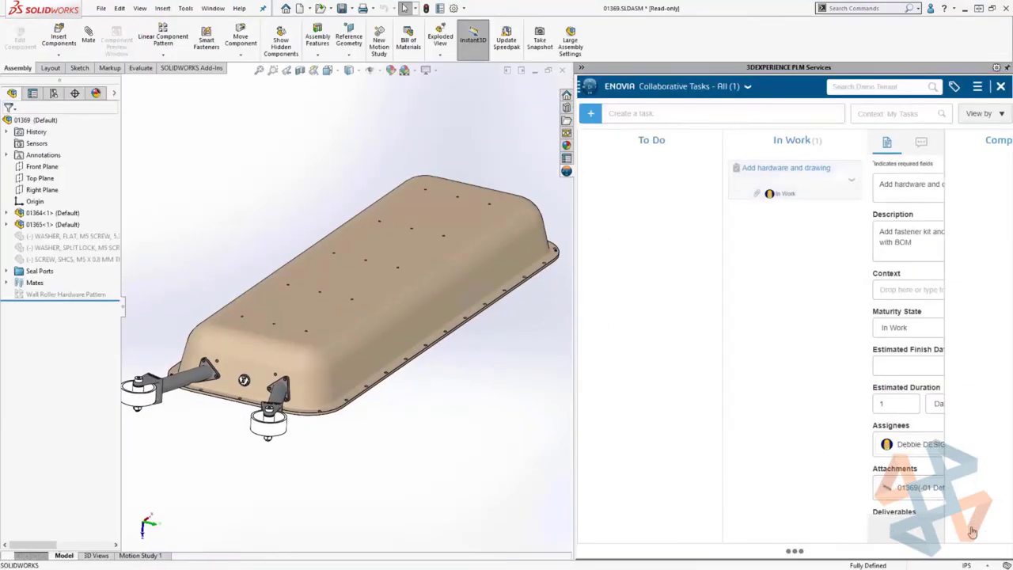
# Switch the pane to MySession and reserve the 01369 assembly for editing.
pyautogui.click(878, 86)
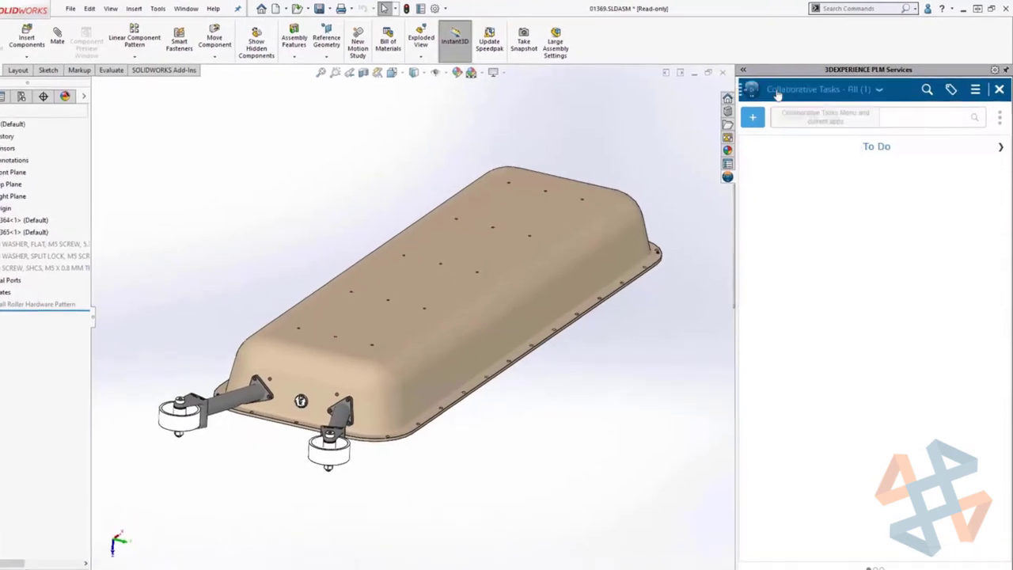
pyautogui.click(815, 111)
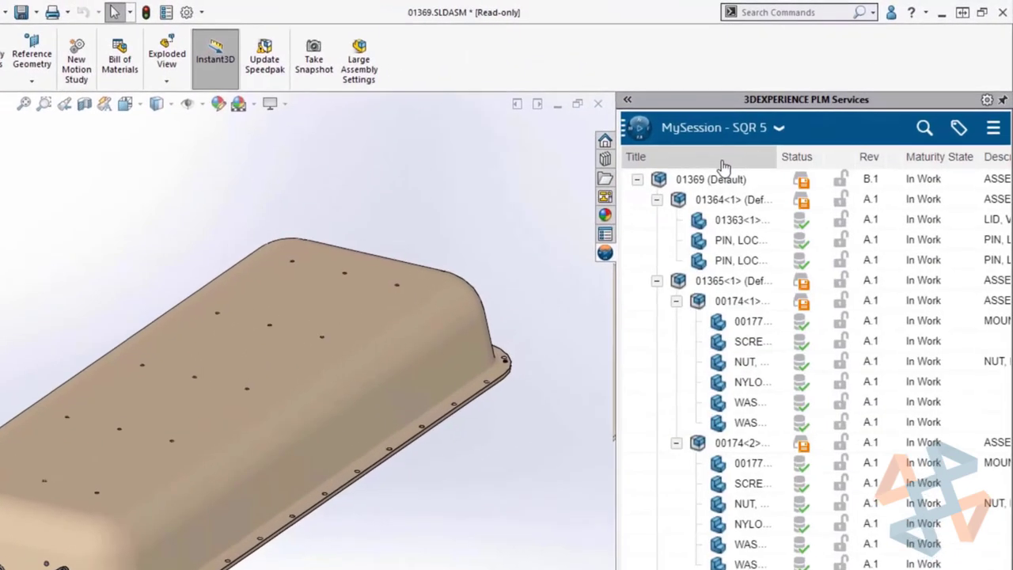
pyautogui.rightClick(661, 179)
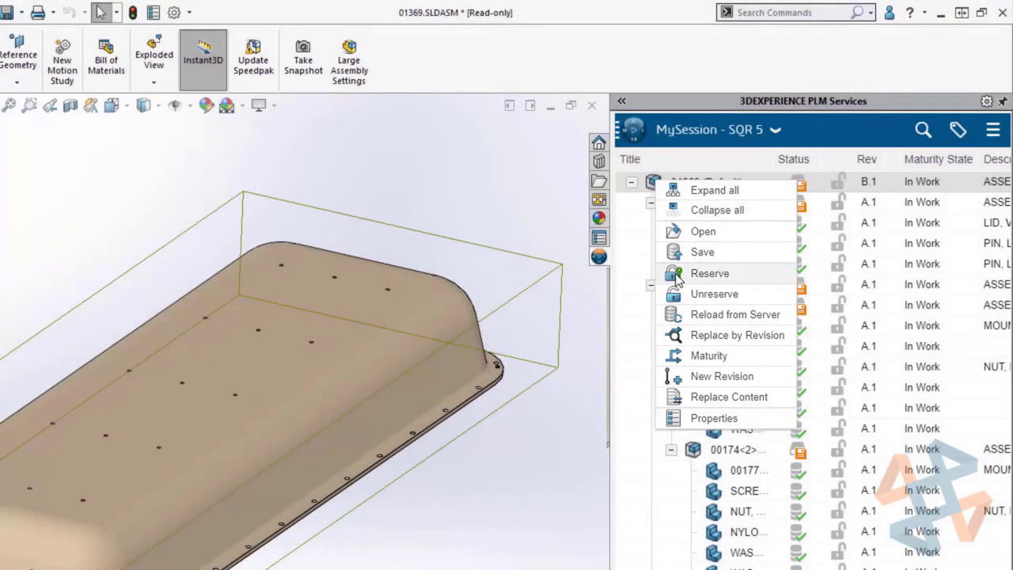
pyautogui.click(709, 273)
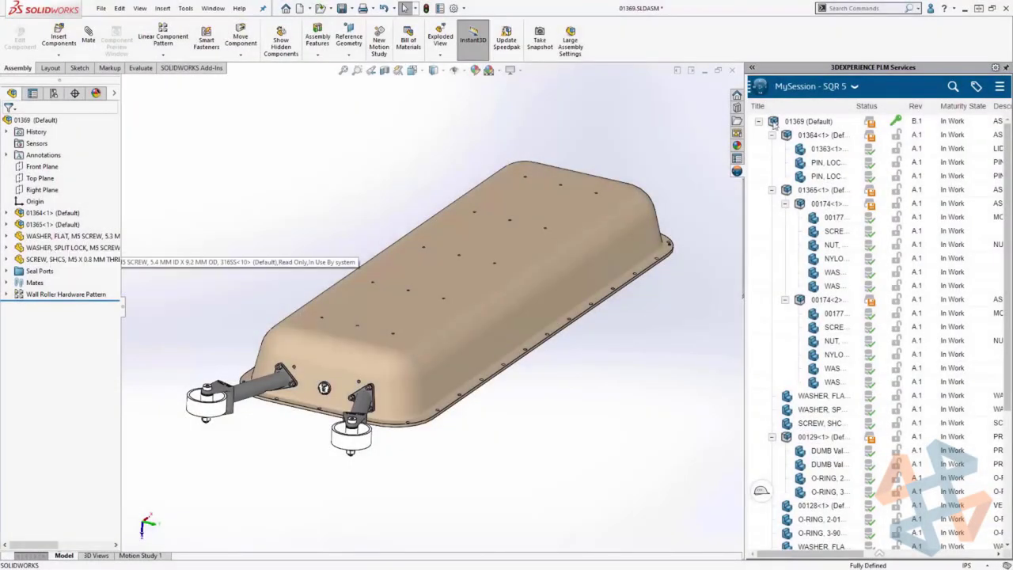
# Save the 01369 root assembly and its files to 3DEXPERIENCE.
pyautogui.rightClick(778, 124)
pyautogui.click(787, 172)
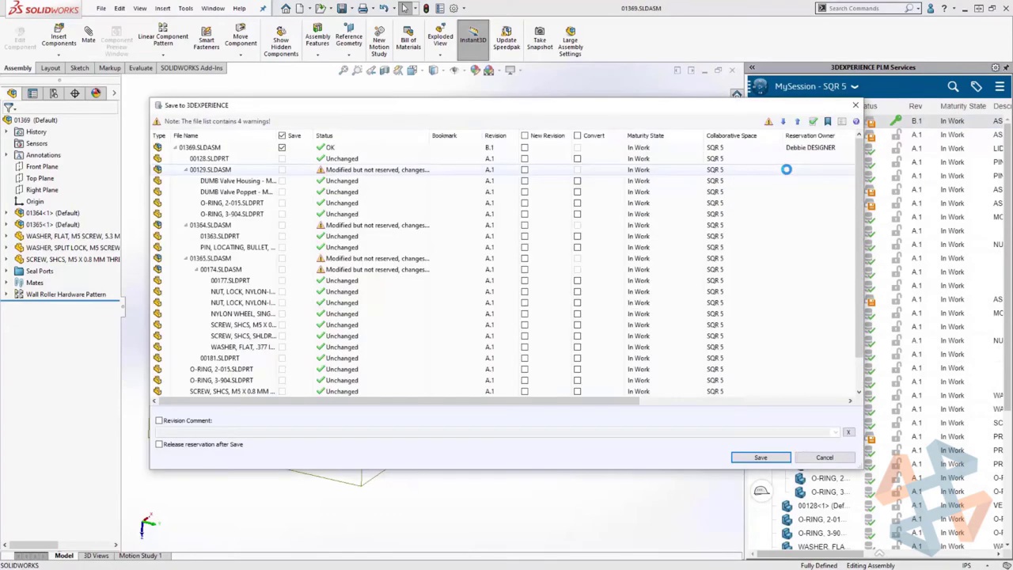
pyautogui.click(779, 458)
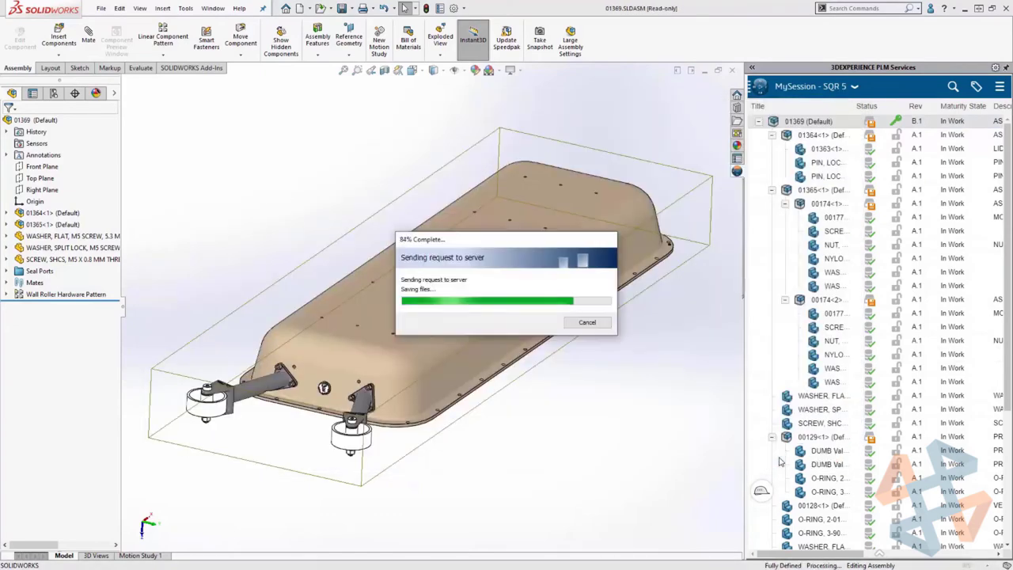
pyautogui.click(309, 8)
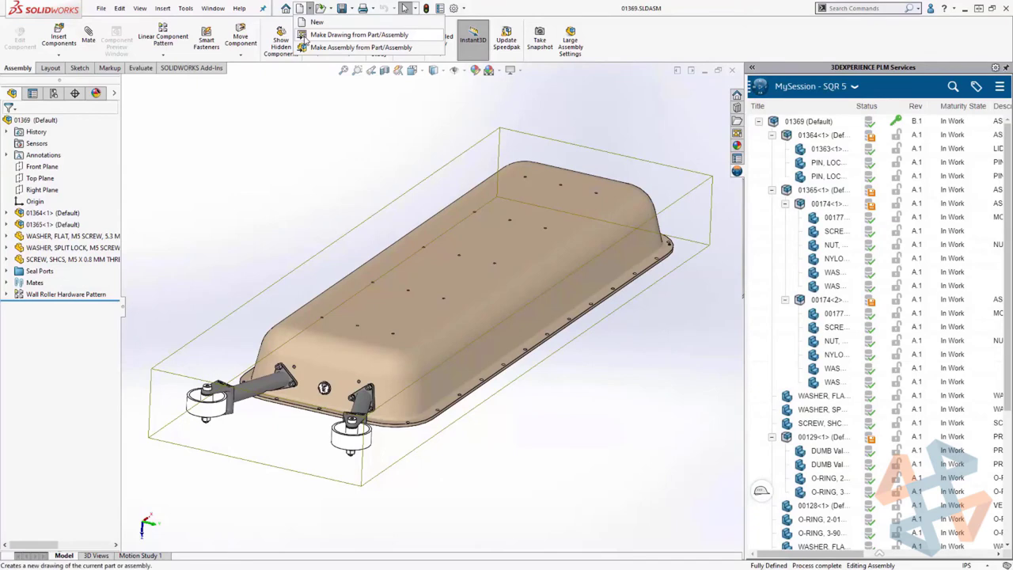
# Make a 01369 drawing with an Isometric Exploded view and stacked balloon 5, 4, 3, fitted to screen.
pyautogui.click(306, 35)
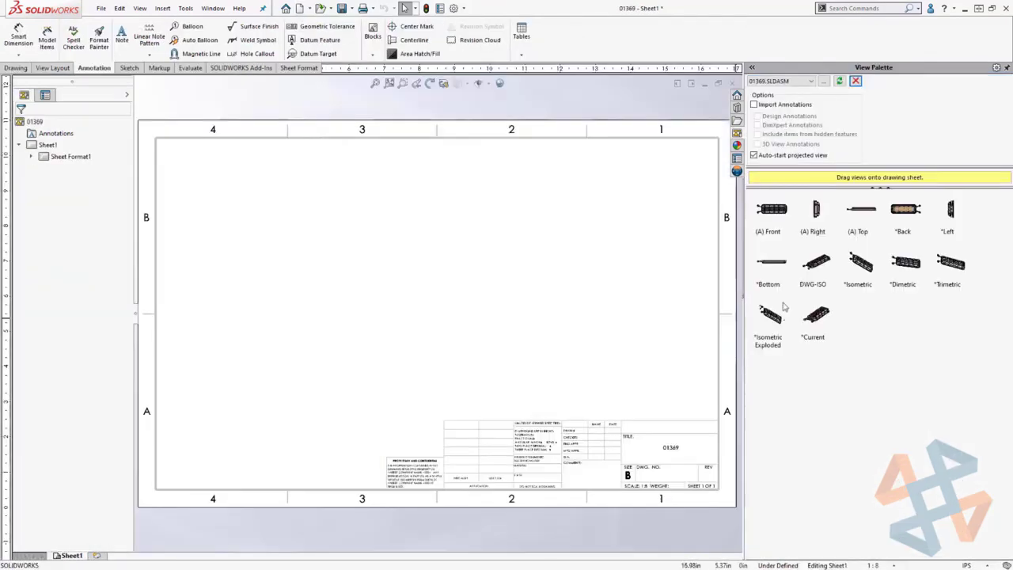
pyautogui.moveTo(784, 307); pyautogui.dragTo(610, 294)
pyautogui.moveTo(610, 293); pyautogui.dragTo(538, 285)
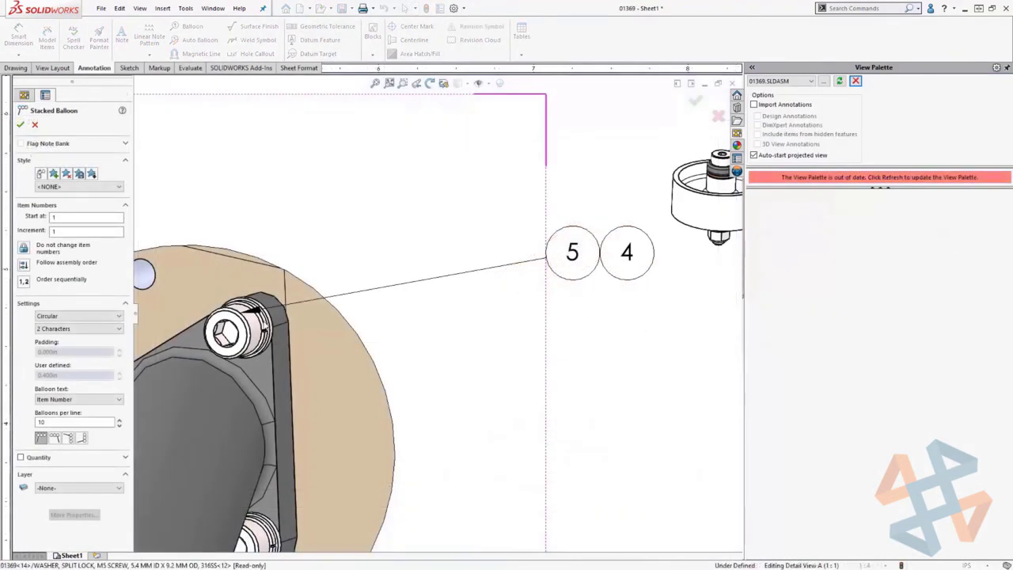
pyautogui.click(269, 321)
pyautogui.press('Return')
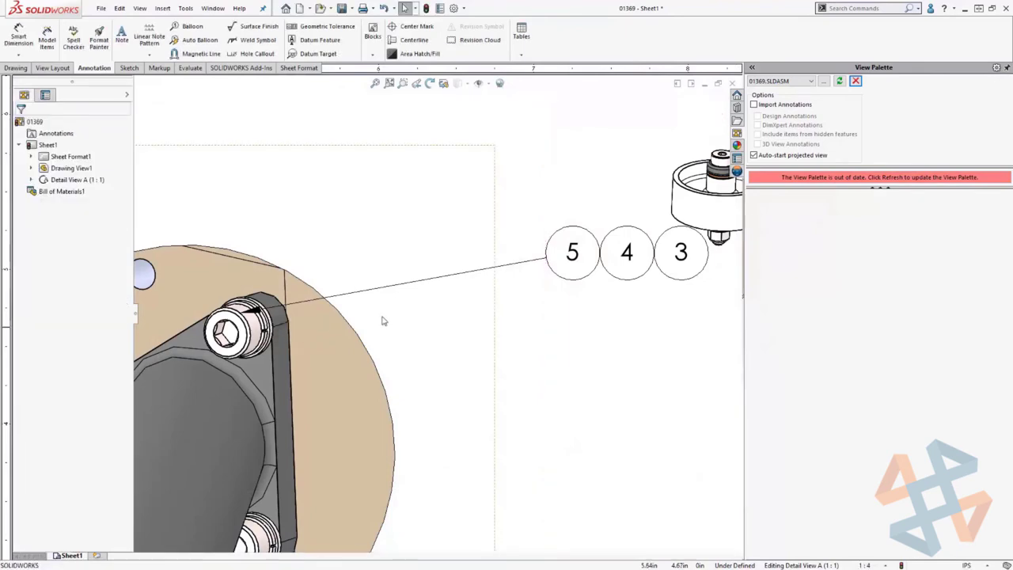
pyautogui.press('f')
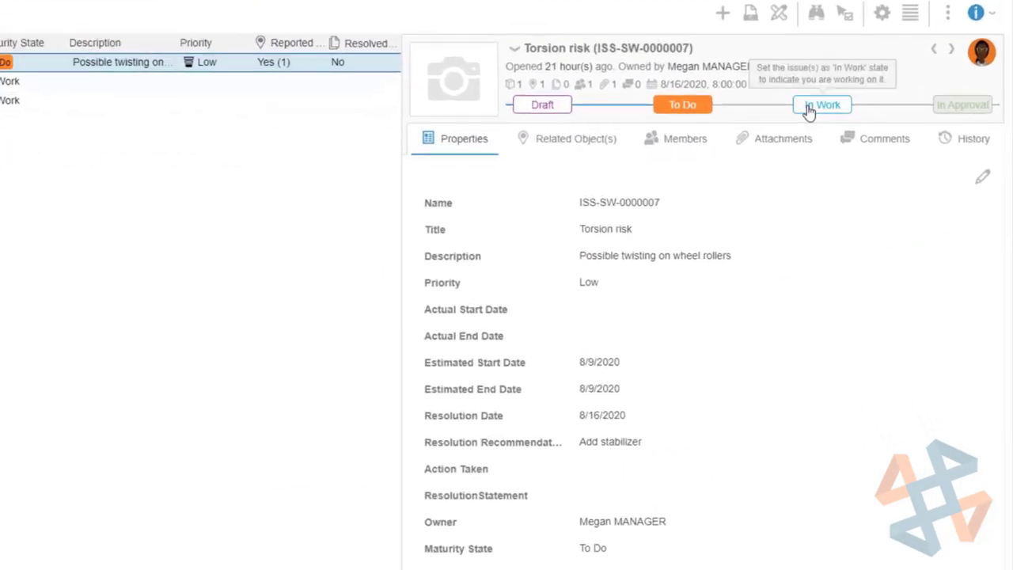
# Set the Torsion risk issue to In Work and open its markup attachment in 3D Markup.
pyautogui.click(795, 89)
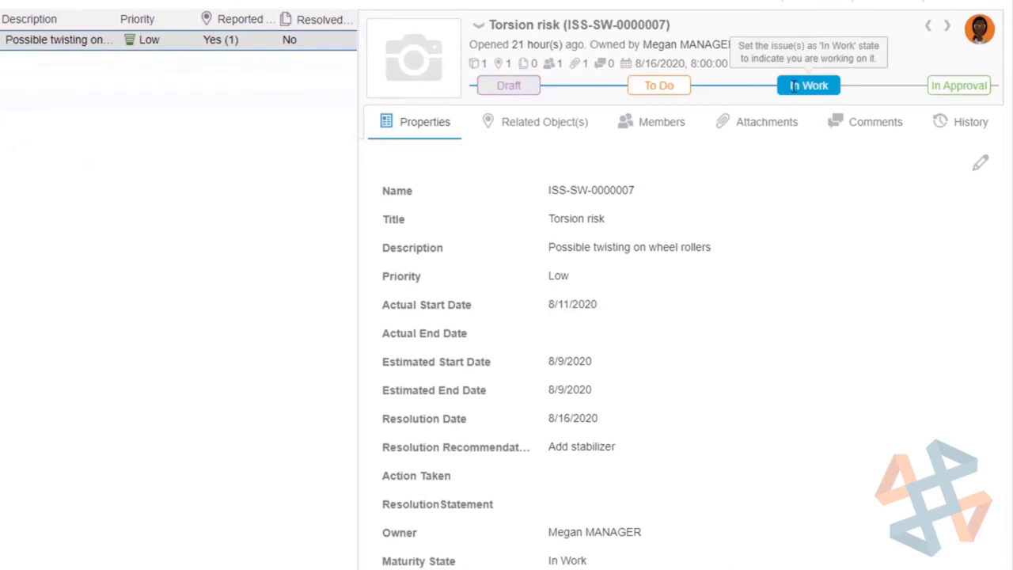
pyautogui.click(740, 127)
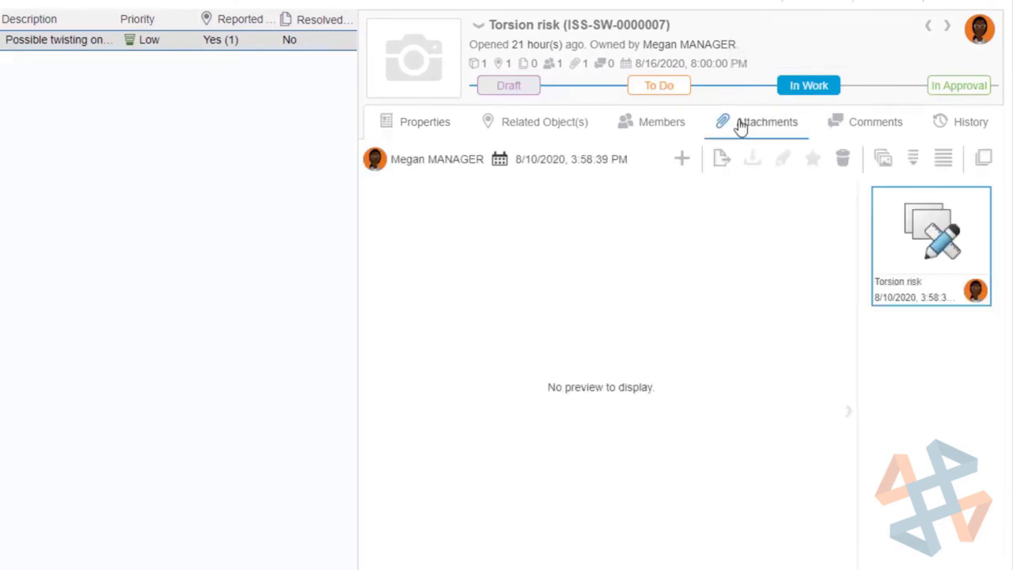
pyautogui.rightClick(914, 252)
pyautogui.moveTo(898, 254)
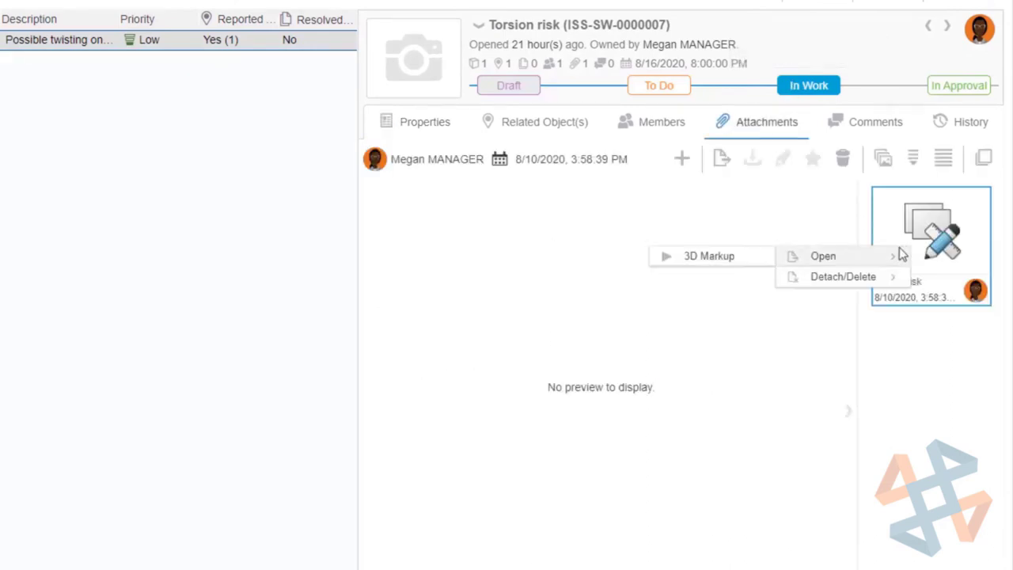
pyautogui.click(762, 256)
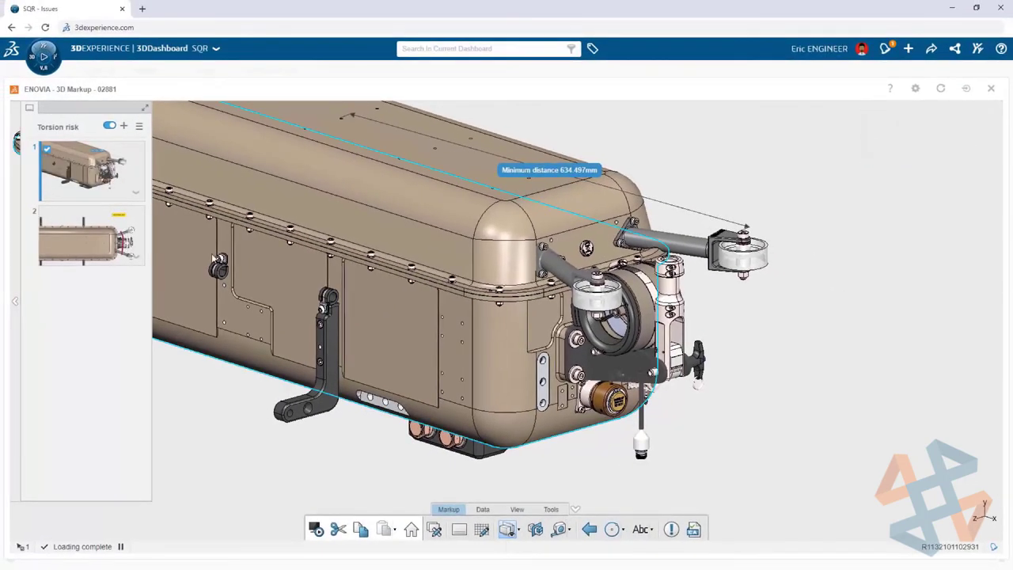
# On the 'Add stabilizer' markup, select the lower arm, then both roller arms, and close it.
pyautogui.click(88, 243)
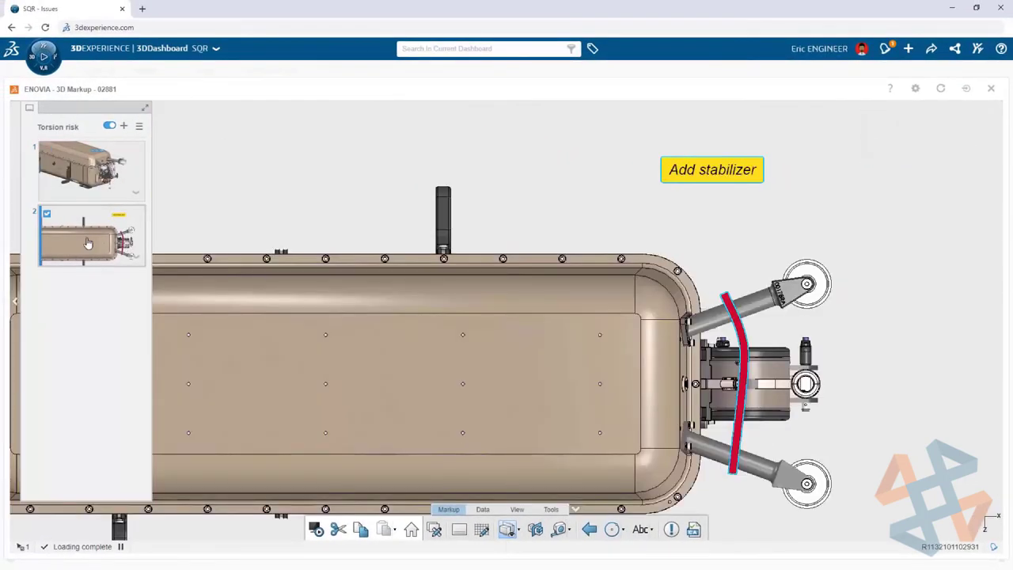
pyautogui.click(752, 472)
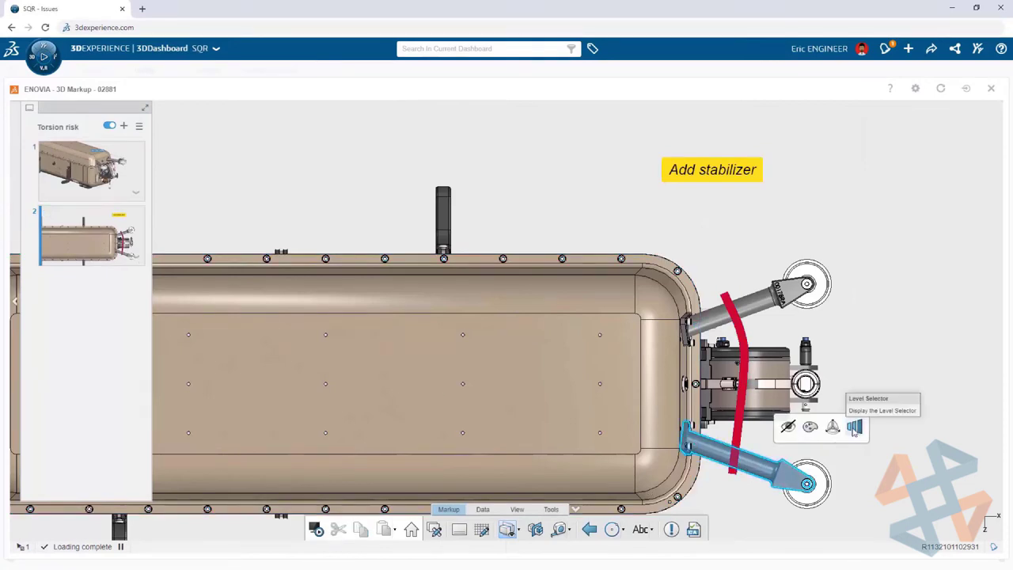
pyautogui.click(855, 428)
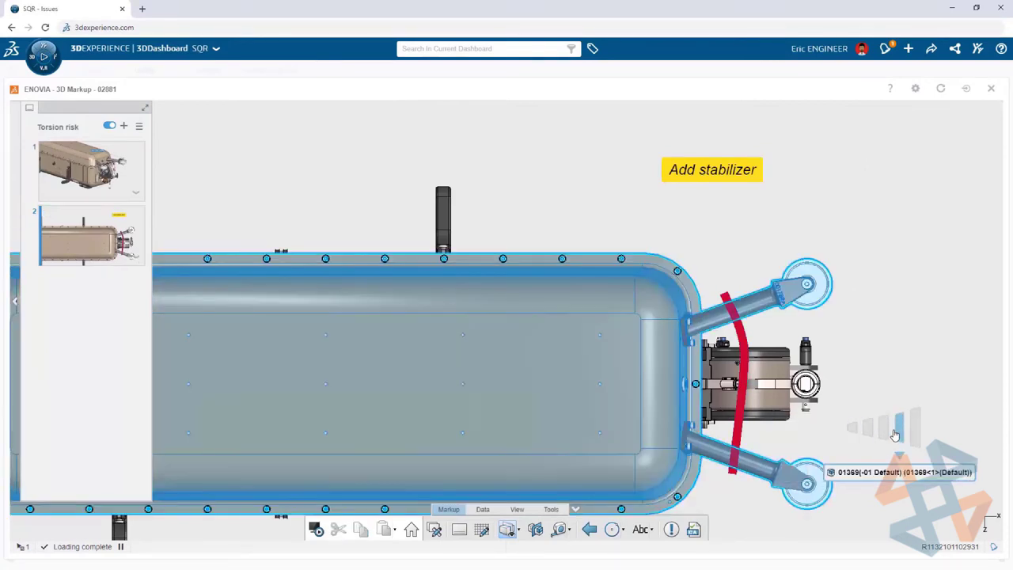
pyautogui.click(991, 89)
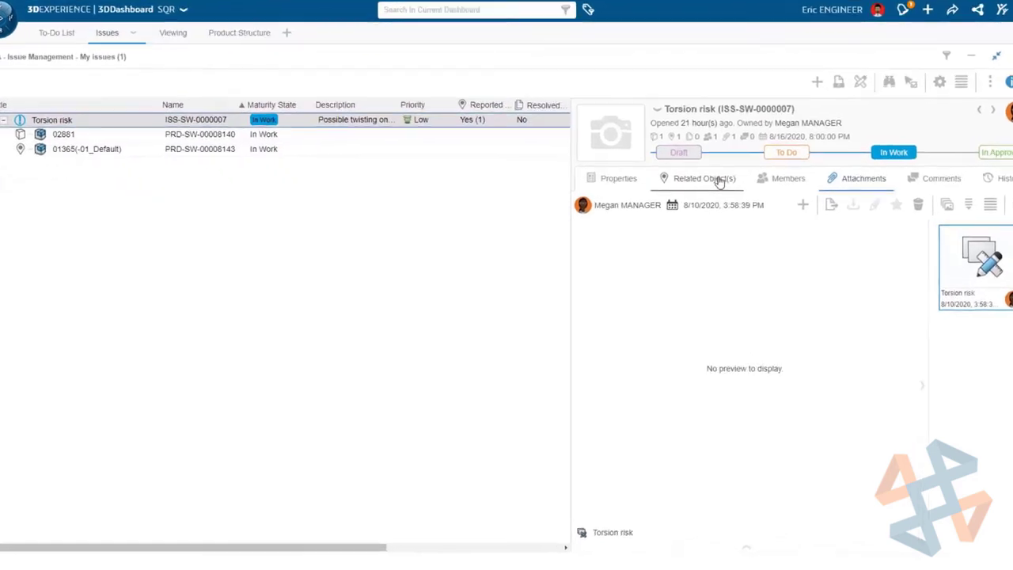
# Drag 01369 from the reported part's relations graph into the issue's Contexts and open it with SOLIDWORKS.
pyautogui.click(700, 203)
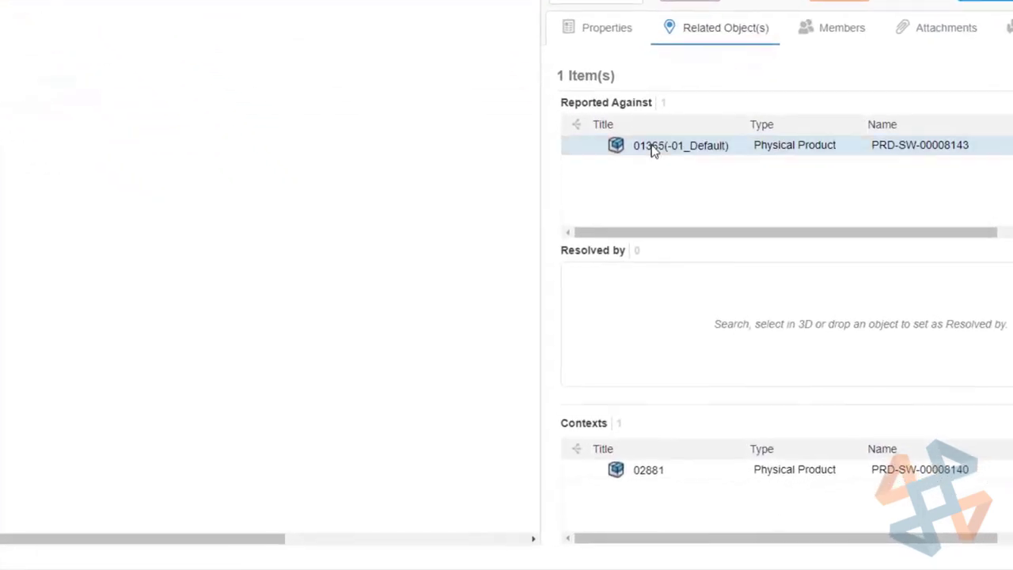
pyautogui.rightClick(654, 150)
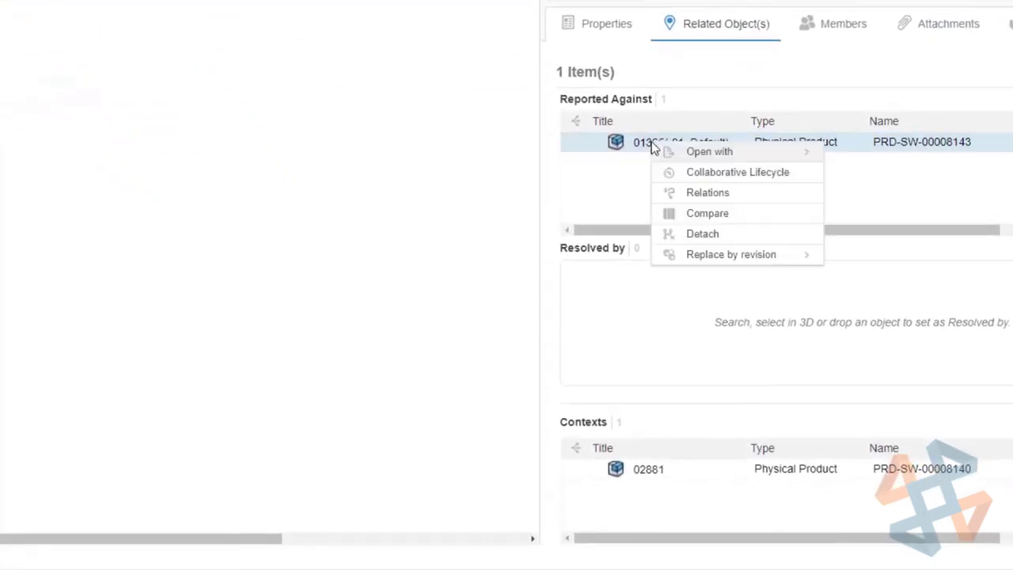
pyautogui.click(679, 195)
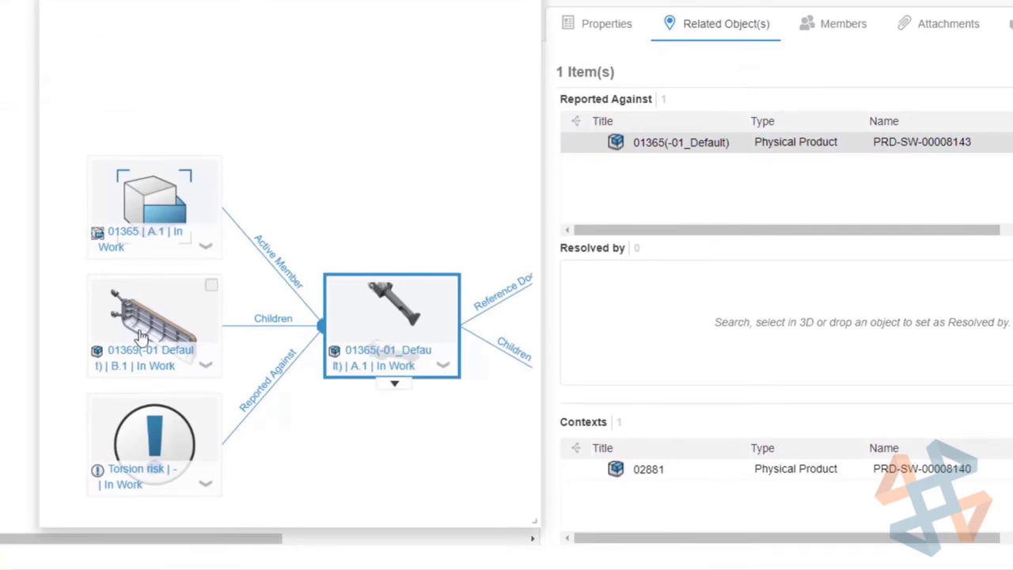
pyautogui.moveTo(152, 324); pyautogui.dragTo(639, 499)
pyautogui.rightClick(641, 497)
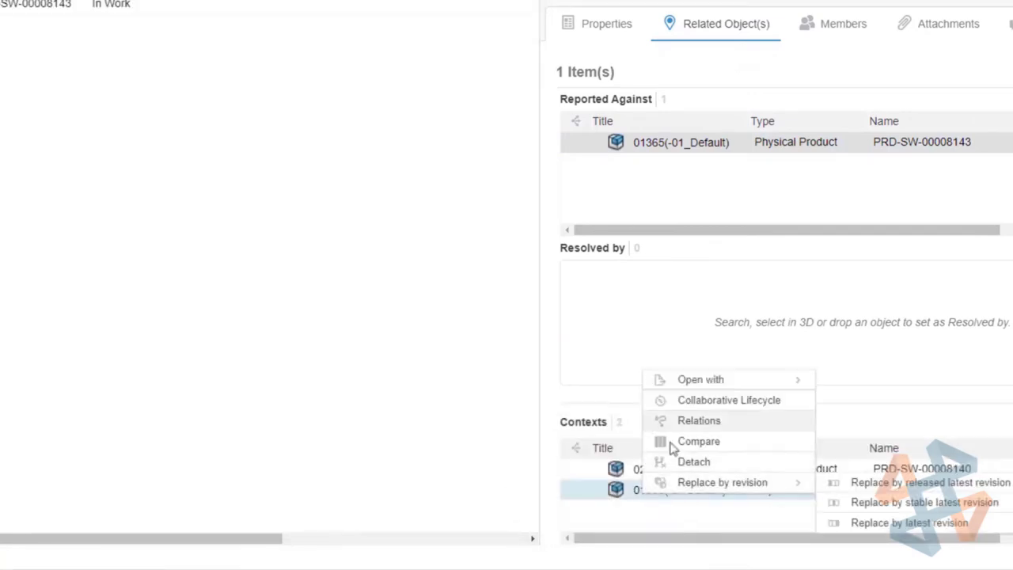
pyautogui.moveTo(699, 394)
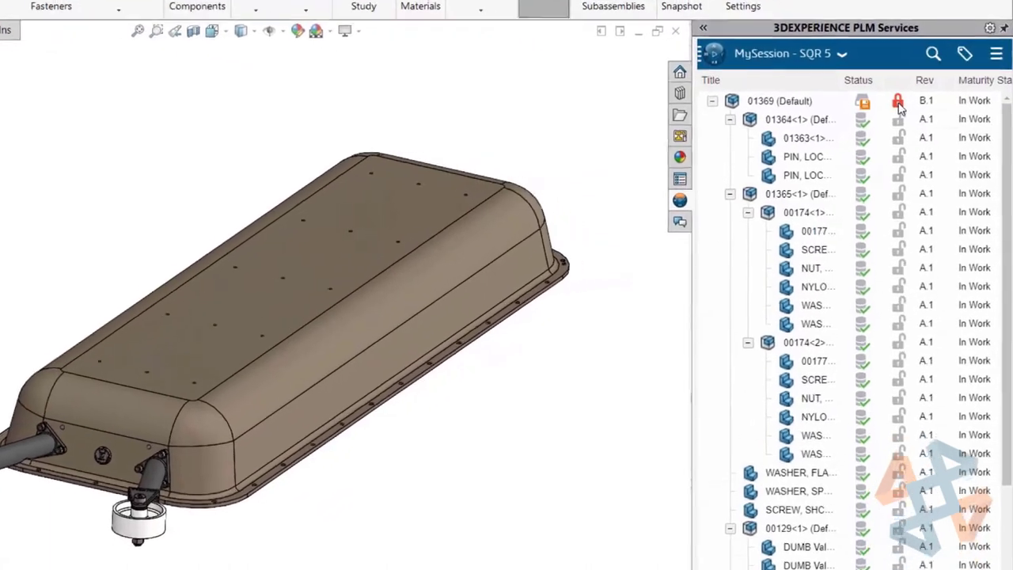
# Reserve the 01365<1> wheel-roller subassembly in the PLM Services tree and open it.
pyautogui.moveTo(910, 116)
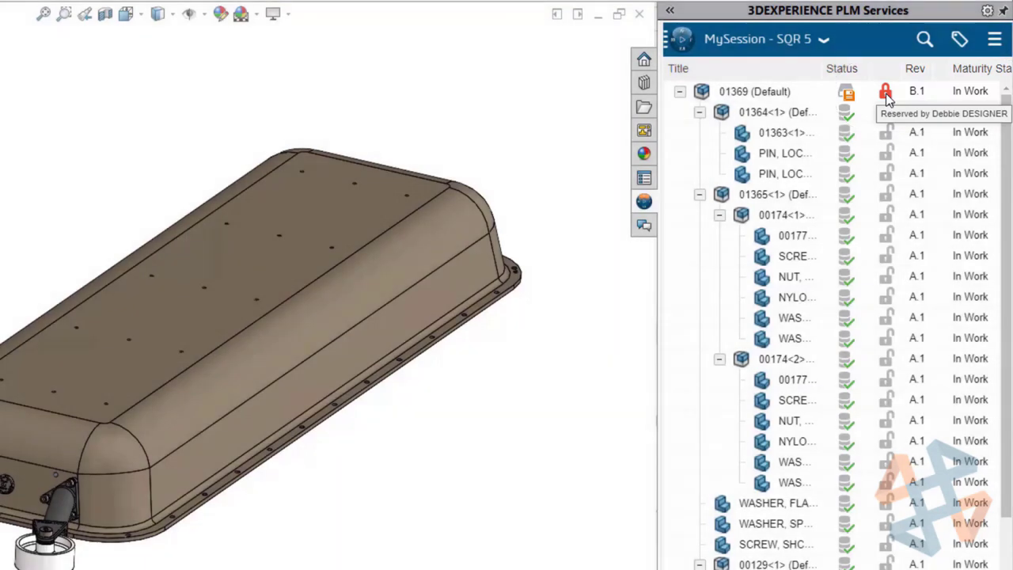
pyautogui.rightClick(765, 197)
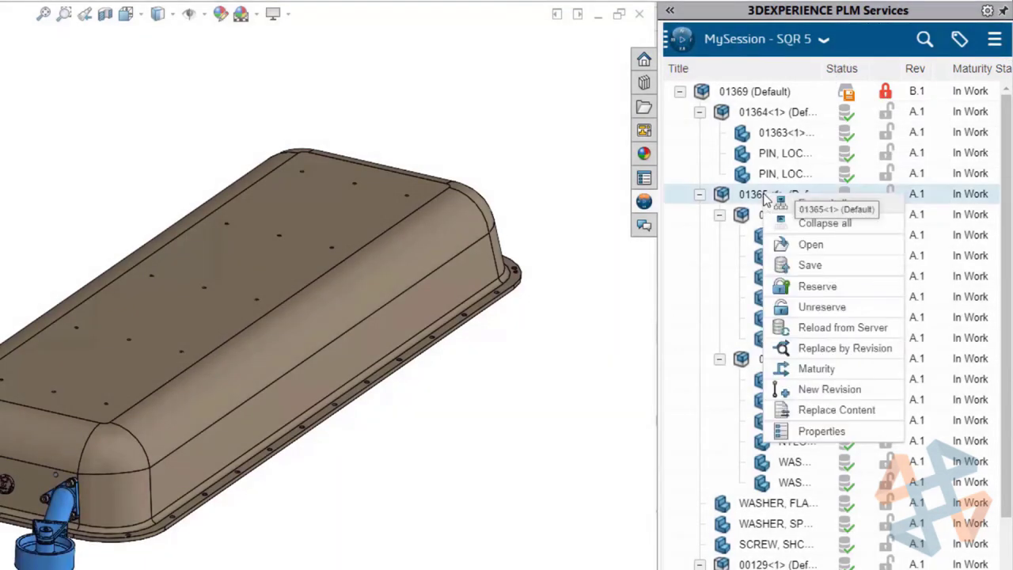
pyautogui.click(817, 287)
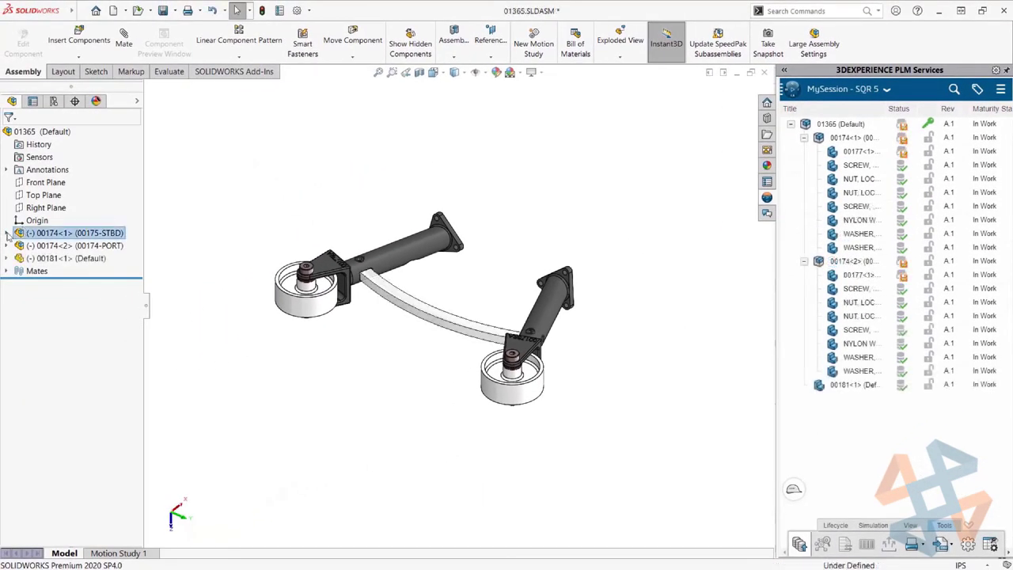
pyautogui.rightClick(831, 124)
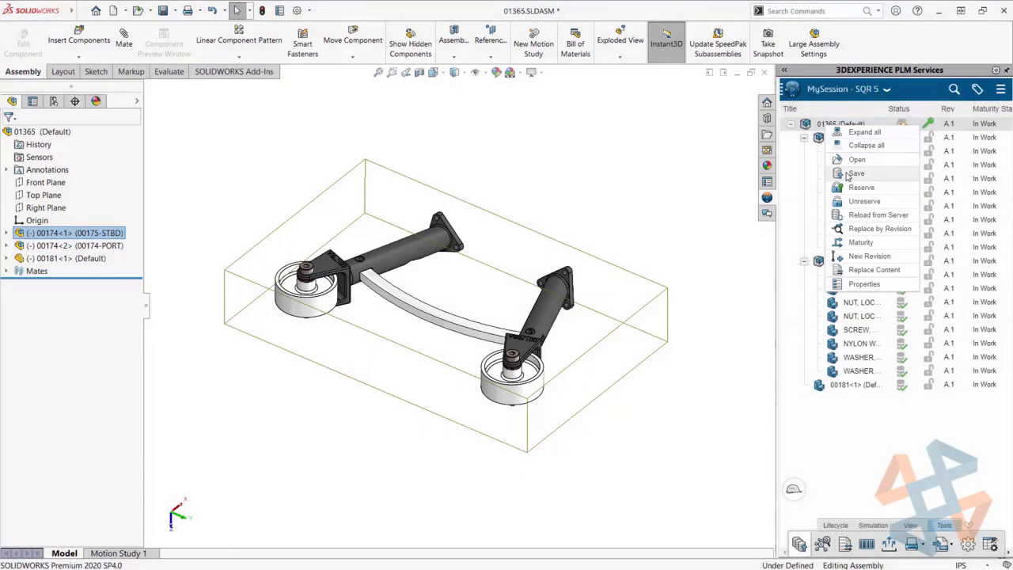
# Reserve the modified files and save the 01365 assembly and its parts to 3DEXPERIENCE.
pyautogui.click(847, 174)
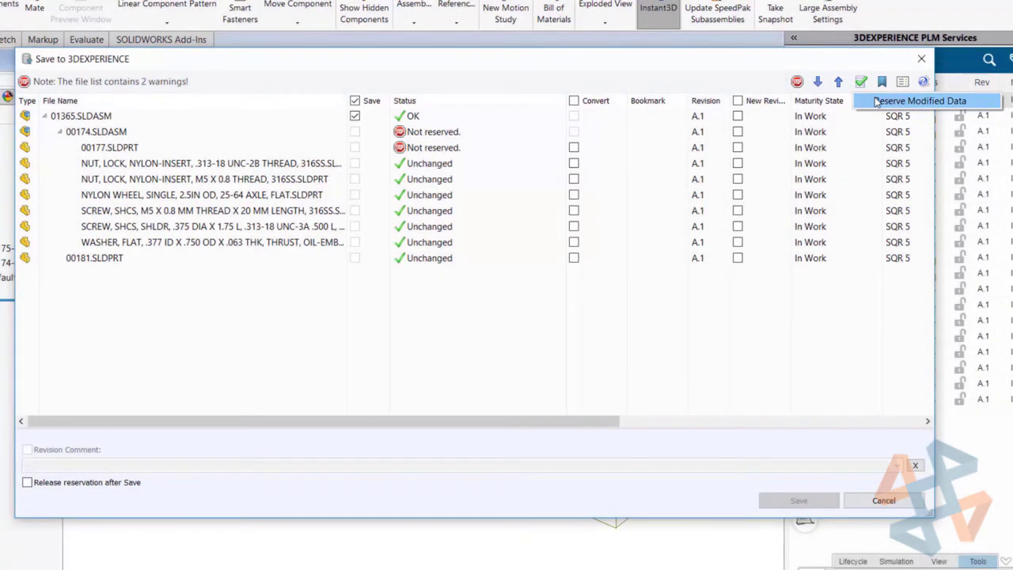
pyautogui.click(861, 82)
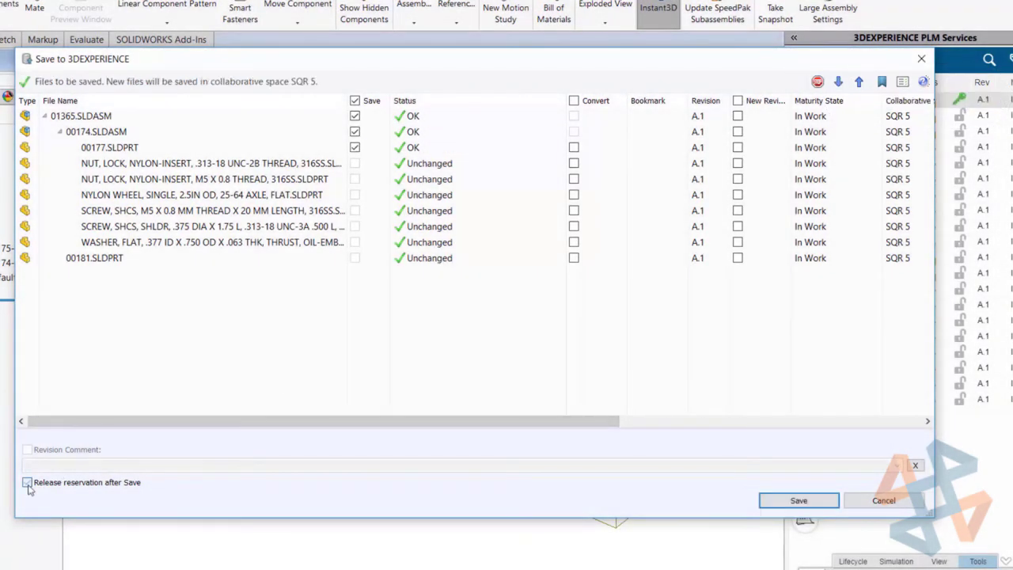
pyautogui.click(780, 501)
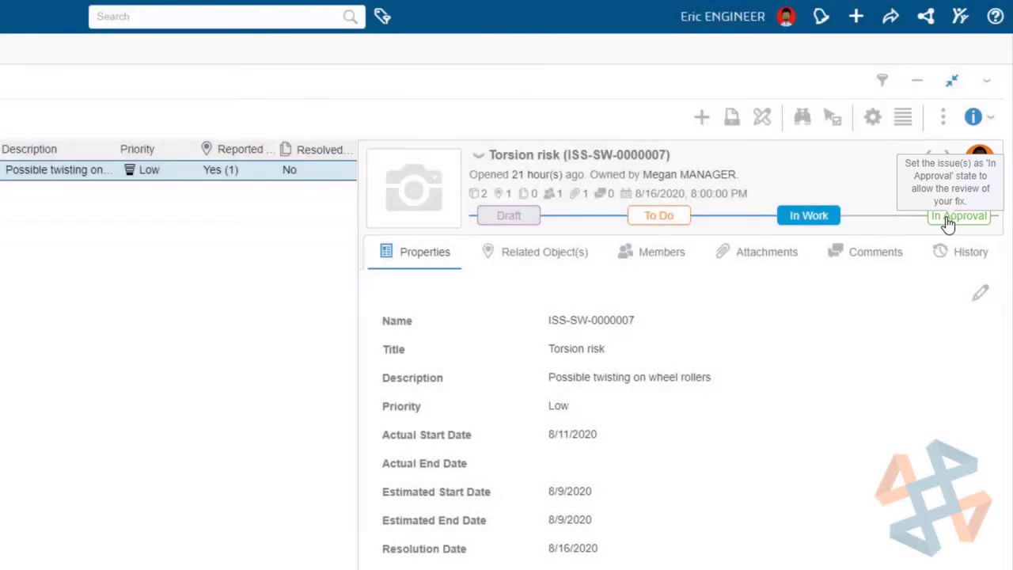
# Promote the Torsion risk issue to In Approval and bring up the 3DSwym conversations list.
pyautogui.click(947, 222)
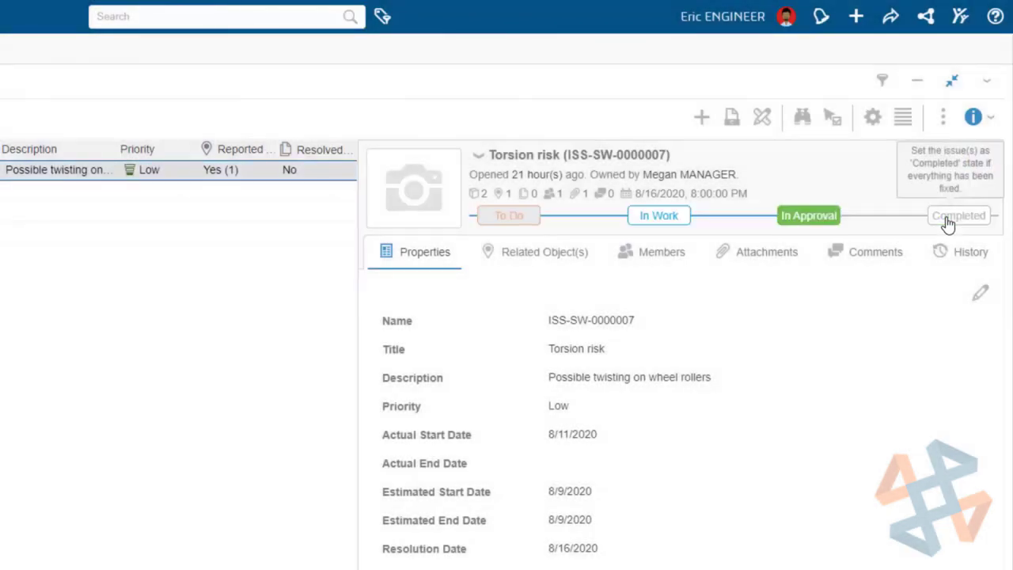
pyautogui.click(960, 17)
pyautogui.click(651, 80)
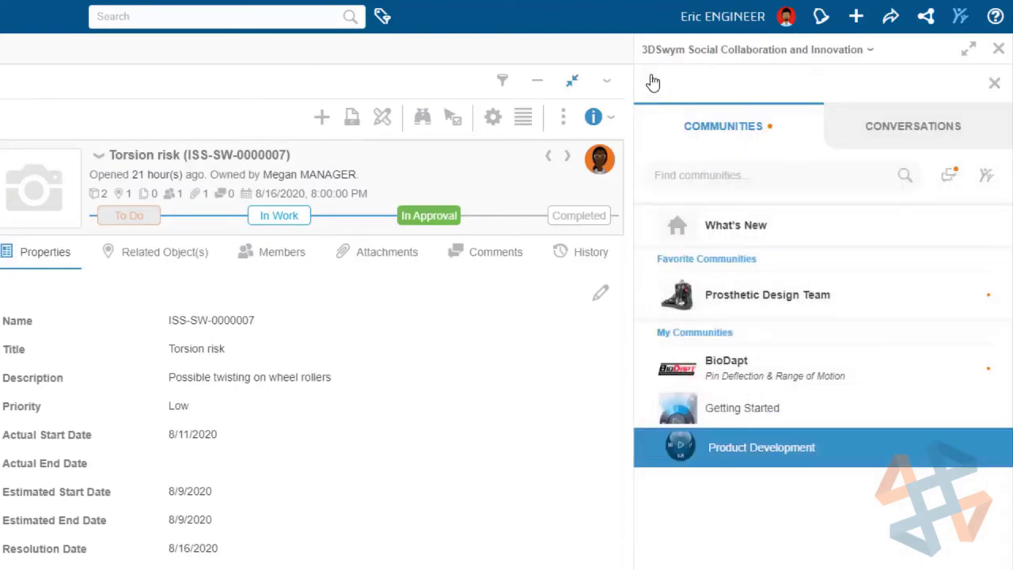
pyautogui.click(843, 131)
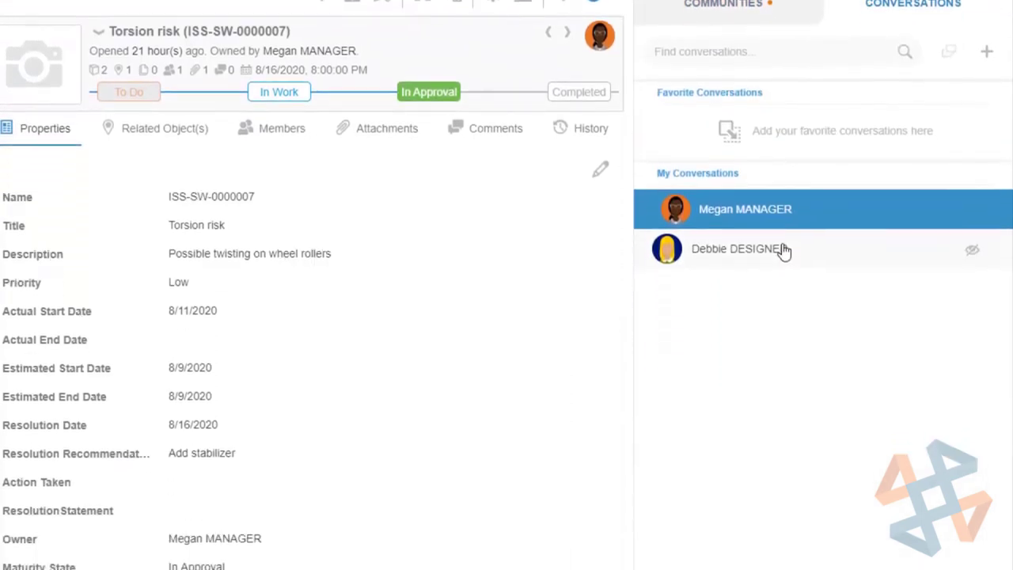
# Send the designer the message 'Refresh 1365,changes made' in a 3DSwym conversation.
pyautogui.click(783, 369)
pyautogui.click(703, 550)
pyautogui.write('Refresh 1365,changes made')
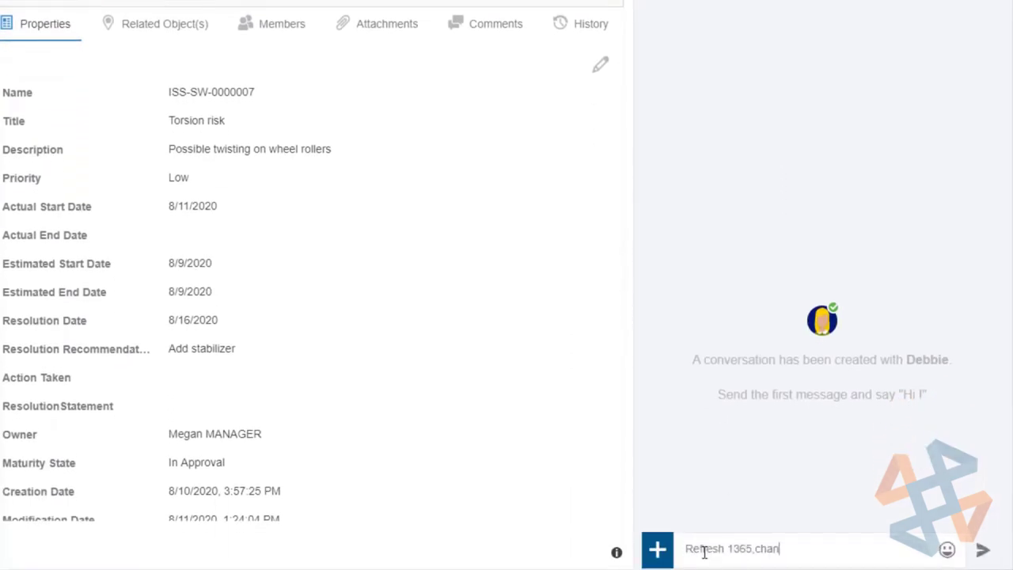
pyautogui.press('Return')
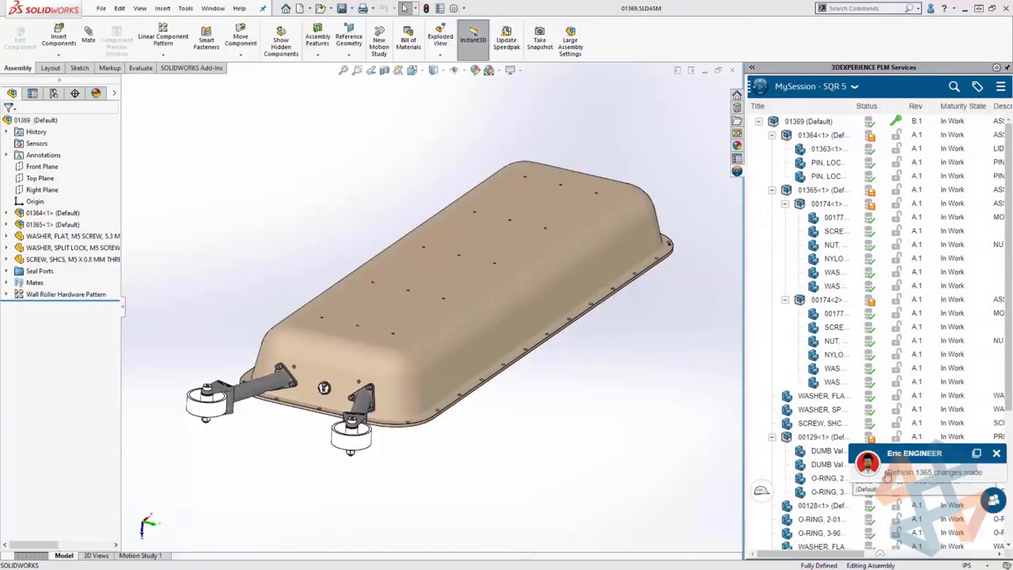
# Reload the updated 01365 assembly from the server.
pyautogui.rightClick(789, 192)
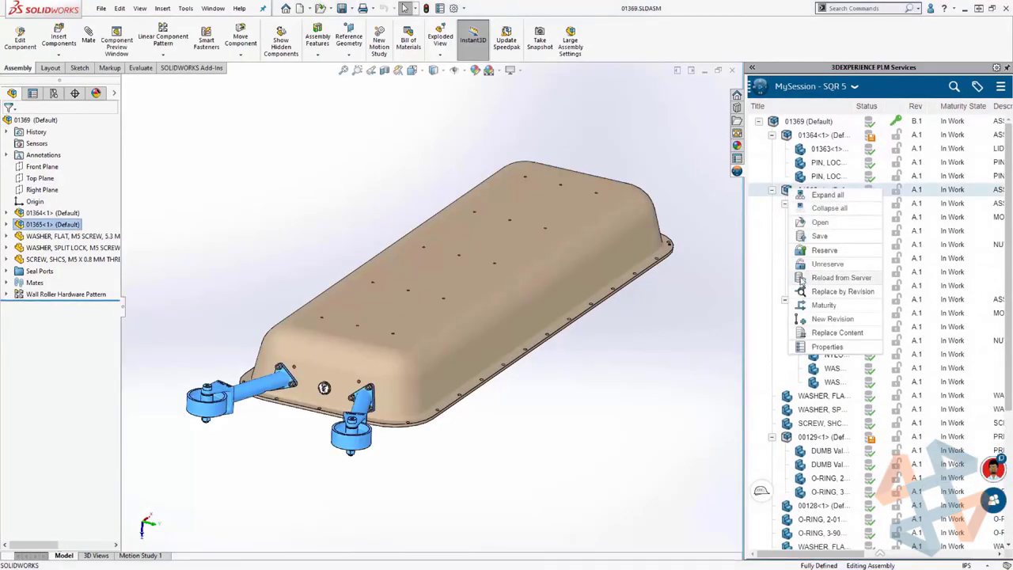
pyautogui.click(831, 278)
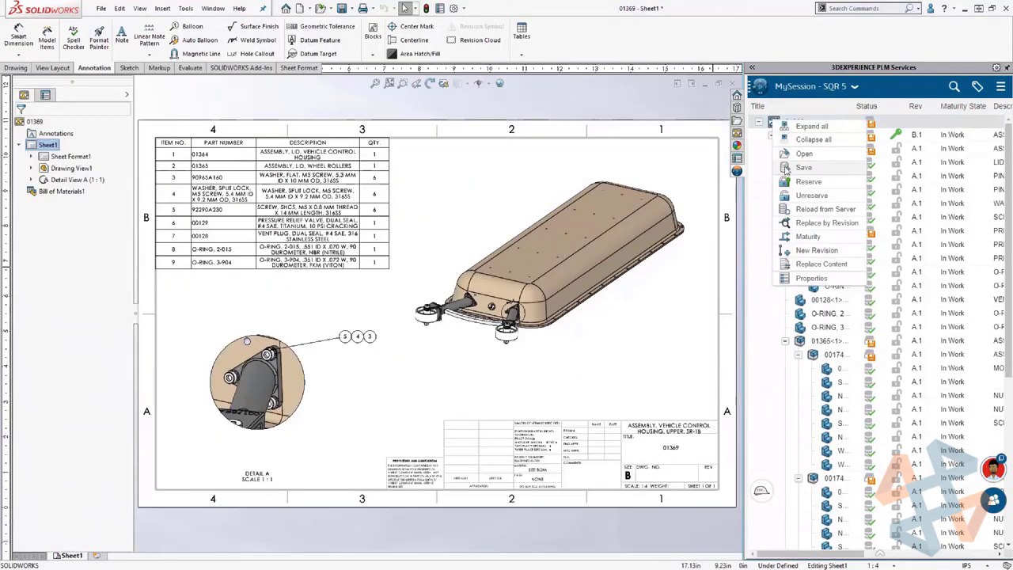
pyautogui.click(855, 88)
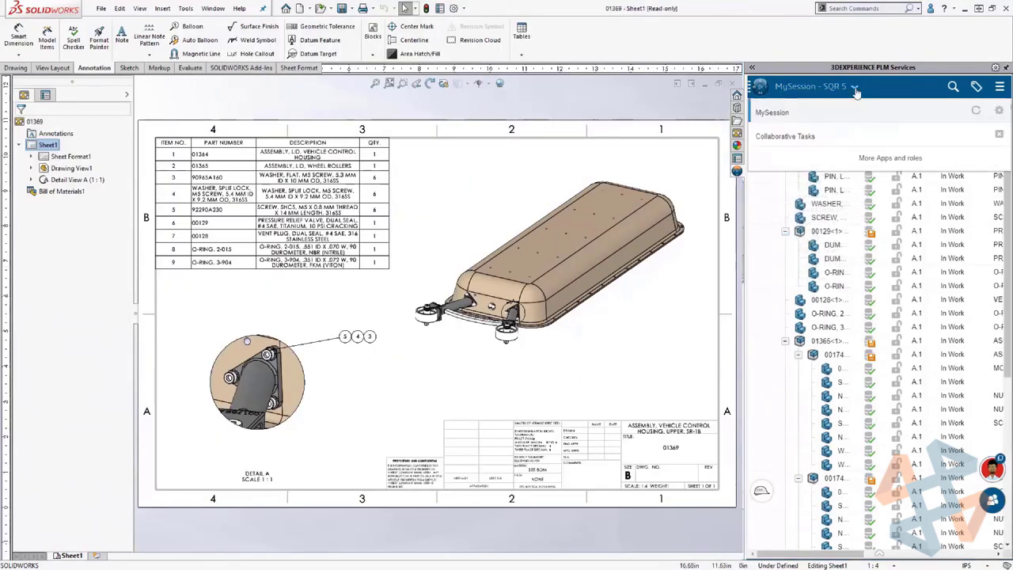
pyautogui.click(848, 132)
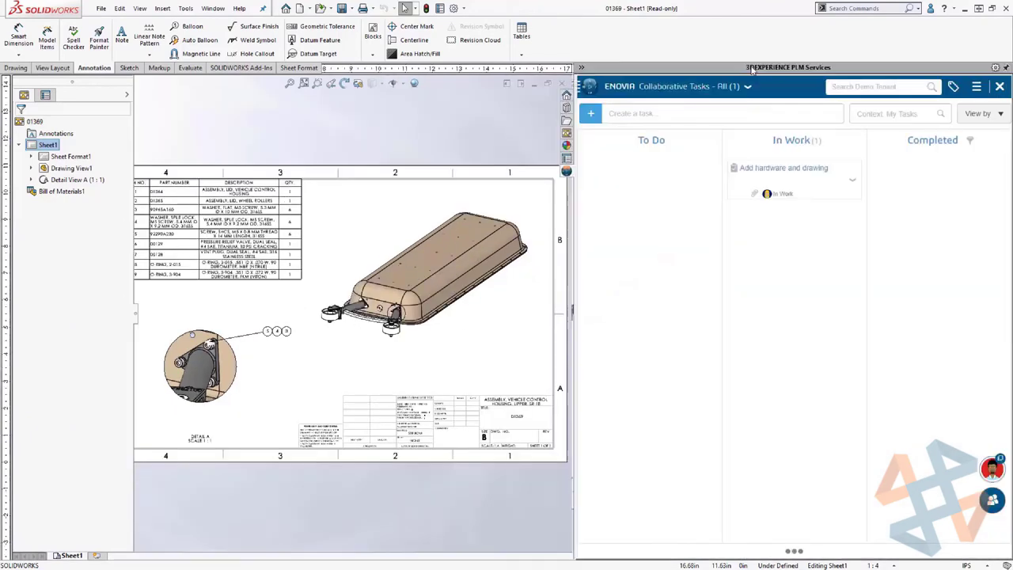
# Add 01369 as the deliverable of the Add hardware and drawing task.
pyautogui.click(827, 175)
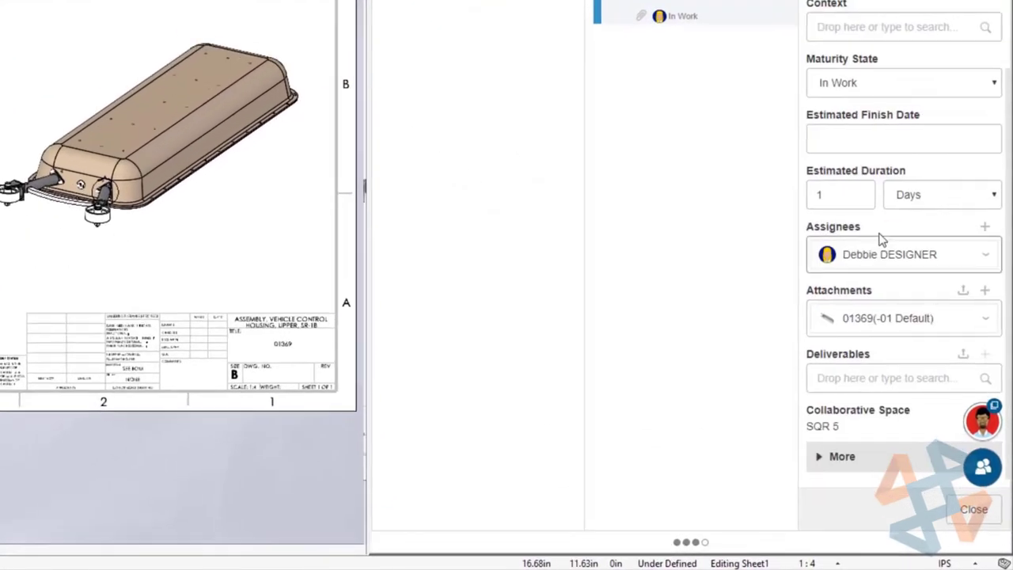
pyautogui.click(918, 525)
pyautogui.write('01369')
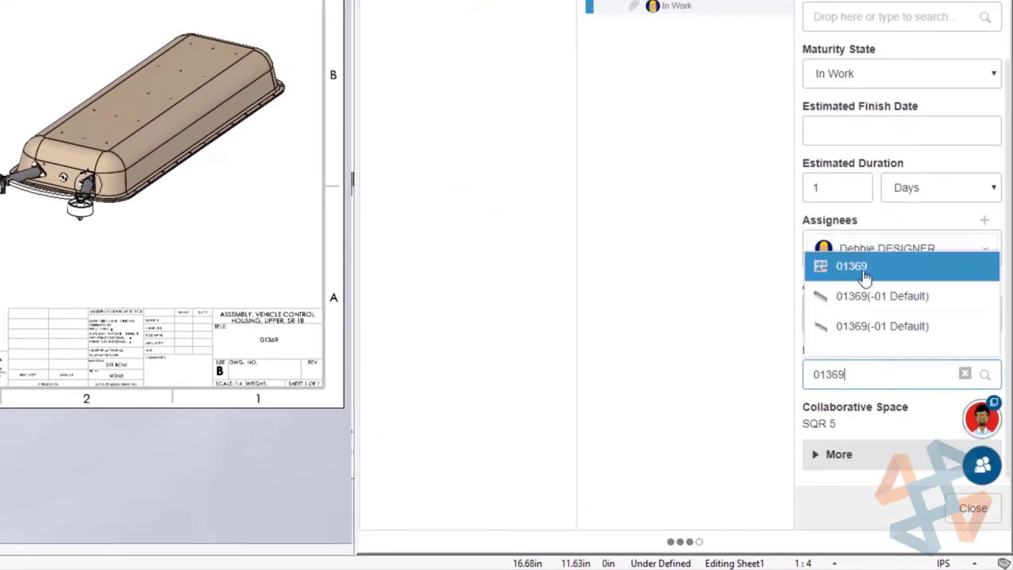
pyautogui.press('Return')
# Post an 'All done' comment mentioning the manager and move the task to Completed.
pyautogui.click(875, 122)
pyautogui.click(855, 208)
pyautogui.write('@Megan')
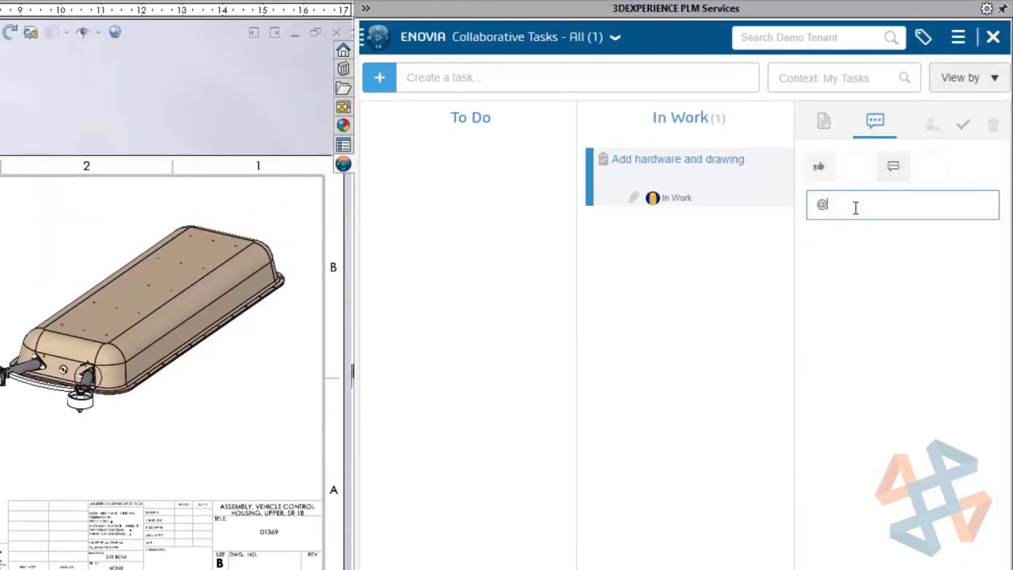
pyautogui.click(865, 237)
pyautogui.write('All done')
pyautogui.click(990, 206)
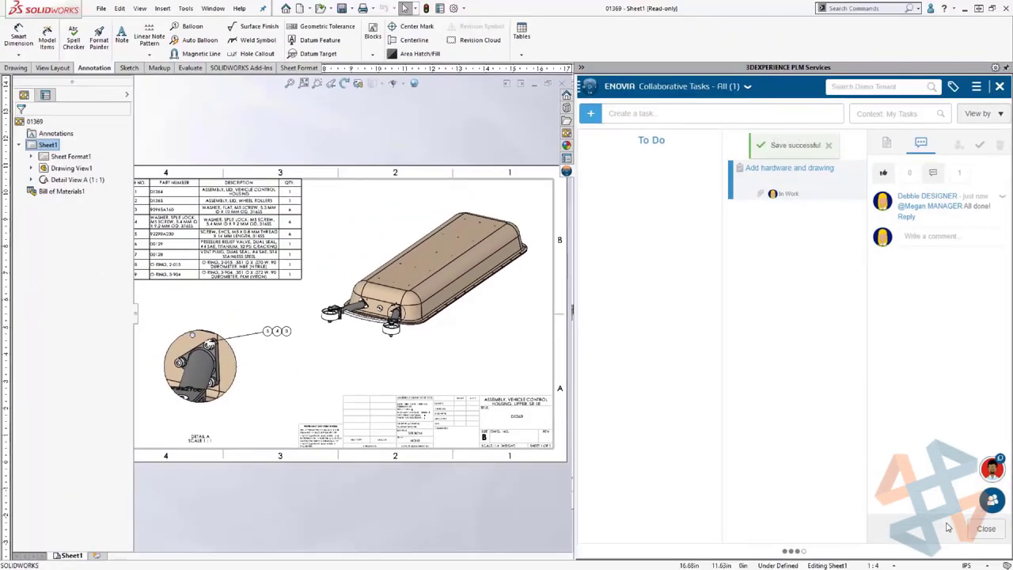
pyautogui.click(981, 528)
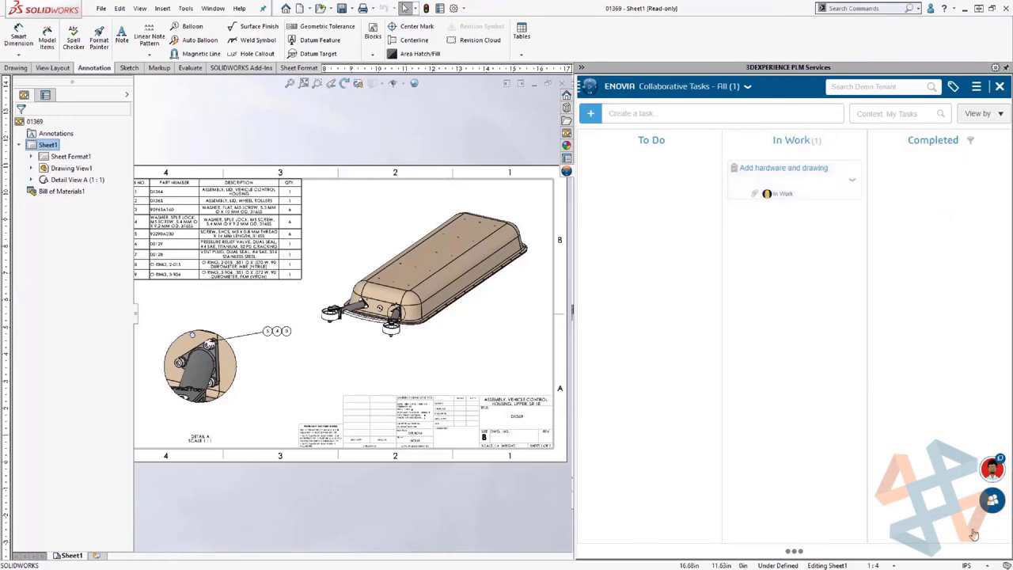
pyautogui.moveTo(811, 194); pyautogui.dragTo(934, 178)
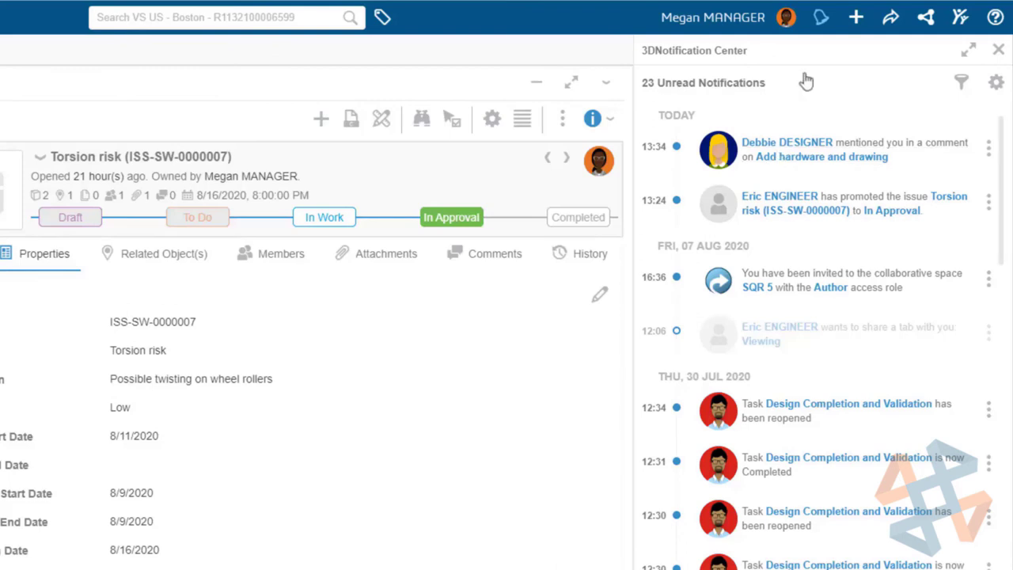
# Open the Torsion risk markup attachment as a 3D Markup.
pyautogui.click(820, 17)
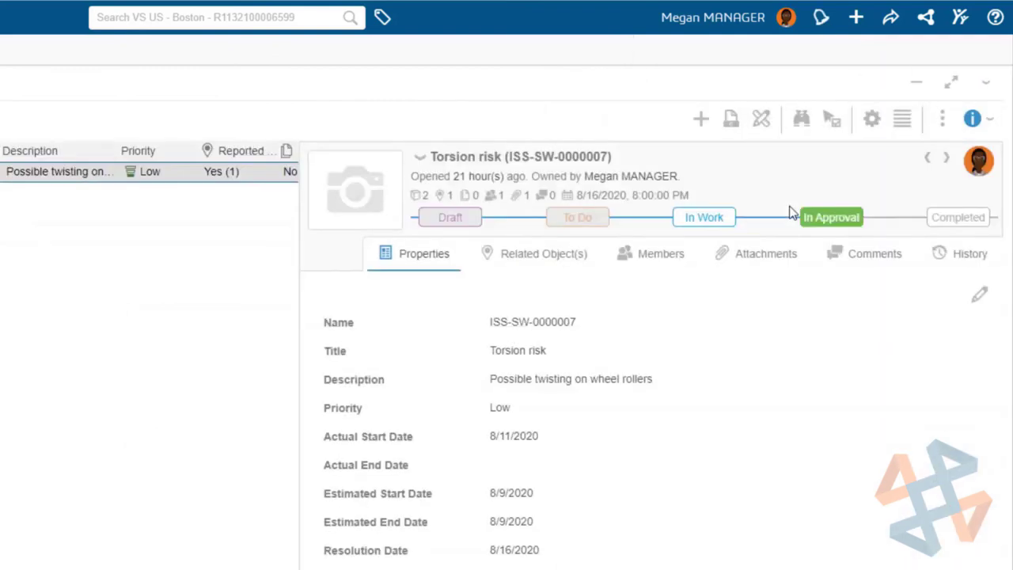
pyautogui.click(766, 255)
pyautogui.rightClick(895, 389)
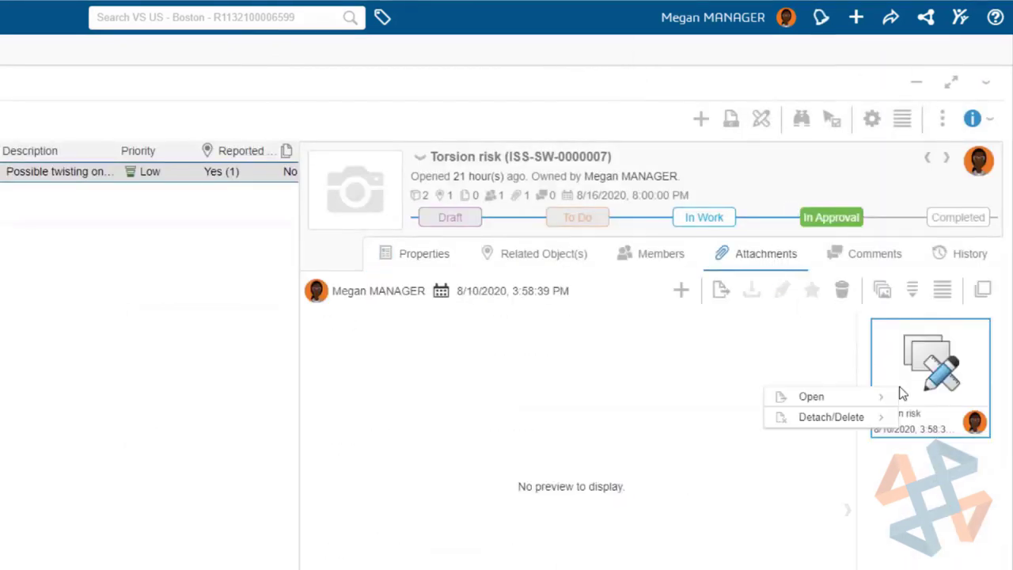
pyautogui.moveTo(897, 391)
pyautogui.click(730, 391)
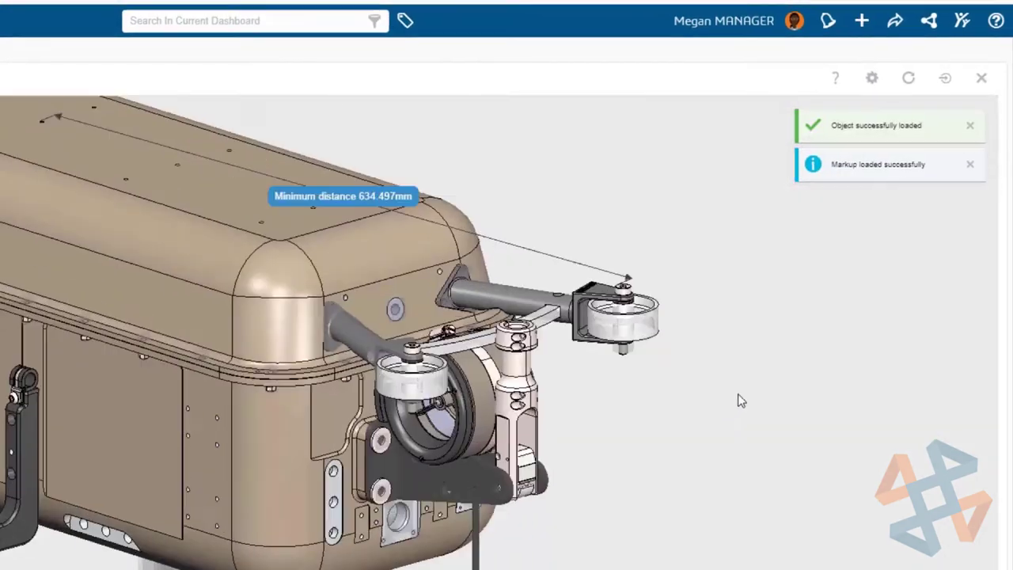
# Inspect the markup model, close it, and set the Torsion risk issue to Completed.
pyautogui.scroll(5, 721, 398)
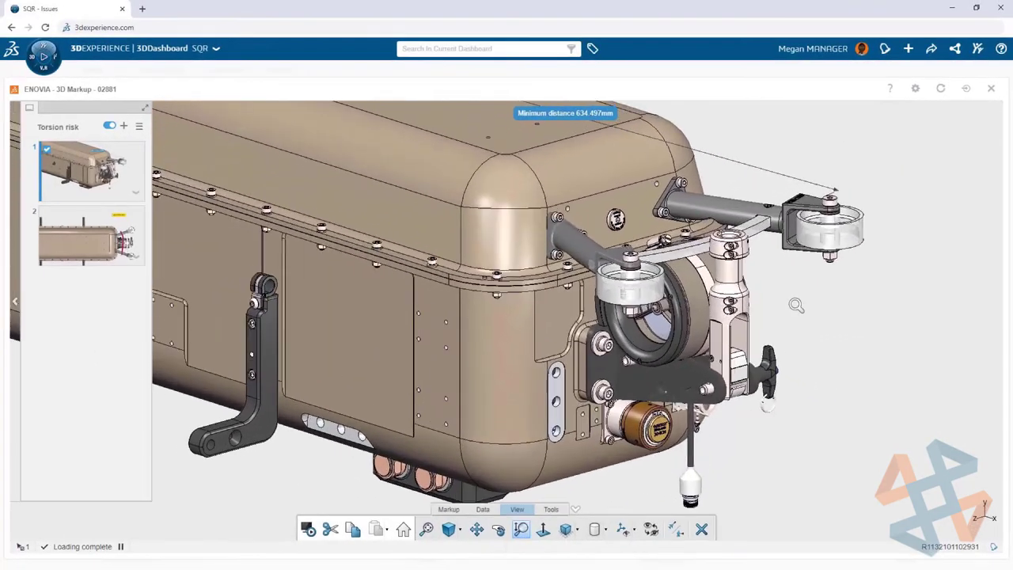
pyautogui.moveTo(797, 300); pyautogui.dragTo(808, 358, button='middle')
pyautogui.moveTo(808, 359); pyautogui.dragTo(893, 480)
pyautogui.click(991, 91)
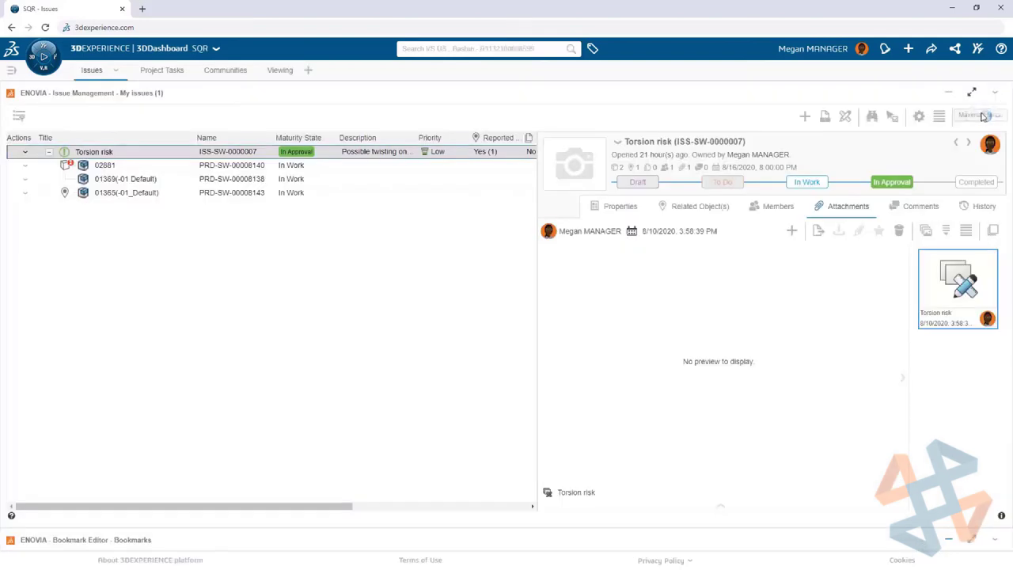
pyautogui.click(958, 184)
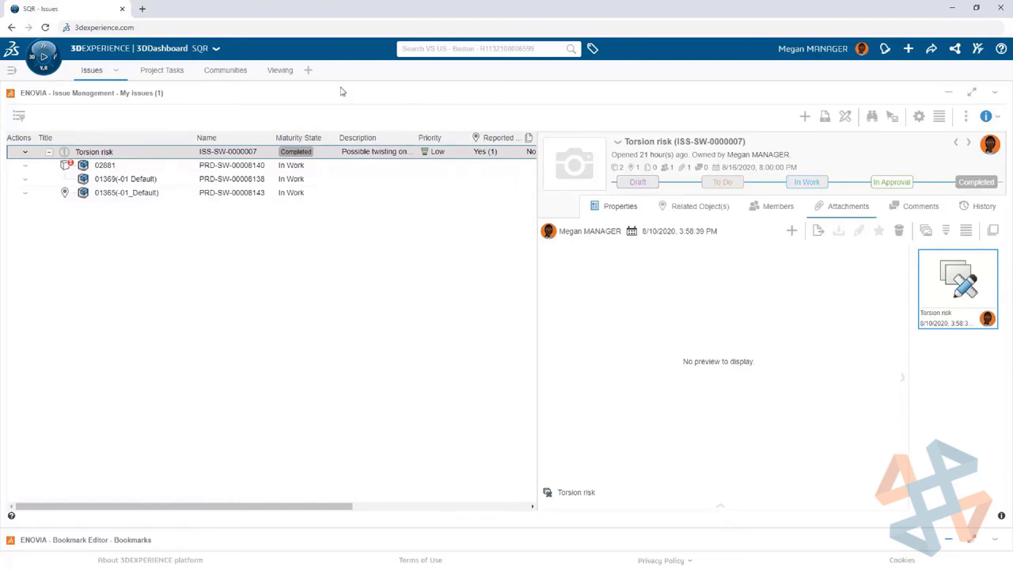
pyautogui.click(279, 70)
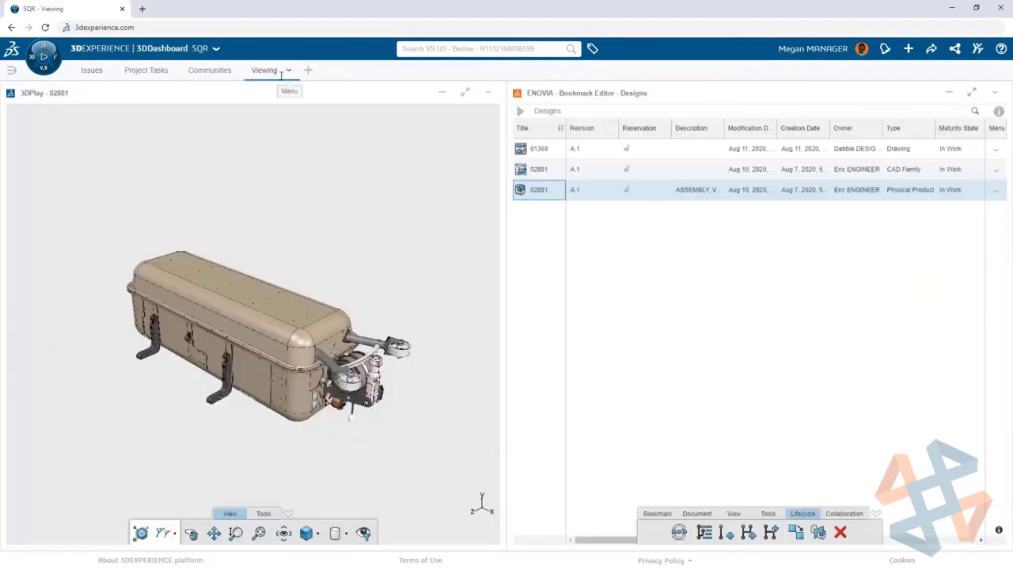
# Load the 01369 drawing into the 3DPlay viewer and check the full sheet enlarged.
pyautogui.keyDown('ctrl'); pyautogui.click(539, 149); pyautogui.keyUp('ctrl')
pyautogui.moveTo(539, 149); pyautogui.dragTo(302, 252)
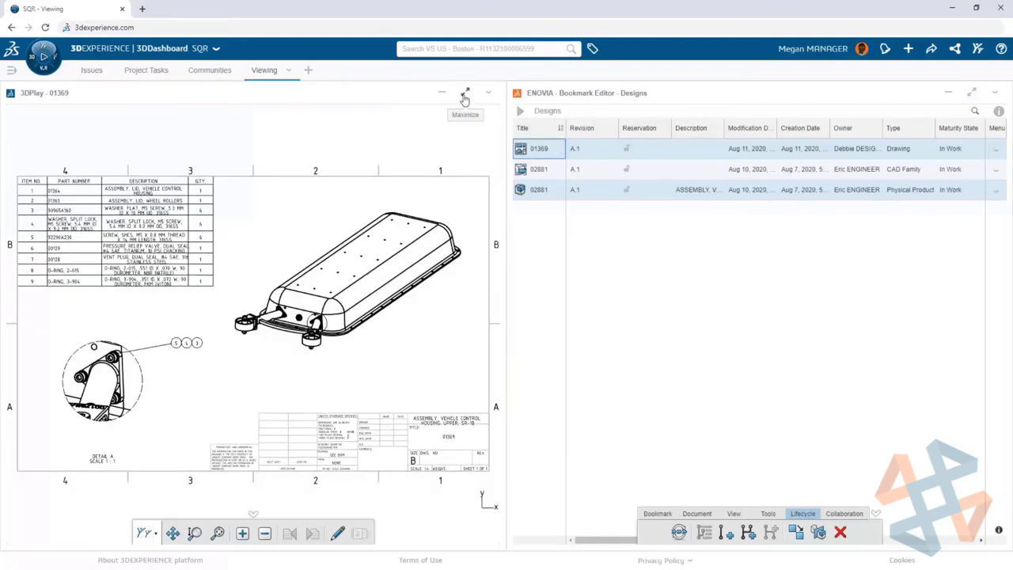
pyautogui.click(466, 94)
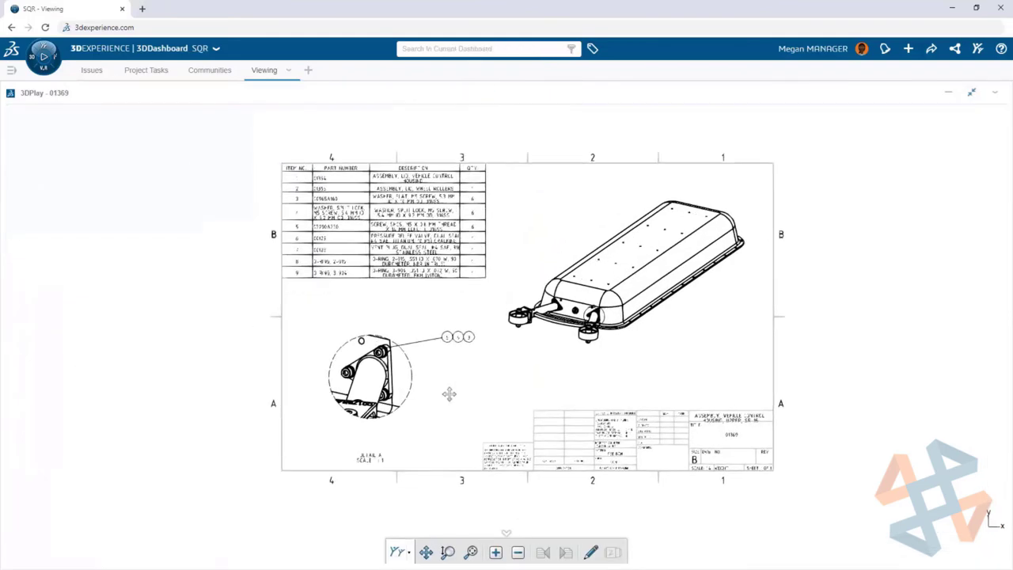
pyautogui.scroll(10, 545, 333)
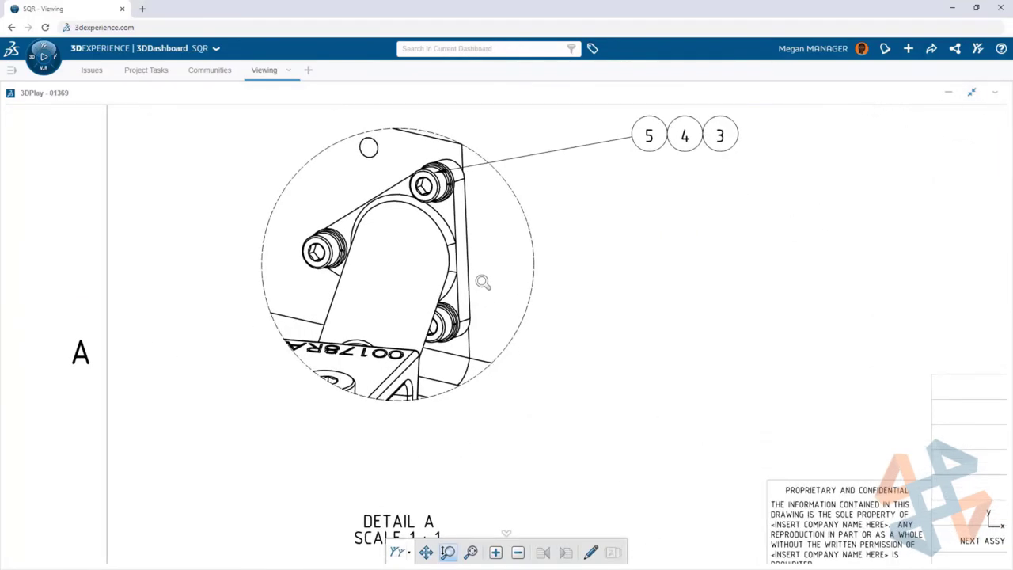
pyautogui.click(471, 552)
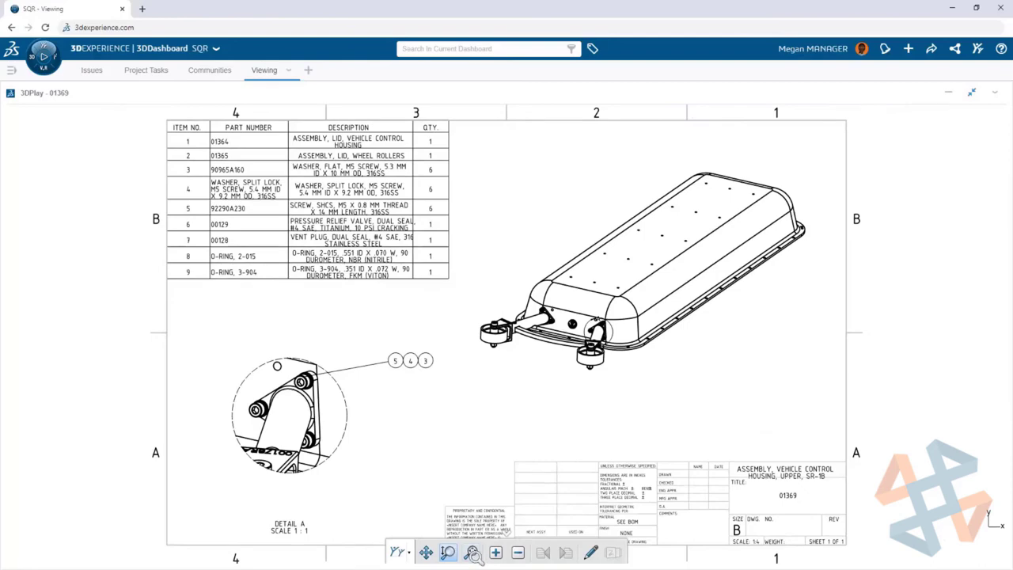
pyautogui.click(972, 93)
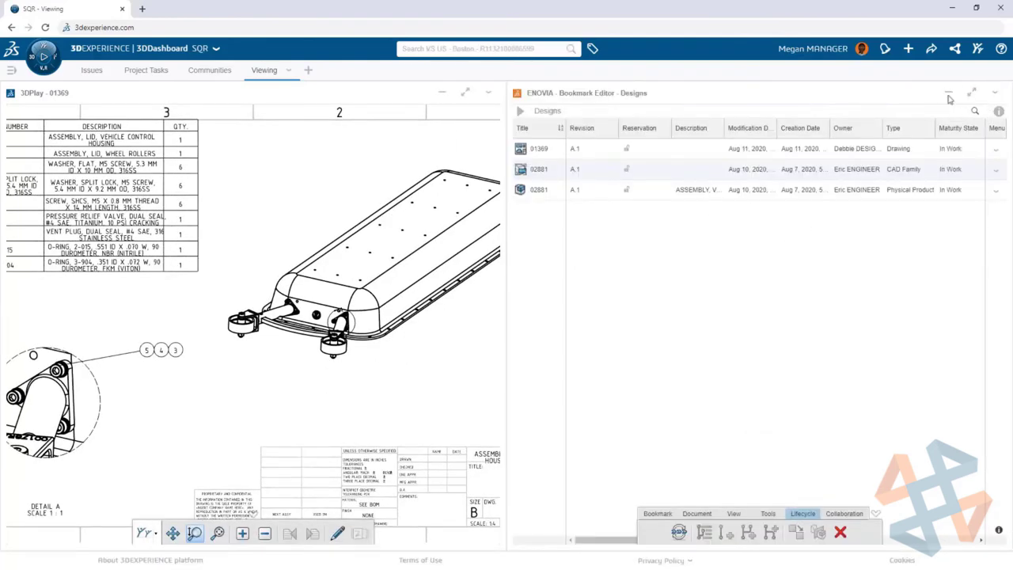
# Promote the 01369 drawing's maturity to Released.
pyautogui.click(554, 148)
pyautogui.click(679, 533)
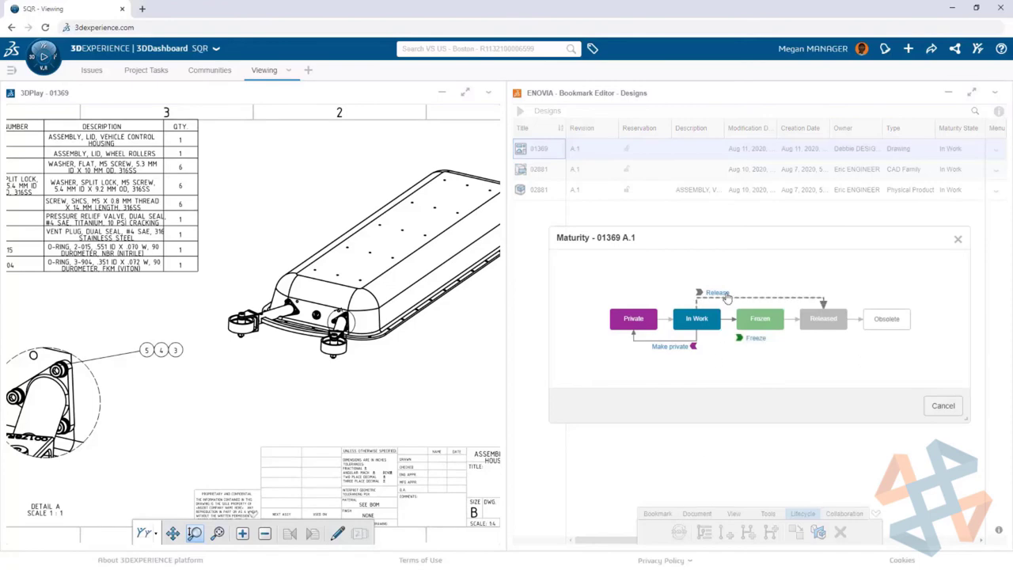
pyautogui.click(722, 294)
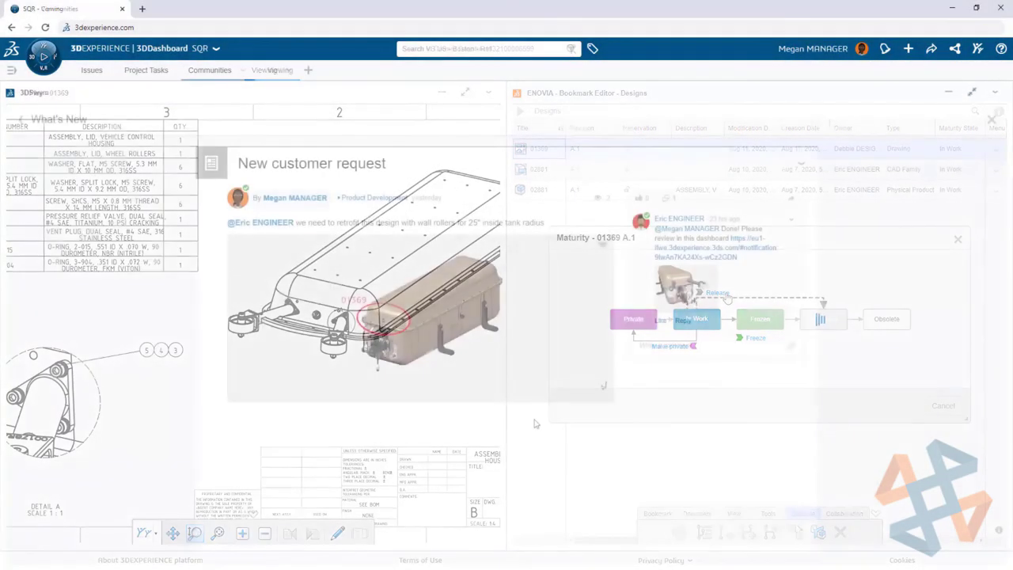
# Comment 'Thanks everyone, I'm off to see the customer' on the New customer request post.
pyautogui.click(645, 348)
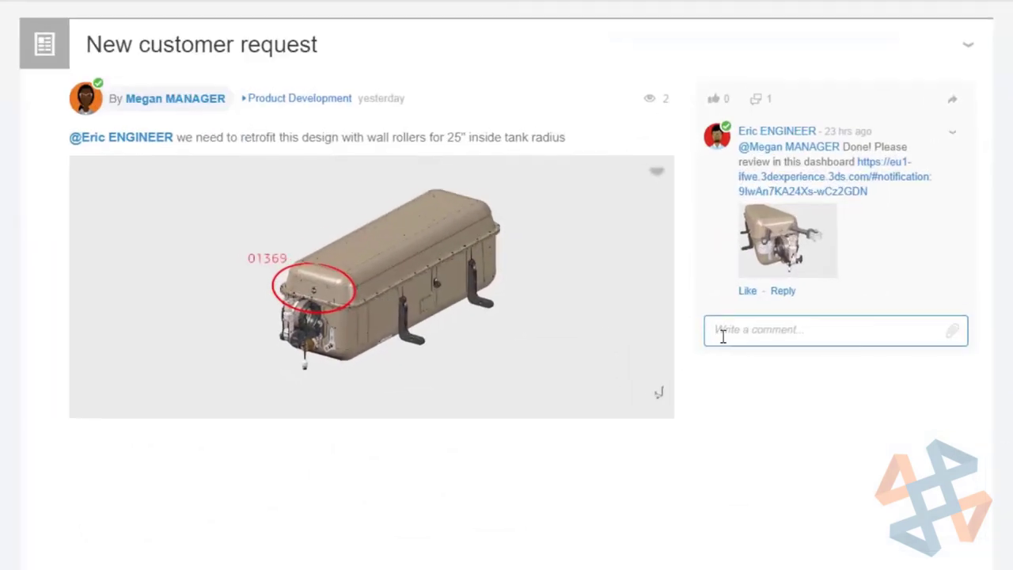
pyautogui.write("Thanks everyone, I'm off to ")
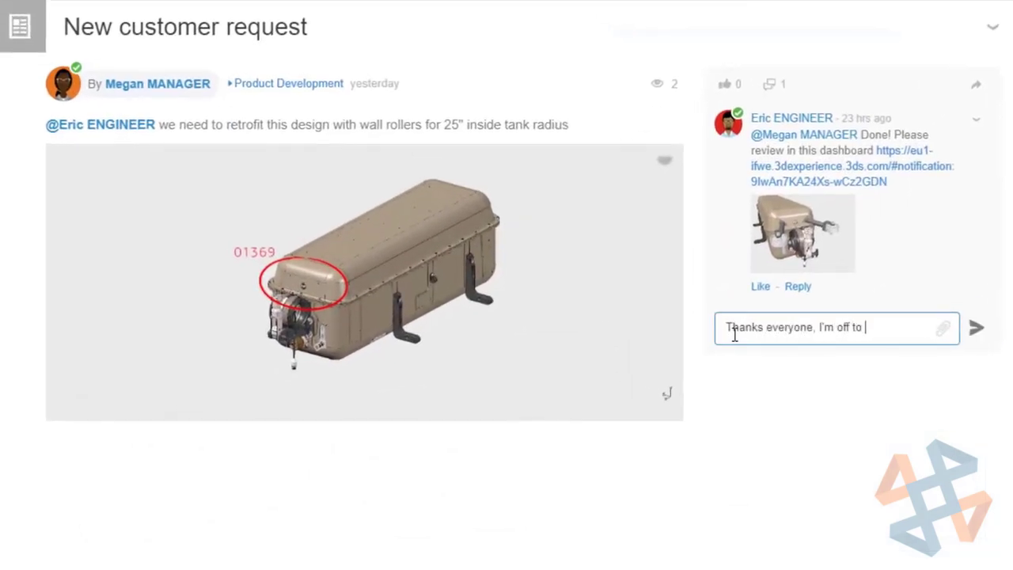
pyautogui.write('see the customer')
pyautogui.press('Return')
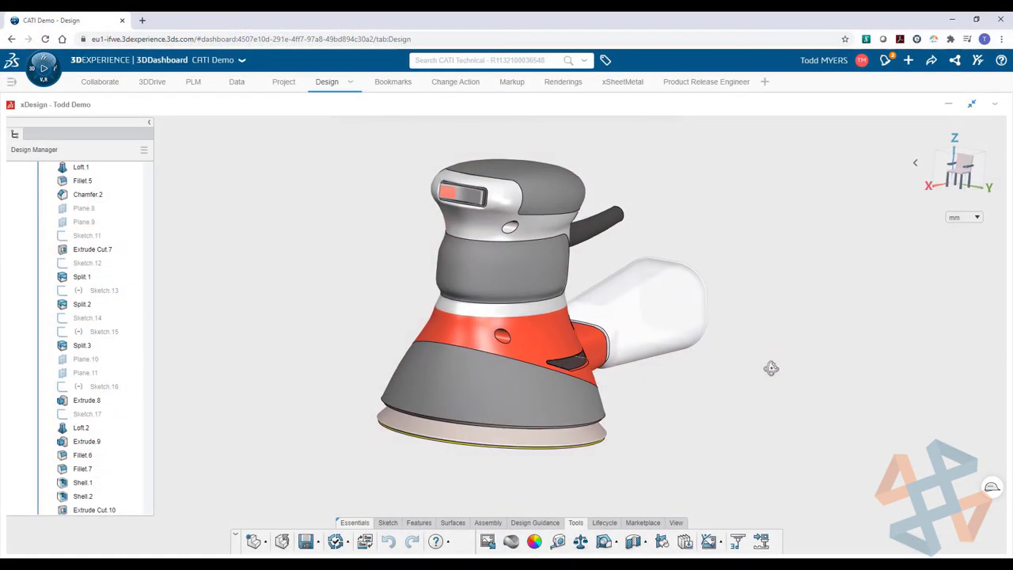
# Insert a subdivision cylinder at the origin with extra side segments, stretched taller, at Scale 104.
pyautogui.moveTo(787, 362); pyautogui.dragTo(745, 391, button='middle')
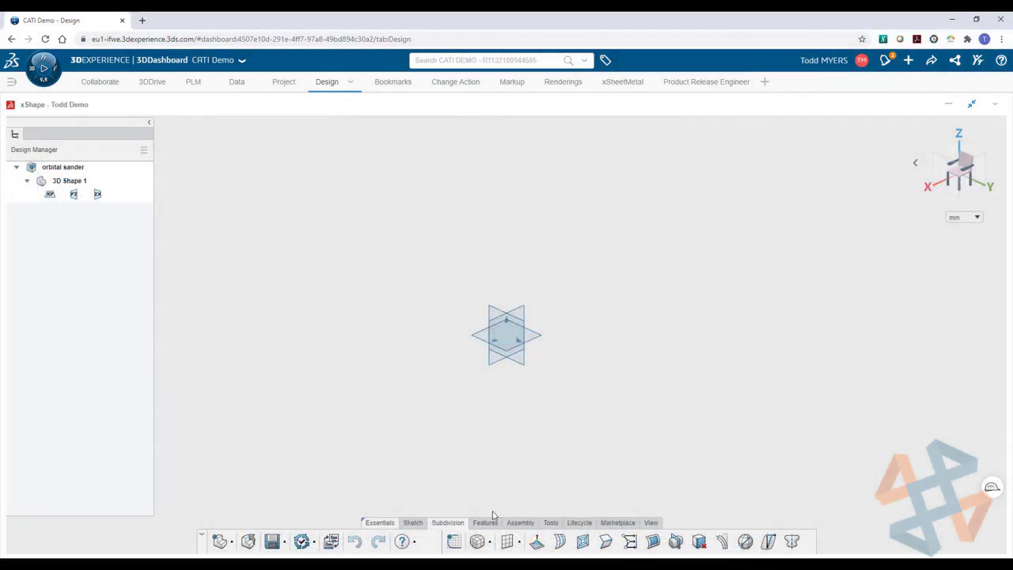
pyautogui.click(490, 543)
pyautogui.click(493, 448)
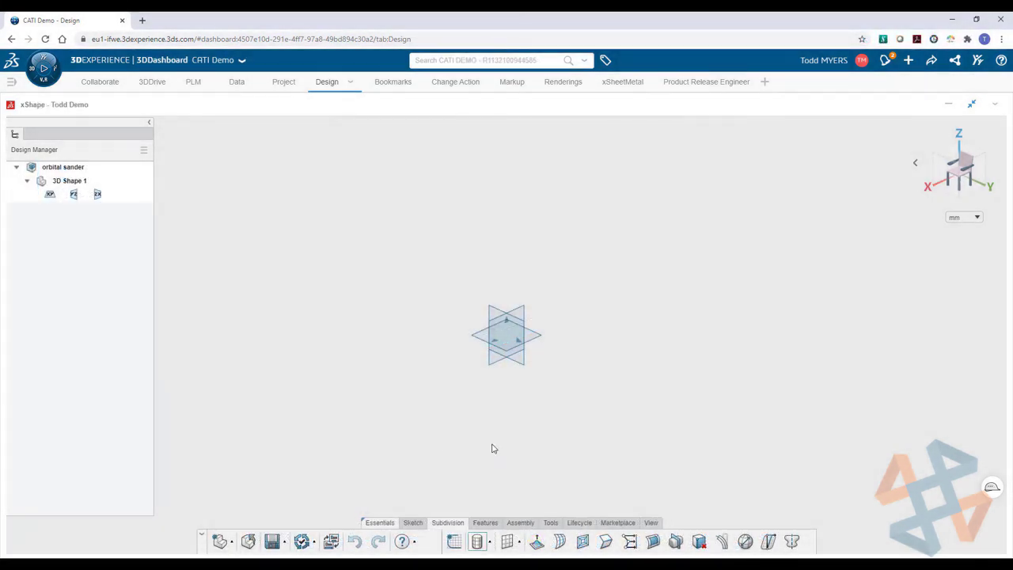
pyautogui.click(511, 339)
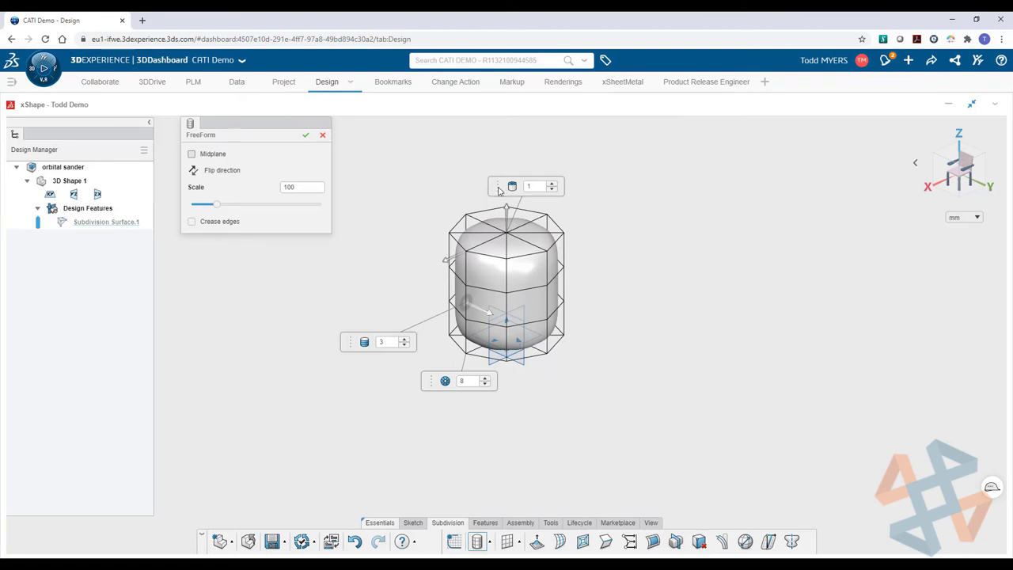
pyautogui.moveTo(499, 189); pyautogui.dragTo(625, 177)
pyautogui.click(679, 171)
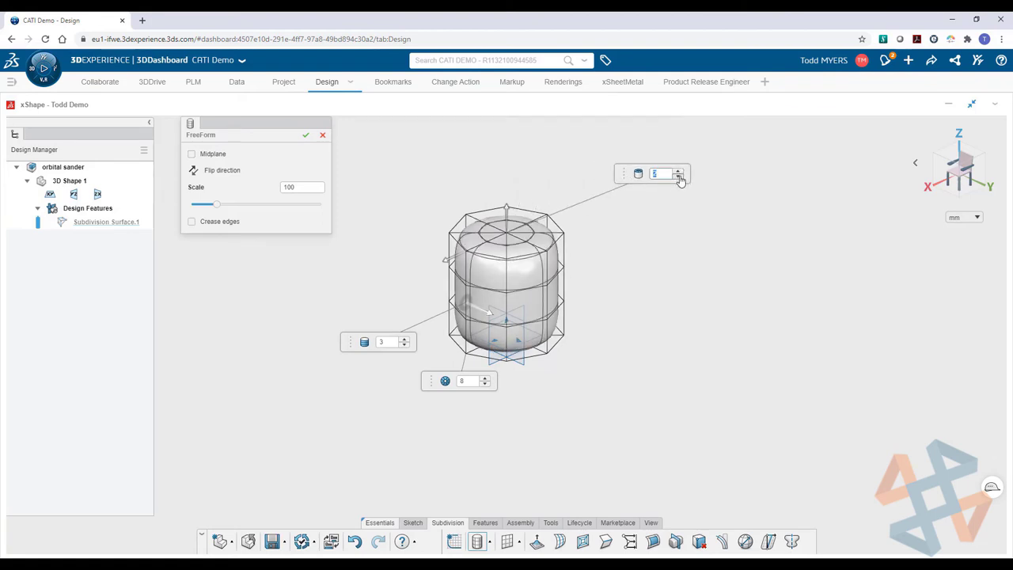
pyautogui.click(679, 178)
pyautogui.click(404, 339)
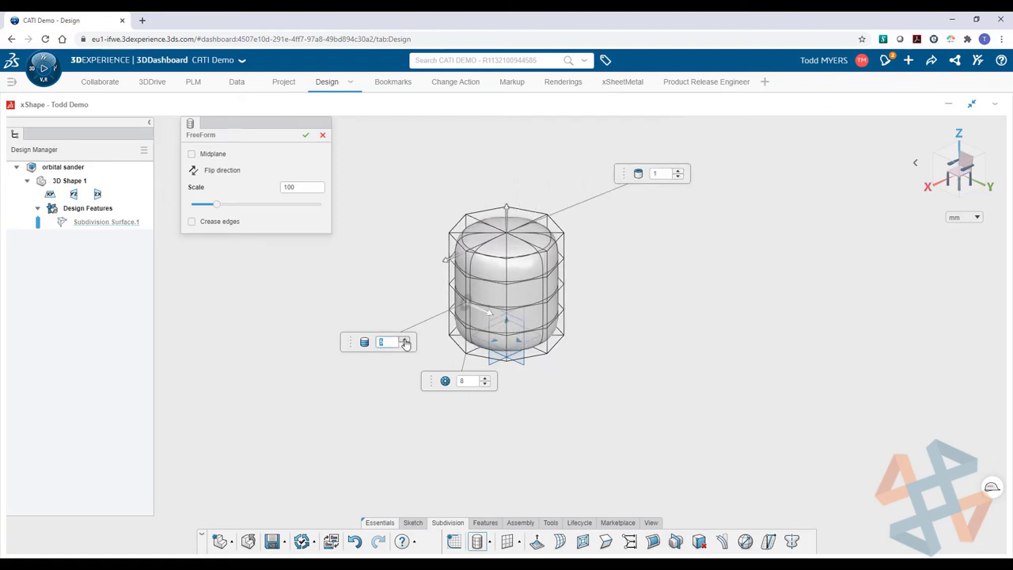
pyautogui.click(404, 340)
pyautogui.moveTo(506, 209); pyautogui.dragTo(411, 182)
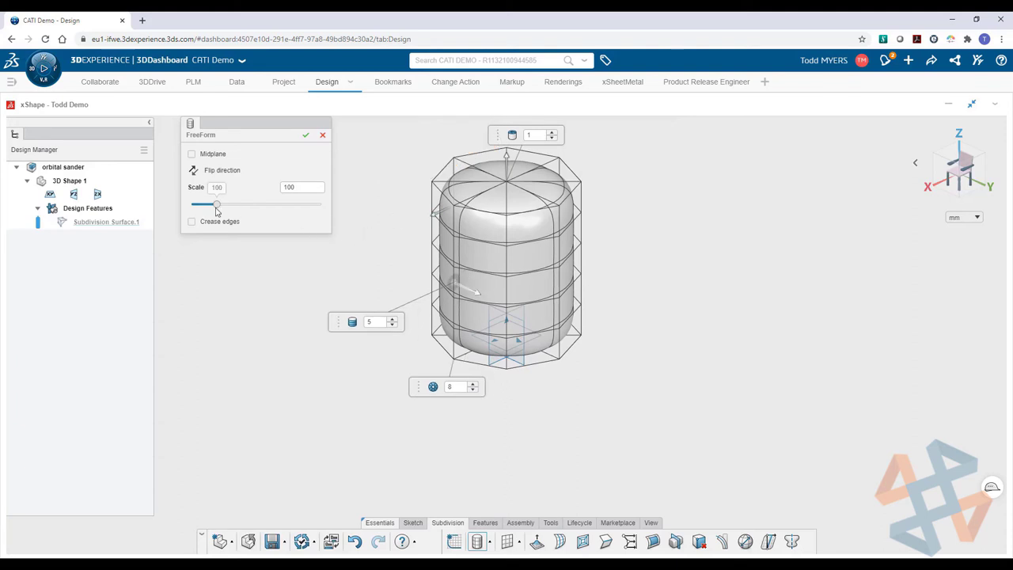
pyautogui.moveTo(216, 204); pyautogui.dragTo(218, 212)
pyautogui.click(305, 134)
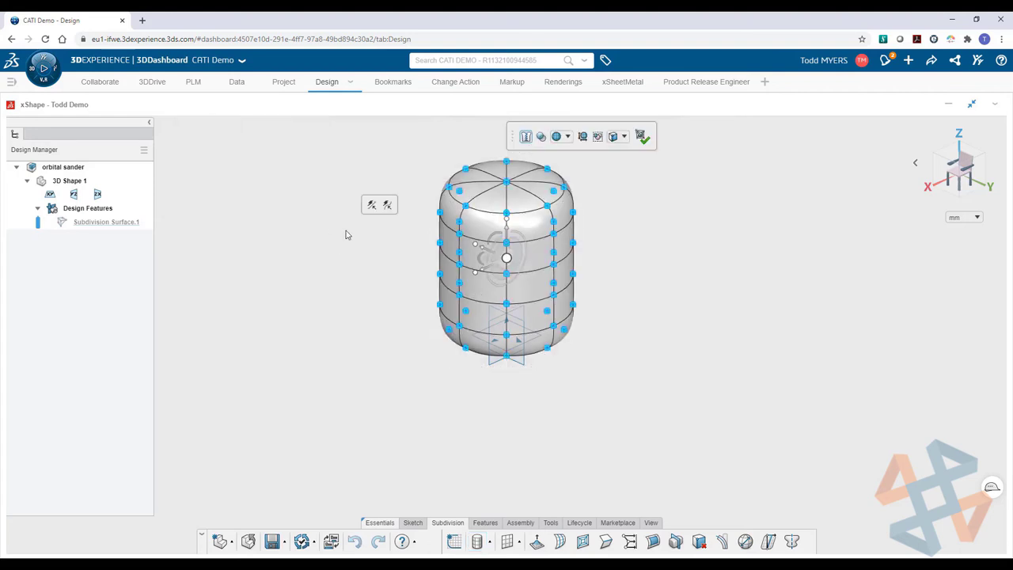
# Trial-deform the top centre vertex and a side face, then undo back to the plain cylinder.
pyautogui.moveTo(332, 215); pyautogui.dragTo(359, 292, button='middle')
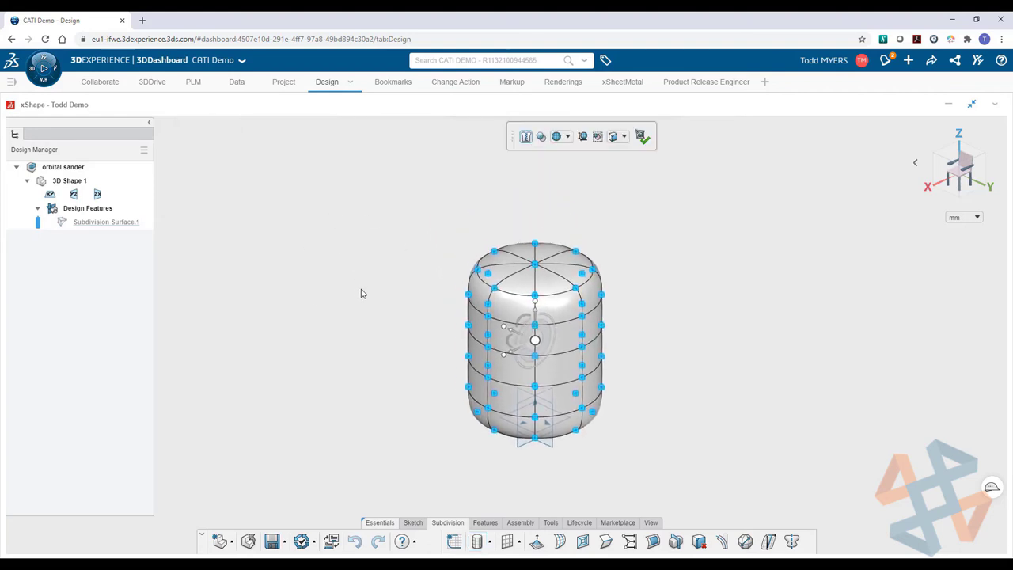
pyautogui.click(537, 270)
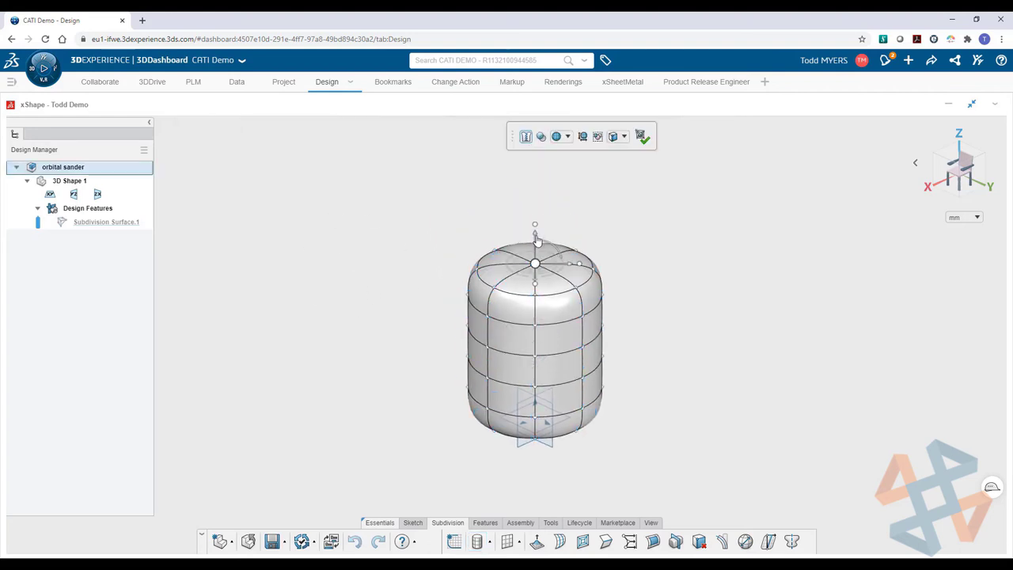
pyautogui.moveTo(536, 238); pyautogui.dragTo(535, 279)
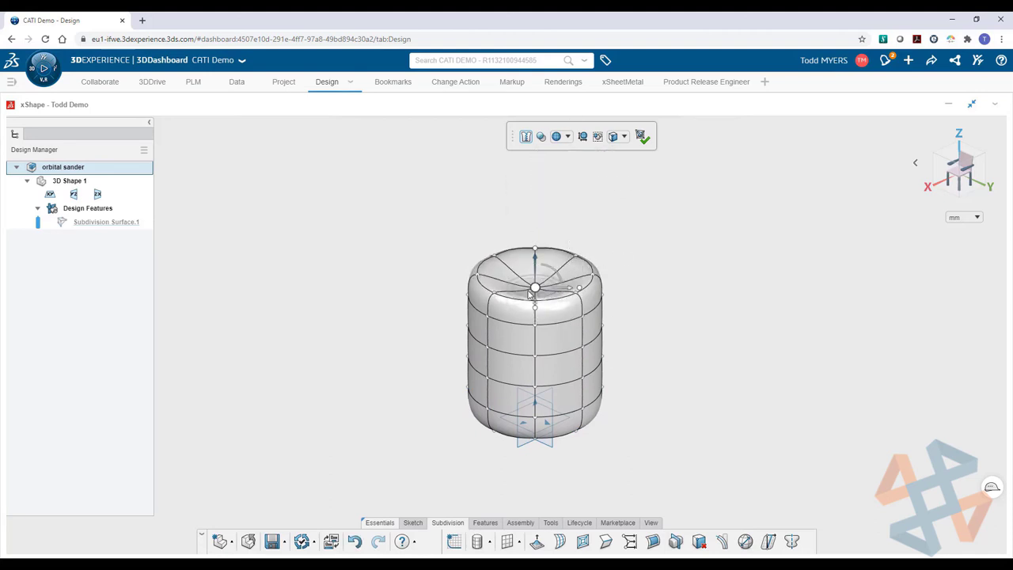
pyautogui.click(505, 342)
pyautogui.moveTo(496, 356); pyautogui.dragTo(490, 386)
pyautogui.click(371, 317)
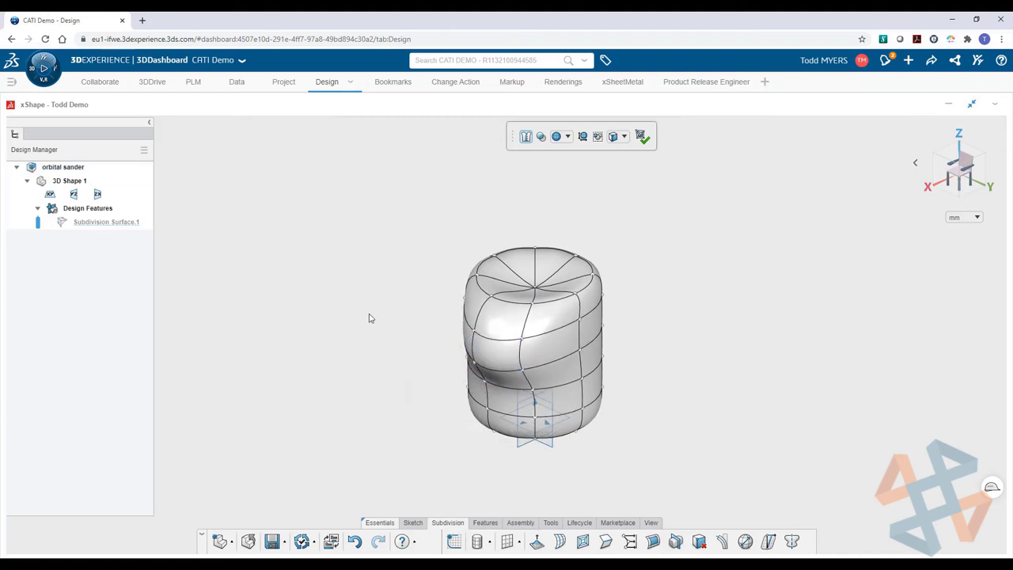
pyautogui.hotkey('ctrl', 'z')
pyautogui.hotkey('ctrl', 'z')
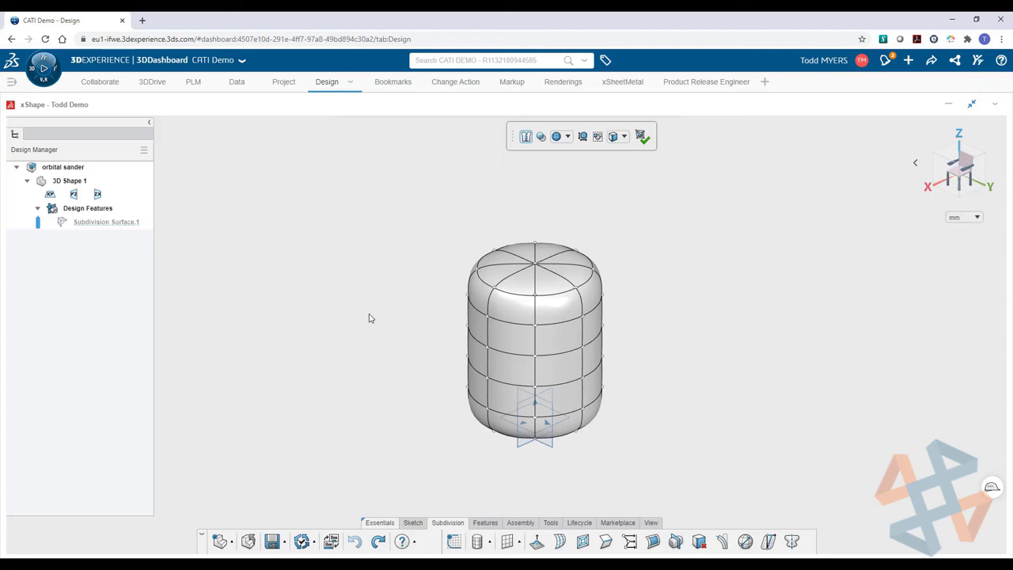
pyautogui.click(559, 541)
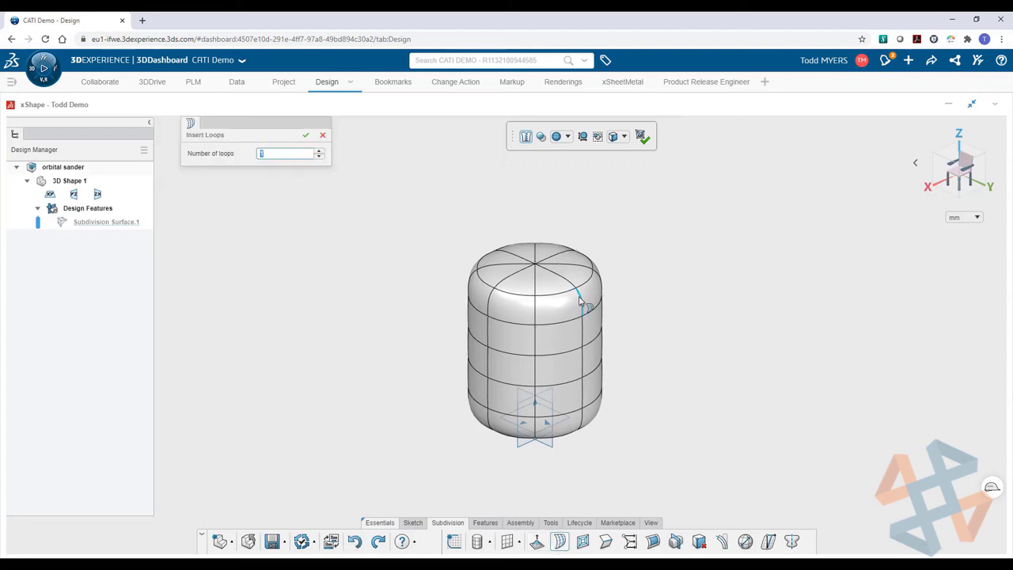
# Add edge loops near the cylinder's top and around its middle.
pyautogui.click(583, 311)
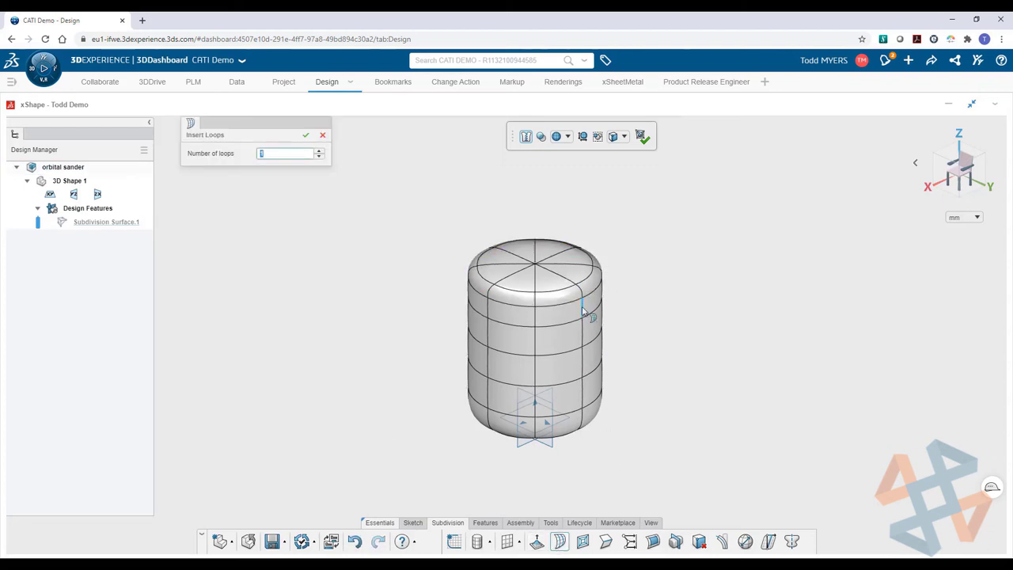
pyautogui.click(583, 311)
pyautogui.click(651, 273)
pyautogui.click(589, 315)
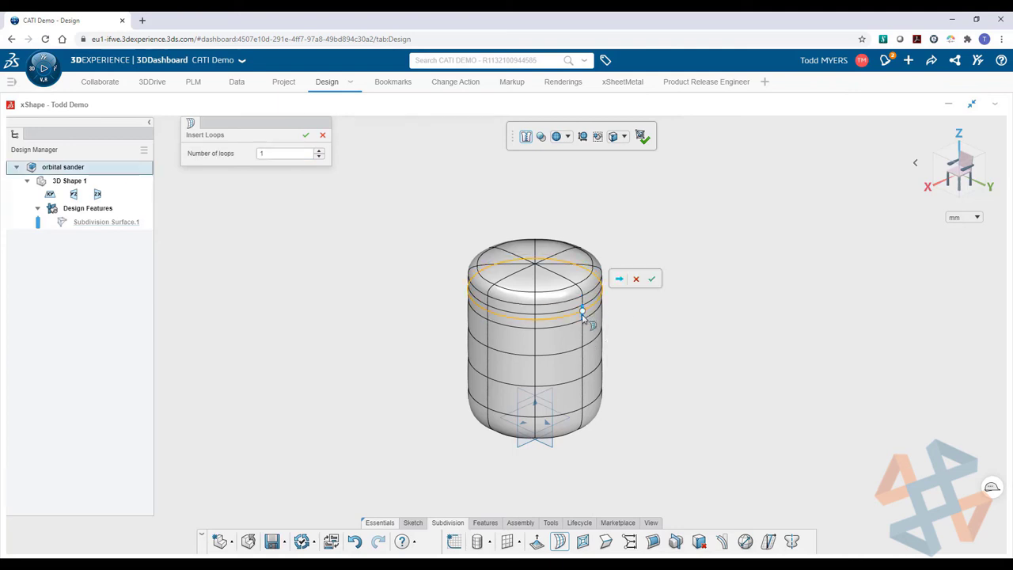
pyautogui.click(599, 386)
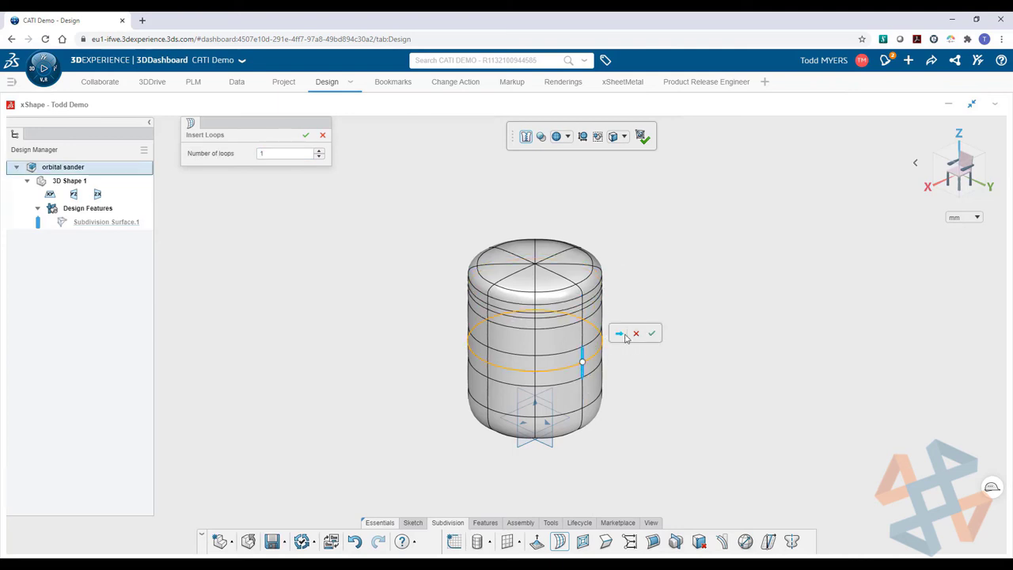
pyautogui.click(601, 374)
pyautogui.press('Escape')
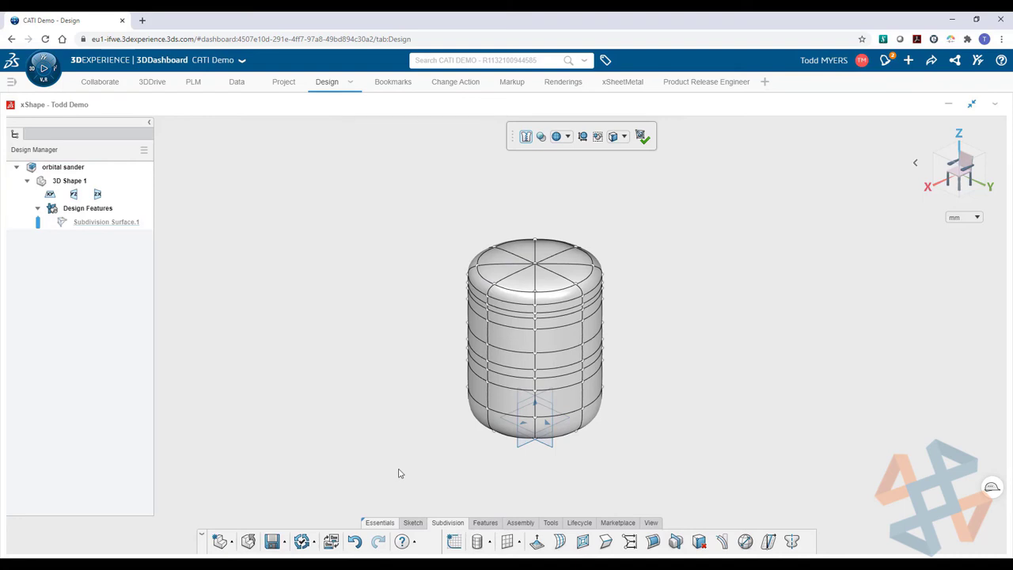
# Select the upper vertices and tilt and stretch the top of the cylinder.
pyautogui.moveTo(378, 219); pyautogui.dragTo(600, 318)
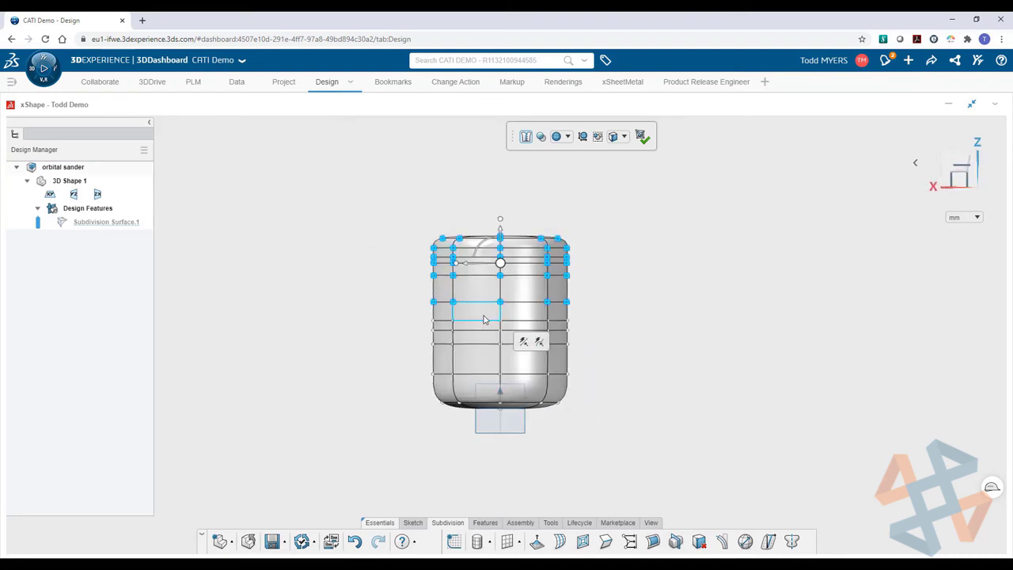
pyautogui.keyDown('ctrl'); pyautogui.click(500, 332); pyautogui.keyUp('ctrl')
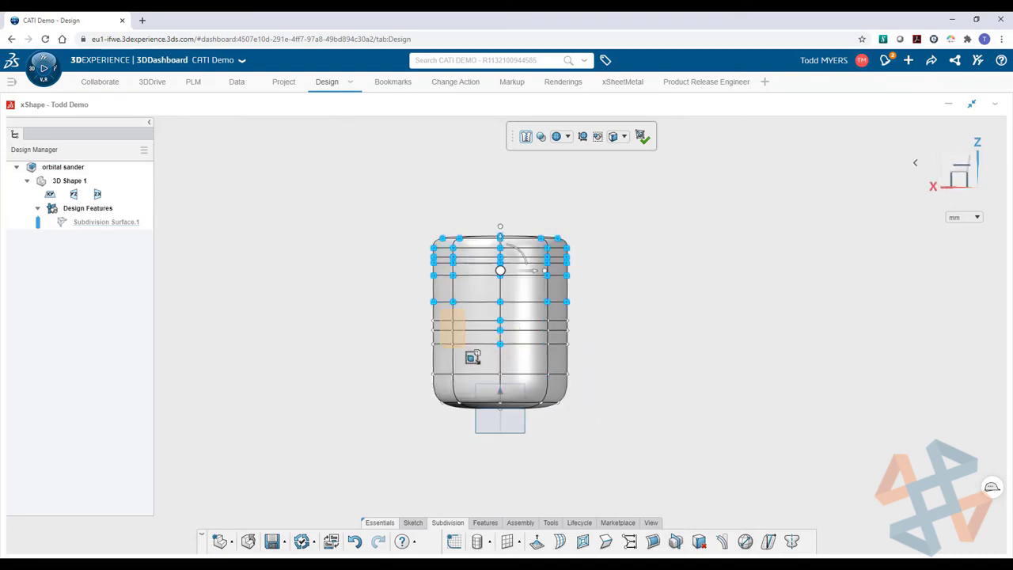
pyautogui.moveTo(369, 265); pyautogui.dragTo(472, 278, button='middle')
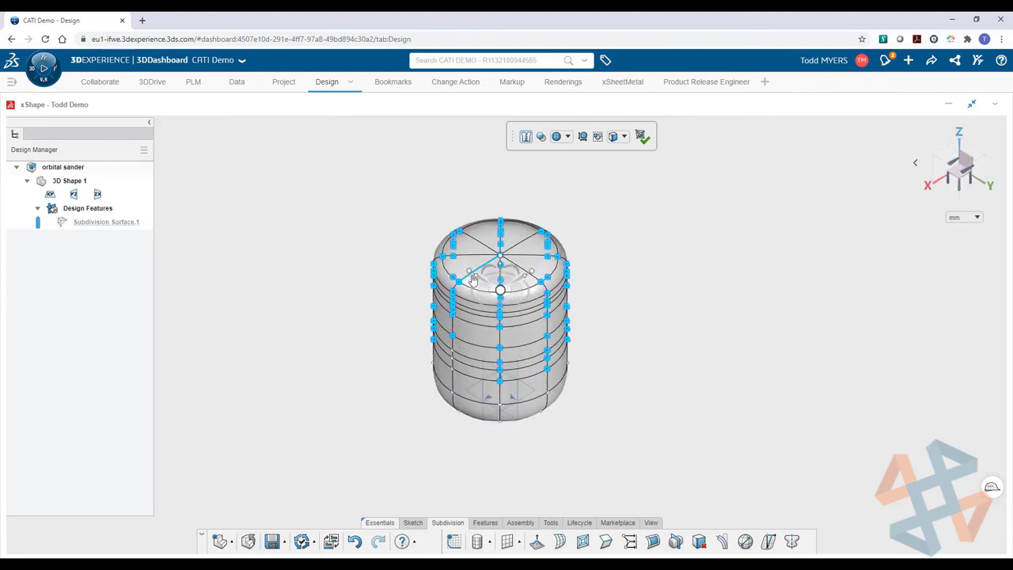
pyautogui.moveTo(473, 278); pyautogui.dragTo(403, 295)
pyautogui.click(388, 323)
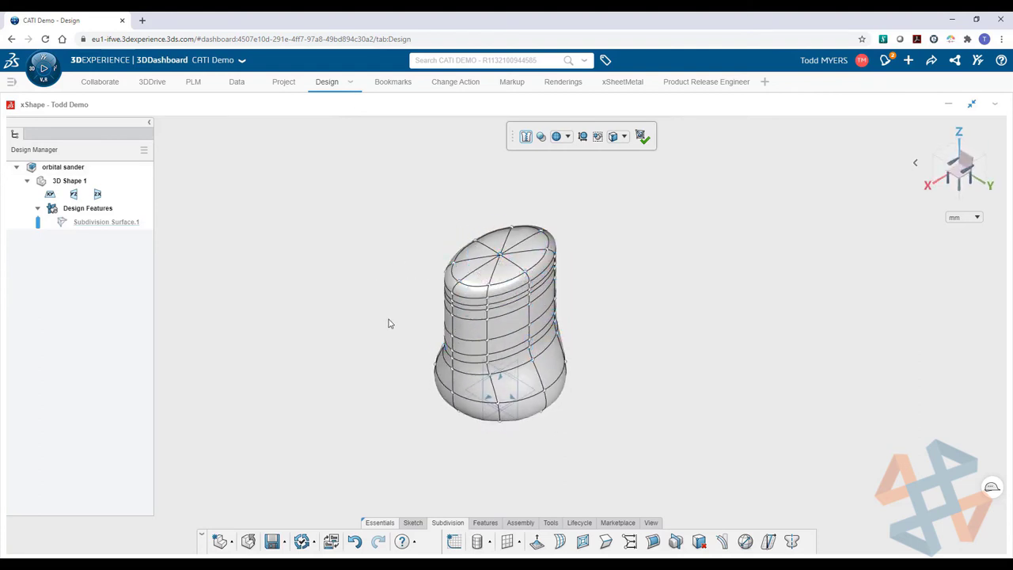
pyautogui.moveTo(388, 322); pyautogui.dragTo(396, 260, button='middle')
pyautogui.scroll(5, 522, 333)
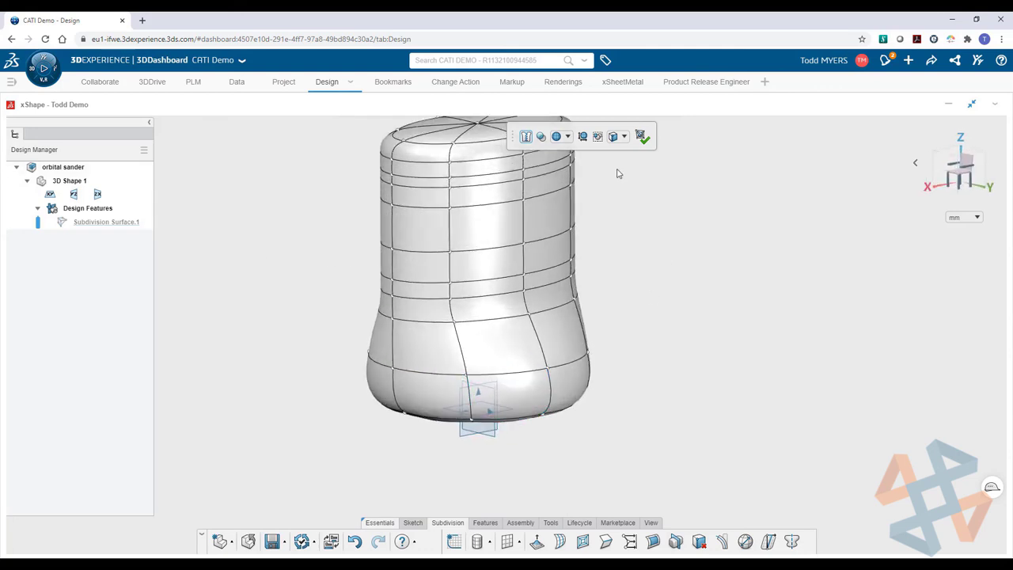
# Select the bottom edge loop and scale it outward into a flared bell base.
pyautogui.click(624, 139)
pyautogui.click(602, 220)
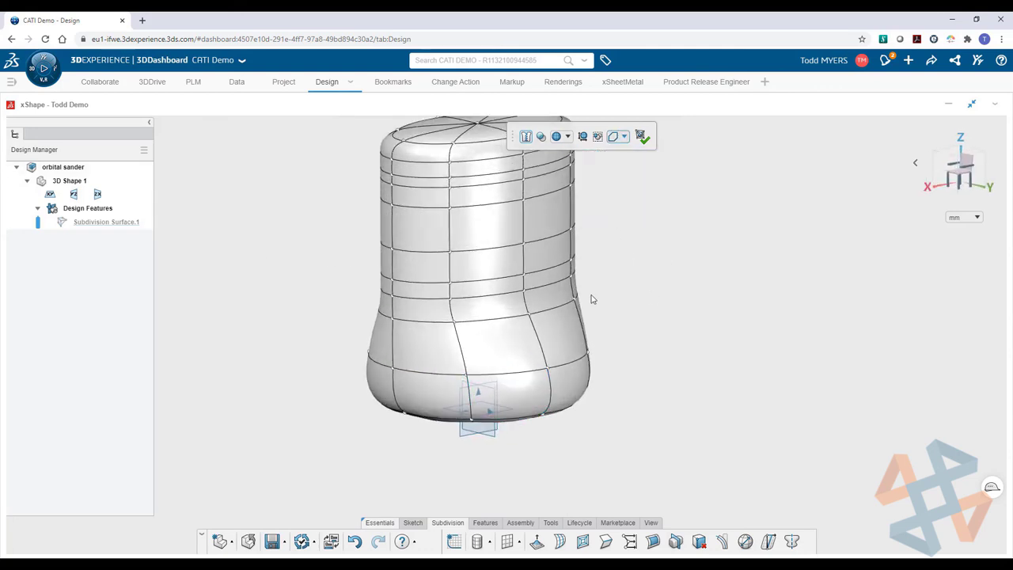
pyautogui.click(560, 413)
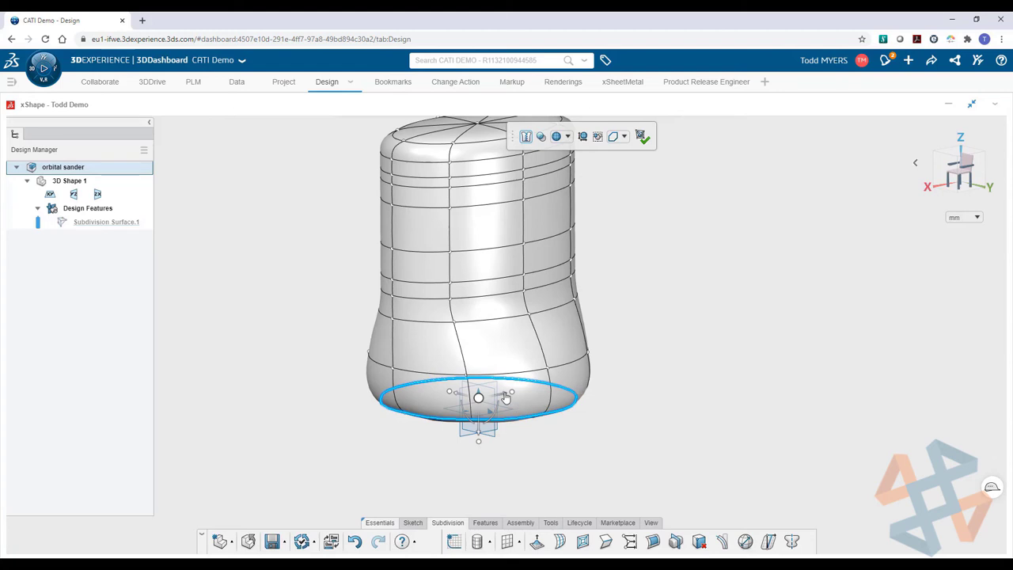
pyautogui.moveTo(449, 392); pyautogui.dragTo(443, 396)
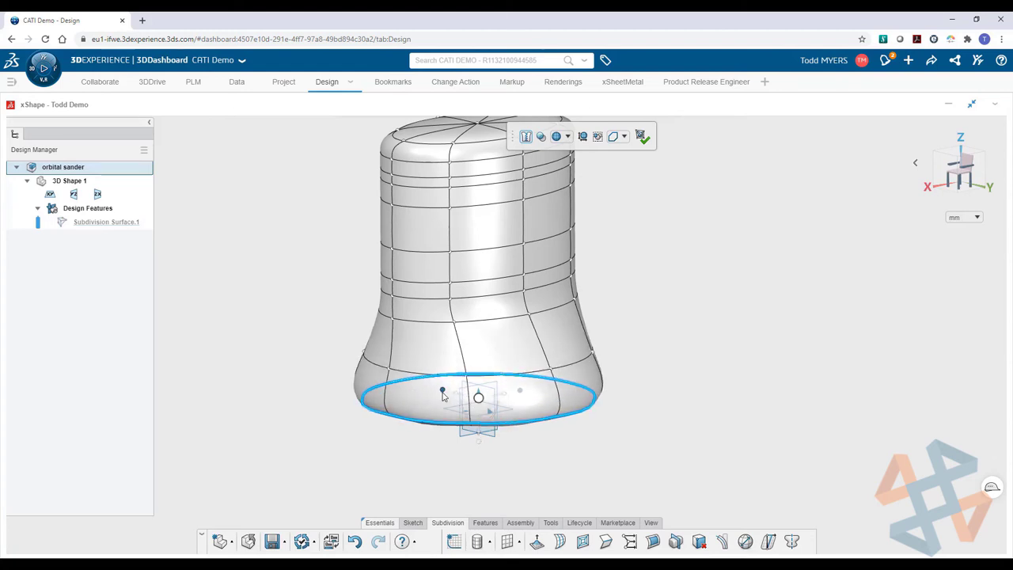
pyautogui.click(635, 248)
pyautogui.moveTo(635, 248); pyautogui.dragTo(637, 212)
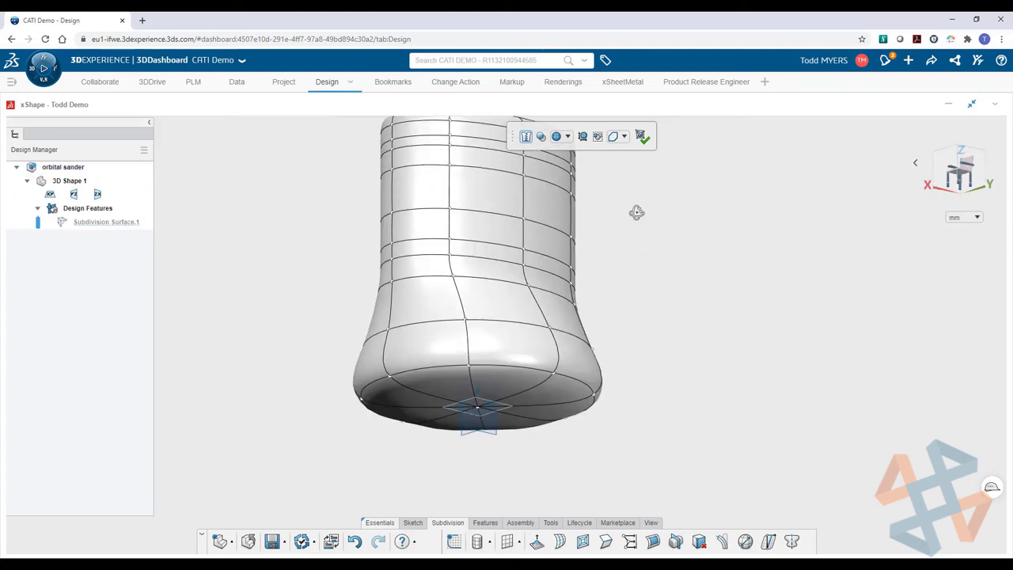
# Close the flared base with a flat bottom face.
pyautogui.click(511, 366)
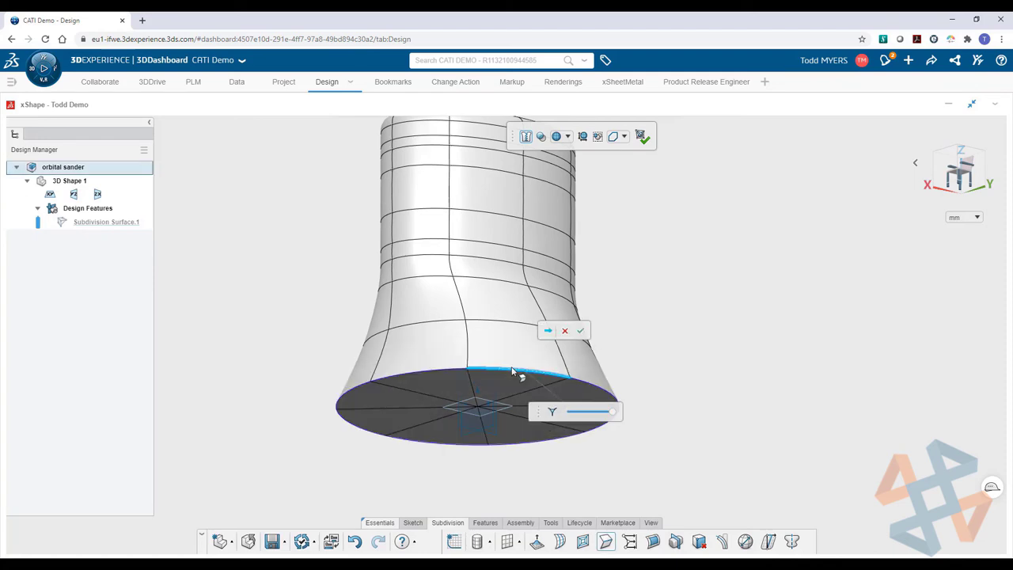
pyautogui.click(581, 331)
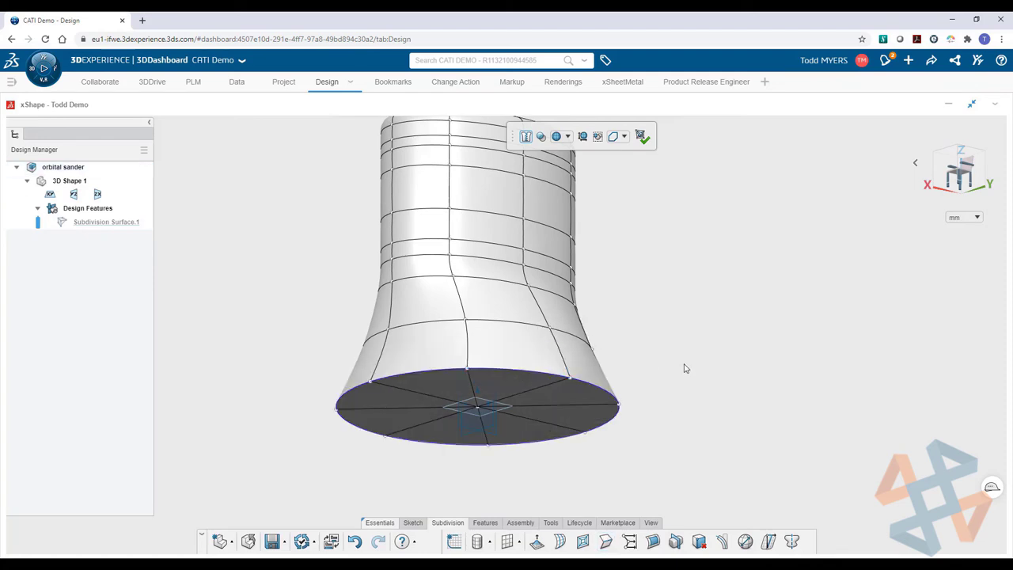
pyautogui.moveTo(685, 368); pyautogui.dragTo(736, 261, button='middle')
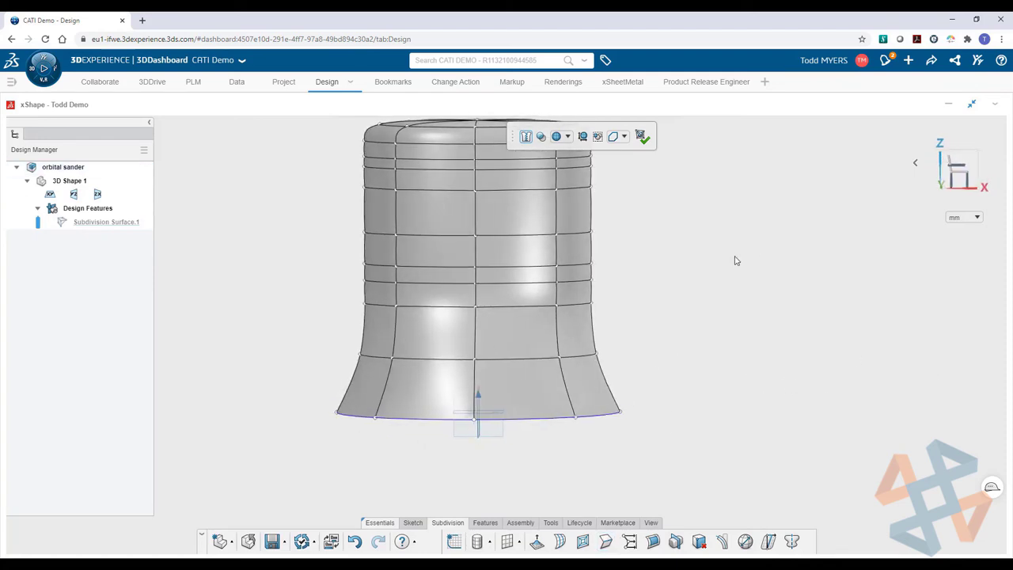
# Select the horizontal edge loop on the flare and check it from above and the side.
pyautogui.doubleClick(585, 360)
pyautogui.moveTo(585, 360); pyautogui.dragTo(525, 360, button='middle')
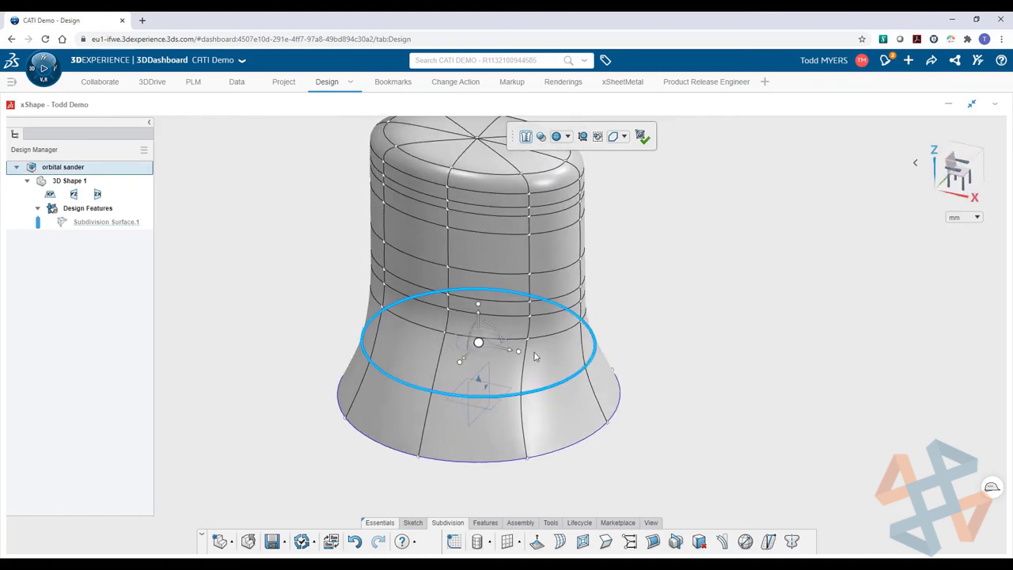
pyautogui.click(296, 394)
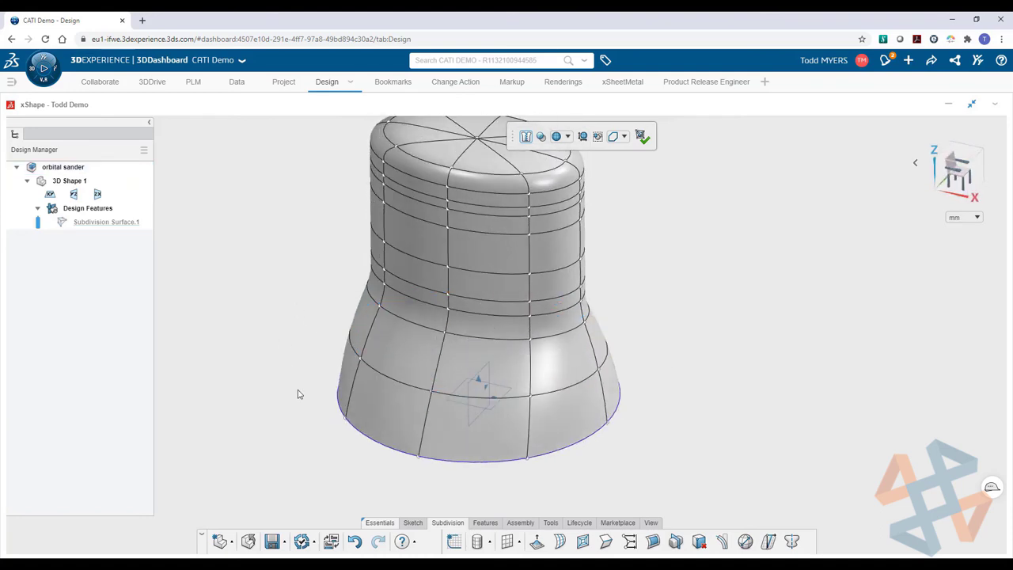
pyautogui.moveTo(296, 393); pyautogui.dragTo(443, 316, button='middle')
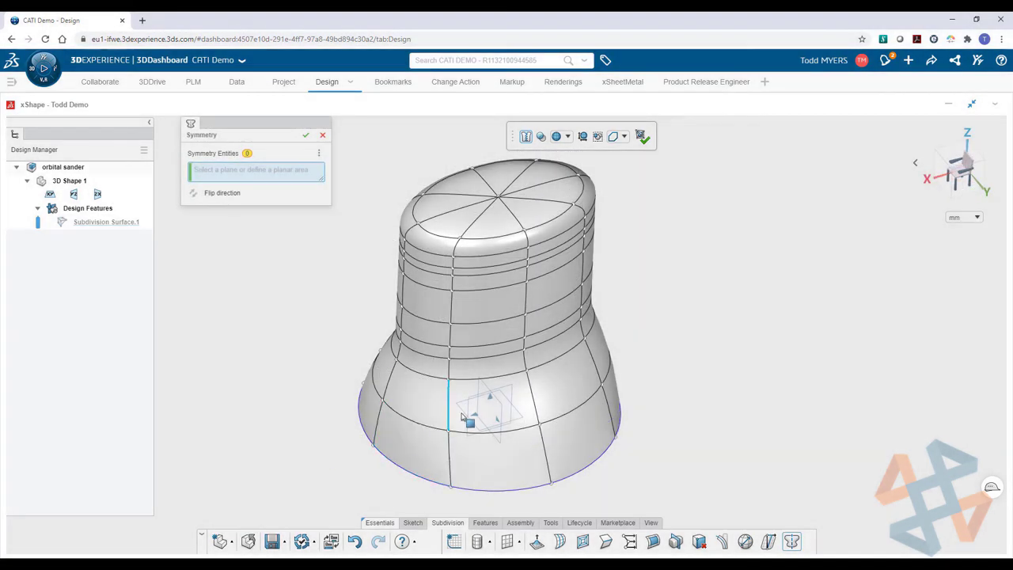
# Apply the zx-plane symmetry, then select the middle face loop and reshape it into a grip pocket.
pyautogui.click(305, 134)
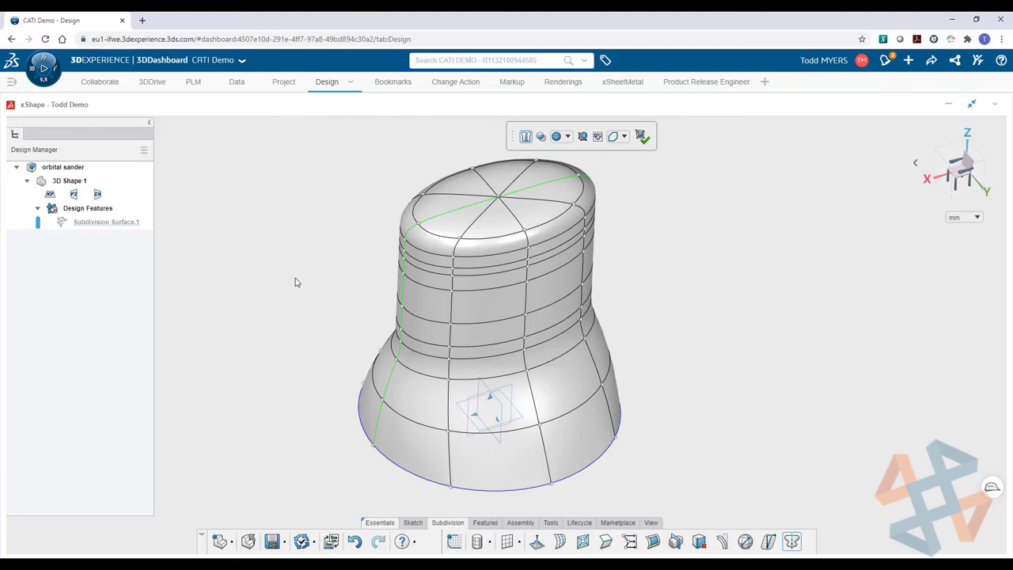
pyautogui.click(624, 136)
pyautogui.click(605, 219)
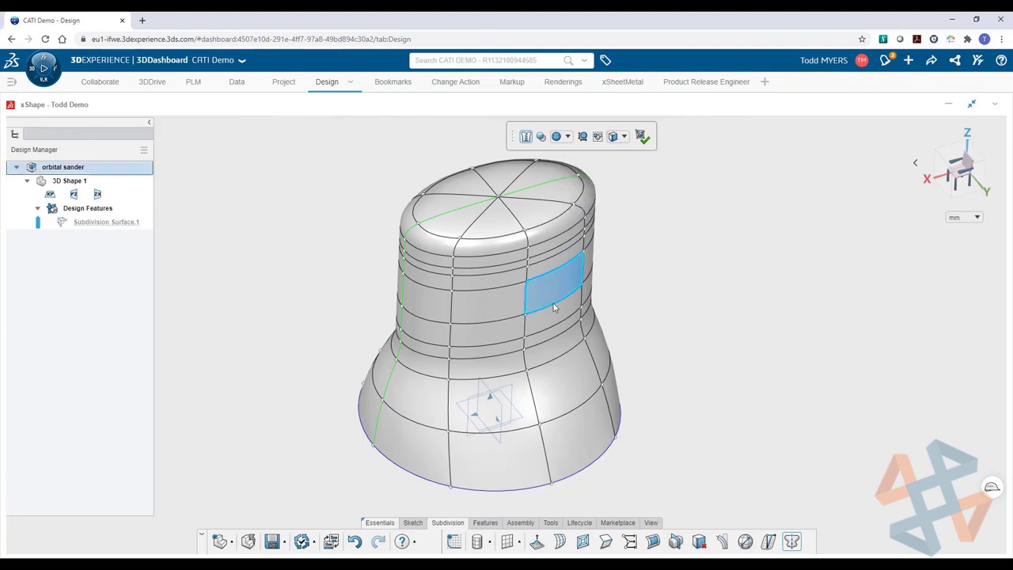
pyautogui.click(429, 336)
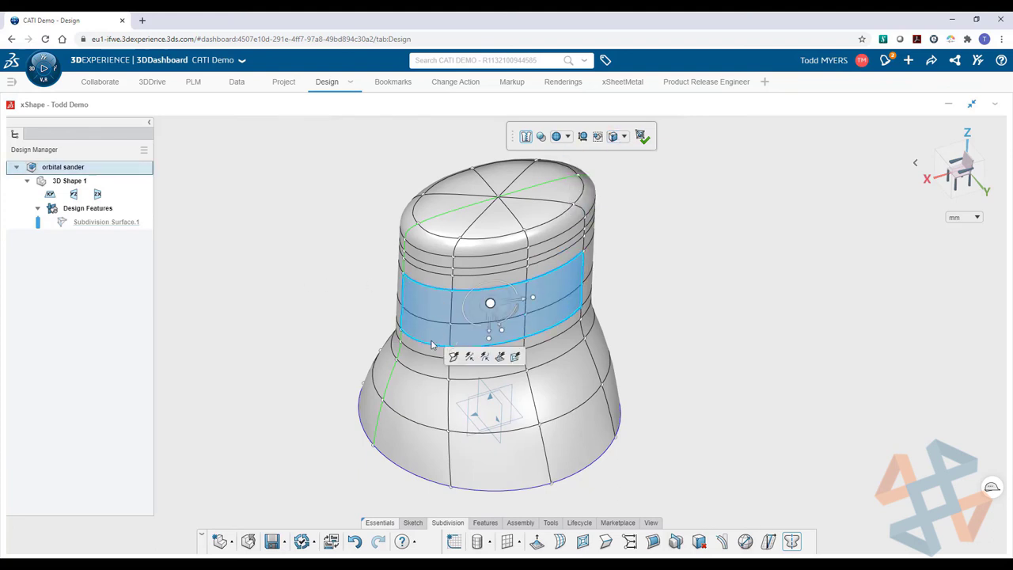
pyautogui.click(584, 541)
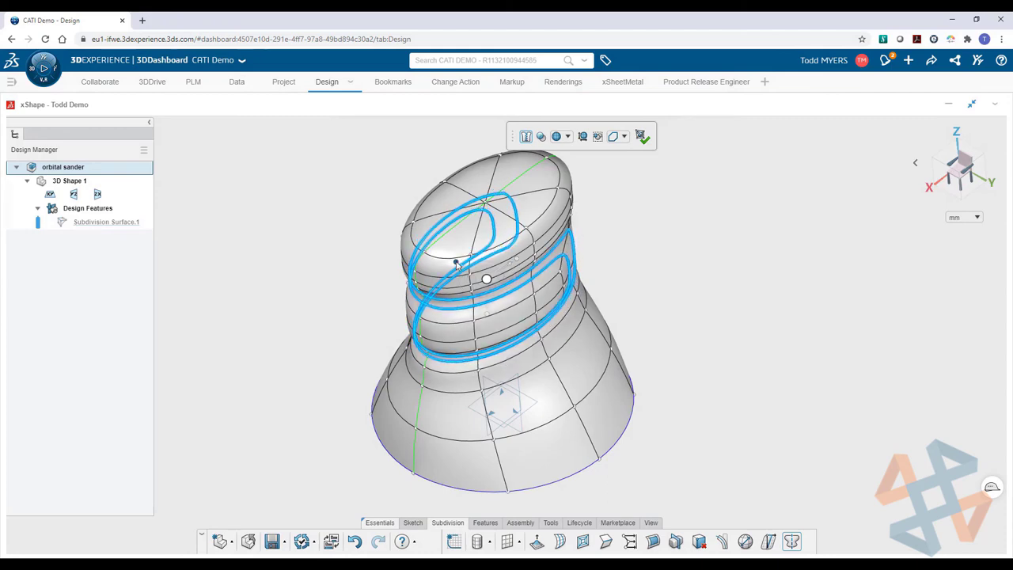
pyautogui.moveTo(457, 265); pyautogui.dragTo(235, 250, button='middle')
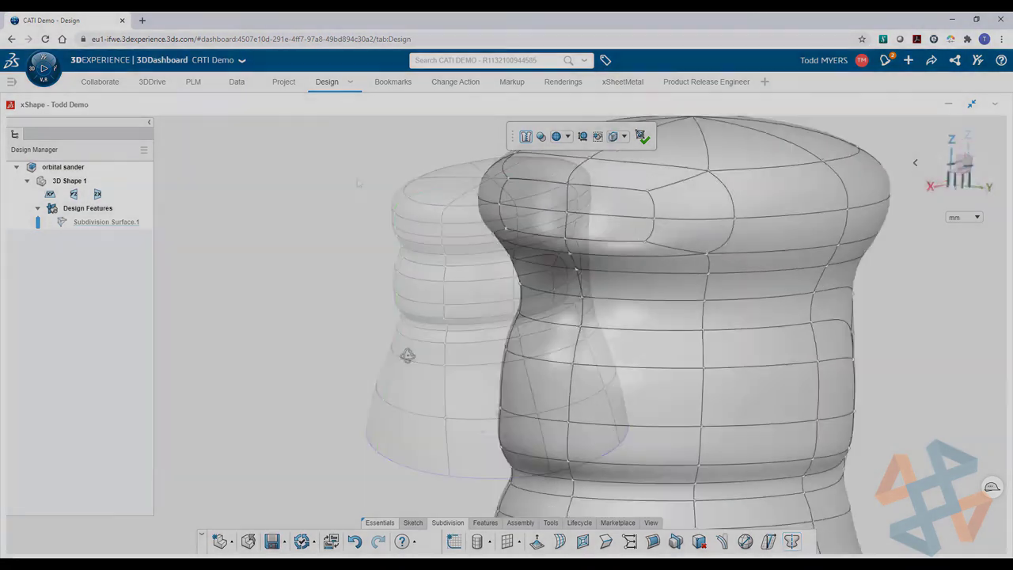
pyautogui.moveTo(407, 356); pyautogui.dragTo(531, 205, button='middle')
# Switch the display mode to Show cage only.
pyautogui.click(567, 137)
pyautogui.click(548, 174)
pyautogui.moveTo(430, 267); pyautogui.dragTo(312, 272, button='middle')
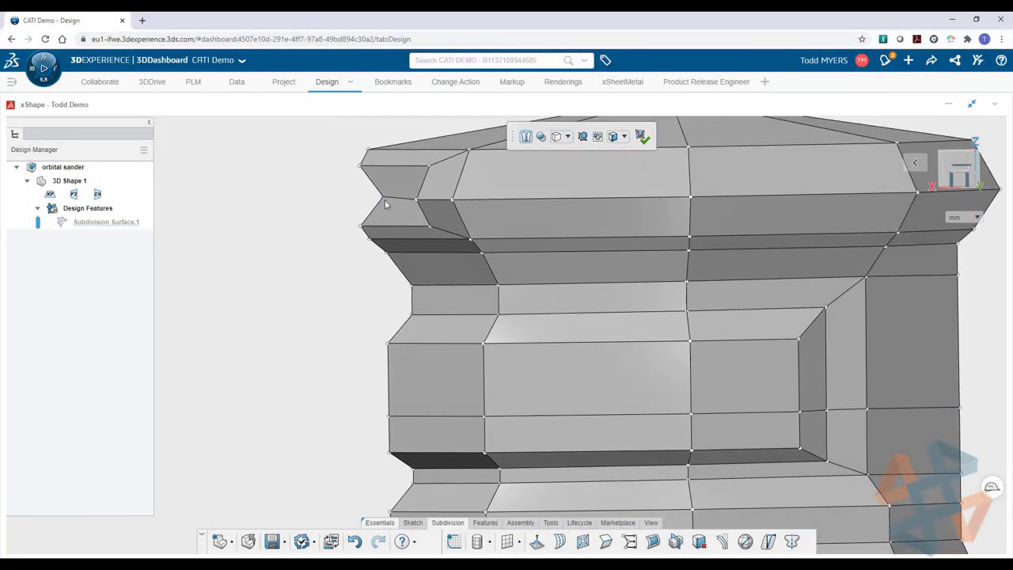
# Move the cage's top-left corner edges and vertices to round the shape.
pyautogui.moveTo(383, 199); pyautogui.dragTo(309, 181)
pyautogui.click(367, 155)
pyautogui.keyDown('ctrl'); pyautogui.click(363, 228); pyautogui.keyUp('ctrl')
pyautogui.click(319, 190)
pyautogui.click(369, 166)
pyautogui.keyDown('ctrl'); pyautogui.click(371, 226); pyautogui.keyUp('ctrl')
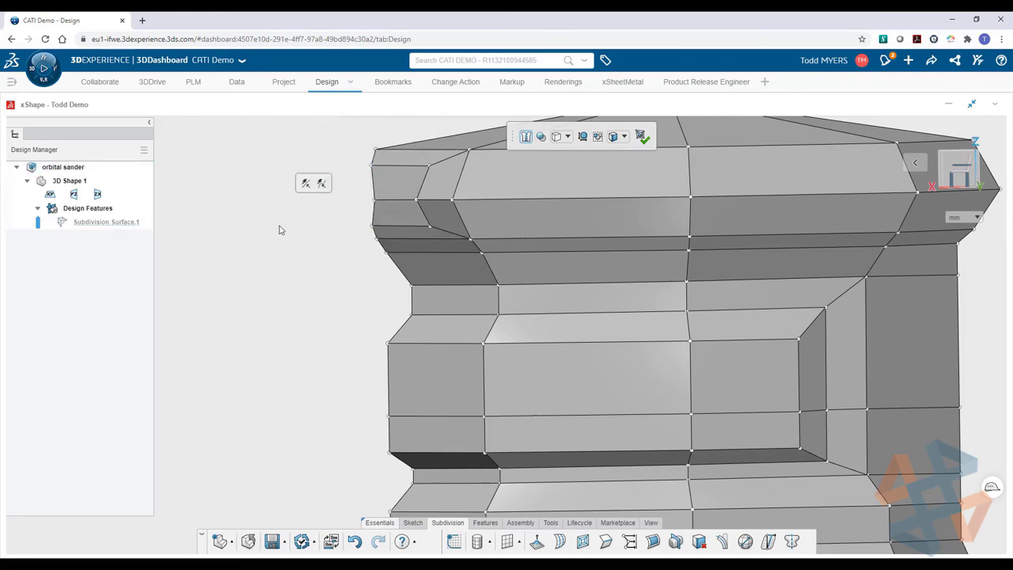
# Return the display to the smooth subdivision surface.
pyautogui.click(567, 136)
pyautogui.click(558, 151)
pyautogui.moveTo(313, 239); pyautogui.dragTo(385, 237, button='middle')
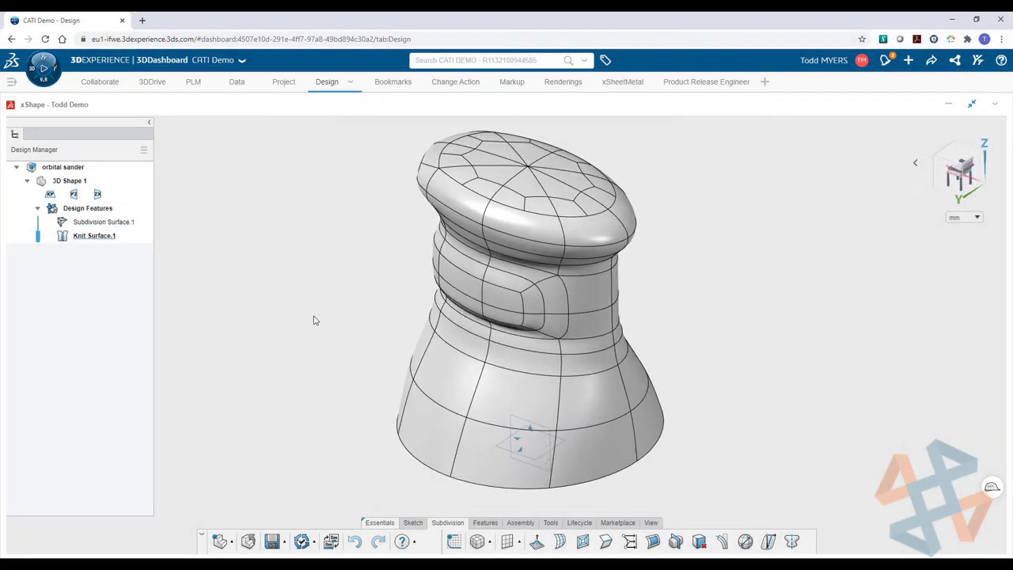
# Add a scaled FreeForm subdivision cube on the side with top and bottom counts of 2, stretched diagonally.
pyautogui.click(479, 543)
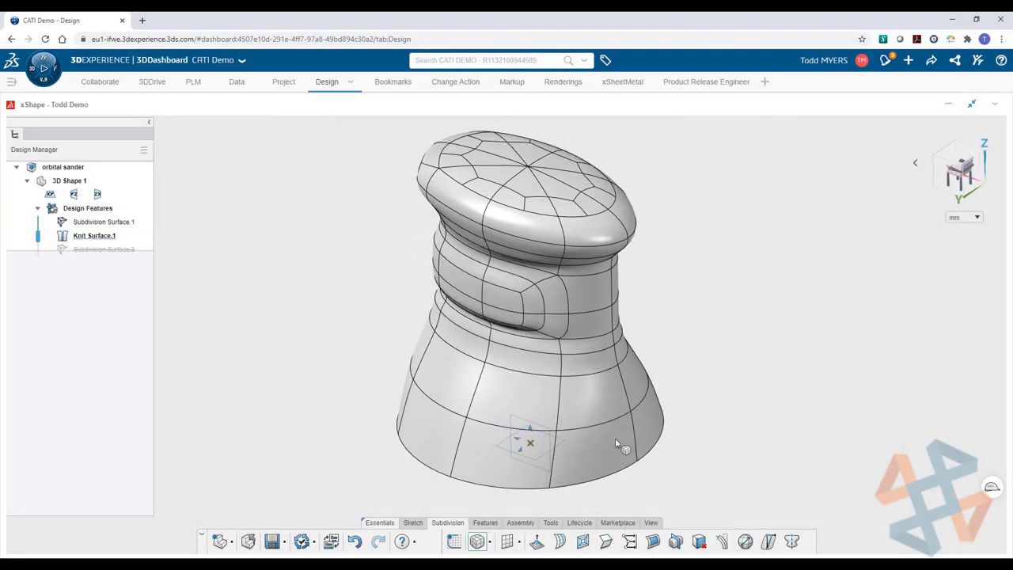
pyautogui.click(615, 437)
pyautogui.moveTo(237, 204); pyautogui.dragTo(208, 214)
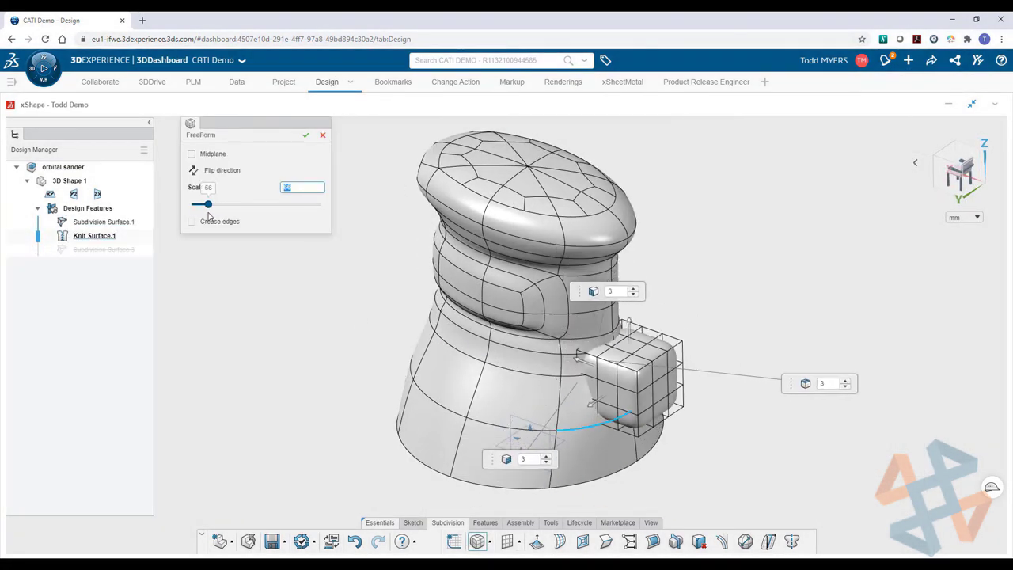
pyautogui.click(633, 295)
pyautogui.click(546, 463)
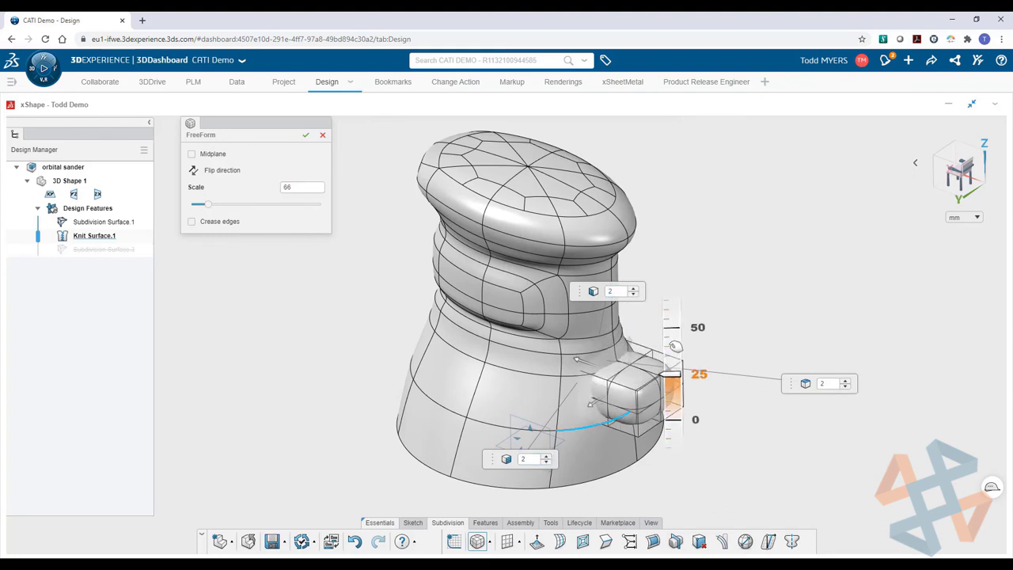
pyautogui.moveTo(589, 360); pyautogui.dragTo(569, 393)
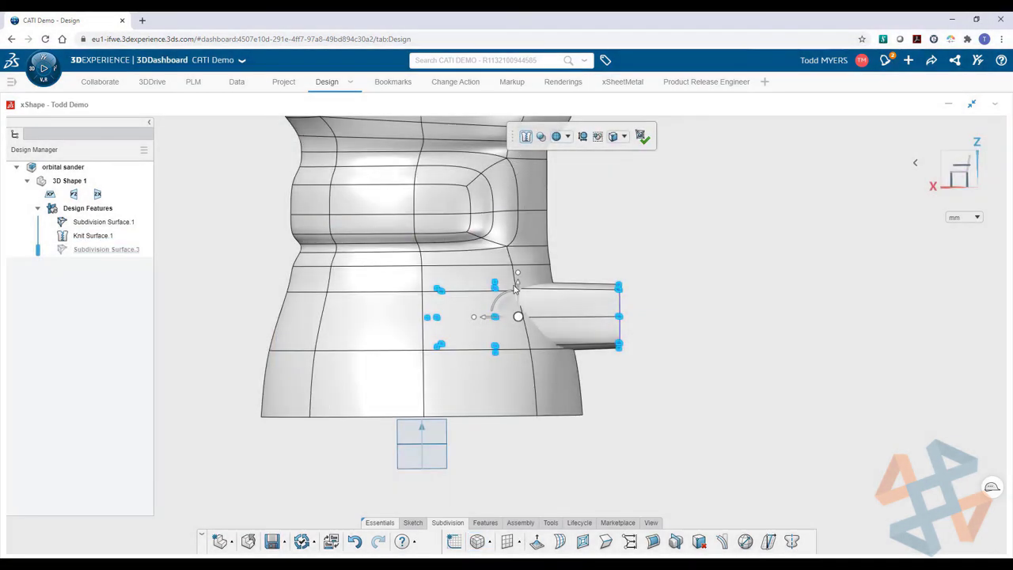
# Lower the side protrusion slightly, finish the subdivision edit, and save the model.
pyautogui.moveTo(516, 289); pyautogui.dragTo(523, 320)
pyautogui.click(642, 137)
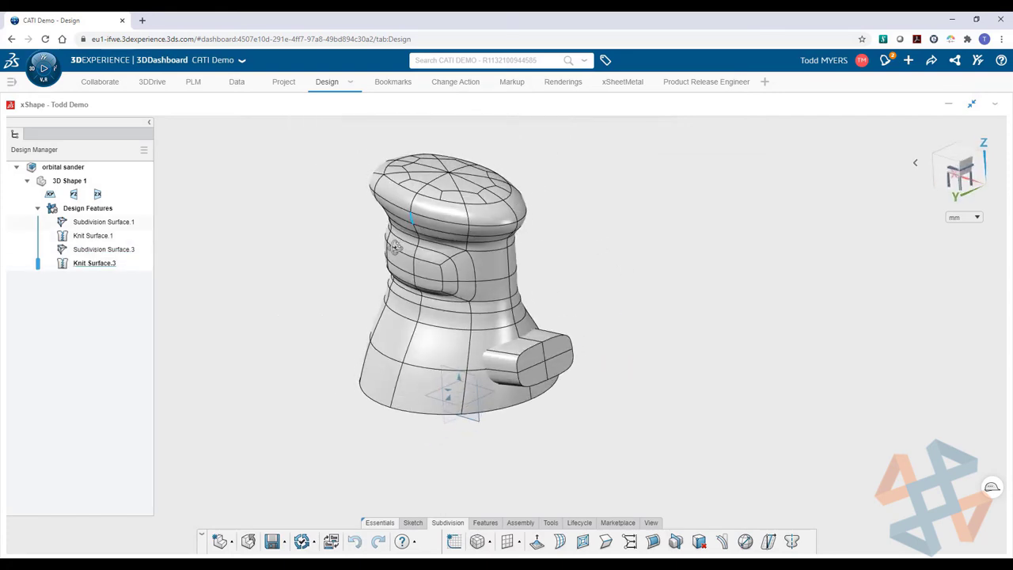
pyautogui.hotkey('ctrl', 's')
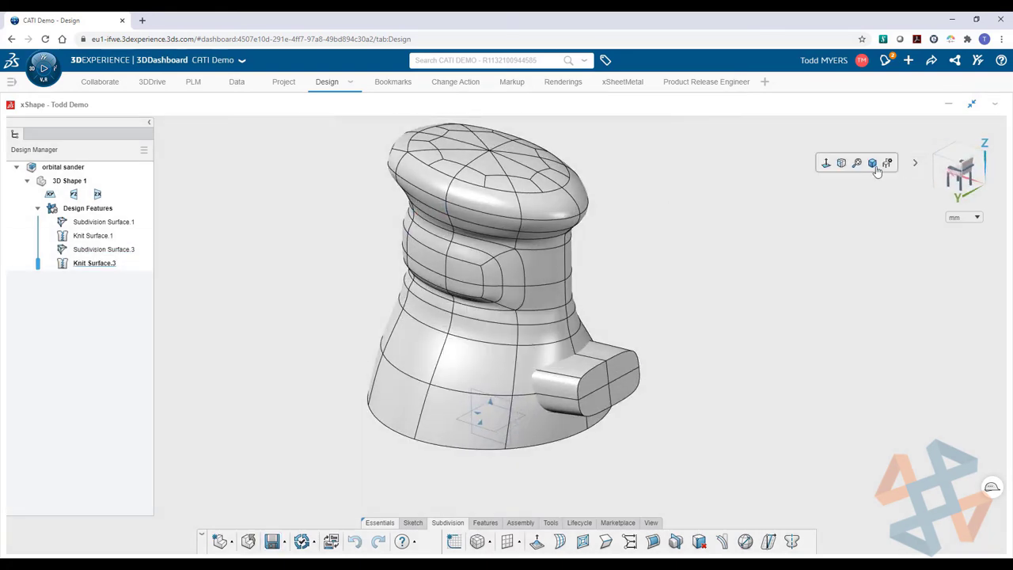
# Set the Isometric view and switch the sander model over to xDesign.
pyautogui.click(835, 167)
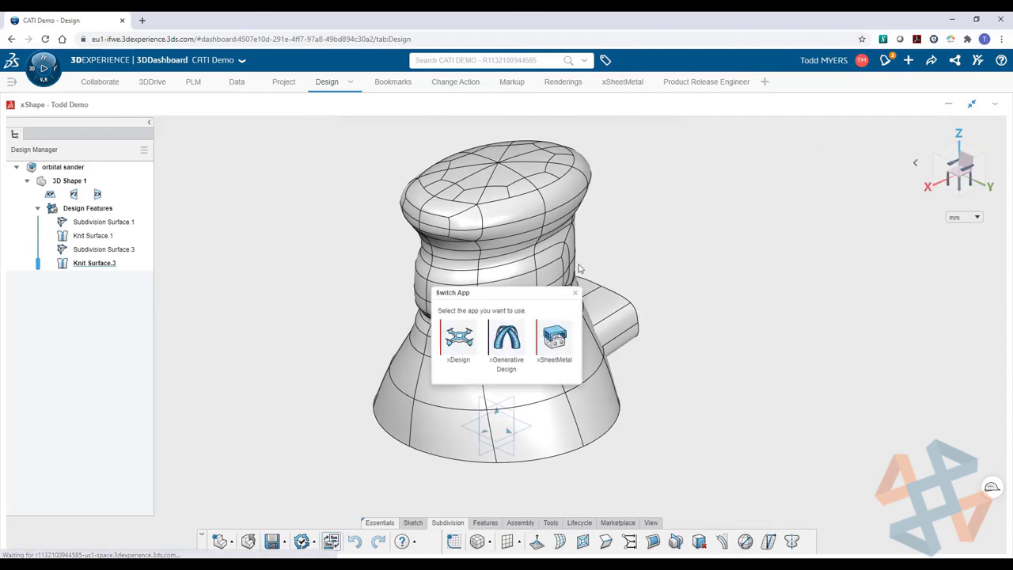
pyautogui.click(456, 341)
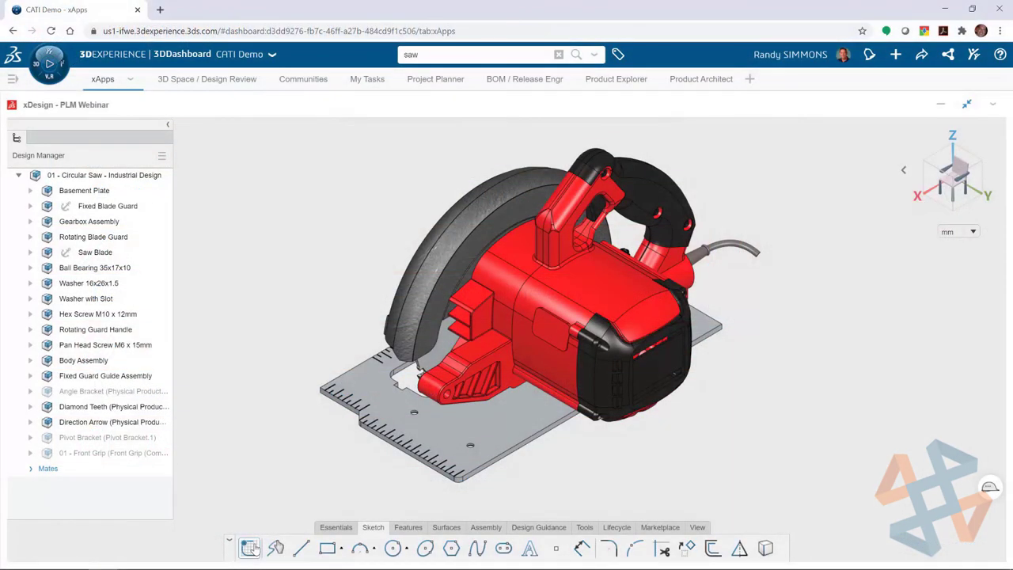
# Start a sketch on the saw and draw a circle centred on the mounting hole.
pyautogui.click(249, 548)
pyautogui.click(478, 349)
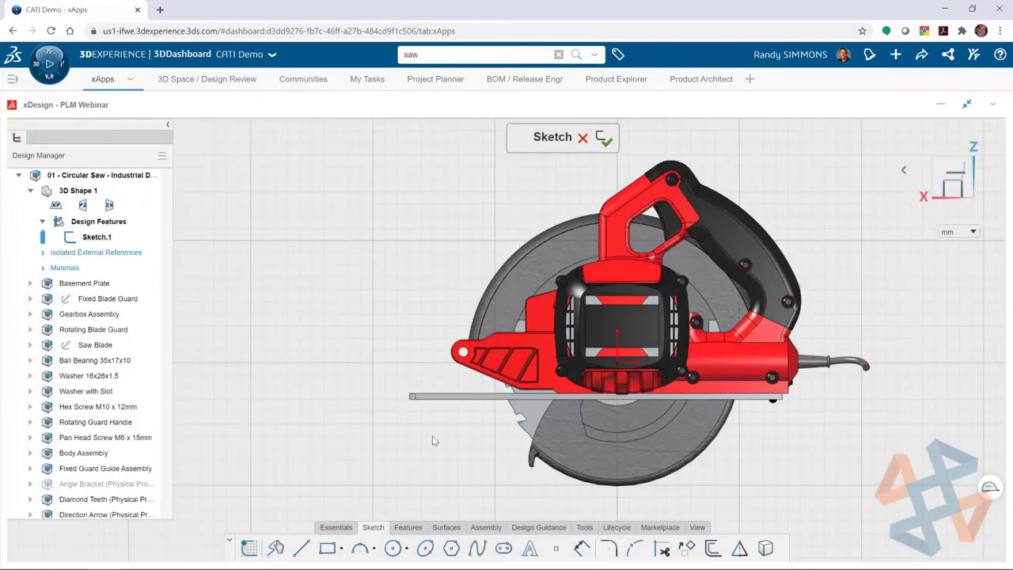
pyautogui.scroll(10, 459, 362)
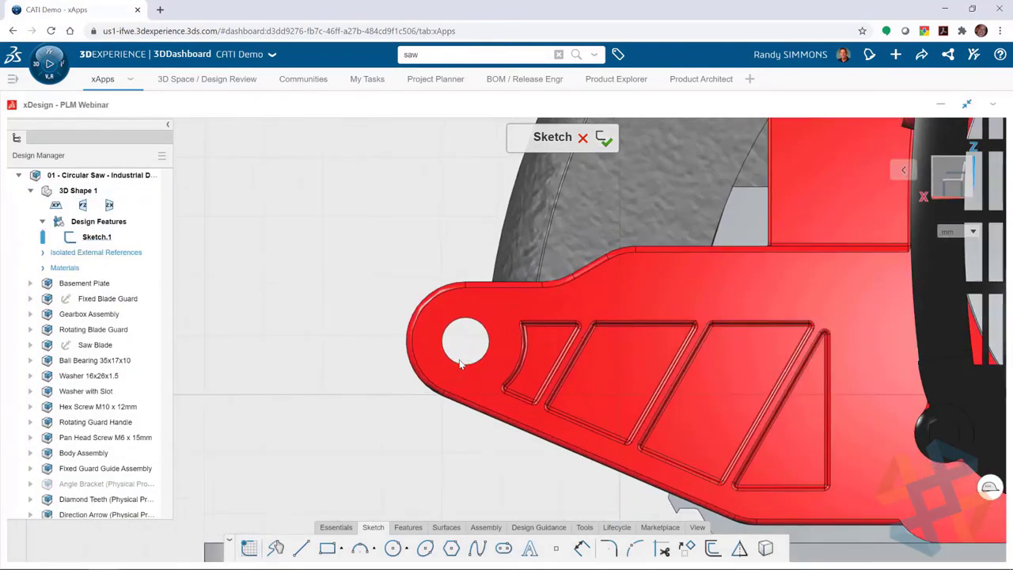
pyautogui.rightClick(355, 358)
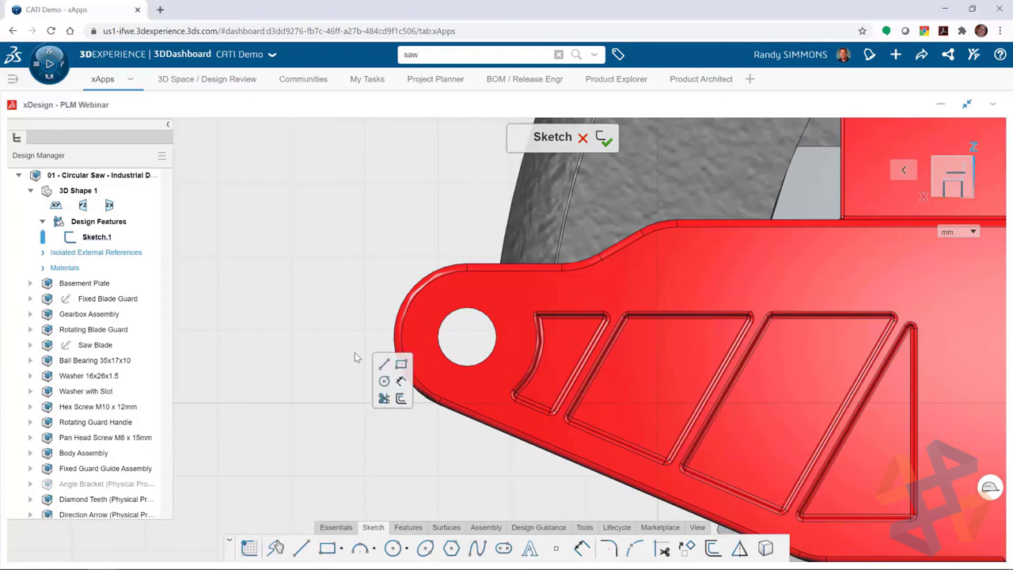
pyautogui.click(384, 381)
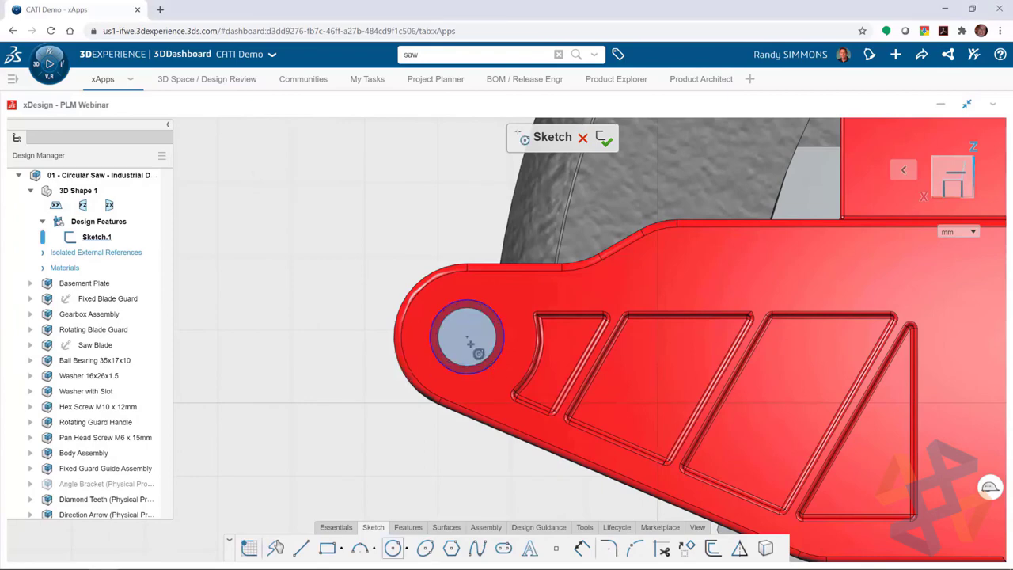
pyautogui.click(468, 338)
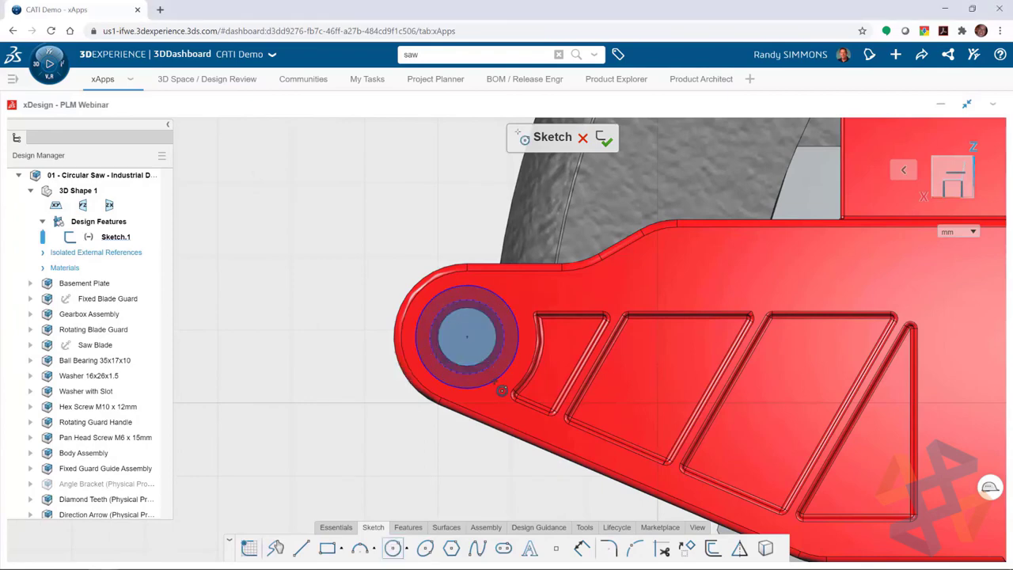
pyautogui.click(501, 390)
# Draw a rectangle beside the hole and select its edge through the hole centre.
pyautogui.rightClick(350, 383)
pyautogui.click(393, 386)
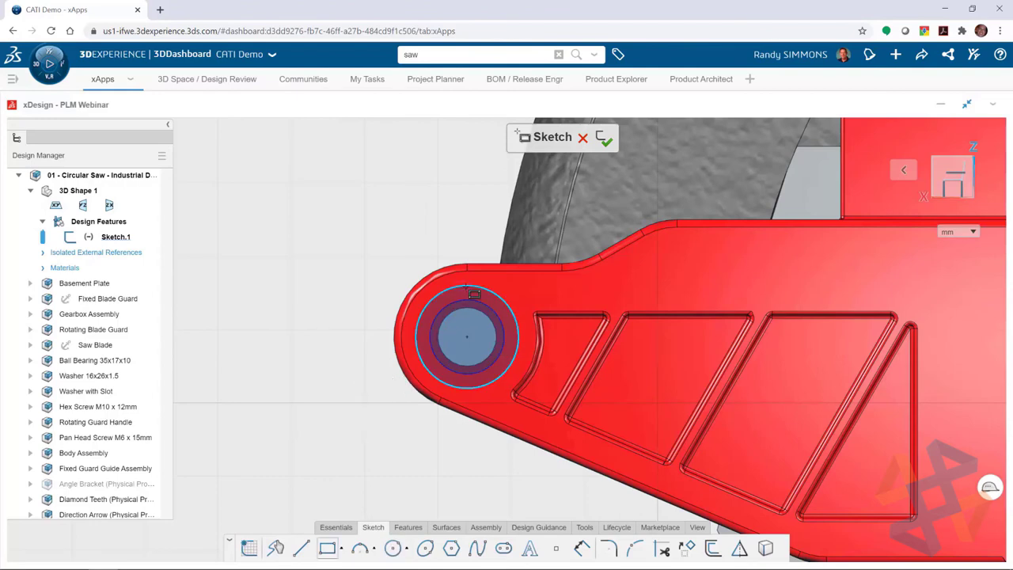
pyautogui.click(465, 397)
pyautogui.click(324, 285)
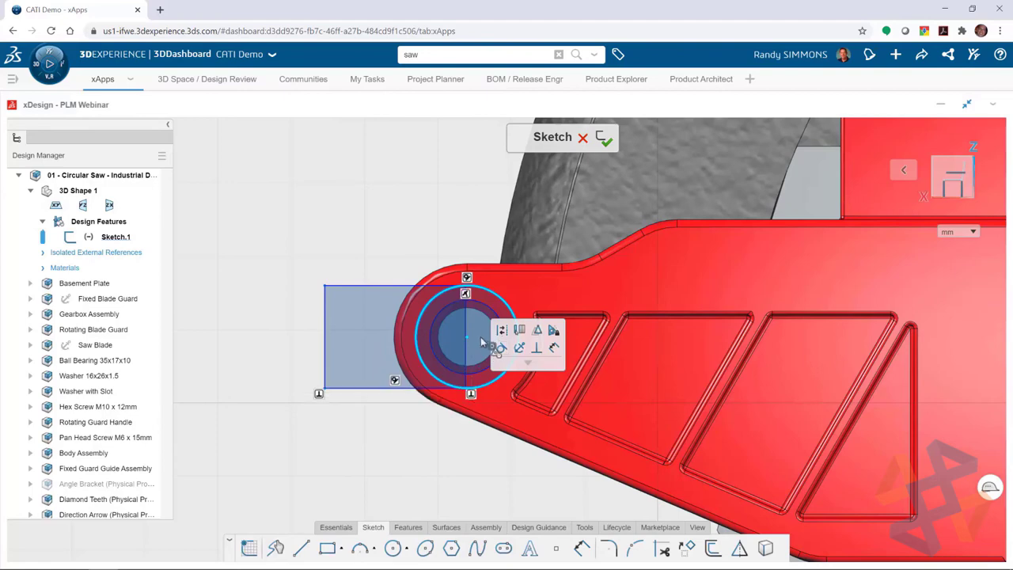
pyautogui.click(402, 255)
pyautogui.click(467, 326)
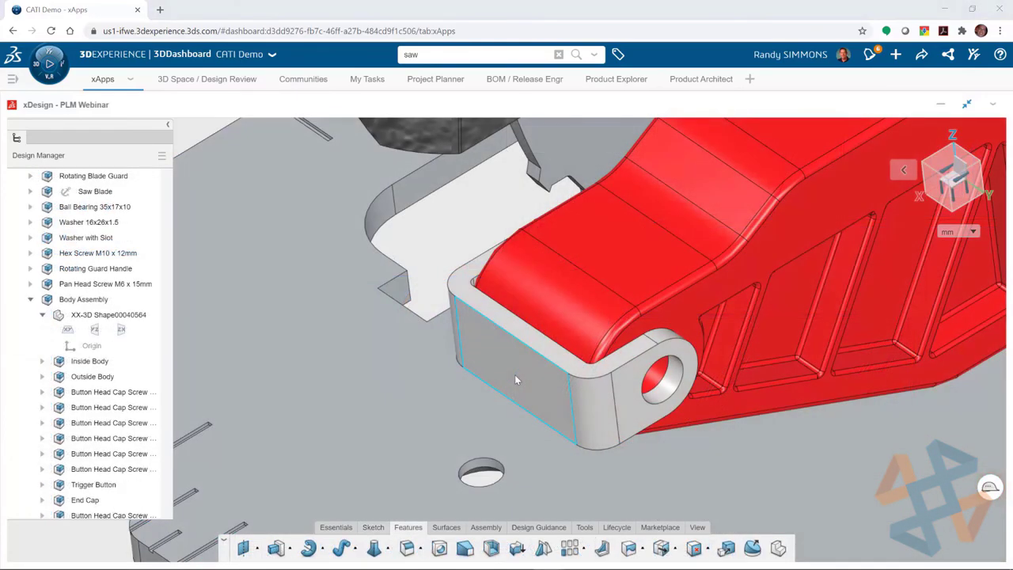
# Sketch the L-shaped arm outline on the bracket side face, with a tangent-arc rounded end.
pyautogui.click(514, 374)
pyautogui.click(544, 335)
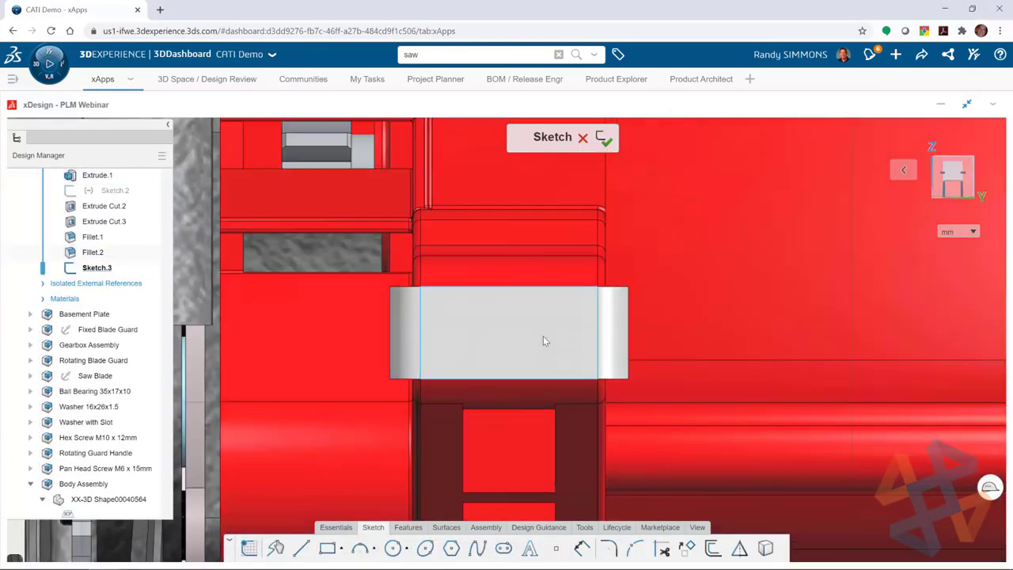
pyautogui.scroll(-5, 543, 335)
pyautogui.moveTo(471, 348); pyautogui.dragTo(666, 413, button='middle')
pyautogui.scroll(4, 666, 413)
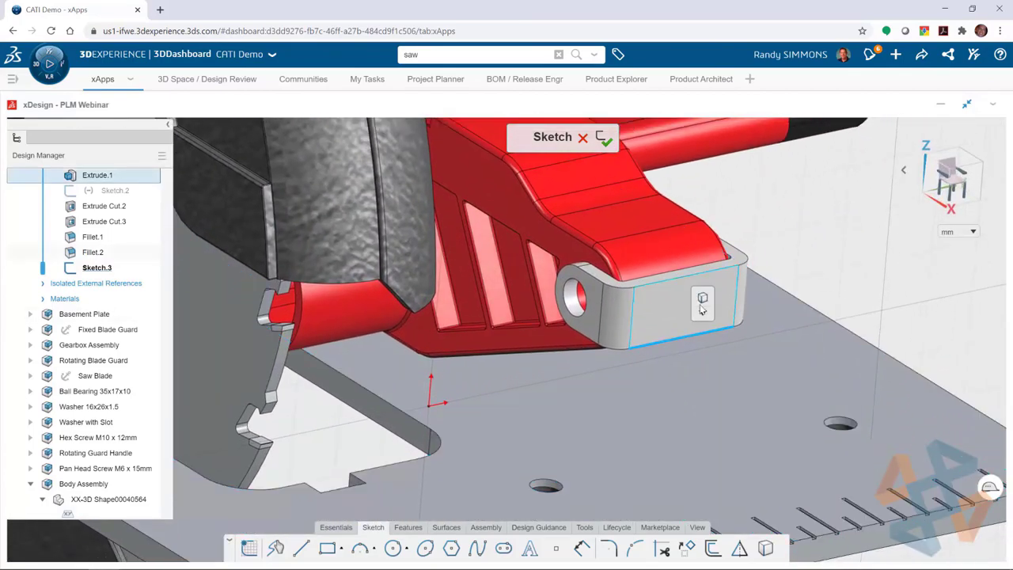
pyautogui.rightClick(835, 285)
pyautogui.click(863, 292)
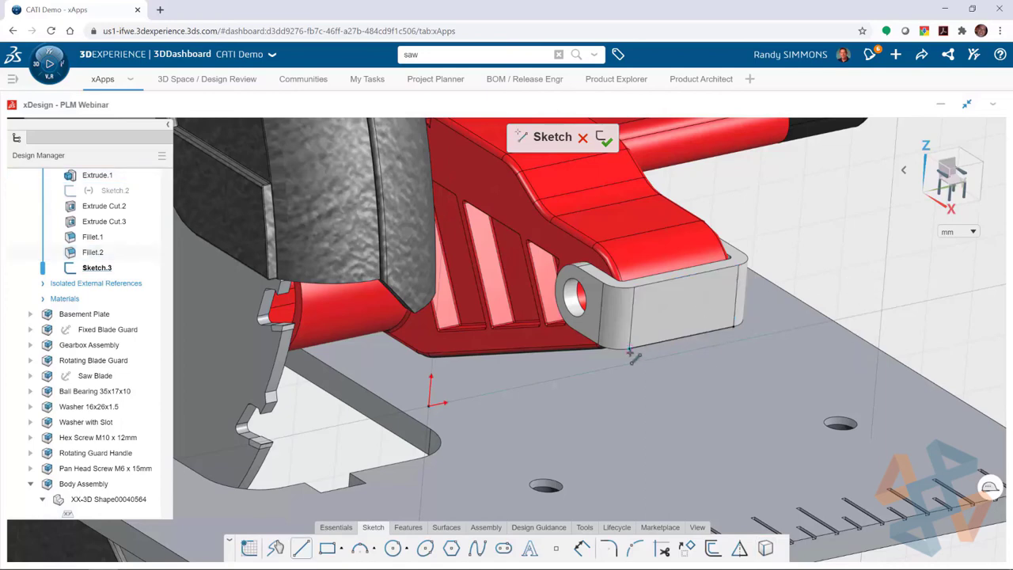
pyautogui.click(482, 420)
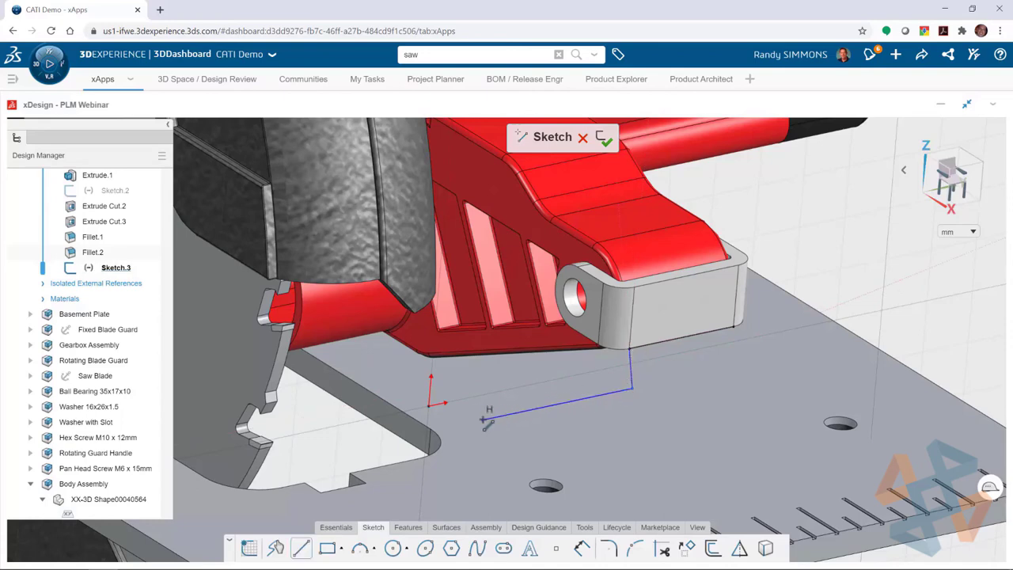
pyautogui.rightClick(637, 301)
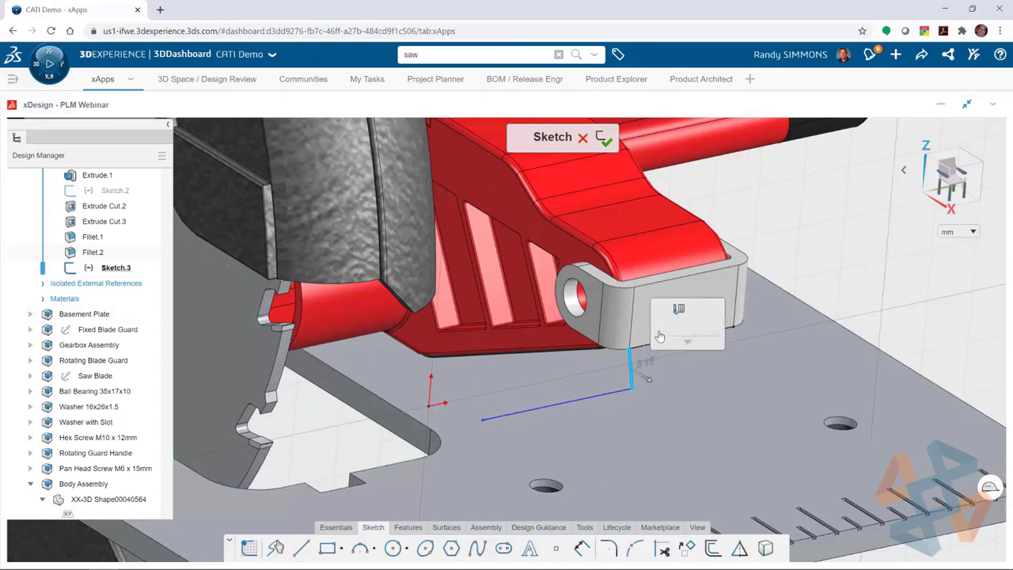
pyautogui.click(663, 309)
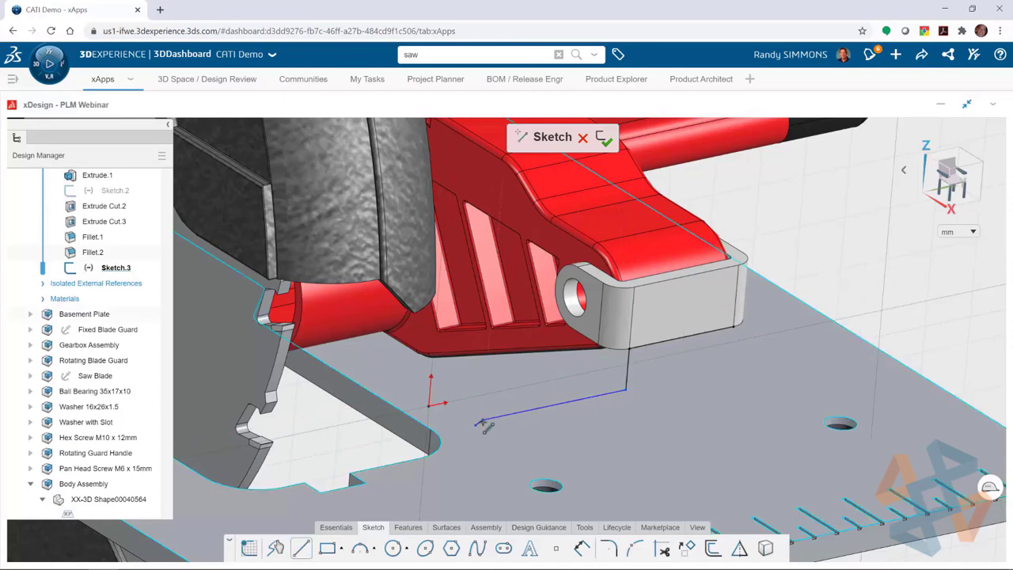
pyautogui.click(497, 473)
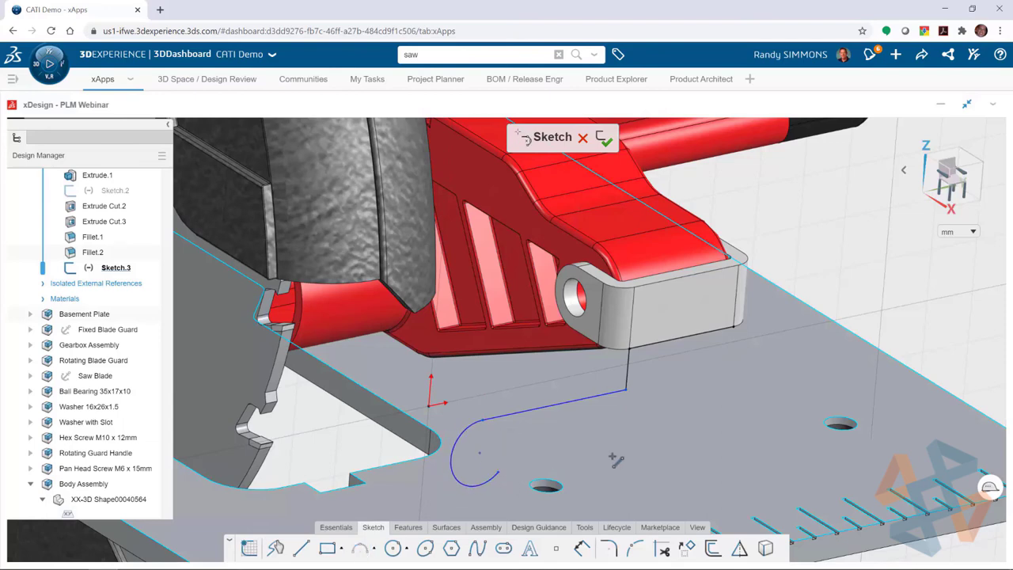
pyautogui.click(726, 424)
pyautogui.click(735, 323)
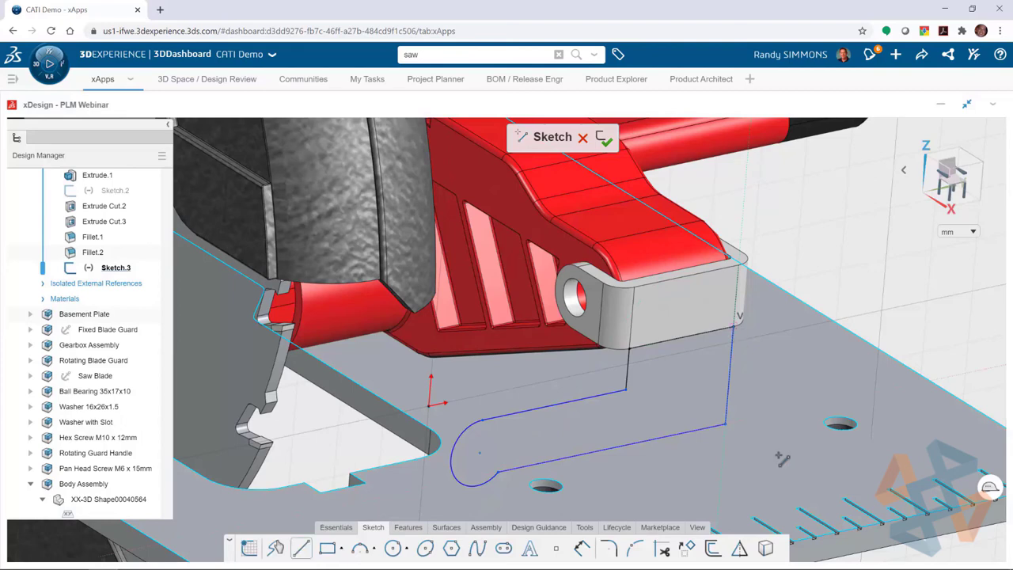
# Add circles in the rounded end and in the upper tab.
pyautogui.press('c')
pyautogui.click(478, 451)
pyautogui.click(496, 470)
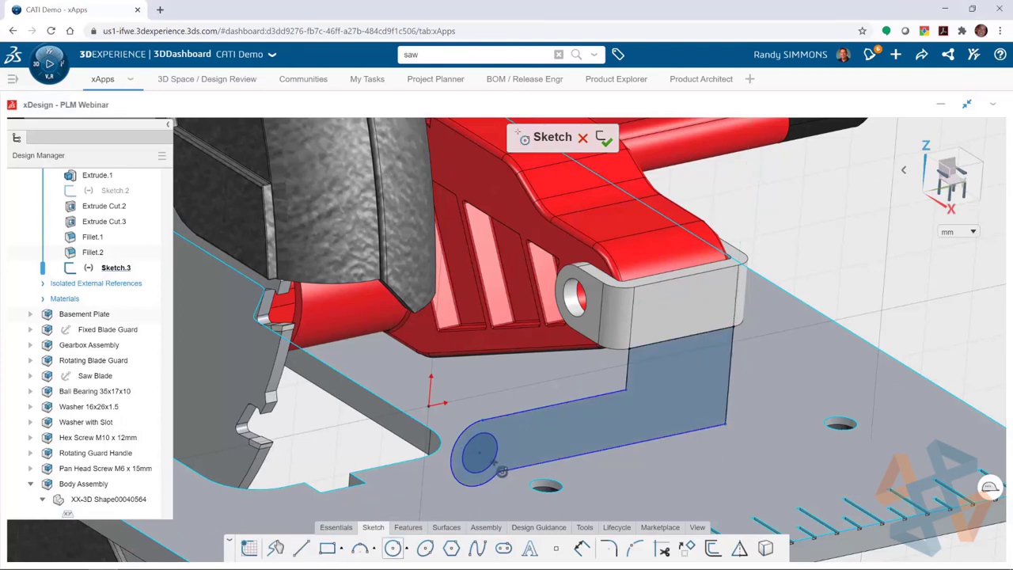
pyautogui.click(653, 389)
pyautogui.click(671, 406)
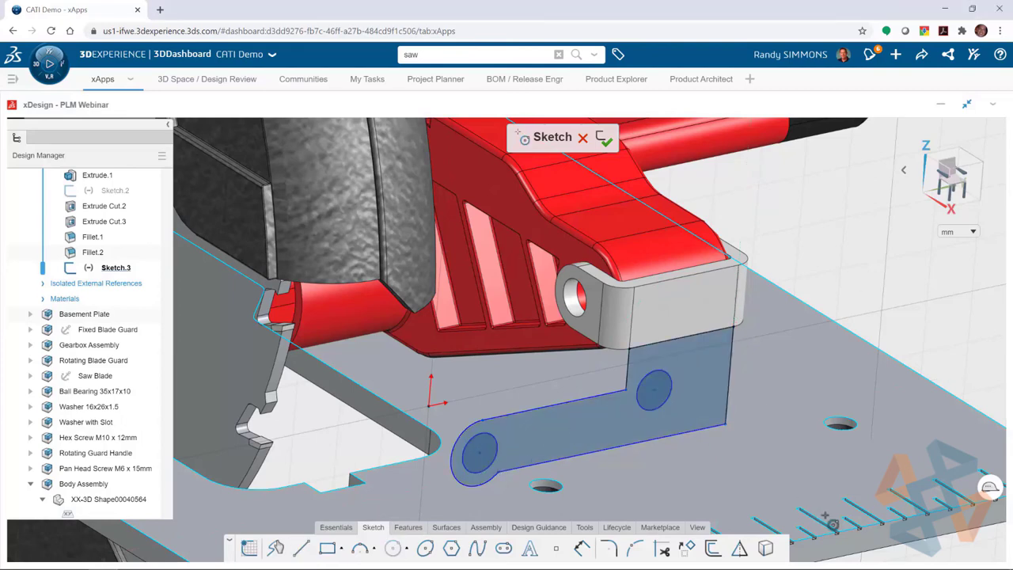
# Dimension the end circle at ø7 and the upper circle at ø6.
pyautogui.click(532, 466)
pyautogui.click(554, 457)
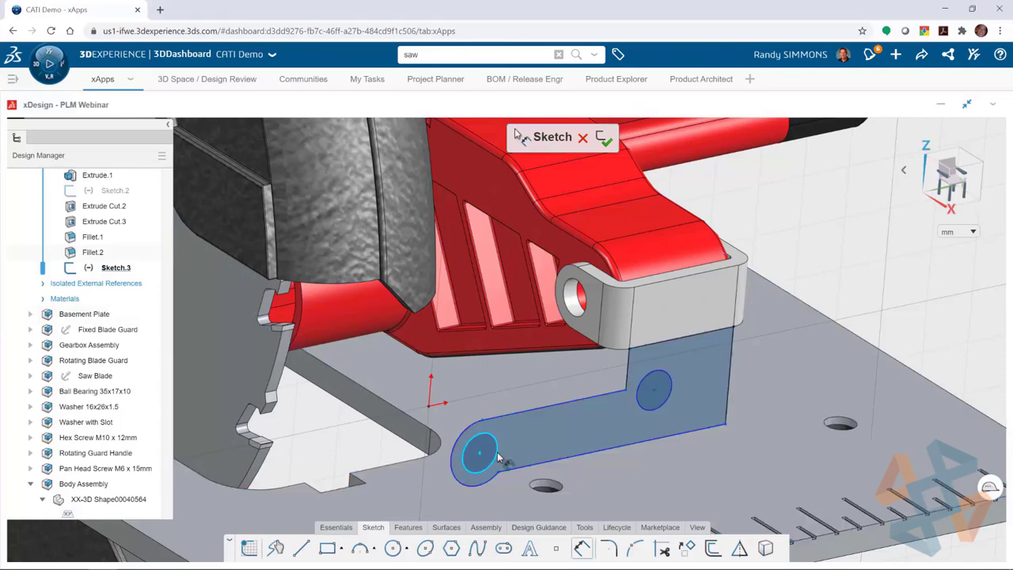
pyautogui.click(434, 420)
pyautogui.write('7')
pyautogui.press('Return')
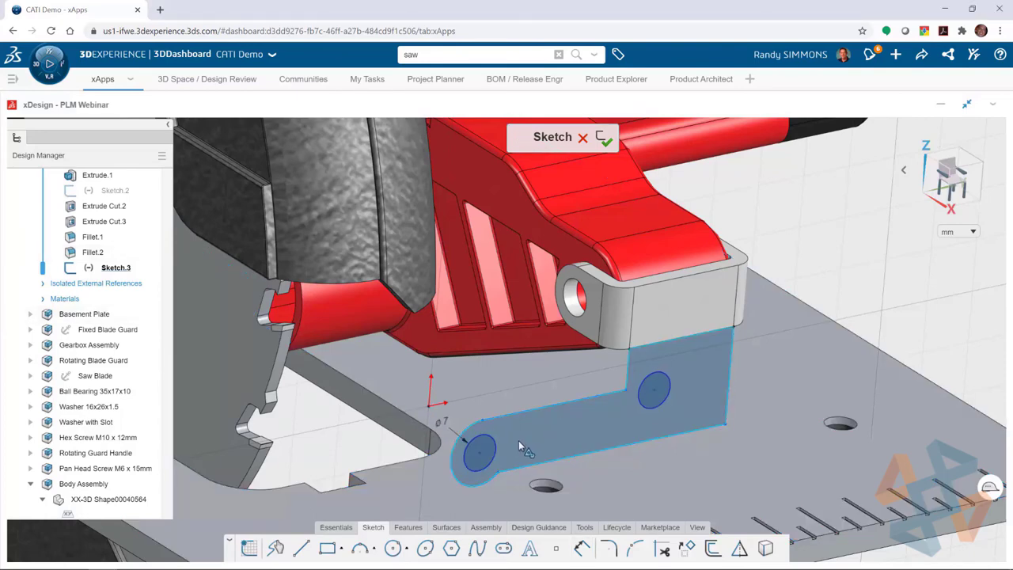
pyautogui.click(650, 345)
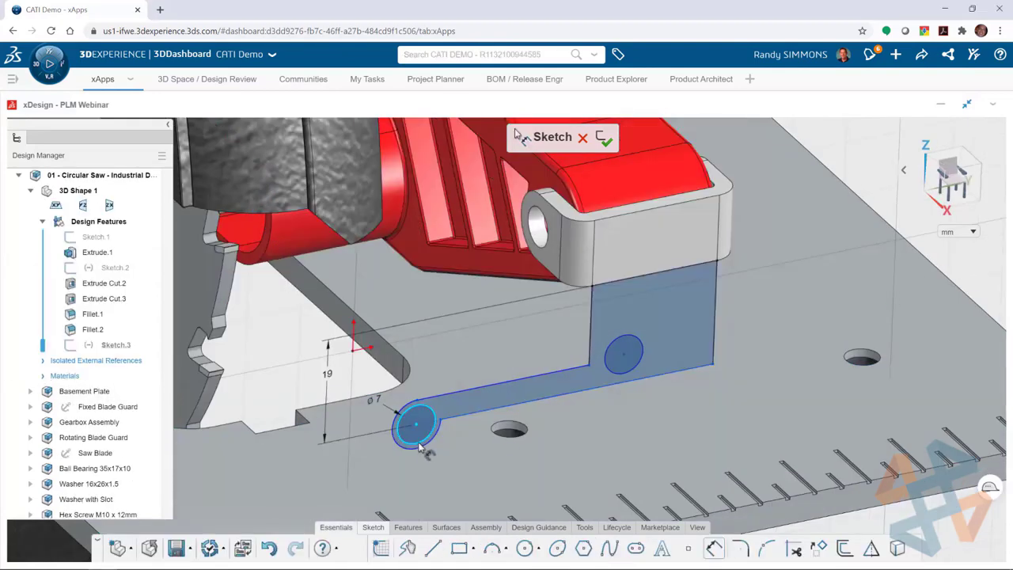
pyautogui.click(420, 447)
pyautogui.click(381, 461)
pyautogui.write('6')
pyautogui.press('Return')
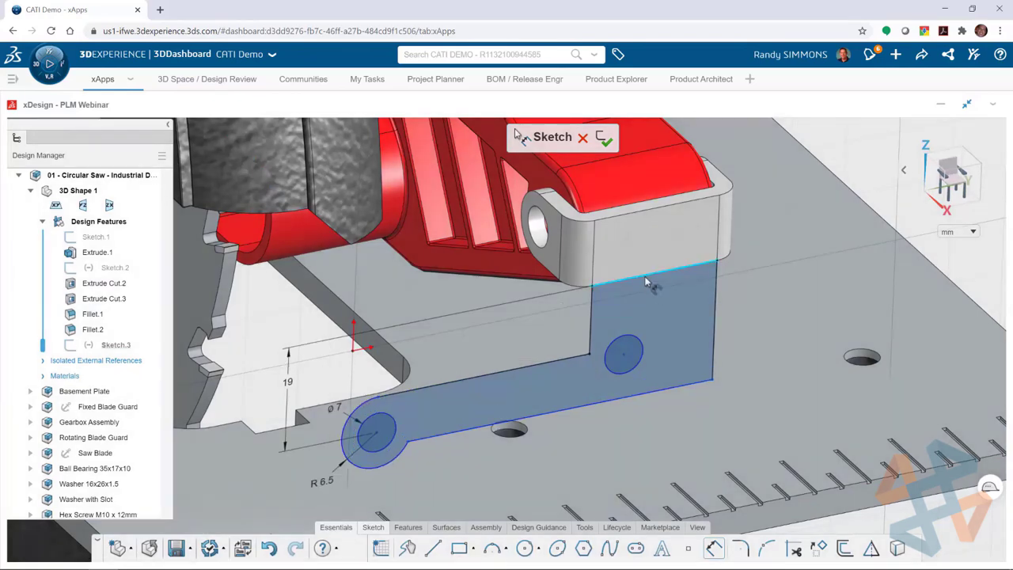
# Dimension the circle centres from the top and bottom edges, setting the offset to 15.
pyautogui.click(645, 282)
pyautogui.click(623, 356)
pyautogui.click(679, 314)
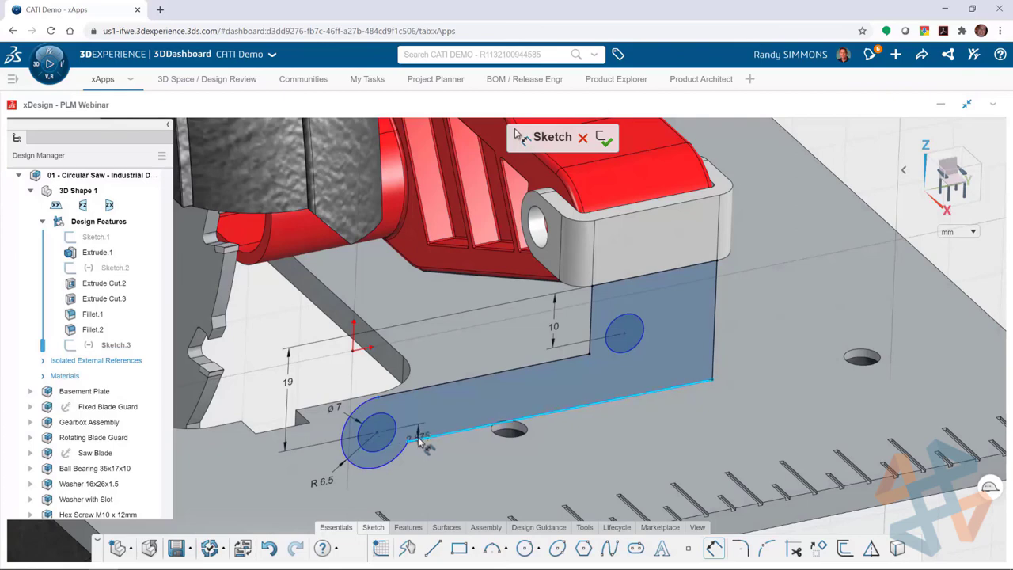
pyautogui.click(418, 437)
pyautogui.click(376, 432)
pyautogui.click(433, 448)
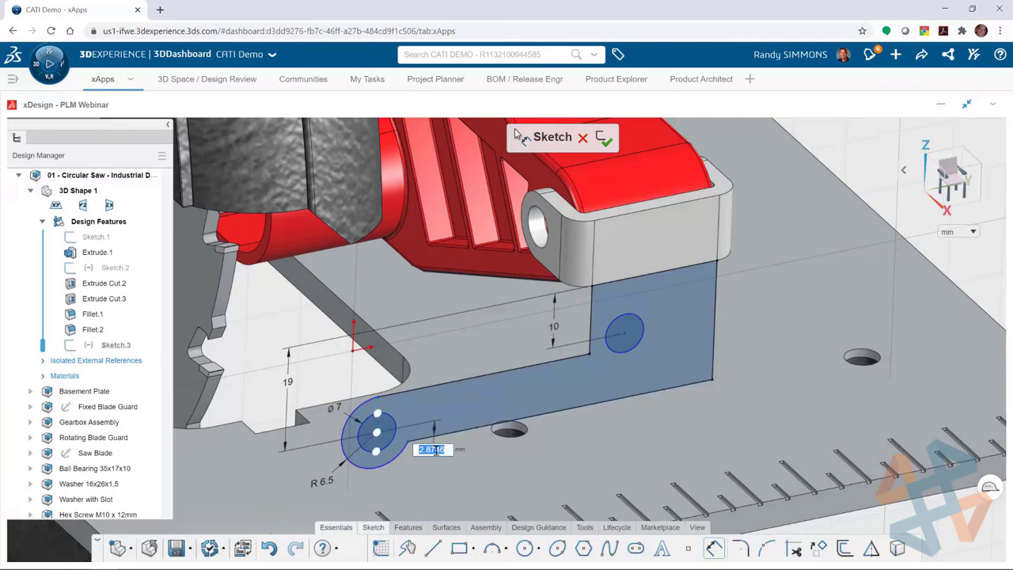
pyautogui.write('15')
pyautogui.press('Return')
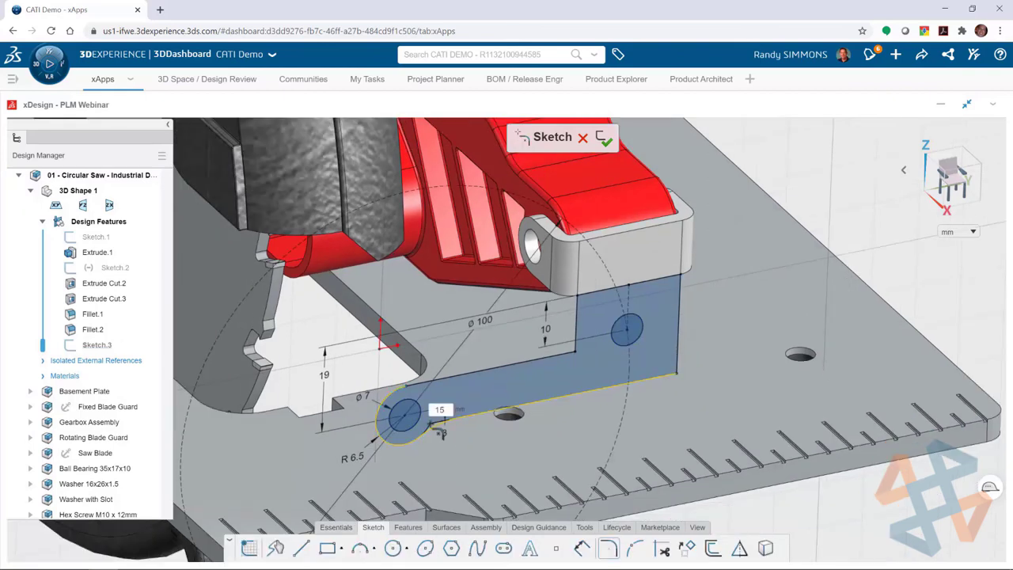
# Round the left, right and inner corners with R10 sketch fillets.
pyautogui.write('10')
pyautogui.press('Return')
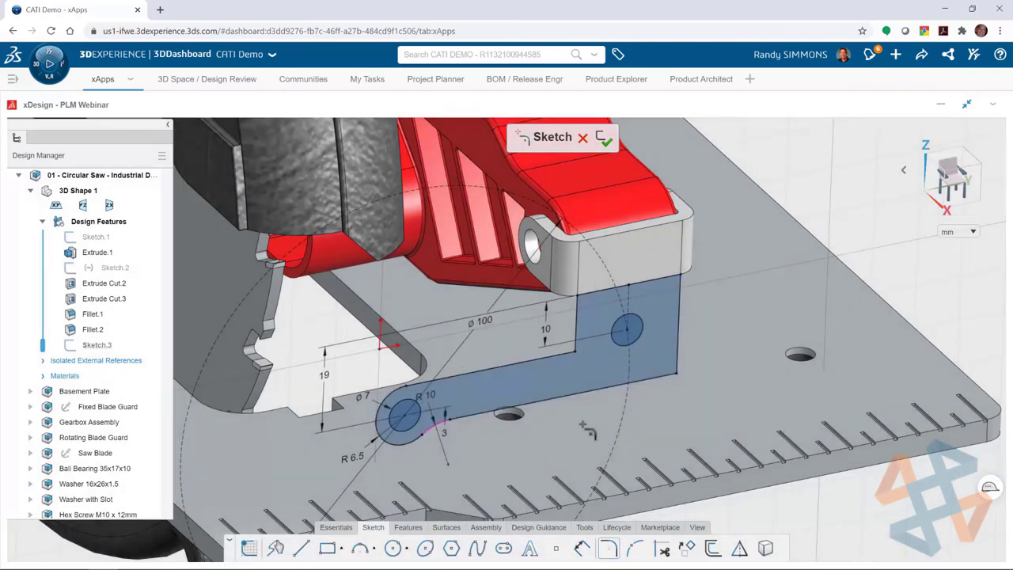
pyautogui.click(679, 378)
pyautogui.click(579, 356)
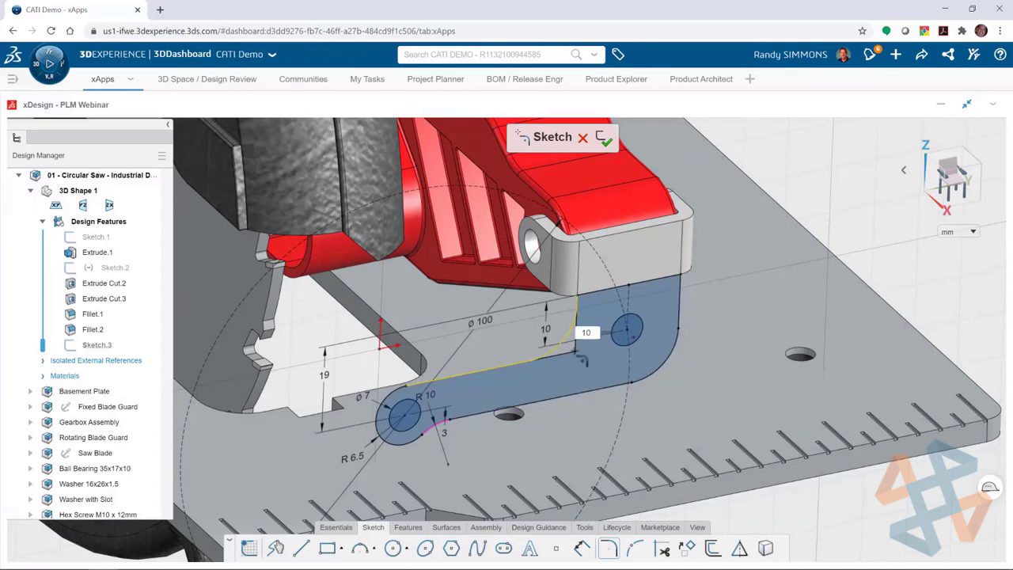
pyautogui.press('Return')
# Extrude the lever sketch 3 mm thick, flipped to the opposite side of the sketch.
pyautogui.click(408, 527)
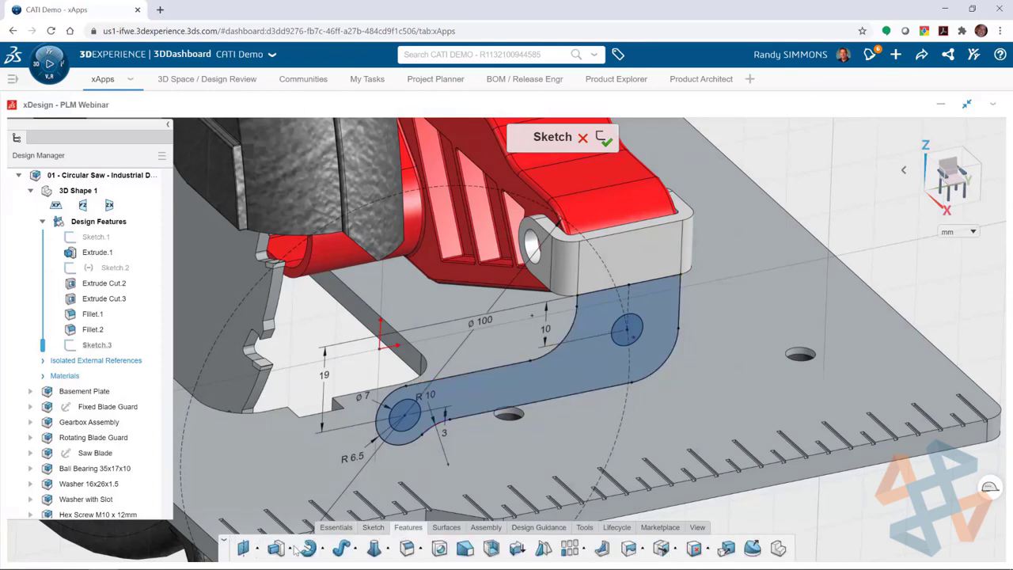
pyautogui.click(275, 549)
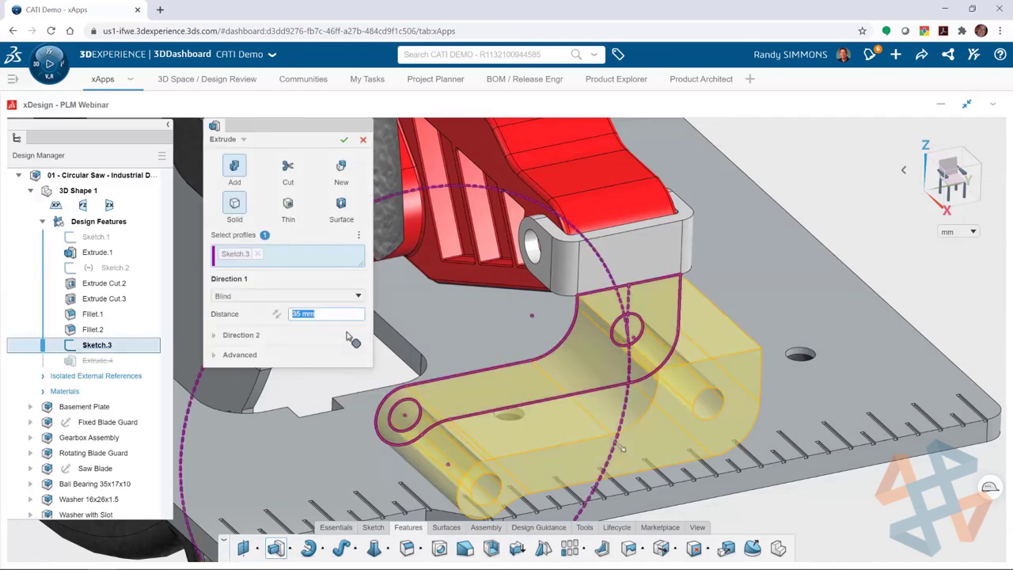
pyautogui.press('Return')
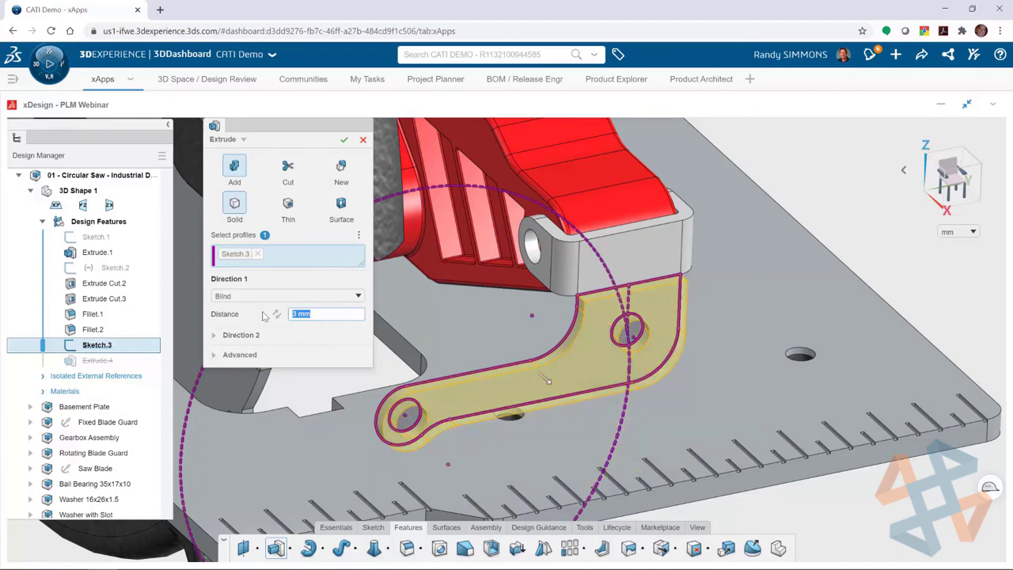
pyautogui.click(276, 314)
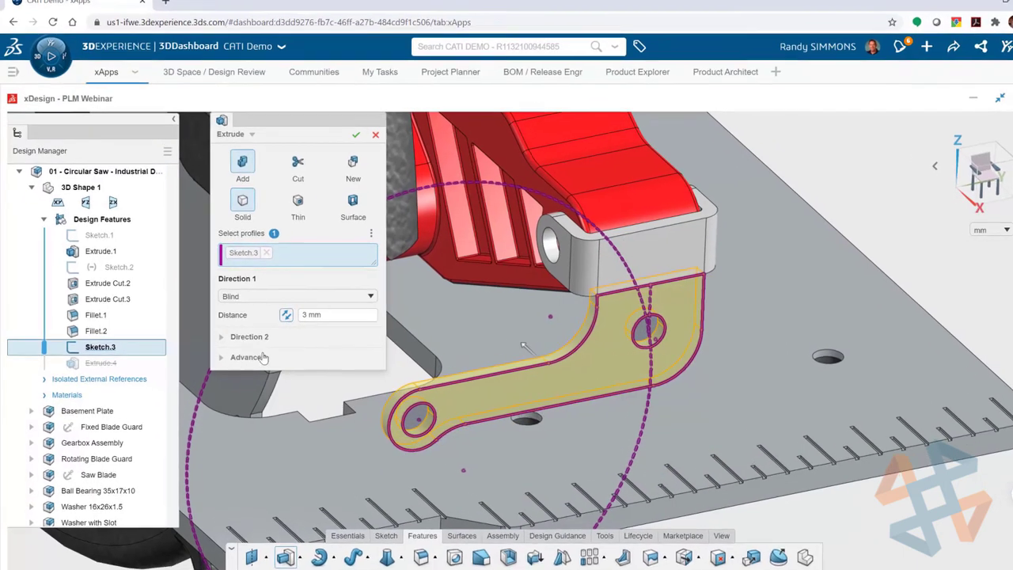
pyautogui.click(243, 355)
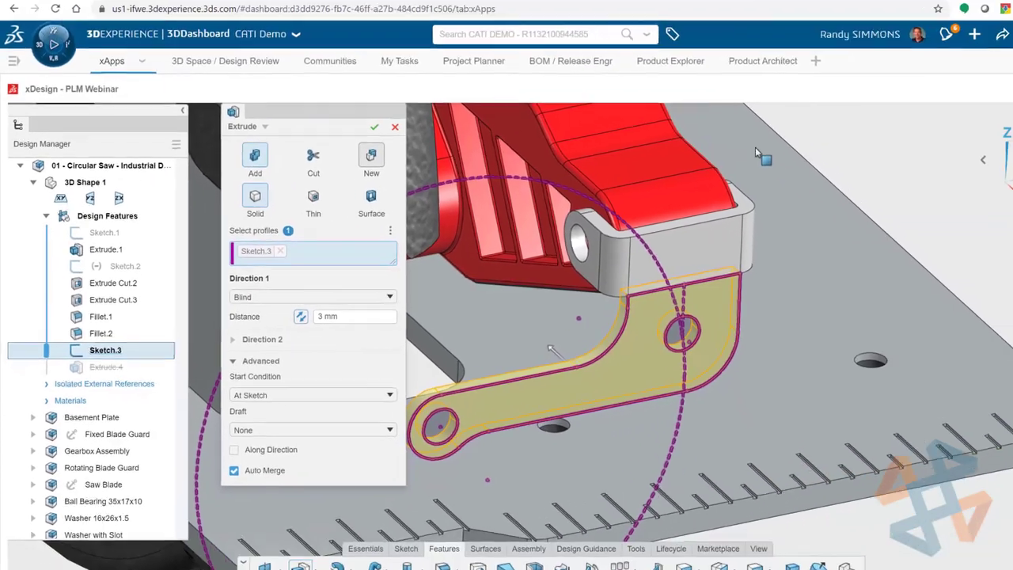
pyautogui.click(332, 383)
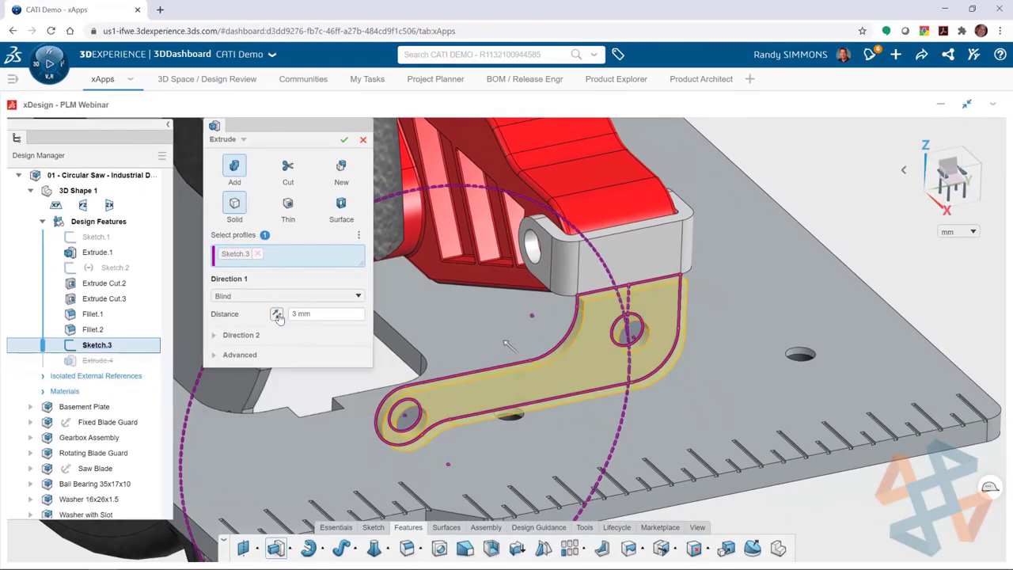
pyautogui.click(277, 314)
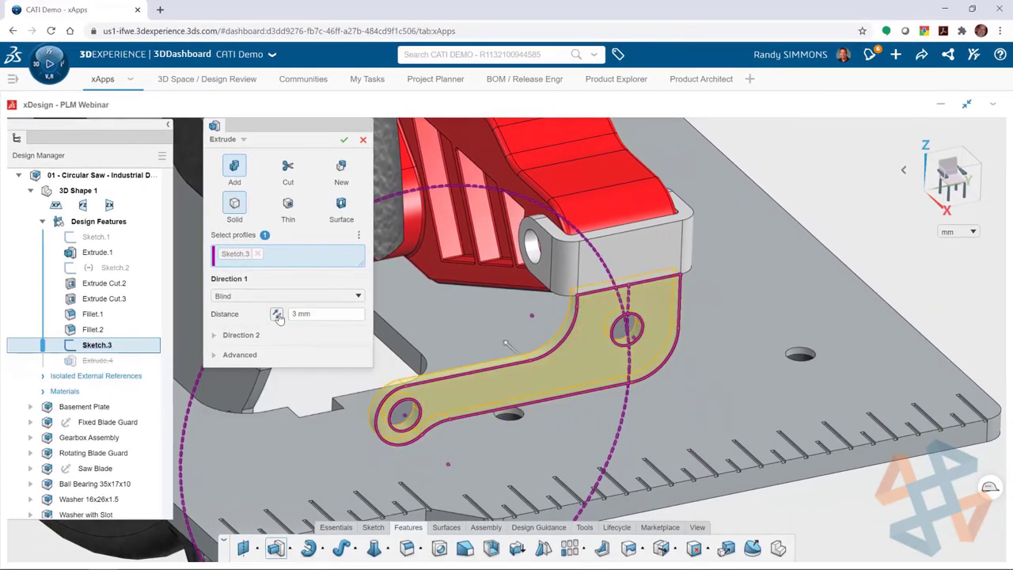
pyautogui.press('Return')
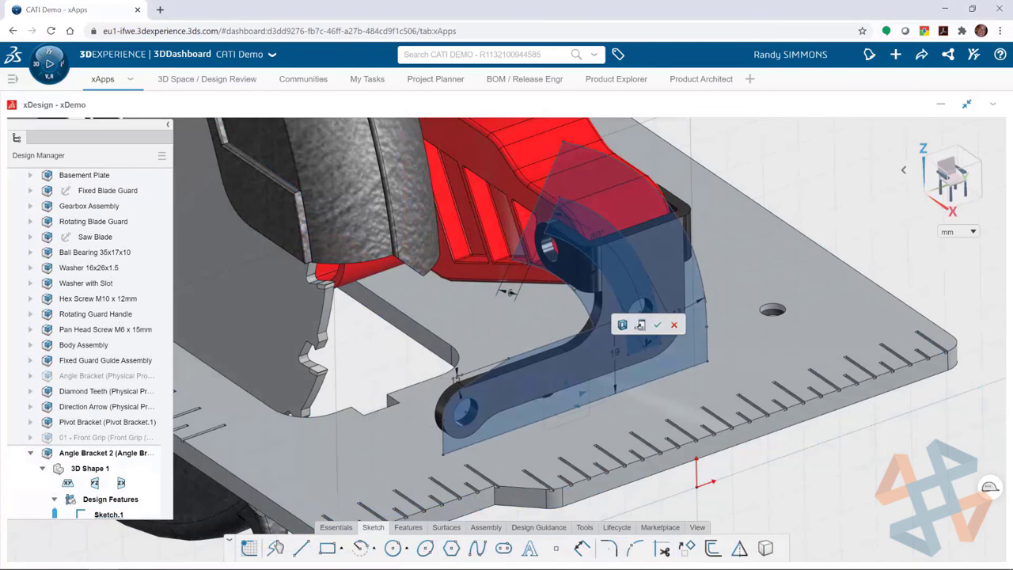
# Thin-wall extrude the bracket arc up to the base plate face.
pyautogui.click(639, 325)
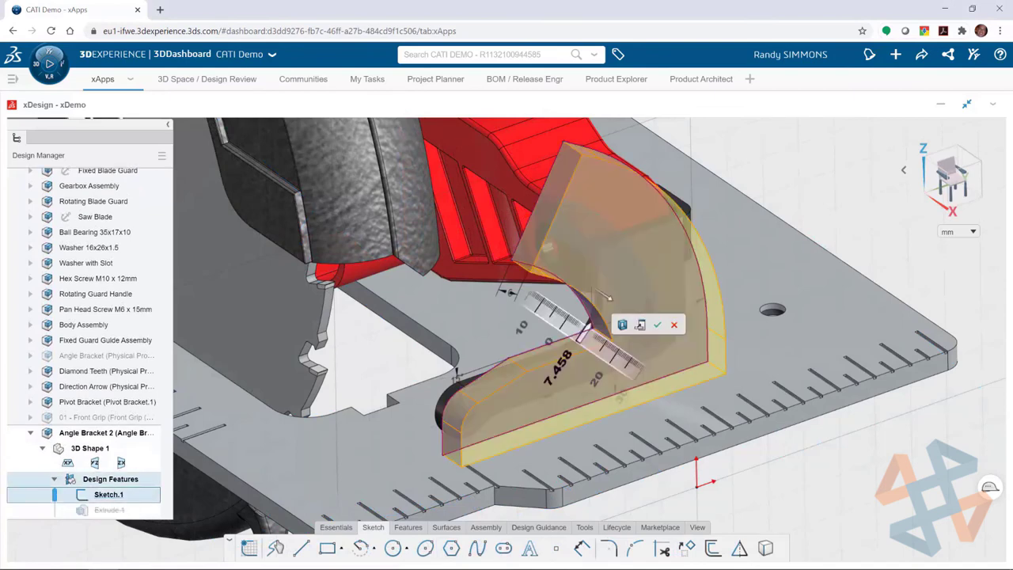
pyautogui.click(621, 324)
pyautogui.click(287, 204)
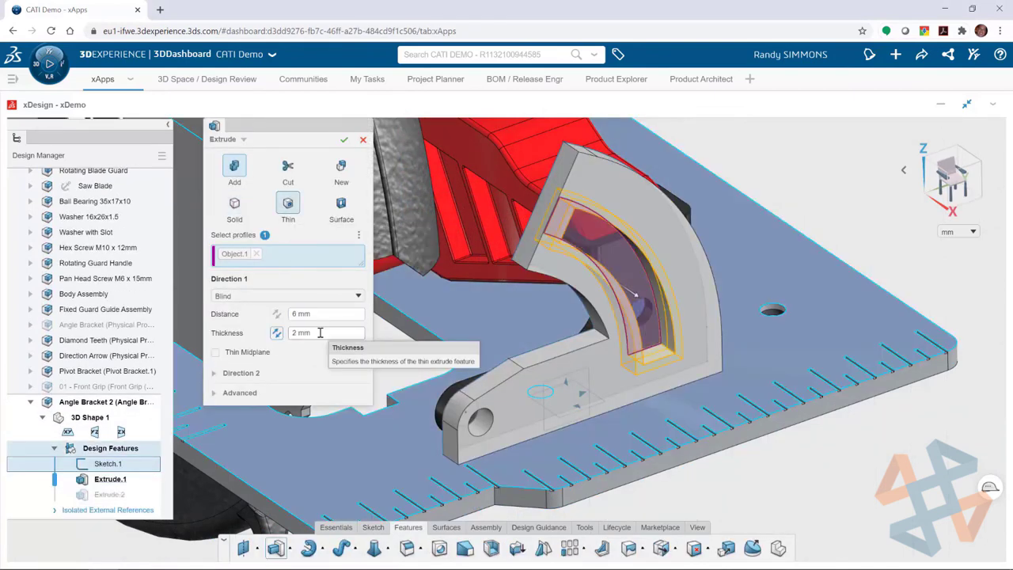
pyautogui.click(305, 296)
pyautogui.click(252, 362)
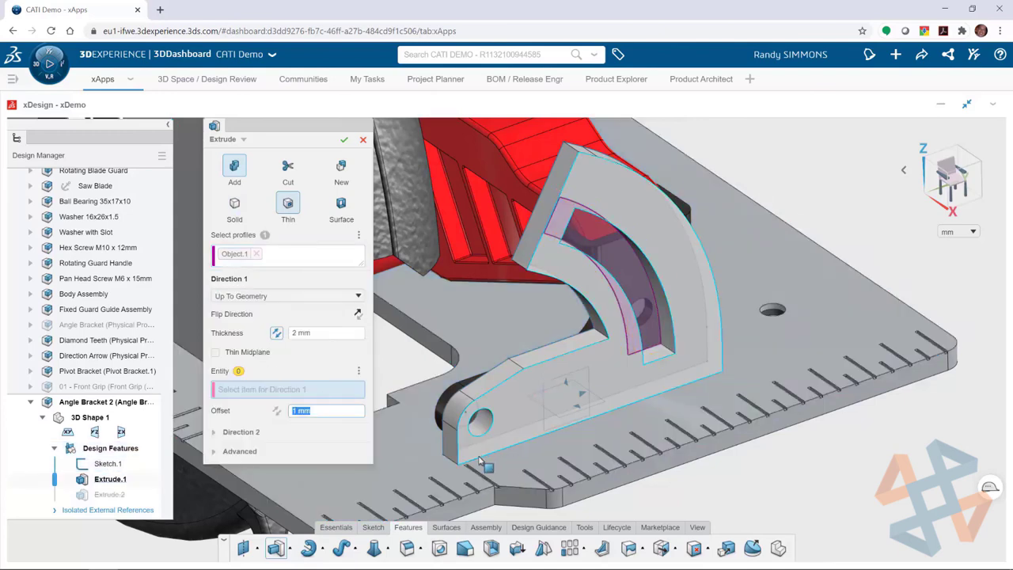
pyautogui.click(481, 467)
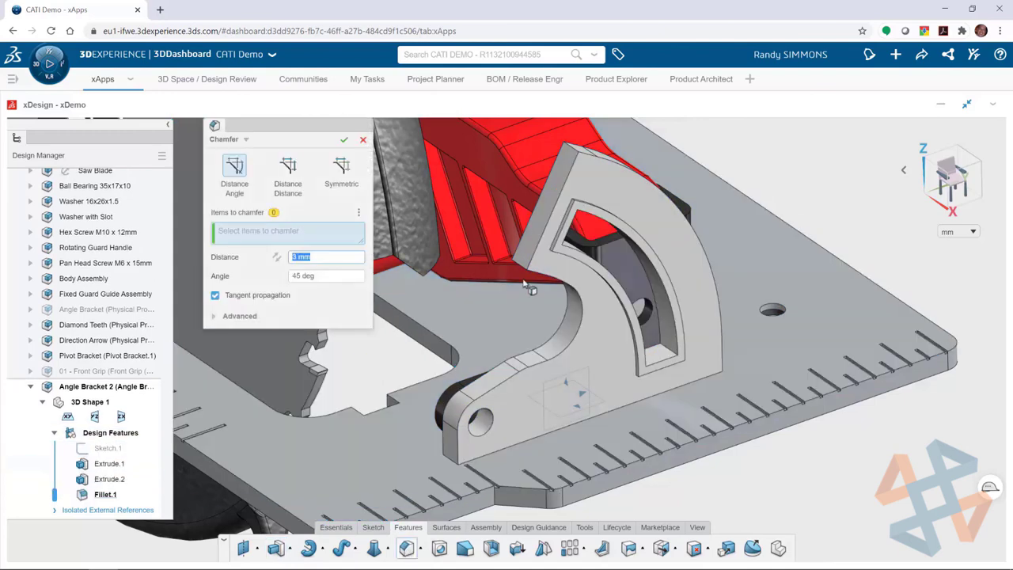
# Round the two top edges with a 10 mm fillet, converted from a chamfer.
pyautogui.click(522, 271)
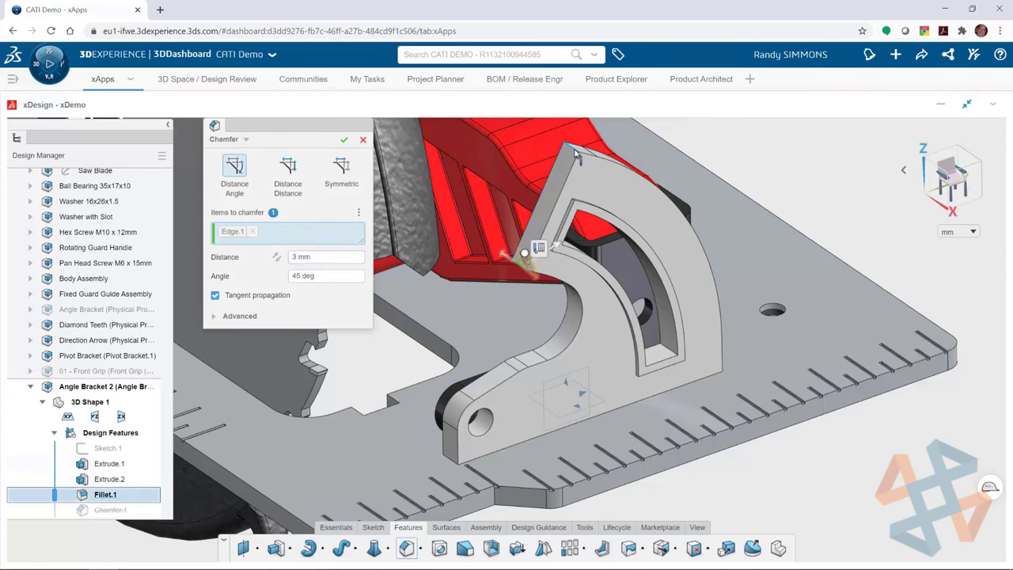
pyautogui.click(578, 153)
pyautogui.press('Return')
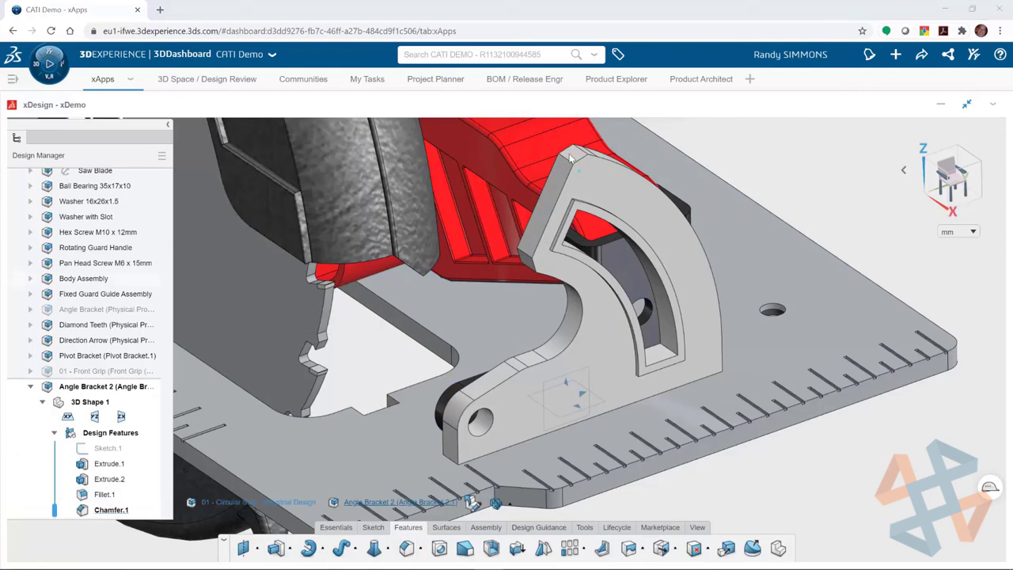
pyautogui.doubleClick(571, 159)
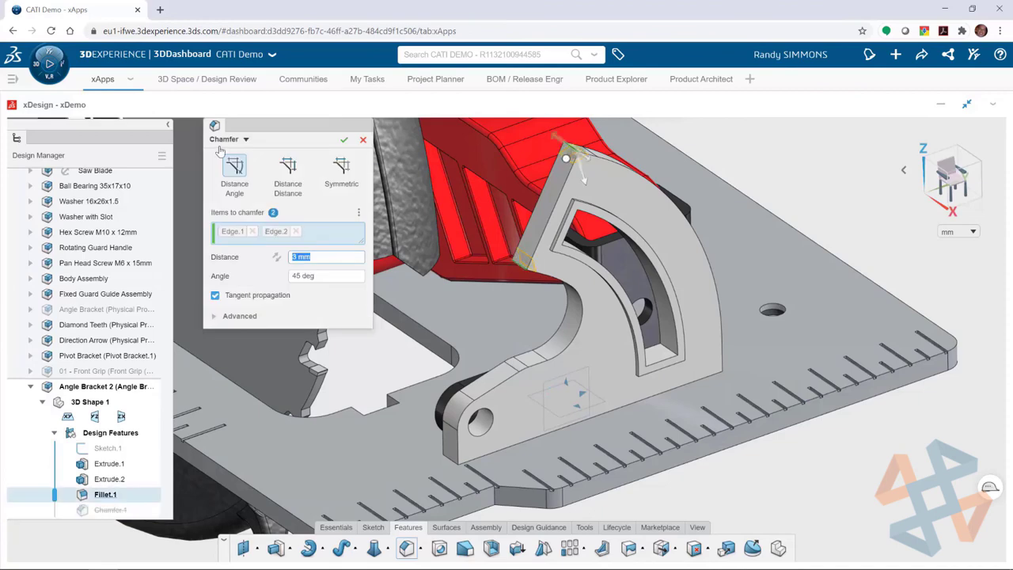
pyautogui.click(251, 170)
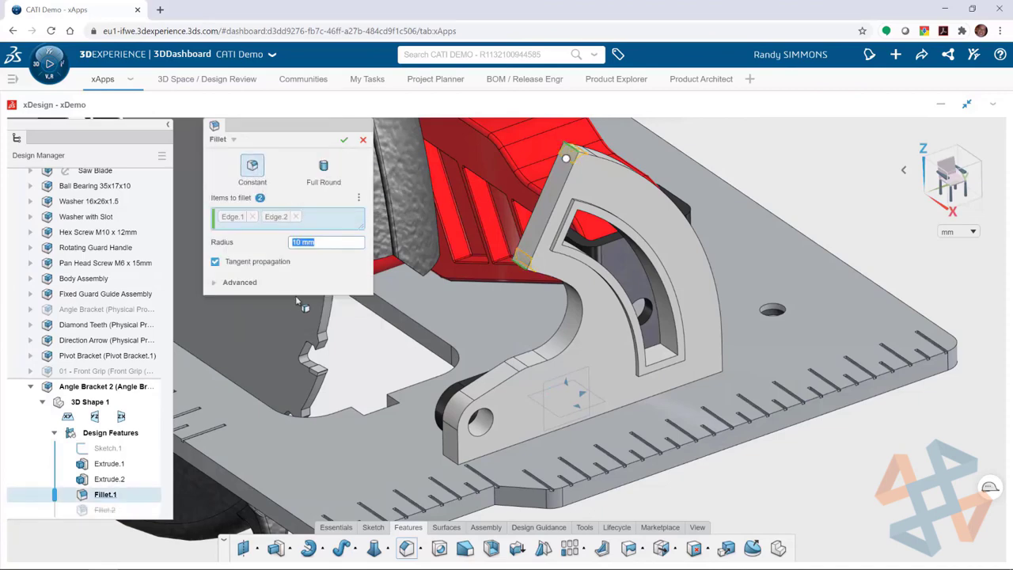
pyautogui.click(343, 139)
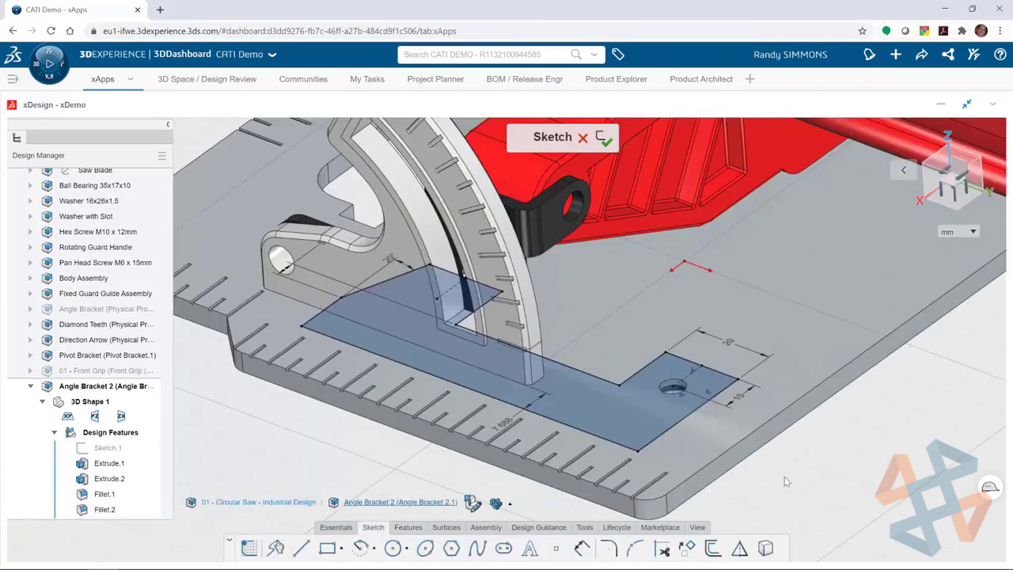
# Extrude the base foot merged only with the bracket body, then make the bracket a component.
pyautogui.click(587, 404)
pyautogui.click(615, 356)
pyautogui.moveTo(621, 361); pyautogui.dragTo(621, 350)
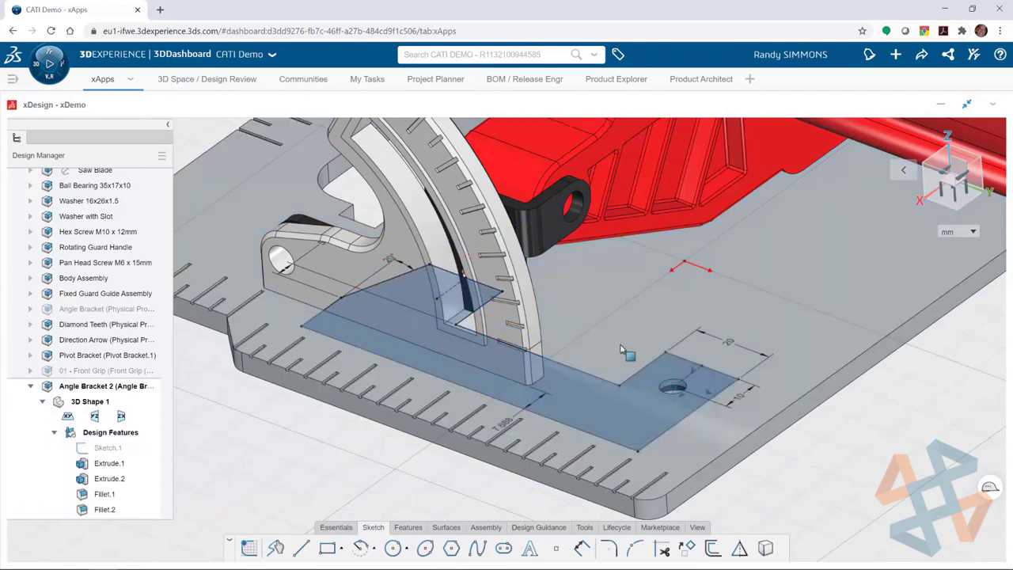
pyautogui.click(727, 289)
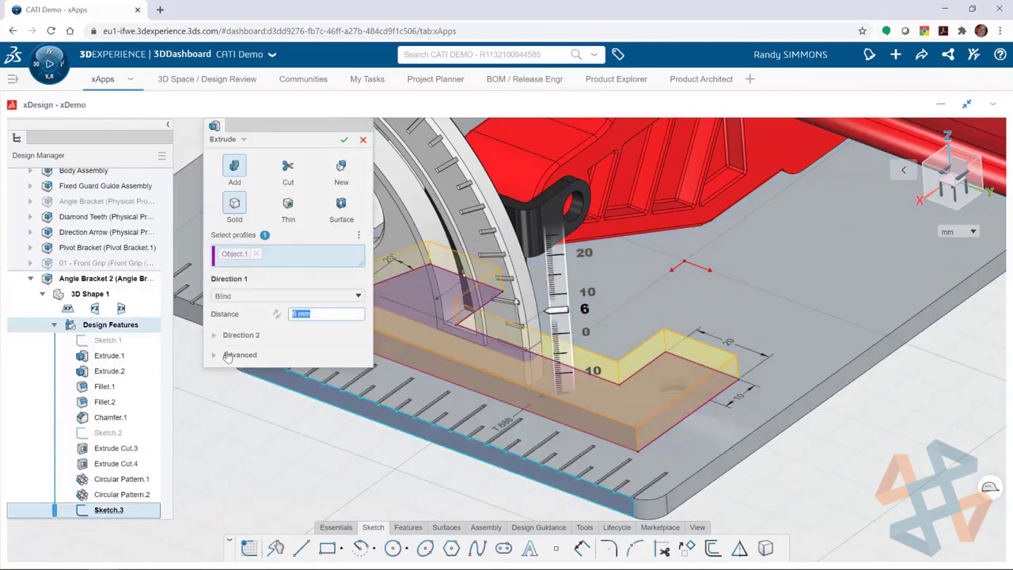
pyautogui.click(215, 456)
pyautogui.click(455, 198)
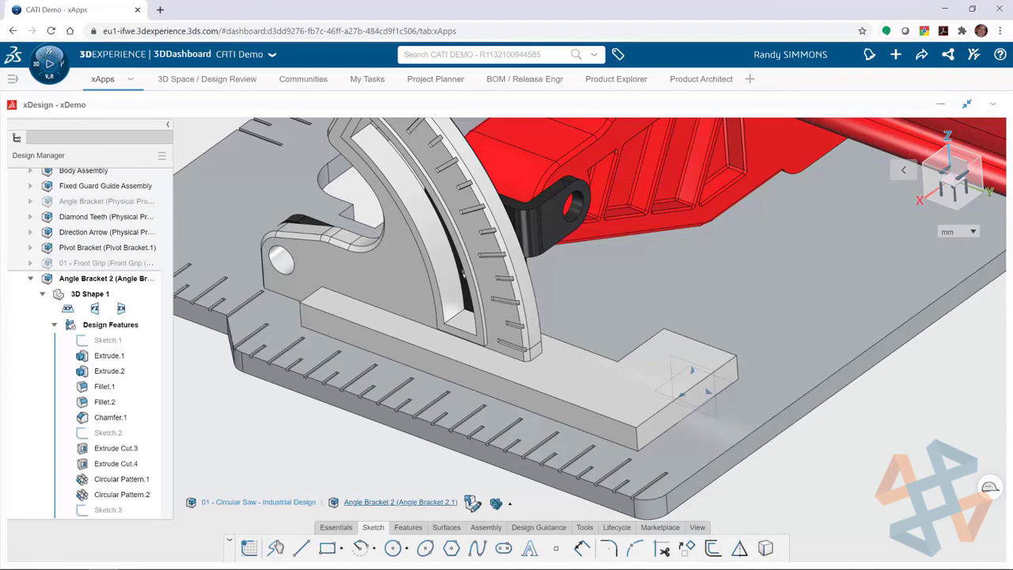
pyautogui.click(472, 503)
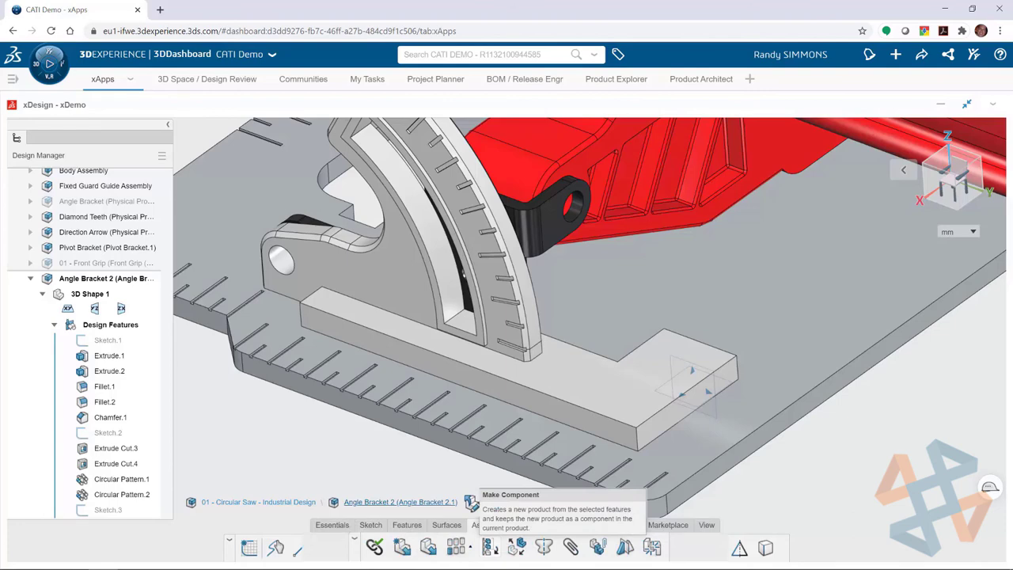
pyautogui.click(473, 504)
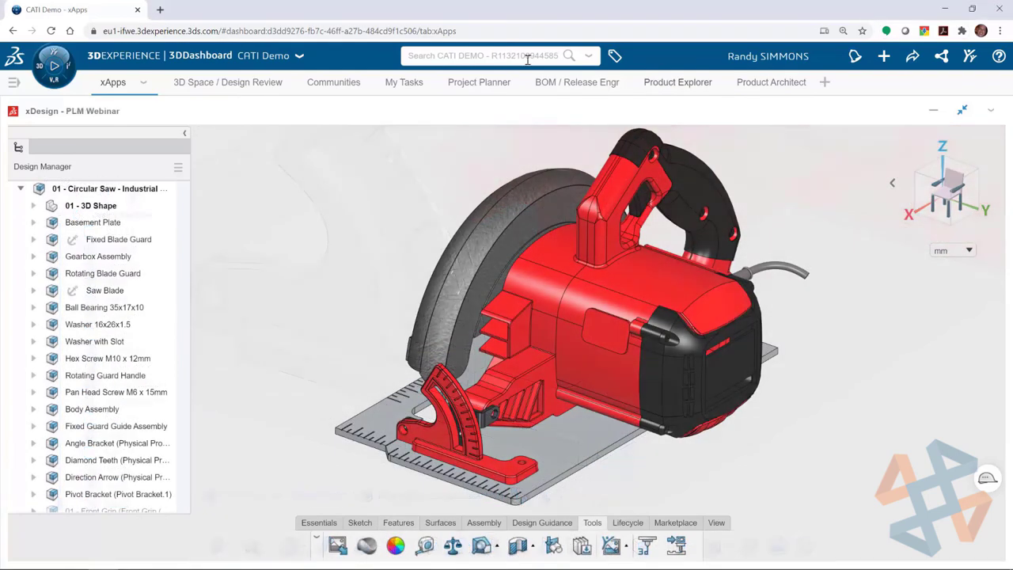
# Insert the Rivet 7 x 9 part and mate it to the angle bracket face and hole.
pyautogui.click(484, 52)
pyautogui.click(451, 83)
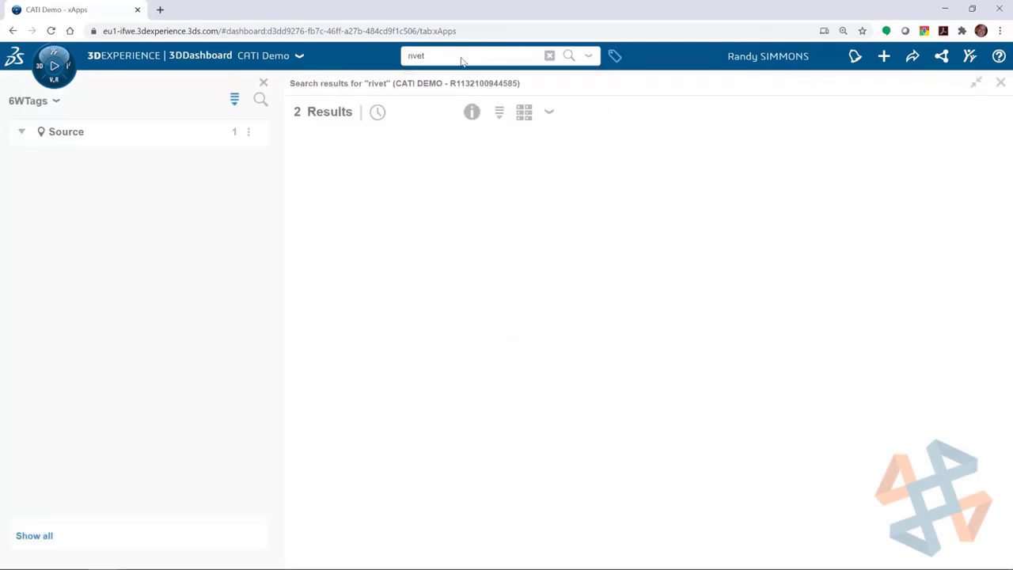
pyautogui.moveTo(427, 161); pyautogui.dragTo(269, 336)
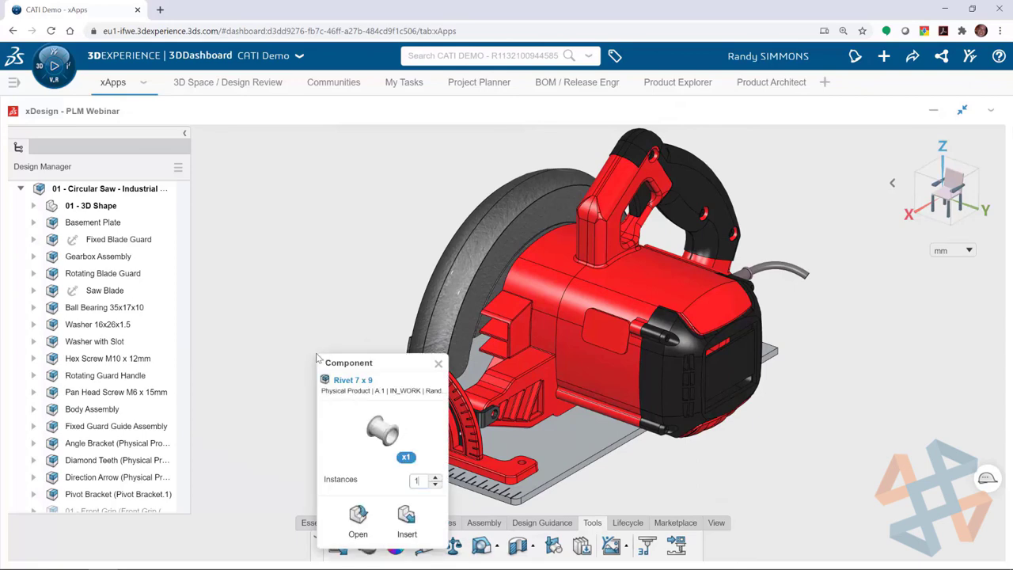
pyautogui.click(406, 516)
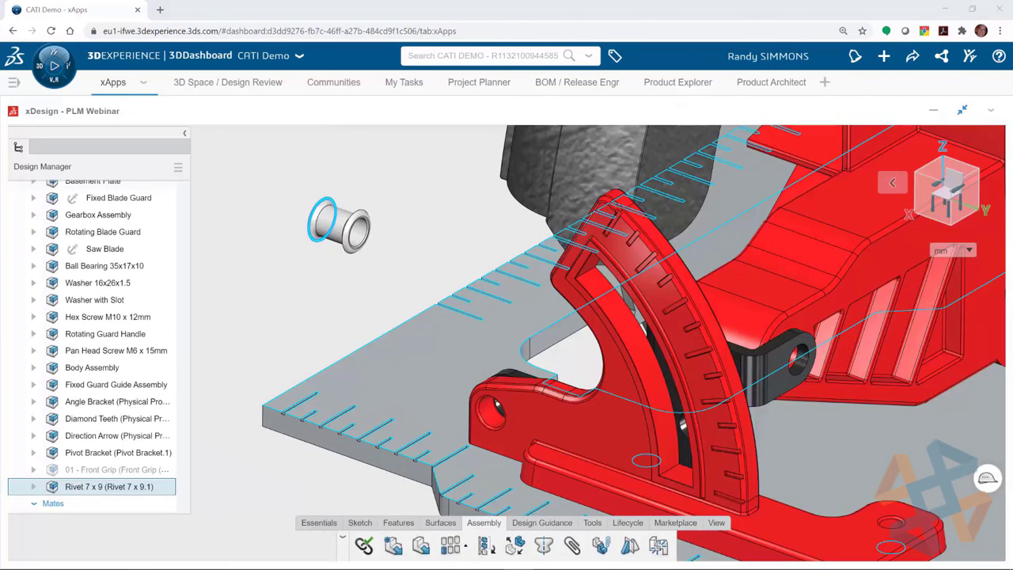
pyautogui.click(527, 428)
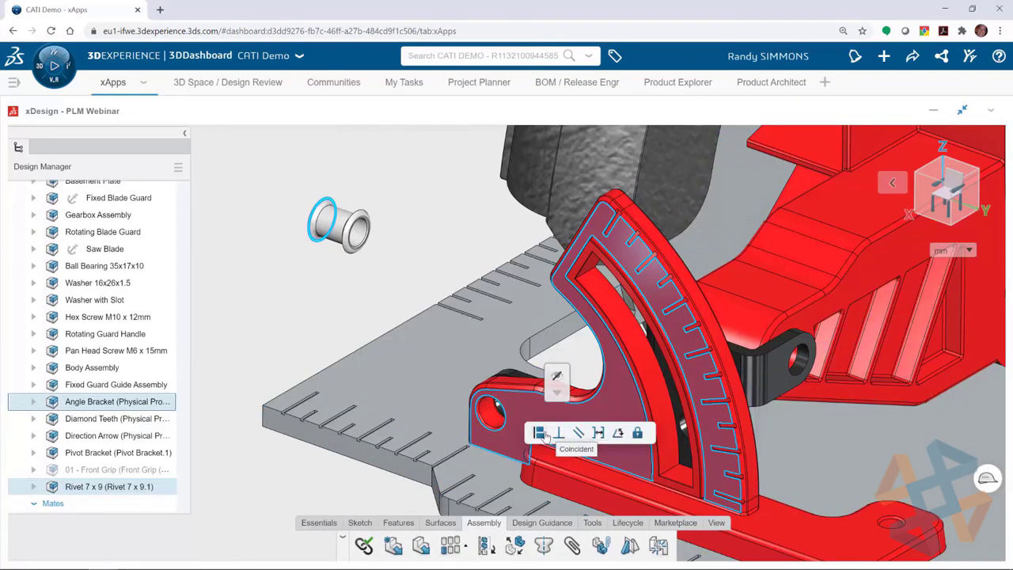
pyautogui.click(545, 437)
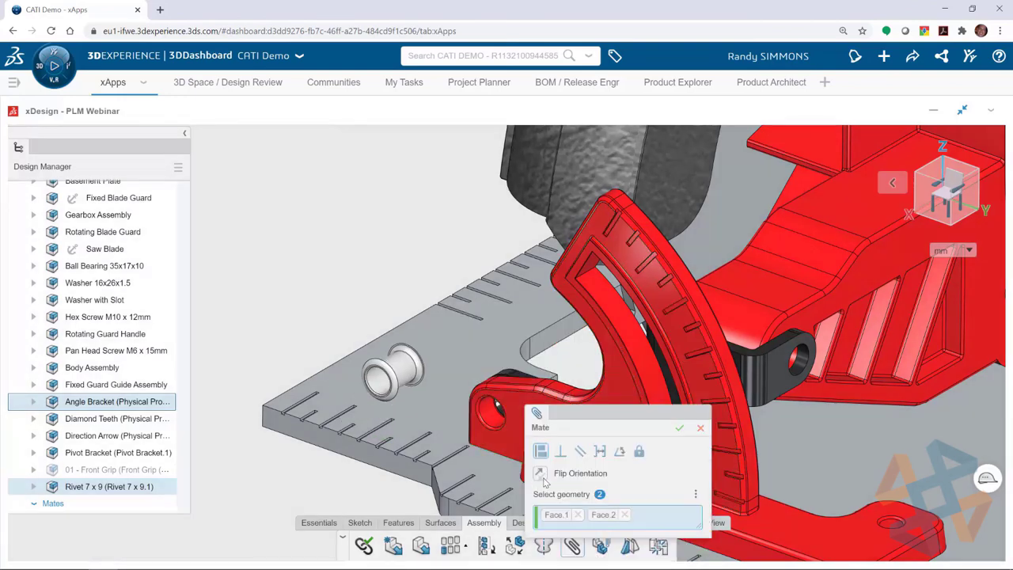
pyautogui.press('Return')
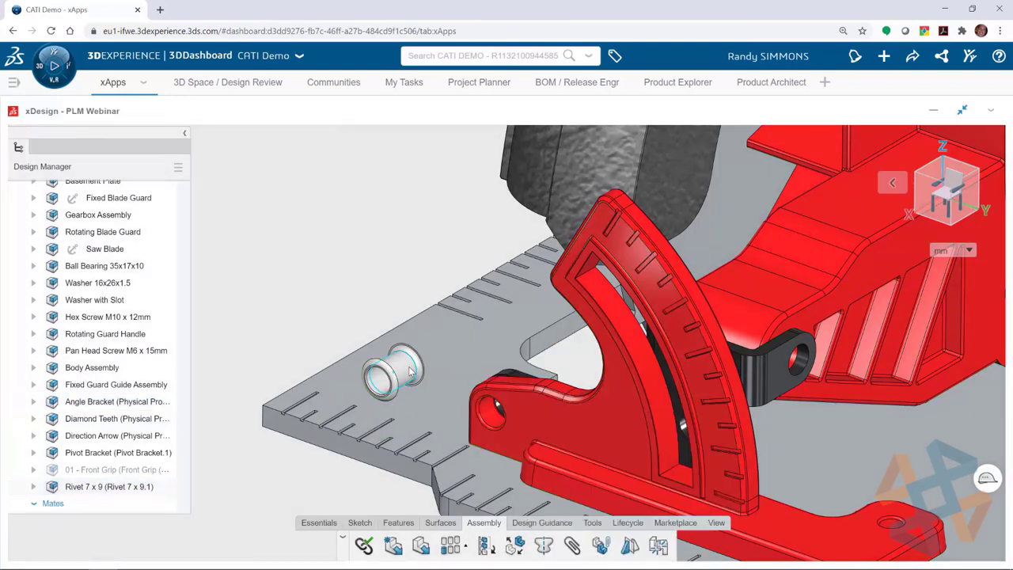
pyautogui.click(492, 413)
pyautogui.click(504, 424)
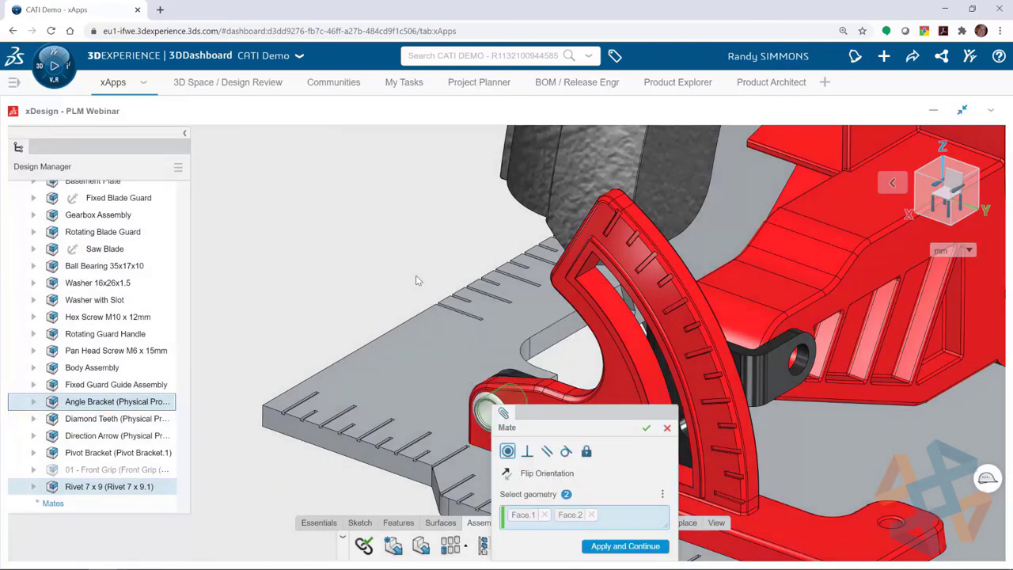
pyautogui.press('Return')
# Place the M6 x 40mm socket head screw with concentric and coincident mates on the pivot hole.
pyautogui.click(505, 54)
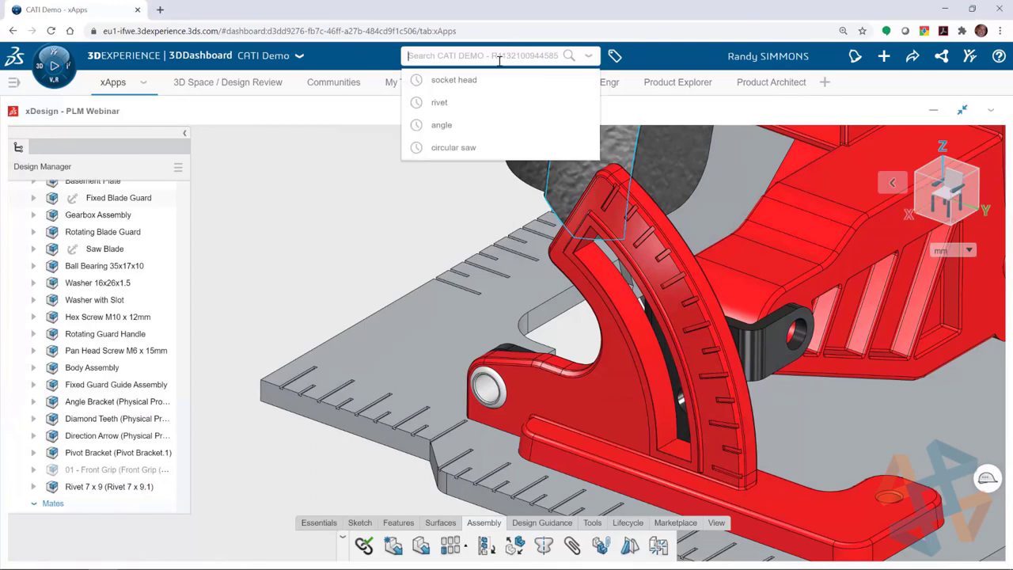
pyautogui.click(466, 82)
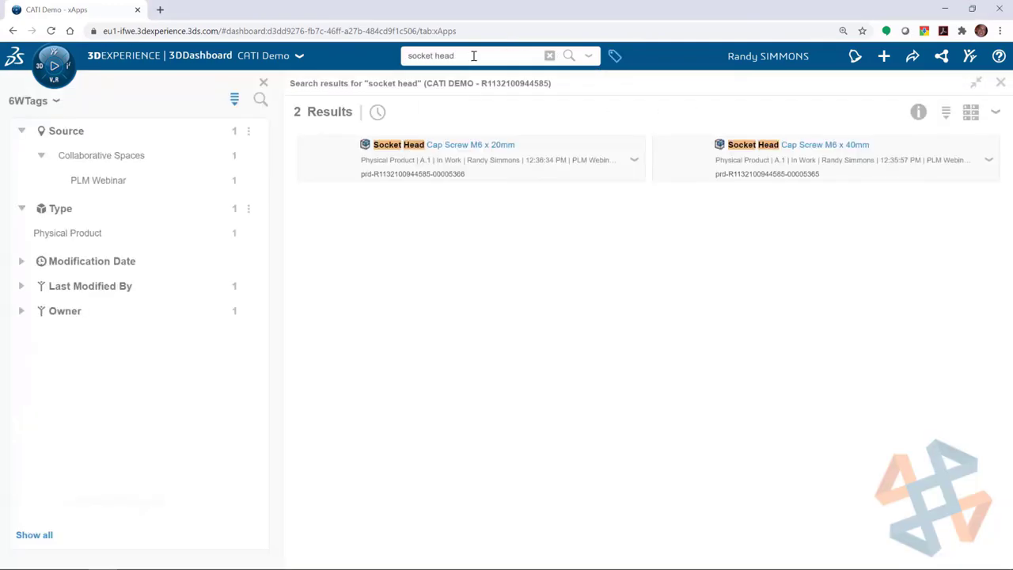
pyautogui.moveTo(746, 172); pyautogui.dragTo(324, 263)
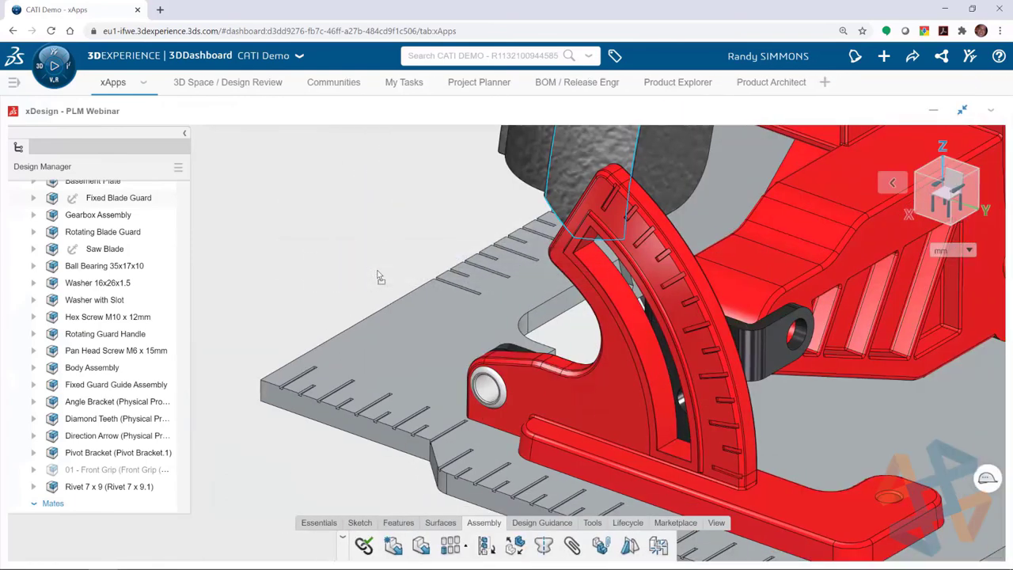
pyautogui.click(394, 292)
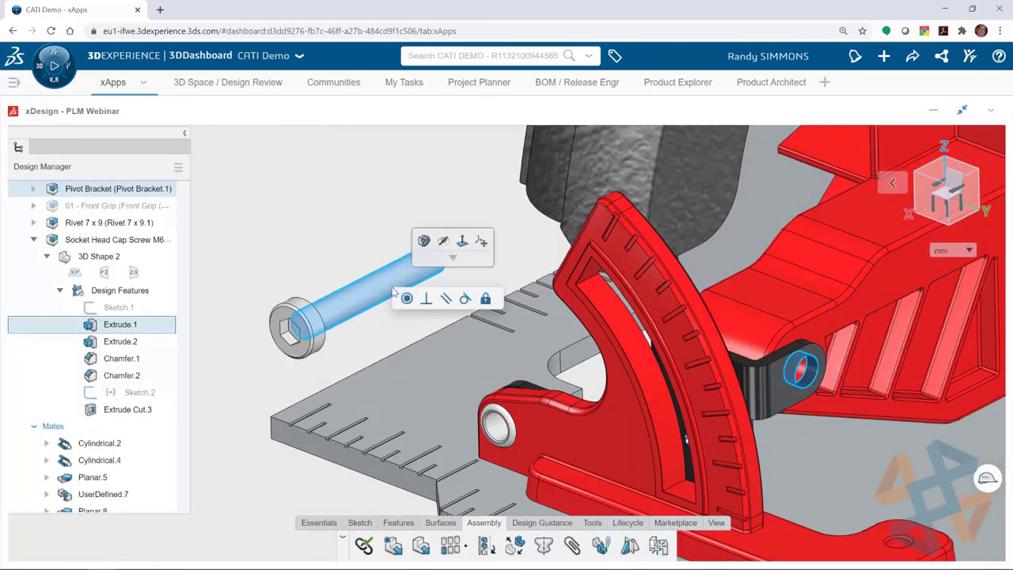
pyautogui.click(407, 297)
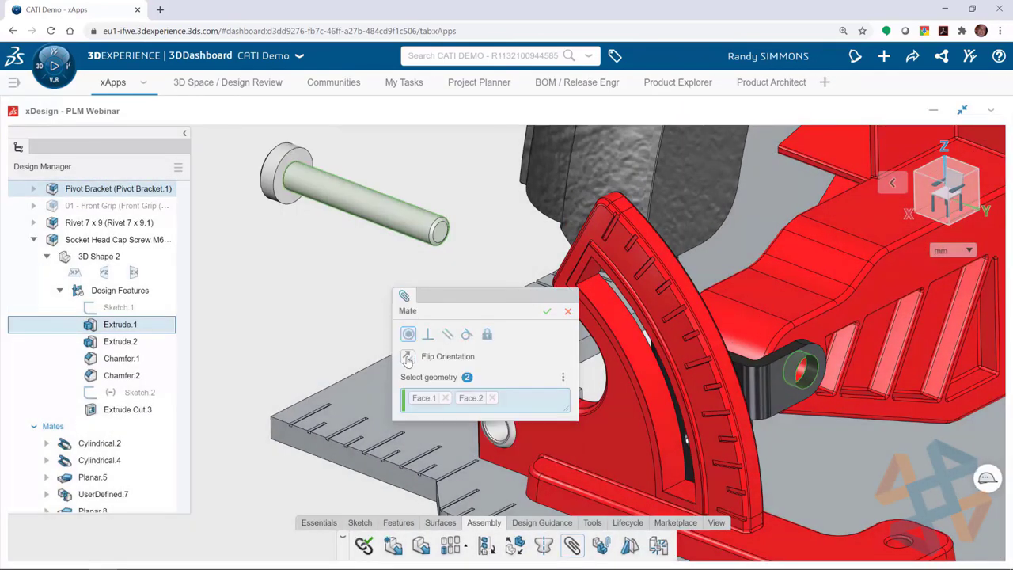
pyautogui.click(441, 231)
pyautogui.click(475, 219)
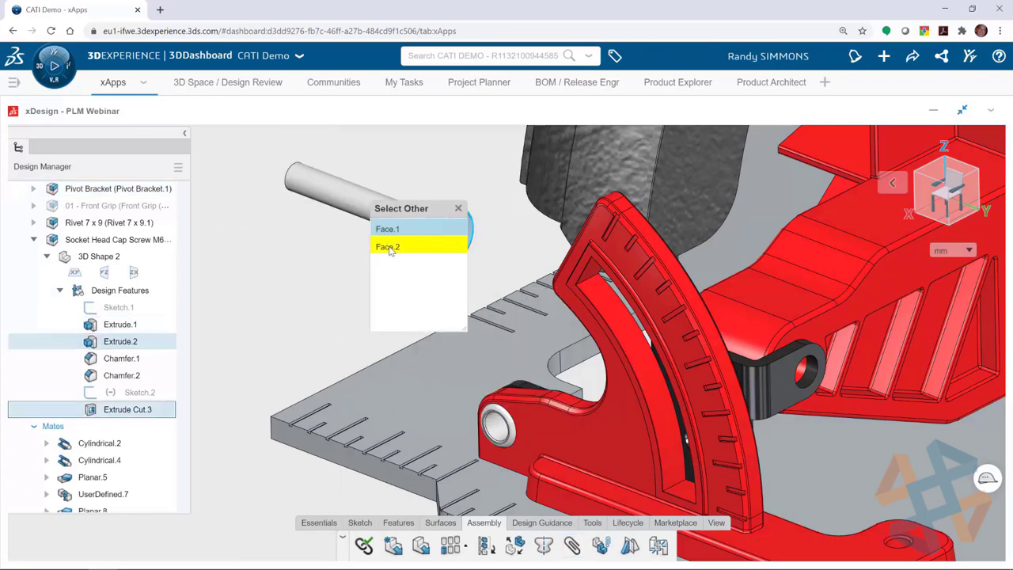
pyautogui.click(348, 287)
pyautogui.click(787, 386)
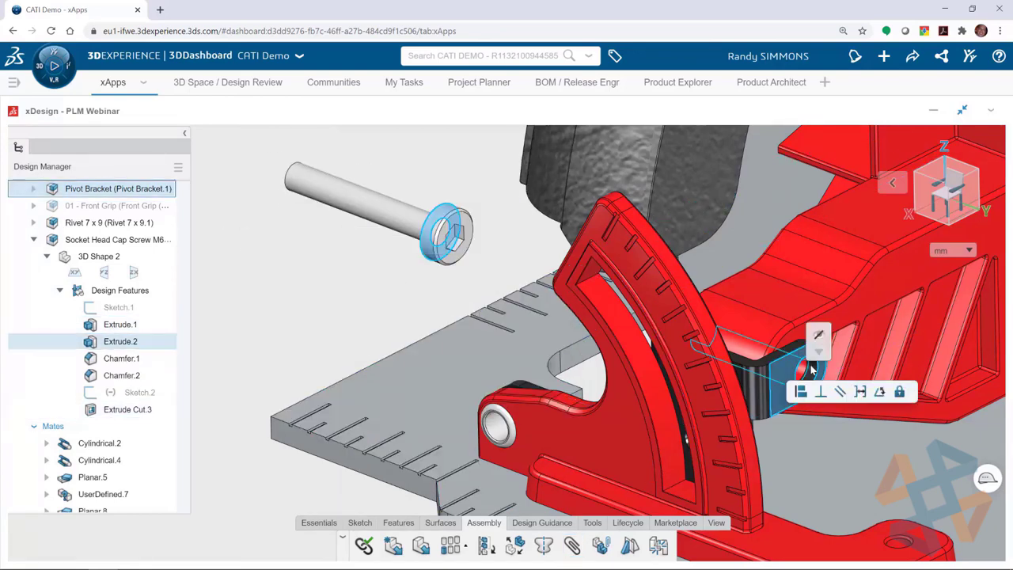
pyautogui.click(801, 389)
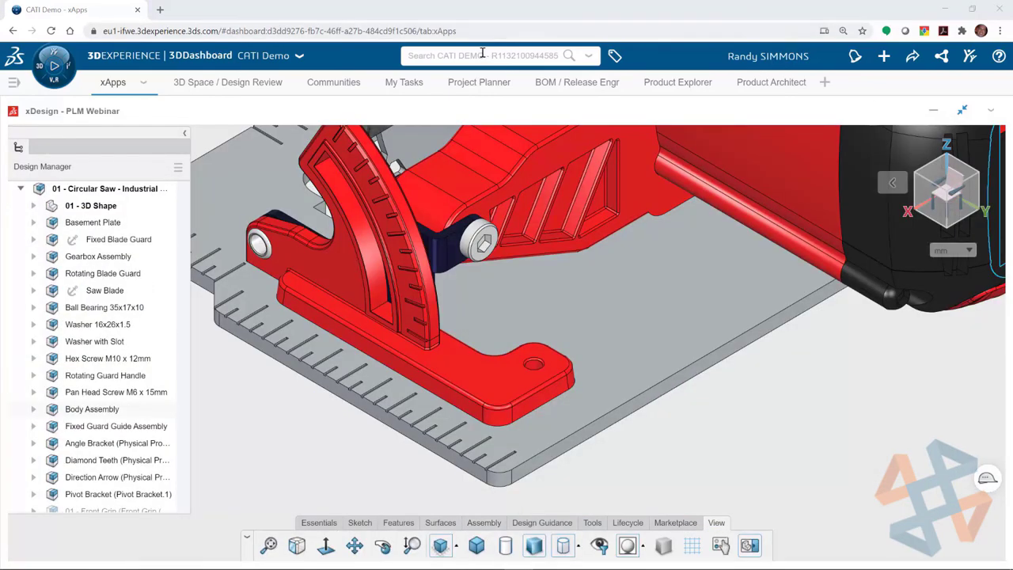
# Insert the M6 x 15mm flat head cap screw and mate its conical face into the bracket's countersunk hole.
pyautogui.click(484, 56)
pyautogui.click(456, 82)
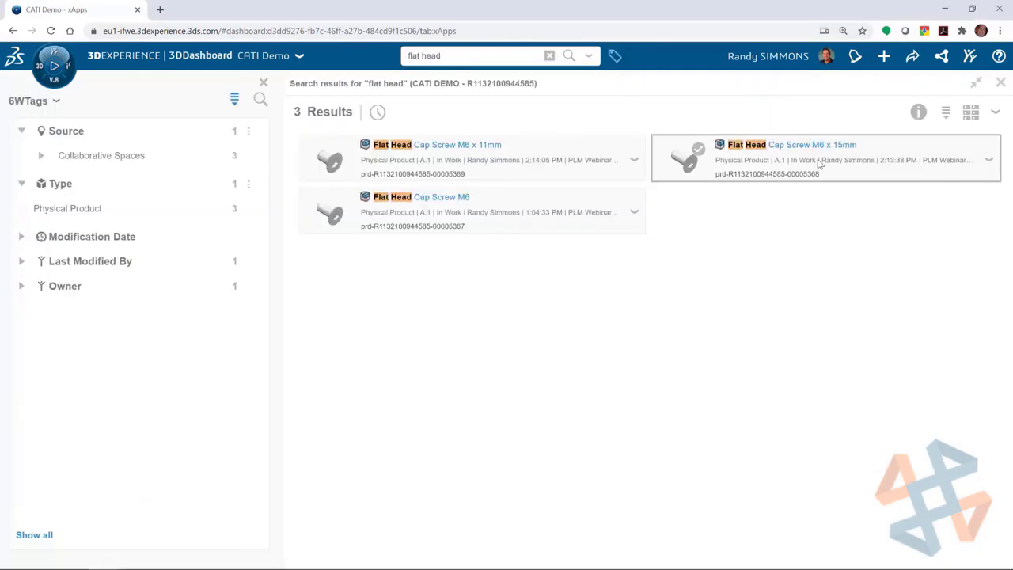
pyautogui.moveTo(818, 163); pyautogui.dragTo(522, 377)
pyautogui.click(569, 401)
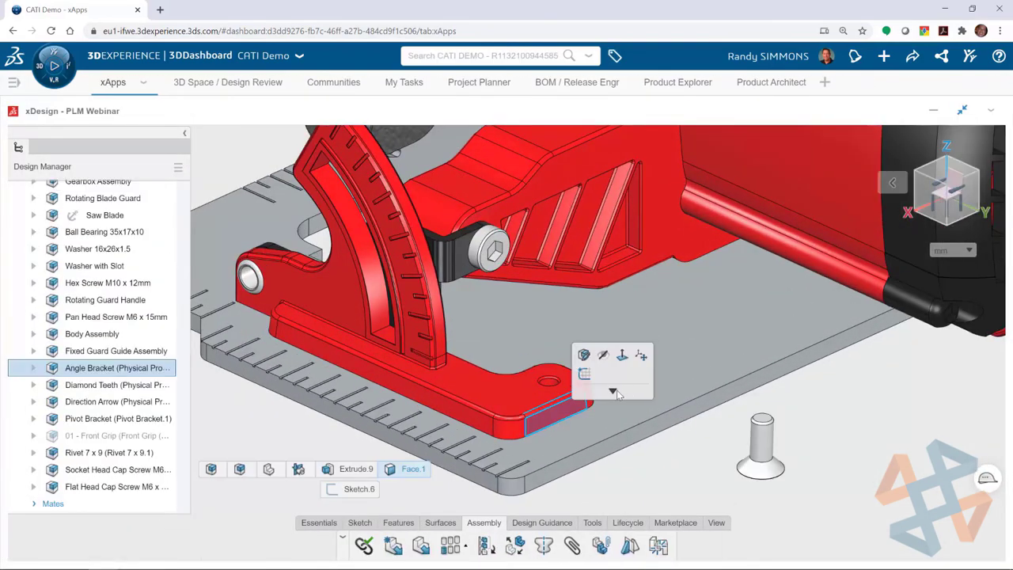
pyautogui.click(613, 393)
pyautogui.click(615, 393)
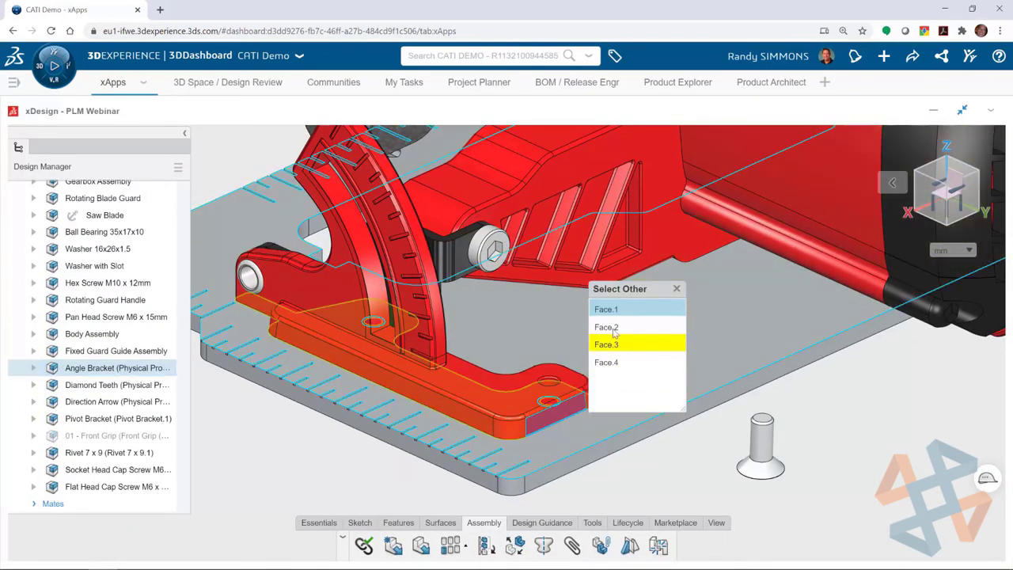
pyautogui.click(614, 339)
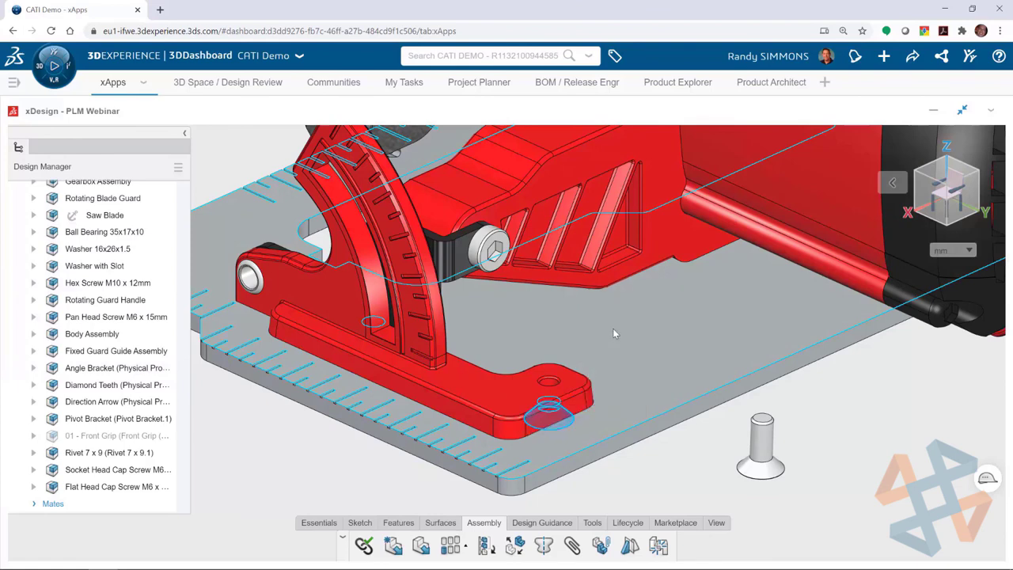
pyautogui.click(760, 477)
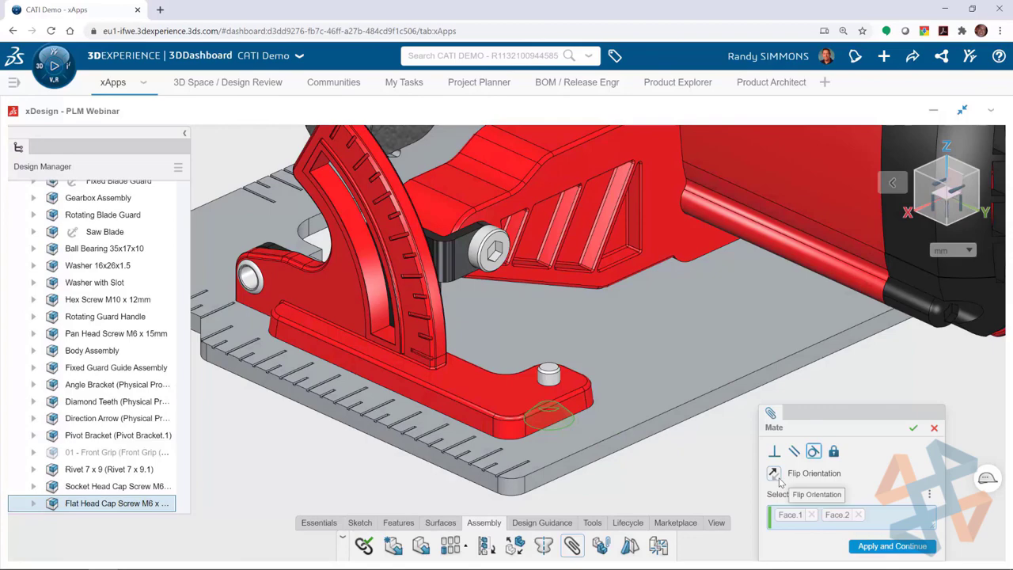
pyautogui.click(874, 436)
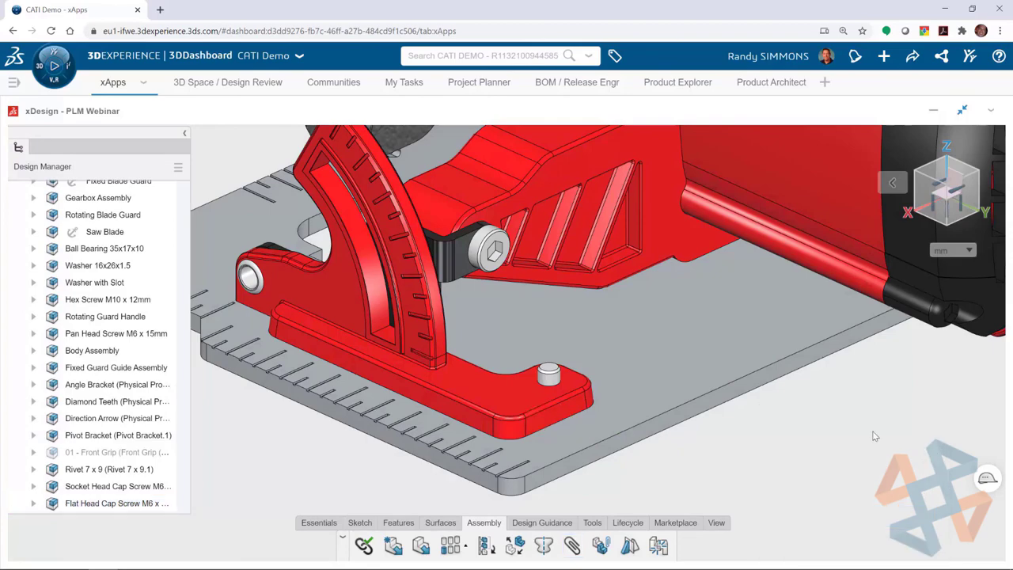
# Copy the mated flat head screw into the second countersunk hole on the base plate's underside.
pyautogui.moveTo(822, 431); pyautogui.dragTo(594, 440, button='middle')
pyautogui.click(82, 504)
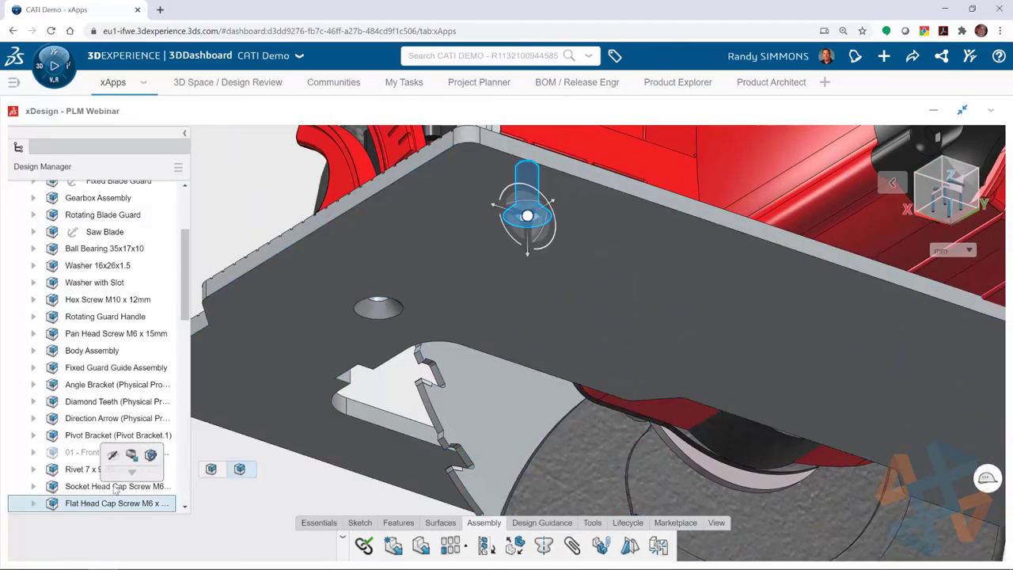
pyautogui.click(206, 511)
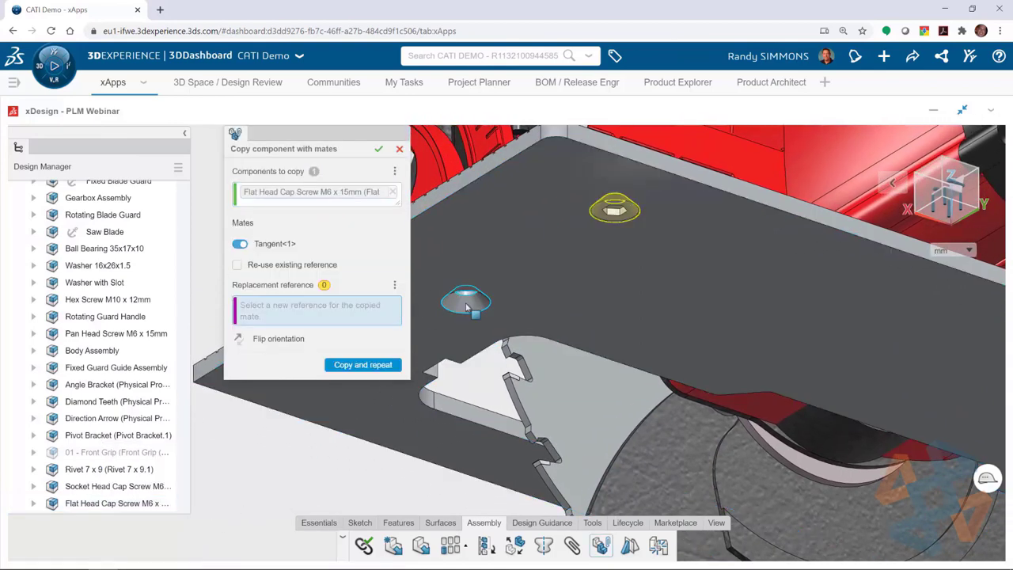
pyautogui.click(465, 300)
pyautogui.click(378, 150)
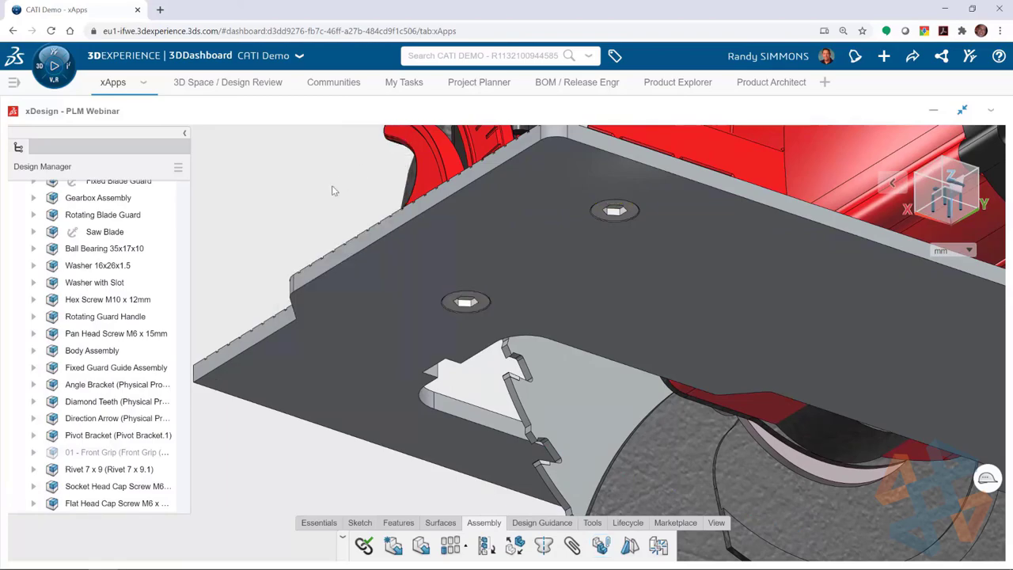
pyautogui.moveTo(528, 215); pyautogui.dragTo(768, 494, button='middle')
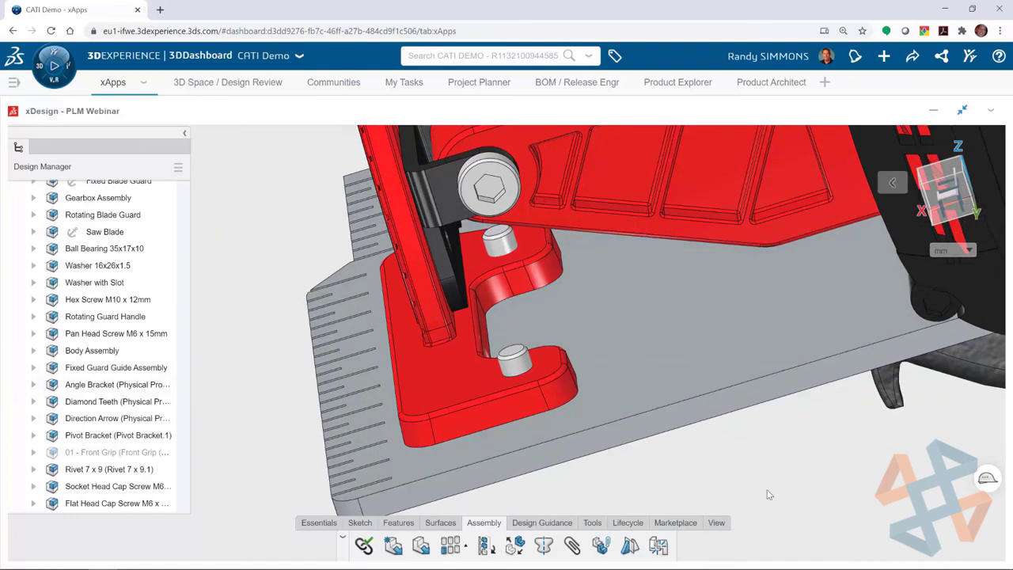
# Swap all instances of the M6 x 15mm flat head screw for the Flat Head Cap Screw M6 x 11mm.
pyautogui.scroll(-3, 119, 356)
pyautogui.click(151, 352)
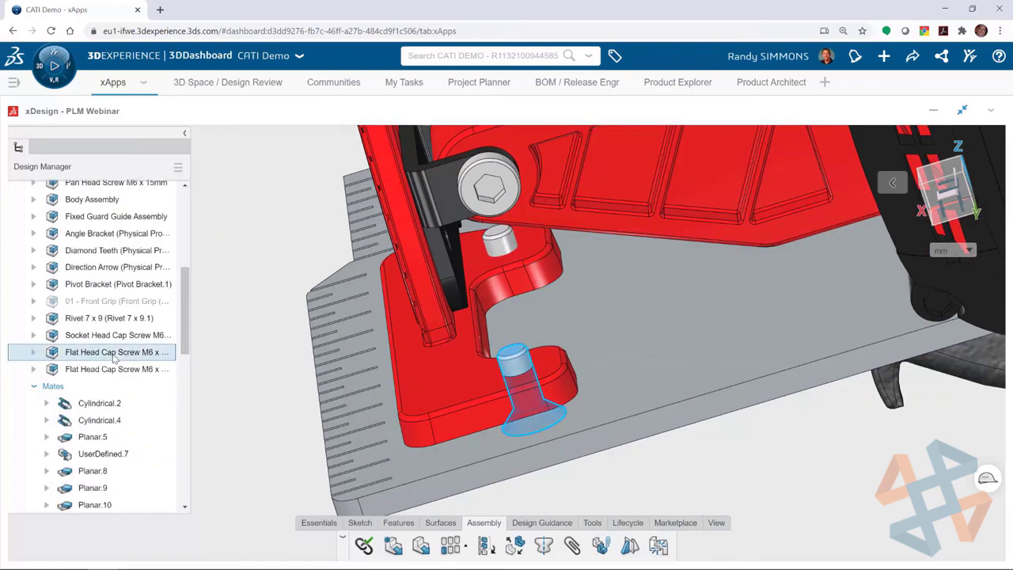
pyautogui.moveTo(165, 331)
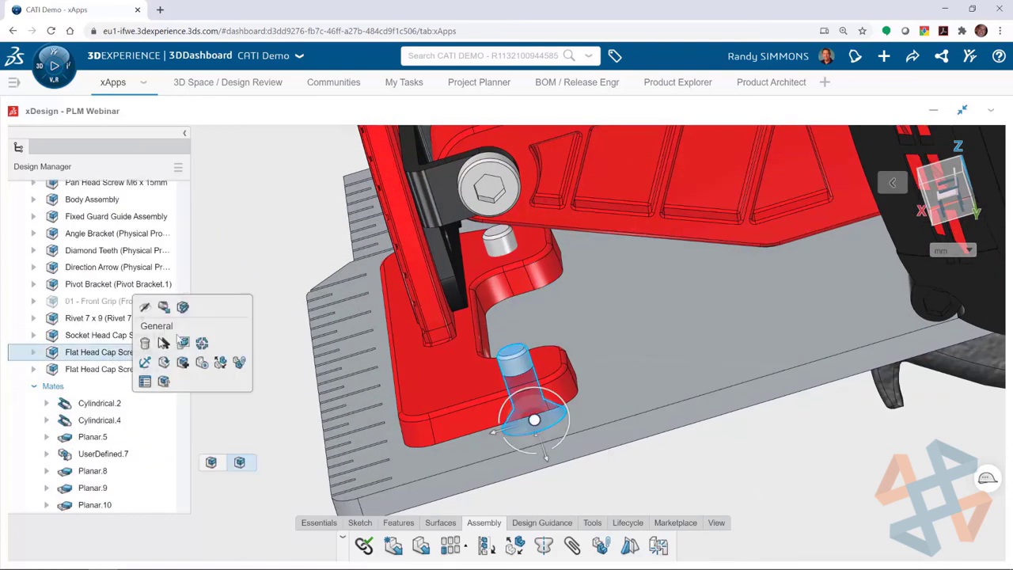
pyautogui.click(221, 363)
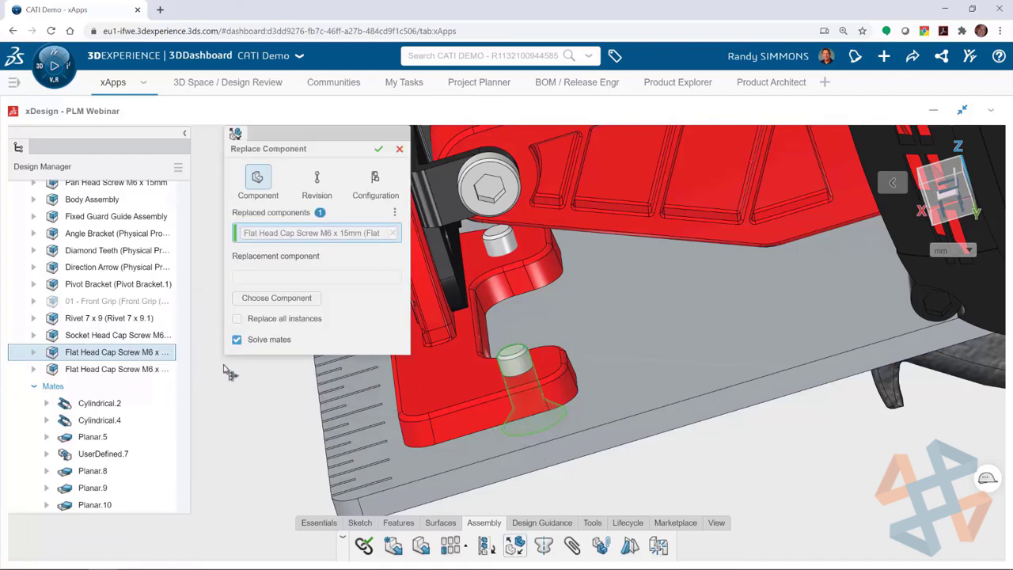
pyautogui.click(269, 299)
pyautogui.write('flat head')
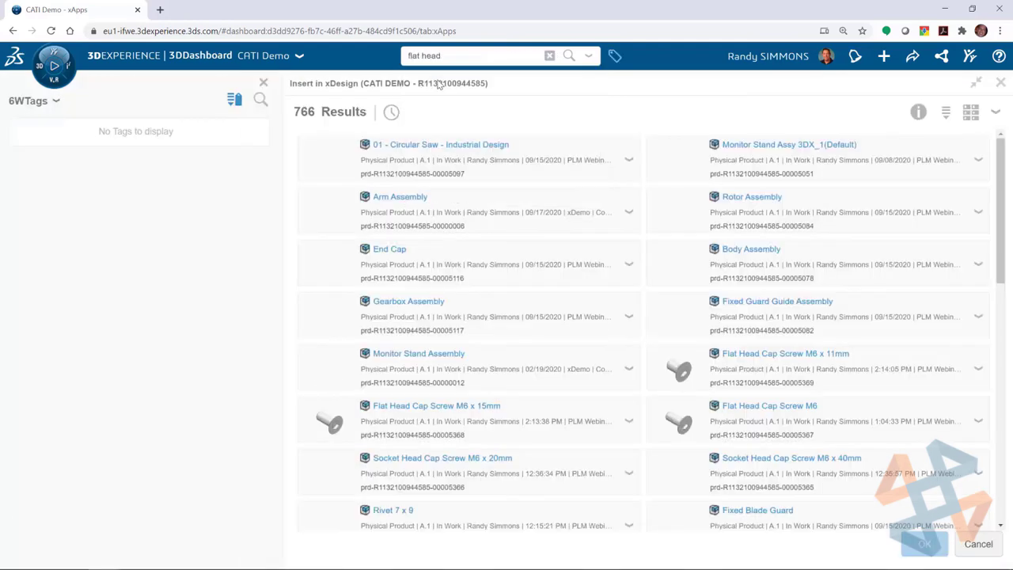
pyautogui.press('Return')
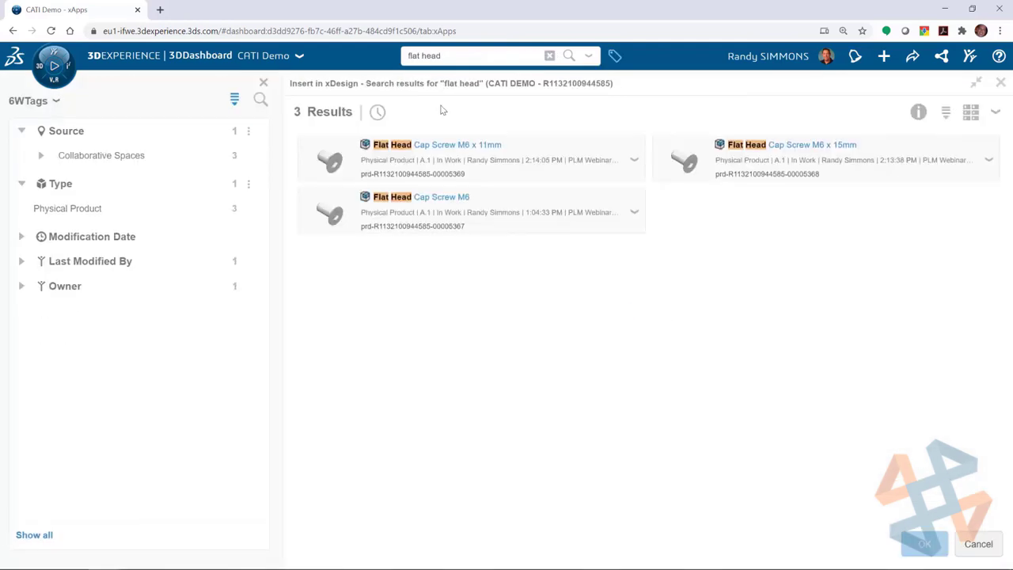
pyautogui.click(450, 160)
pyautogui.click(925, 544)
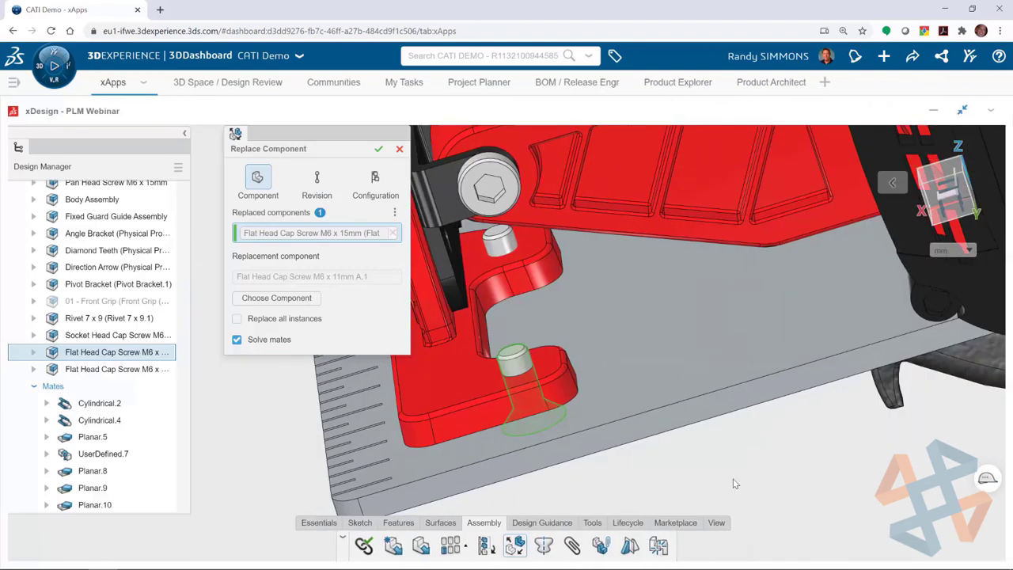
pyautogui.click(237, 320)
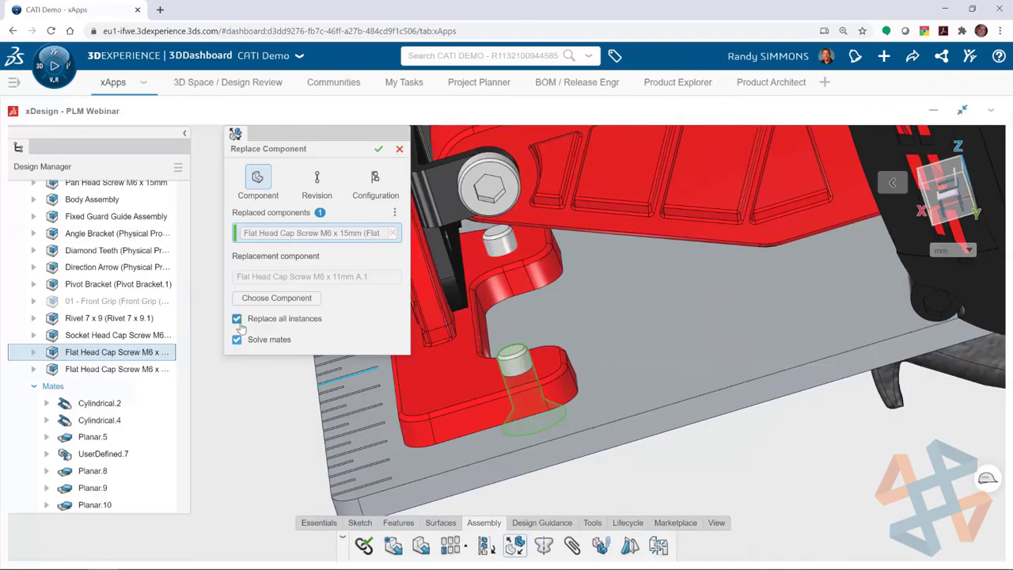
pyautogui.click(379, 149)
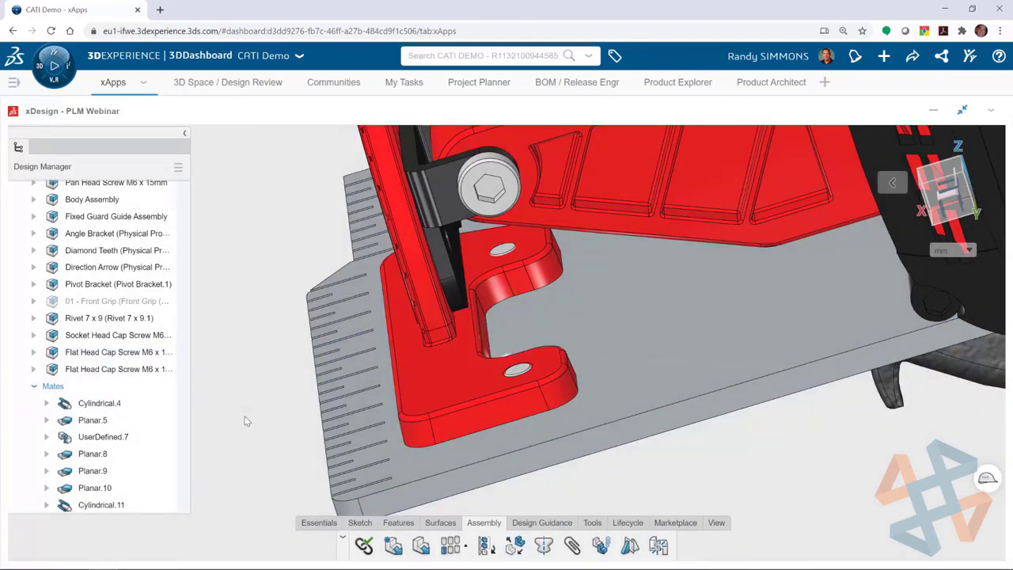
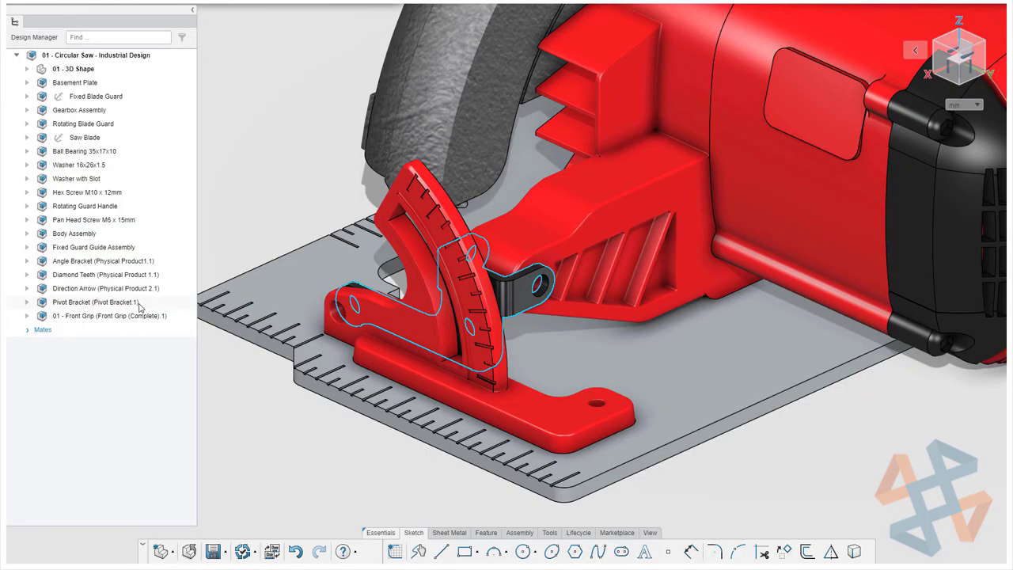
# Show only the Basement Plate and Angle Bracket, then insert a new component named 'sm base plate'.
pyautogui.click(75, 82)
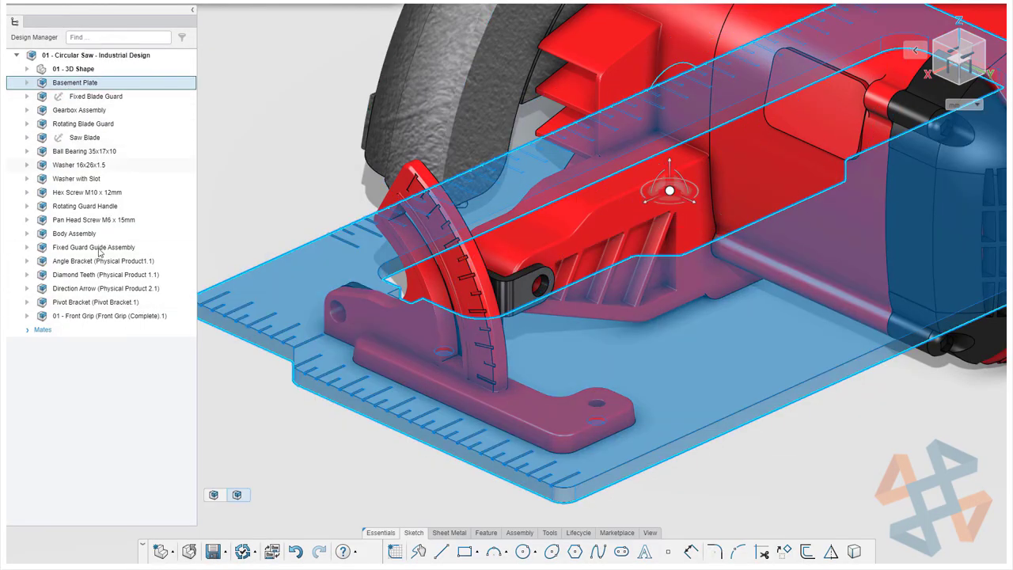
pyautogui.click(98, 262)
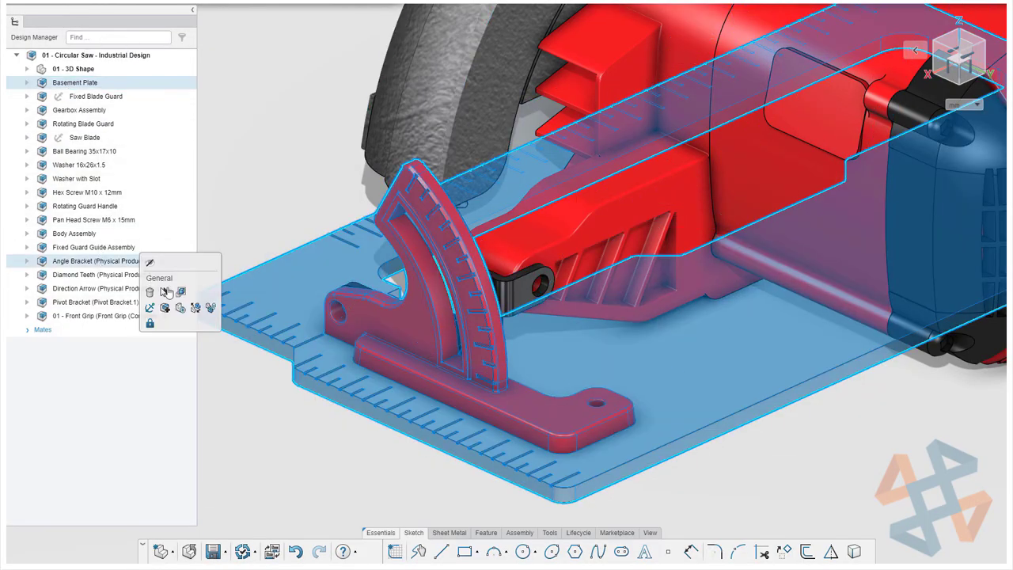
pyautogui.click(166, 292)
pyautogui.click(242, 230)
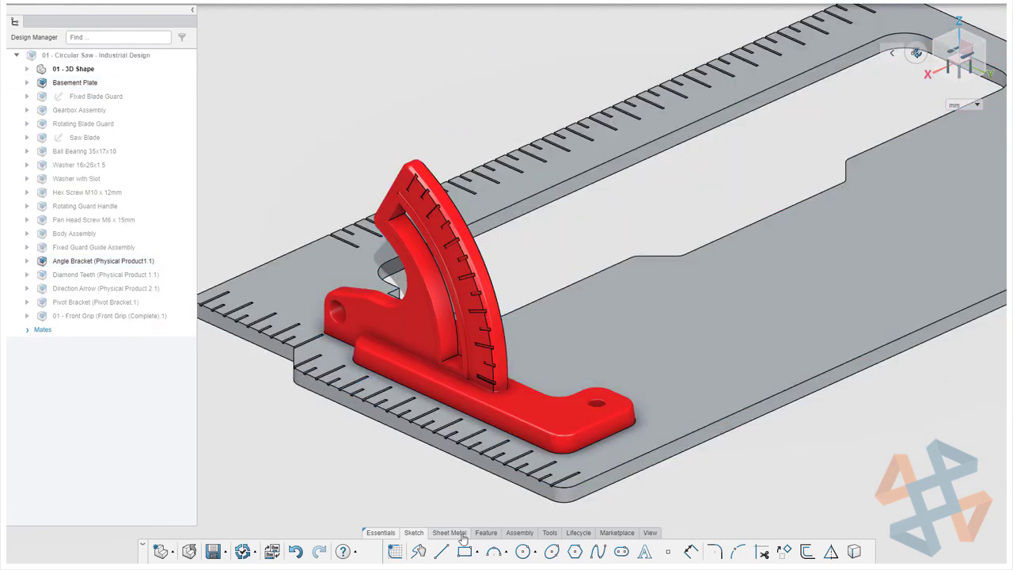
pyautogui.click(519, 531)
pyautogui.click(532, 551)
pyautogui.write('sm base plate')
pyautogui.press('Return')
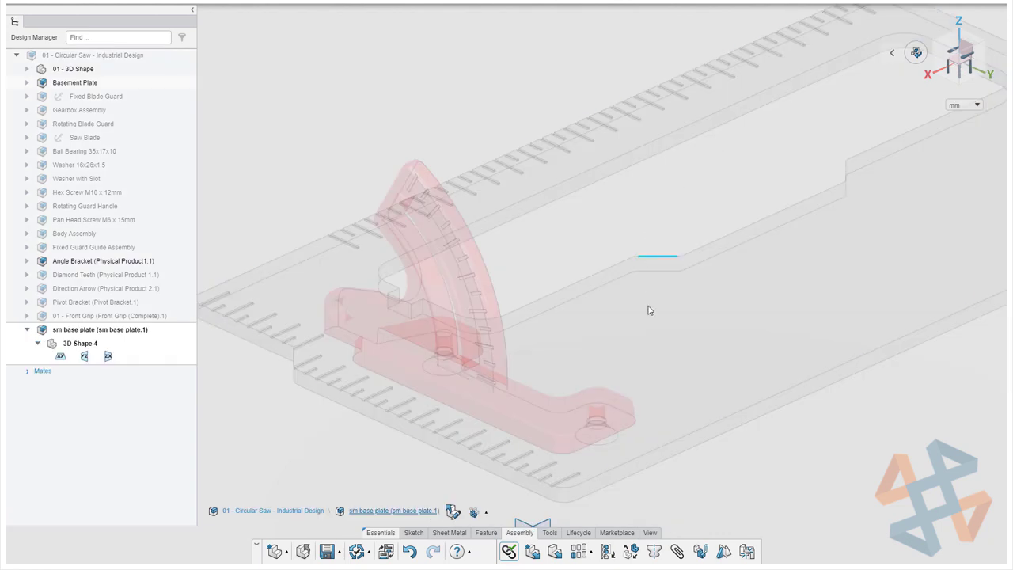
# Edit 'sm base plate' in context and start a sketch on the plate's Face 1.
pyautogui.click(657, 295)
pyautogui.click(676, 273)
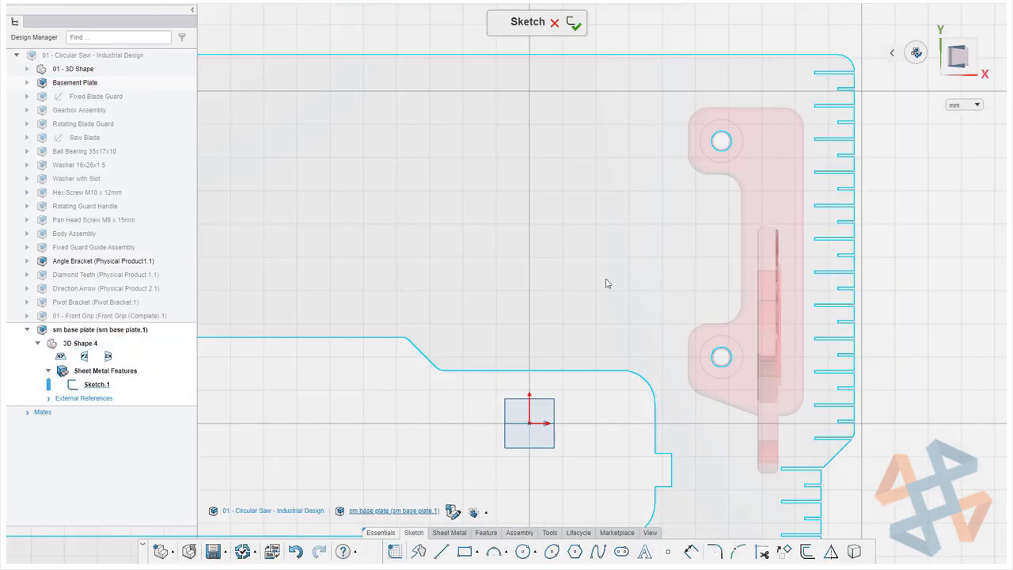
pyautogui.click(606, 283)
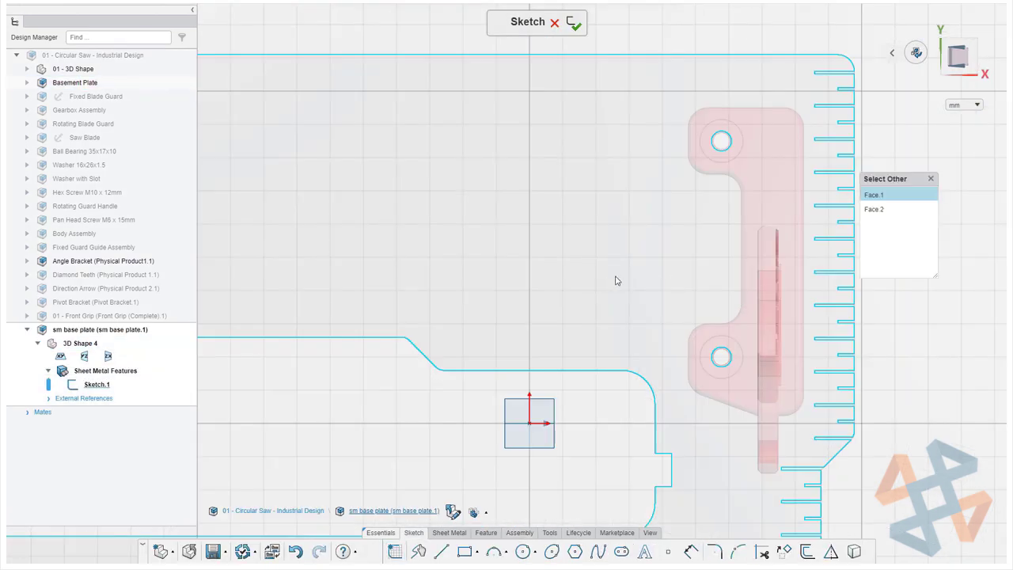
pyautogui.click(879, 212)
pyautogui.scroll(-3, 660, 237)
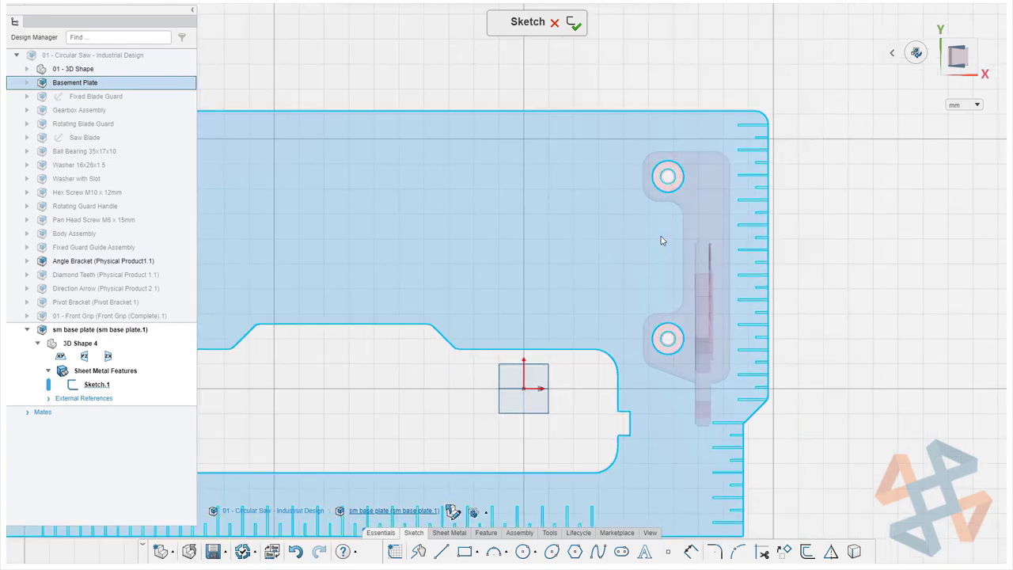
pyautogui.scroll(1, 640, 240)
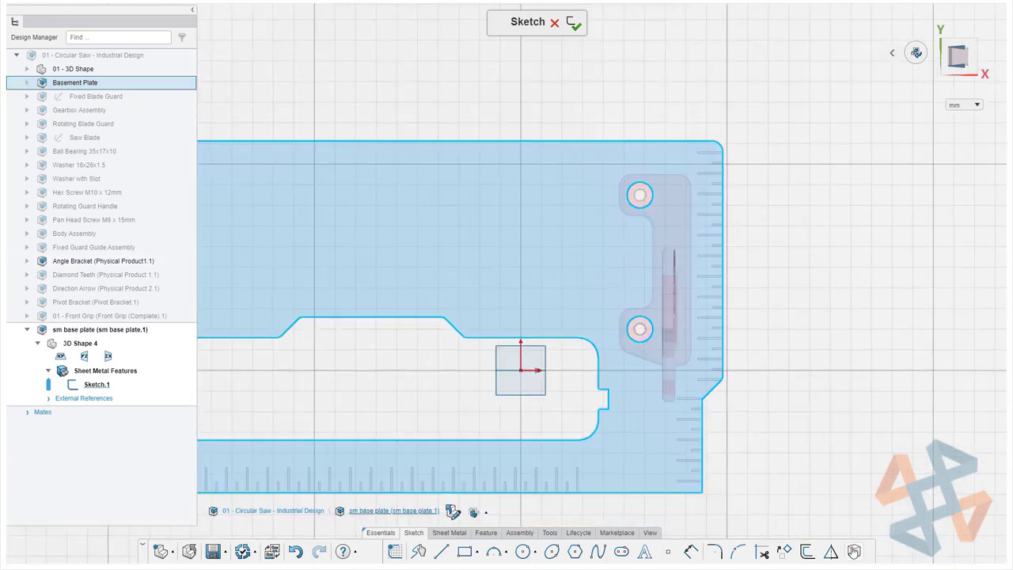
# Delete the bracket's two hole circles from the projected plate outline.
pyautogui.click(690, 266)
pyautogui.moveTo(603, 111); pyautogui.dragTo(686, 358)
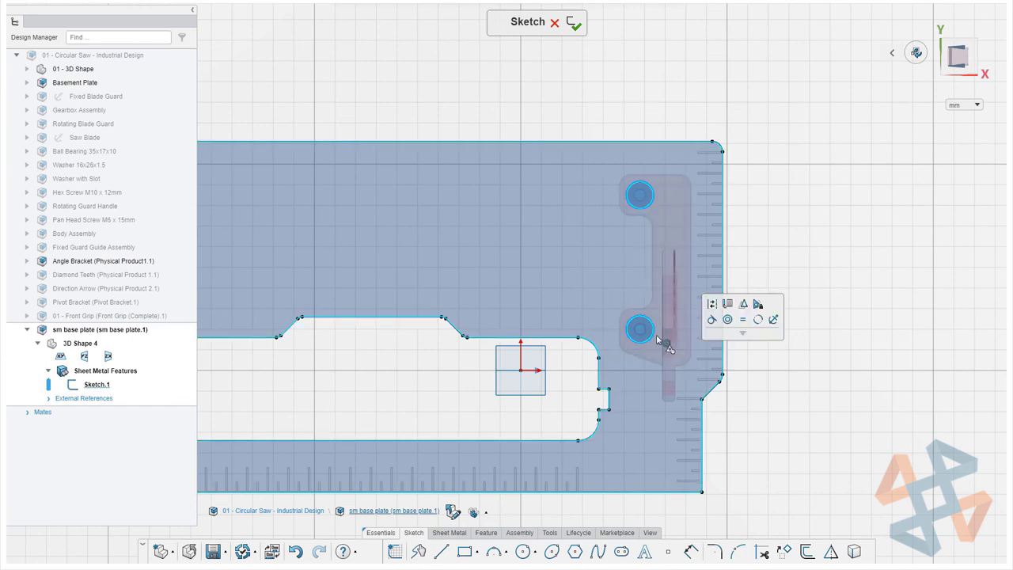
pyautogui.press('Delete')
pyautogui.click(454, 534)
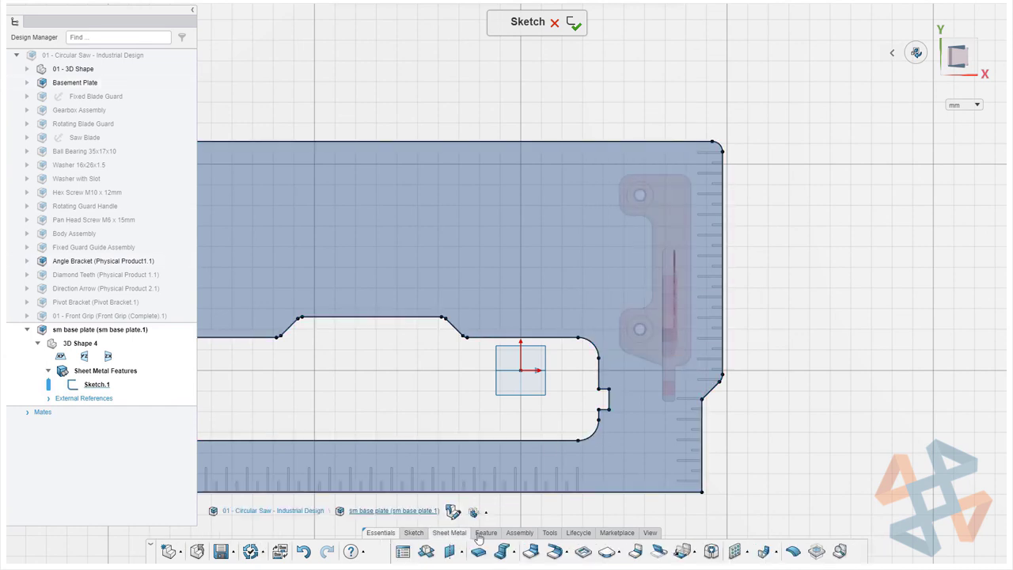
pyautogui.click(473, 557)
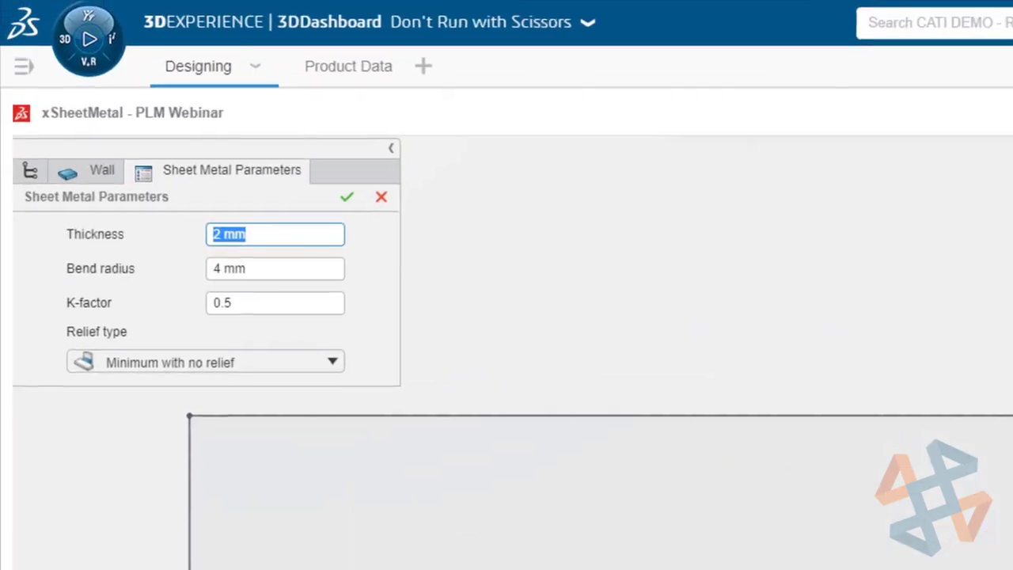
# Set the relief type to Tangent and create Wall.1 from the plate sketch.
pyautogui.click(277, 365)
pyautogui.click(215, 484)
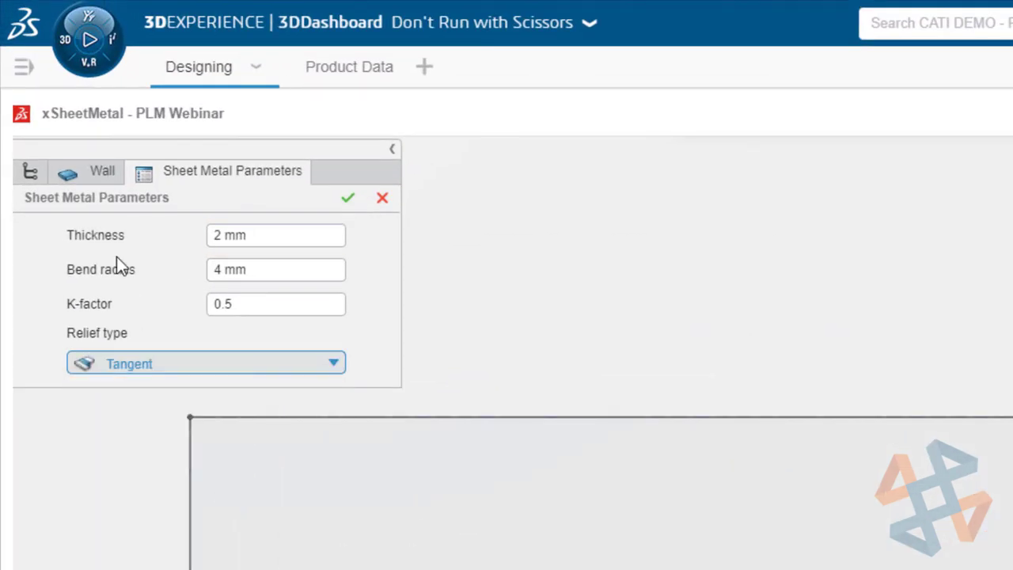
pyautogui.click(347, 198)
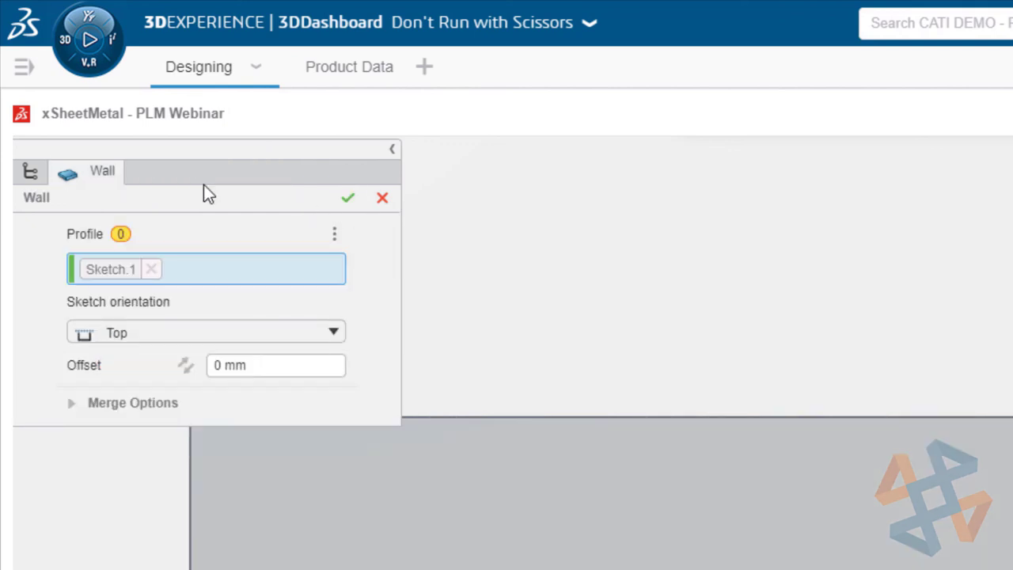
pyautogui.click(494, 506)
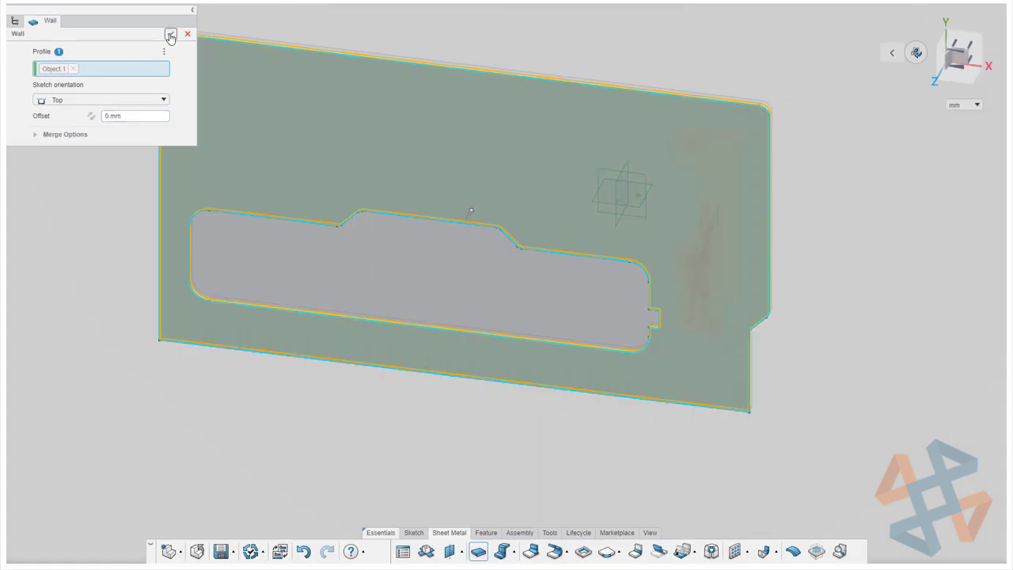
pyautogui.click(170, 33)
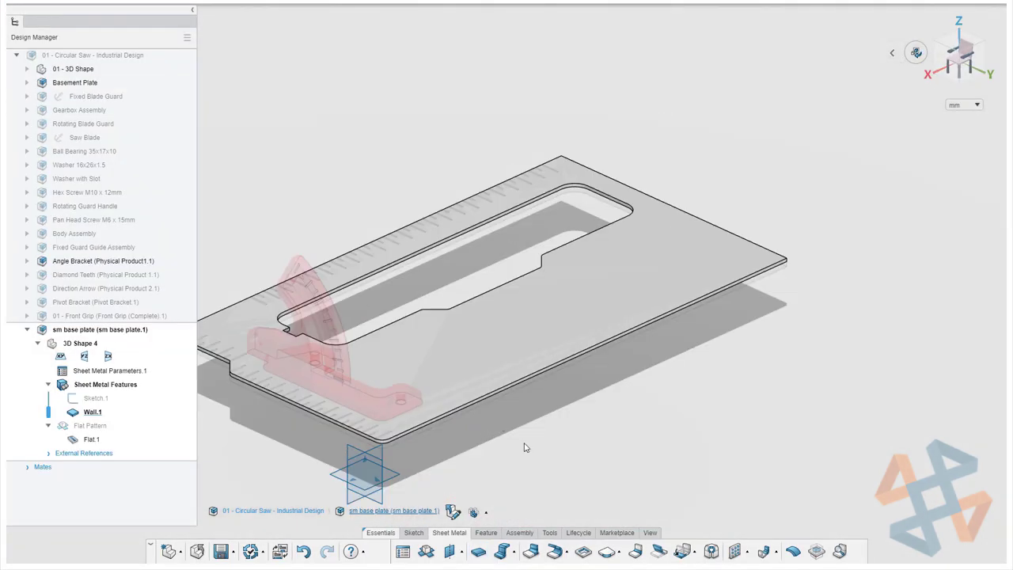
# Sketch a vertical line along the plate's right edge in Sketch.2.
pyautogui.click(529, 356)
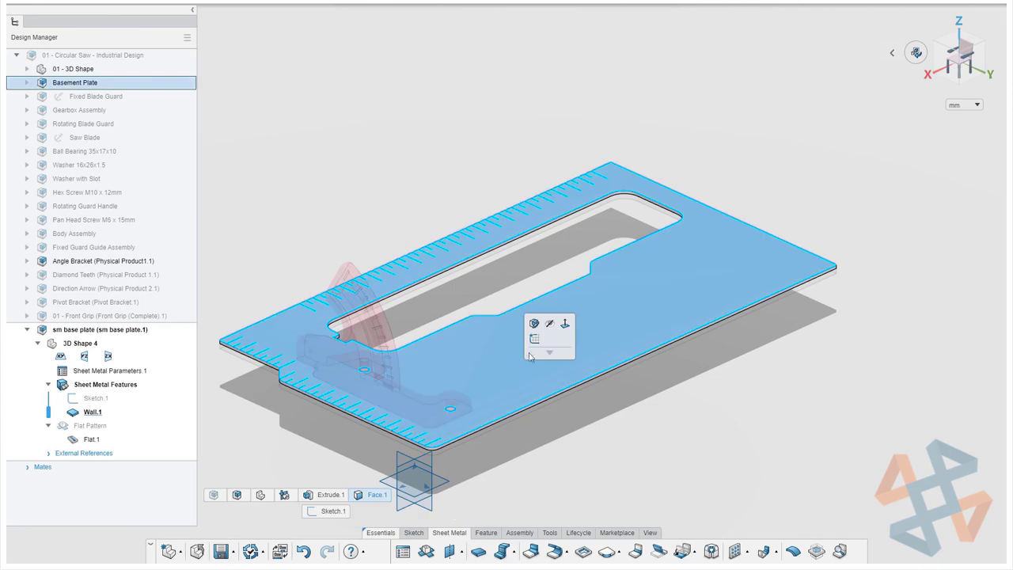
pyautogui.click(535, 340)
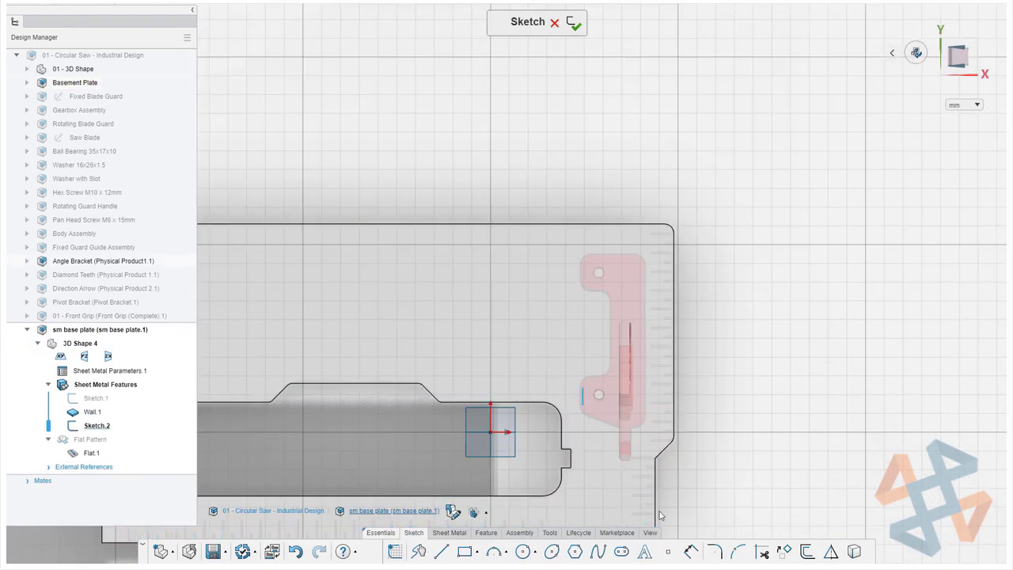
pyautogui.click(441, 551)
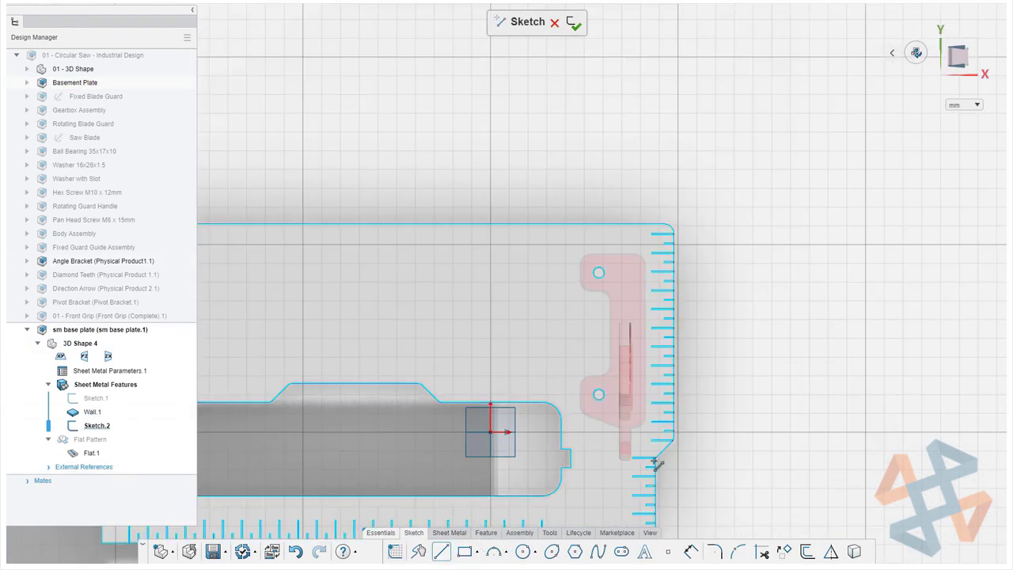
pyautogui.click(657, 246)
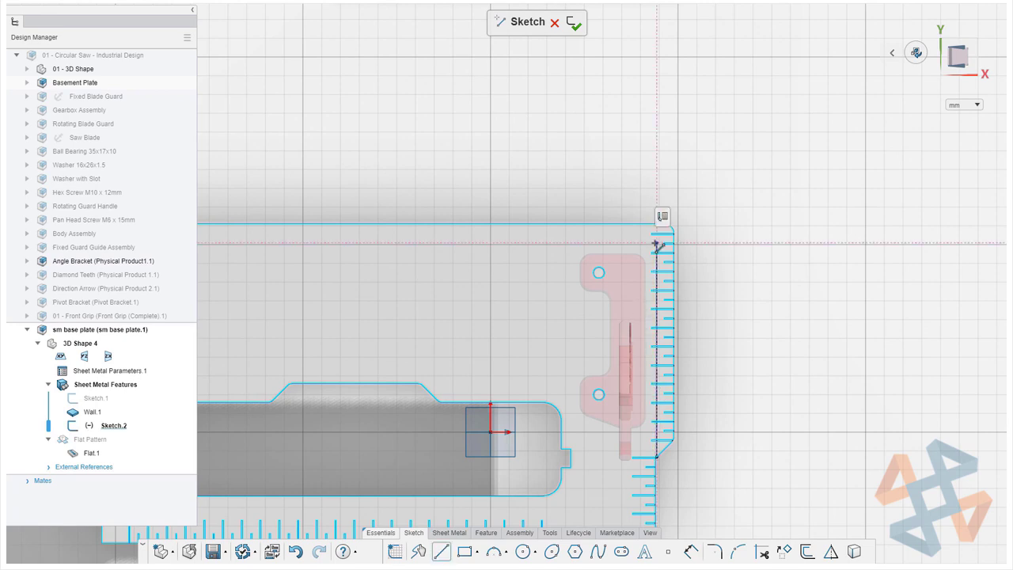
pyautogui.click(447, 533)
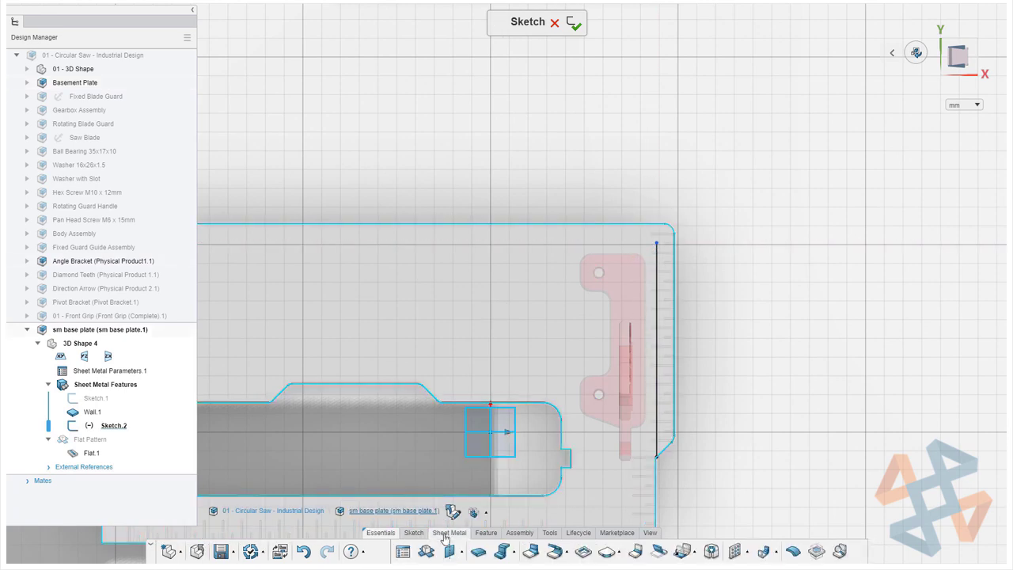
pyautogui.click(659, 552)
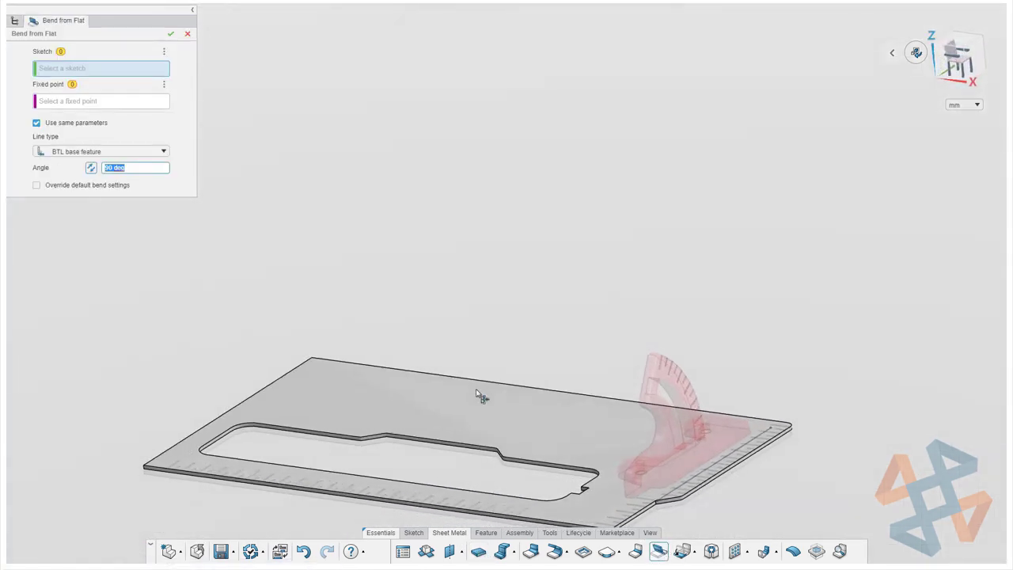
# Bend the plate from flat along the Sketch.2 line at 150°, keeping the picked vertex fixed.
pyautogui.click(666, 494)
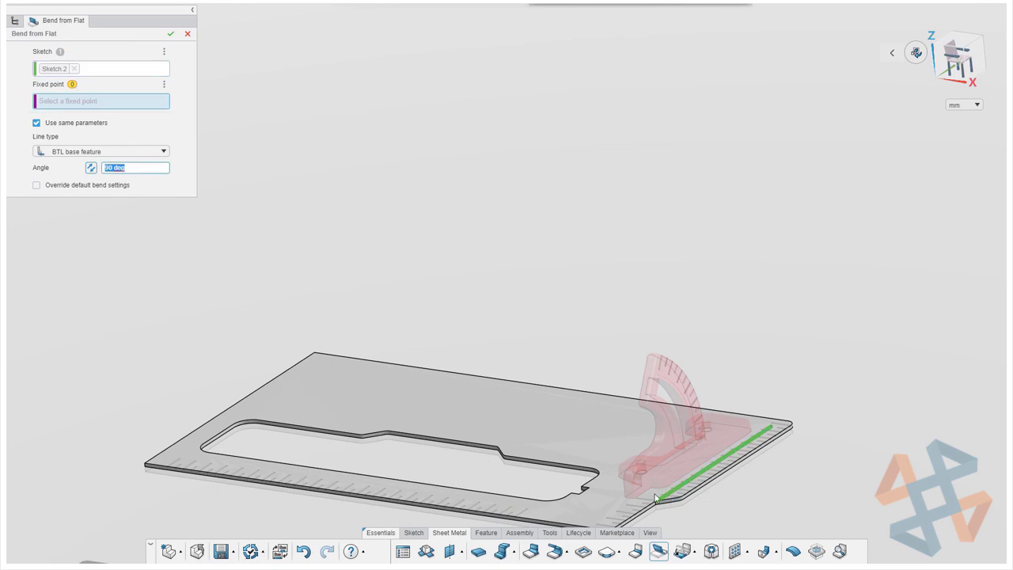
pyautogui.click(591, 488)
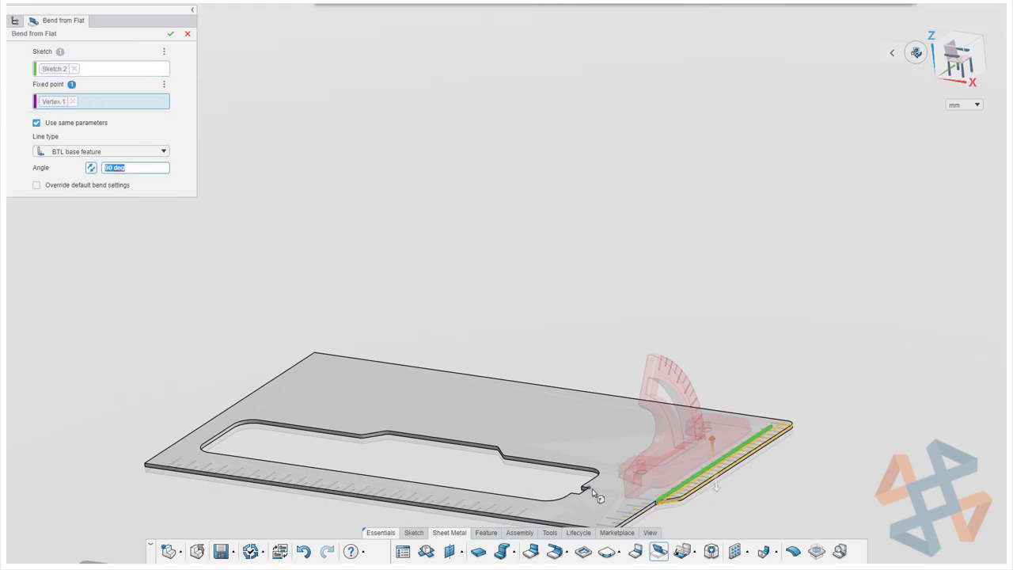
pyautogui.click(97, 190)
pyautogui.write('150')
pyautogui.press('Return')
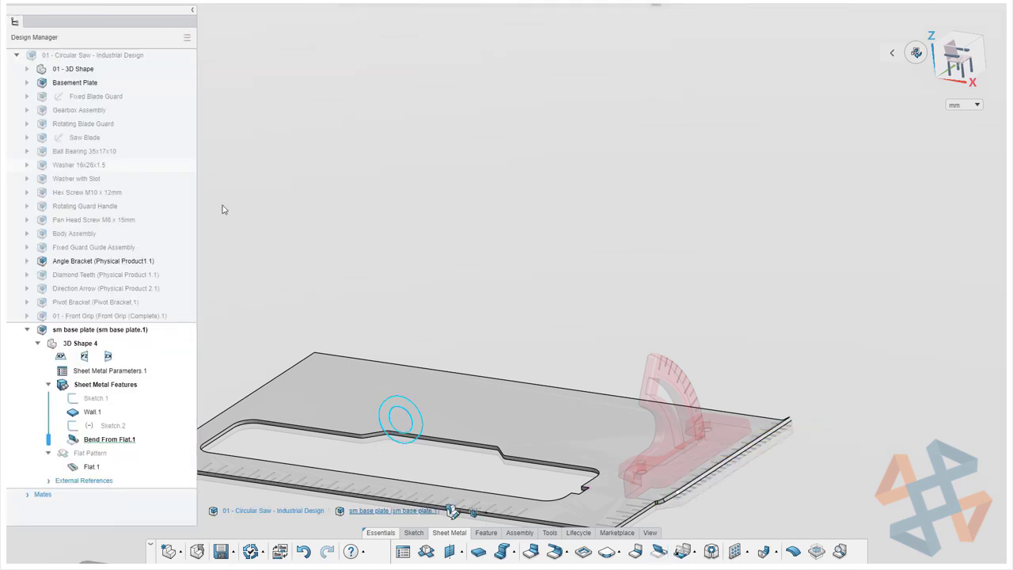
pyautogui.moveTo(298, 342); pyautogui.dragTo(396, 254, button='middle')
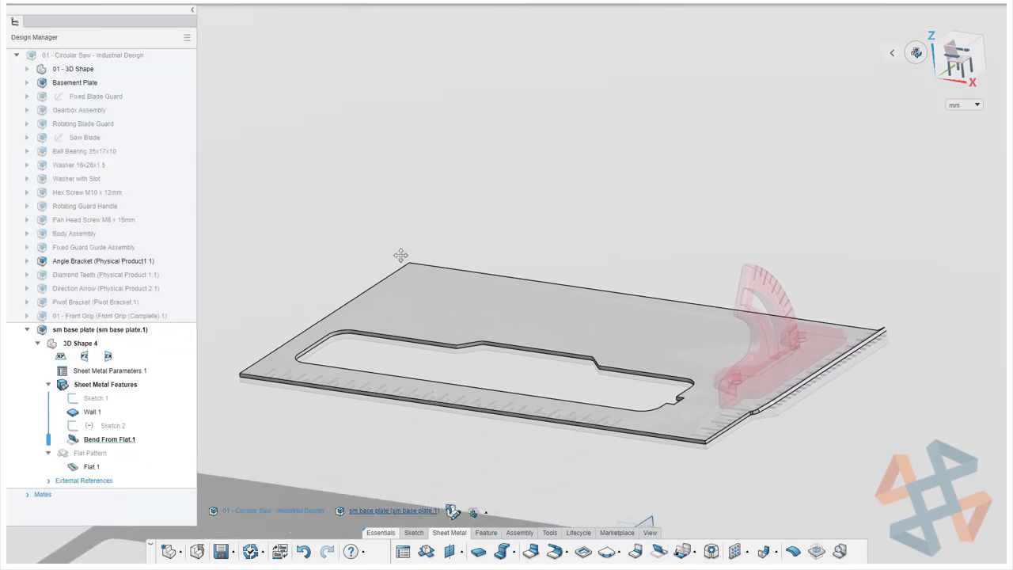
# Add 5 mm walls on the left, back and front plate edges with the material side flipped.
pyautogui.click(250, 378)
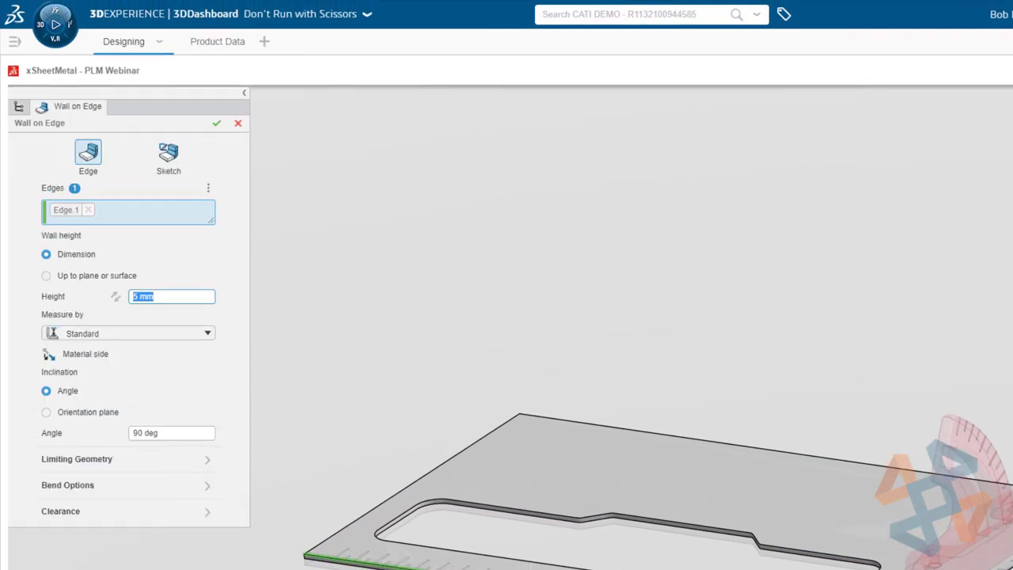
pyautogui.click(387, 500)
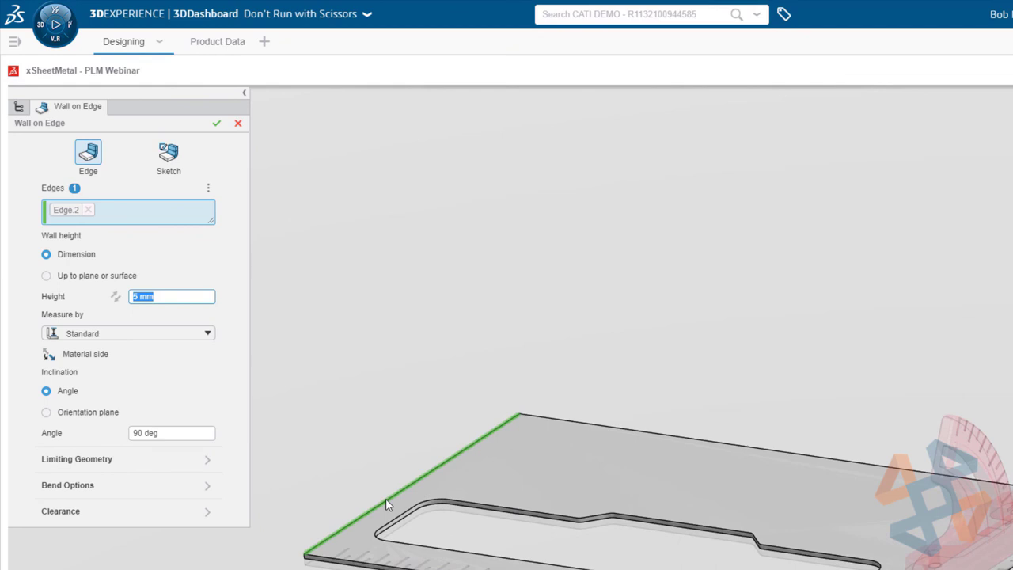
pyautogui.click(546, 418)
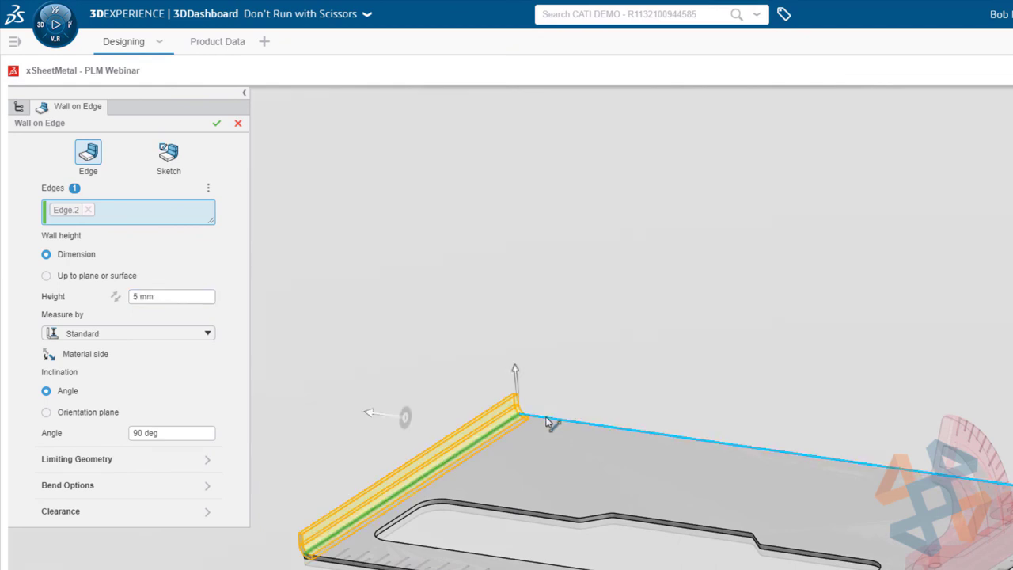
pyautogui.click(329, 558)
pyautogui.click(72, 361)
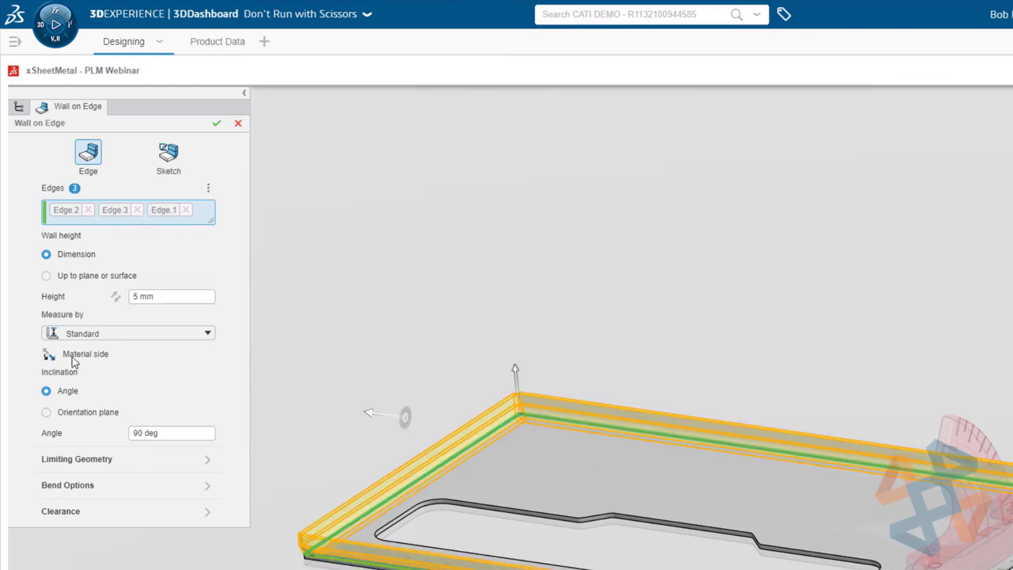
pyautogui.click(48, 356)
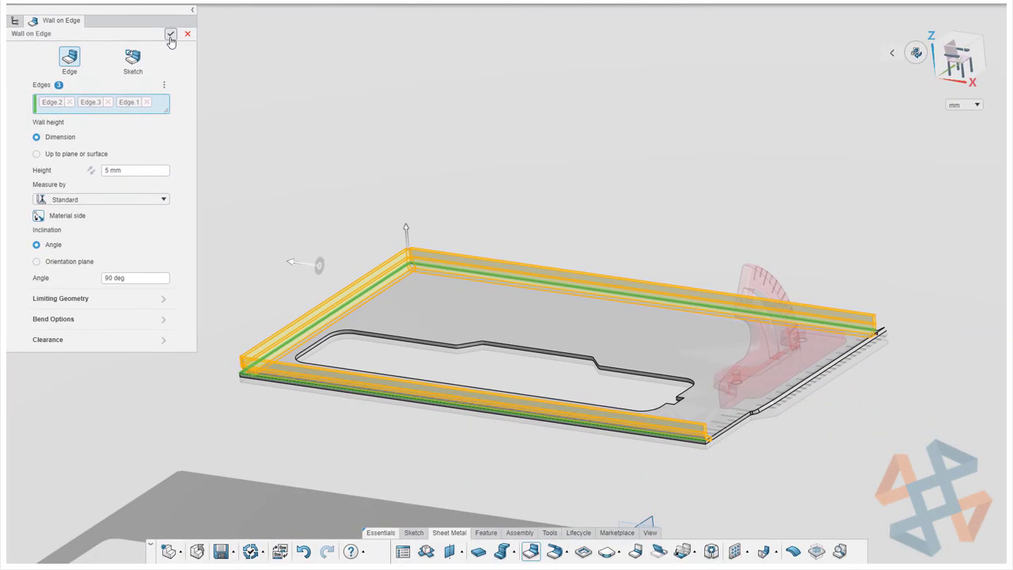
pyautogui.click(216, 122)
# Sketch a rectangle beside the slot and dimension it 50 wide by 100 high.
pyautogui.click(350, 407)
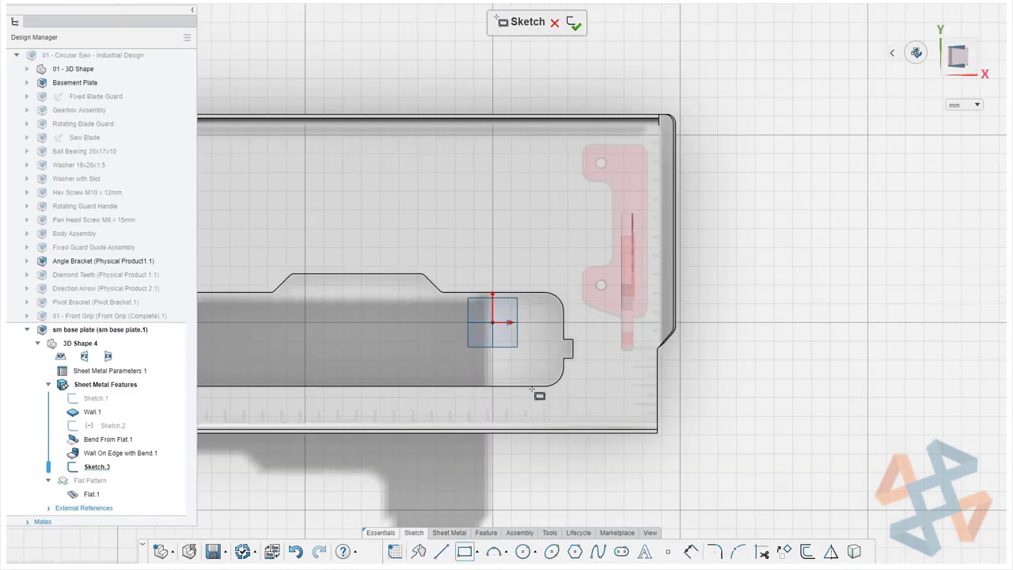
pyautogui.moveTo(531, 386); pyautogui.dragTo(552, 378)
pyautogui.moveTo(587, 240); pyautogui.dragTo(623, 201)
pyautogui.press('Escape')
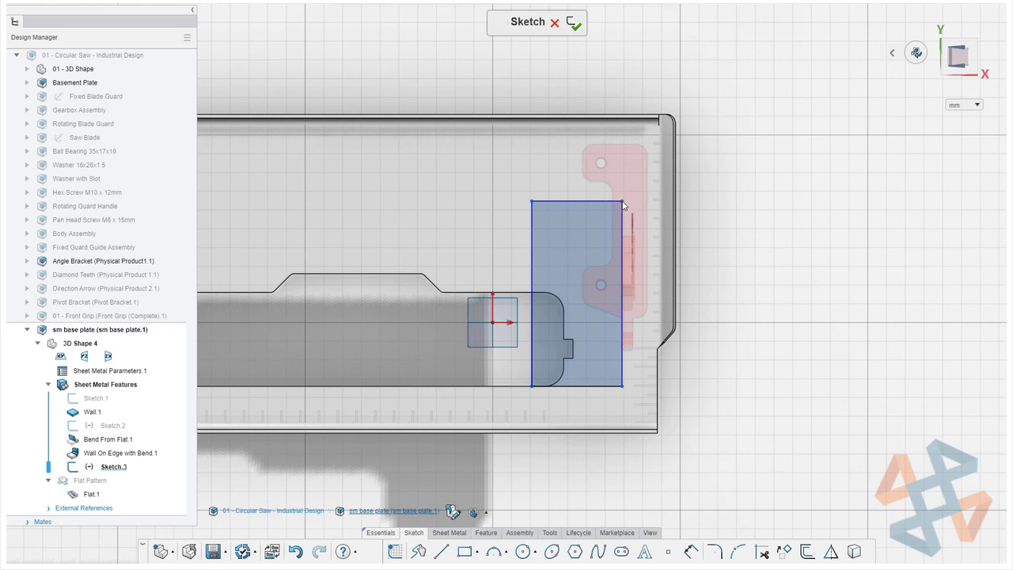
pyautogui.click(601, 201)
pyautogui.click(581, 186)
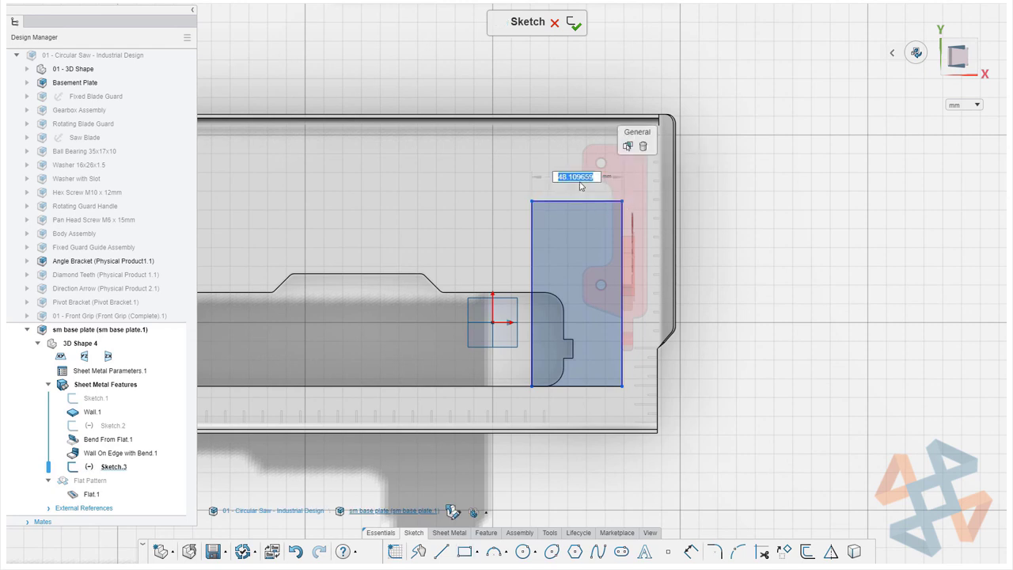
pyautogui.write('50')
pyautogui.press('Return')
pyautogui.click(621, 293)
pyautogui.click(646, 292)
pyautogui.write('100')
pyautogui.press('Return')
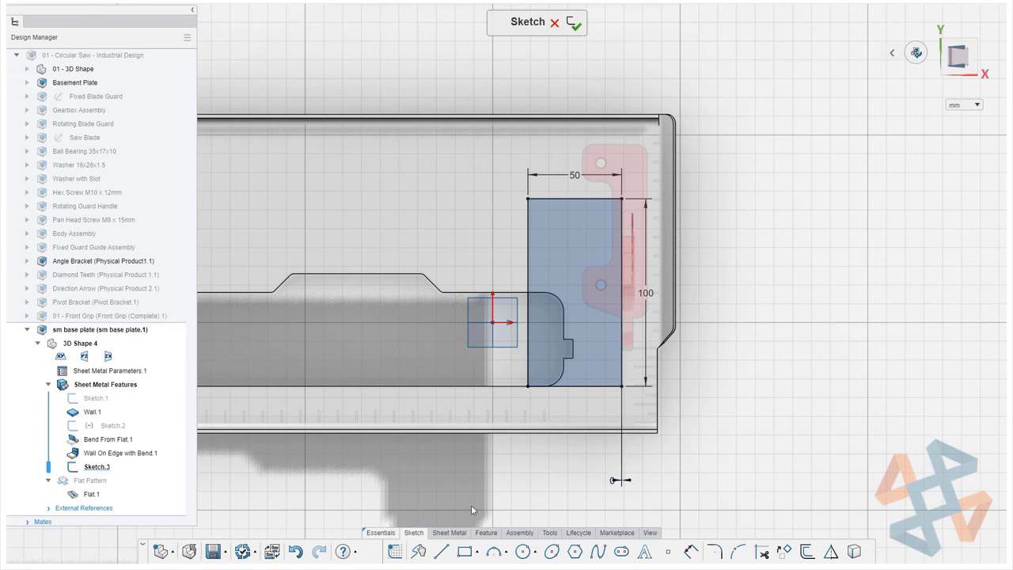
# Cut the 50 × 100 rectangle out of the plate as Cut Out.1.
pyautogui.click(449, 532)
pyautogui.click(583, 551)
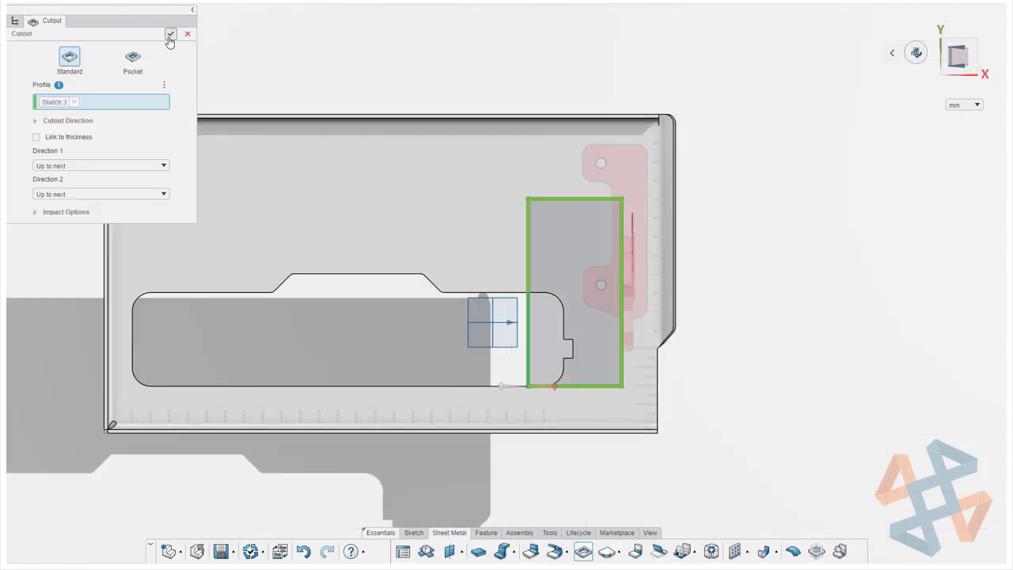
pyautogui.click(169, 35)
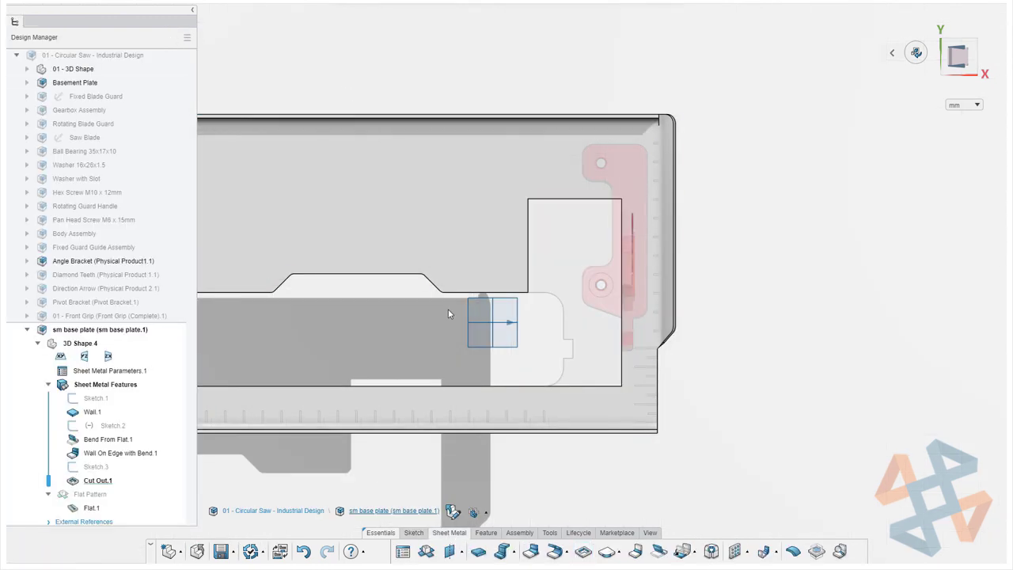
# Tilt the view and start a new sketch on the Angle Bracket face.
pyautogui.moveTo(429, 320); pyautogui.dragTo(503, 212, button='middle')
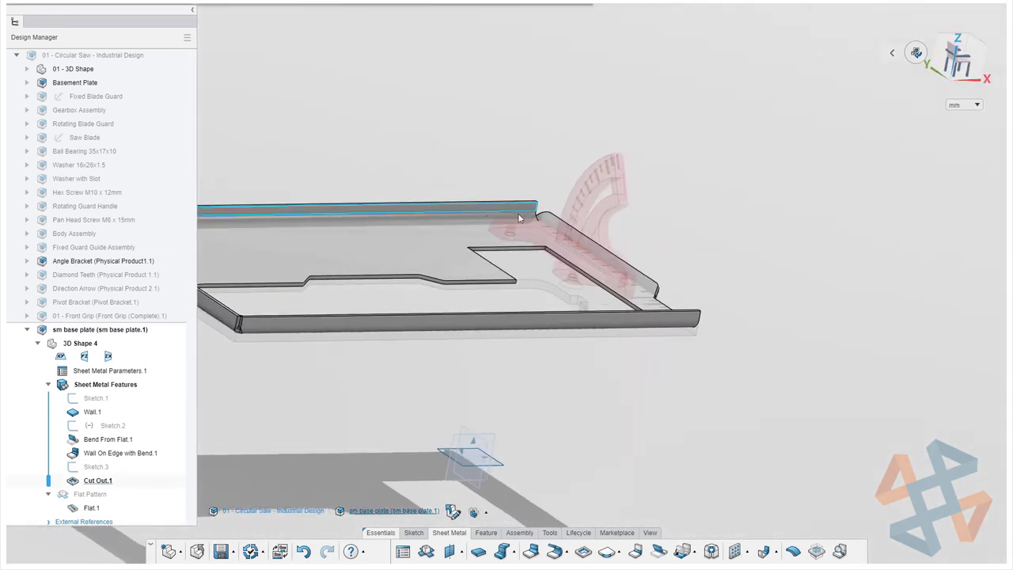
pyautogui.click(595, 243)
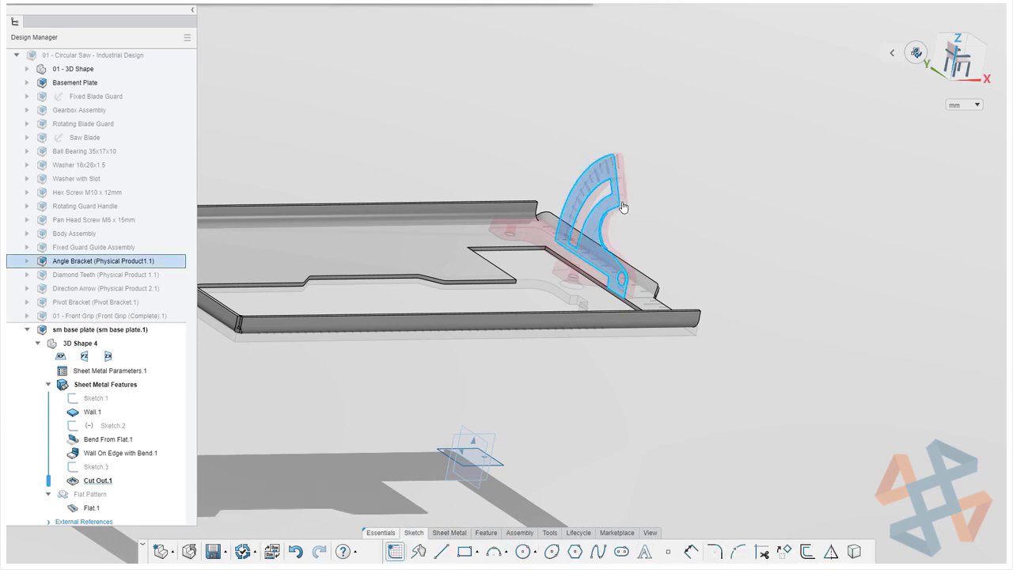
pyautogui.click(622, 208)
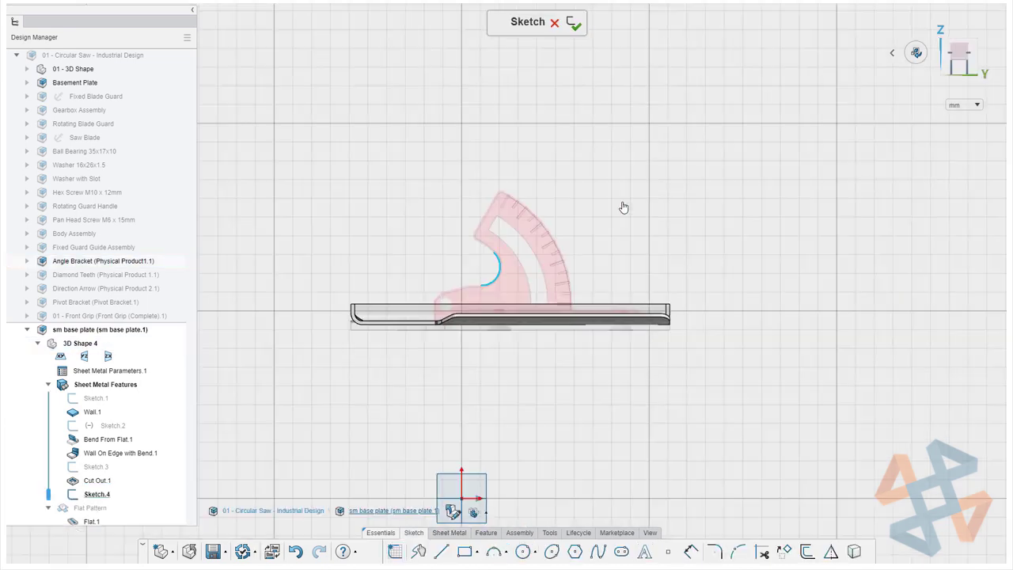
# Project the bracket's Face.6 into Sketch.4.
pyautogui.click(517, 285)
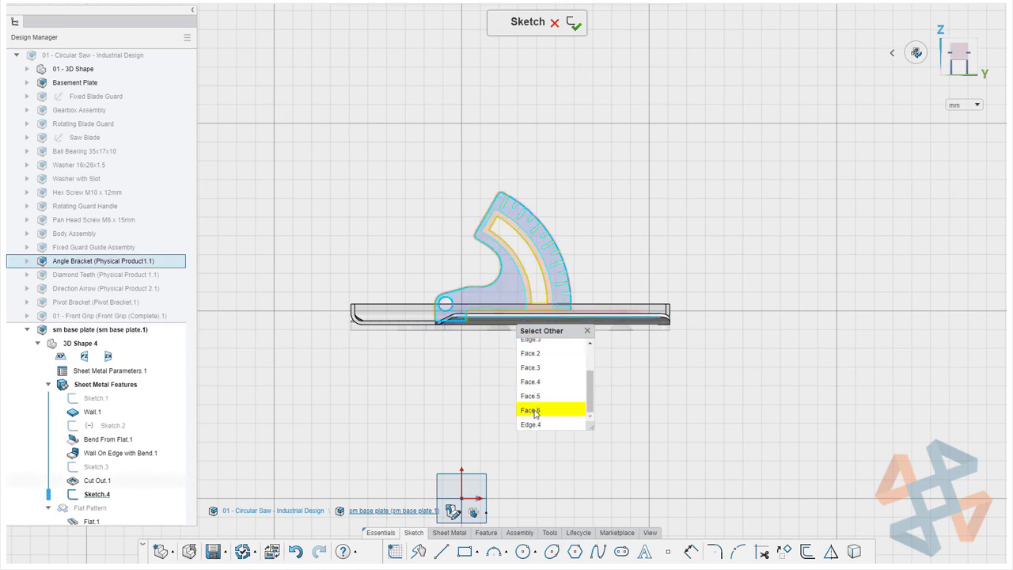
pyautogui.click(534, 416)
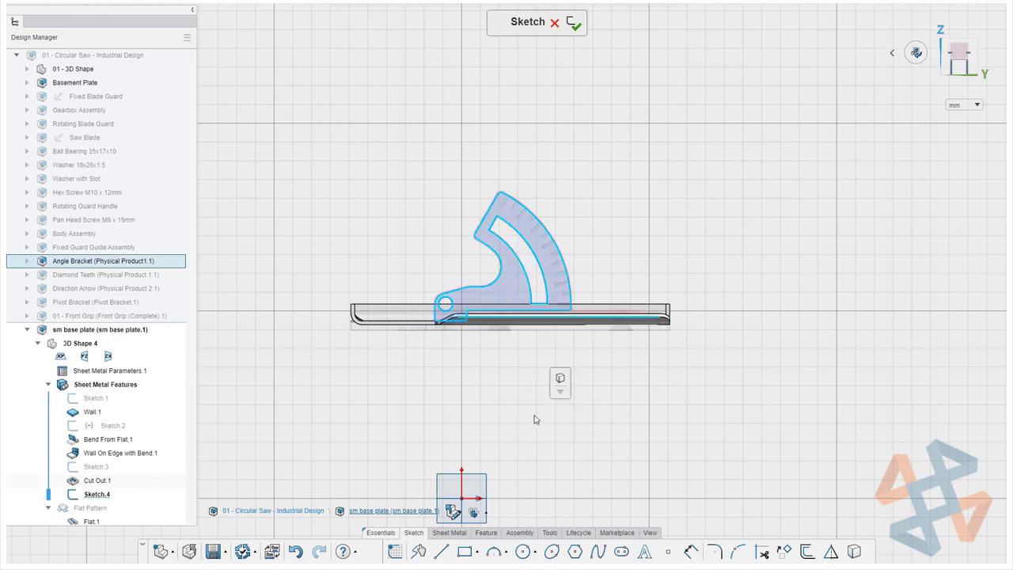
pyautogui.click(560, 380)
pyautogui.scroll(3, 518, 321)
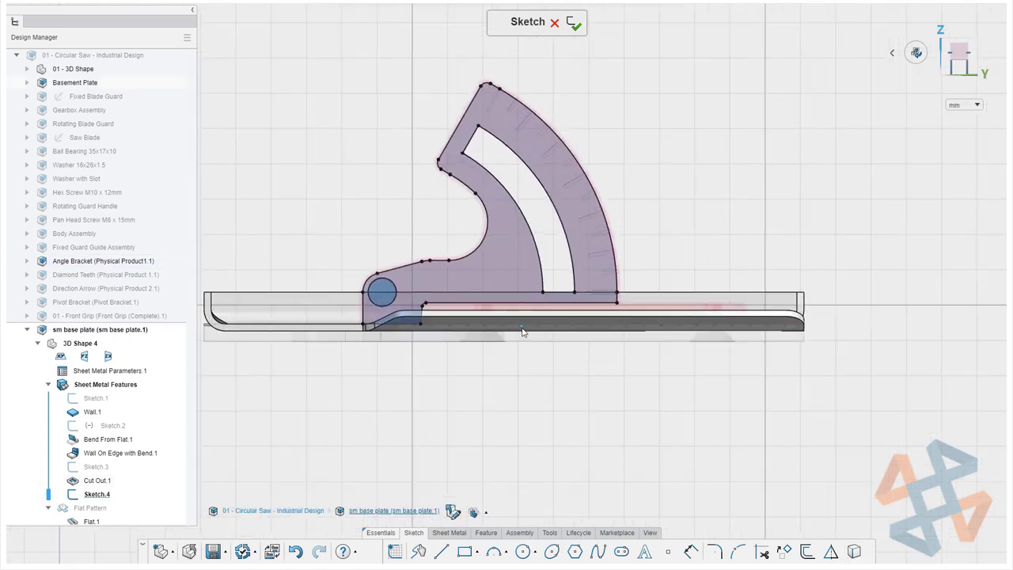
# Make the bracket corner point coincident with the plate-edge point to fully constrain the profile.
pyautogui.moveTo(411, 368); pyautogui.dragTo(629, 303)
pyautogui.press('Escape')
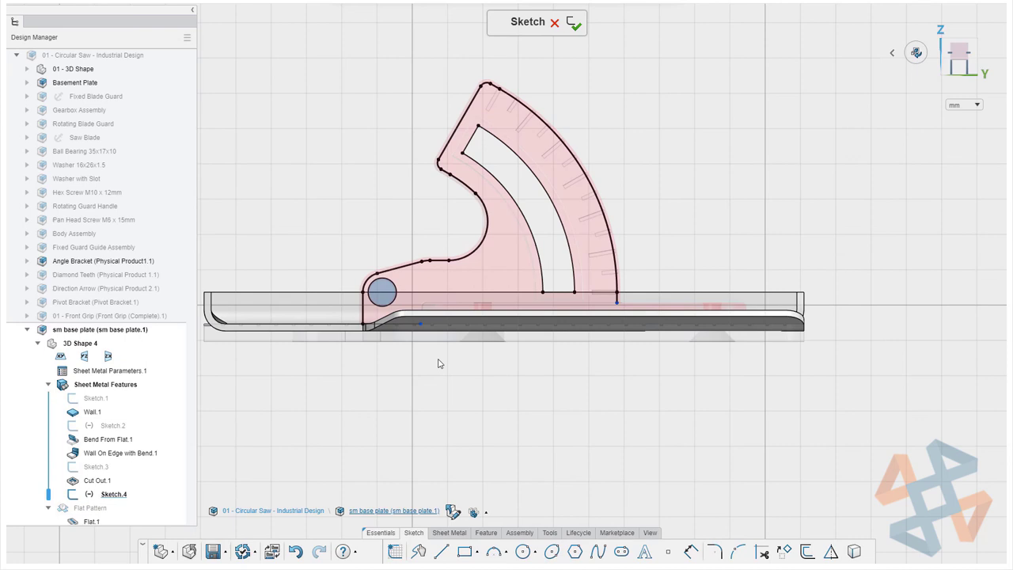
pyautogui.click(421, 324)
pyautogui.click(617, 304)
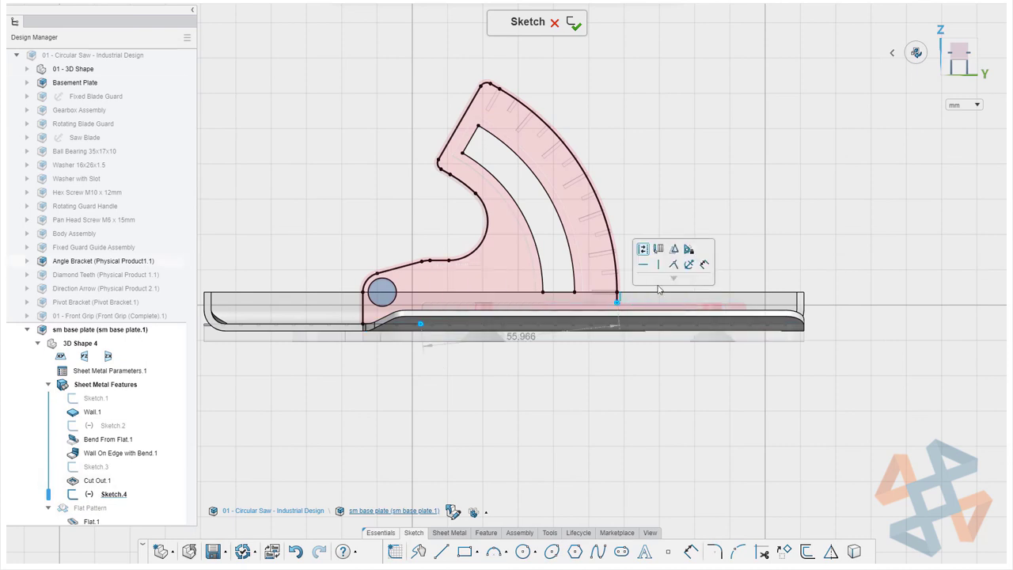
pyautogui.click(673, 265)
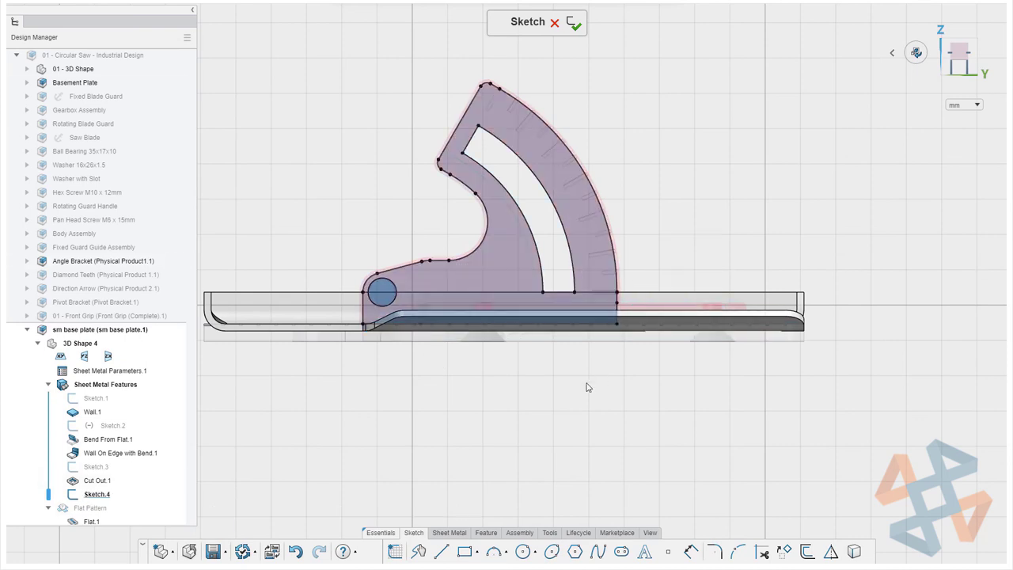
pyautogui.moveTo(491, 373); pyautogui.dragTo(702, 394, button='middle')
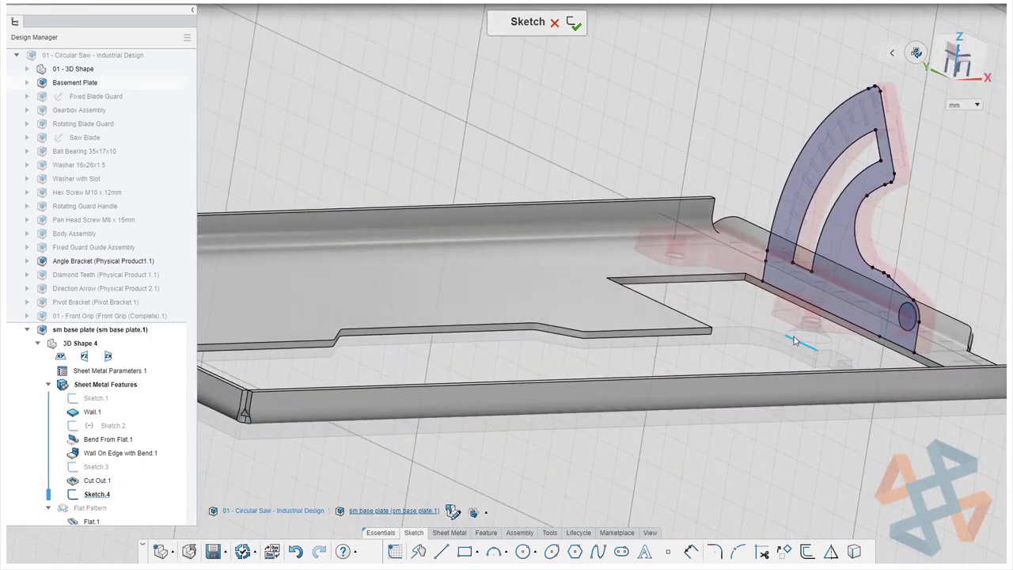
# Build an edge wall from the bracket sketch with round reliefs at both ends.
pyautogui.click(451, 532)
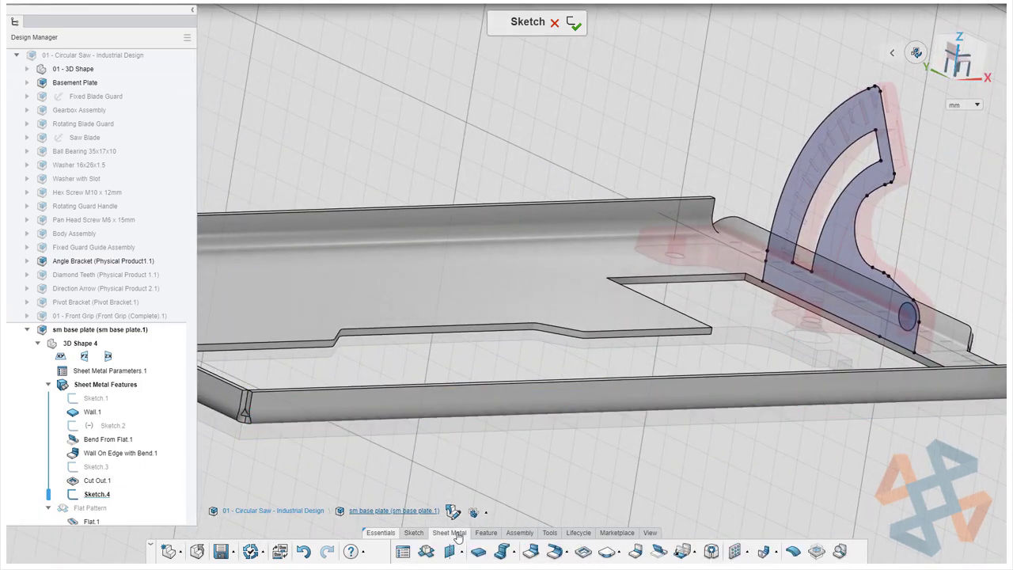
pyautogui.click(531, 552)
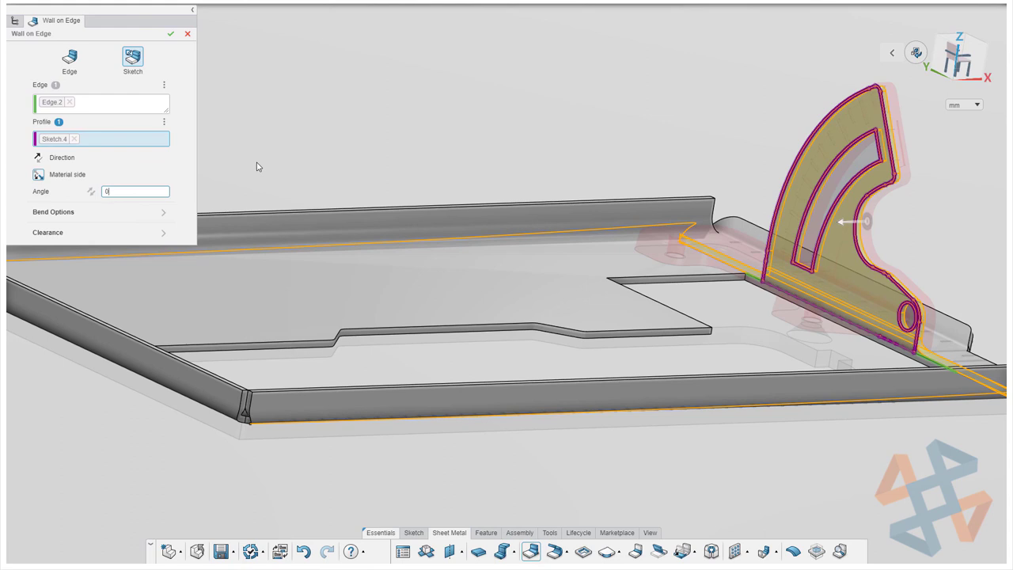
pyautogui.click(62, 214)
pyautogui.click(36, 90)
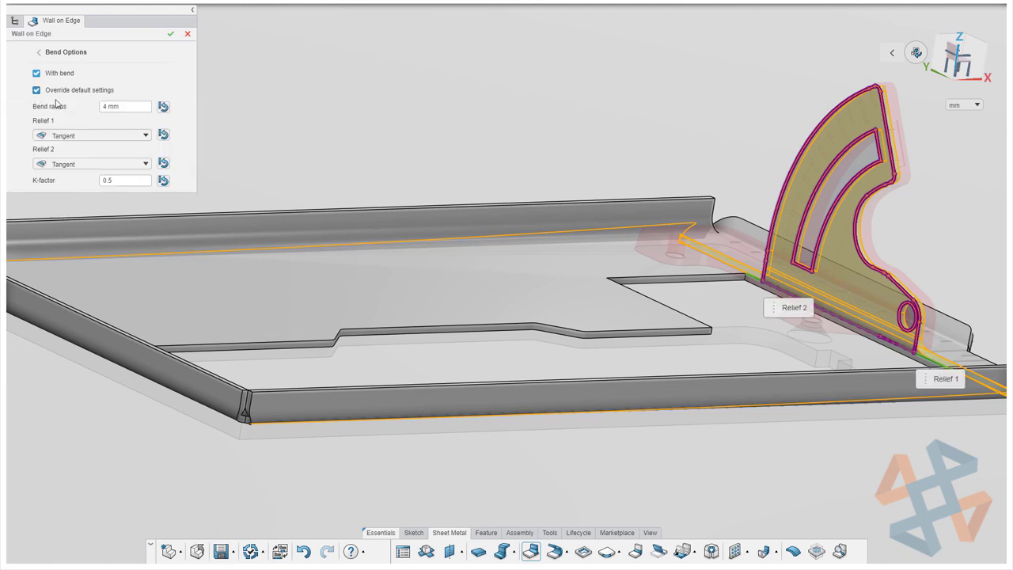
pyautogui.click(88, 138)
pyautogui.click(83, 172)
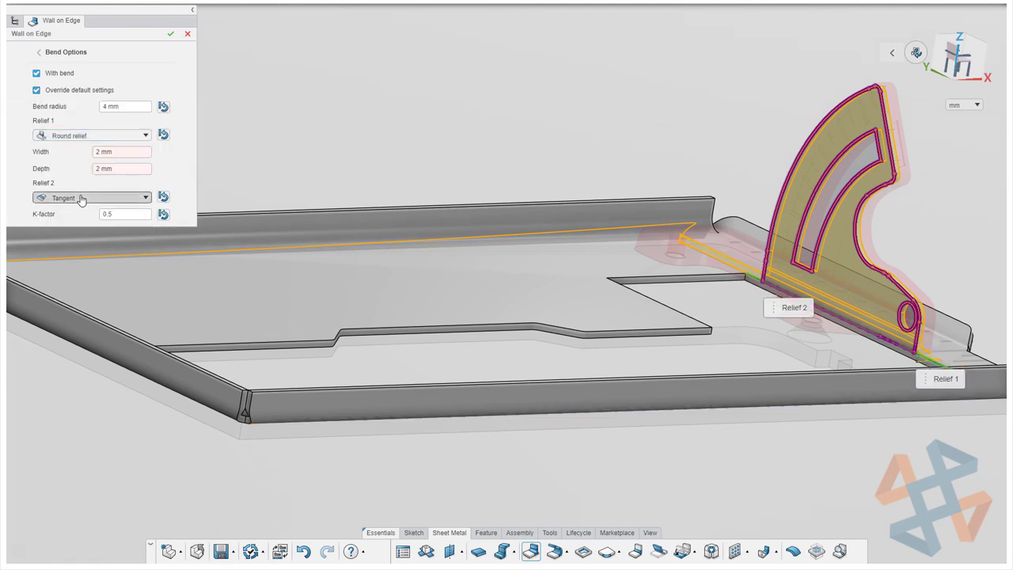
pyautogui.click(84, 197)
pyautogui.click(85, 235)
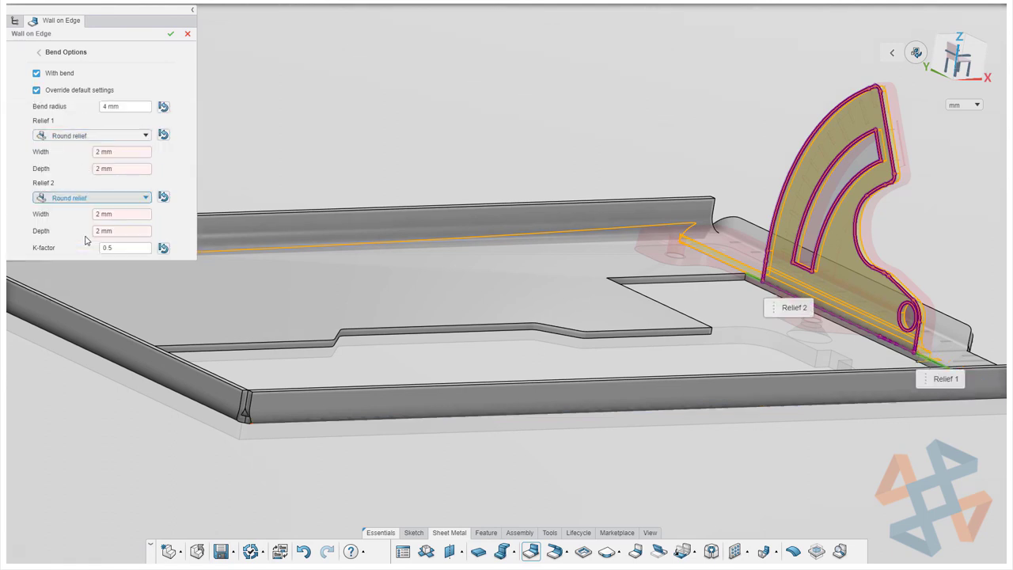
# Set the wall's bend radius to 2 mm and confirm the wall.
pyautogui.click(137, 105)
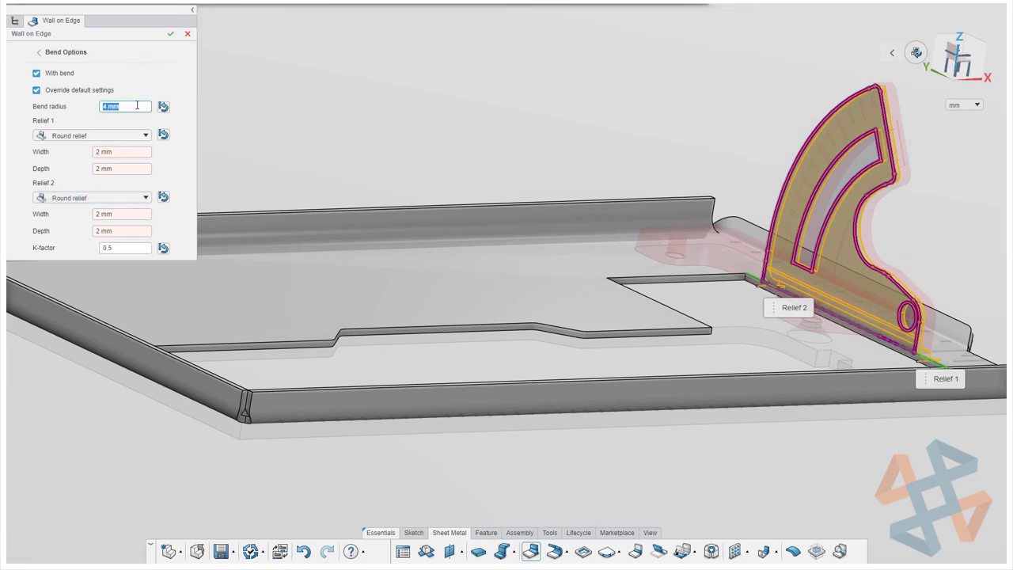
pyautogui.write('2')
pyautogui.press('Return')
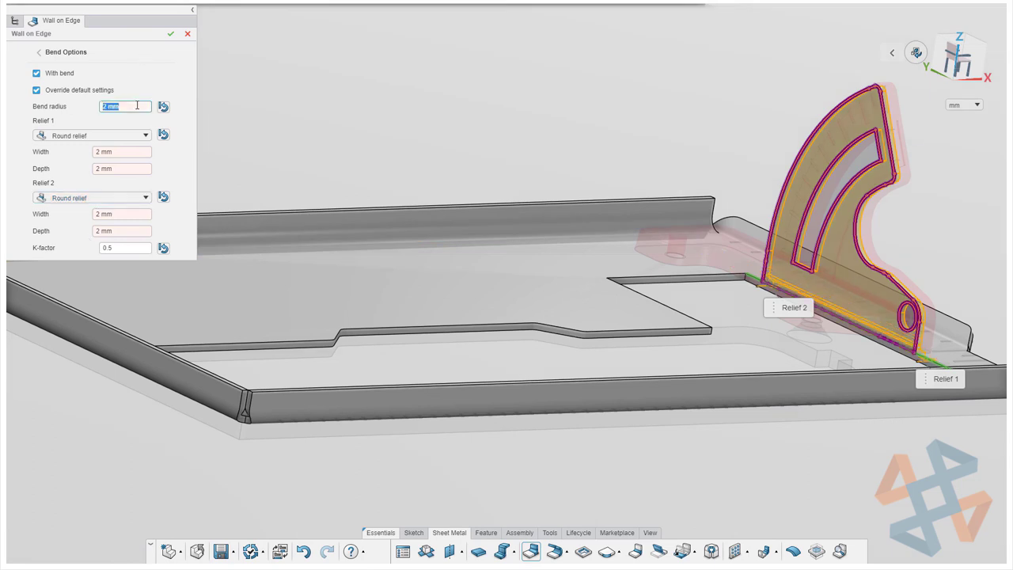
pyautogui.press('Return')
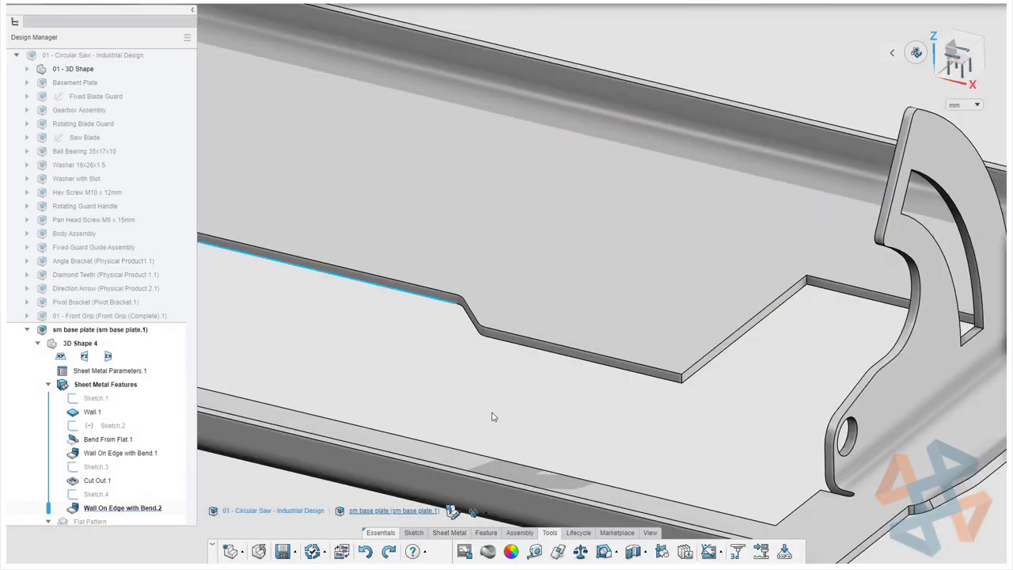
# Check the unfolded part for overlaps and measure the overlap from a corner vertex.
pyautogui.click(550, 533)
pyautogui.click(556, 551)
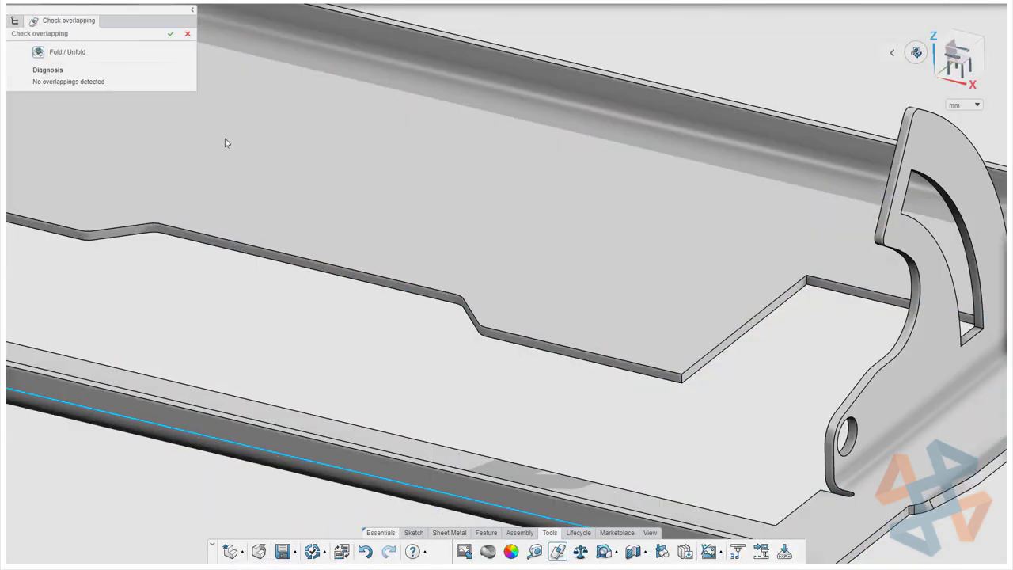
pyautogui.click(37, 53)
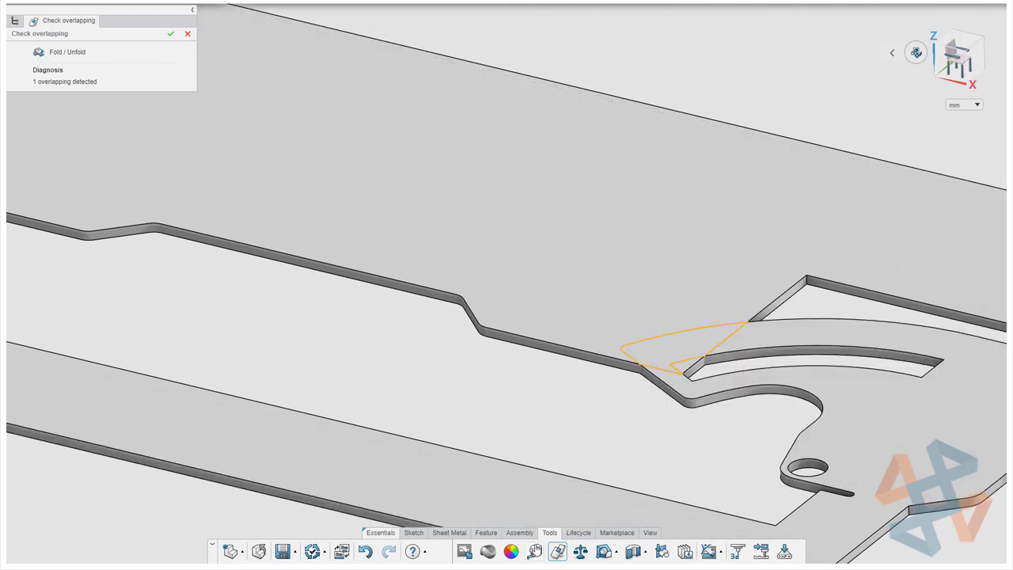
pyautogui.click(534, 551)
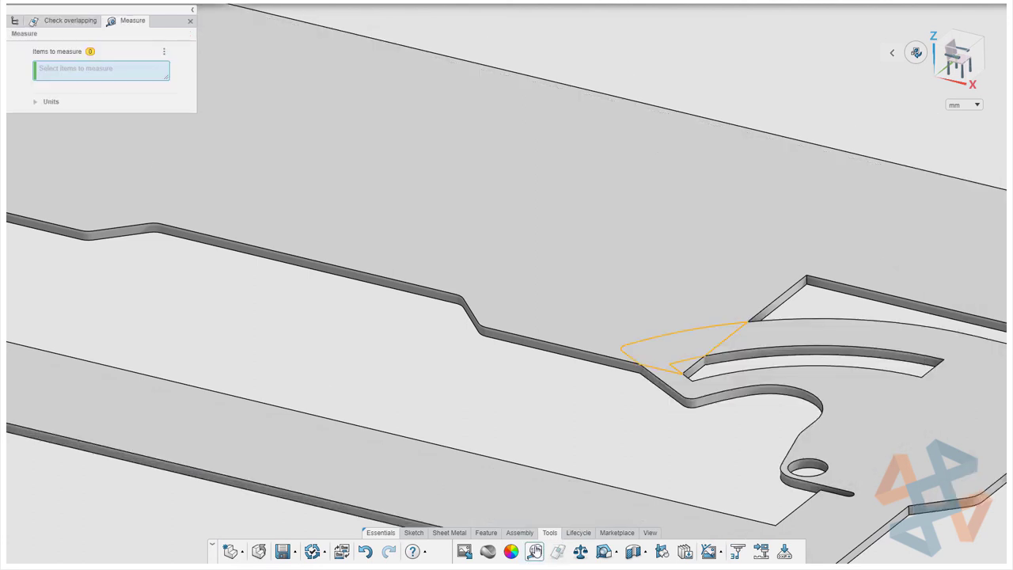
pyautogui.click(625, 347)
pyautogui.click(763, 316)
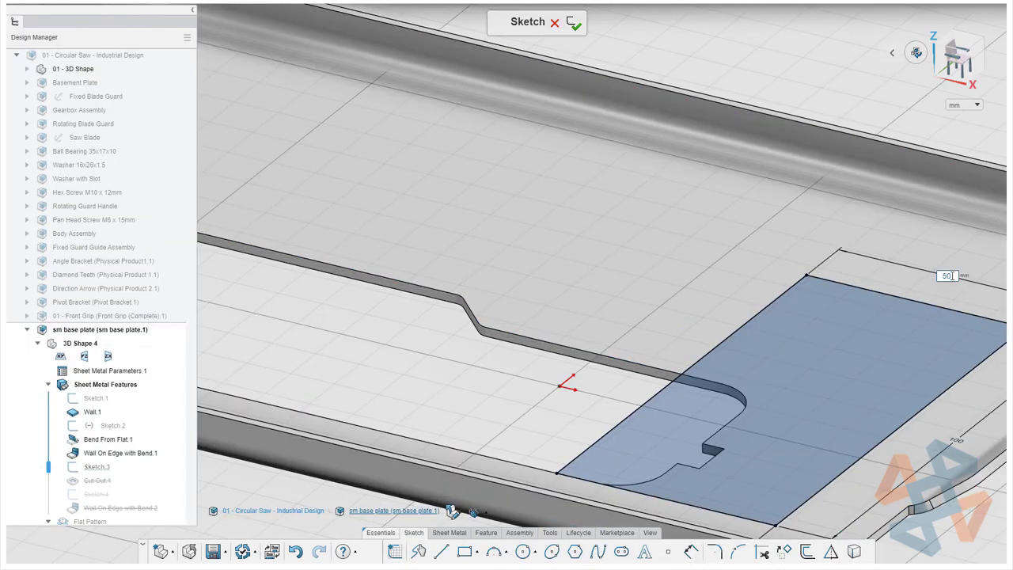
# Change the Sketch.3 cutout dimension to 70 mm and finish the sketch.
pyautogui.write('70')
pyautogui.press('Return')
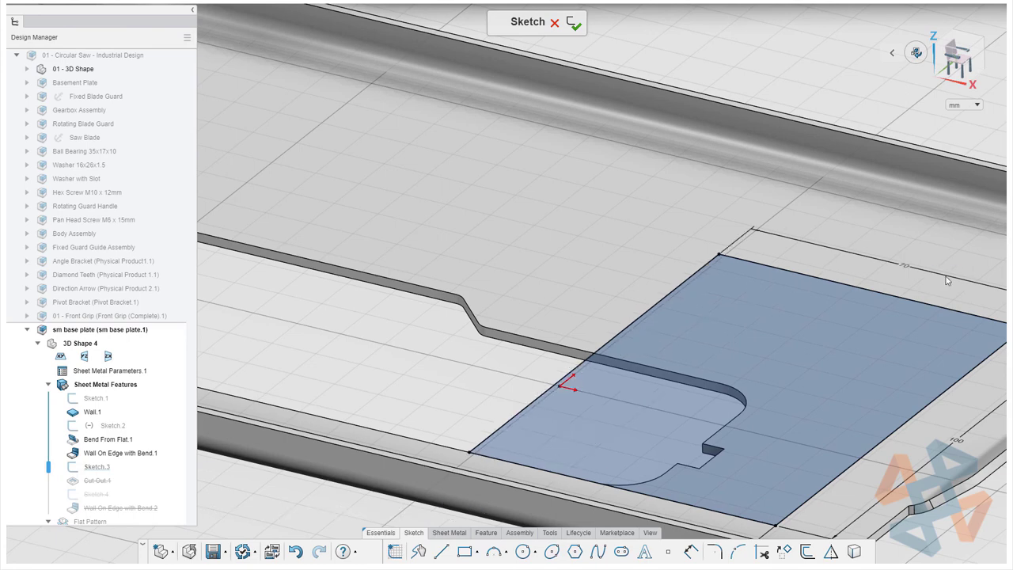
pyautogui.click(582, 28)
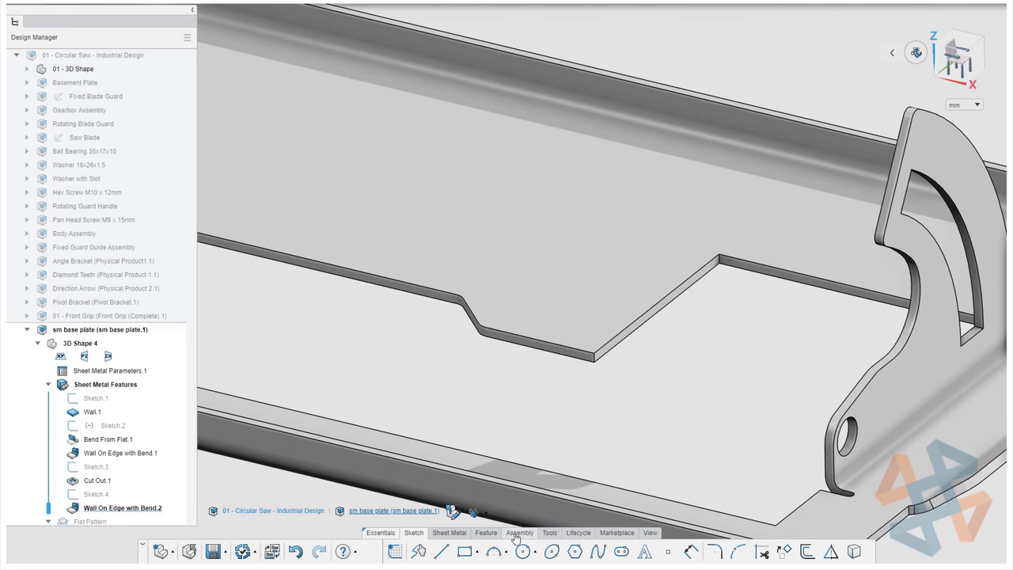
# Recheck the unfolded part to confirm no overlaps, then fold it back.
pyautogui.click(550, 533)
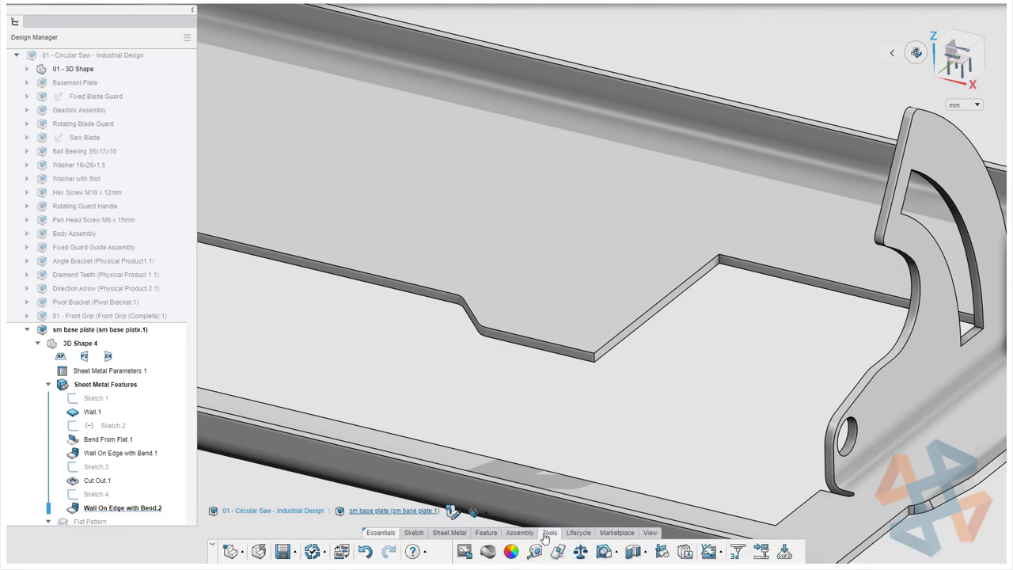
pyautogui.click(557, 551)
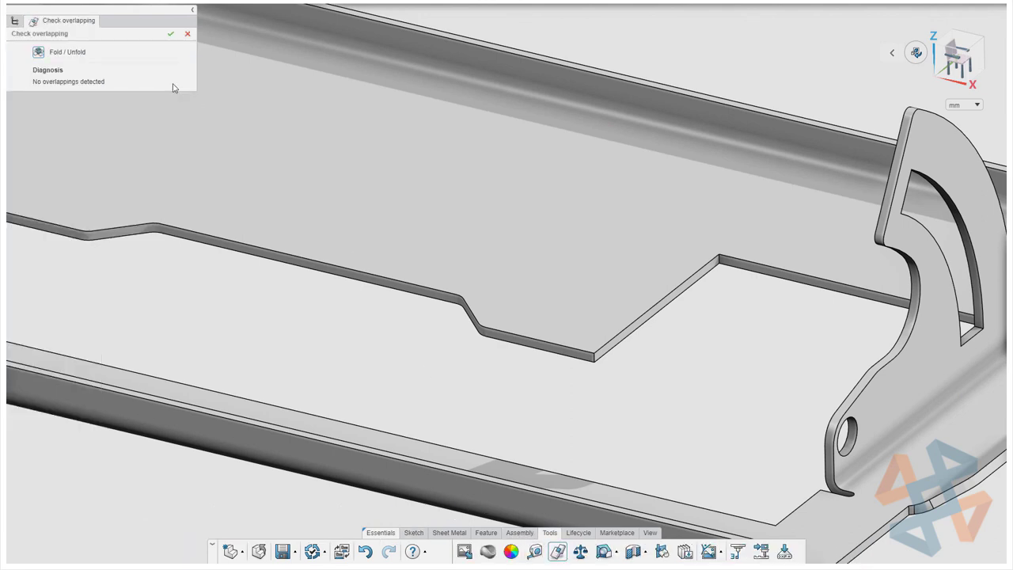
pyautogui.click(38, 53)
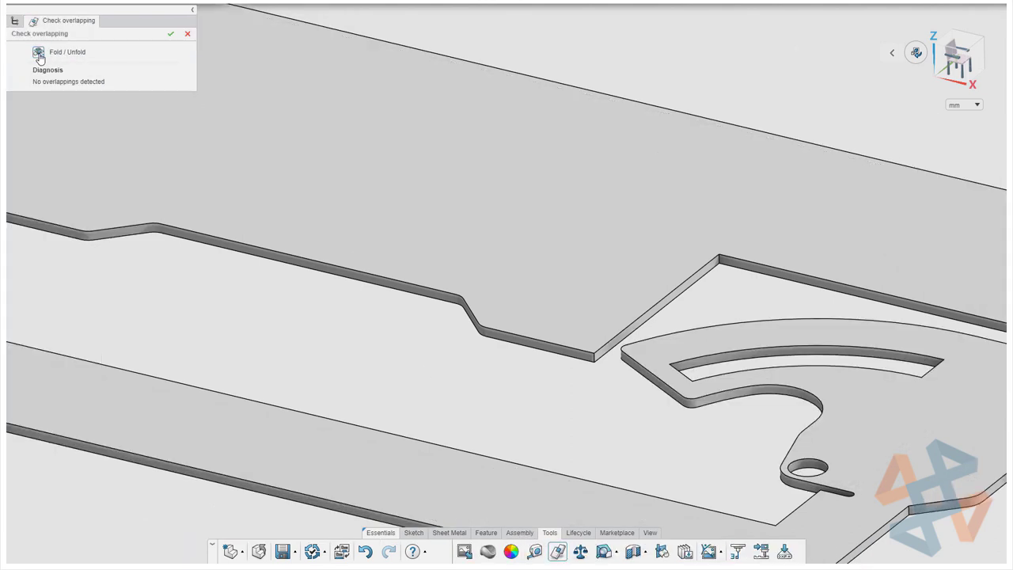
pyautogui.click(38, 53)
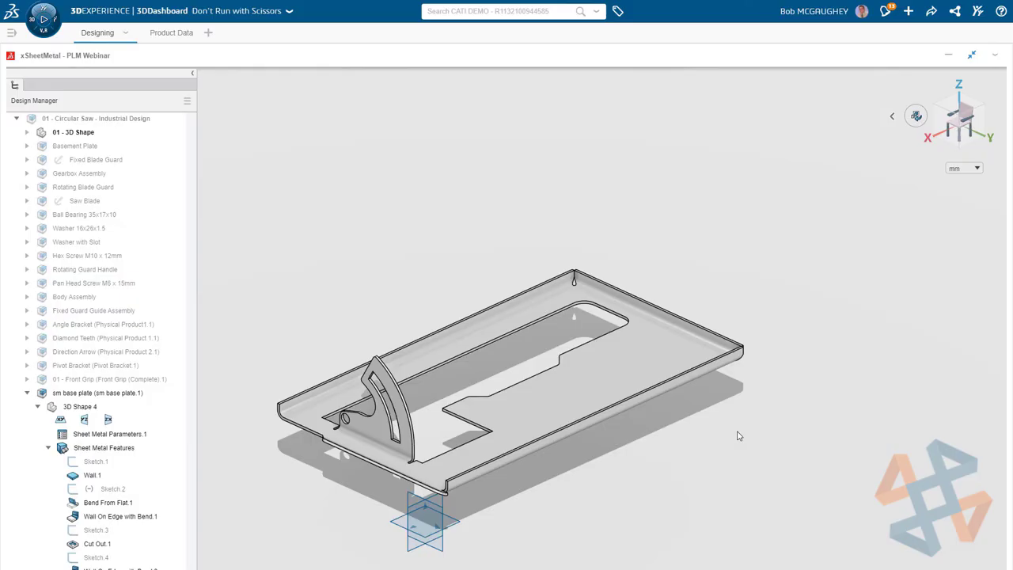
# Reveal the full circular saw assembly and orbit to a front-left view.
pyautogui.click(915, 117)
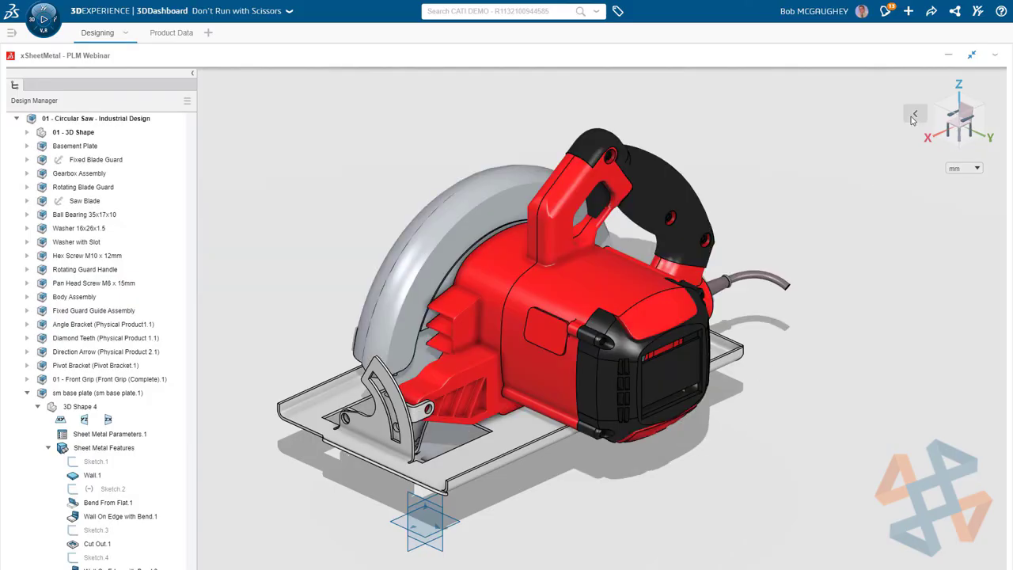
pyautogui.moveTo(626, 428); pyautogui.dragTo(779, 440, button='middle')
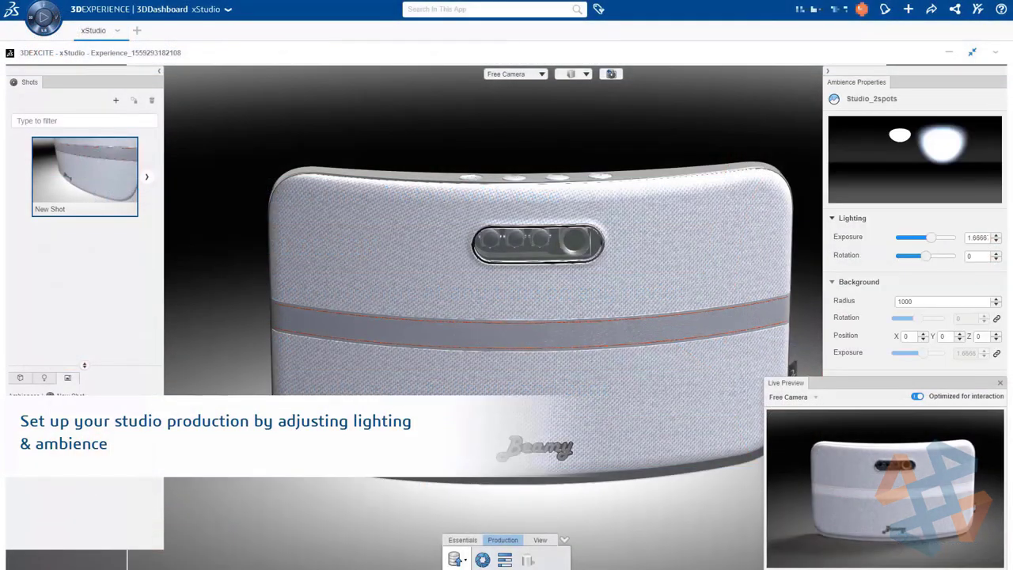
# Lower the scene exposure and set the band's diffuse colour to orange.
pyautogui.moveTo(918, 238); pyautogui.dragTo(931, 257)
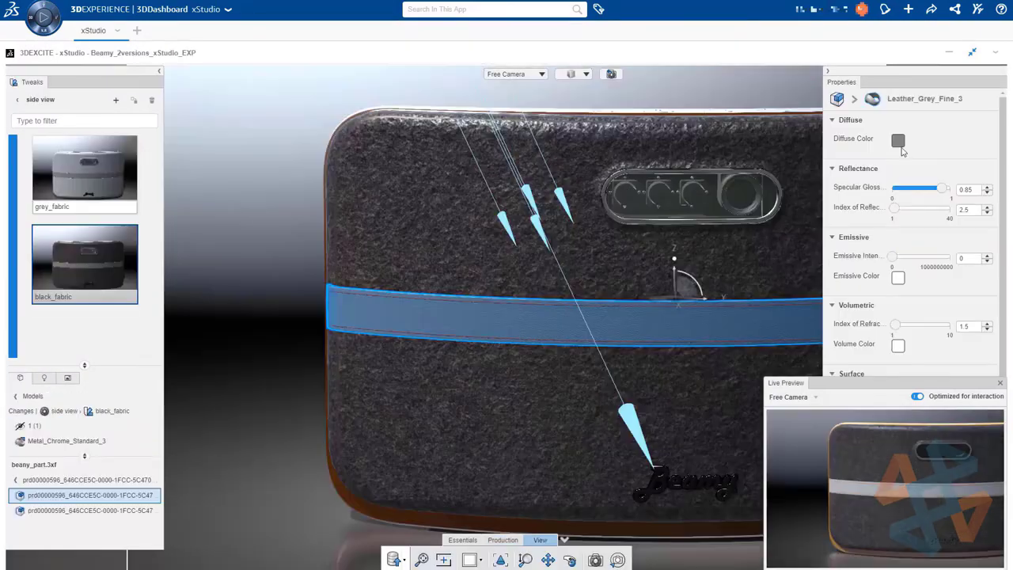
pyautogui.click(898, 142)
pyautogui.click(868, 175)
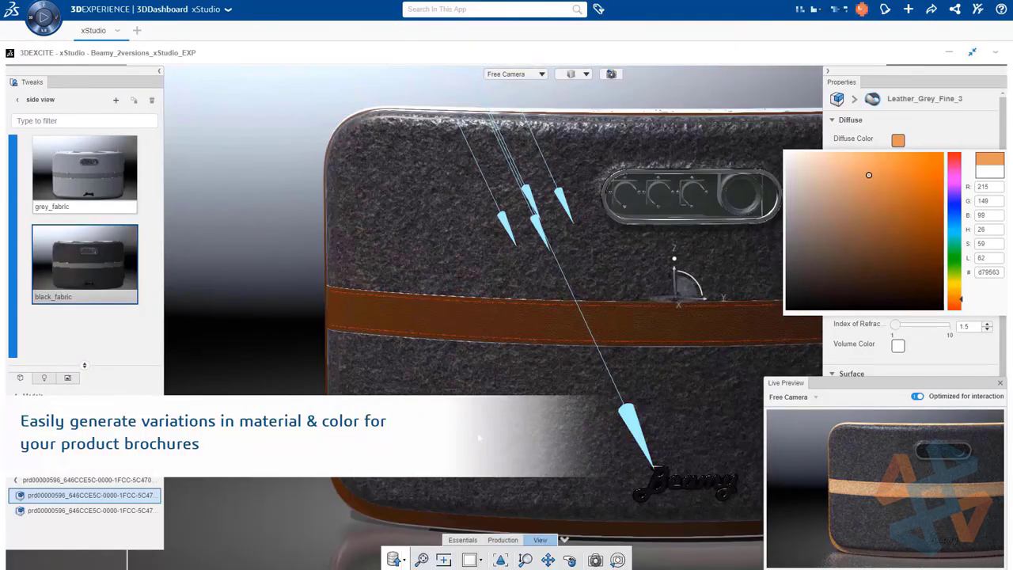
# Apply the Sideboard_Backplate ambience and include the black_fabric variant in the render.
pyautogui.scroll(5, 478, 437)
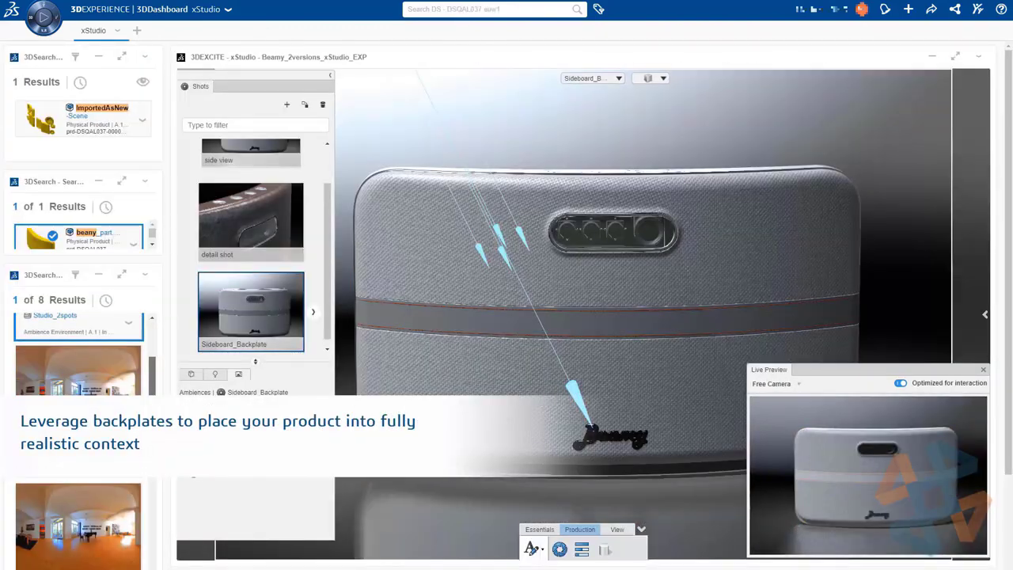
pyautogui.moveTo(79, 368); pyautogui.dragTo(533, 224)
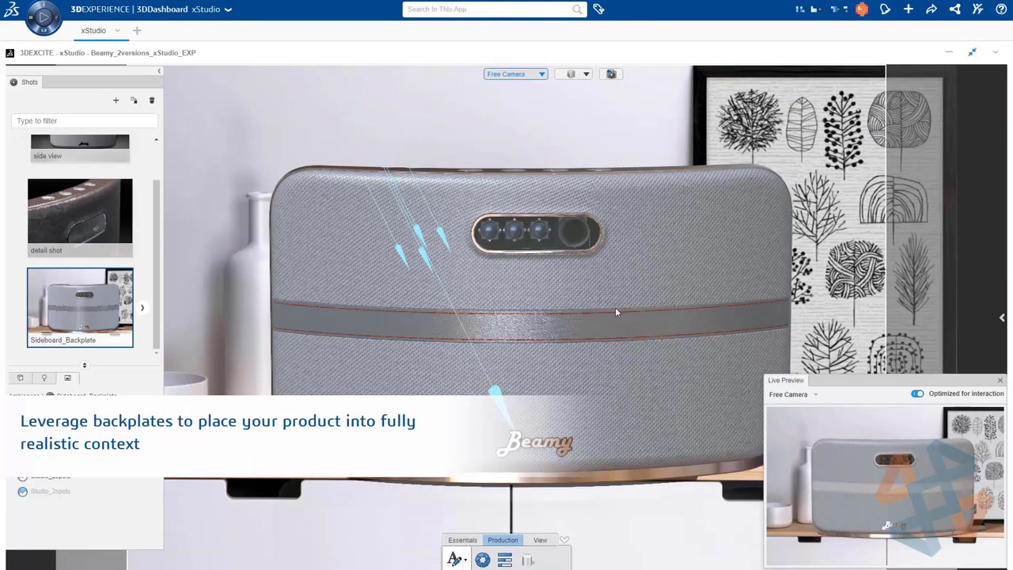
pyautogui.scroll(-5, 624, 299)
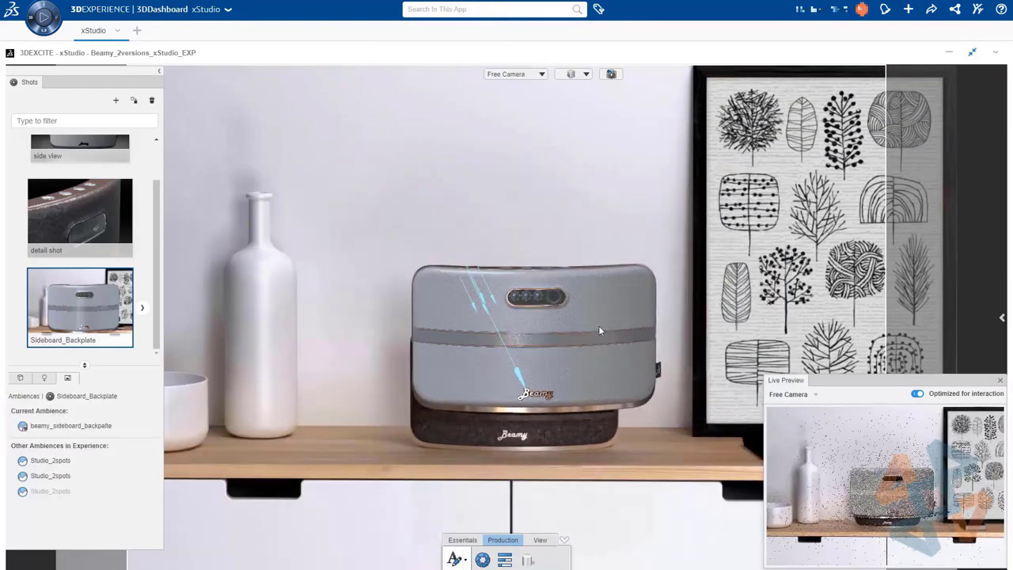
pyautogui.click(599, 330)
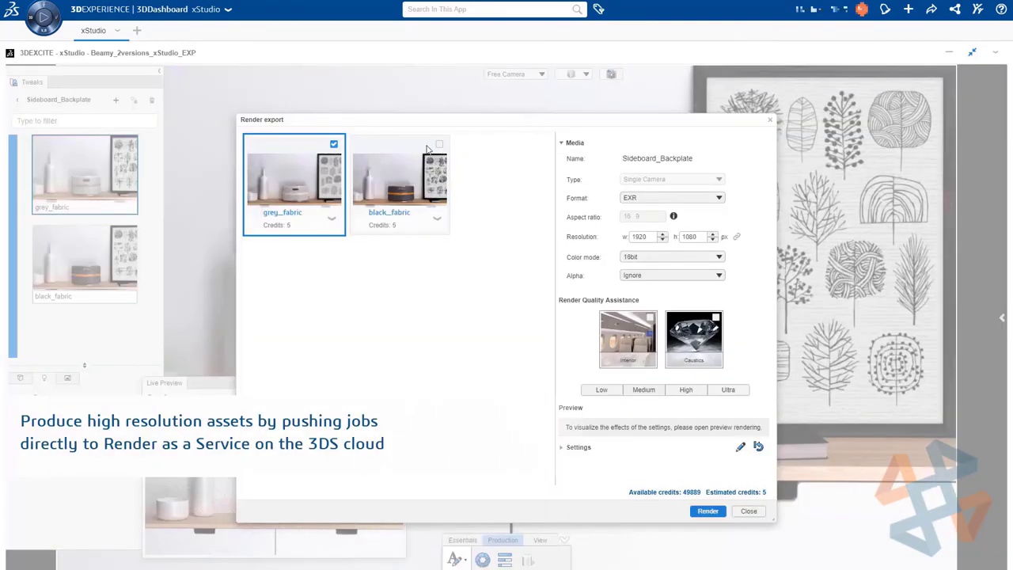
pyautogui.click(439, 145)
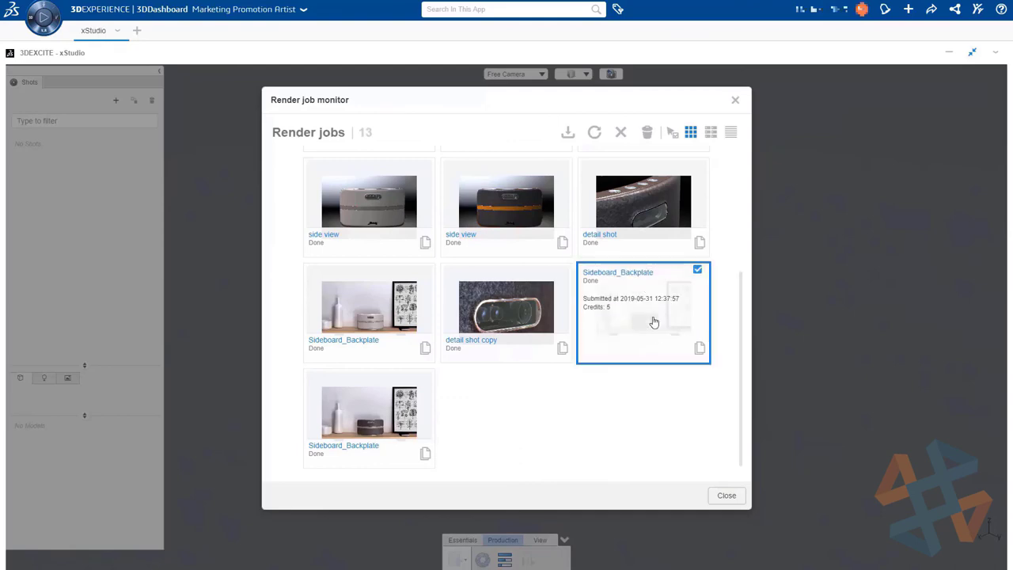
# Publish the rendered image to the Beamy Marketing community and view it full size.
pyautogui.click(699, 348)
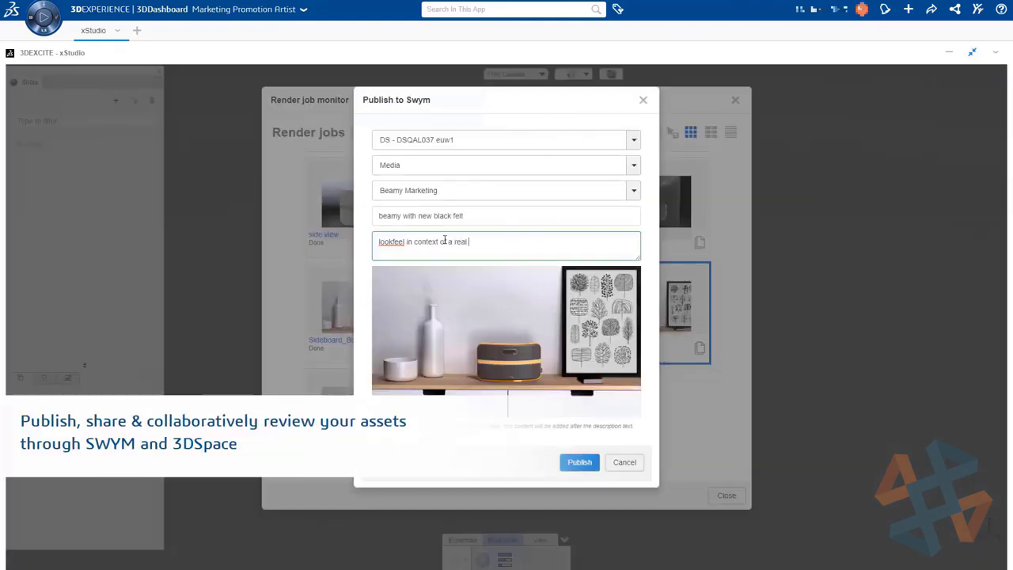
pyautogui.write('onment')
pyautogui.click(579, 462)
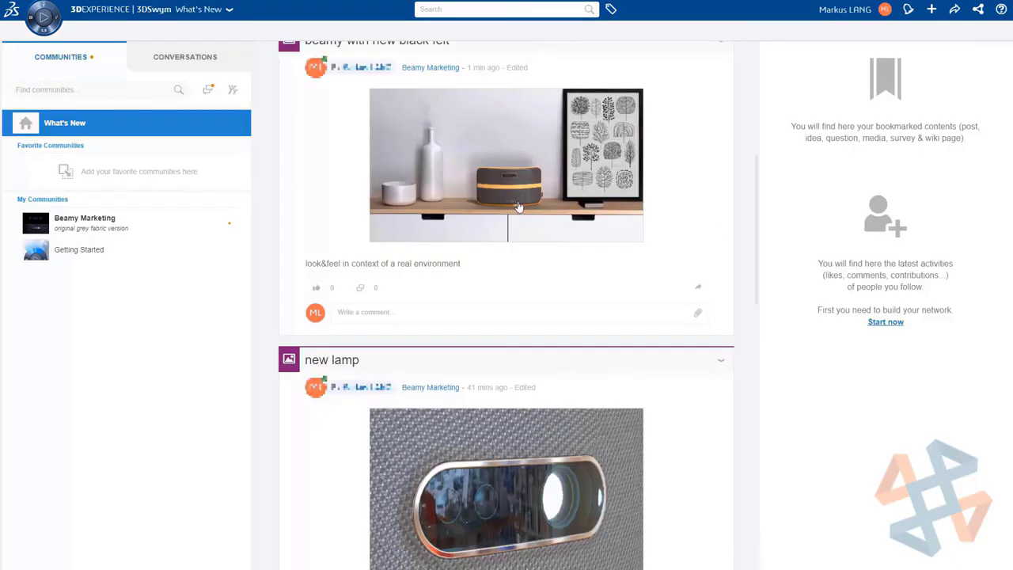
pyautogui.click(513, 219)
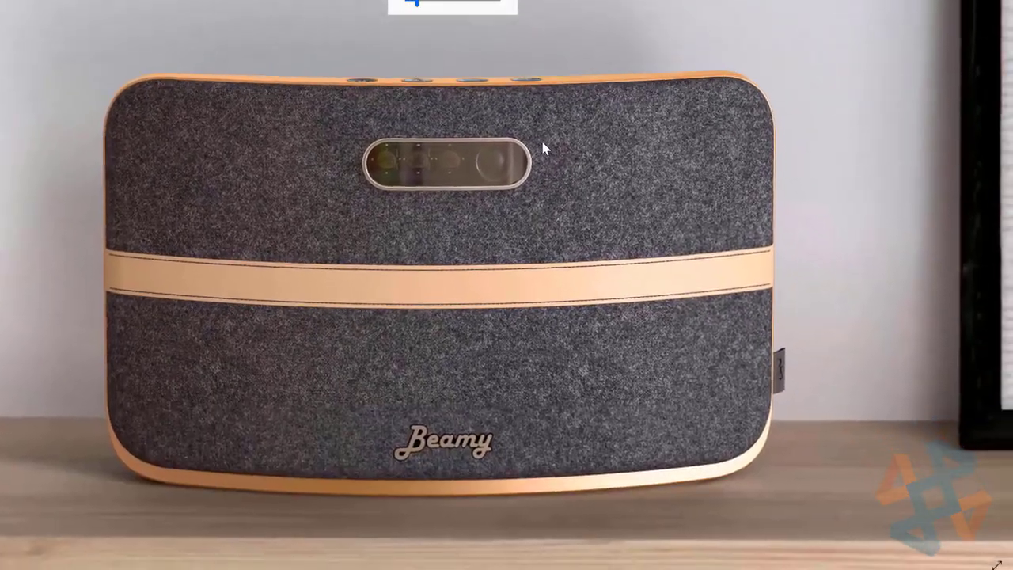